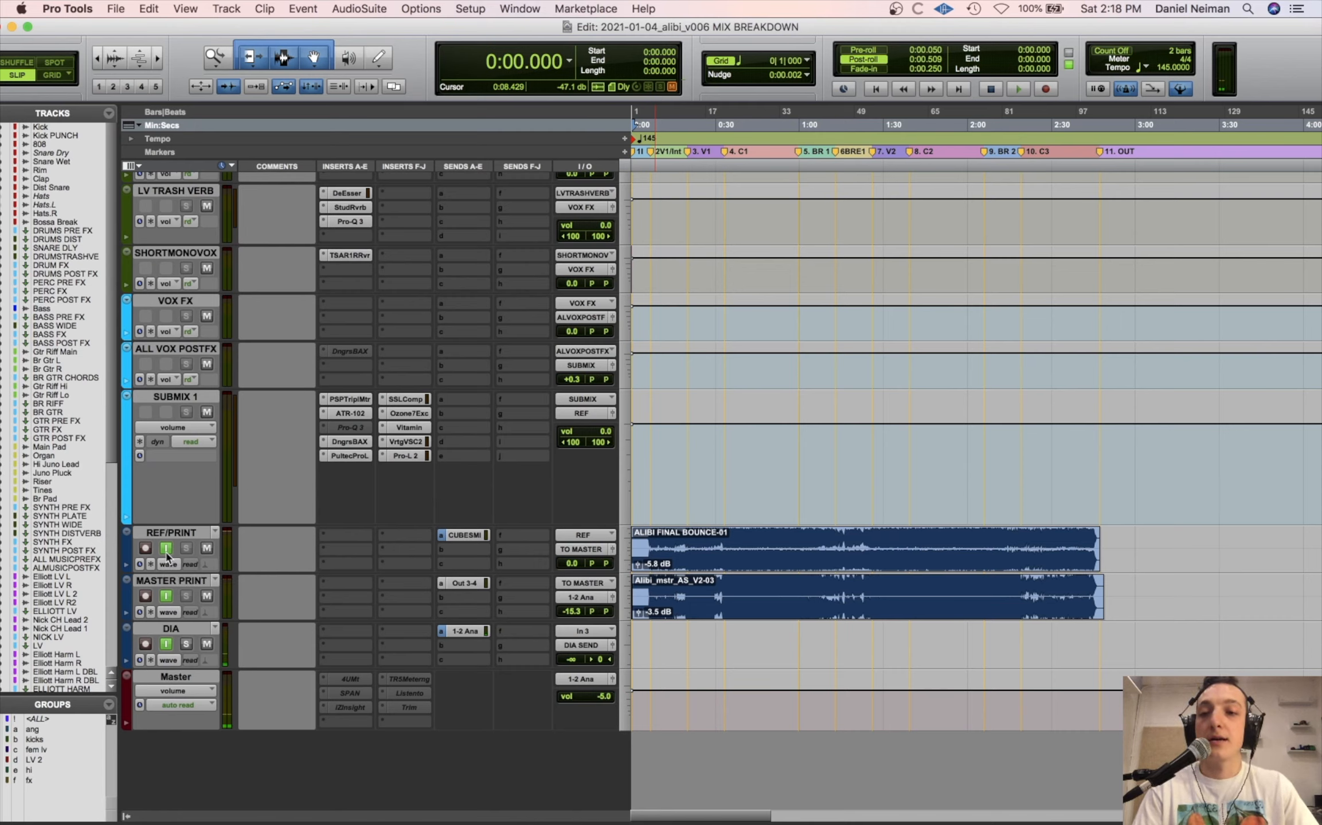
- Turn off REF/PRINT input monitoring, start playback, and bring up the Alibi Mix Notes document
click(166, 551)
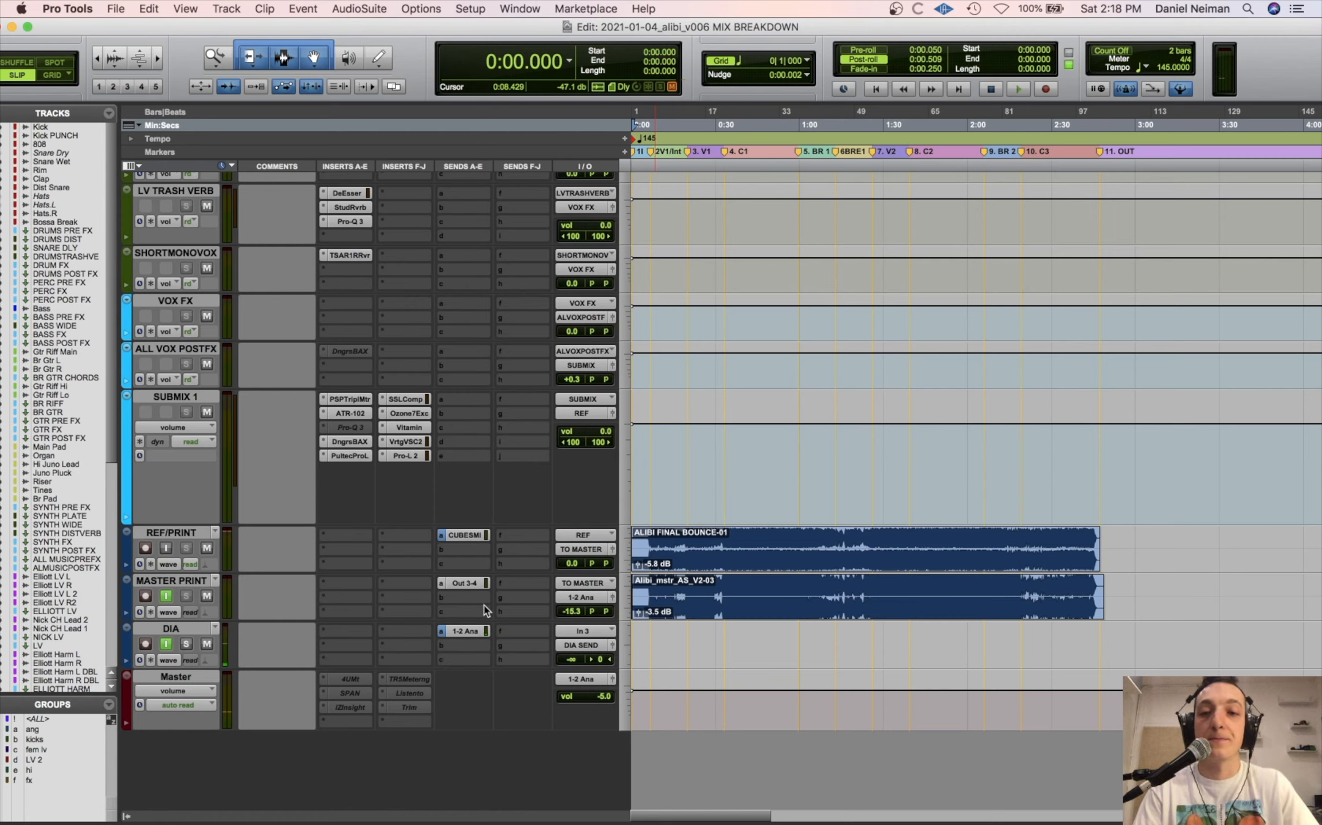
key(space)
click(1245, 802)
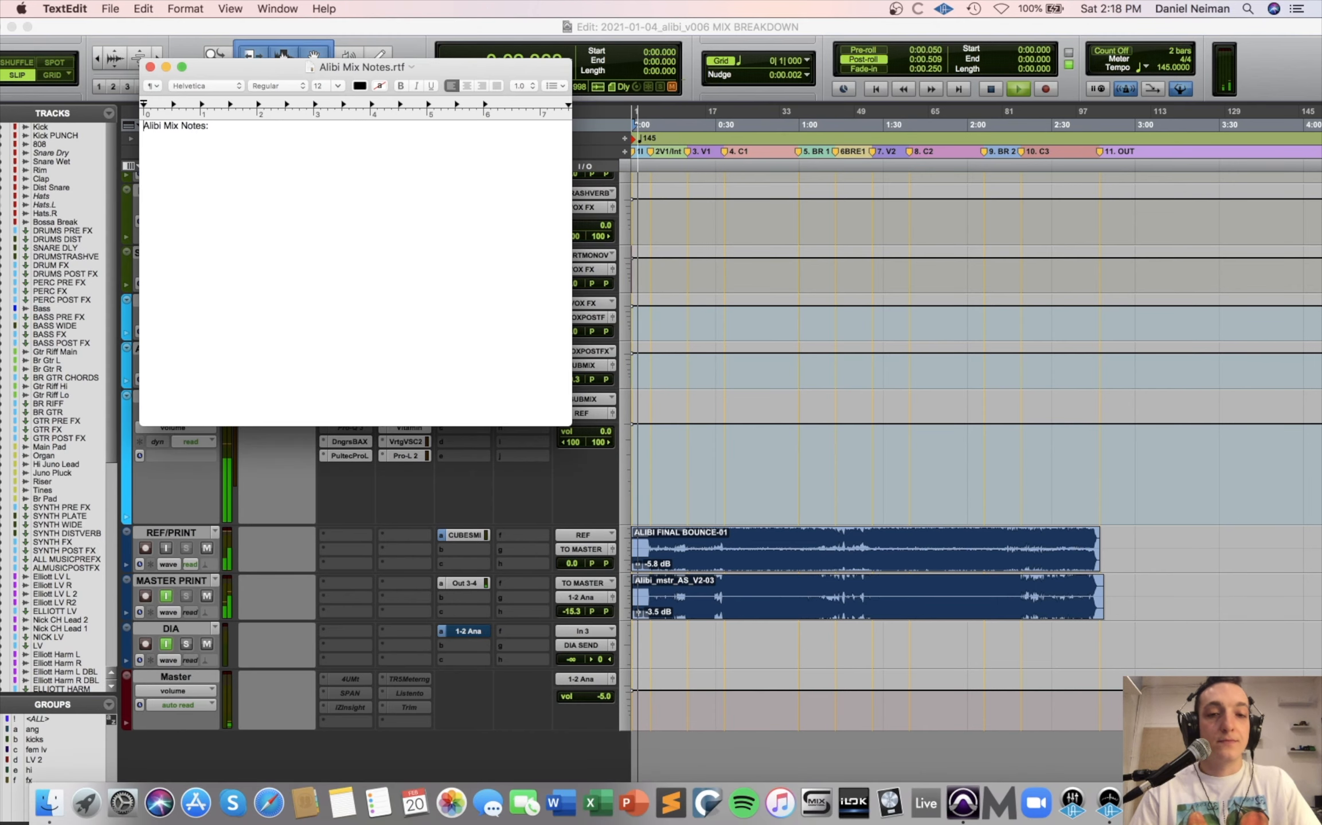
- Type the first notes: Panned intro synth, de-click, filtered intro elements, Love midrange focus
click(420, 155)
key(Return)
text(Panne)
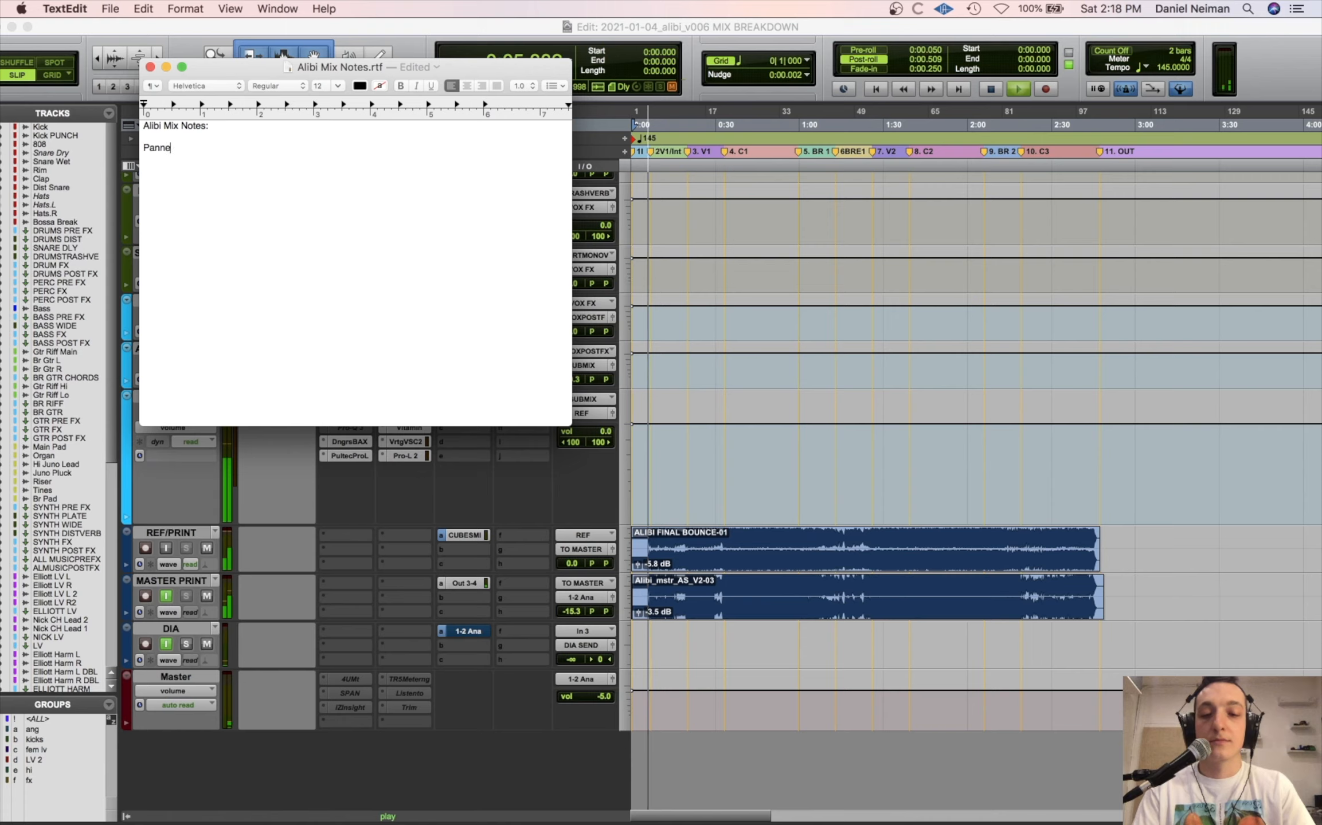
text(d intro synth)
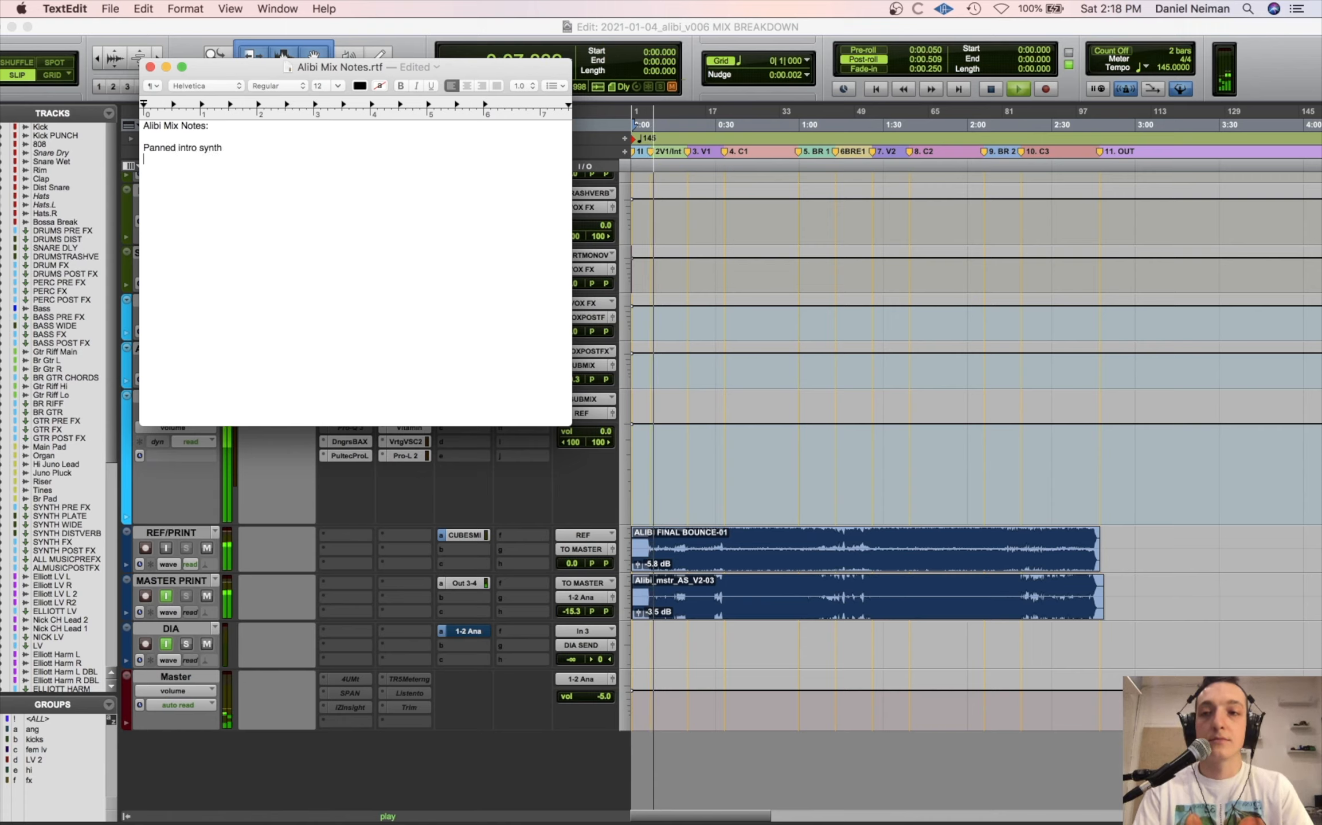
key(Return)
text(de-click)
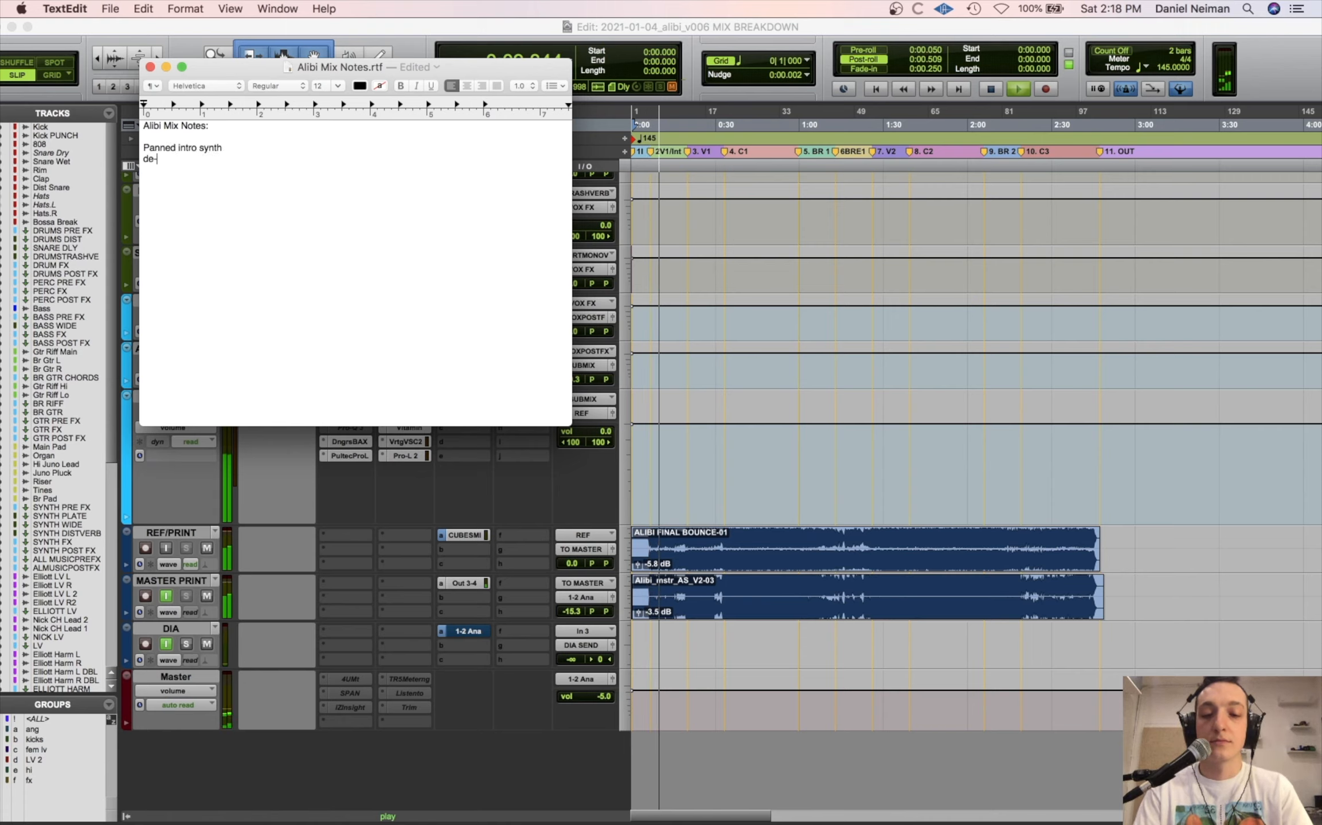
key(Return)
text(fi)
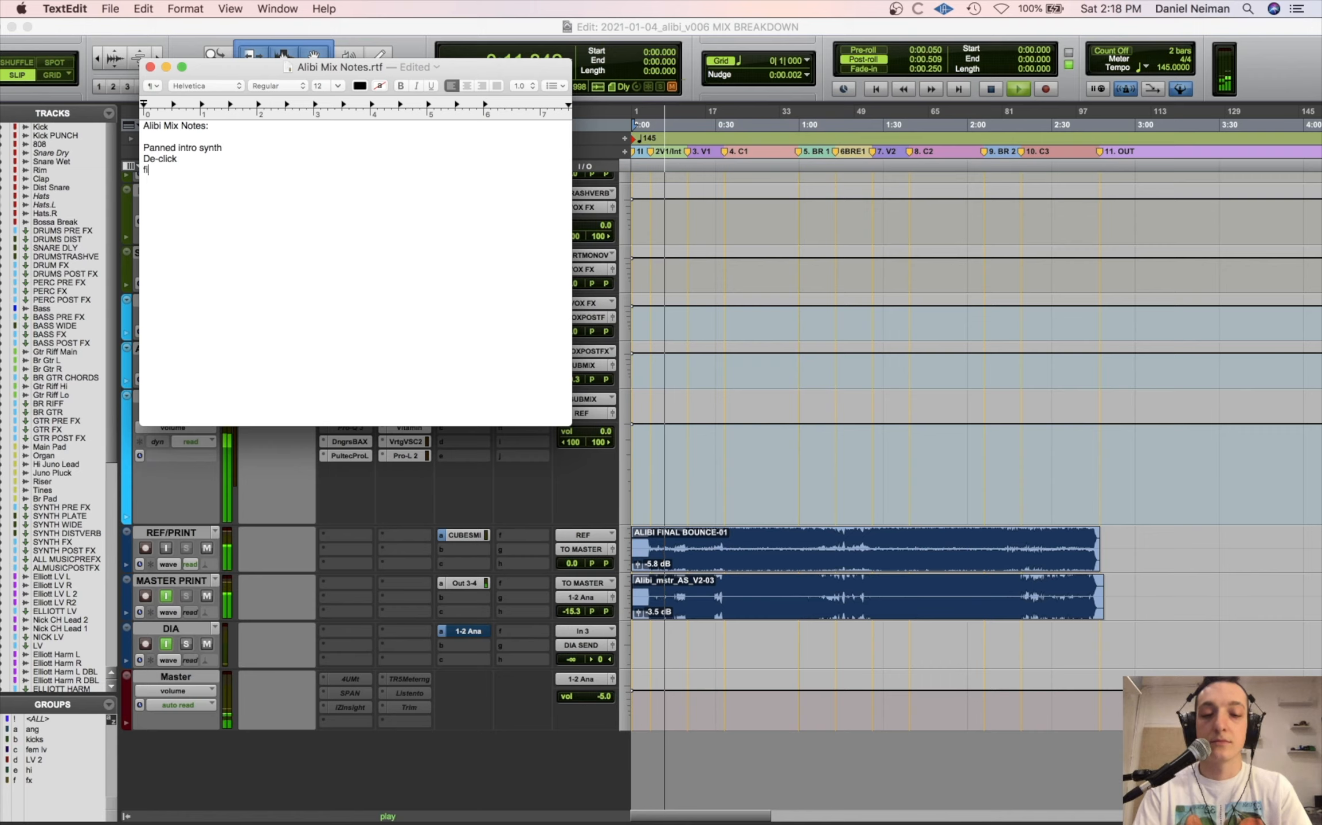
text(ltered intro elements)
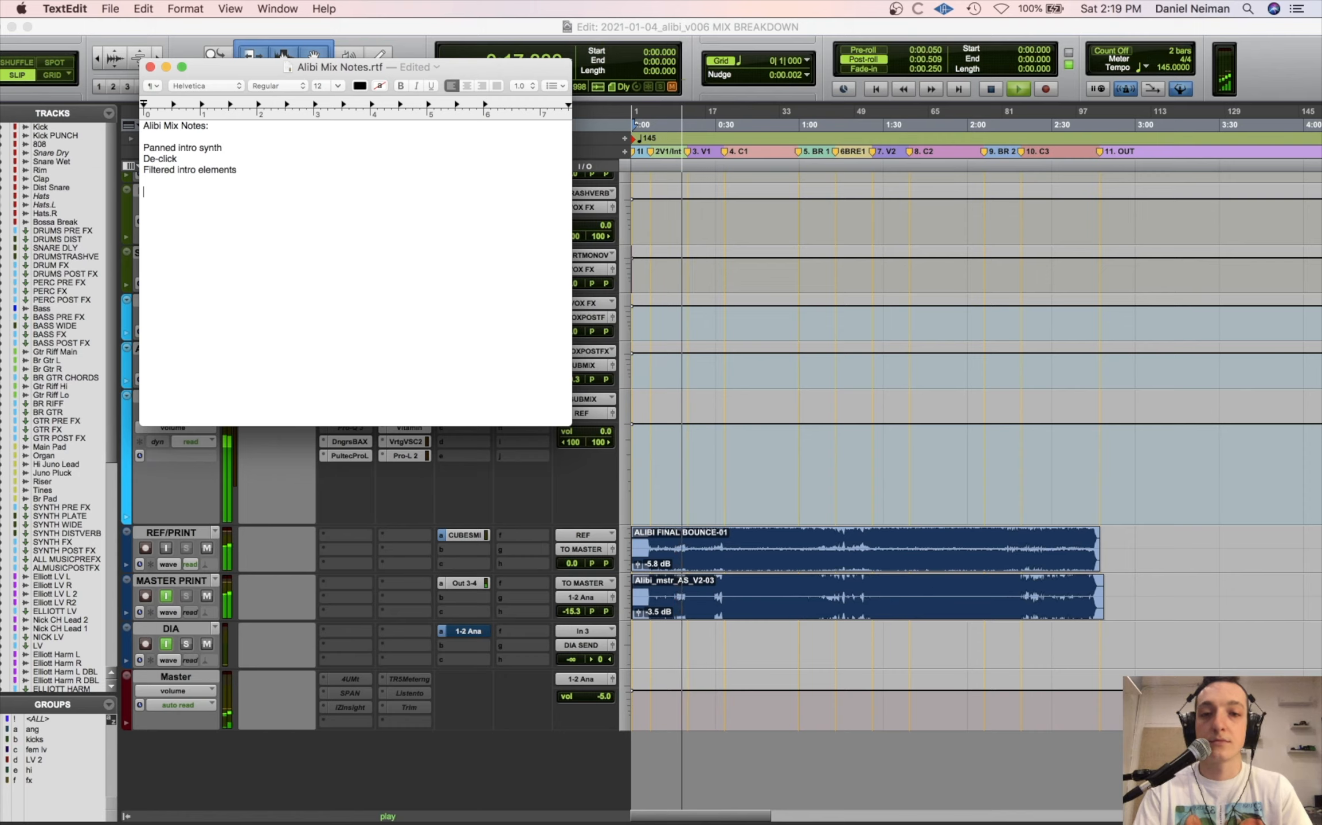
key(Return)
text(Love midr)
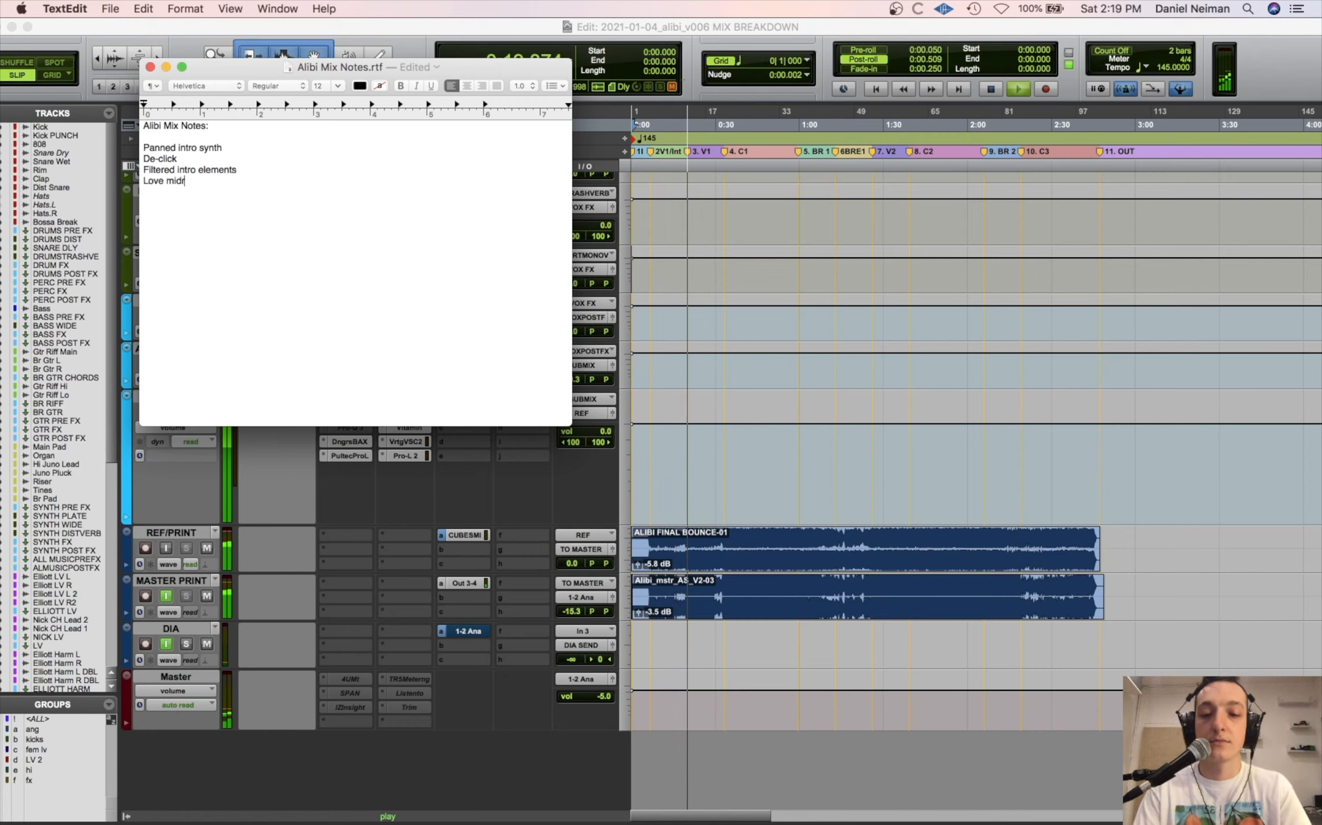
text(ange focus)
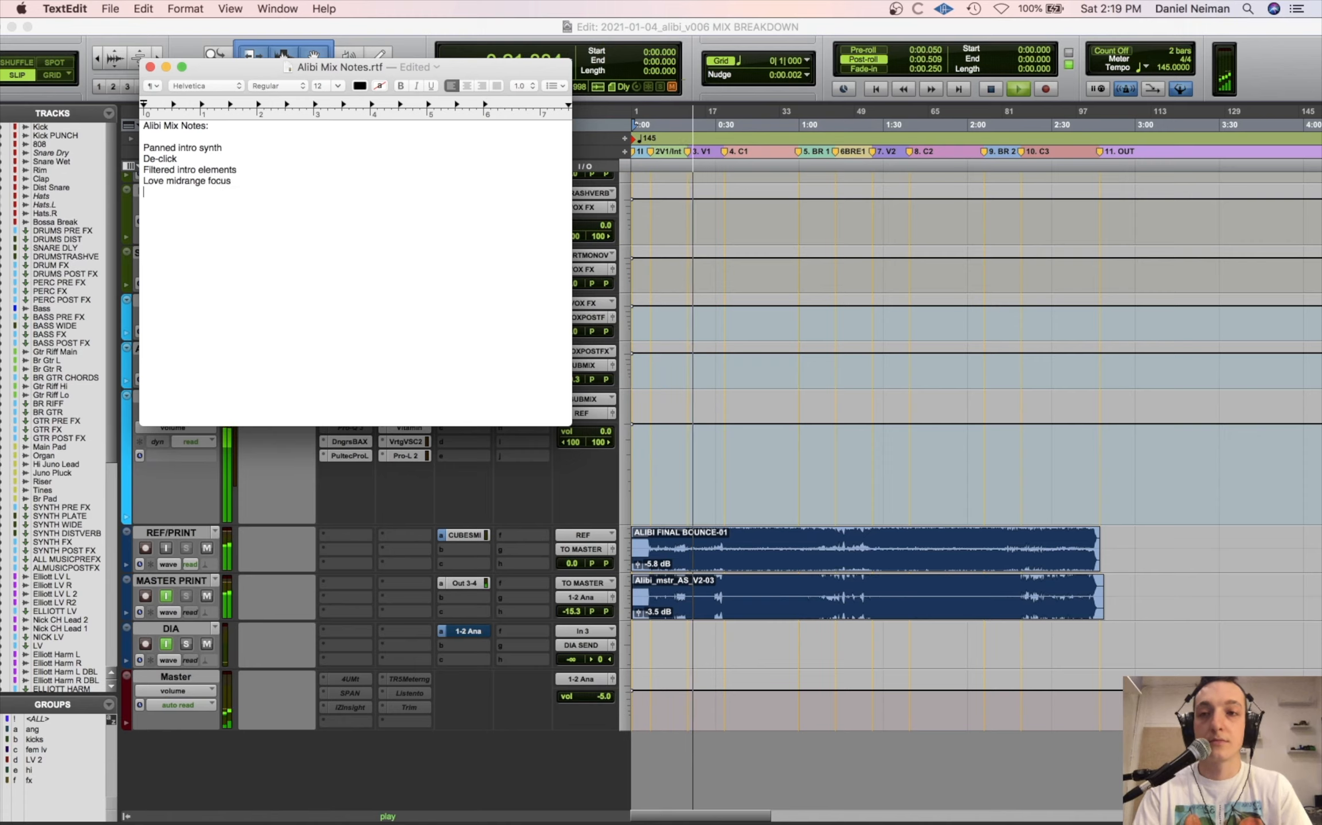
- Add notes: Love pumpy break beat, Watch vocal level (forward but not on top), More definition in chorus/bigger change/transition
key(Return)
text(Love)
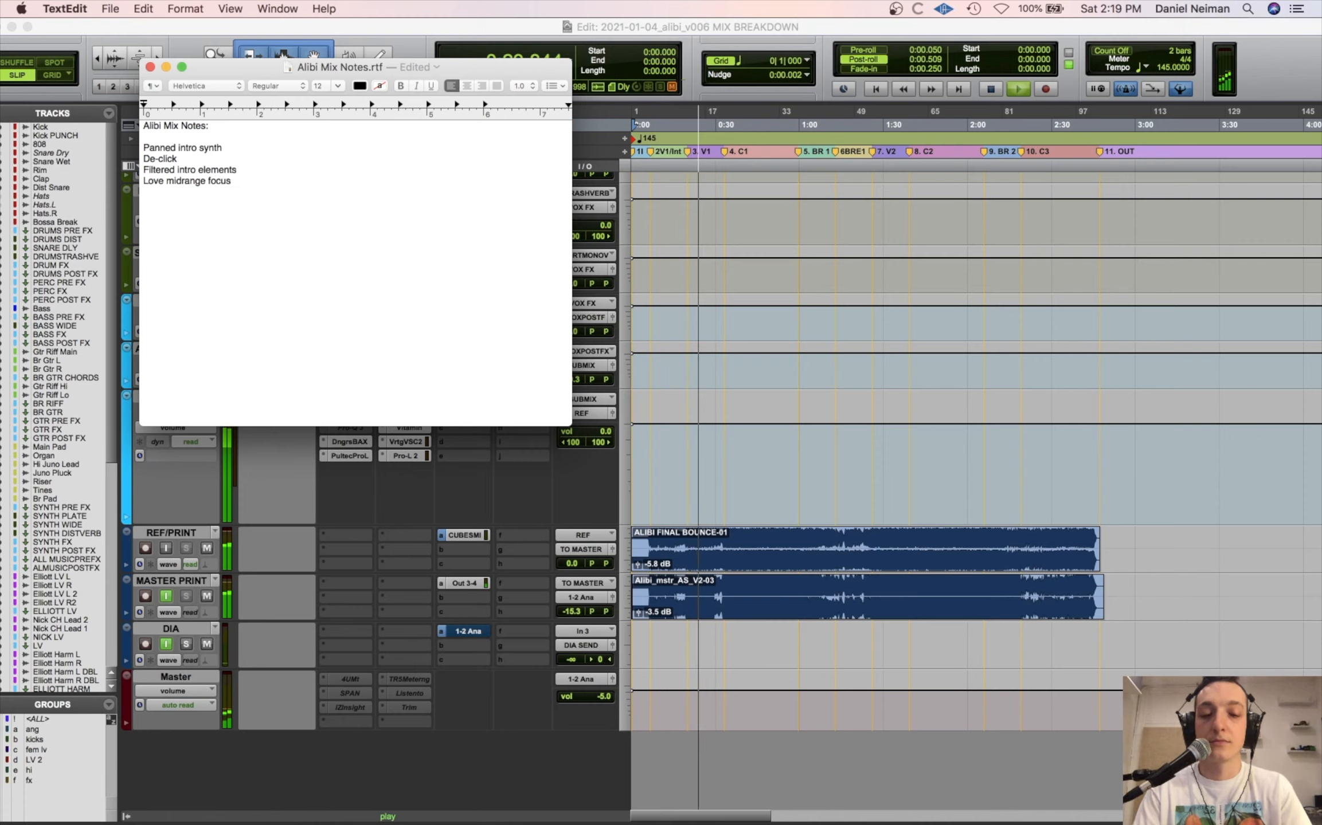
text( puppy)
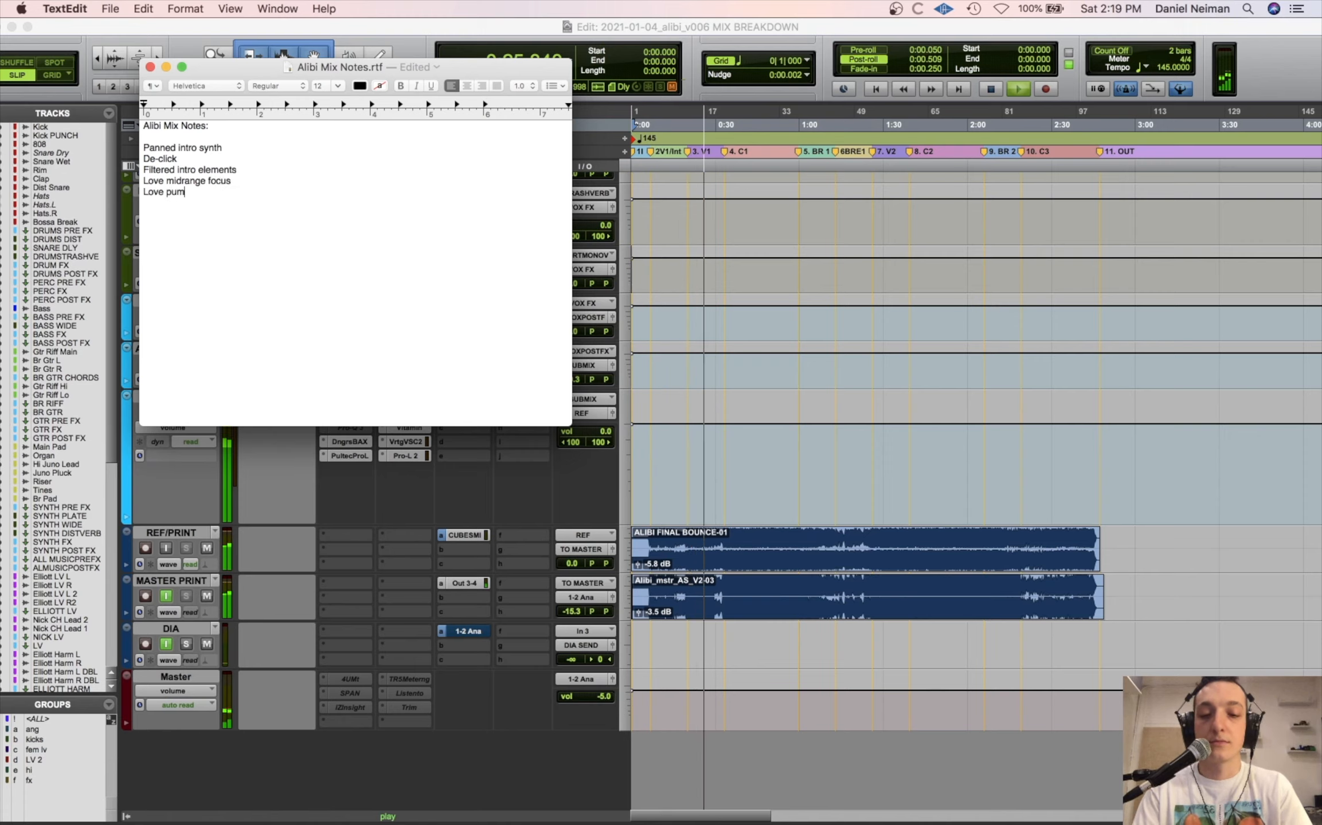
key(BackSpace)
key(BackSpace)
key(BackSpace)
key(BackSpace)
text(mpy)
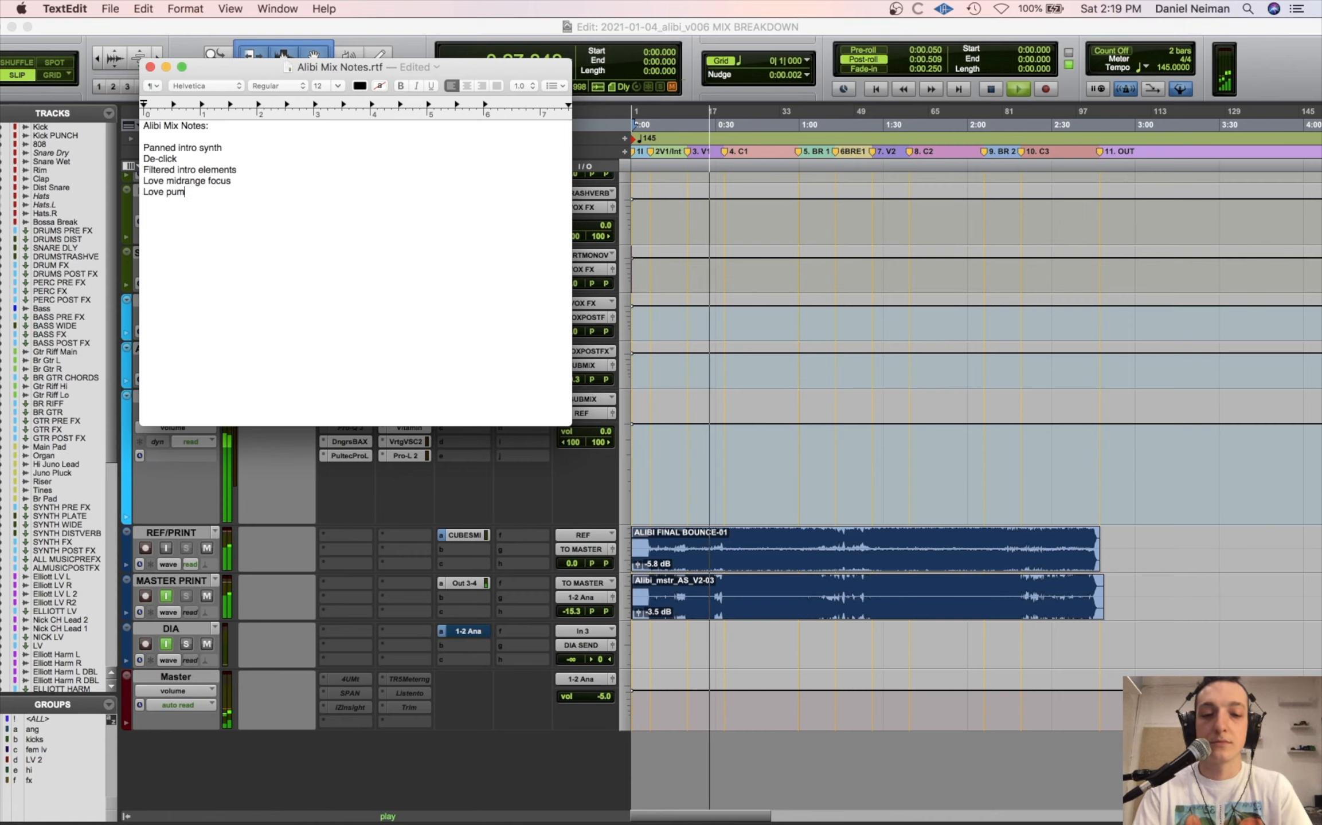
text( brea)
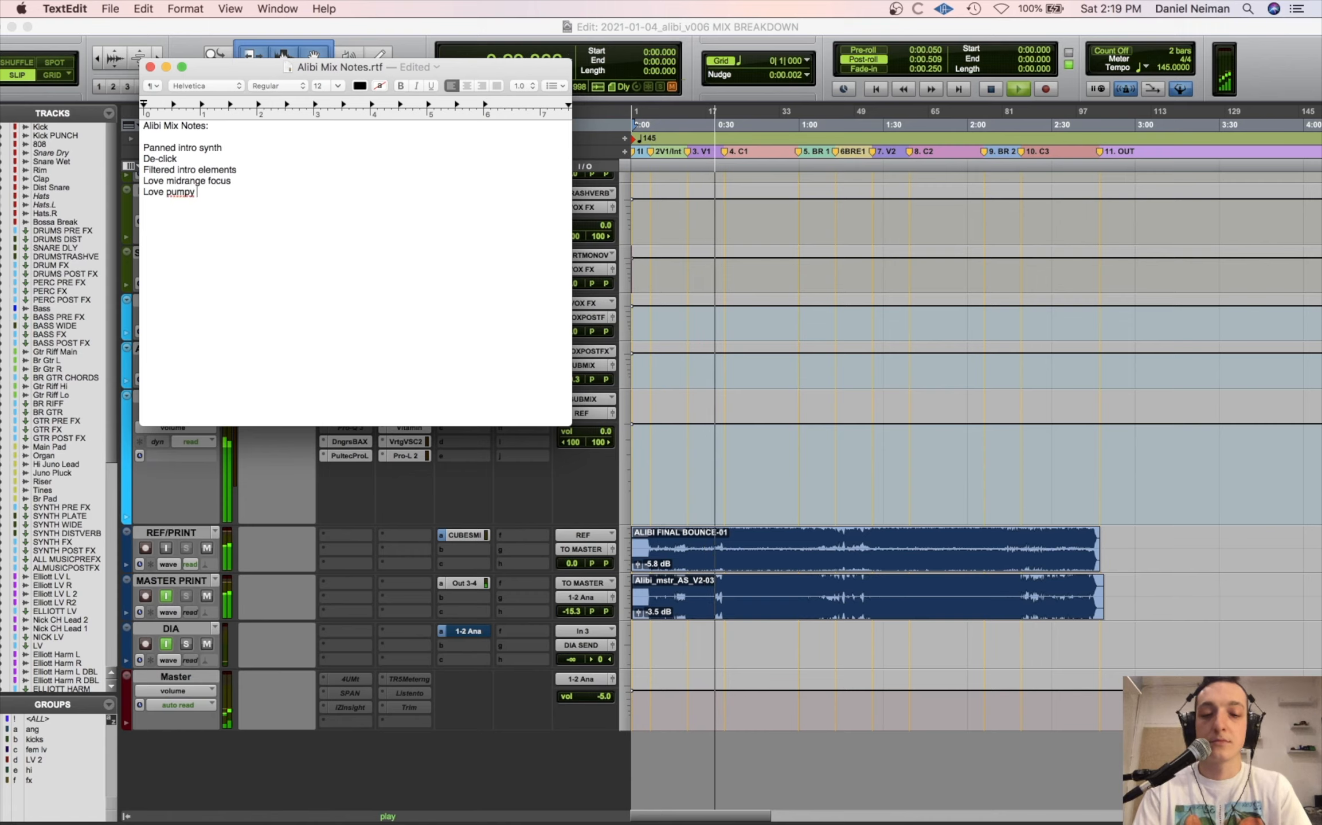
text(k beat)
key(Return)
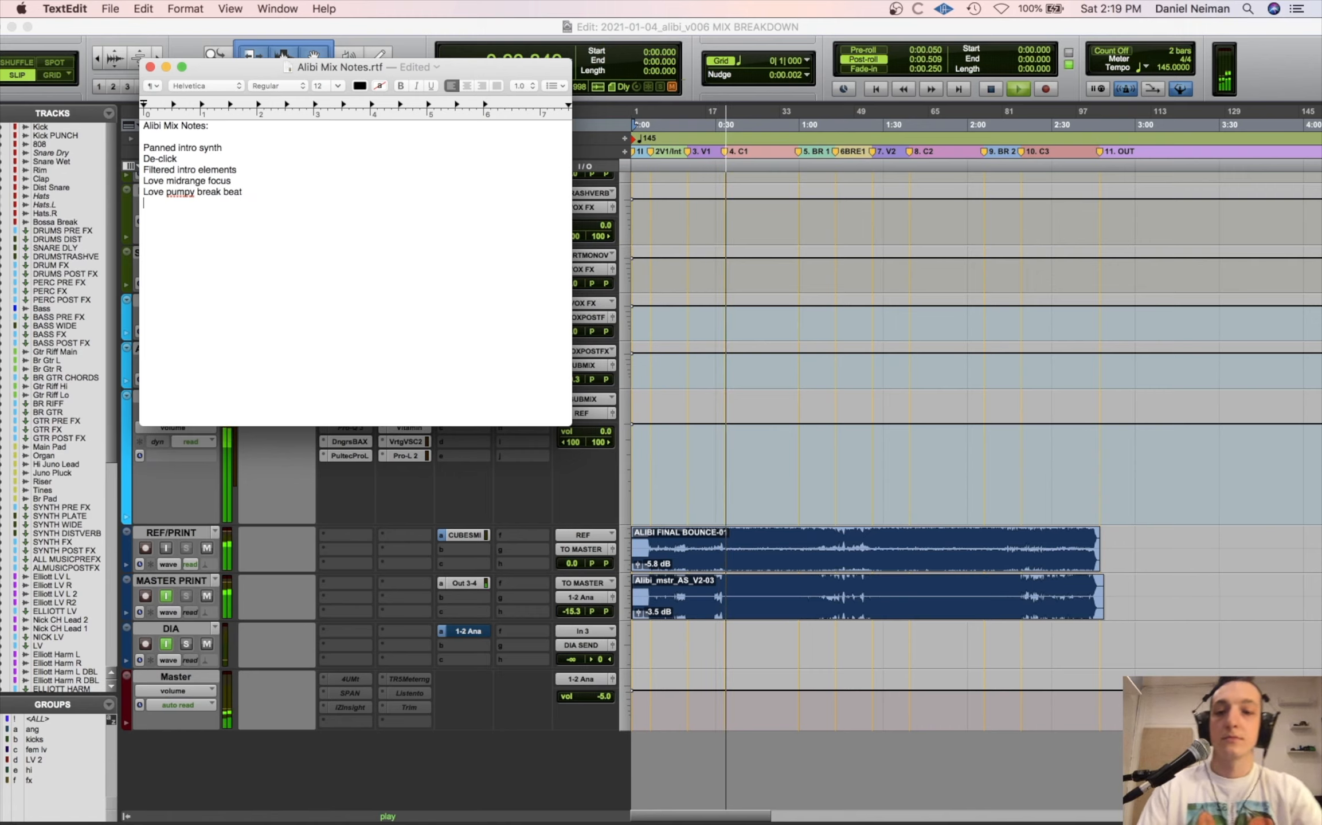
text(Watch vocal )
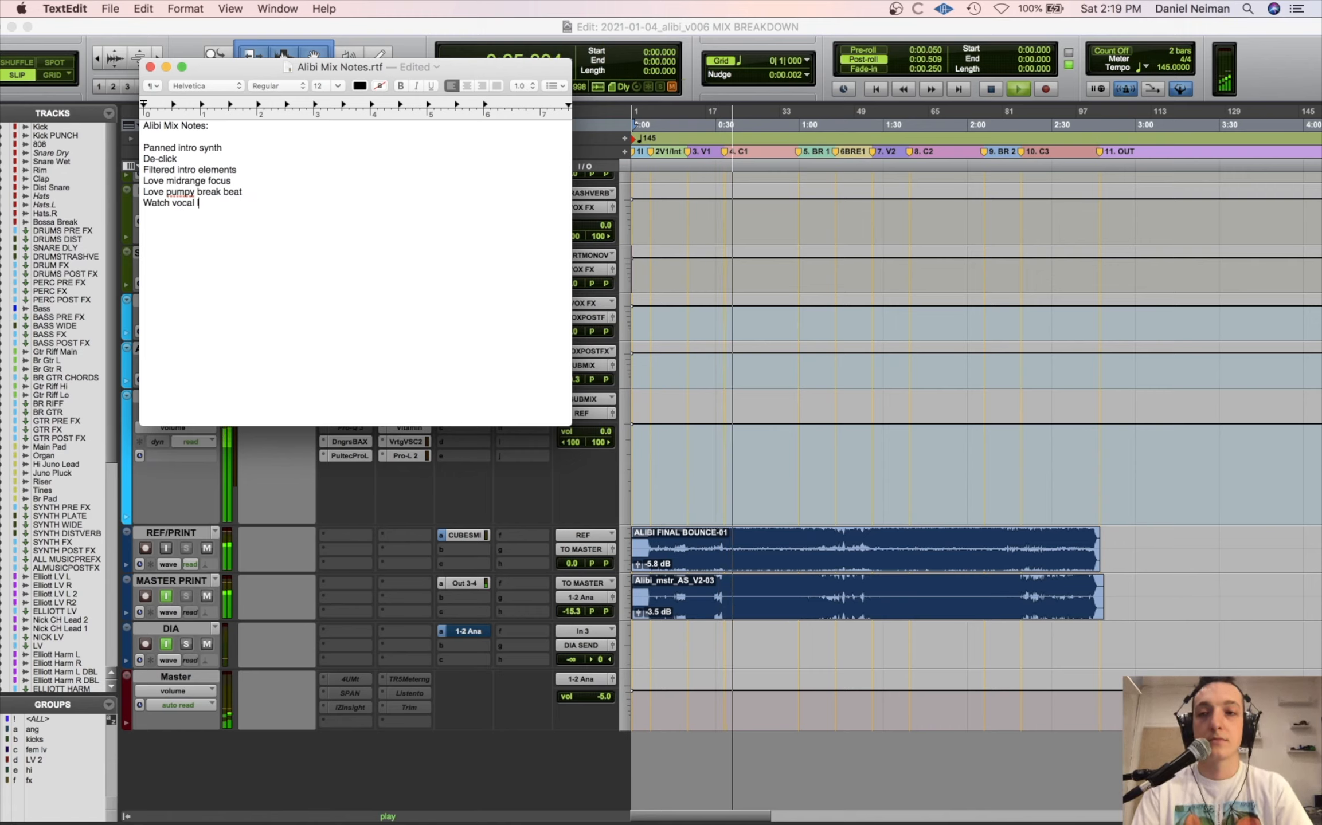
text(level)
key(Return)
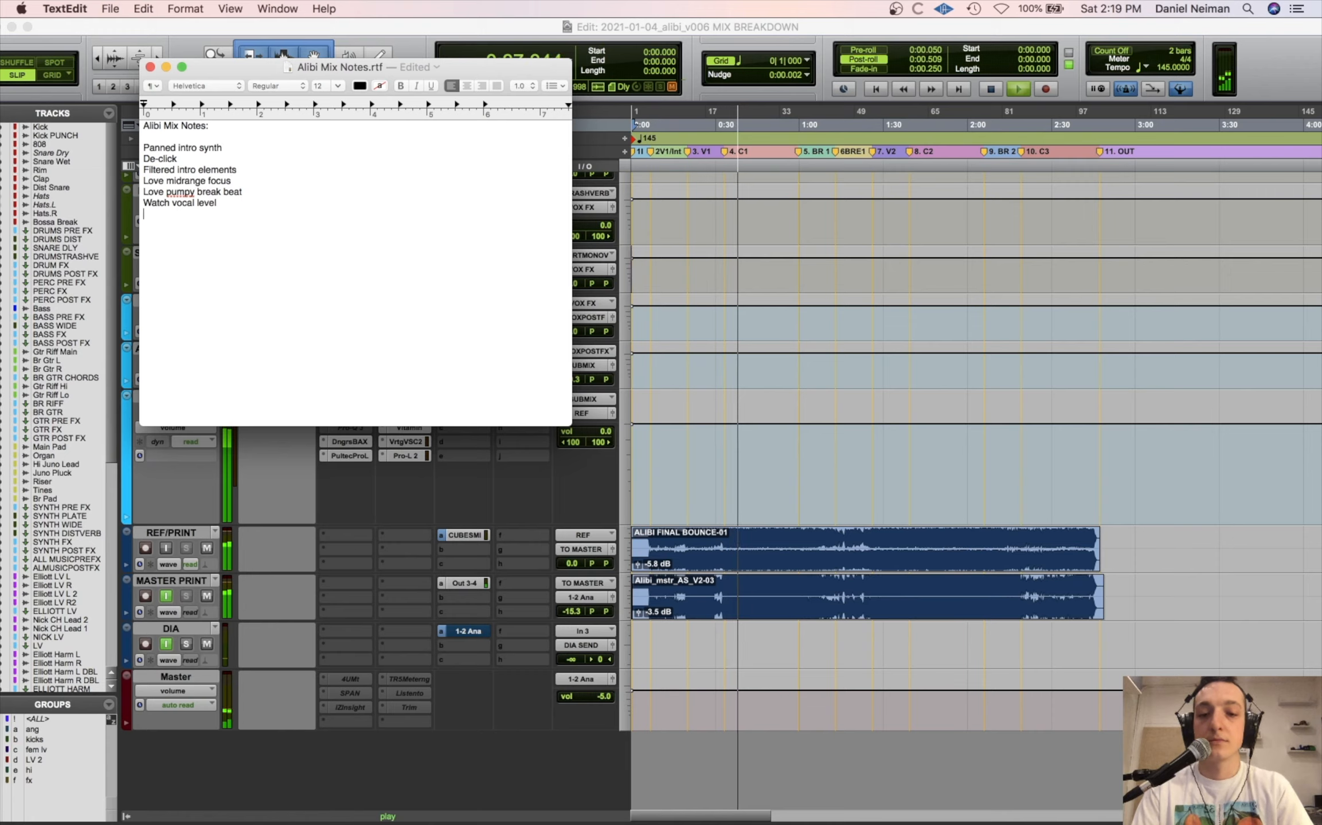
key(BackSpace)
text((forwa)
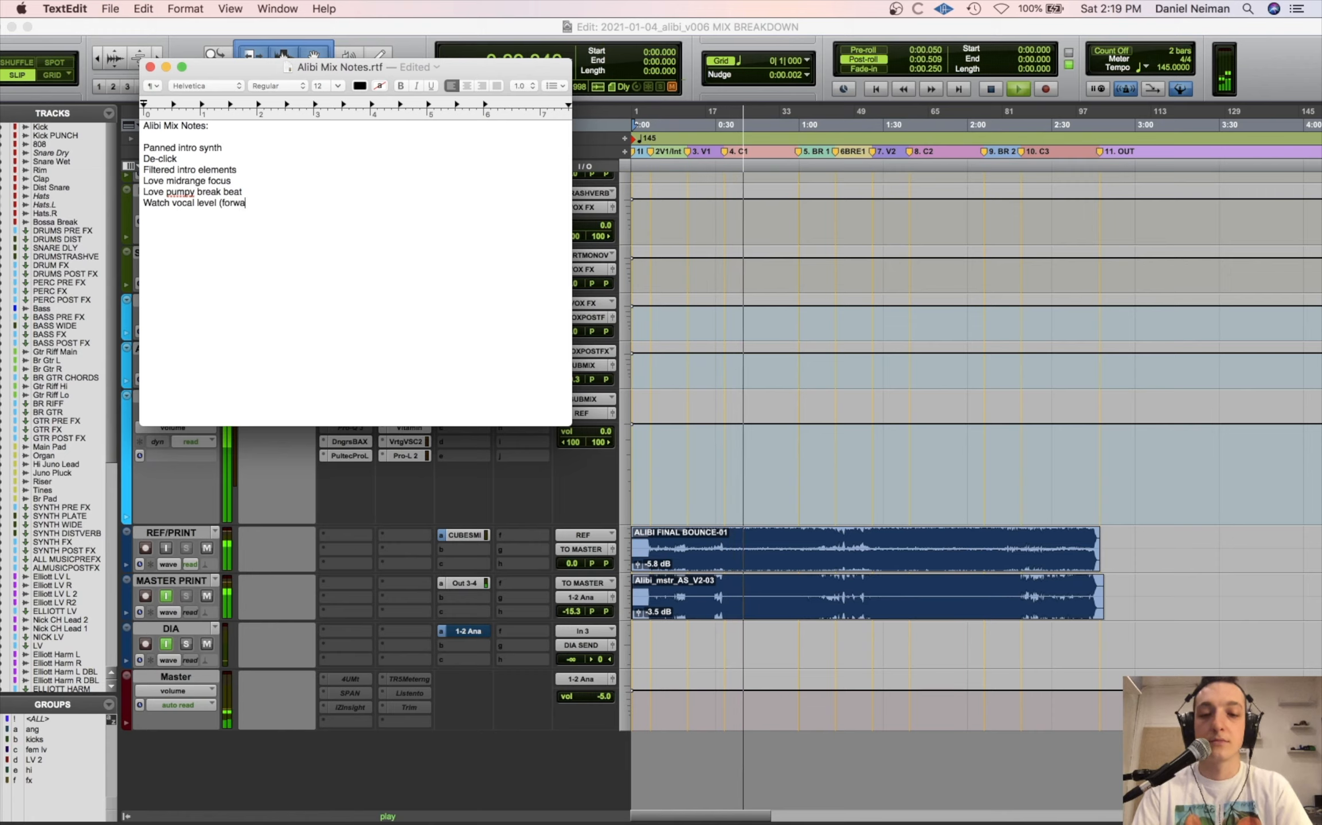
text(rd but not on top)
key(BackSpace)
key(BackSpace)
text())
key(Return)
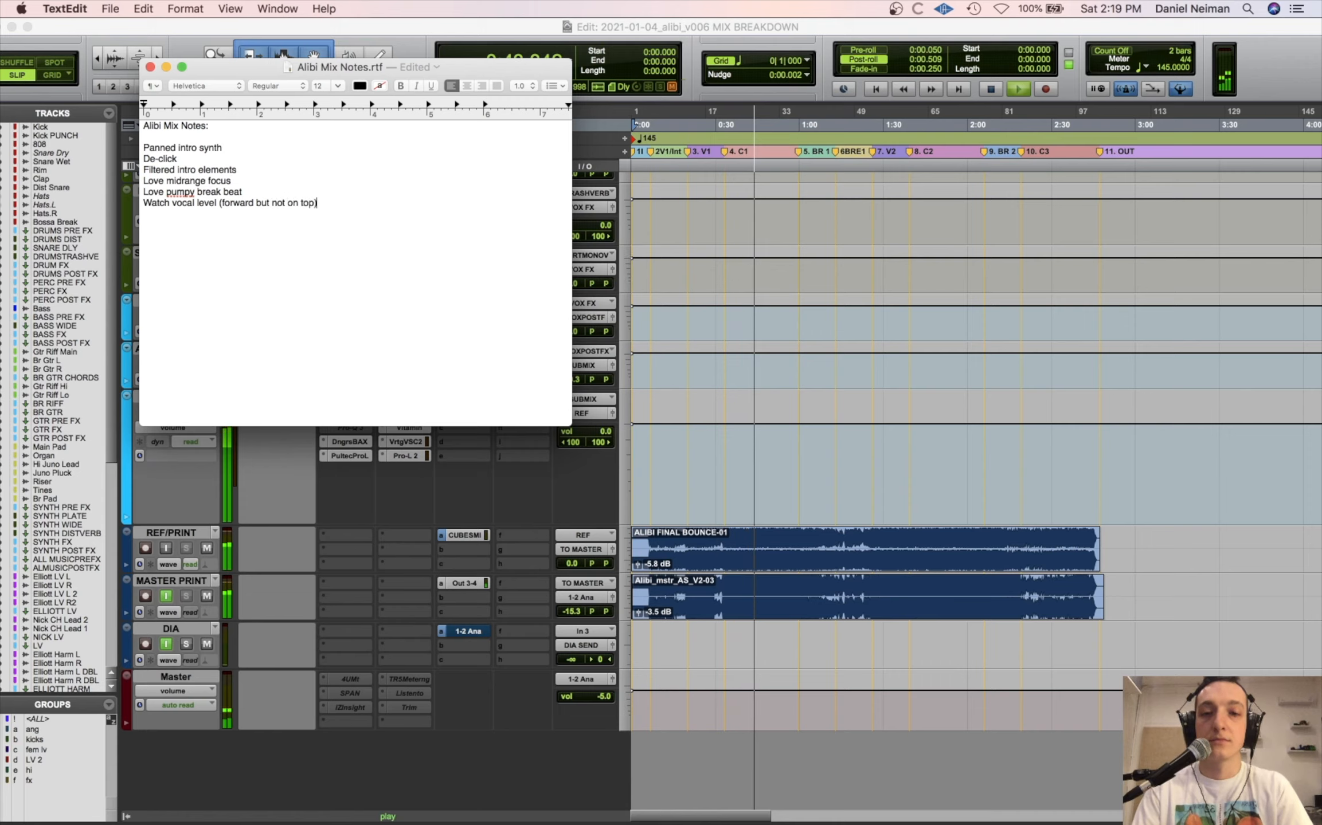
text(M)
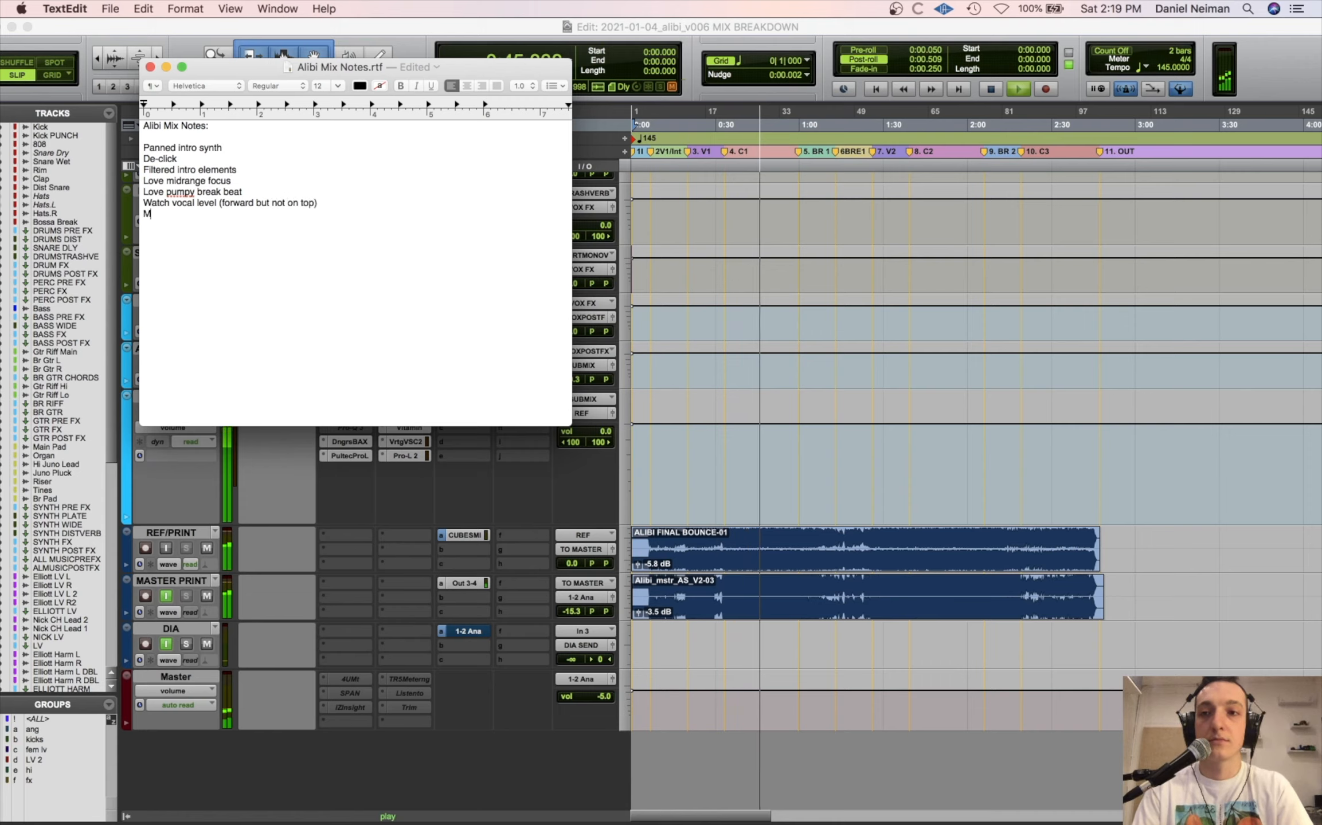
text(ore definiti)
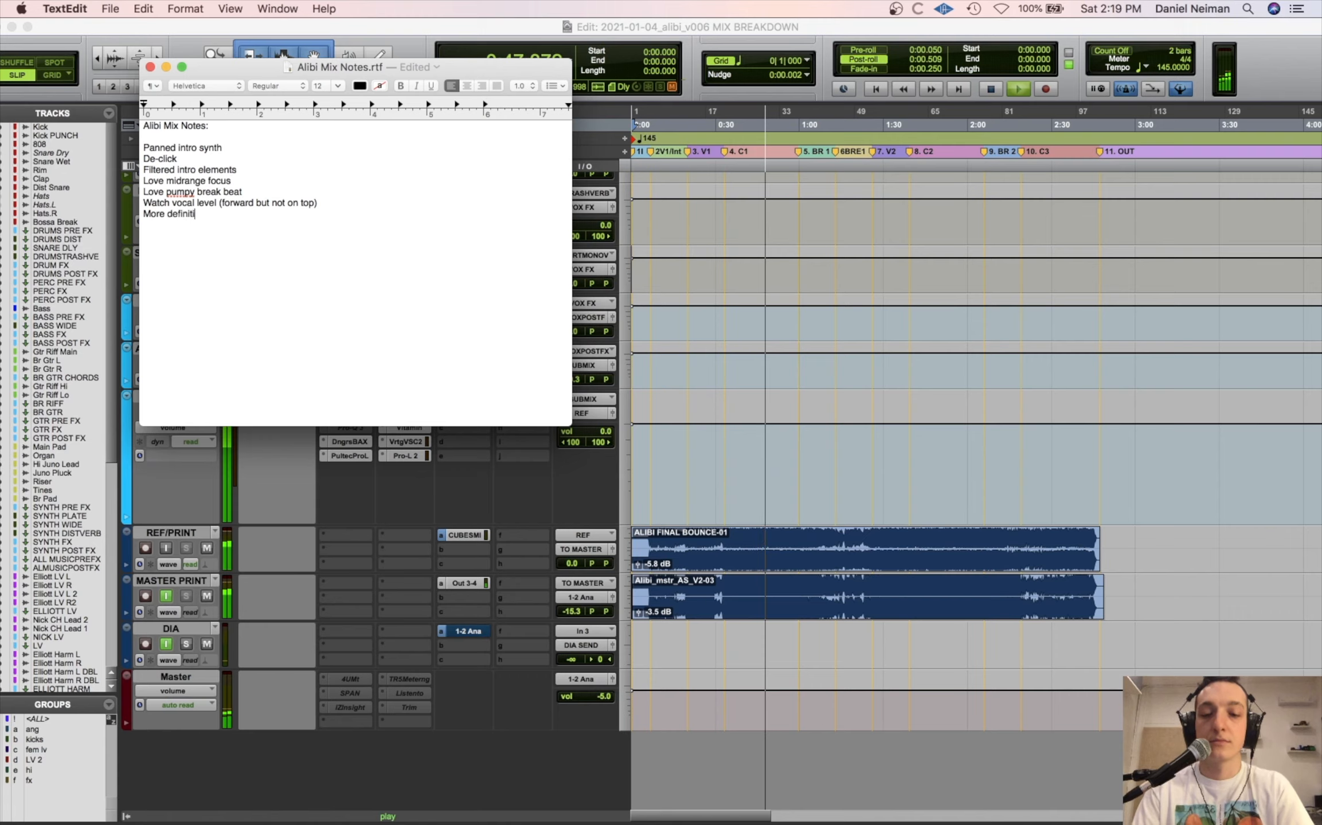
text(on in)
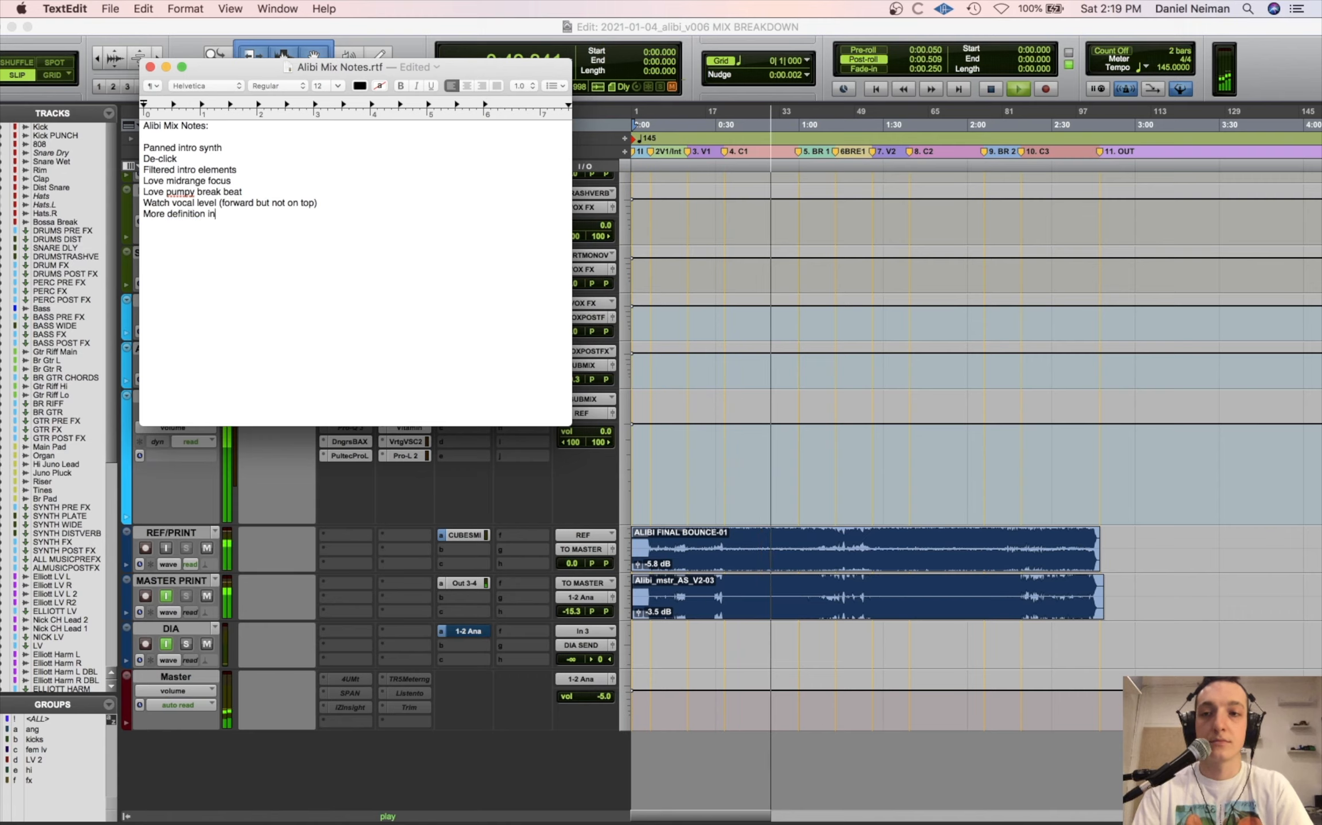
text( chorus)
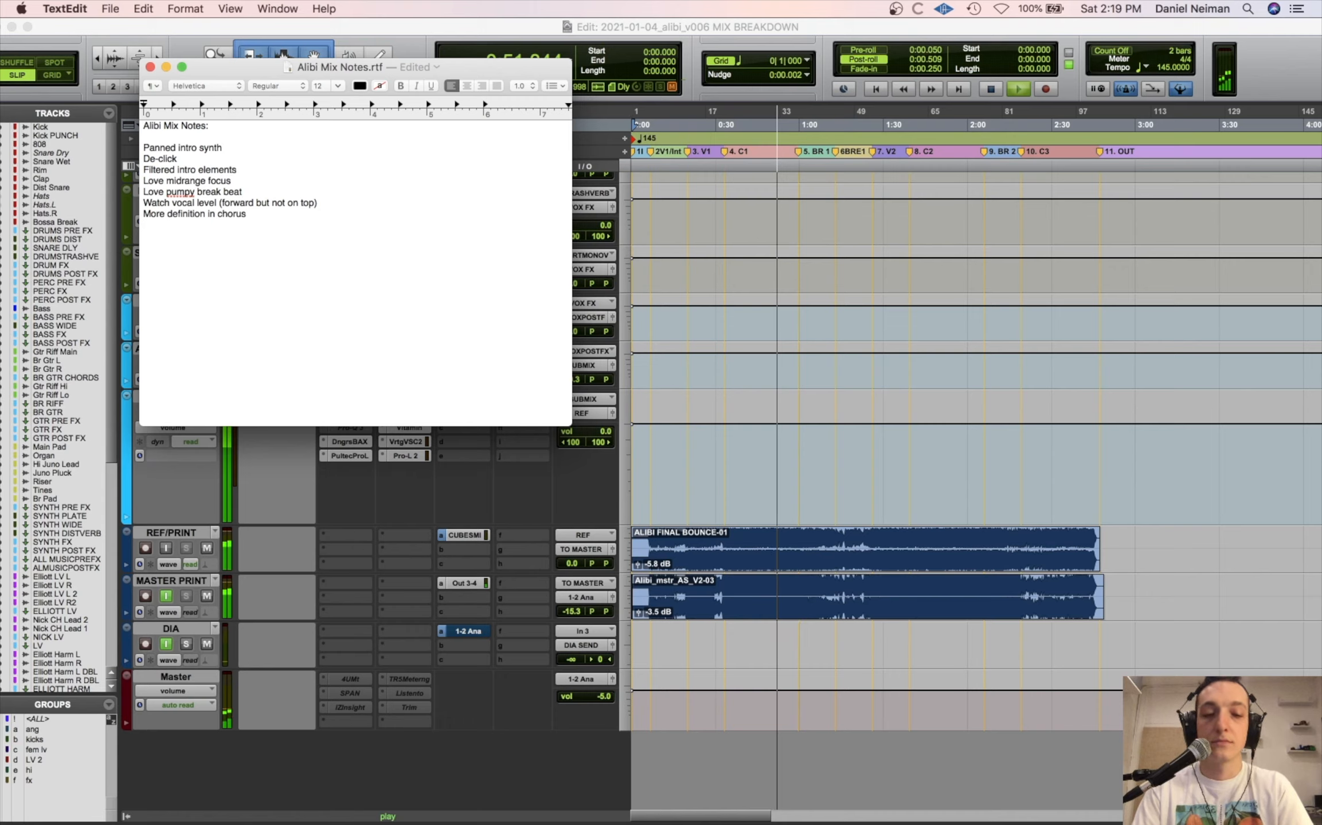
text(b)
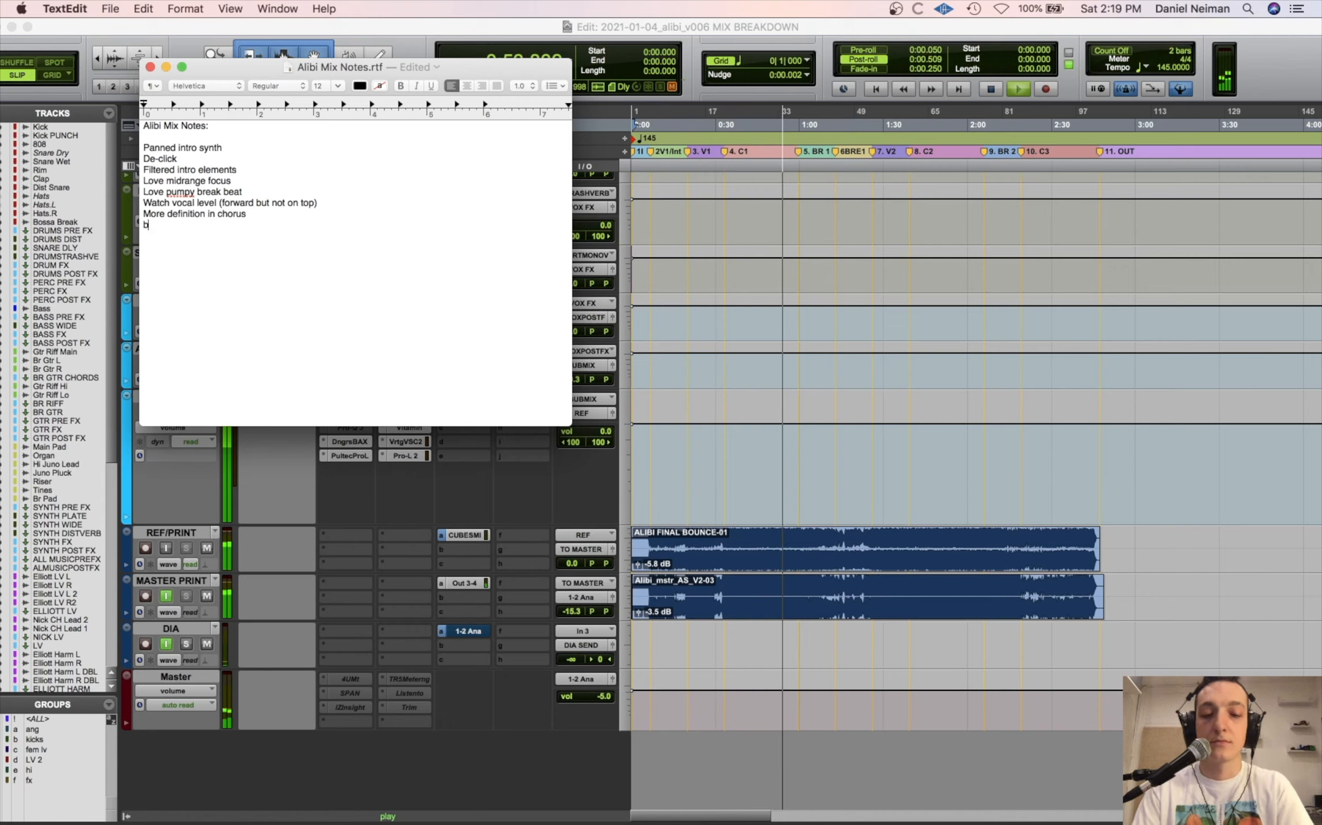
text(igger chang)
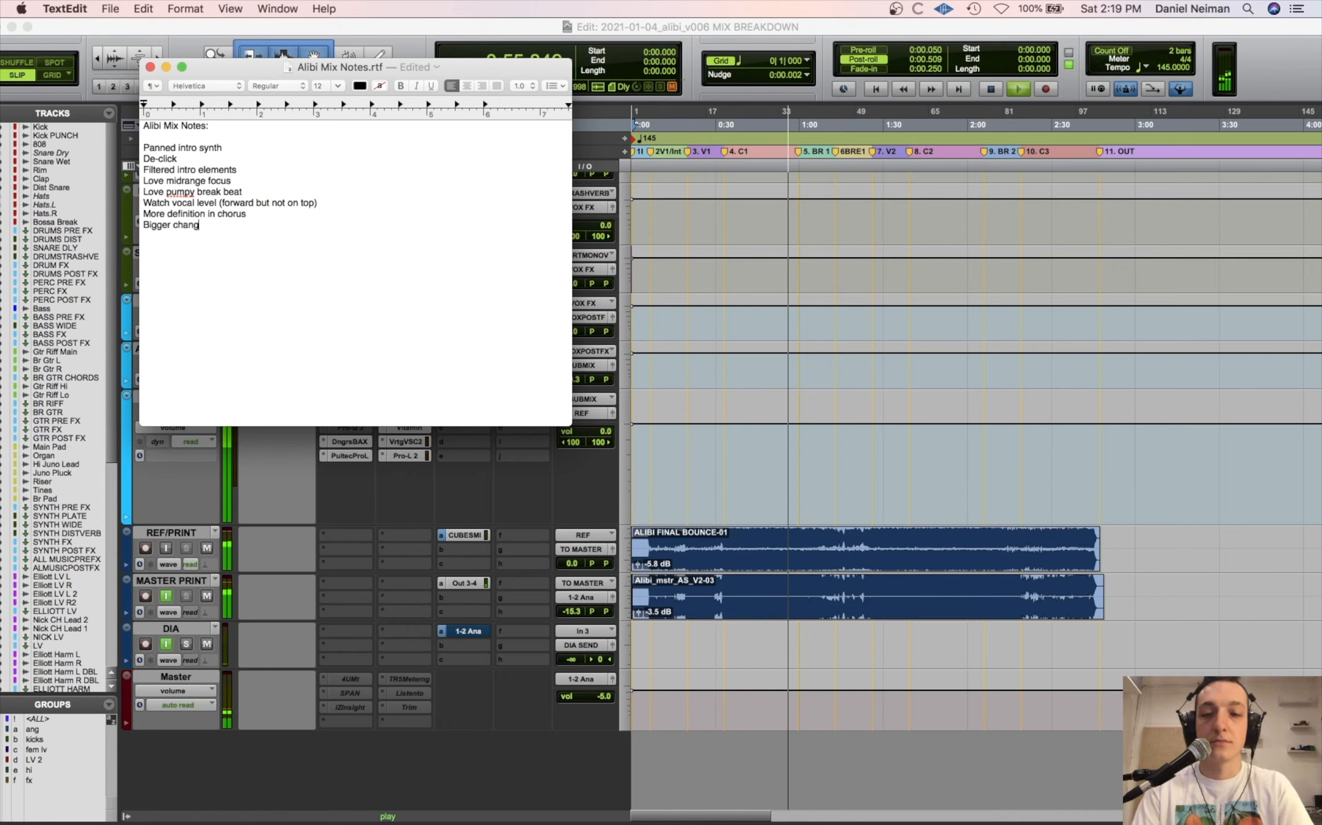
text(e/transition)
key(Return)
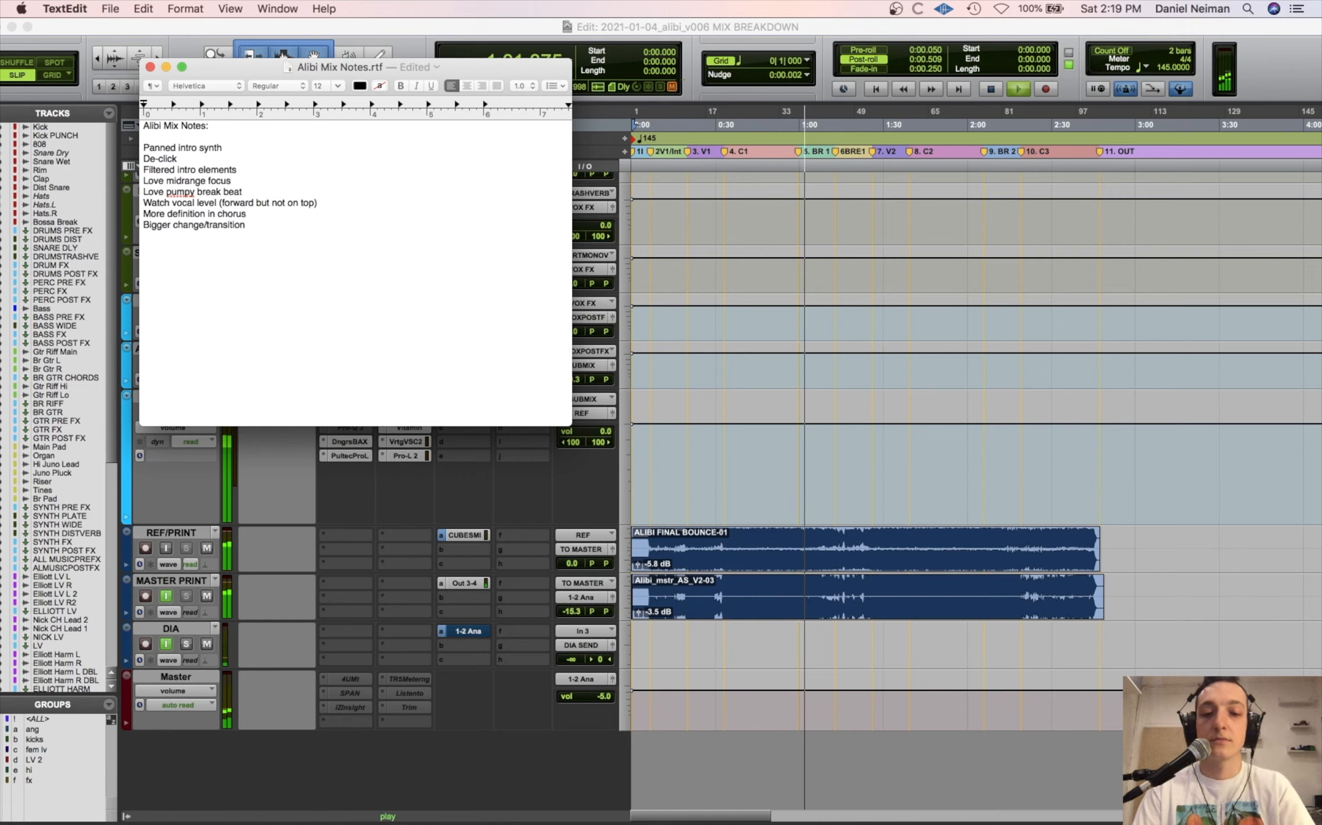
- Add the notes 'Clean up bridge mud' and 'Add more verb delay (short)'
text(Clean up )
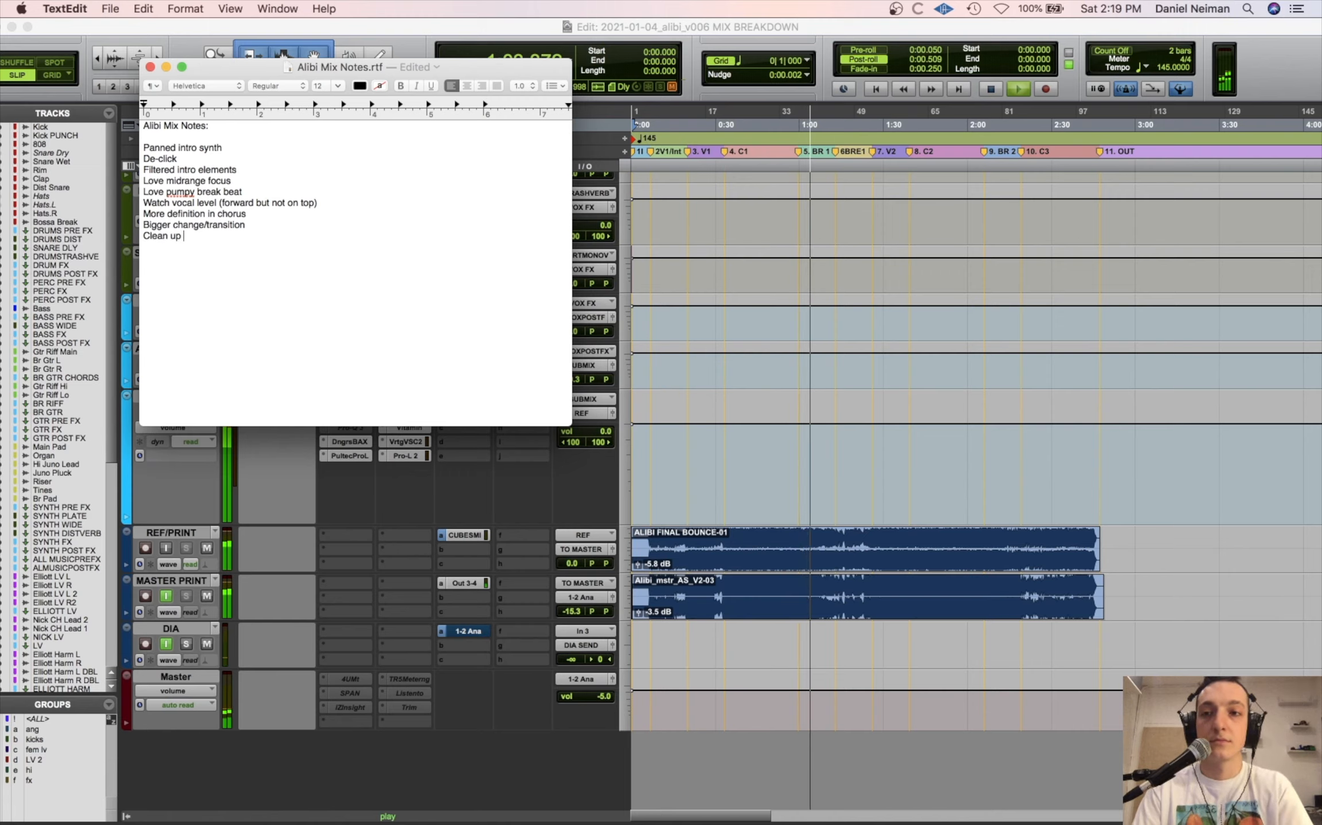
text(bridge mud)
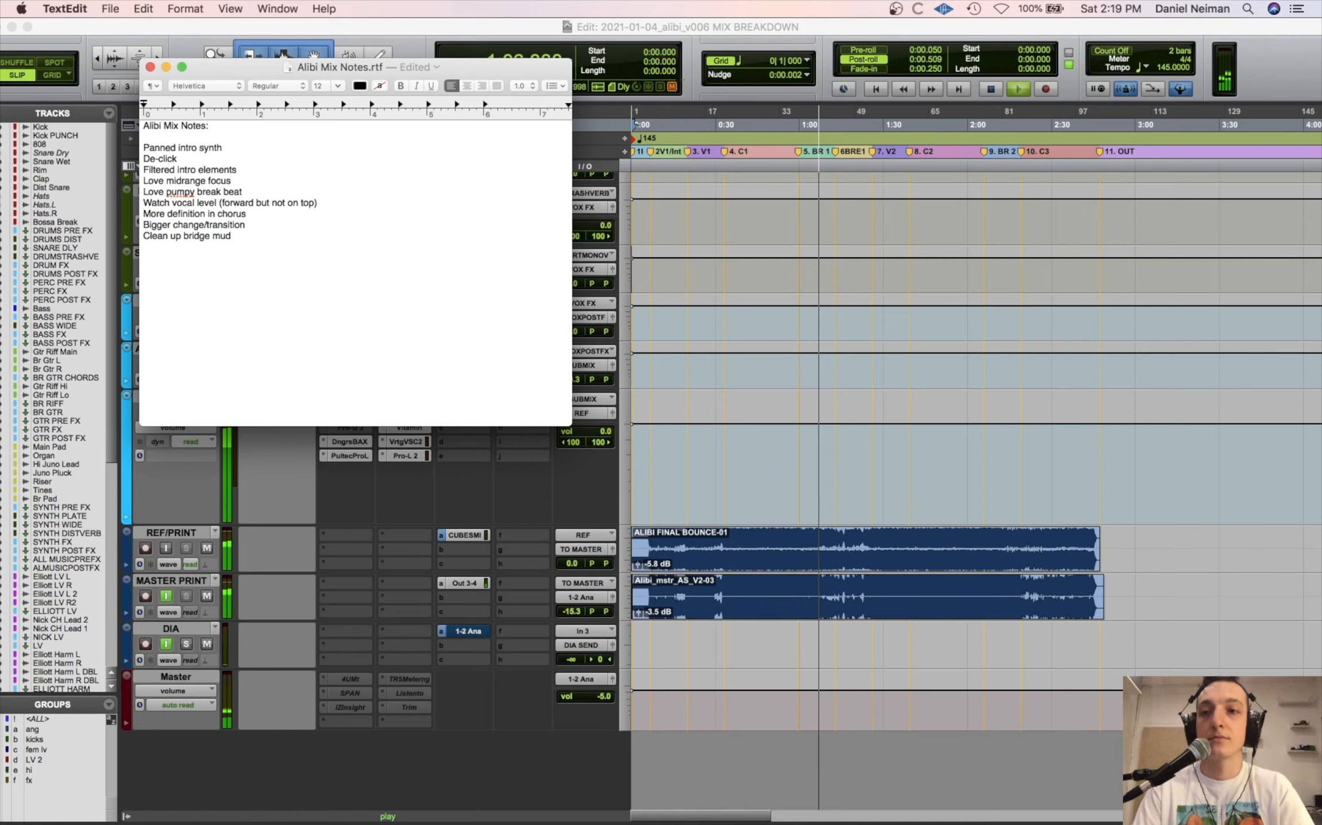
key(Return)
text(Add more v)
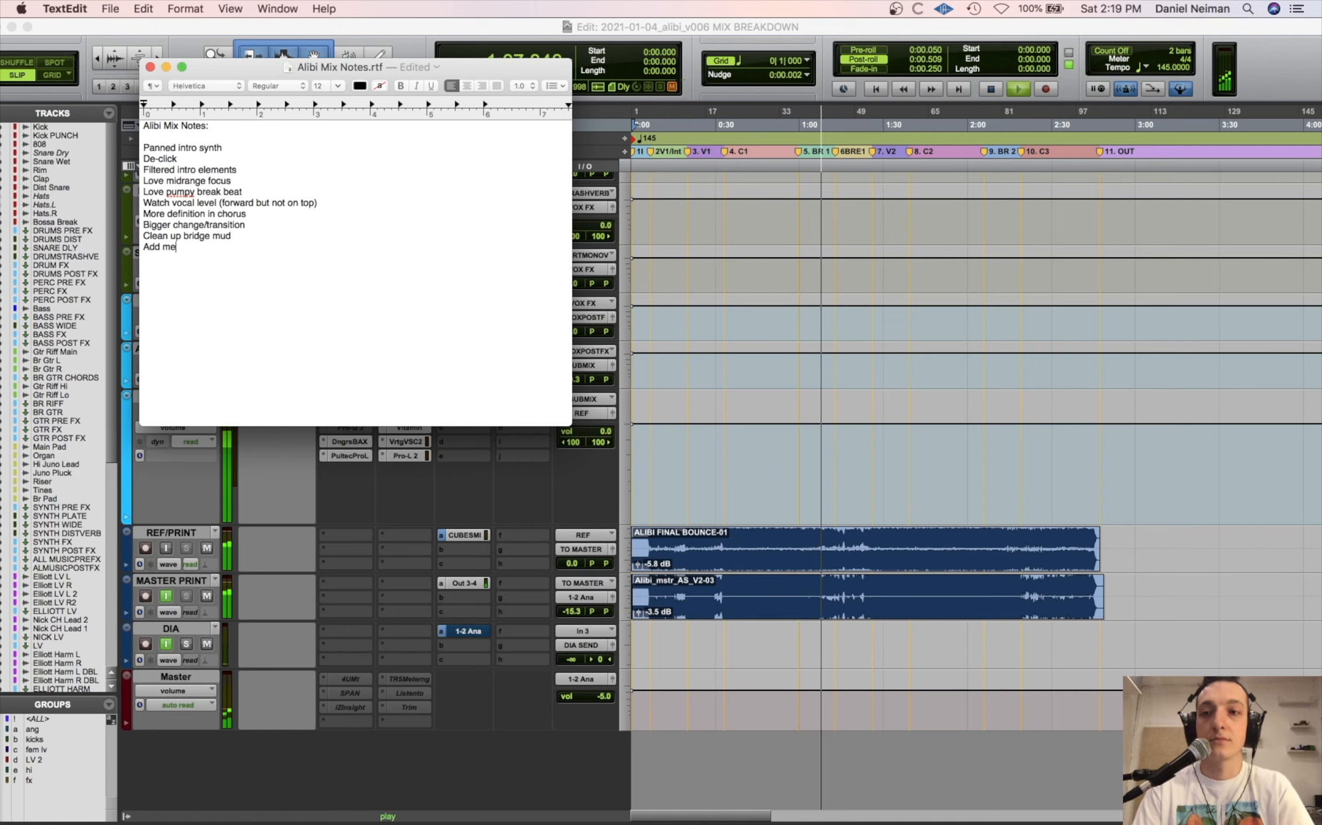
text(erb )
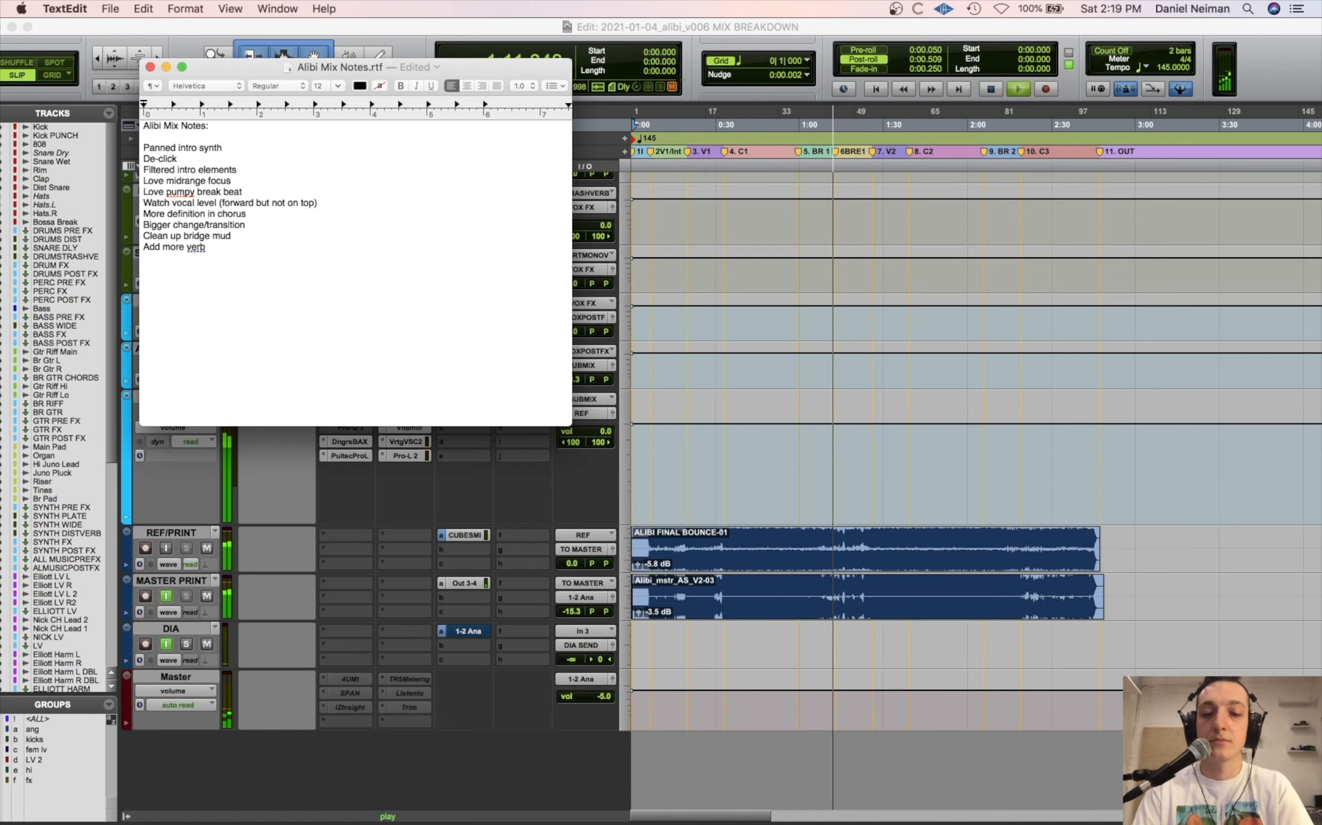
text(delay (short_)
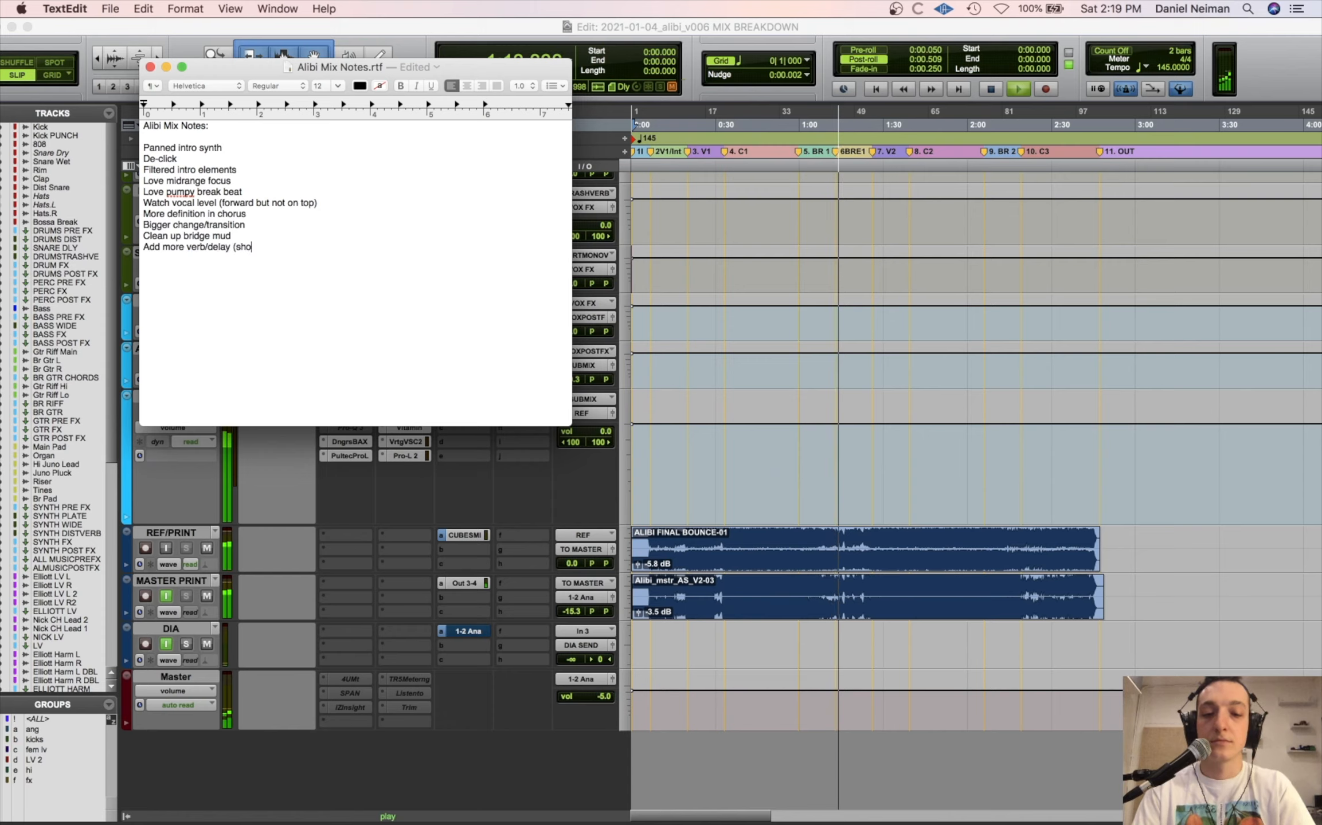
key(BackSpace)
text())
key(Return)
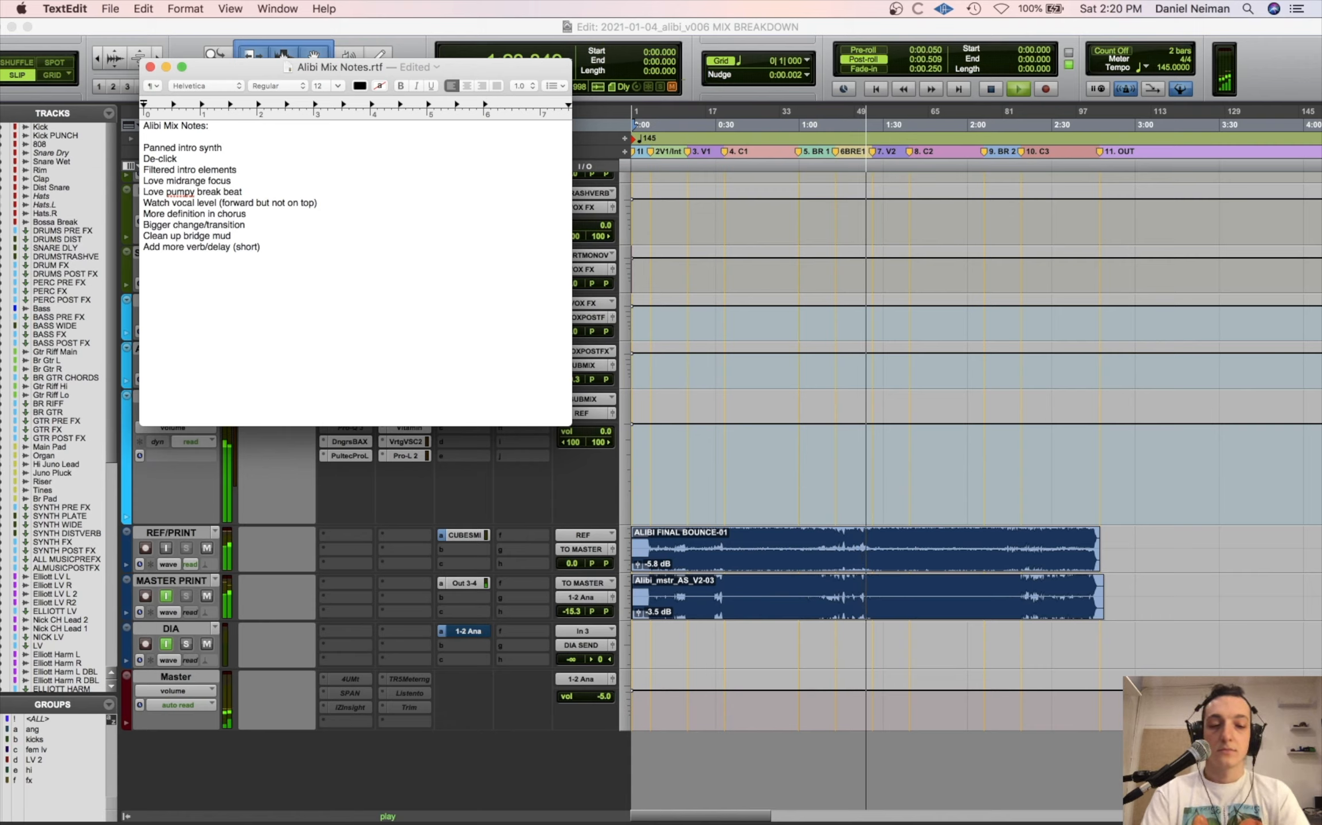
- Add notes on loving the guitar riff and the vocalist's verse, and C2 needing to hit harder
key(Return)
text(LOVE)
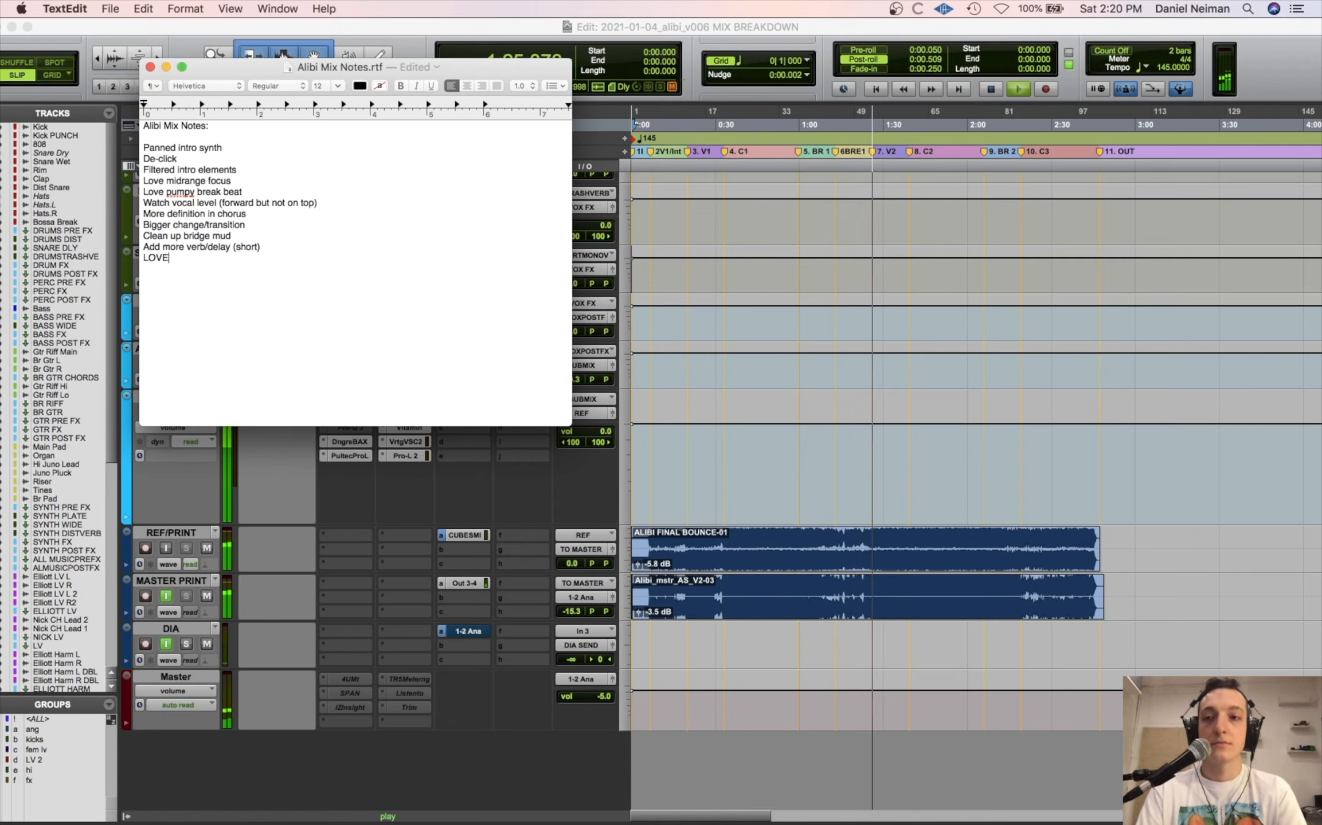
text( guitar riff)
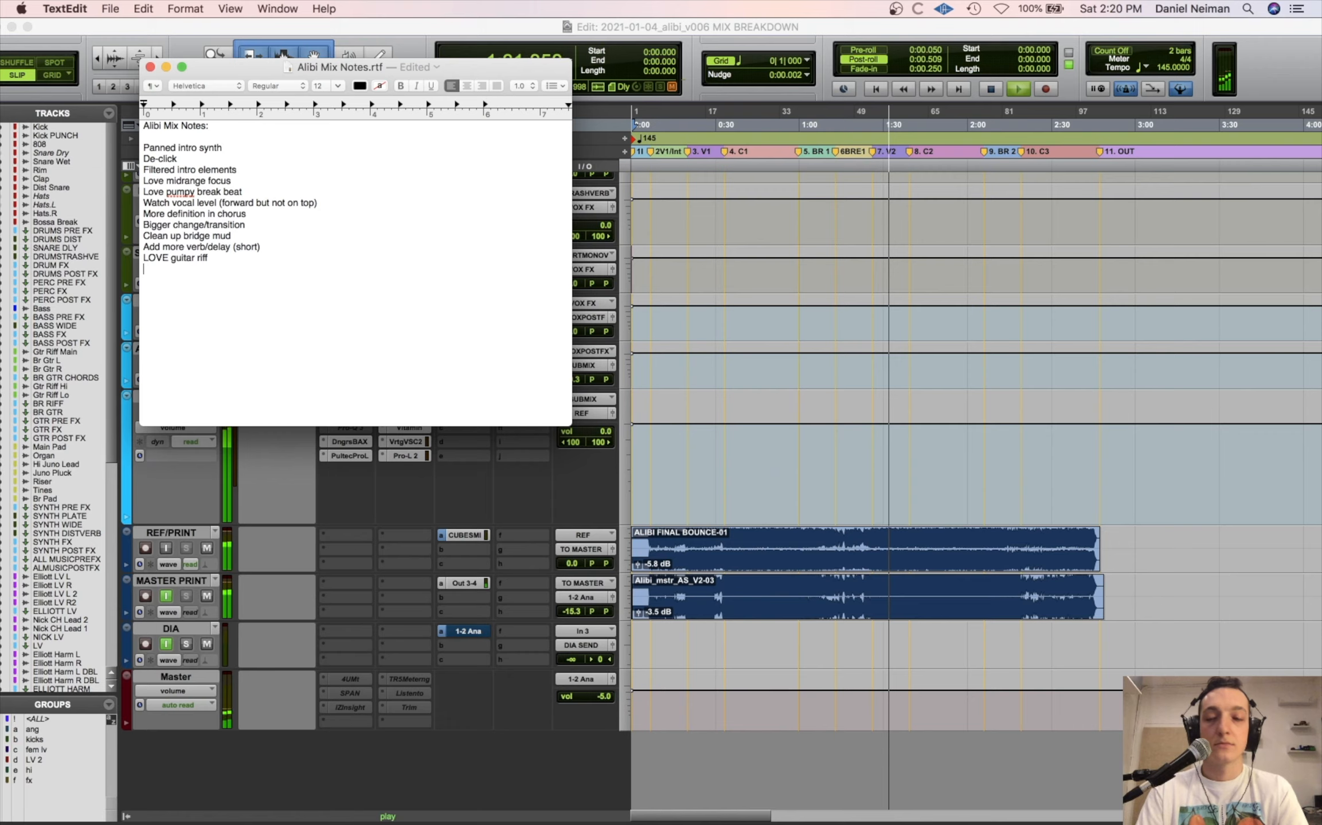
key(Return)
text(Love nick )
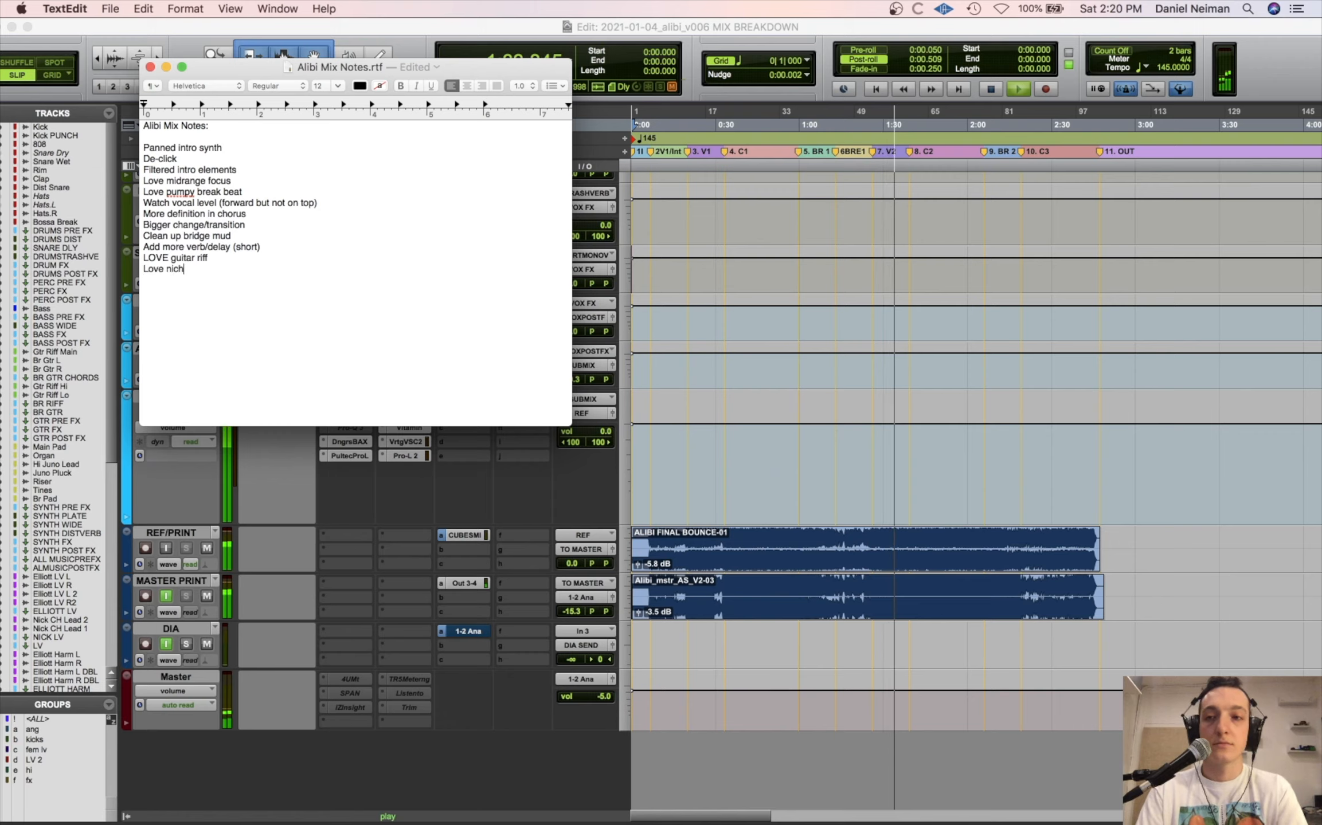
text(verse)
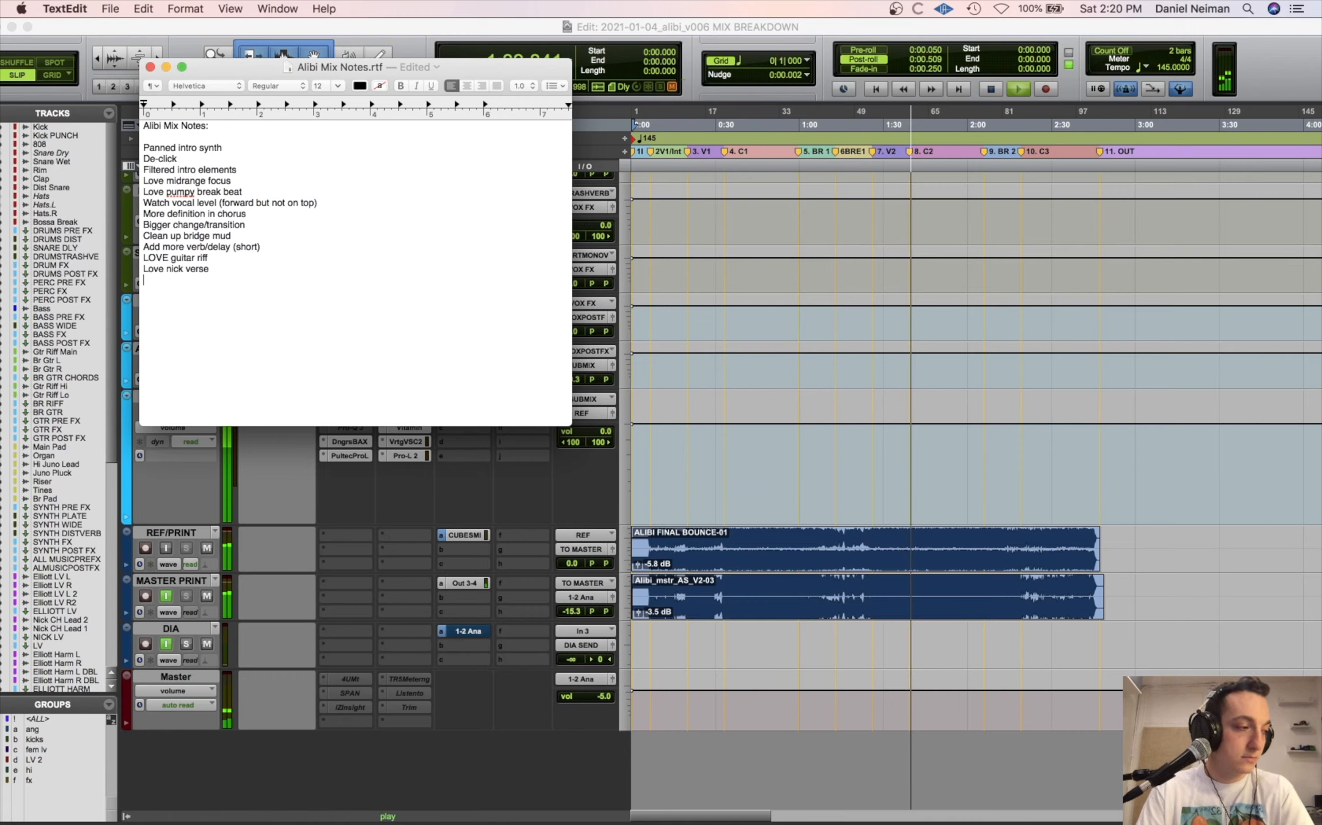
key(Return)
text(V2)
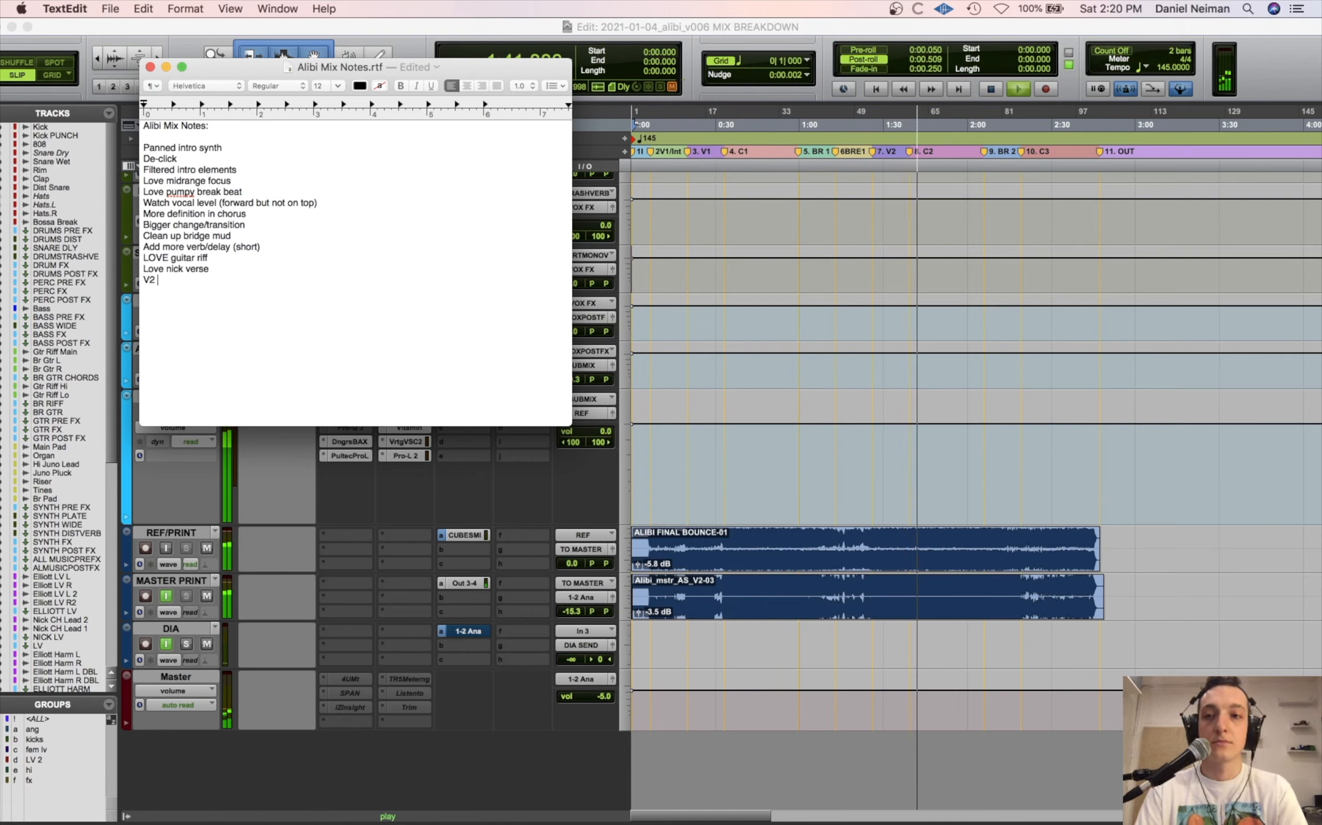
key(BackSpace)
key(BackSpace)
text(C)
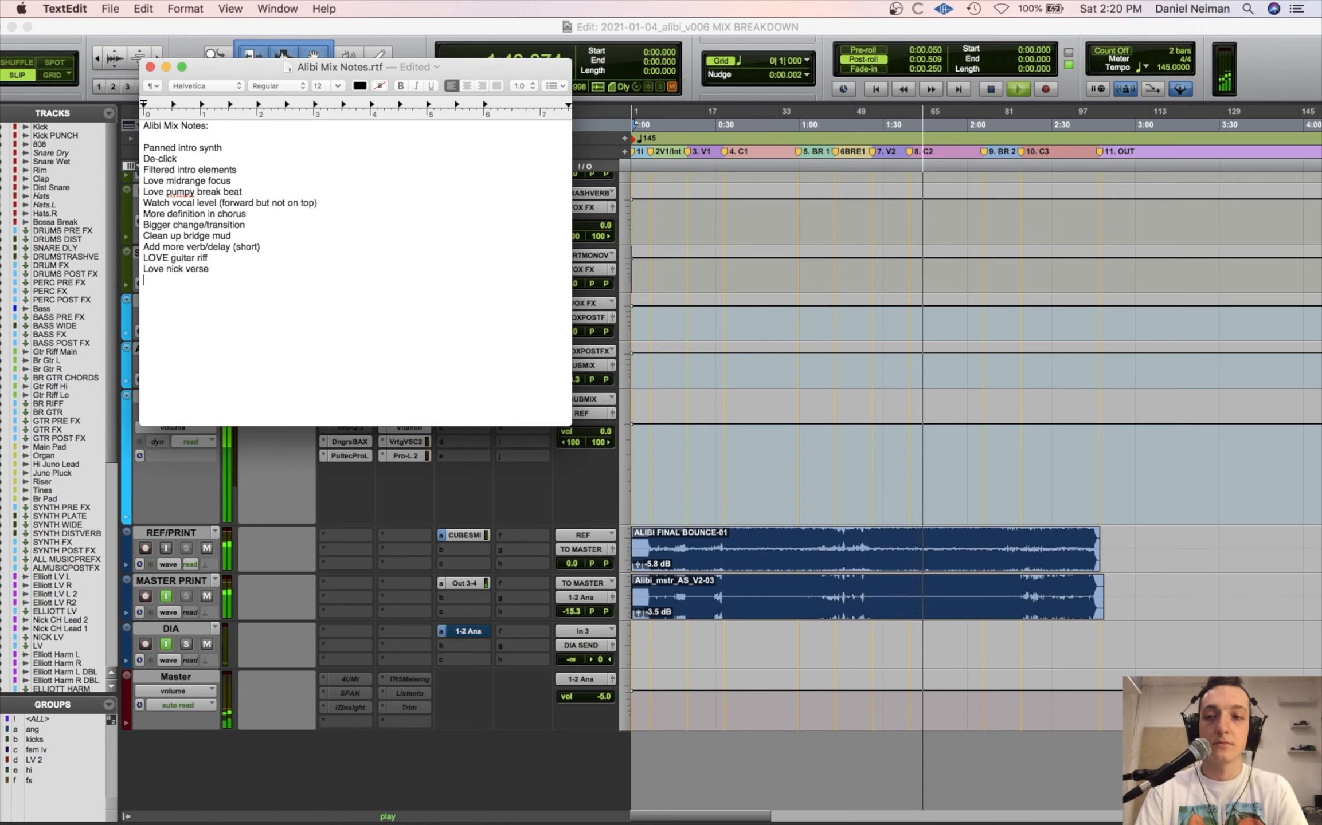
text(2 need so)
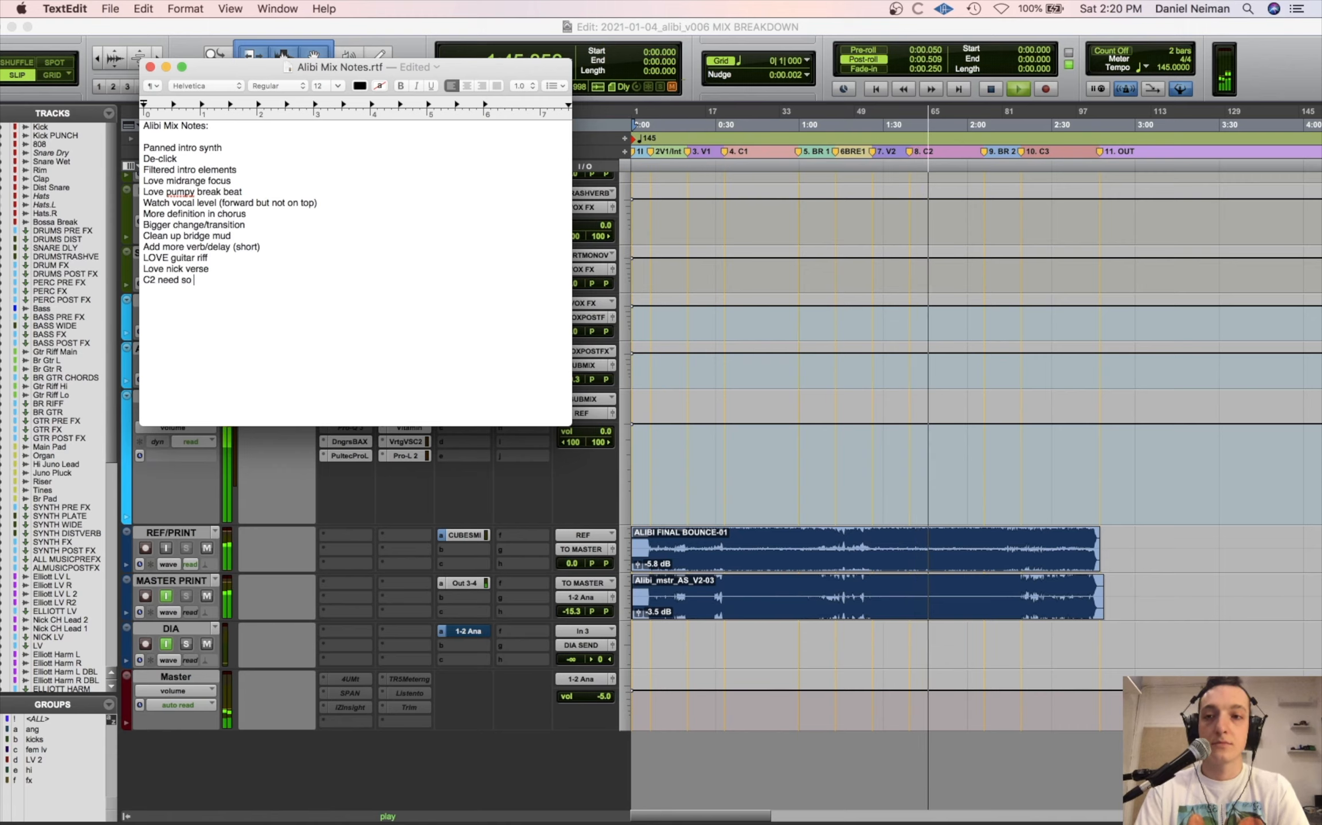
key(BackSpace)
key(BackSpace)
key(BackSpace)
key(BackSpace)
text(s to hit h)
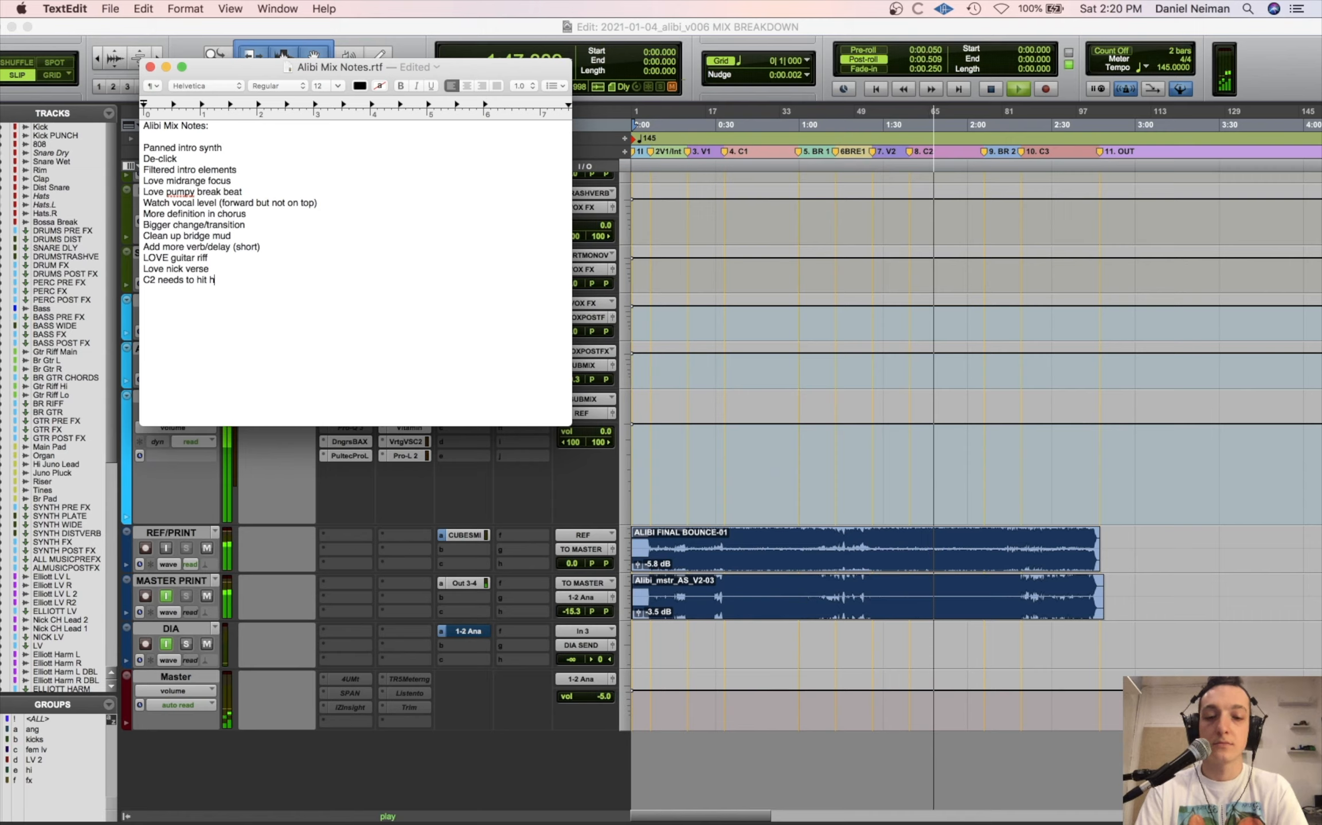
text(arder)
key(Return)
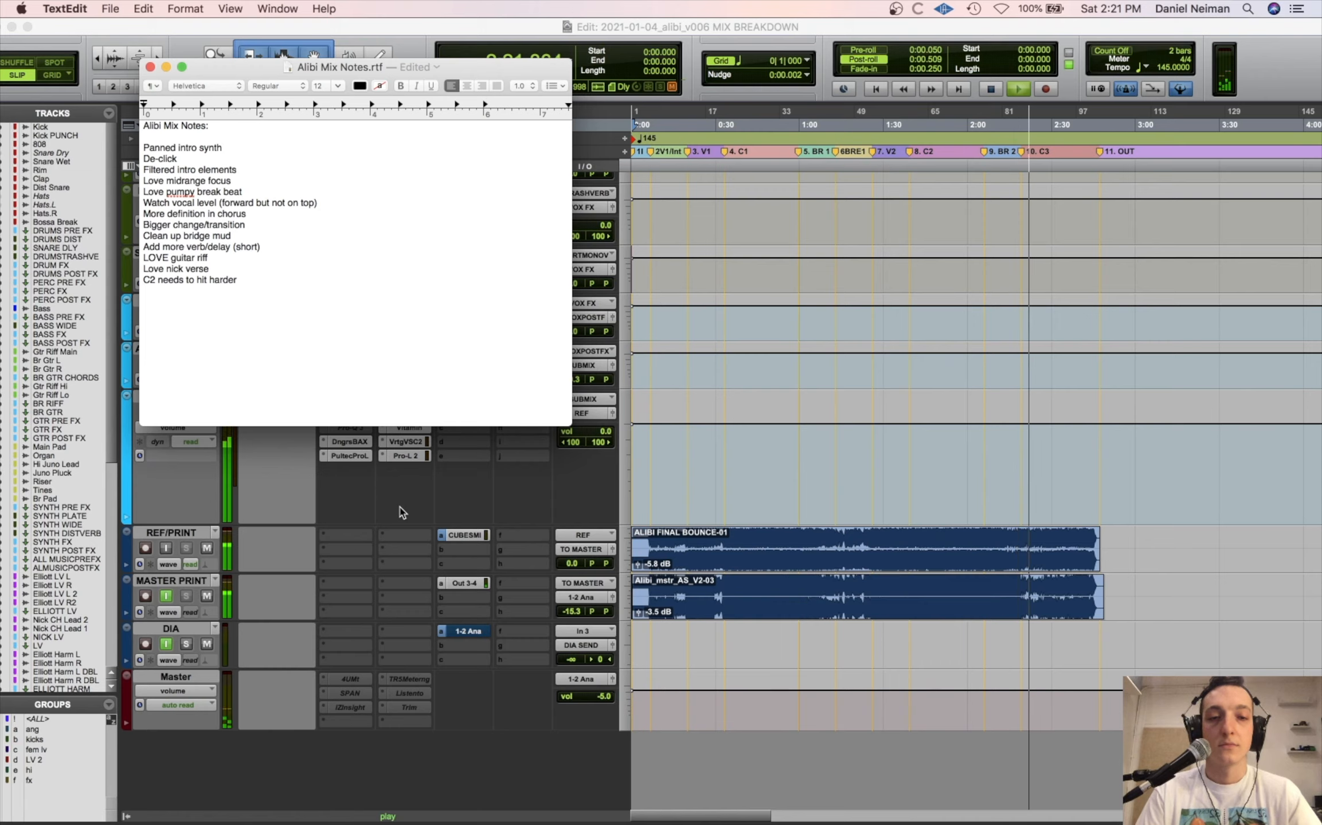
- Add notes to watch vocal plosives and rebalance chorus harmonies, then return to Pro Tools
text(Watch )
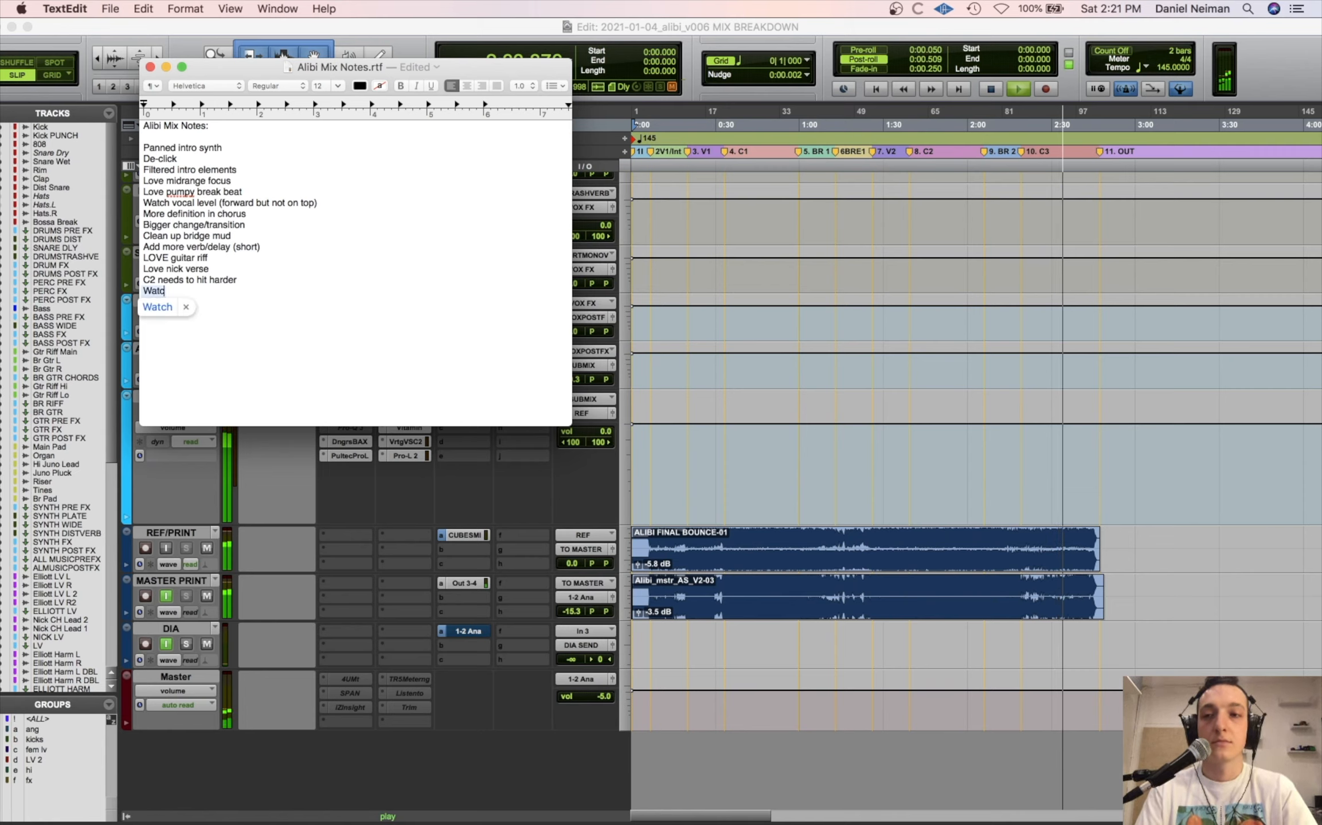
text(nick )
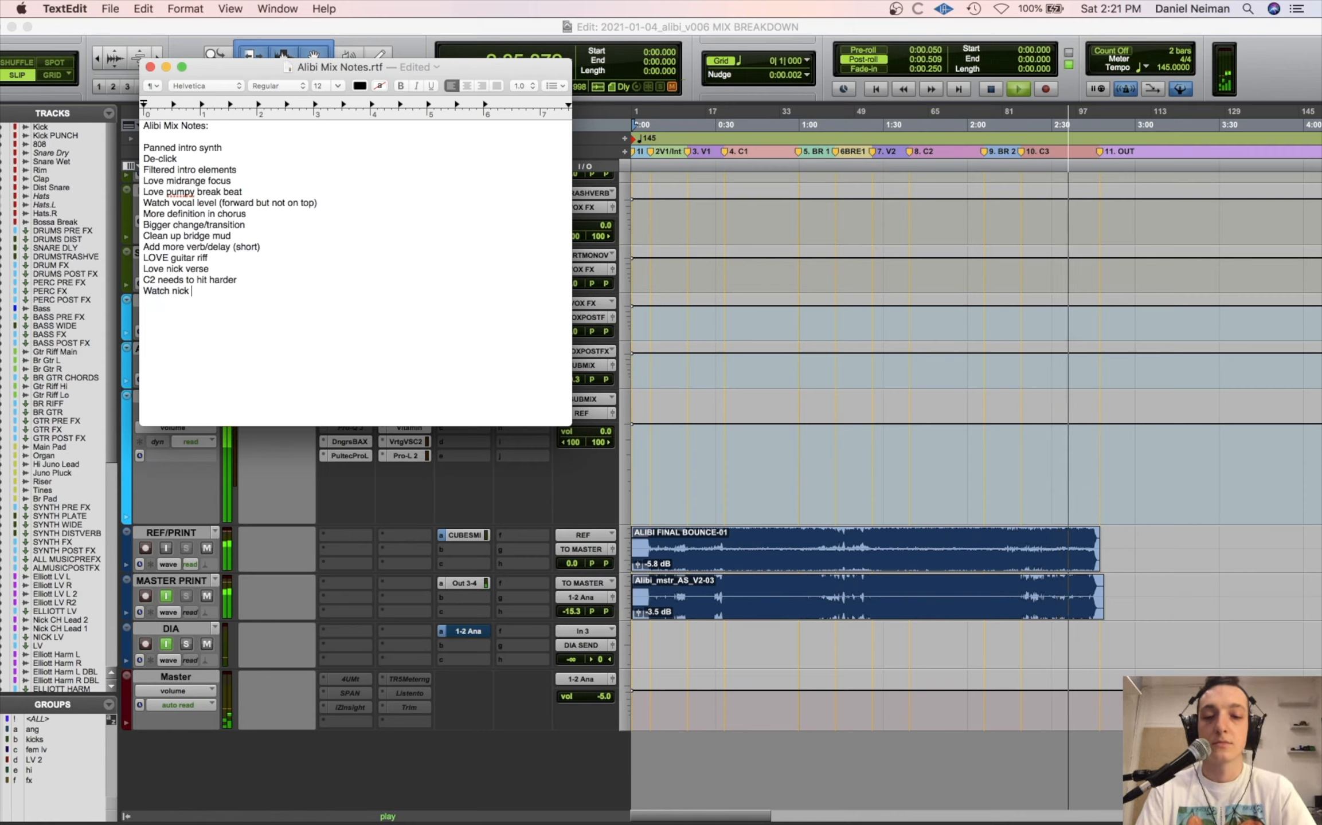
text(plosives)
key(Return)
text(Rebalance nick)
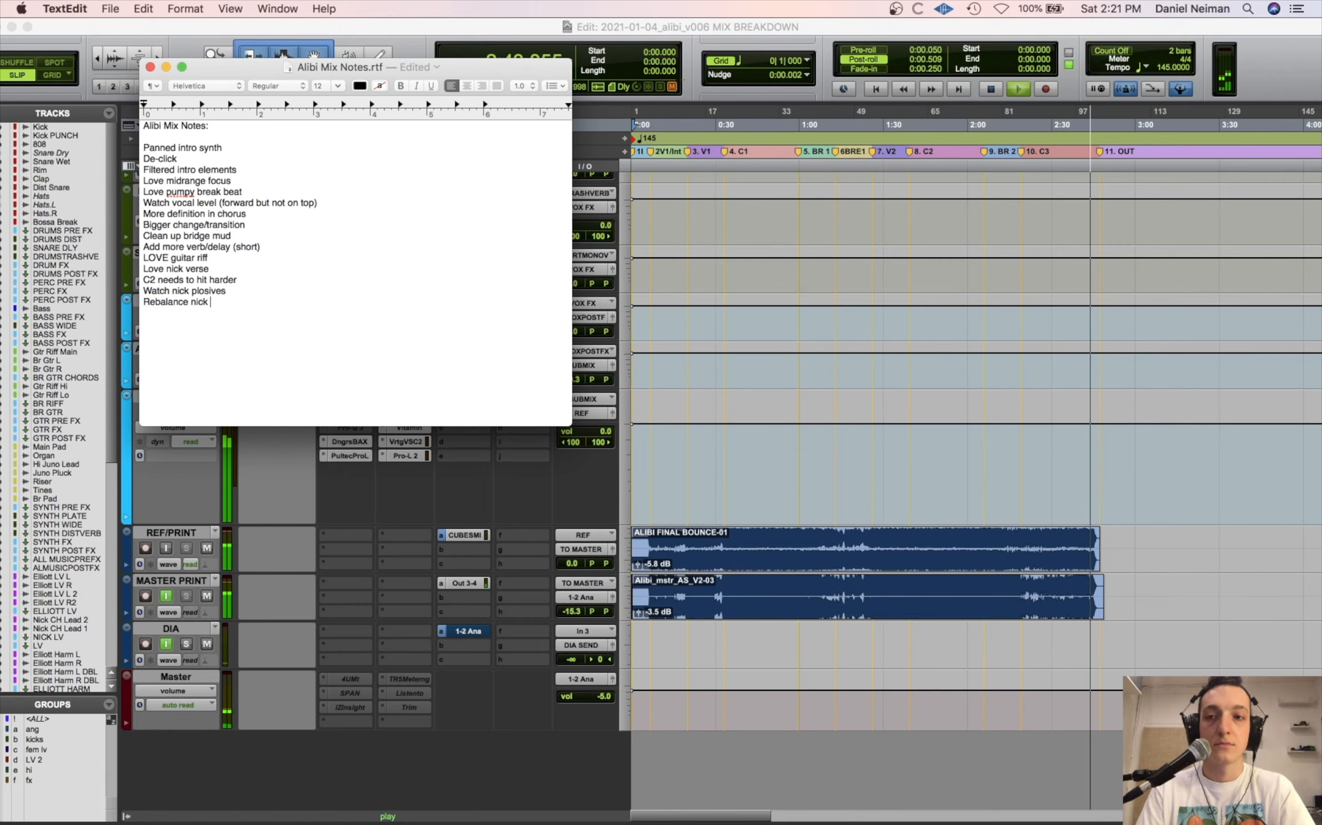
text( ch harms)
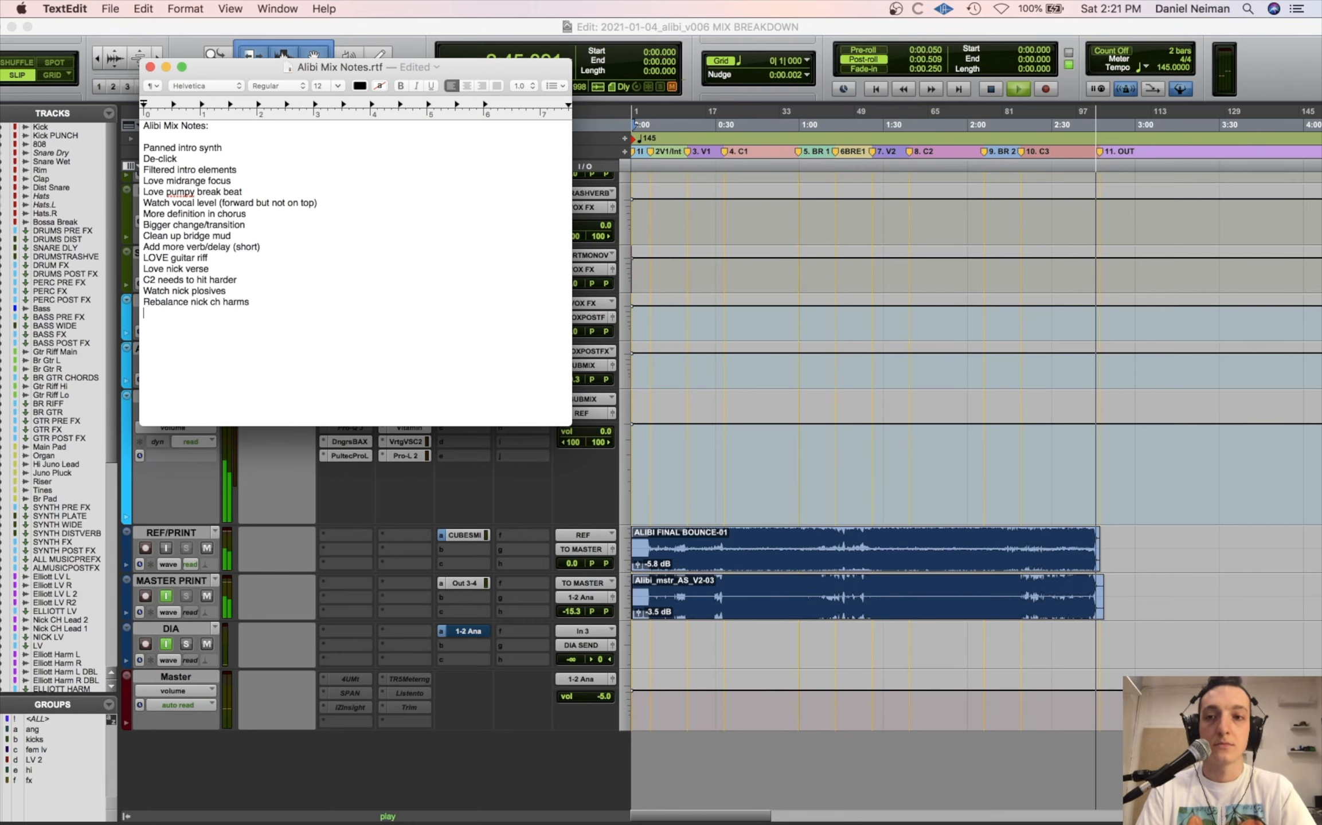
click(765, 23)
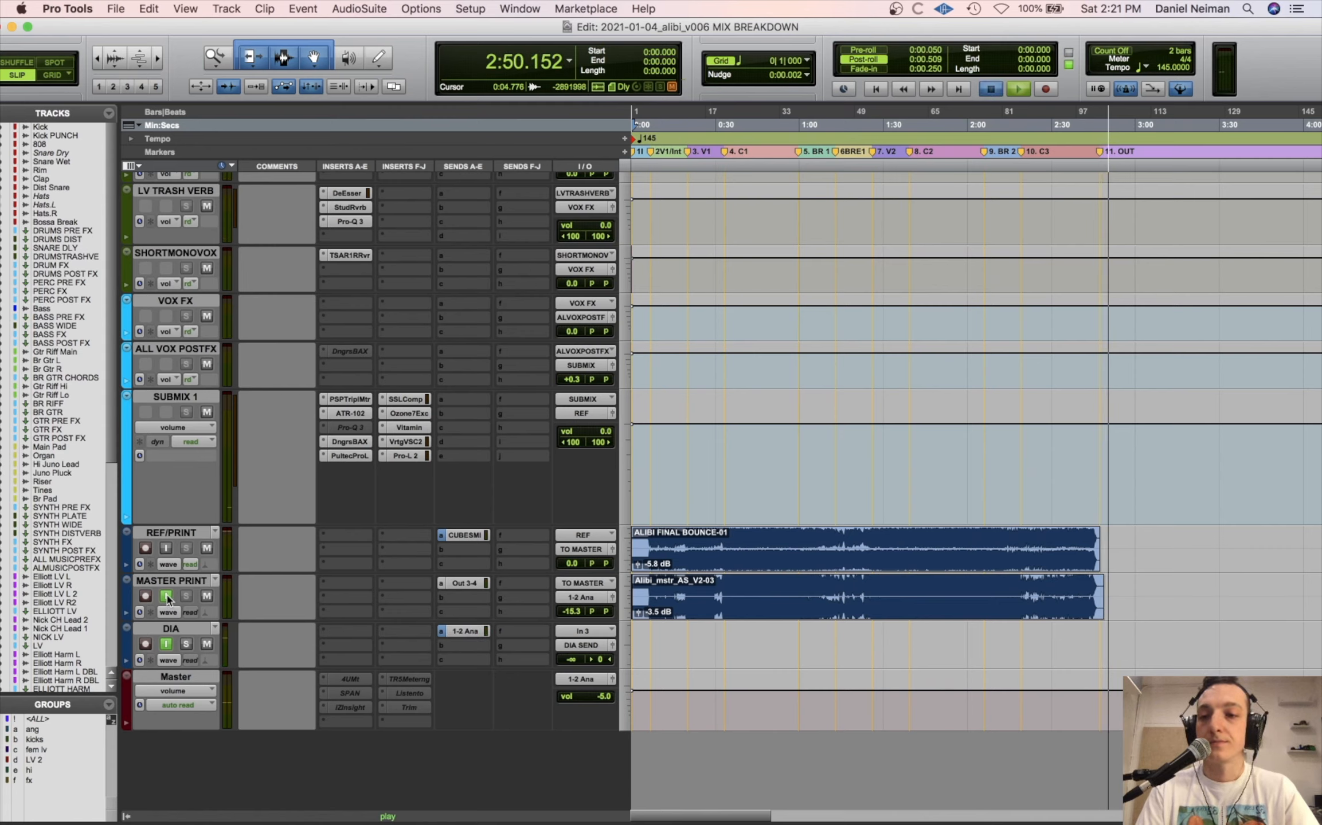
- Restart playback from the top and zoom the timeline in to the first two minutes
key(space)
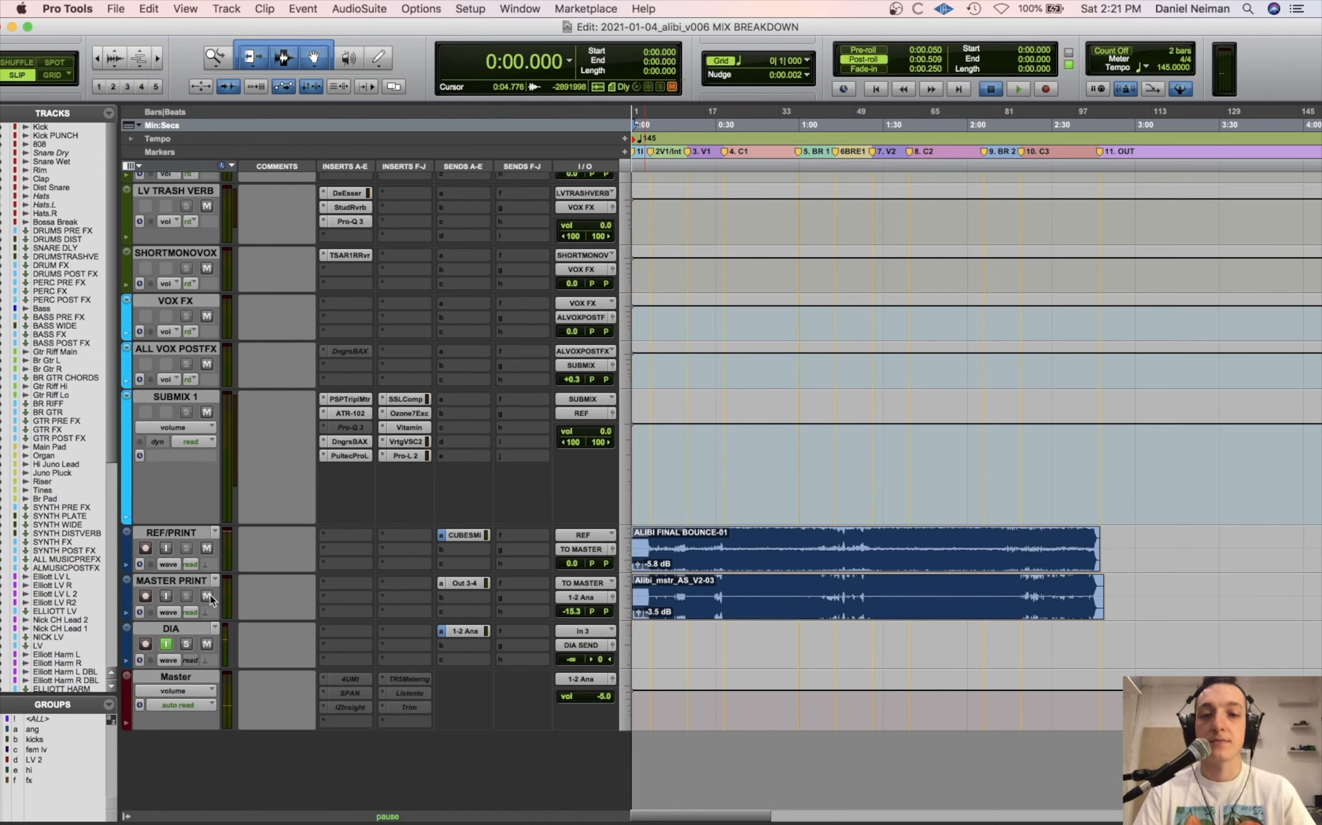
key(space)
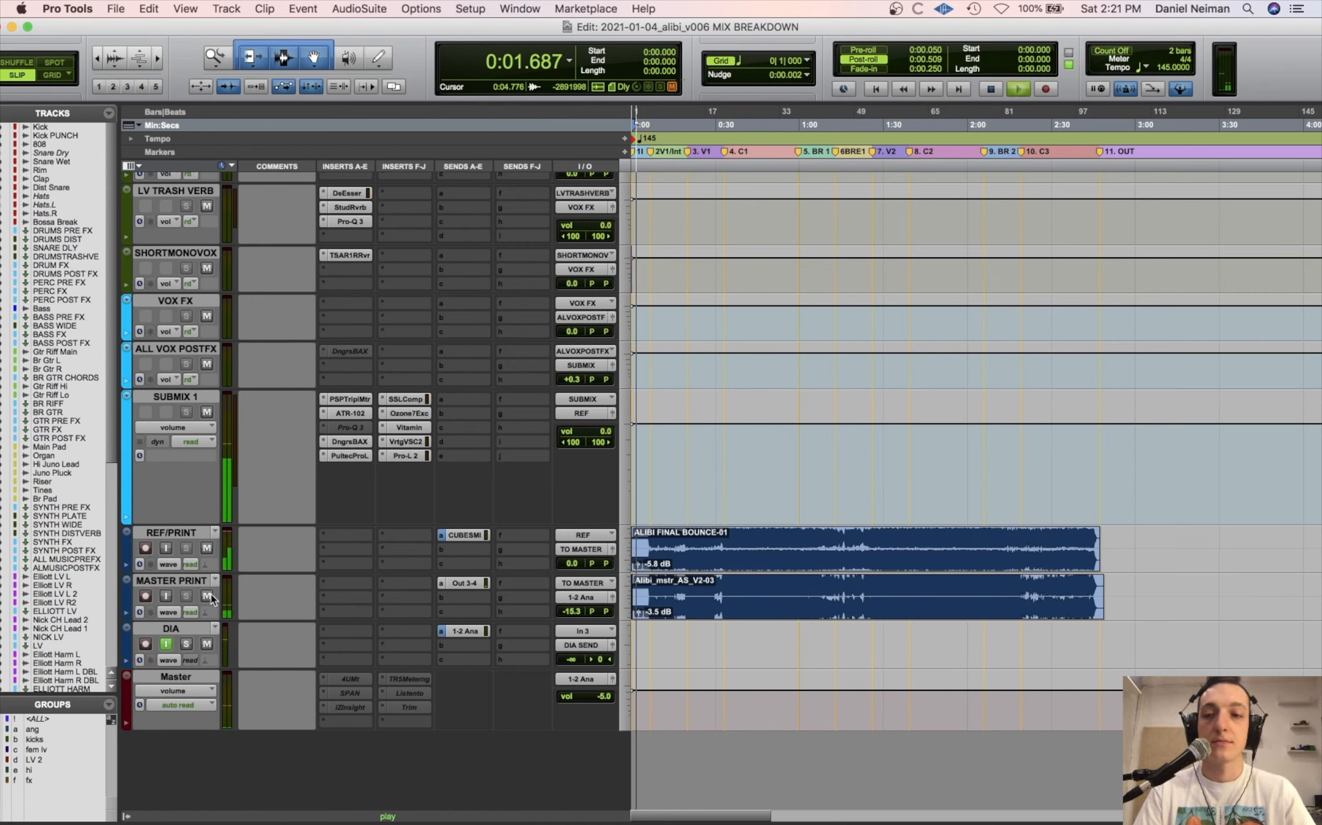
key(super+bracketright)
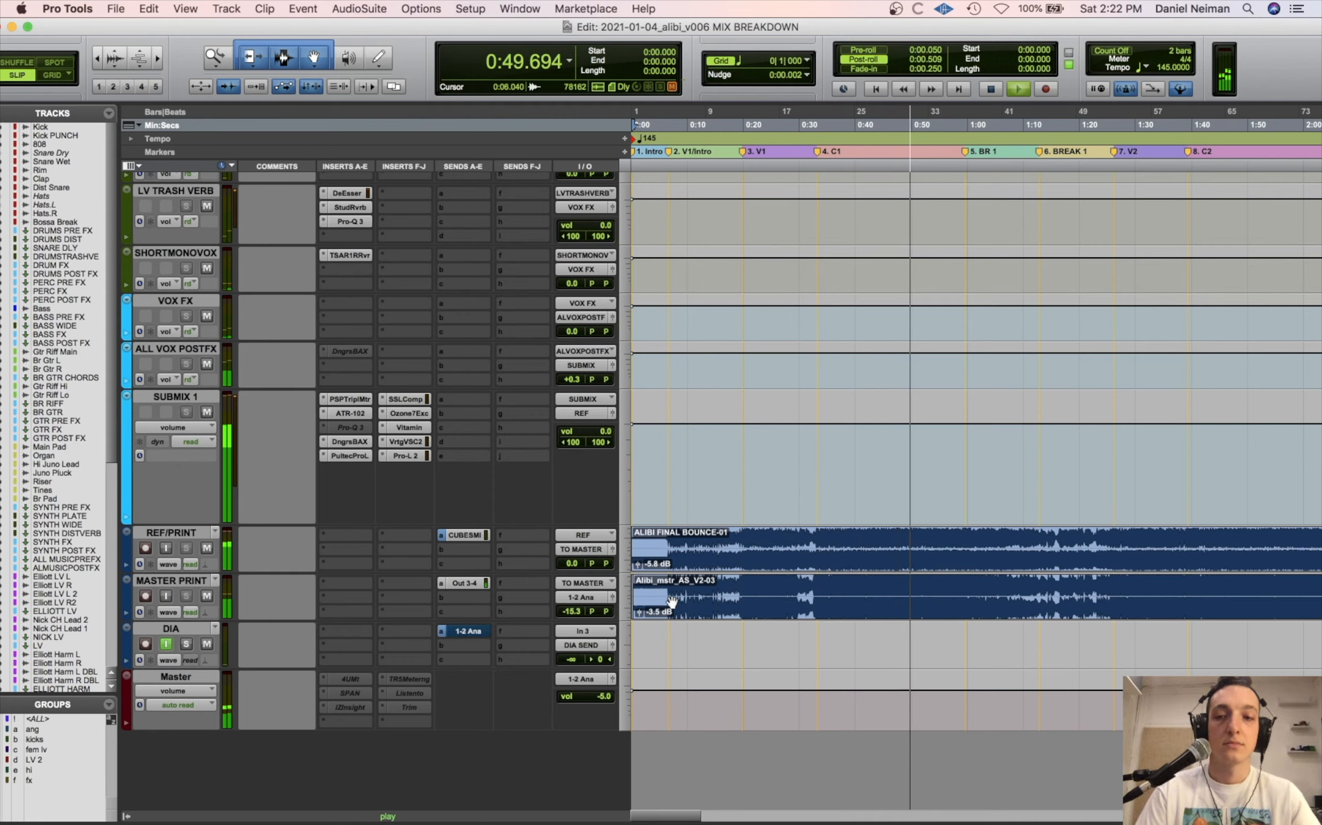
- Open the floating send window for the DIA track's 1-2 Ana send
click(467, 631)
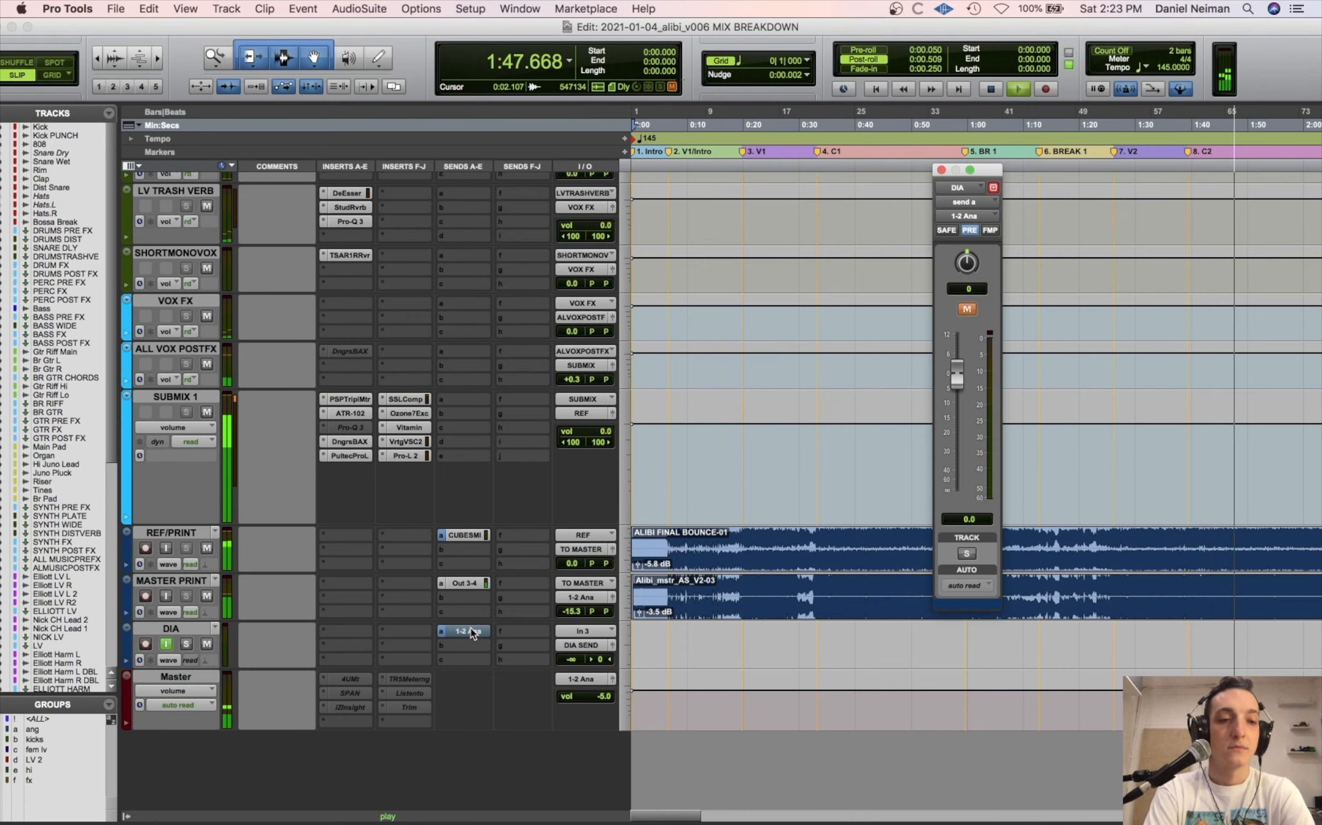
- Unmute the DIA 1-2 Ana send, enable MASTER PRINT and REF/PRINT input monitoring, and stop playback
key(r)
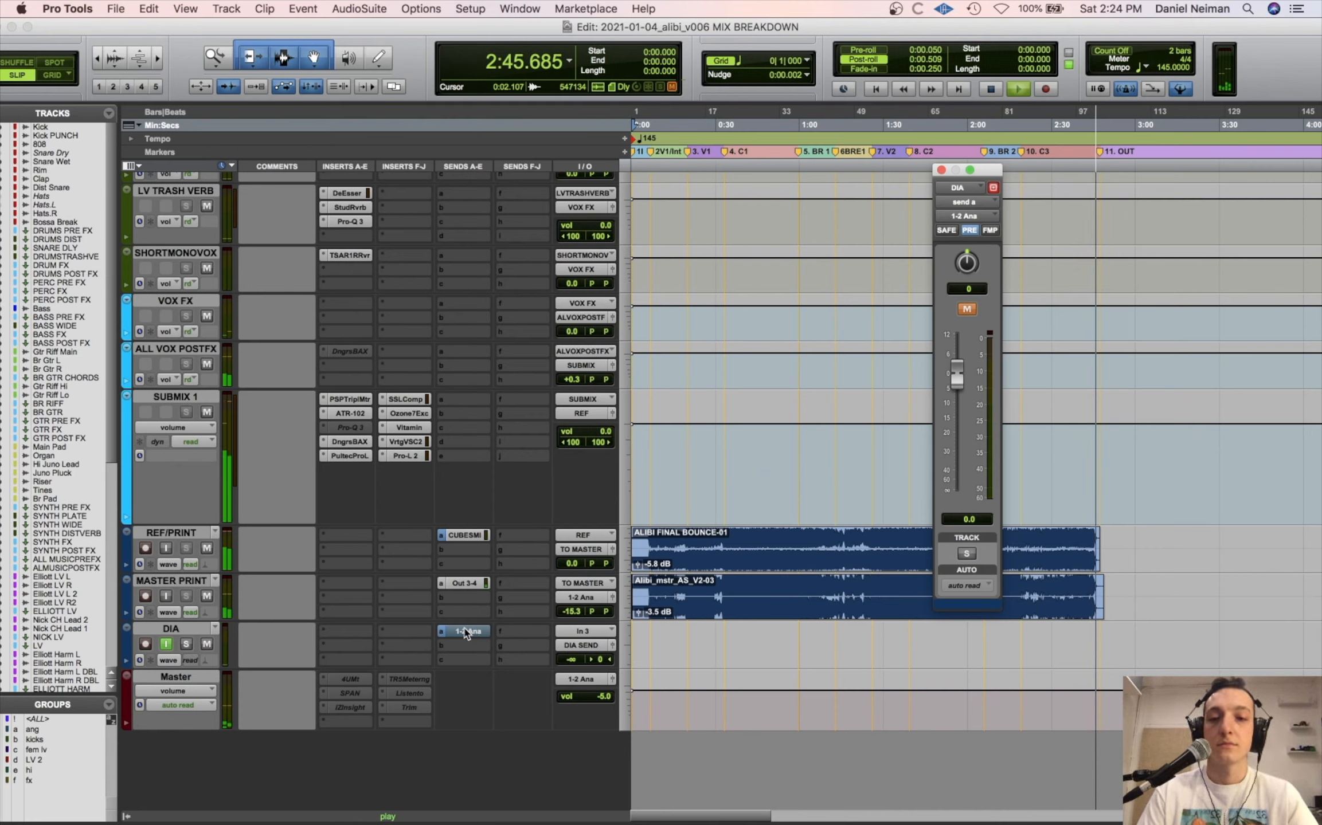
super+click(466, 631)
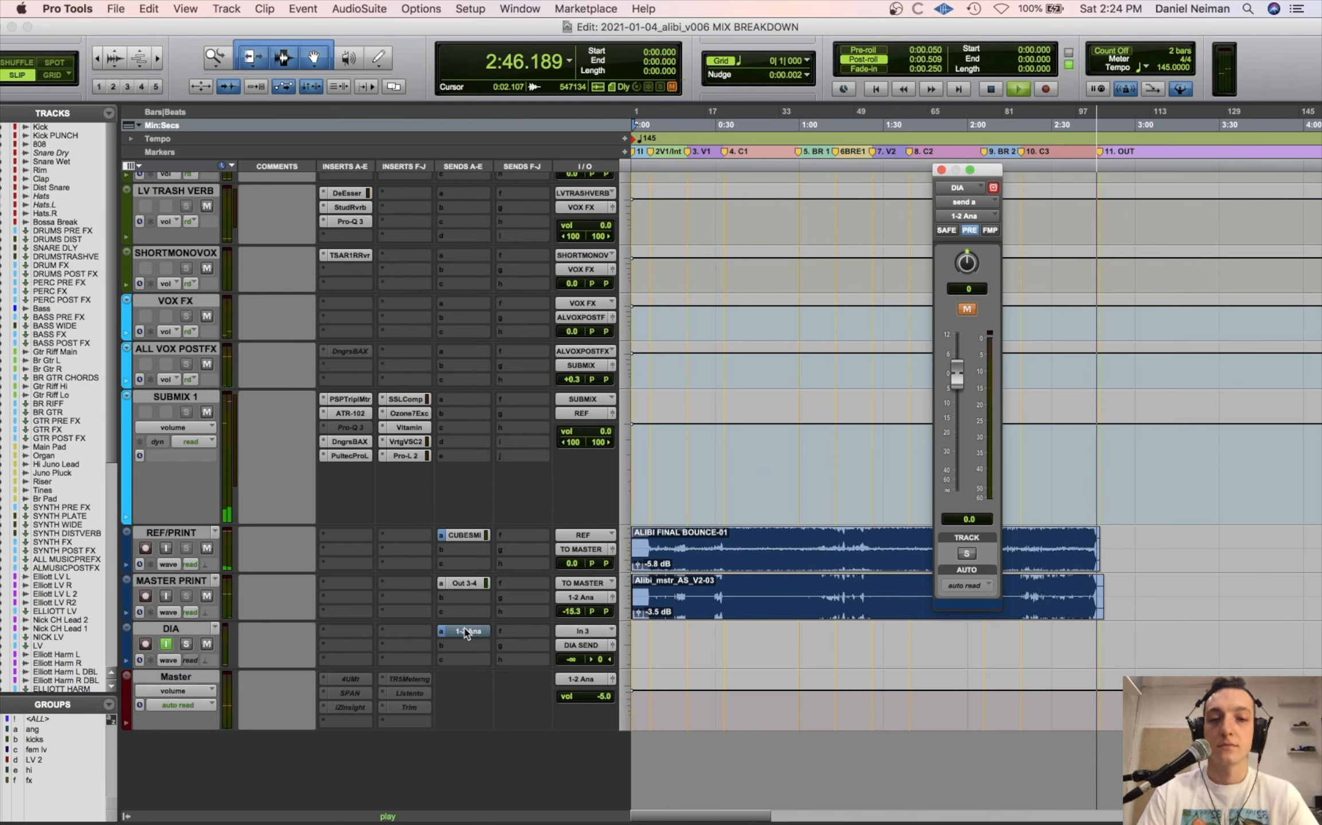
click(166, 596)
click(165, 548)
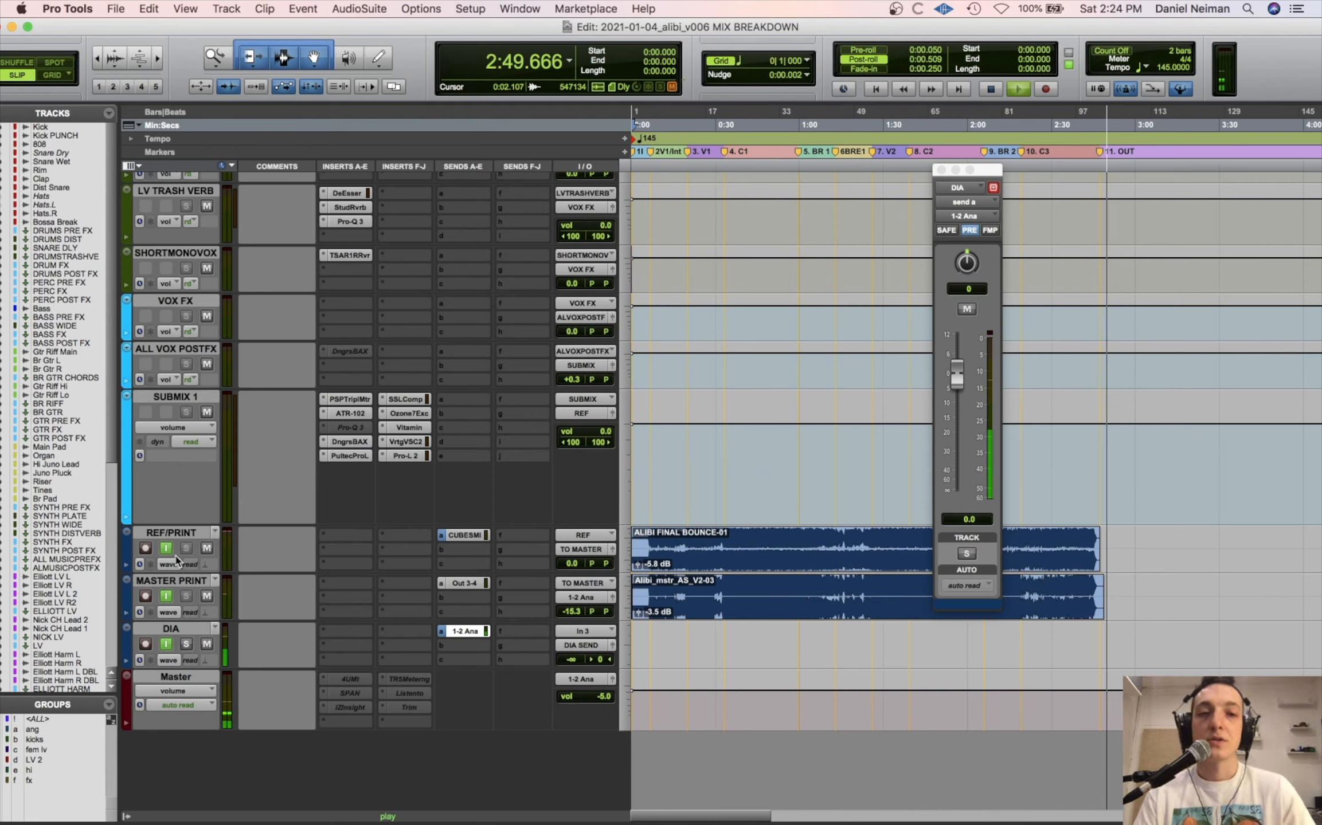
click(941, 170)
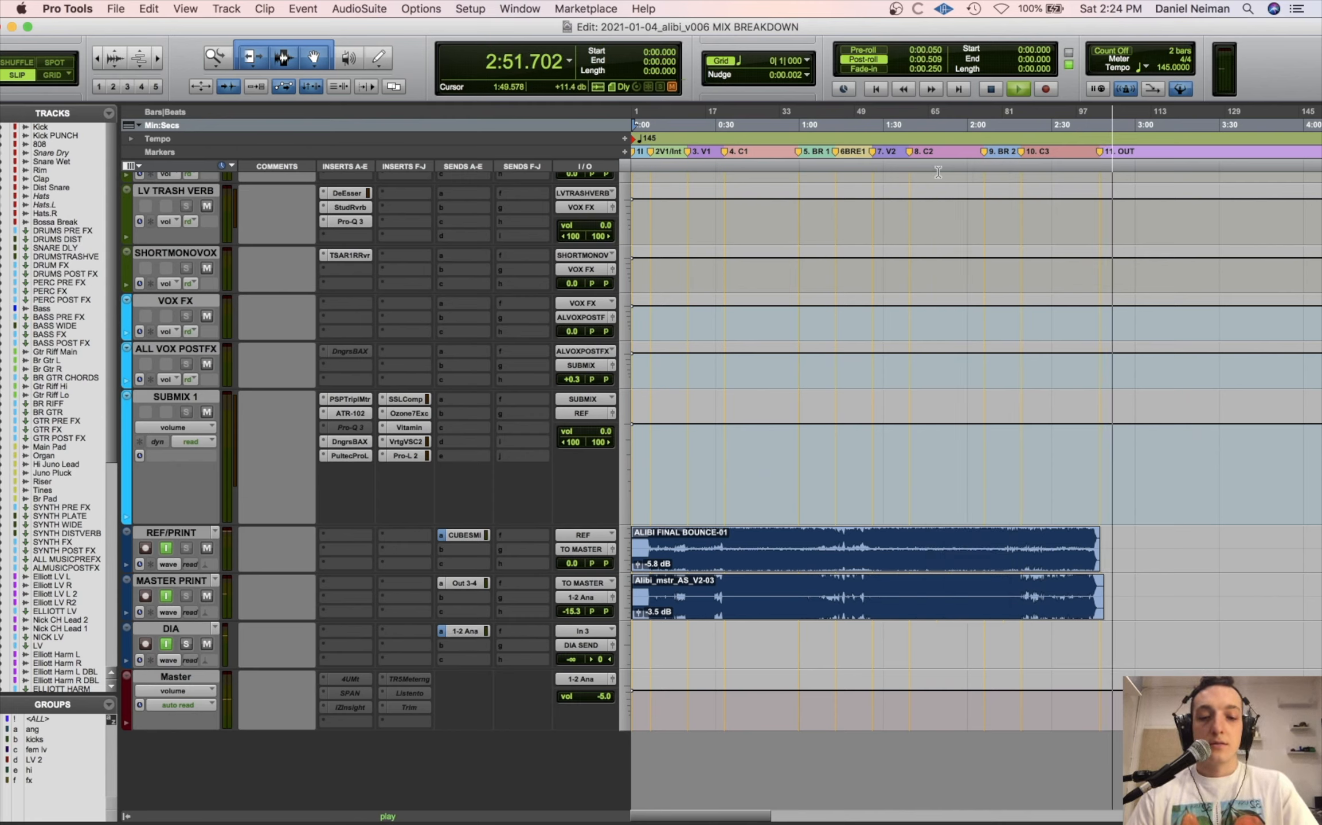
key(space)
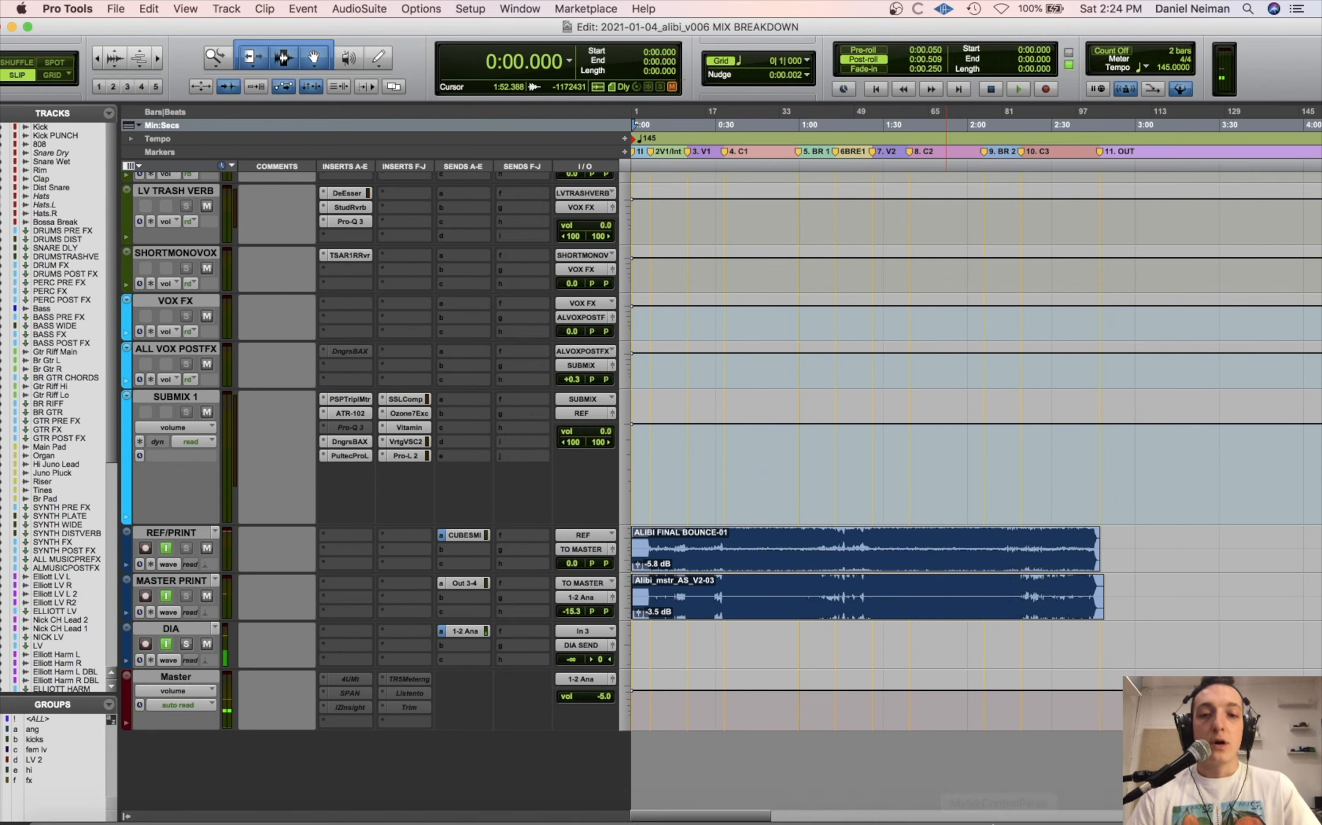
- Bring Alibi Mix Notes forward and review the notes from Love pumpy break beat onward
mouse_move(1152, 820)
click(1182, 803)
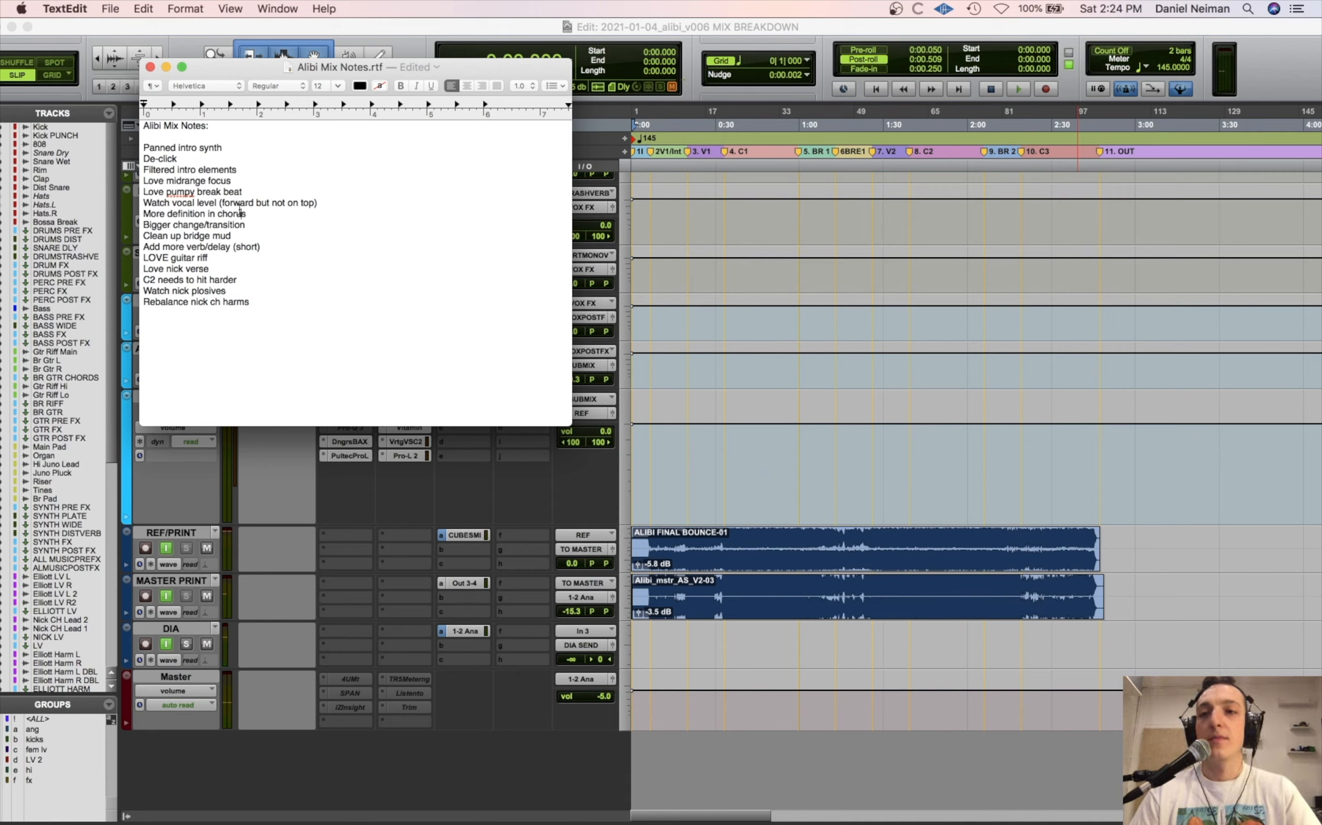
drag(240, 213, 240, 192)
click(240, 192)
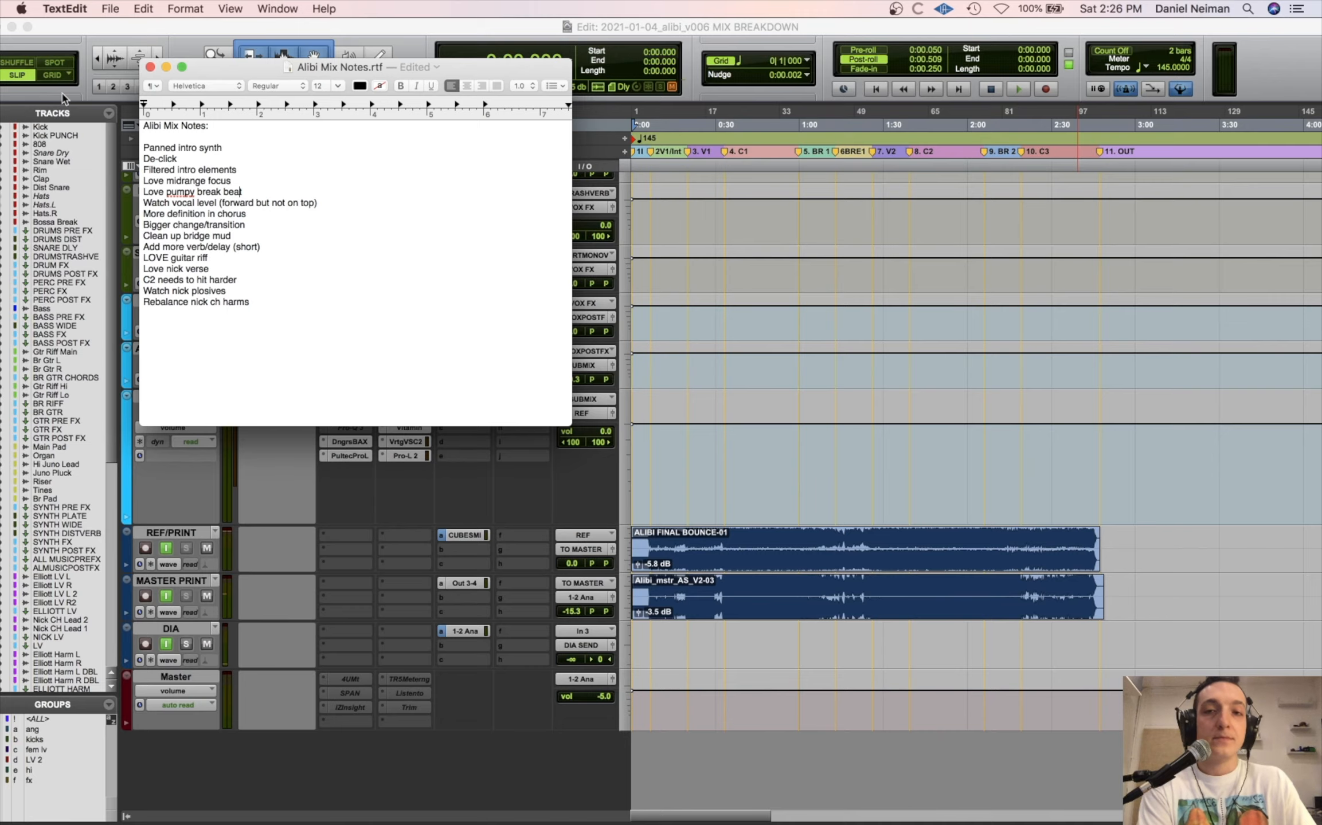
- Minimize the mix notes and scroll the session up toward the drum tracks
click(165, 67)
scroll(674, 241, up, 10)
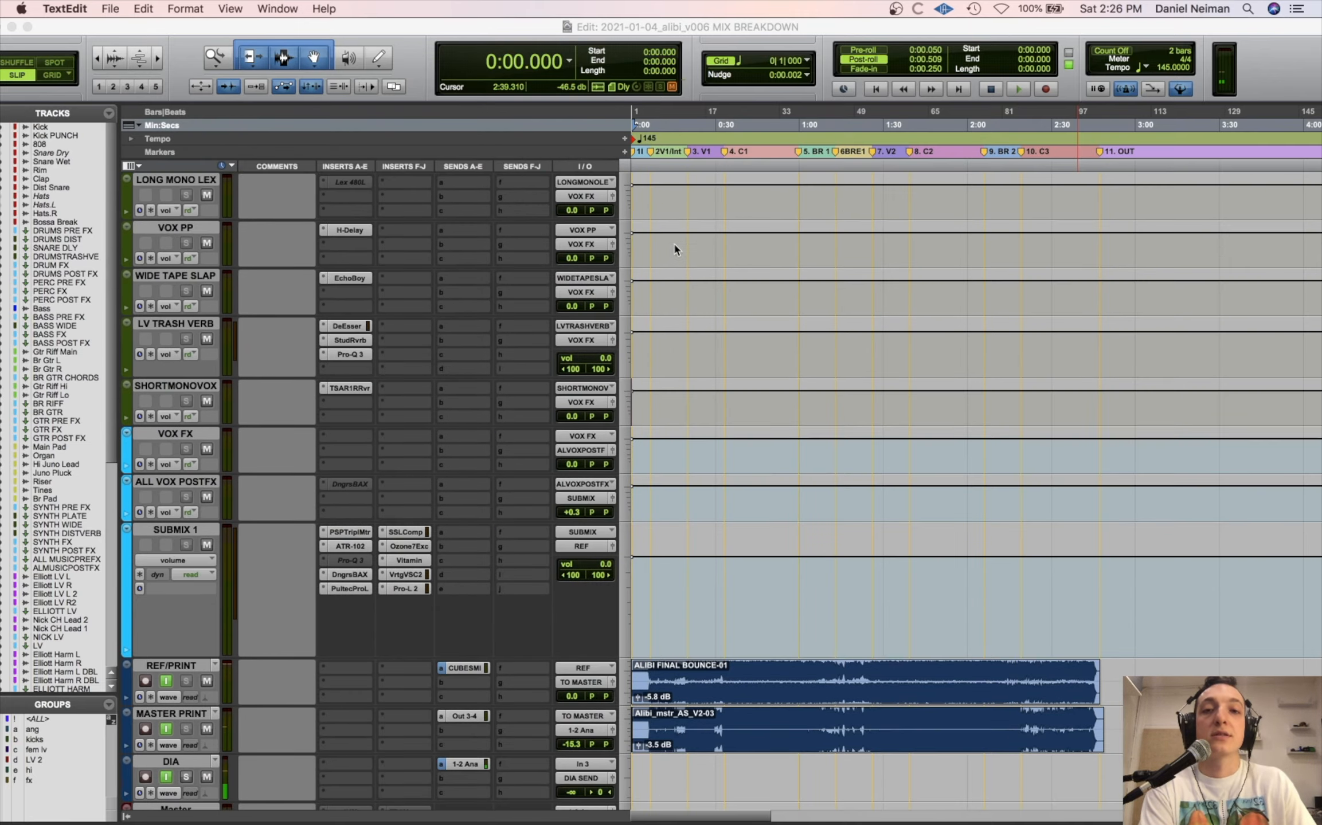
scroll(673, 242, up, 20)
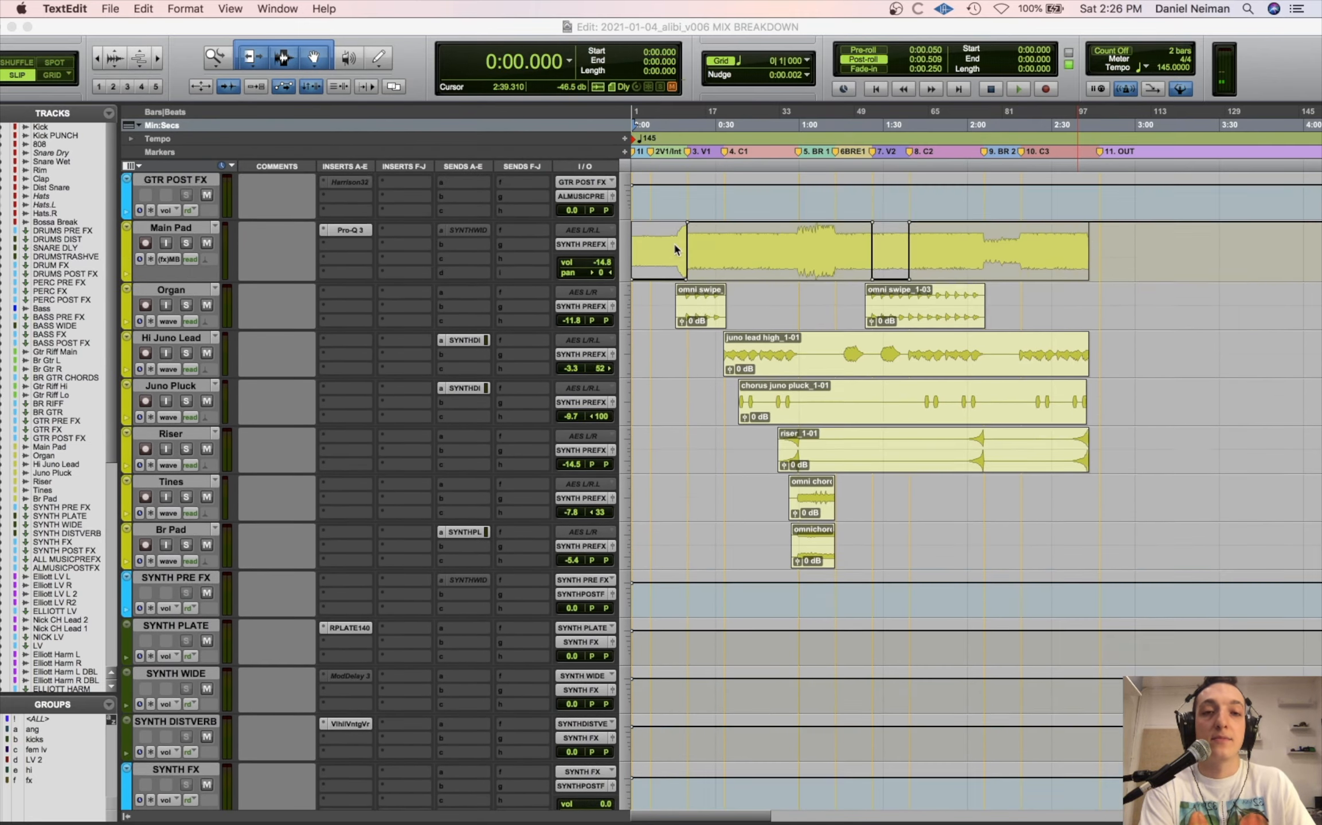
scroll(674, 242, up, 15)
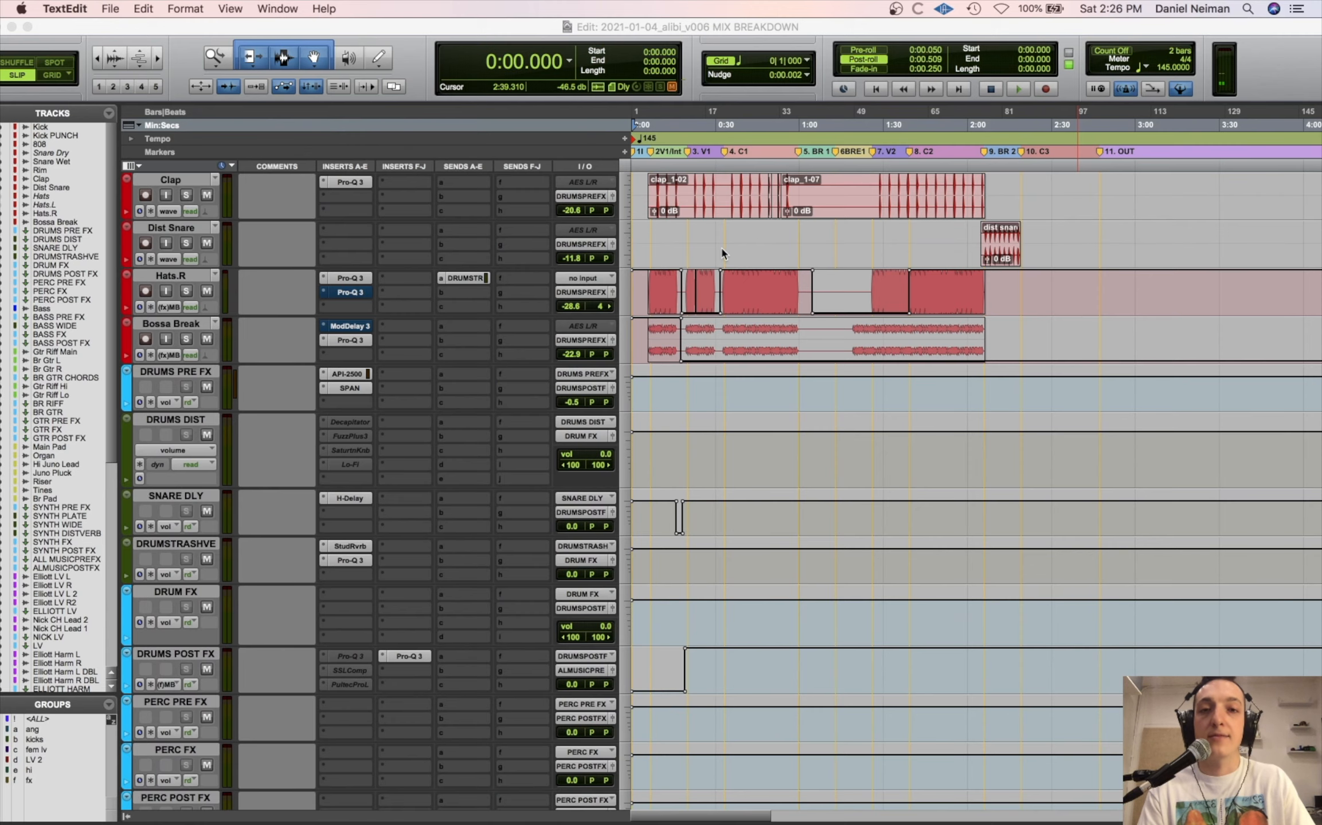
- Scroll up to show Kick through Bossa Break plus the DRUMS PRE FX and DRUMS DIST buses
scroll(814, 239, up, 5)
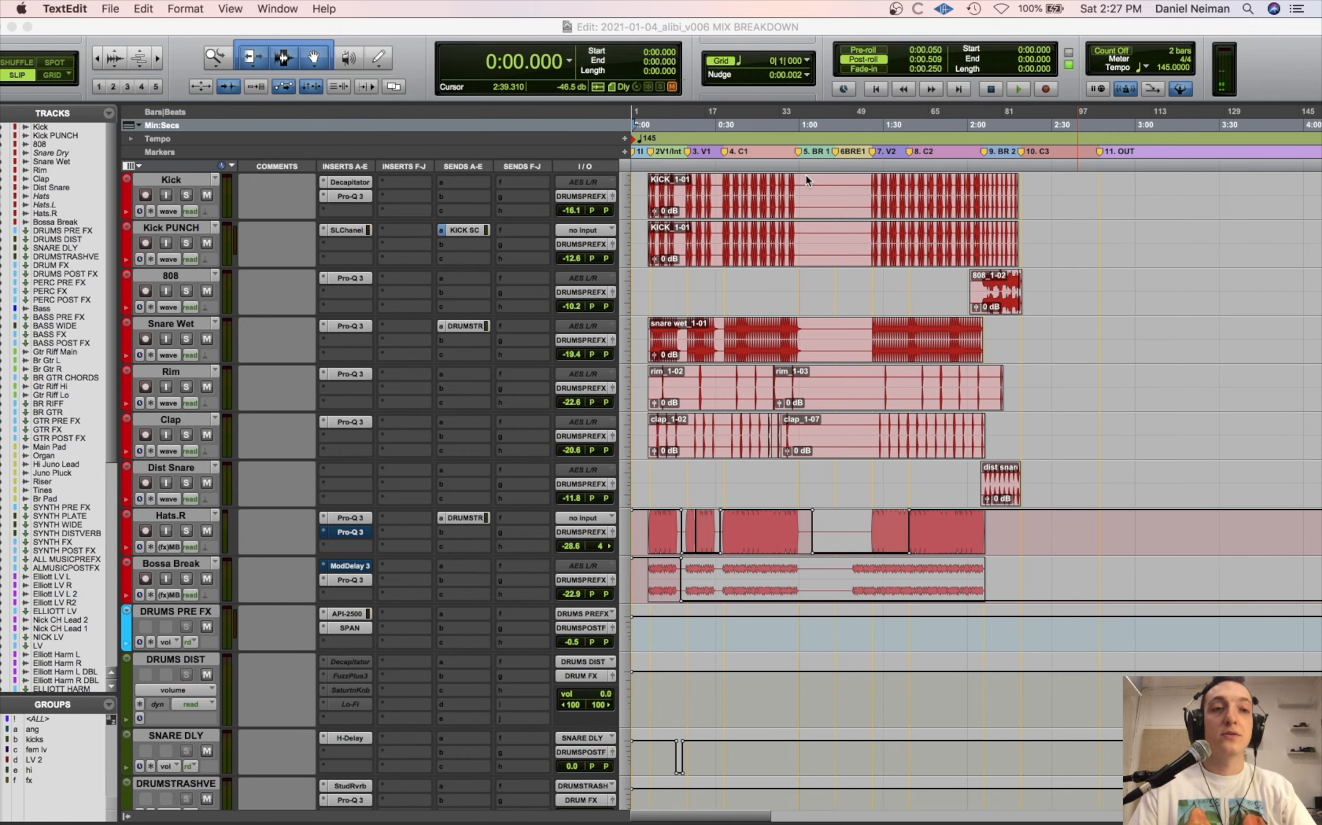
- Scroll down past bass, guitar and vocals to SUBMIX 1, REF/PRINT, MASTER PRINT, DIA and Master
click(823, 26)
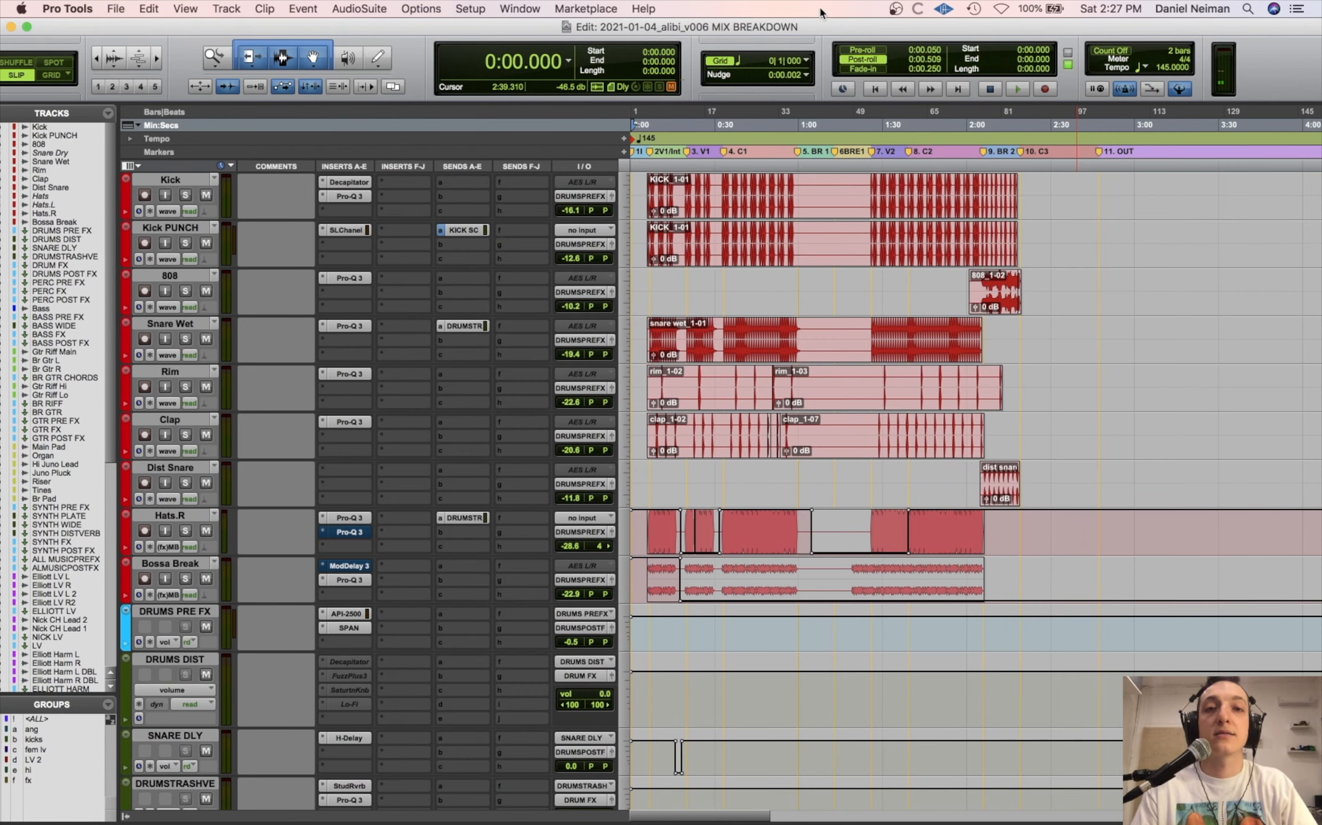
scroll(952, 319, down, 12)
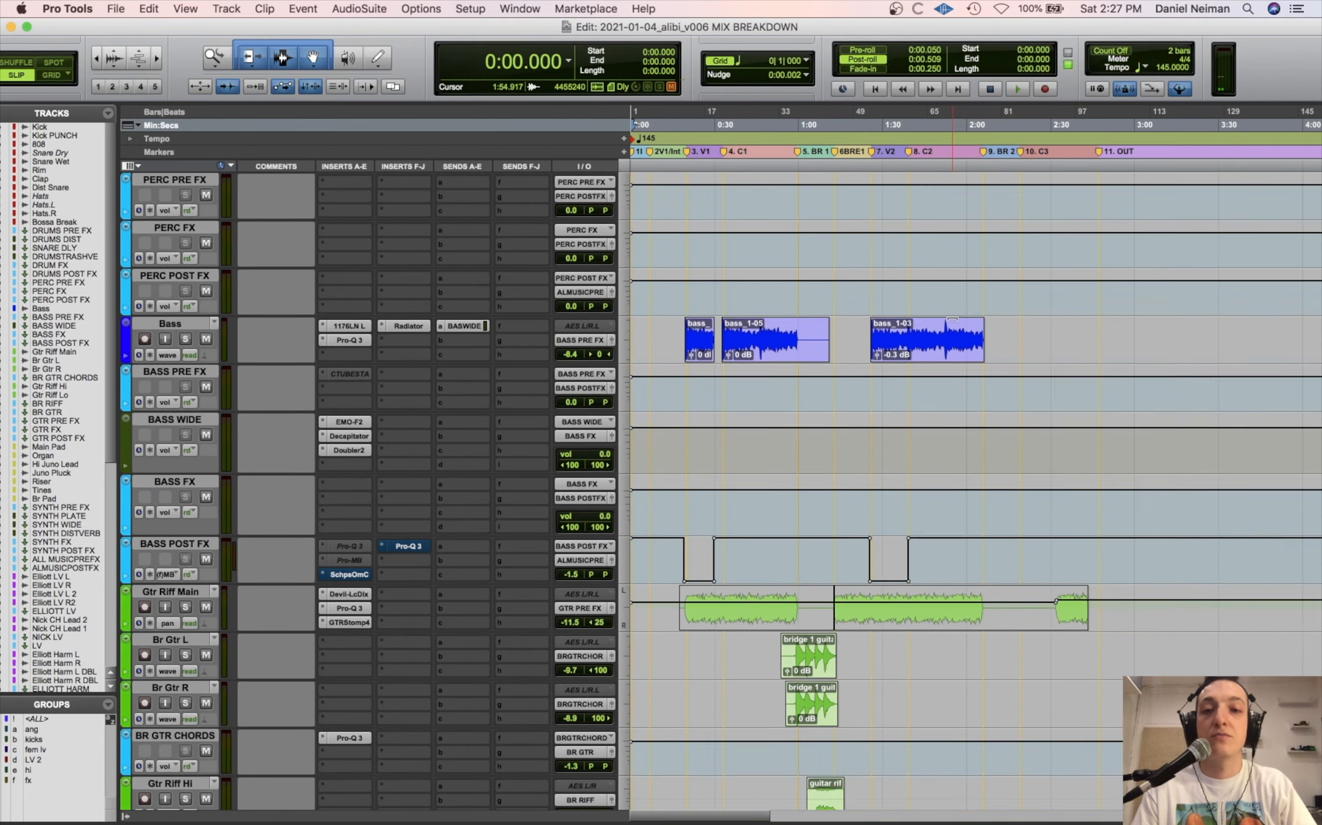
scroll(952, 321, down, 20)
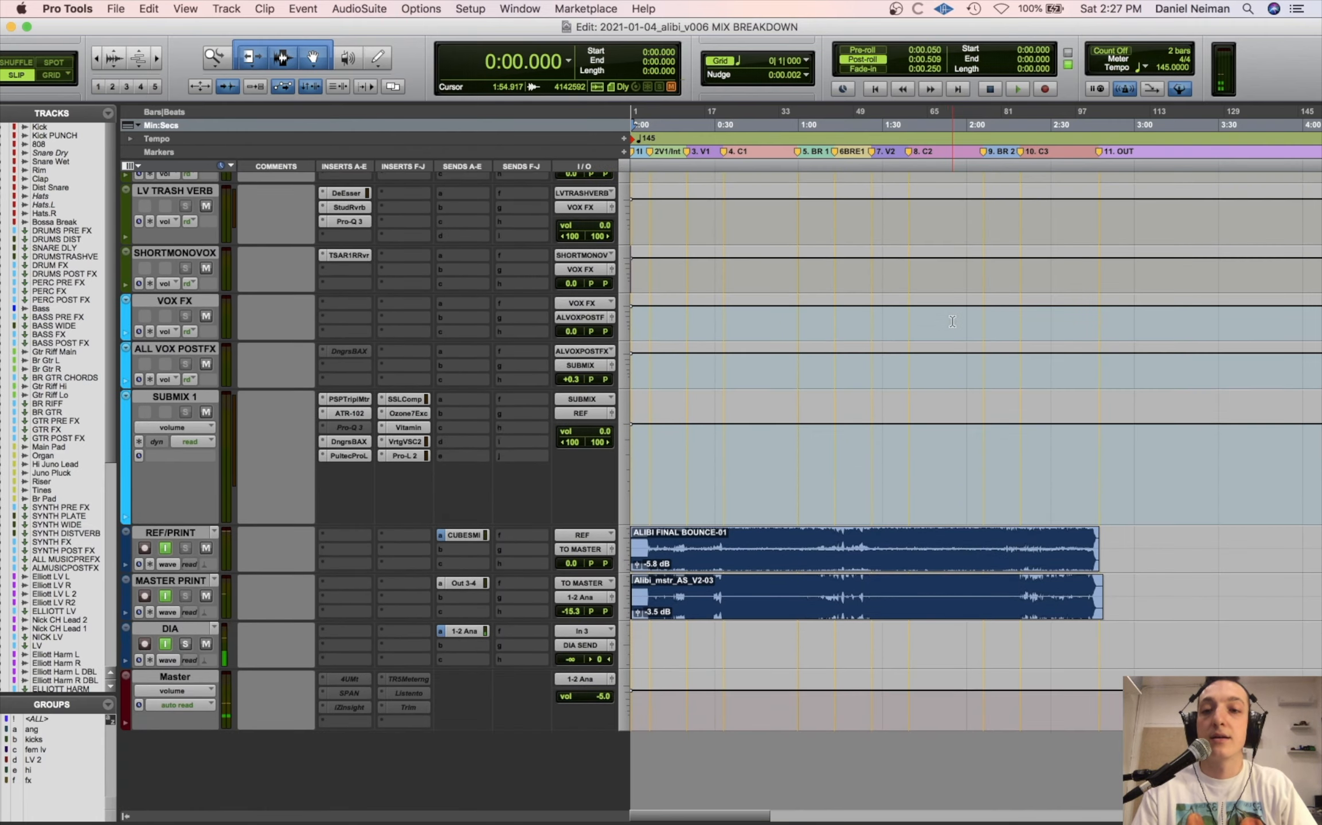
scroll(952, 322, up, 10)
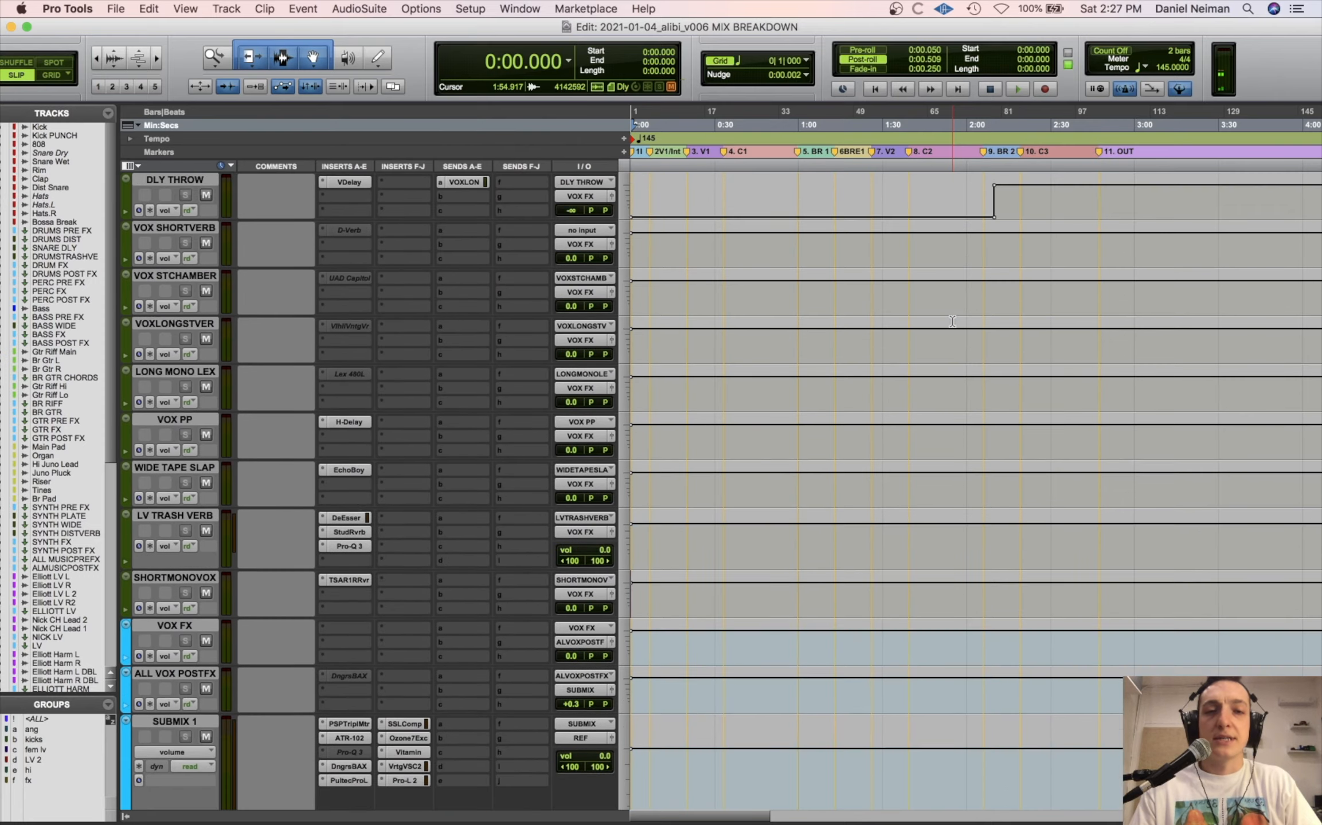
scroll(952, 322, down, 15)
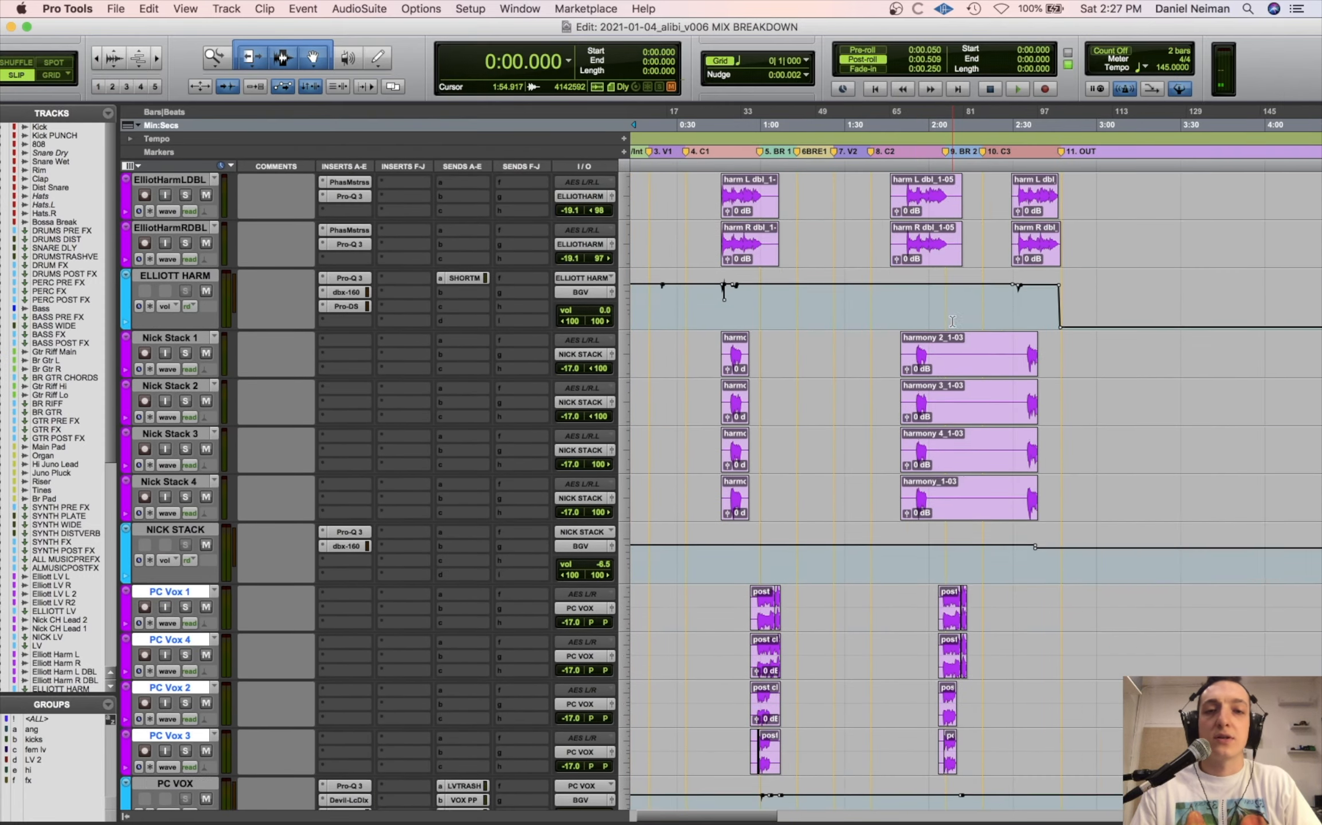
scroll(952, 321, left, 2)
scroll(952, 322, down, 6)
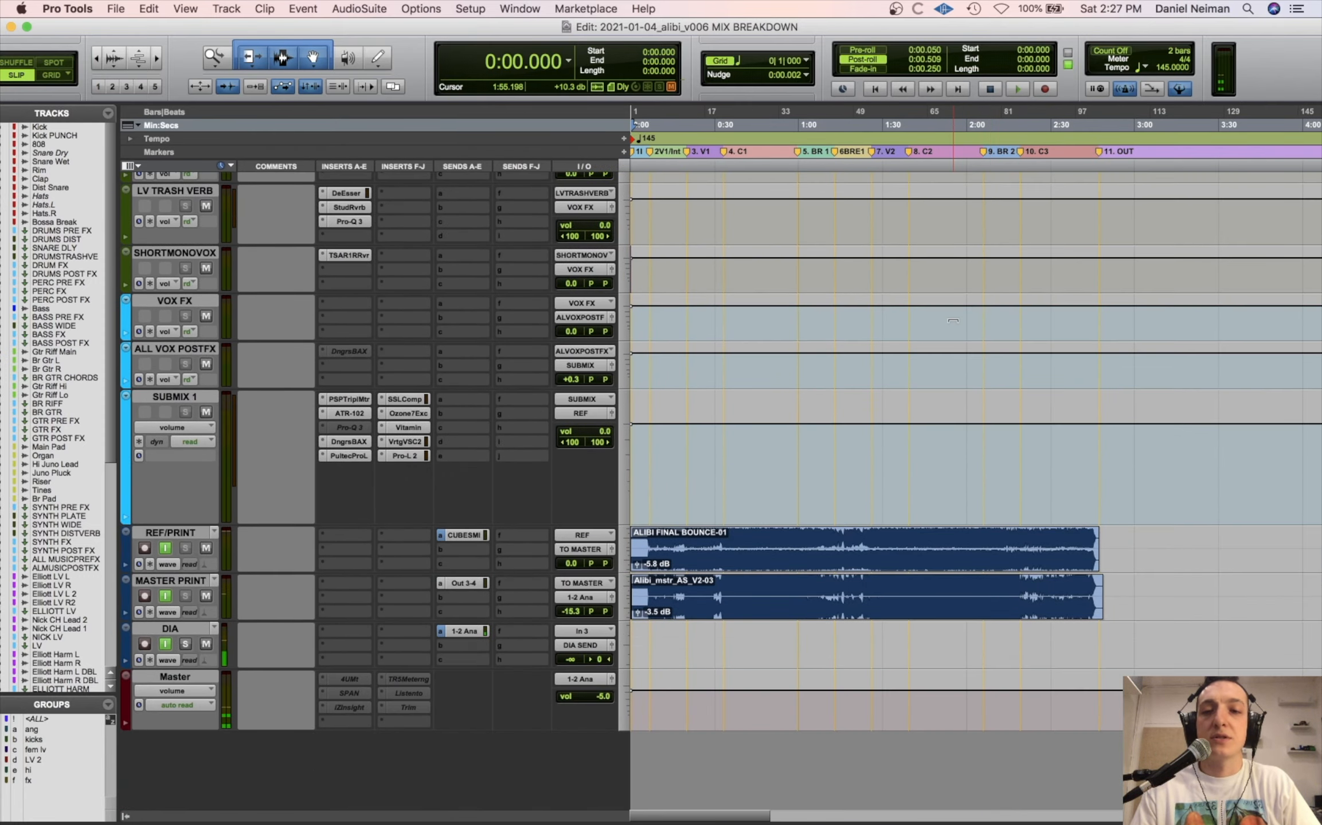
- Inspect the SUBMIX 1 TripleMeter, close it, and scroll the Edit window to the Bass tracks
click(359, 400)
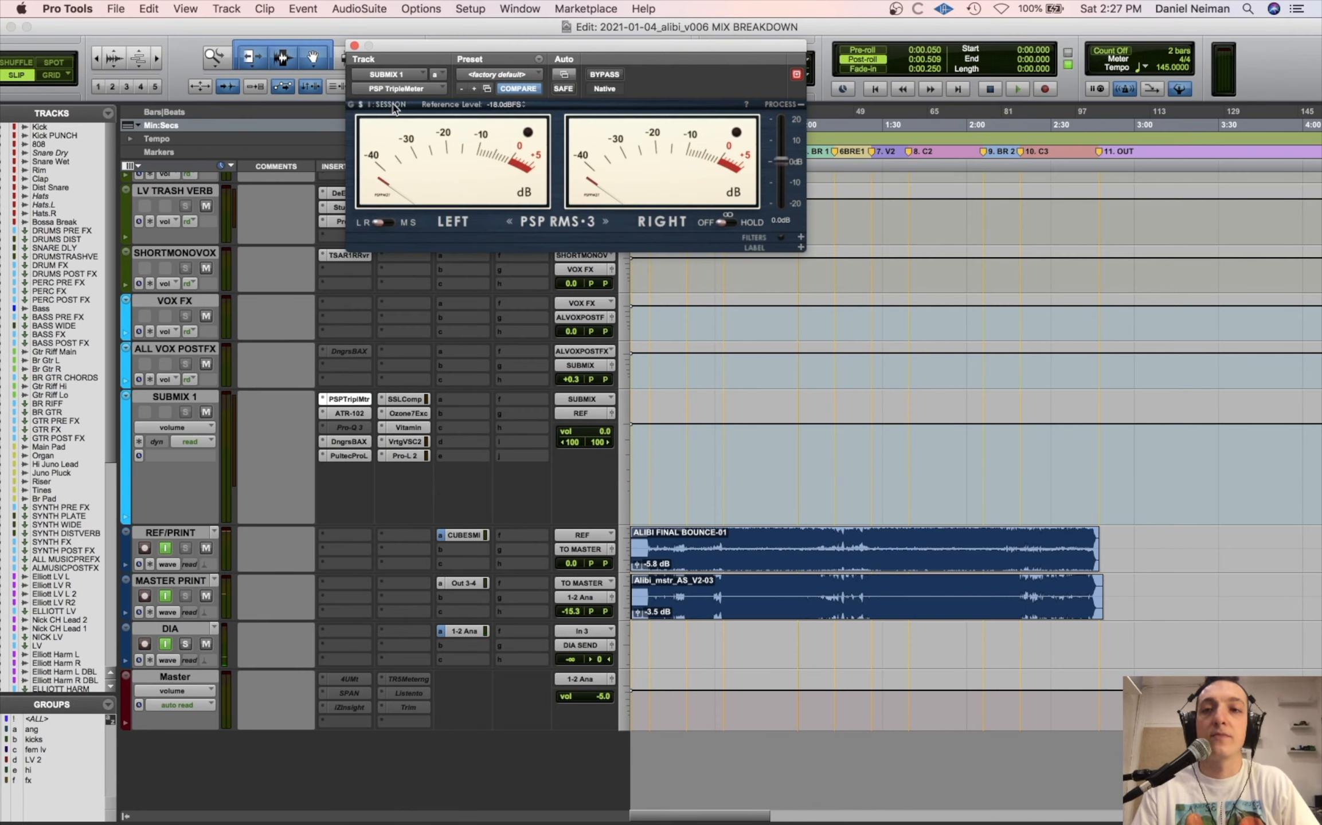
click(354, 46)
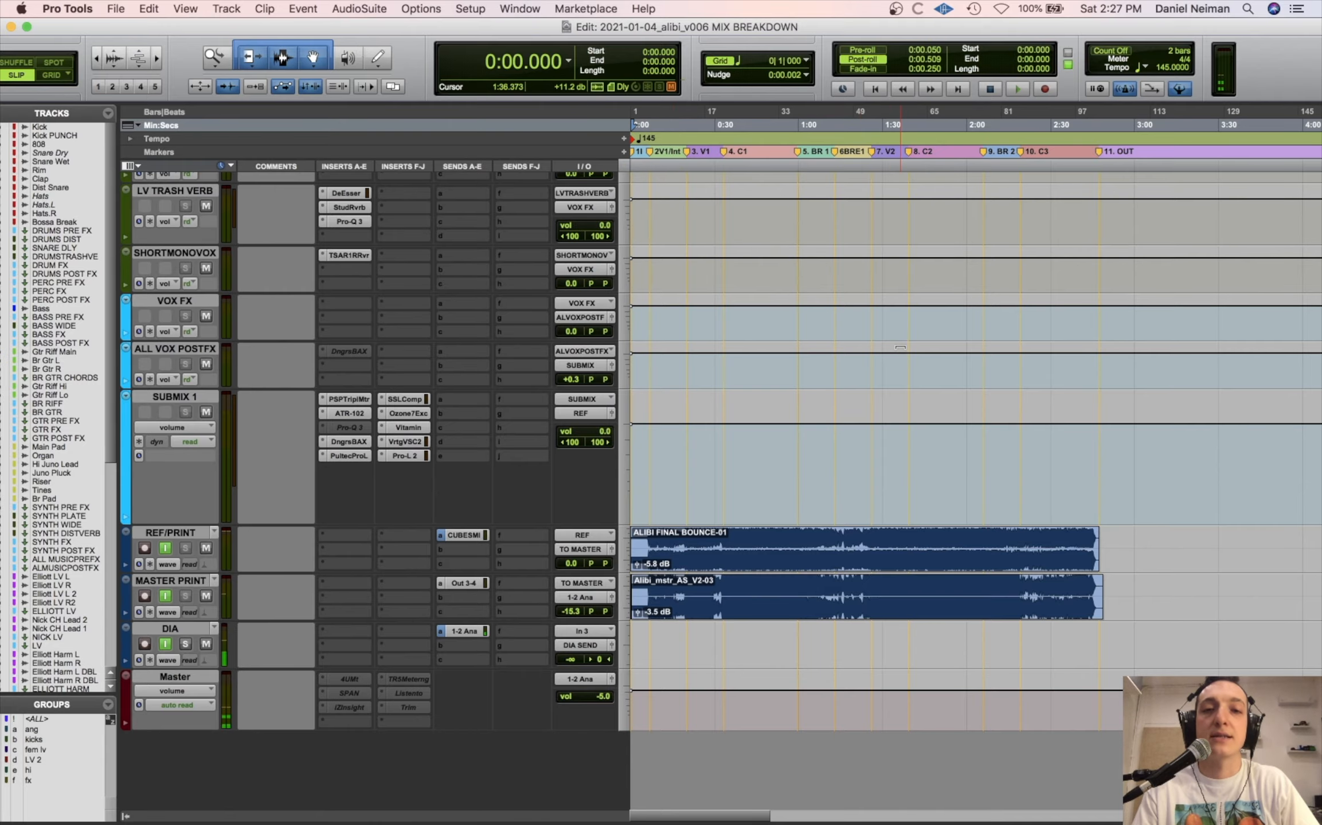
scroll(901, 348, up, 10)
scroll(902, 347, up, 20)
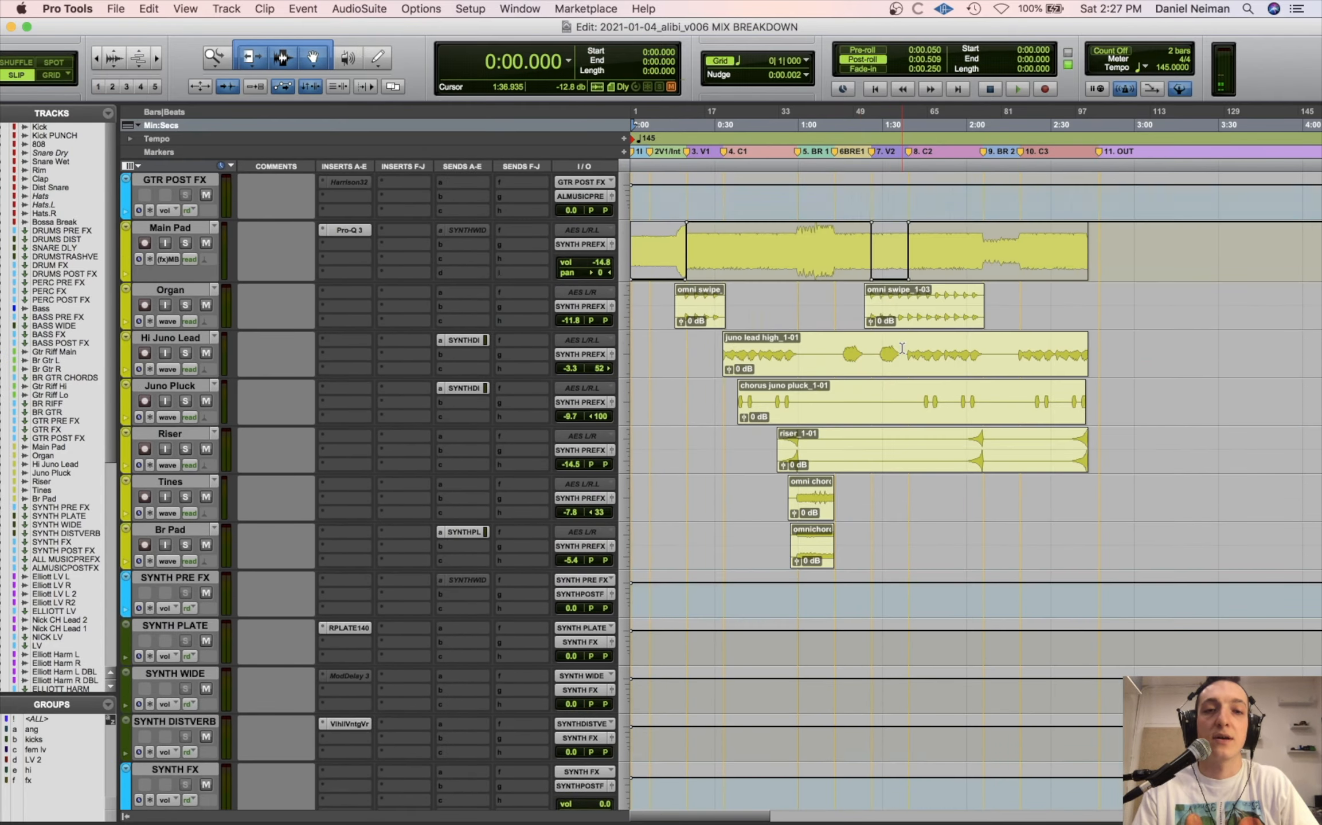
scroll(901, 348, up, 15)
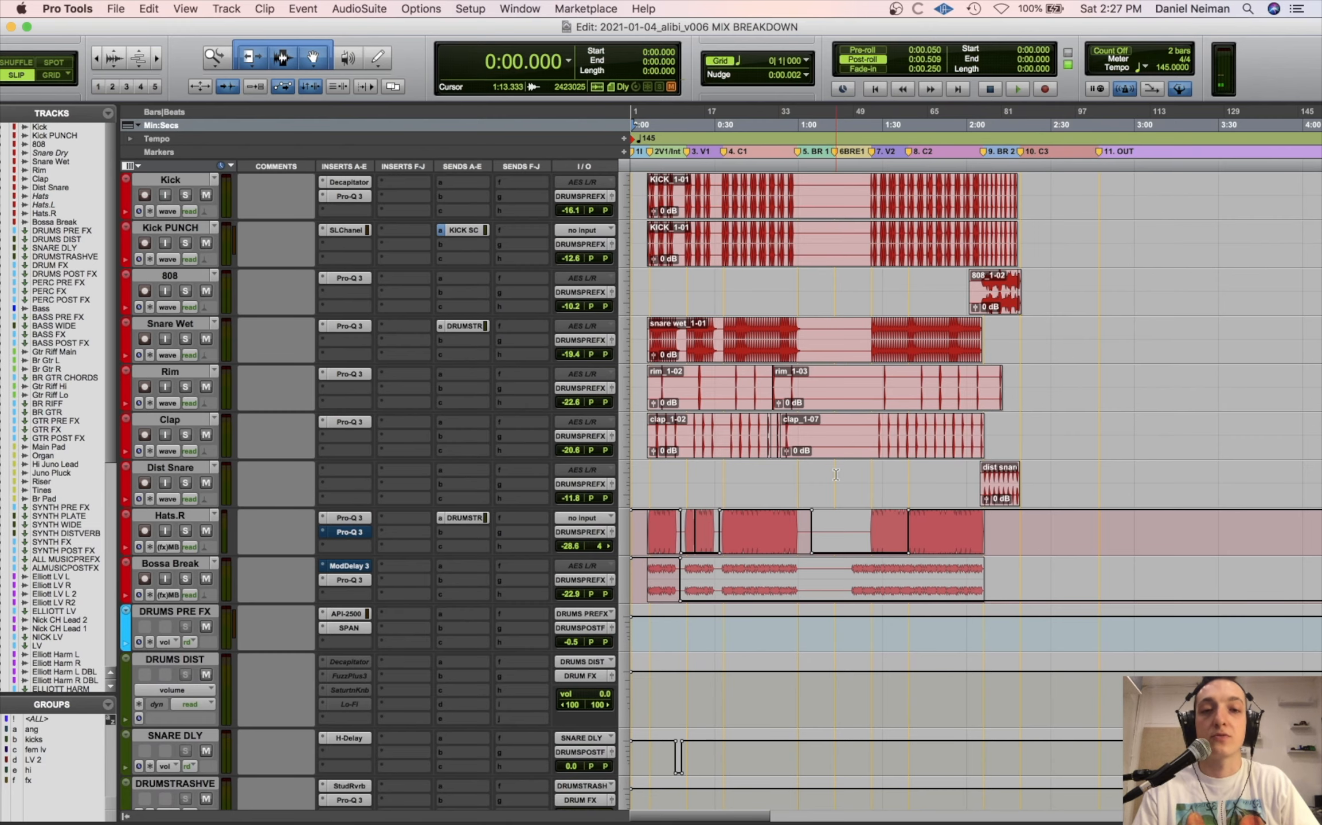
scroll(791, 395, down, 15)
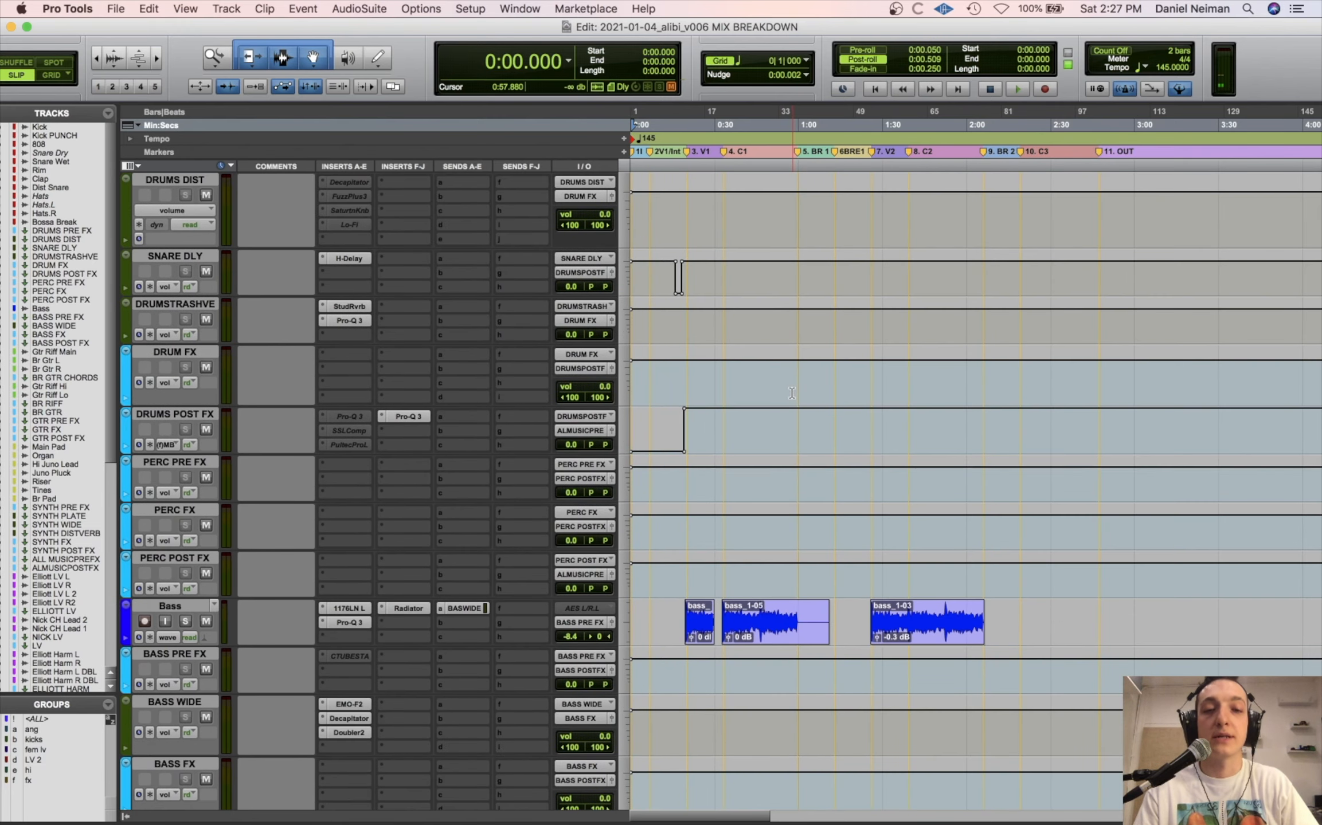
scroll(1039, 487, down, 3)
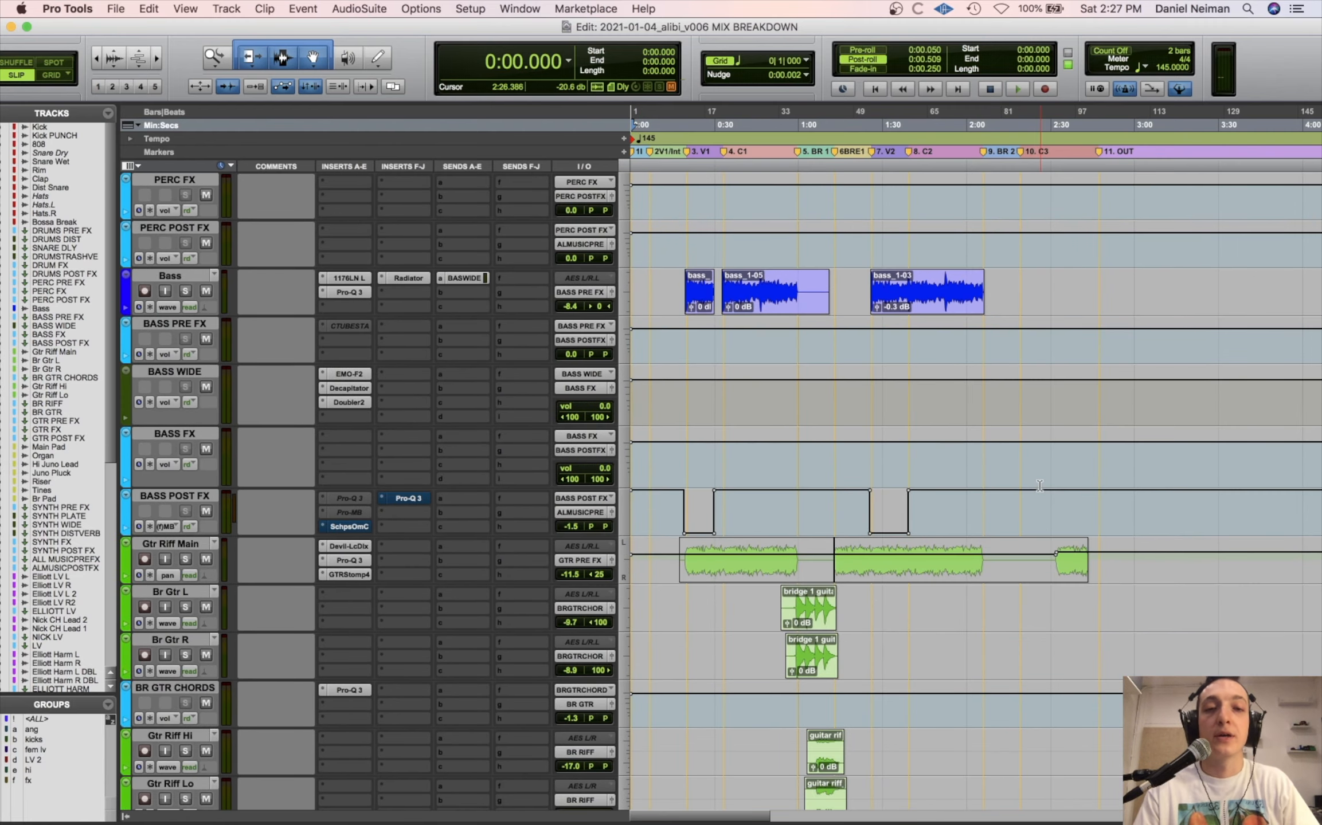
scroll(1033, 355, up, 18)
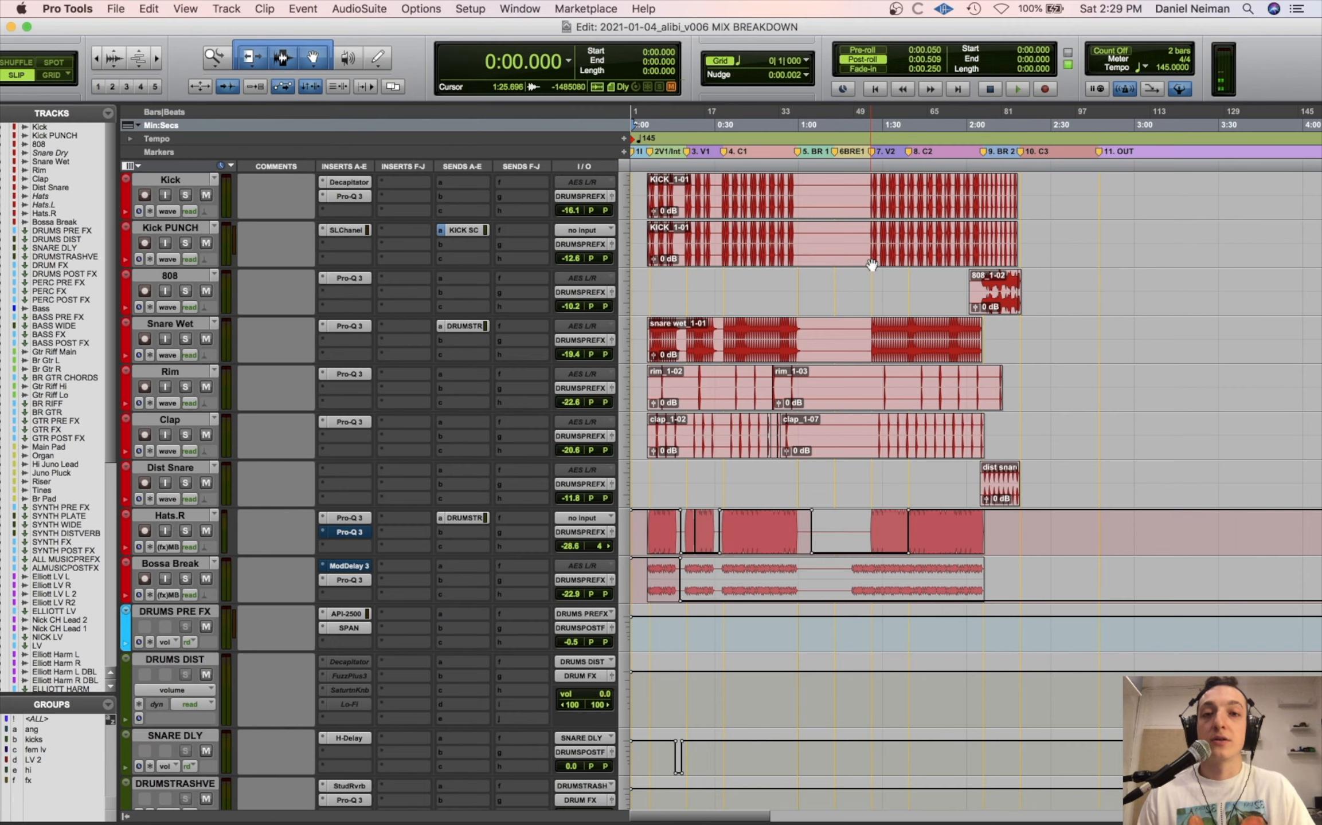
- Rearrange the Pro Tools window so the session fills the whole screen
click(641, 285)
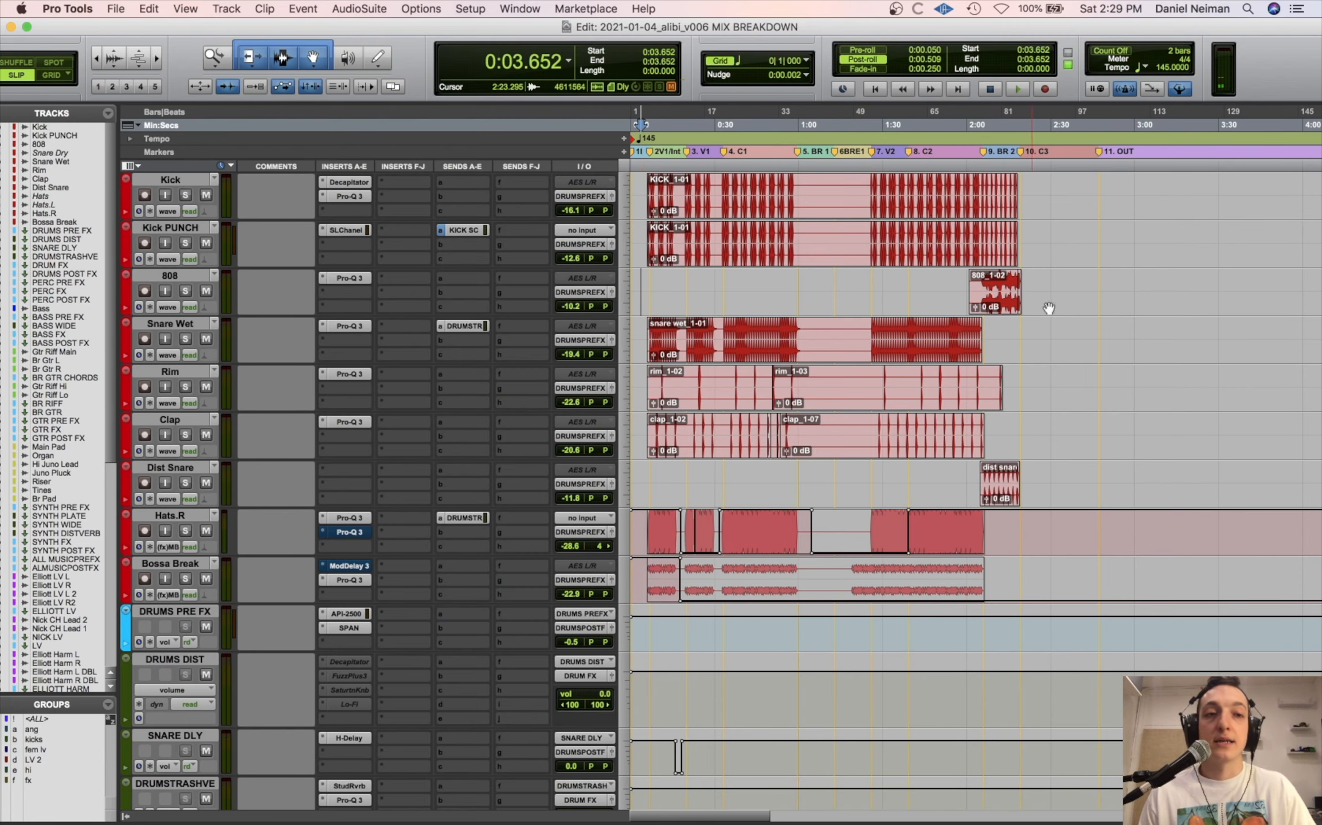
drag(967, 28, 904, 4)
drag(135, 28, 200, 28)
click(31, 26)
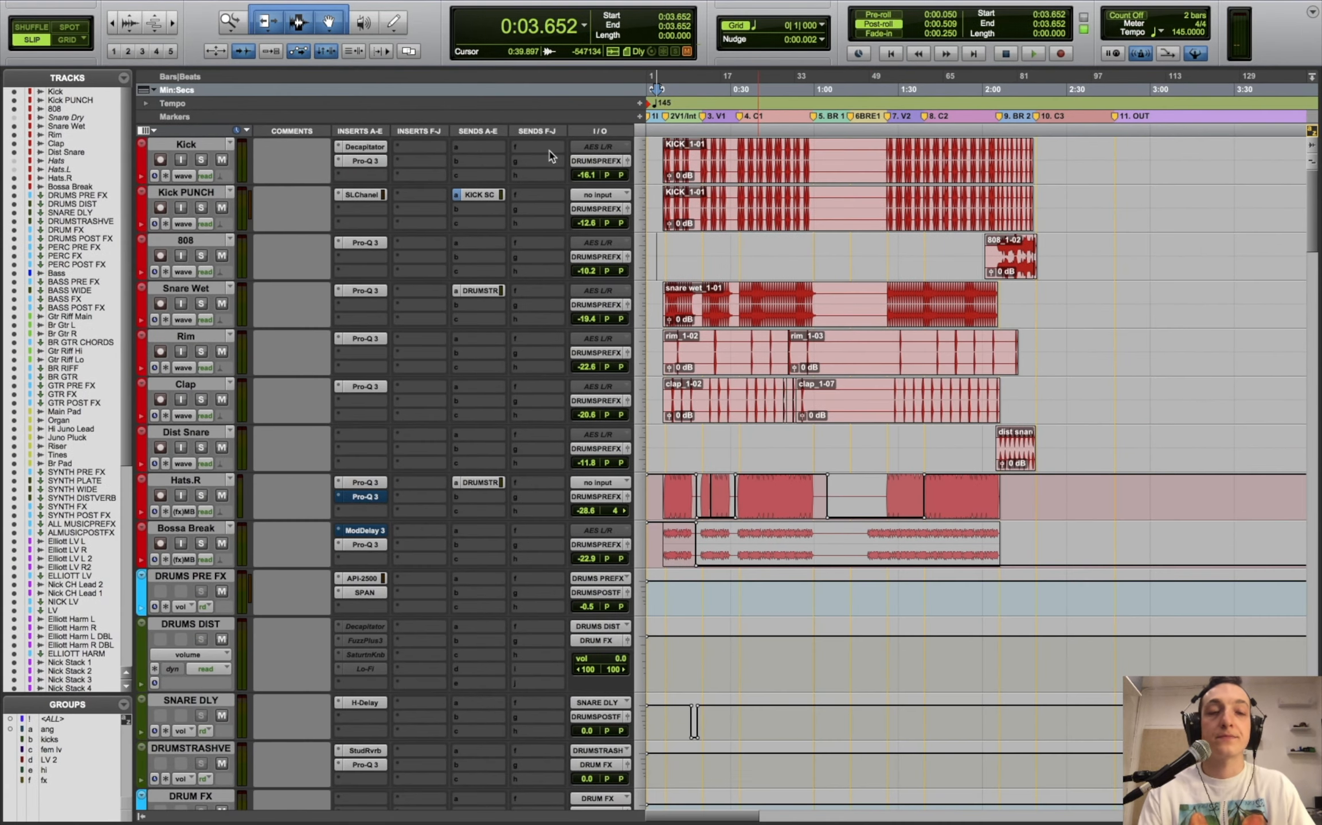
drag(1311, 228, 1312, 374)
drag(1181, 7, 1175, 8)
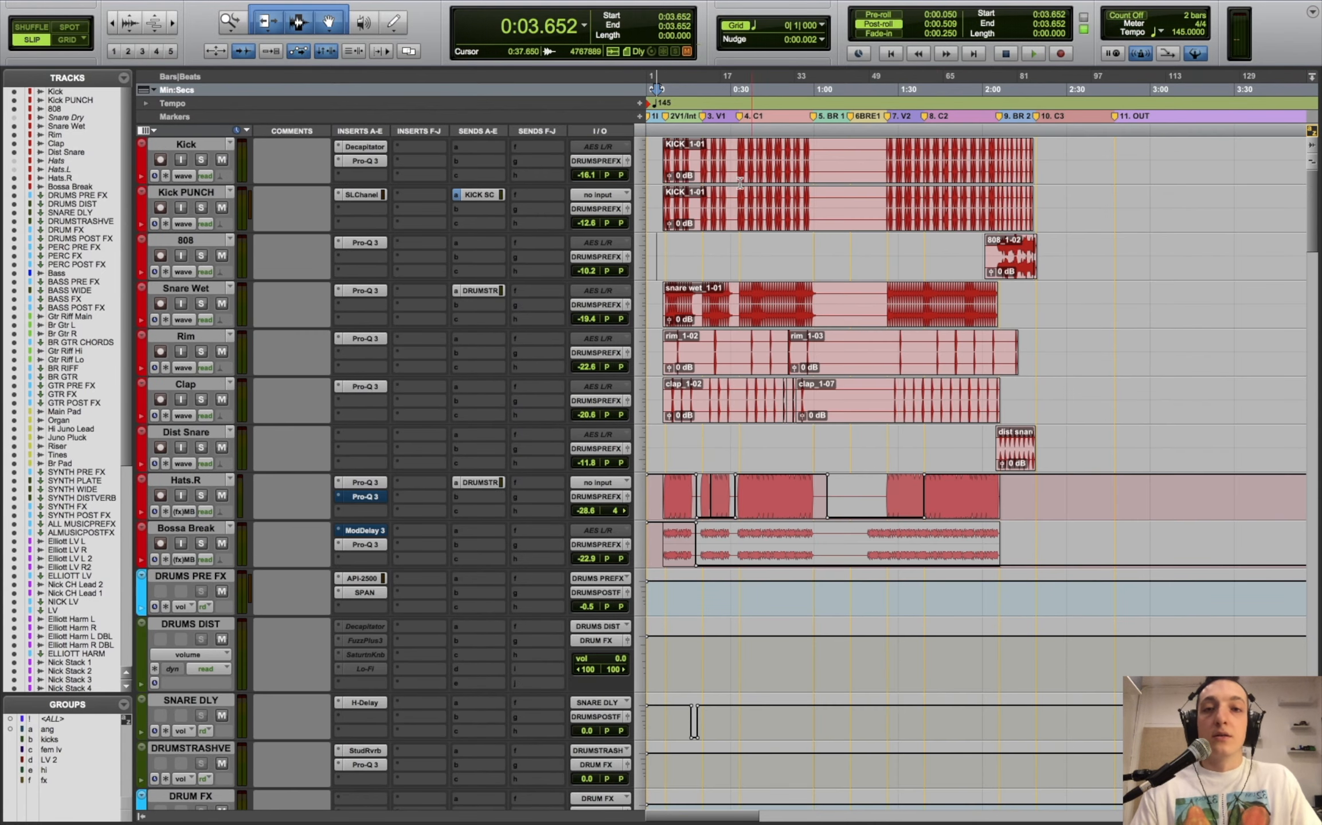
- Set playback start to 0:31.468, zoom in horizontally, and solo the Kick track
click(734, 152)
key(t)
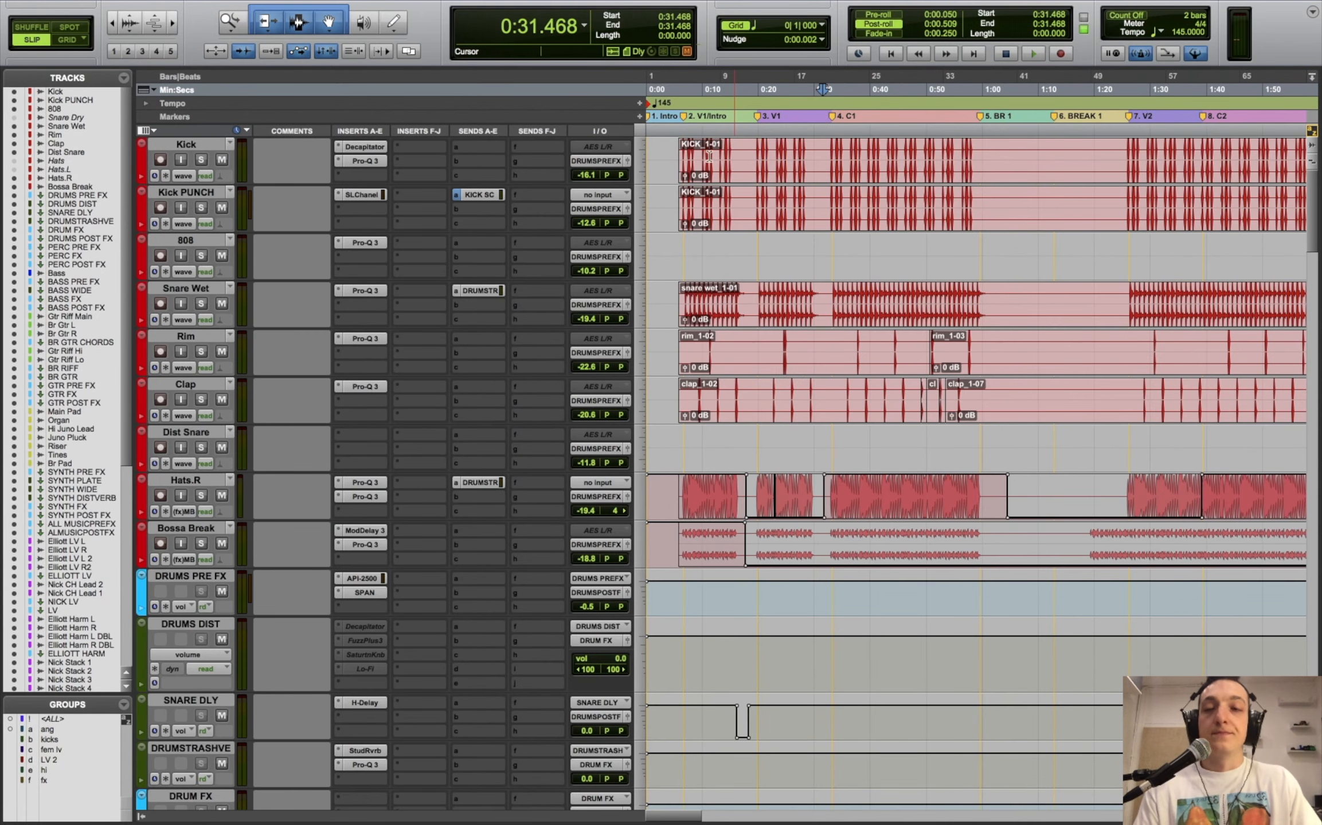
click(201, 159)
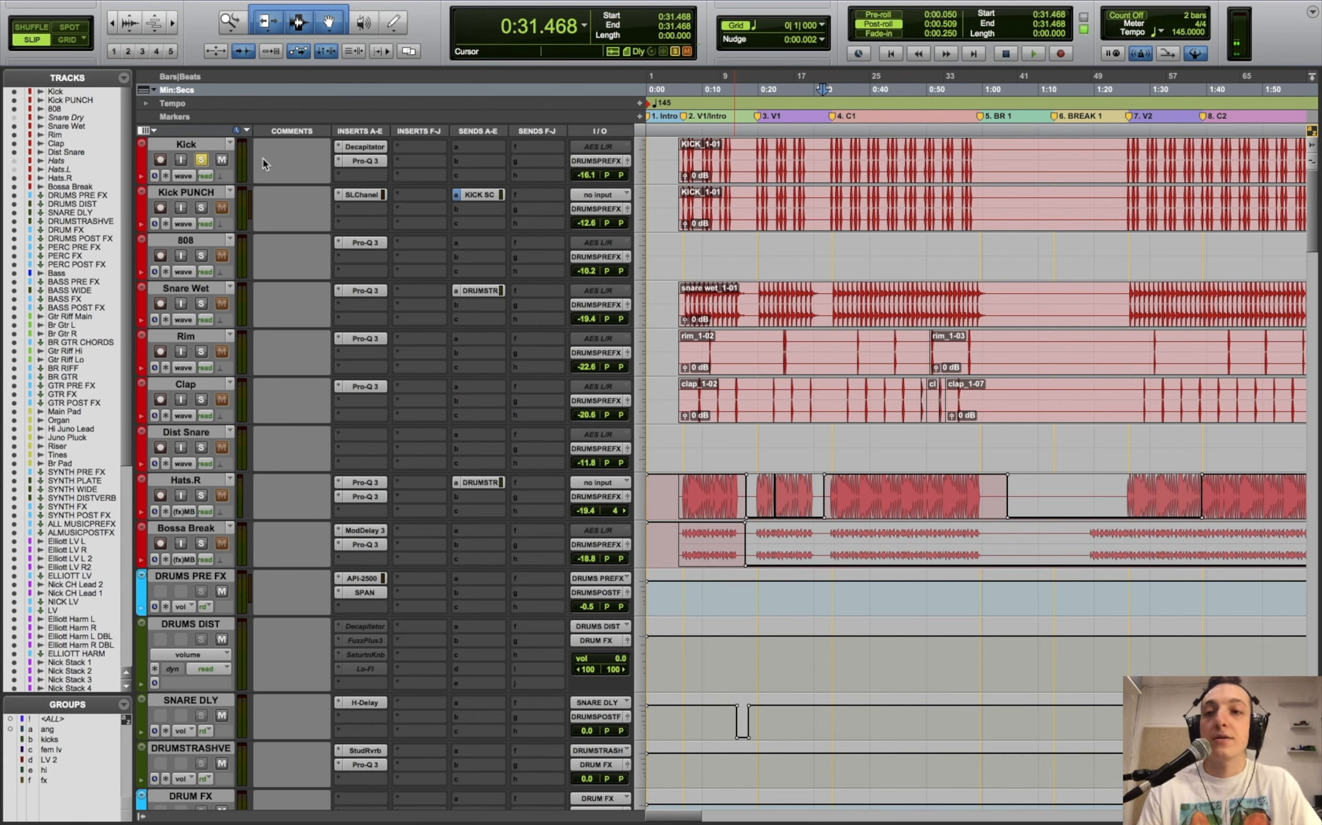
- Play the soloed Kick from 0:31.468, stop, and open its Decapitator plugin
drag(358, 161, 354, 152)
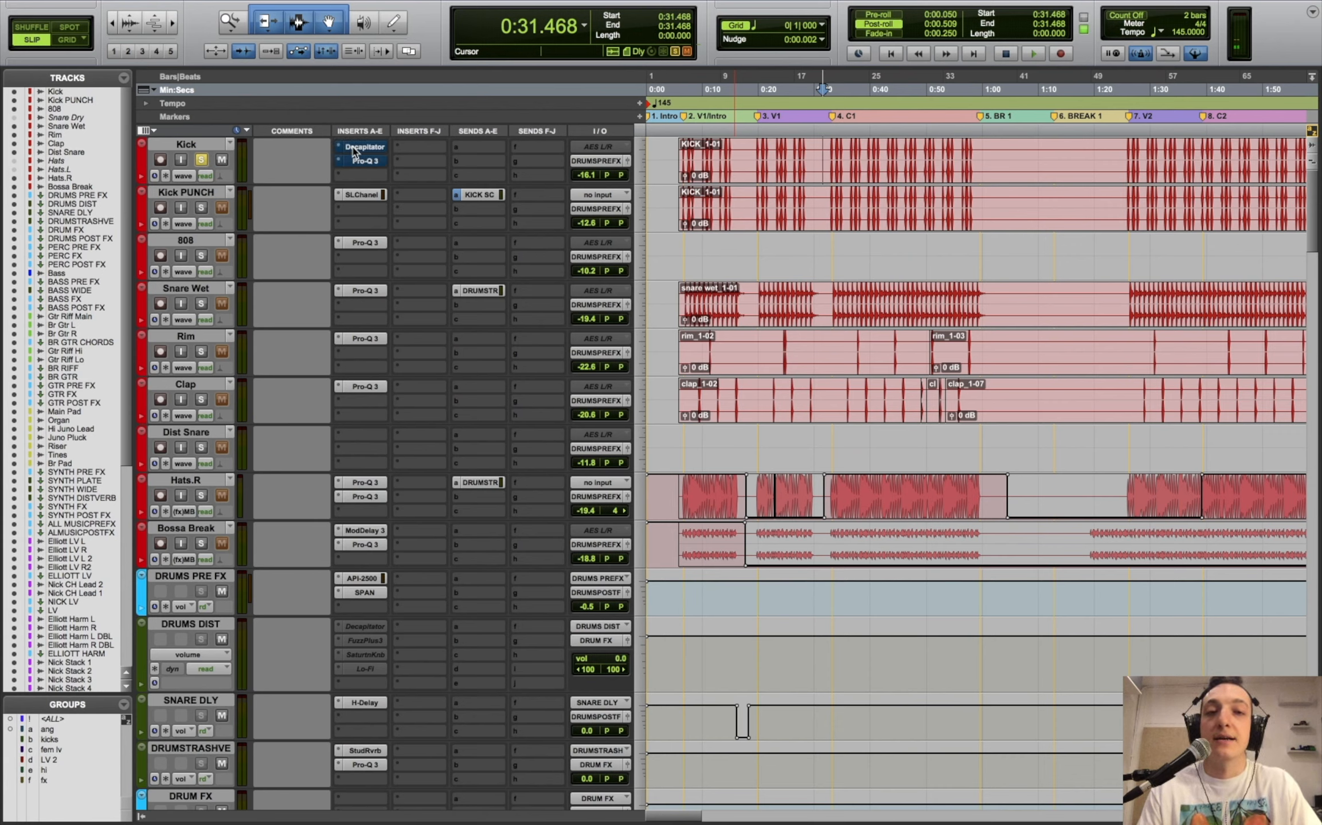
key(space)
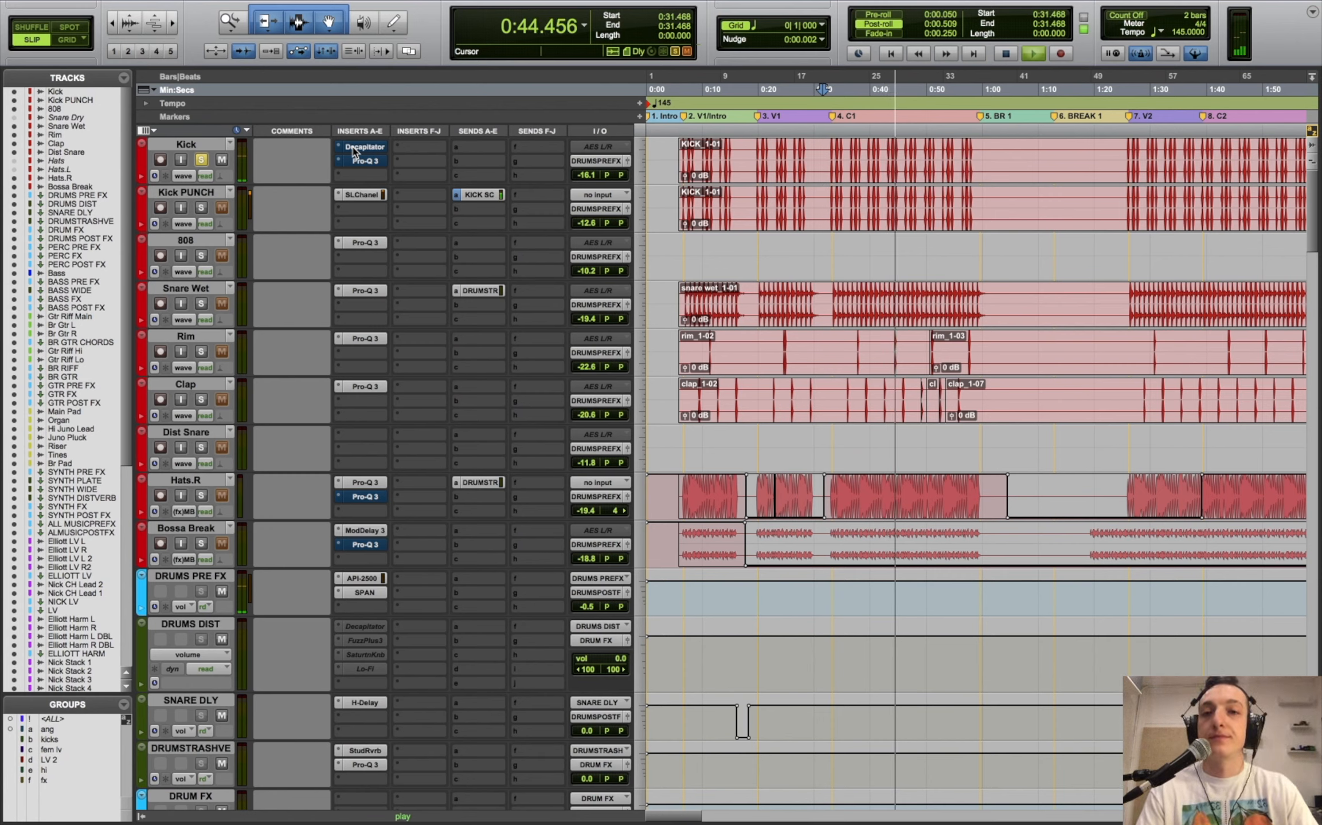
key(space)
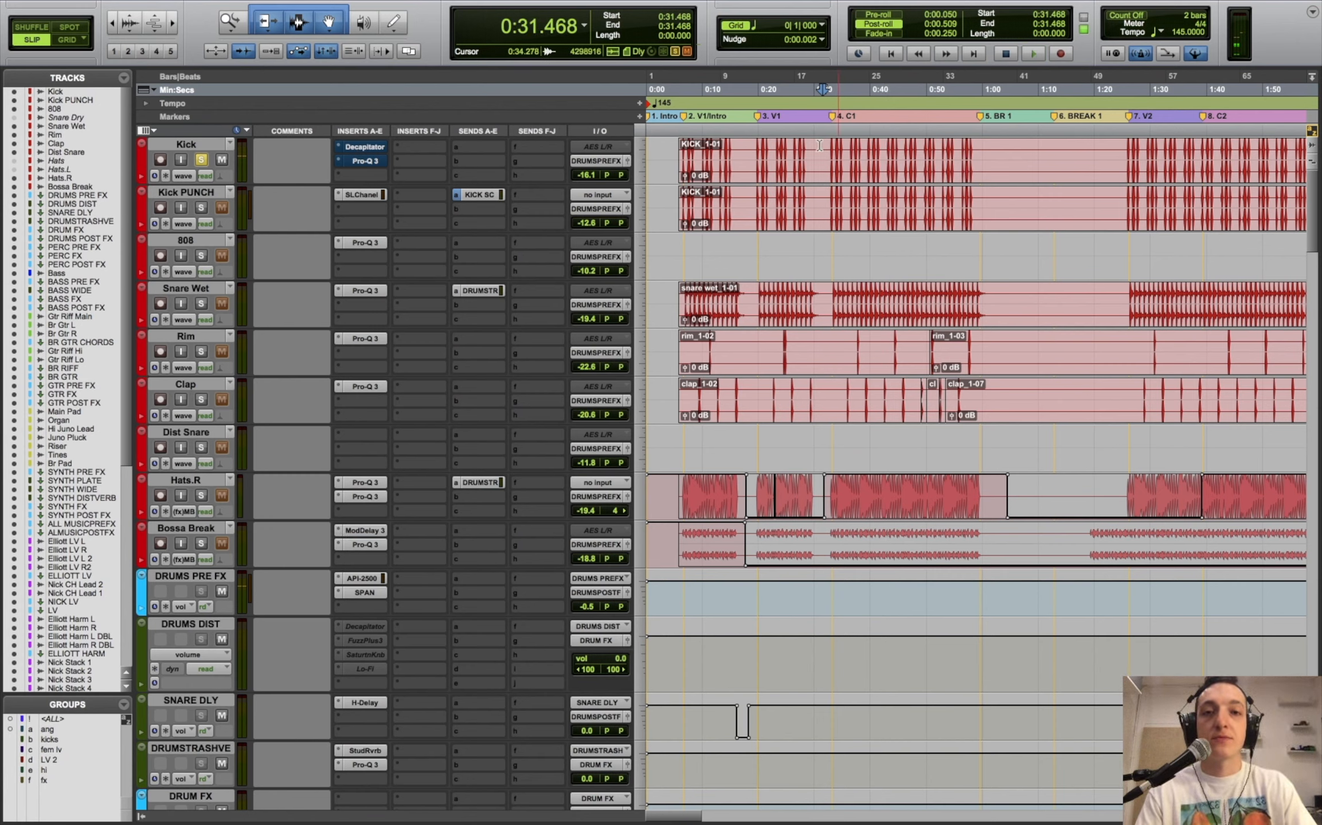
click(367, 147)
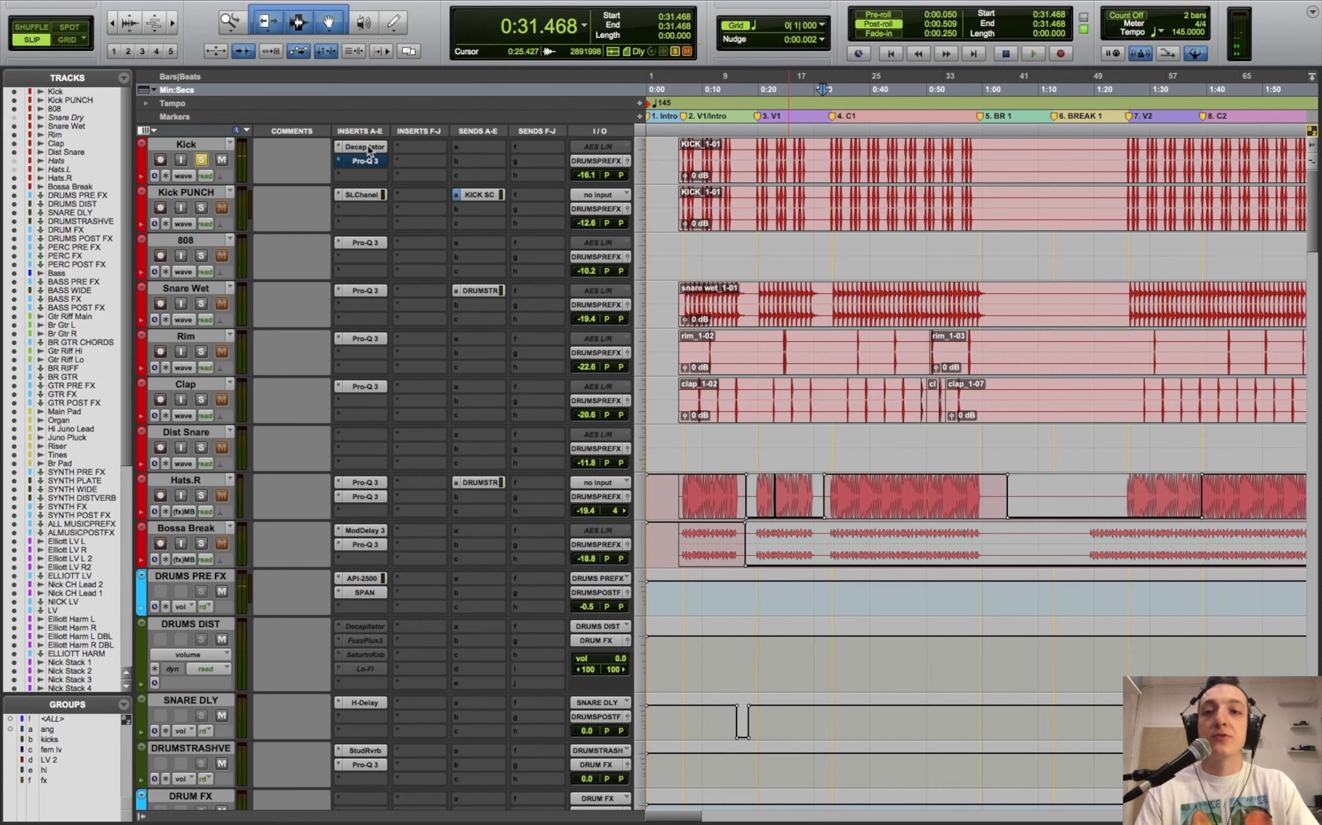
- Move the Decapitator window aside and switch to the Kick's Pro-Q 3 with its 27 Hz low cut
drag(843, 53, 868, 235)
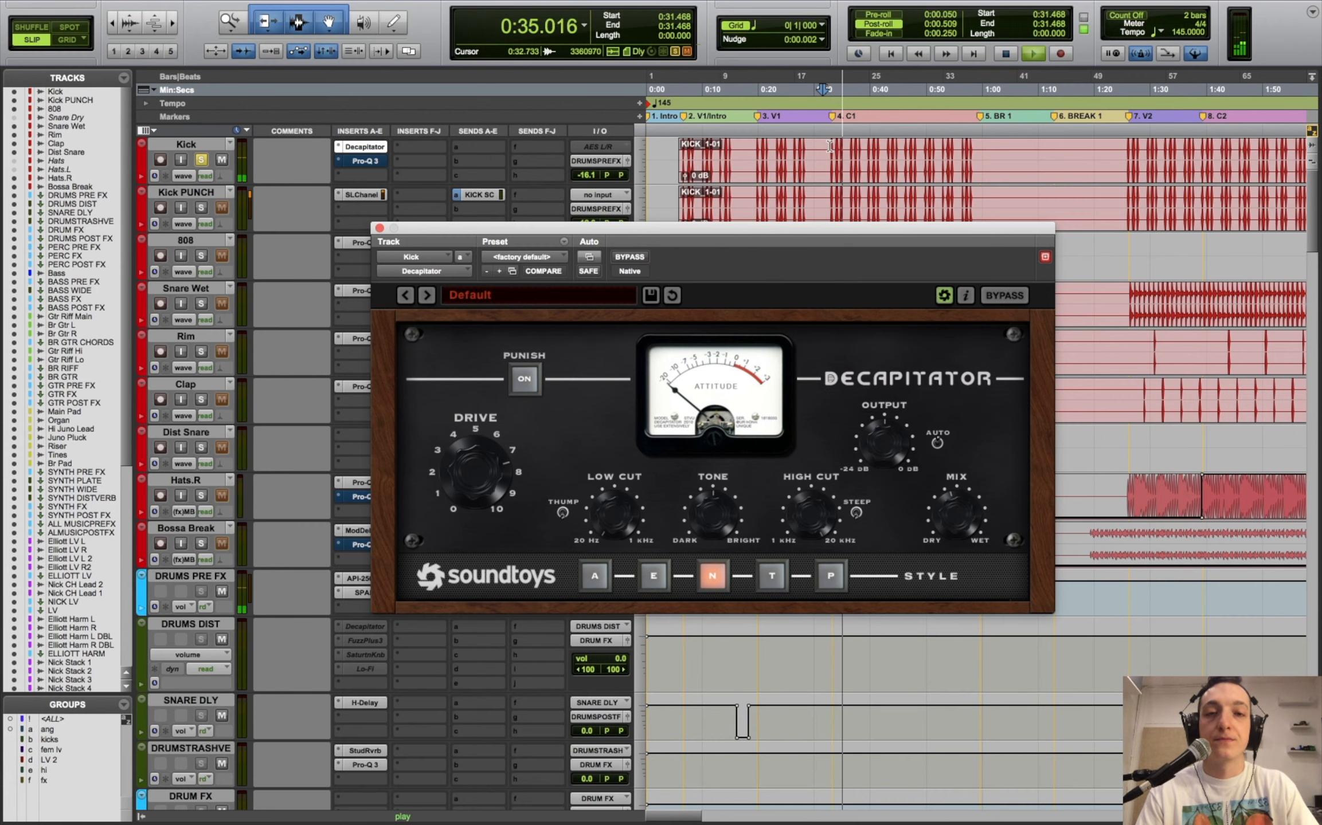
click(381, 162)
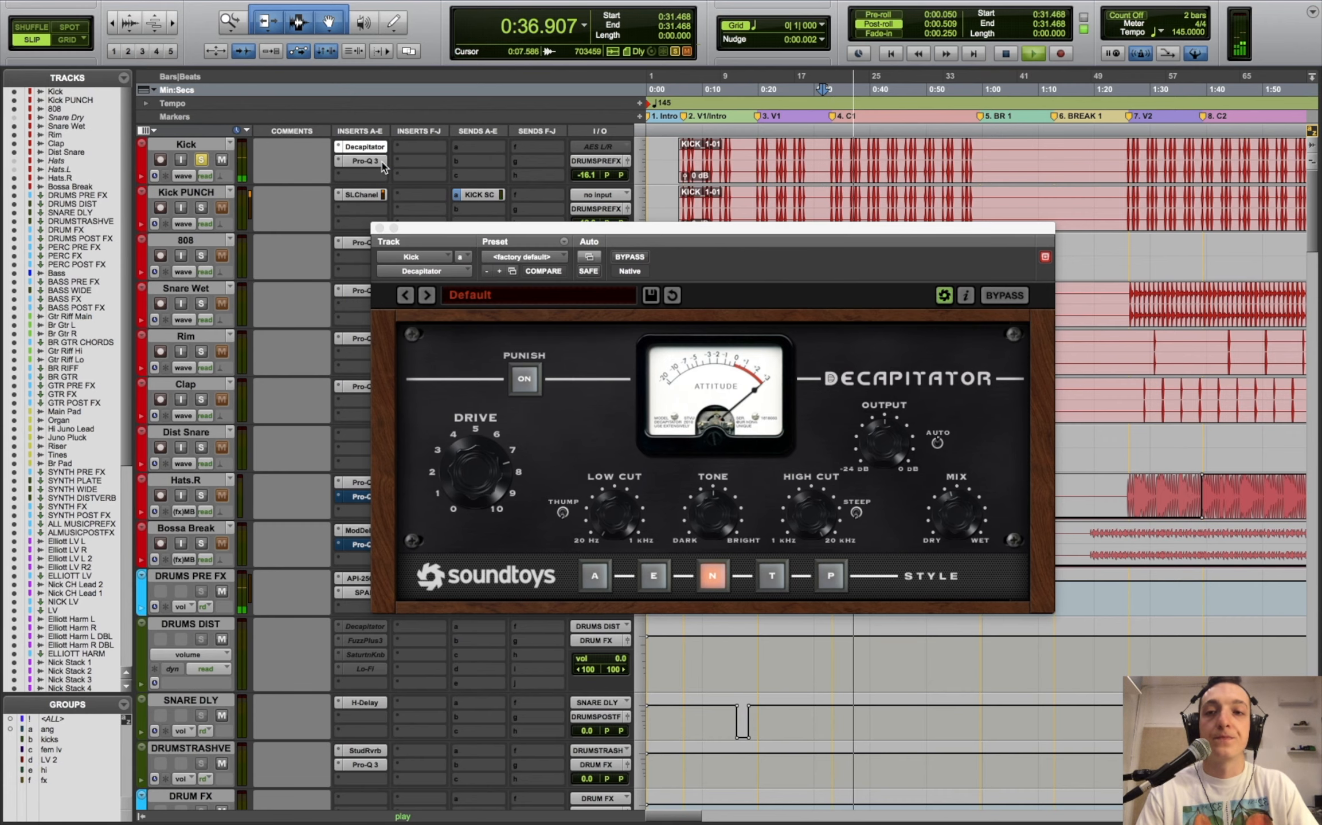
key(space)
mouse_move(452, 445)
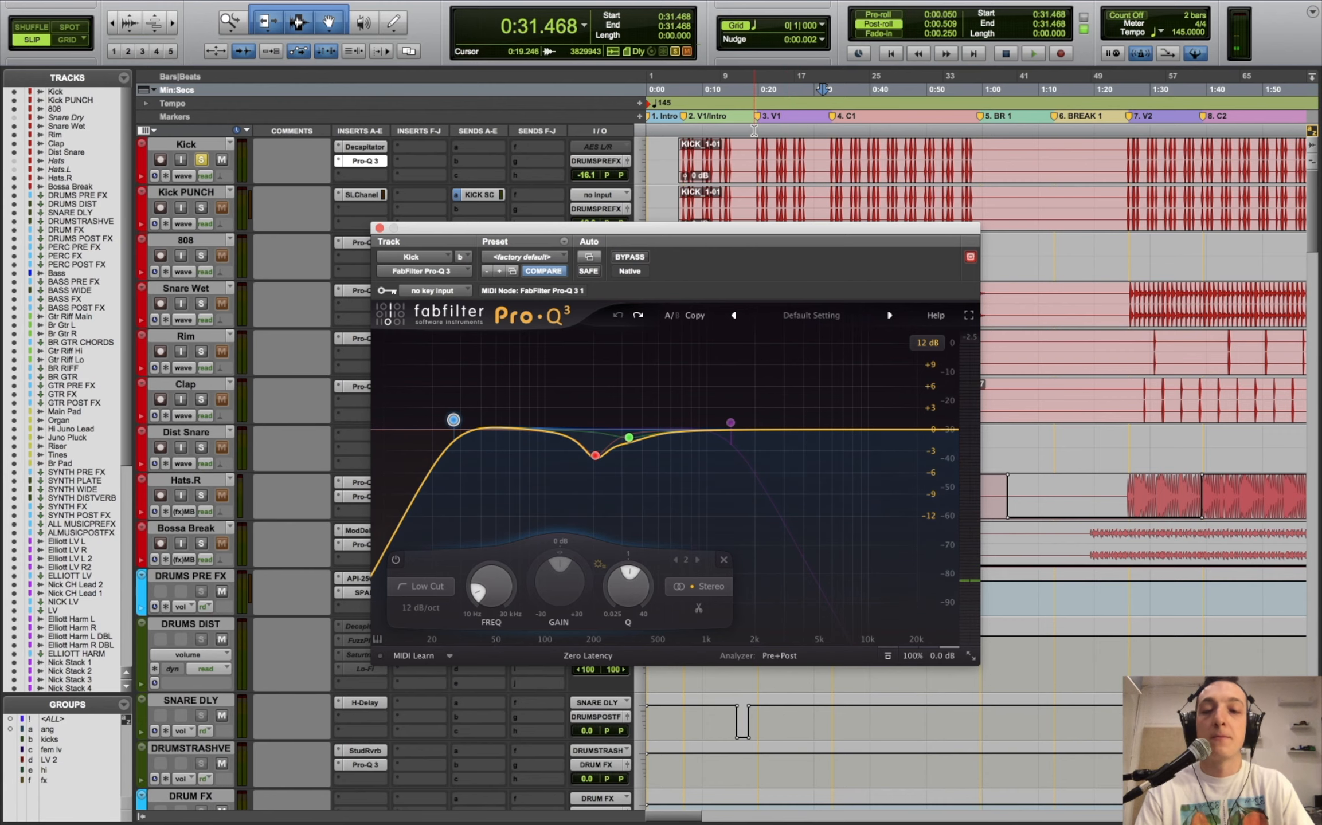
drag(707, 228, 816, 244)
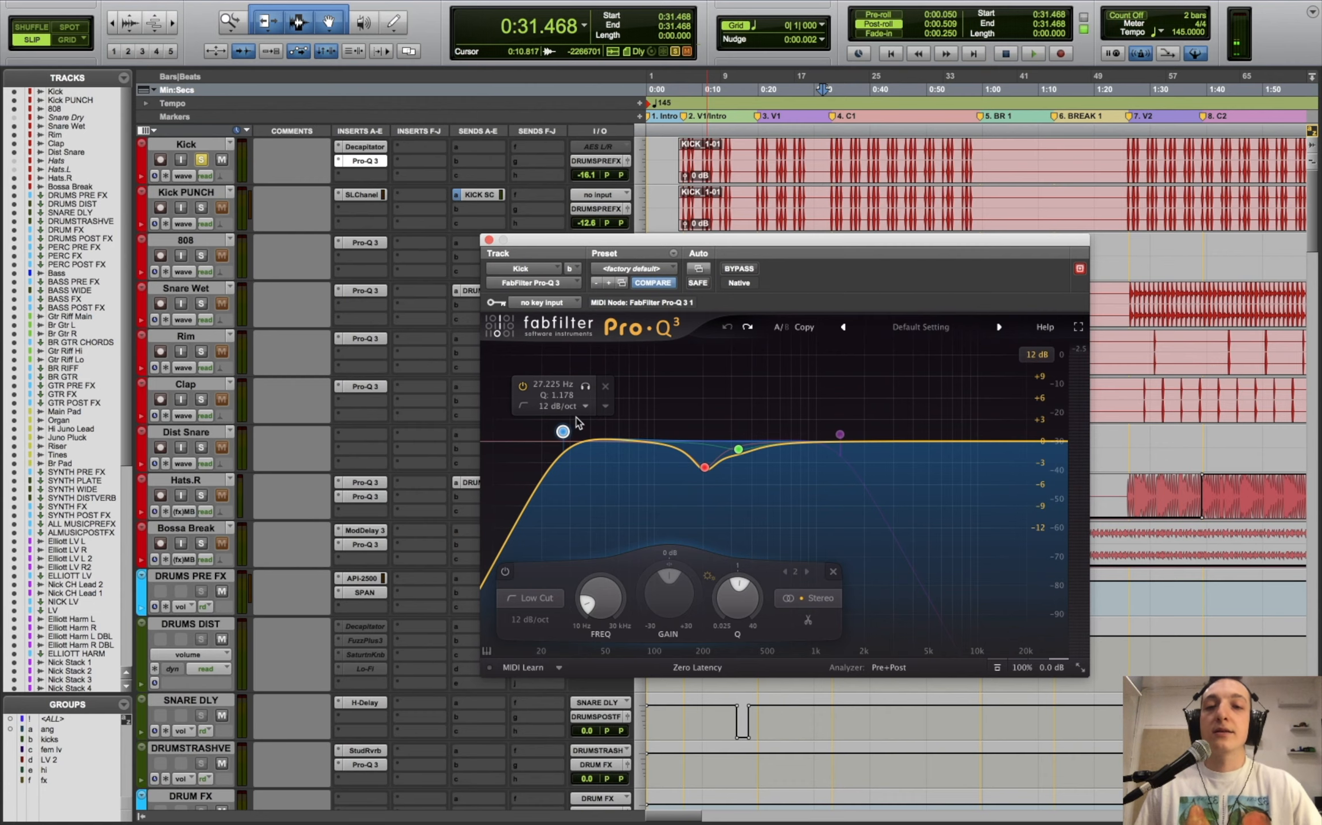
drag(539, 243, 600, 250)
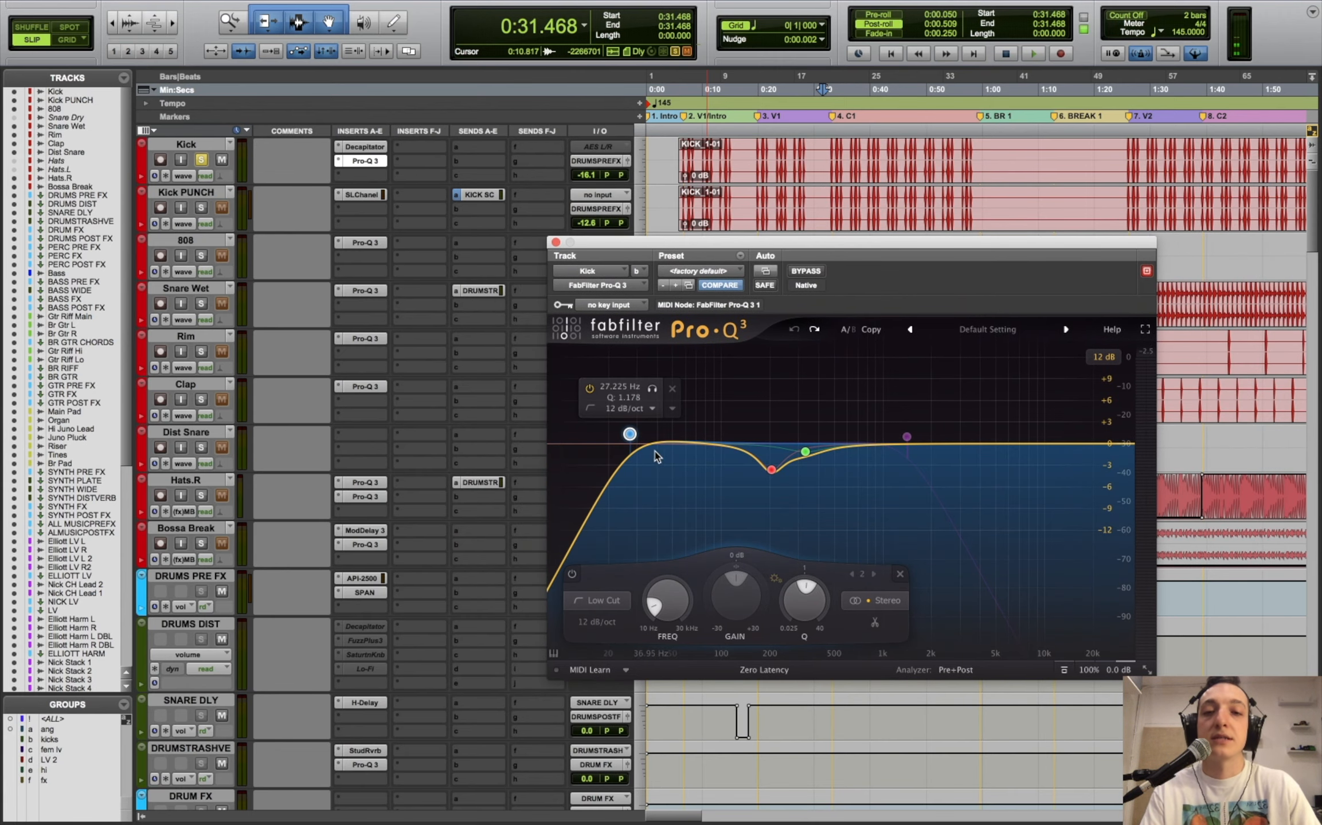
drag(594, 246, 599, 275)
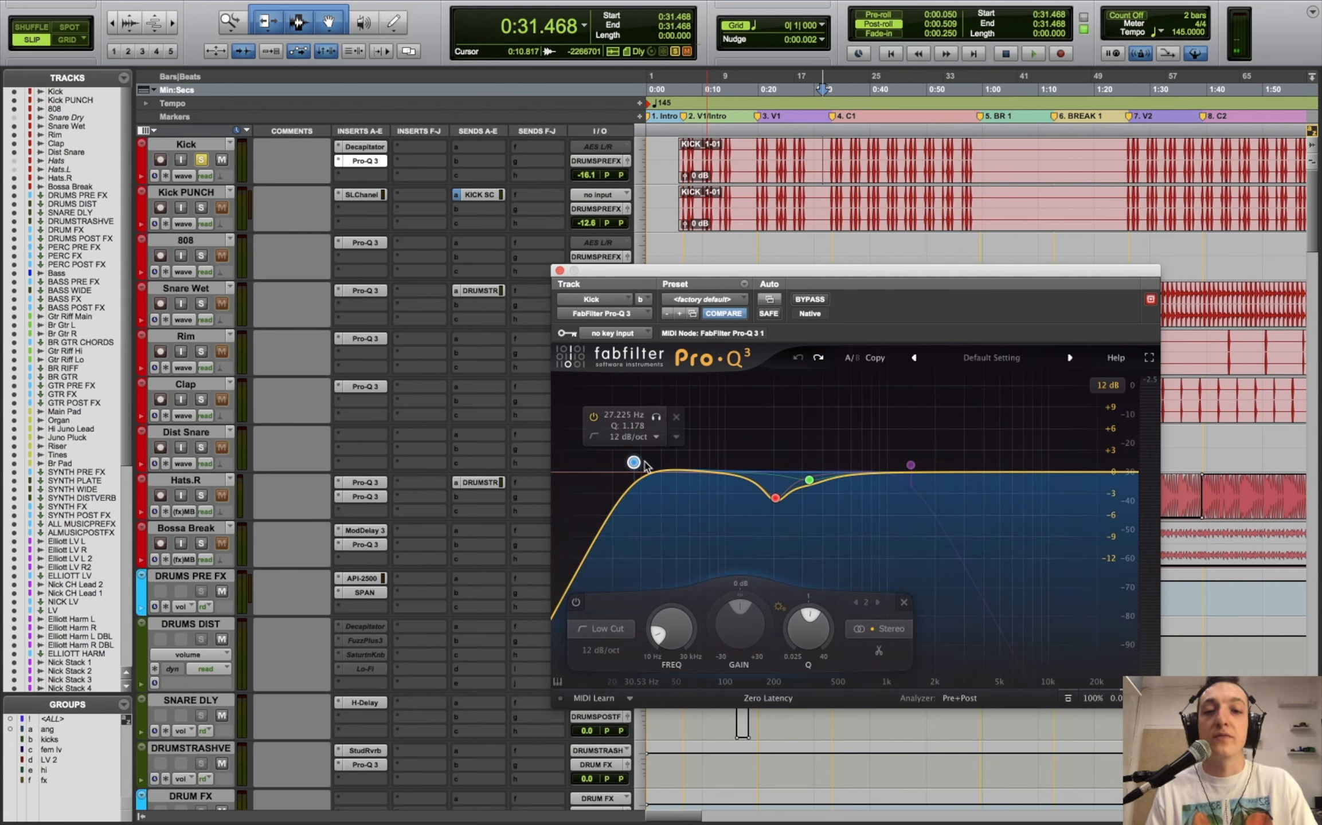
mouse_move(808, 481)
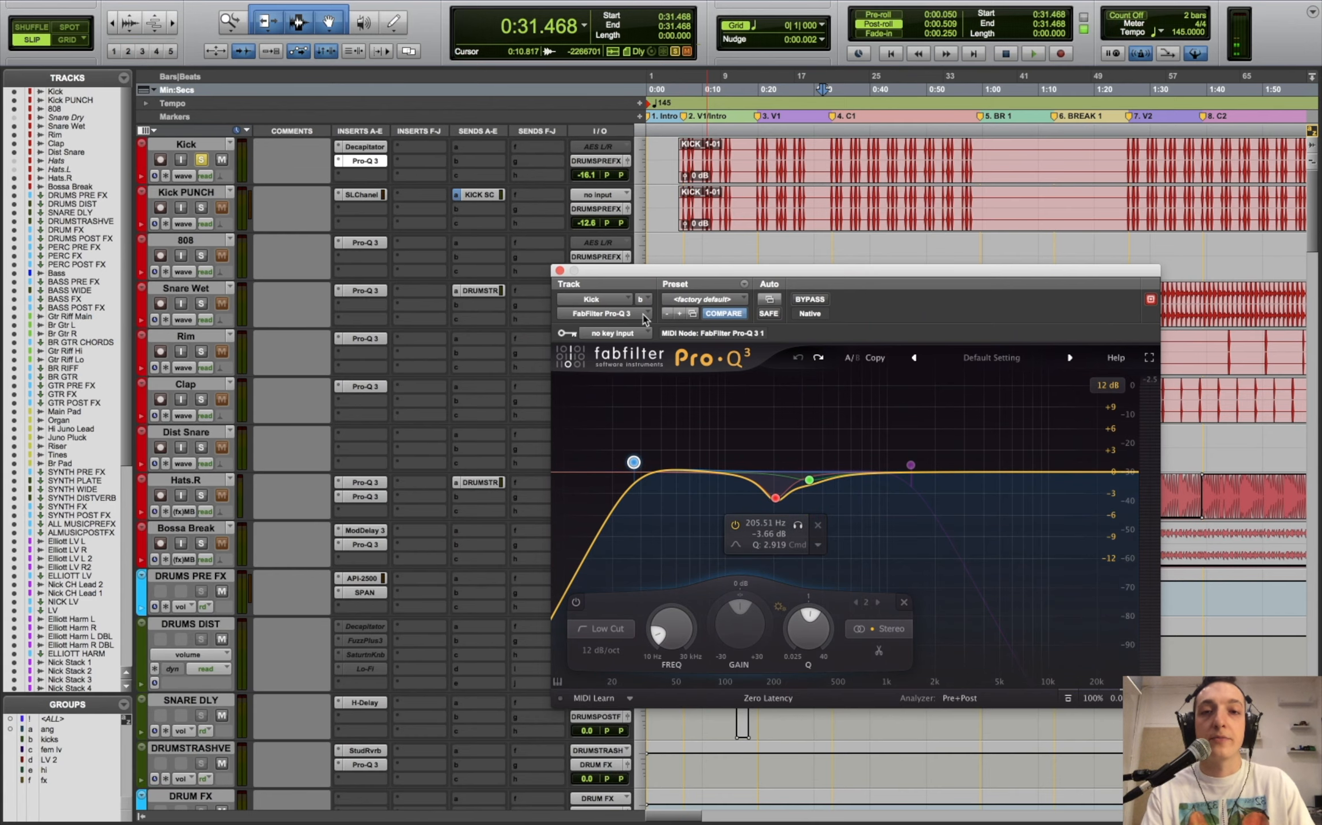
click(559, 270)
key(space)
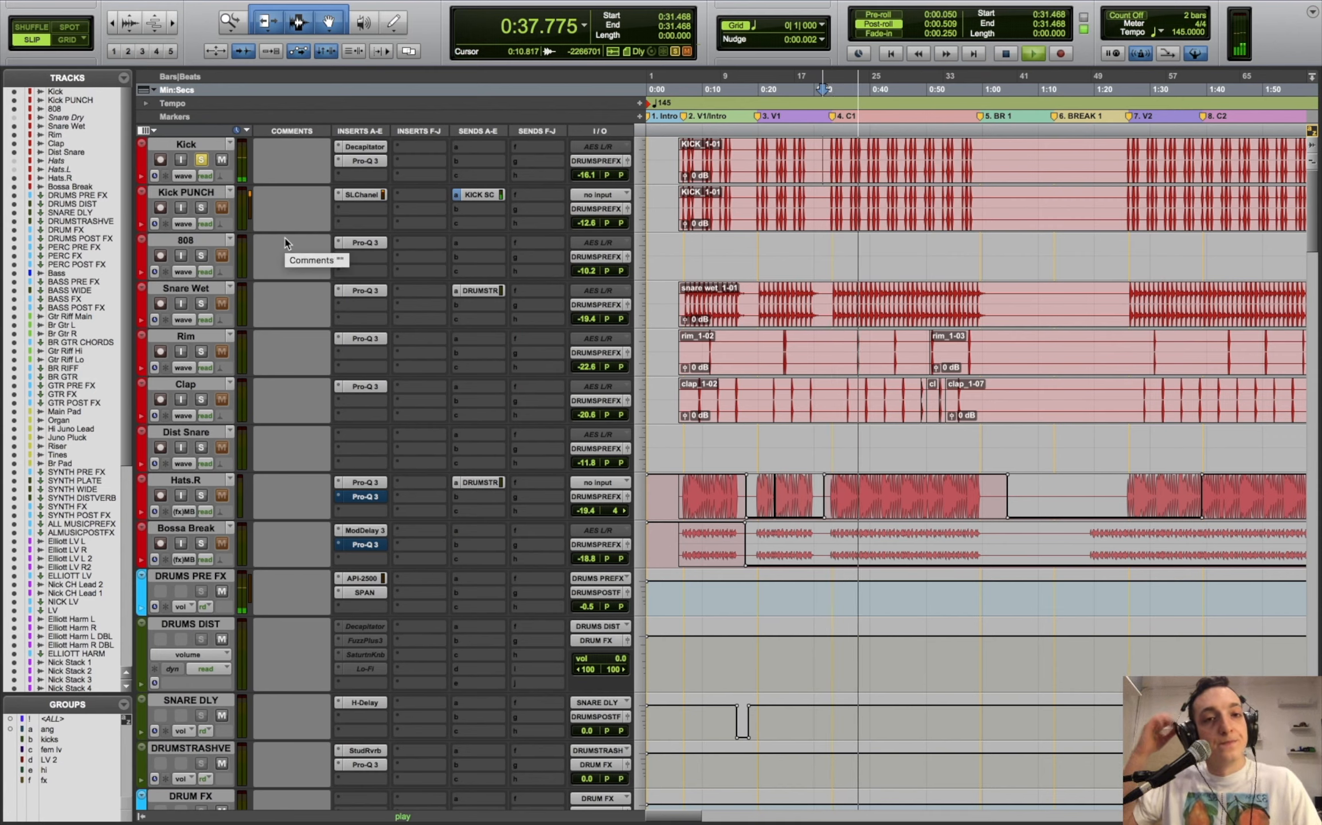
- Solo Kick PUNCH instead of Kick and open its SSL E-Channel, moving the window up-left
click(201, 207)
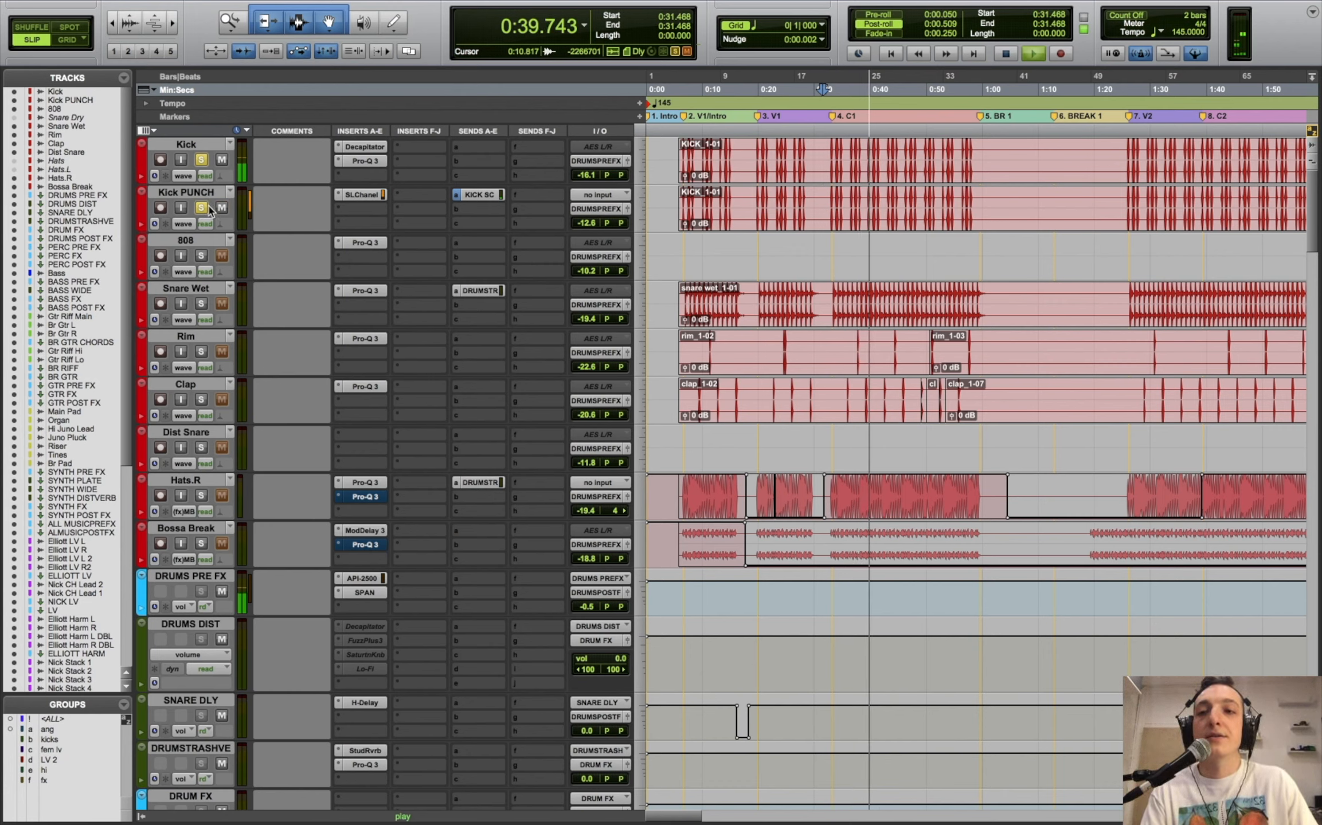
click(200, 159)
key(space)
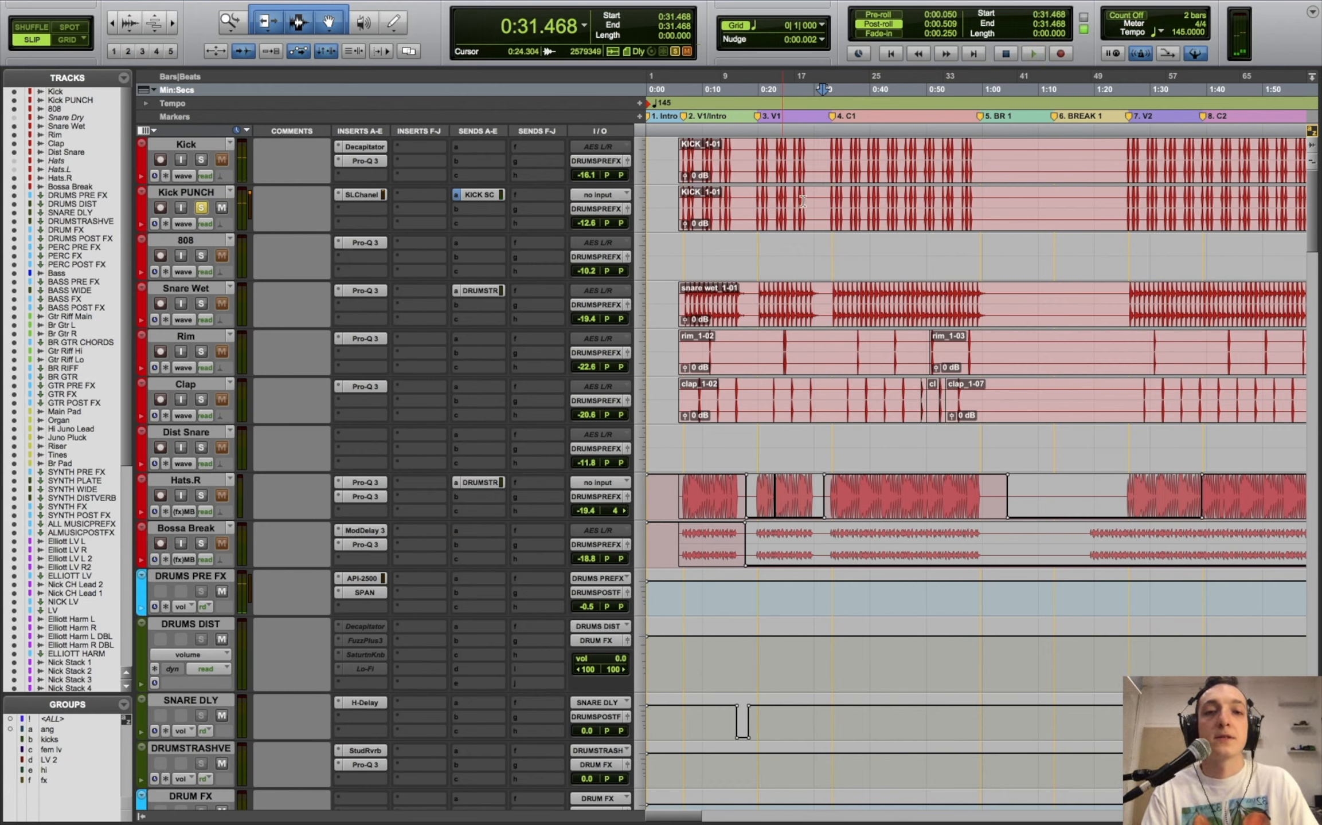
click(368, 201)
click(201, 193)
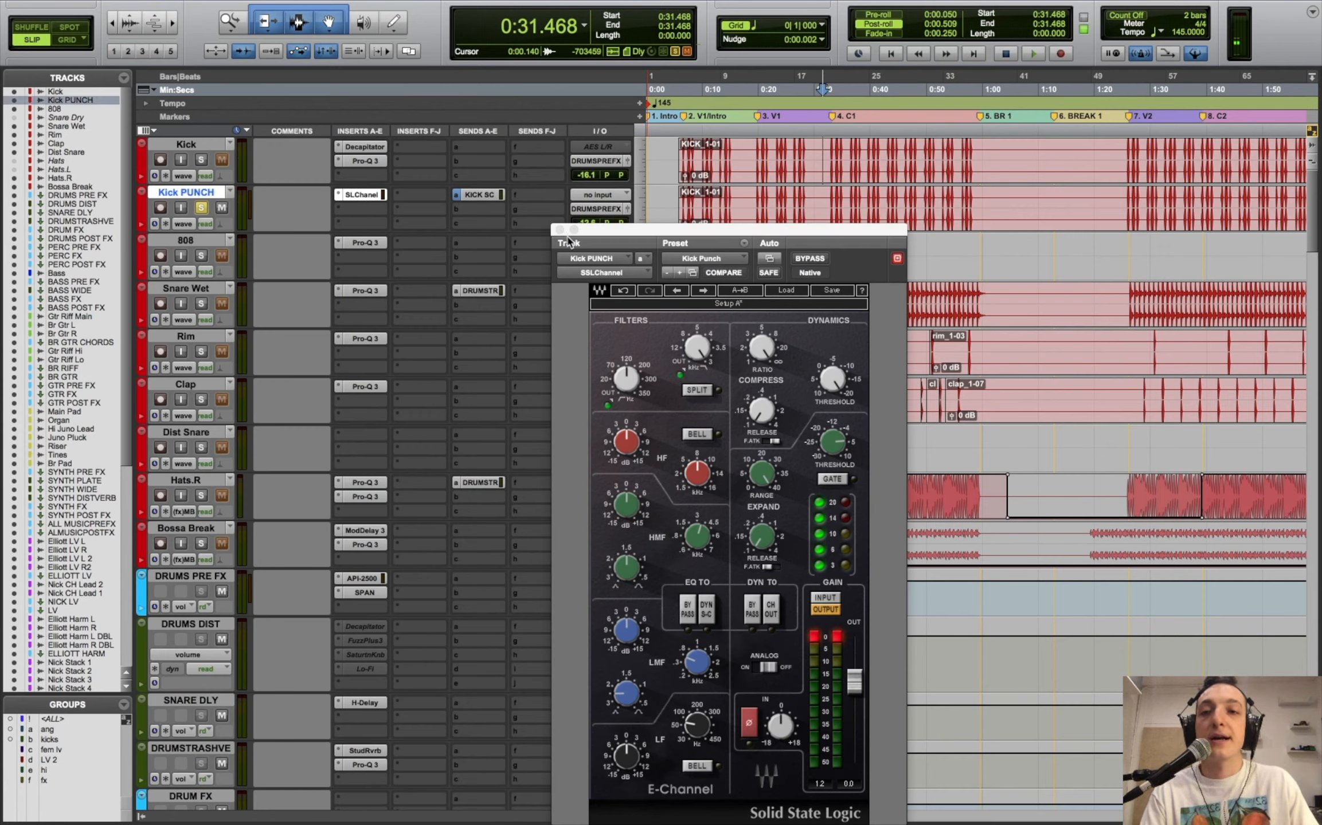
drag(685, 235, 678, 195)
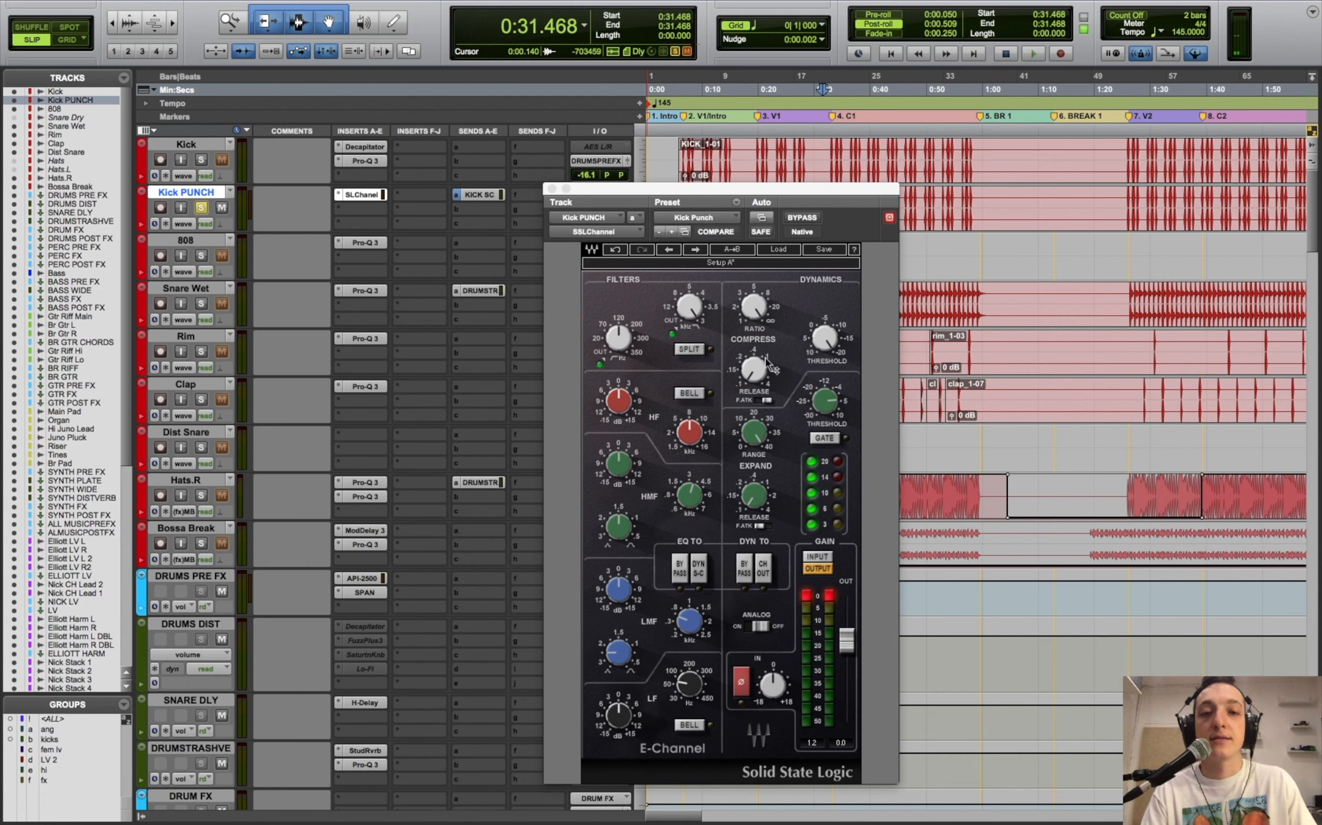
drag(757, 189, 494, 129)
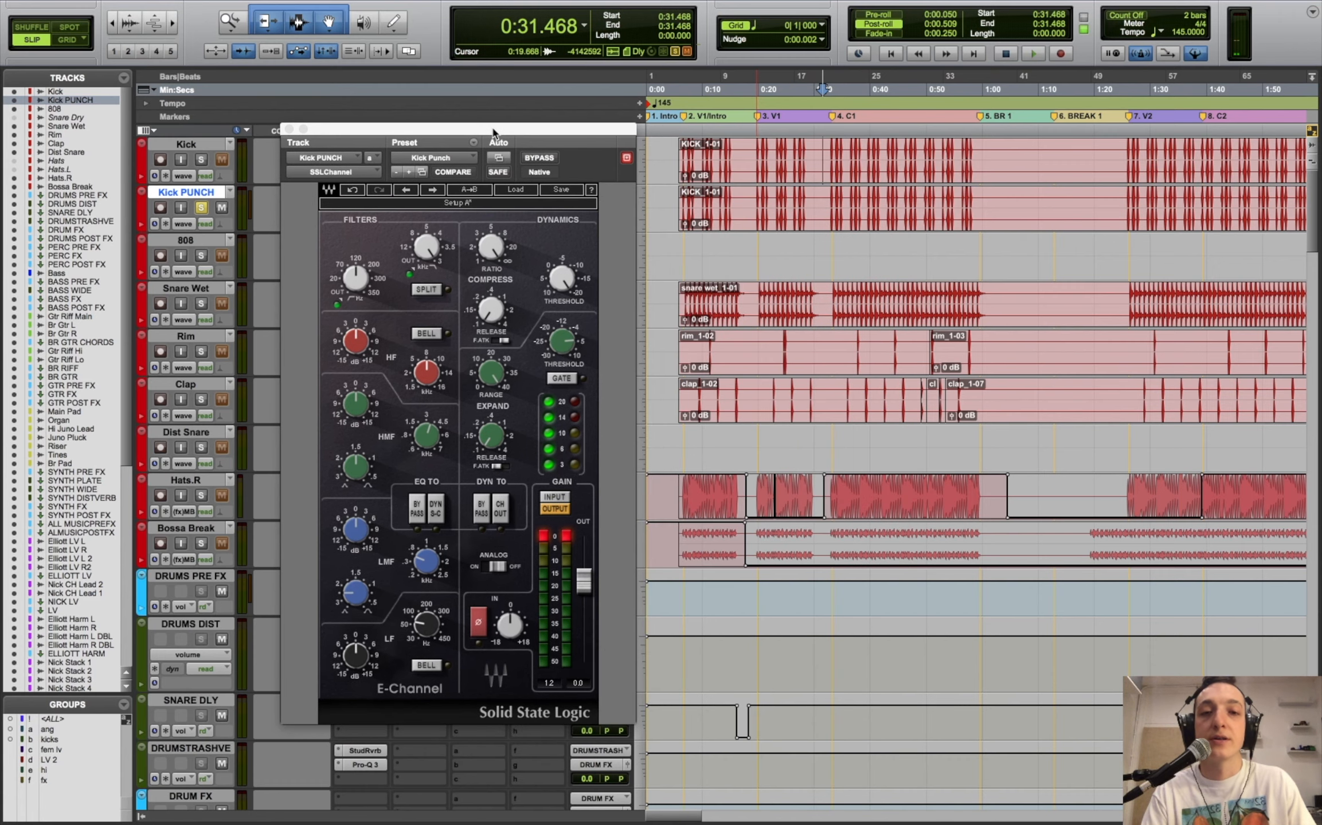
- Play Kick PUNCH with Kick also soloed, then close the SSL window and stop
key(space)
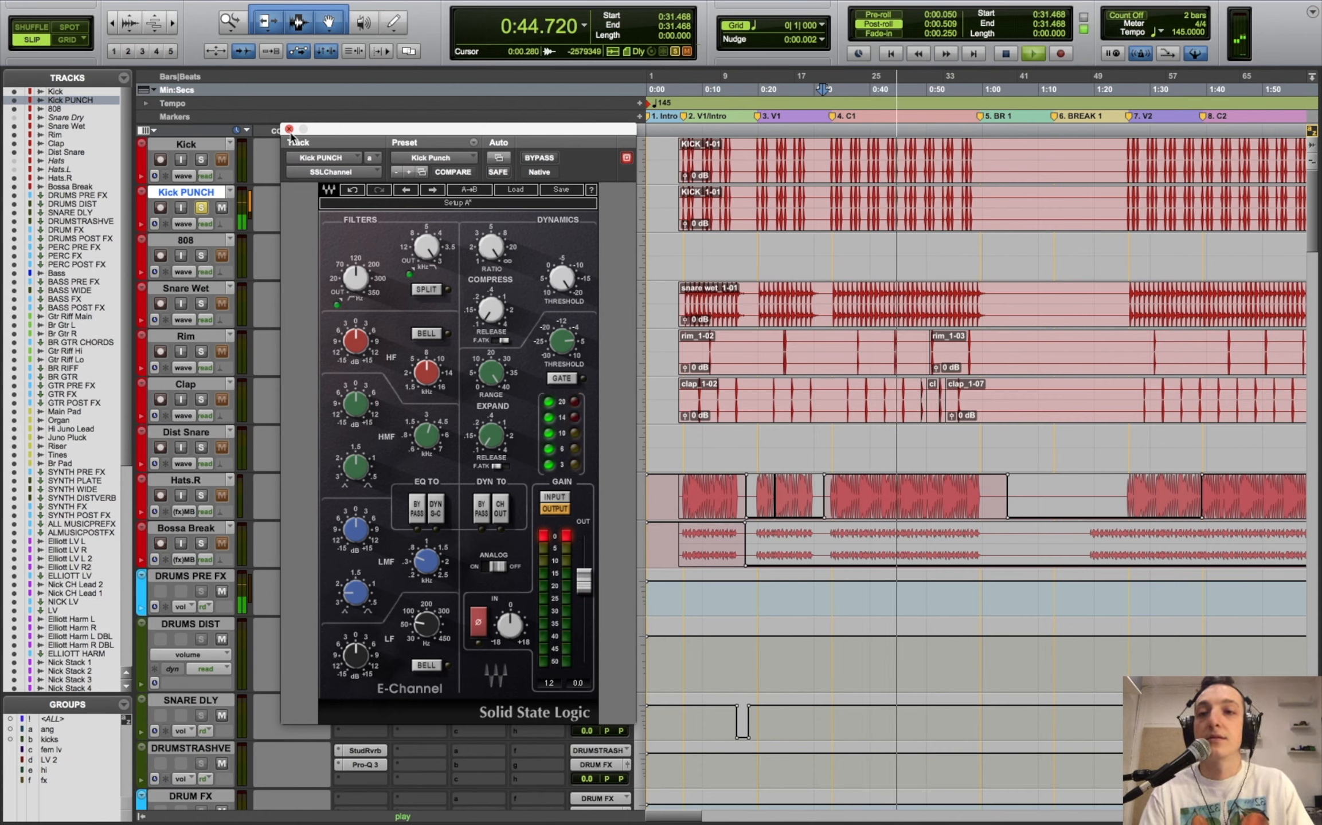
click(201, 160)
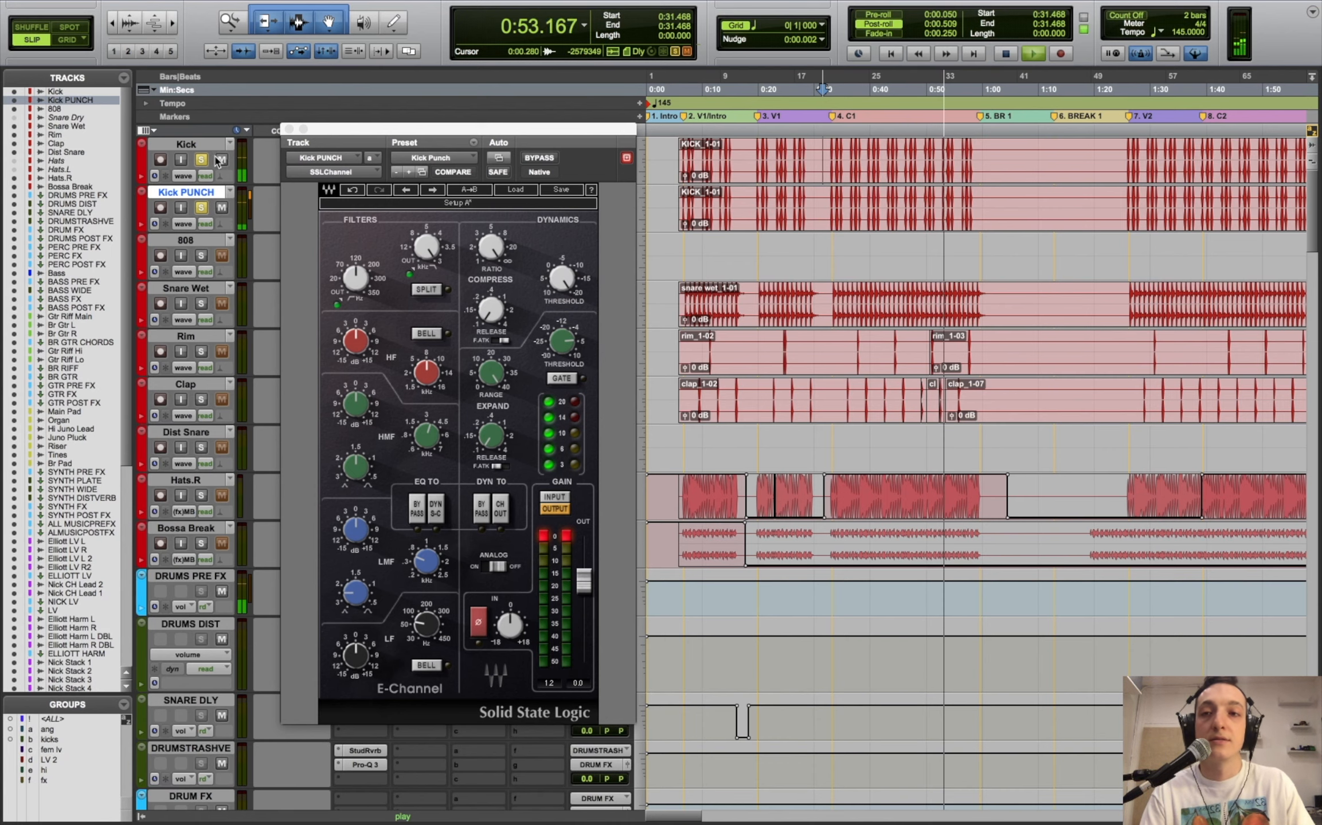
click(289, 129)
key(space)
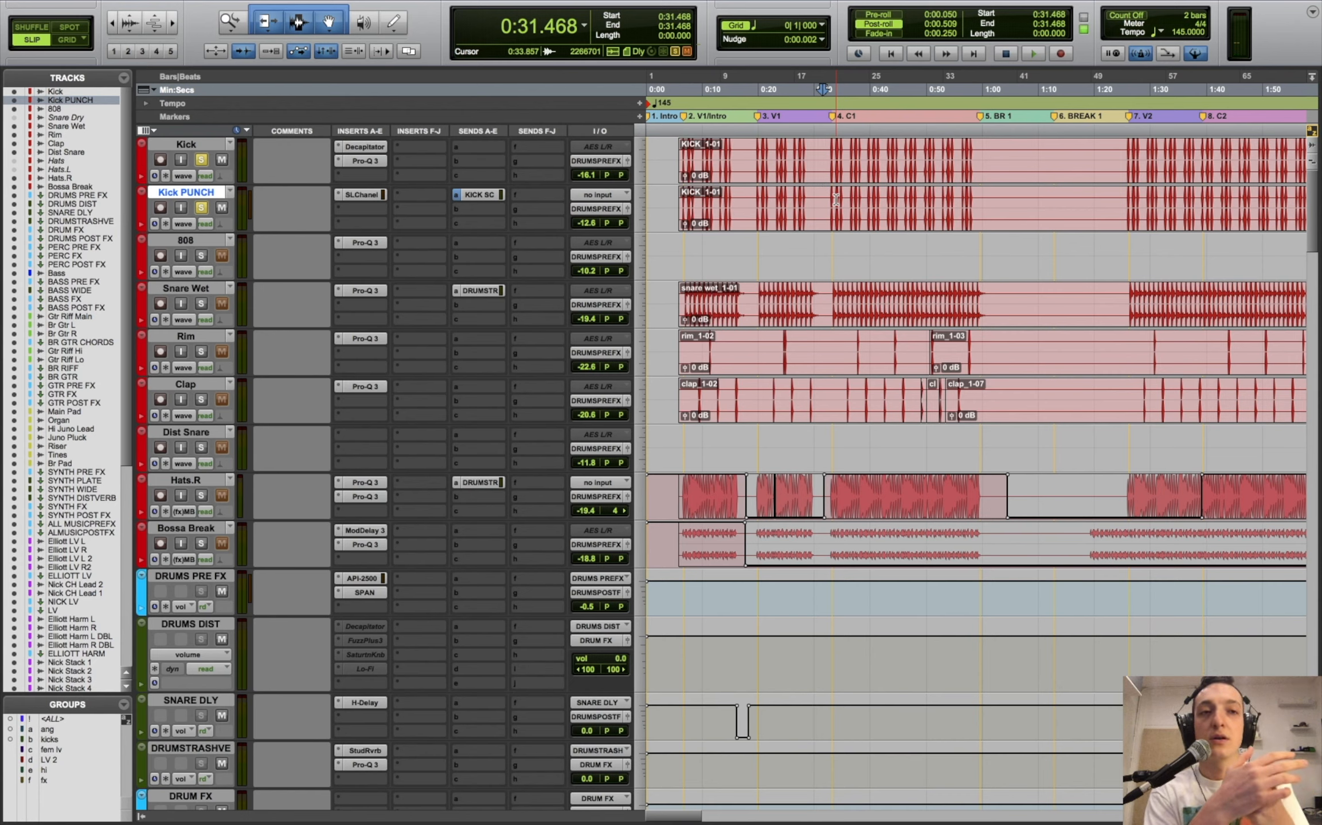
click(220, 146)
- Zoom out the timeline and move the playhead to 2:06.156 by the 808 clip
click(208, 530)
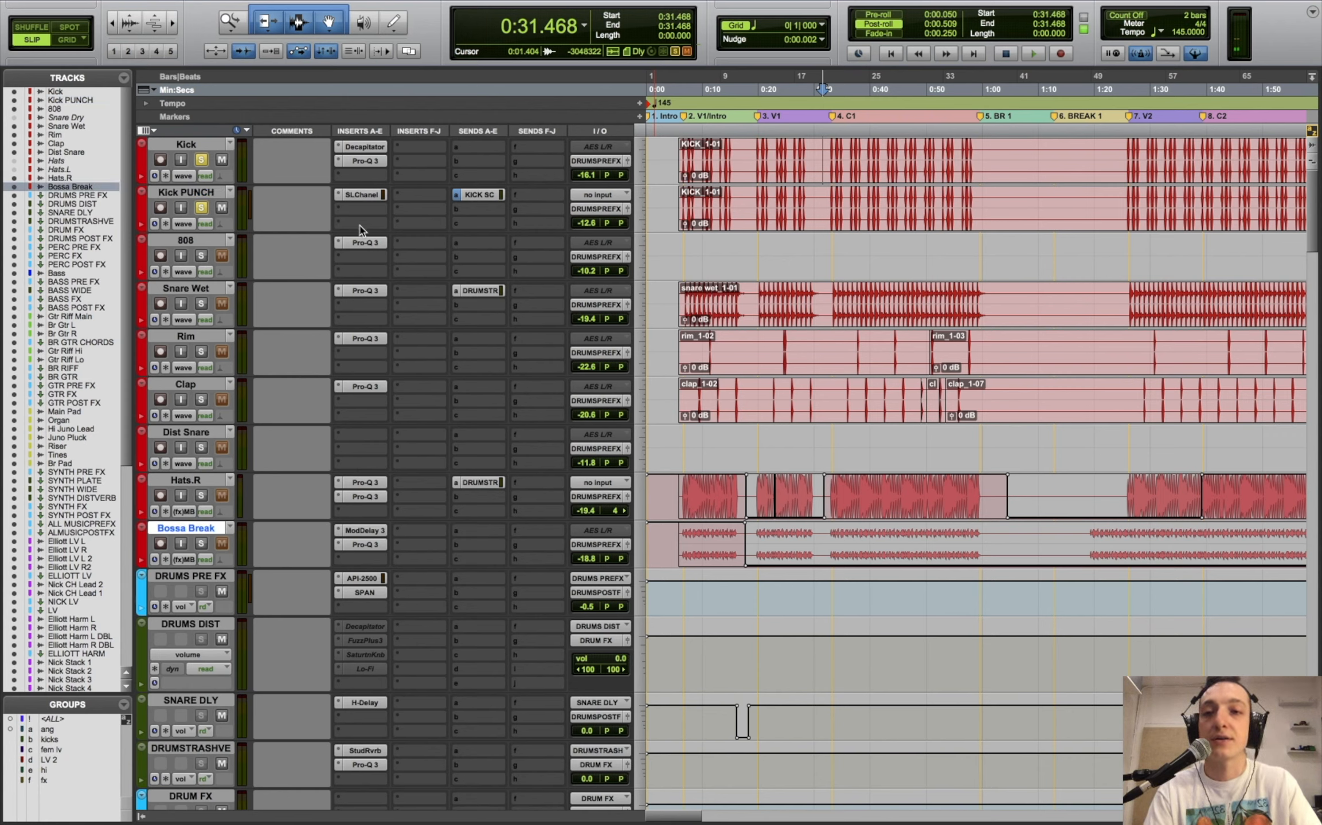
click(188, 192)
mouse_move(813, 207)
mouse_down()
mouse_move(728, 206)
mouse_move(794, 200)
mouse_up()
click(772, 204)
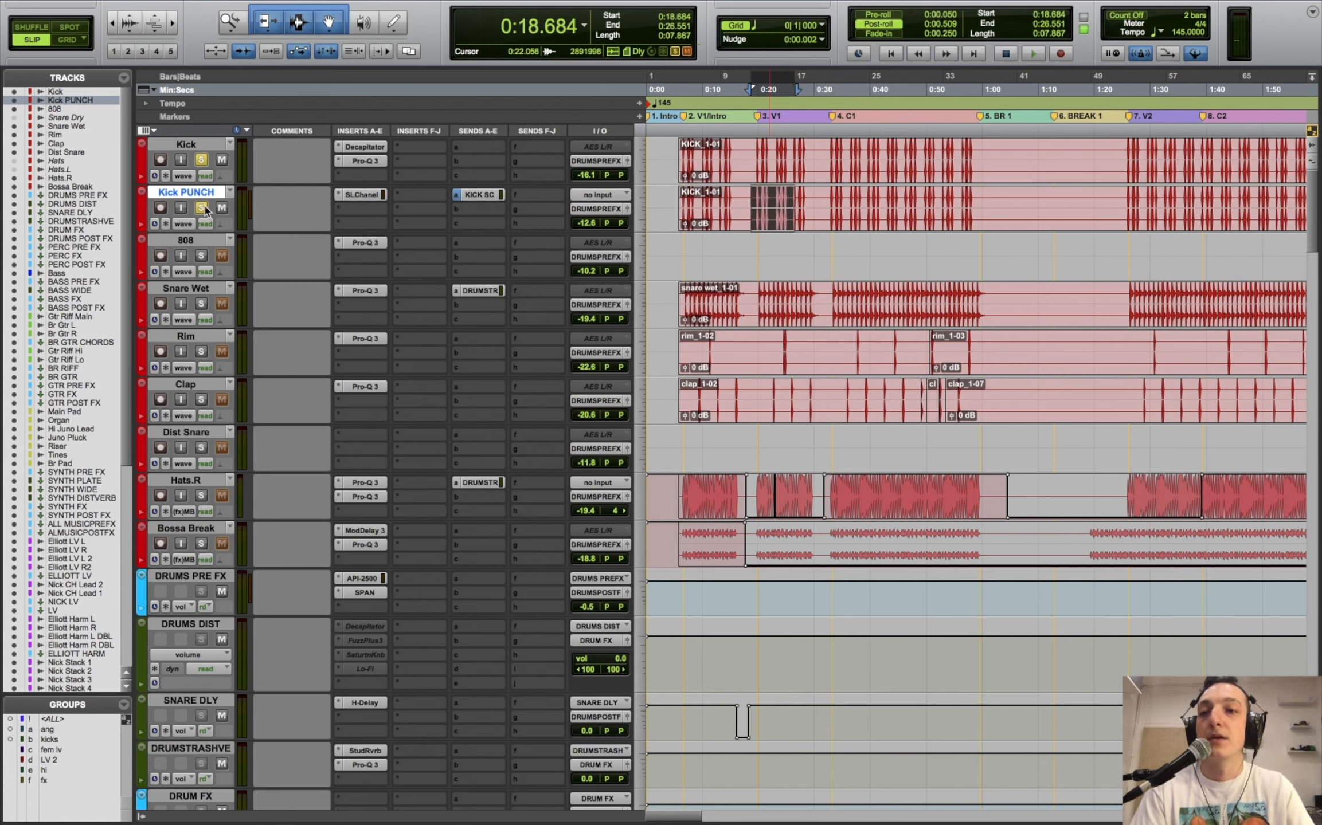
key(r)
click(739, 255)
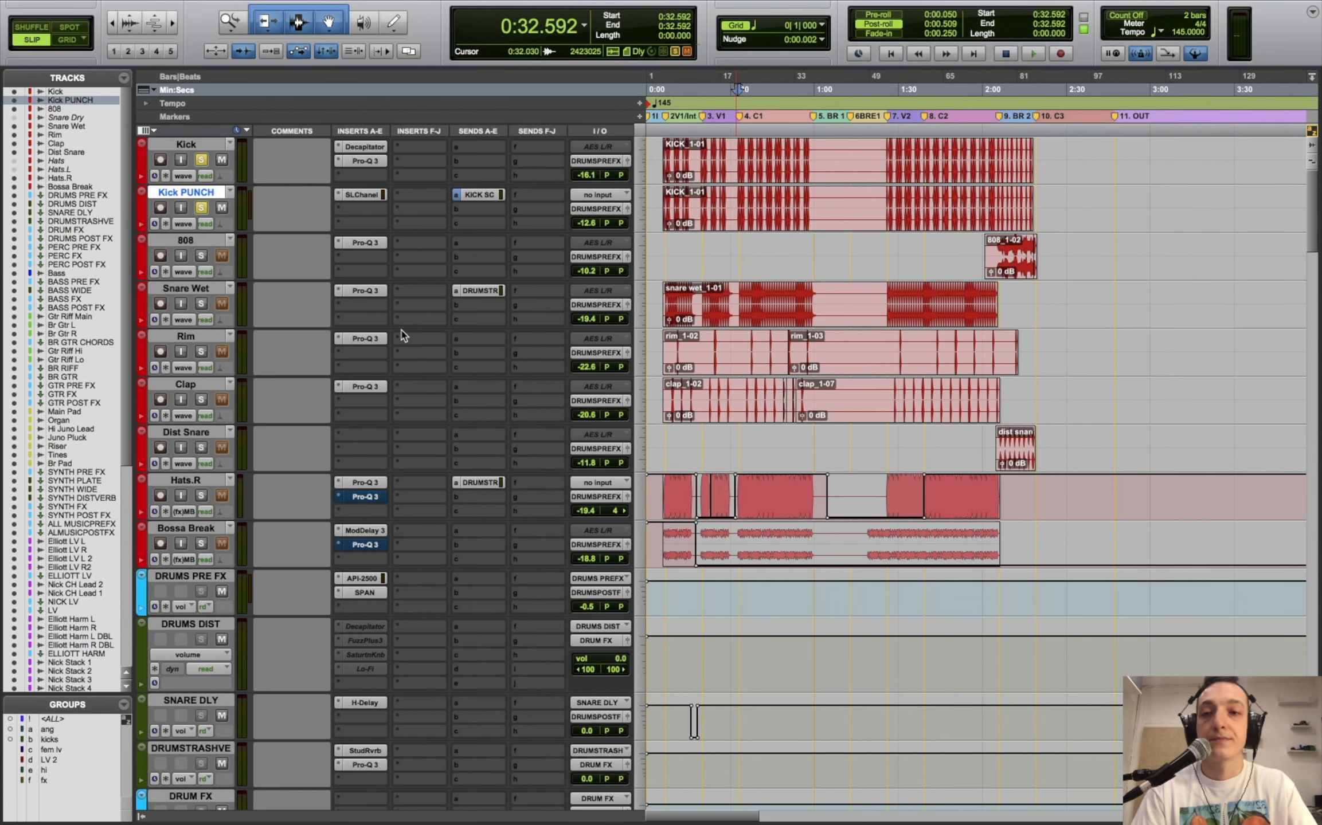
click(1000, 241)
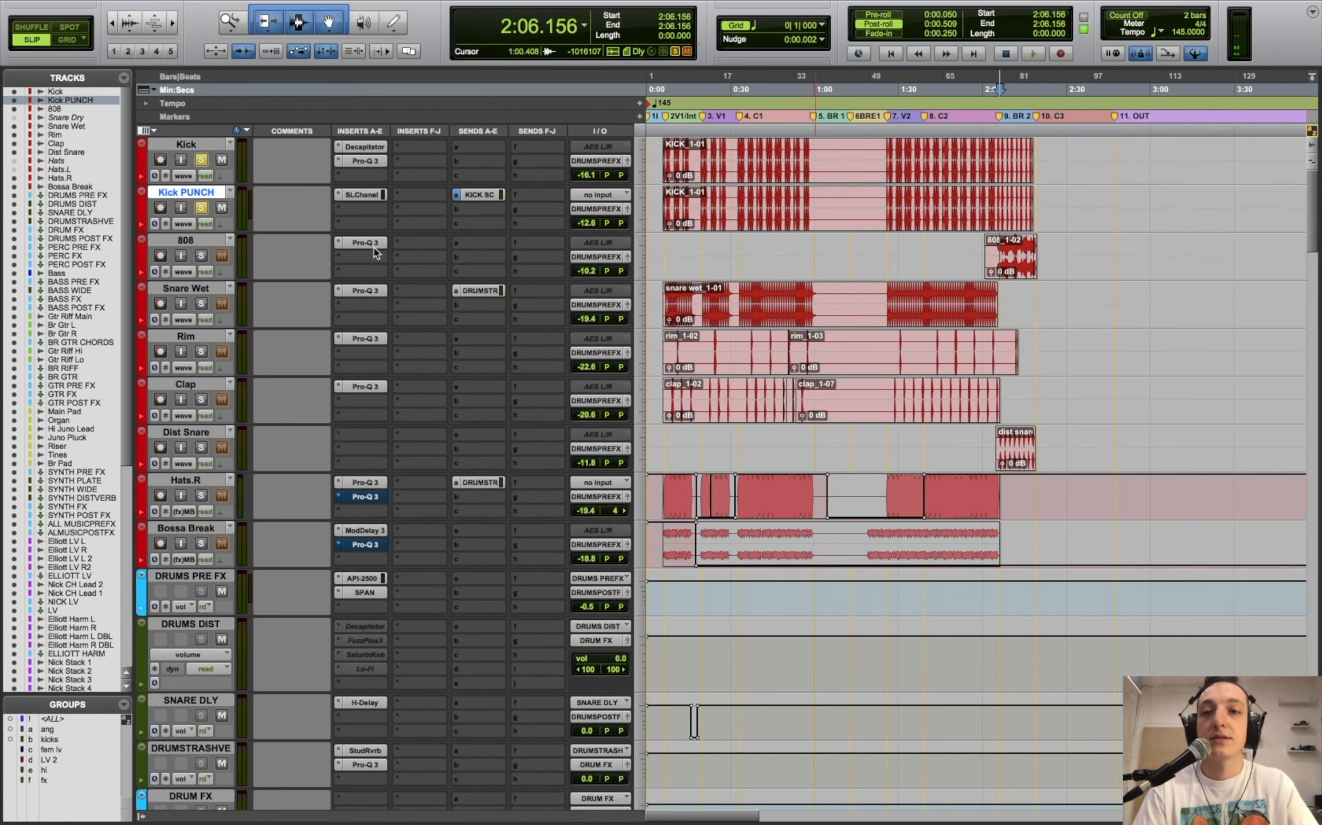
- Inspect the 808's Pro-Q 3 low cut and 200 Hz dip, then close it
click(365, 243)
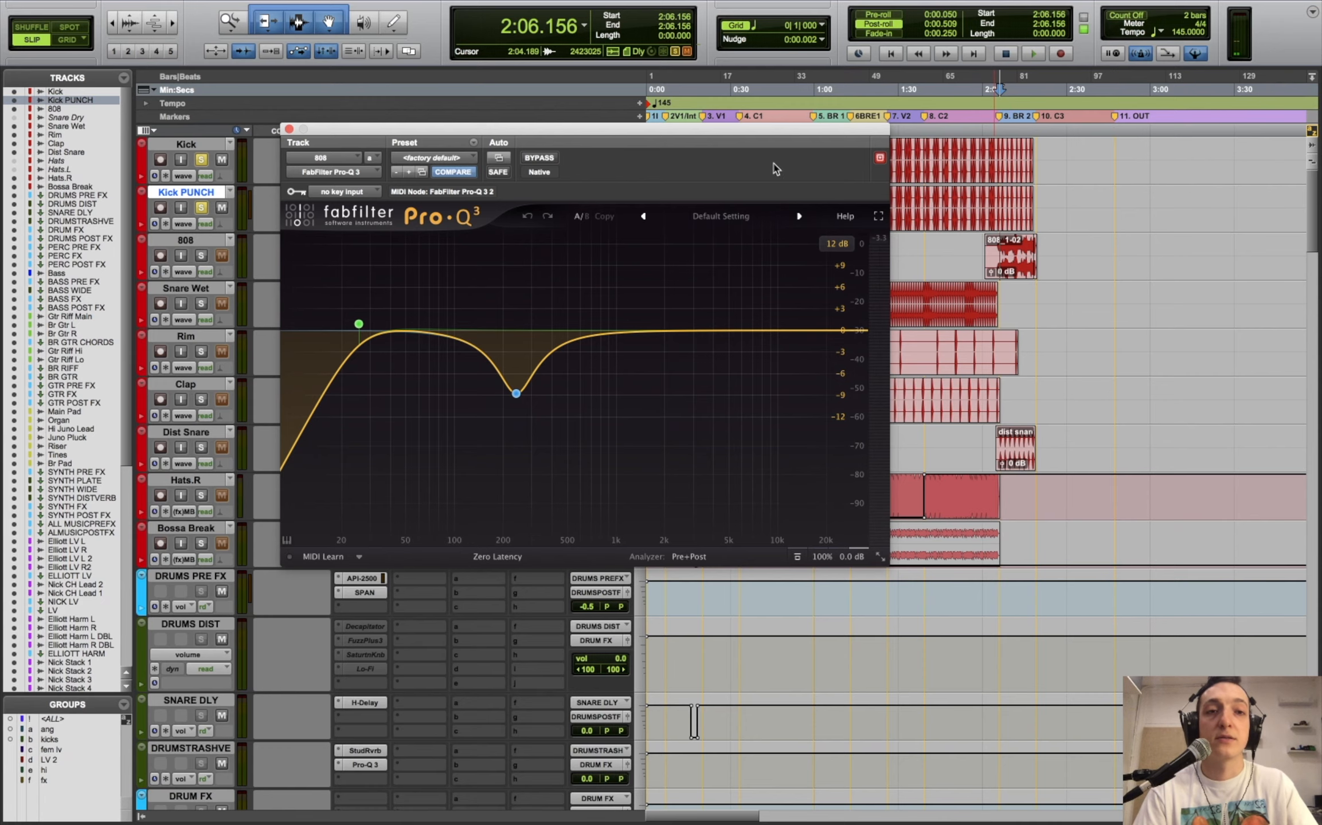
mouse_move(347, 298)
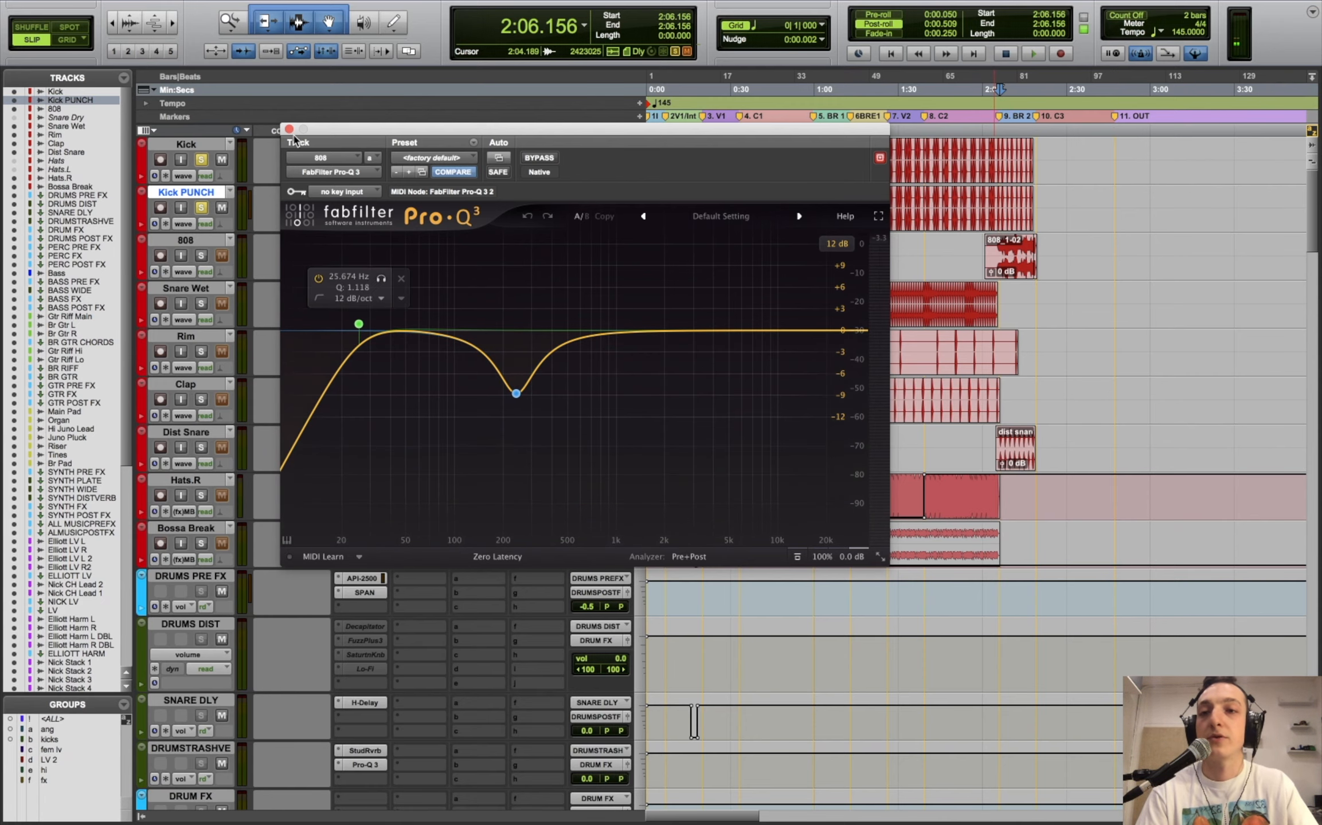
click(289, 130)
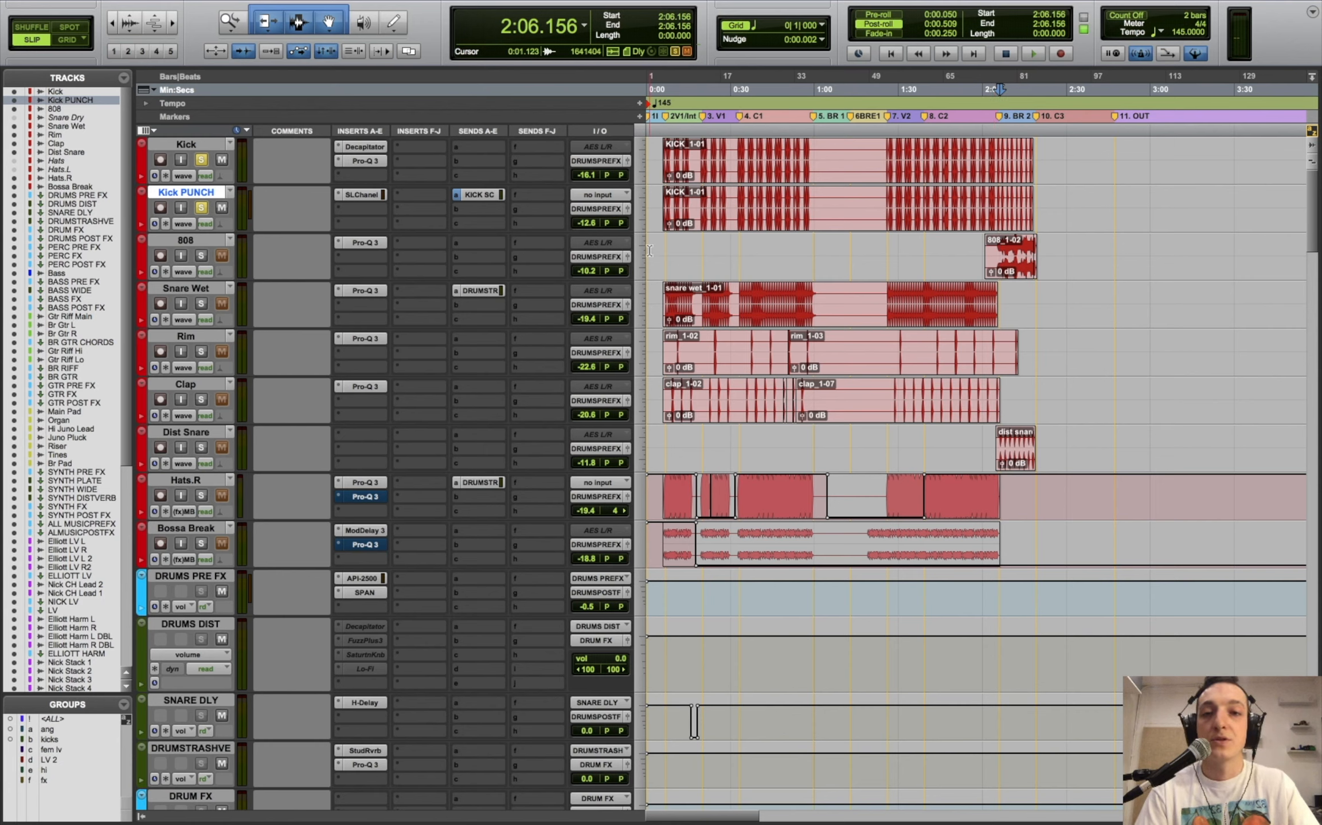
- Solo Snare Wet and audition it from 0:32.030, zooming in around that point
click(664, 251)
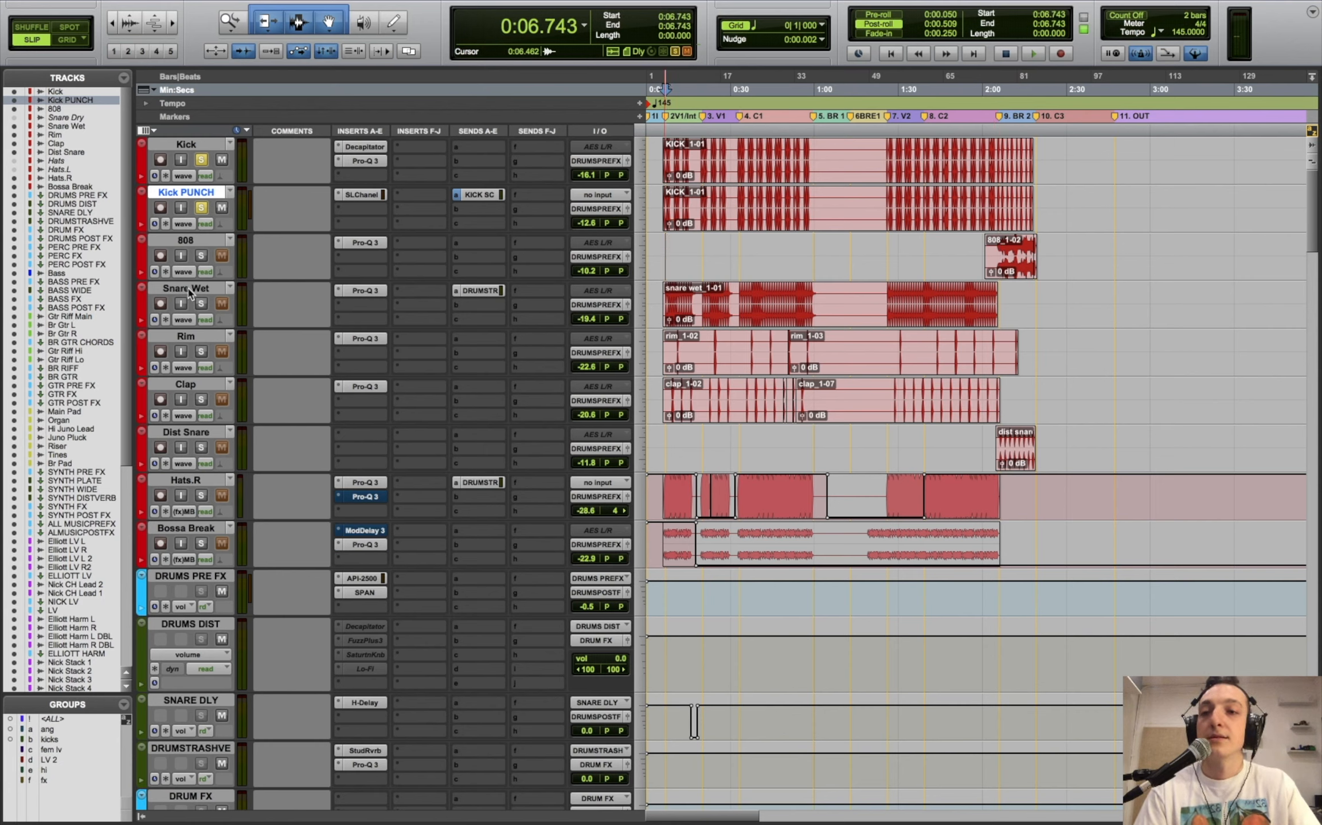
click(201, 303)
key(space)
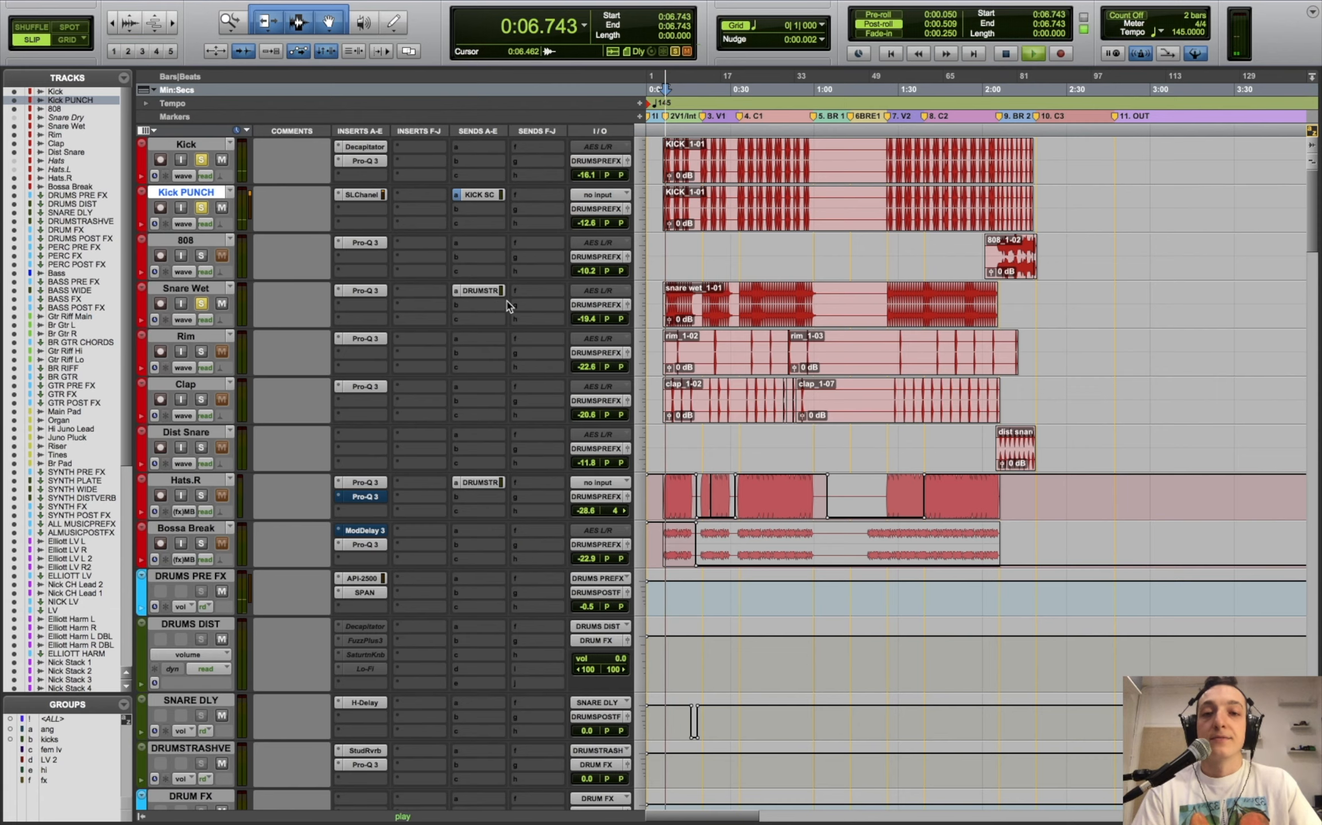
key(space)
click(737, 252)
key(space)
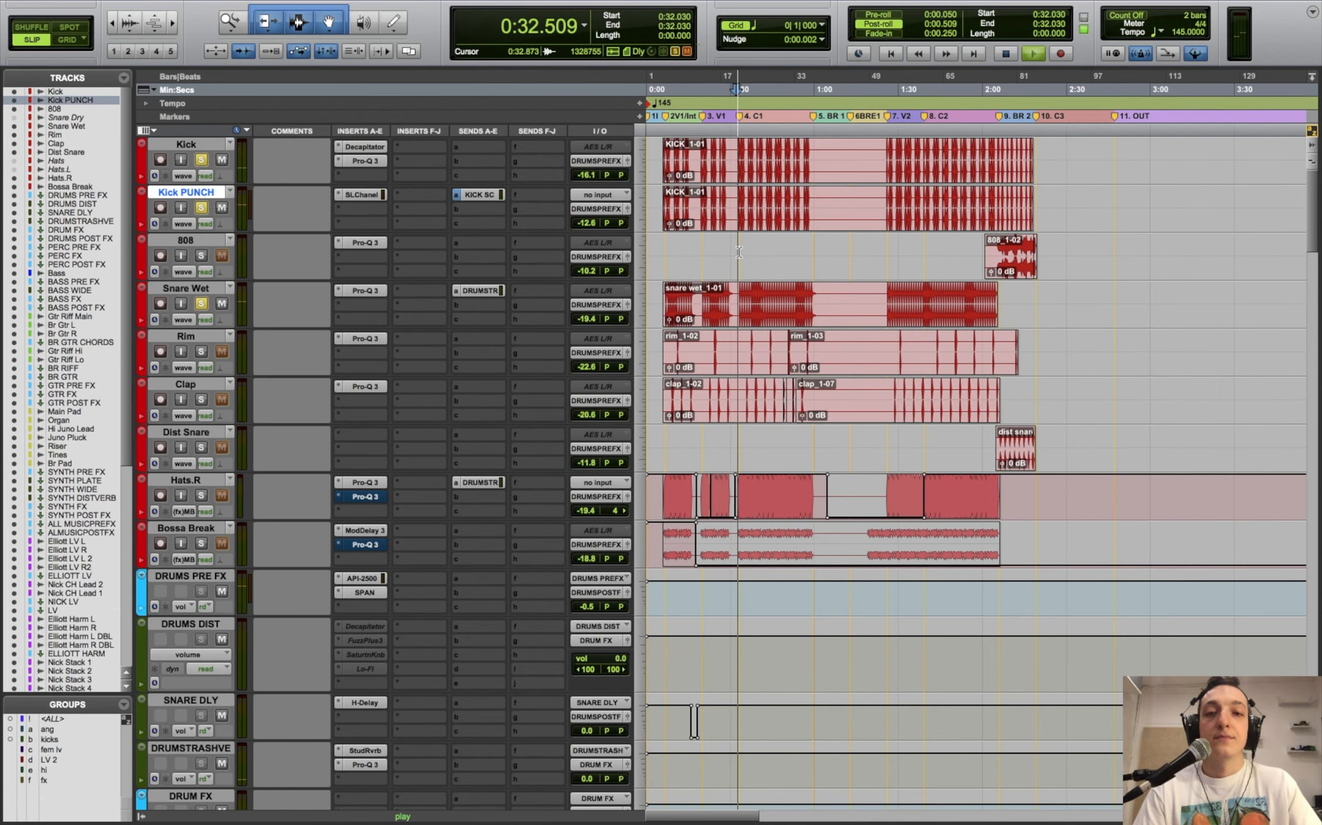
key(t)
key(t)
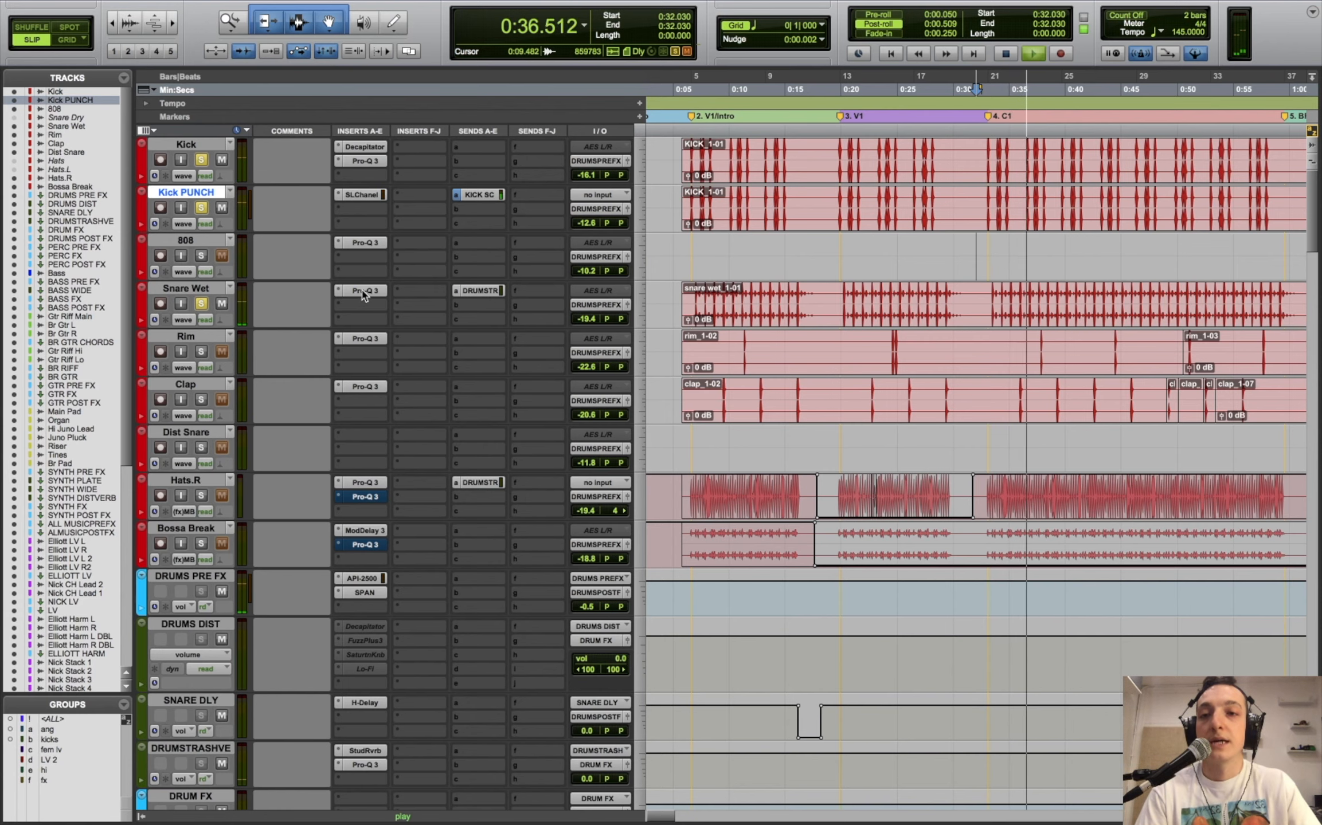
key(space)
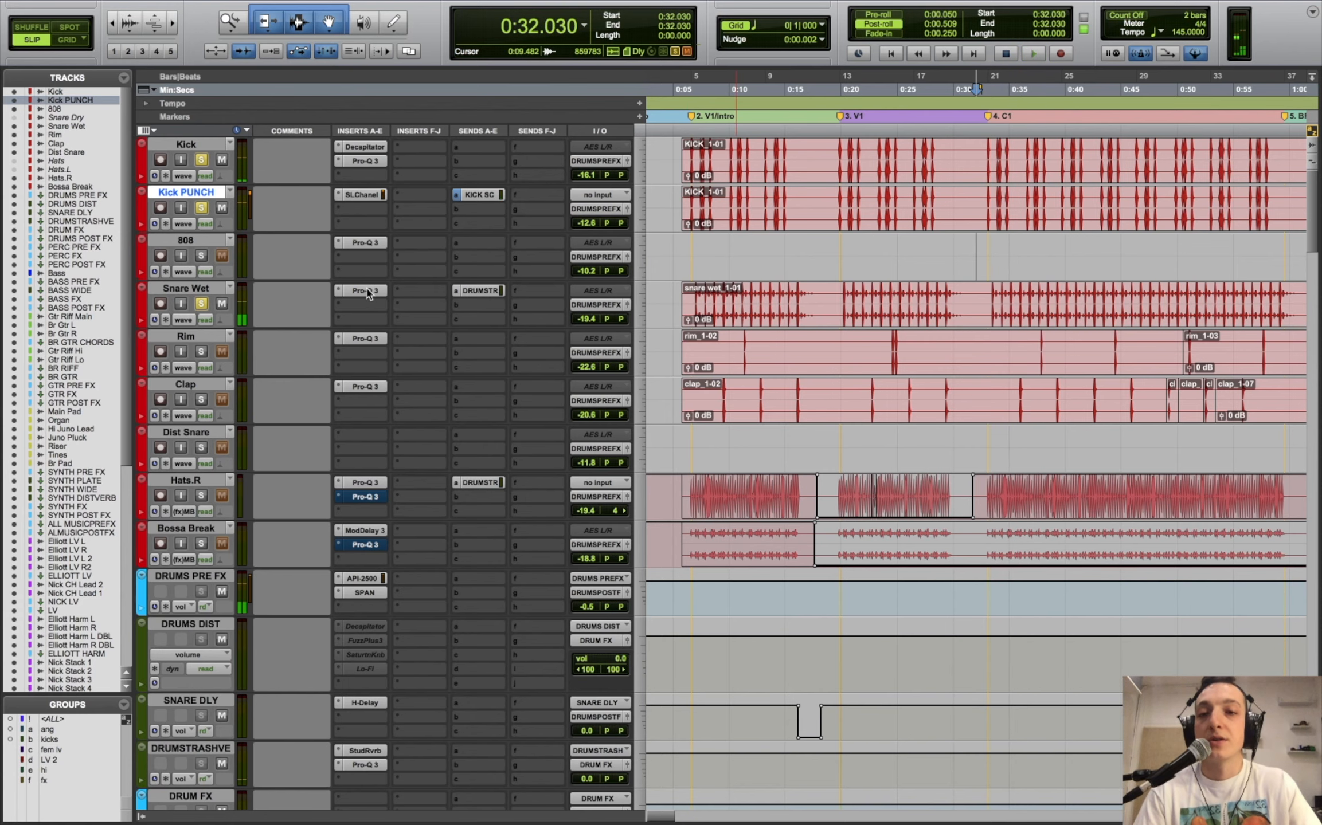
- Zoom in further, set the insertion point to 0:34.138, and open Snare Wet's Pro-Q 3
key(t)
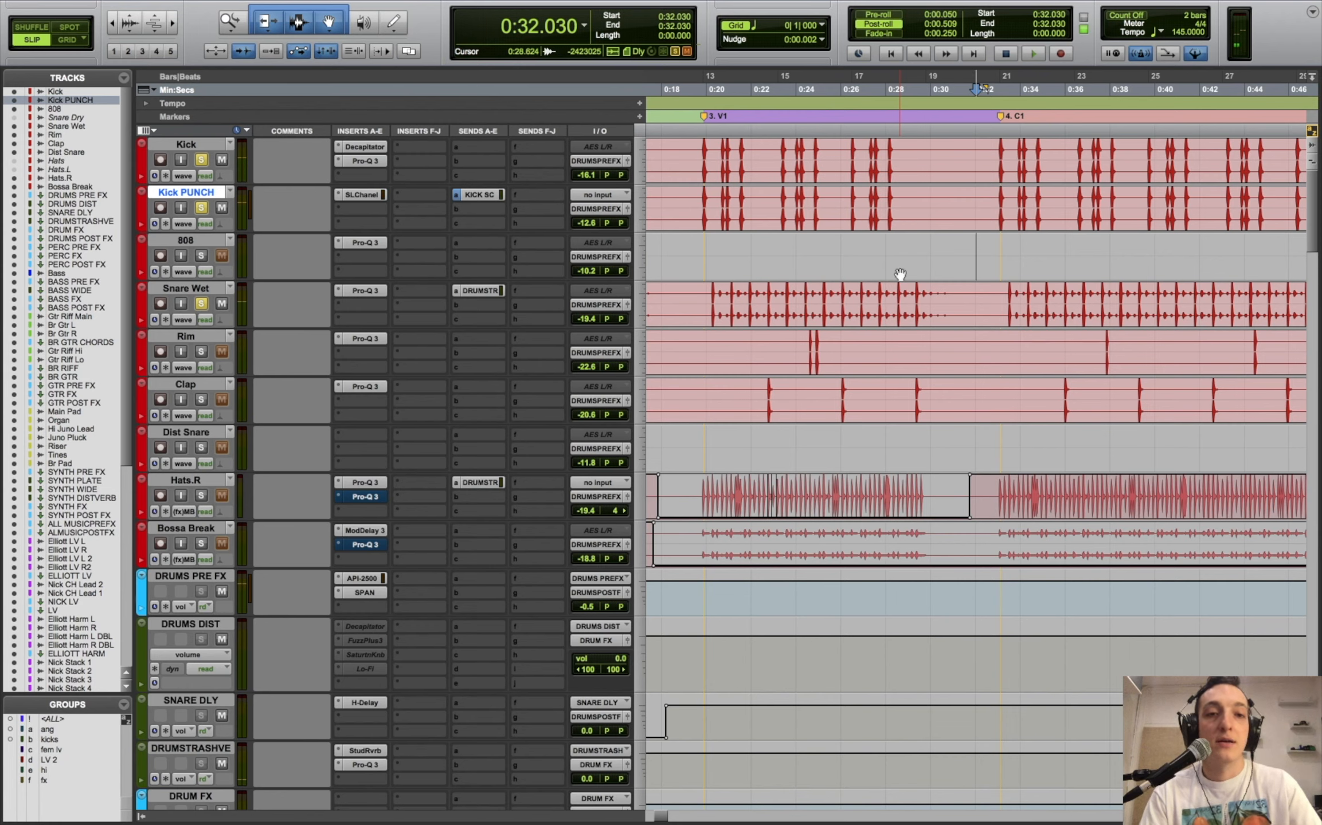
click(1012, 289)
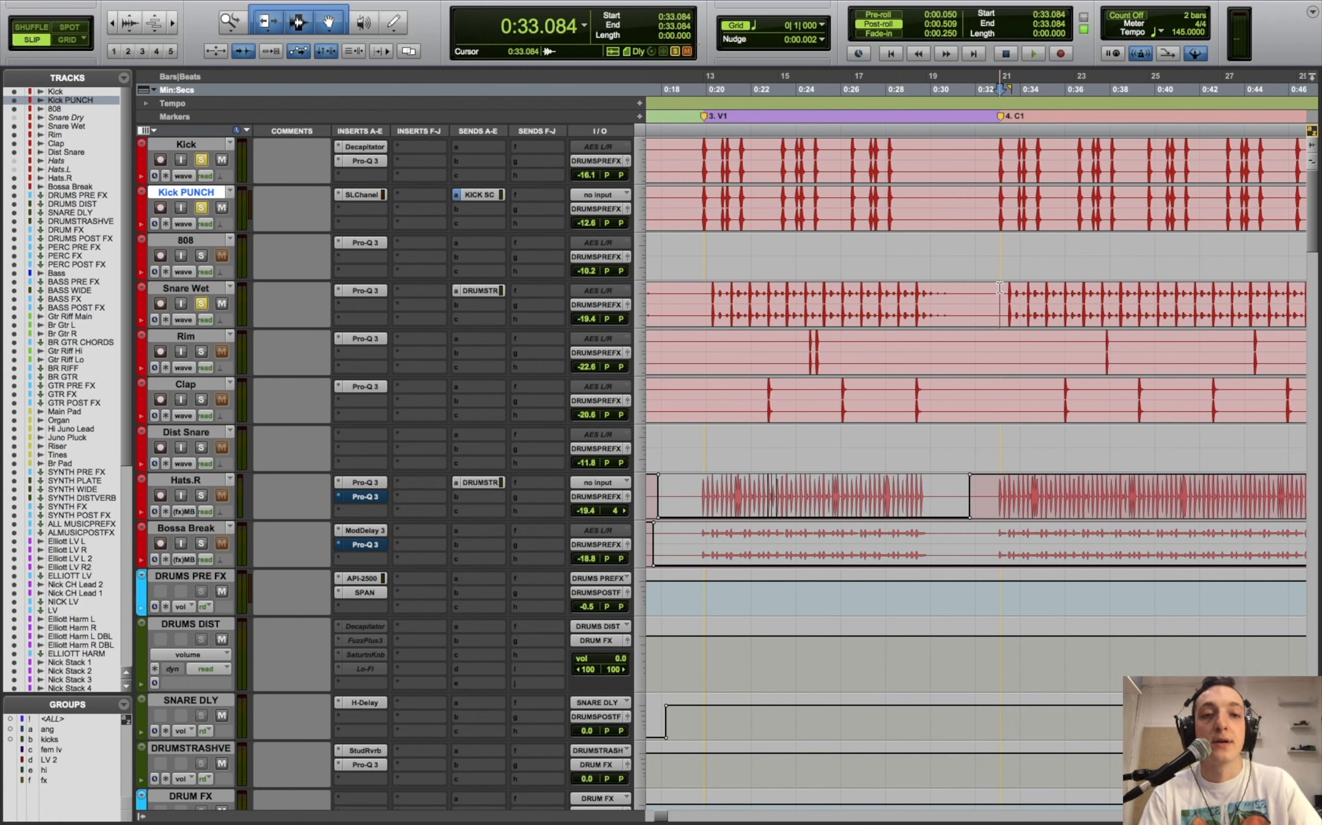
drag(1012, 290, 1044, 292)
click(1023, 292)
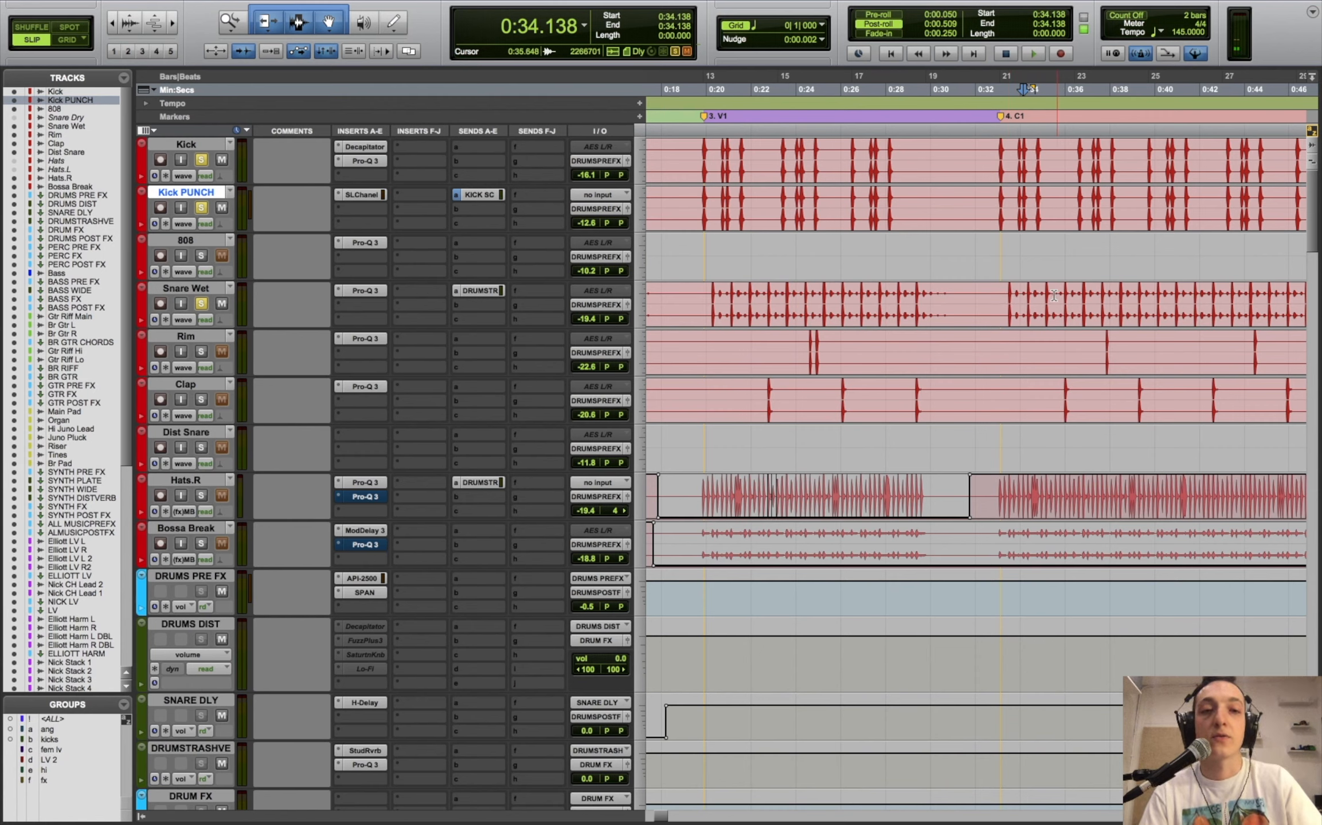
click(365, 291)
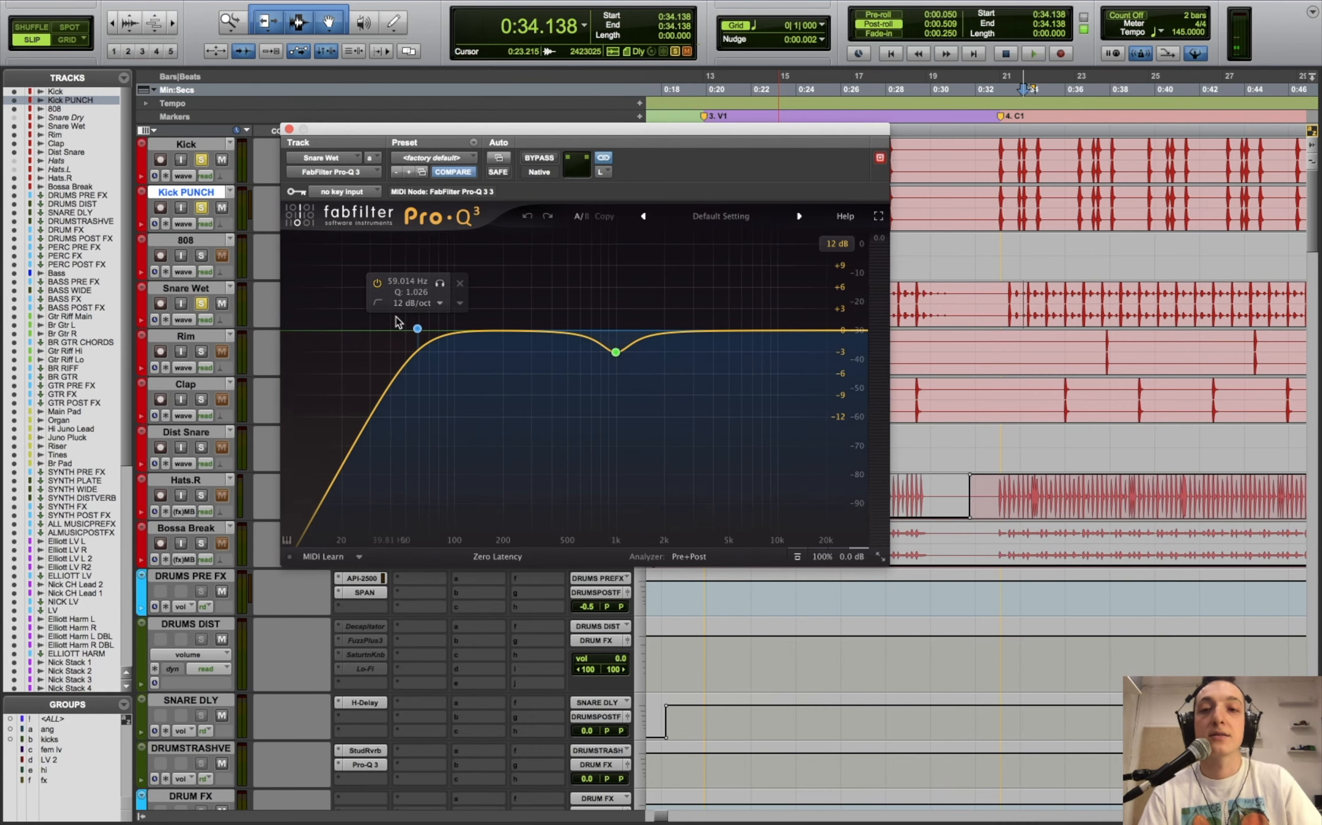
- Audition the soloed 1 kHz band, close the Pro-Q 3, and show the DRUMSTRASHV send at -24.3
click(639, 380)
key(space)
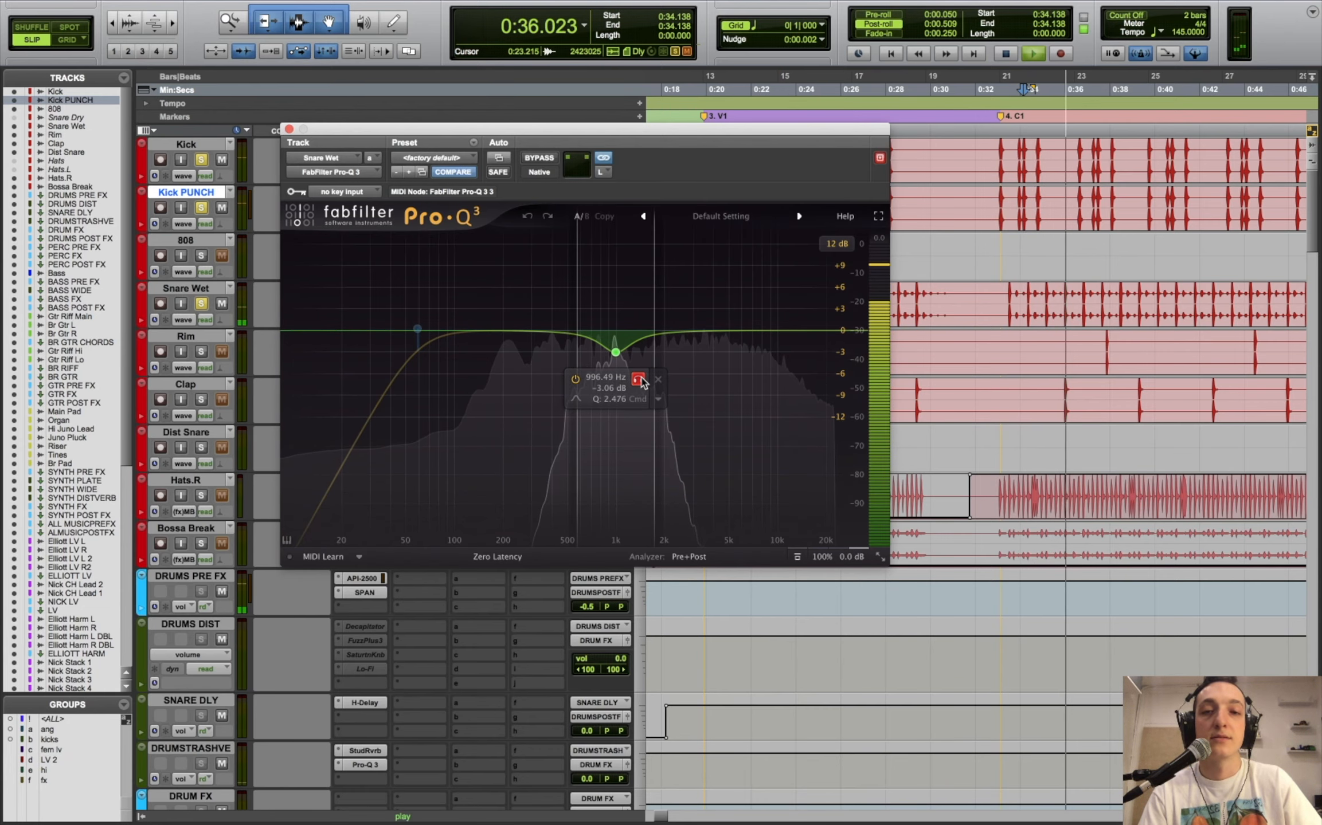
click(640, 381)
key(space)
click(289, 130)
click(478, 290)
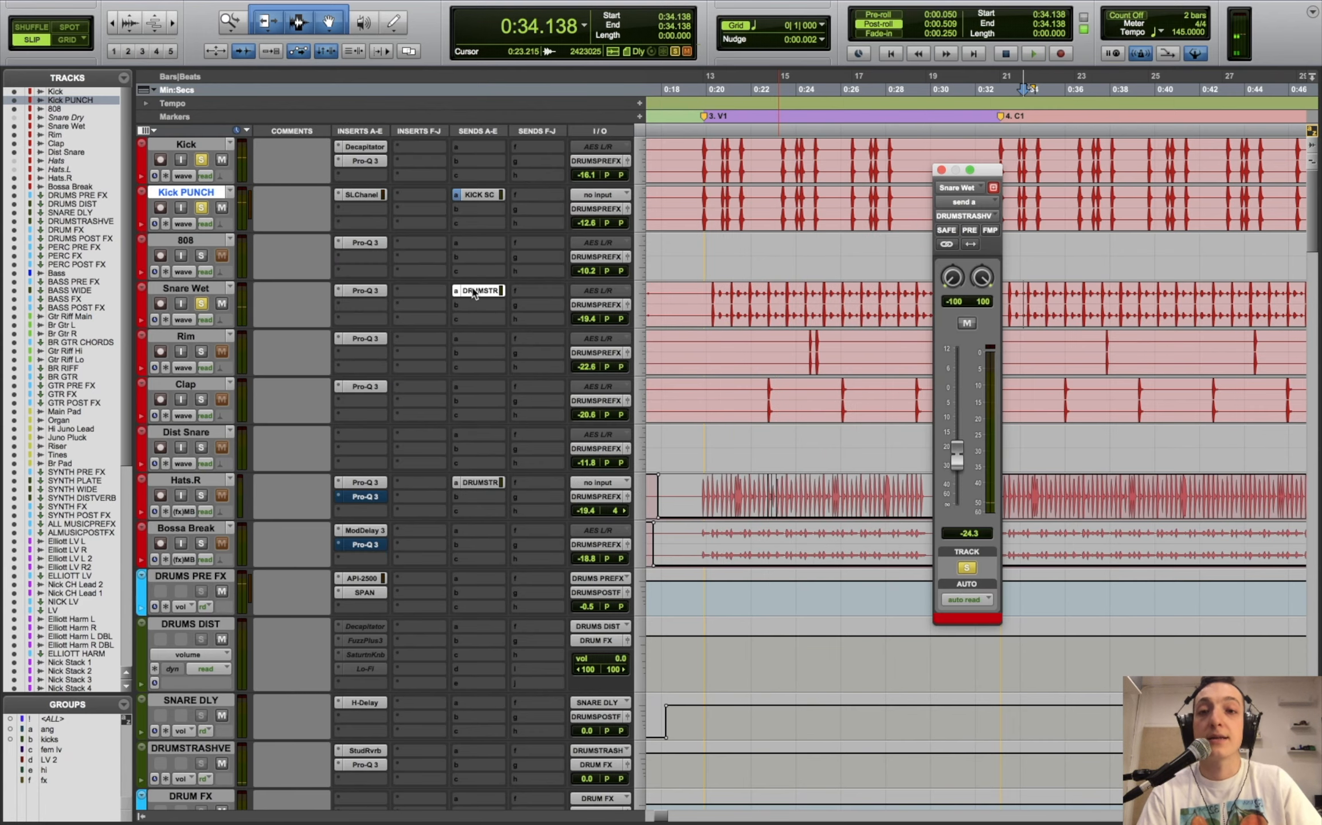
scroll(476, 294, down, 4)
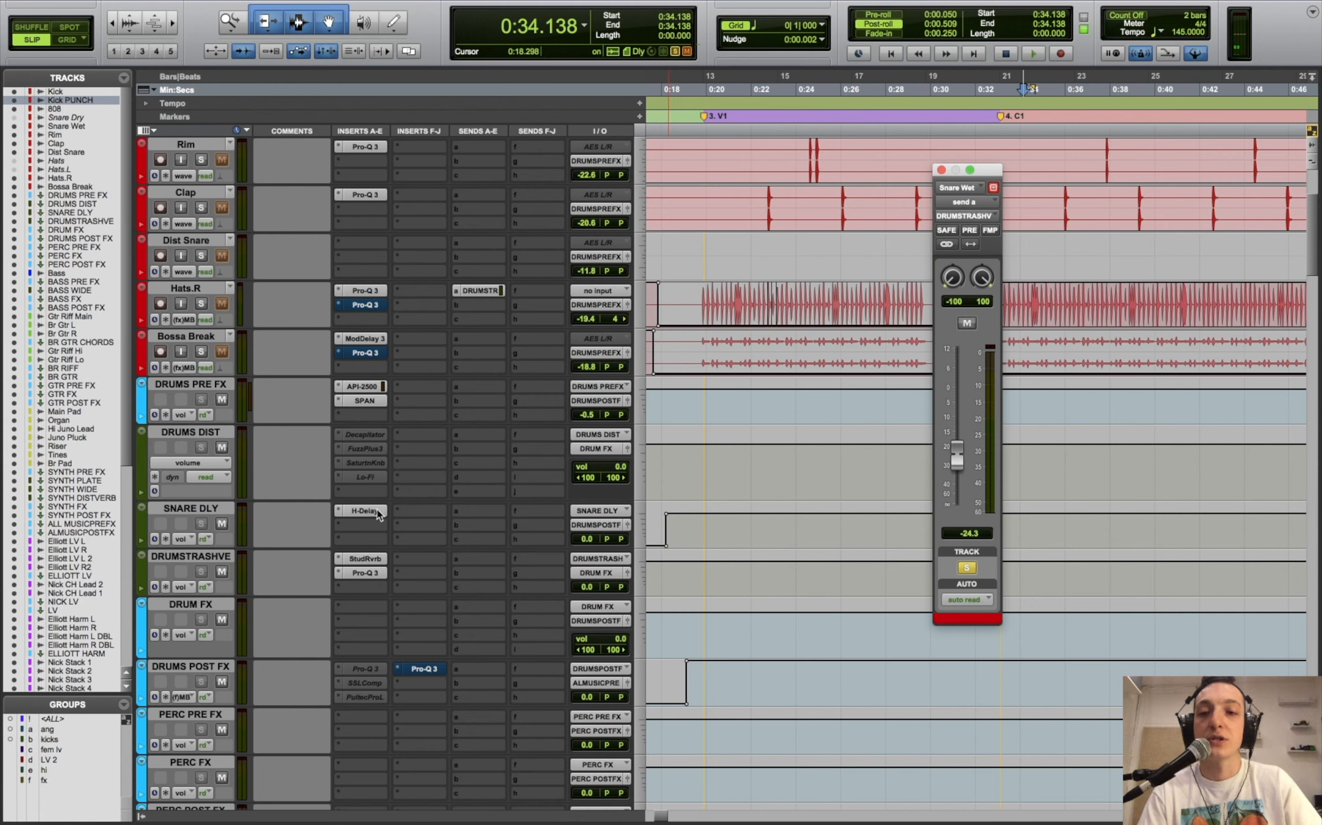
- Open DRUMSTRASHVER's Studio Reverb (Band In The Garage, 3.0 decay, 20 ms pre-delay) and show the Hats.R send
click(363, 559)
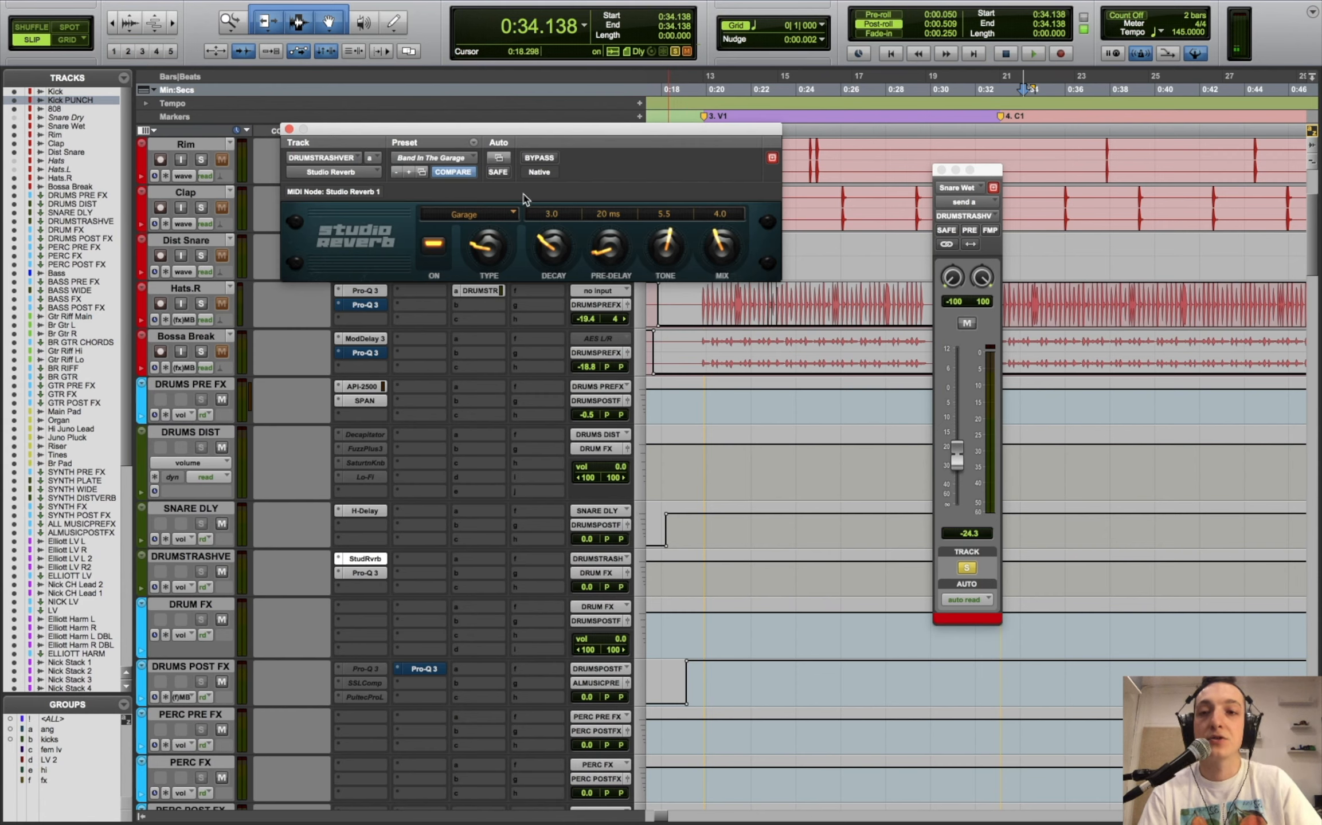
drag(472, 130, 466, 60)
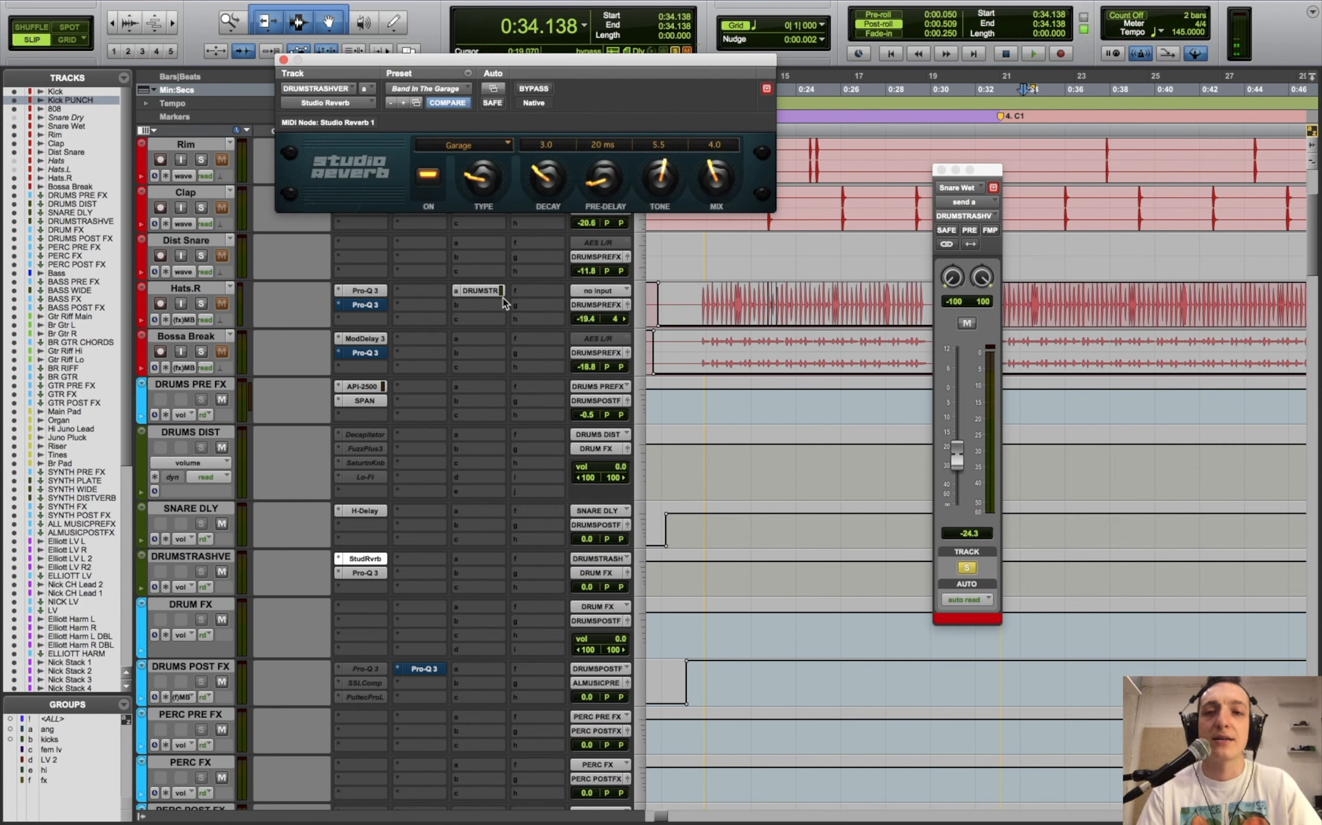
click(497, 292)
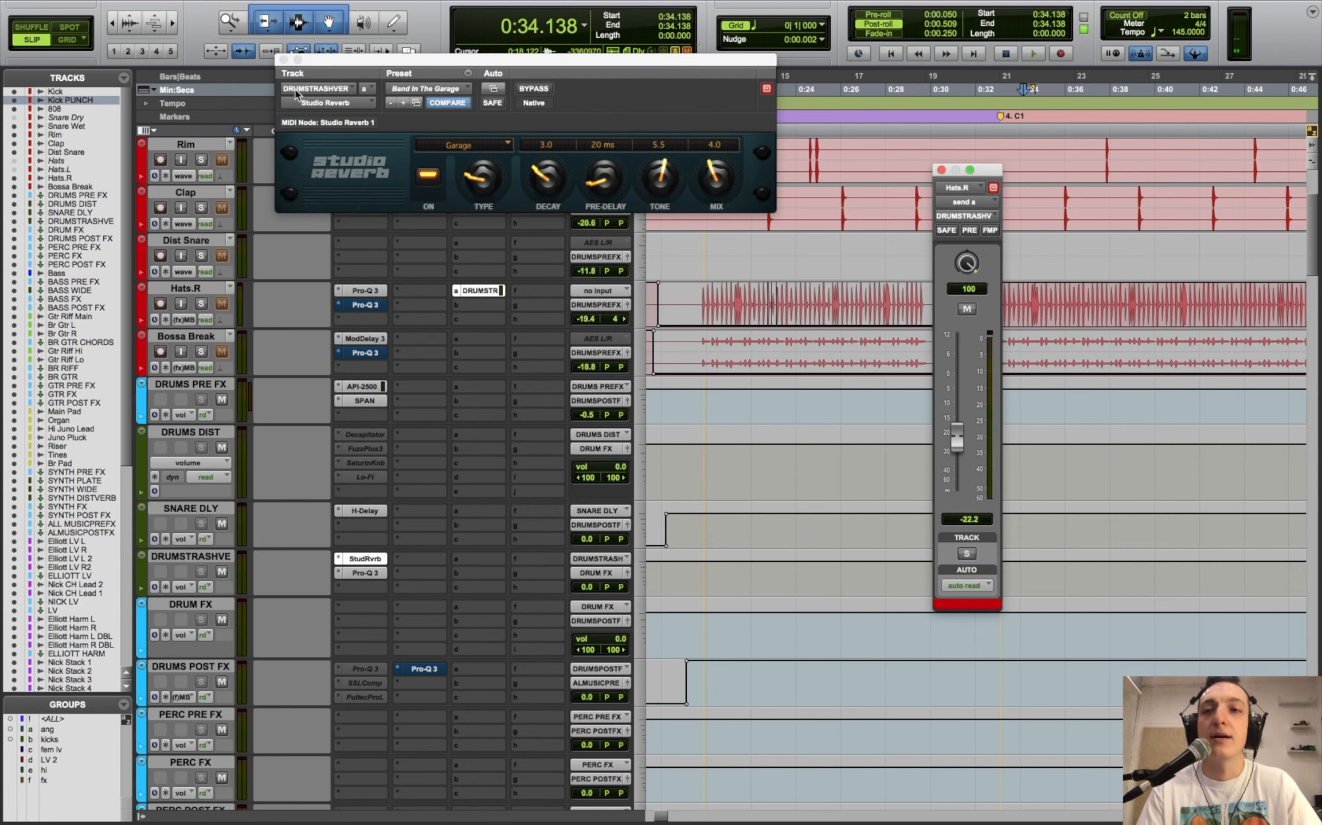
- Close the reverb and Hats.R send windows, zoom out, and set playback start to 0:24.163
click(285, 59)
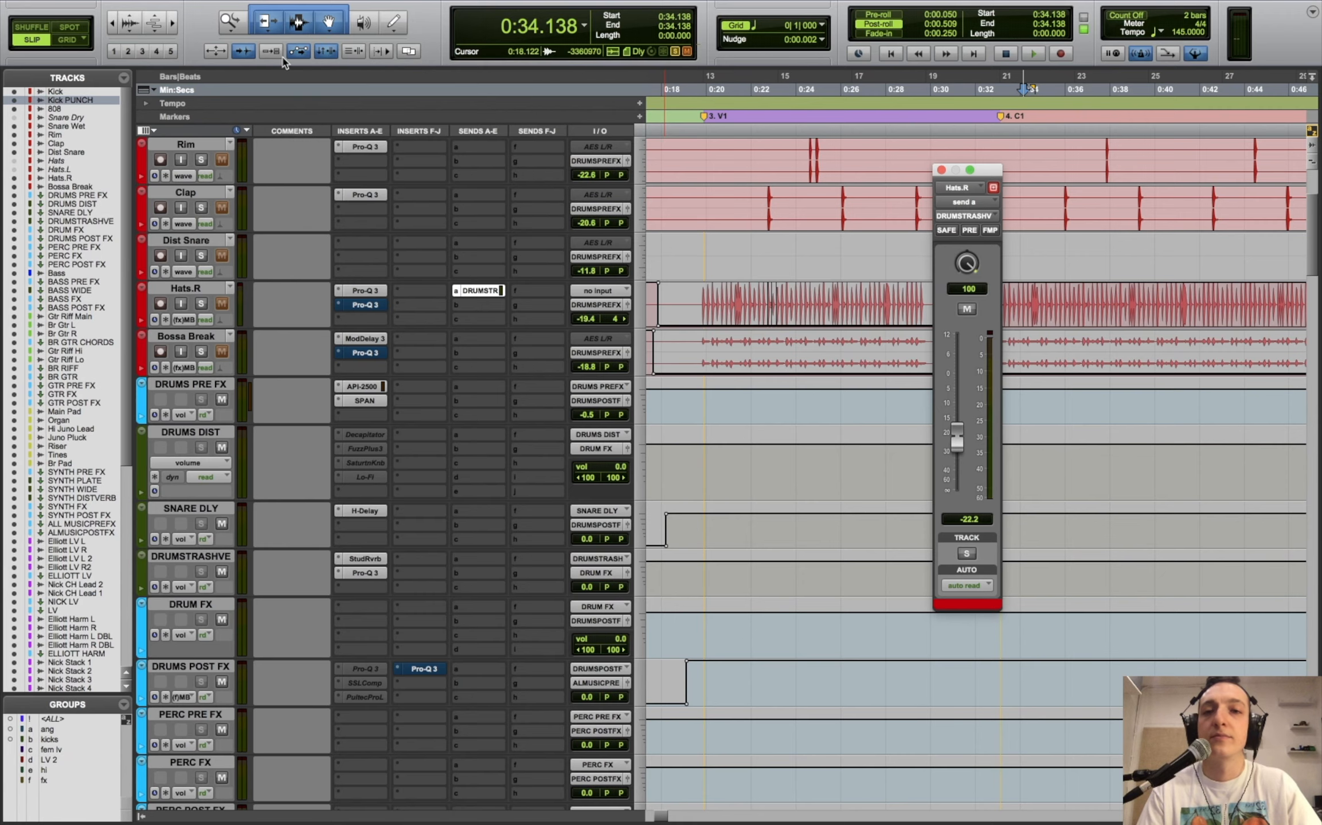
click(942, 171)
key(r)
scroll(925, 266, up, 4)
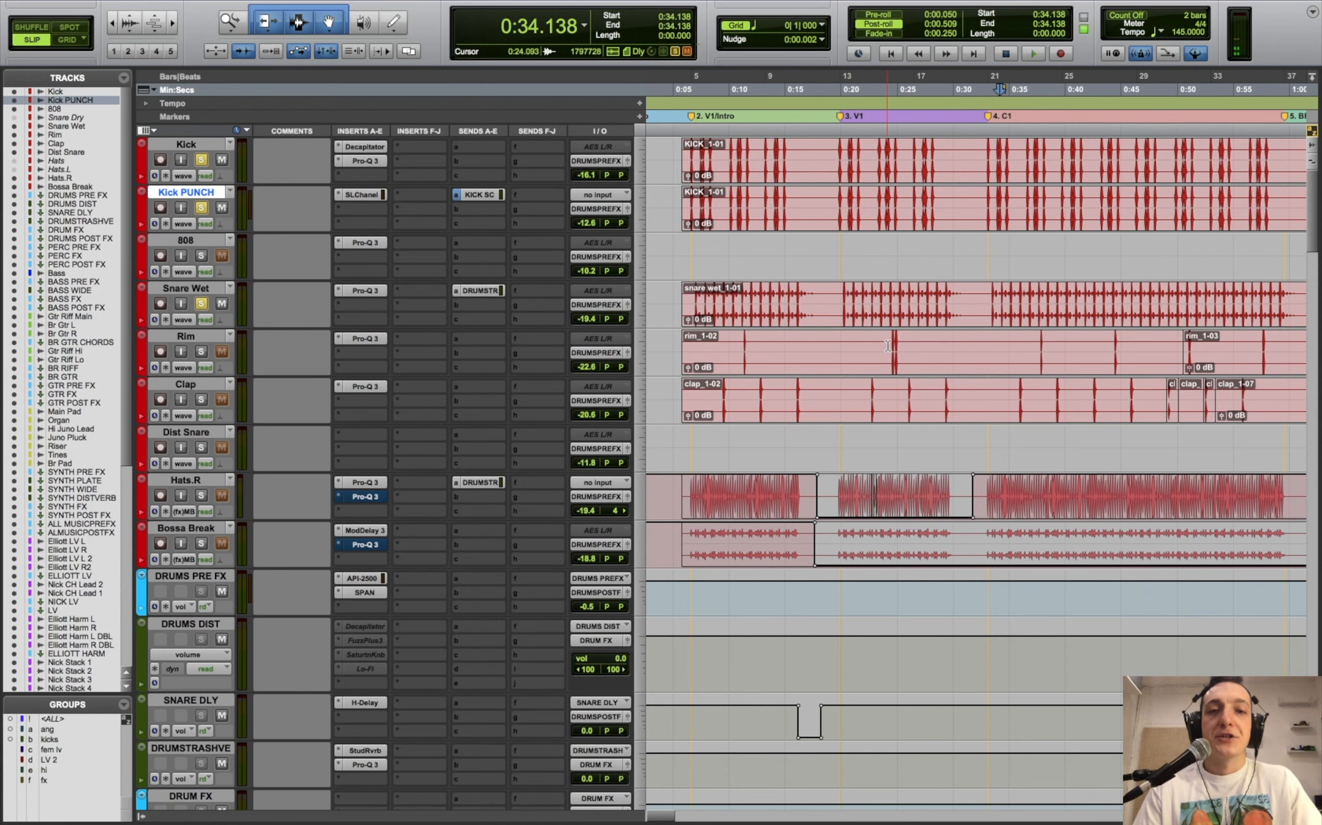
click(887, 345)
- Solo only Rim and Clap, audition from 0:24.163, and open Rim's Pro-Q 3
click(200, 351)
click(200, 400)
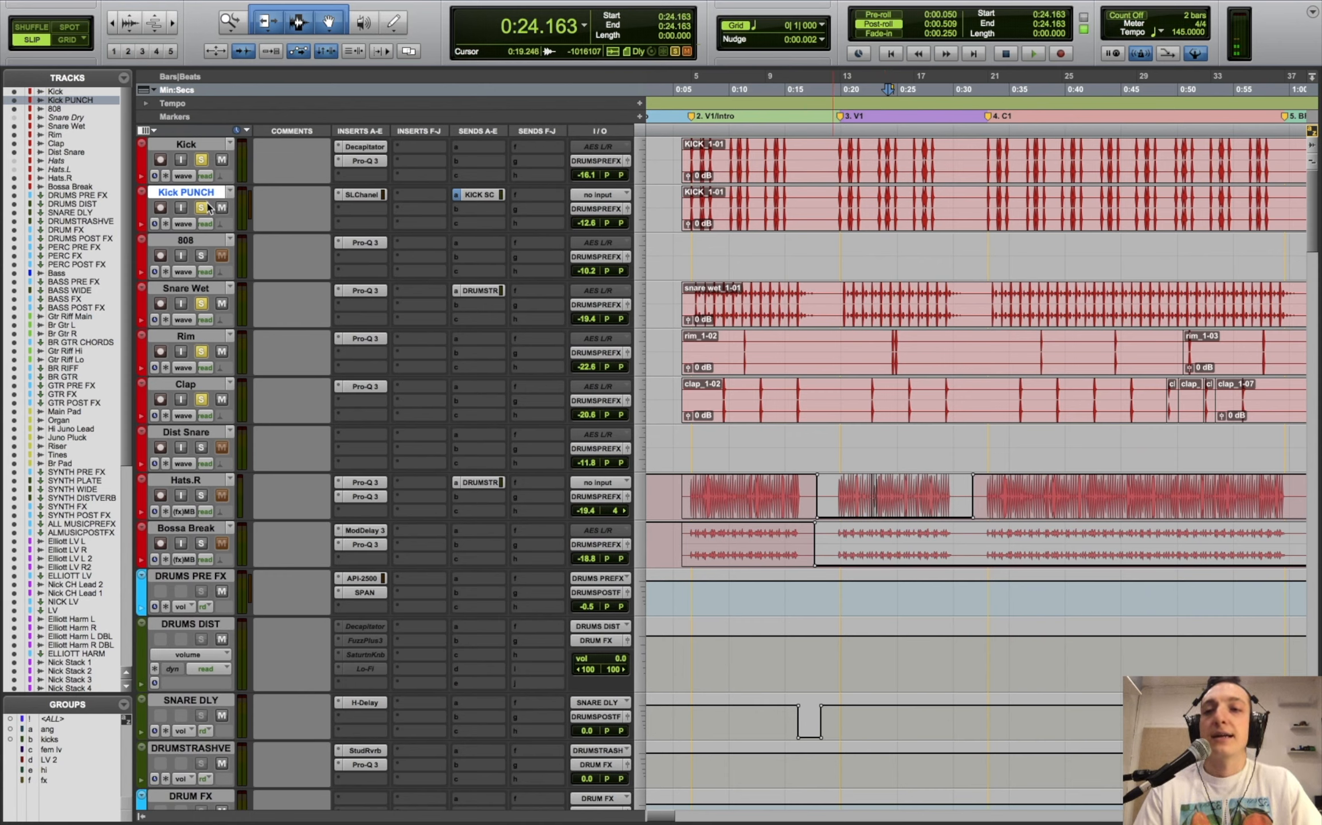
click(201, 208)
click(200, 160)
click(201, 303)
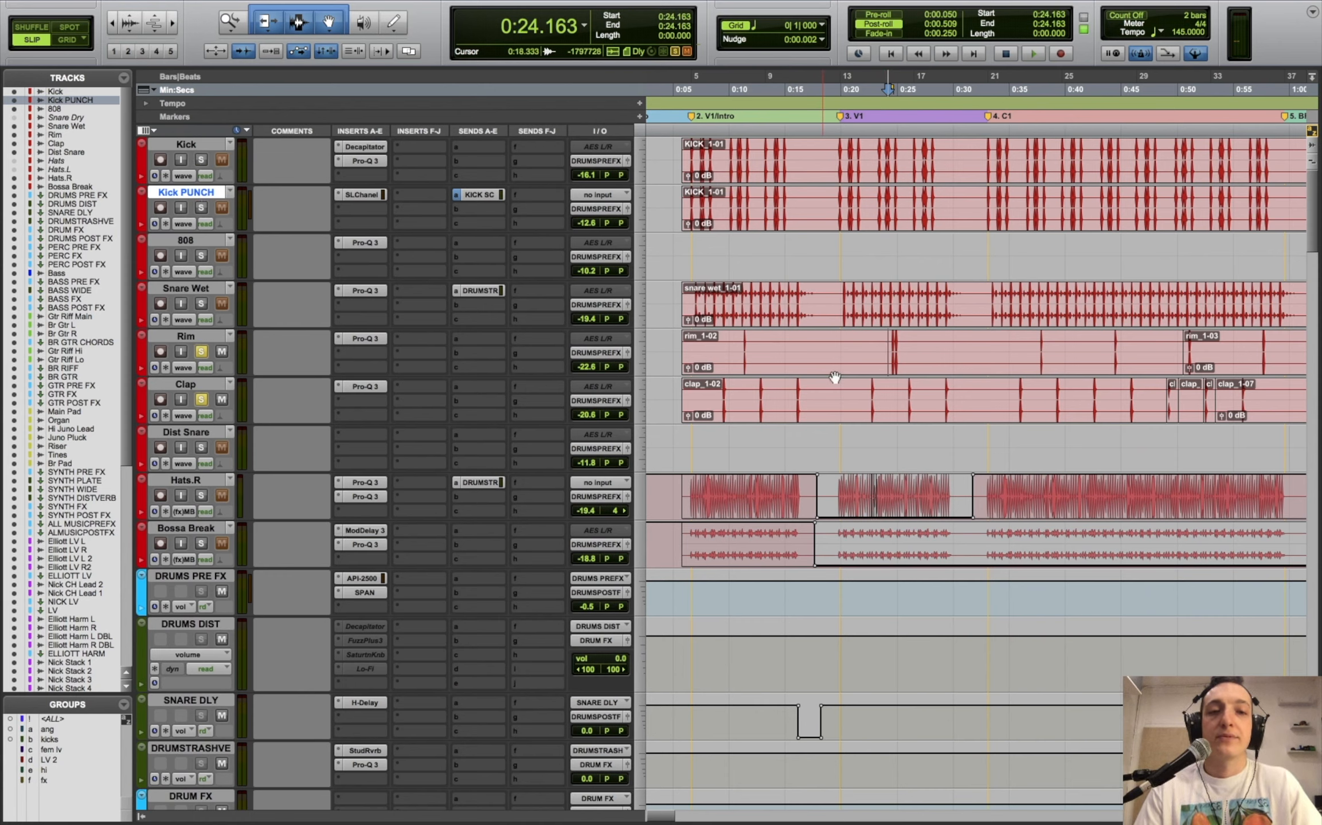
key(space)
key(t)
key(t)
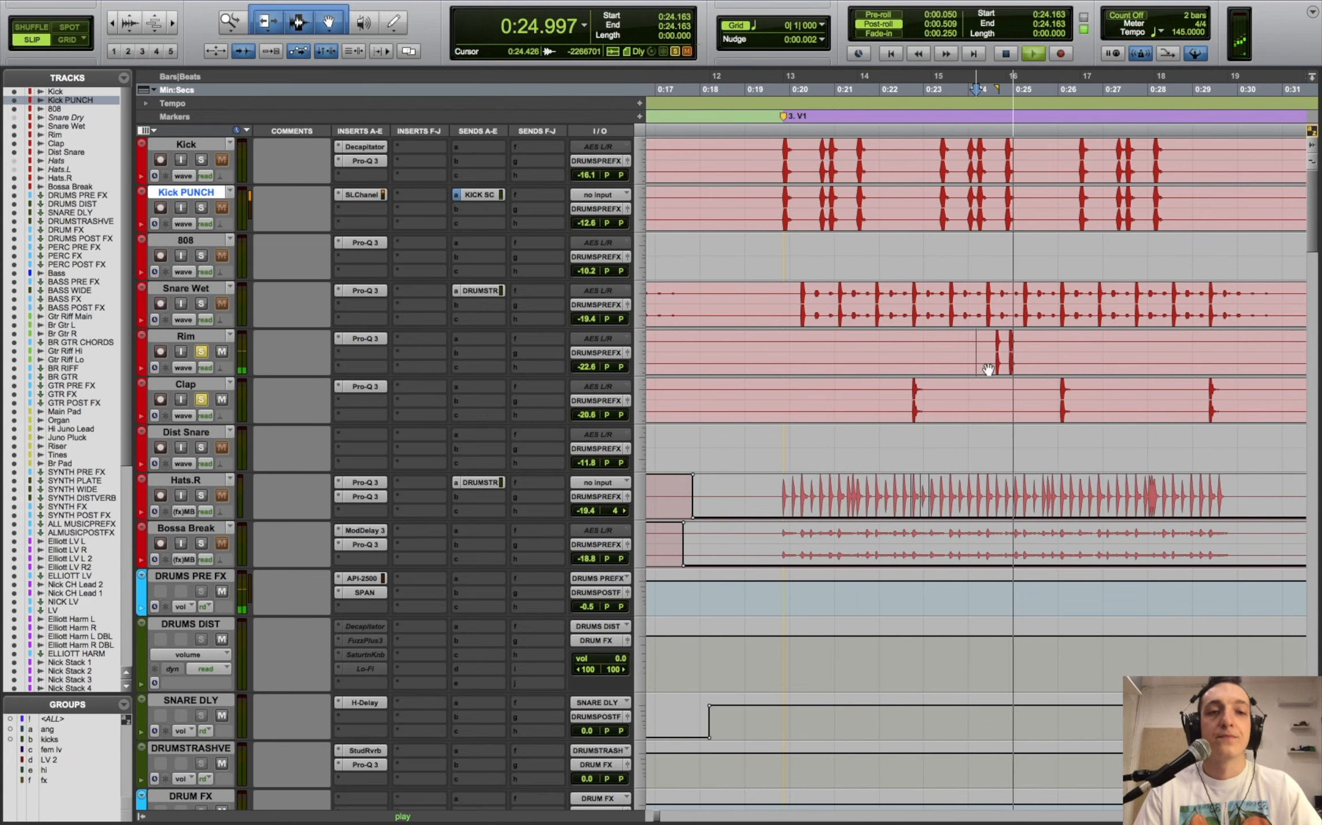
key(space)
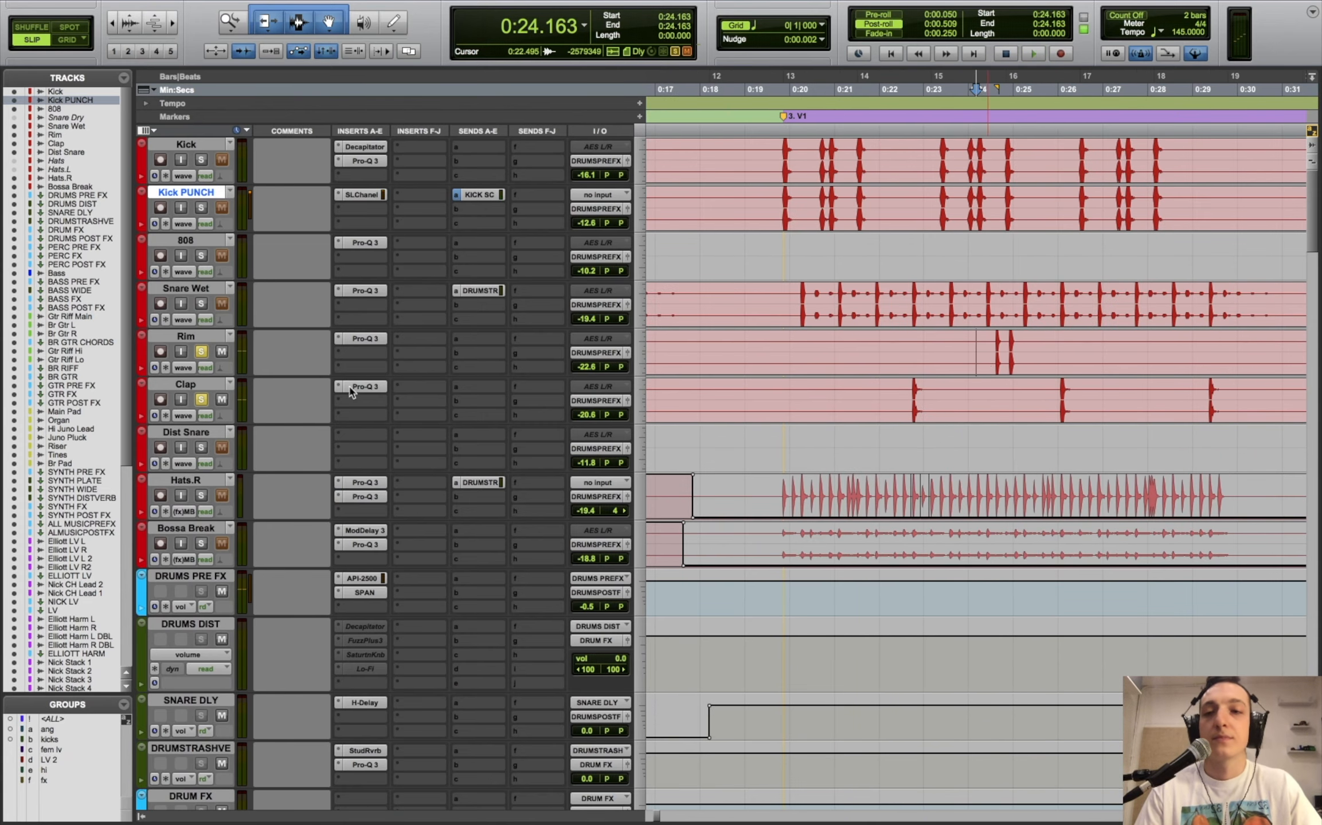
click(374, 342)
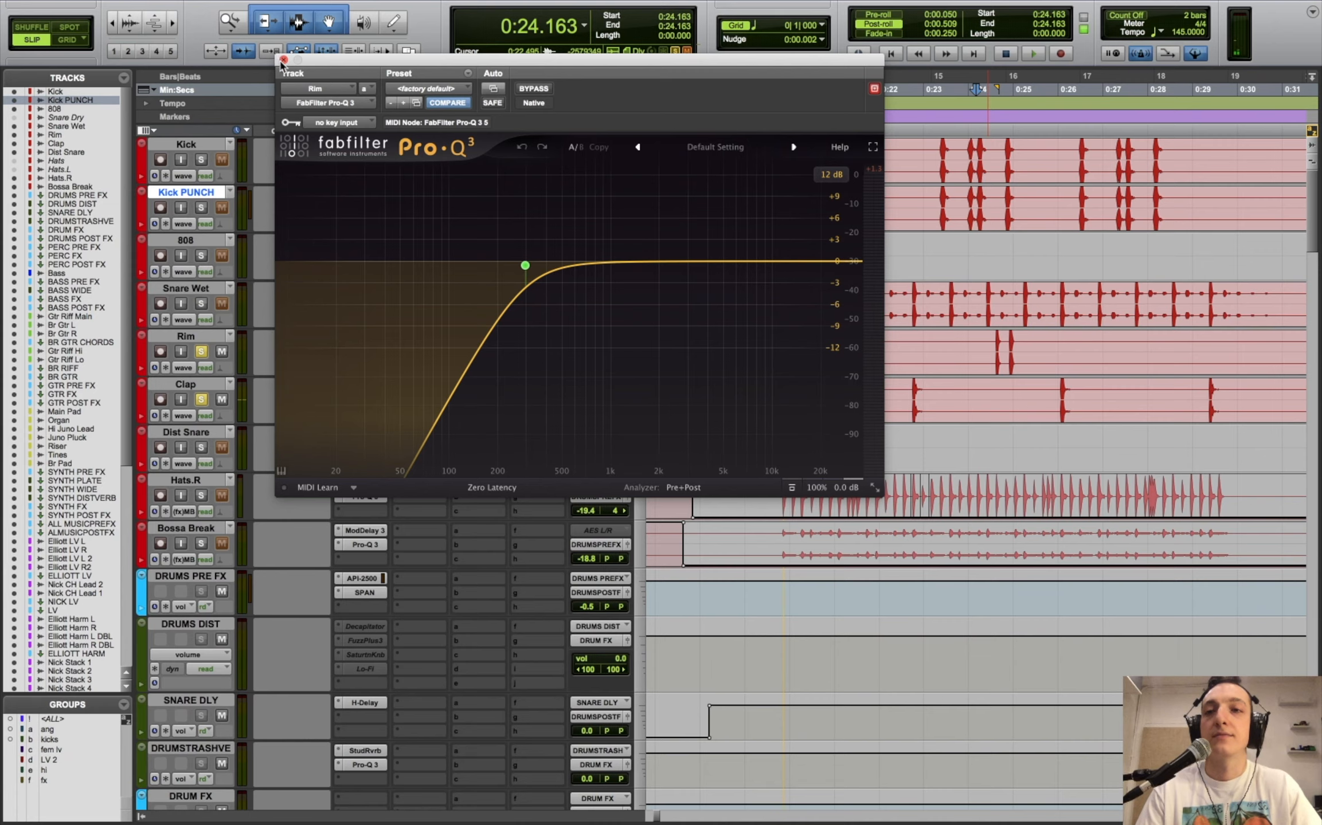
- Close Rim's EQ and open Clap's Pro-Q 3, moving its window off the tracks
click(277, 58)
click(367, 388)
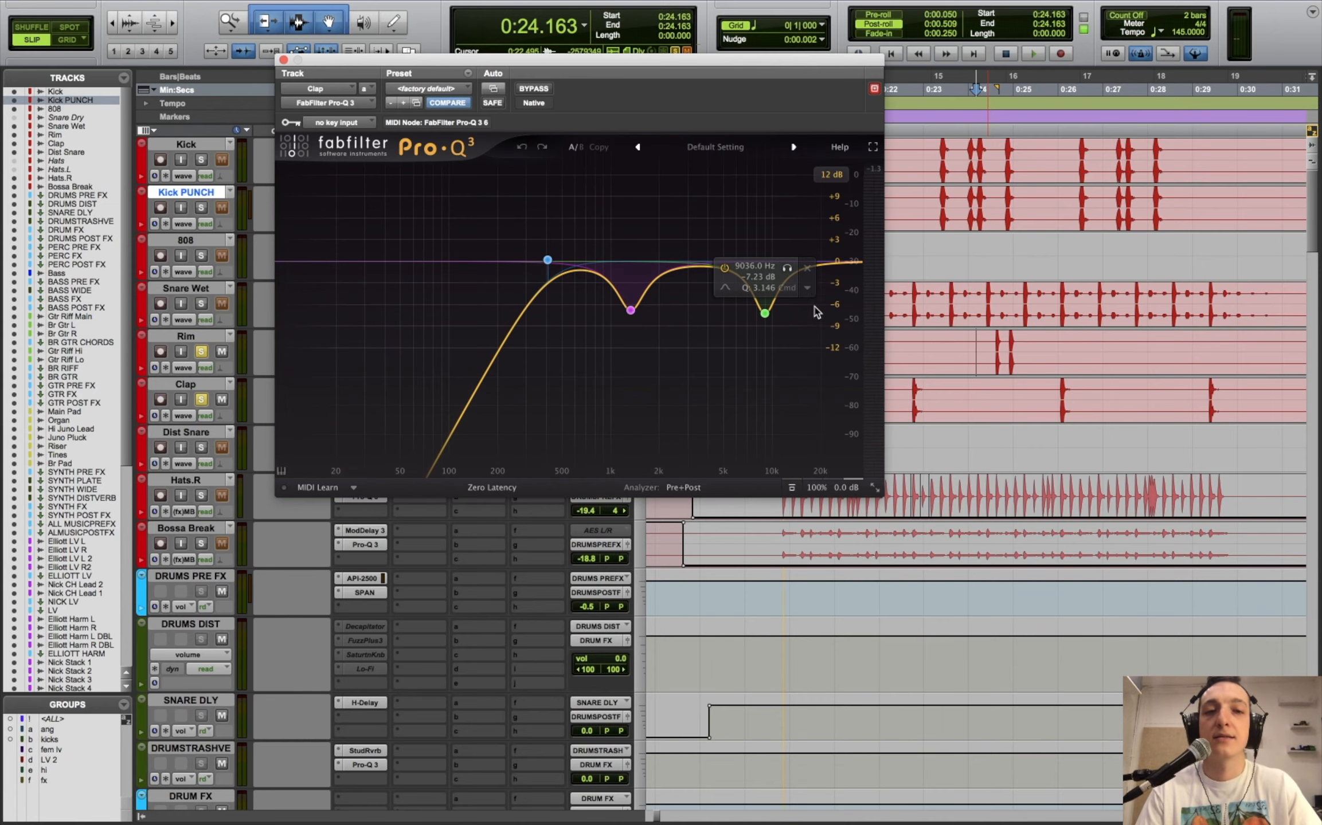
drag(760, 60, 382, 300)
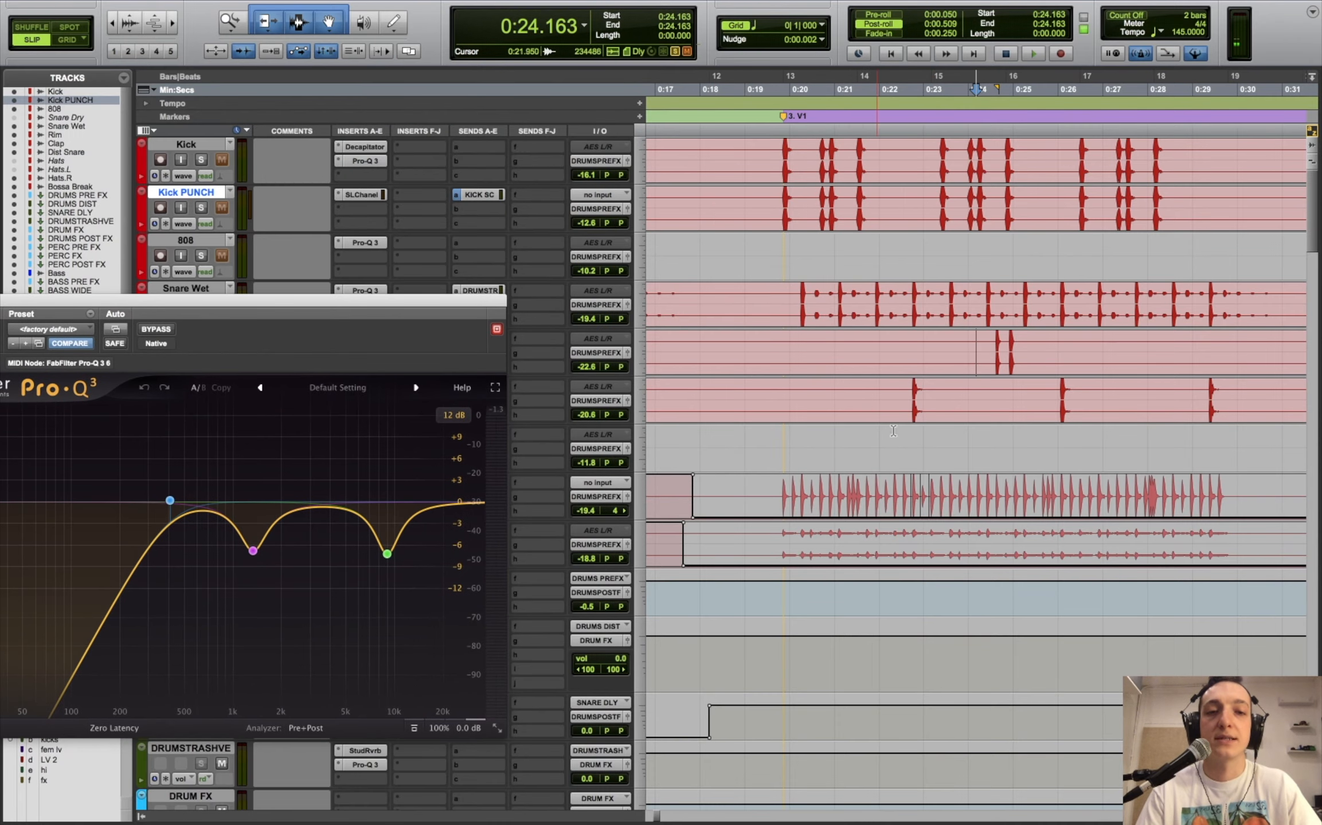
click(900, 414)
drag(257, 304, 429, 531)
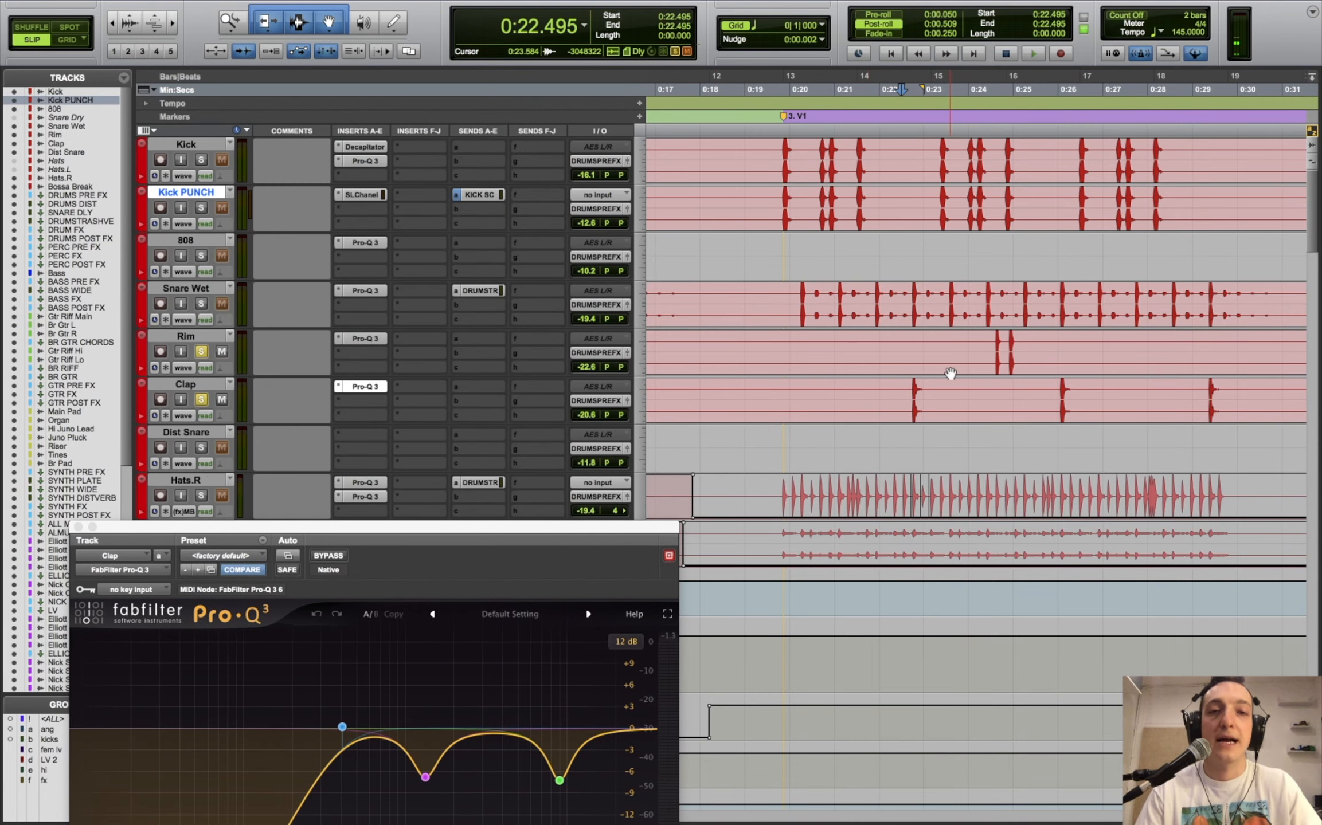
- Select ranges near 0:22.8 and 0:29.4 and the clap_1-02 clip to inspect the clap region
click(918, 295)
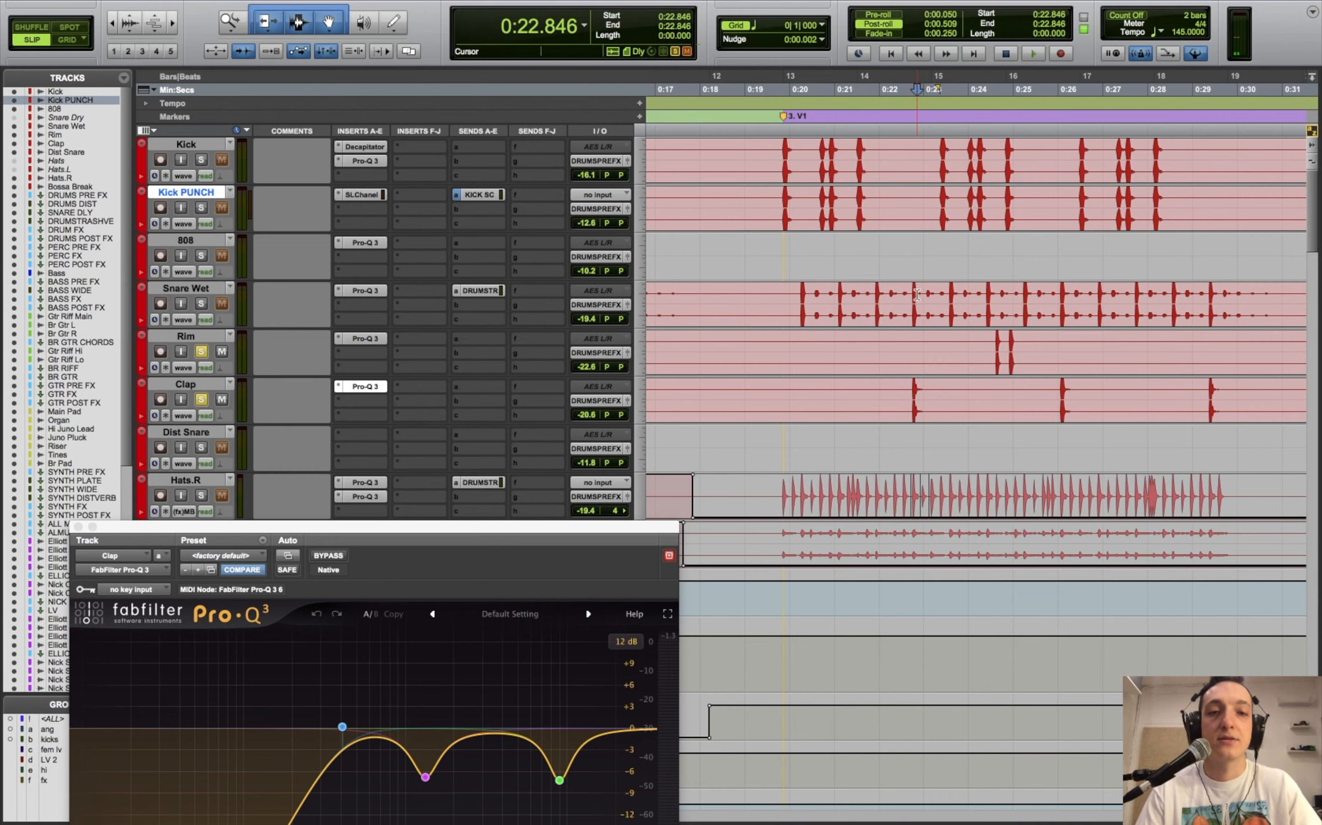
drag(917, 294, 952, 401)
drag(1209, 304, 1244, 388)
key(r)
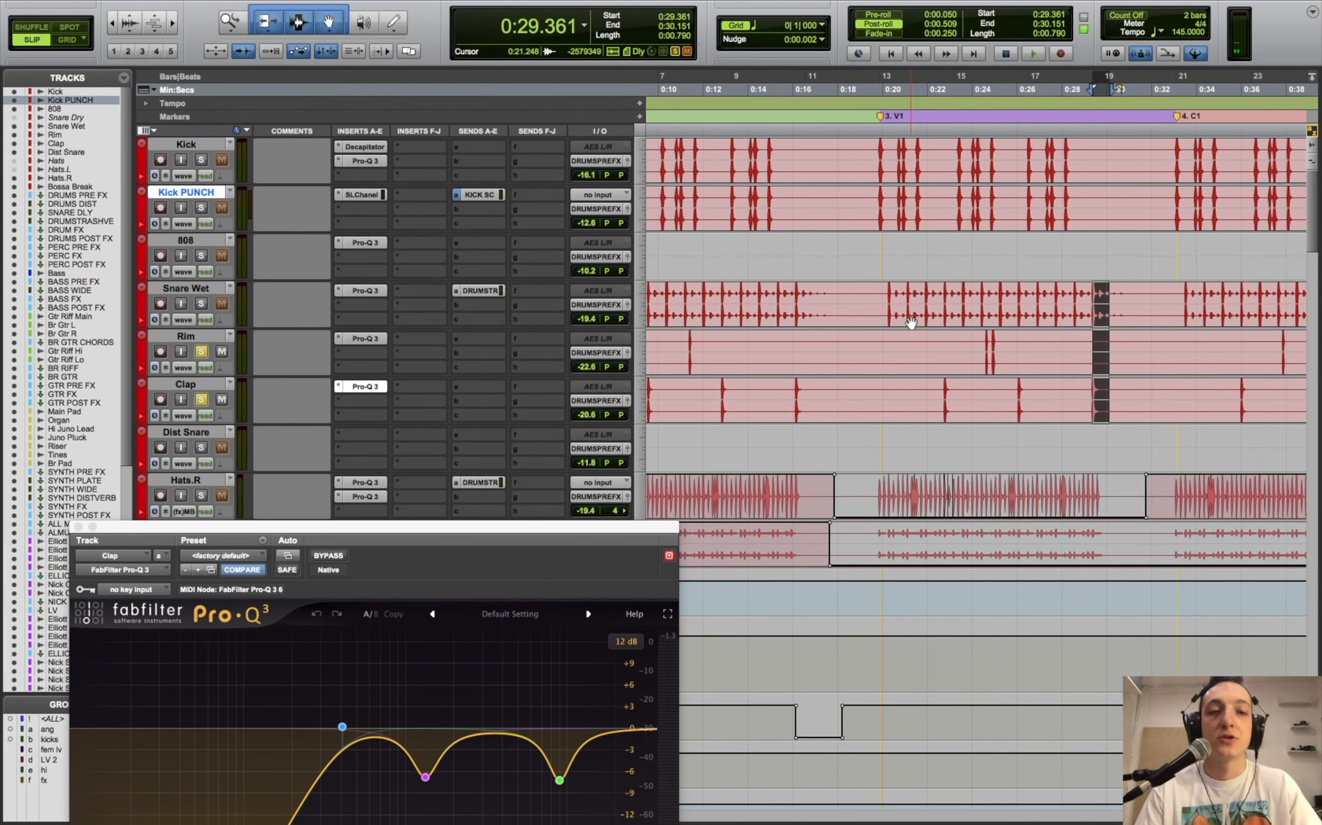
key(r)
click(764, 335)
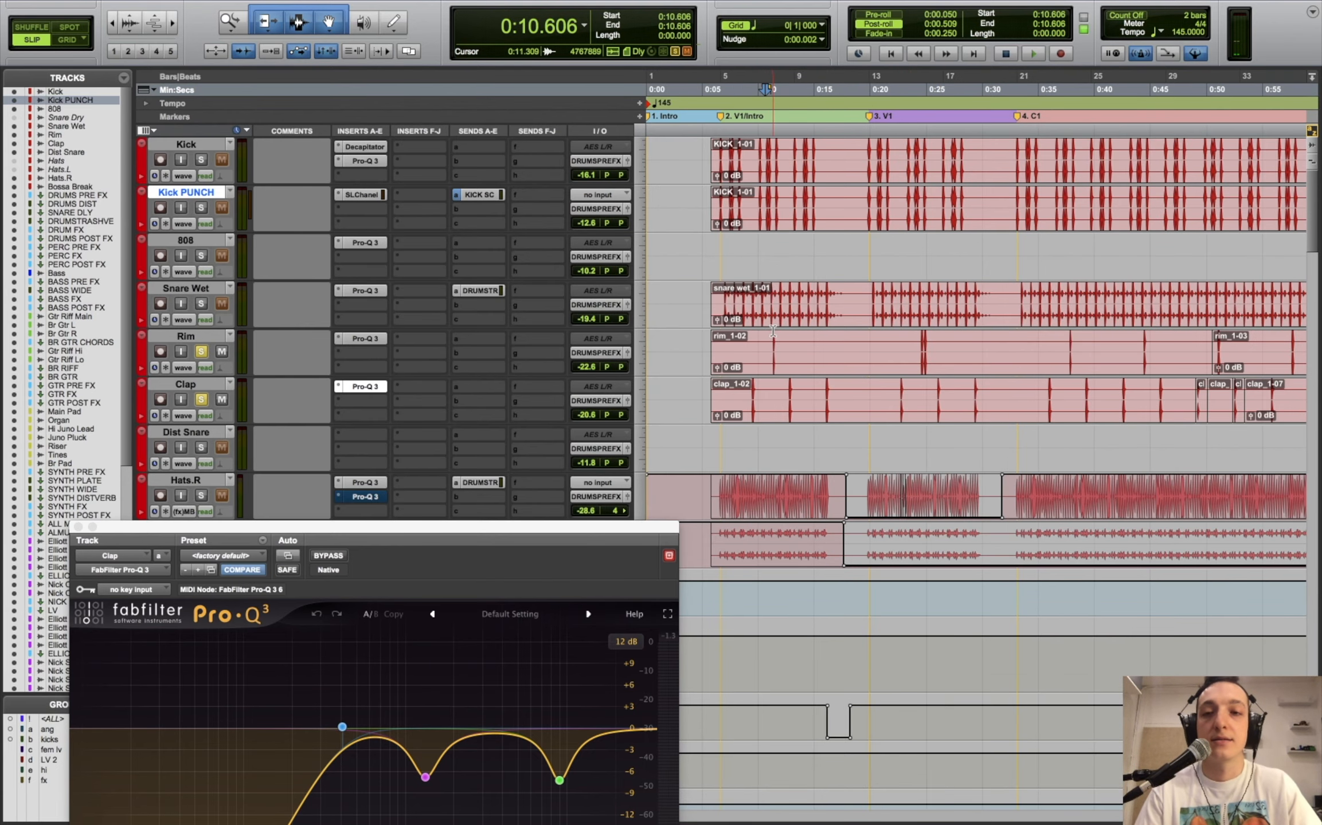
scroll(853, 358, down, 3)
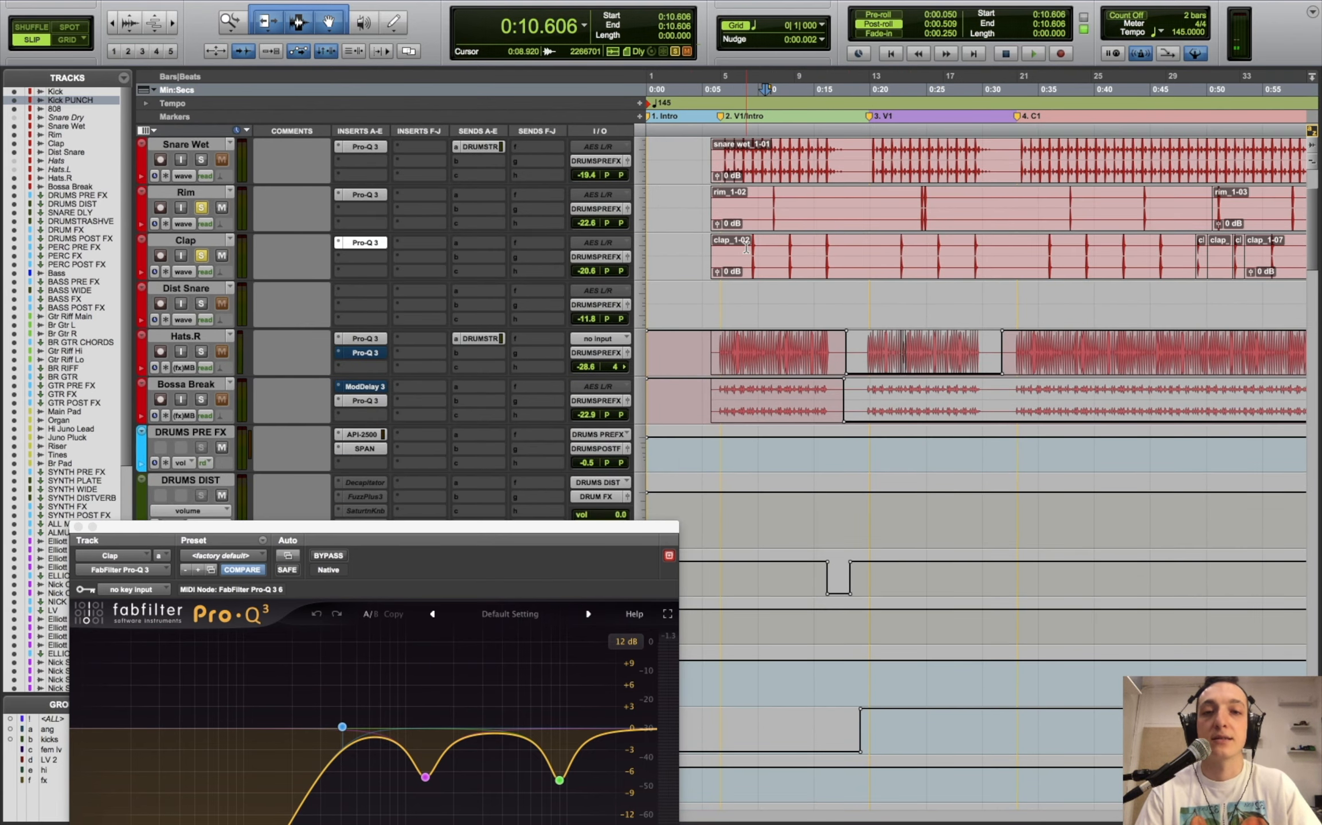
drag(746, 258, 880, 260)
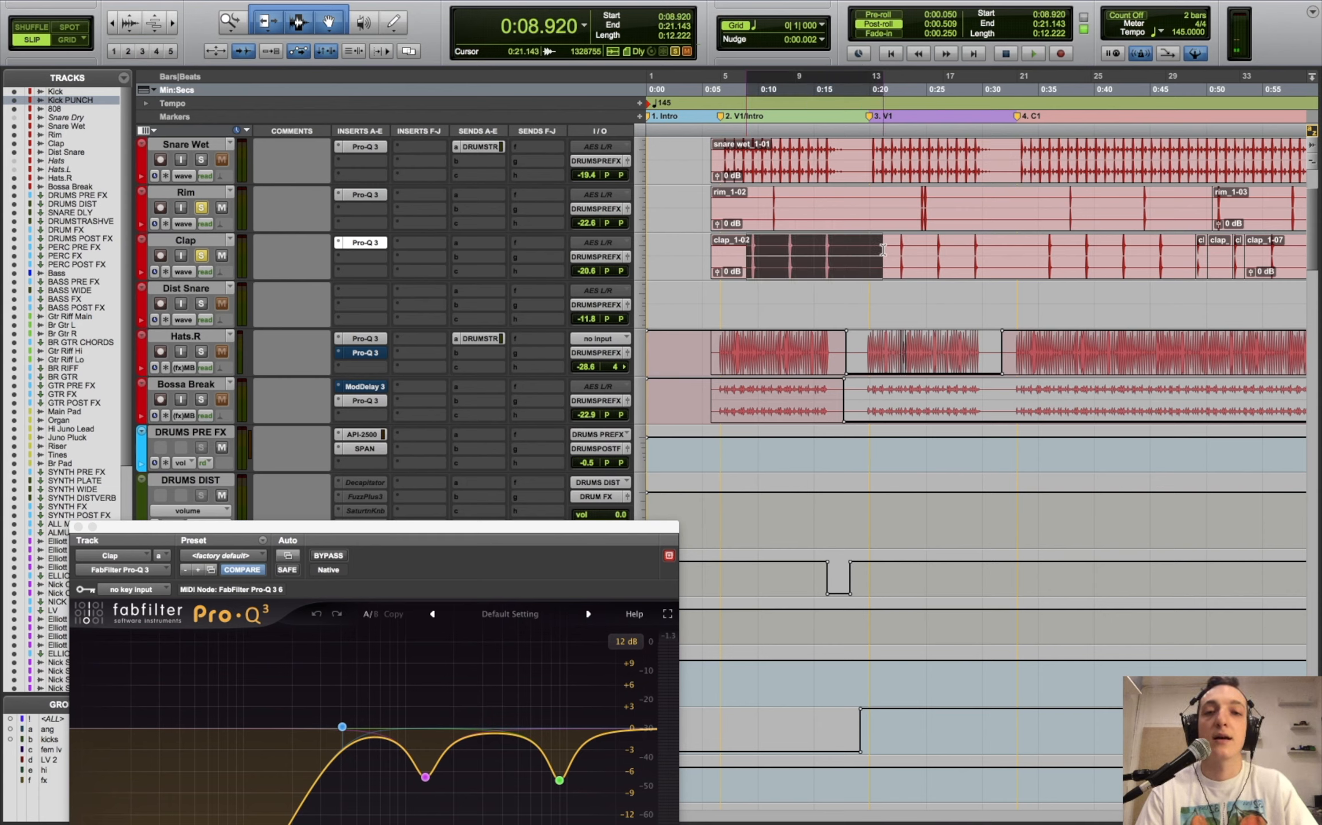
click(884, 258)
- Check the Clap output window, then close Clap's Pro-Q 3 with its low cut and two notches
click(627, 257)
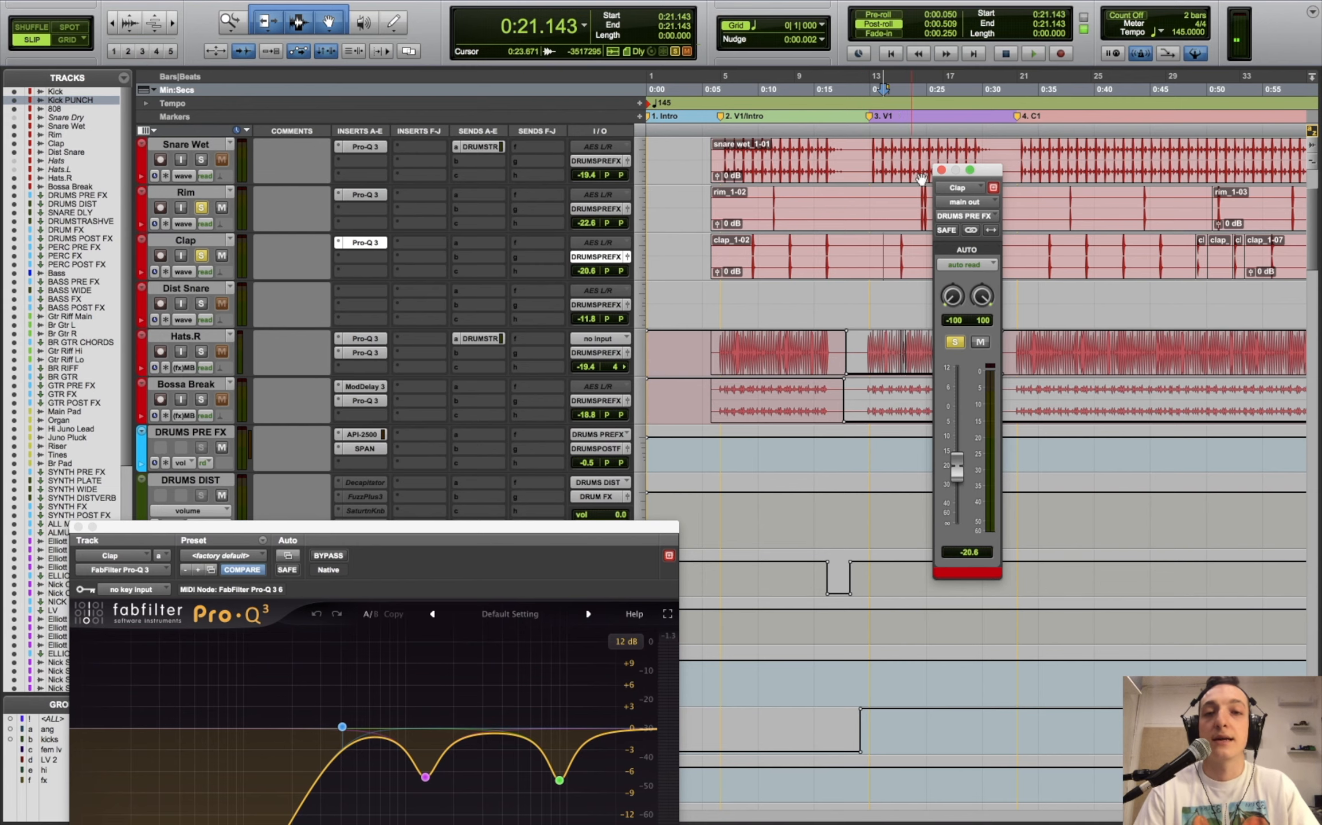
click(941, 170)
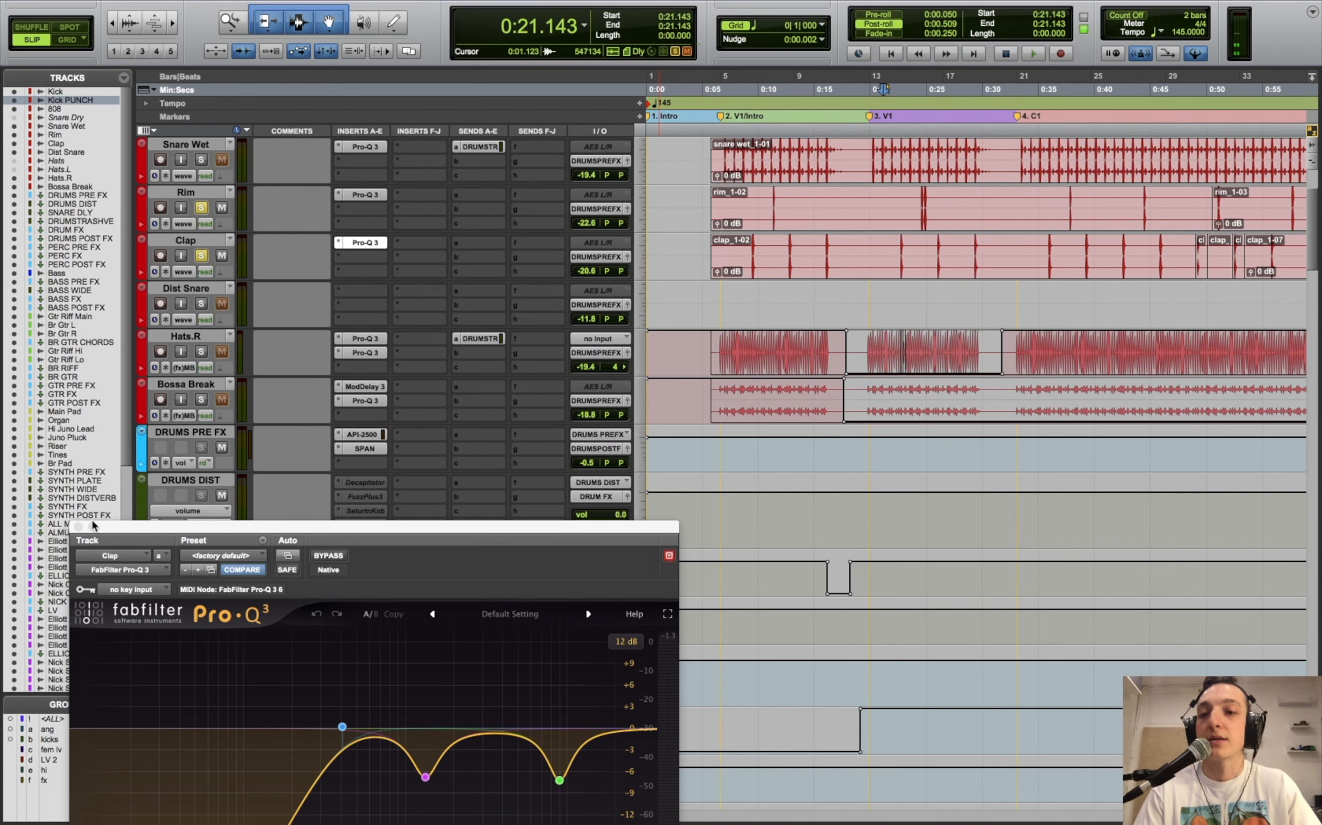
click(78, 527)
- Unsolo Rim and Clap, solo Hats.R, and play it from 0:32.592
alt+click(201, 255)
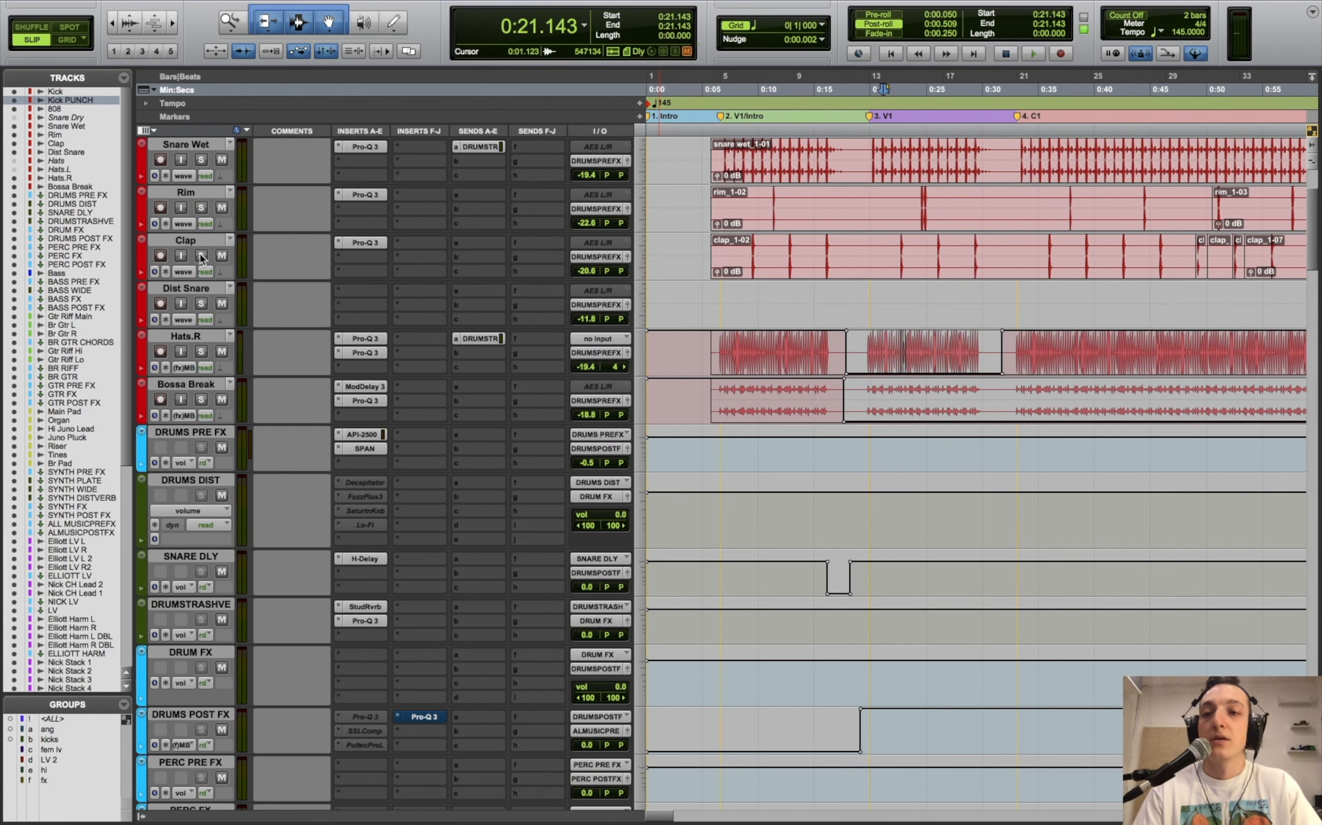
key(r)
scroll(872, 285, up, 5)
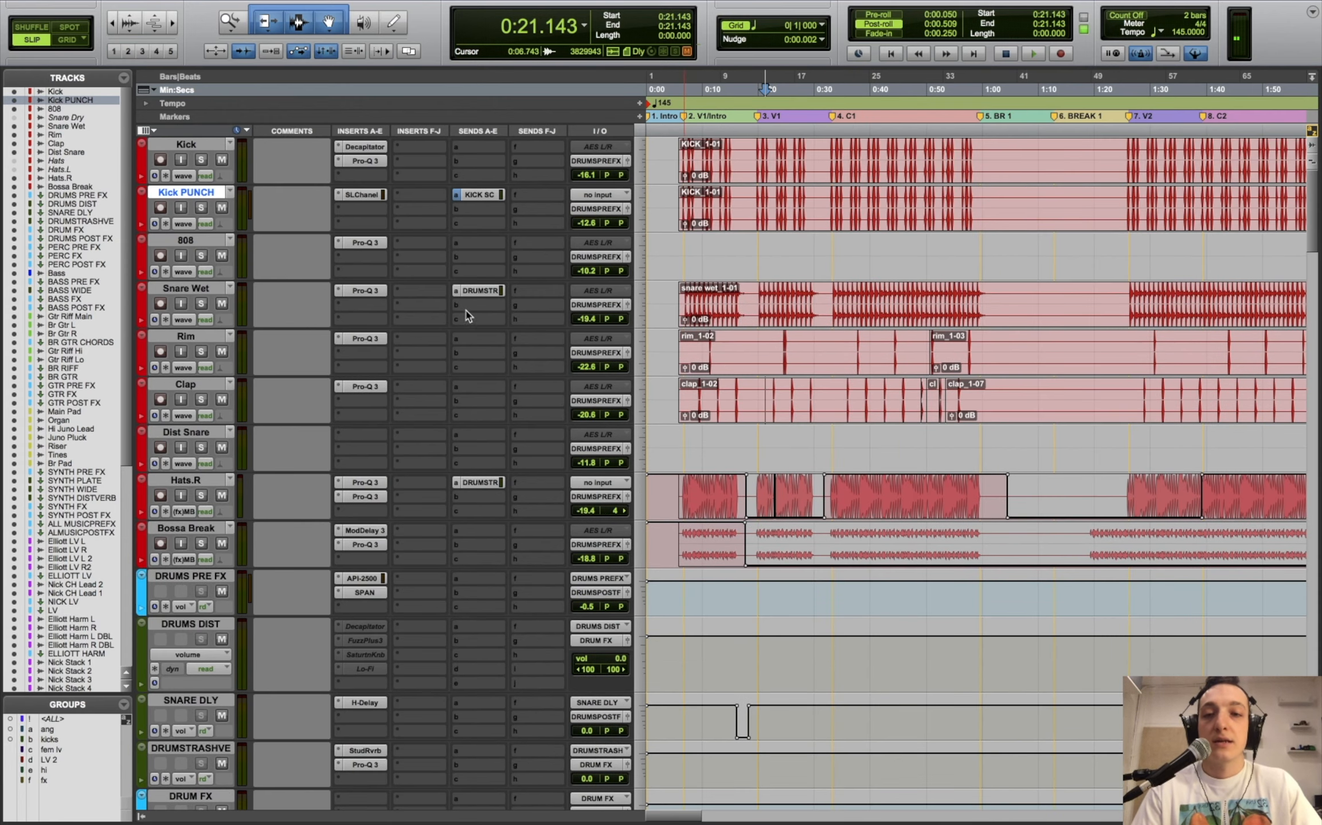
click(200, 496)
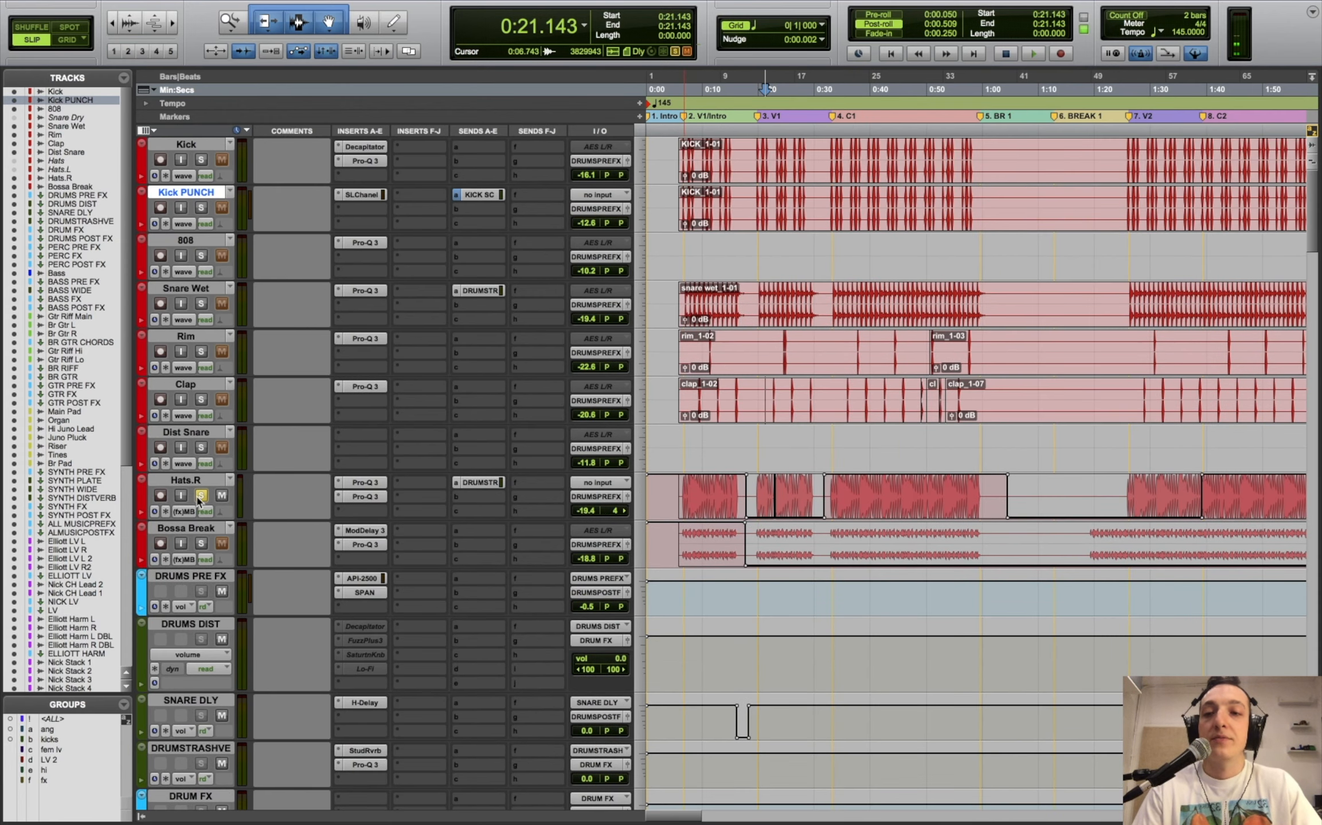
click(802, 462)
click(829, 437)
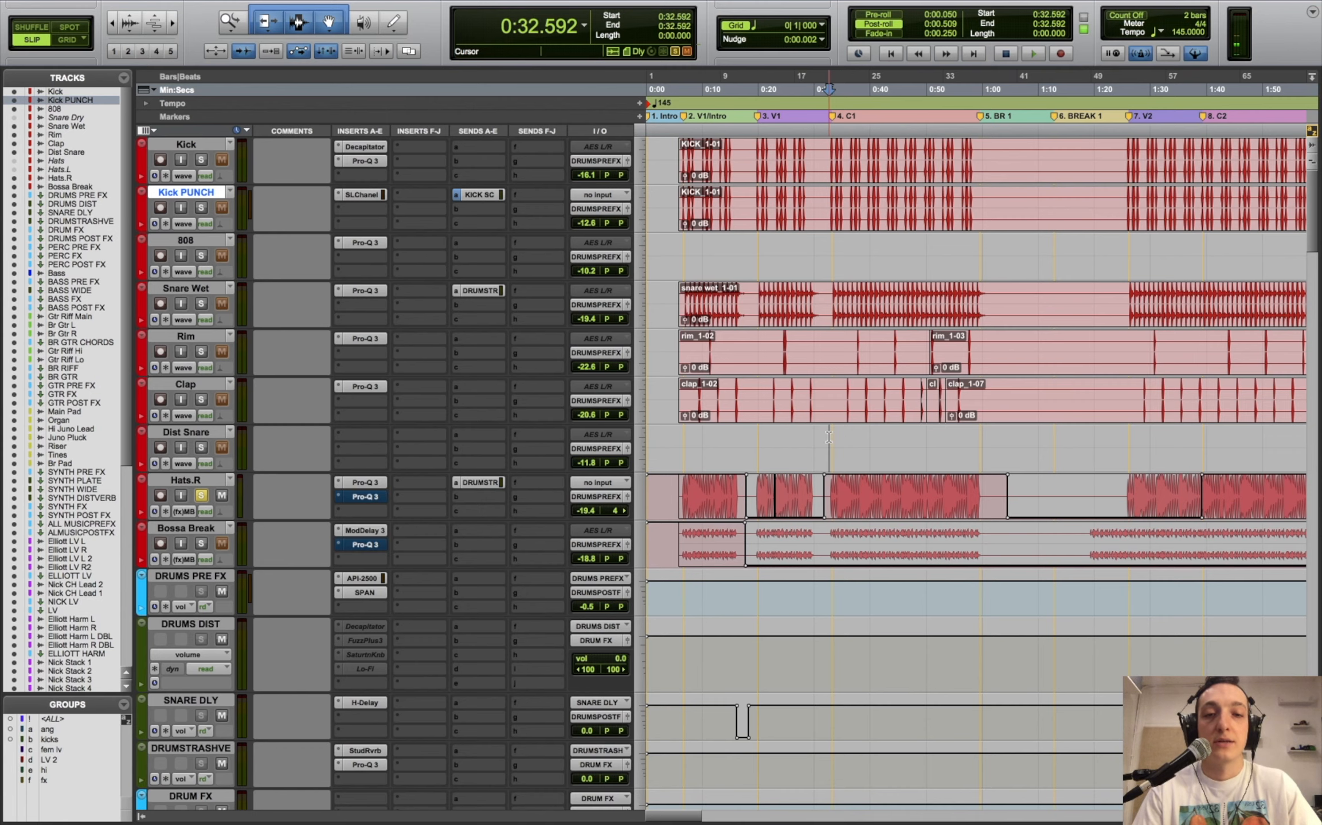
key(ctrl+])
key(ctrl+])
key(space)
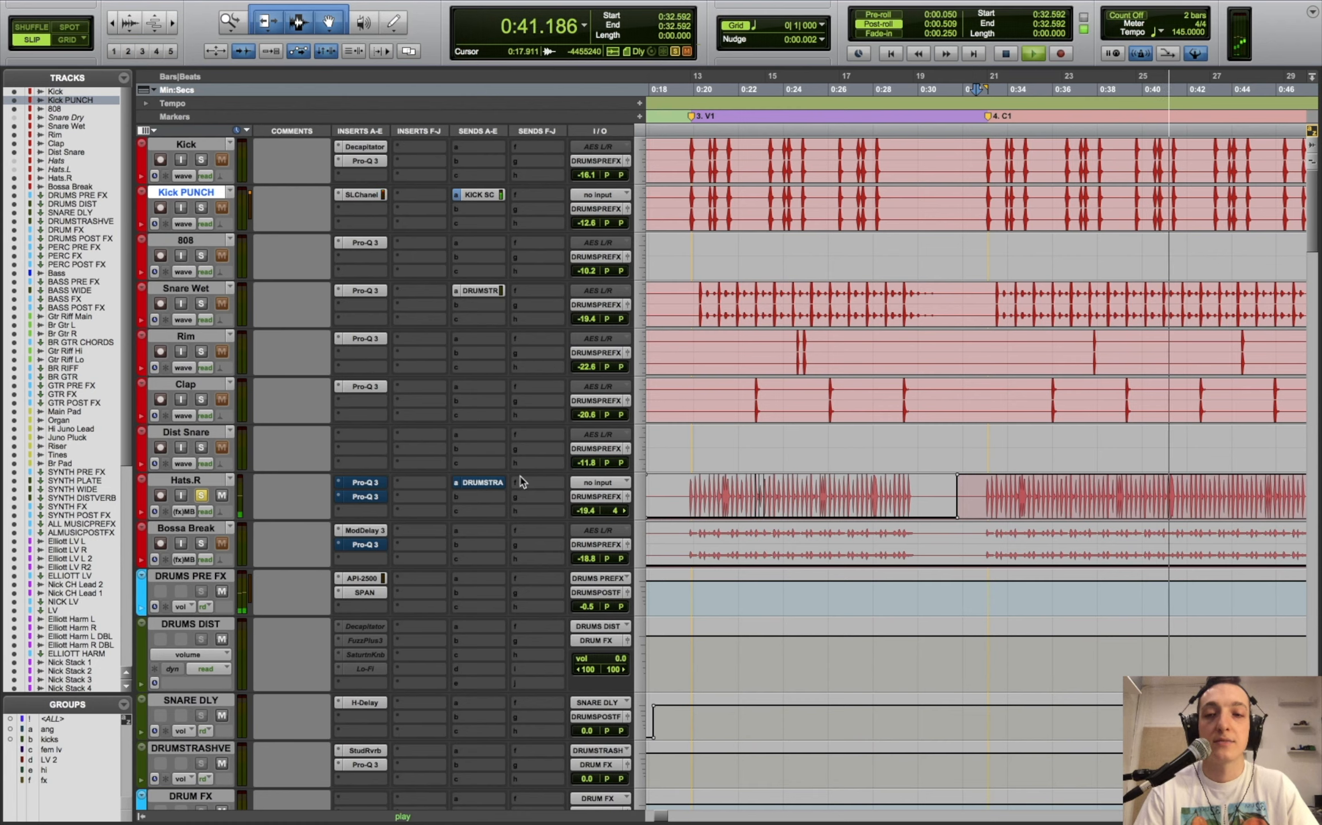
- Stop playback and bring up Hats.R's DRUMSTRASHVE send, set at -22.2
click(628, 497)
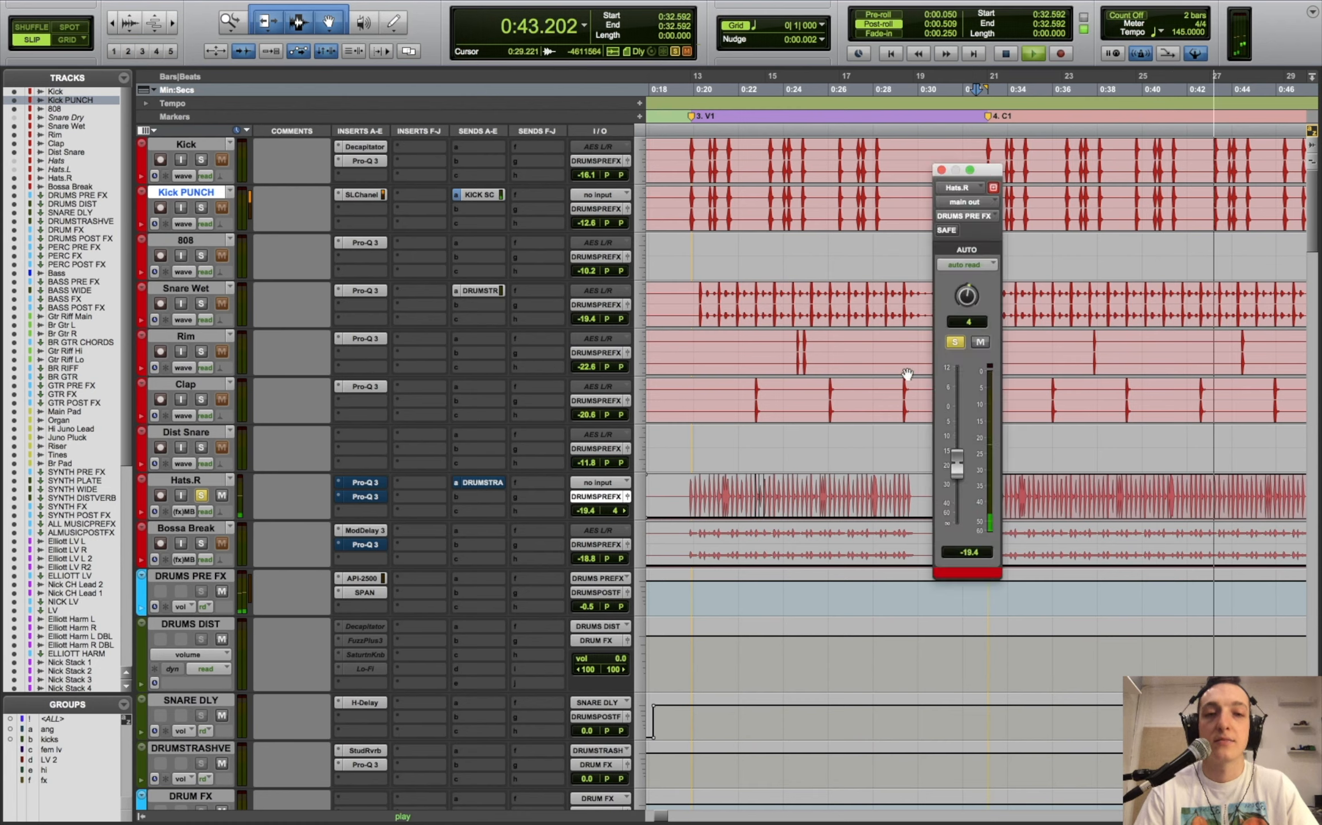
click(941, 169)
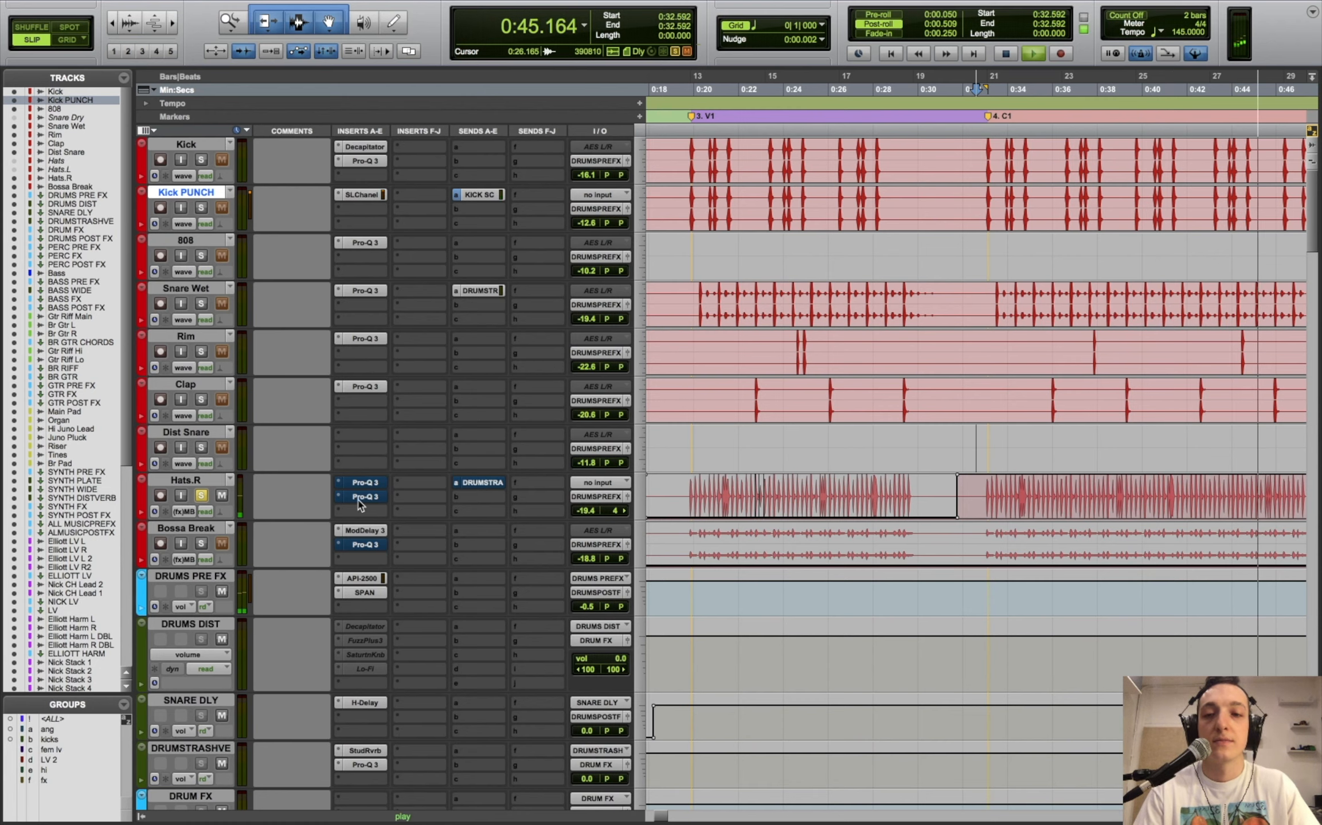
key(space)
super+click(371, 484)
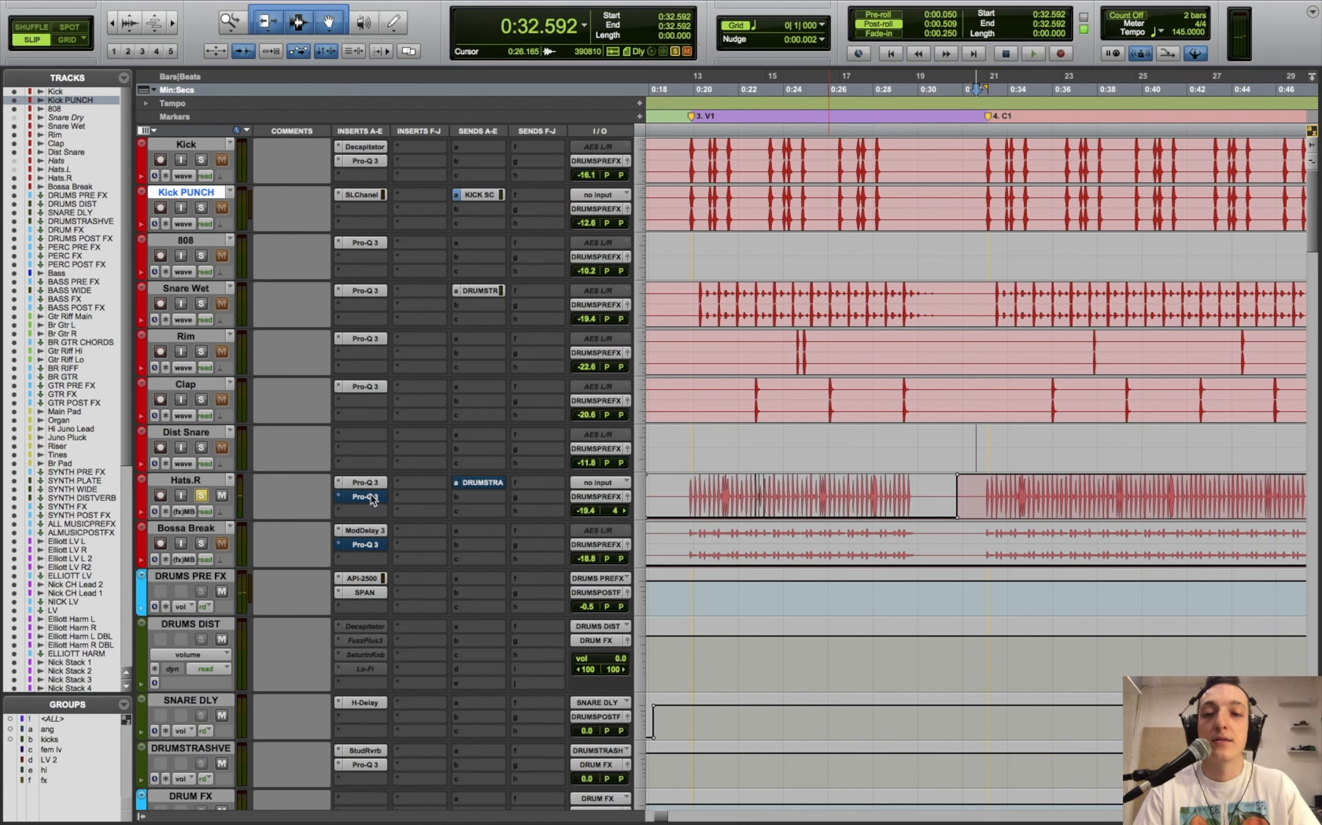
click(486, 483)
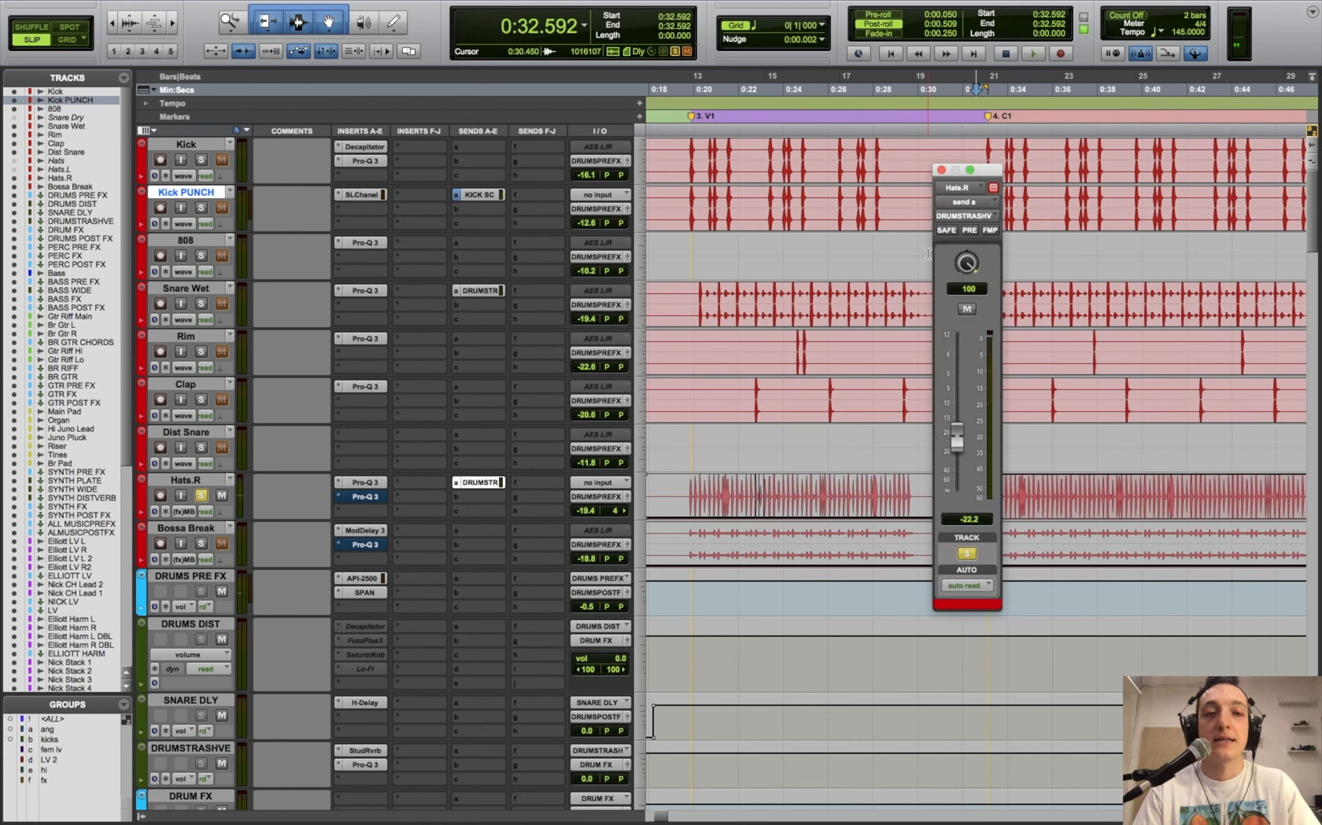
- Play and stop Hats.R through its DRUMSTRASHVE reverb send, then close the send window
key(space)
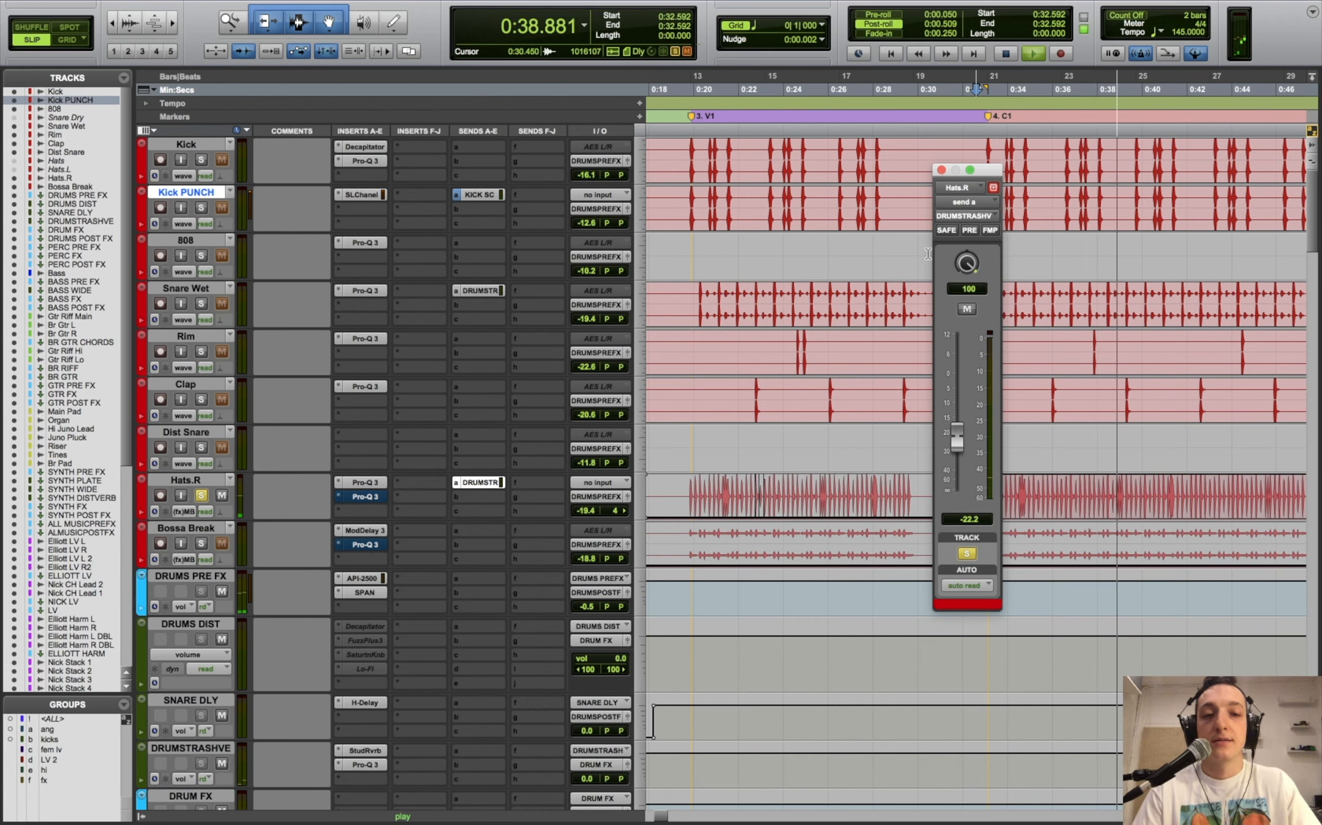
key(space)
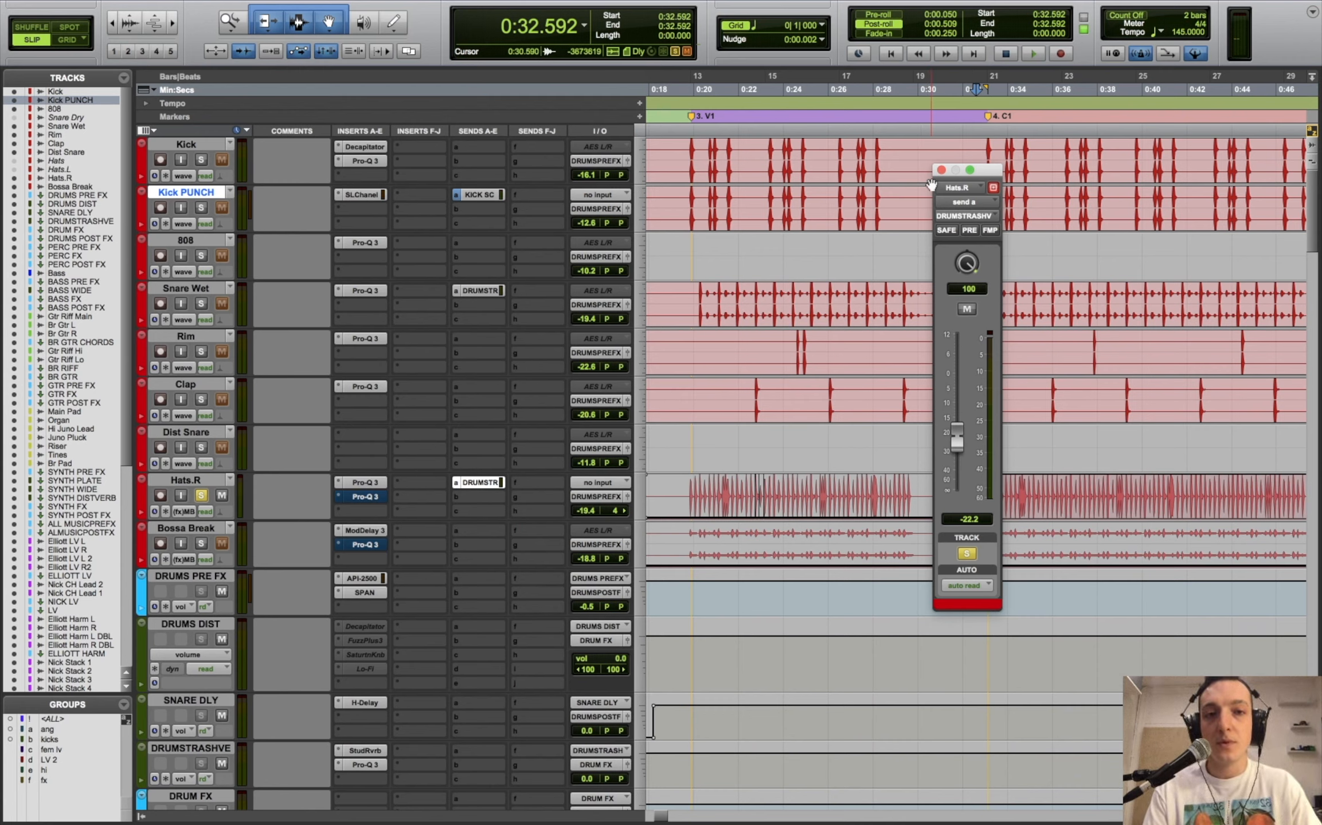
click(941, 171)
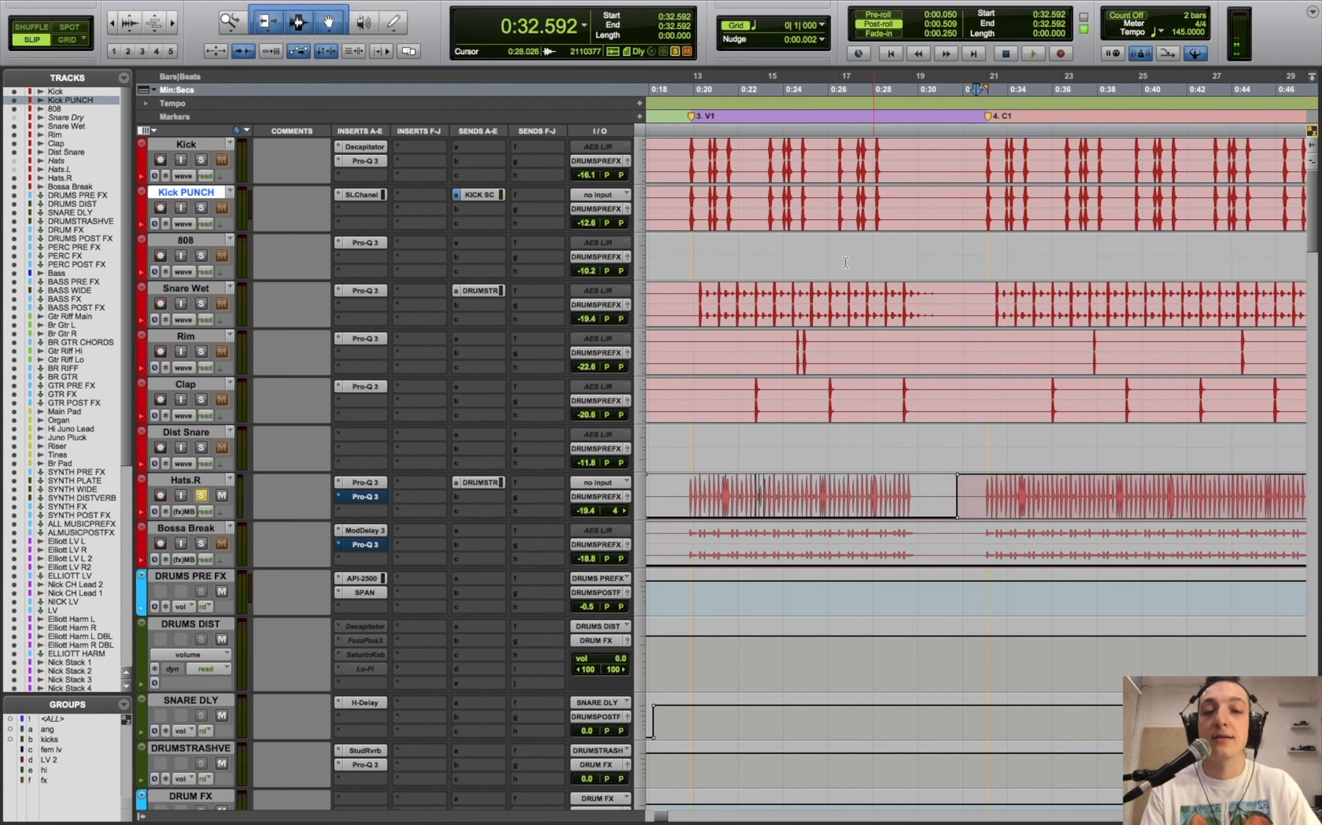
- Set Hats.R's lane view to the Pro-Q 3 Master Bypass automation and zoom out
click(193, 518)
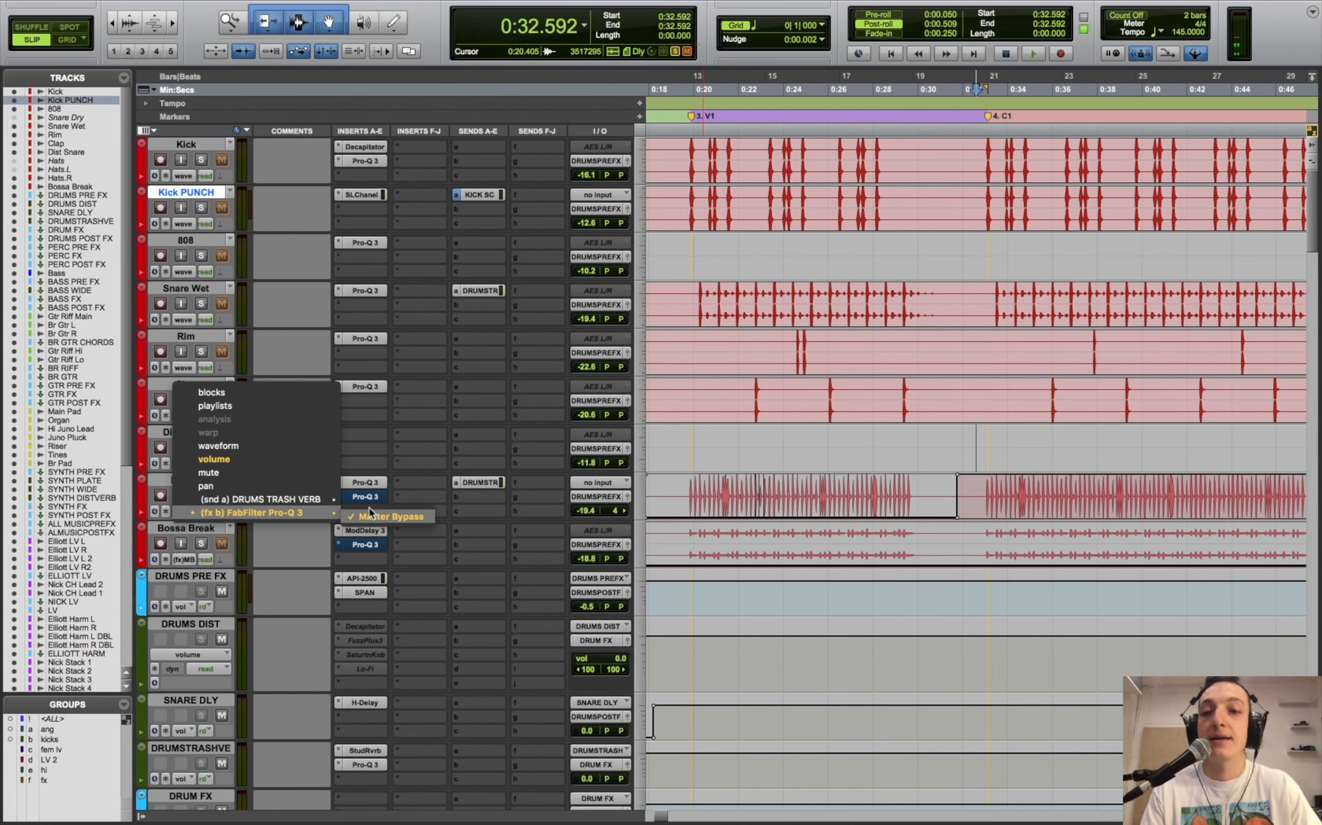
click(319, 516)
key(r)
key(r)
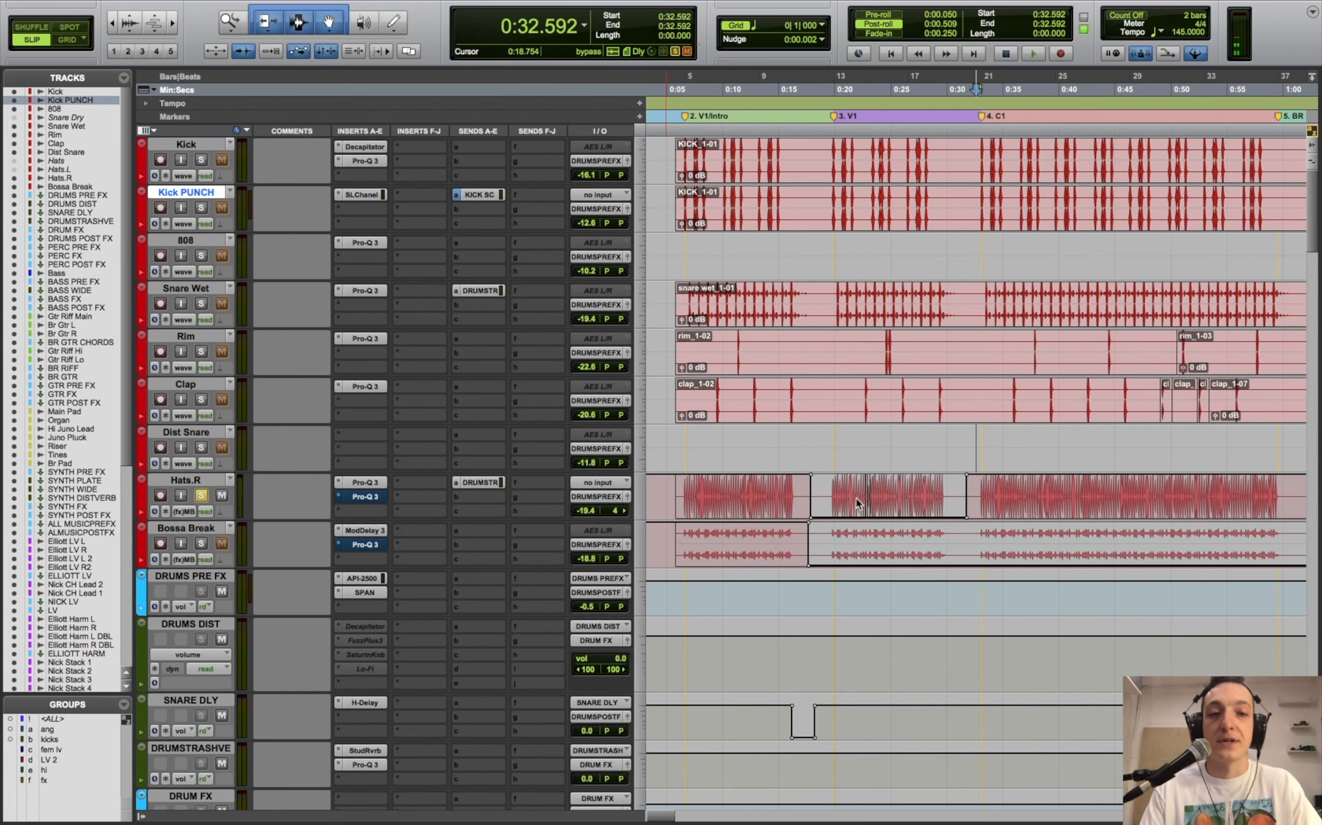
- Review Hats.R's Pro-Q 3 high cut near 10.1 kHz at 0:34.840 and 0:24.163, then close it
click(365, 497)
click(803, 457)
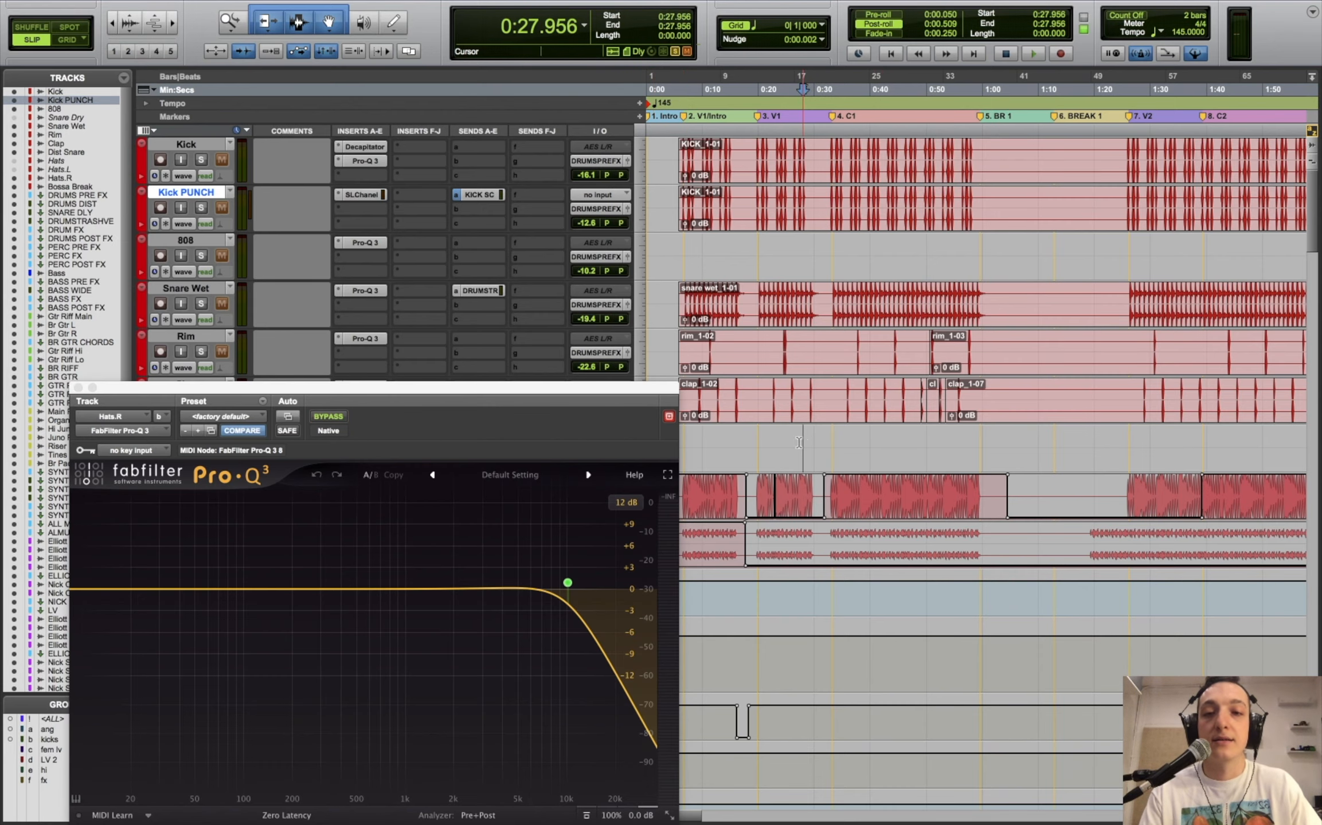
mouse_move(521, 390)
mouse_down()
mouse_move(1139, 590)
mouse_move(1084, 555)
mouse_move(1046, 8)
mouse_up()
mouse_move(1044, 289)
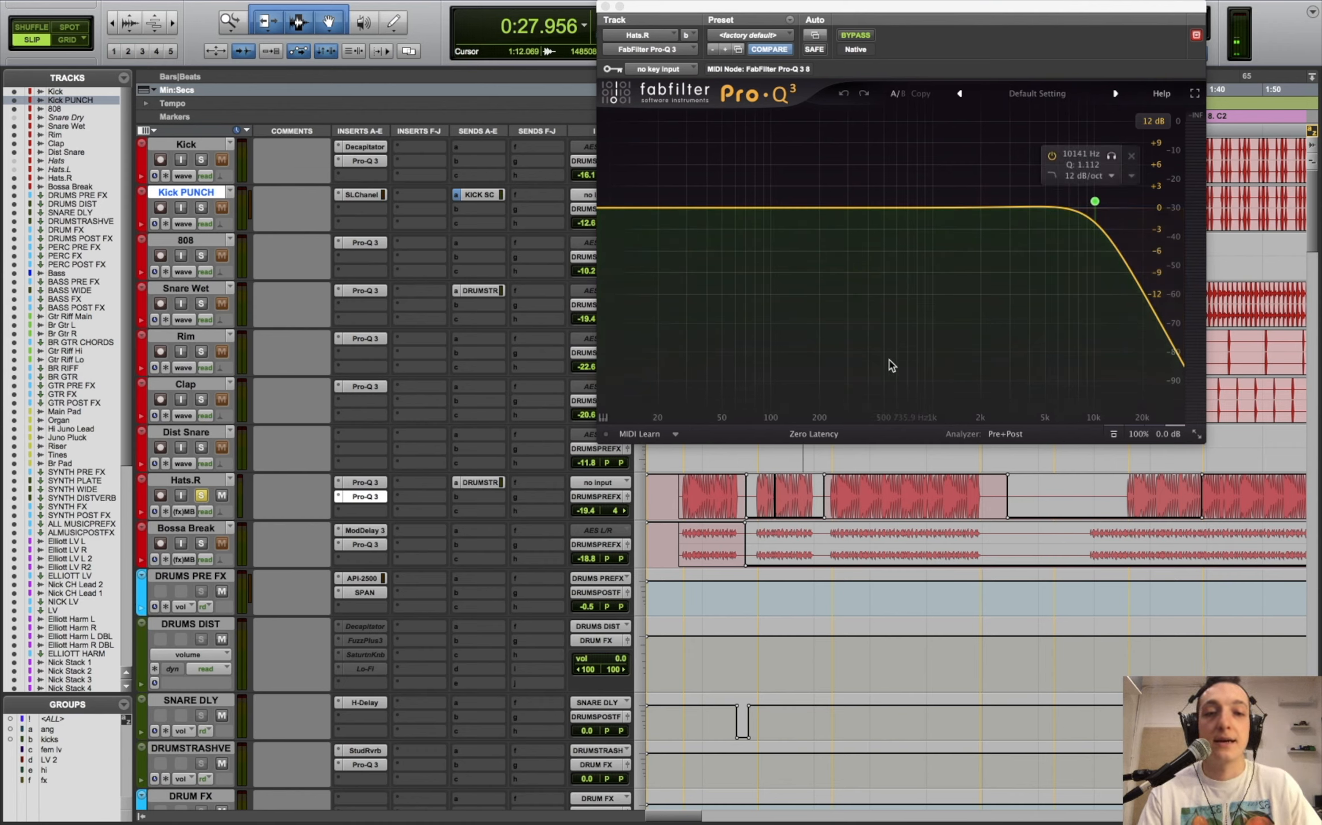
click(841, 490)
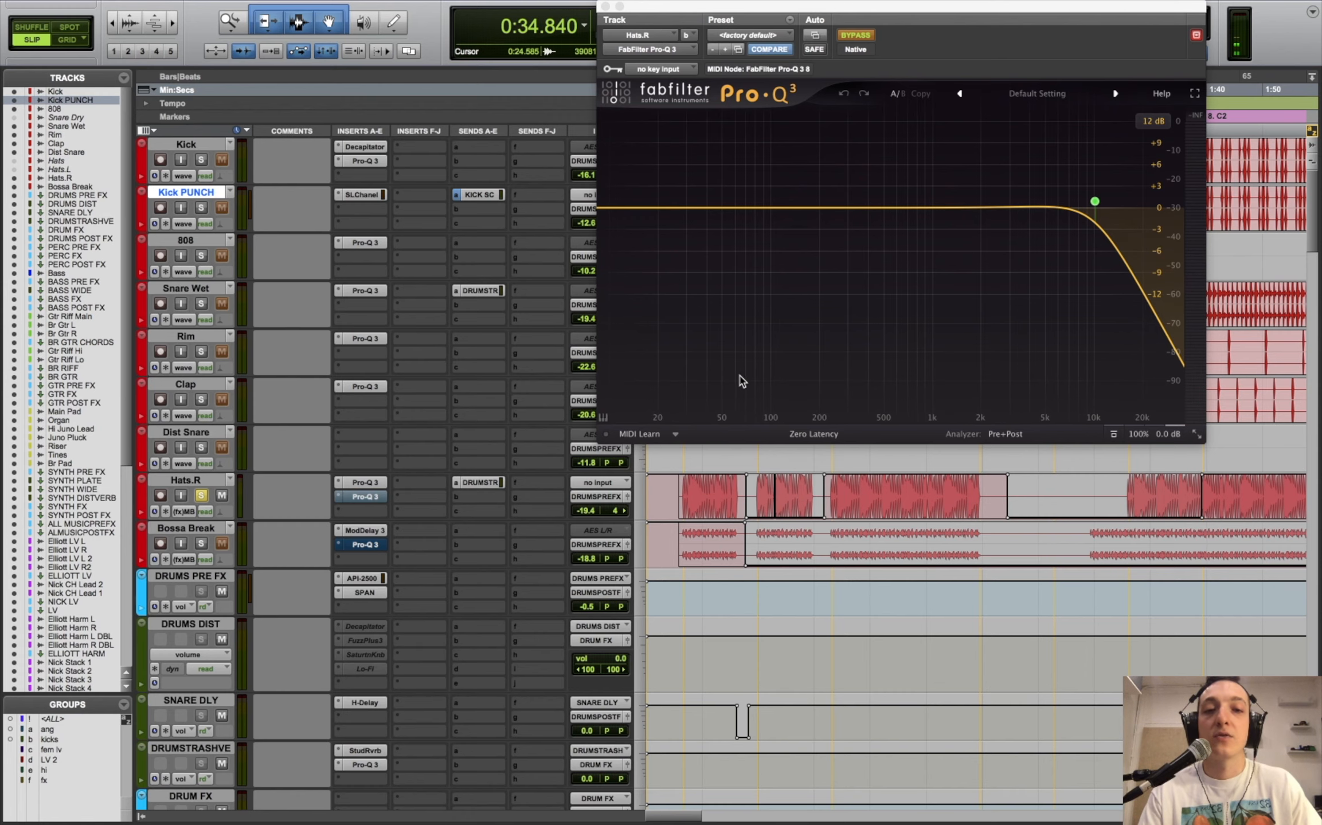
click(781, 494)
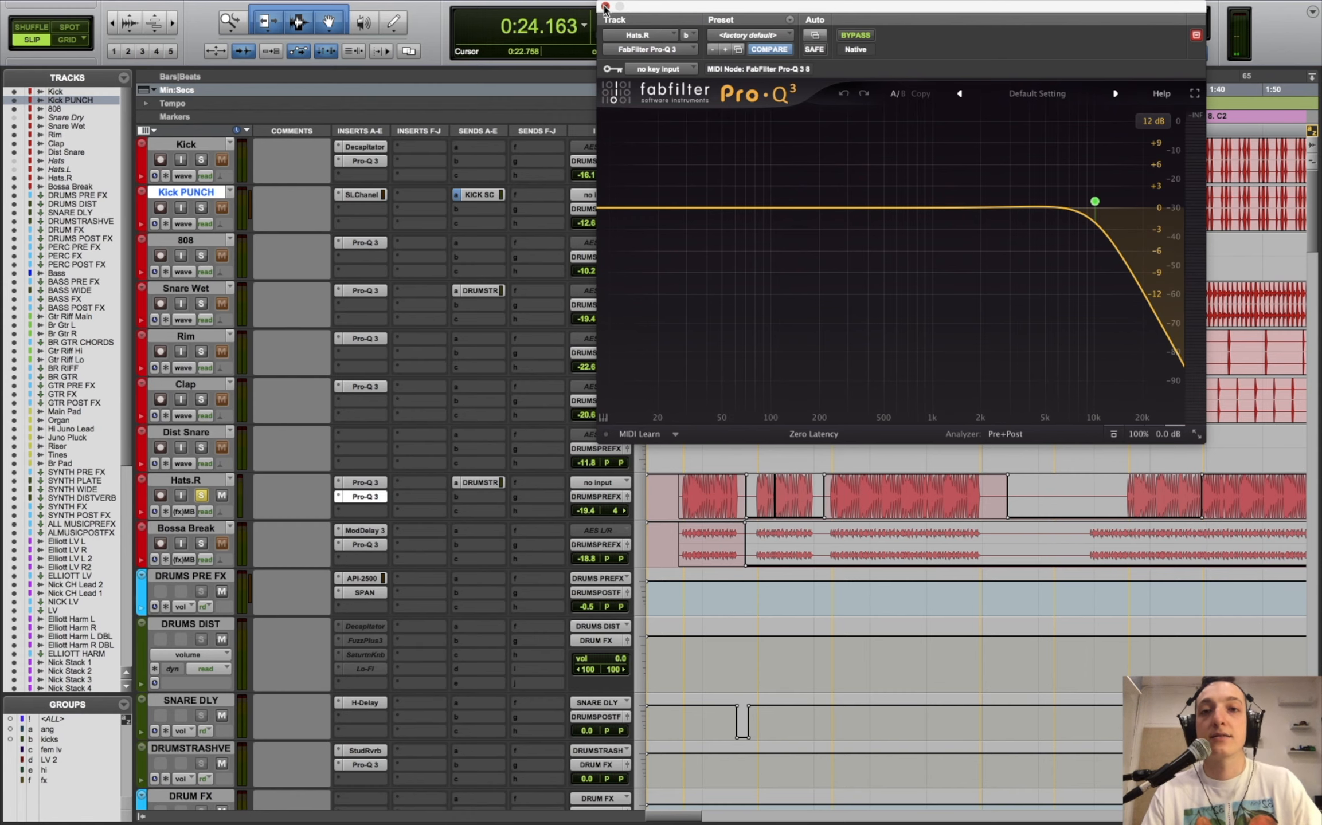
click(604, 6)
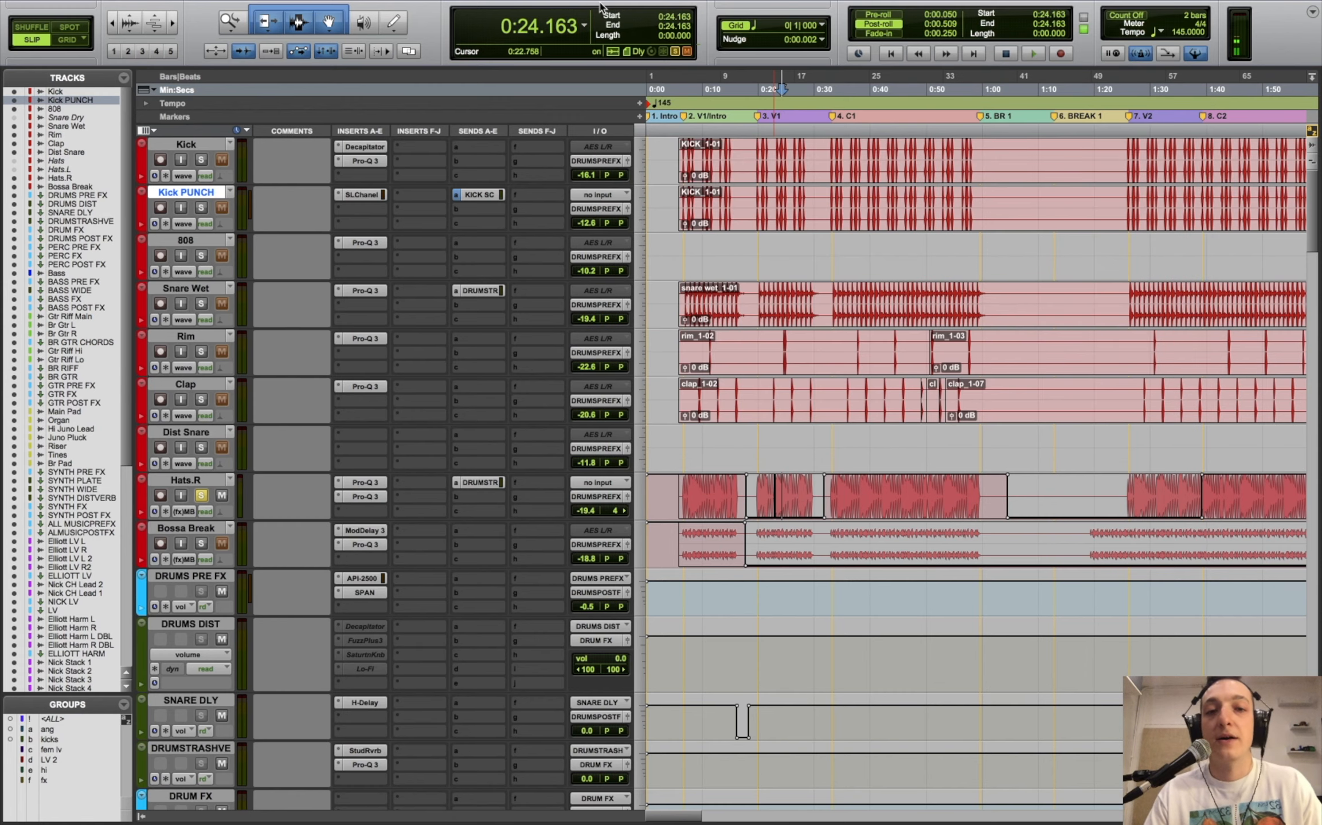
- Solo every drum track from Kick to Hats.R and play them from 0:26.973
click(797, 248)
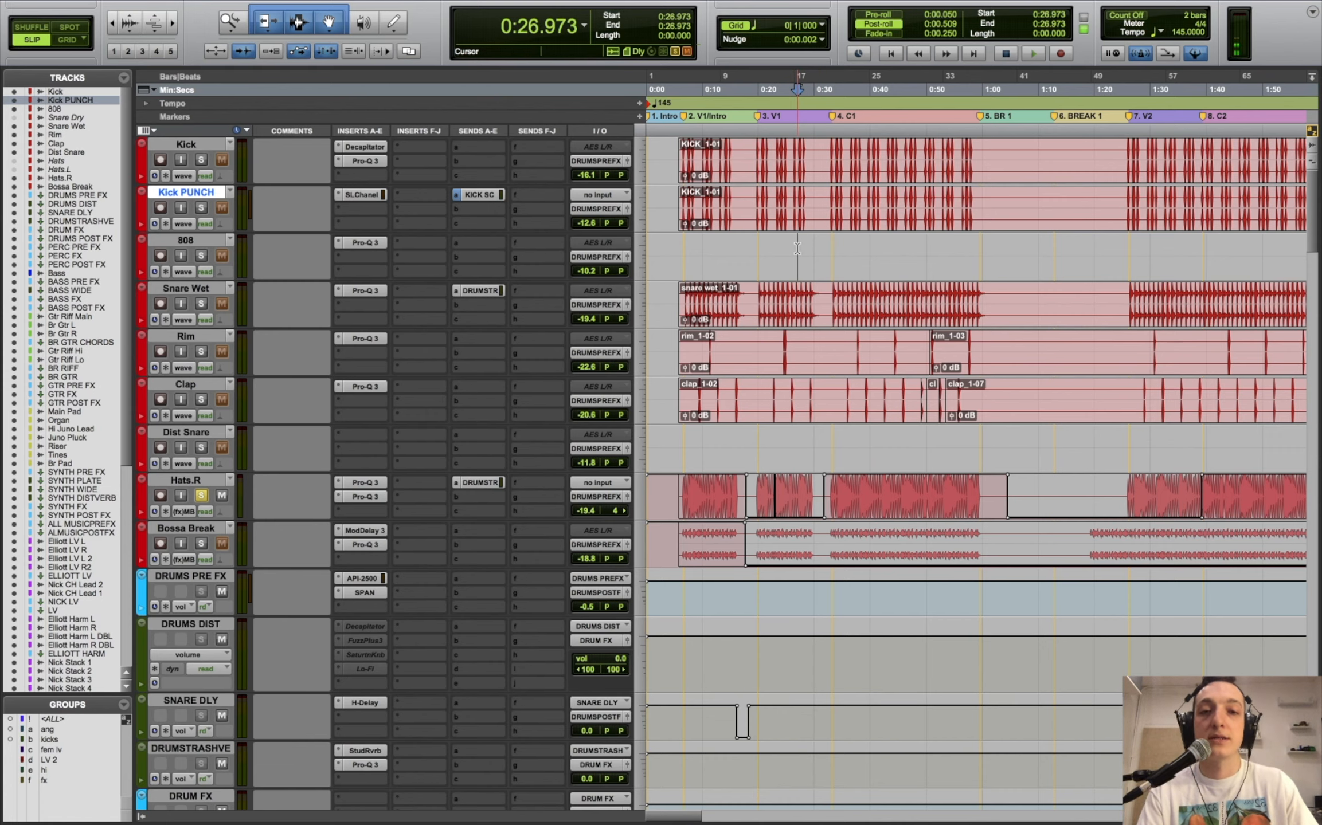
key(t)
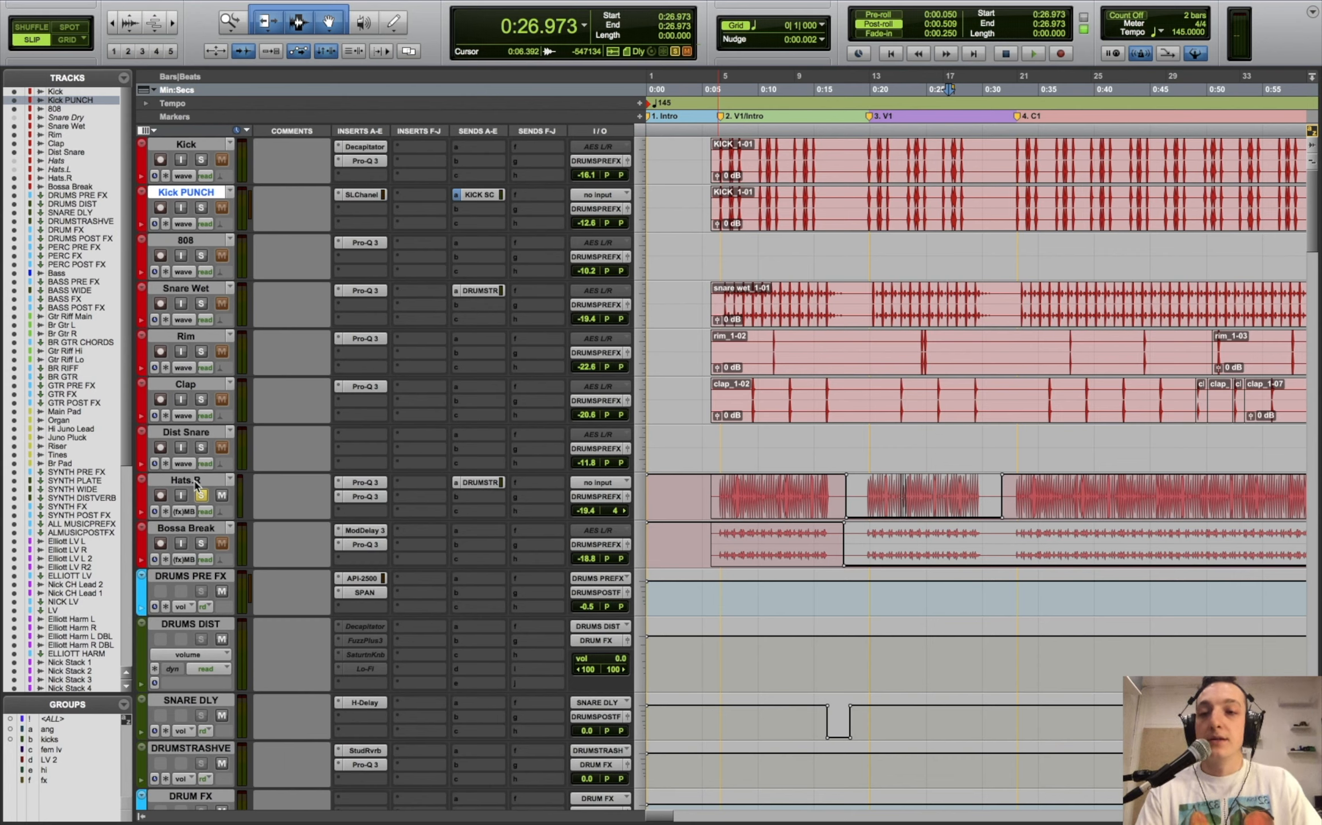
click(205, 144)
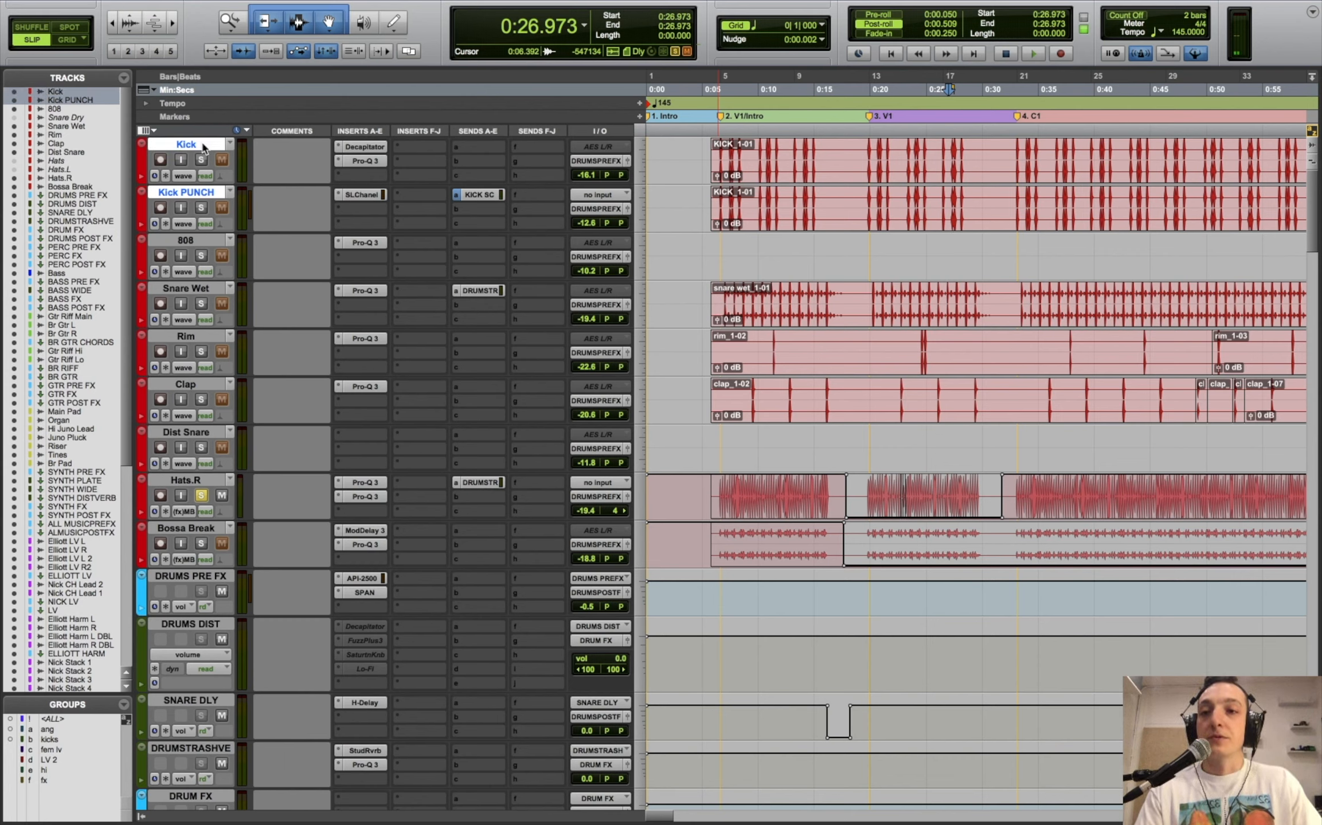
click(202, 160)
click(205, 146)
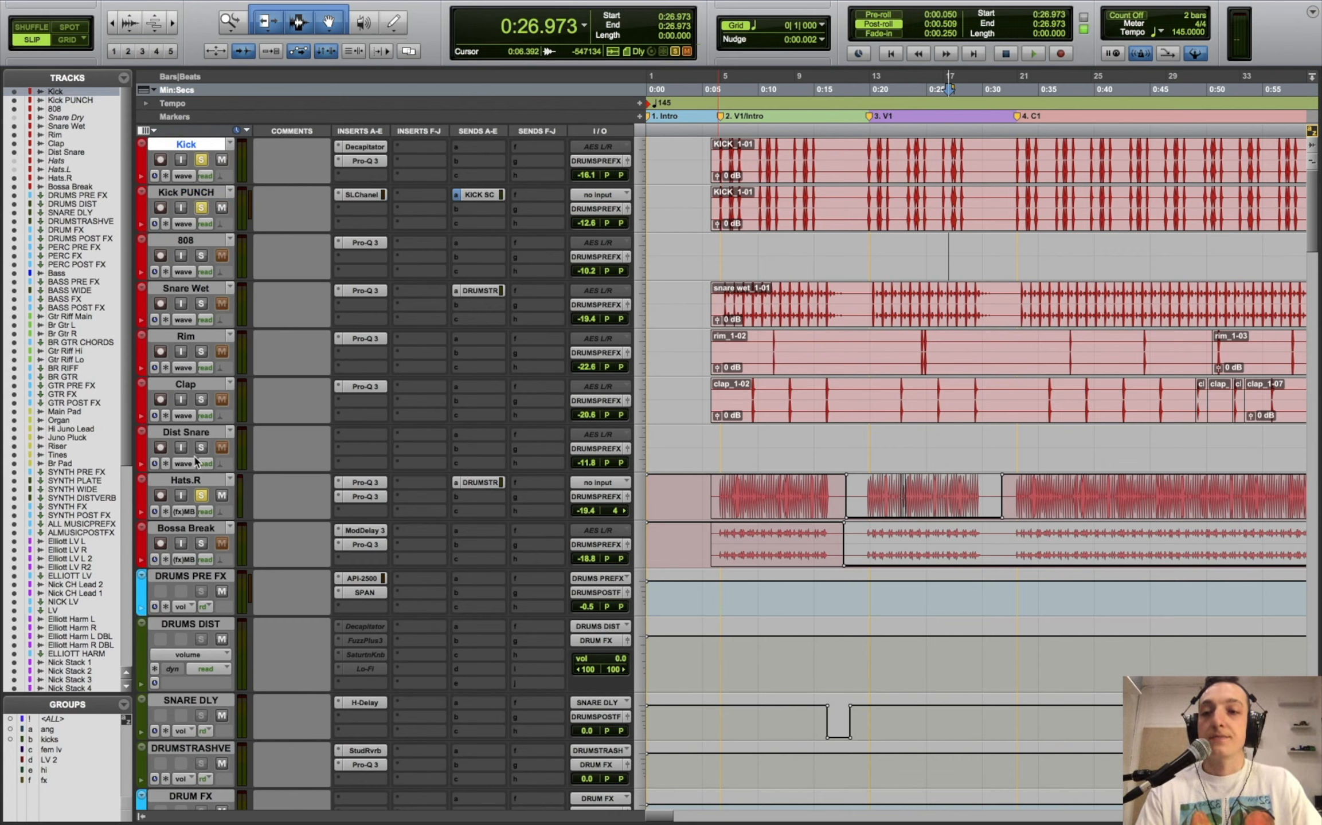
shift+click(190, 478)
key(shift+s)
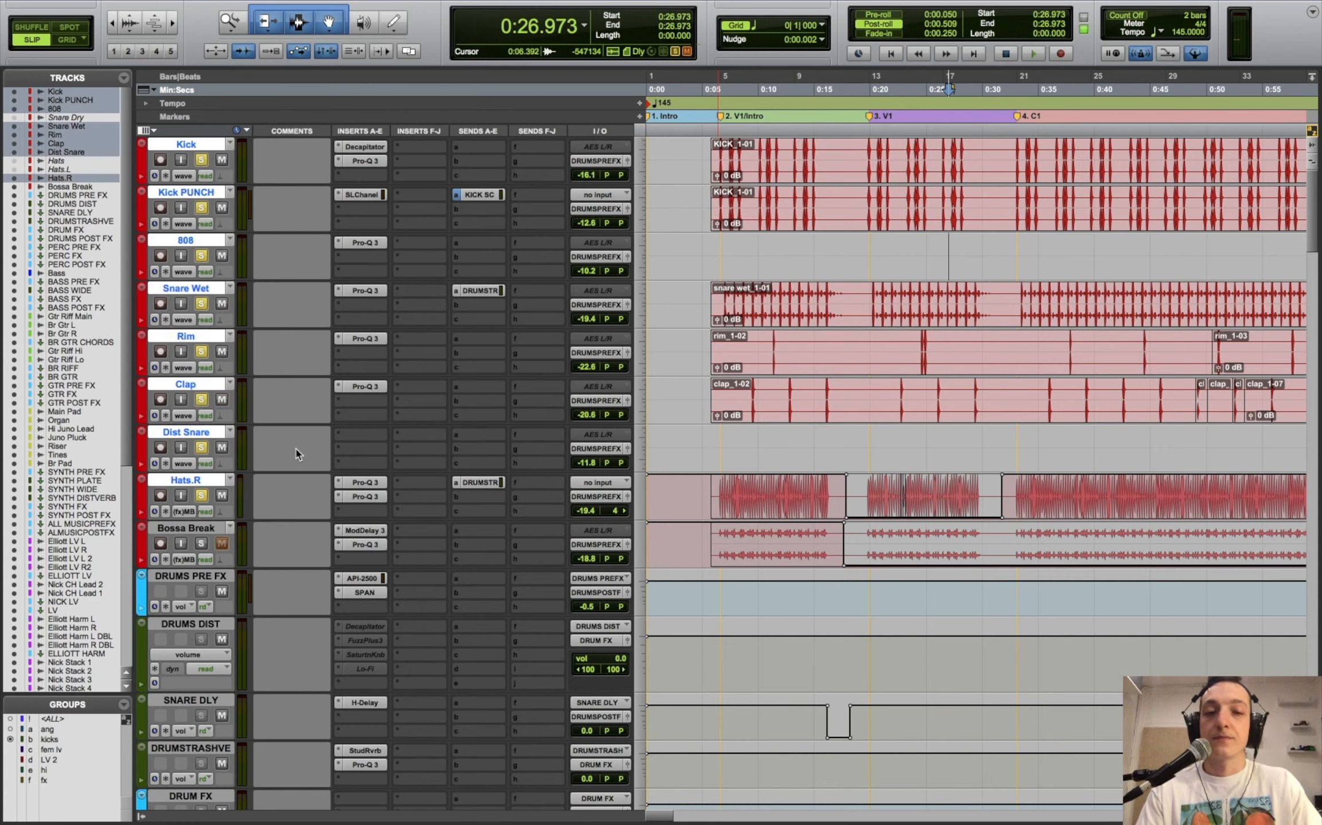
key(space)
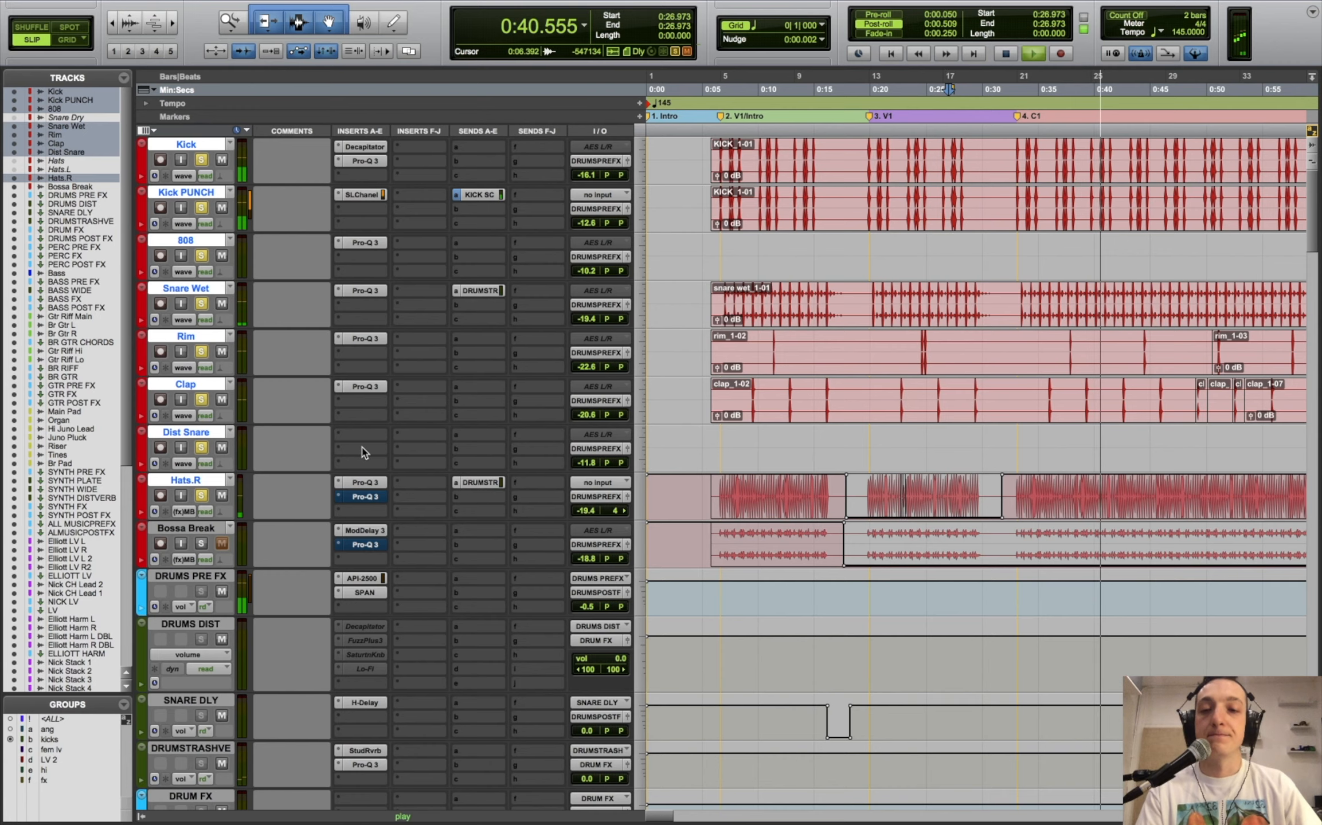
click(375, 483)
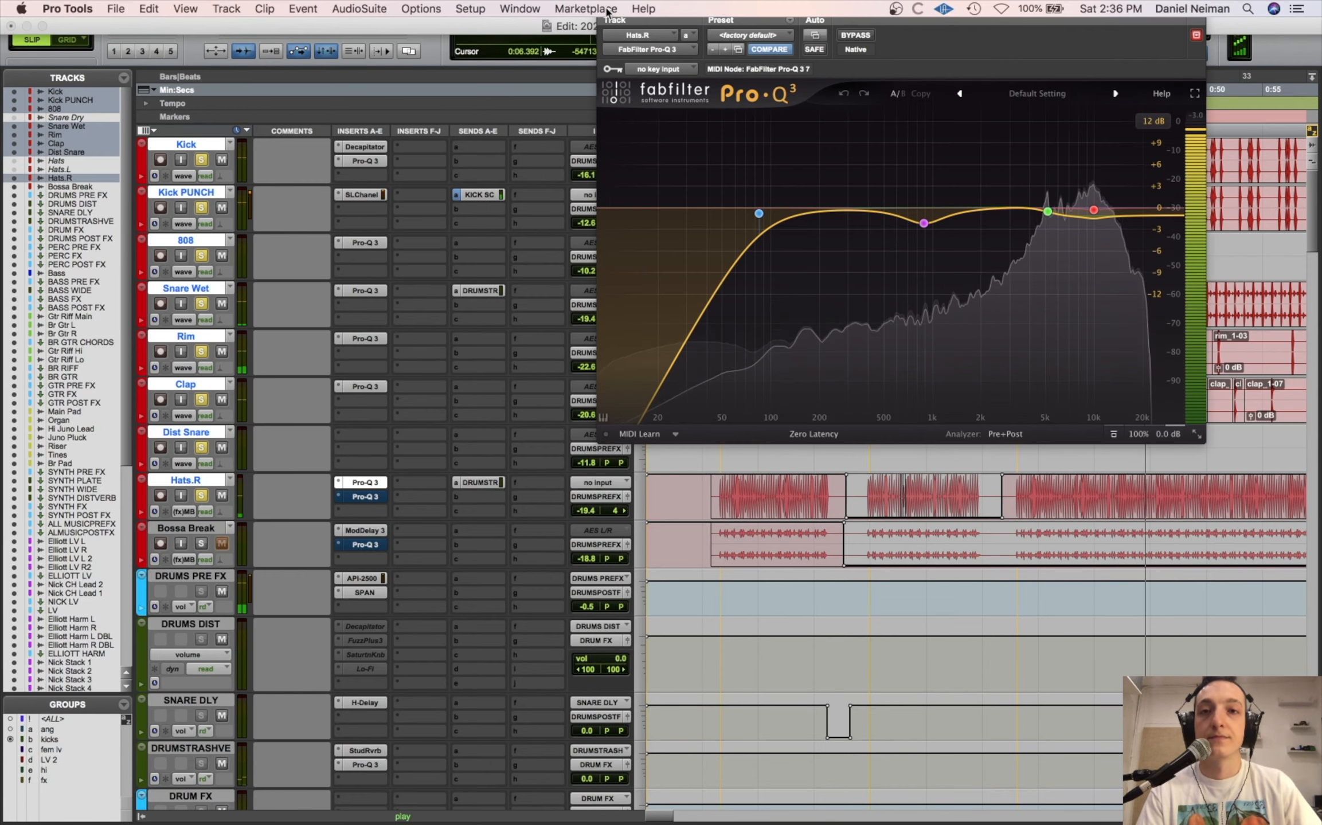
- Check Hats.R's Pro-Q 3 curve while playing, stop back at 0:26.973, and solo Bossa Break
drag(658, 7, 671, 41)
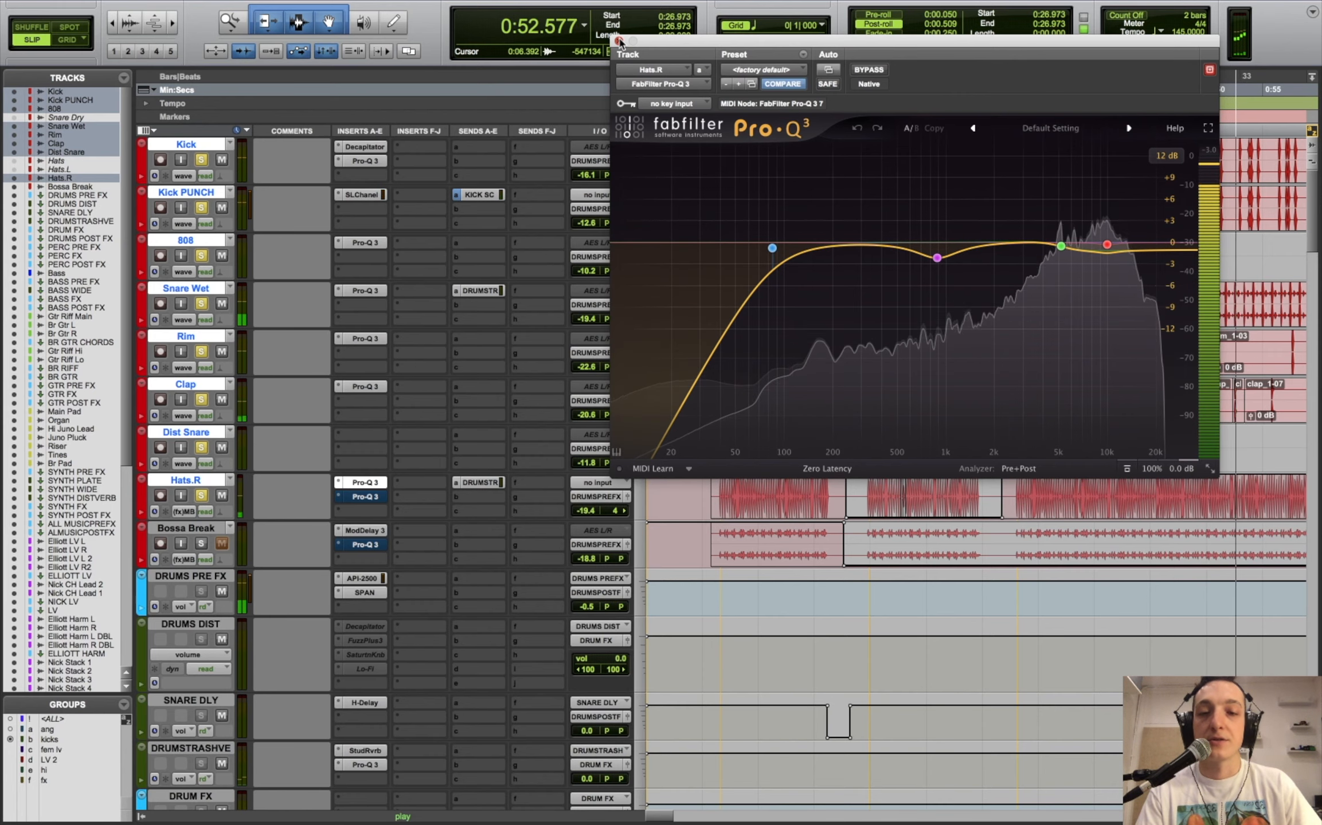
click(619, 41)
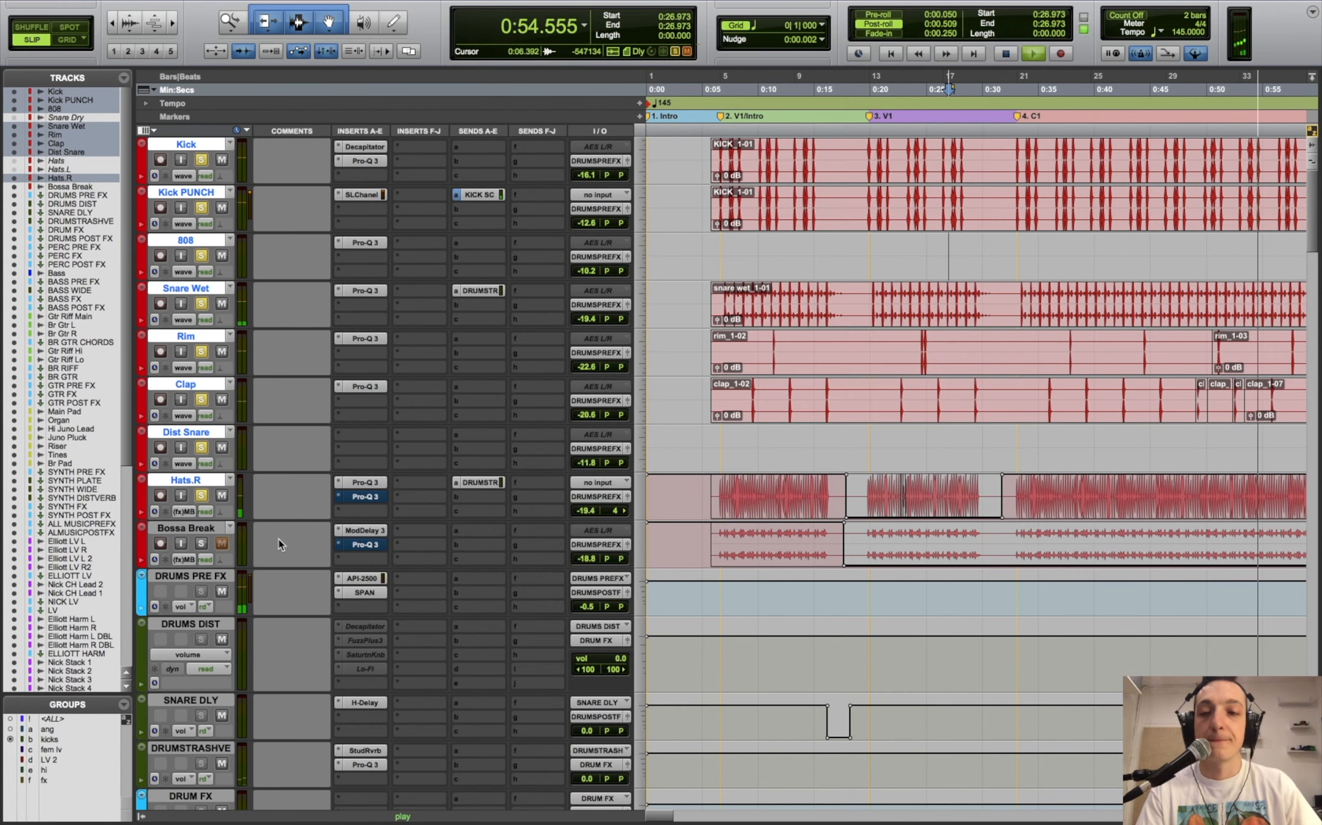
key(space)
click(202, 543)
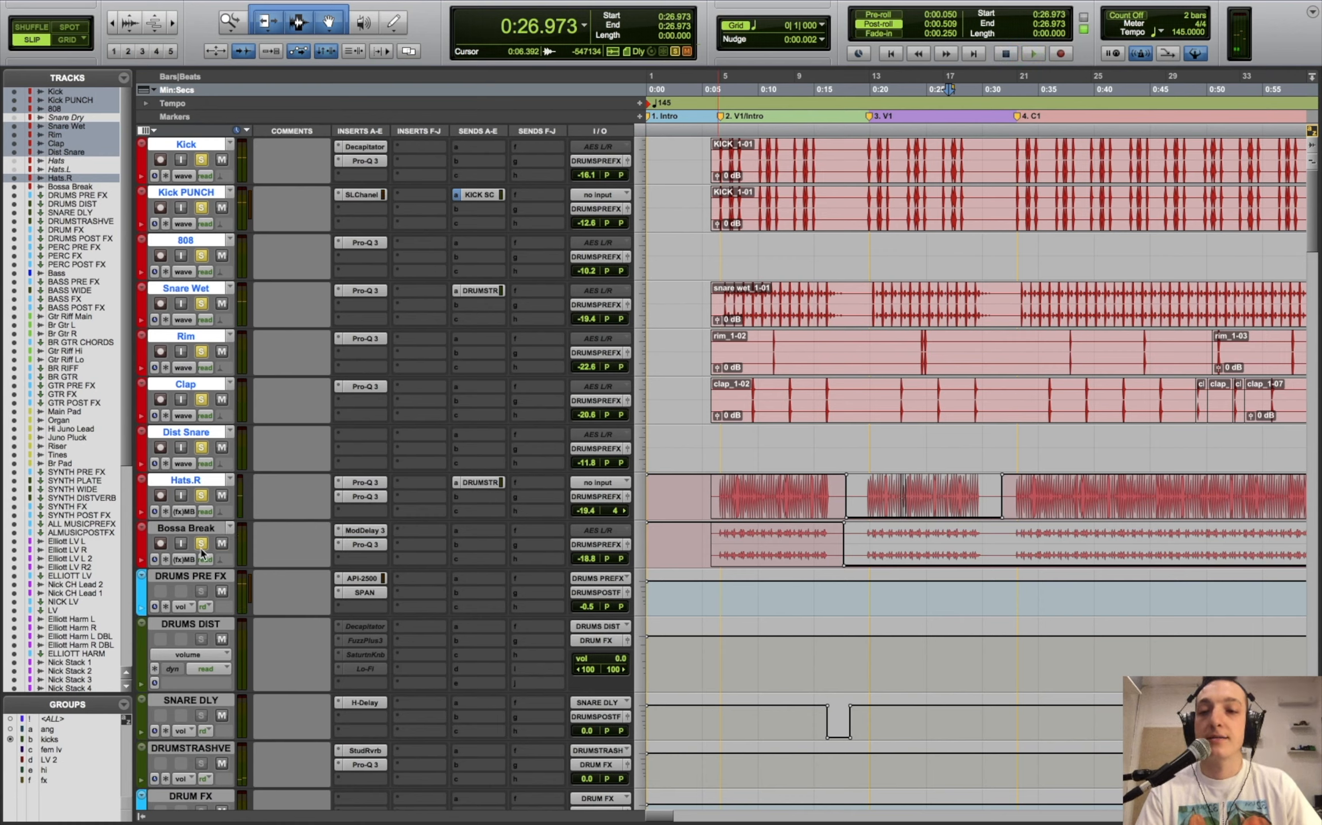
- Solo Bossa Break exclusively and play it on its own, then unsolo it
super+click(201, 545)
key(space)
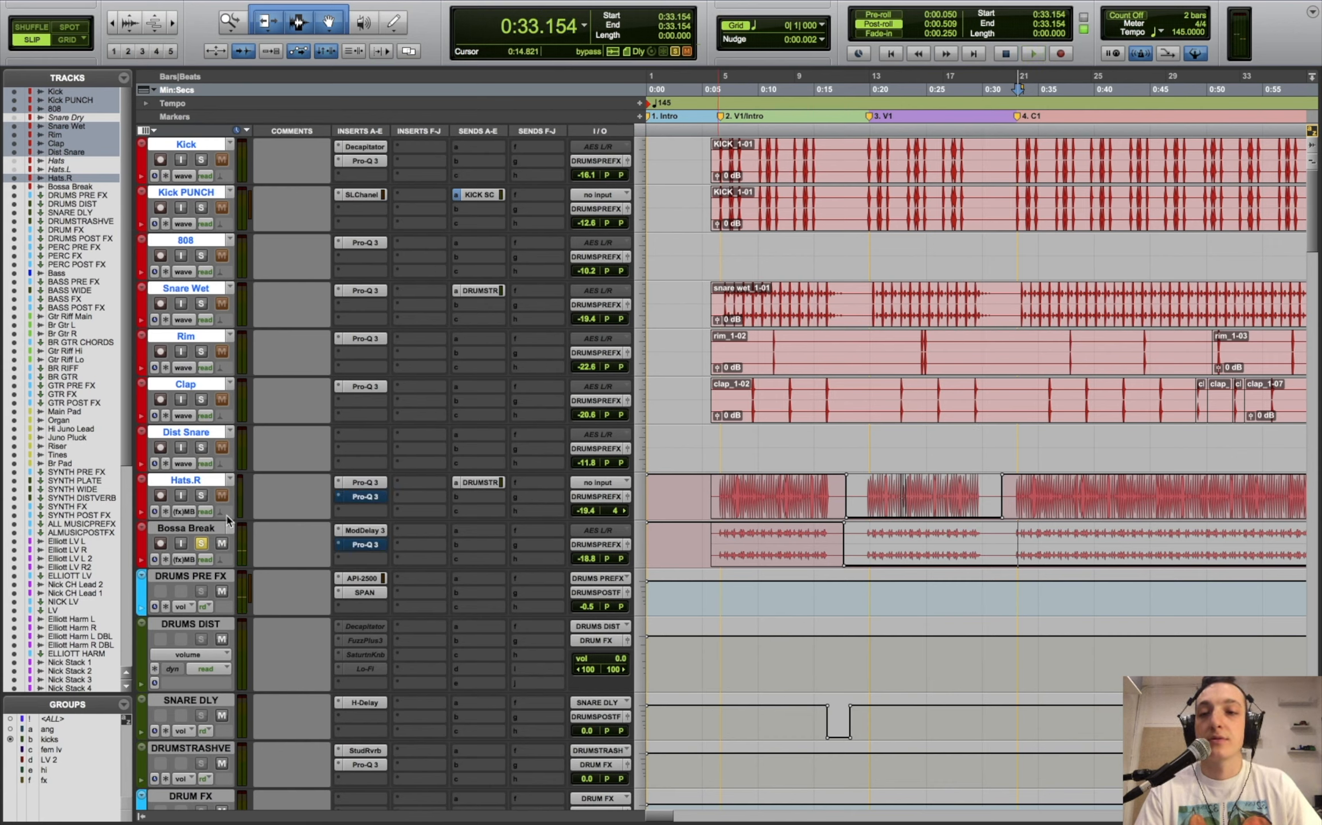
click(201, 544)
key(space)
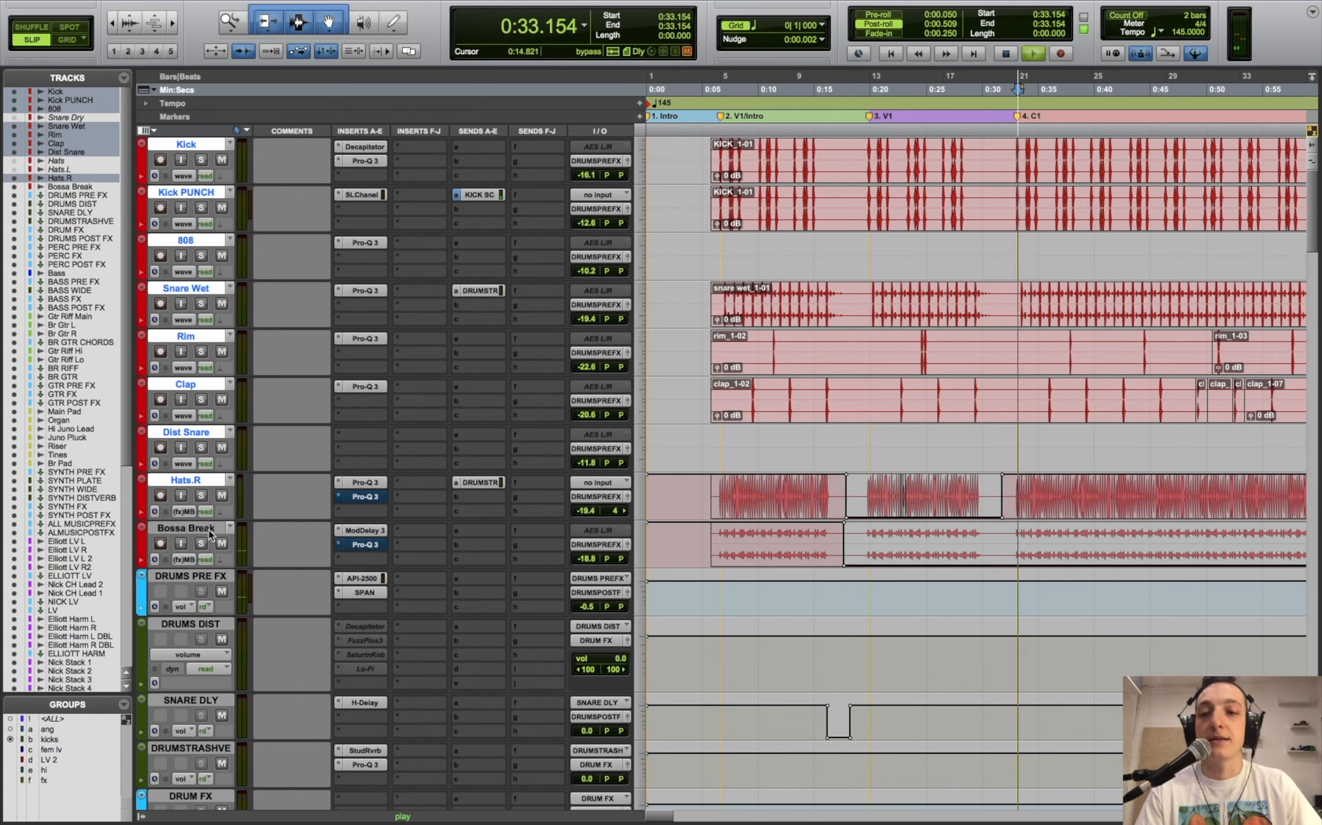
click(195, 529)
key(space)
- Solo drums through Bossa Break, play from 0:32.662 toggling Bossa Break's mute, then open its Pro-Q 3
click(204, 150)
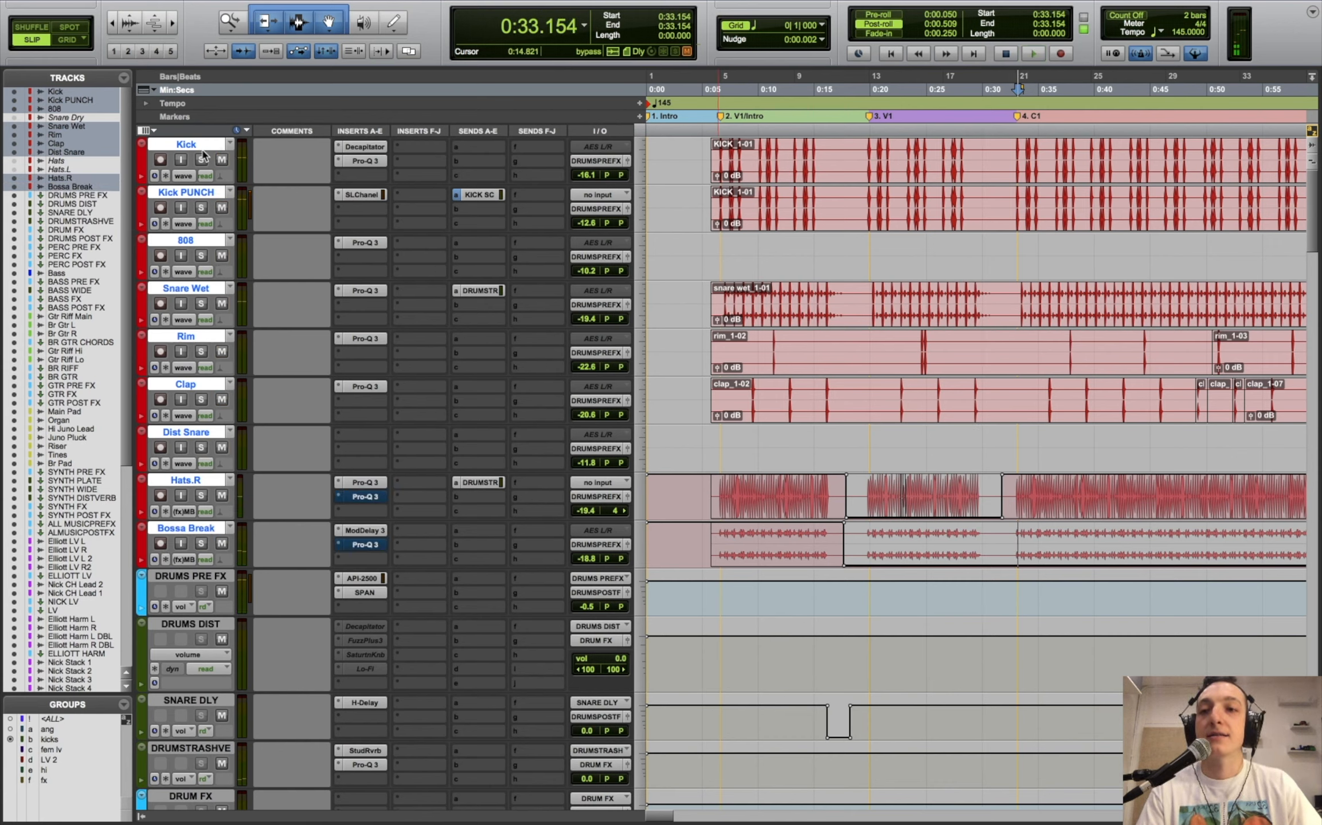
click(201, 160)
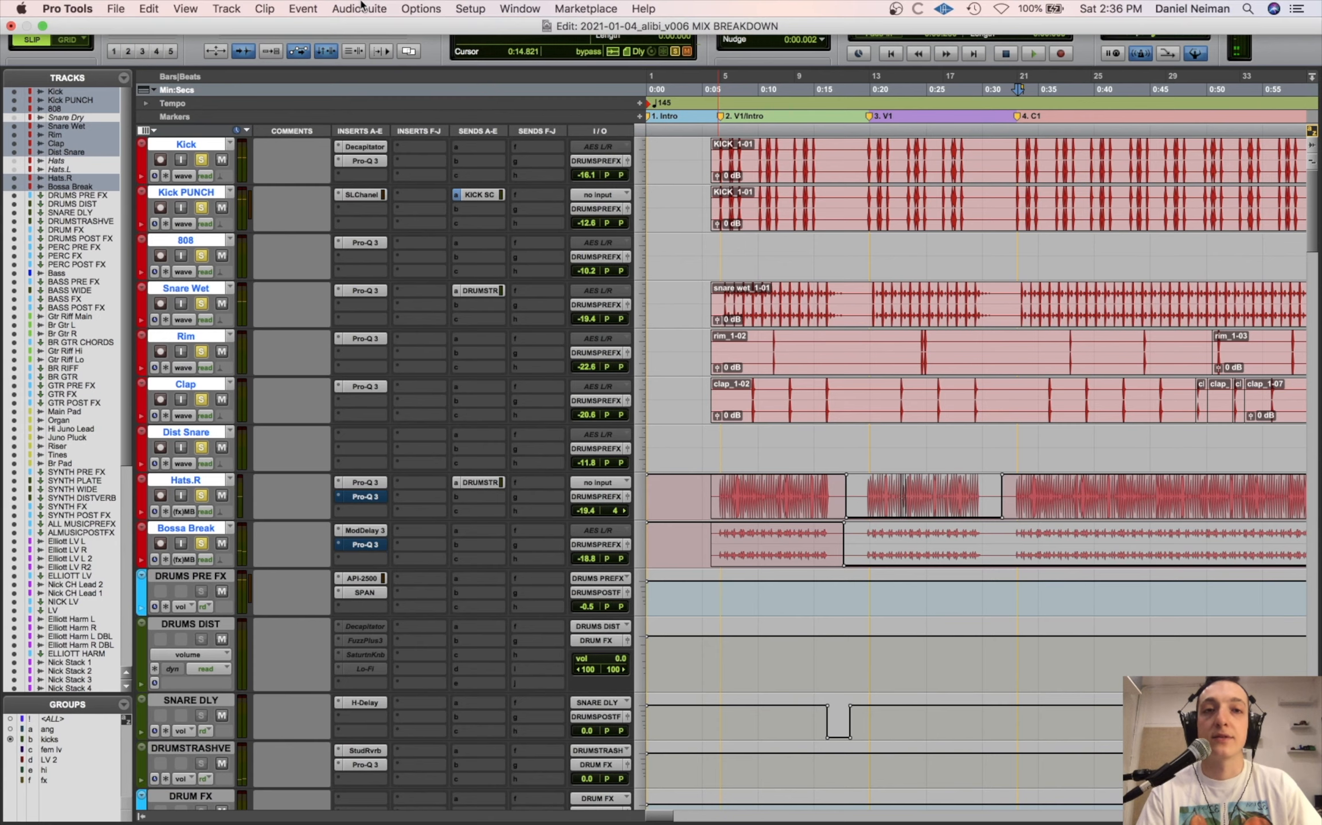
click(1011, 522)
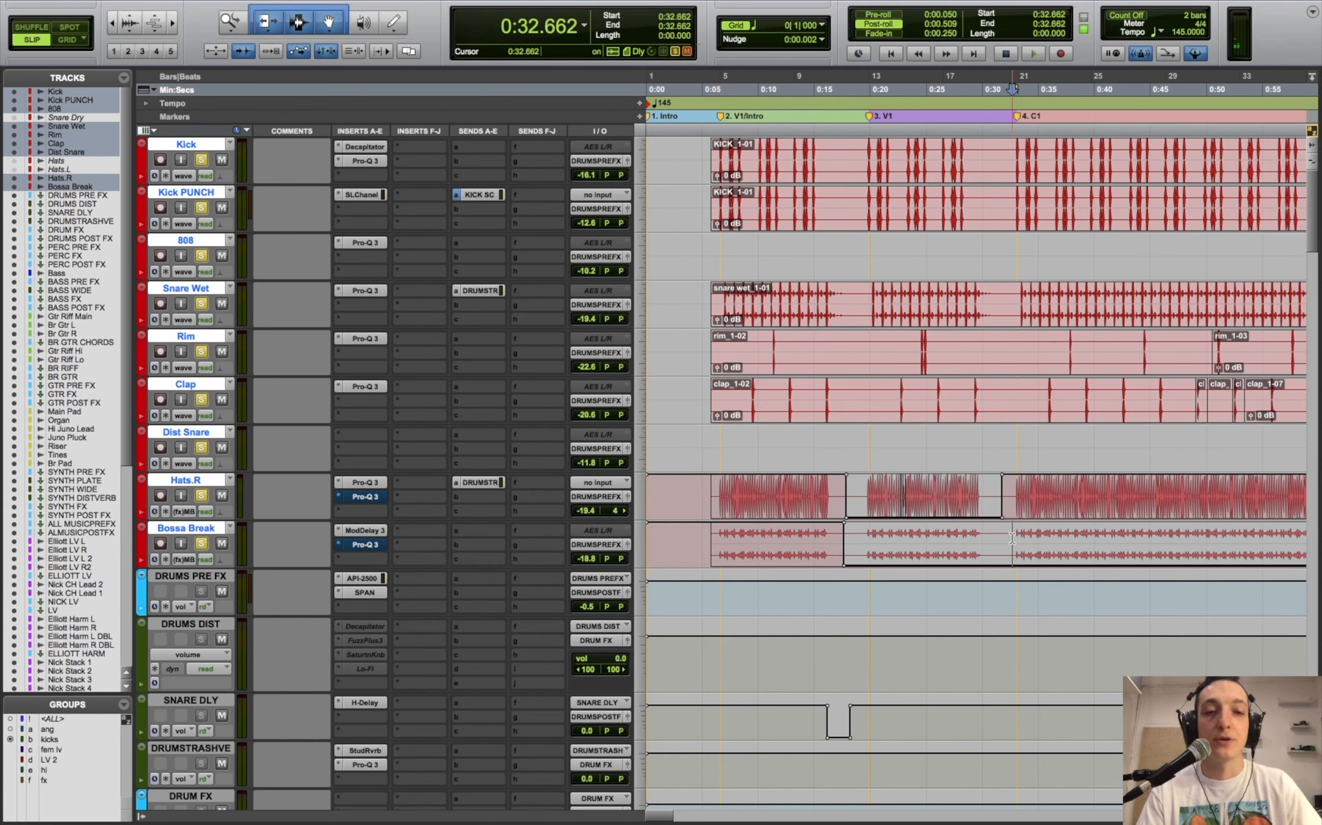
key(space)
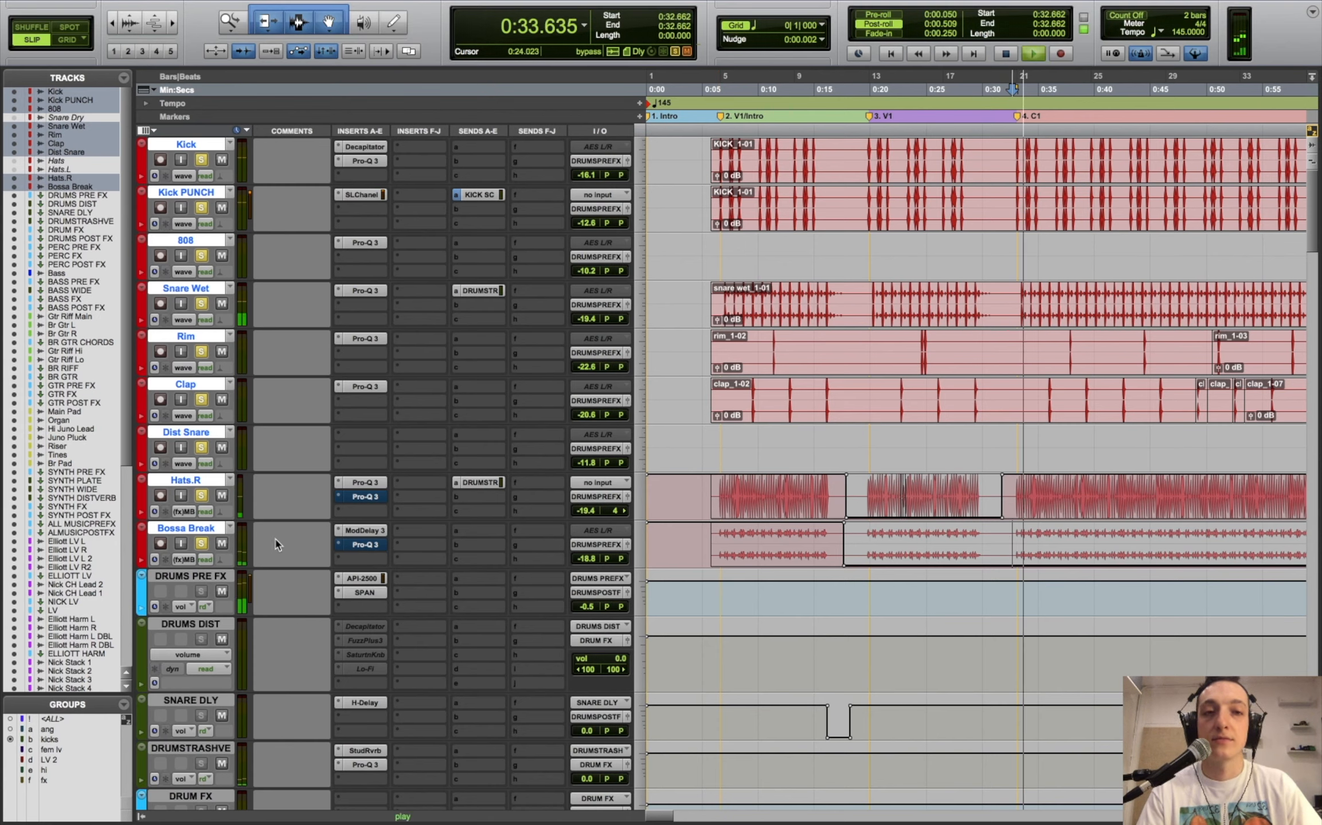
click(222, 543)
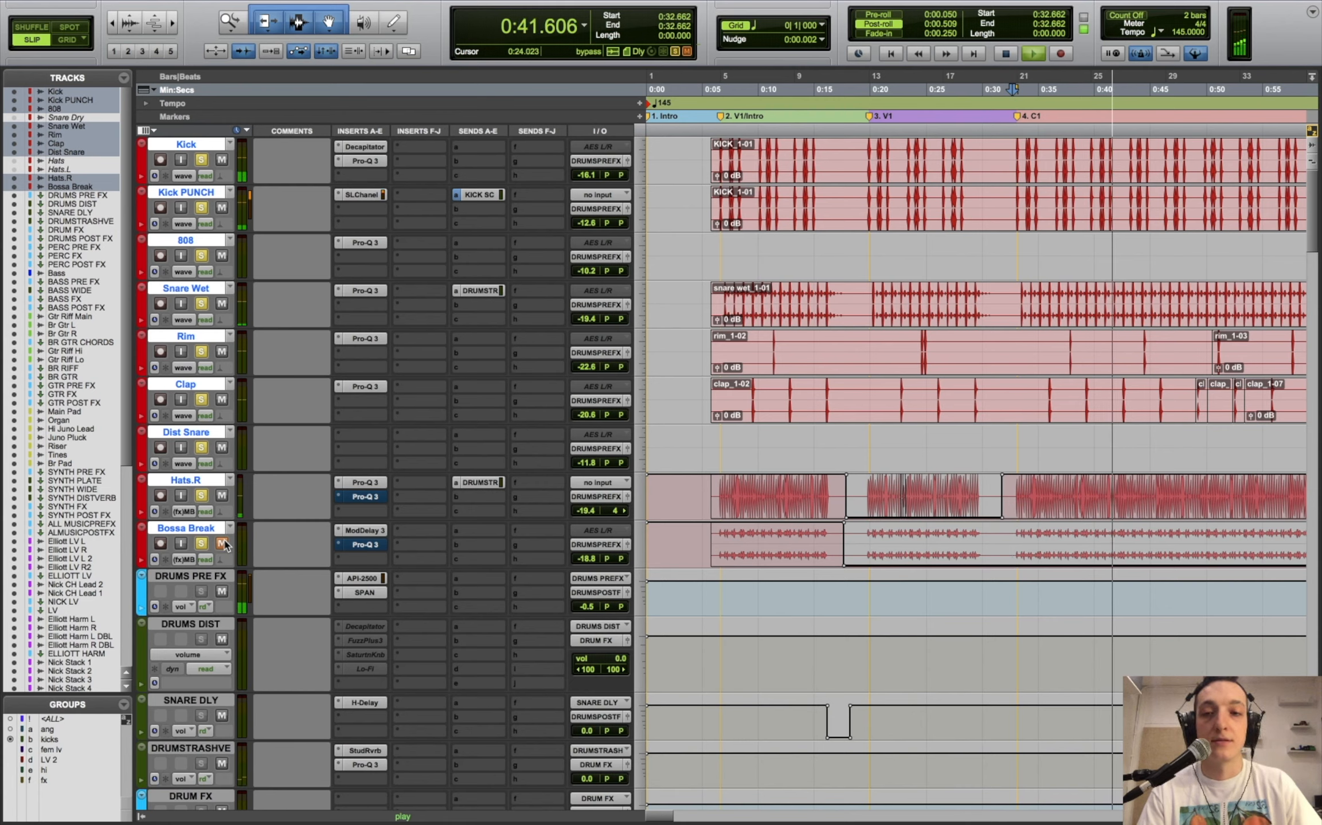
click(223, 543)
key(space)
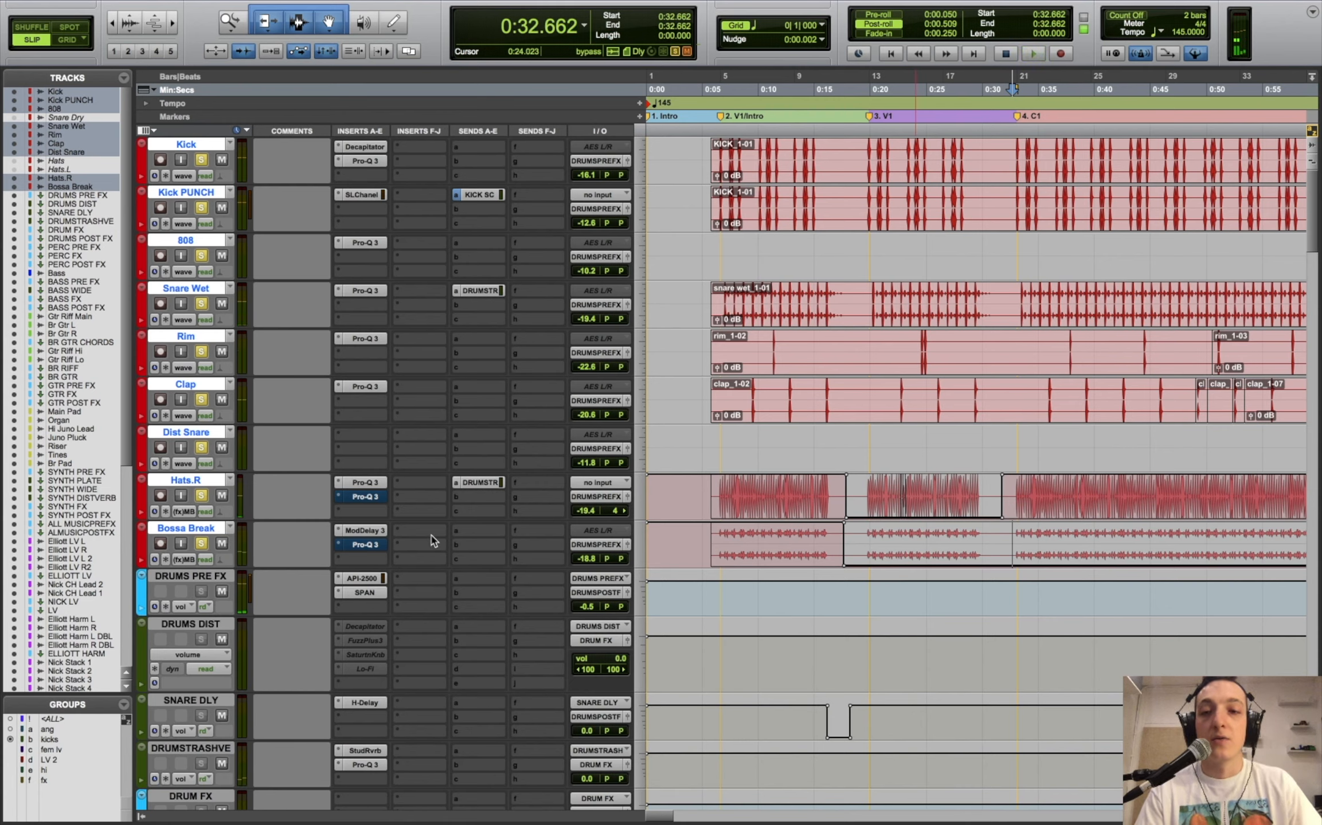
click(370, 541)
click(186, 560)
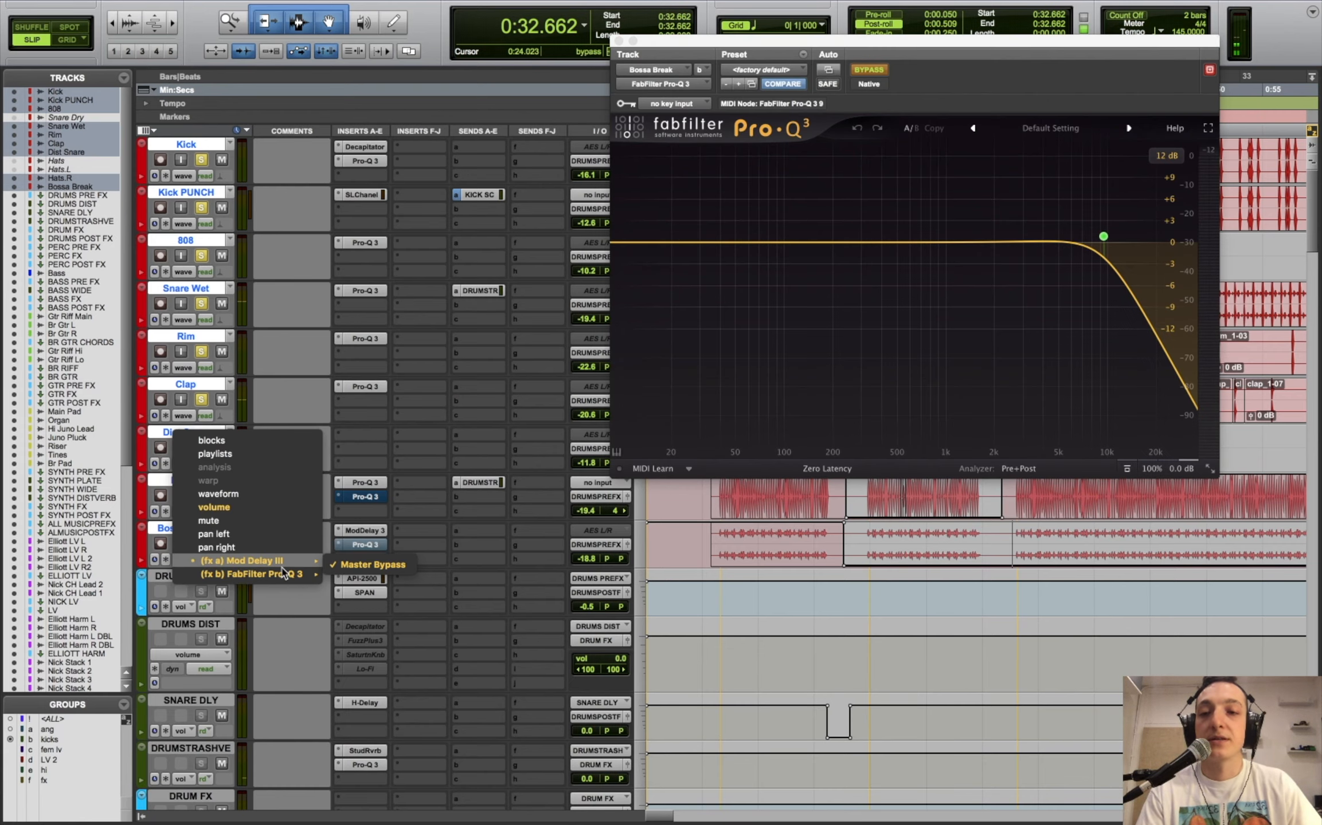
- Show Bossa Break's Pro-Q 3 Master Bypass lane, zoom out, and close its 9.5 kHz high-cut EQ
mouse_move(290, 575)
click(367, 579)
key(r)
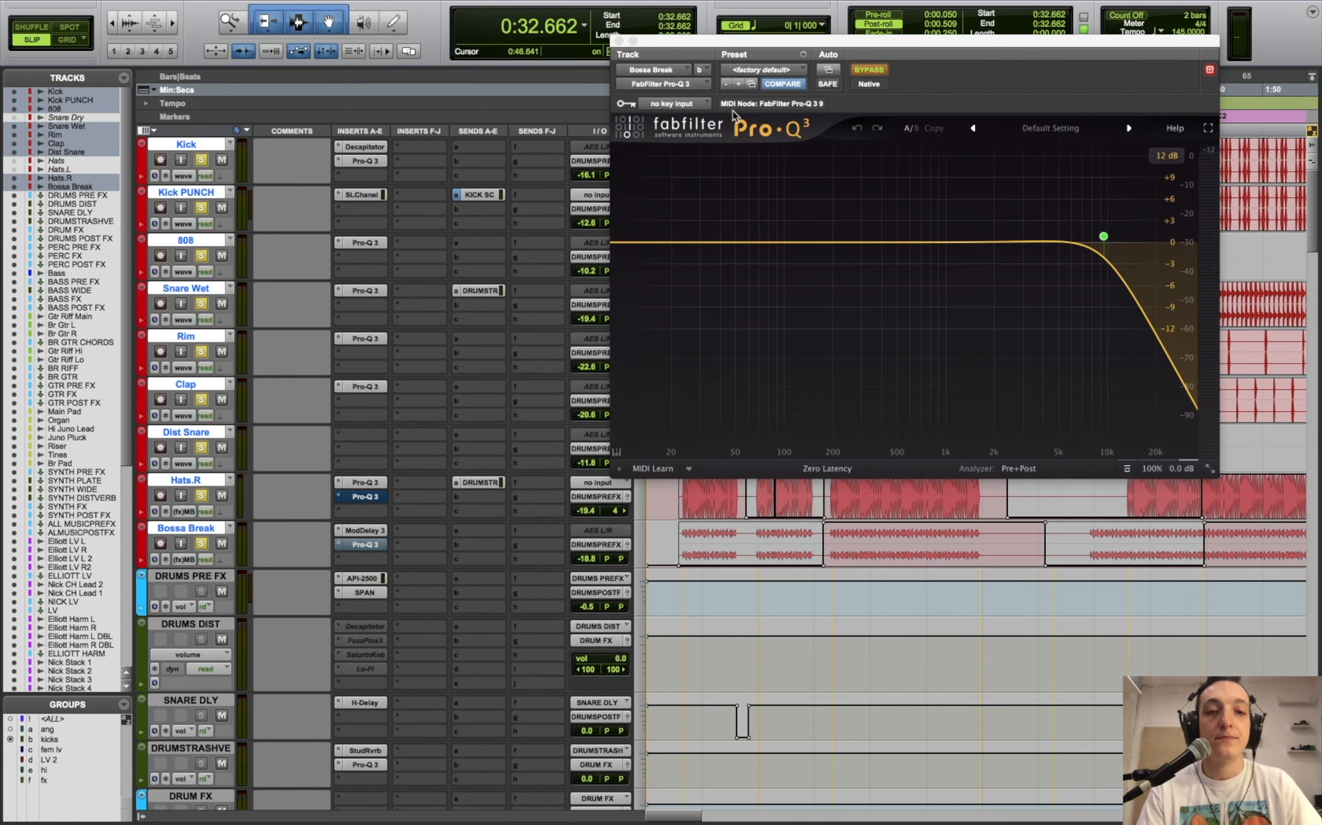
drag(675, 33, 122, 63)
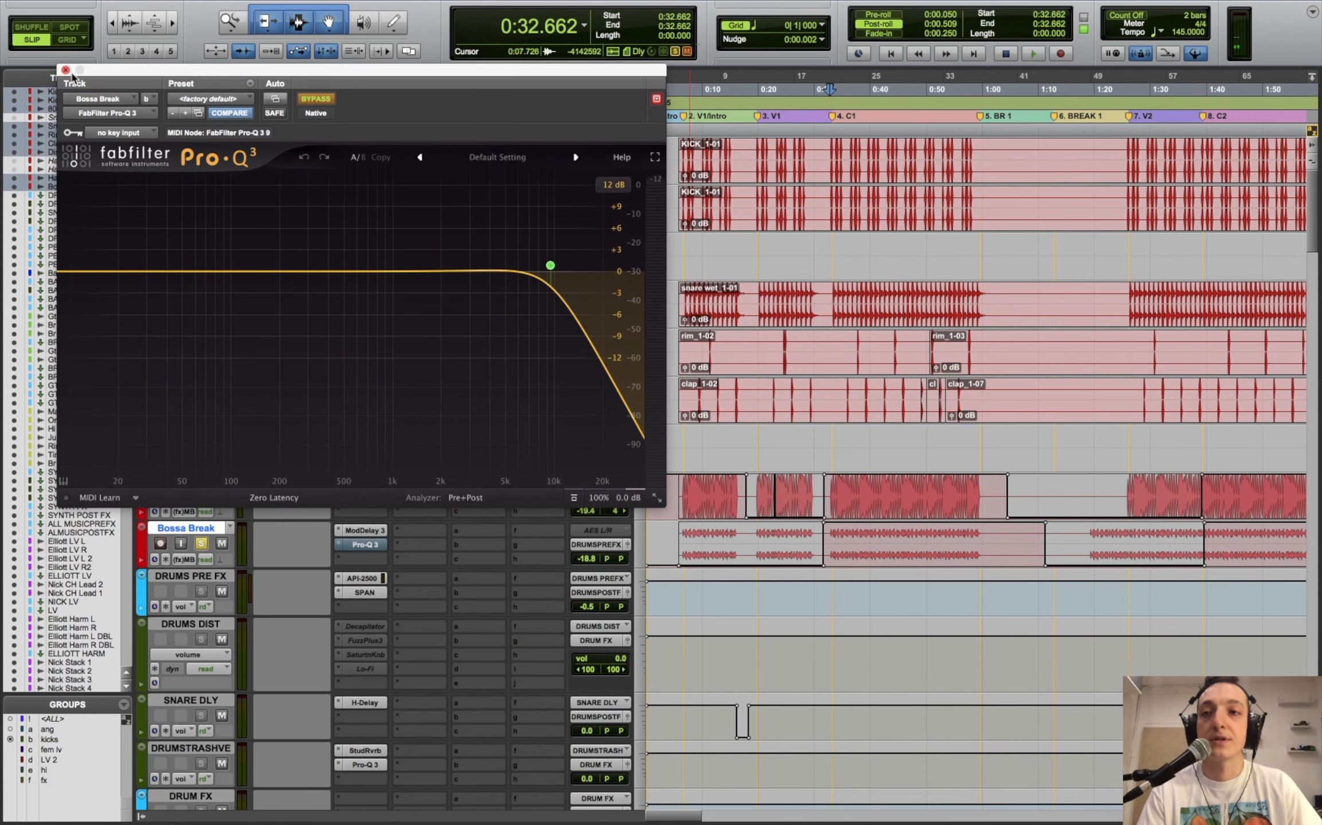
click(66, 70)
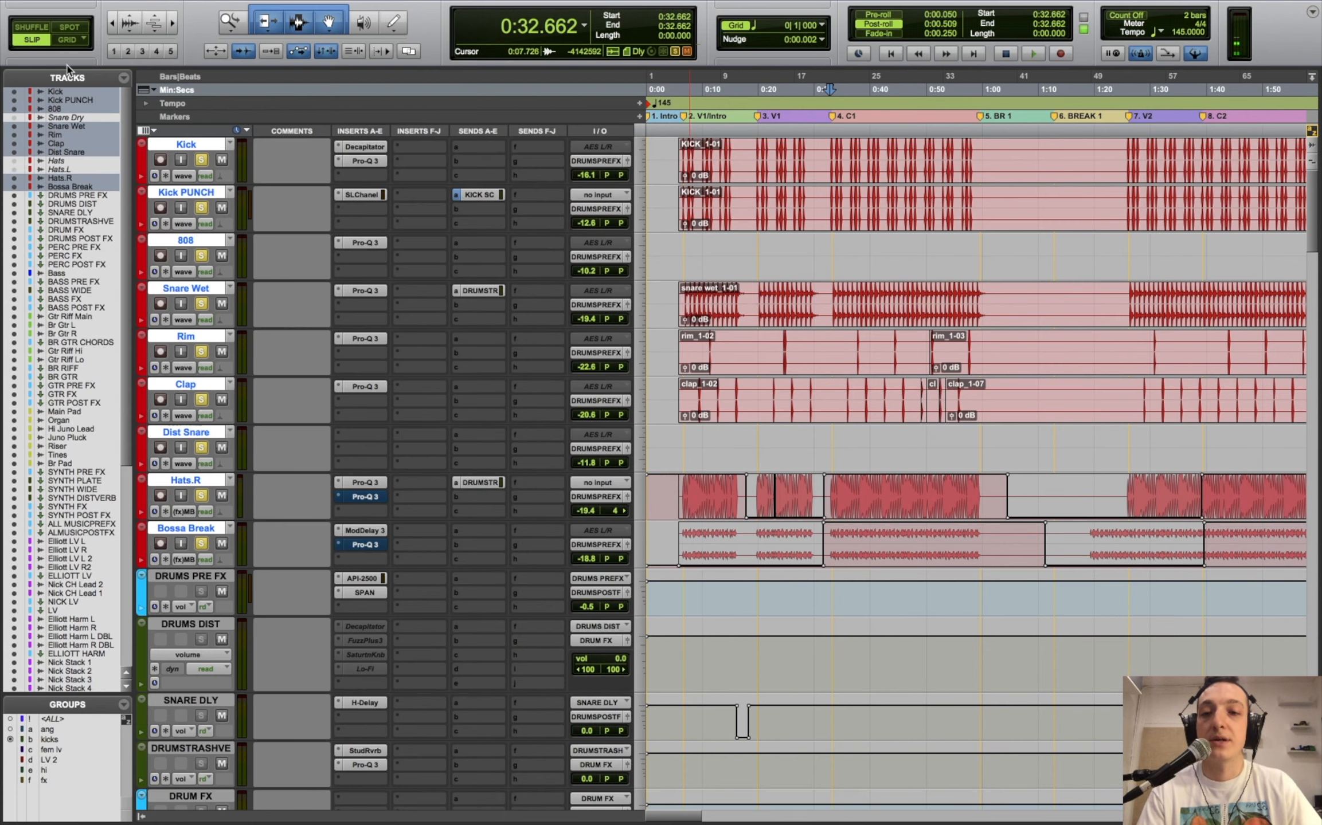
click(367, 531)
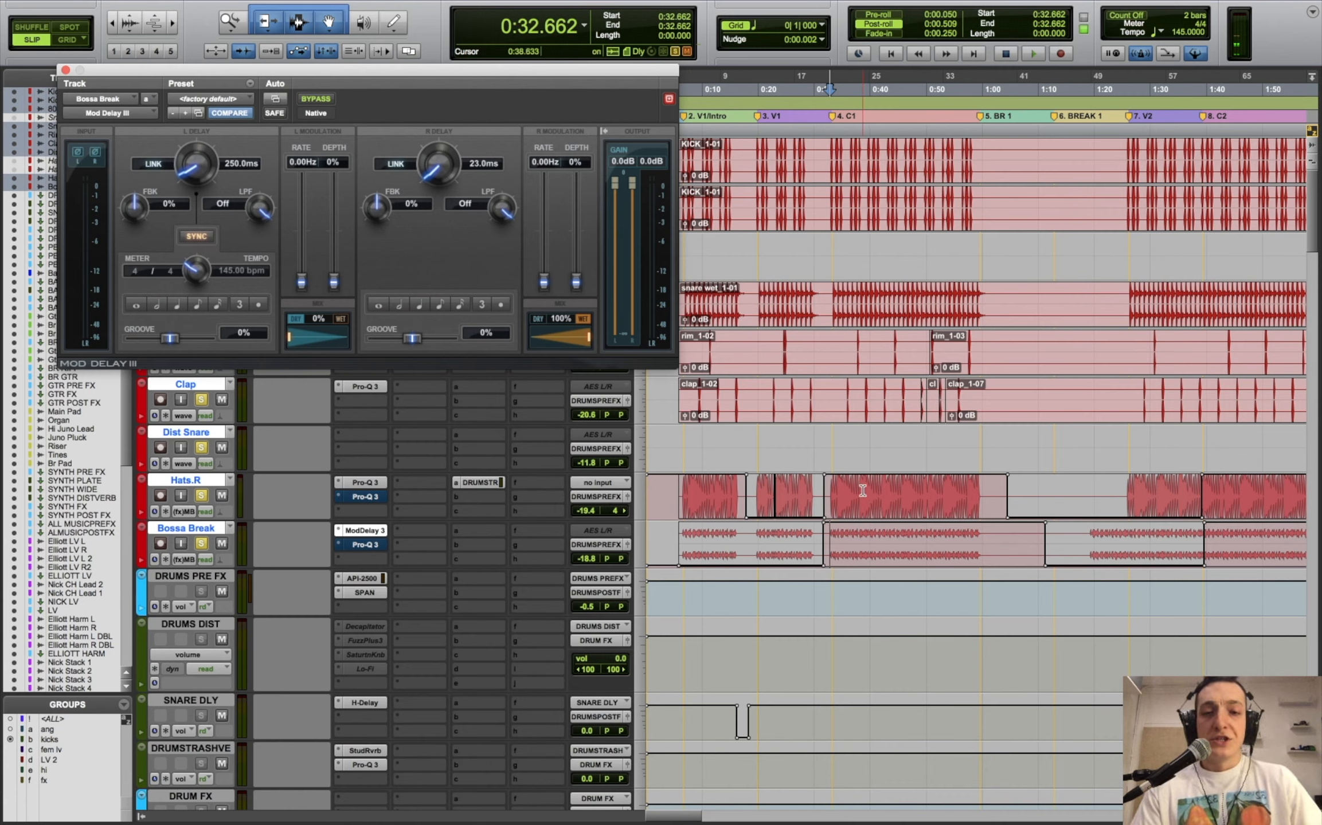
- Review Bossa Break's Mod Delay III settings, close it, and set the edit point at 0:33.997
drag(513, 78, 524, 53)
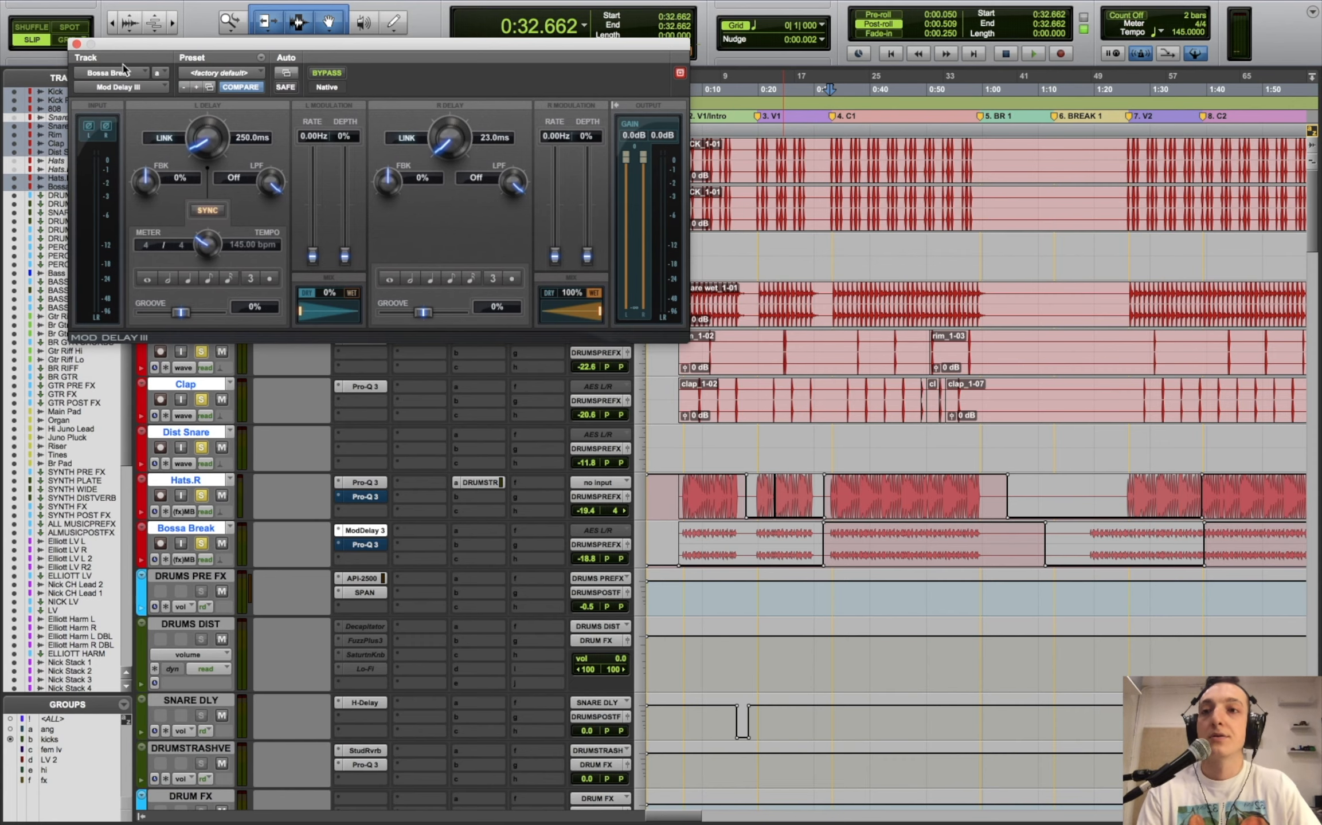
click(77, 44)
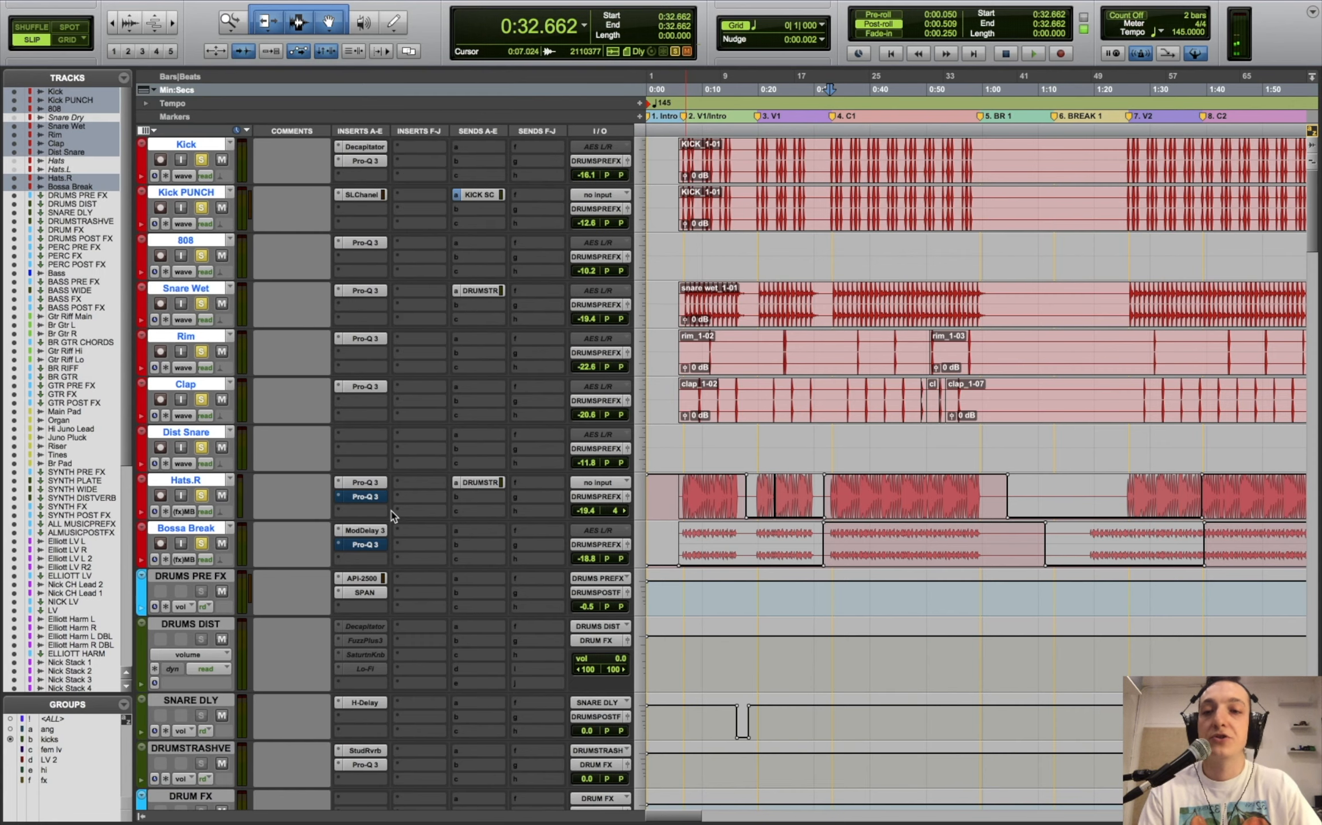
click(367, 531)
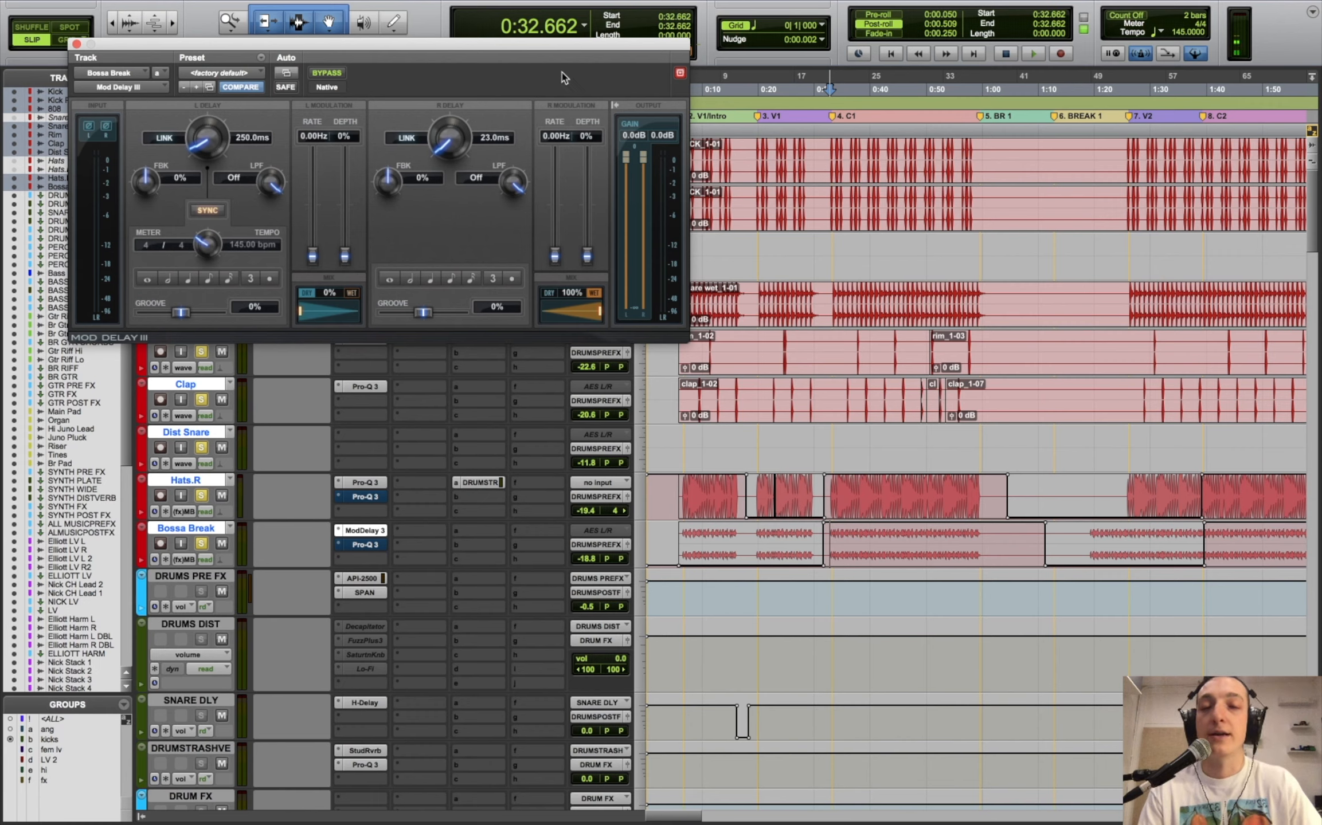
drag(536, 45, 947, 97)
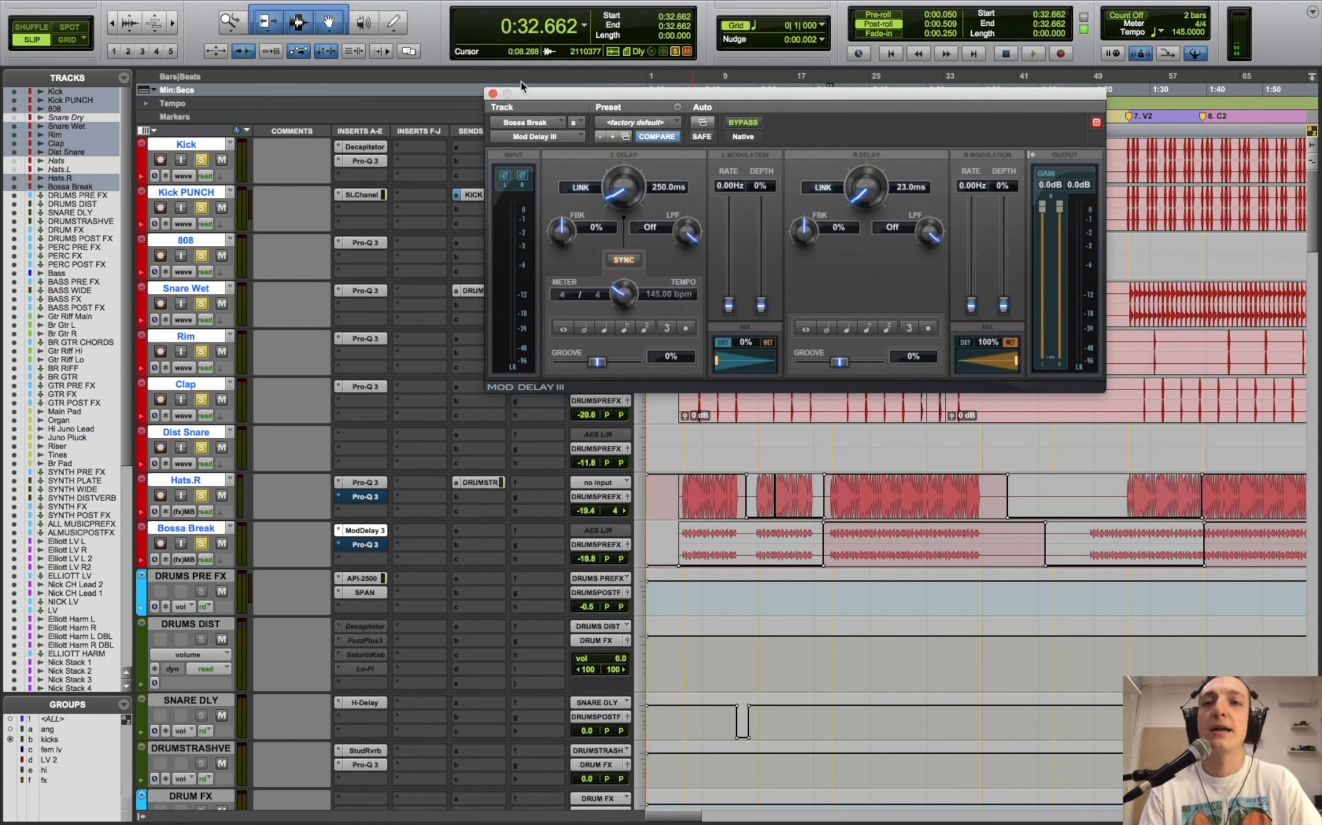
click(492, 93)
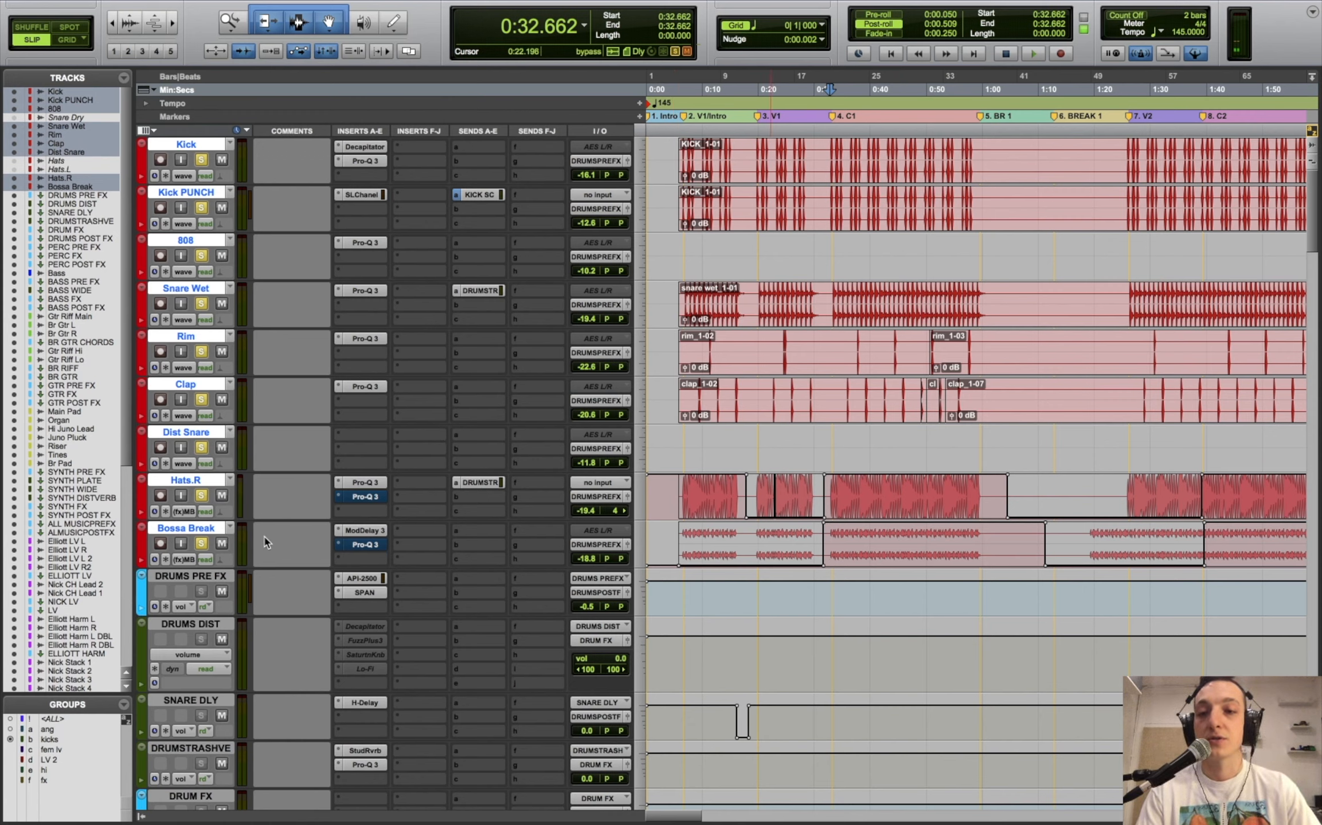
click(824, 337)
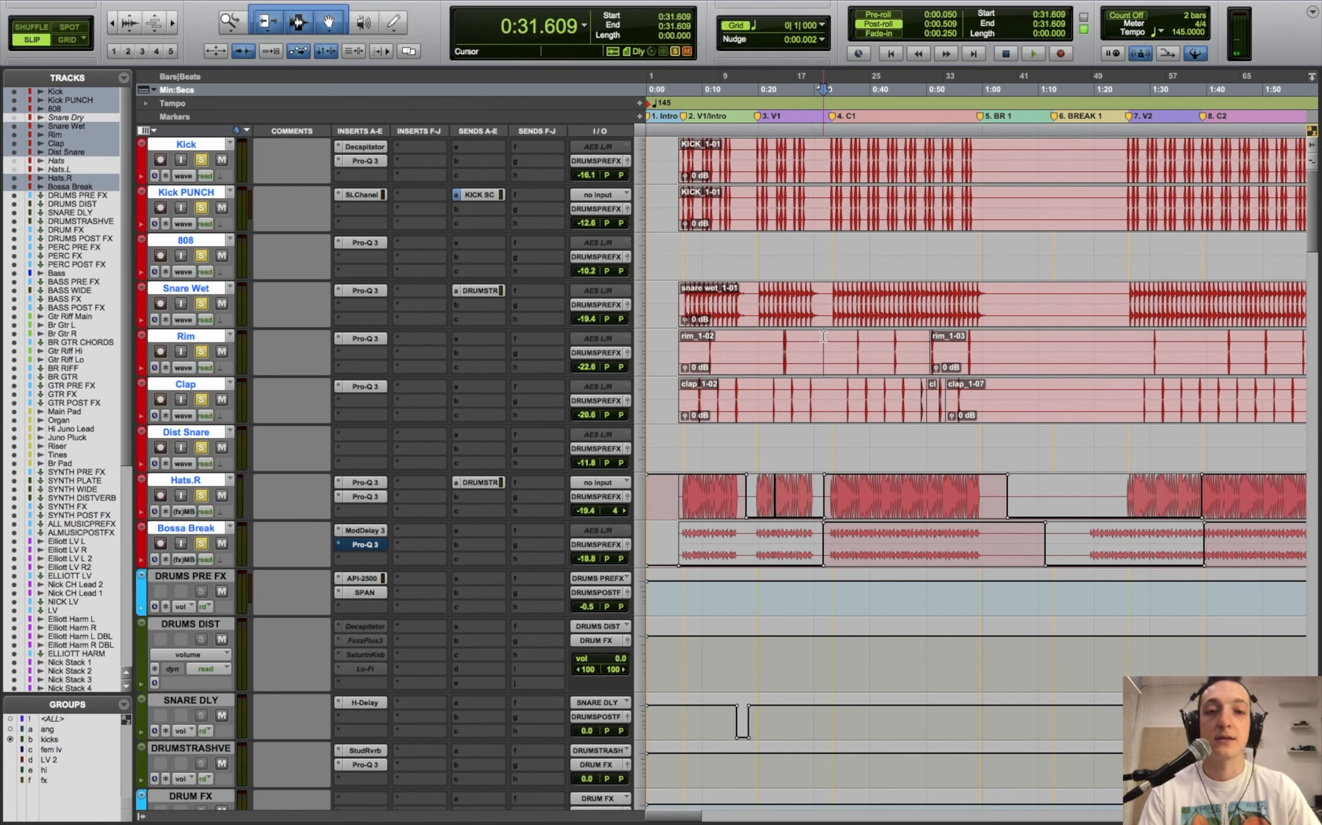
click(836, 544)
- Open the DRUMS PRE FX API-2500 compressor and select the DRUMS PRE FX track
click(383, 579)
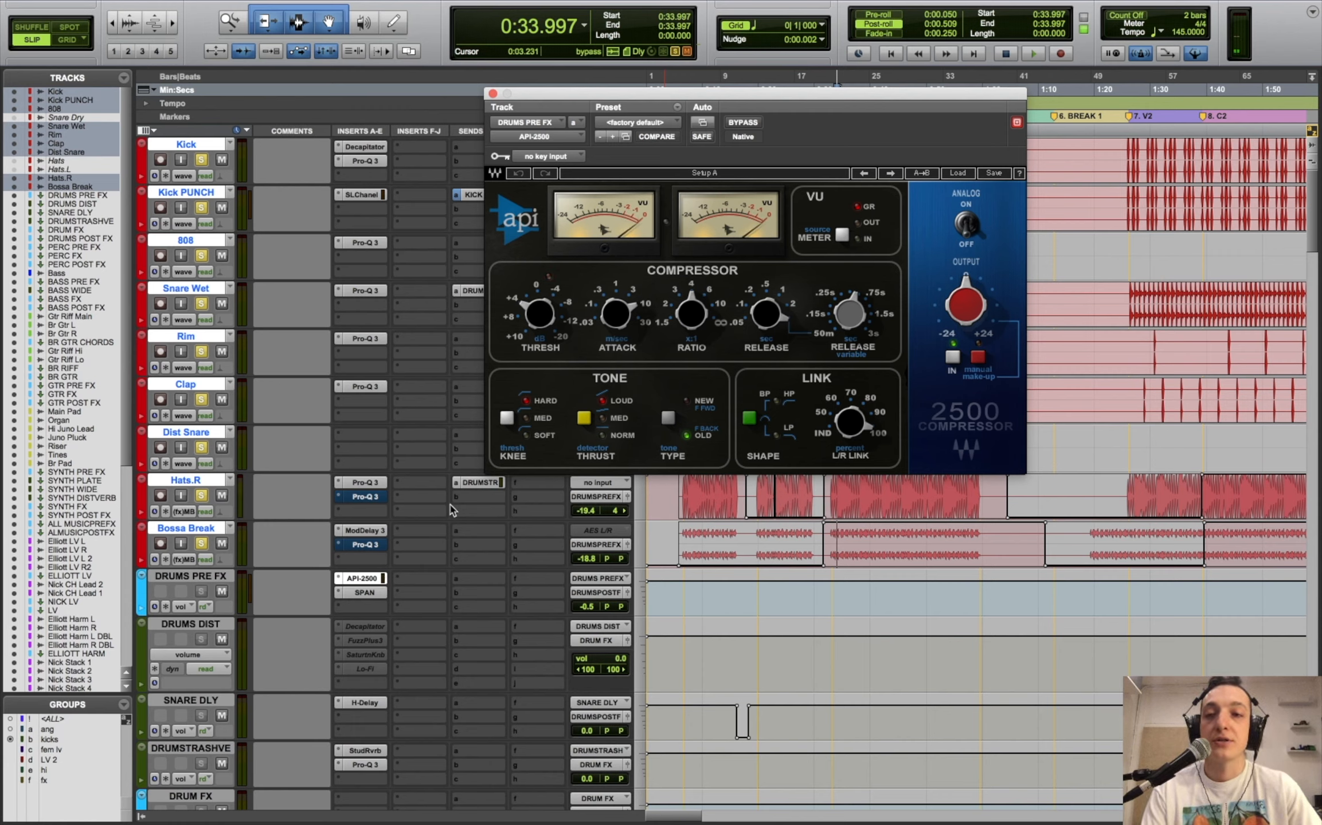
drag(547, 100, 577, 69)
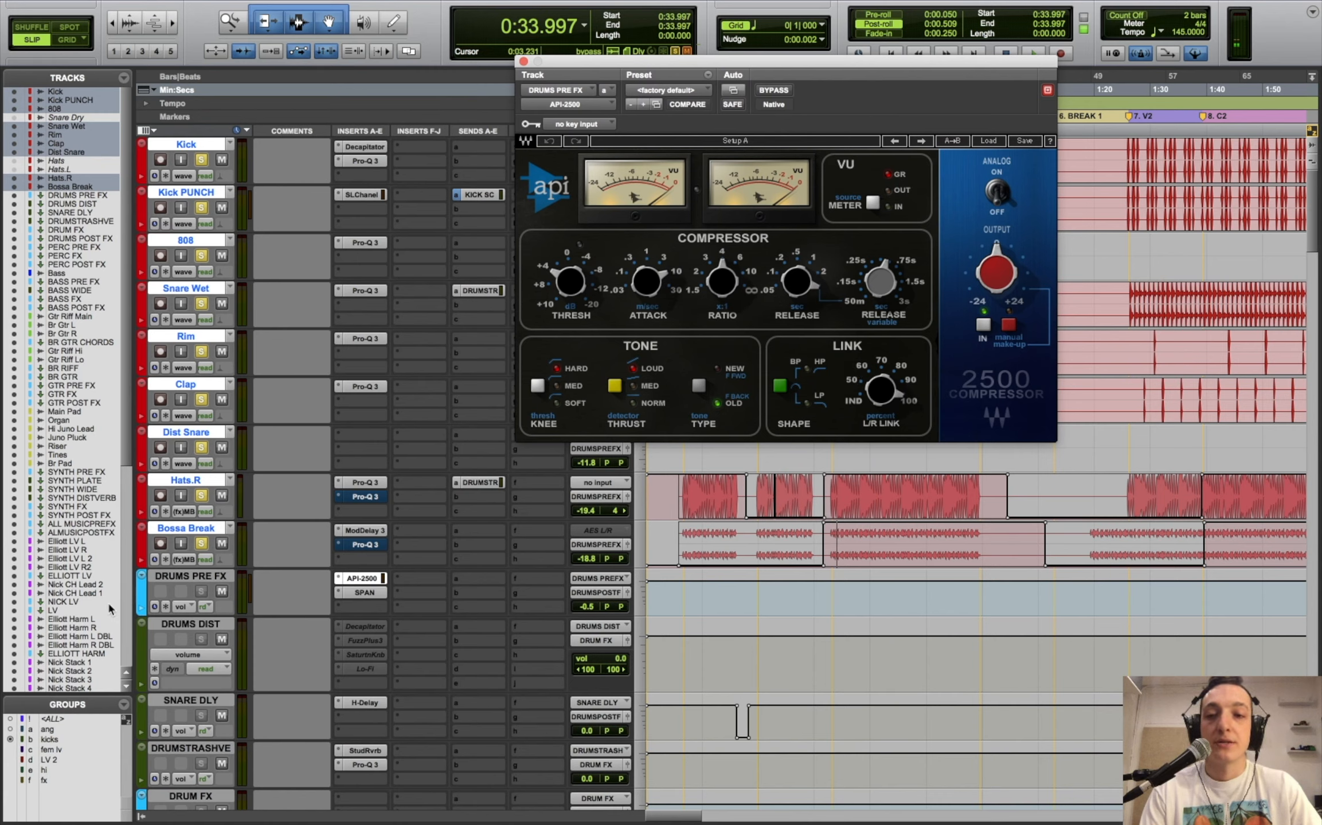
click(184, 578)
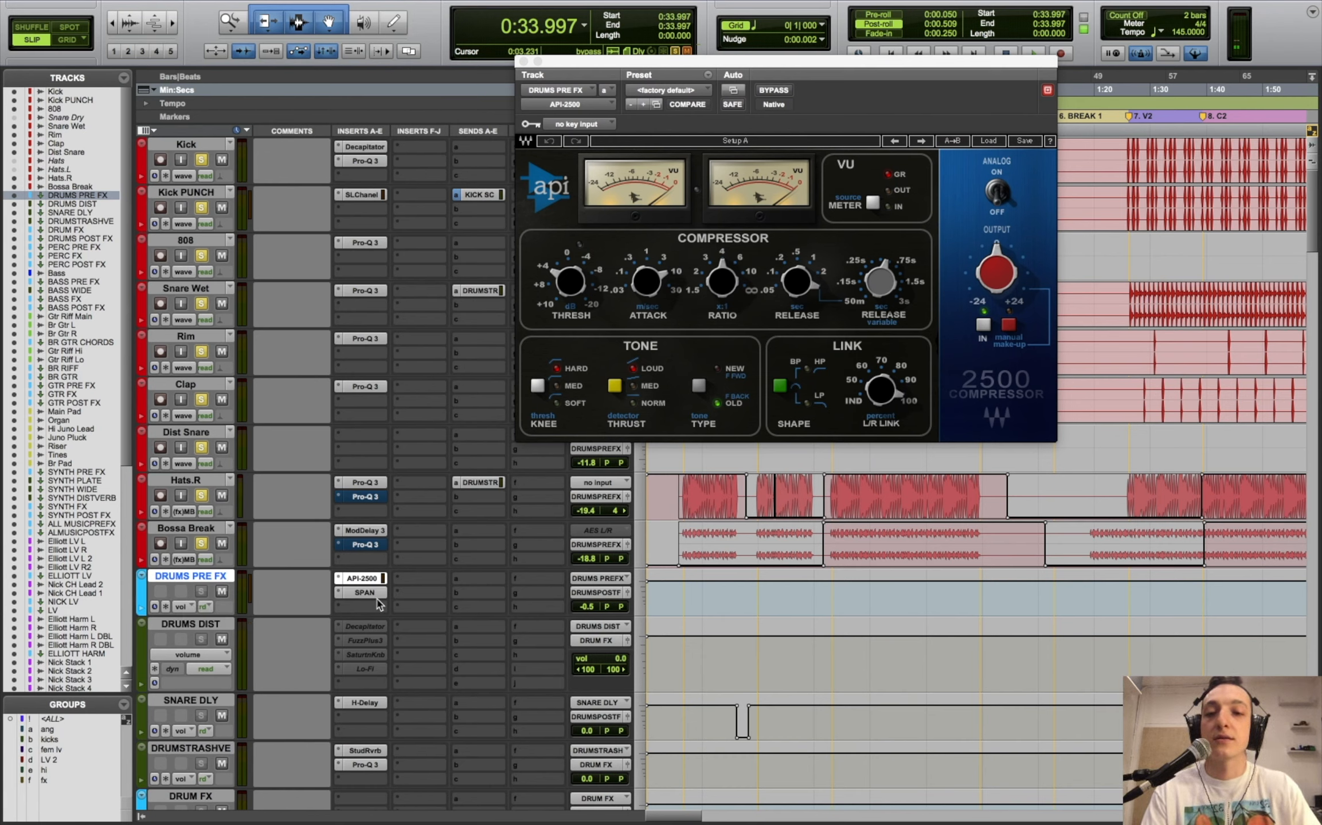
scroll(263, 497, down, 1)
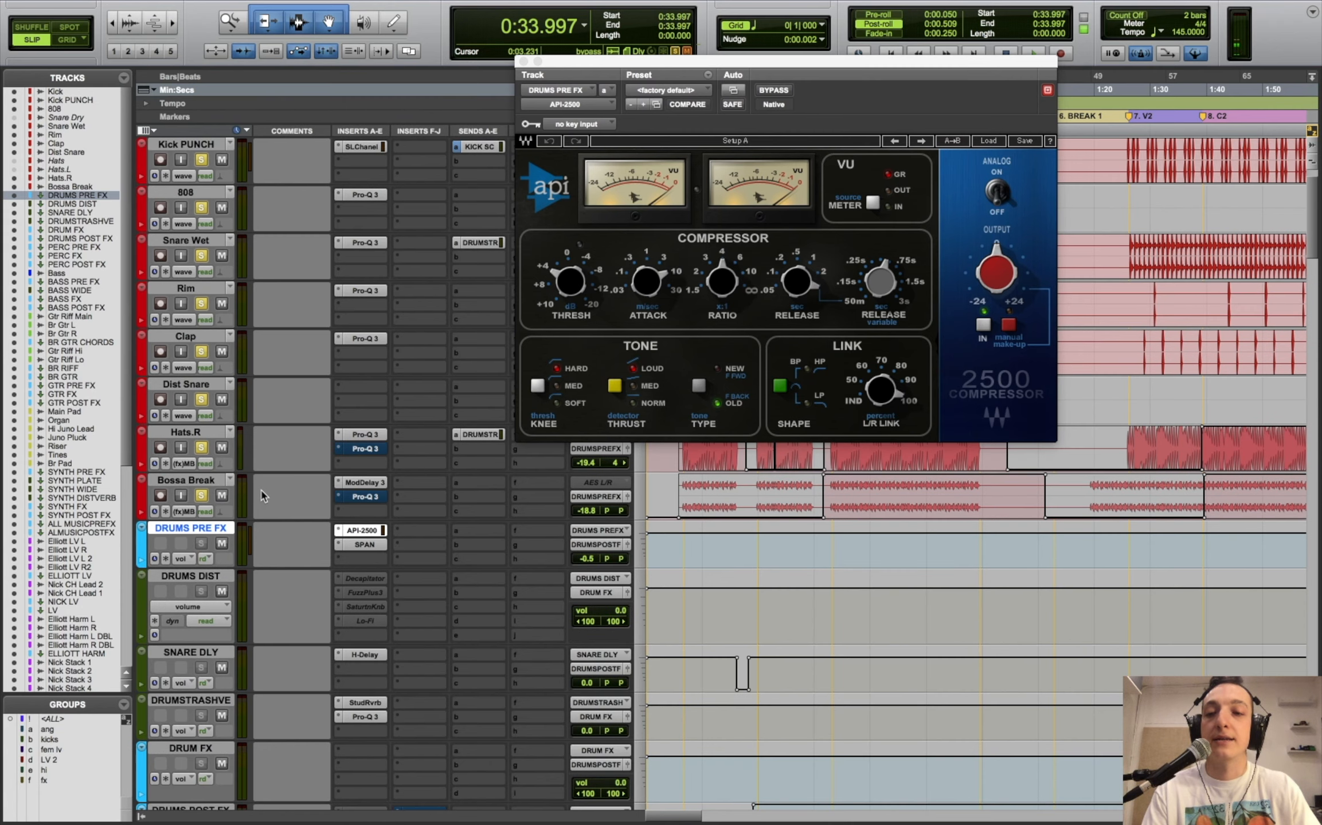
scroll(343, 669, down, 2)
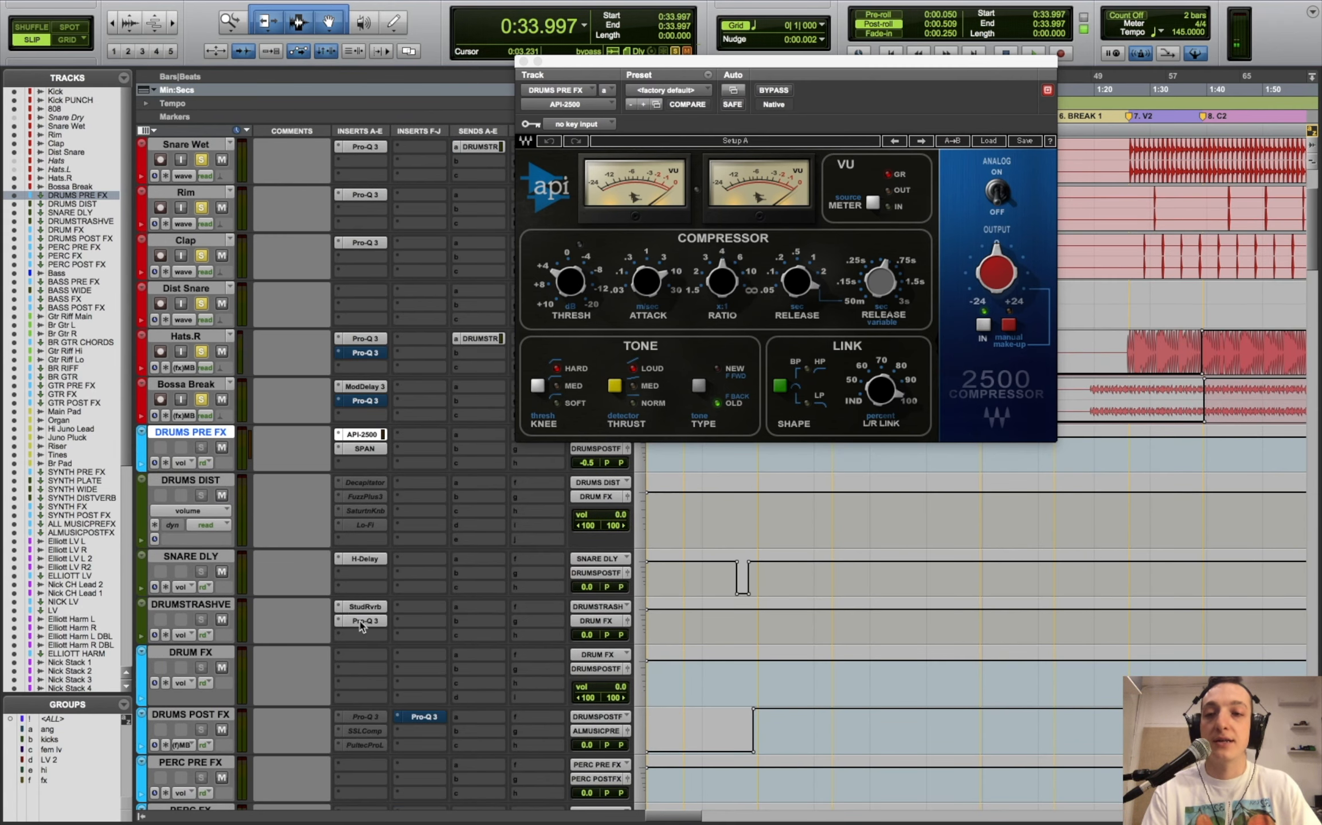
scroll(308, 553, up, 3)
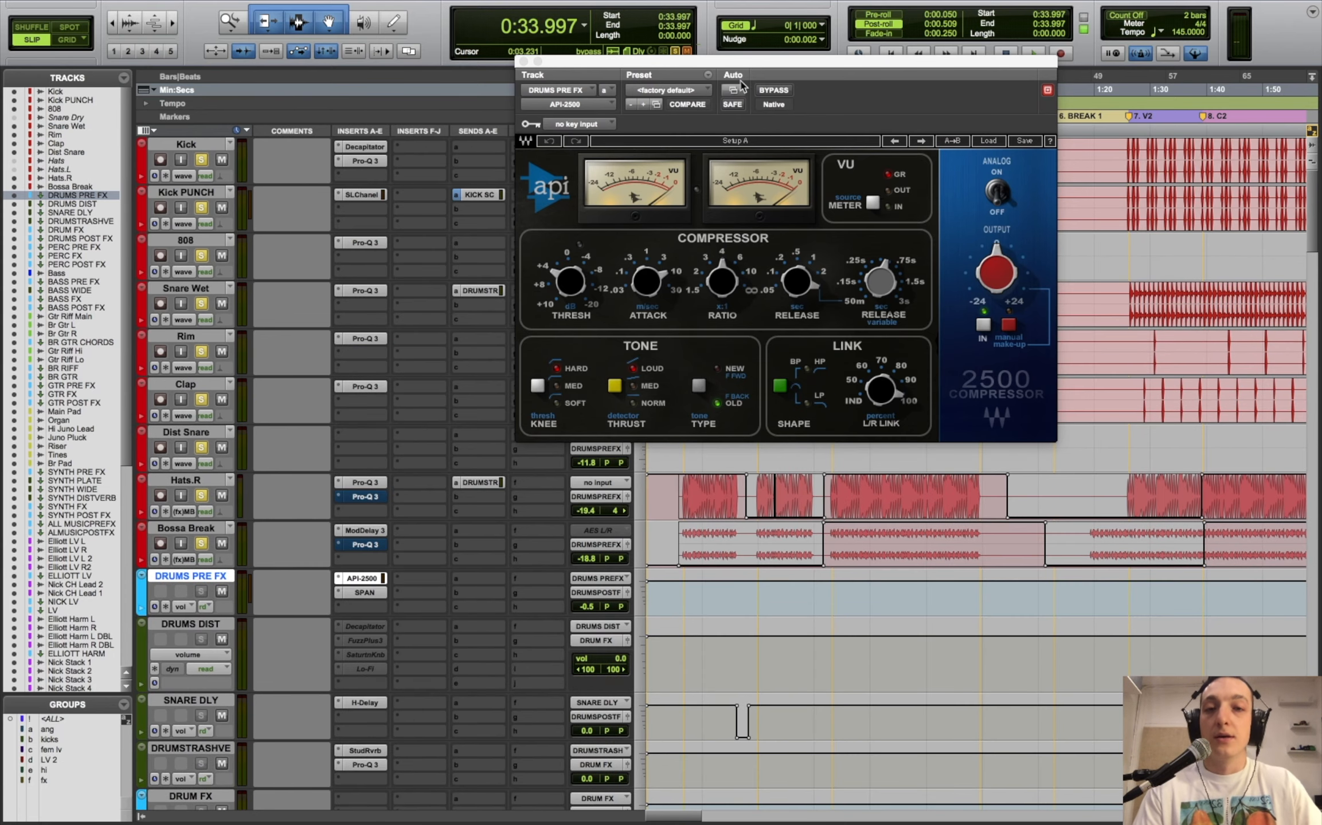
- Play the drums from 0:32.733, twice toggling the API-2500 bypass on and off to compare
click(823, 593)
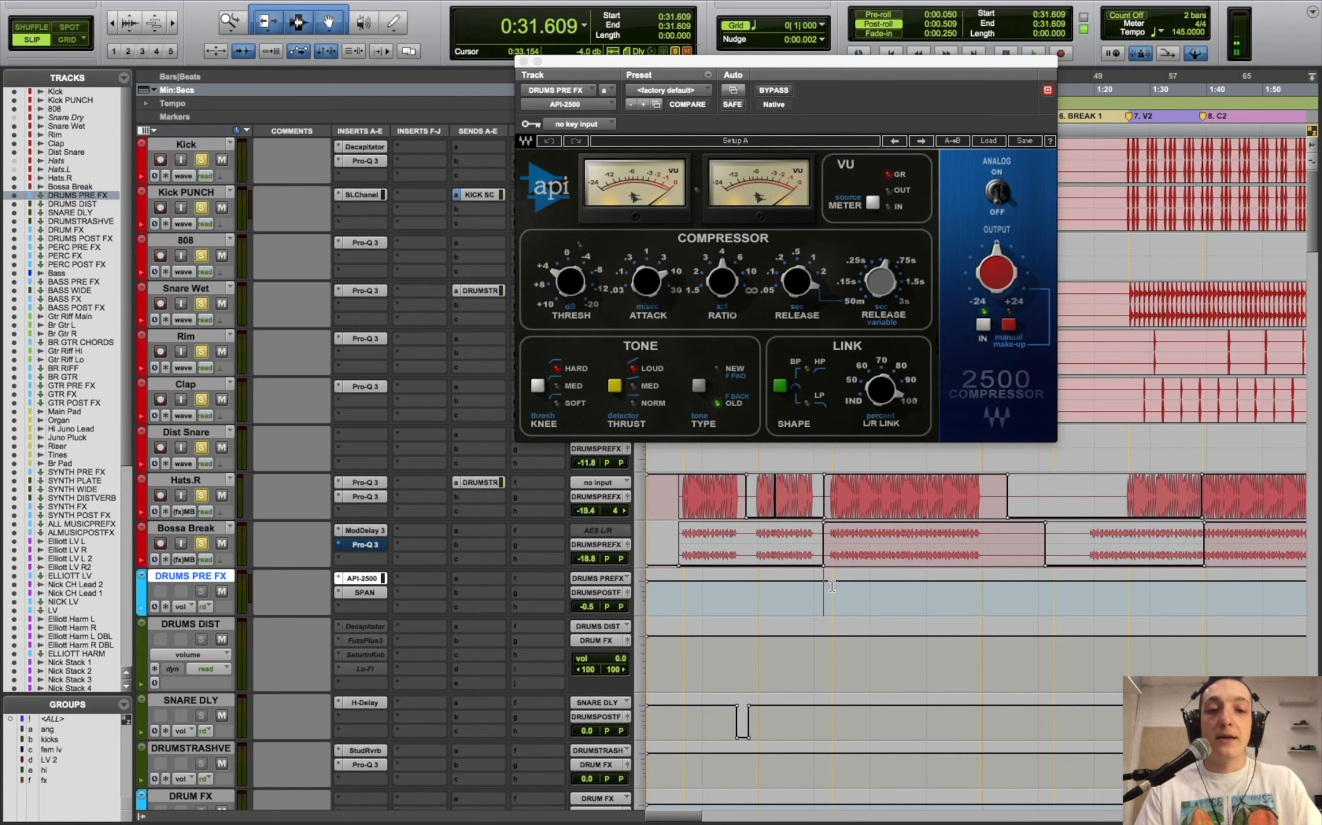
click(832, 586)
click(830, 583)
key(space)
click(773, 90)
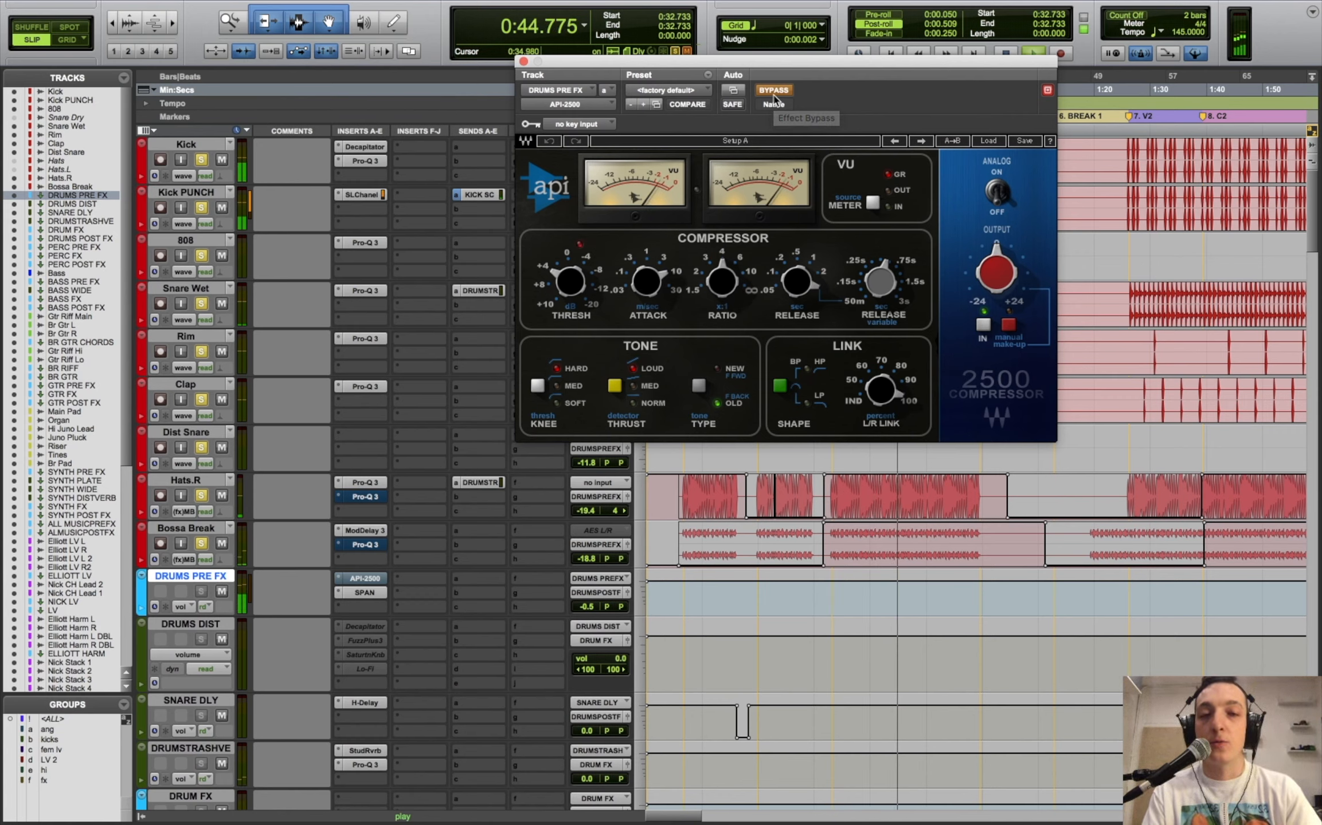
click(773, 91)
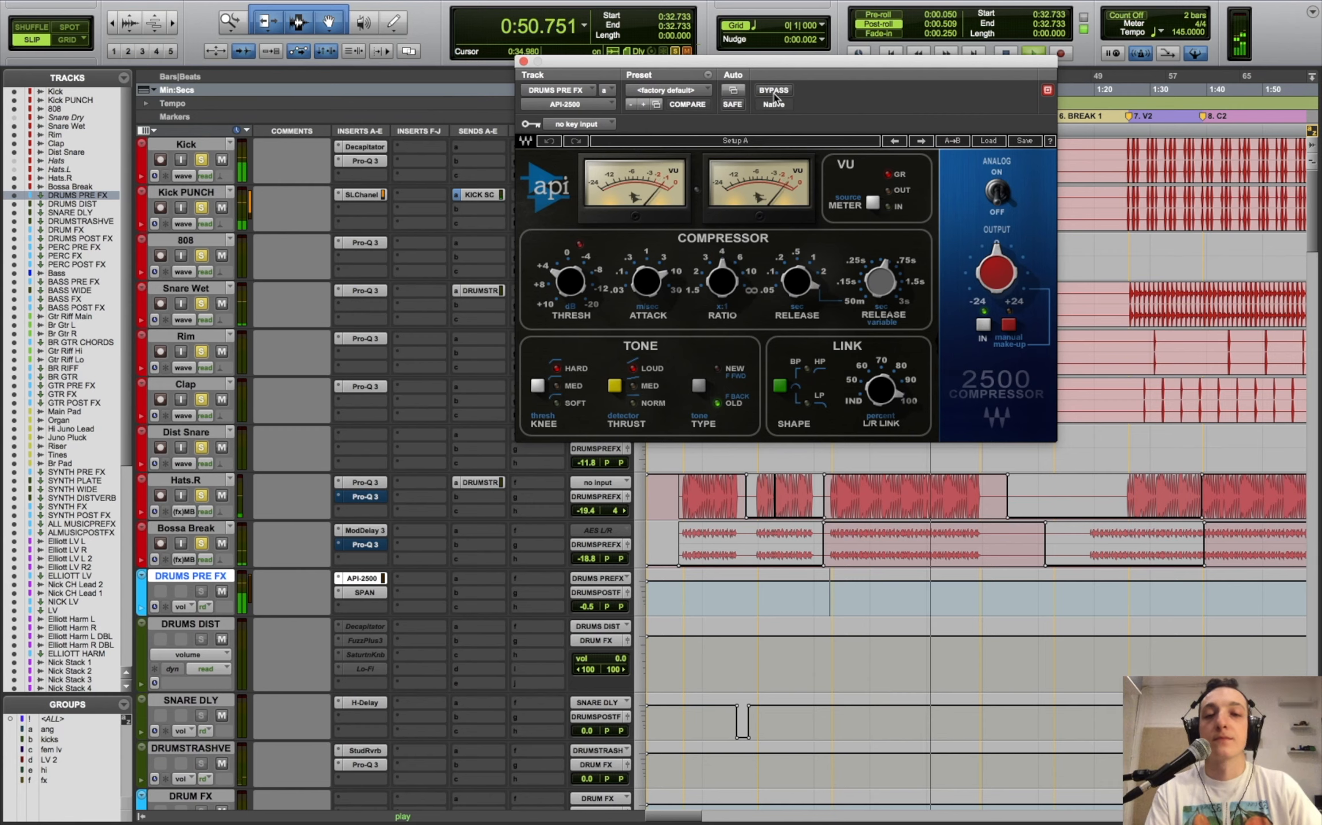
key(space)
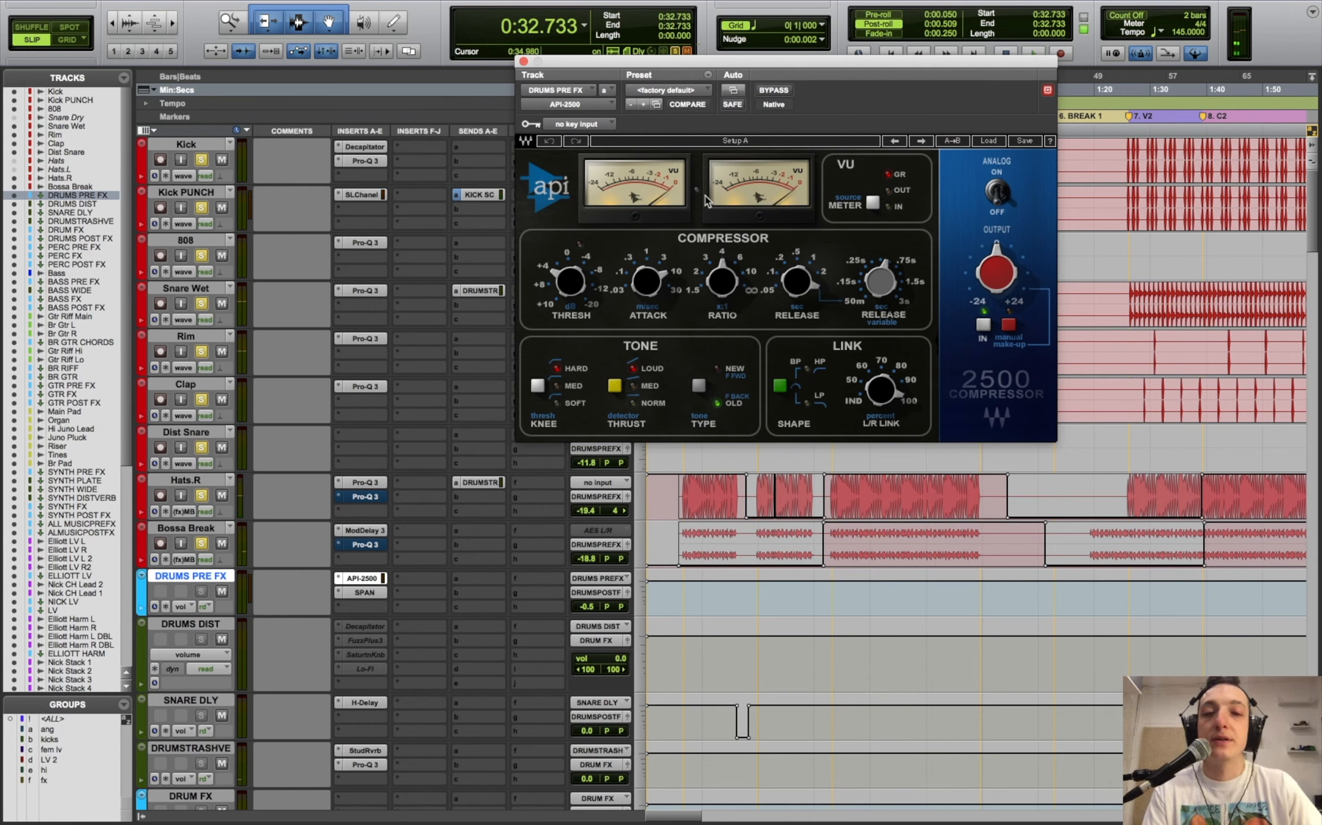
mouse_move(644, 295)
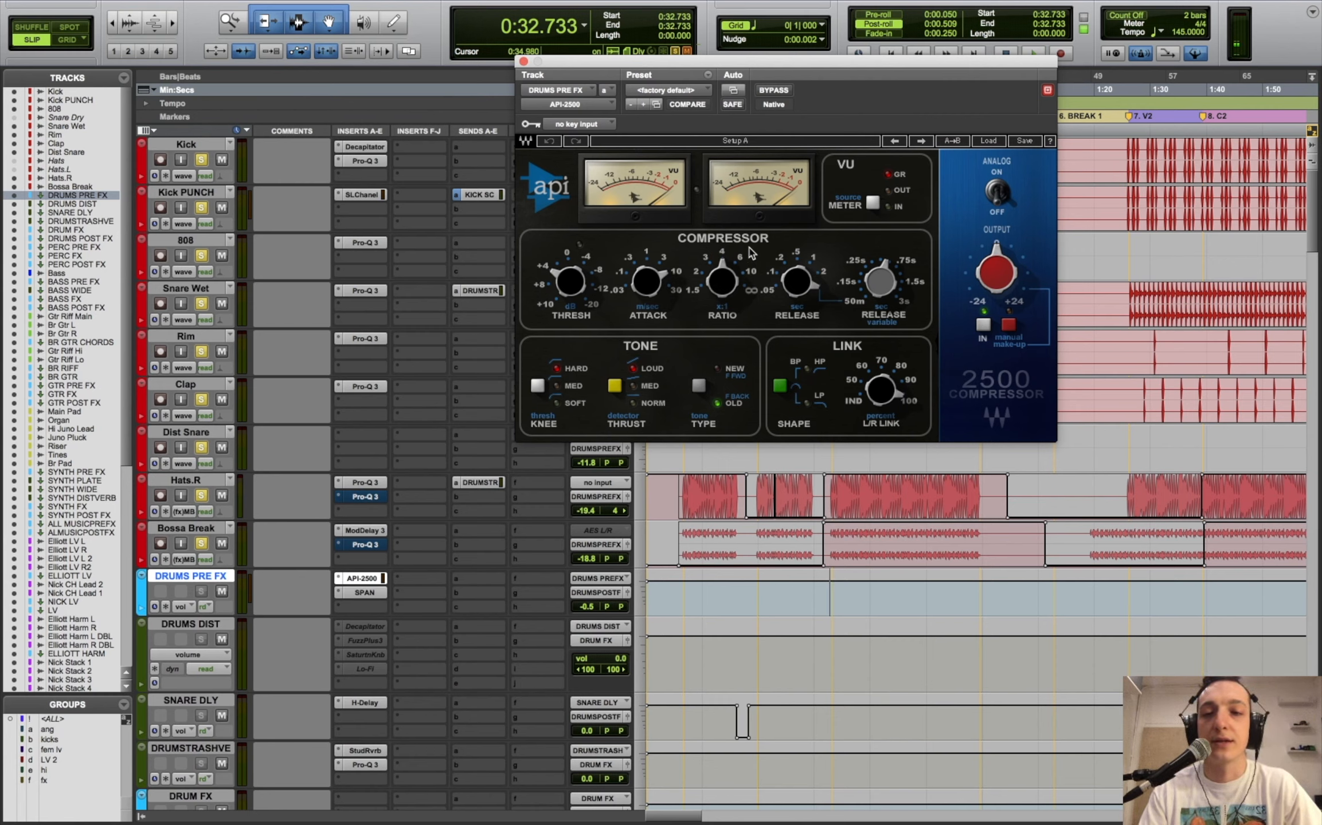
key(space)
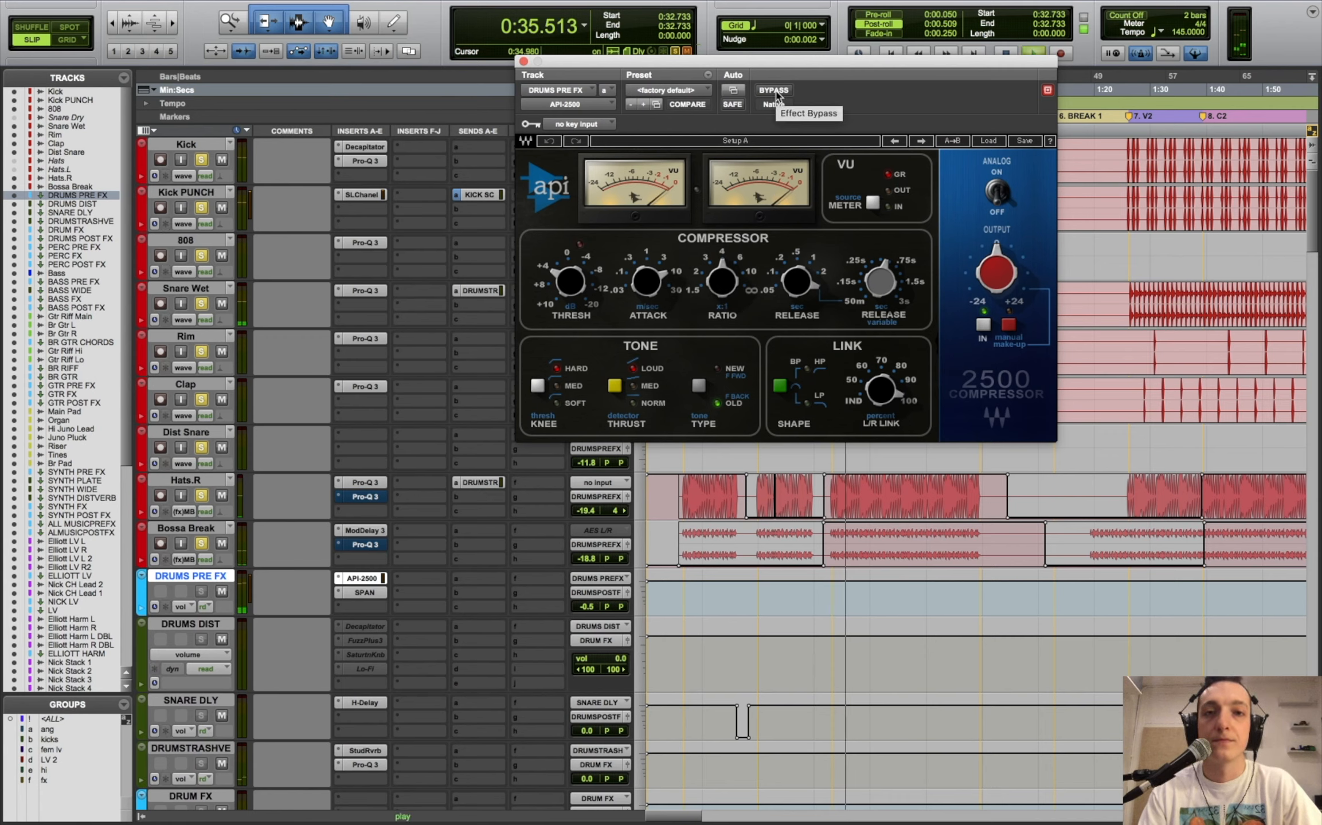
click(773, 90)
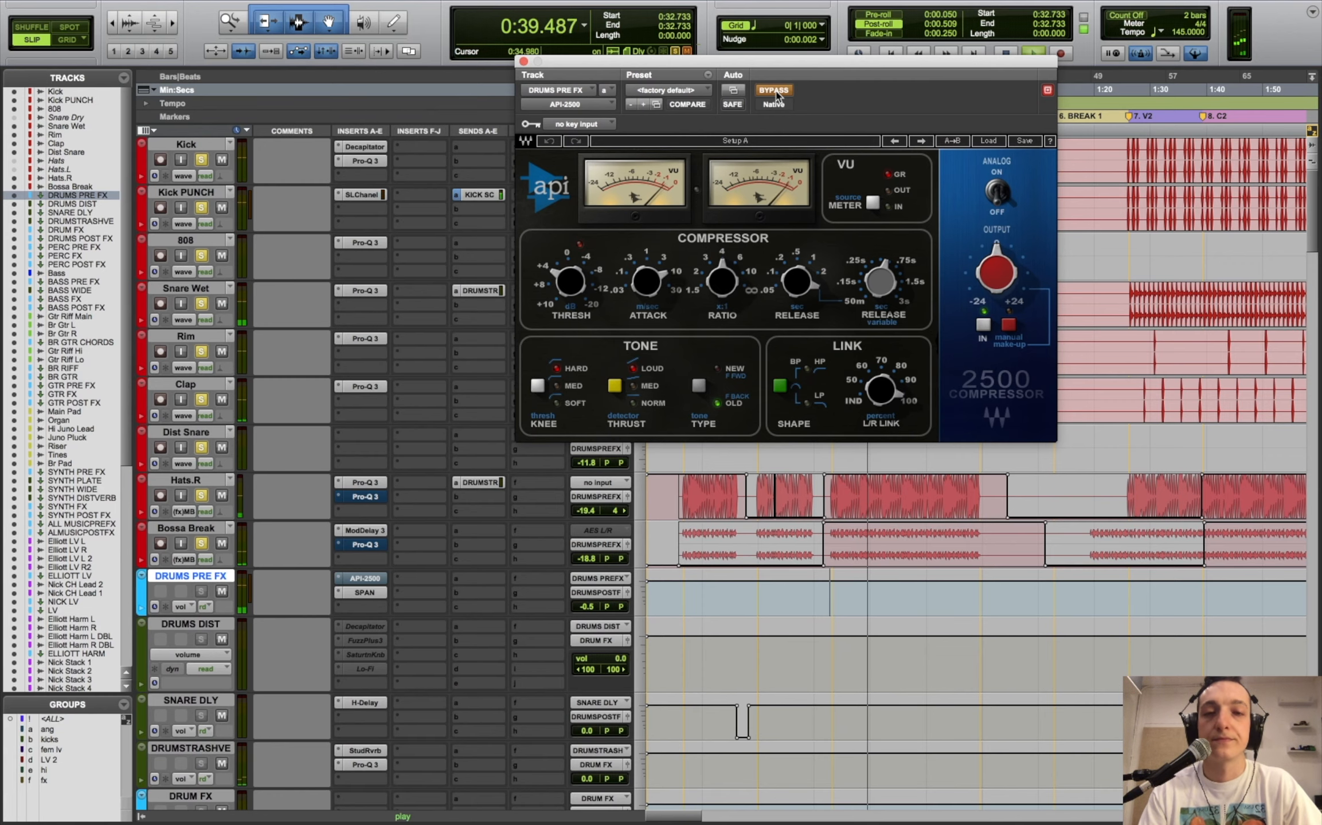
click(775, 91)
key(space)
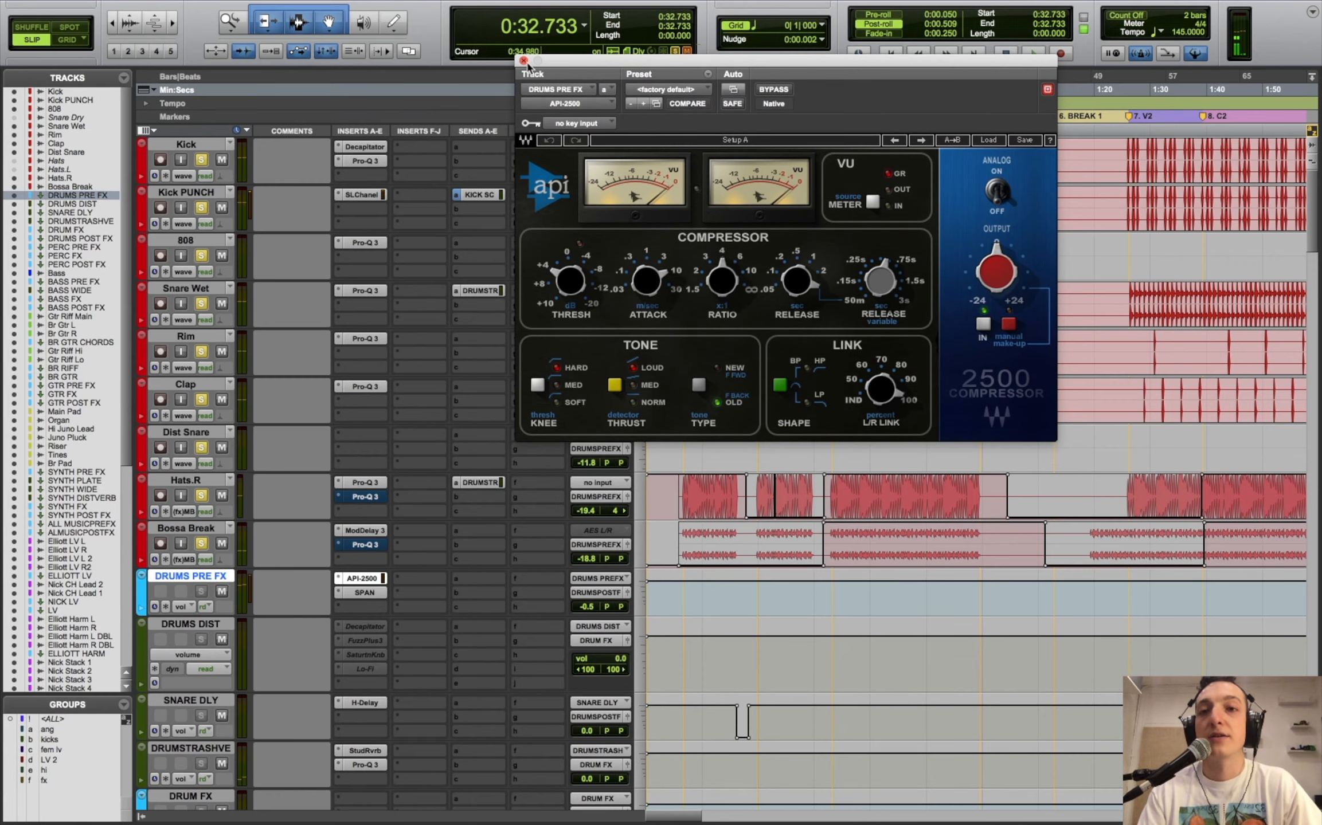
- Close the API-2500 compressor window and scroll down to the Bass track
click(523, 61)
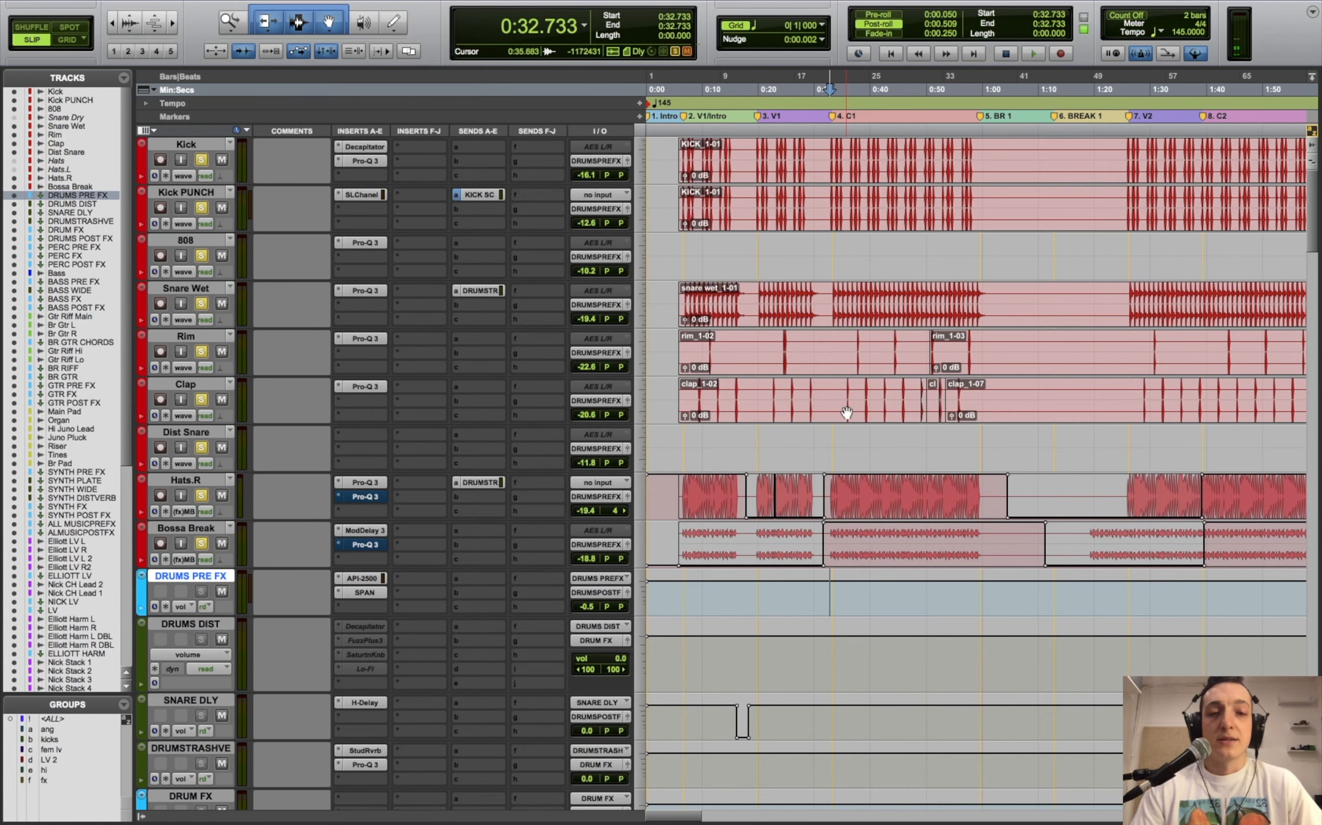
scroll(815, 472, down, 5)
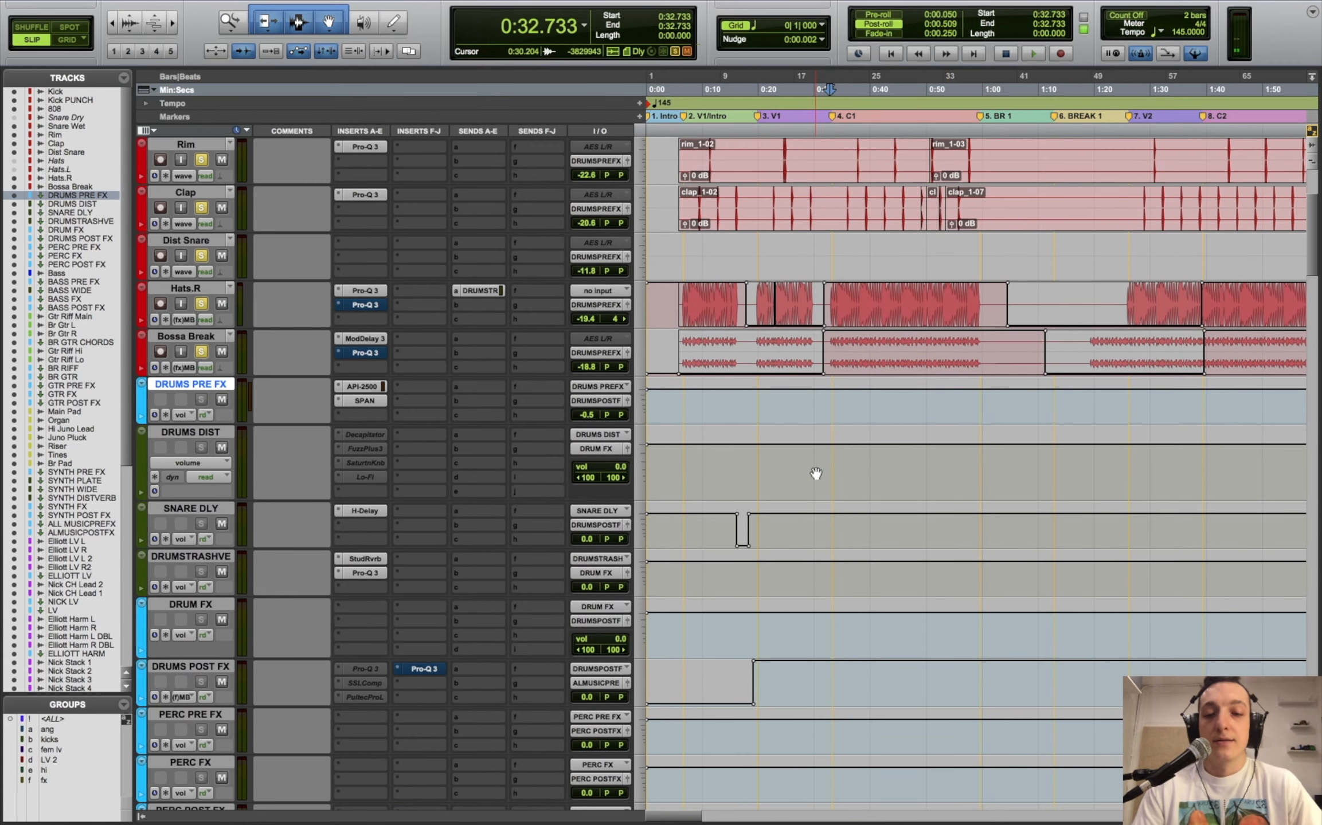
scroll(815, 470, down, 2)
scroll(816, 470, up, 2)
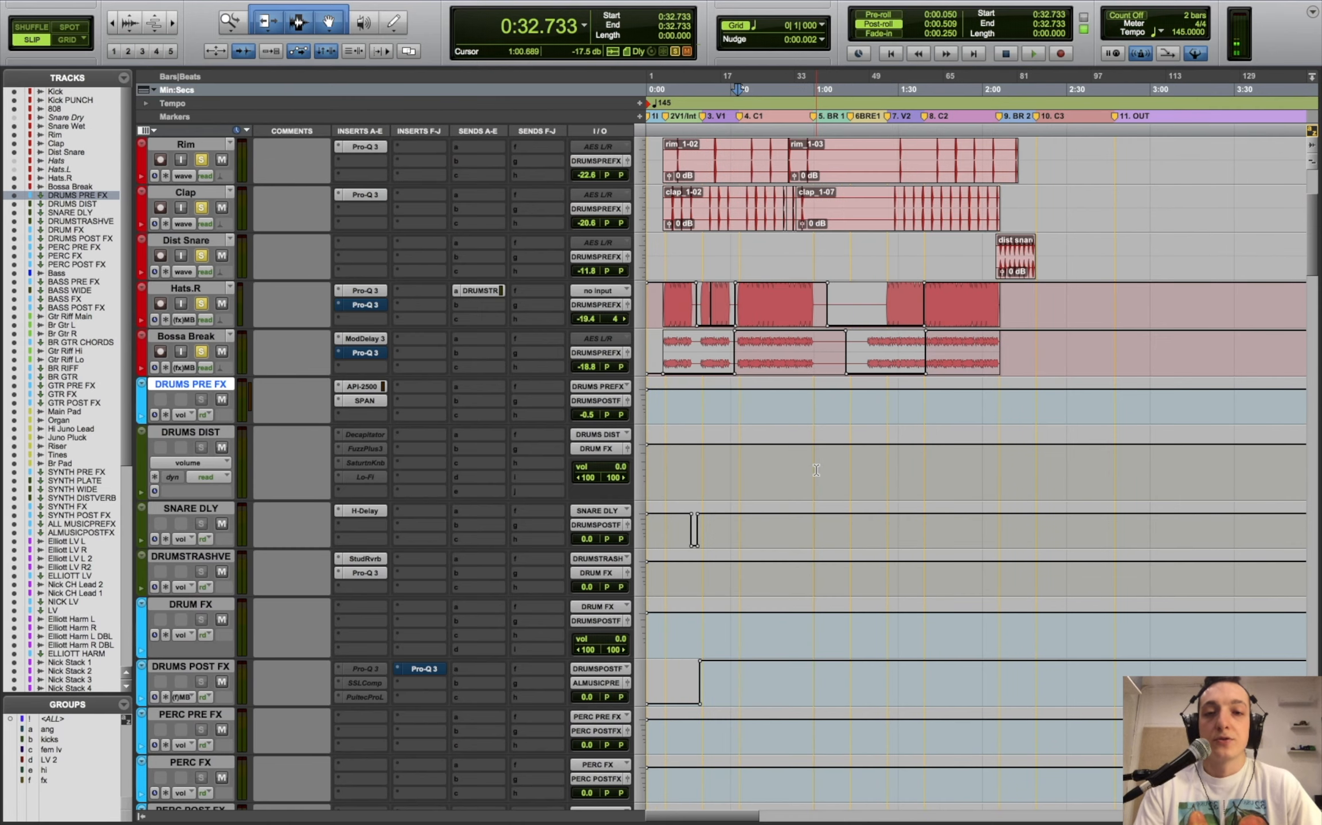
click(673, 408)
scroll(673, 408, down, 6)
scroll(672, 408, up, 5)
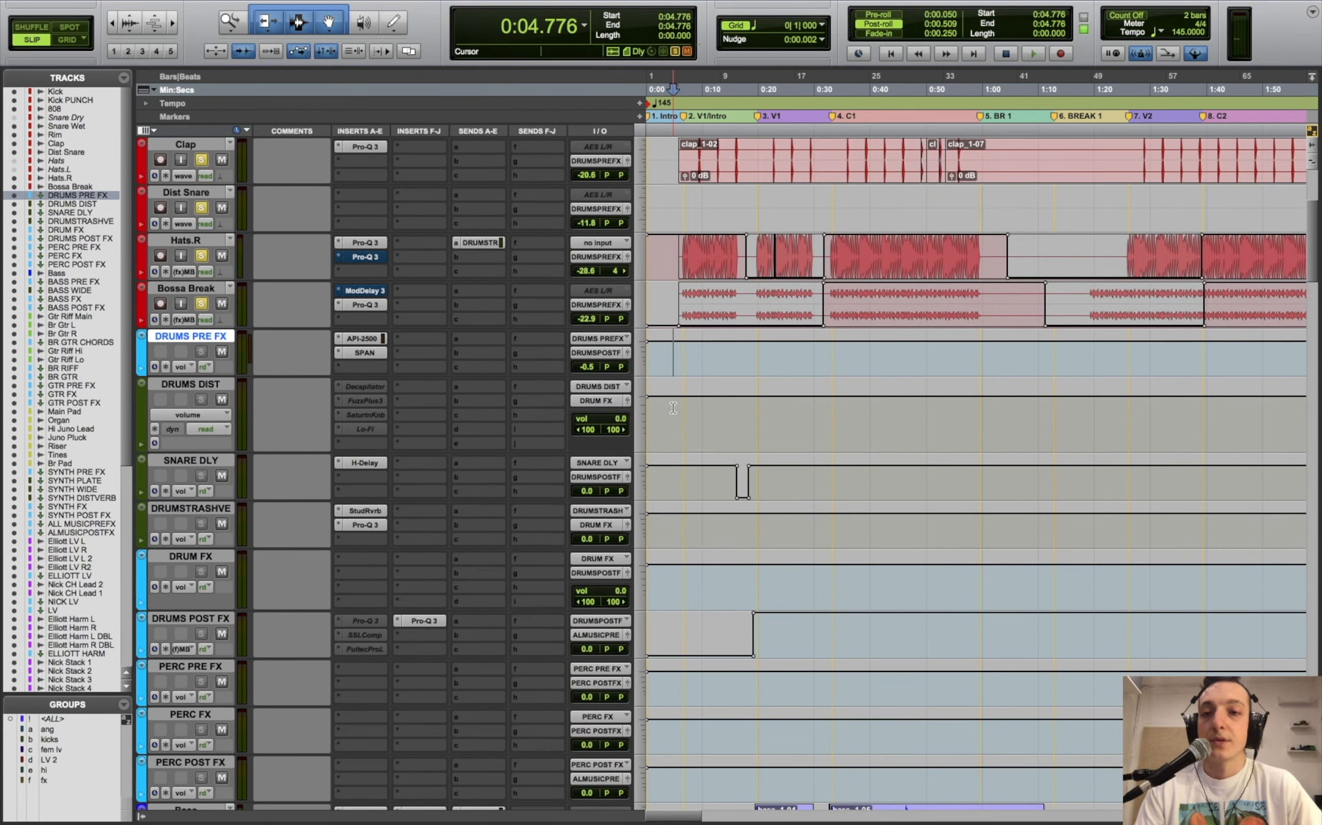
scroll(673, 408, down, 2)
scroll(673, 409, down, 3)
click(744, 498)
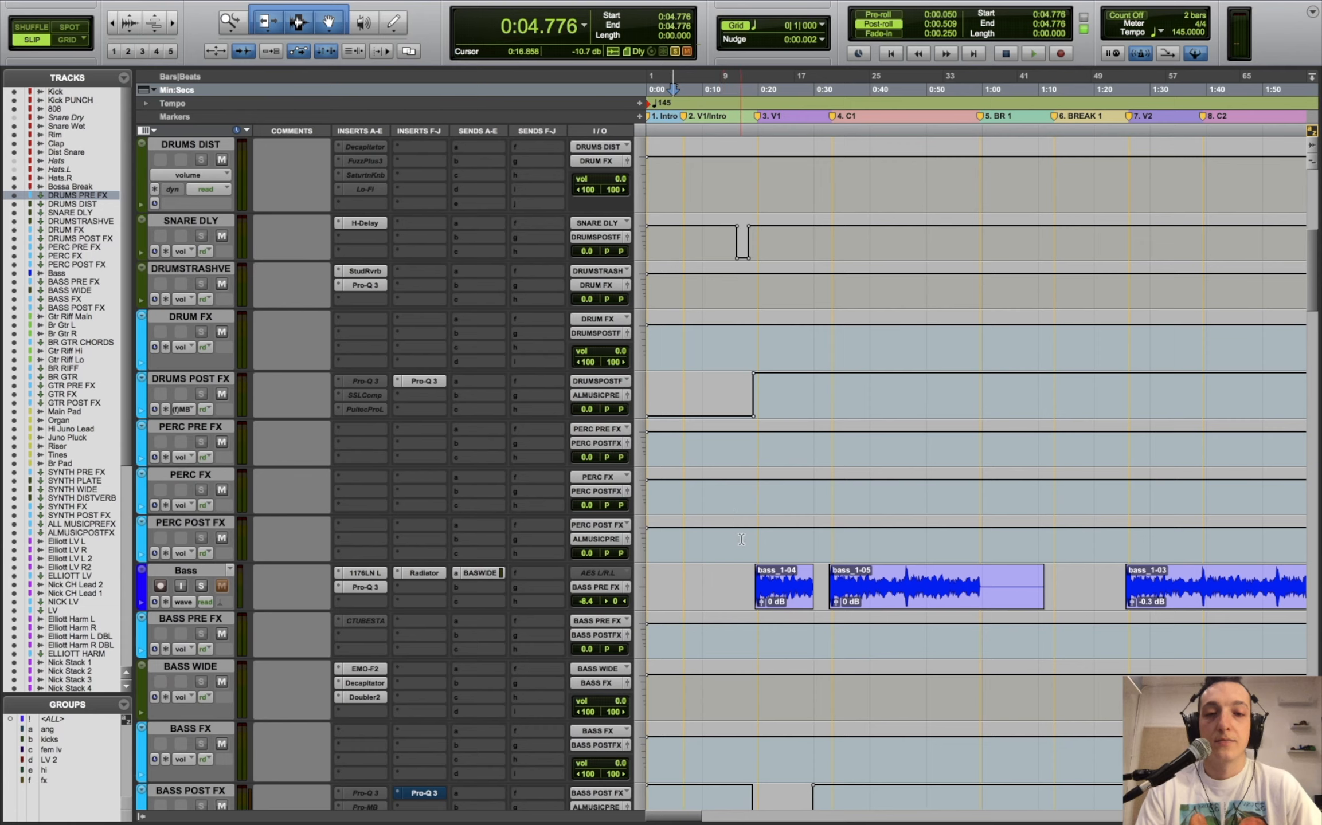
- Solo the Bass track and play it alone from 0:19.106 to 0:32.311
click(201, 587)
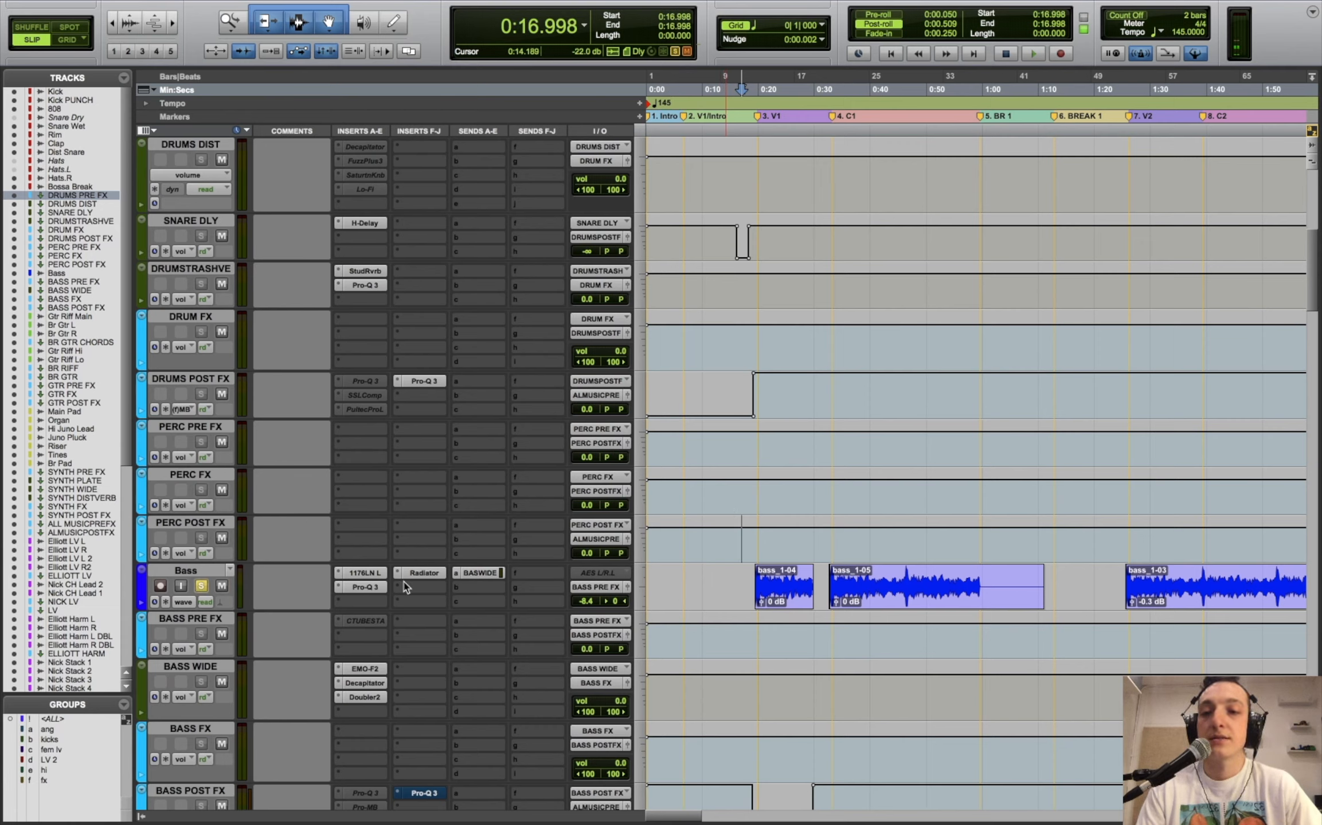
click(753, 545)
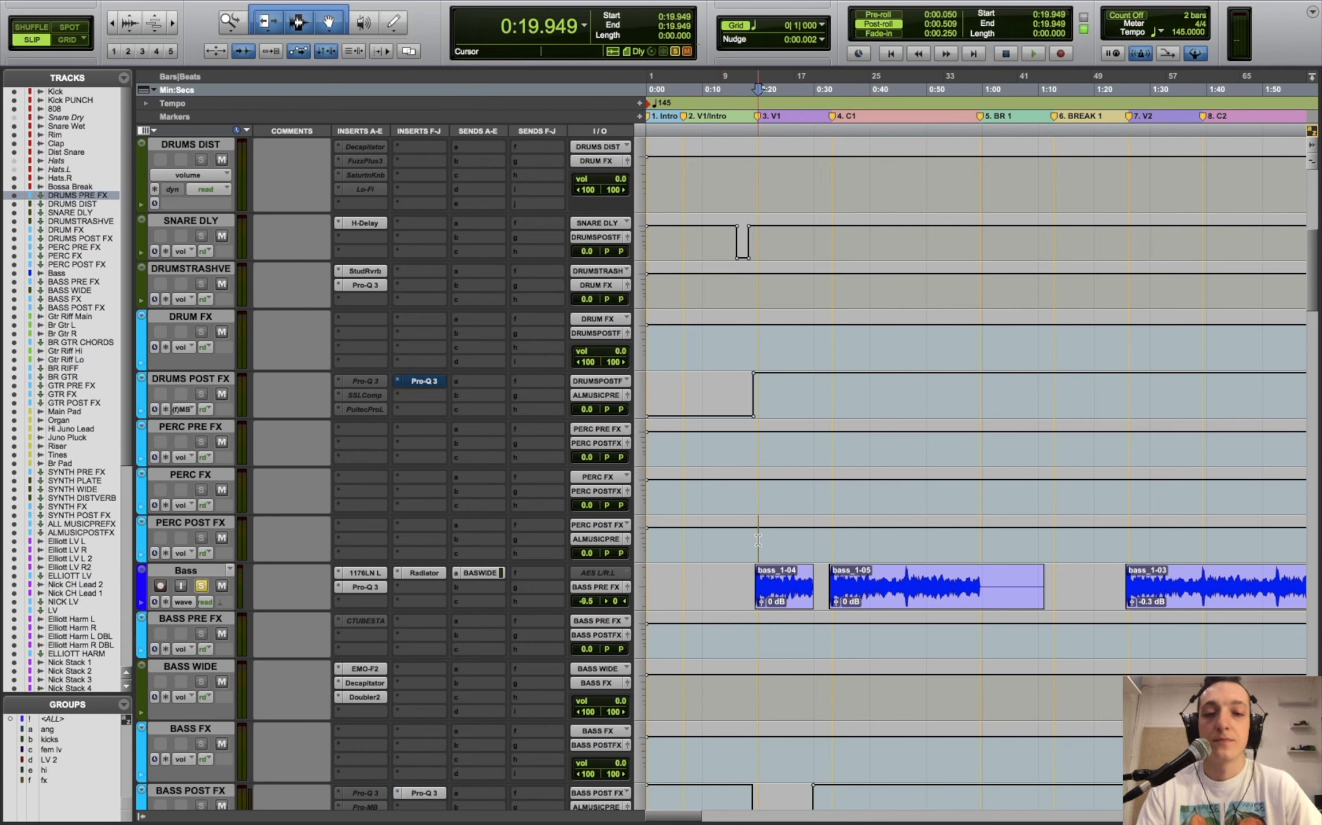
key(space)
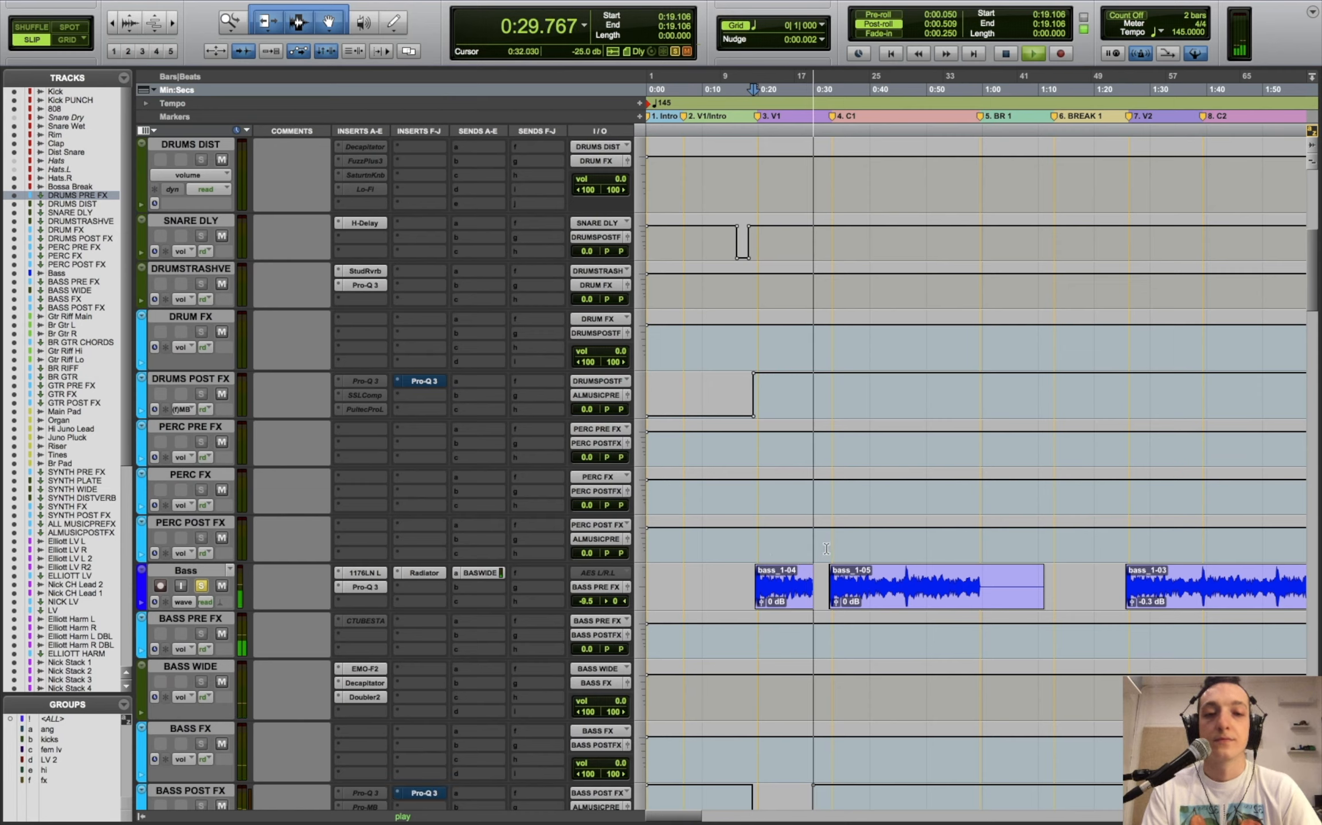
key(space)
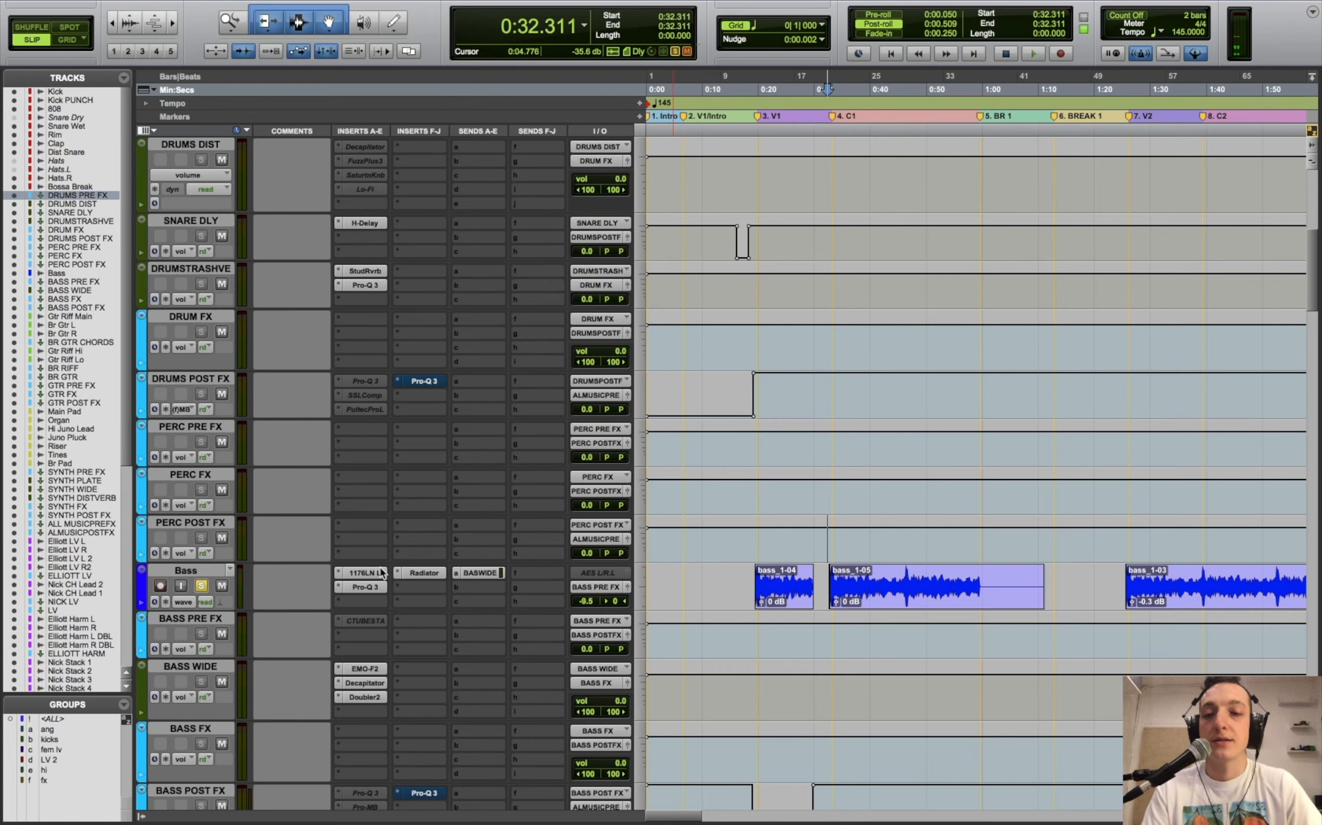
scroll(412, 631, down, 5)
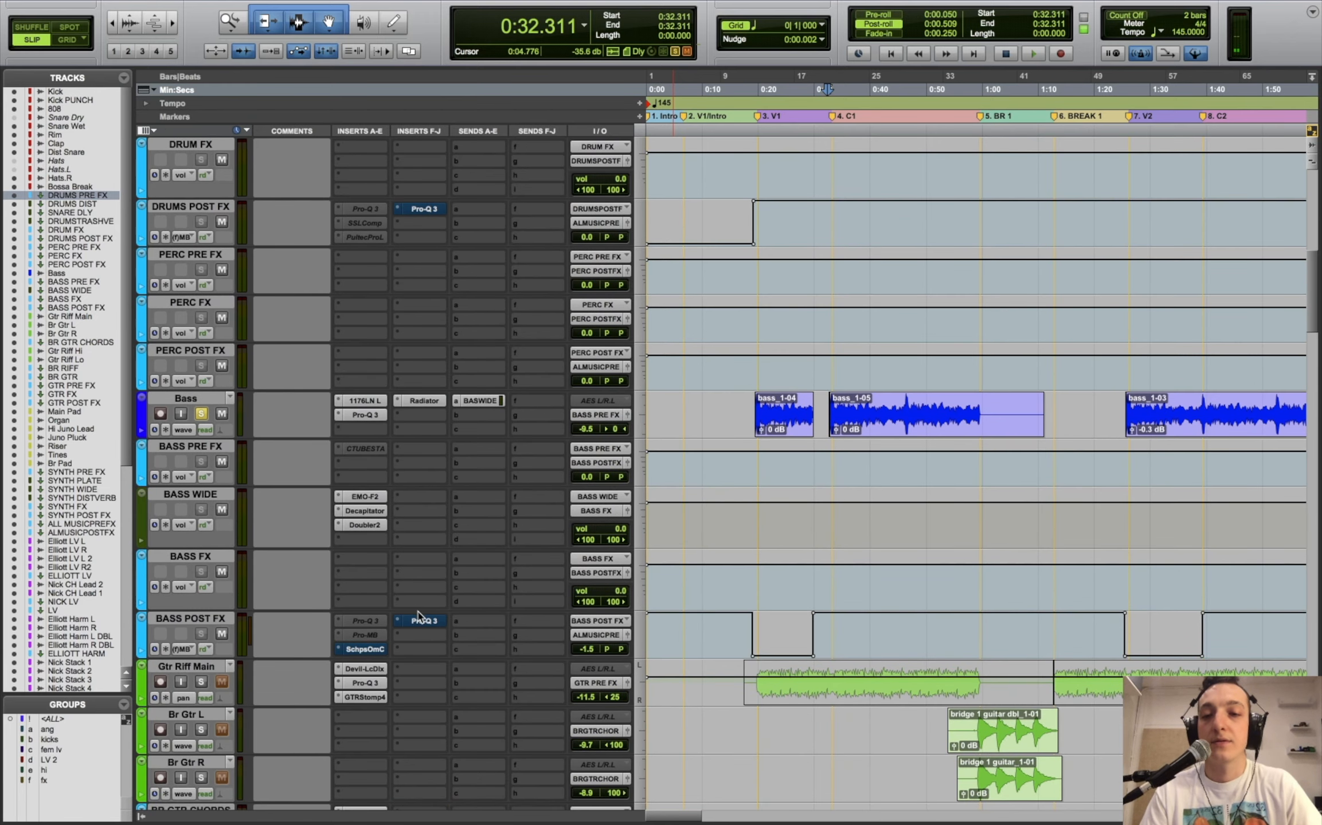
- Deactivate BASS POST FX's Pro-Q 3 and reactivate Bass's 1176LN L, Pro-Q 3, Radiator and BASS WIDE send
ctrl+super+click(422, 621)
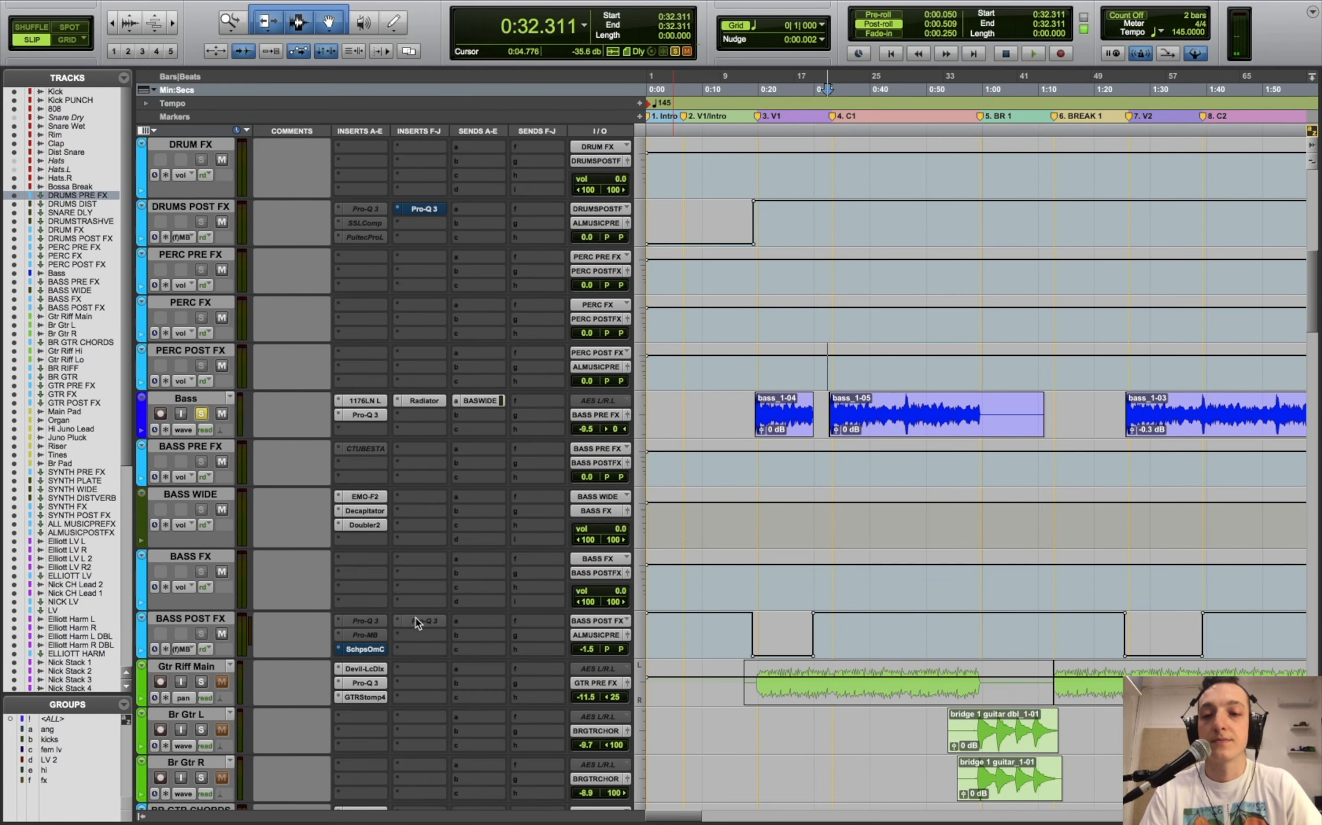
ctrl+super+click(375, 400)
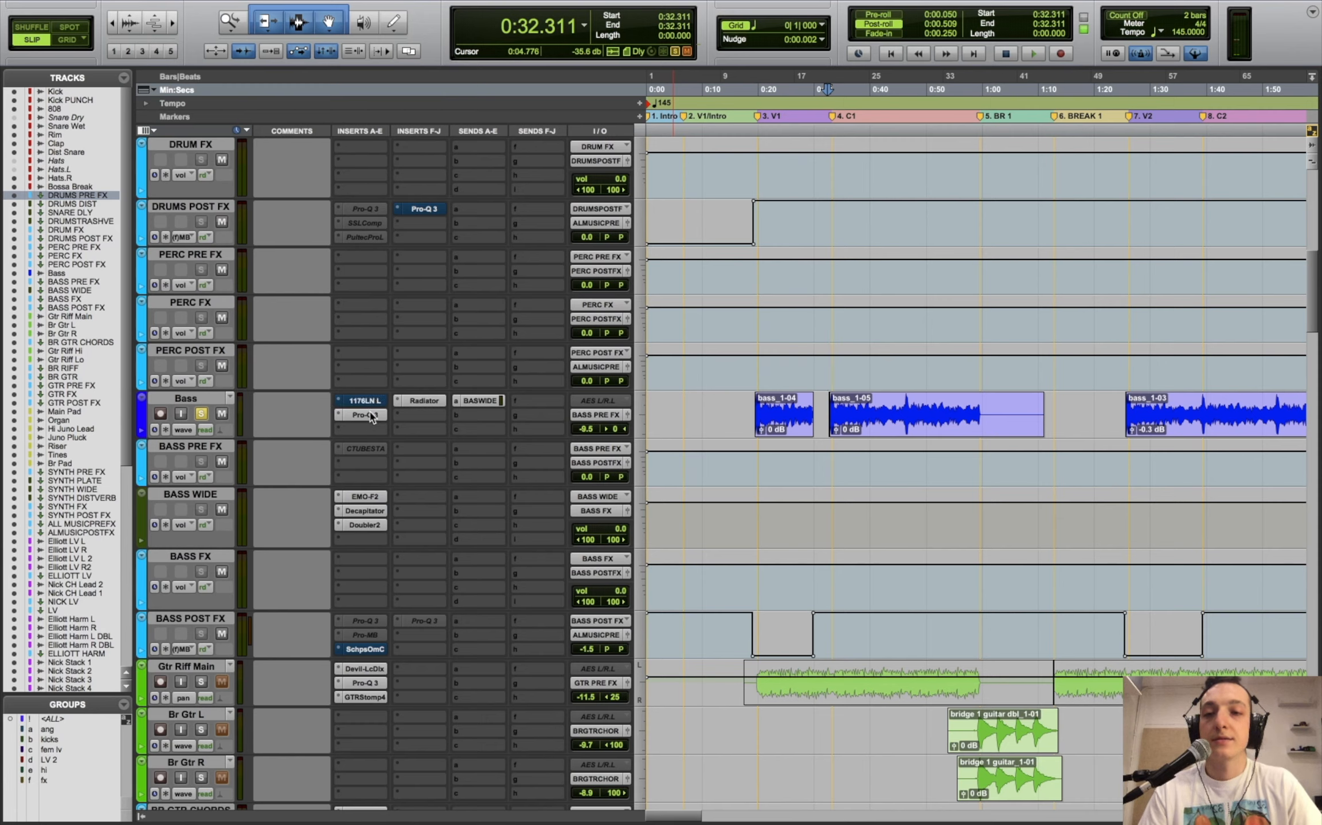
ctrl+super+click(373, 415)
ctrl+super+click(424, 401)
ctrl+super+click(475, 401)
- Play back the bass with its inserts active, then open the 1176LN L compressor
key(space)
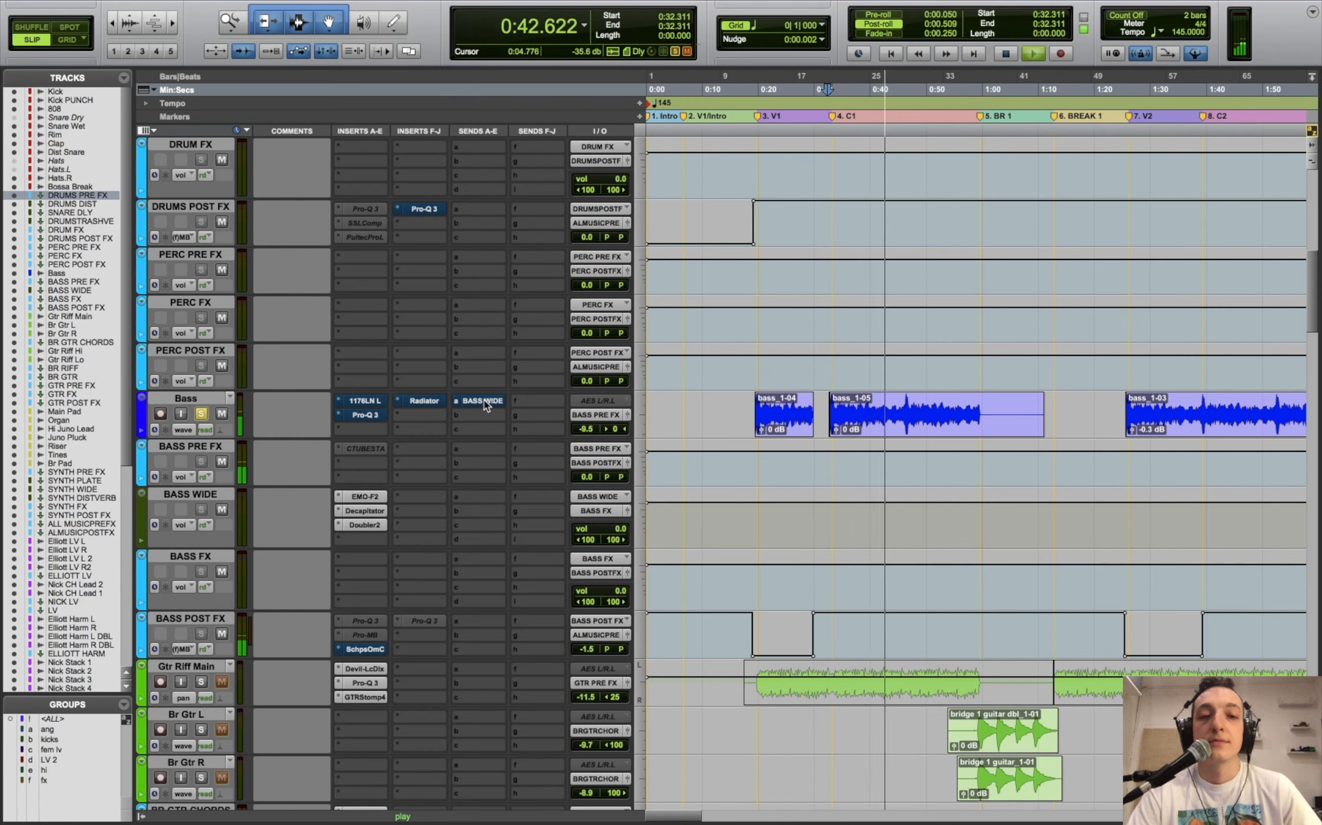
key(space)
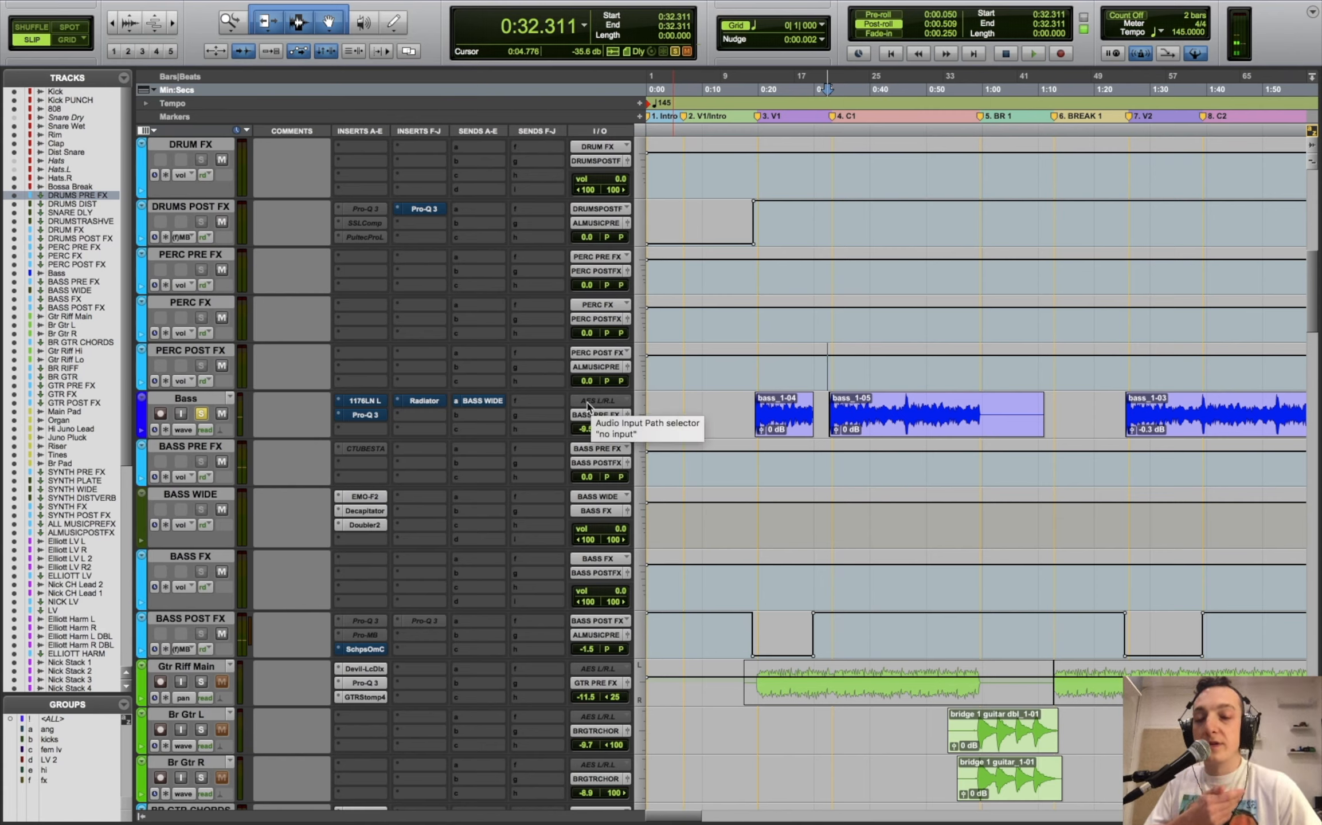
super+click(370, 400)
click(370, 402)
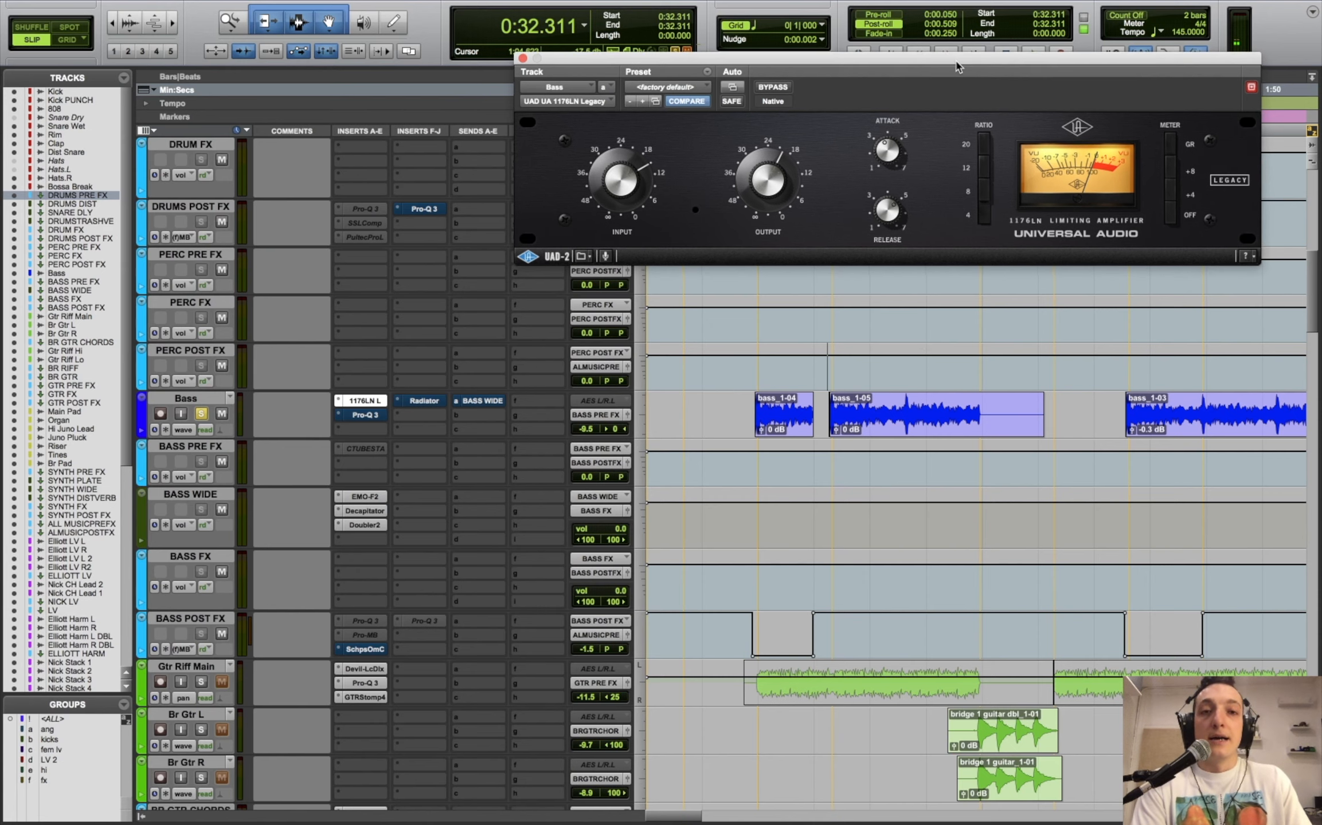
- Zoom into the bass_1-05 clip and play the bass with the 1176LN bypassed
drag(960, 69, 954, 50)
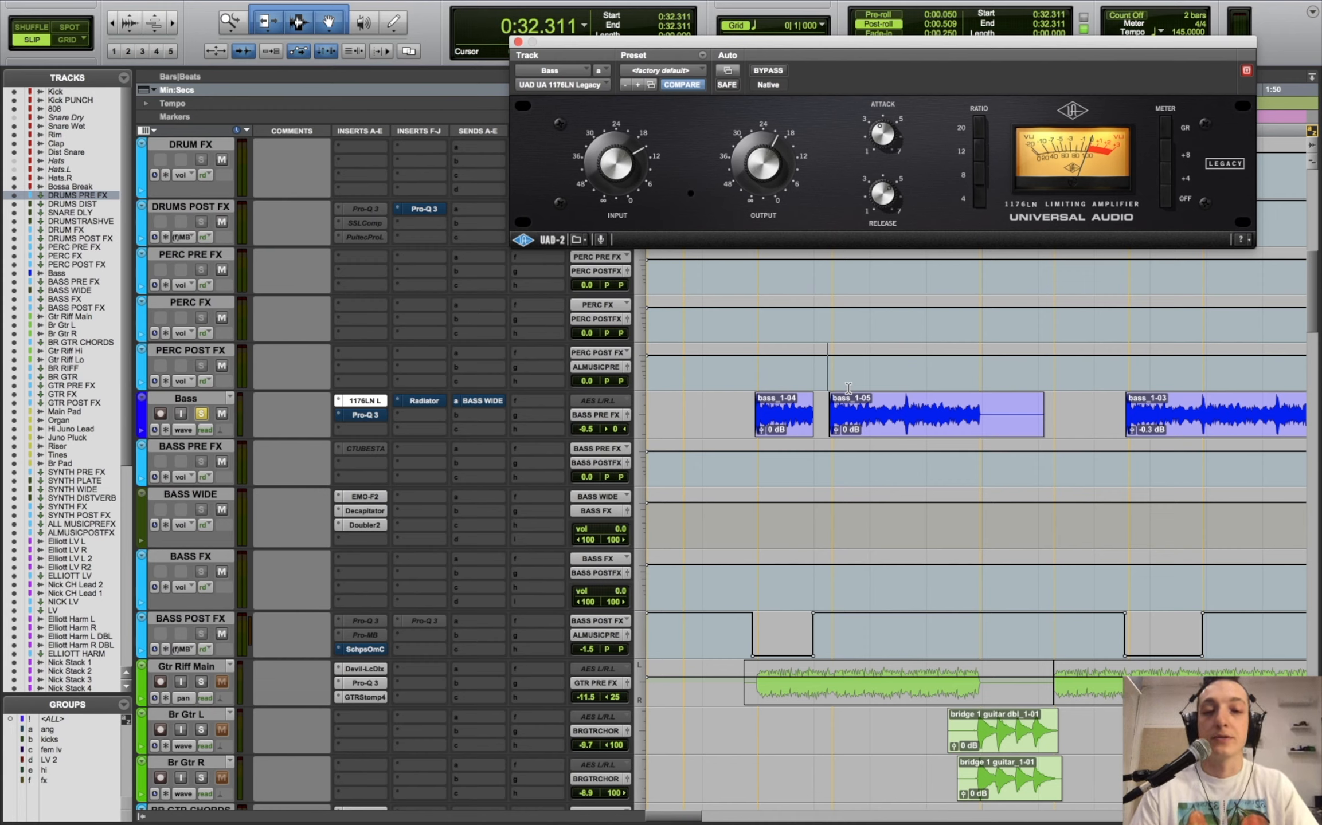
click(903, 415)
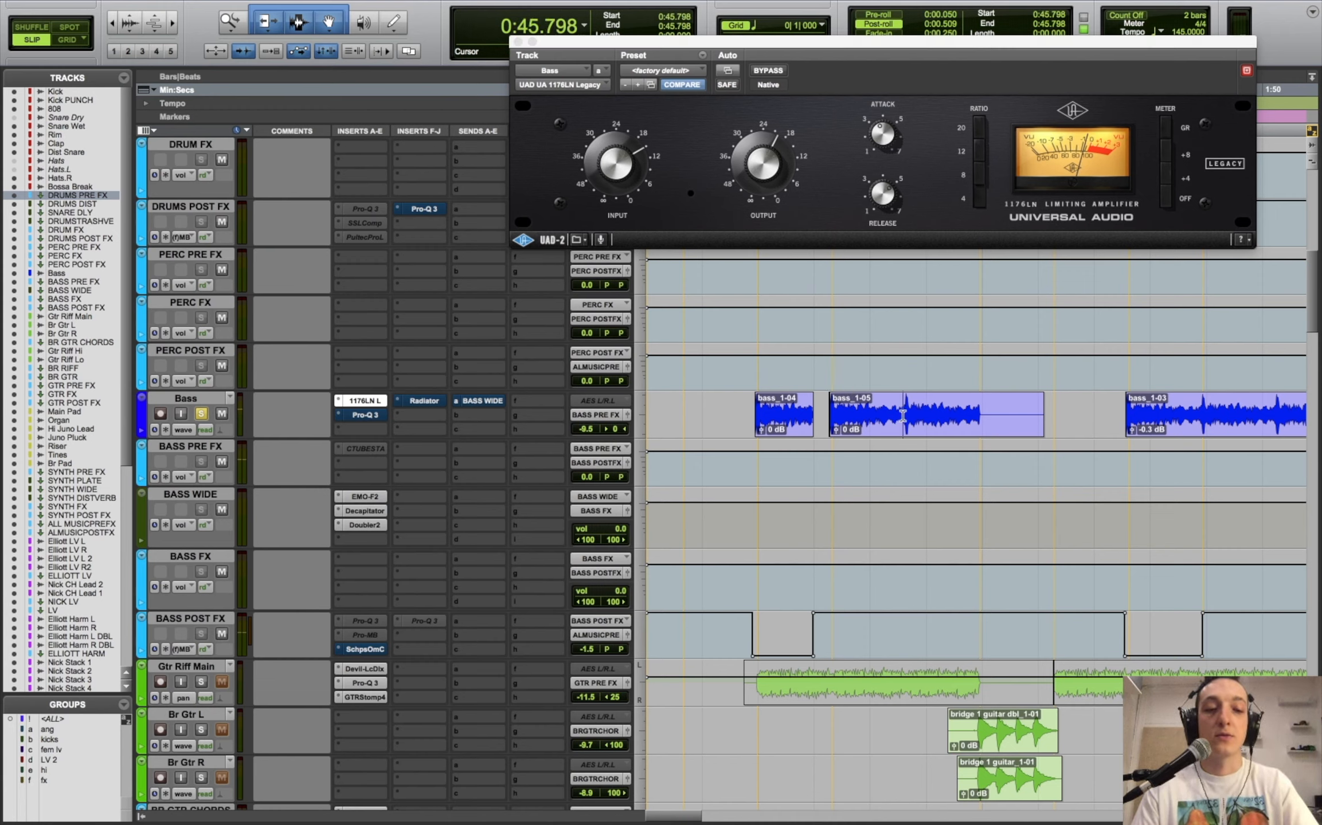
key(t)
key(t)
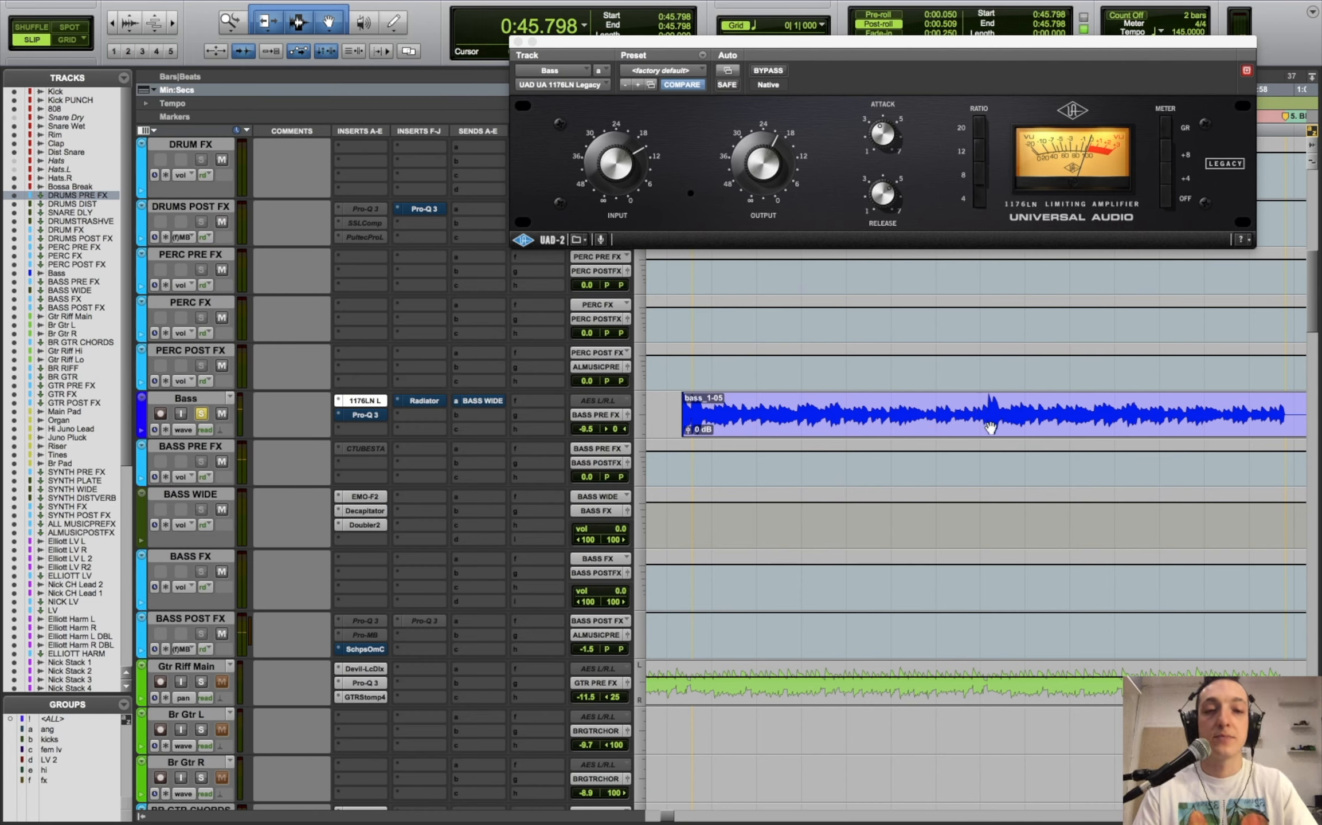
click(765, 72)
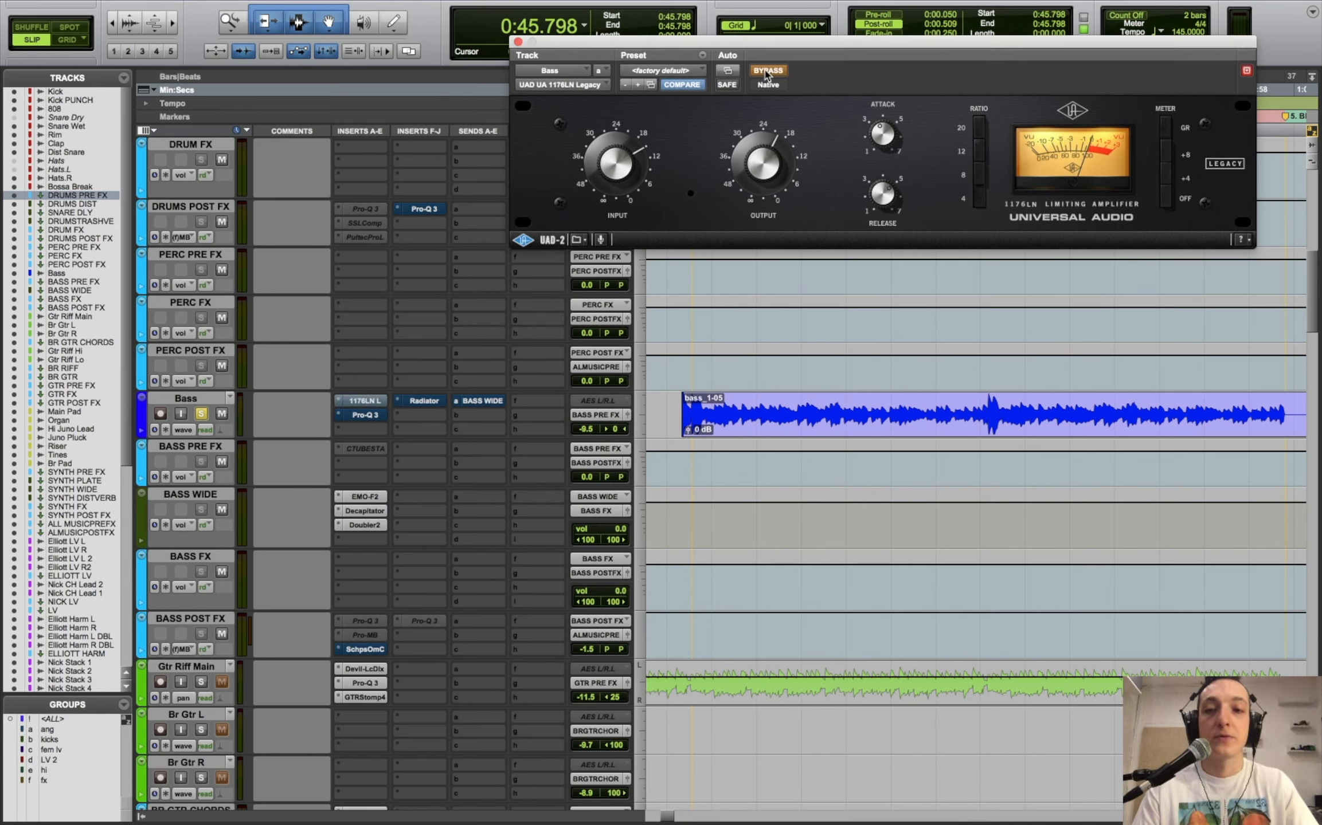
key(space)
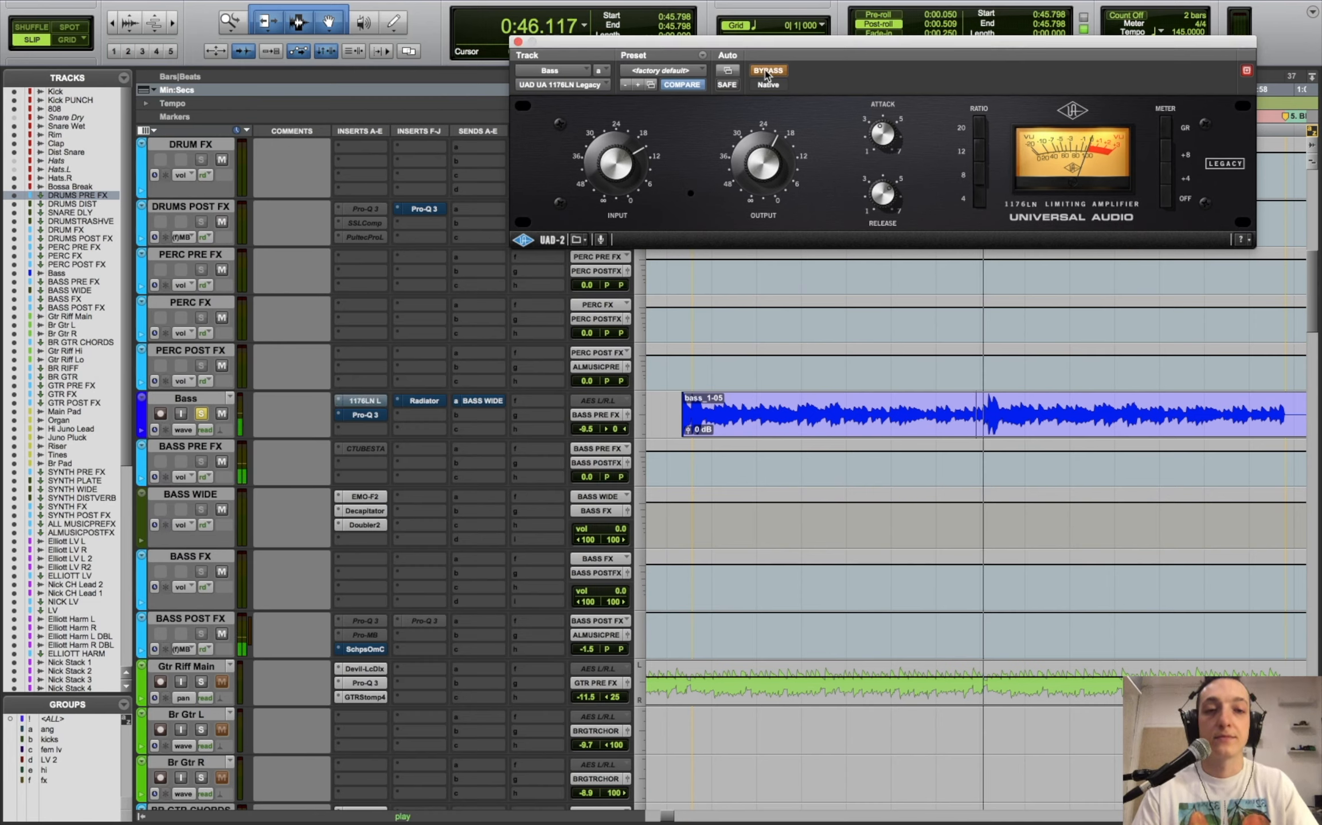
key(space)
click(945, 395)
key(space)
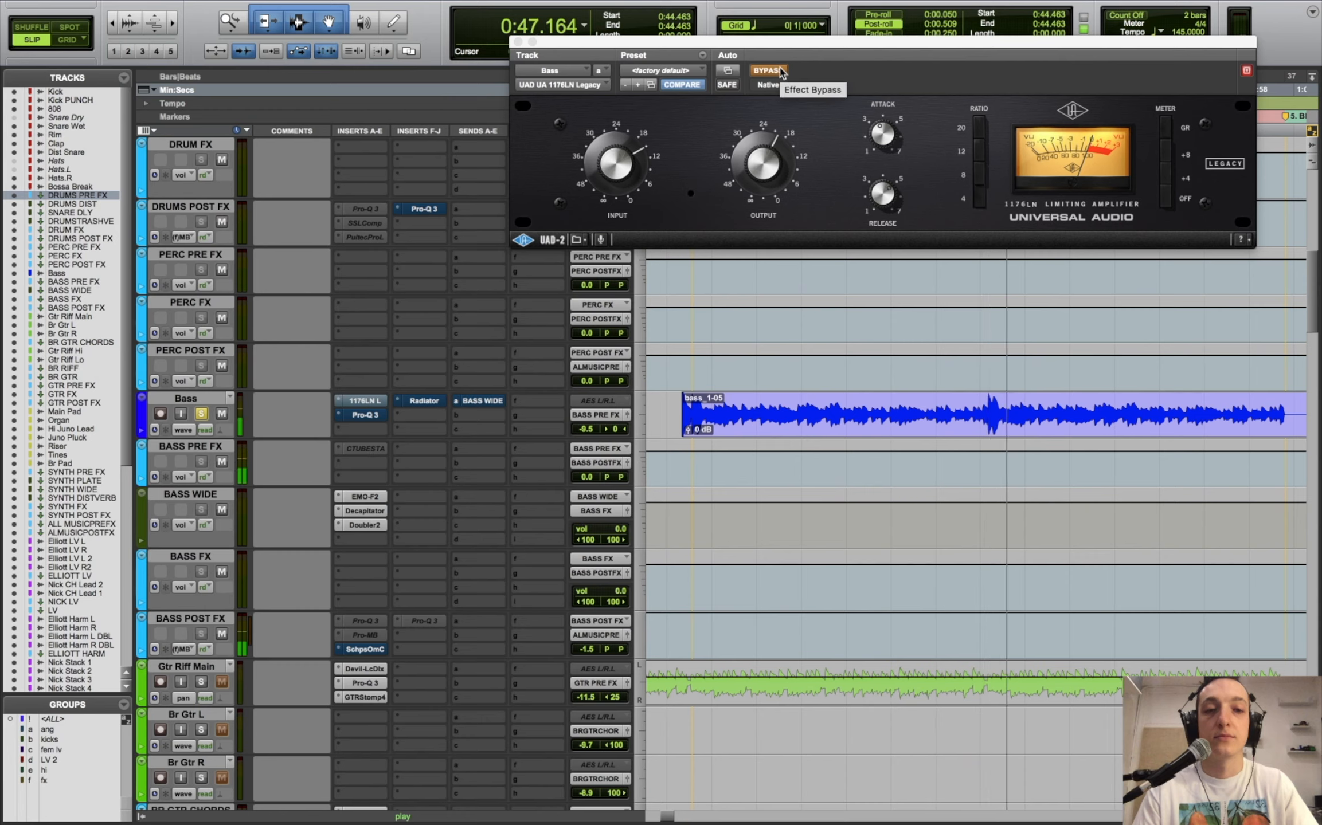
key(space)
- Re-enable the 1176LN, play the compressed bass, and bring up the Bass Pro-Q 3 EQ
click(780, 71)
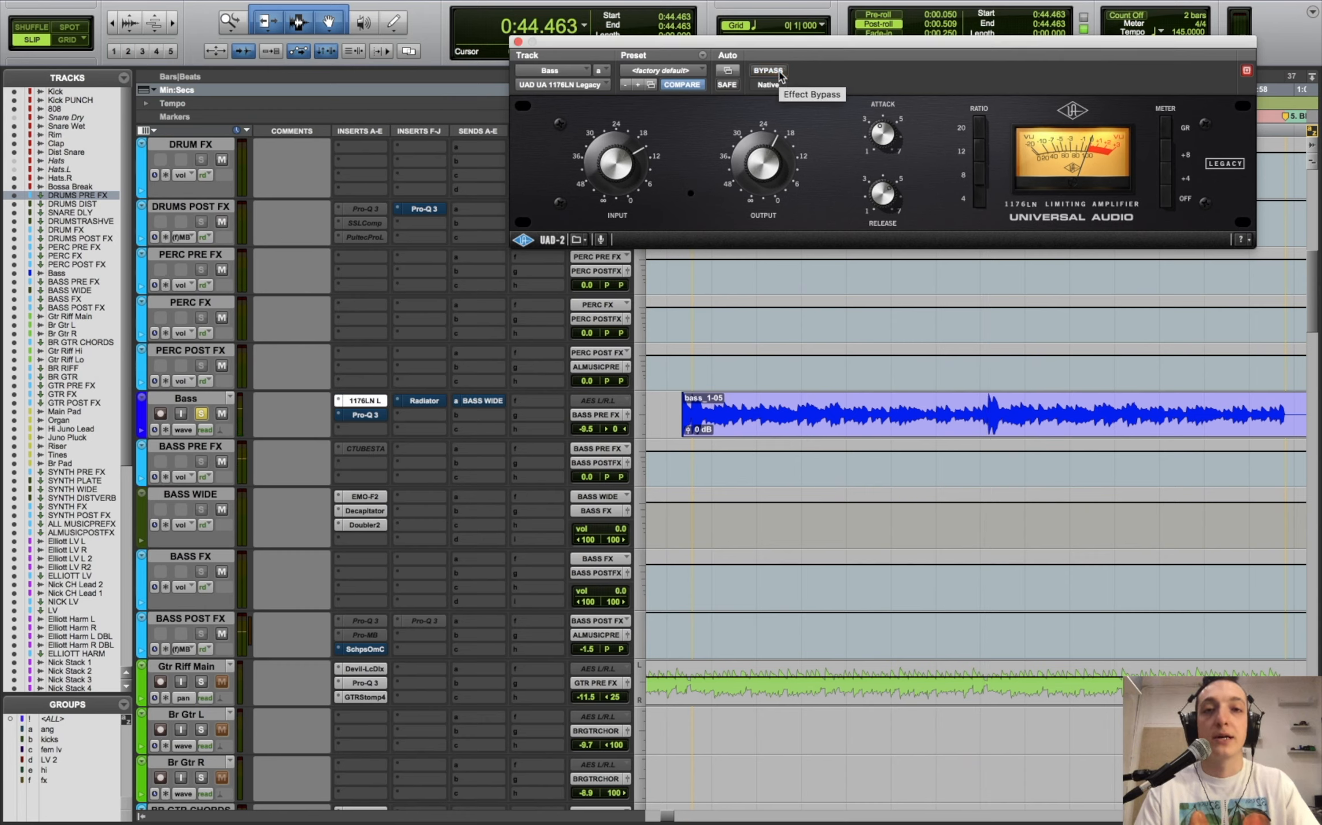
key(space)
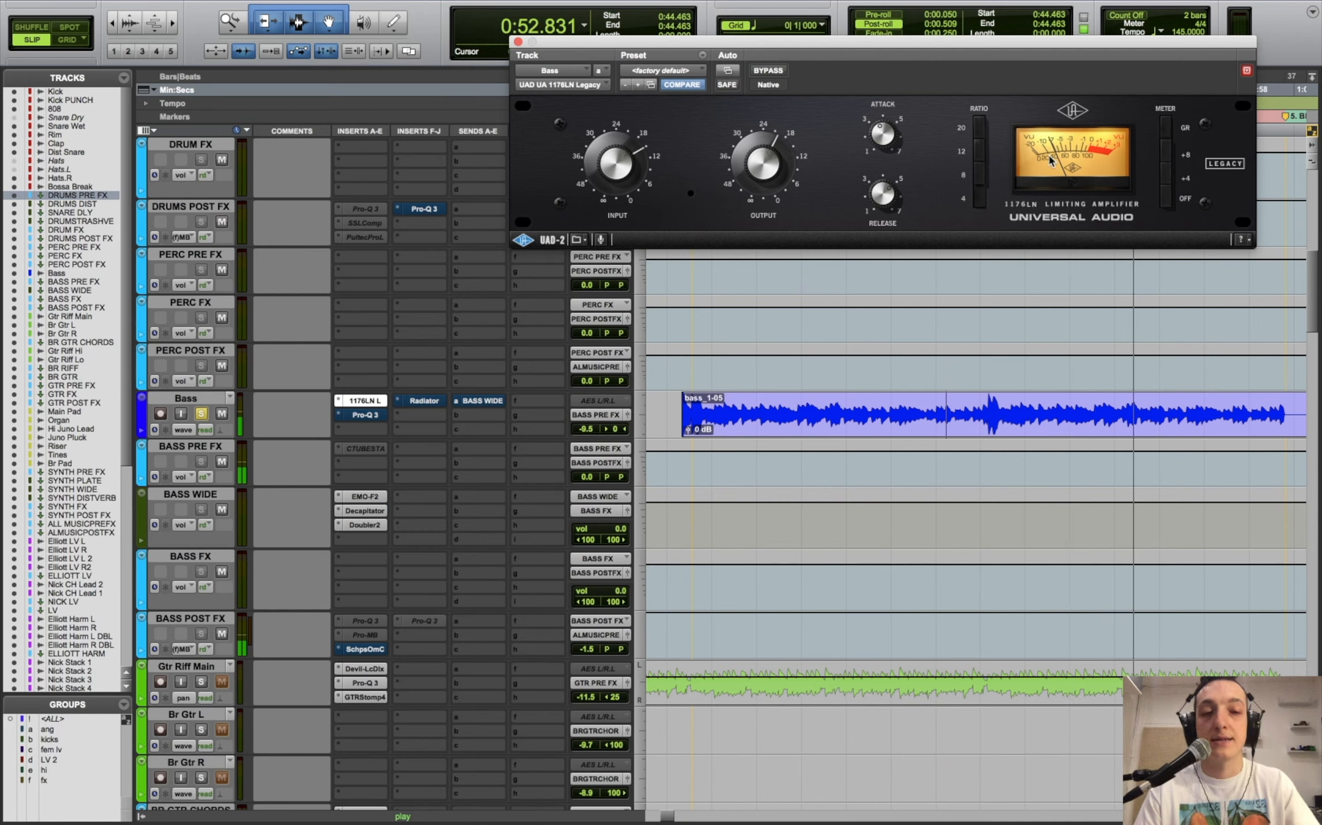
key(space)
click(373, 417)
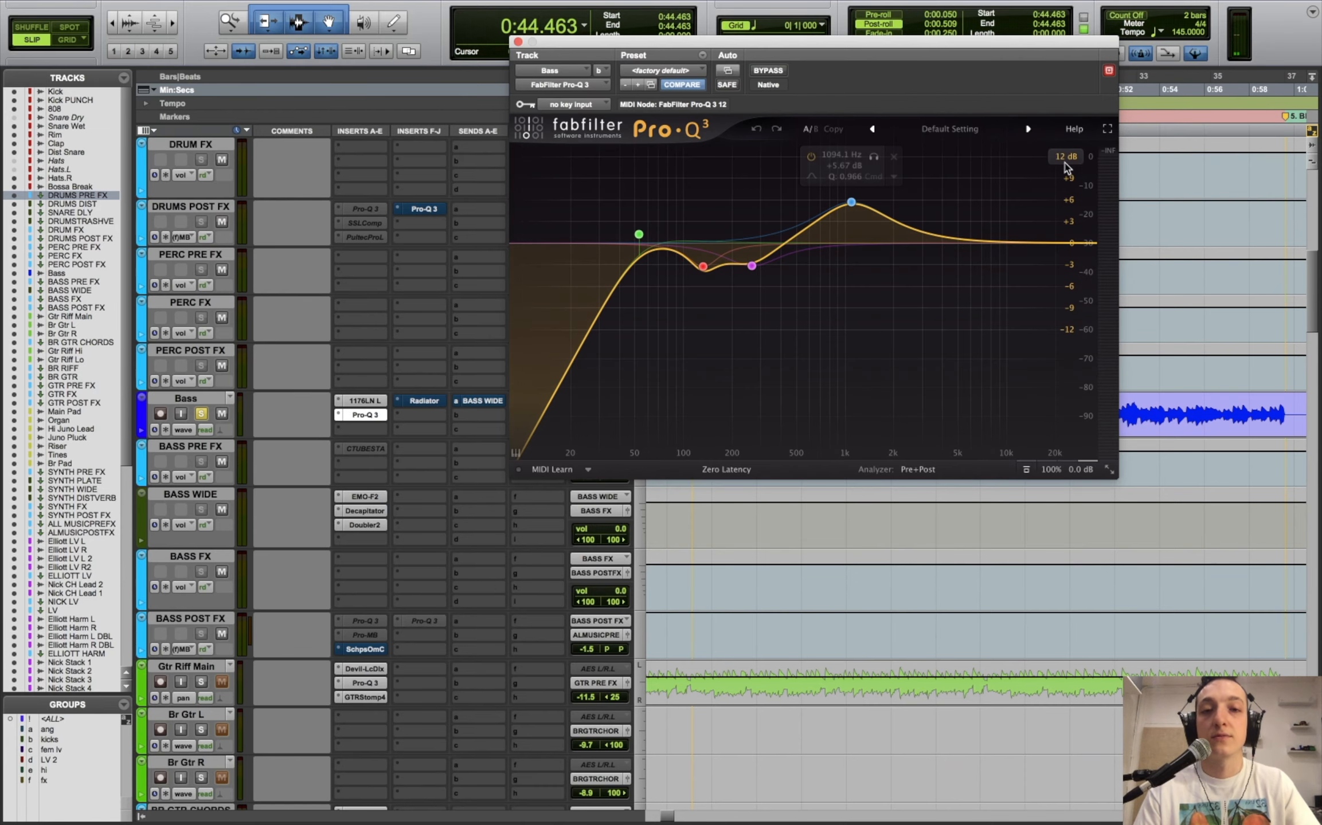
- Solo the Pro-Q 3 low-cut band, play the bass through it, then unsolo it
click(662, 189)
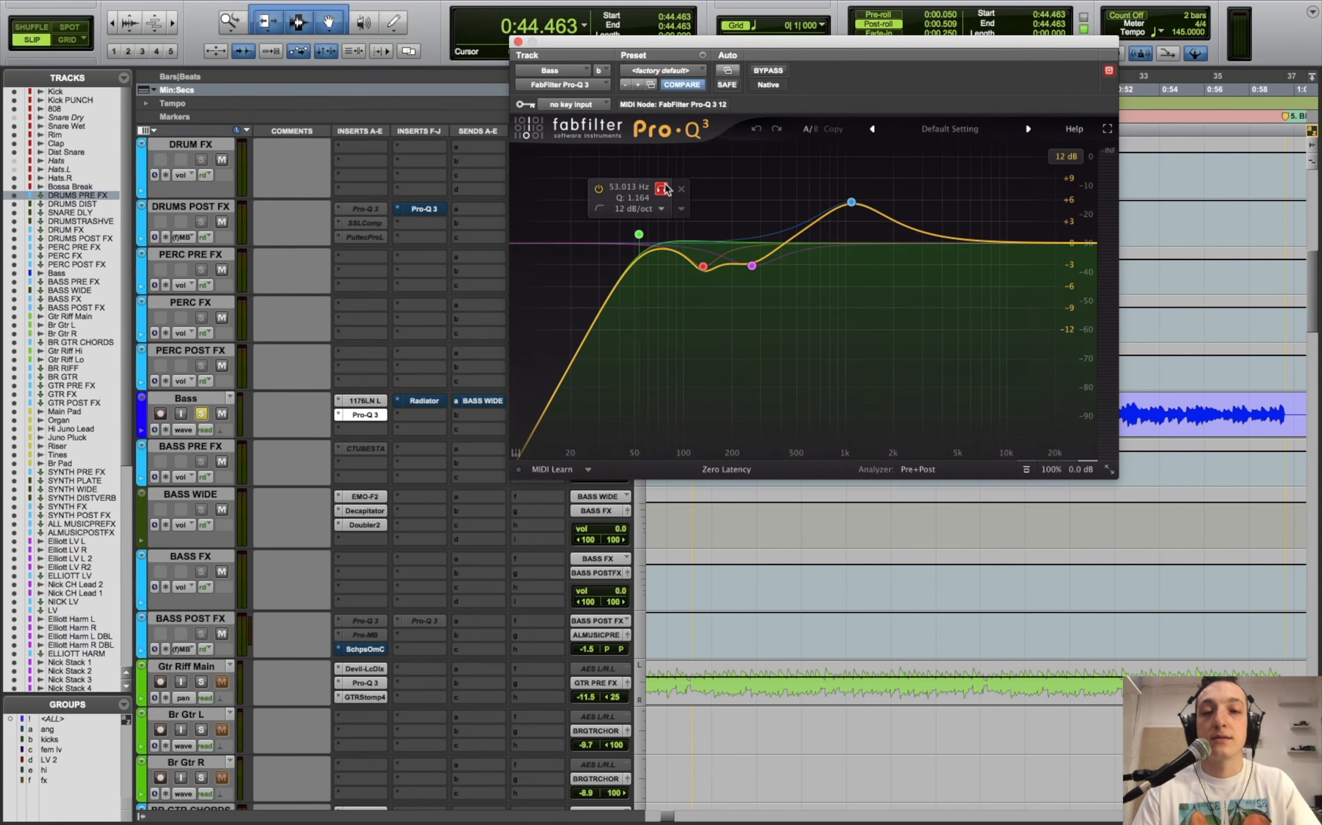
key(space)
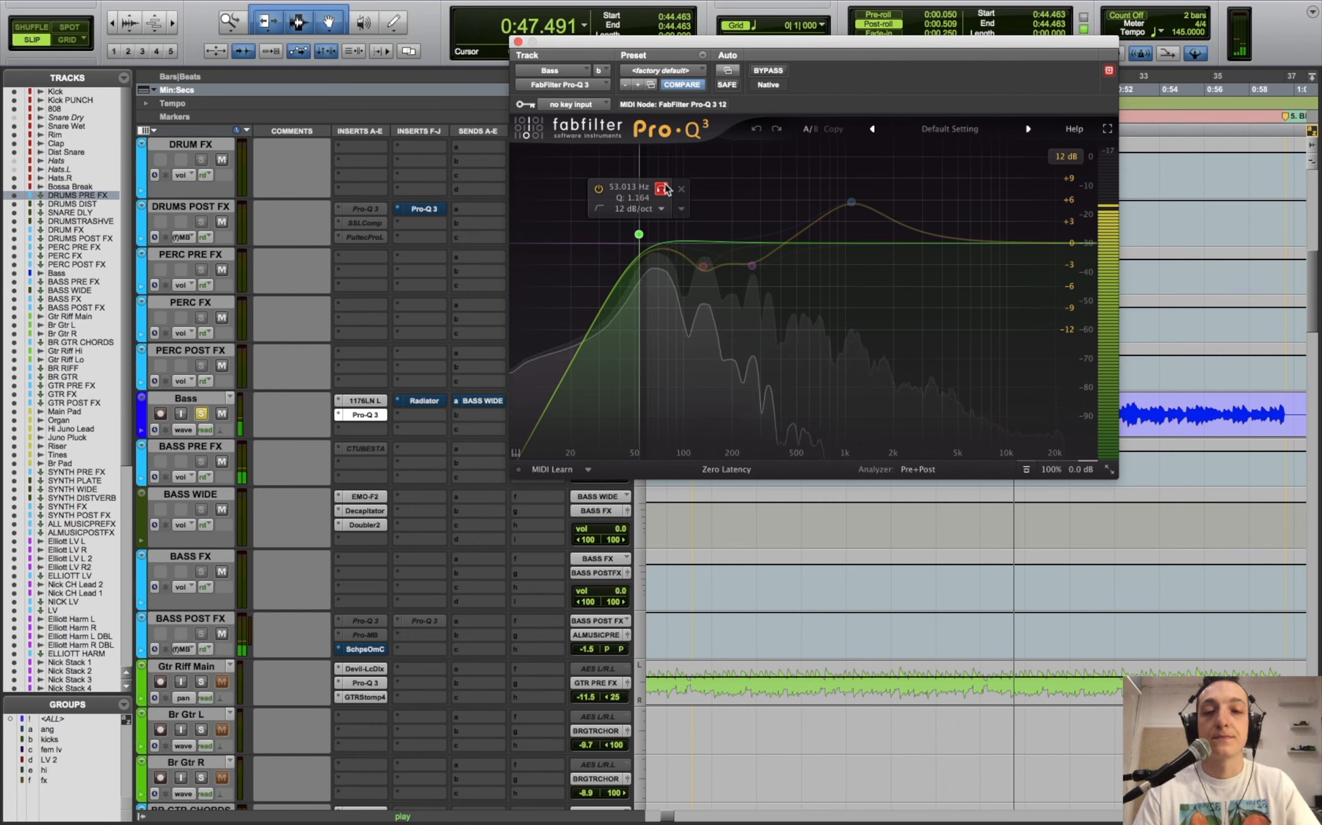
click(665, 189)
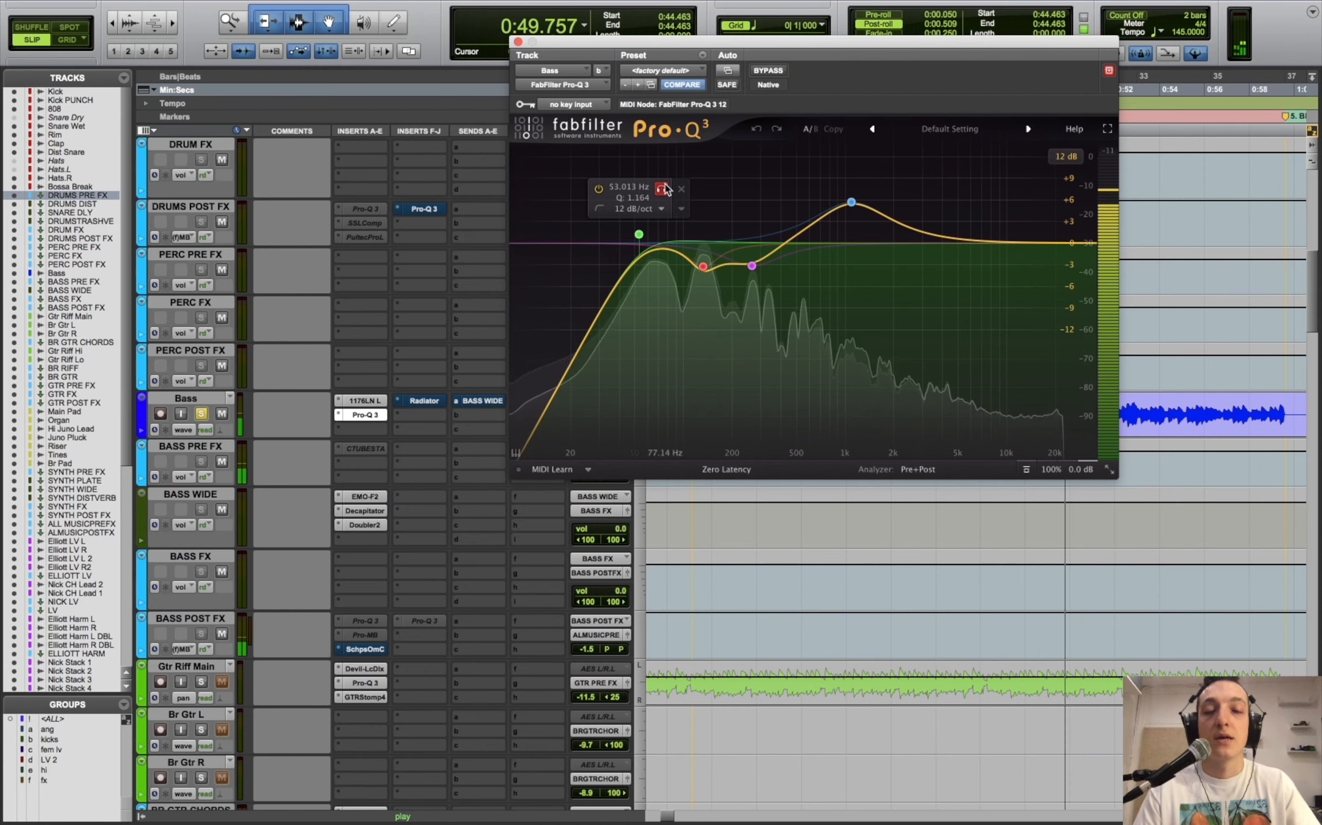
key(space)
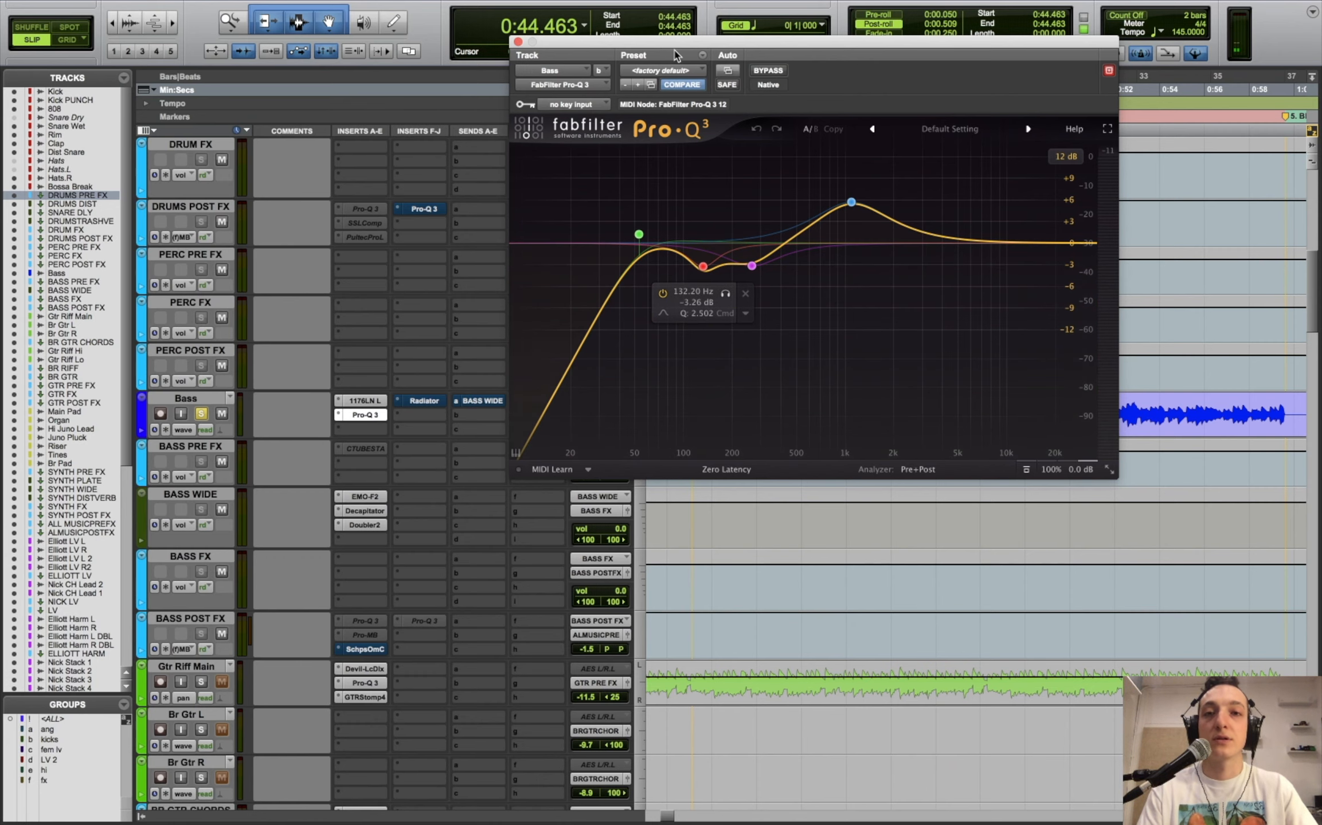
- Undo the accidental low-cut slope change and select the 132 Hz low-mid cut band
drag(675, 54, 906, 20)
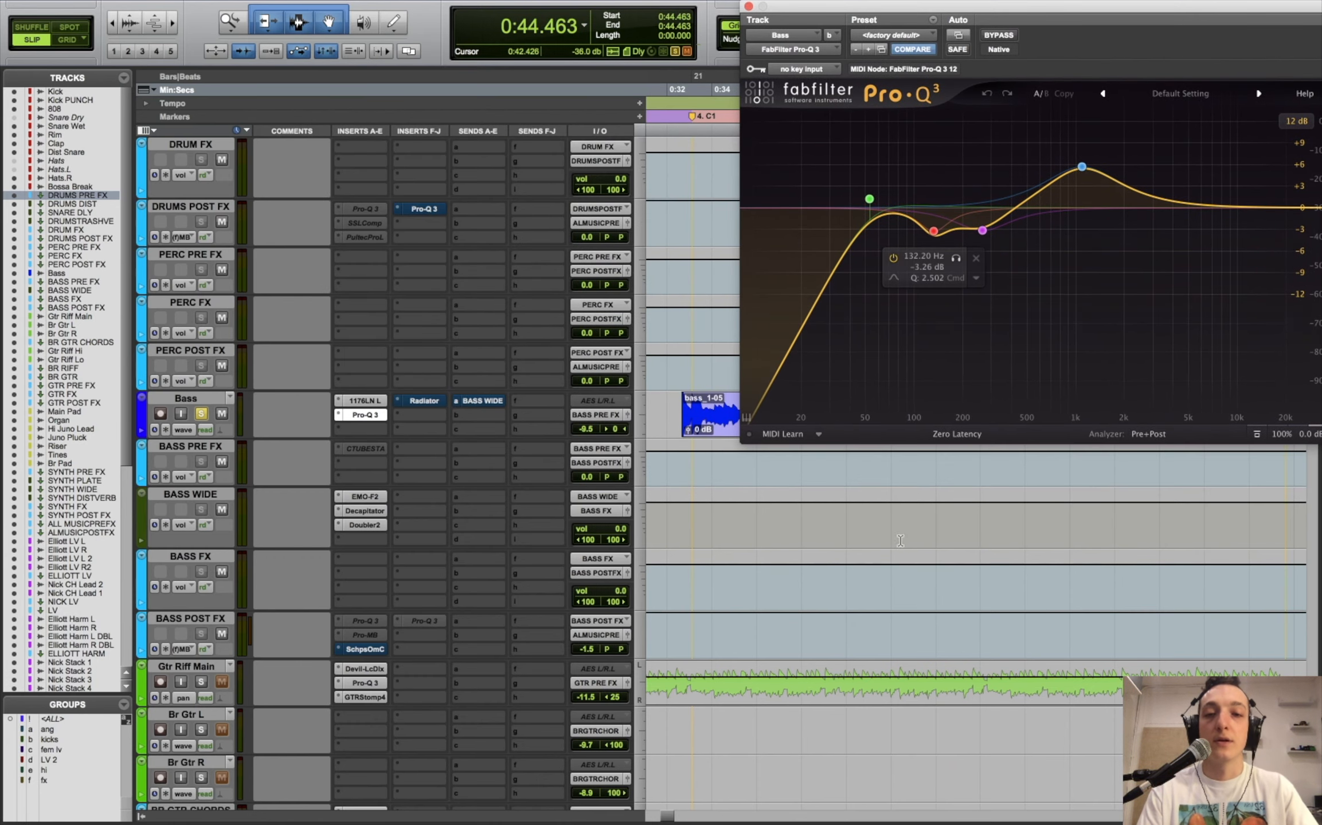
scroll(901, 541, up, 2)
scroll(887, 236, down, 2)
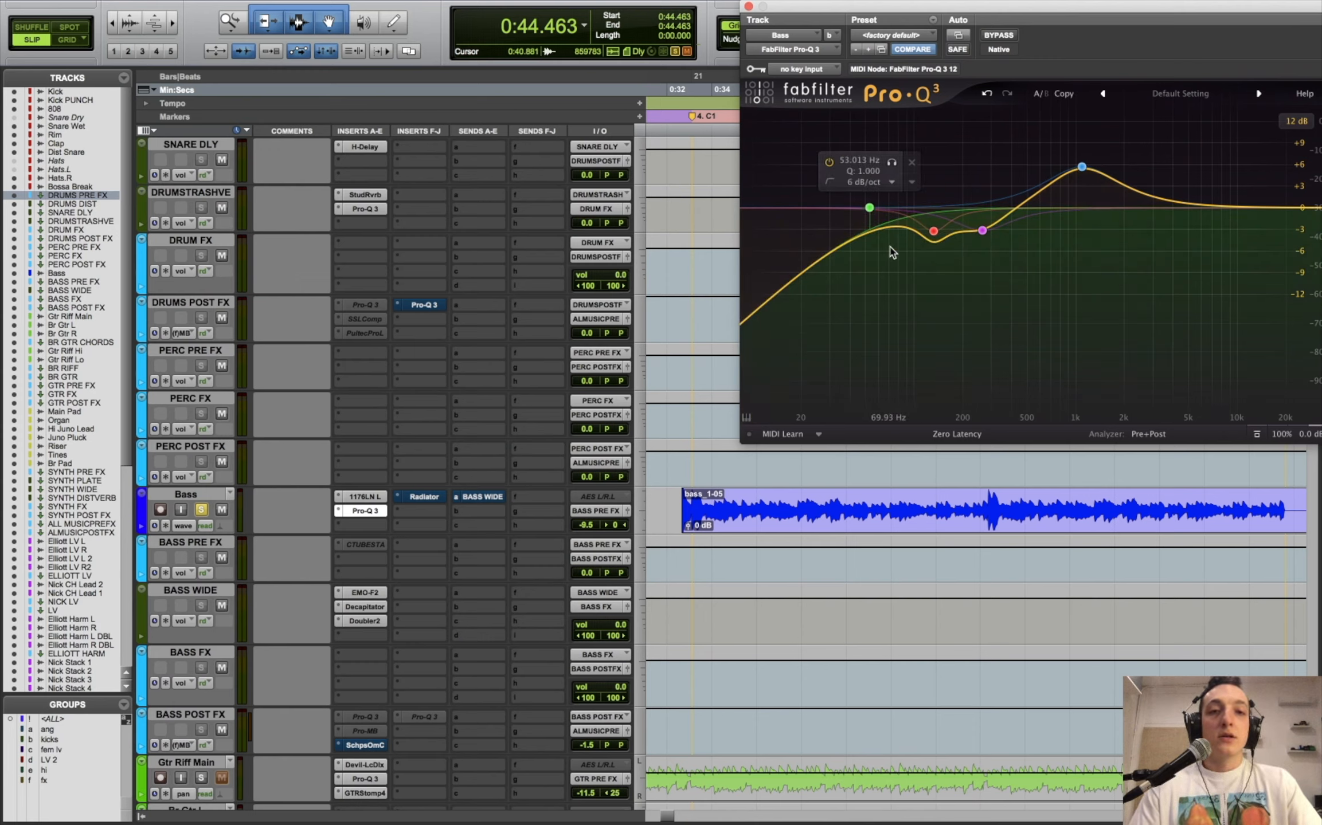
click(988, 93)
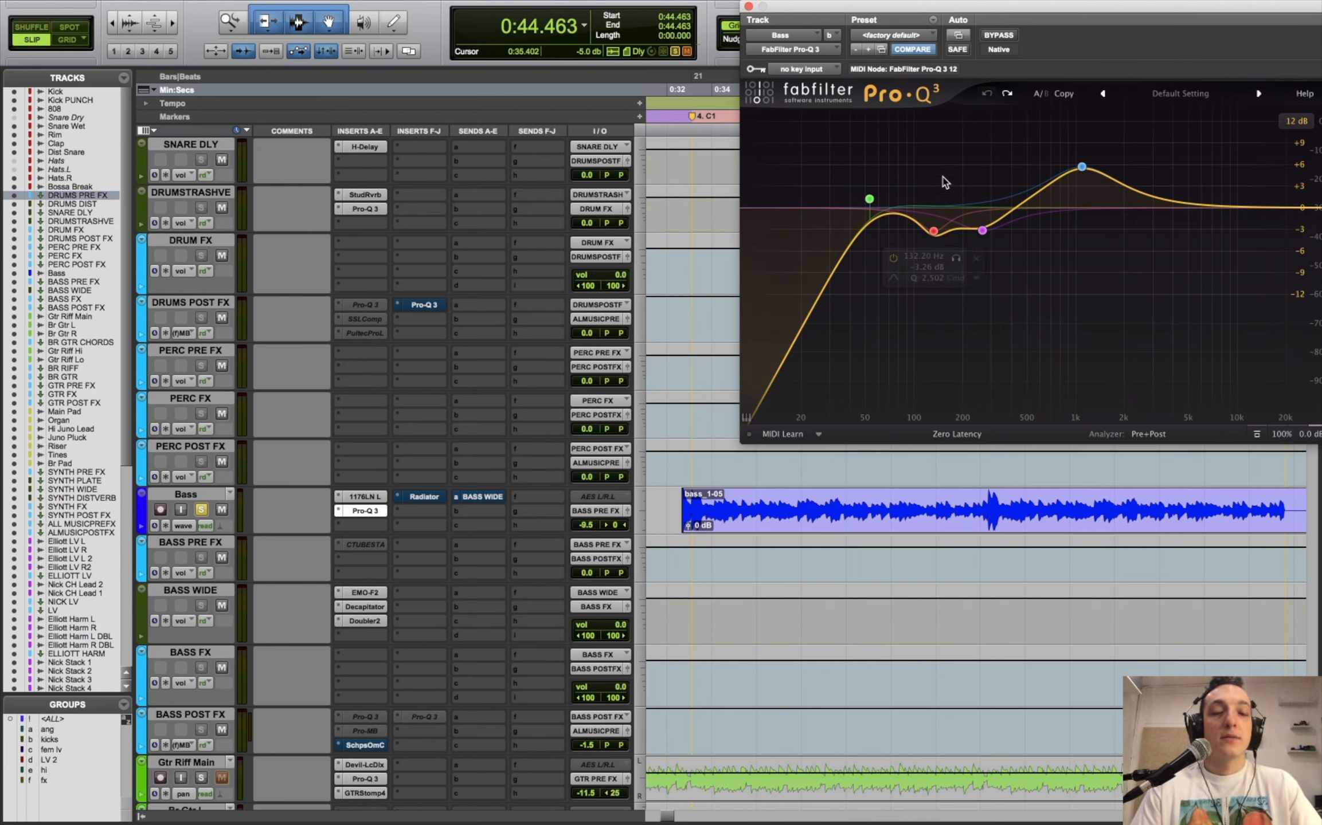
click(933, 231)
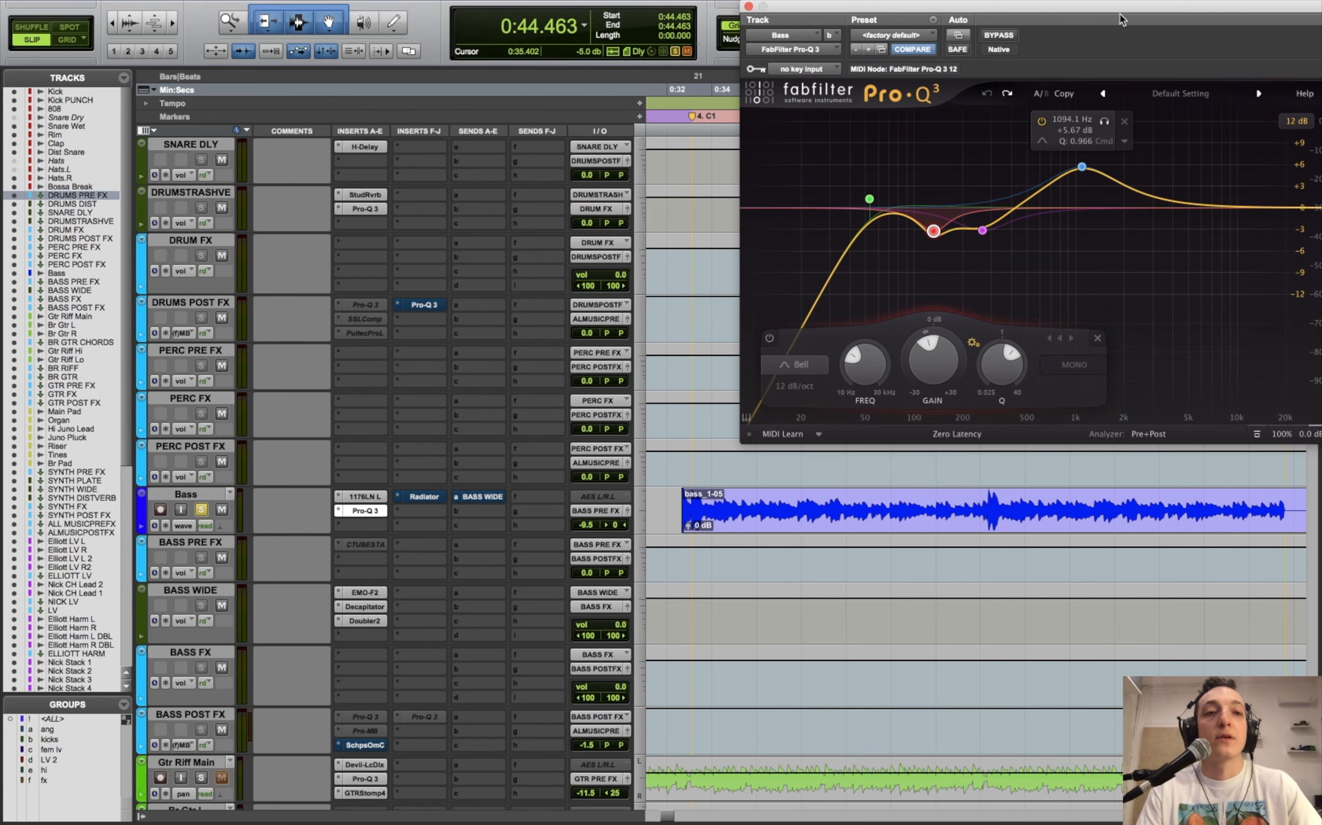
drag(1120, 17, 874, 17)
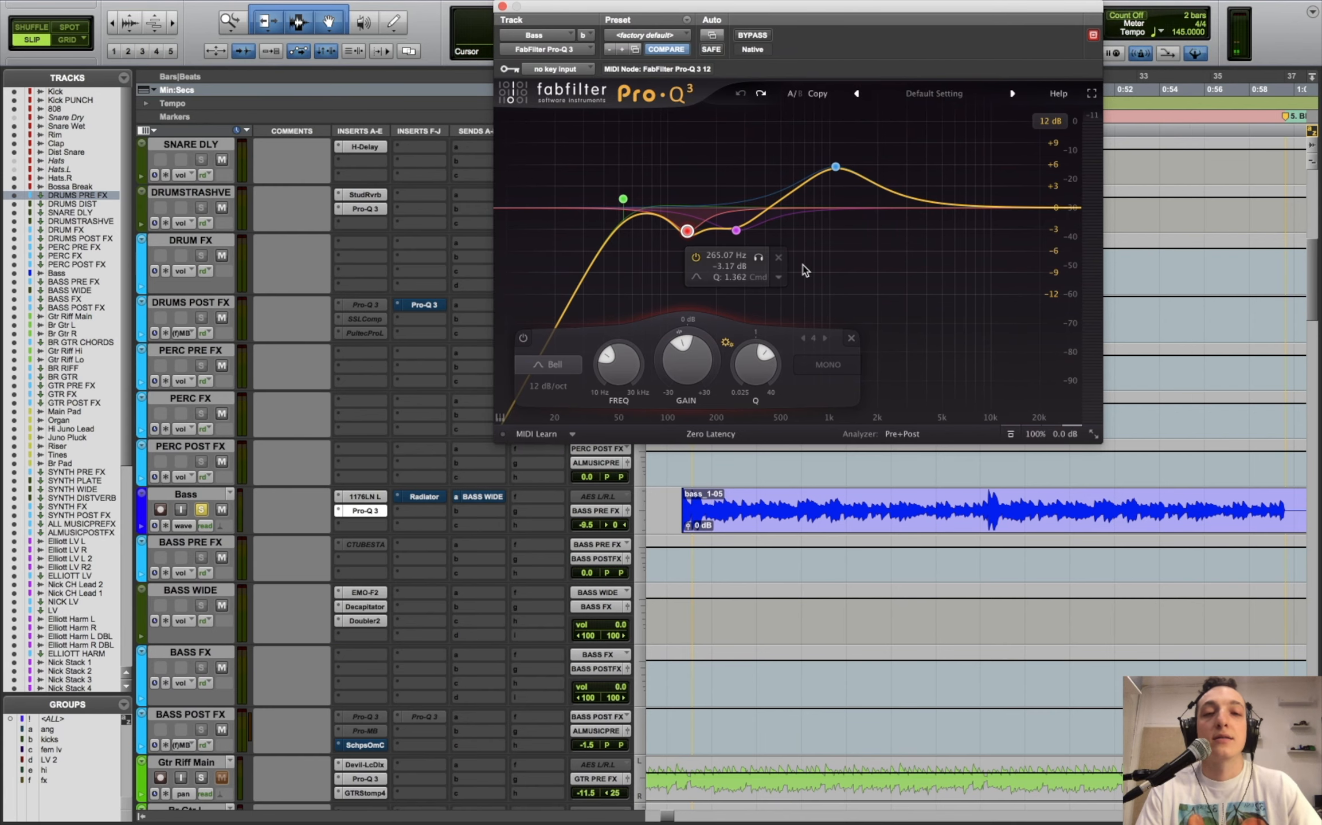
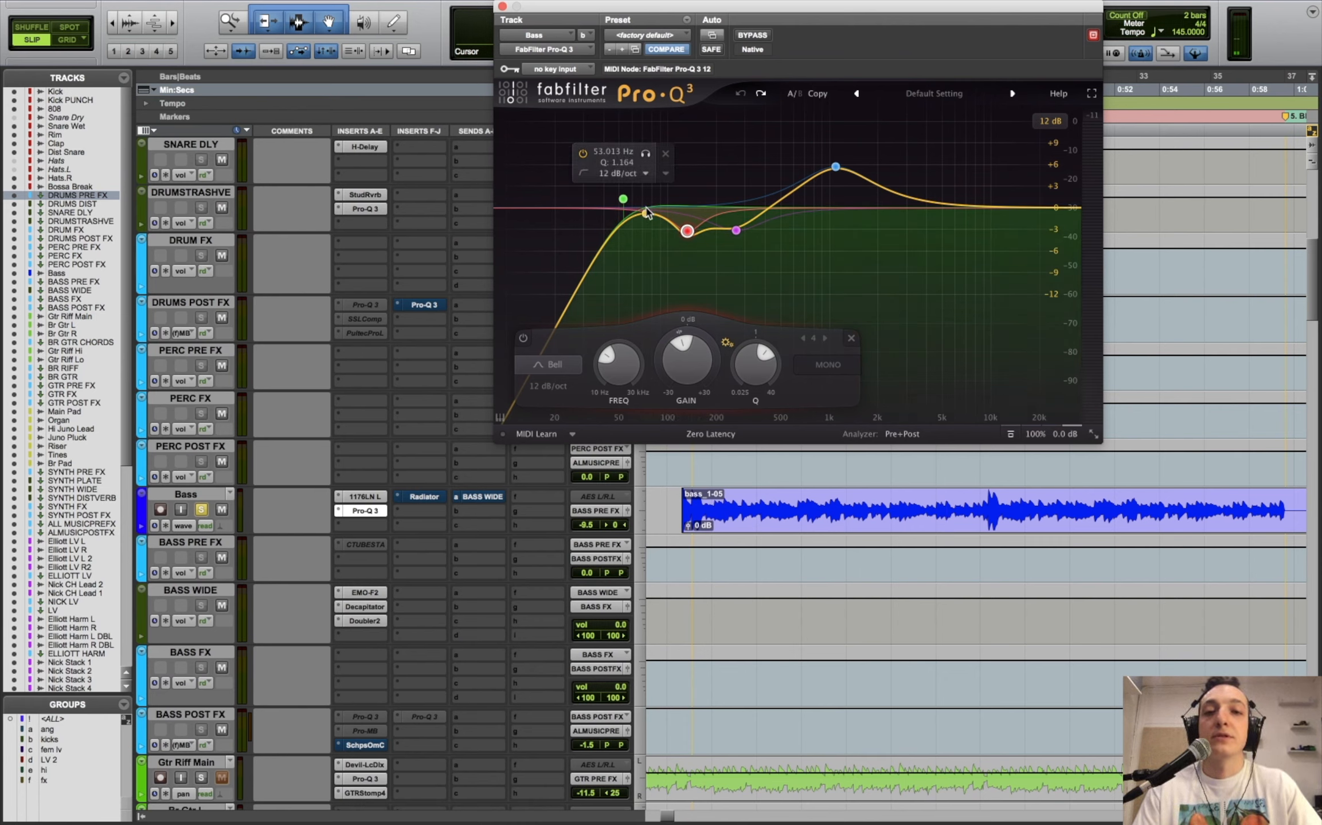
- Solo the green low band in the Bass Pro-Q 3, then add and remove a test bell band
click(645, 154)
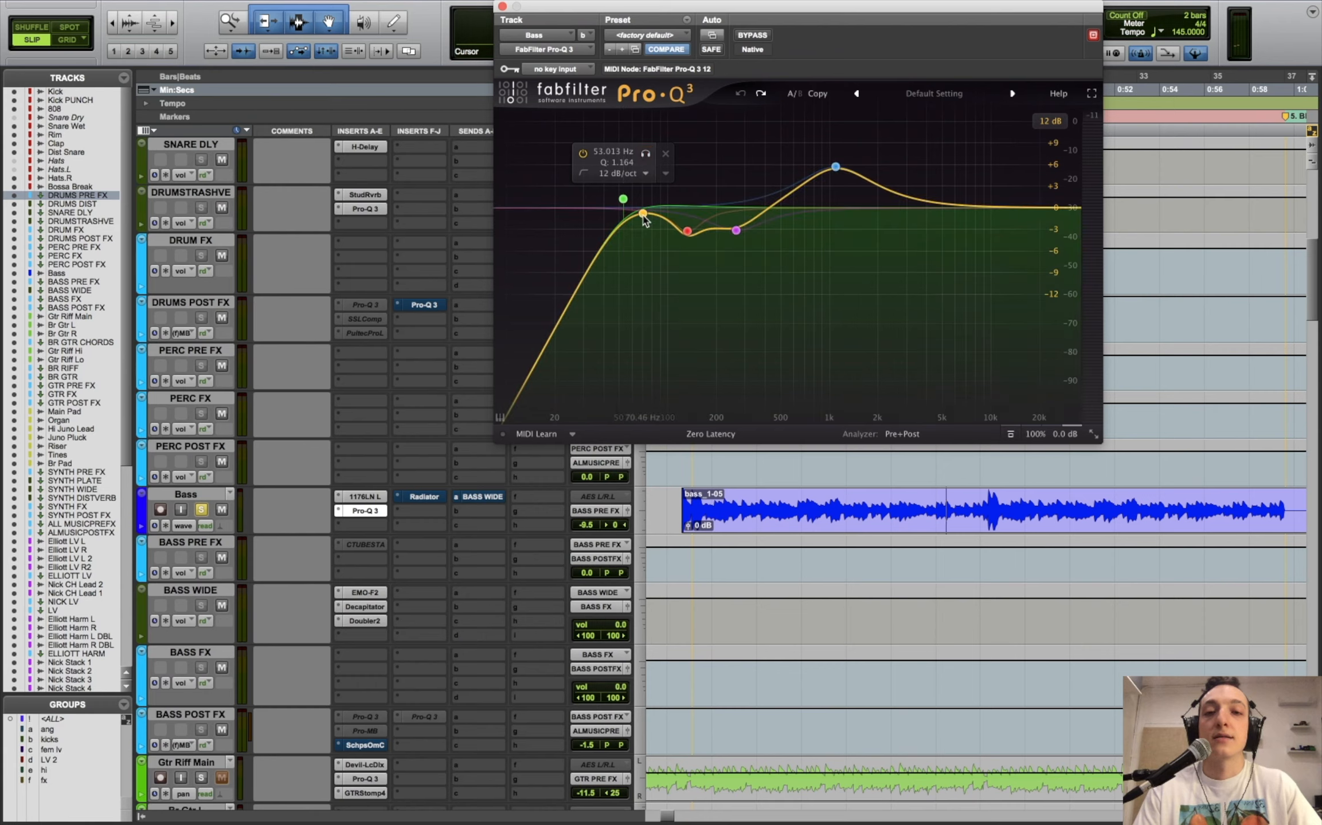
drag(649, 214, 664, 171)
click(680, 153)
mouse_move(688, 229)
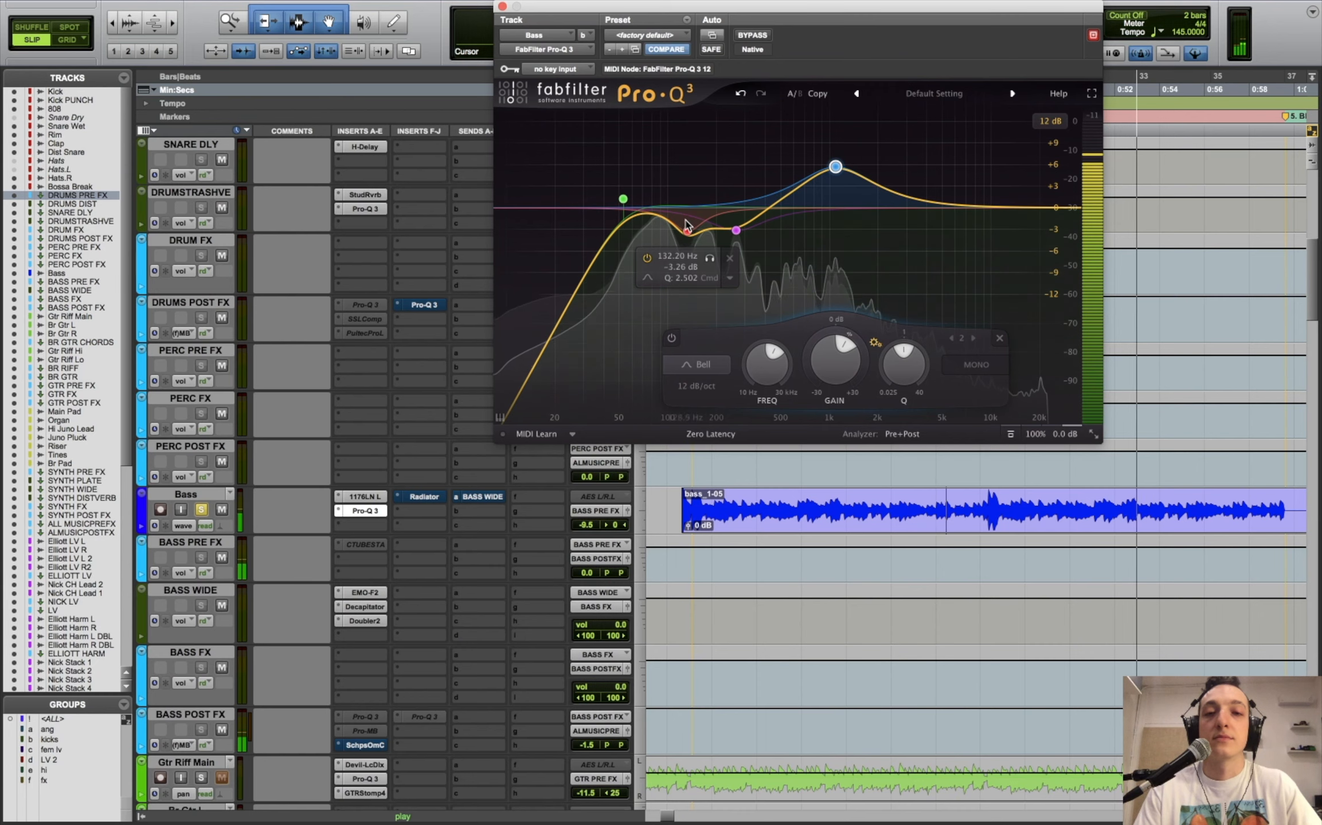
key(space)
- Play the bass with the red cut band soloed, then the blue boost band, then unsolo both
click(709, 259)
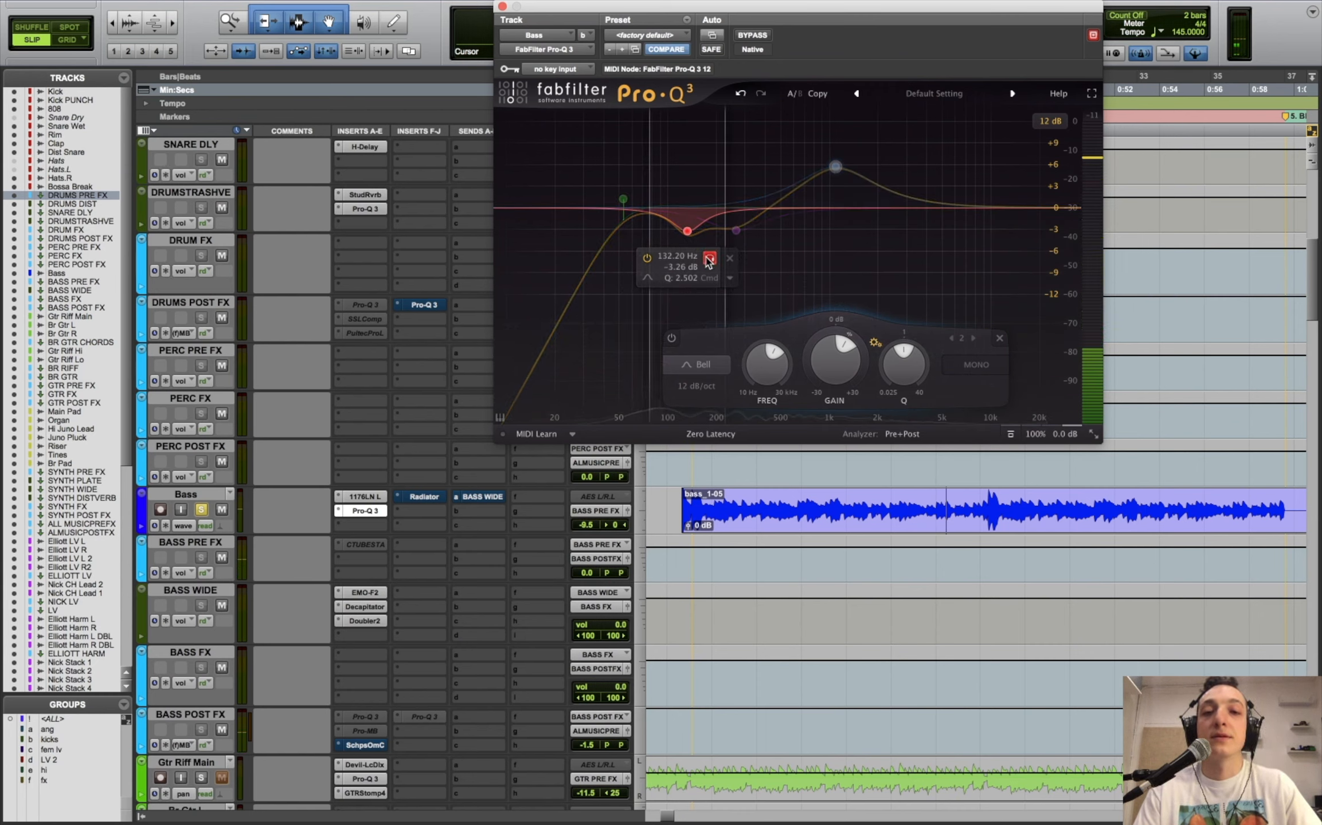
key(space)
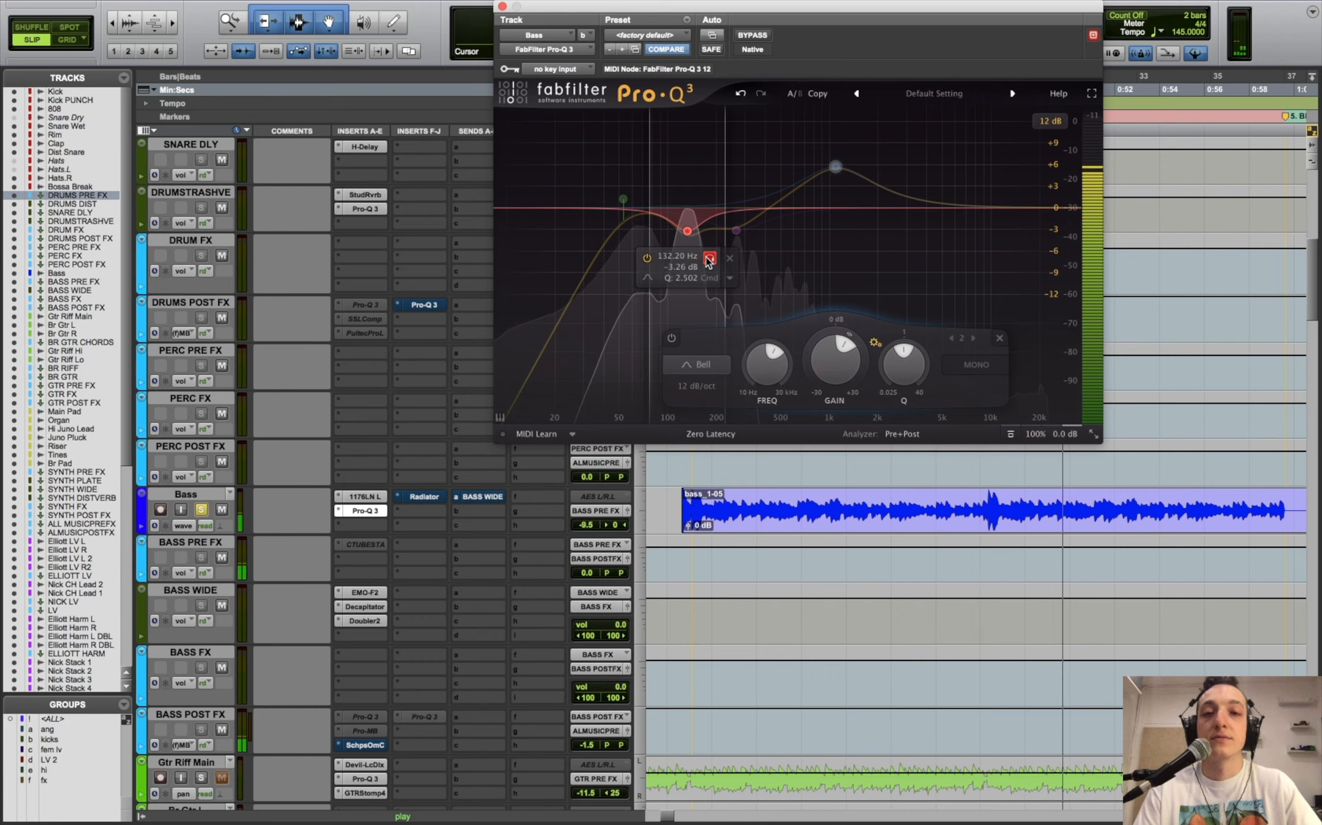
click(709, 259)
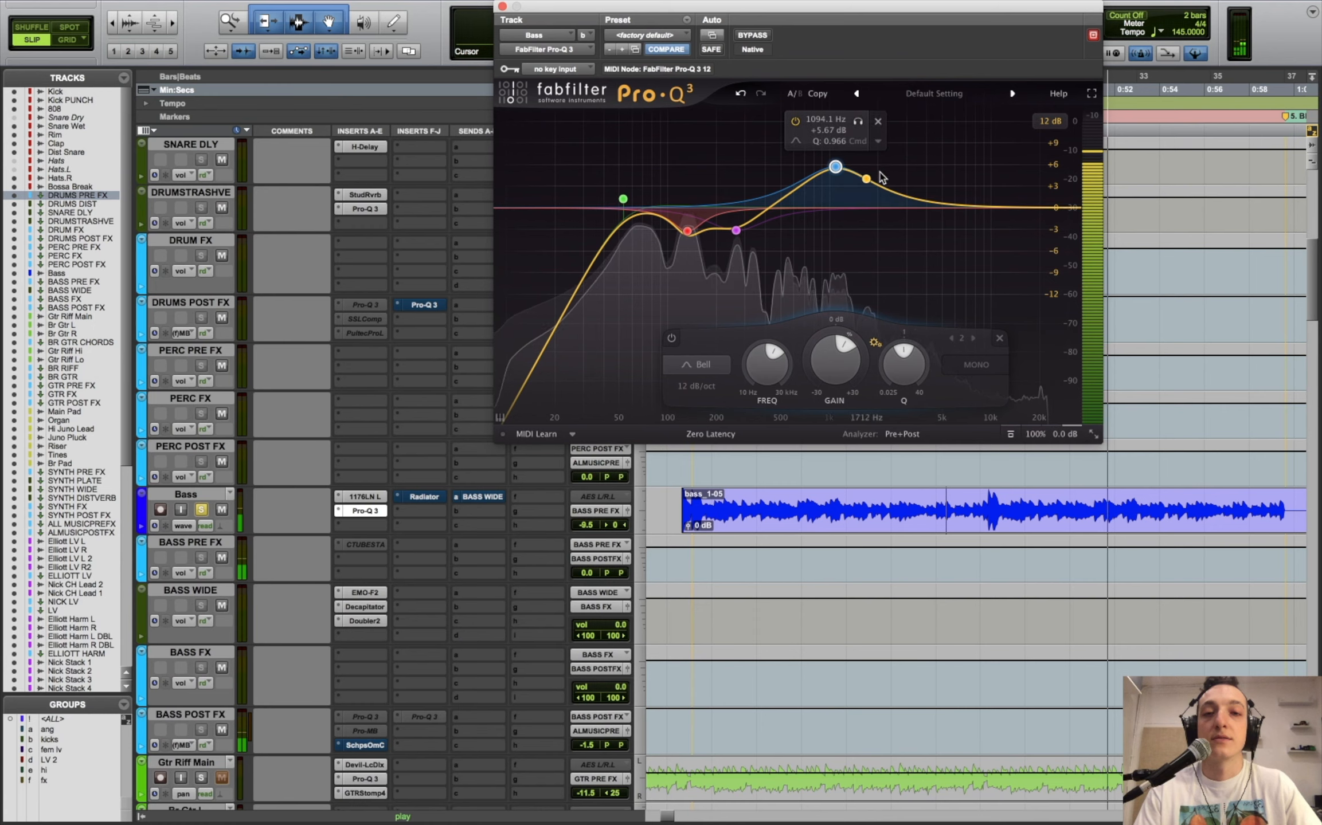
click(858, 122)
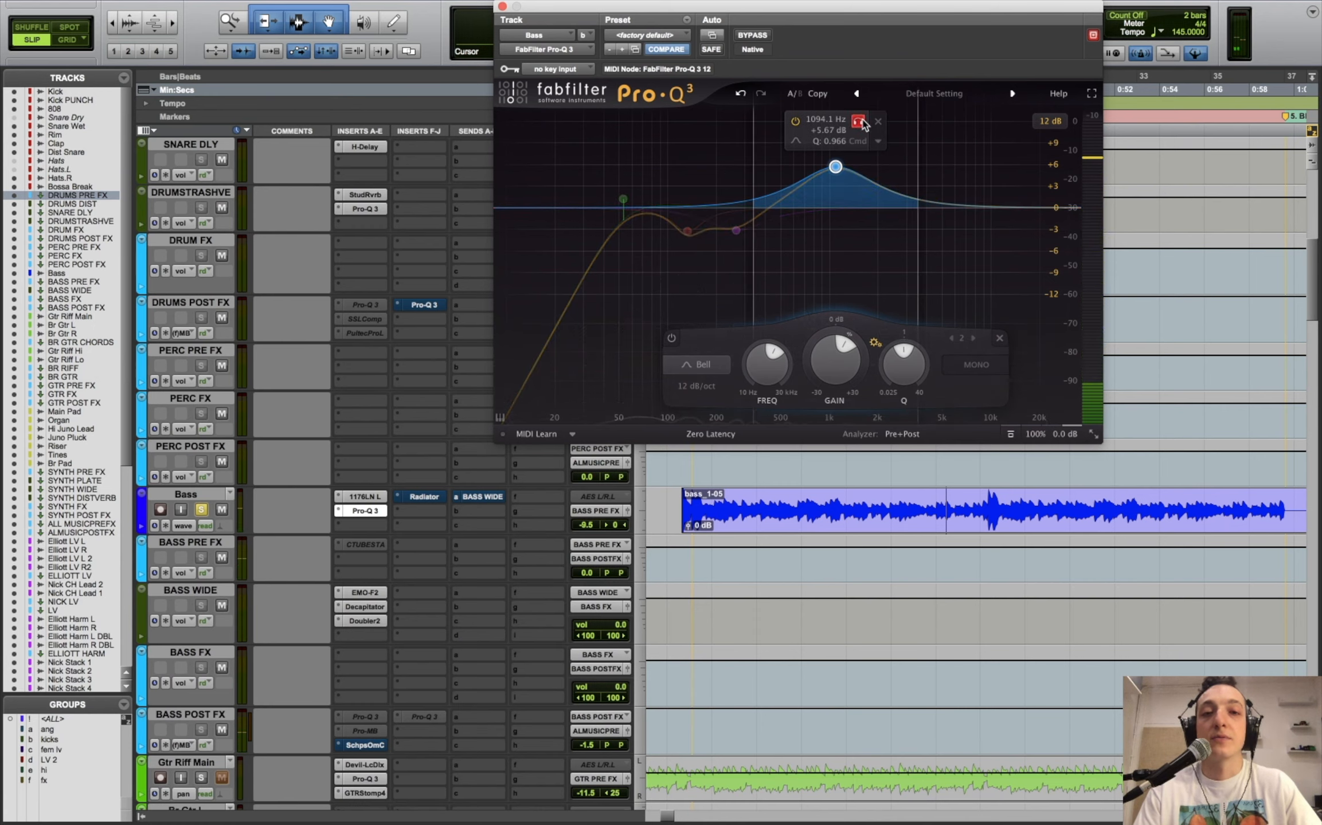
key(space)
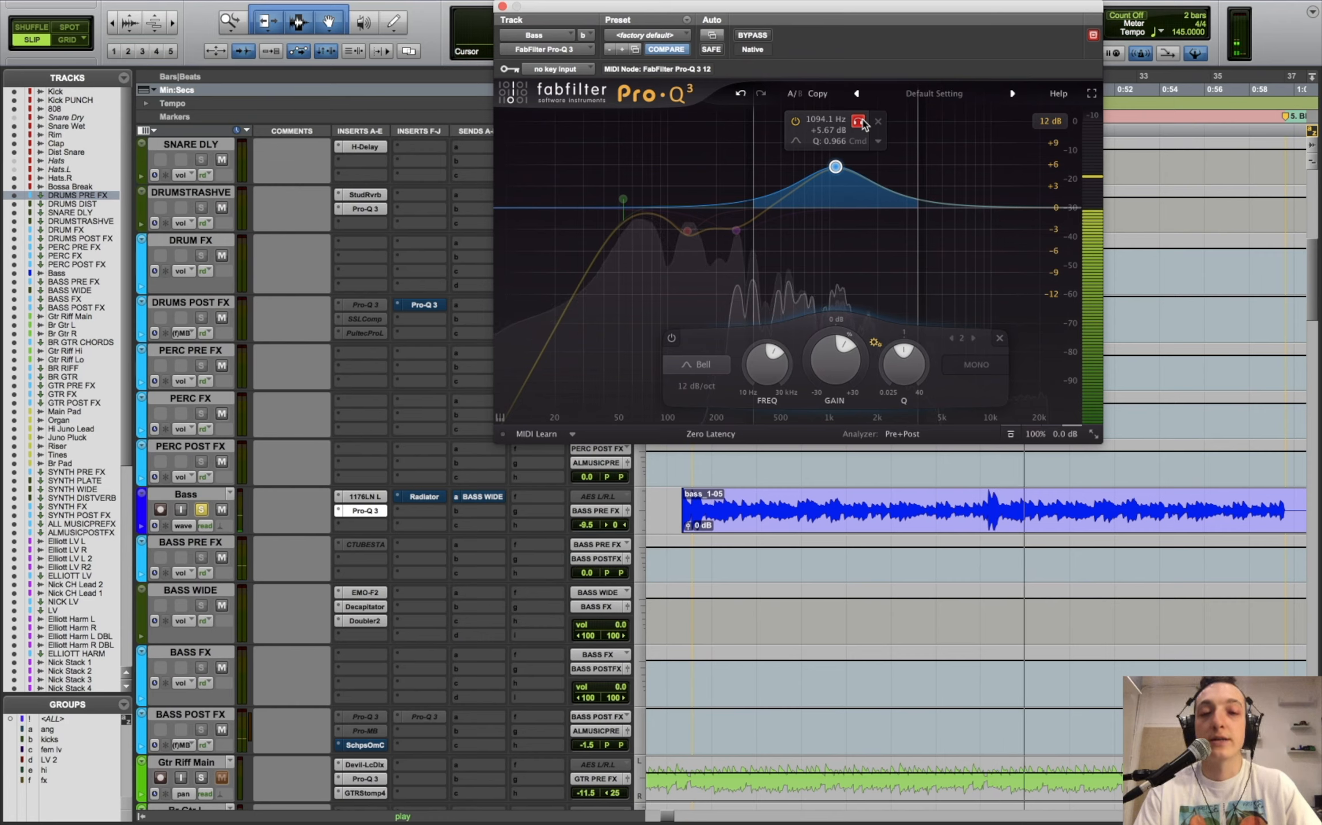
click(863, 120)
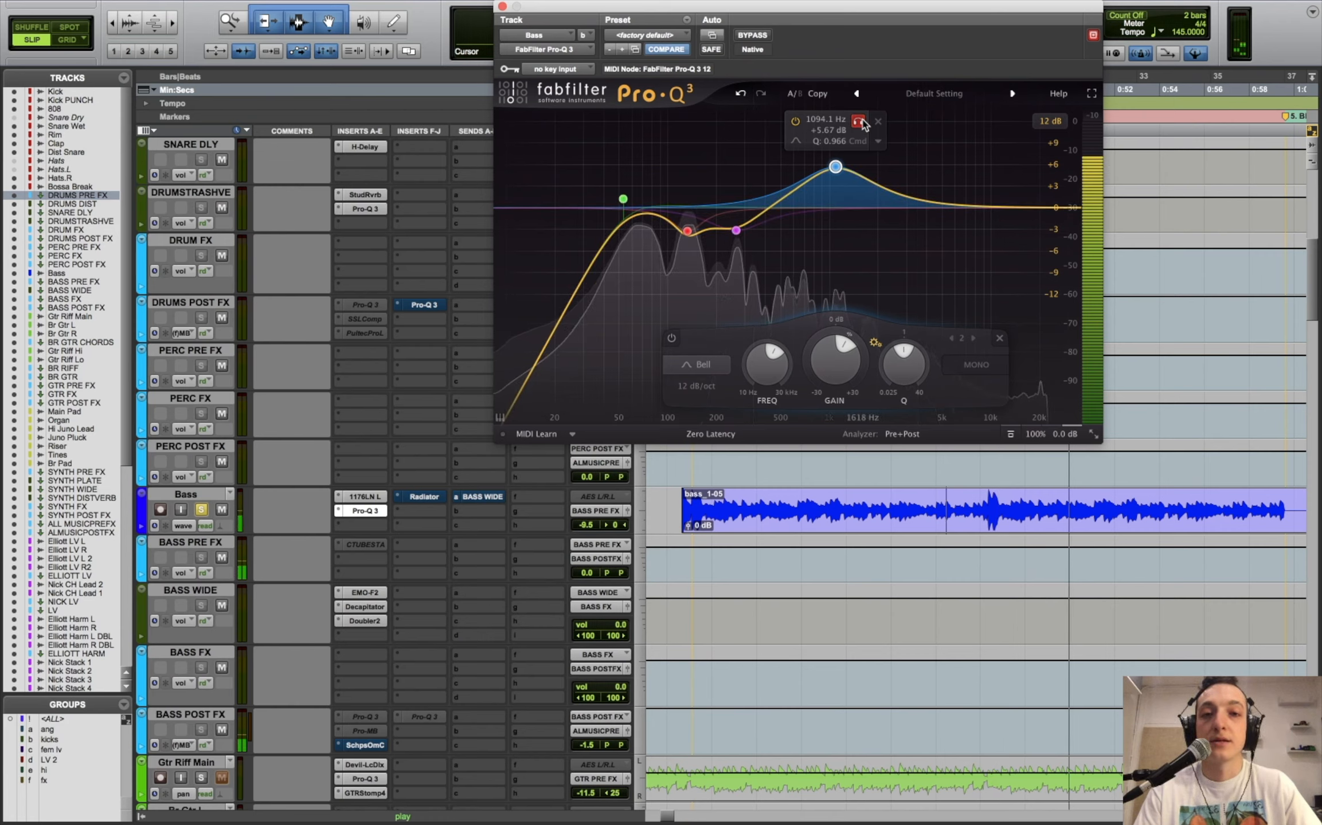
key(space)
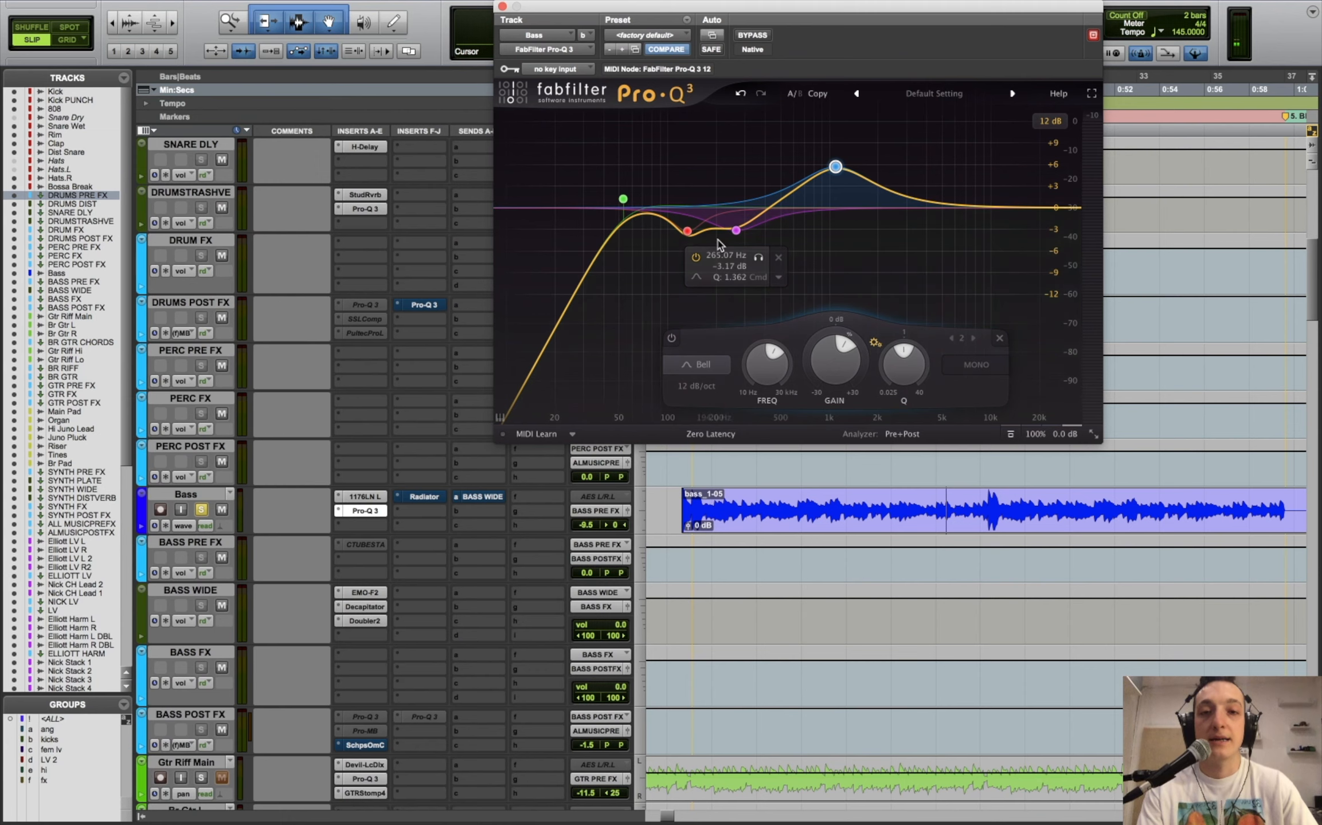
- Play the bass through the Radiator on the Bass track, then bypass it to compare
click(423, 496)
key(space)
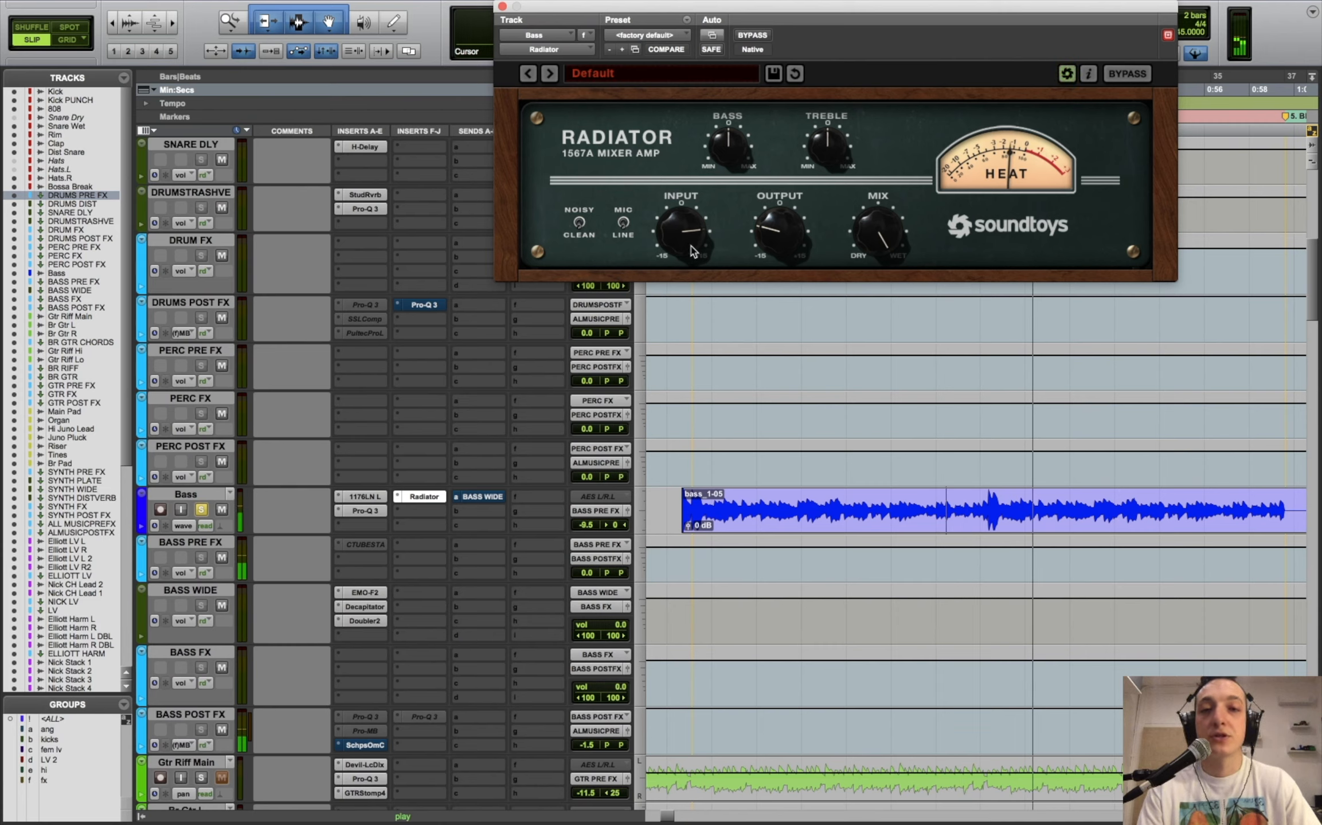
click(751, 35)
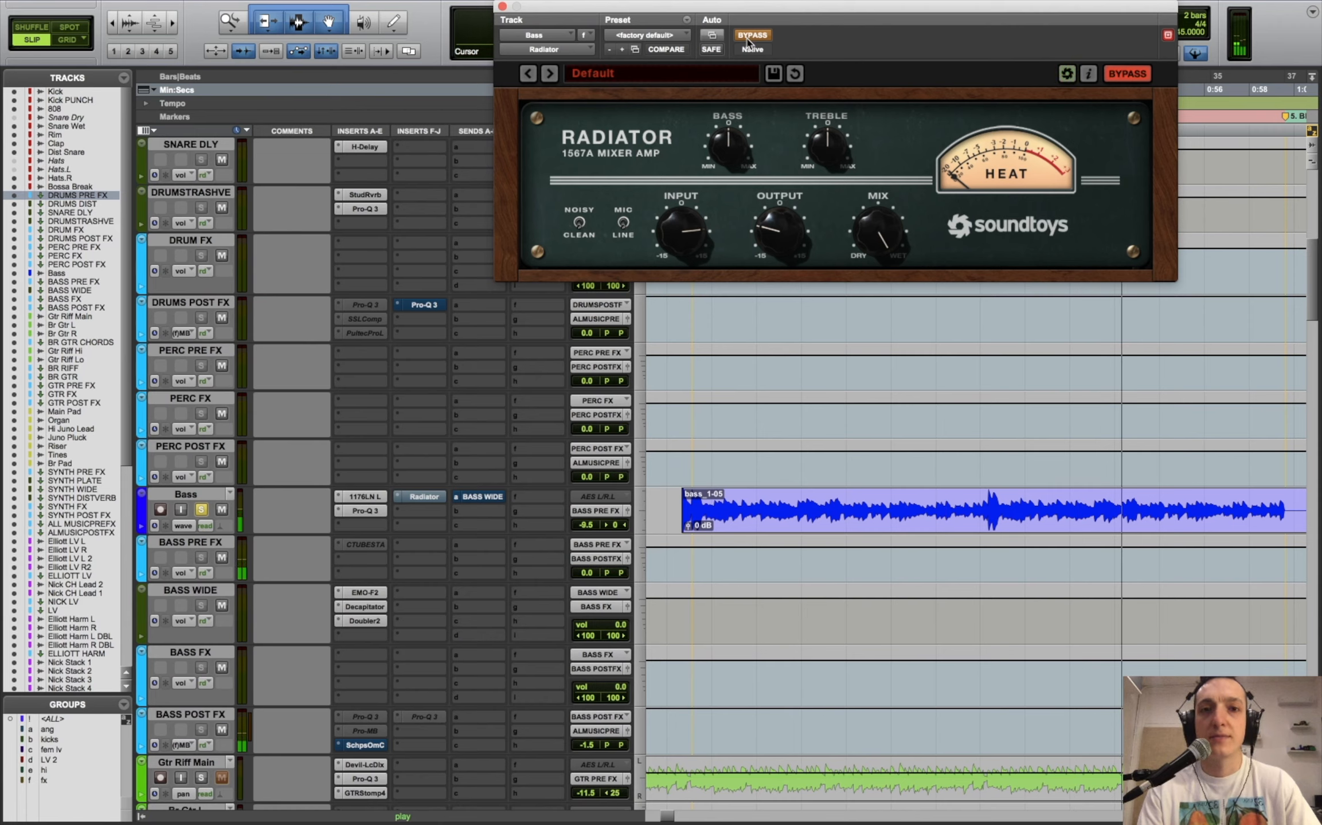
- Re-enable the Radiator, show the Bass BASS WIDE send fader, and bring up BASS WIDE's EMO-F2
click(748, 38)
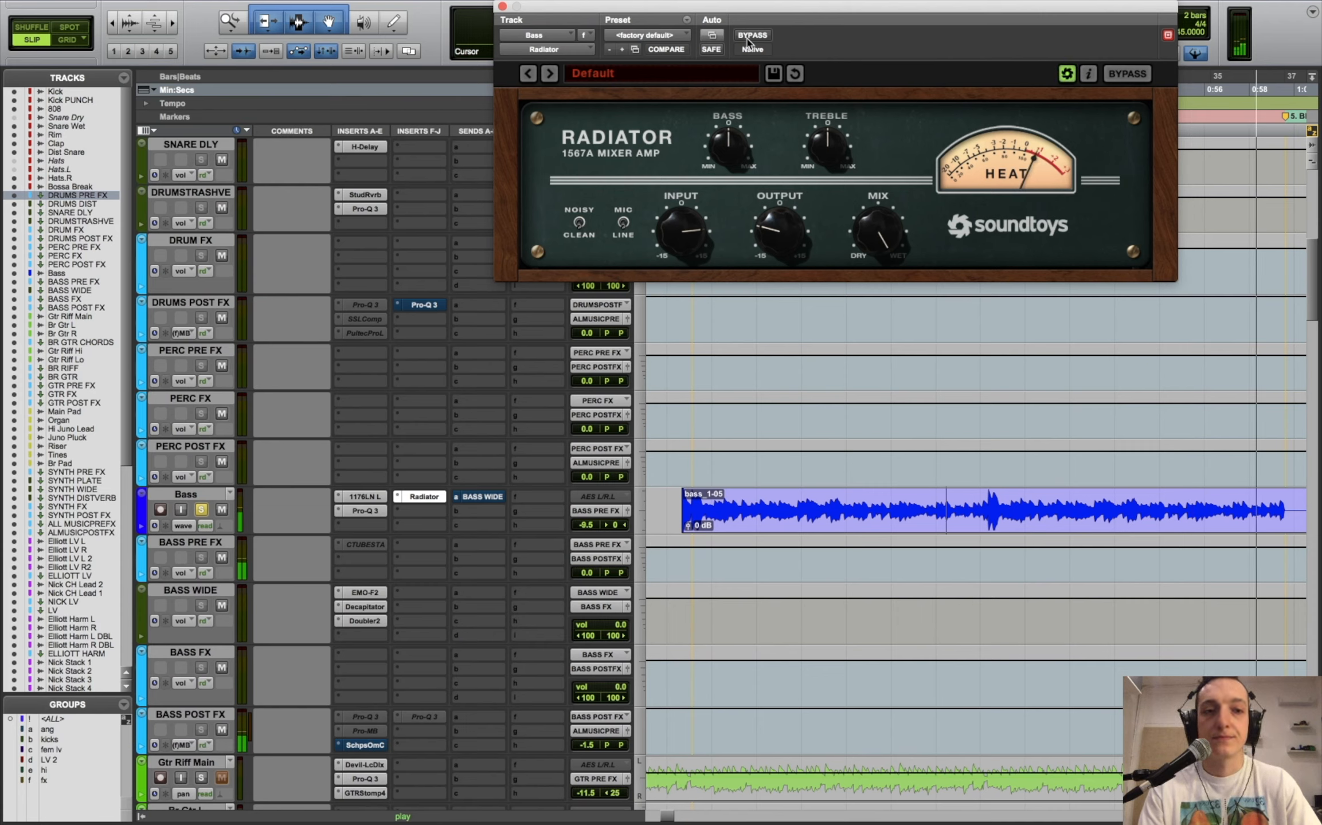
click(688, 468)
click(492, 497)
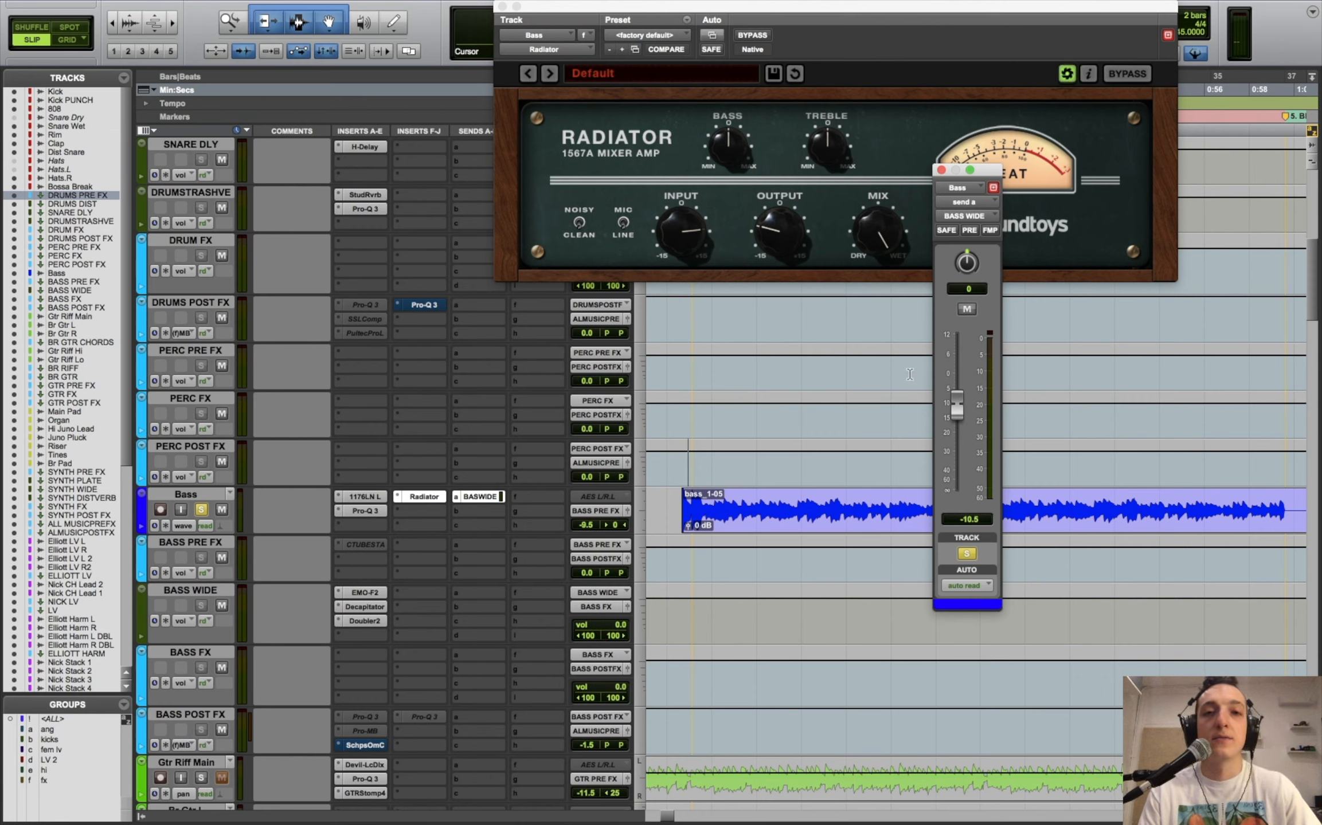
drag(992, 166, 489, 29)
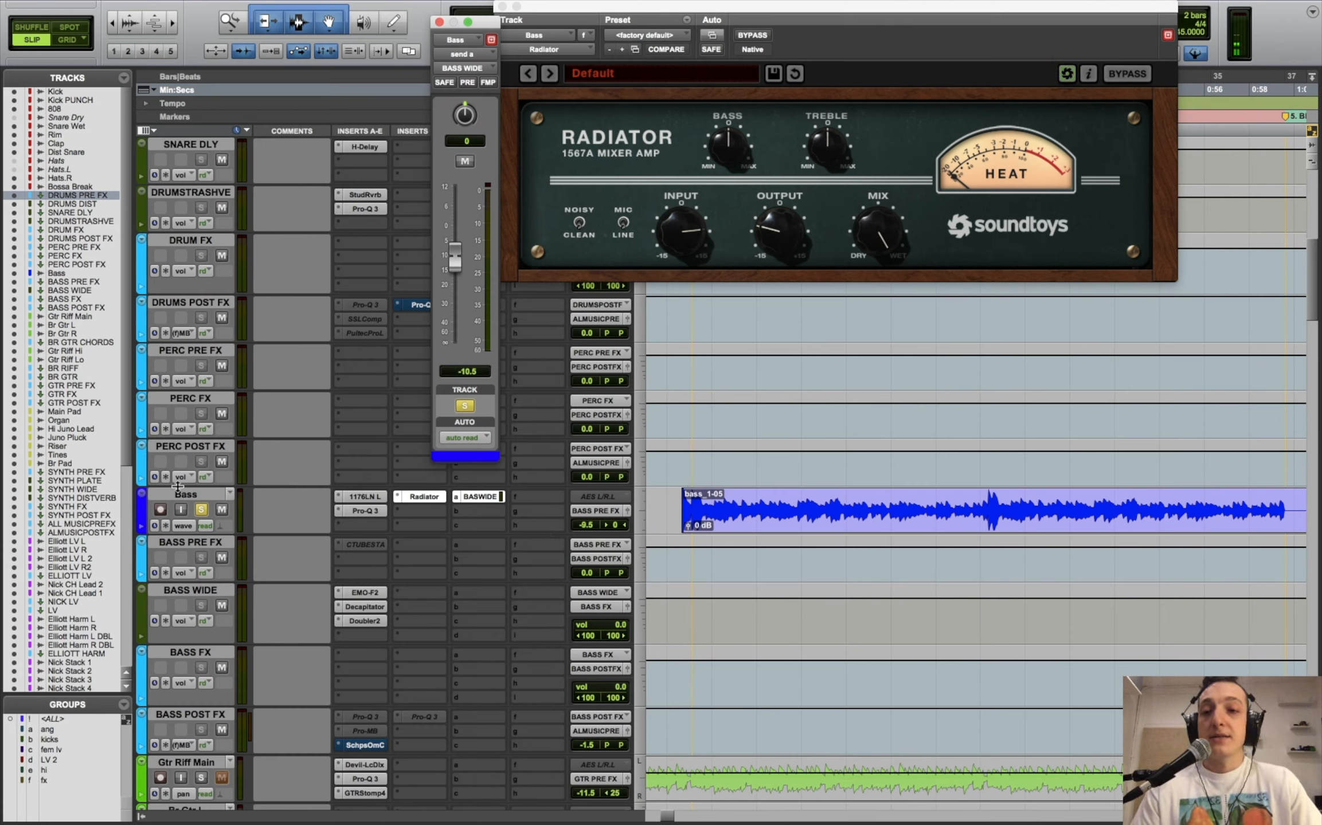
click(182, 583)
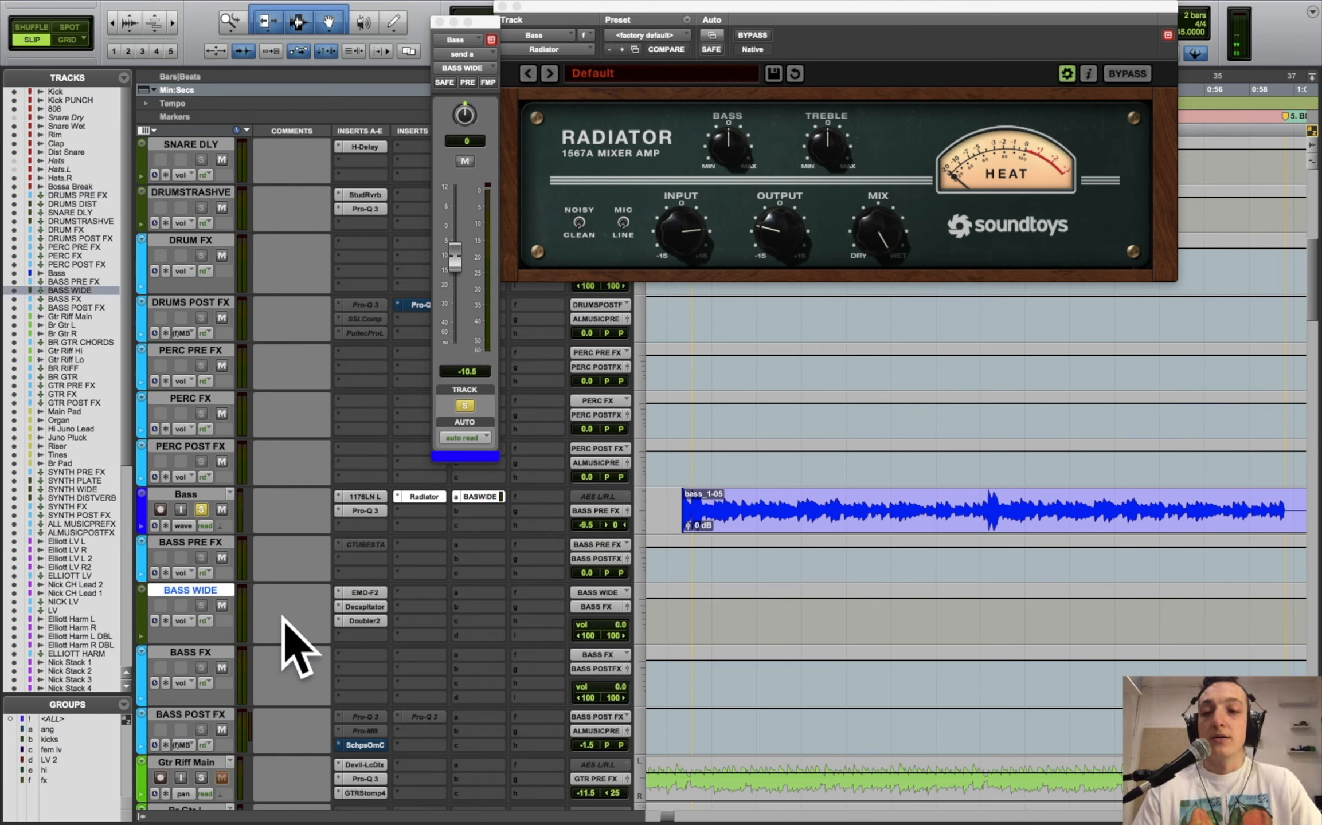
click(364, 593)
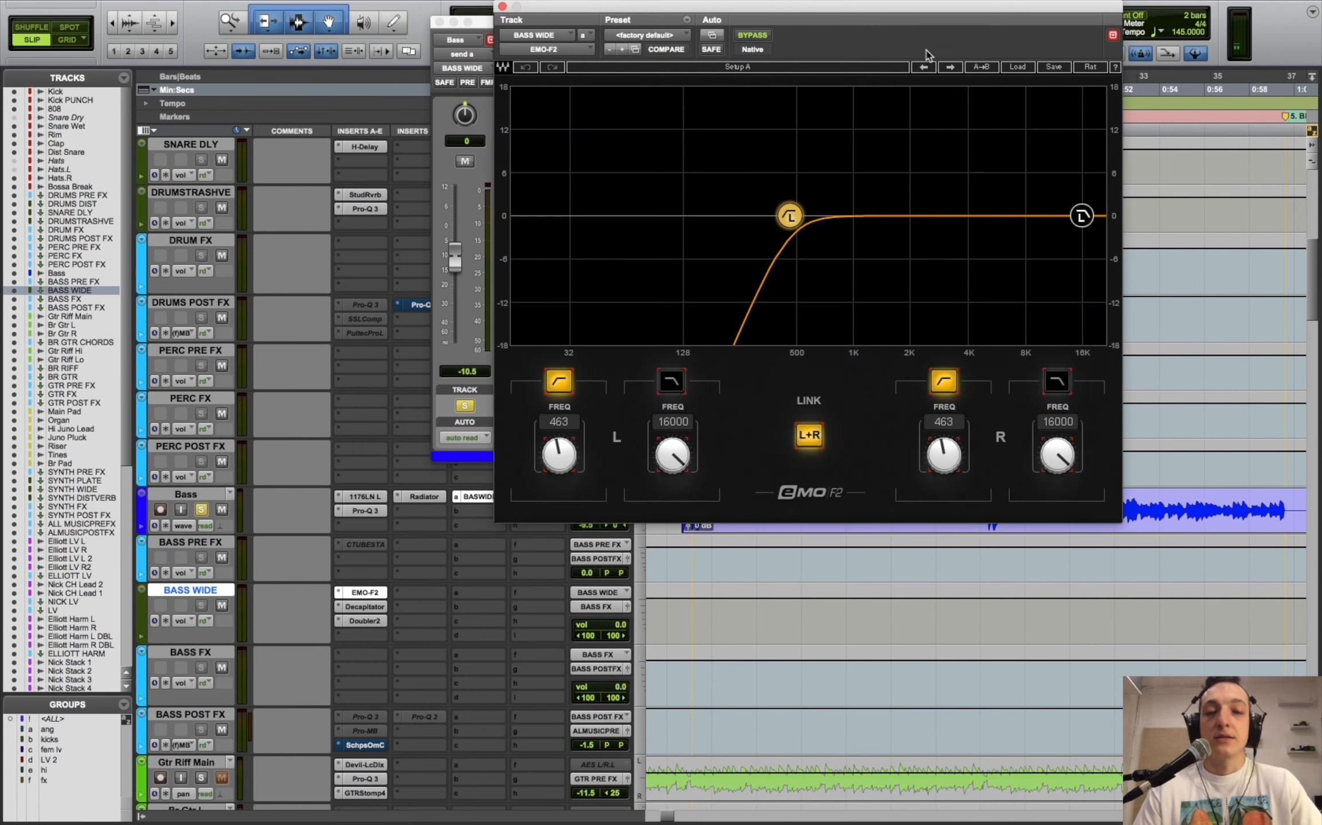
- Step from the EMO-F2 through the Decapitator to the Doubler2 on the BASS WIDE track
drag(904, 10, 963, 11)
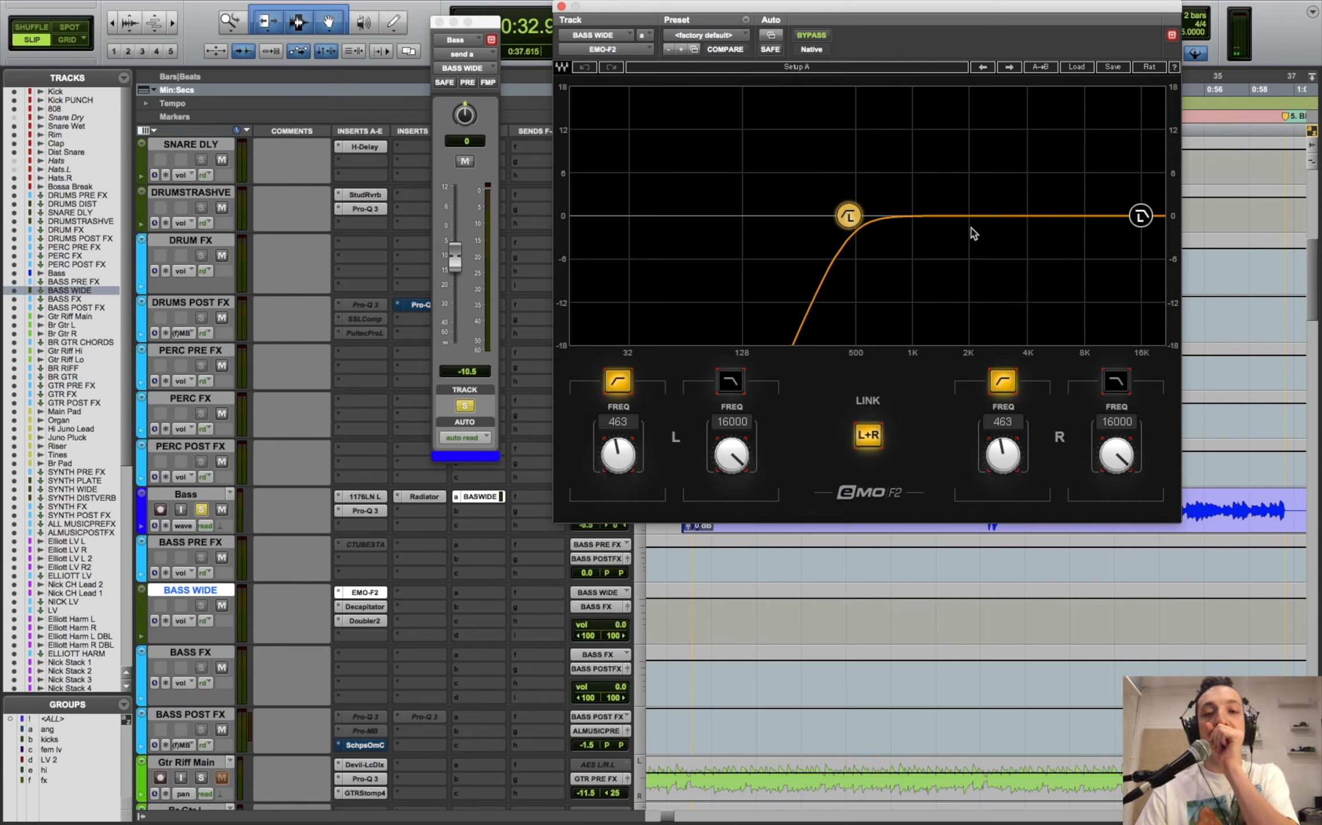
click(373, 609)
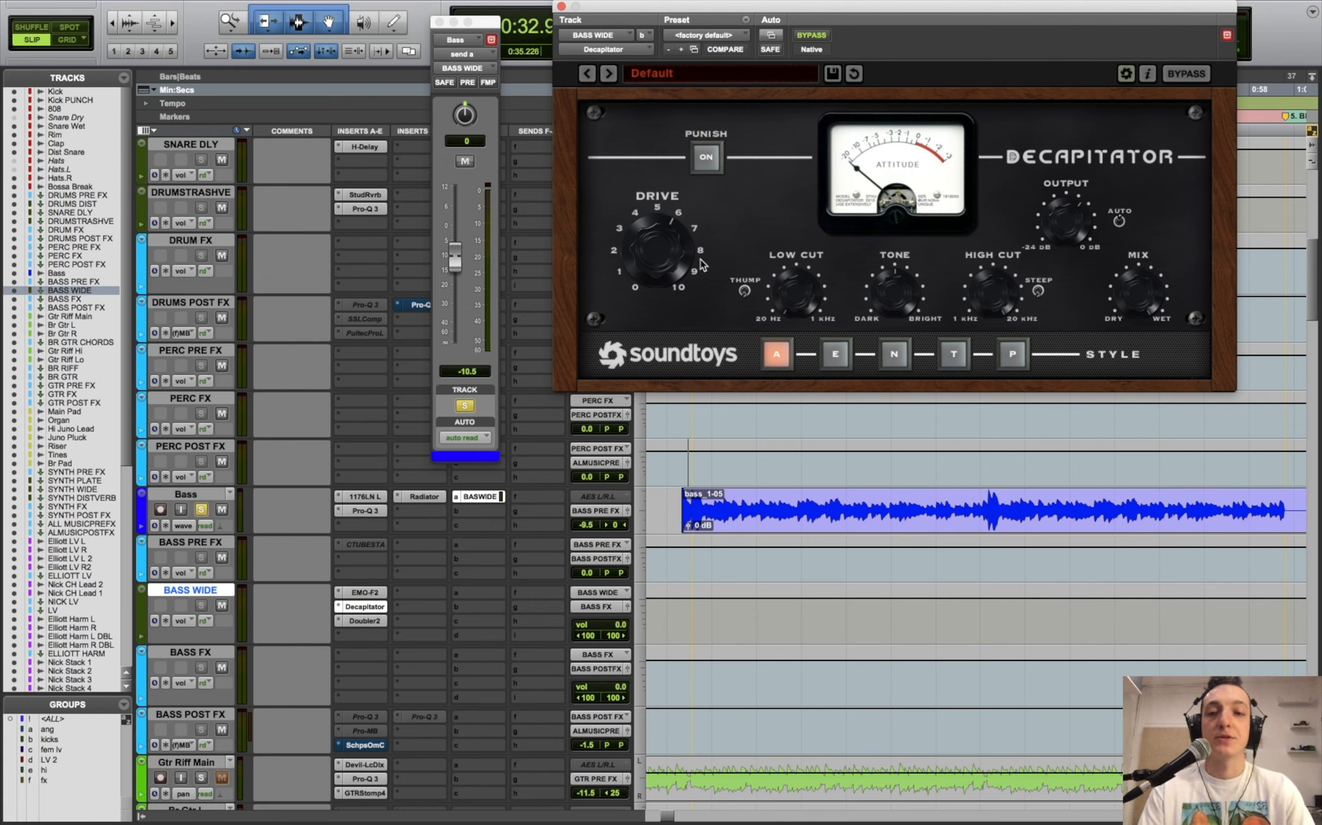
click(369, 623)
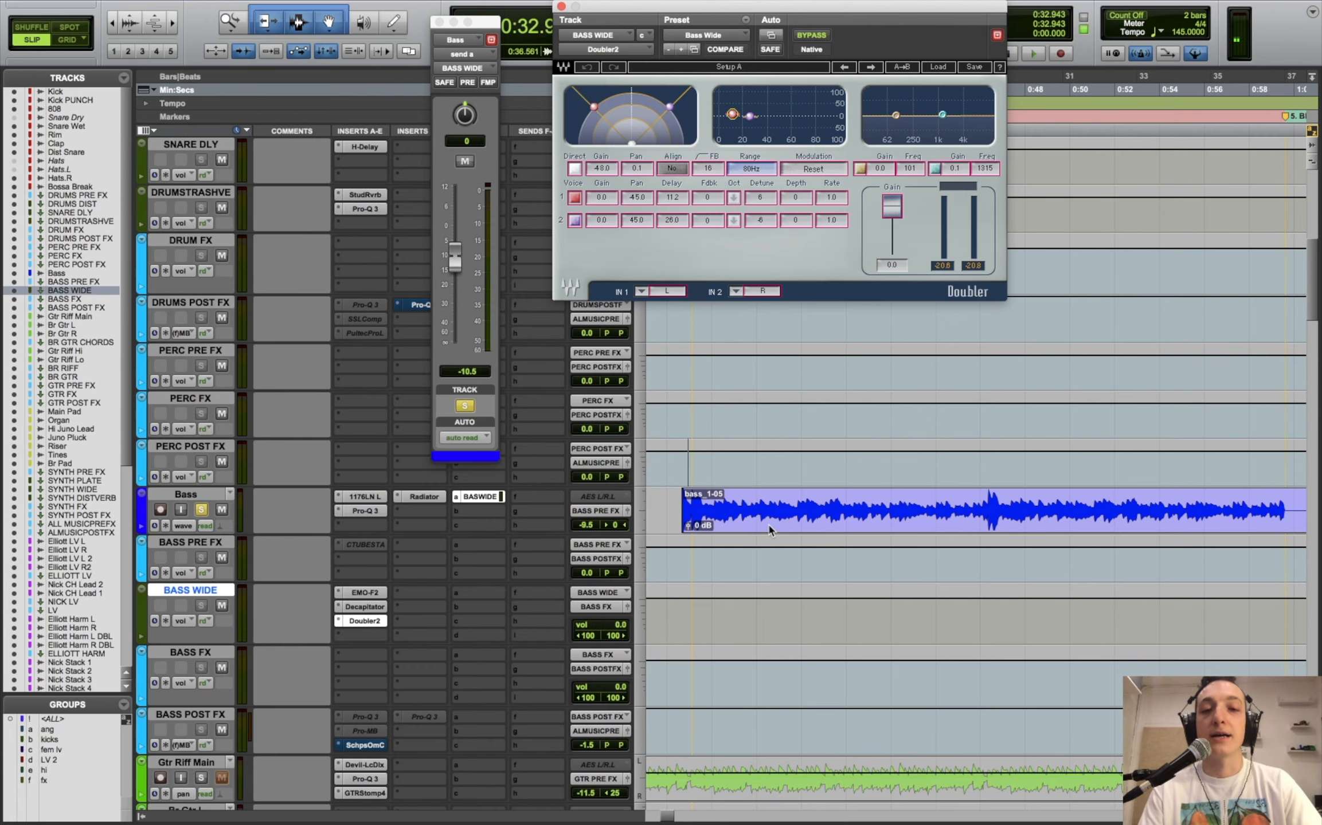
- Close the Bass send fader and play the bass from 0:32.522
scroll(690, 532, up, 5)
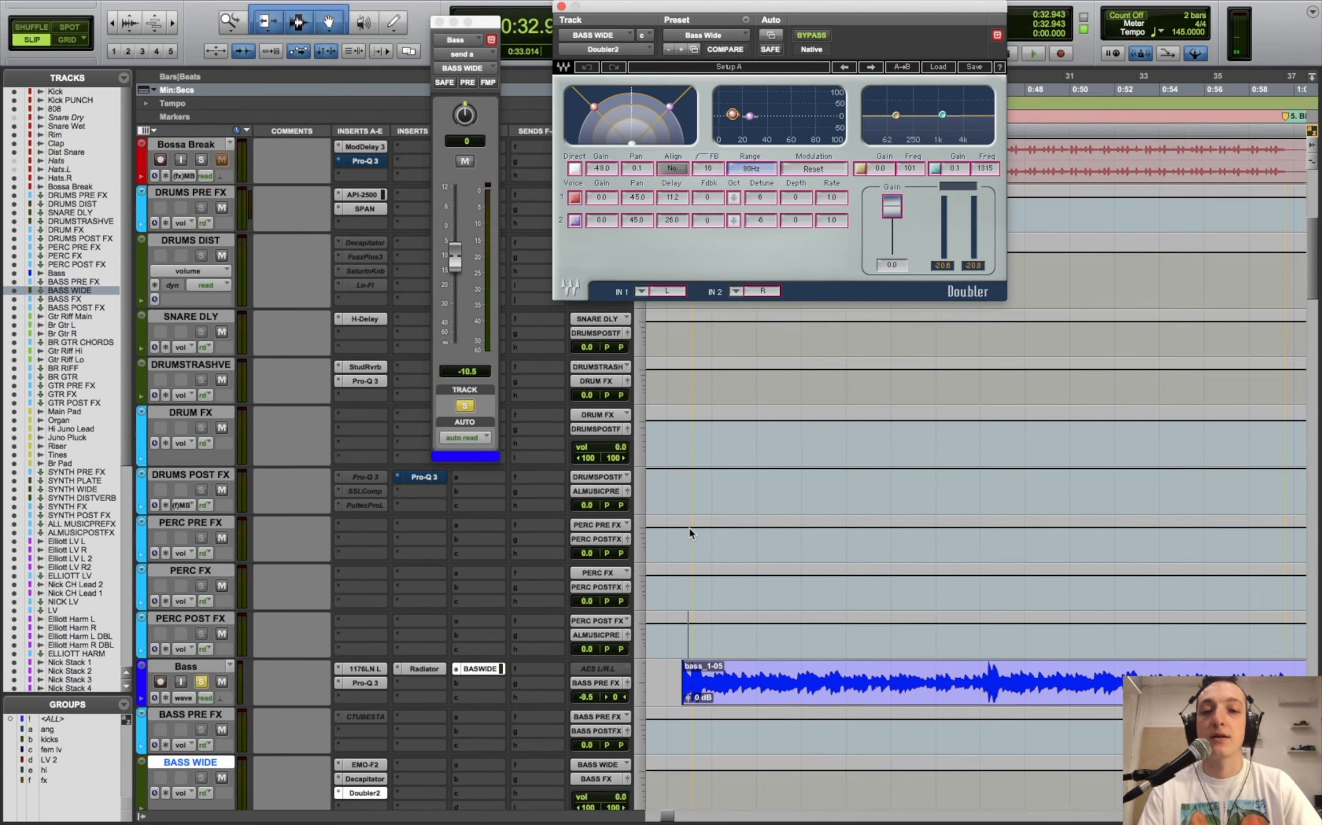
scroll(689, 532, down, 6)
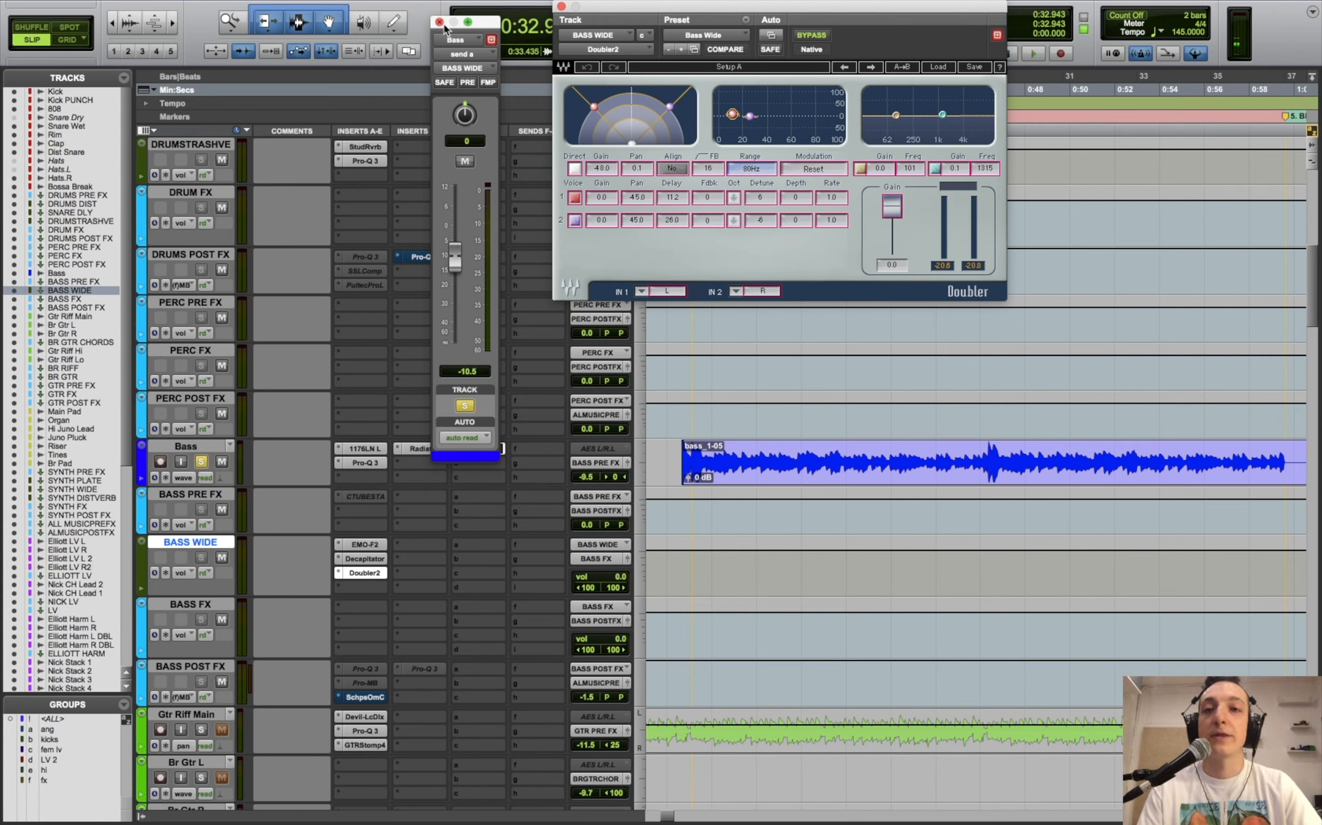
click(439, 22)
click(678, 417)
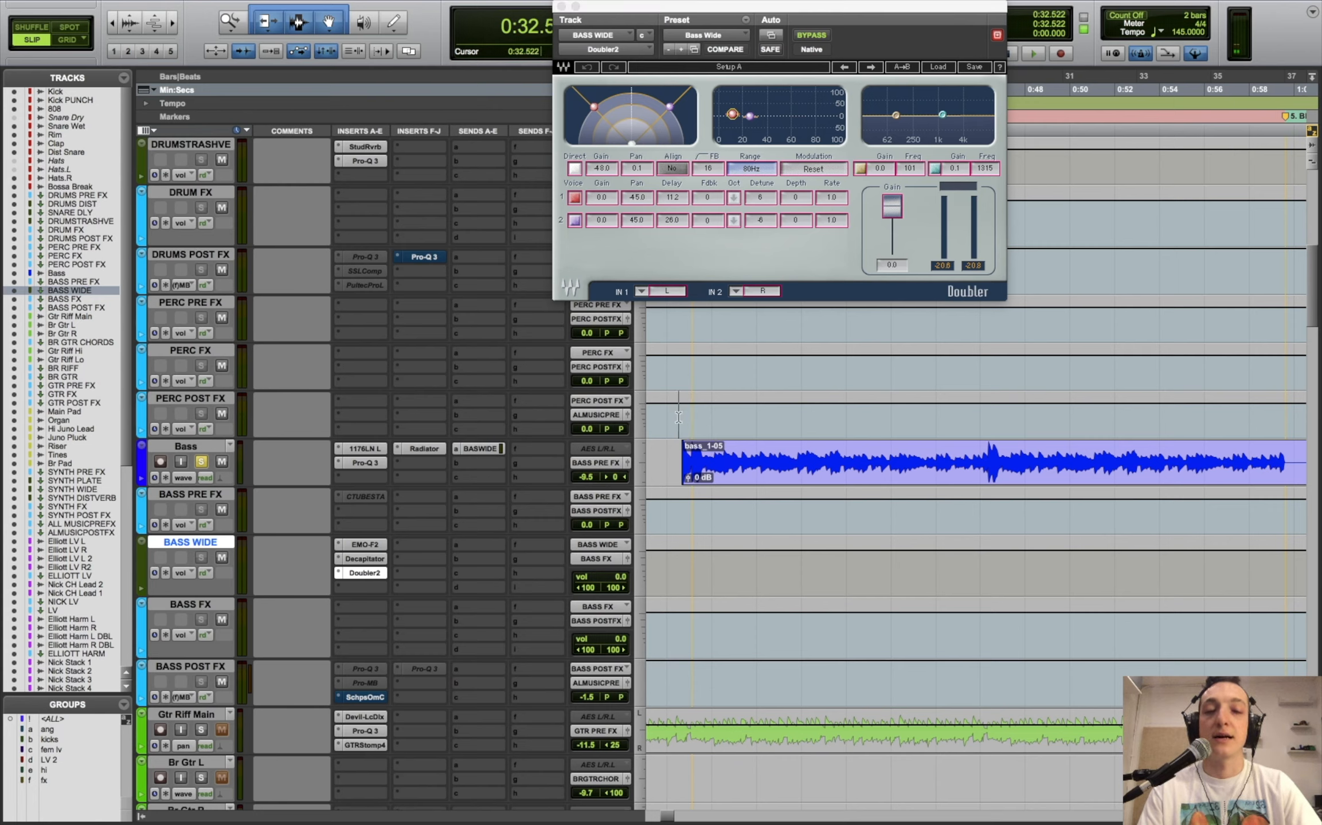
key(space)
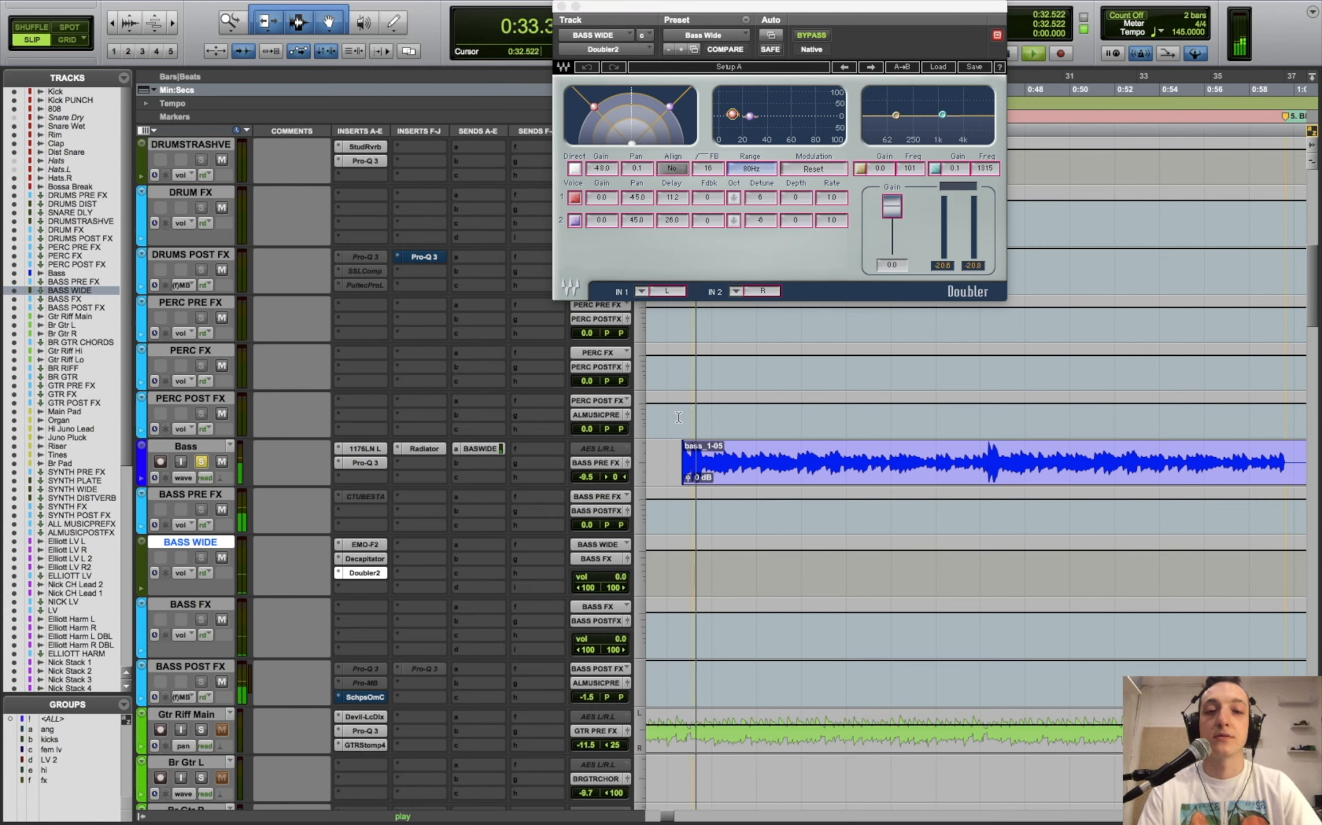
key(space)
- Compare the bass with the BASS WIDE send muted and unmuted, then show the BASS POST FX Pro-Q 3
super+click(500, 450)
key(space)
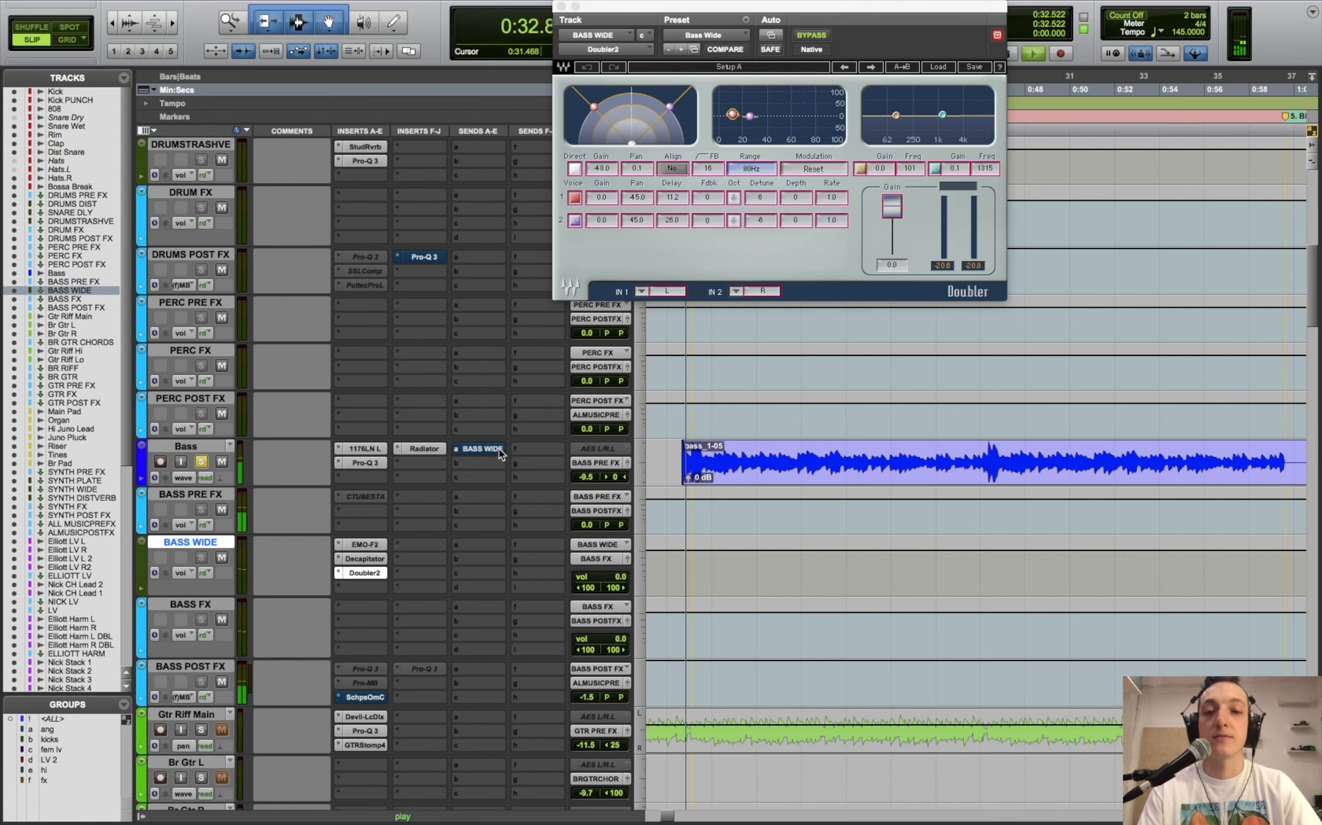
key(space)
key(space)
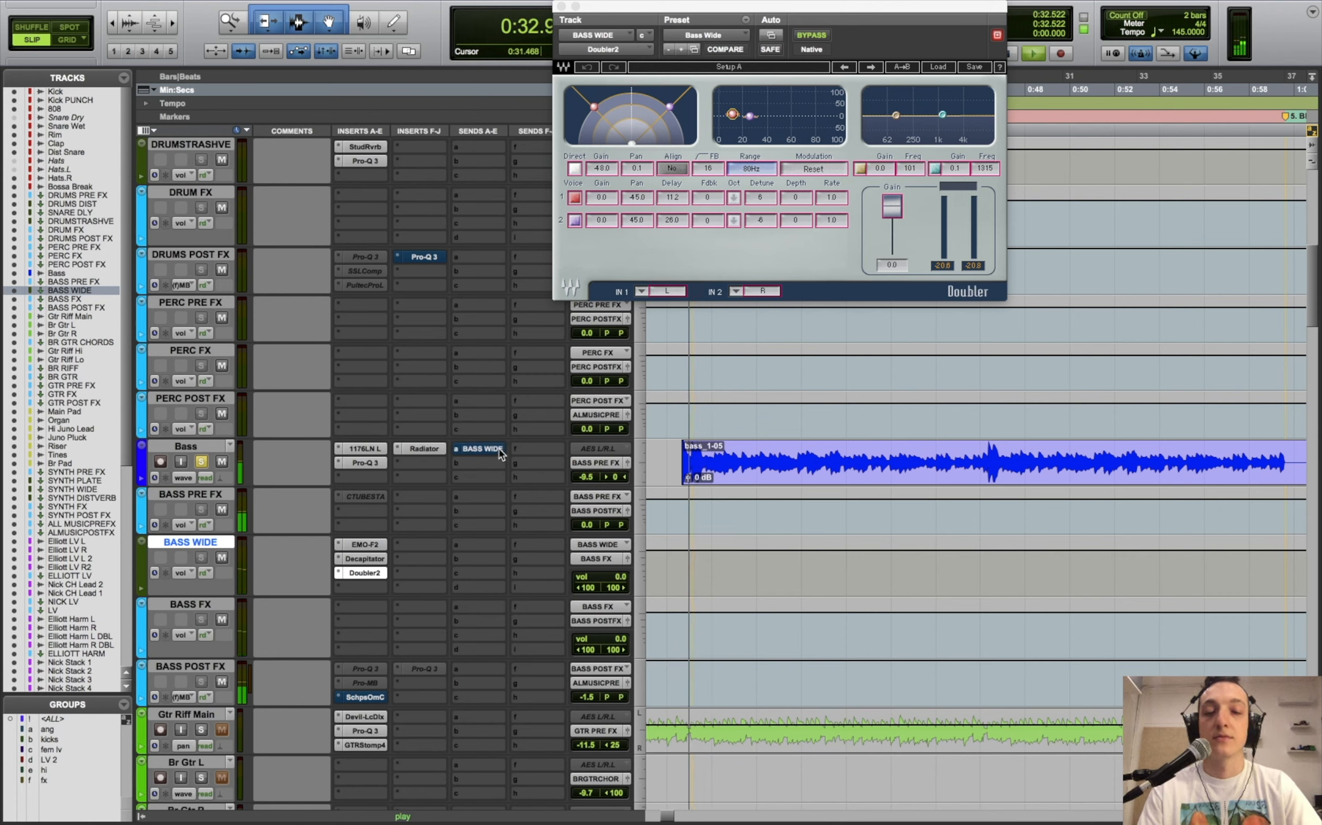
key(space)
super+click(499, 449)
key(space)
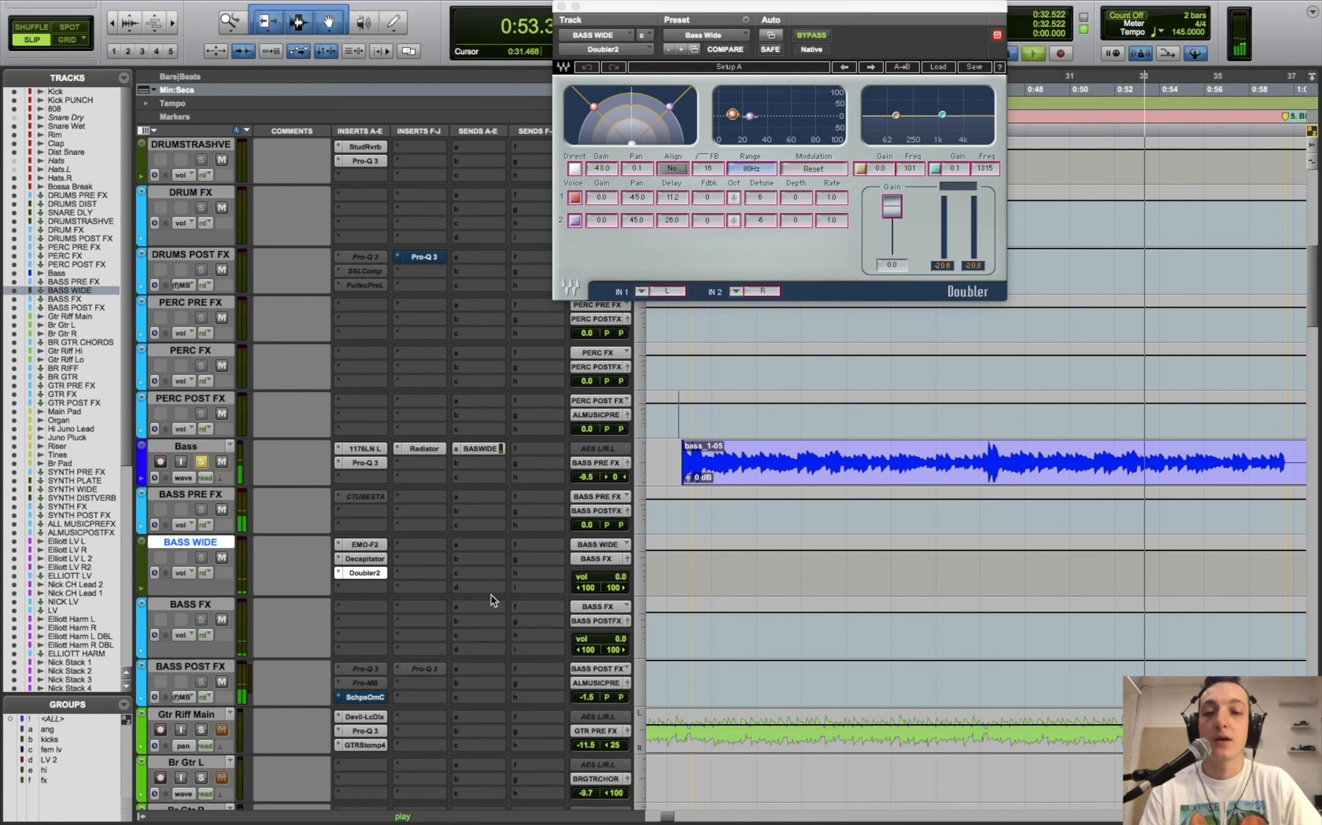
key(space)
click(436, 669)
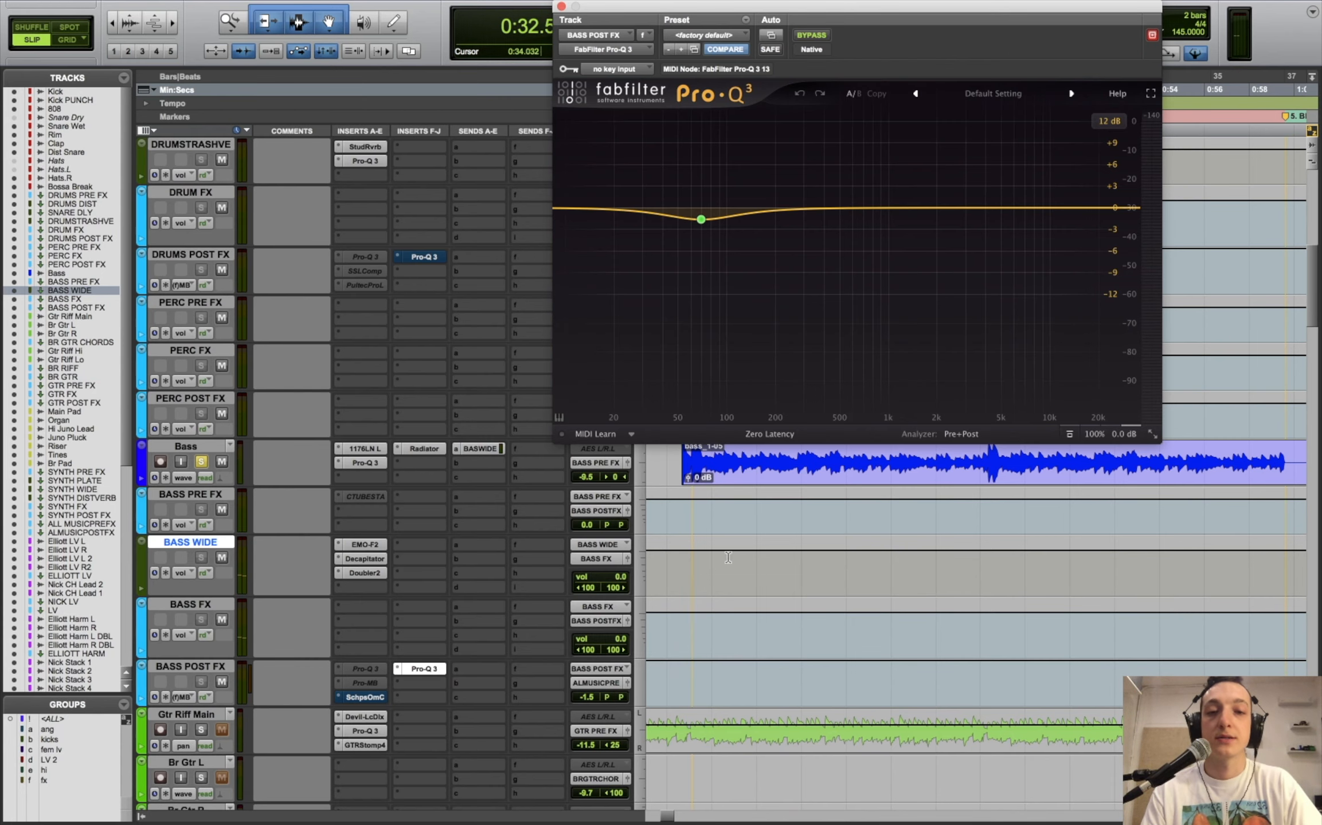
- Reopen the BASS POST FX Pro-Q 3 and play from around 0:19
key(space)
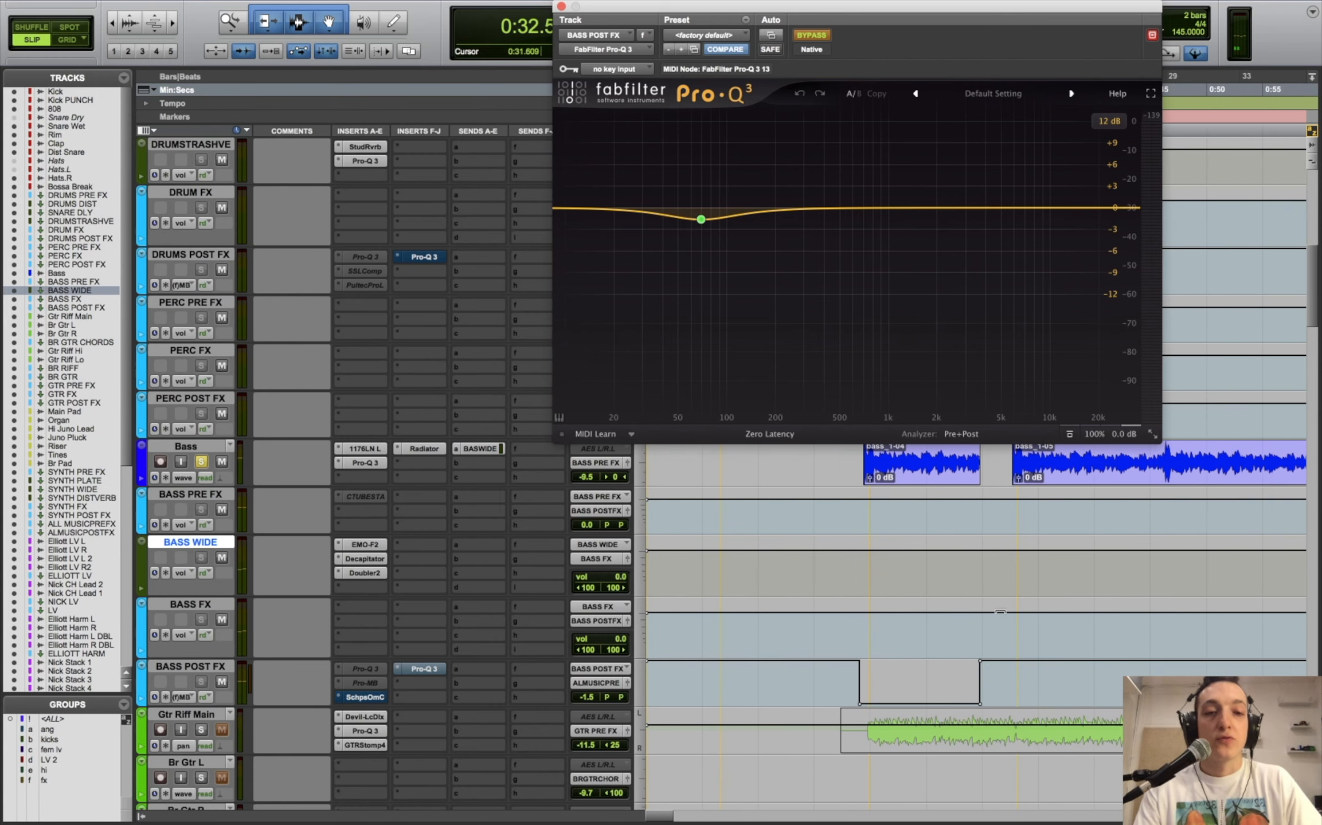
scroll(984, 614, up, 2)
click(885, 563)
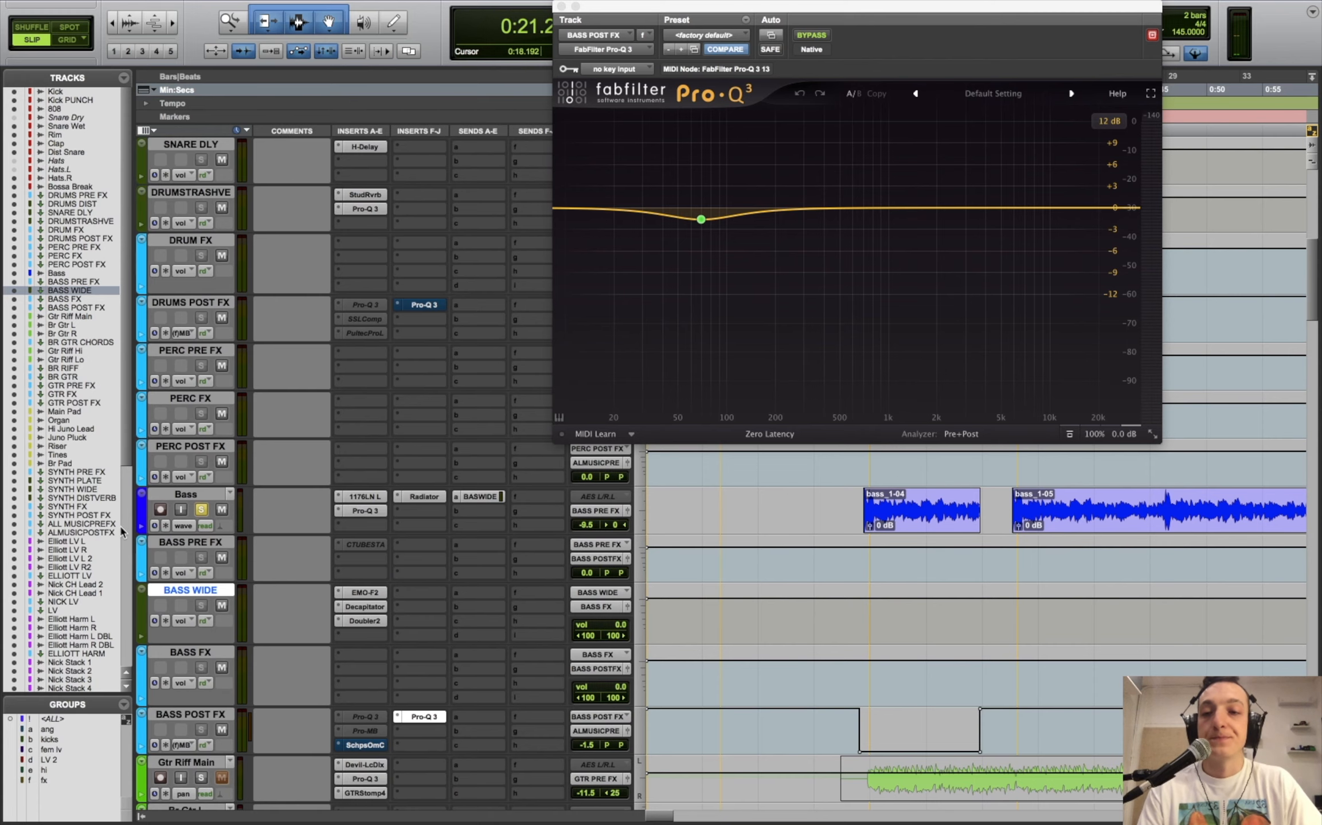
click(419, 716)
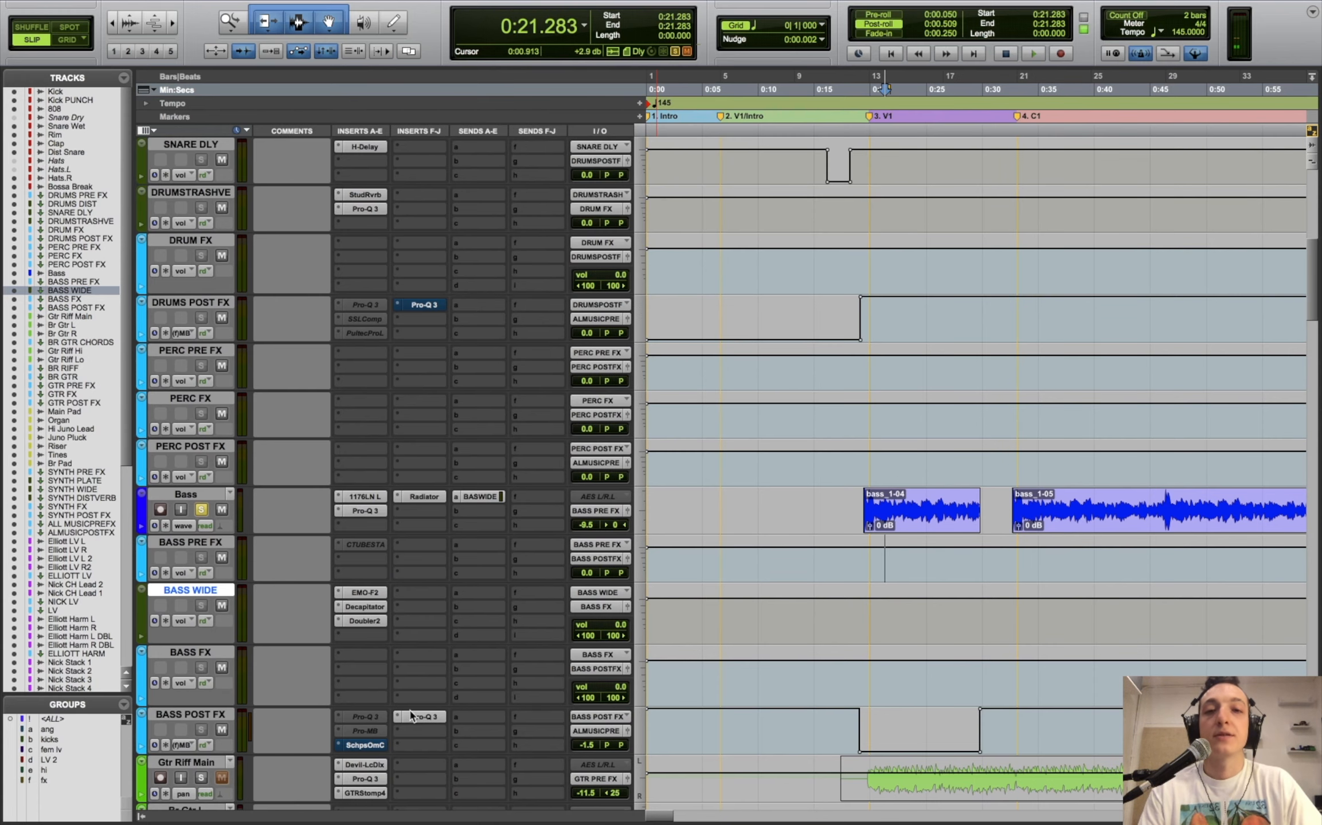
click(419, 717)
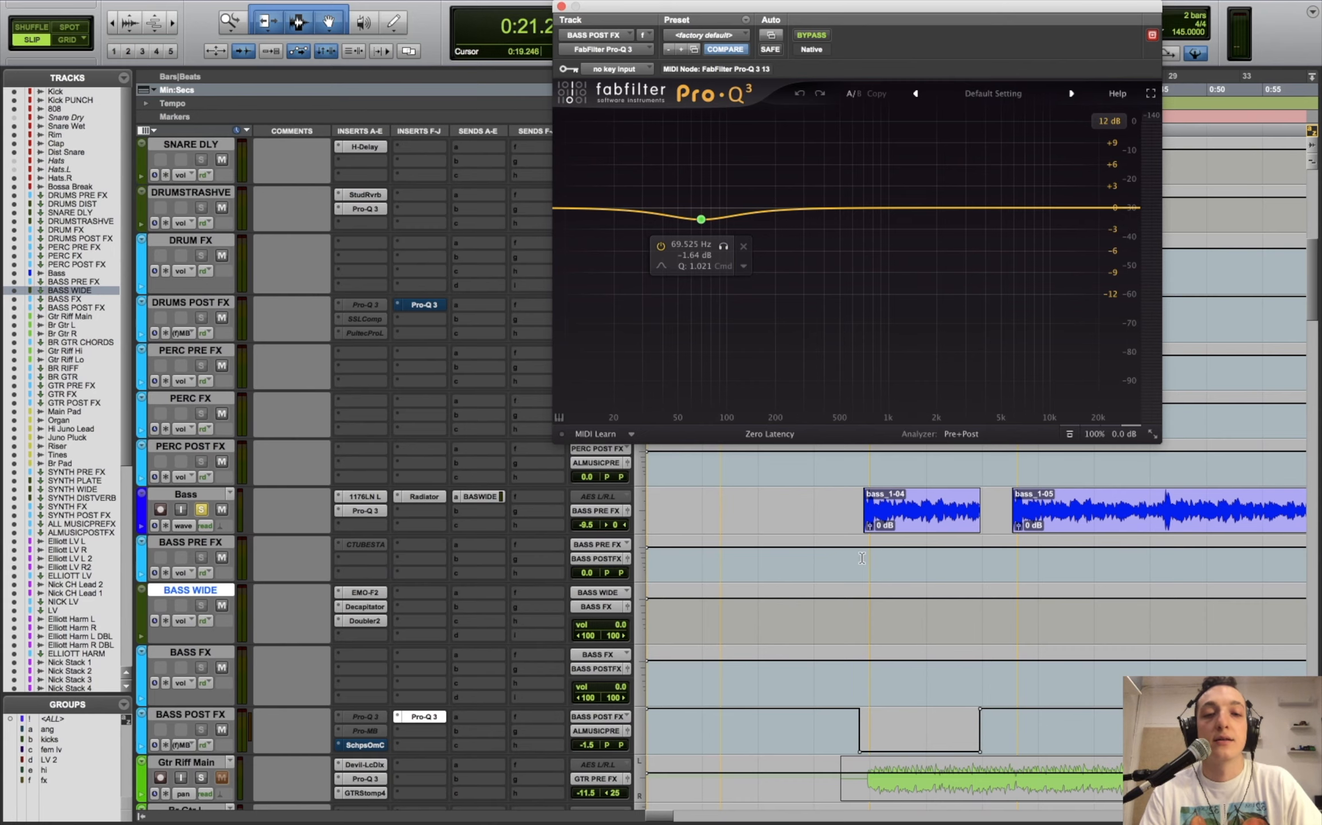
click(861, 558)
key(space)
- Listen to the 69.5 Hz dip band, then close the EQ, stop playback and select Bass
click(524, 9)
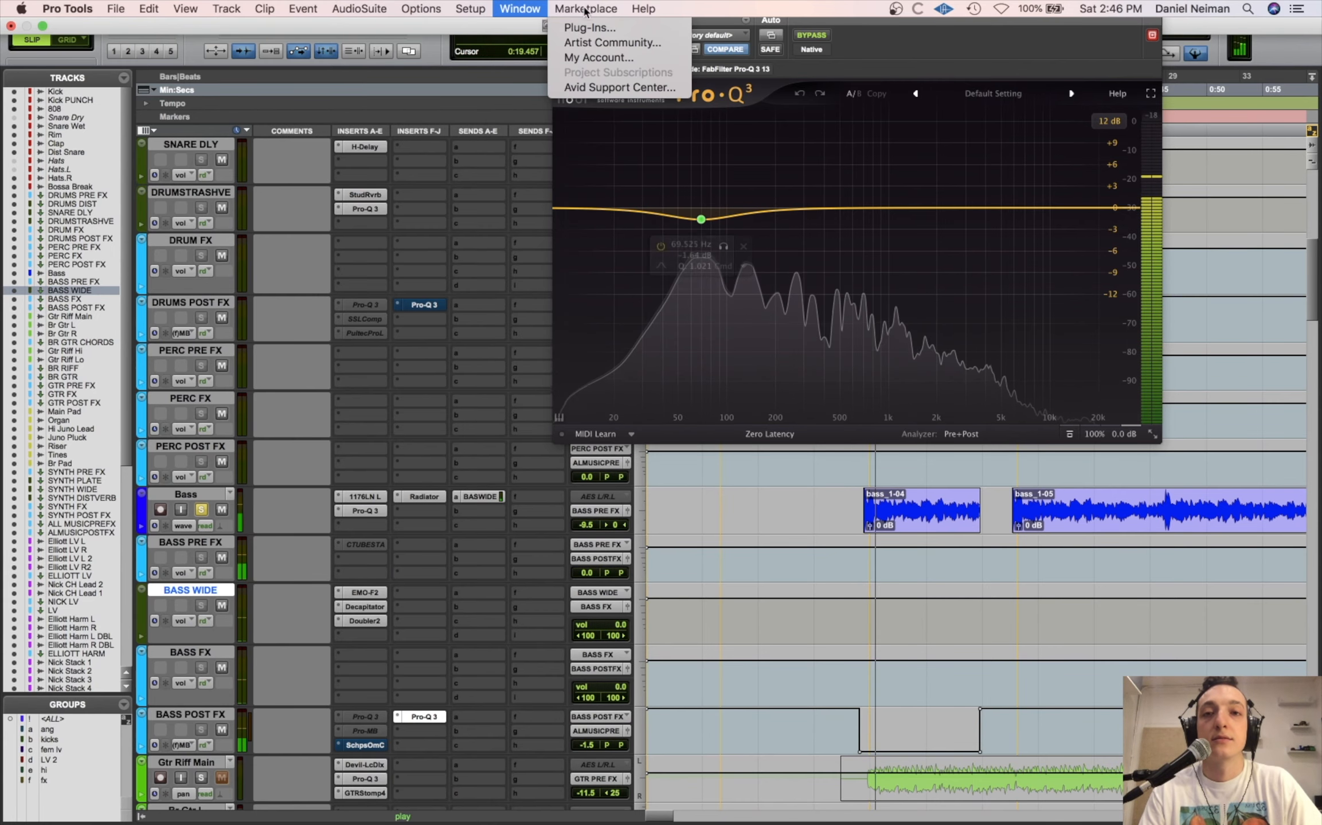
click(835, 297)
drag(845, 11, 515, 45)
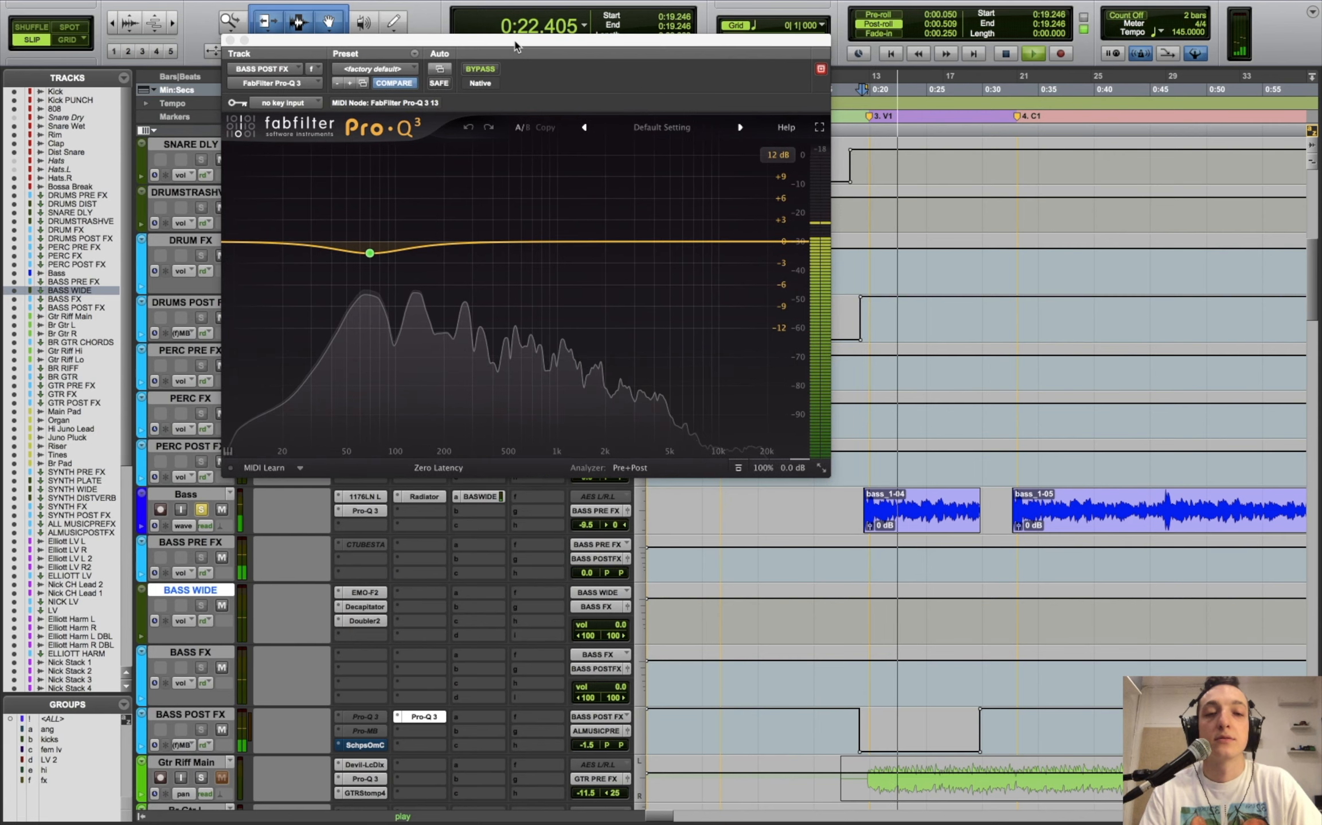
click(370, 252)
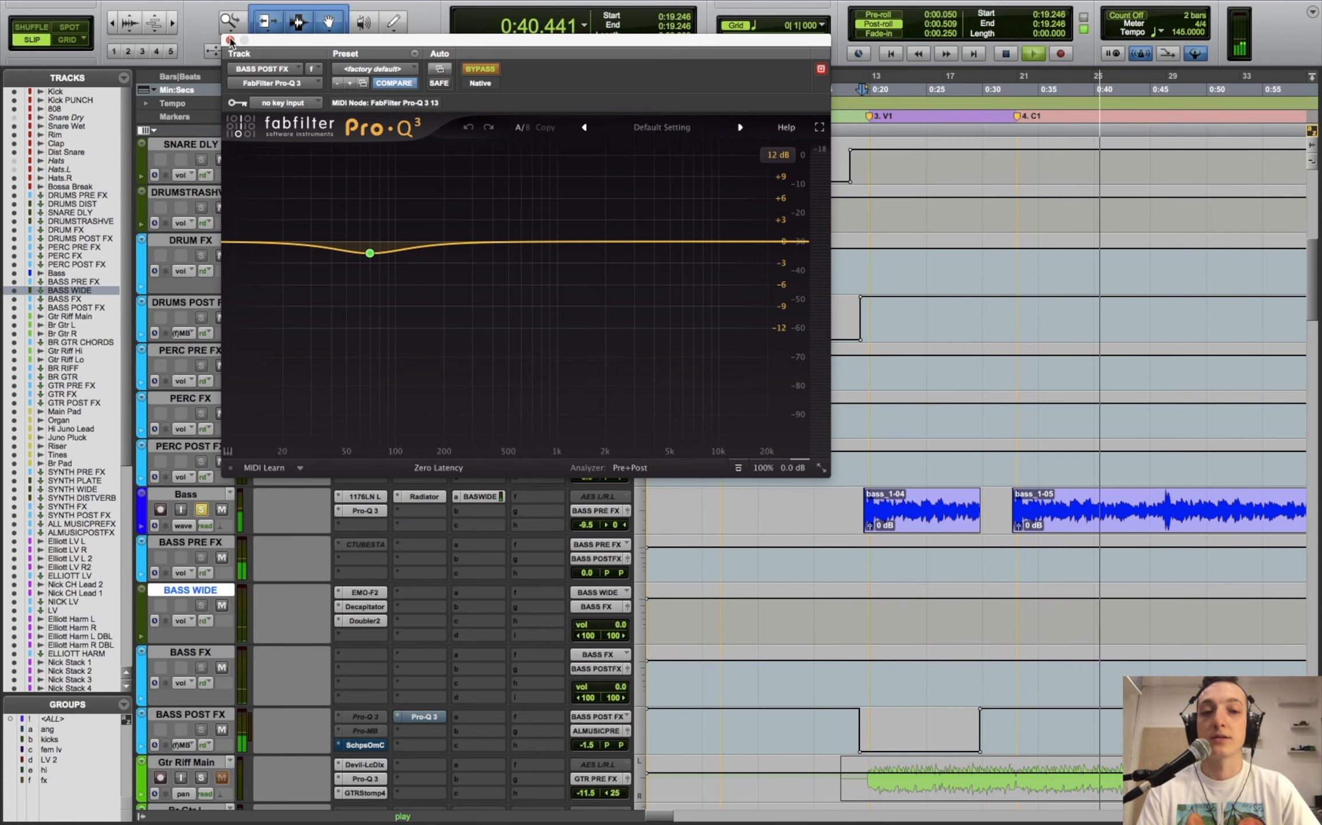
click(230, 40)
key(space)
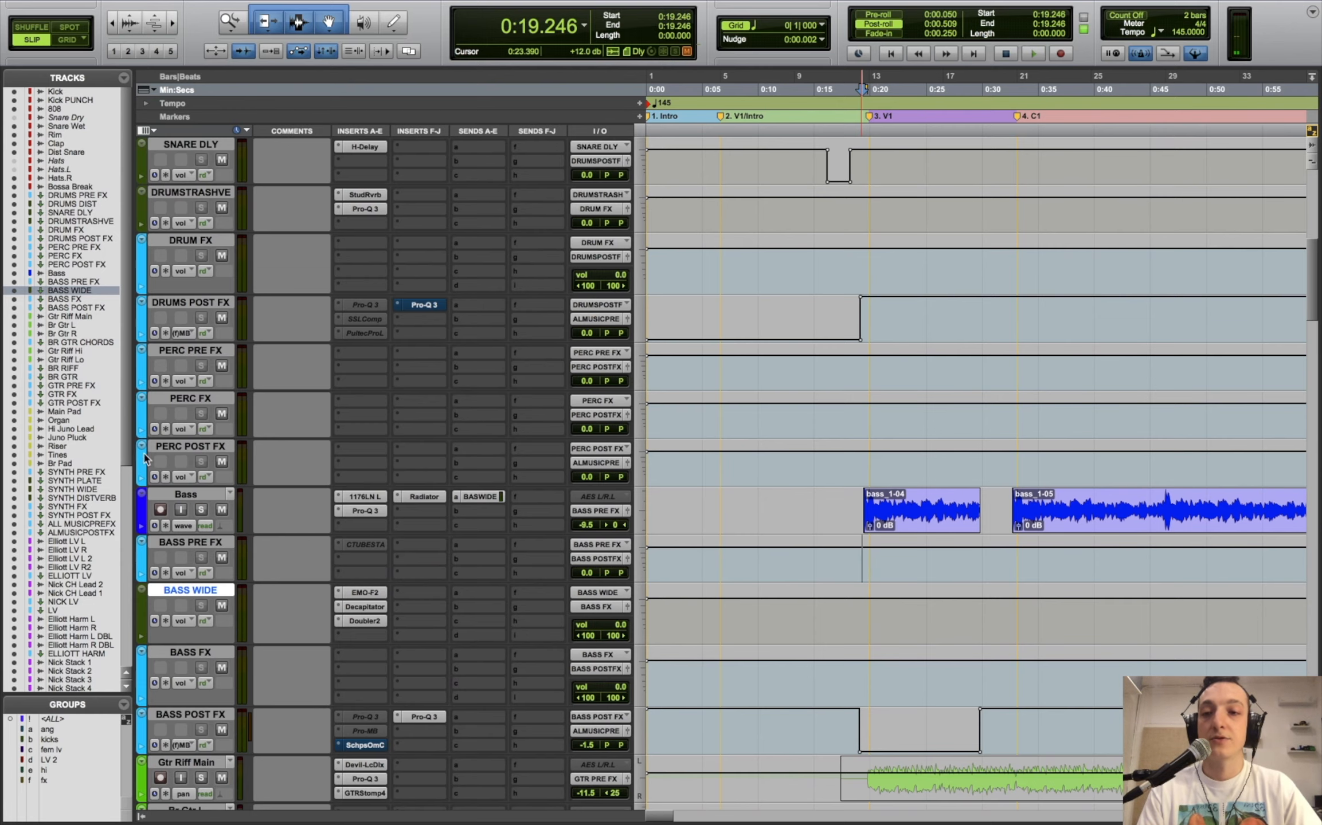
click(184, 494)
- Solo every track from Kick to Bass and play them with the timeline zoomed out
scroll(183, 496, up, 10)
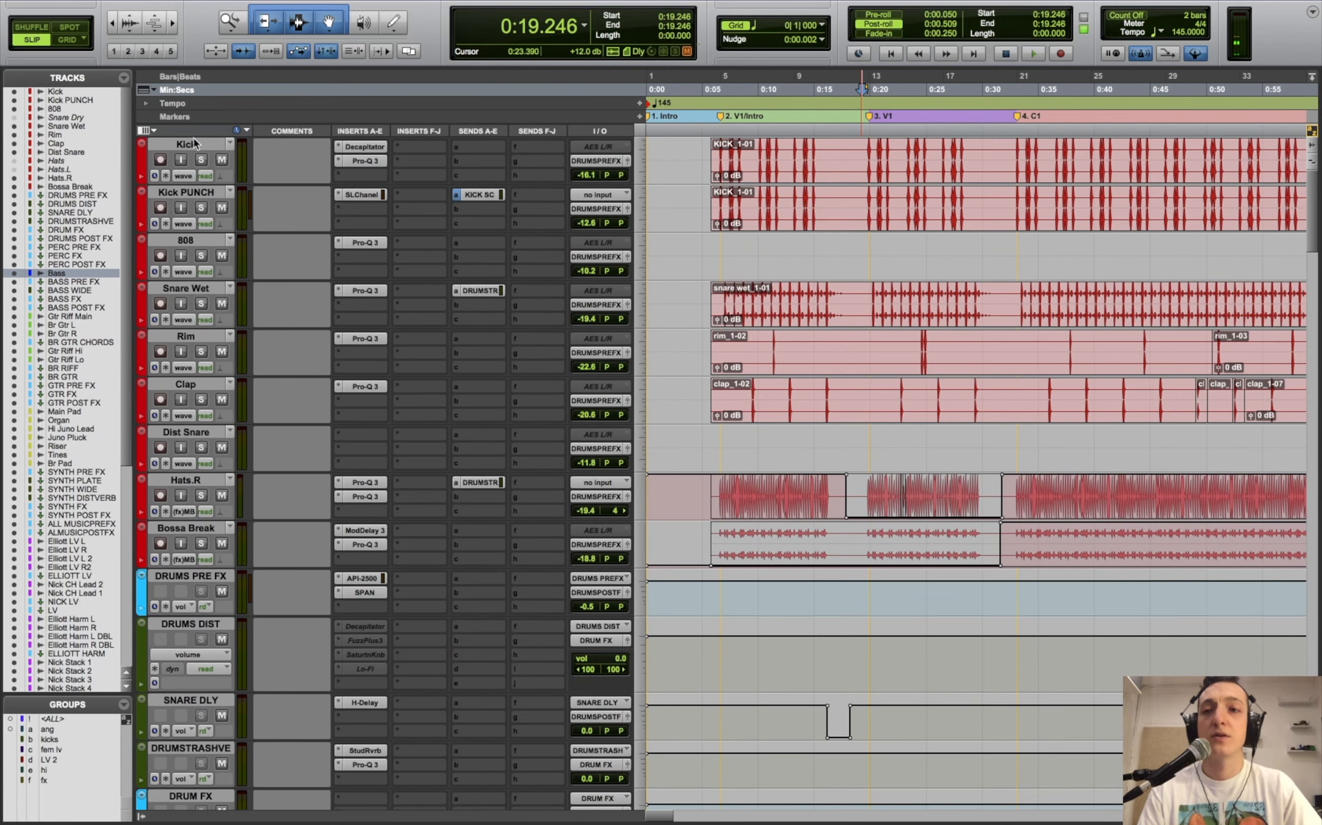
shift+click(193, 143)
click(201, 160)
scroll(905, 475, down, 10)
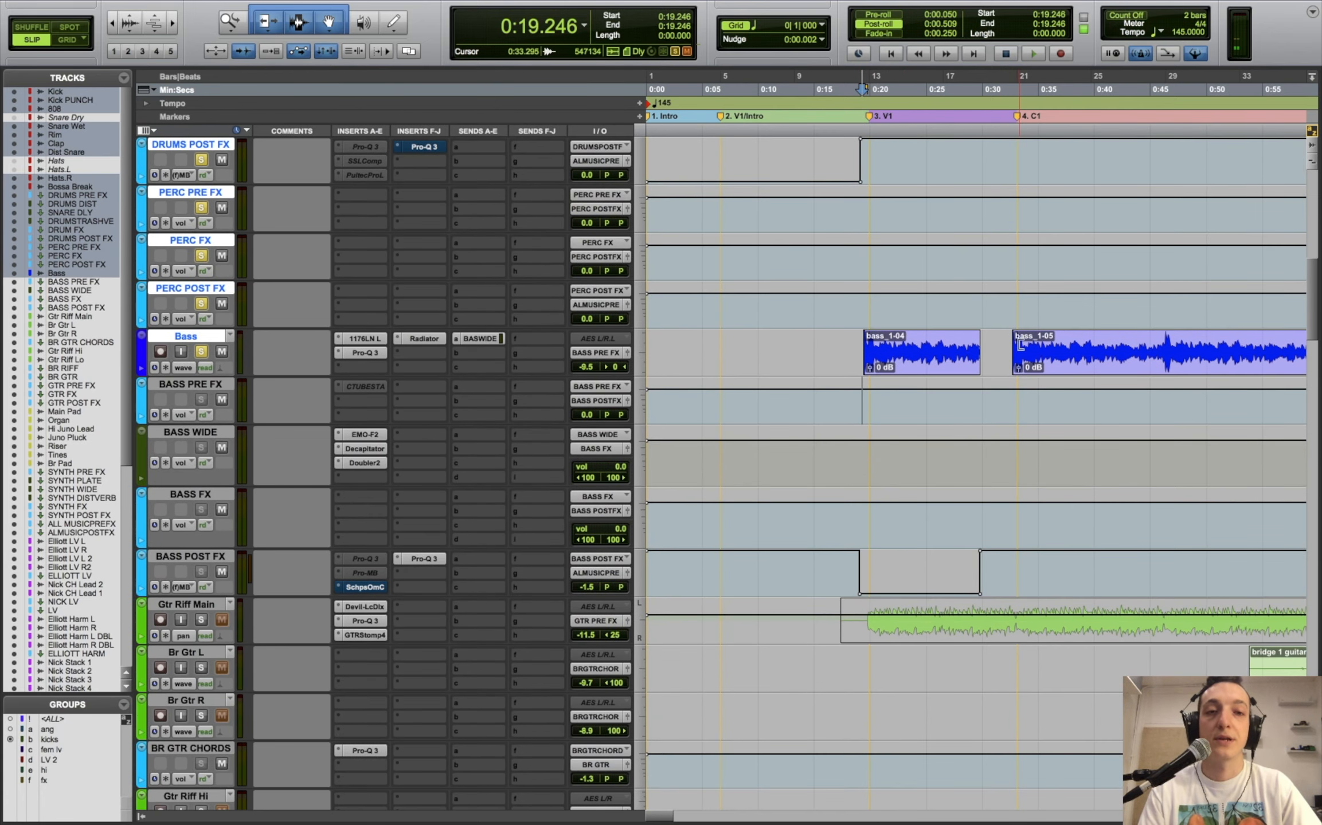
scroll(1010, 313, right, 3)
scroll(1010, 314, up, 8)
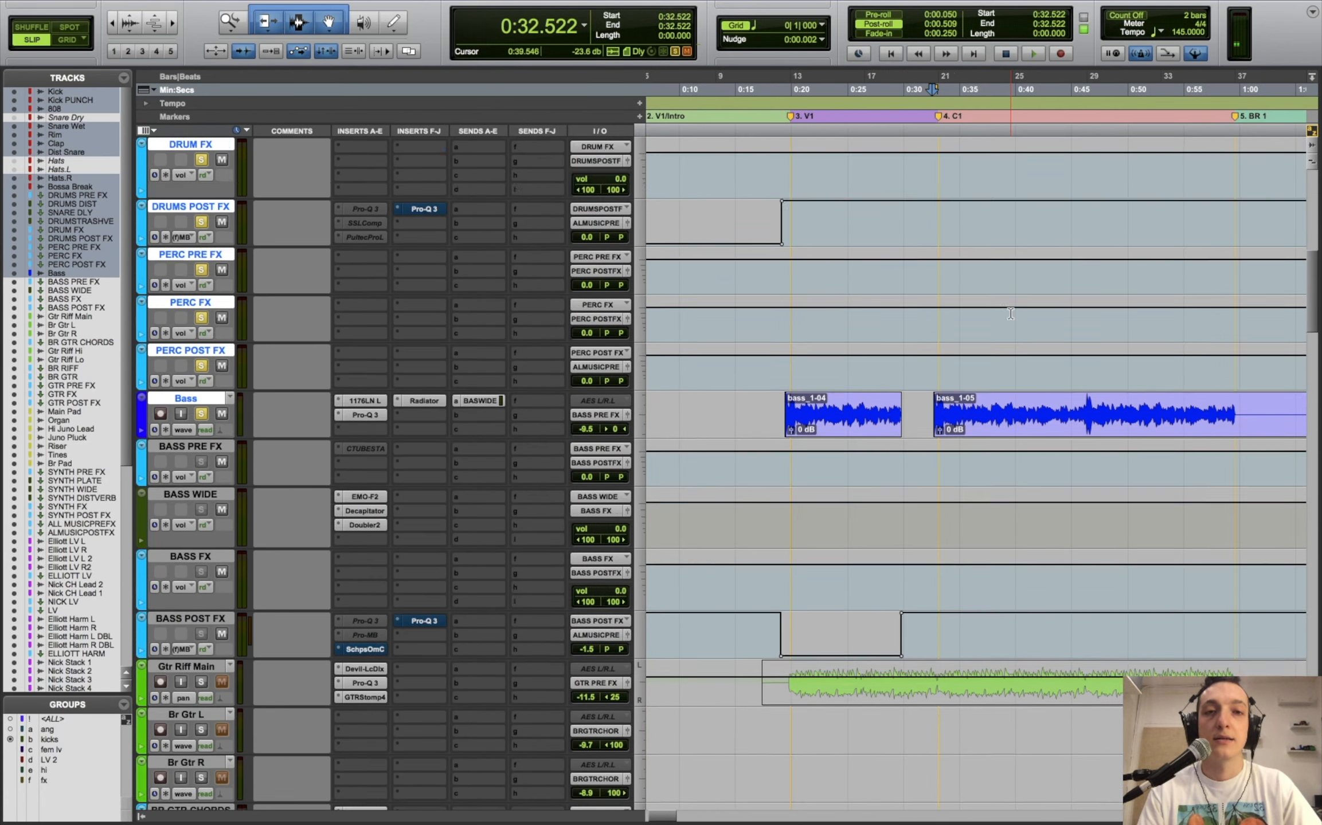
key(space)
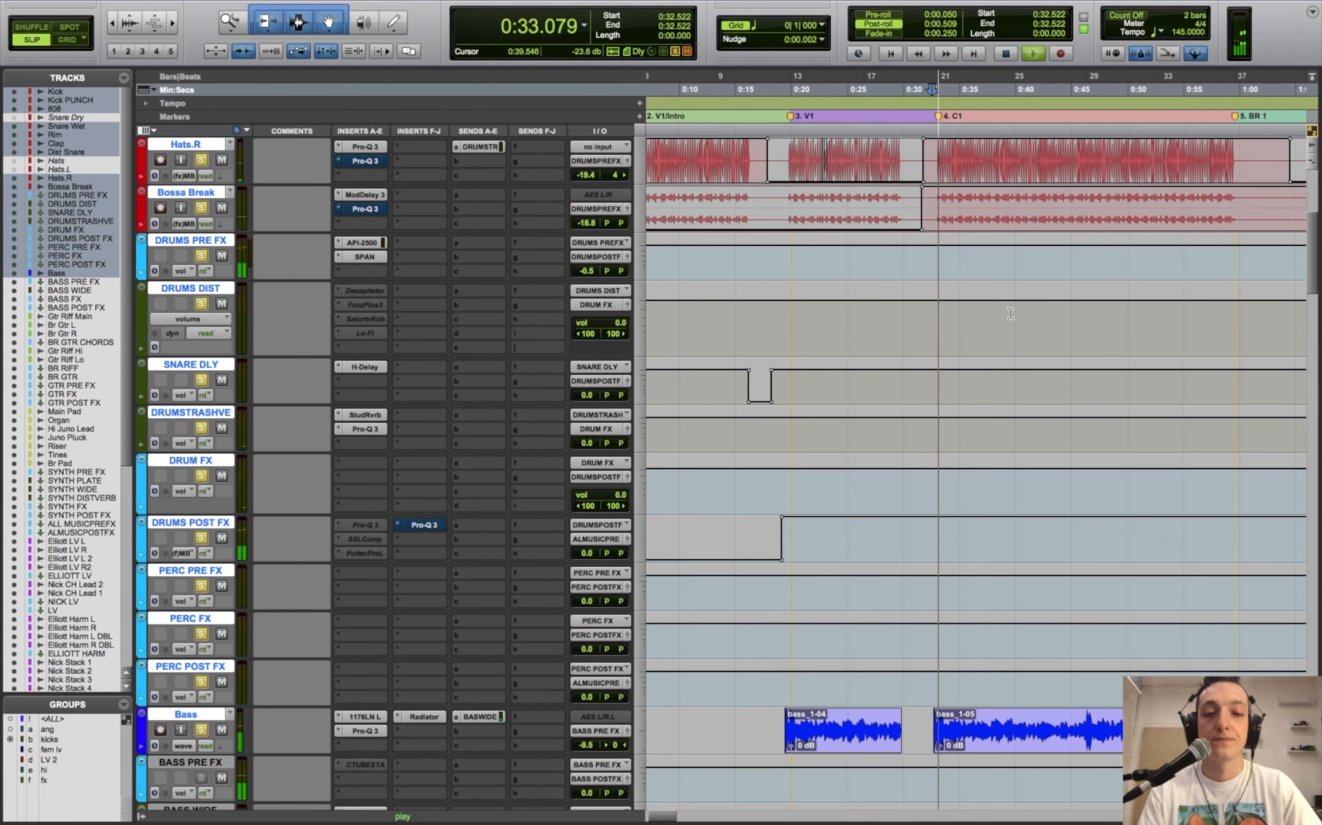
scroll(802, 499, down, 5)
scroll(802, 499, down, 2)
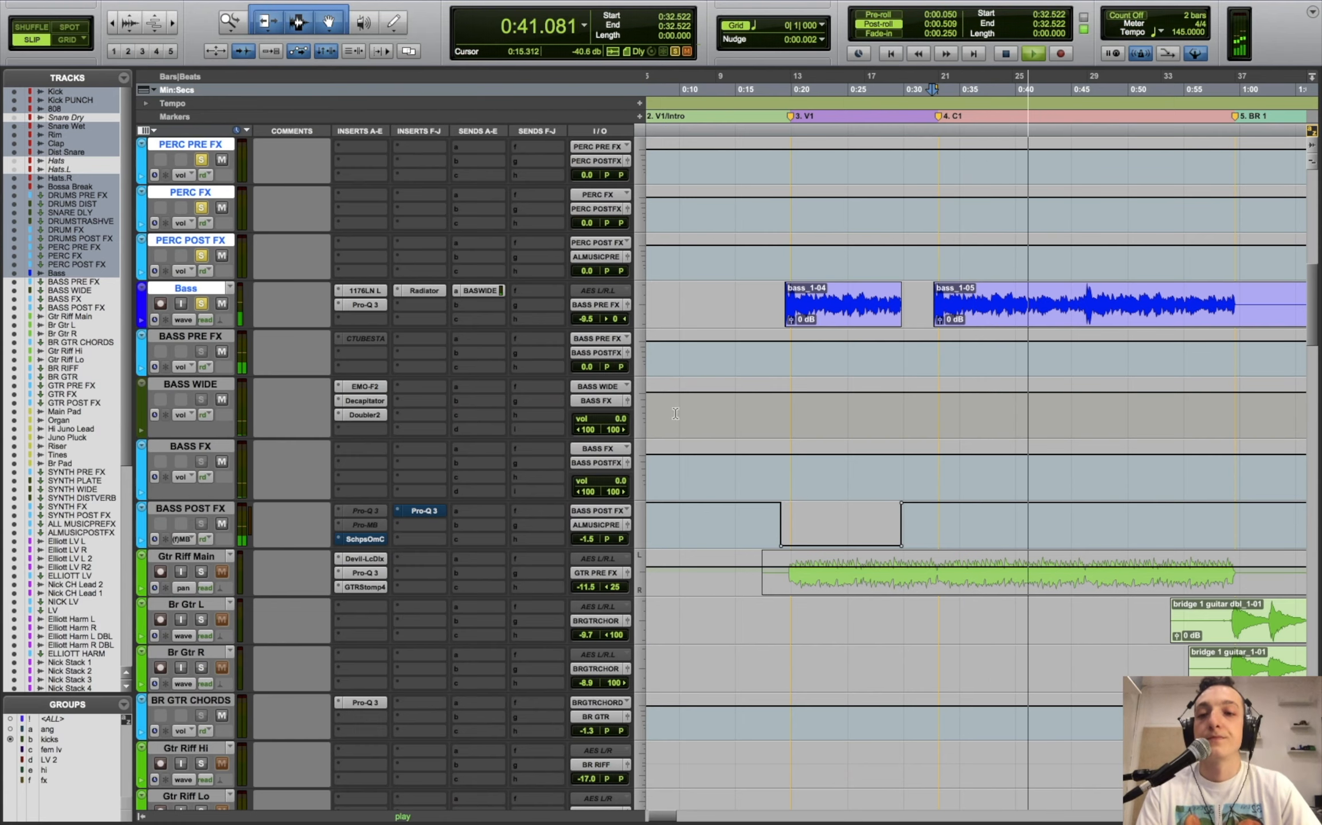
key(r)
key(r)
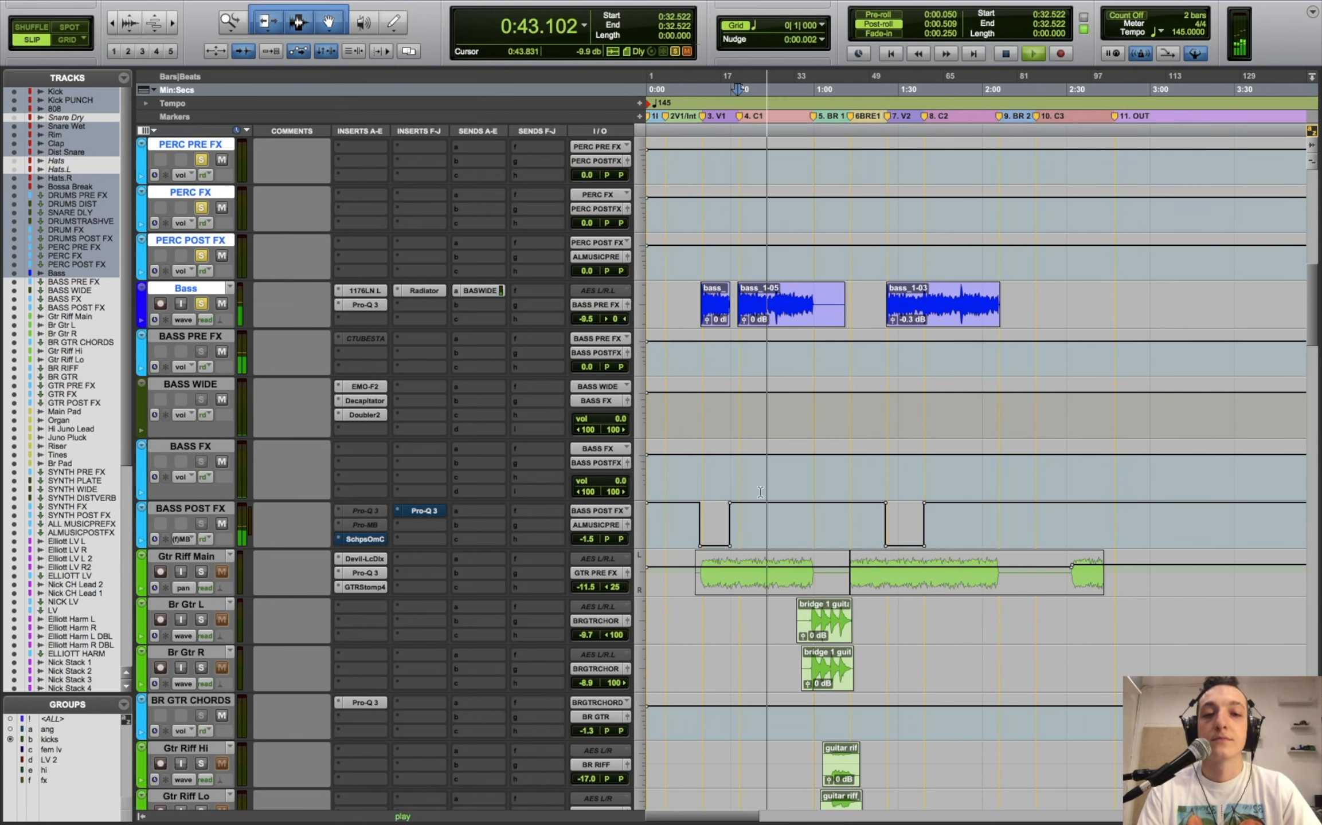
key(space)
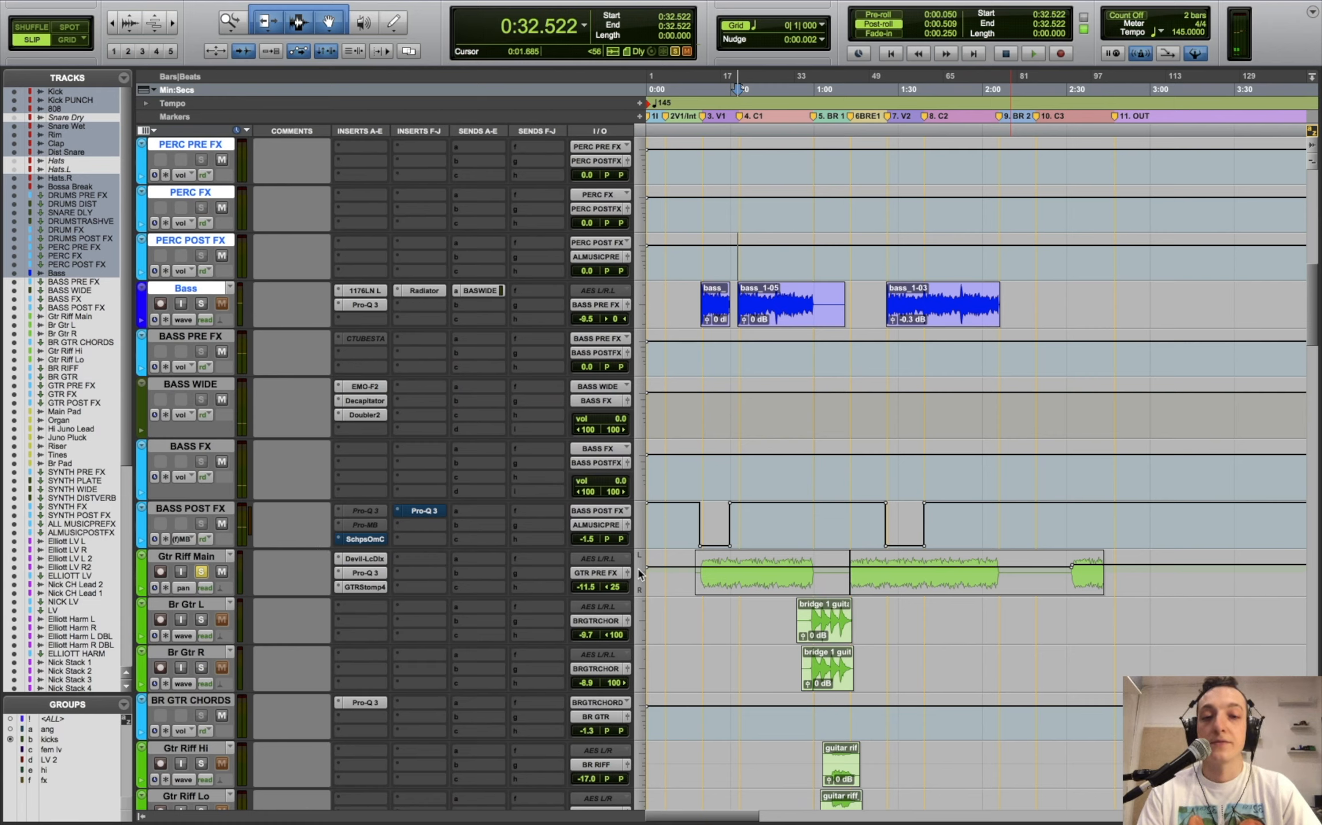
- Play the soloed tracks from 0:19.949, then bring up the Devil-Loc on Gtr Riff Main
click(701, 622)
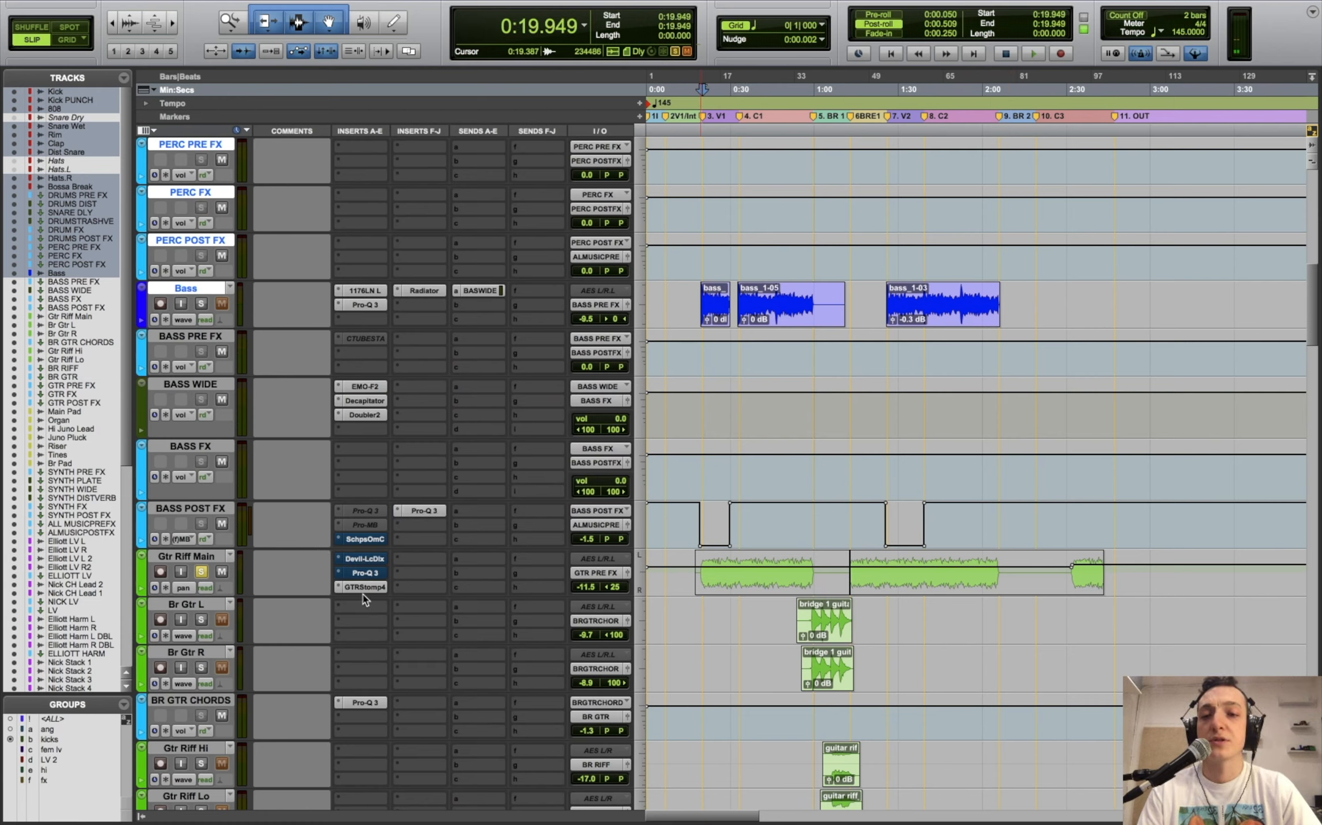
key(space)
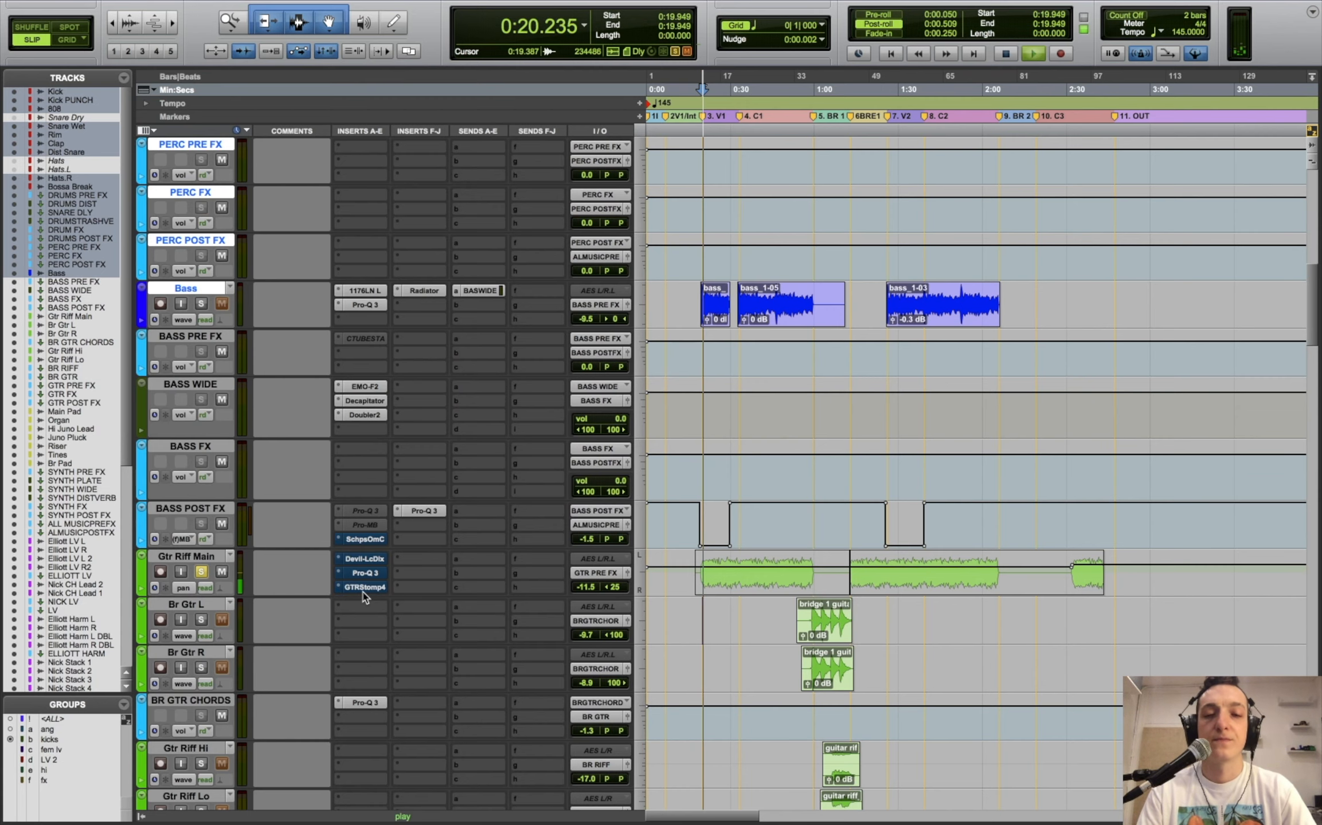
key(super+bracketright)
key(super+bracketright)
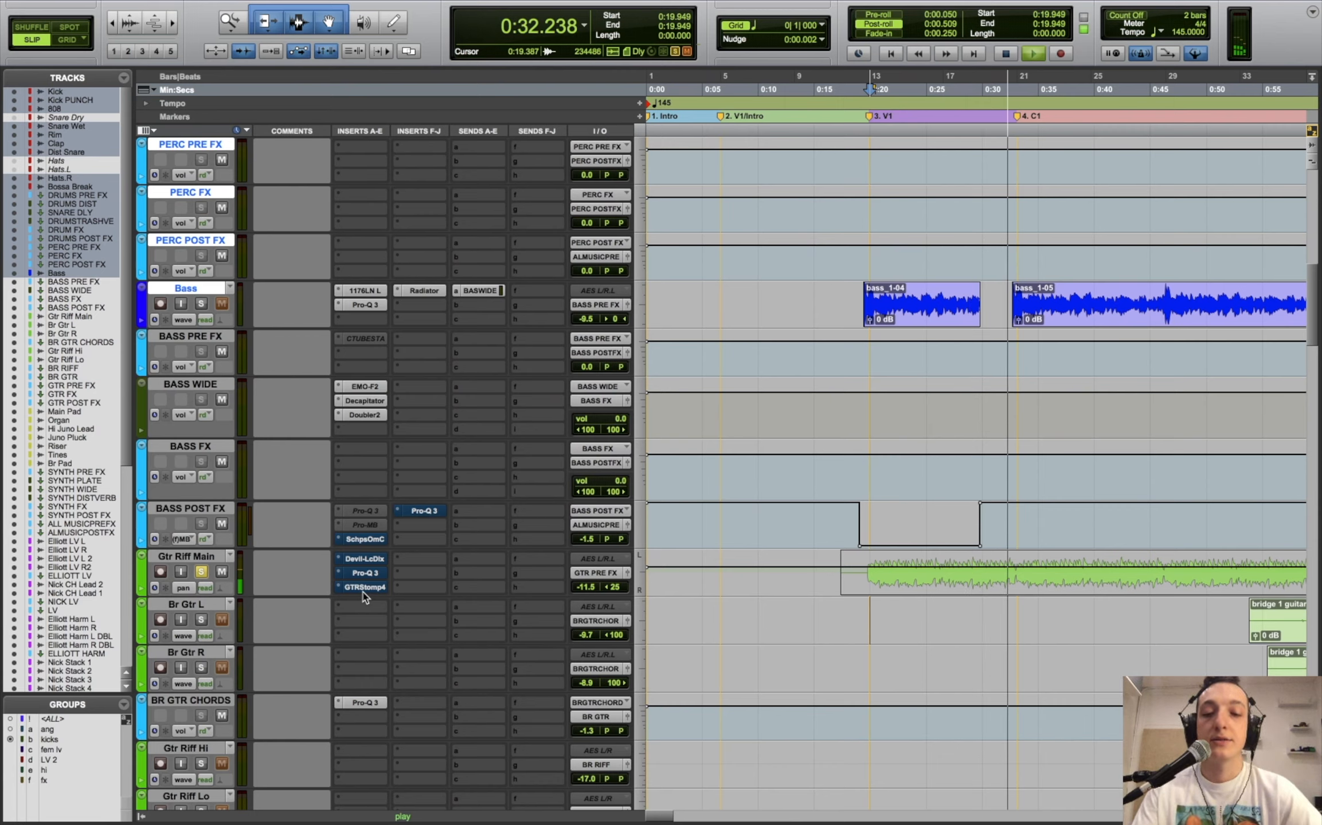
key(space)
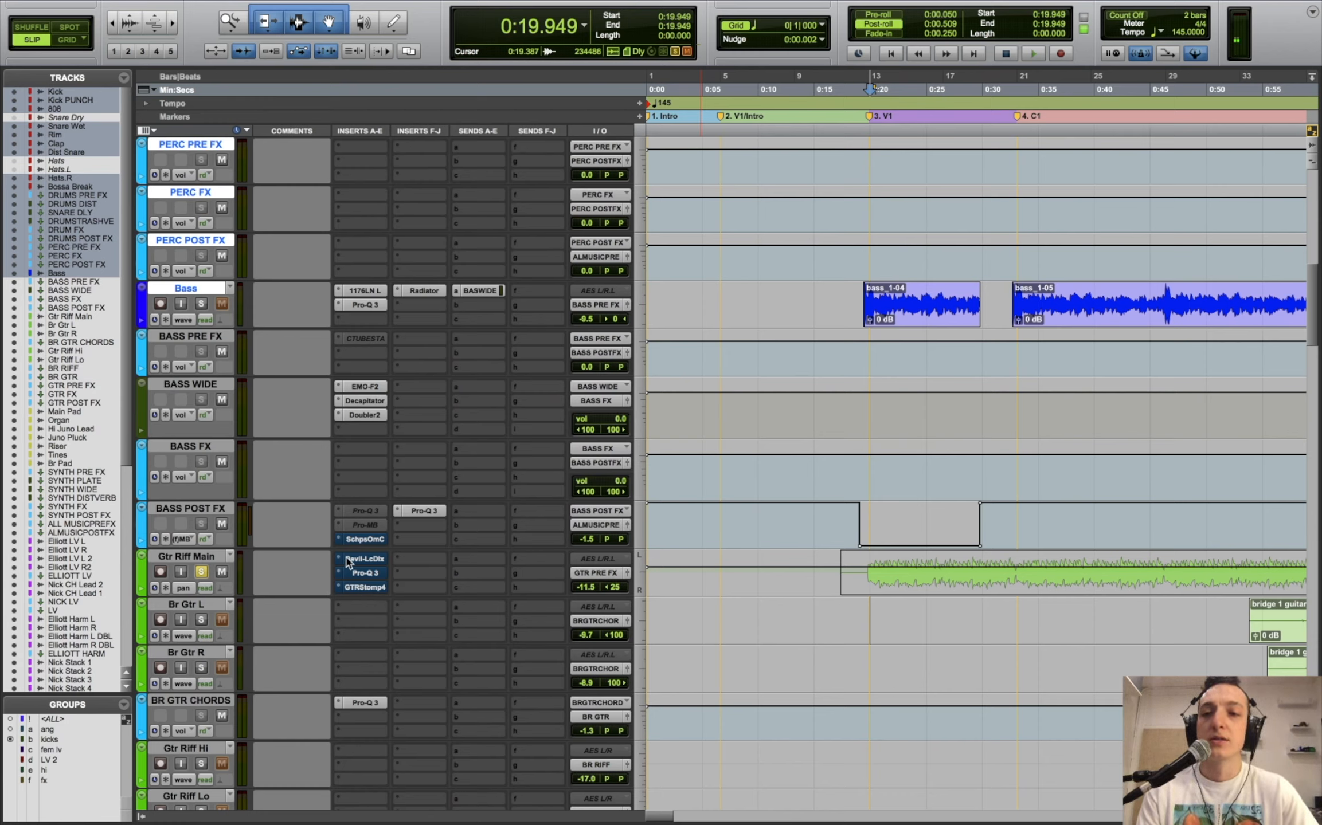
click(367, 560)
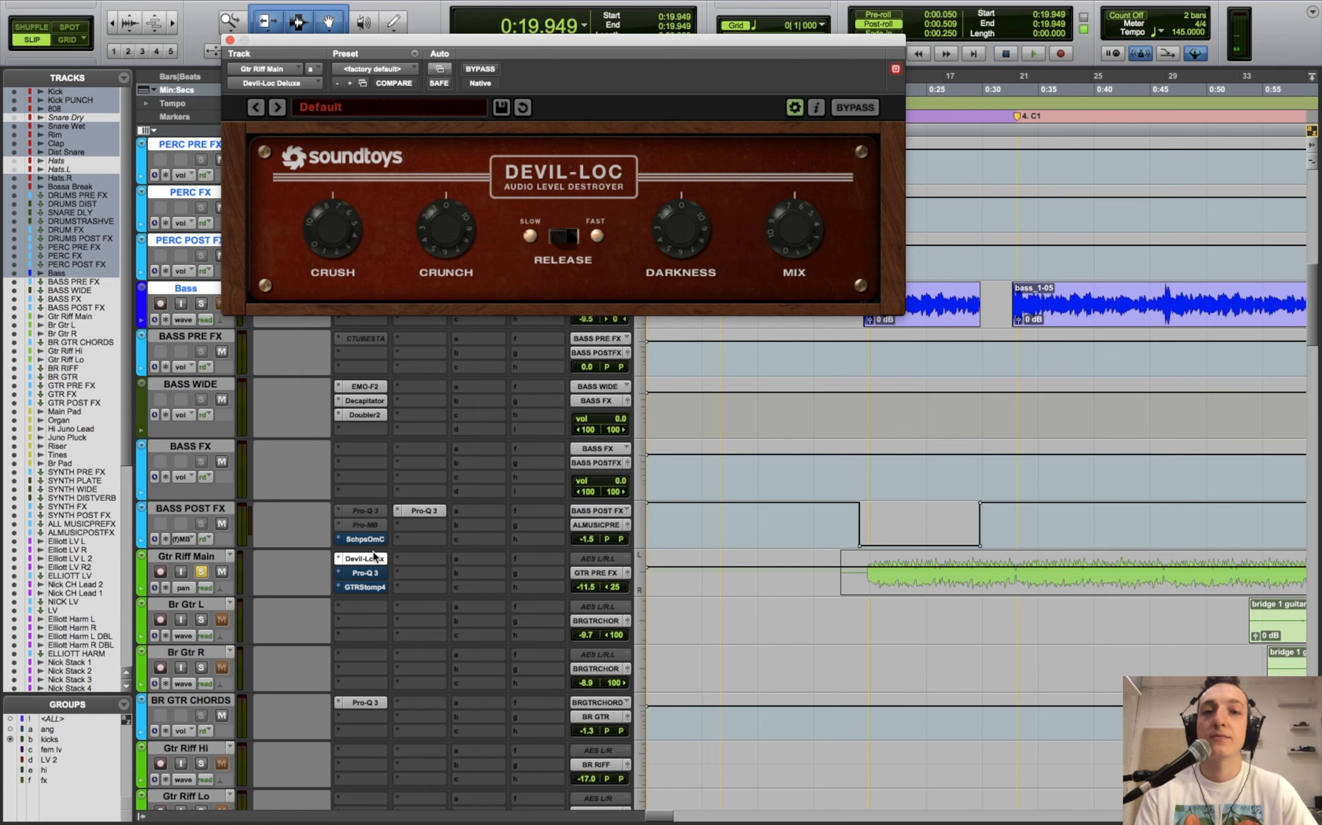
- Play the riff through the Devil-Loc Default preset, then switch to the Gtr Riff Main Pro-Q 3
key(space)
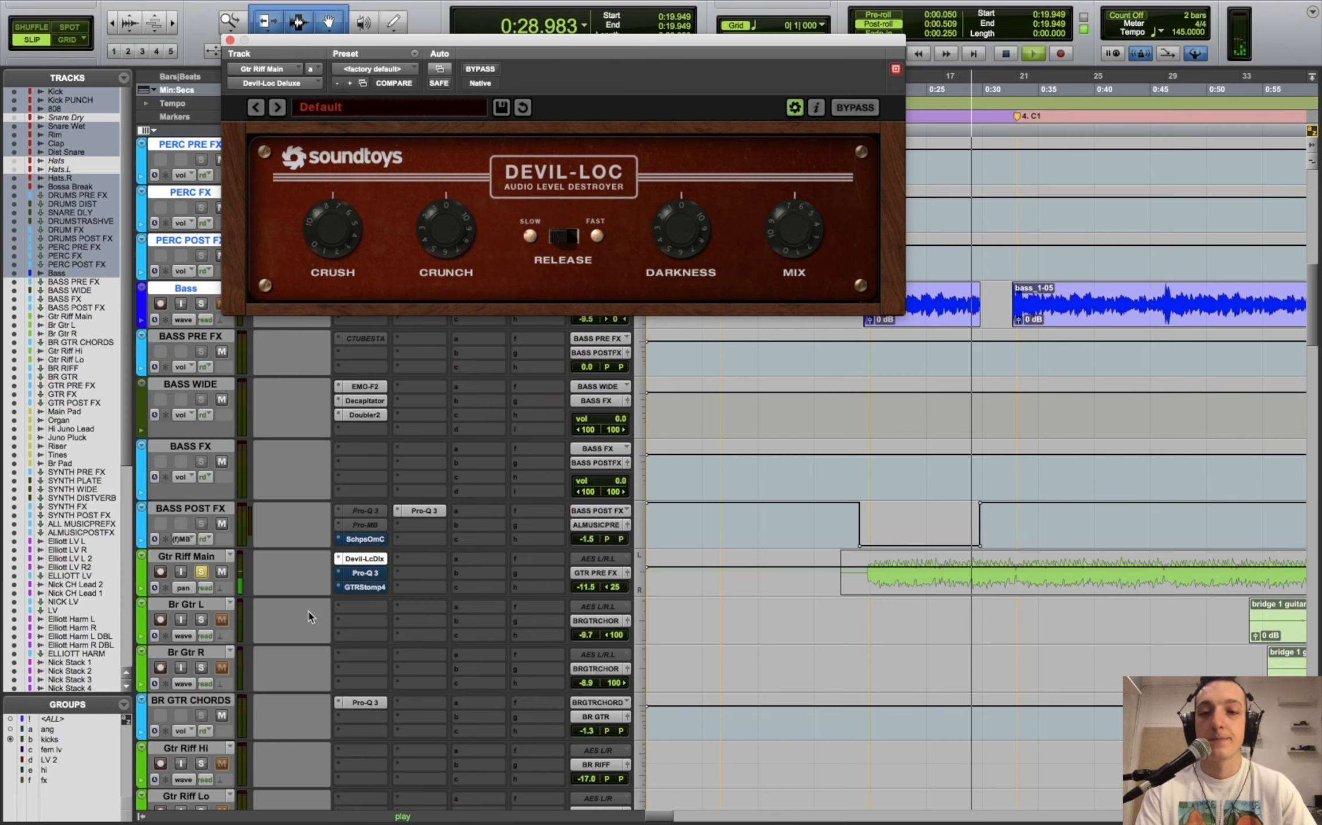
key(space)
click(372, 573)
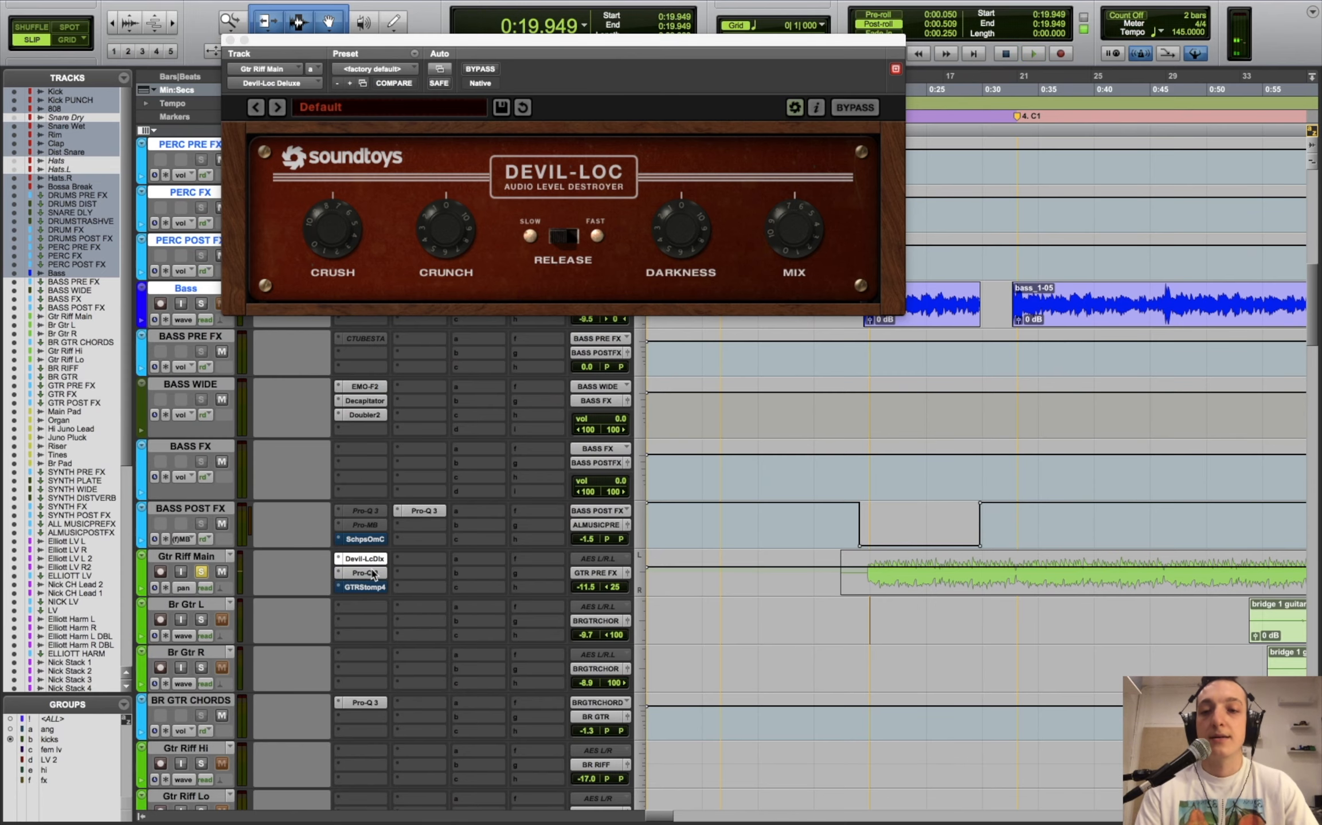
- Play the riff with its EQ bypassed and restored, and solo the 1073.9 Hz boost briefly
key(space)
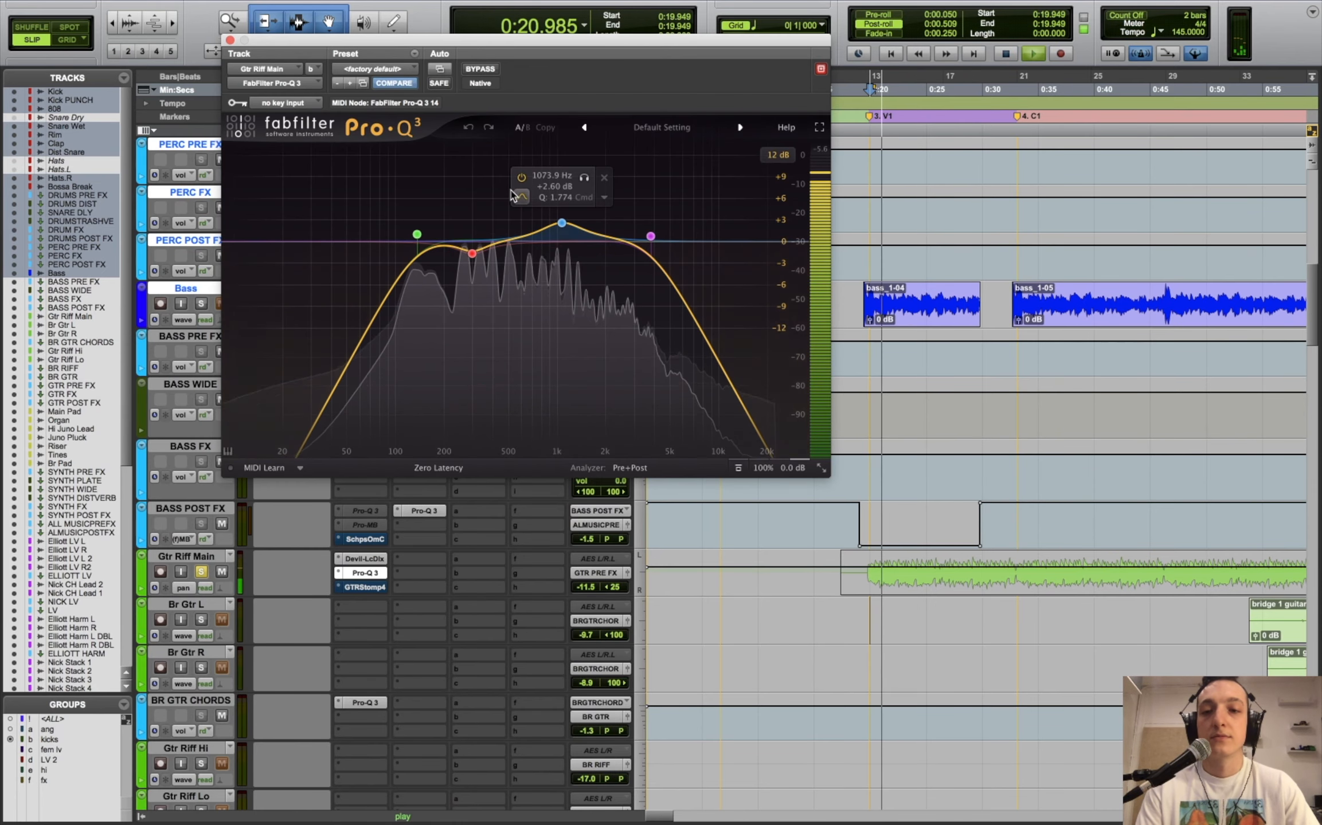
click(488, 70)
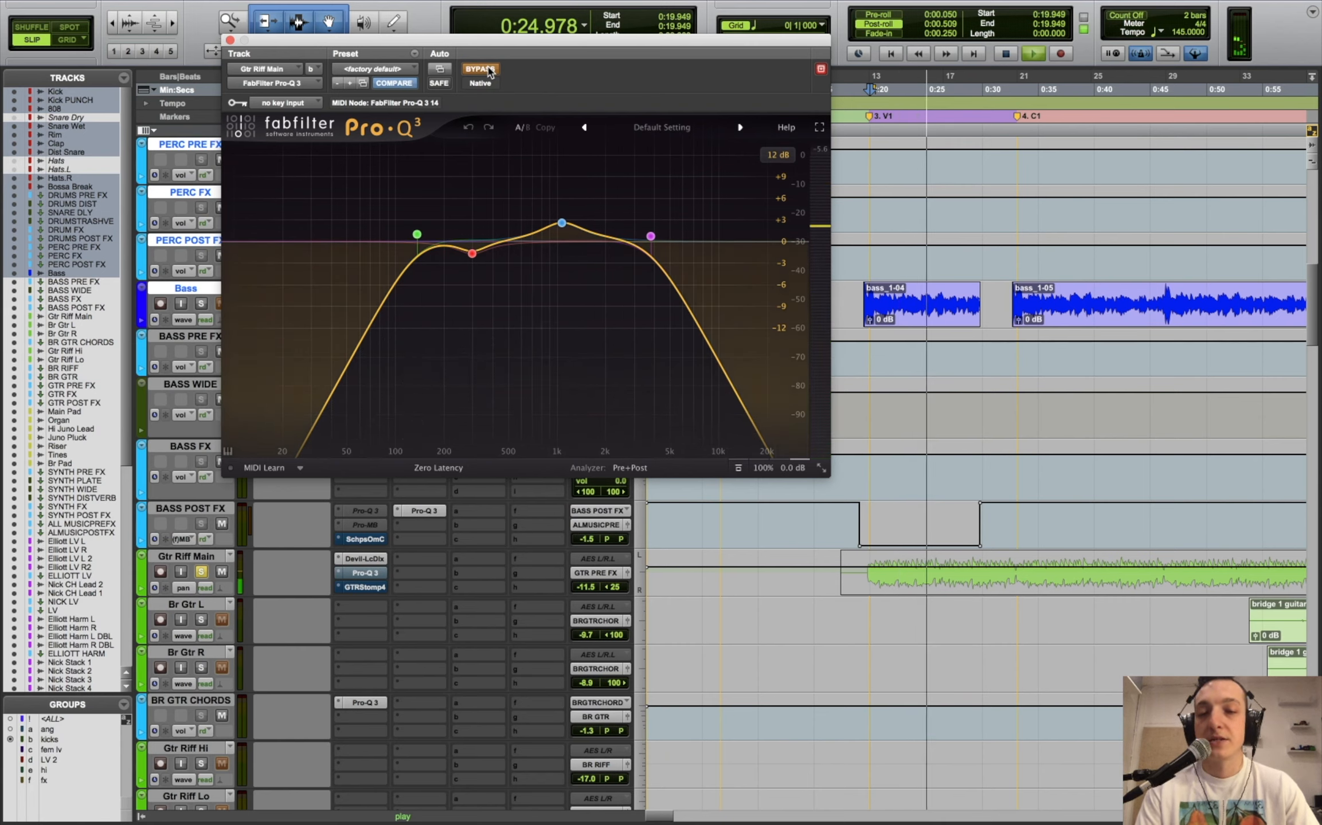
click(488, 70)
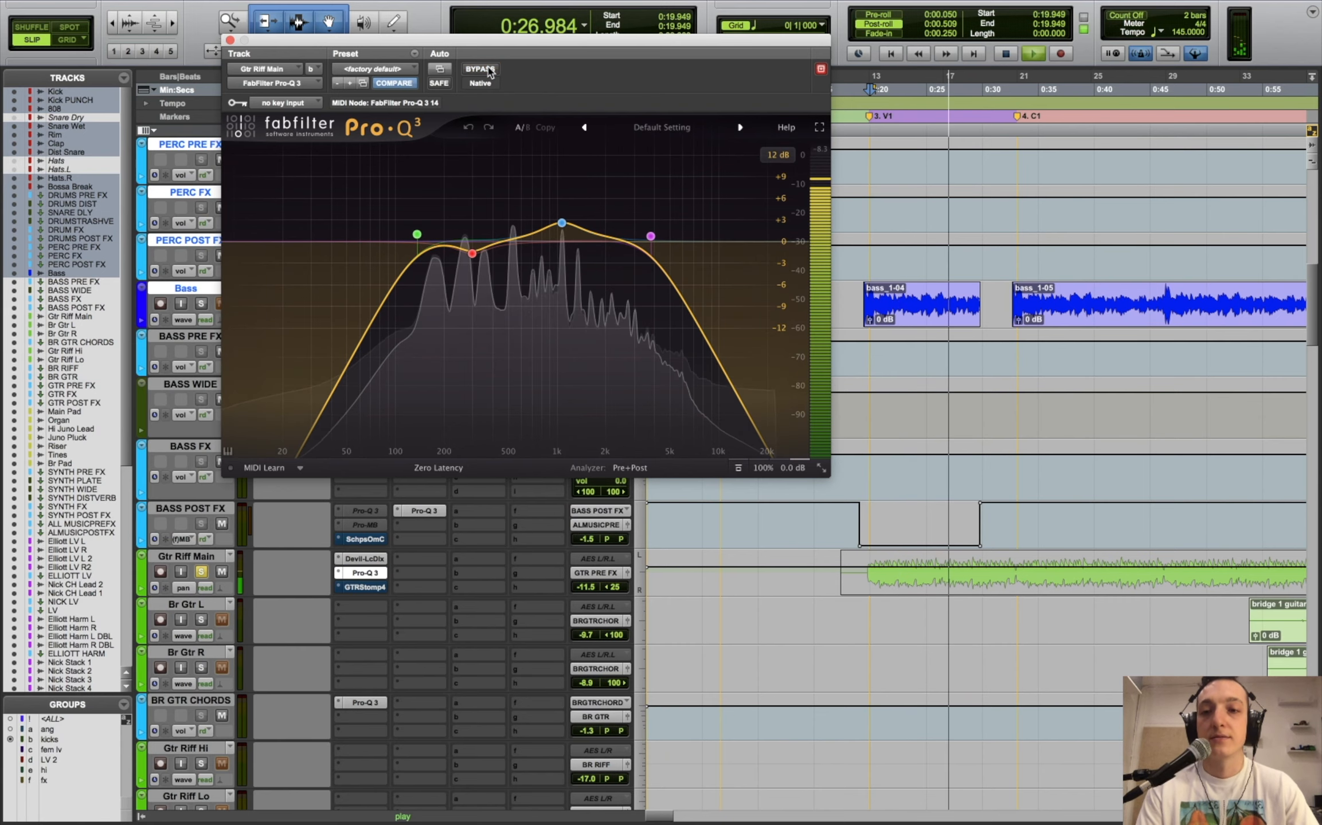
mouse_move(562, 223)
click(585, 178)
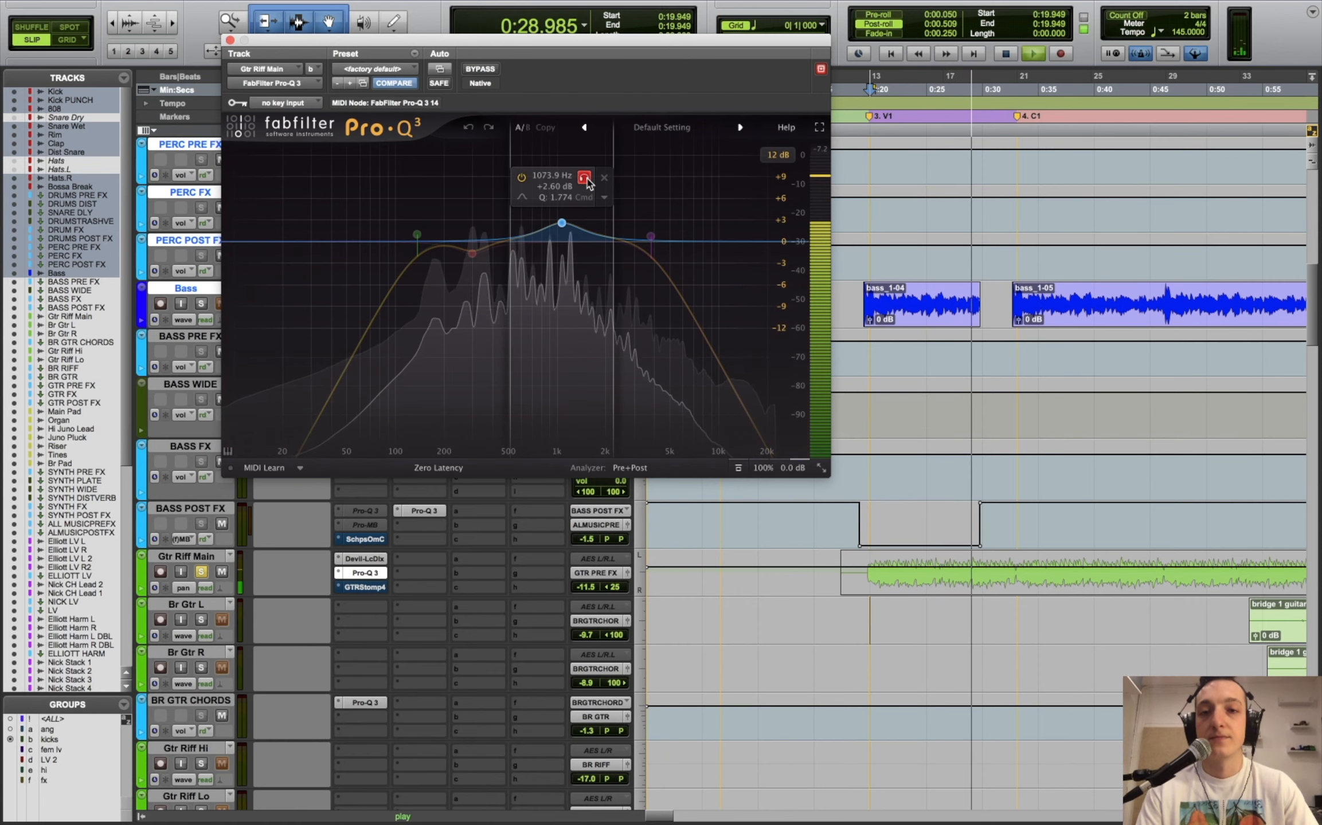
click(584, 178)
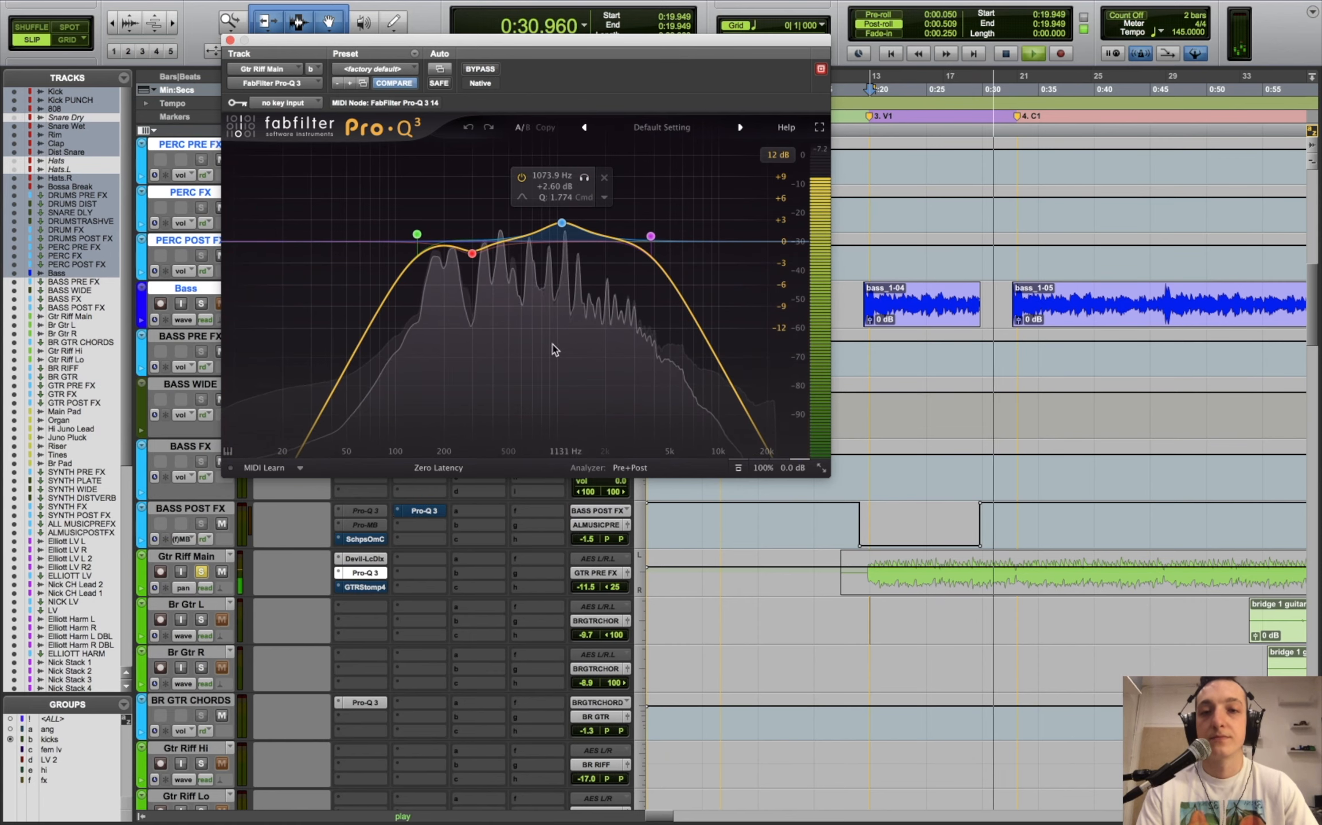
key(space)
click(369, 587)
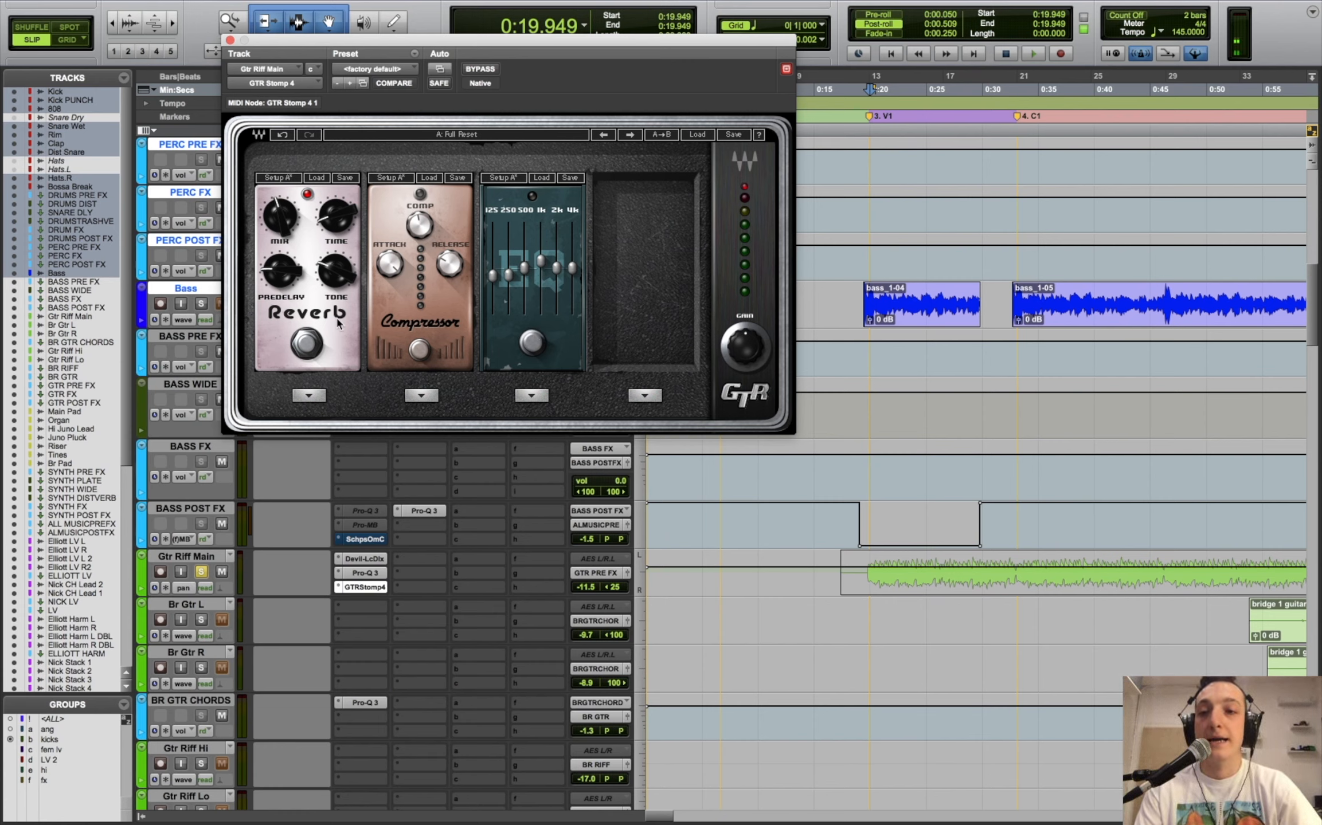
- Play the riff through GTR Stomp 4 and switch on its EQ pedal
key(space)
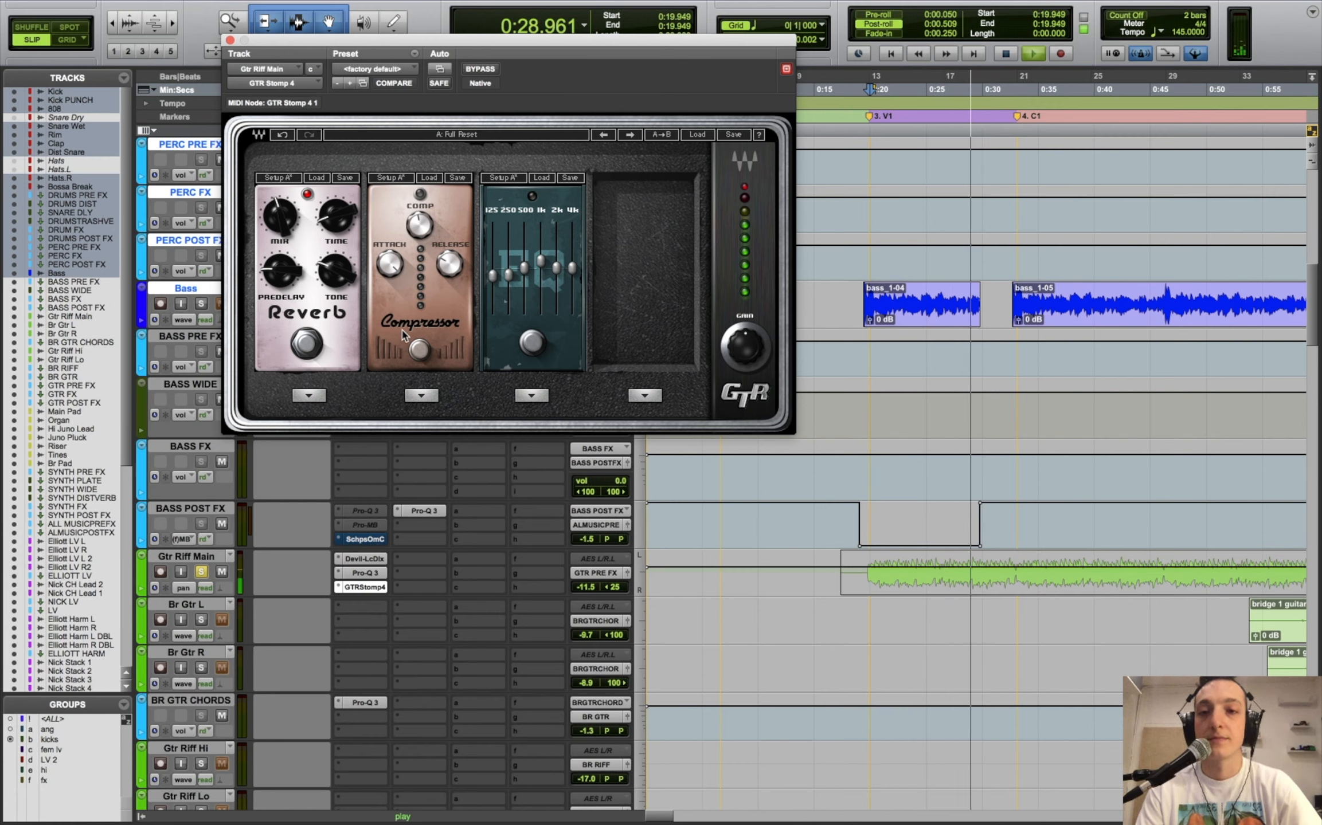
key(space)
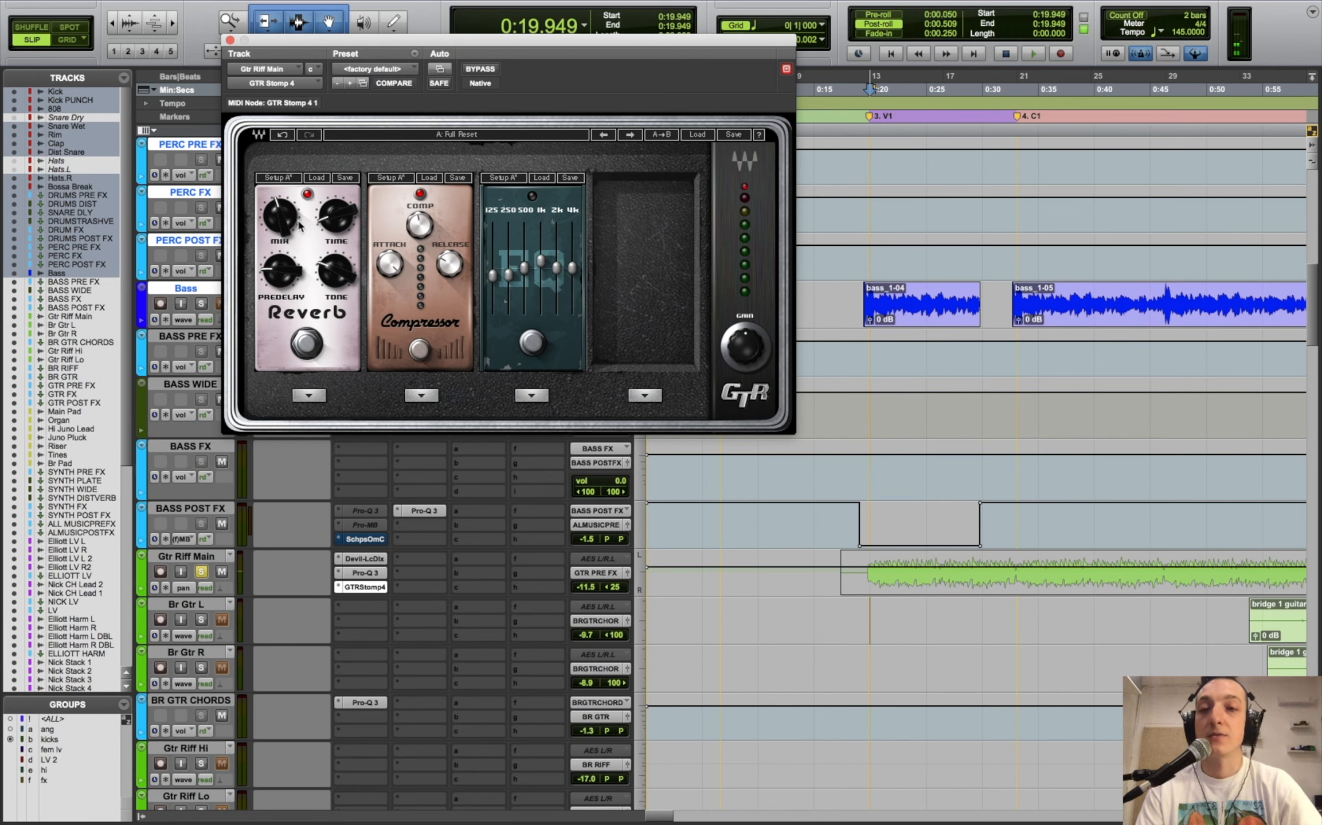
key(space)
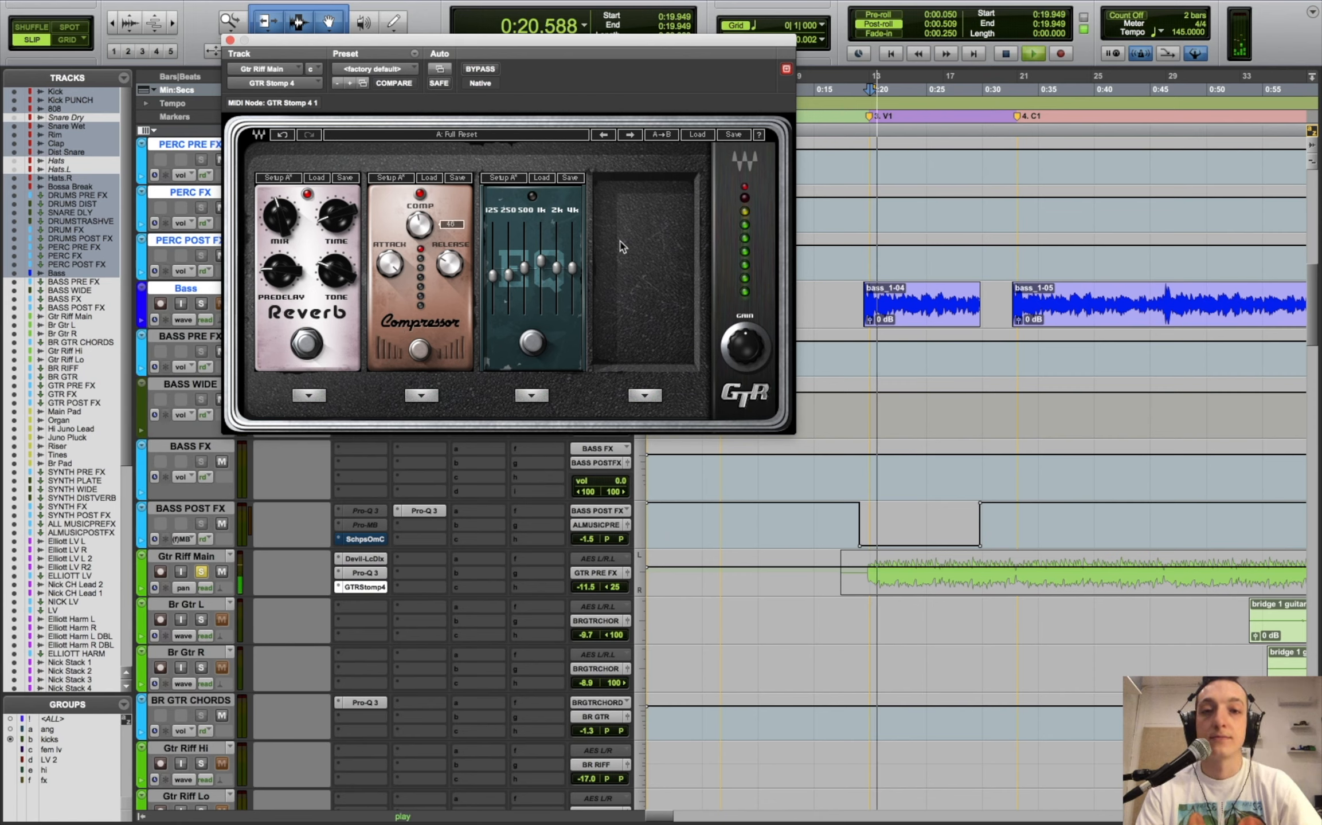
key(space)
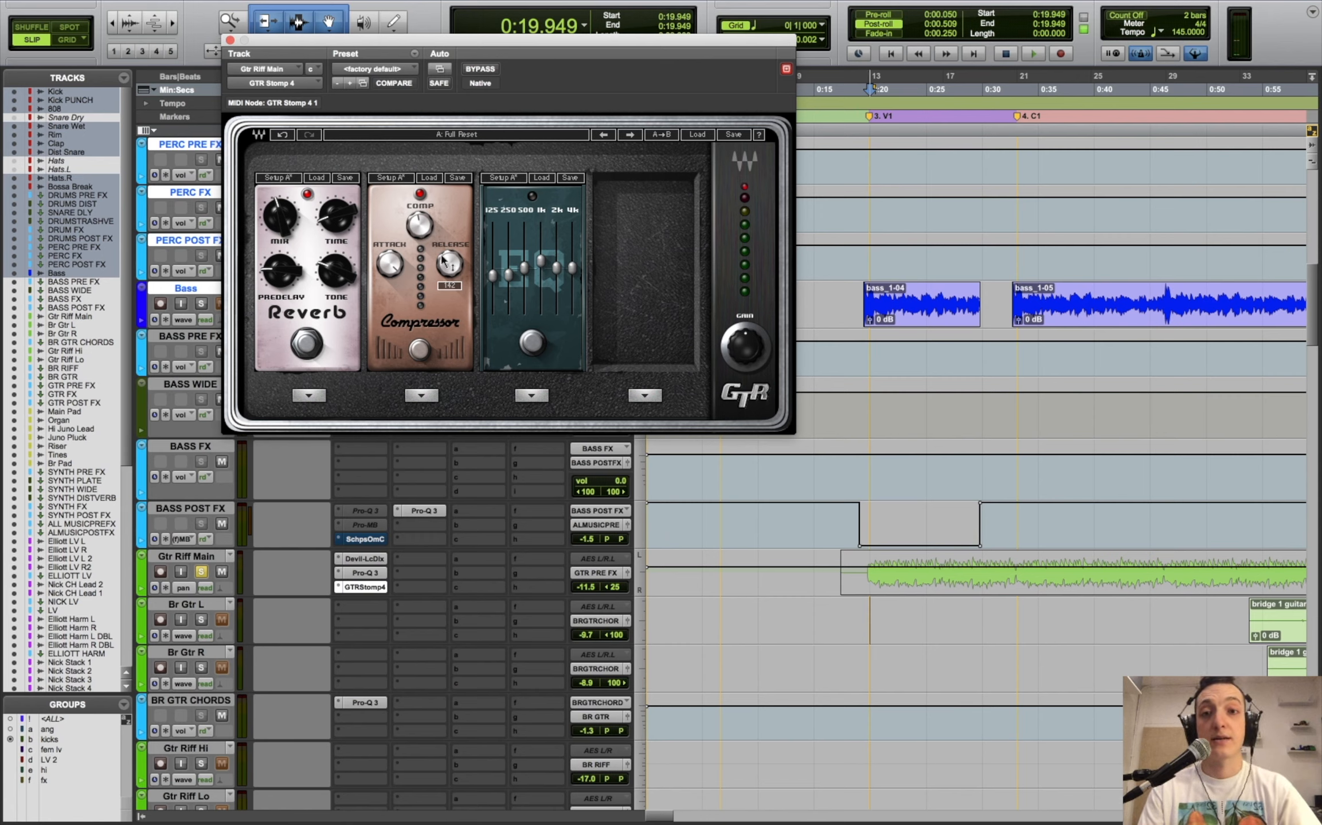
key(space)
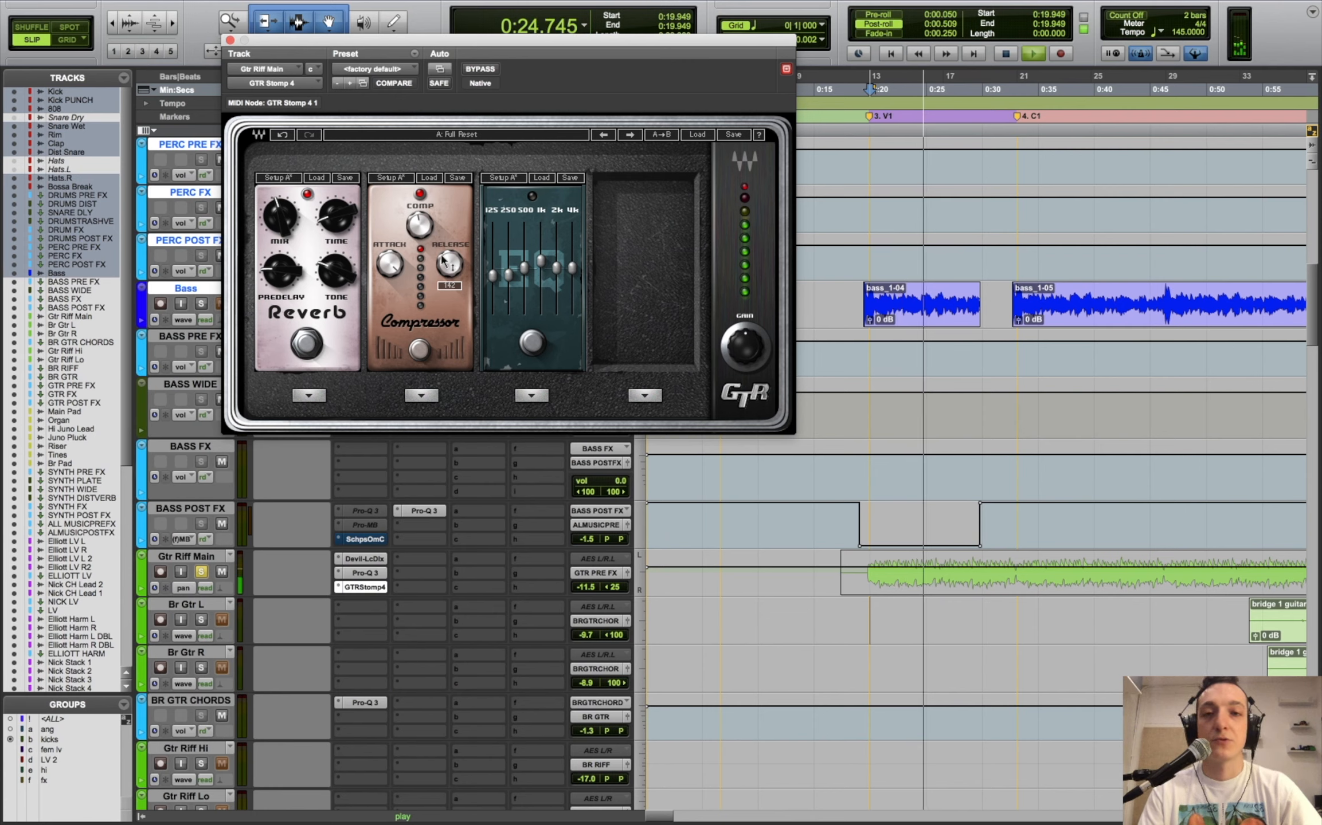
click(533, 343)
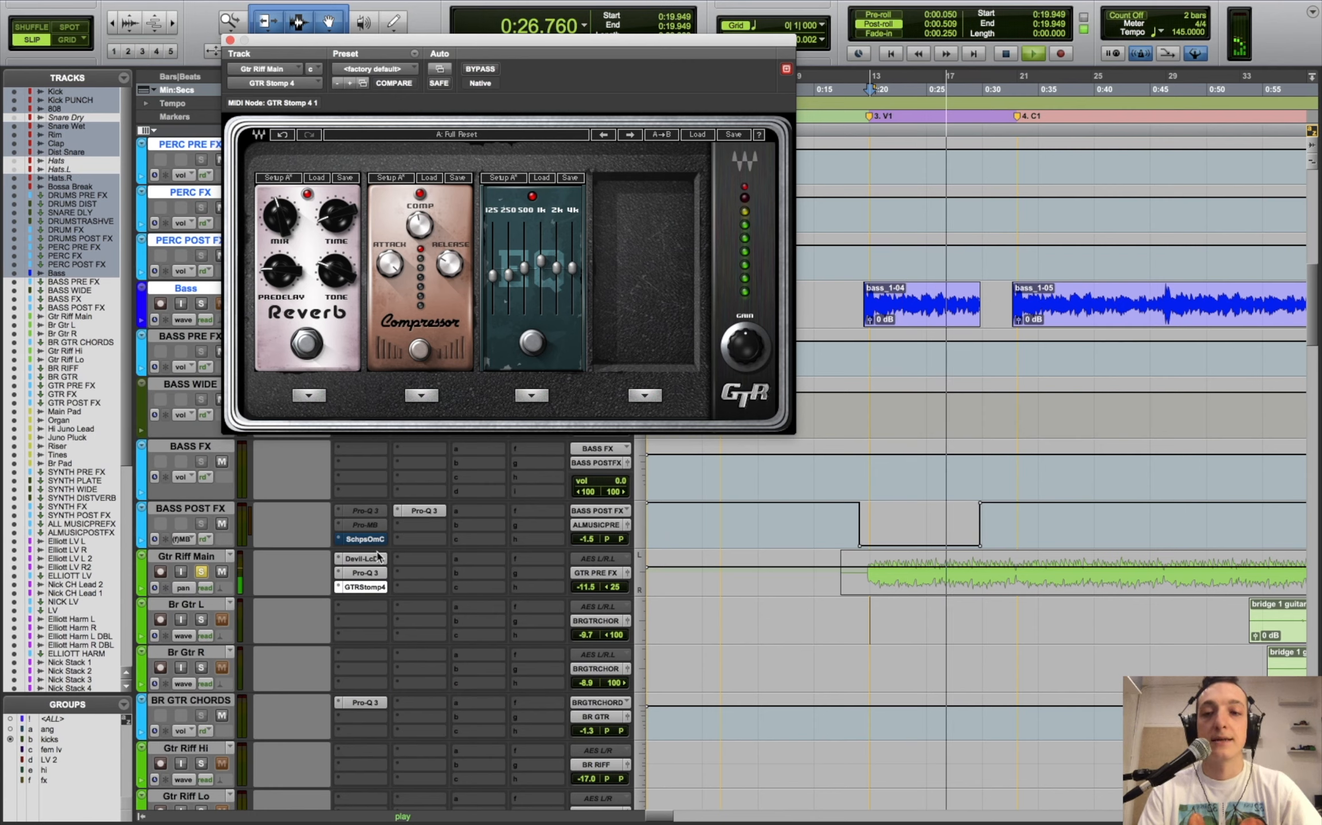
- Check the Gtr Riff Main Pro-Q 3 beside the GTR Stomp window, then close the EQ
click(365, 573)
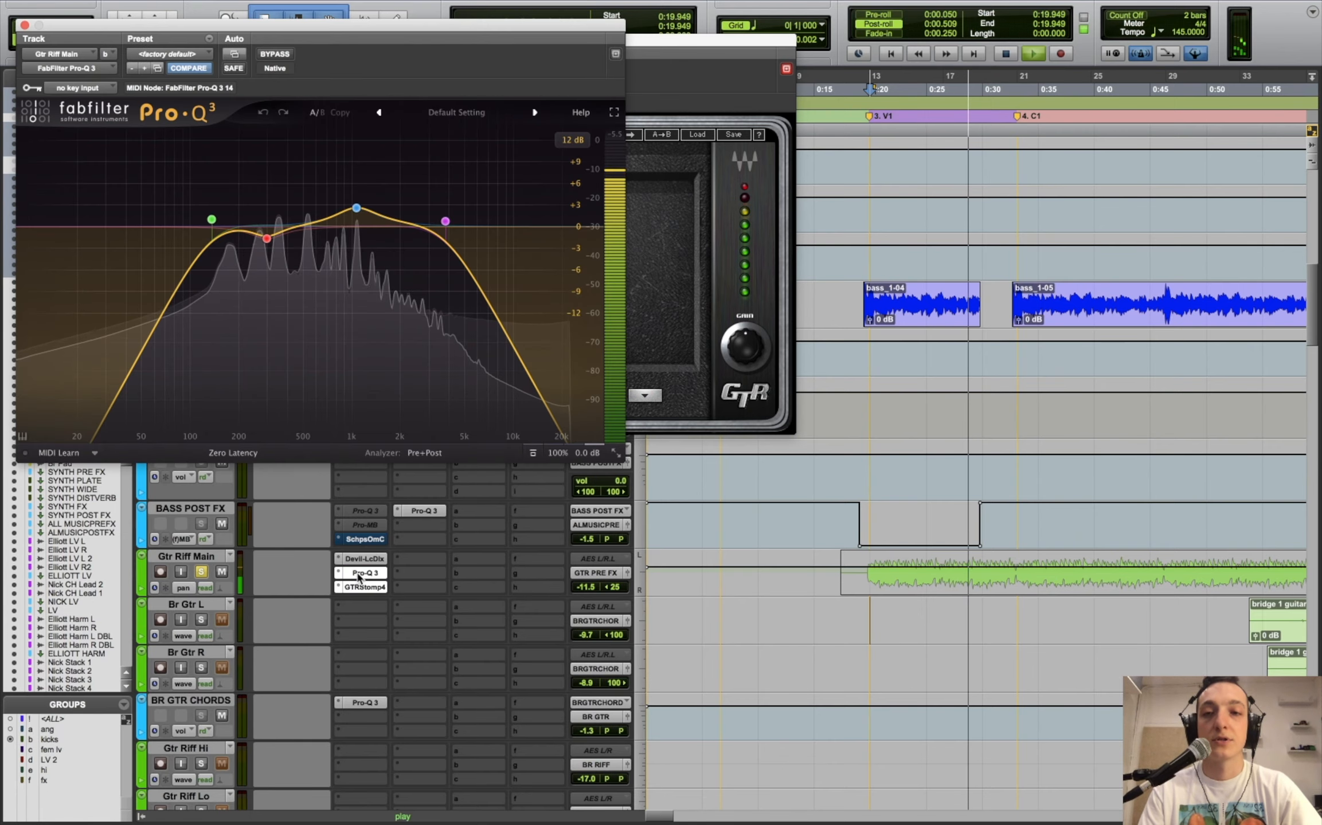
drag(638, 45, 1044, 70)
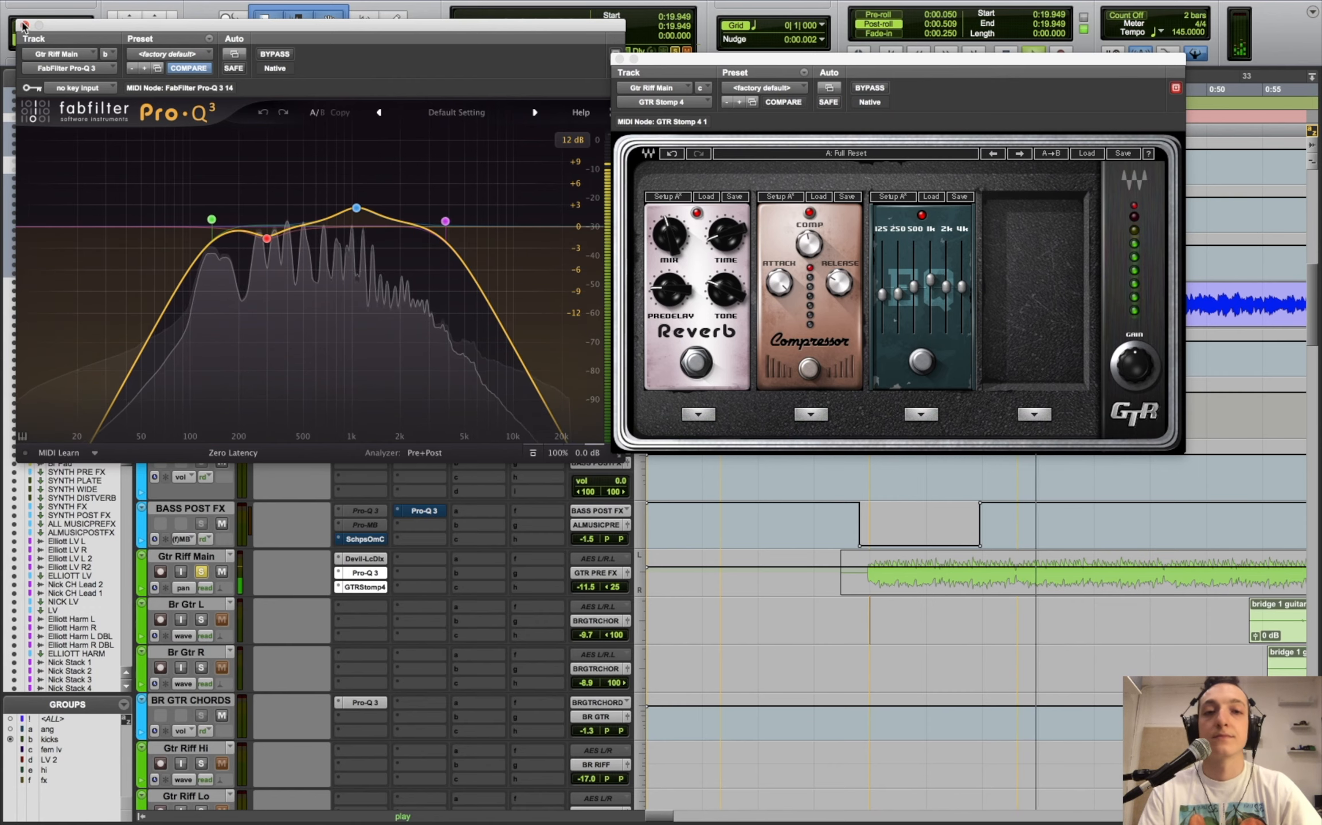
click(23, 25)
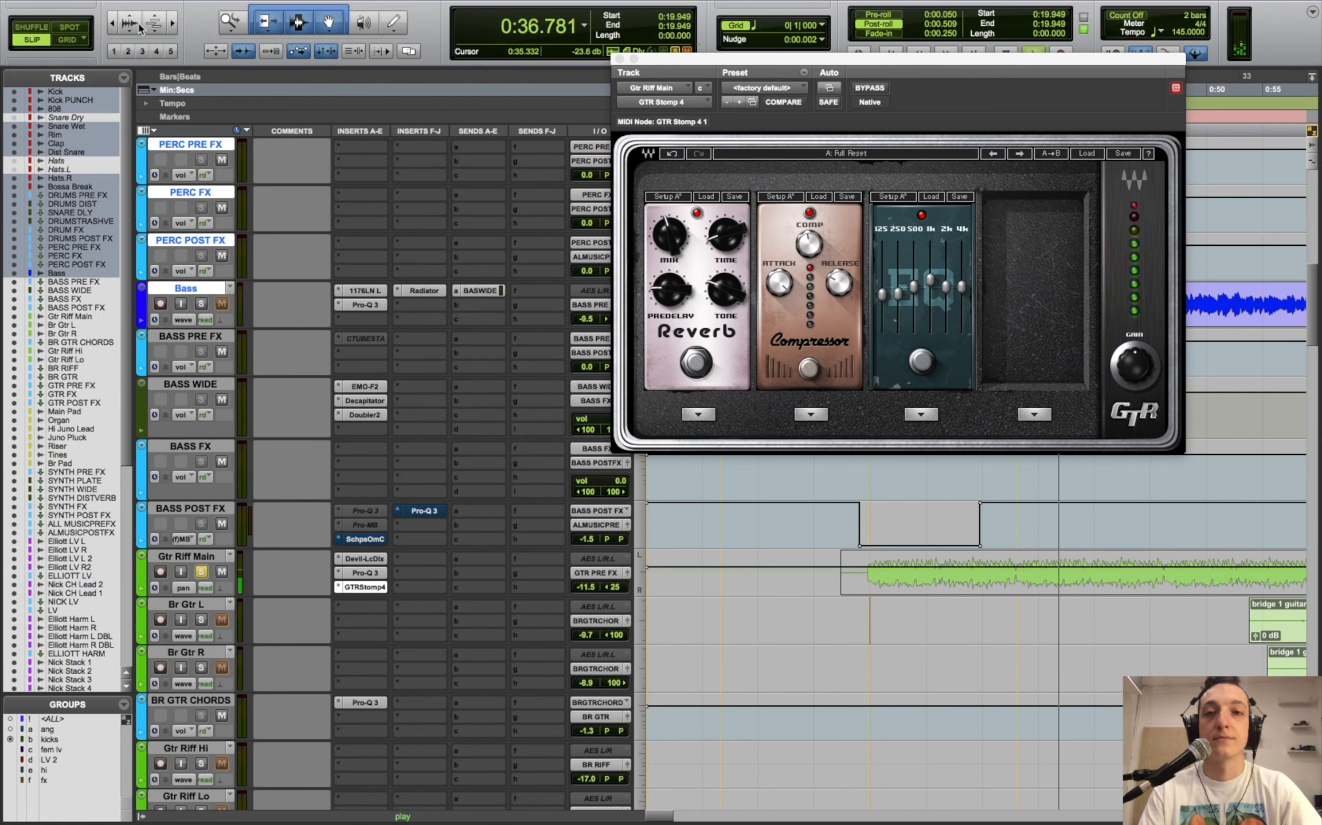
- Close GTR Stomp and play with every track from Kick to Gtr Riff Main soloed
click(619, 59)
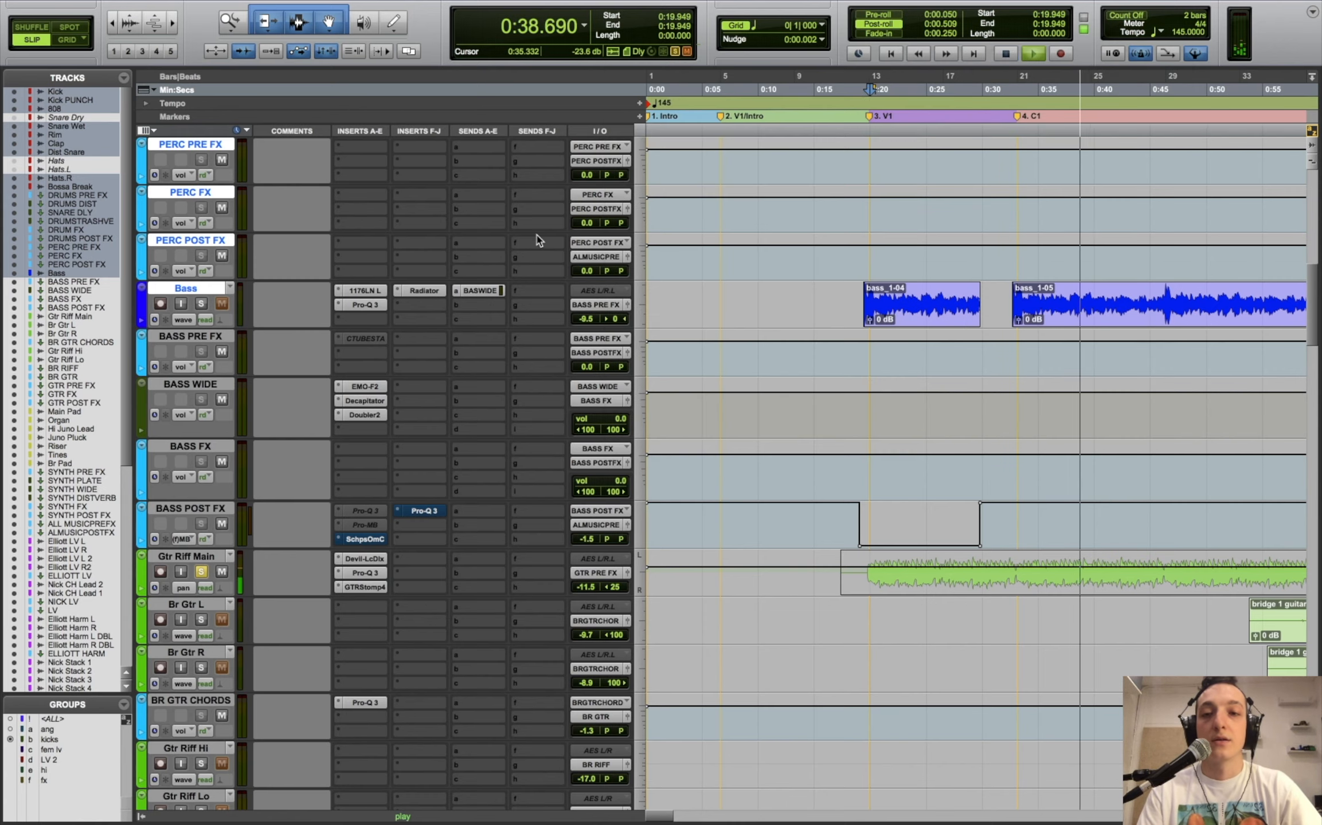
key(space)
click(209, 554)
scroll(267, 412, up, 15)
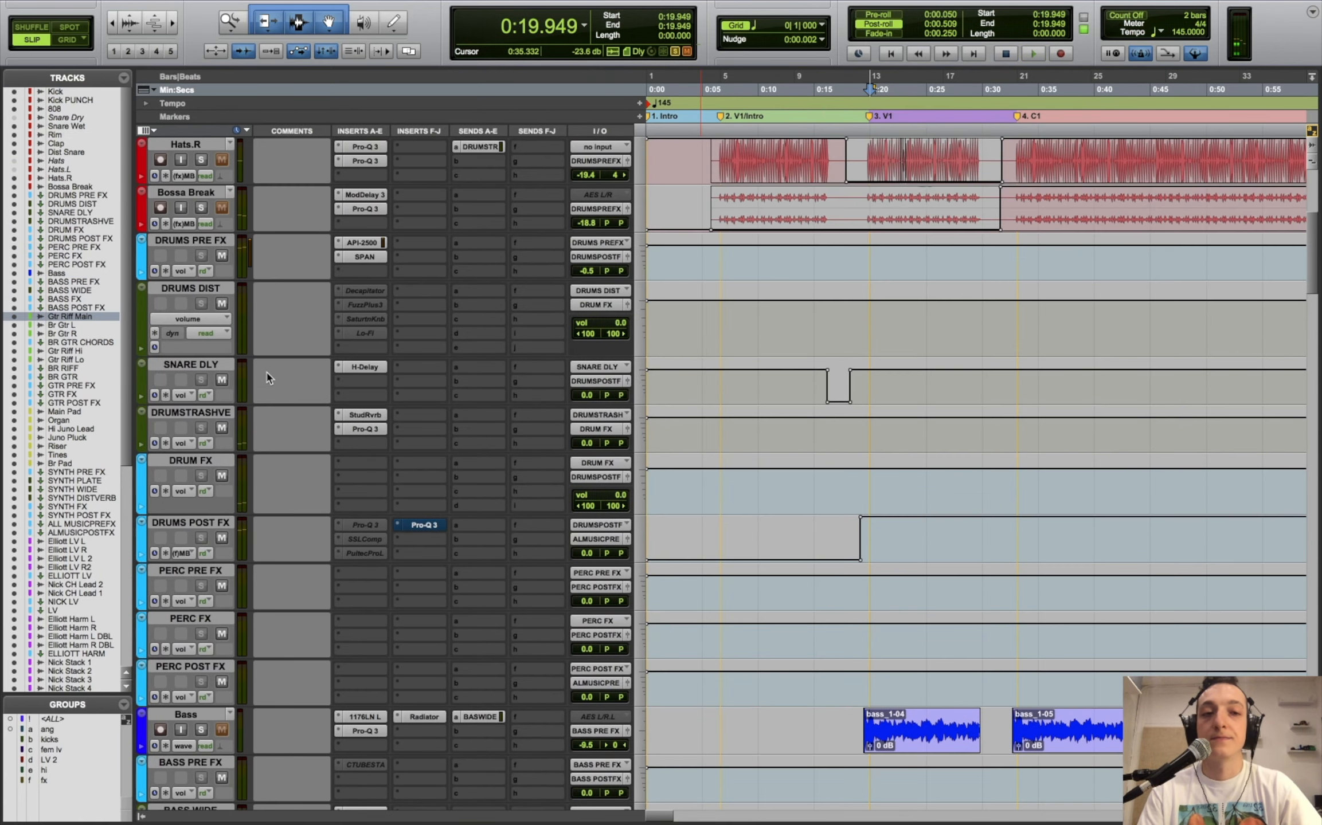
shift+click(195, 145)
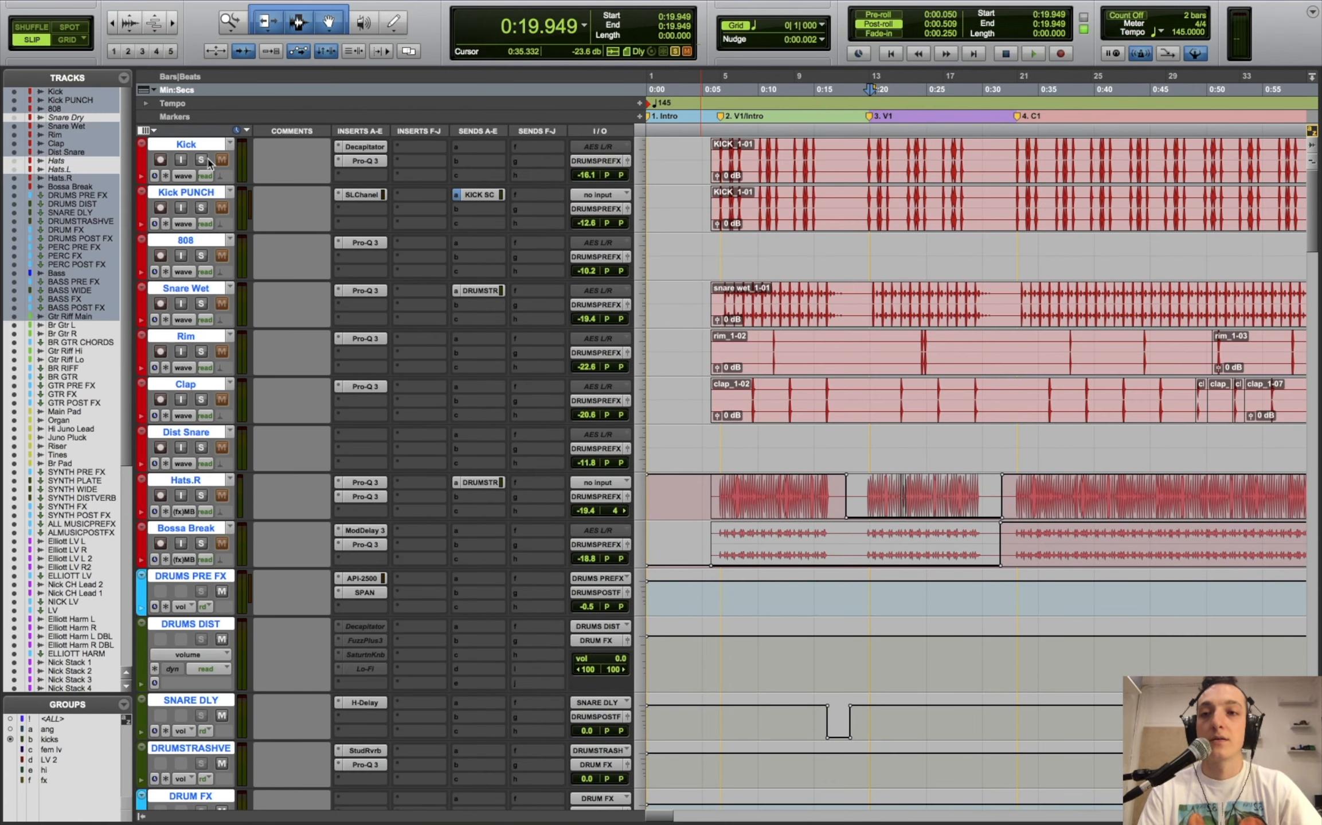
click(200, 160)
key(space)
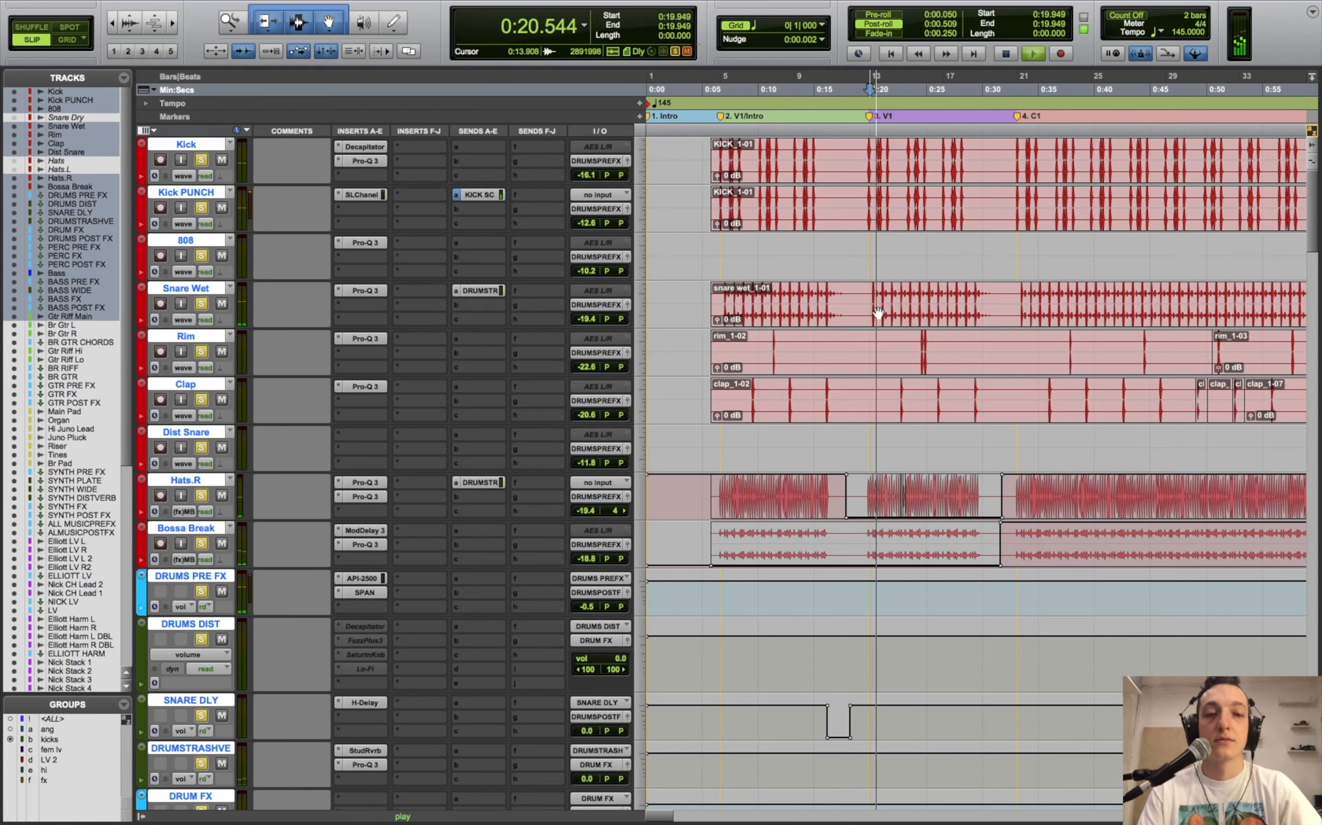
drag(1310, 180, 1310, 285)
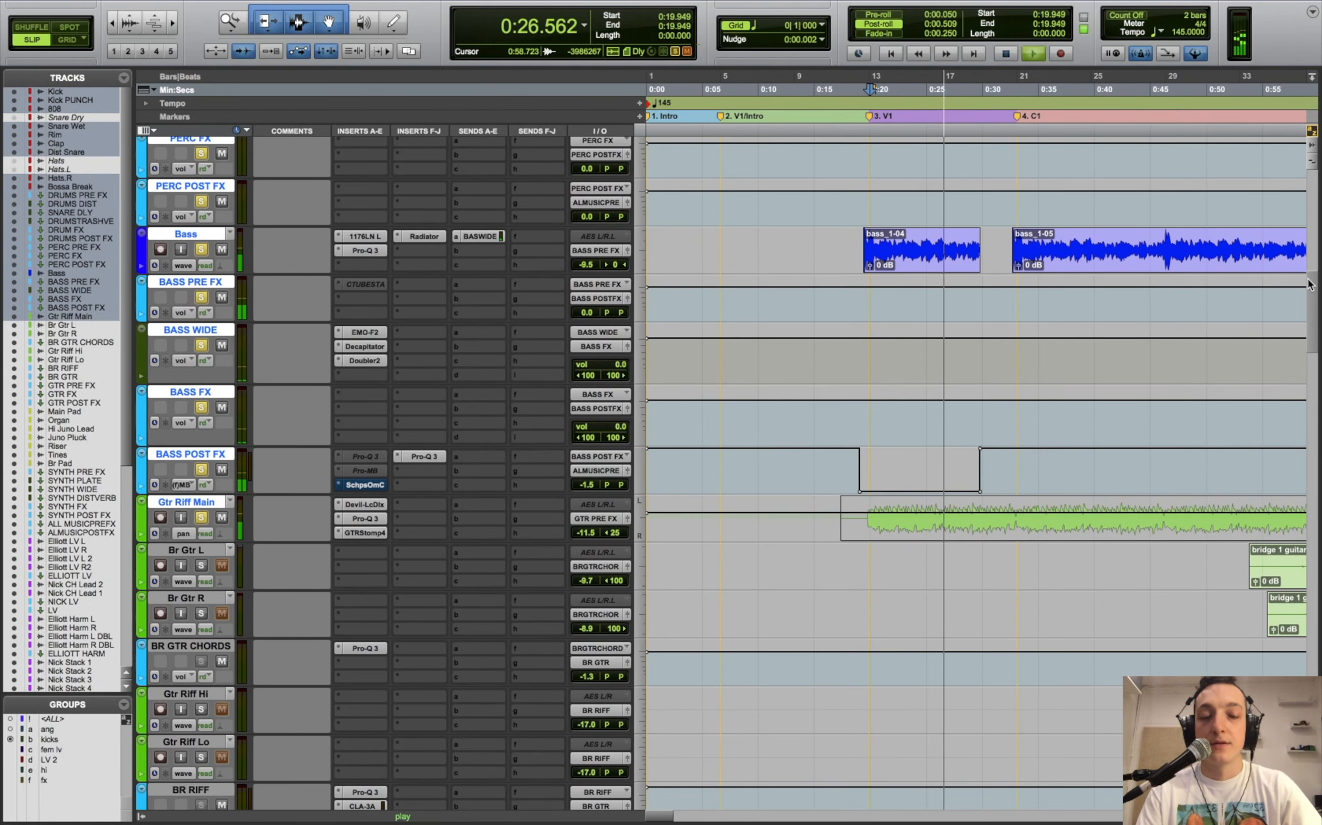
key(space)
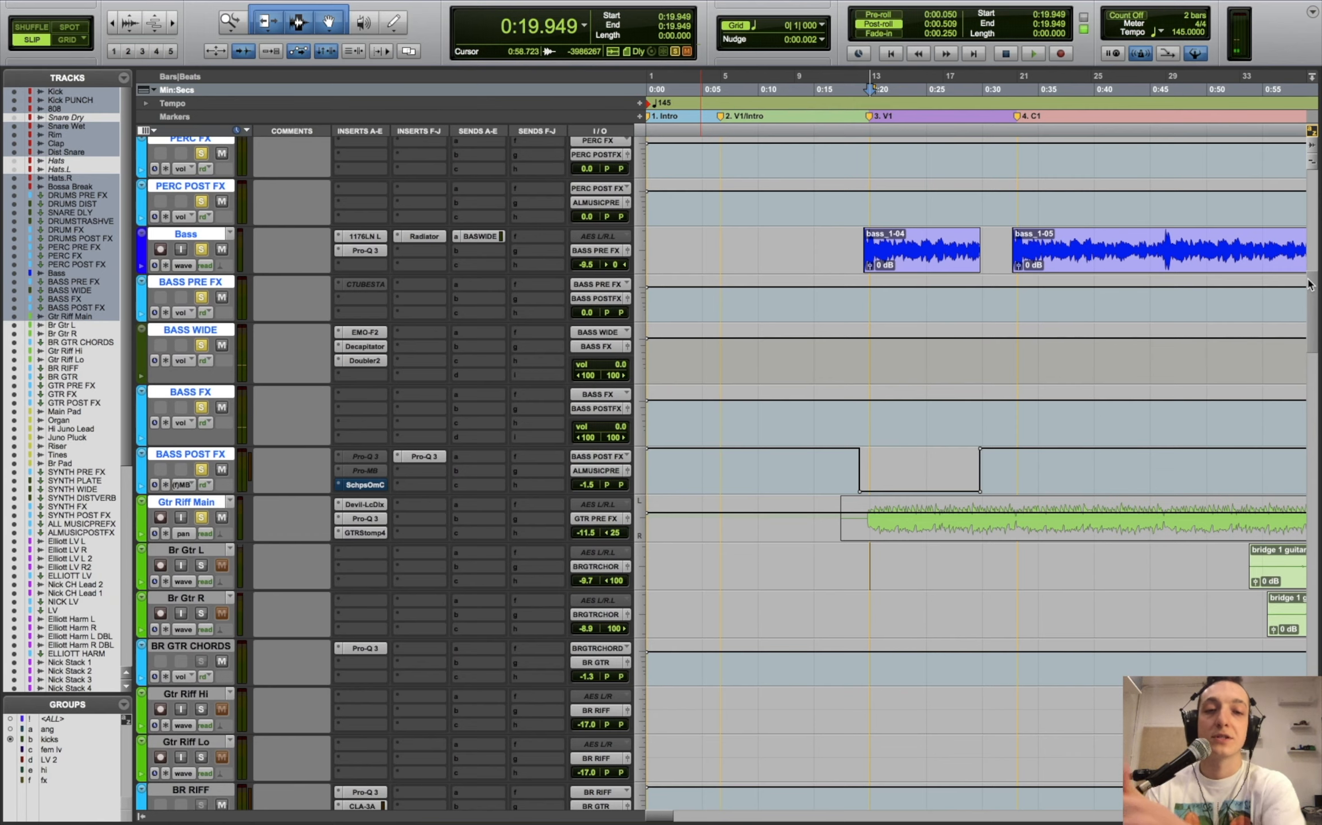
- Zoom out to inspect the song around 2:30 on Gtr Riff Main, then clear the selection
key(r)
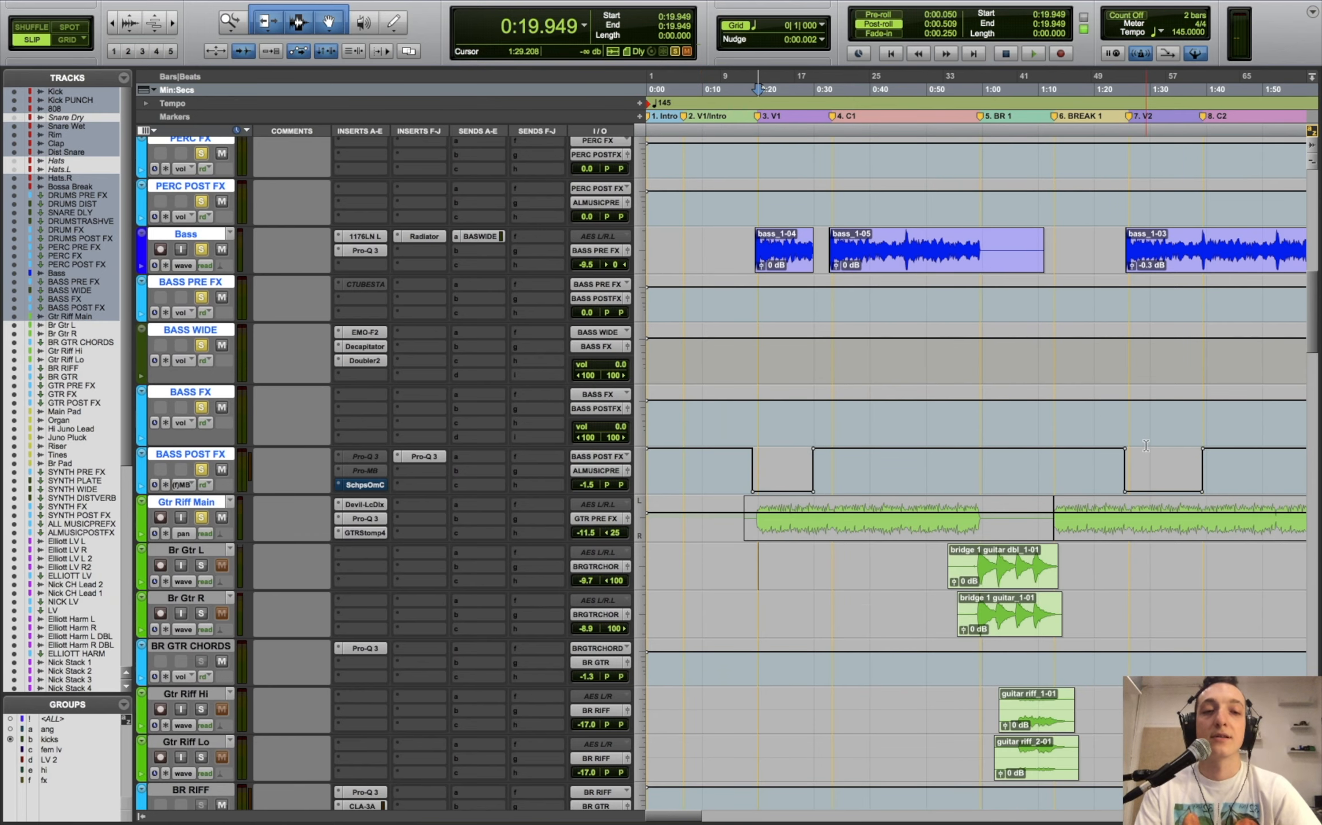
key(r)
click(1066, 524)
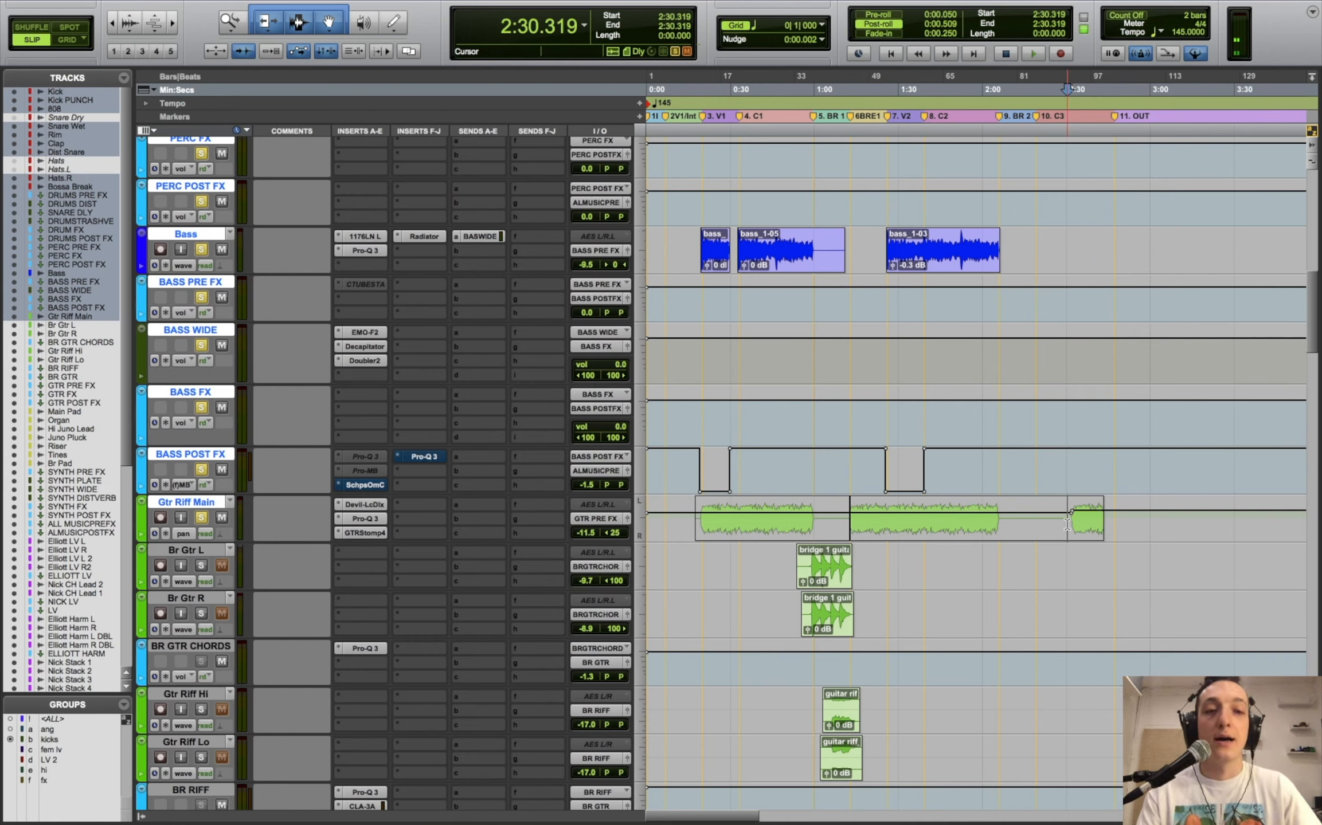
key(t)
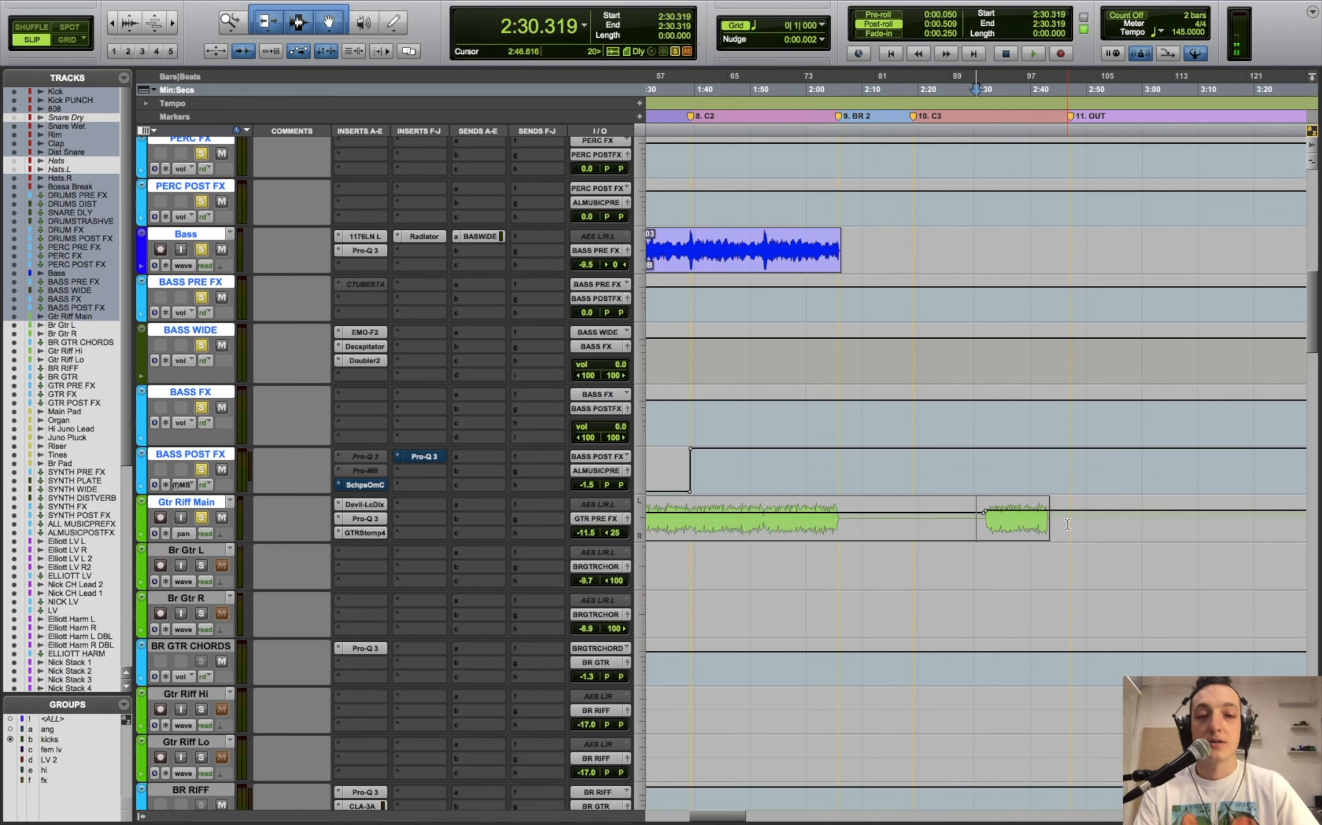
key(b)
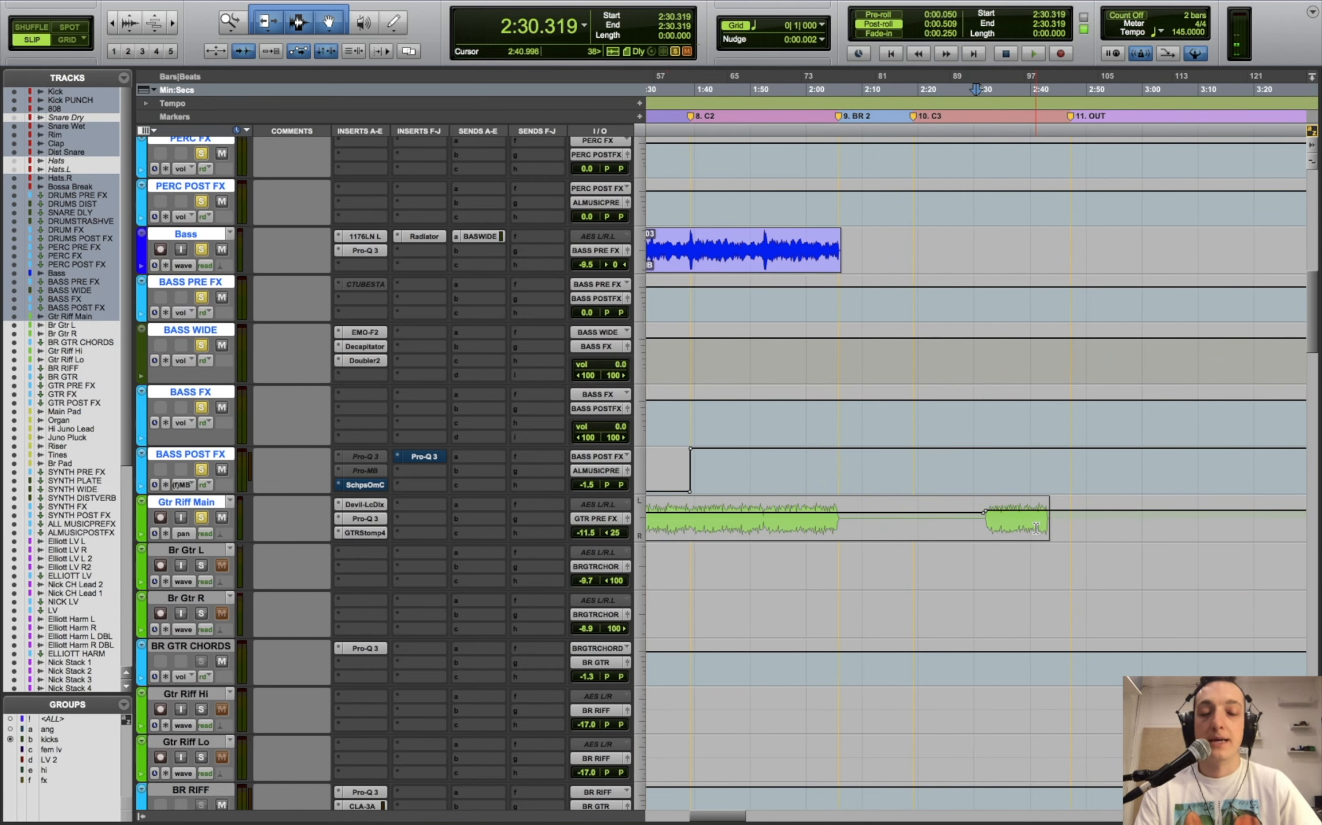
key(r)
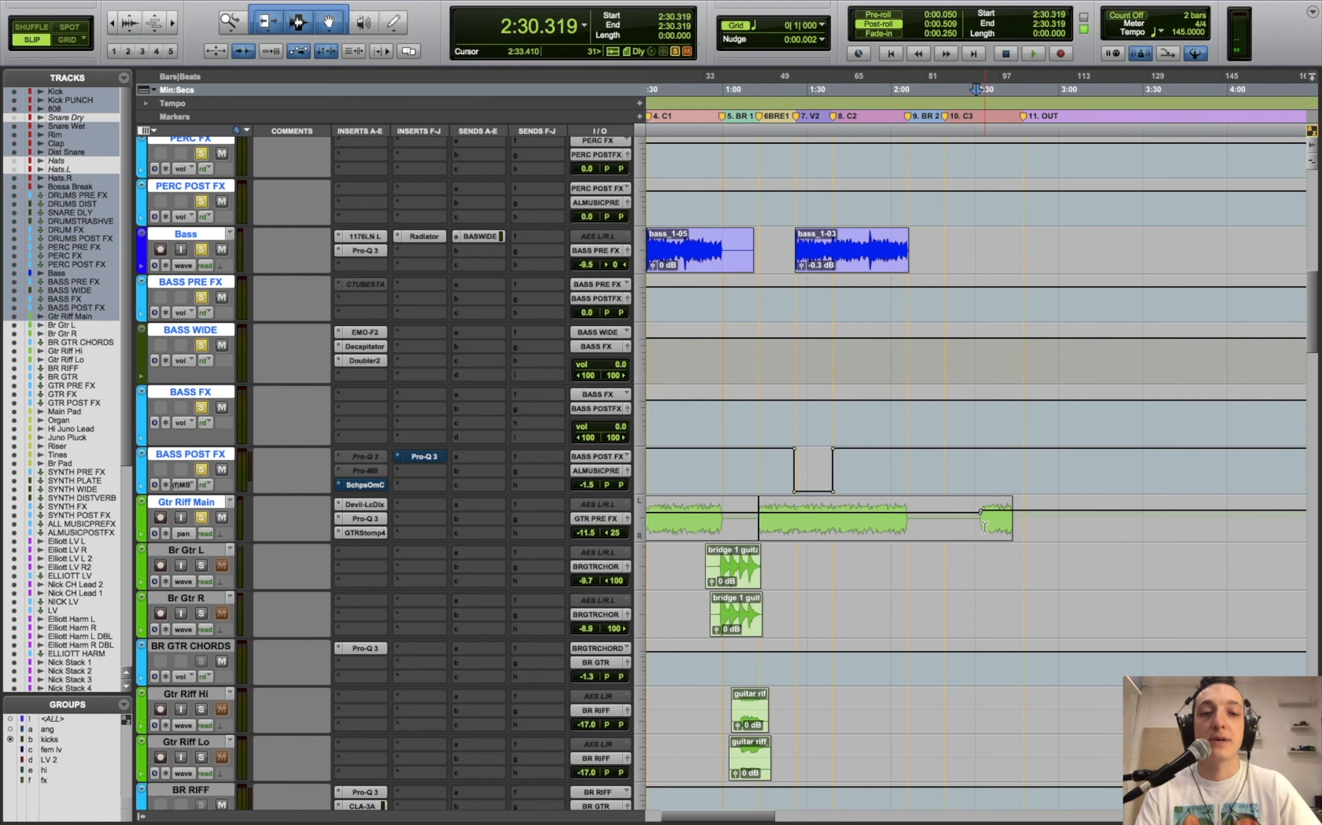
scroll(982, 528, left, 3)
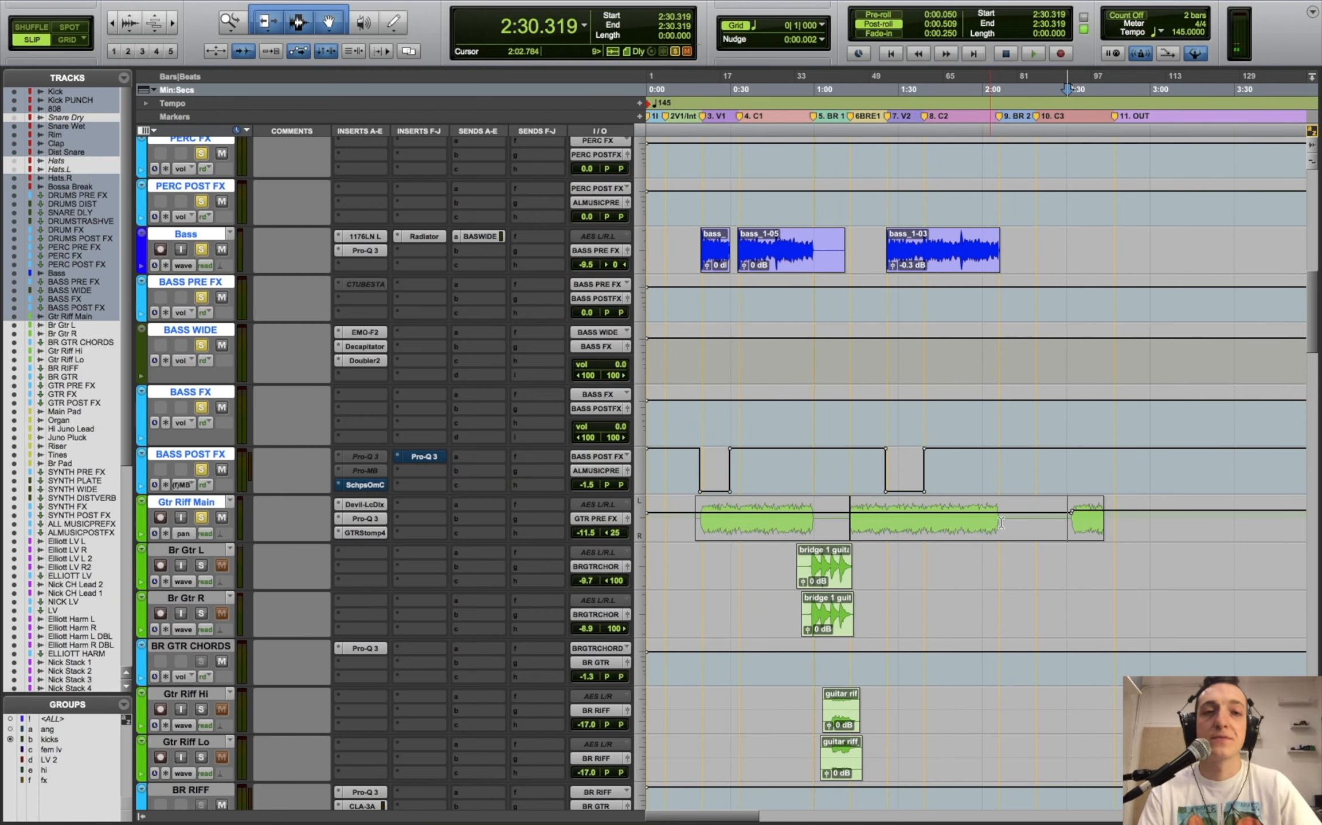
drag(1035, 516, 1084, 518)
scroll(1086, 520, up, 10)
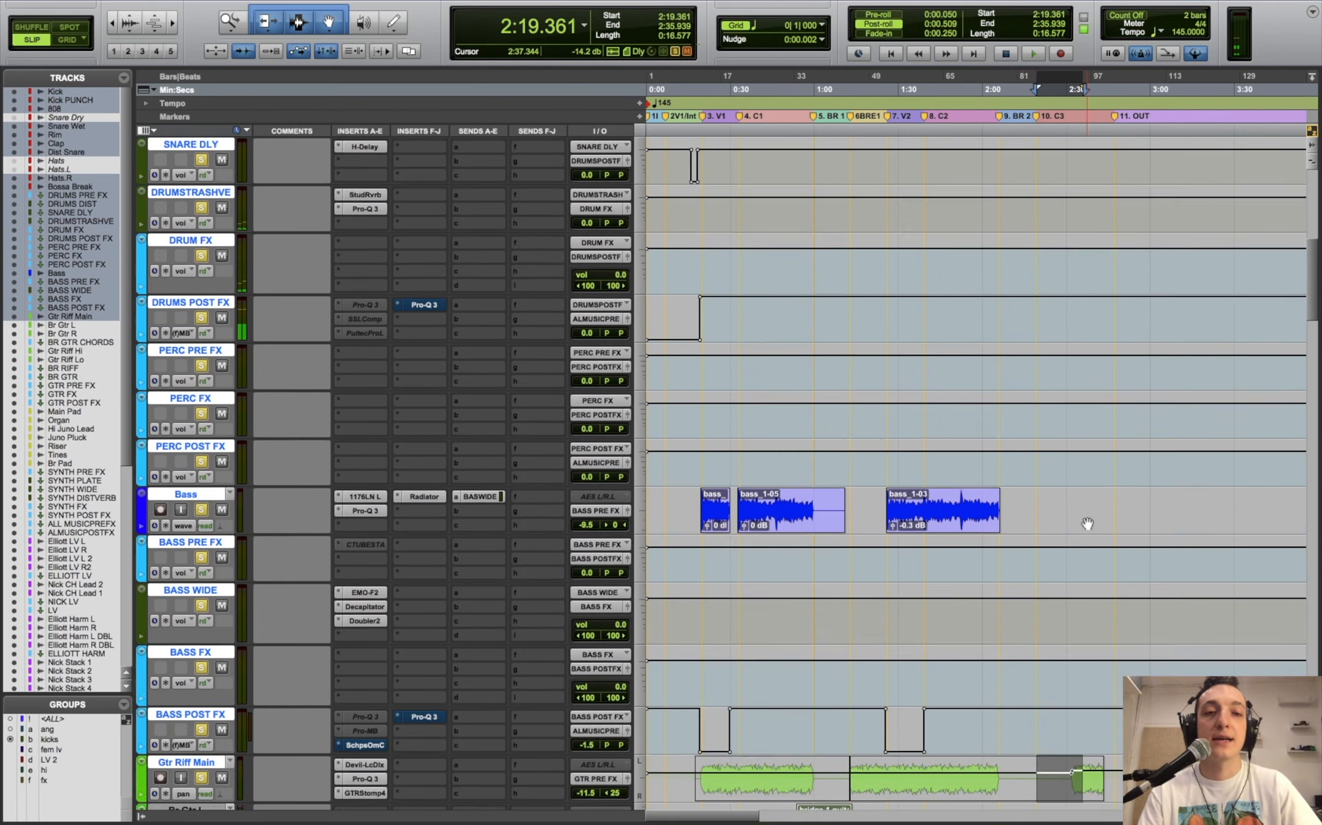
scroll(1086, 520, down, 10)
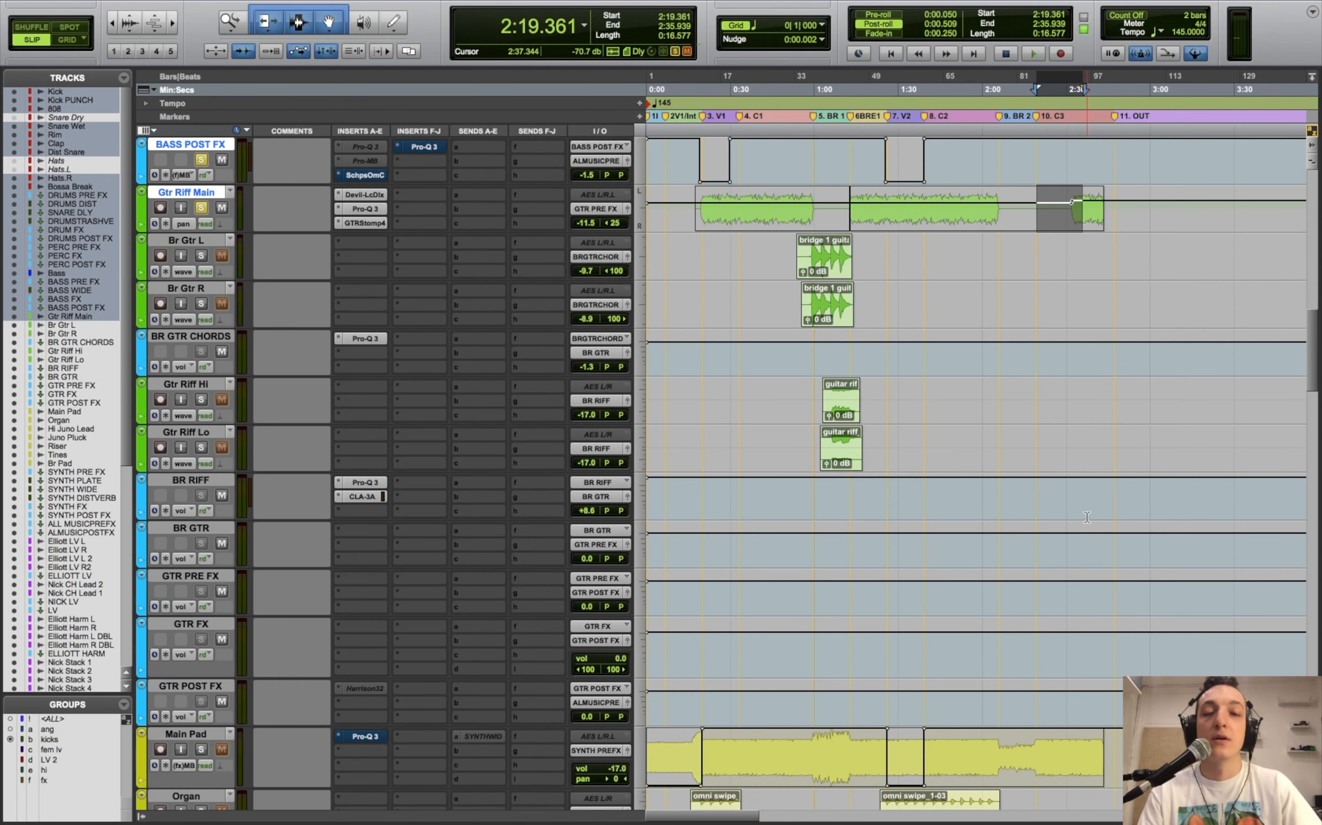
click(1074, 209)
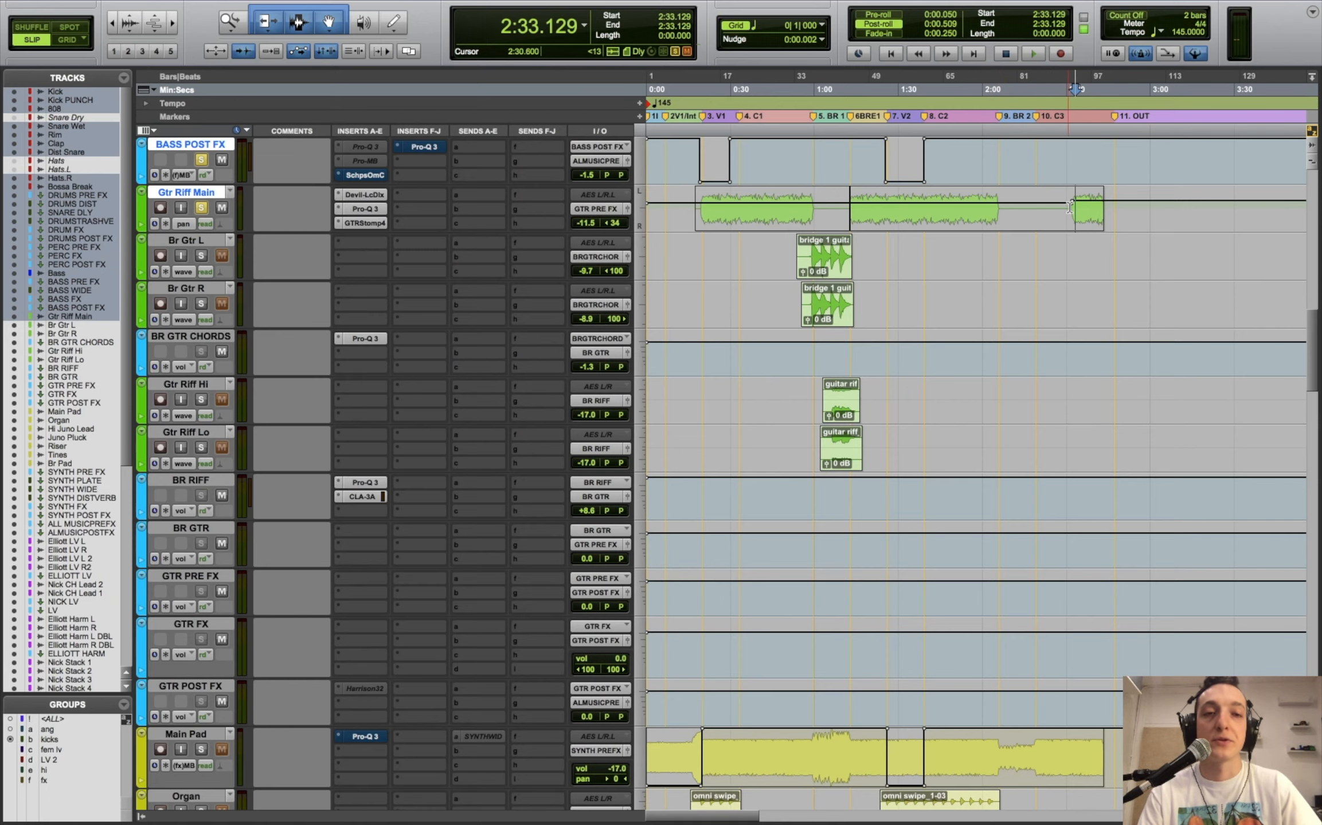
scroll(1070, 207, up, 10)
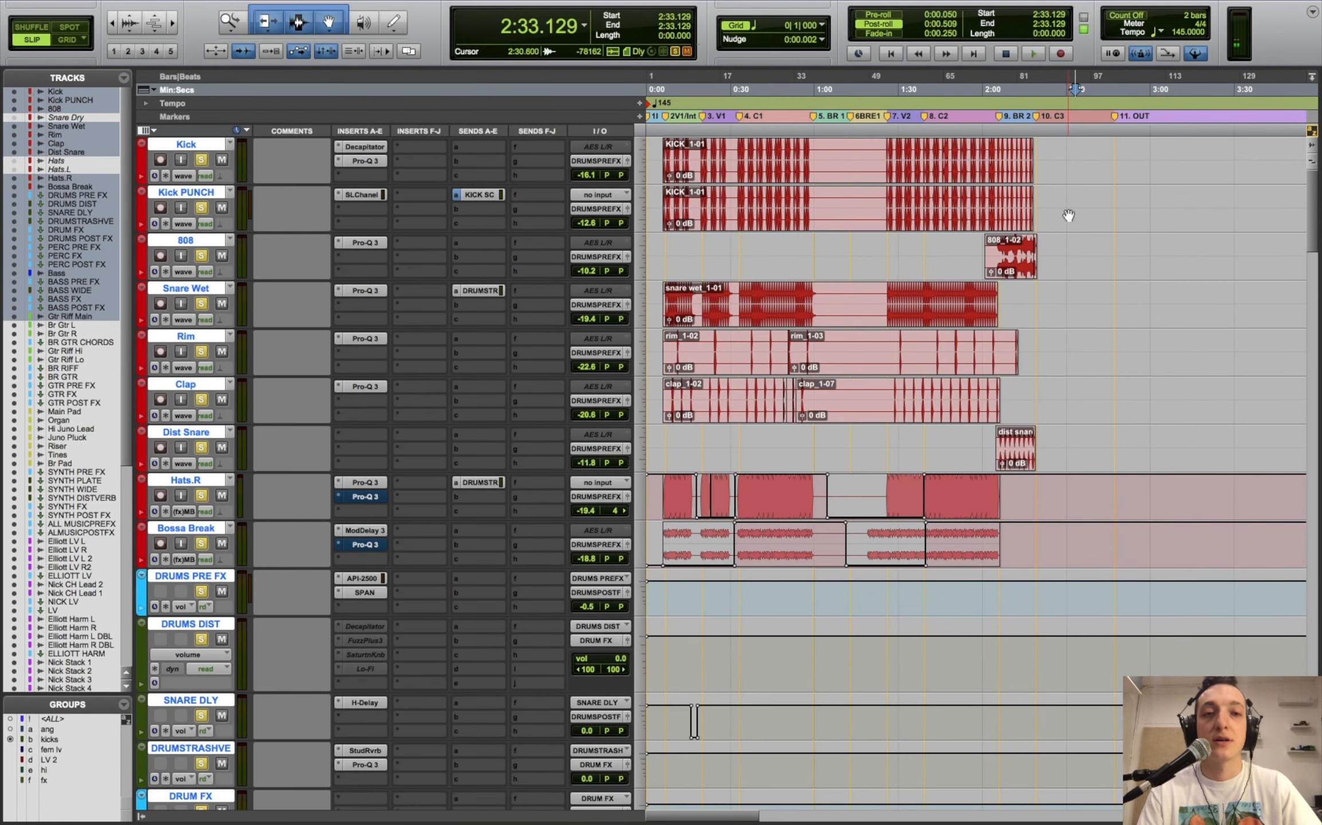
scroll(1068, 215, down, 10)
- Solo only Br Gtr R and Br Gtr L and play them from 0:59
key(Return)
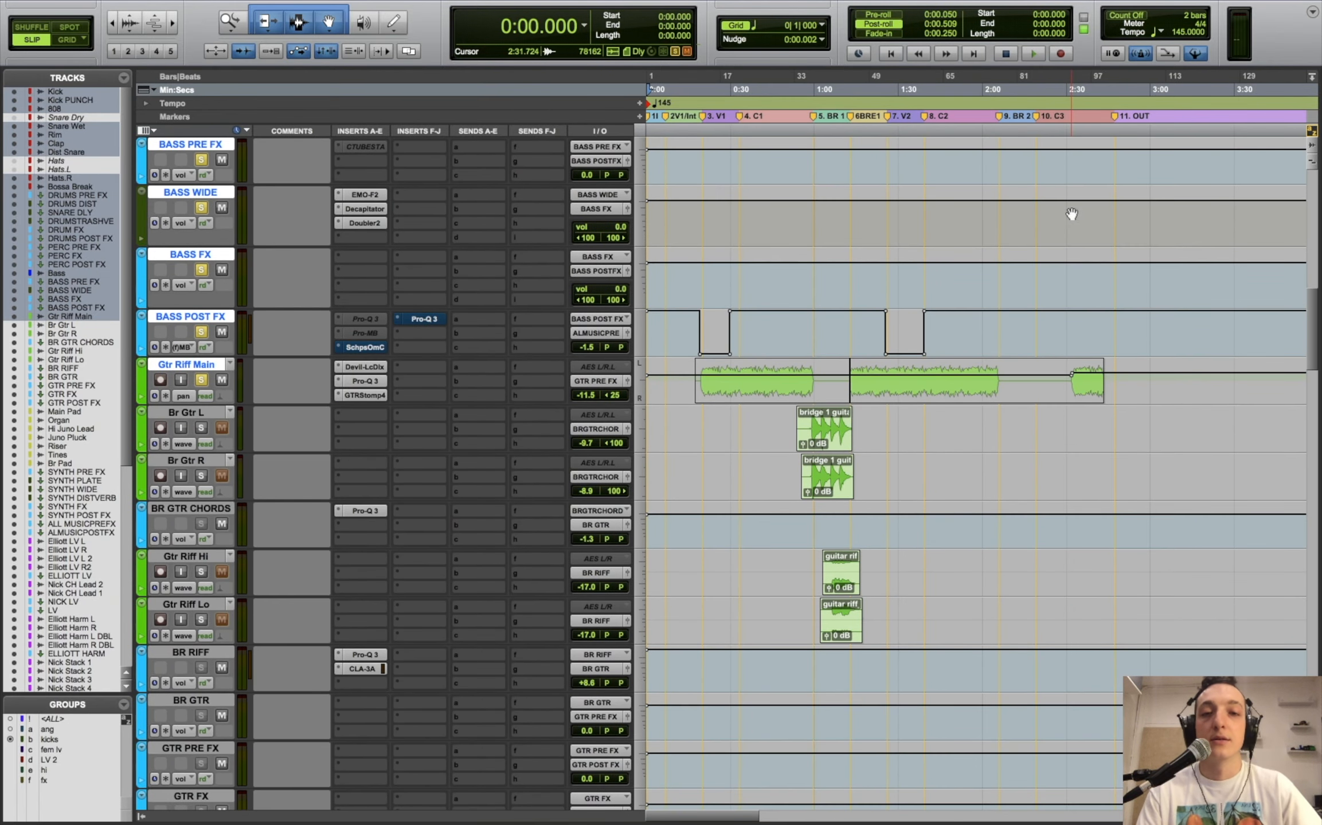
click(813, 281)
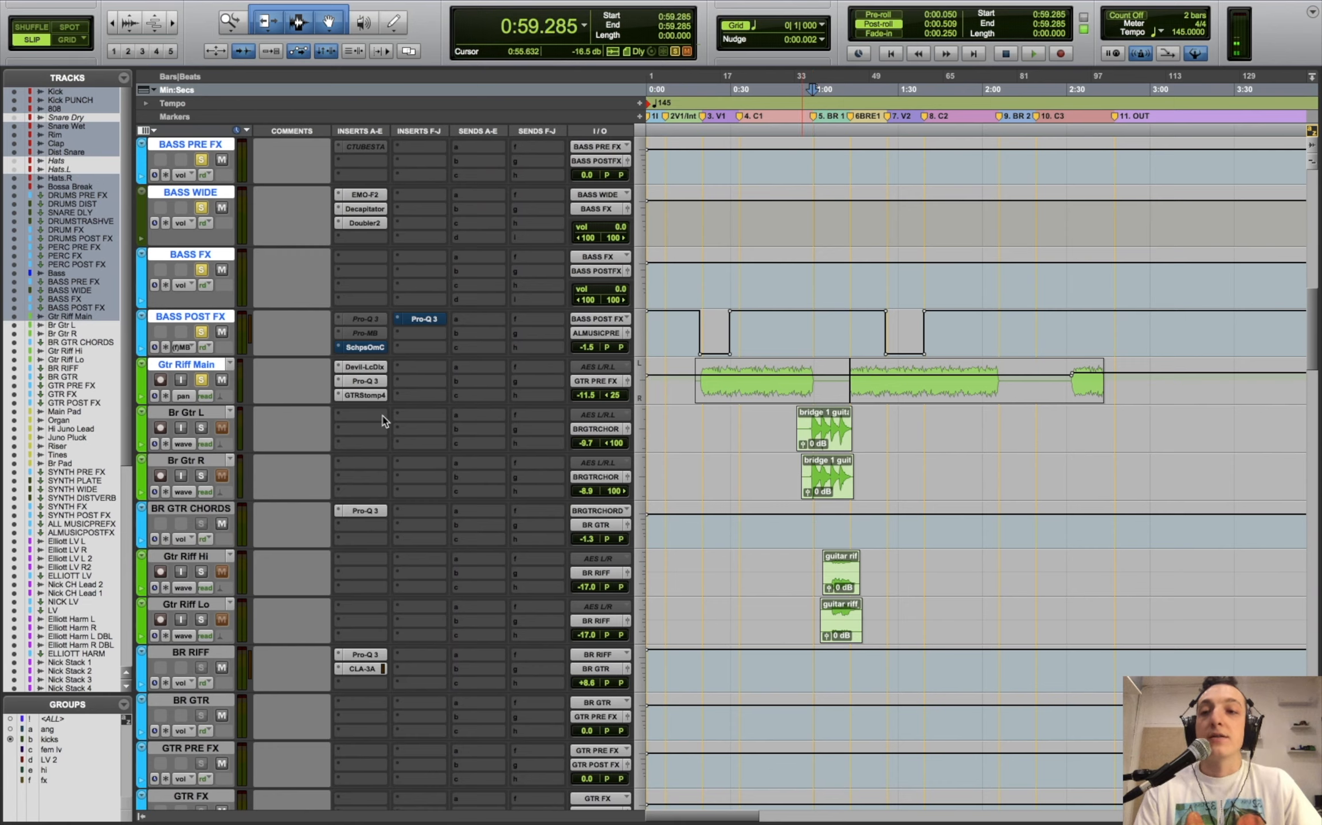
click(201, 331)
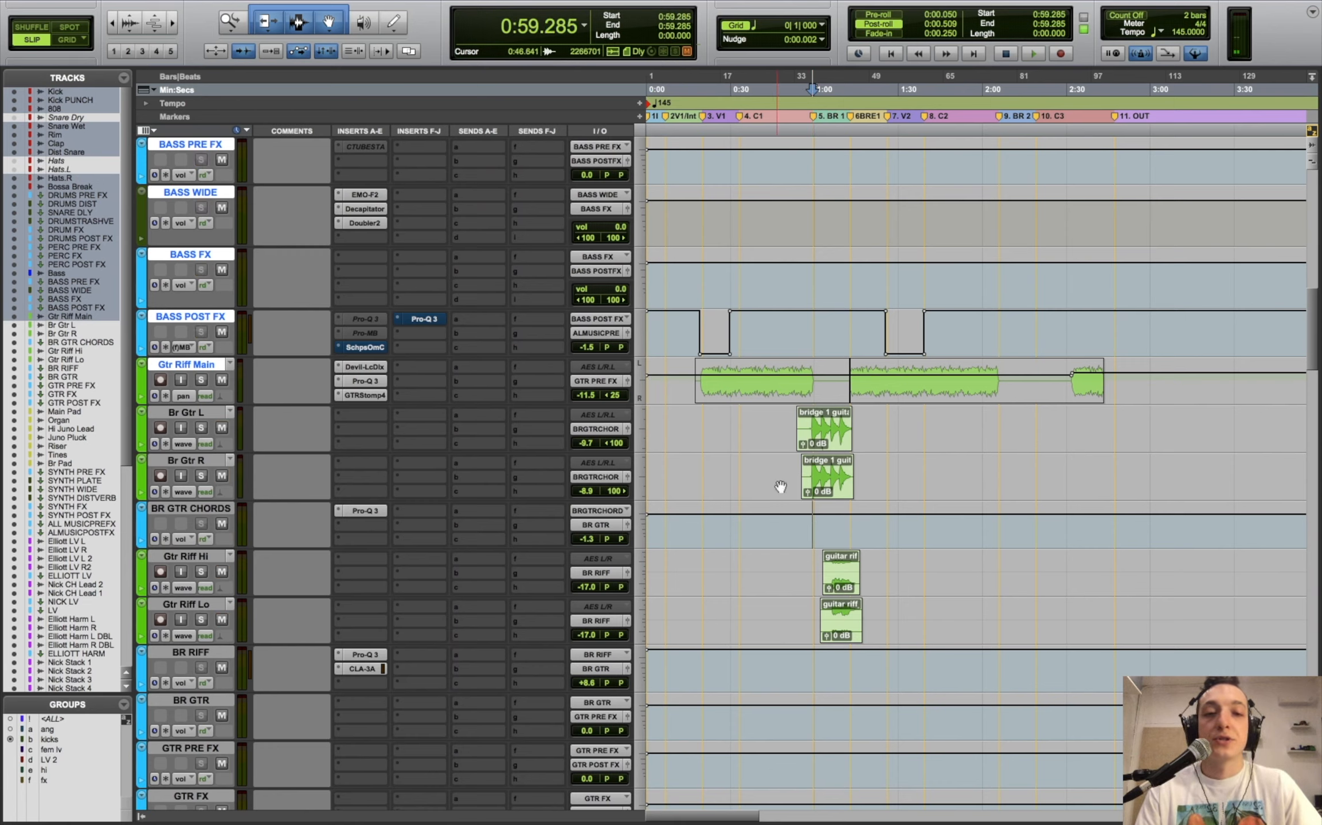
click(200, 476)
click(201, 428)
key(space)
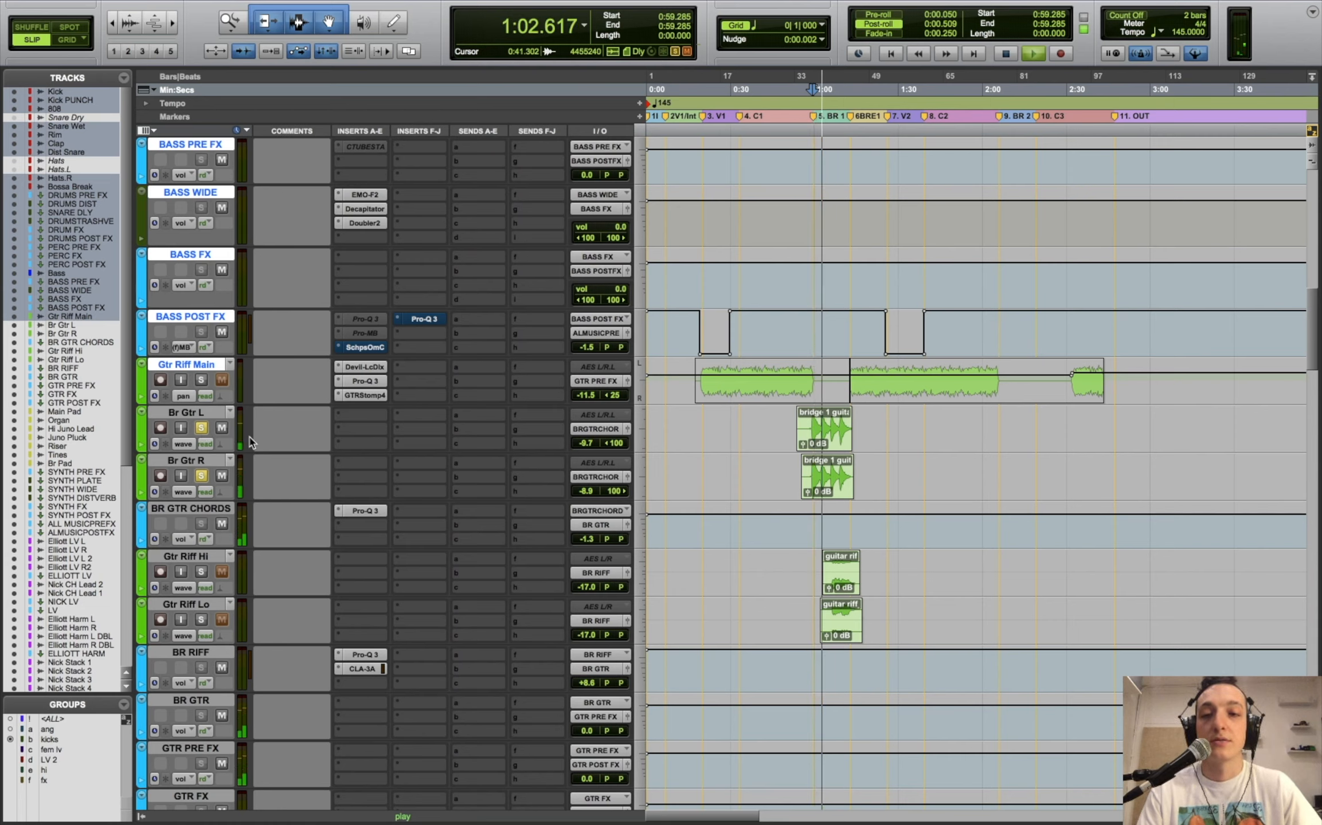
key(space)
click(365, 510)
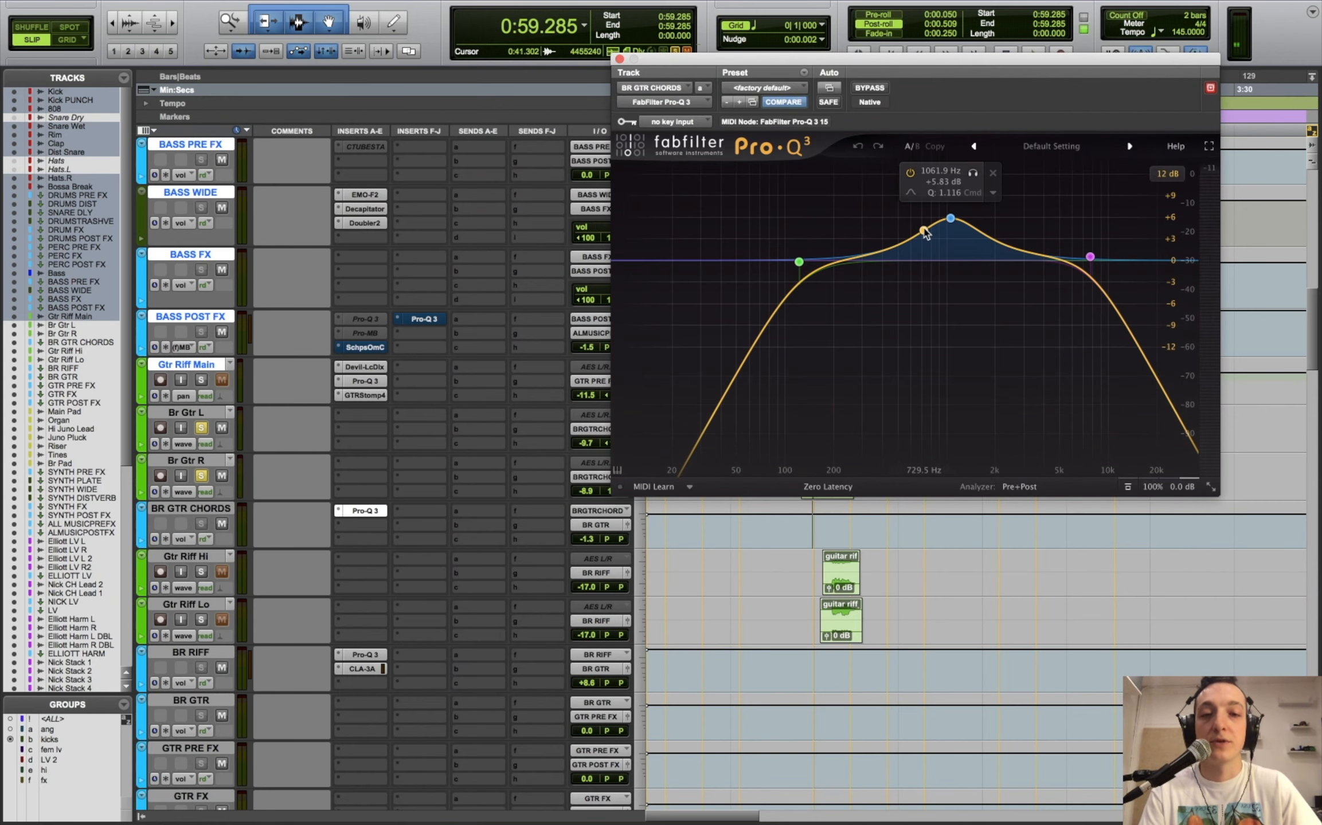
drag(894, 61, 743, 60)
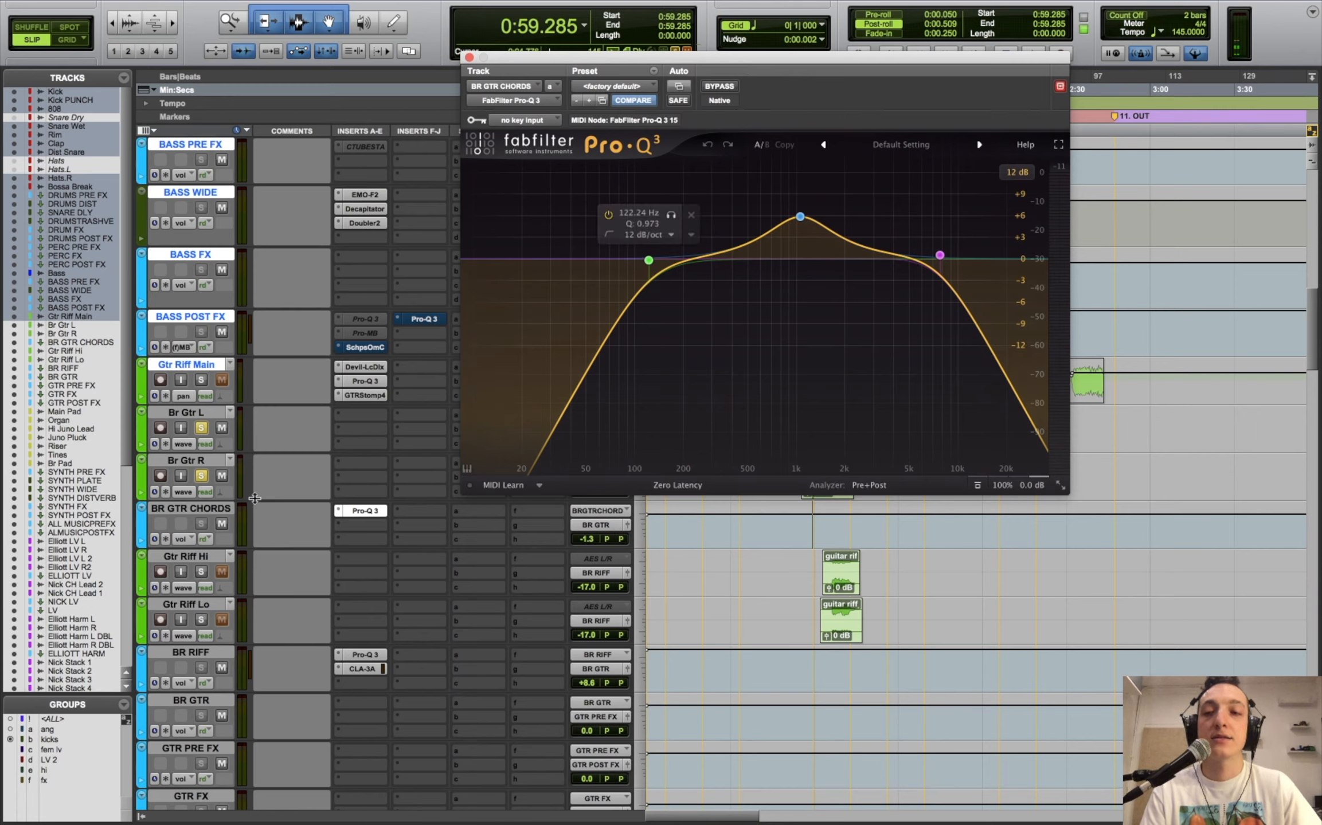
super+click(361, 509)
key(space)
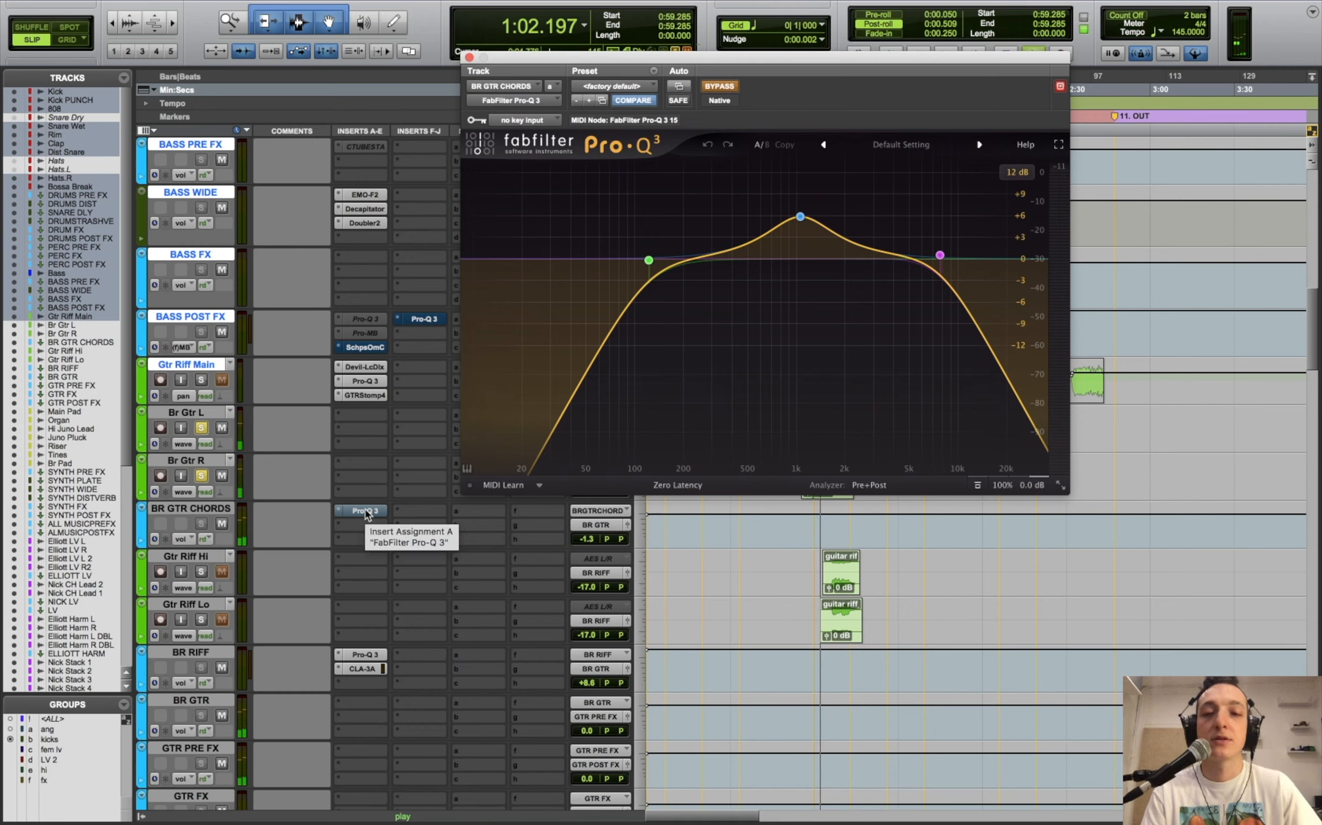
super+click(365, 512)
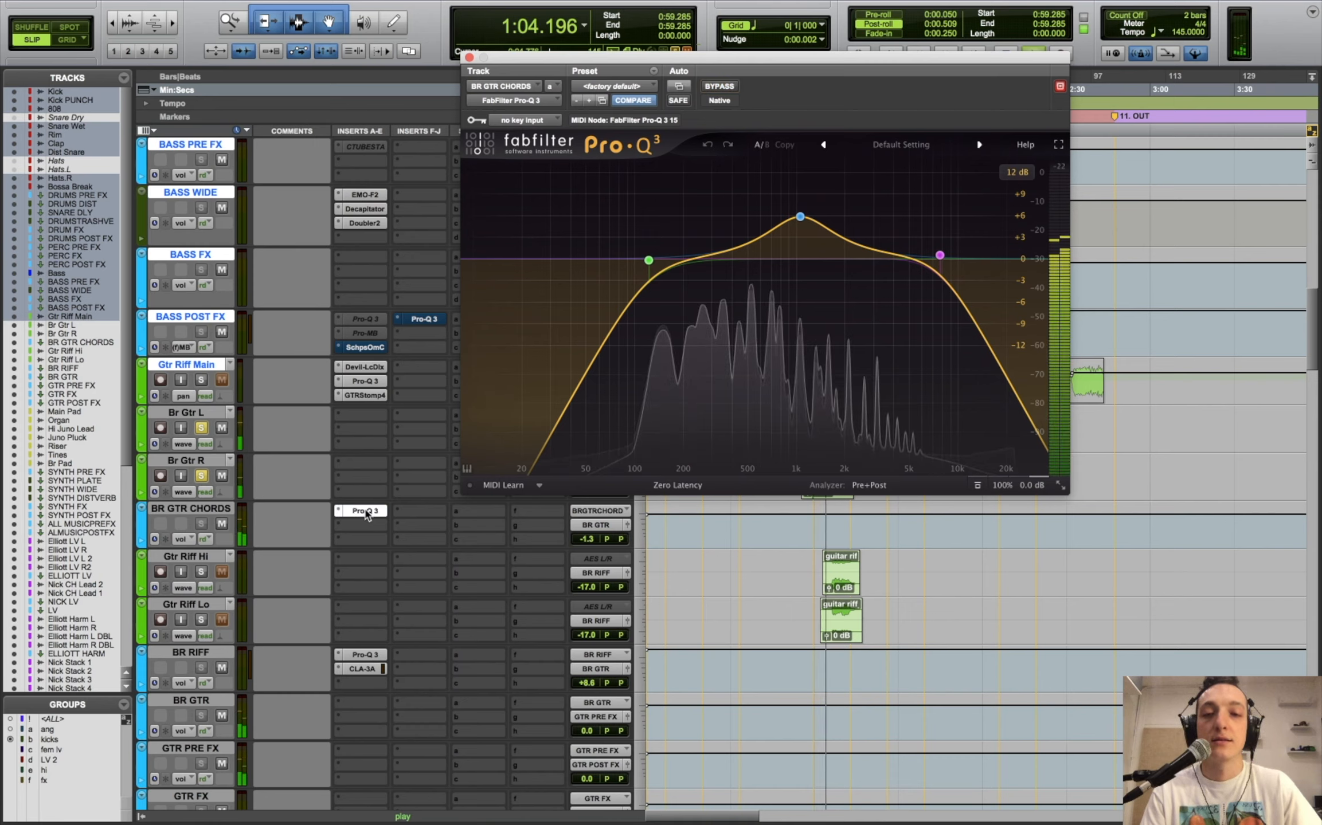
key(space)
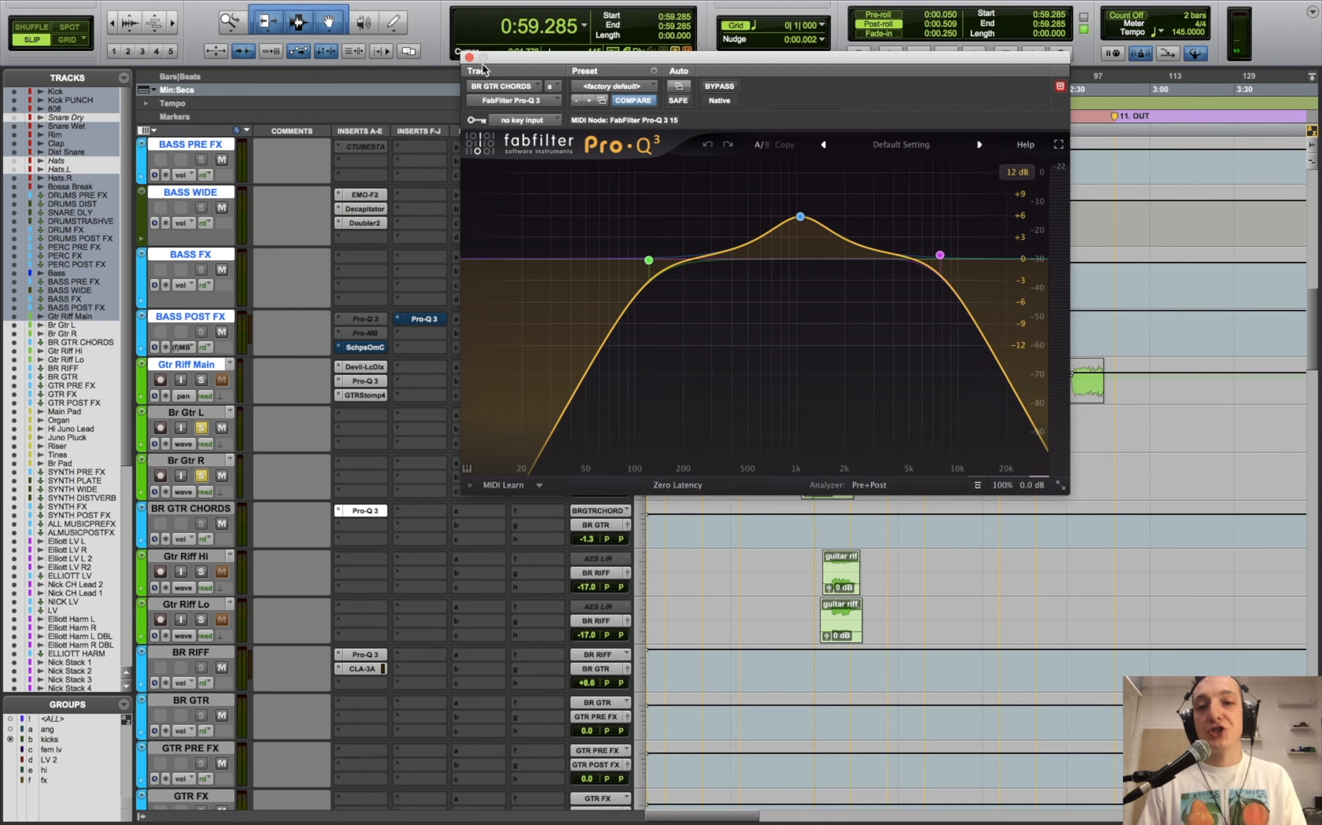
click(469, 58)
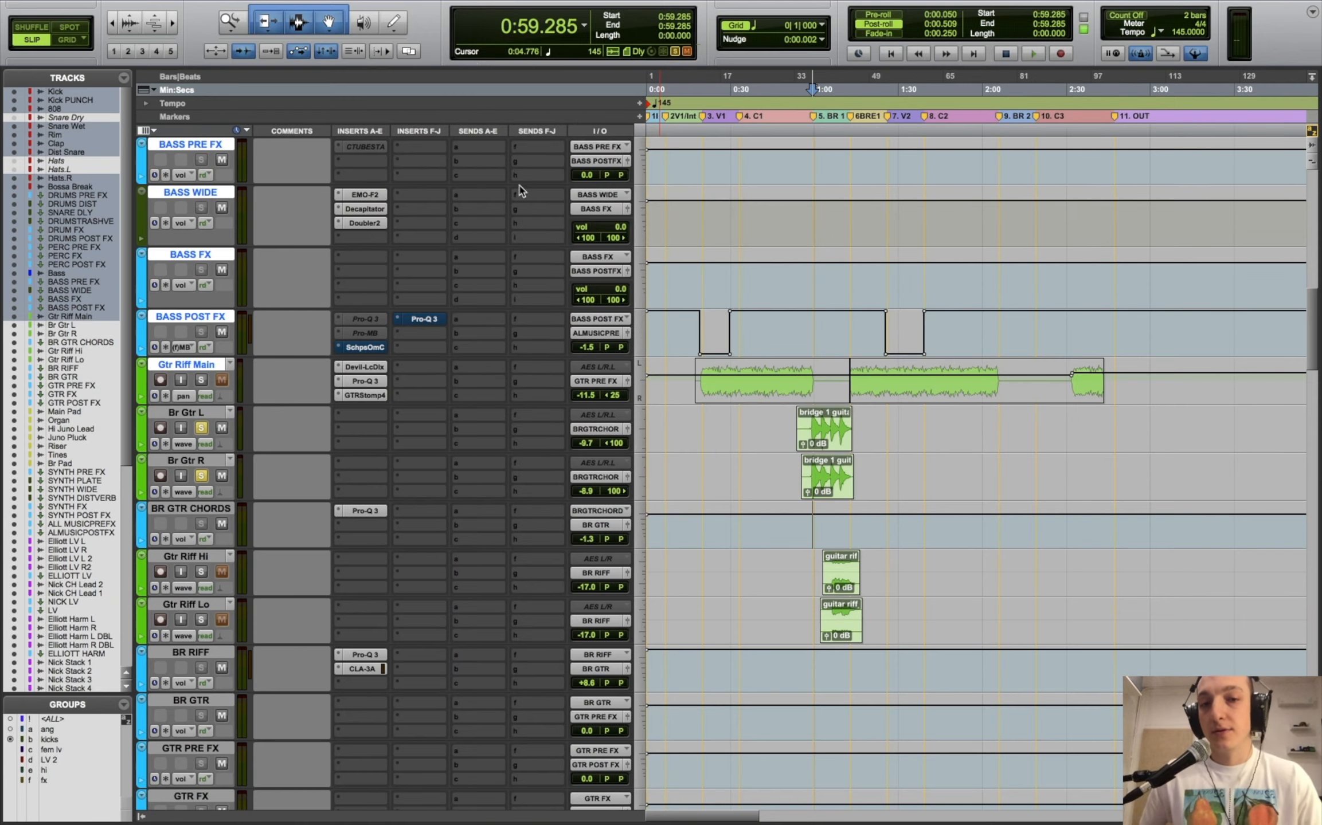
- Solo Gtr Riff Hi and Gtr Riff Lo and play them from 1:07.152, zoomed in on the bridge guitars
click(834, 668)
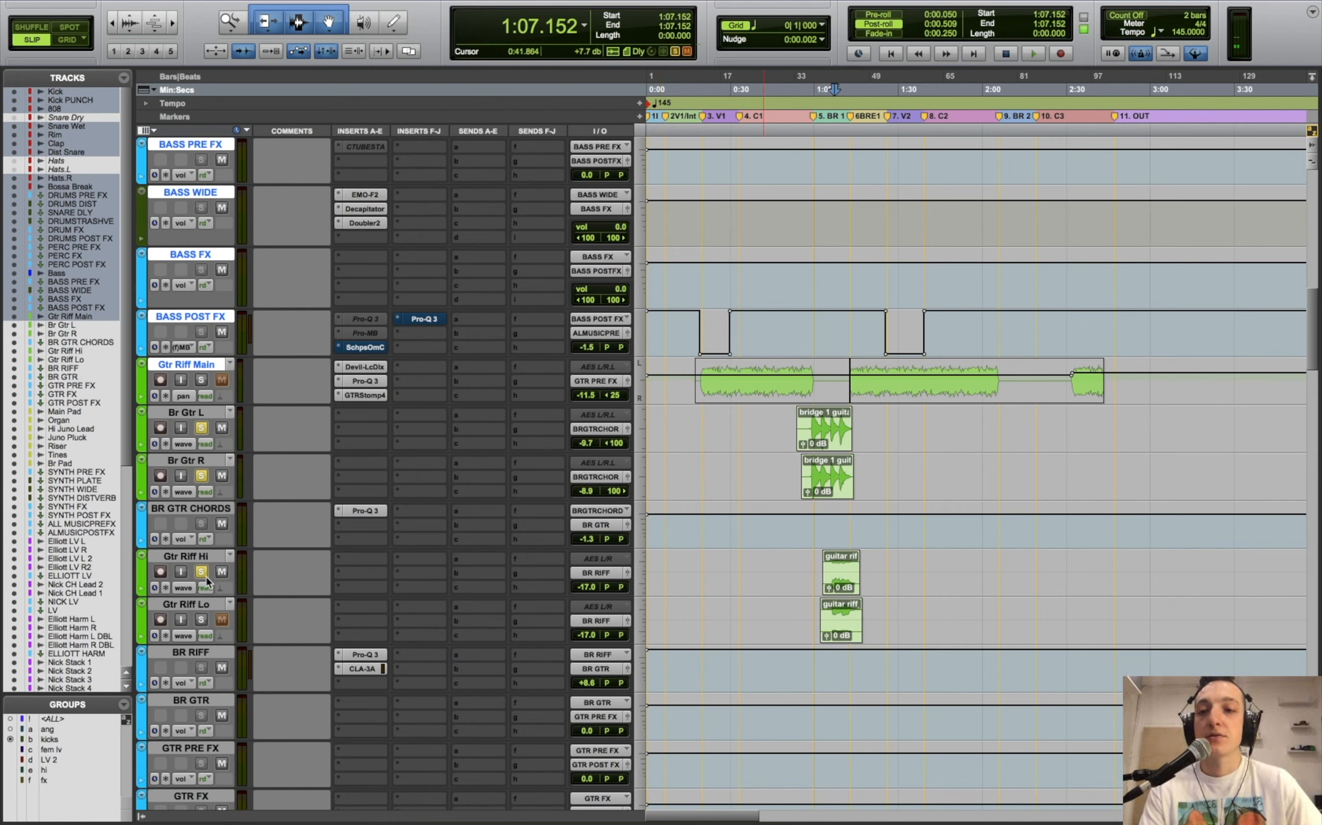
click(201, 475)
click(201, 427)
key(space)
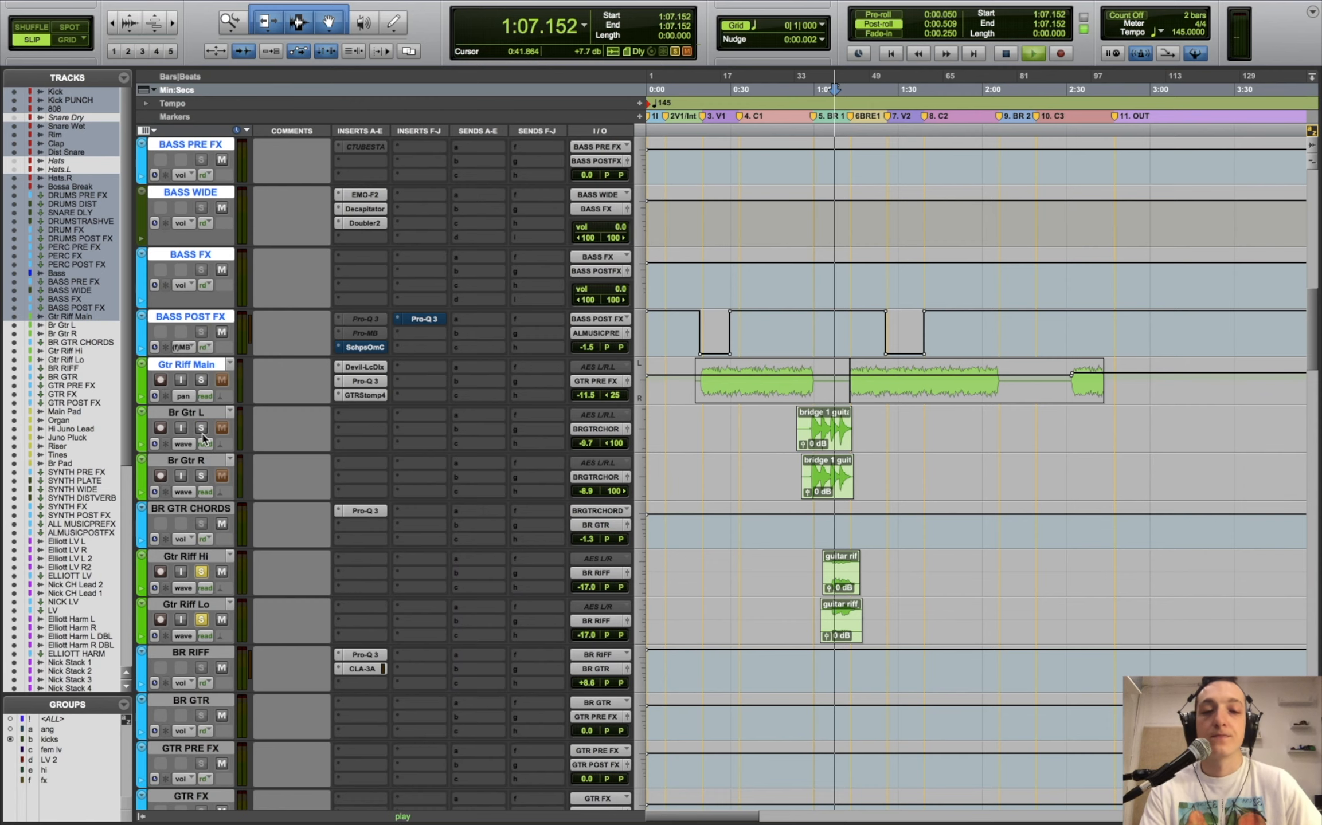
key(super+bracketright)
key(super+bracketright)
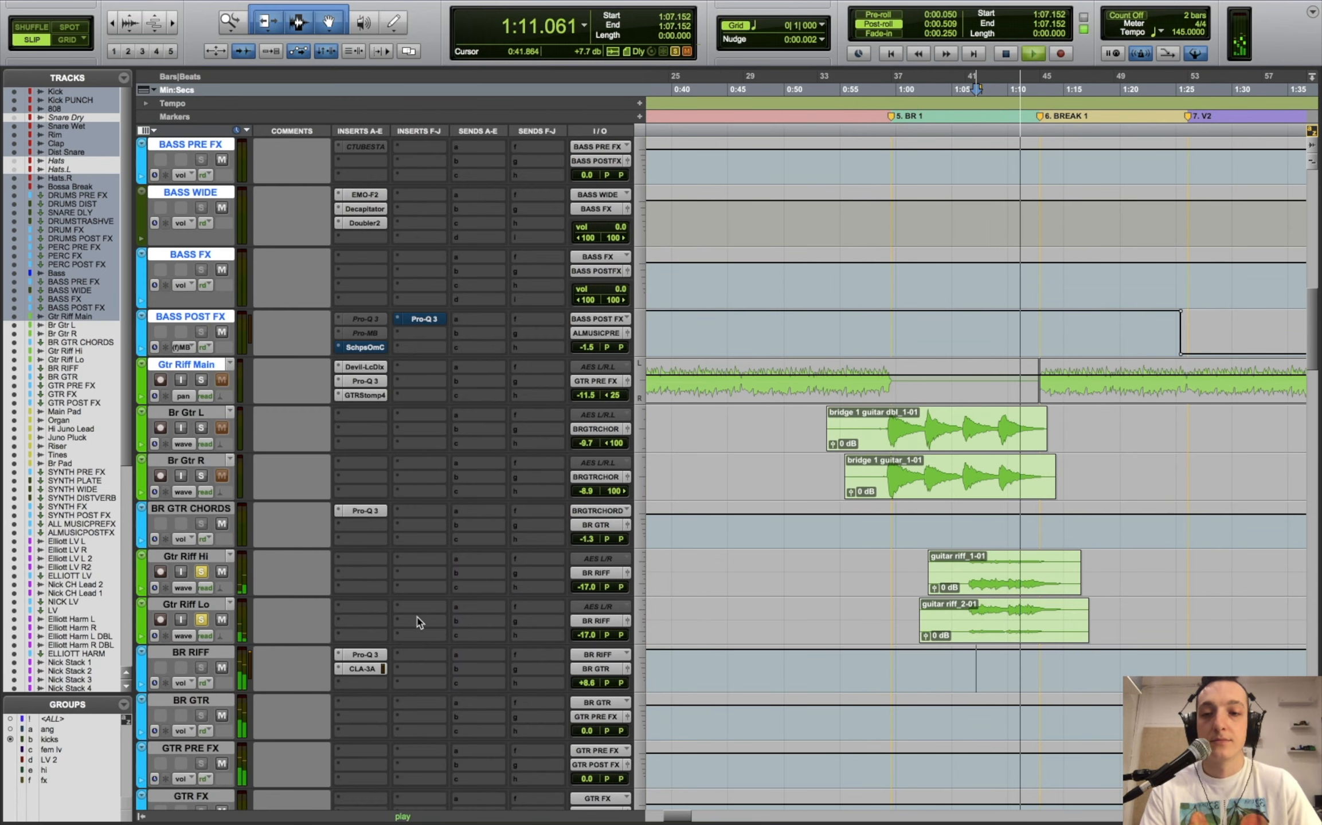
key(space)
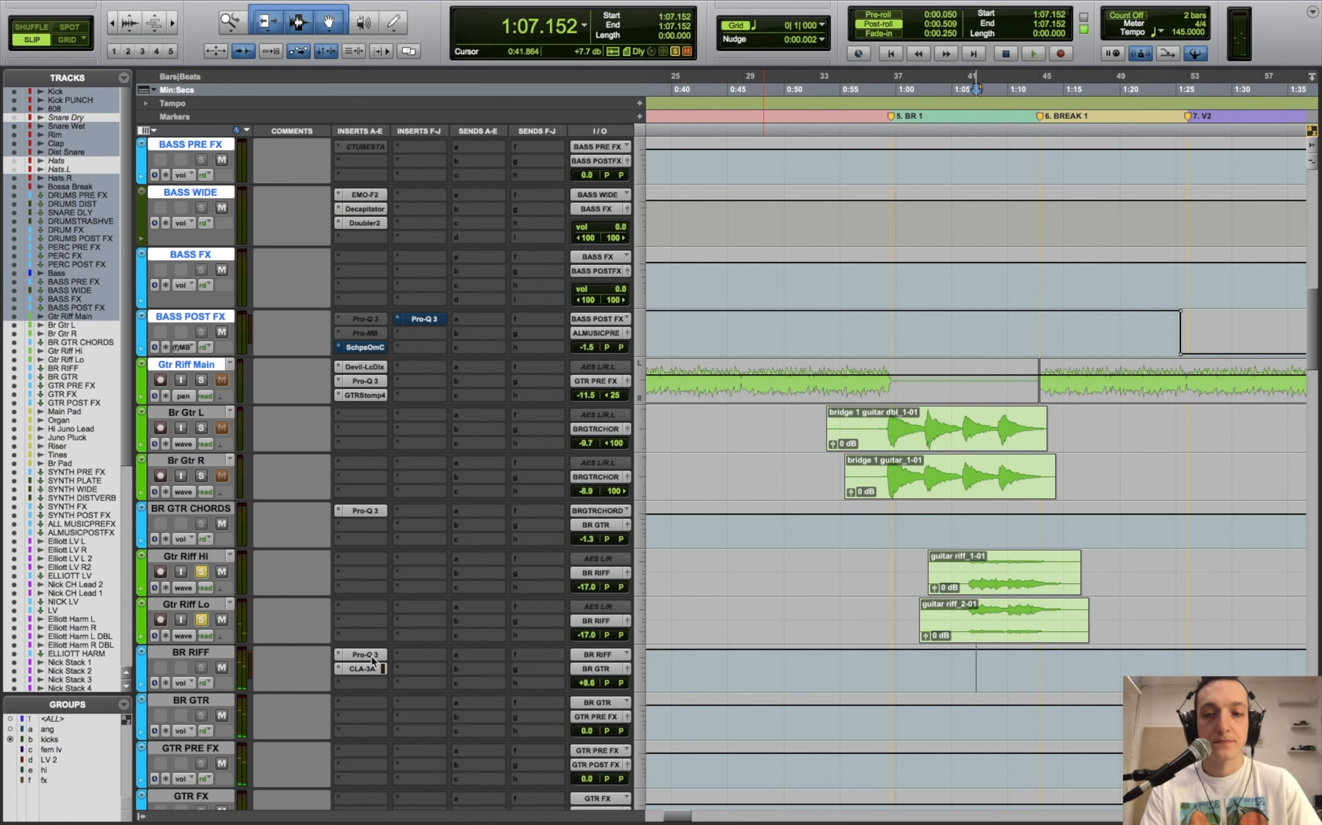
click(373, 658)
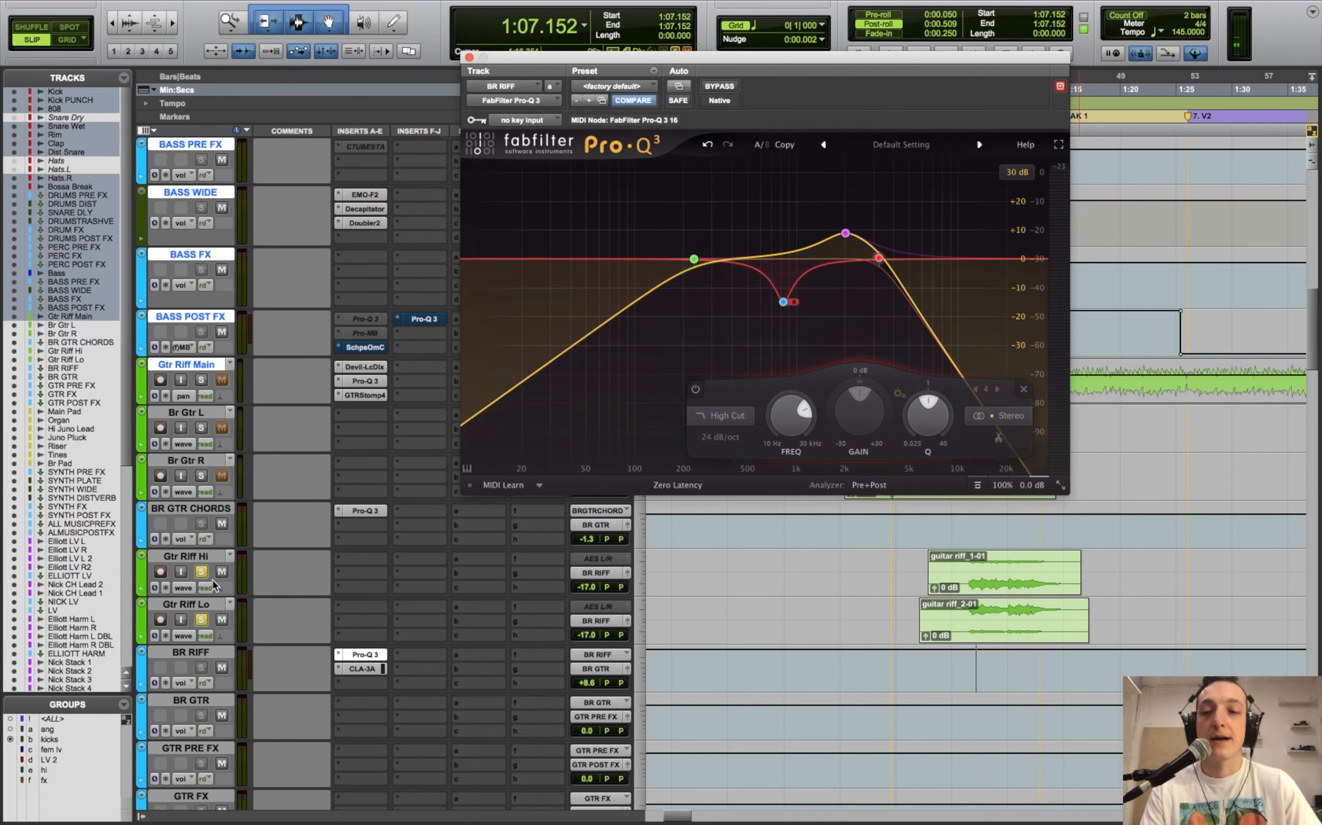
mouse_move(792, 310)
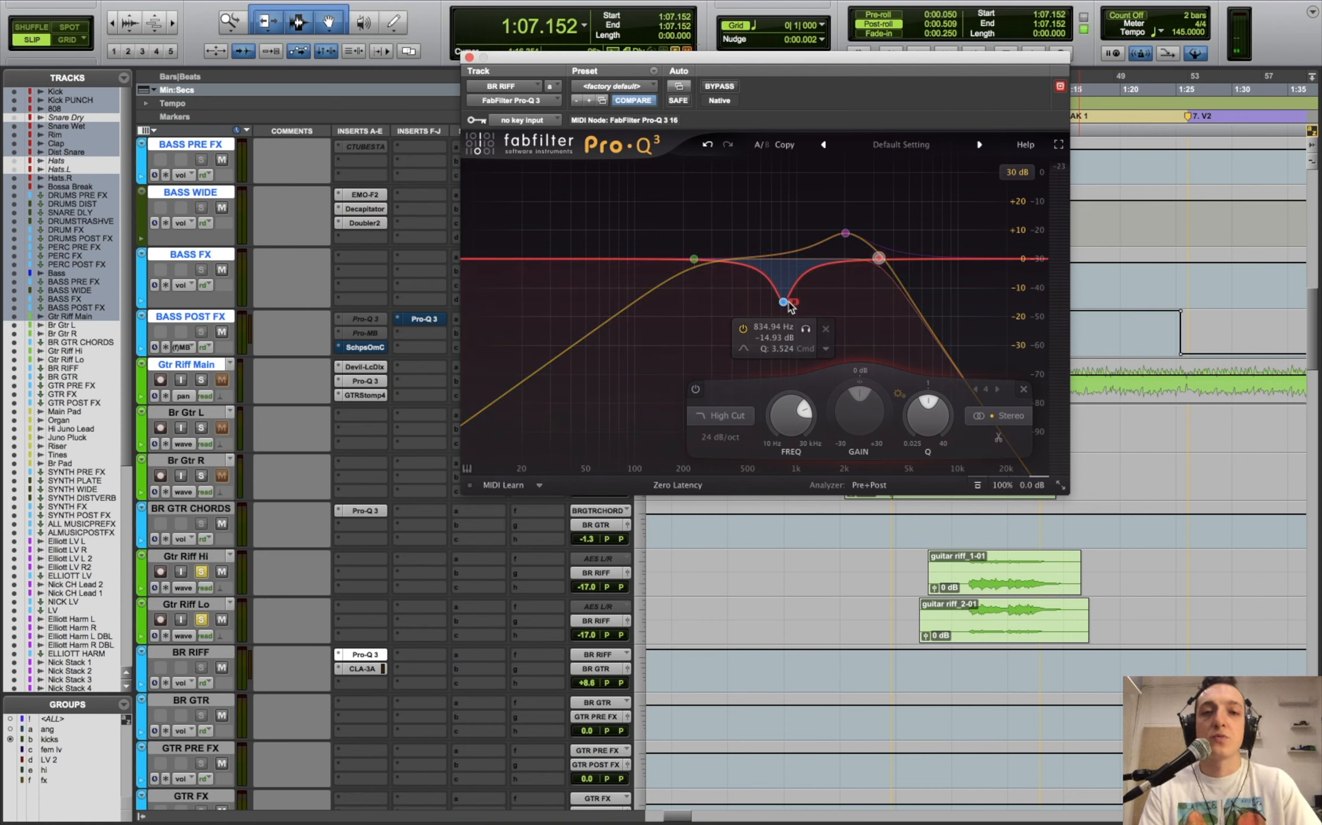
click(806, 332)
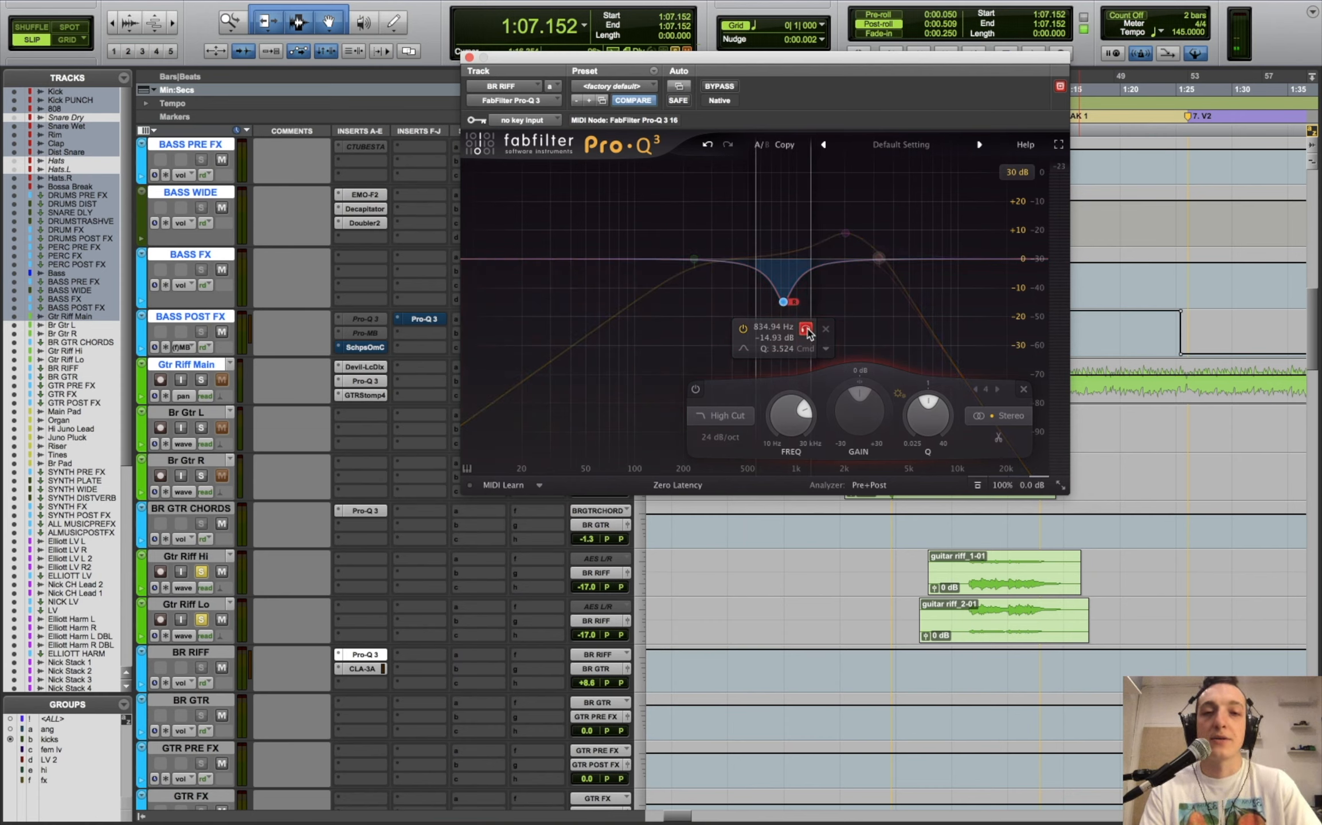
key(space)
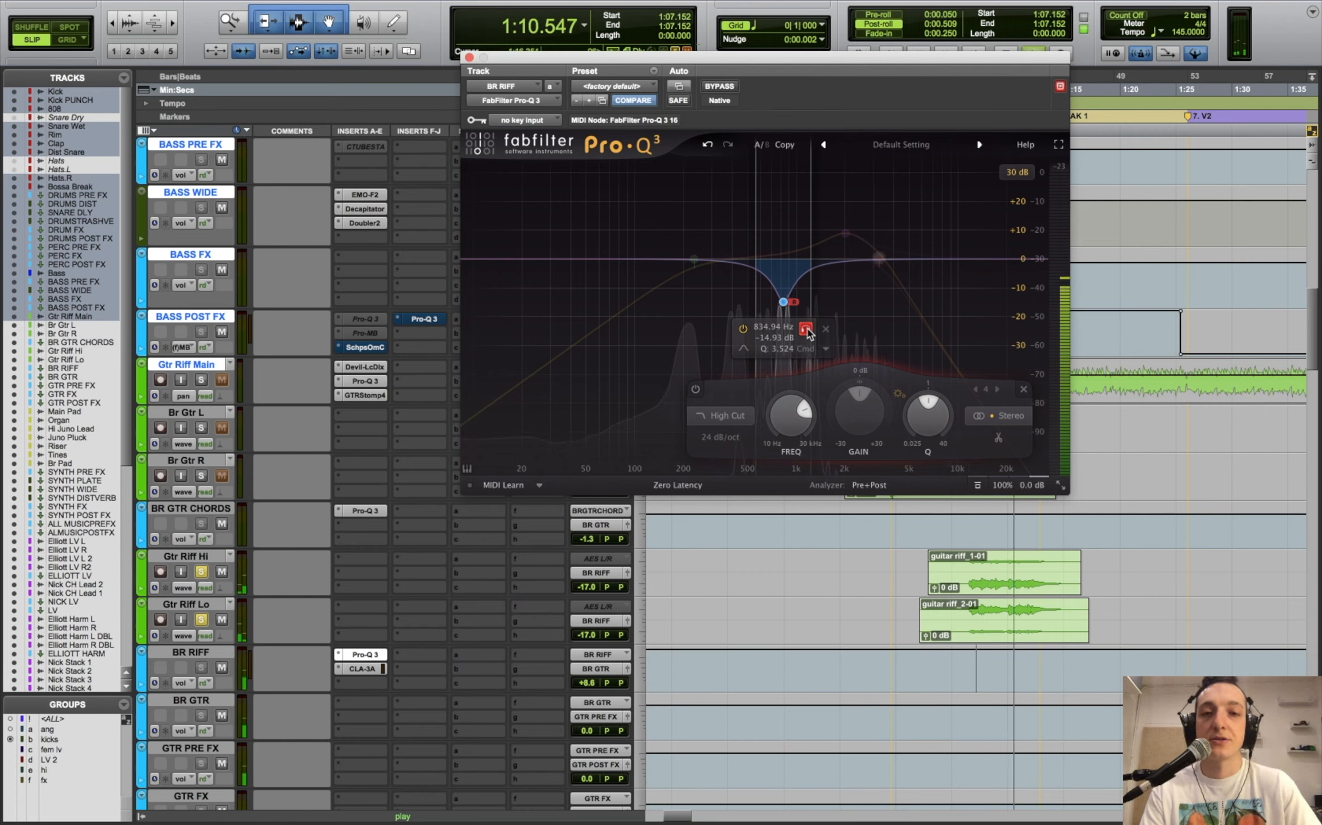
click(806, 332)
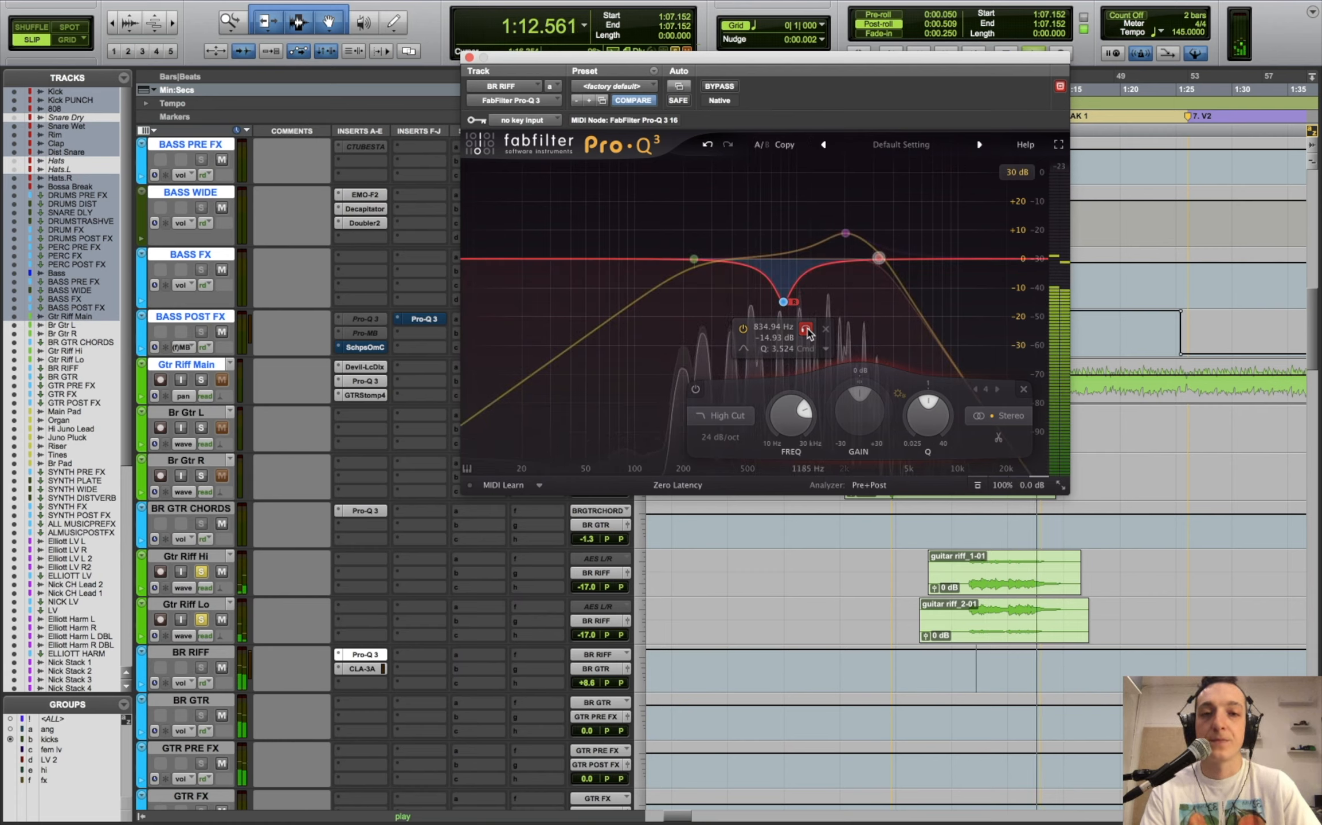
key(space)
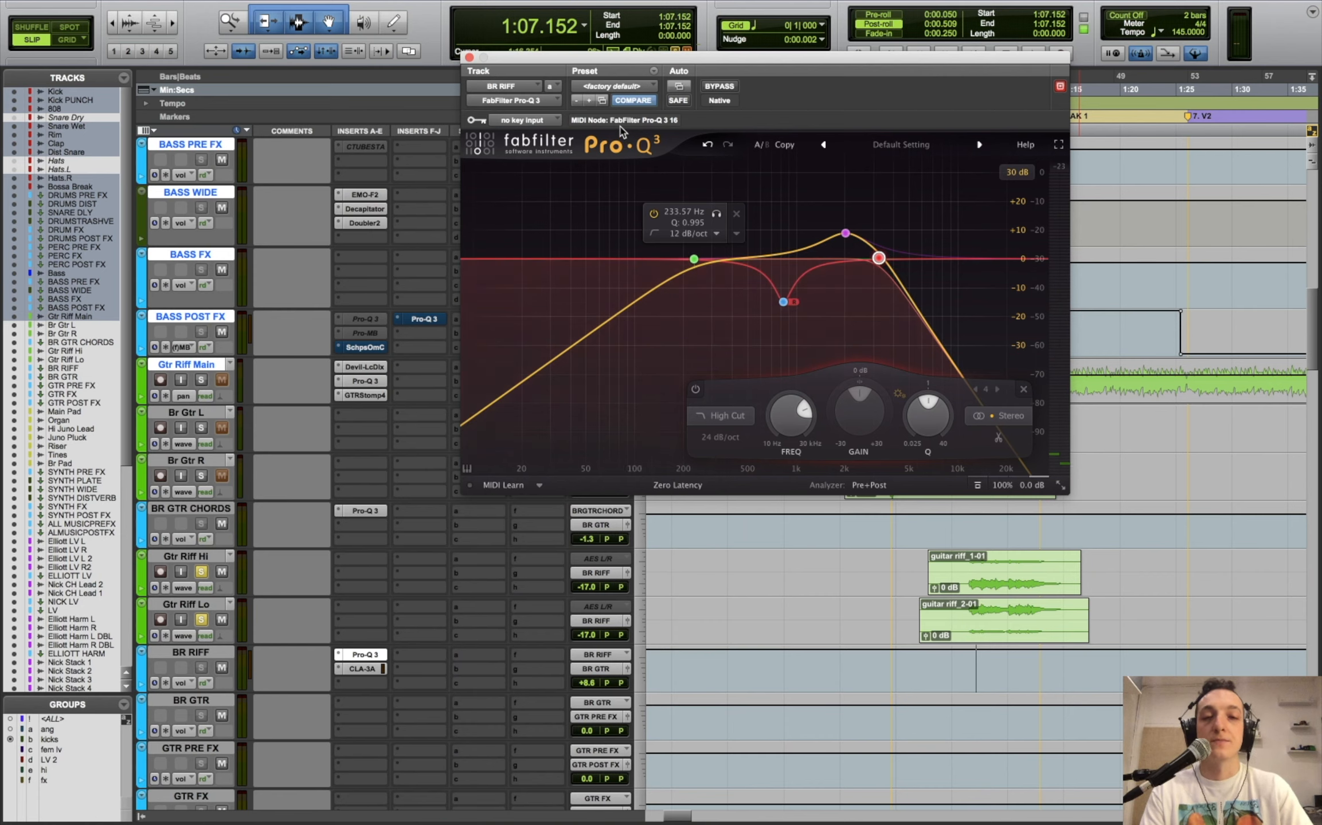
key(space)
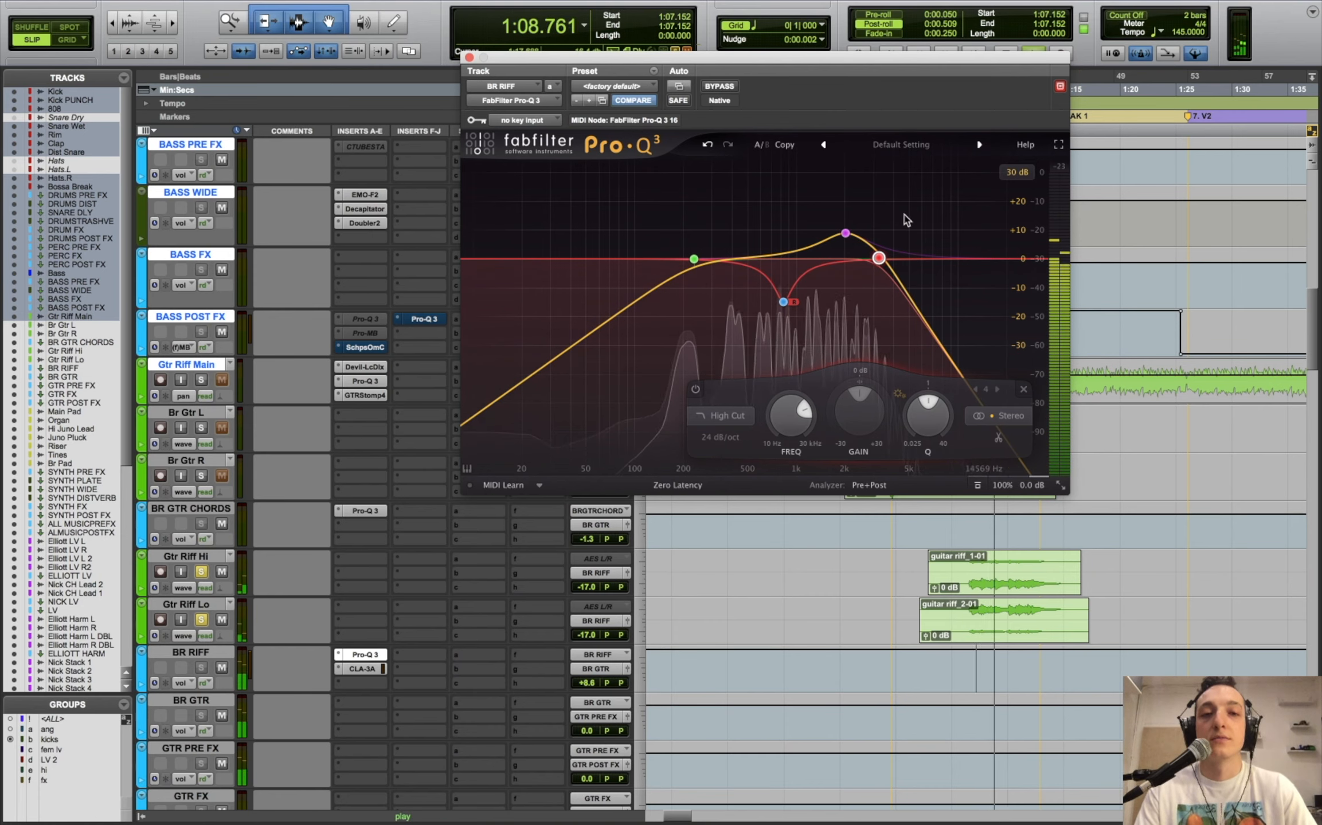
click(713, 88)
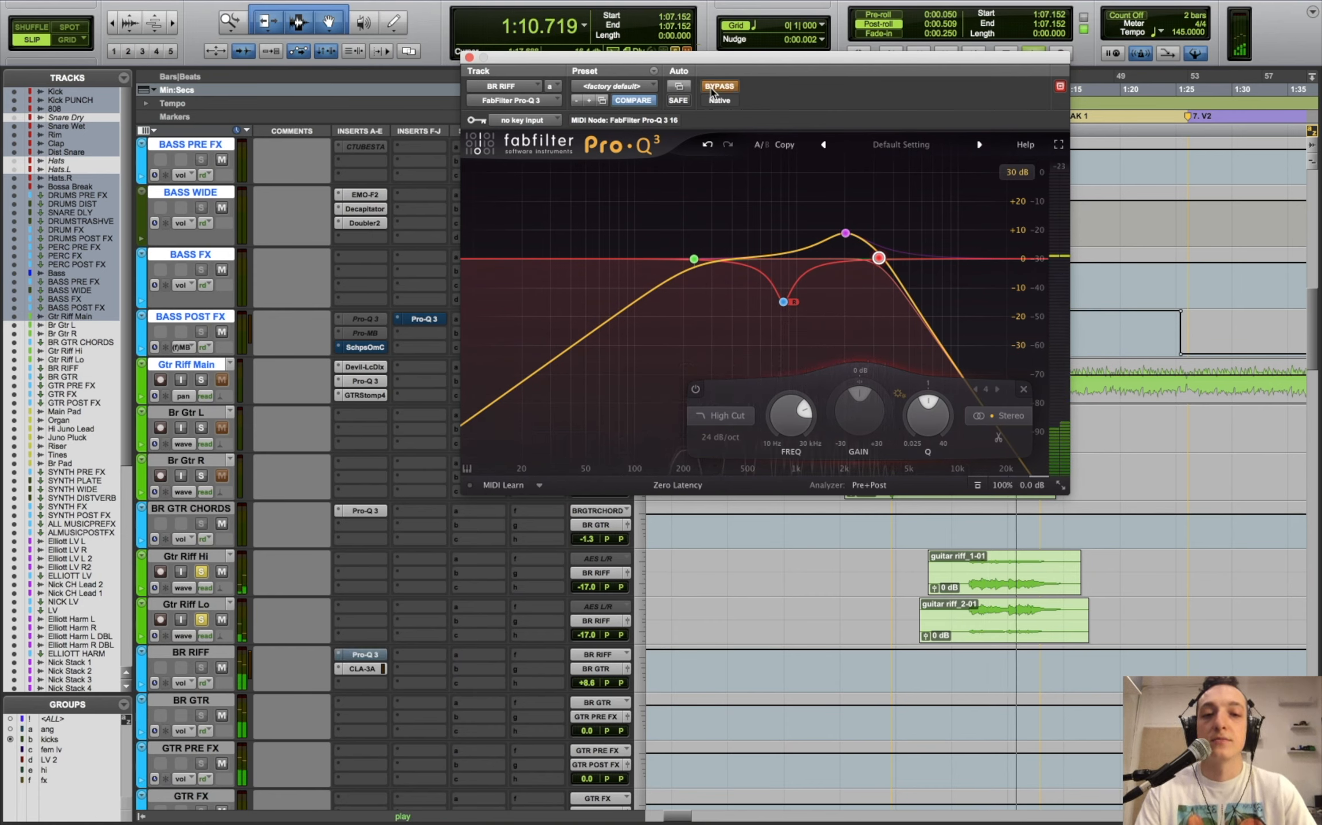
key(space)
key(space)
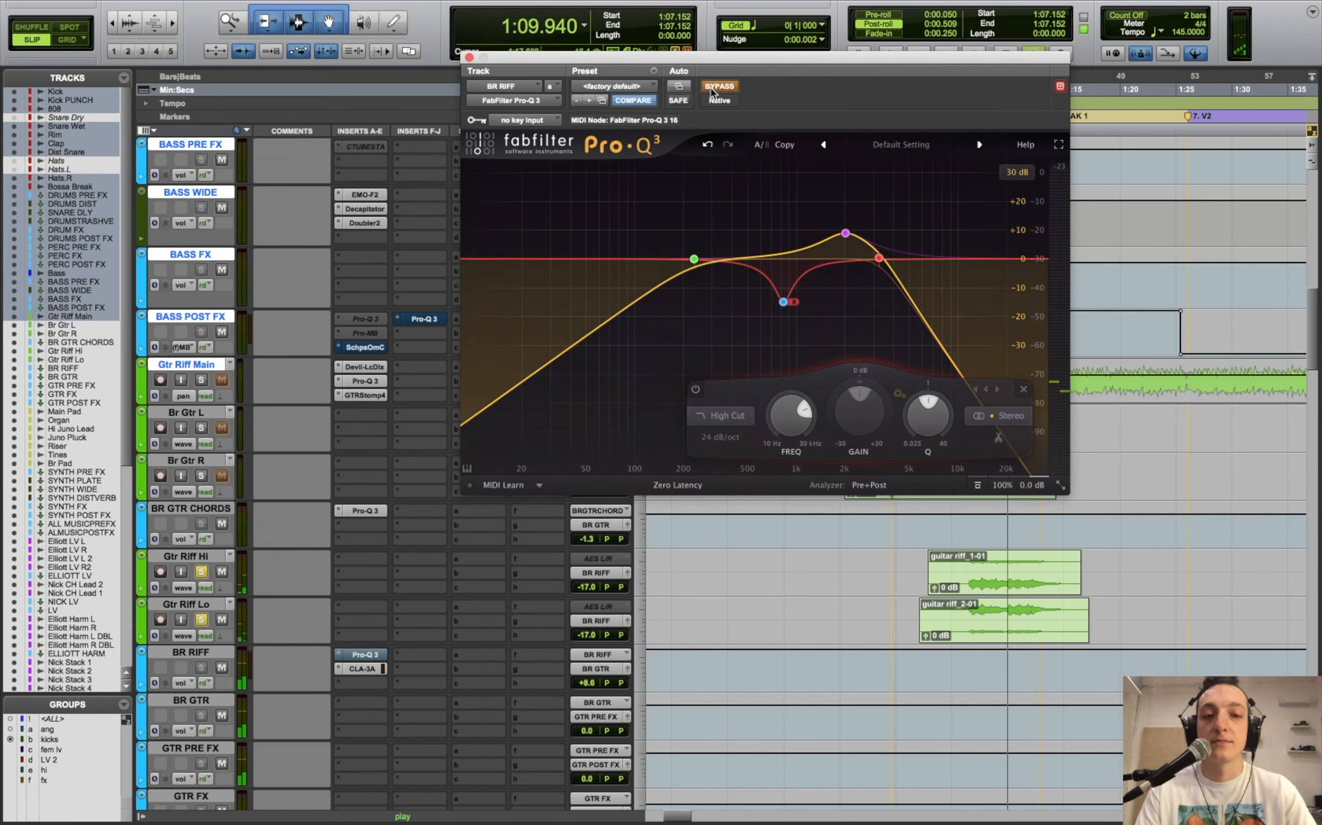
click(719, 86)
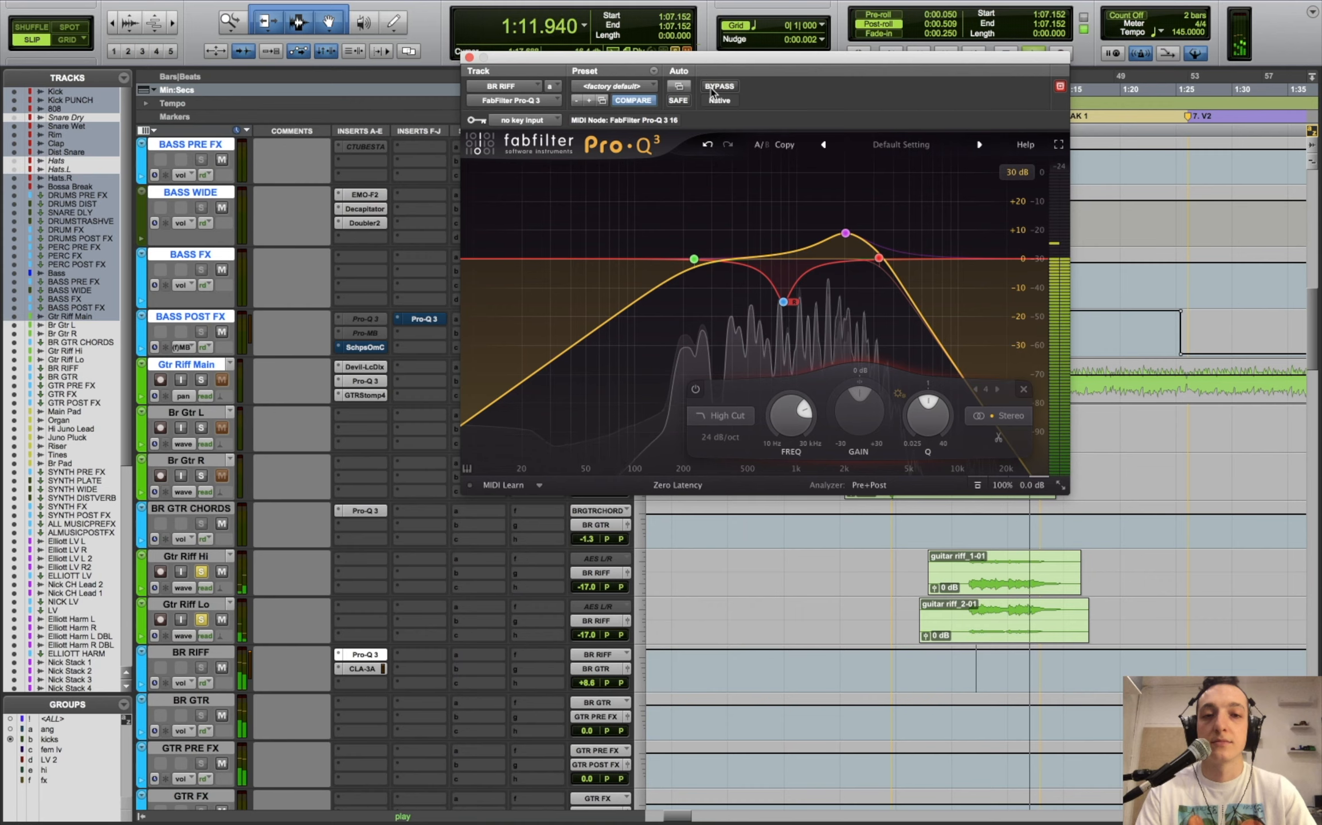
key(space)
click(468, 57)
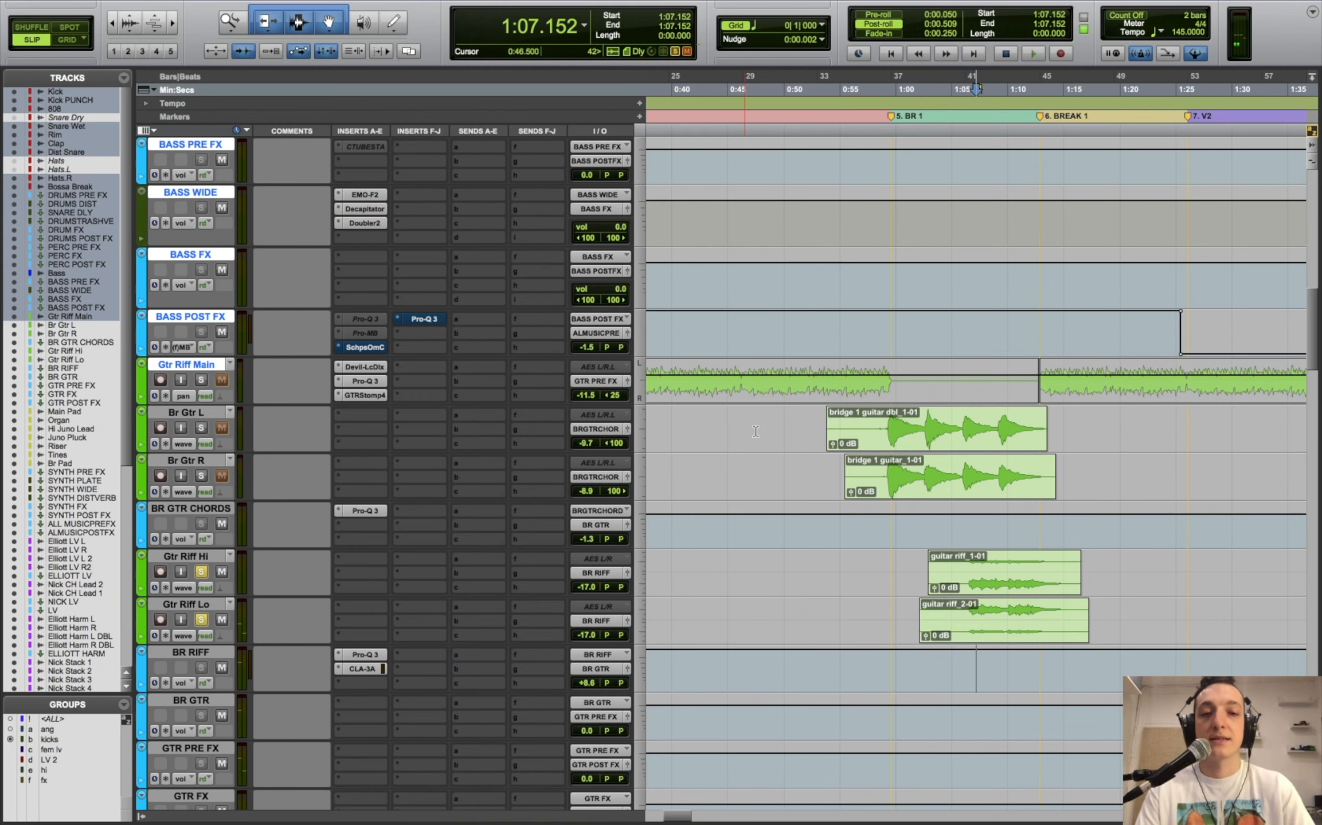
click(970, 591)
click(355, 669)
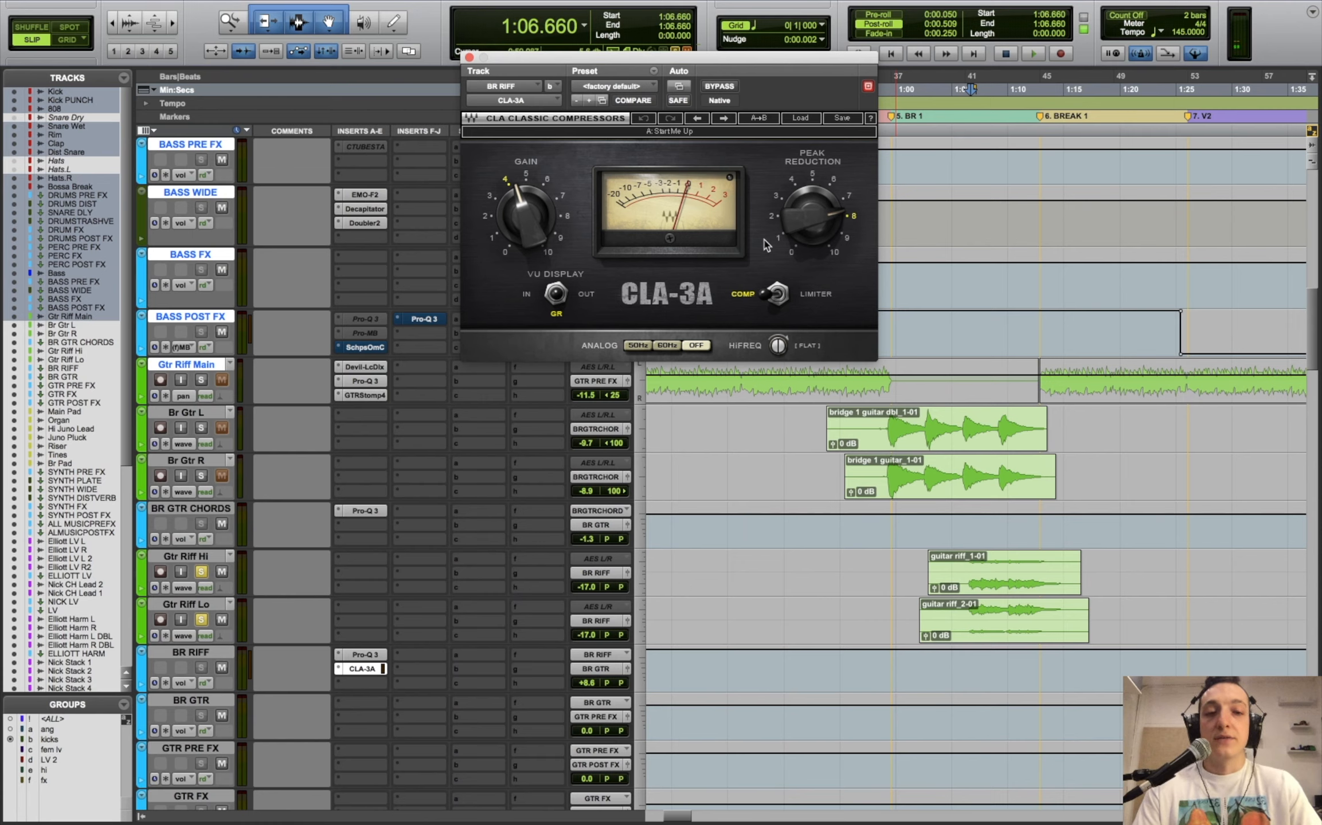
key(space)
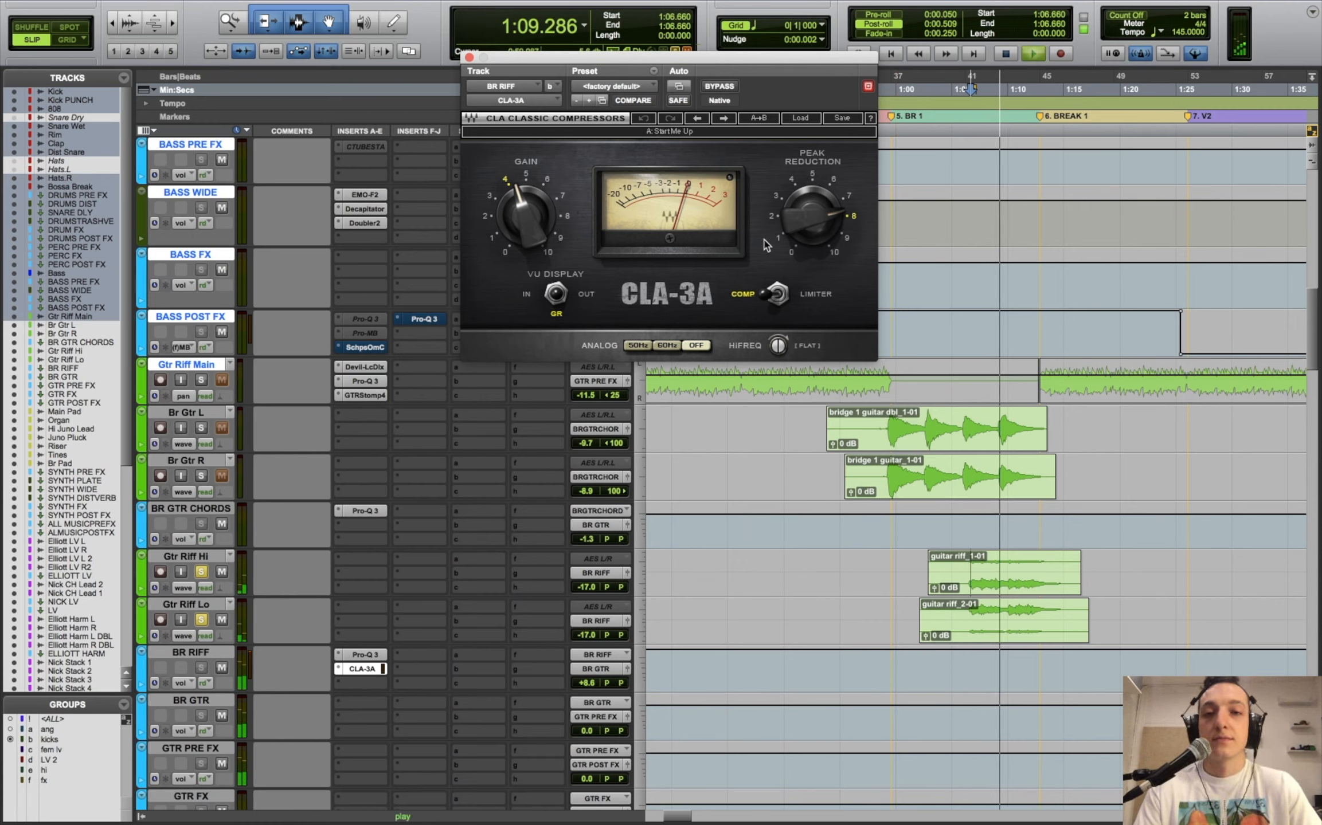
key(space)
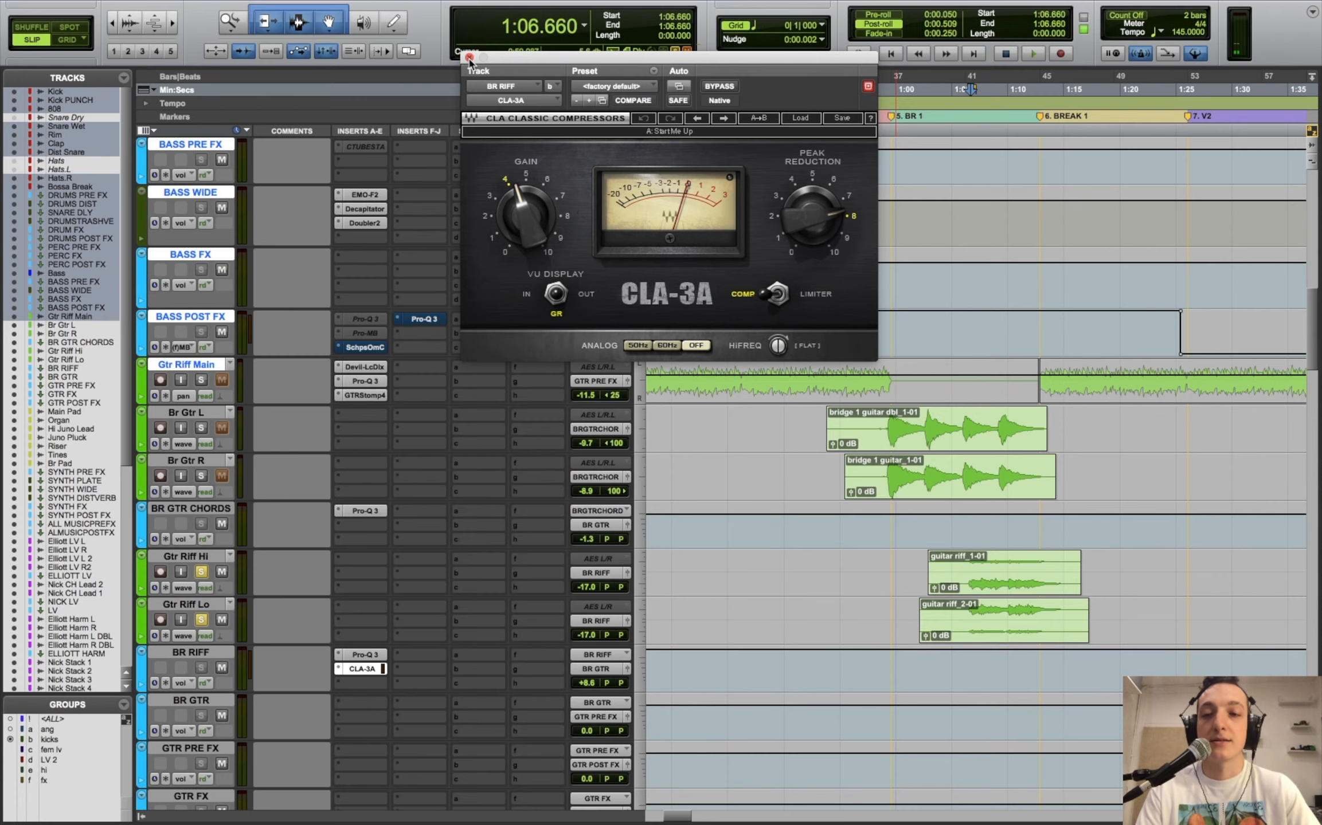
click(468, 58)
key(super+bracketleft)
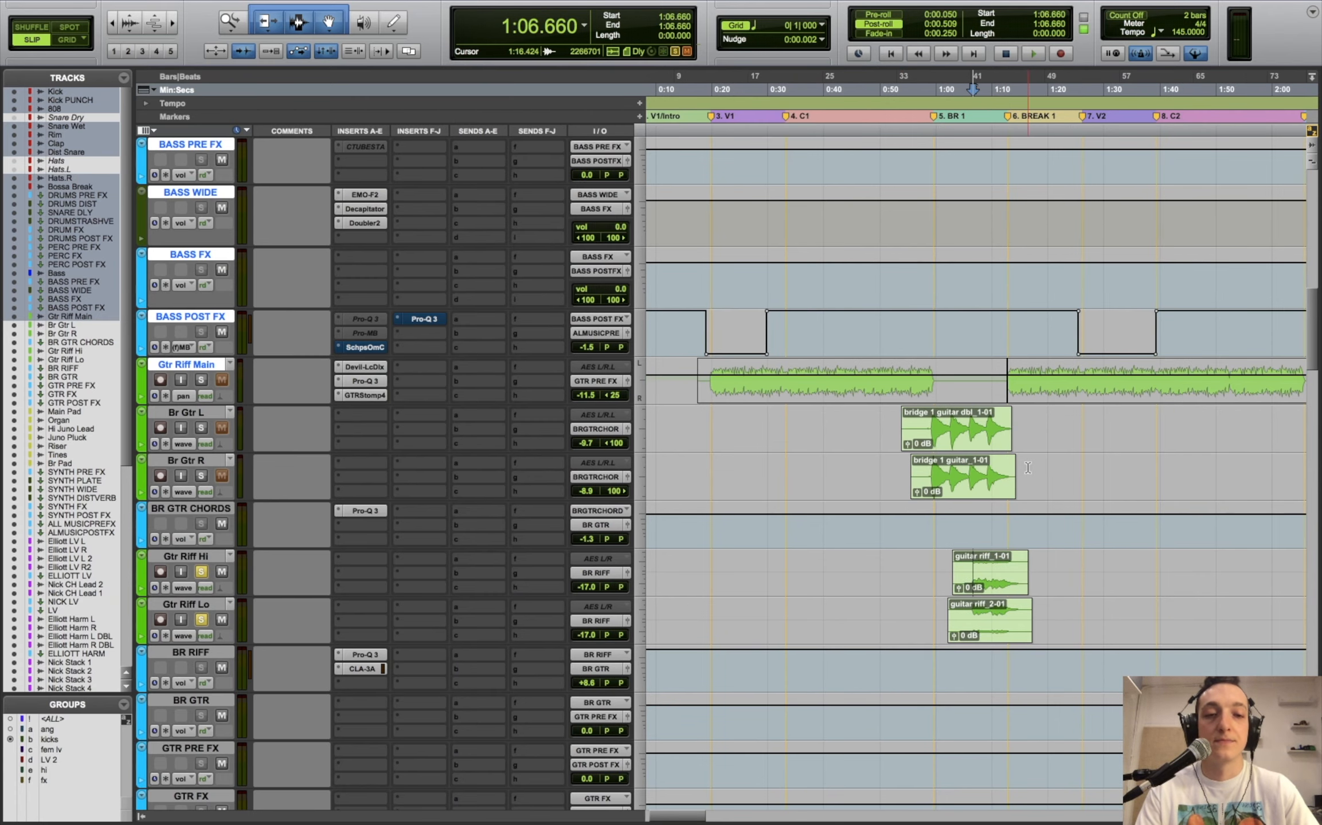
- Zoom out to show the whole song and return the insertion point to the session start
scroll(1028, 467, down, 5)
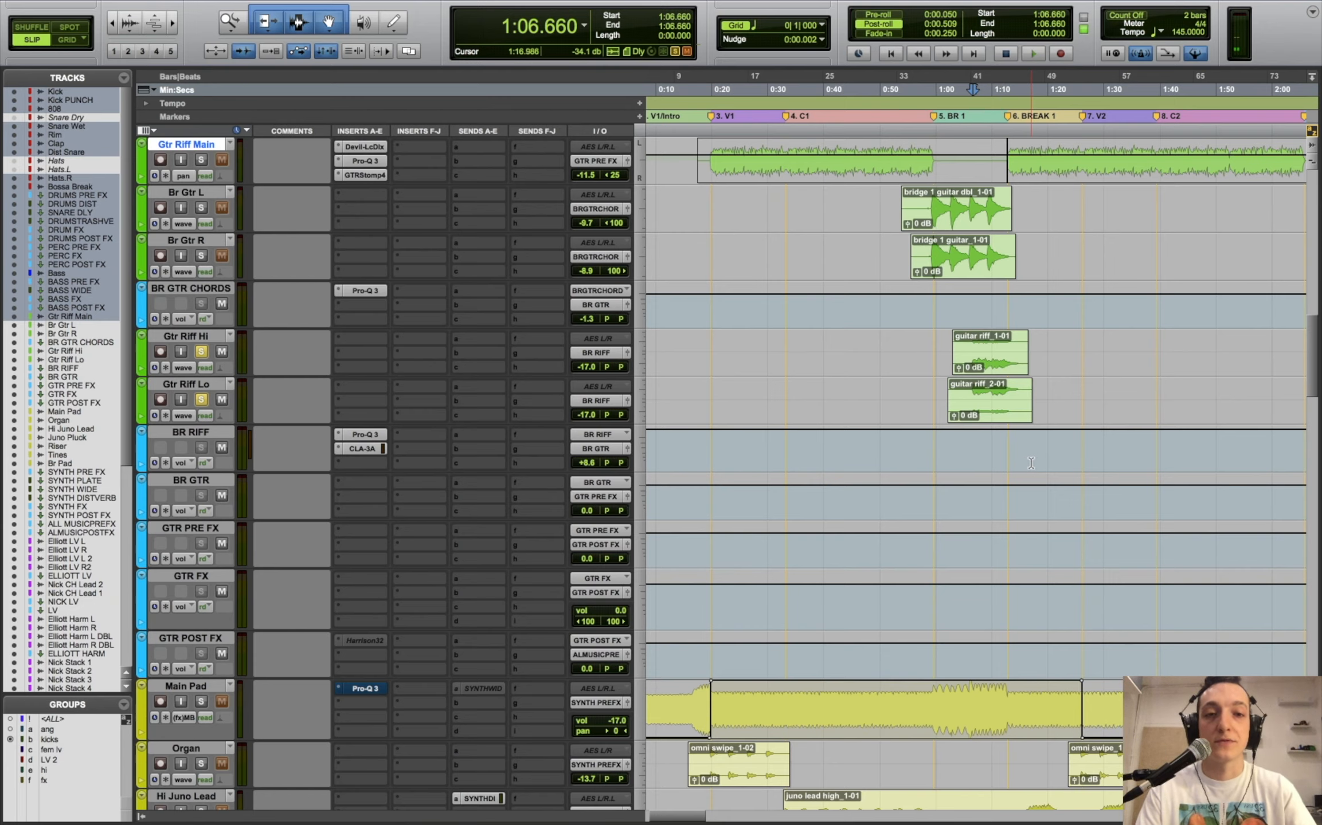
click(933, 456)
key(super+bracketleft)
scroll(919, 449, up, 5)
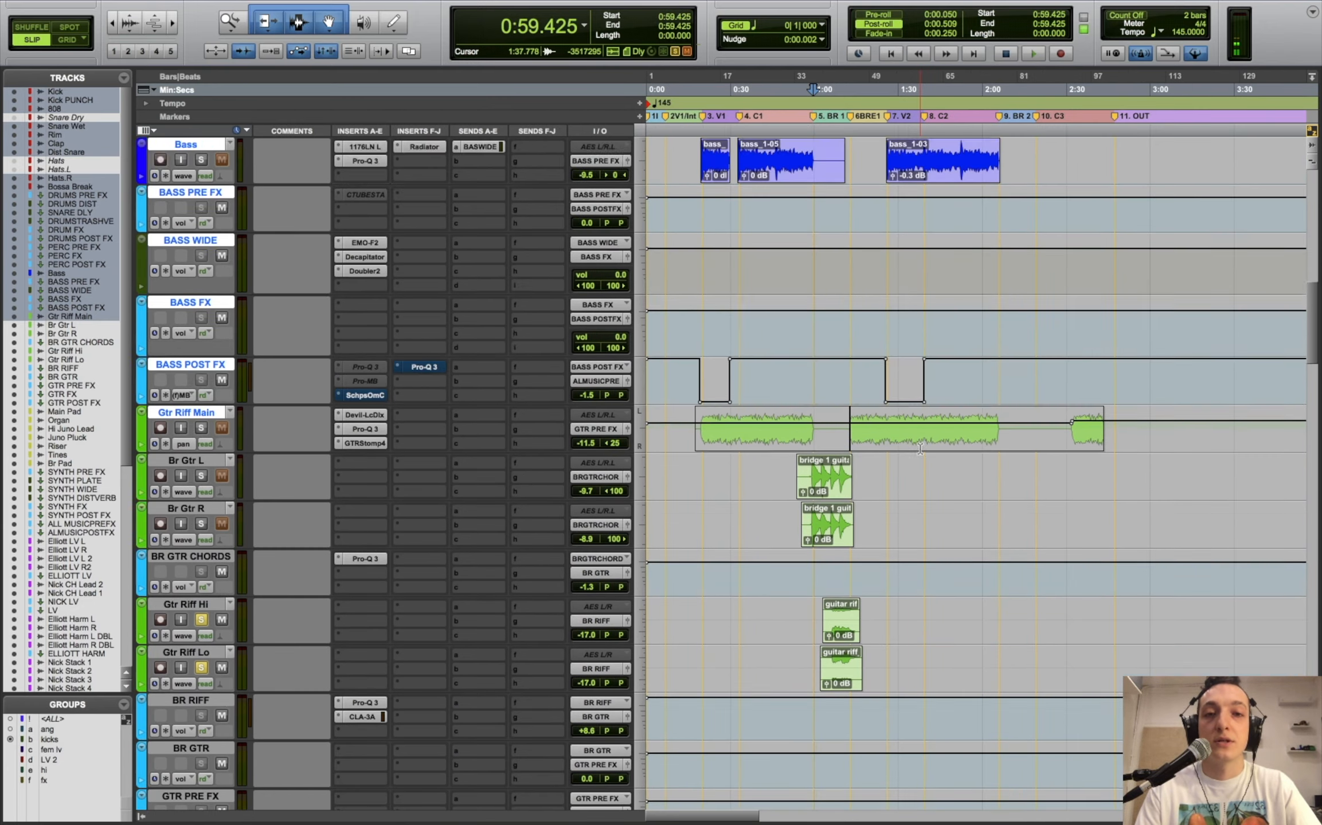
scroll(919, 450, up, 8)
scroll(920, 453, down, 10)
scroll(921, 455, down, 10)
key(Return)
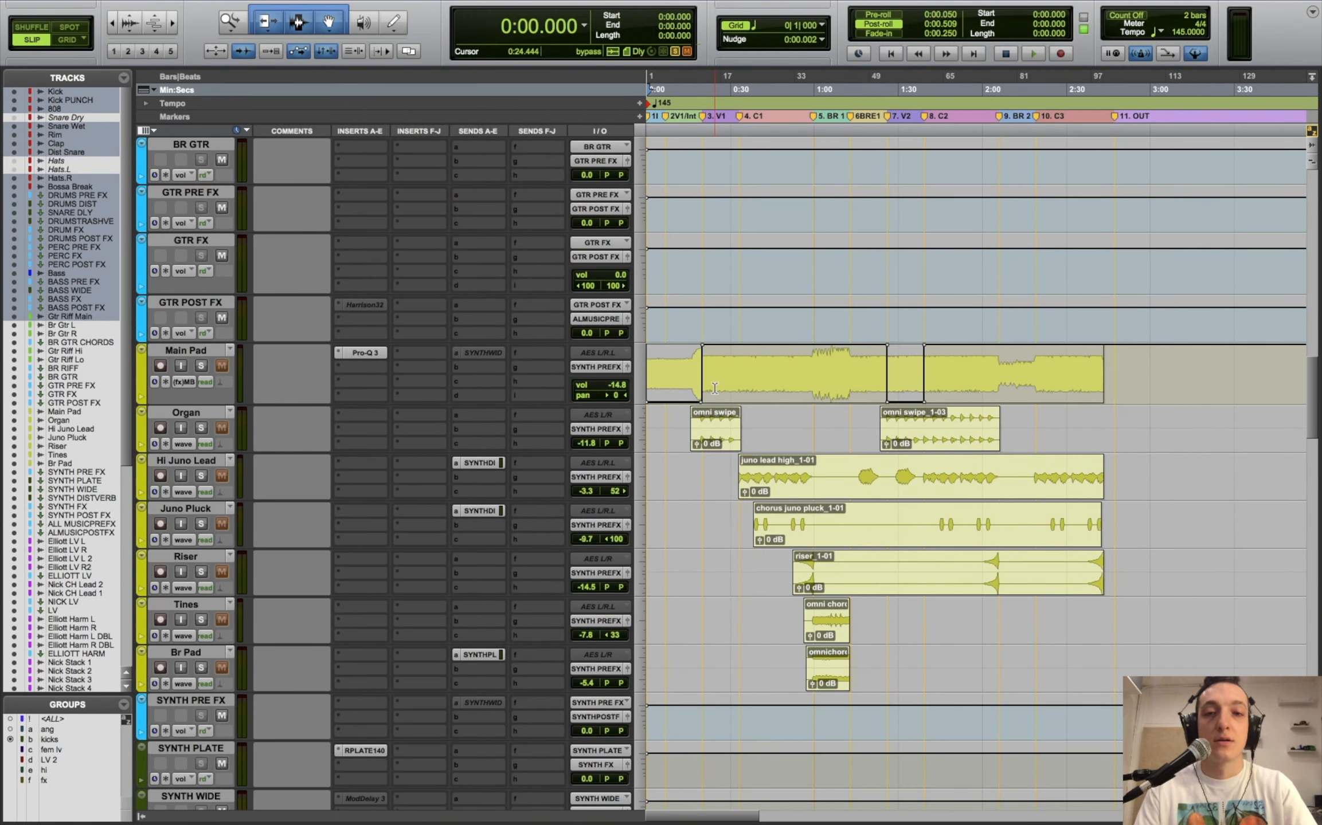
- Set playback to 0:32.592 and solo the seven synth tracks from Main Pad to Br Pad
click(739, 374)
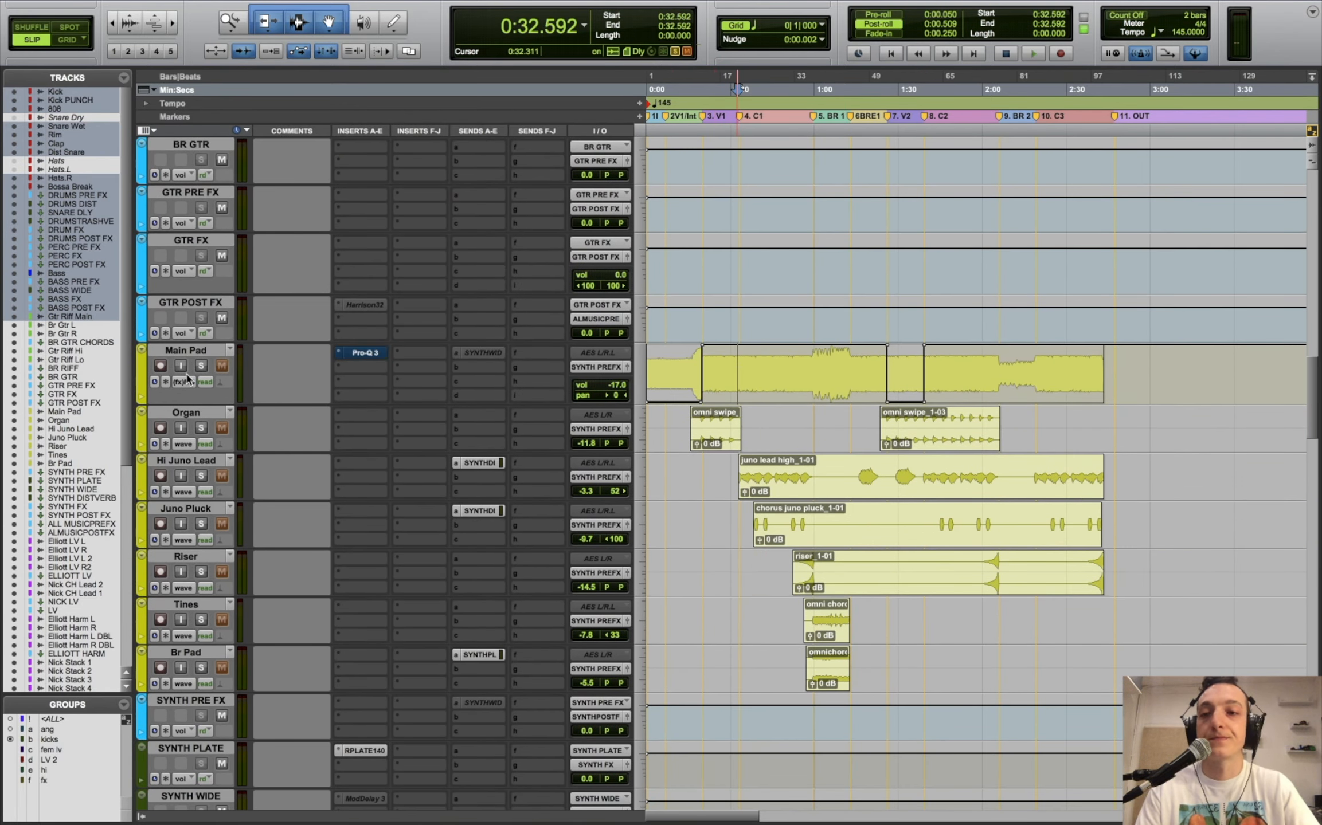
click(195, 355)
shift+click(189, 652)
alt+shift+click(201, 668)
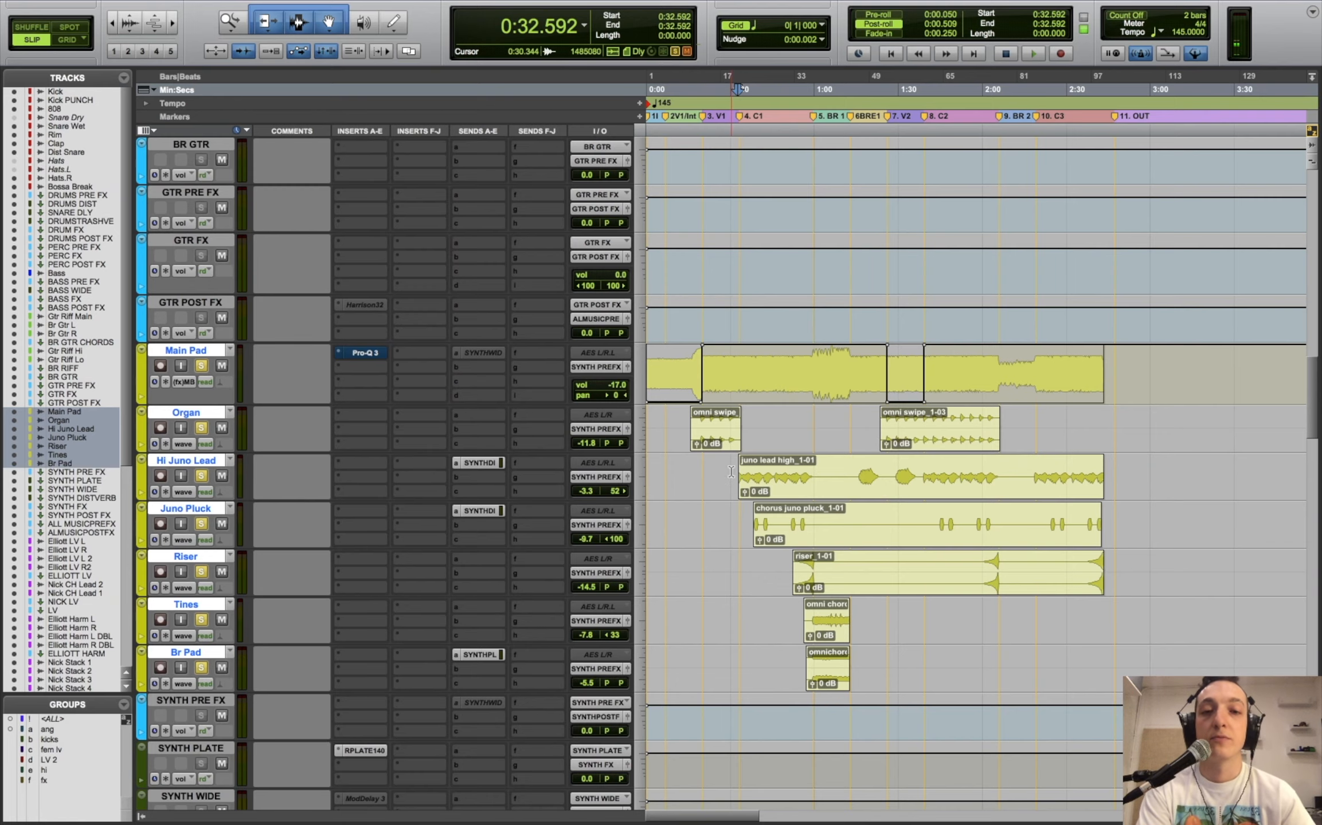
scroll(731, 471, up, 10)
scroll(731, 471, up, 15)
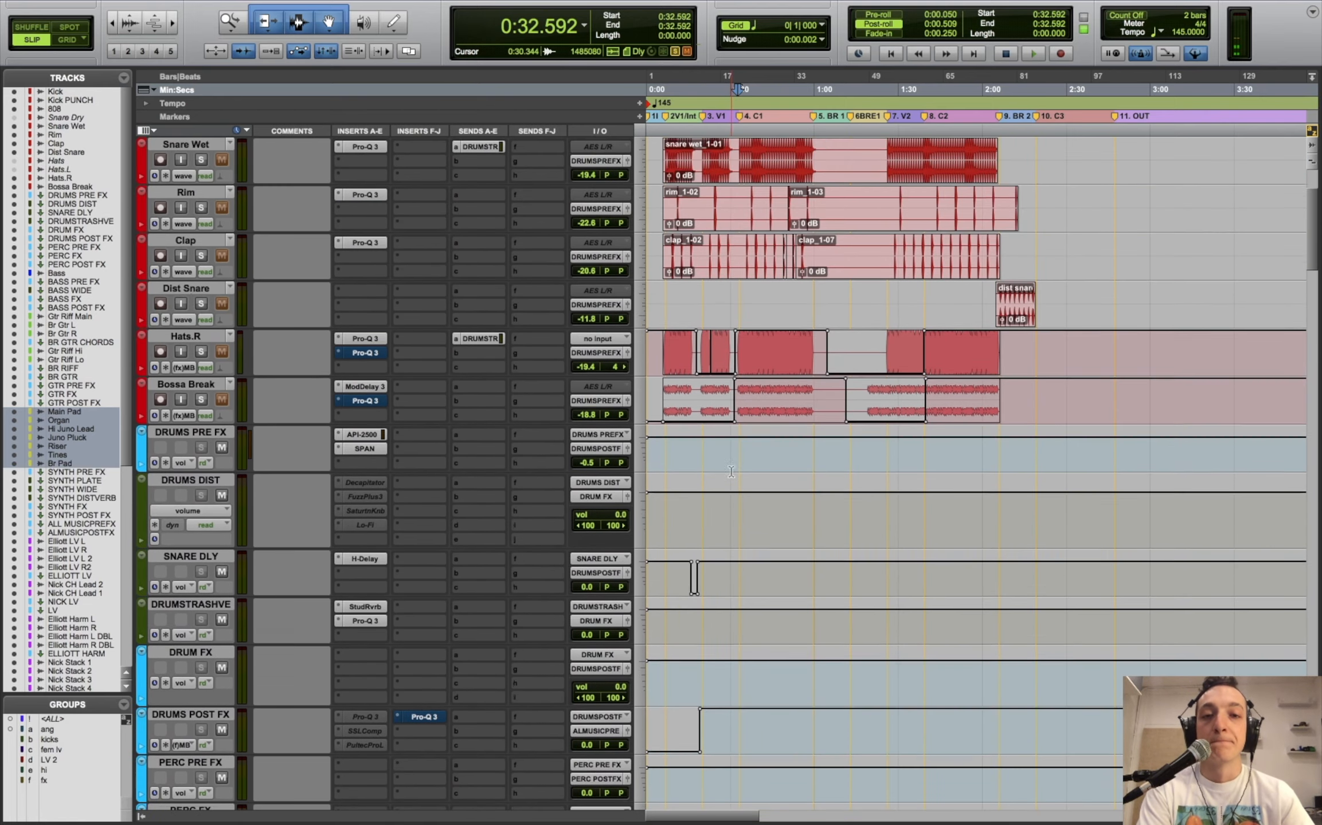
scroll(731, 471, down, 20)
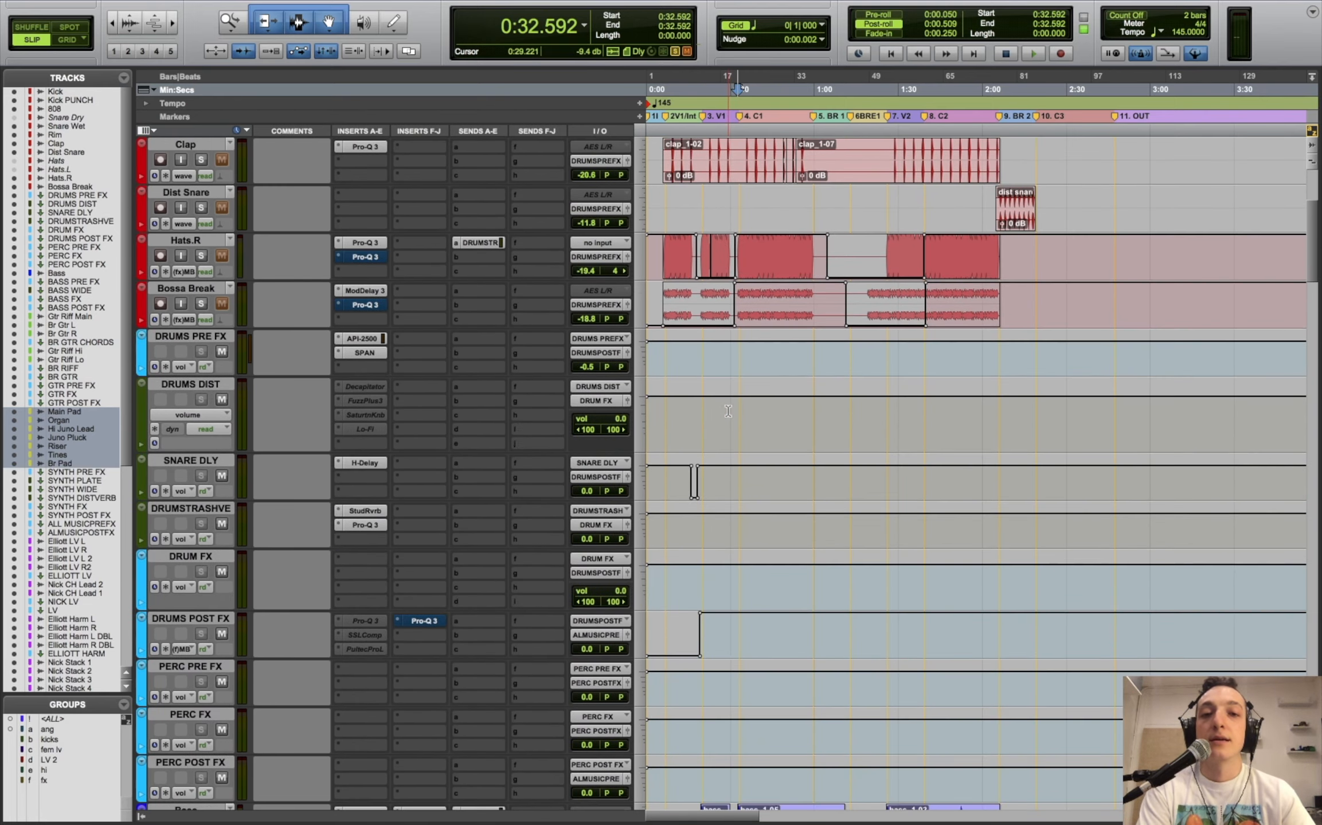
scroll(727, 411, down, 3)
scroll(727, 412, up, 4)
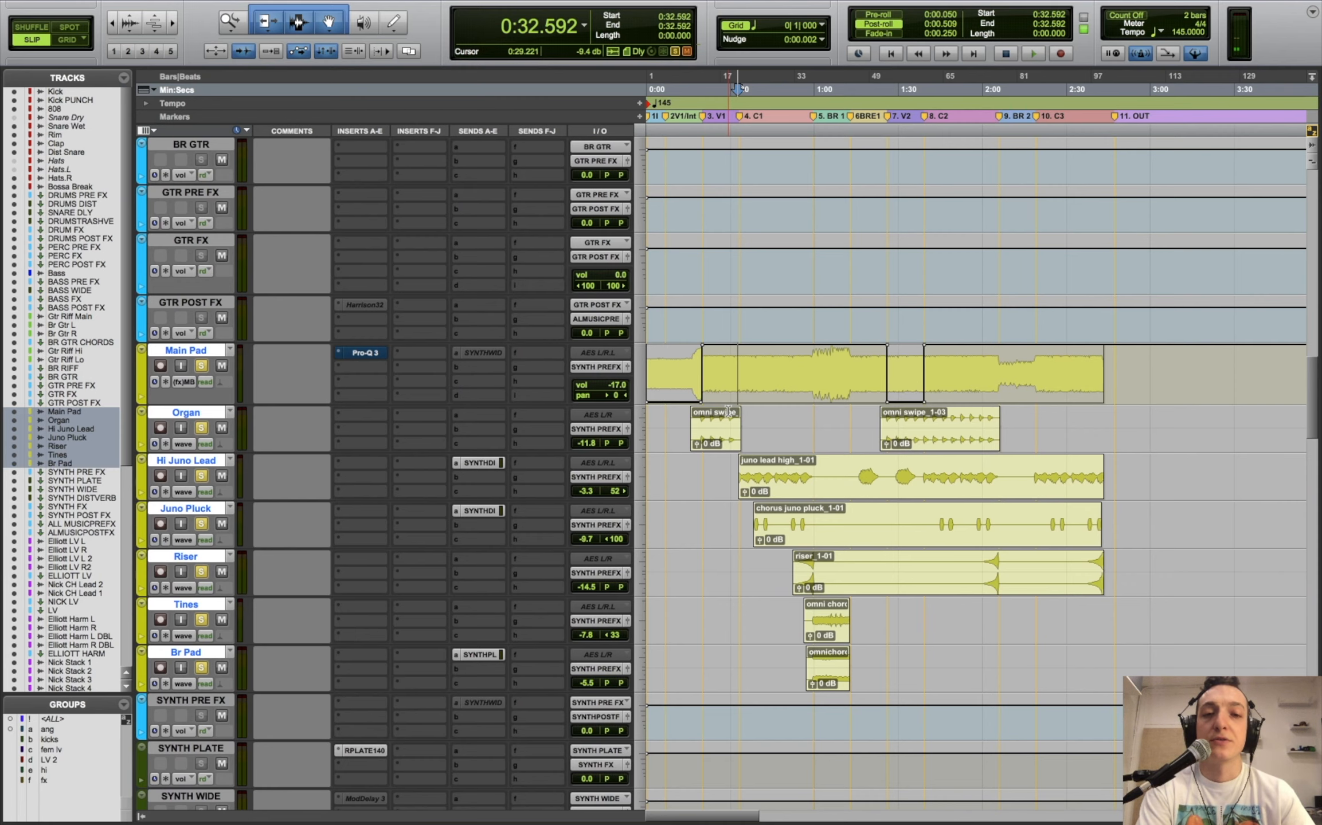
scroll(728, 411, down, 1)
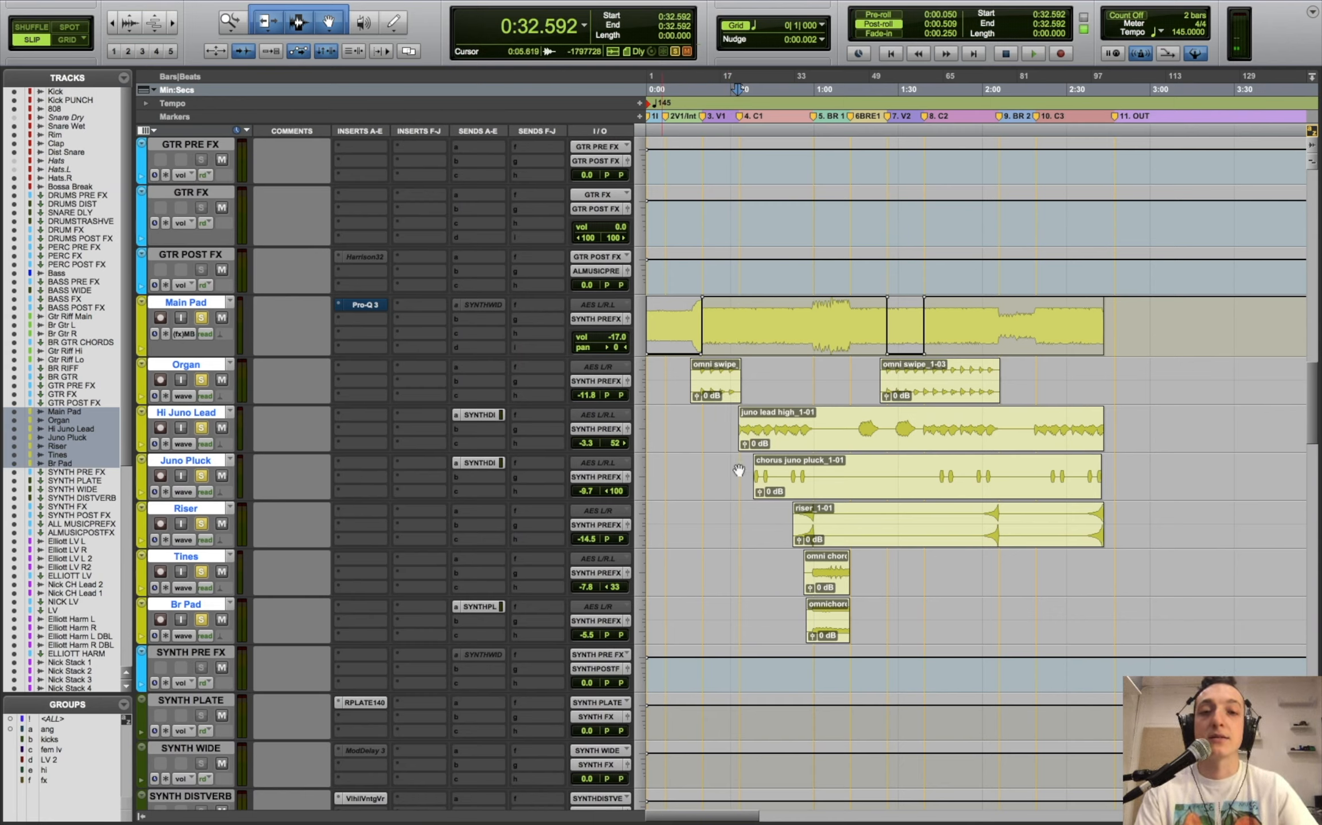
alt+shift+click(202, 318)
- Solo Main Pad, show its Pro-Q 3 Master Bypass automation, and open Pro-Q 3 beside the tracks
click(203, 318)
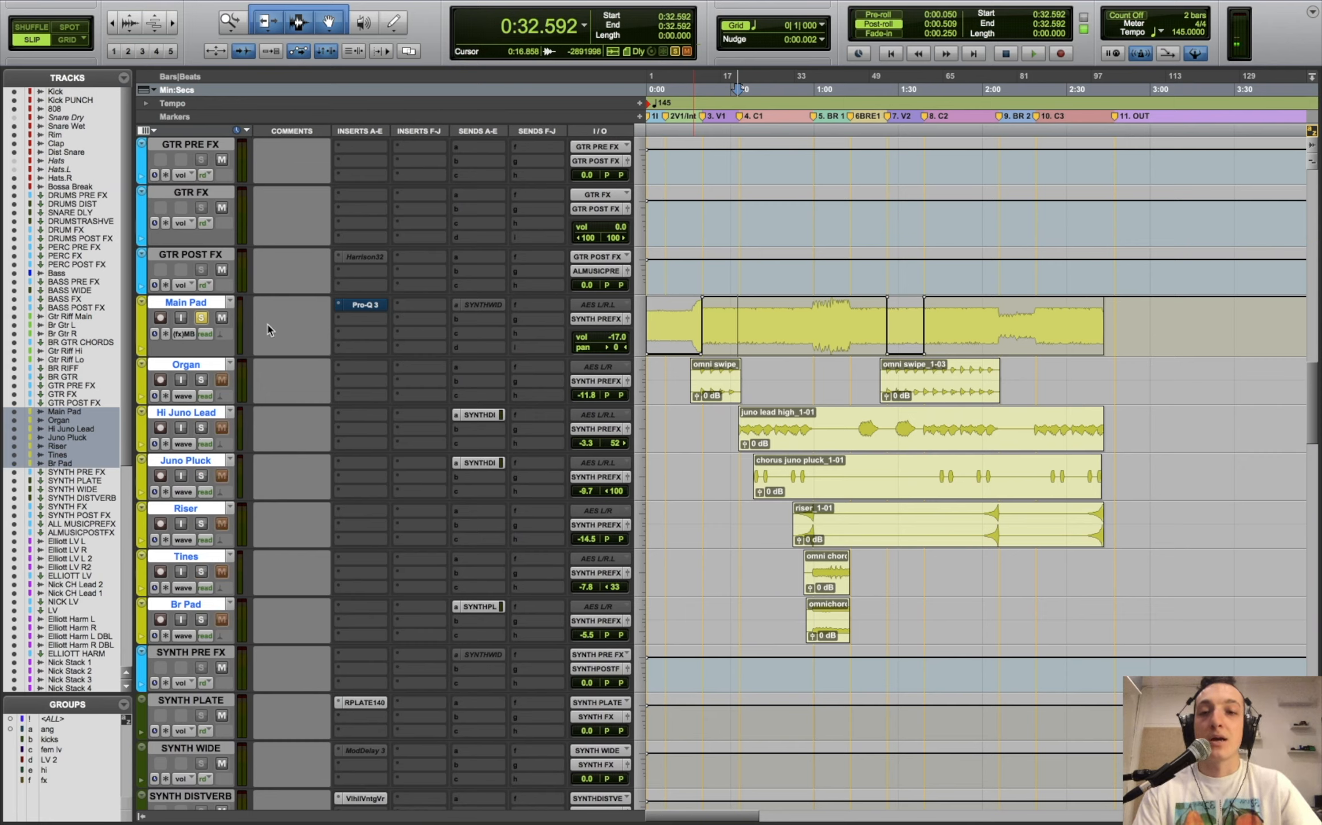
click(190, 334)
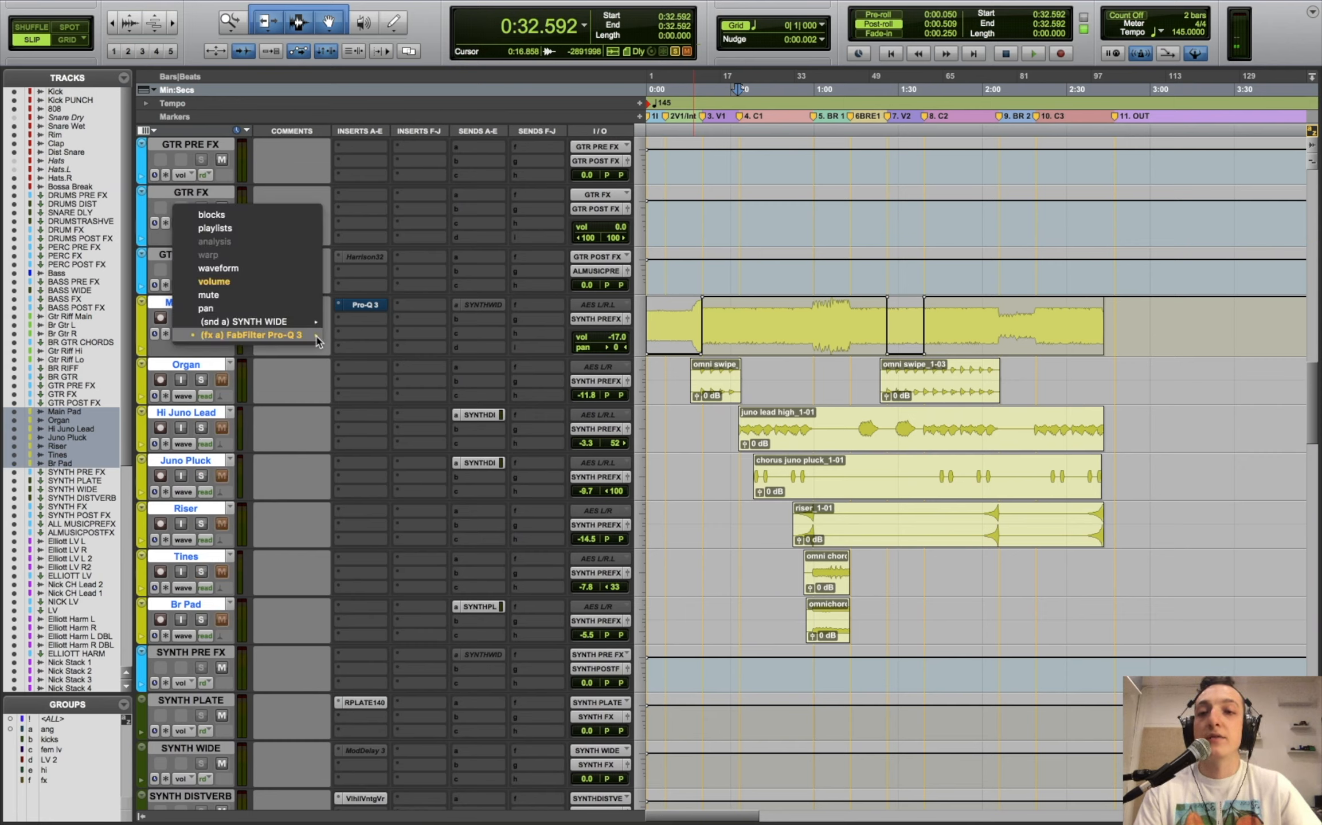
mouse_move(317, 338)
click(379, 343)
click(365, 305)
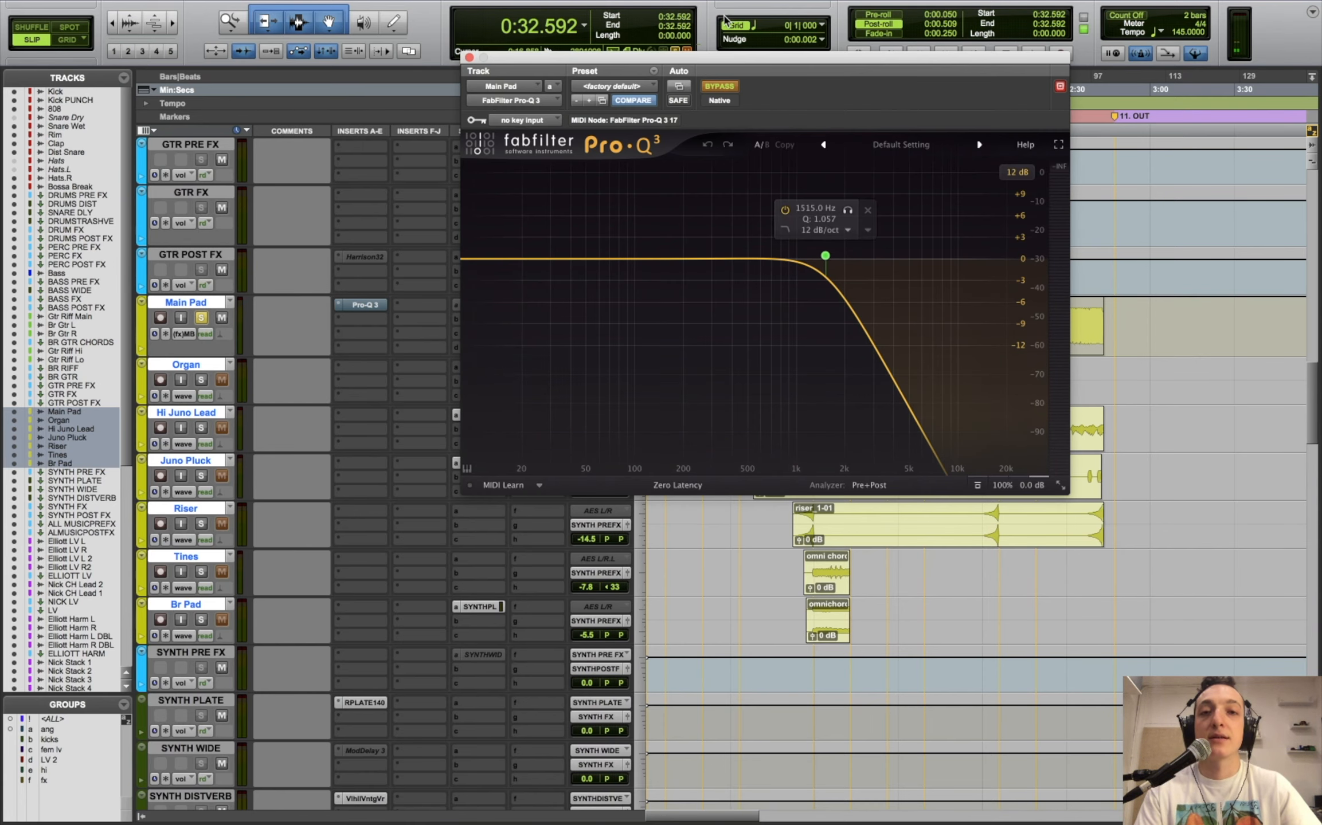
drag(713, 62, 857, 420)
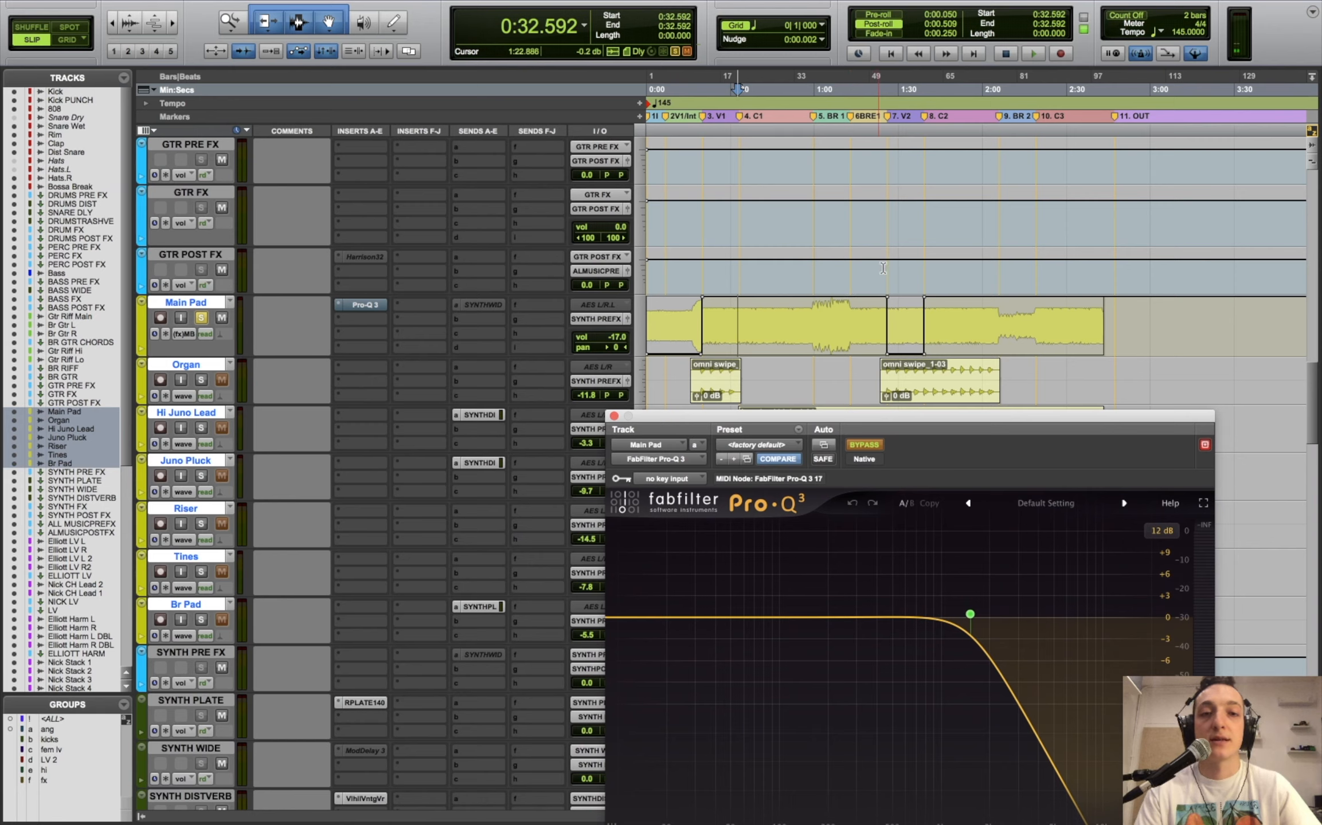
- Audition the filtered pad from 1:11.928 and then from 1:25.696 while watching the spectrum
click(848, 274)
key(space)
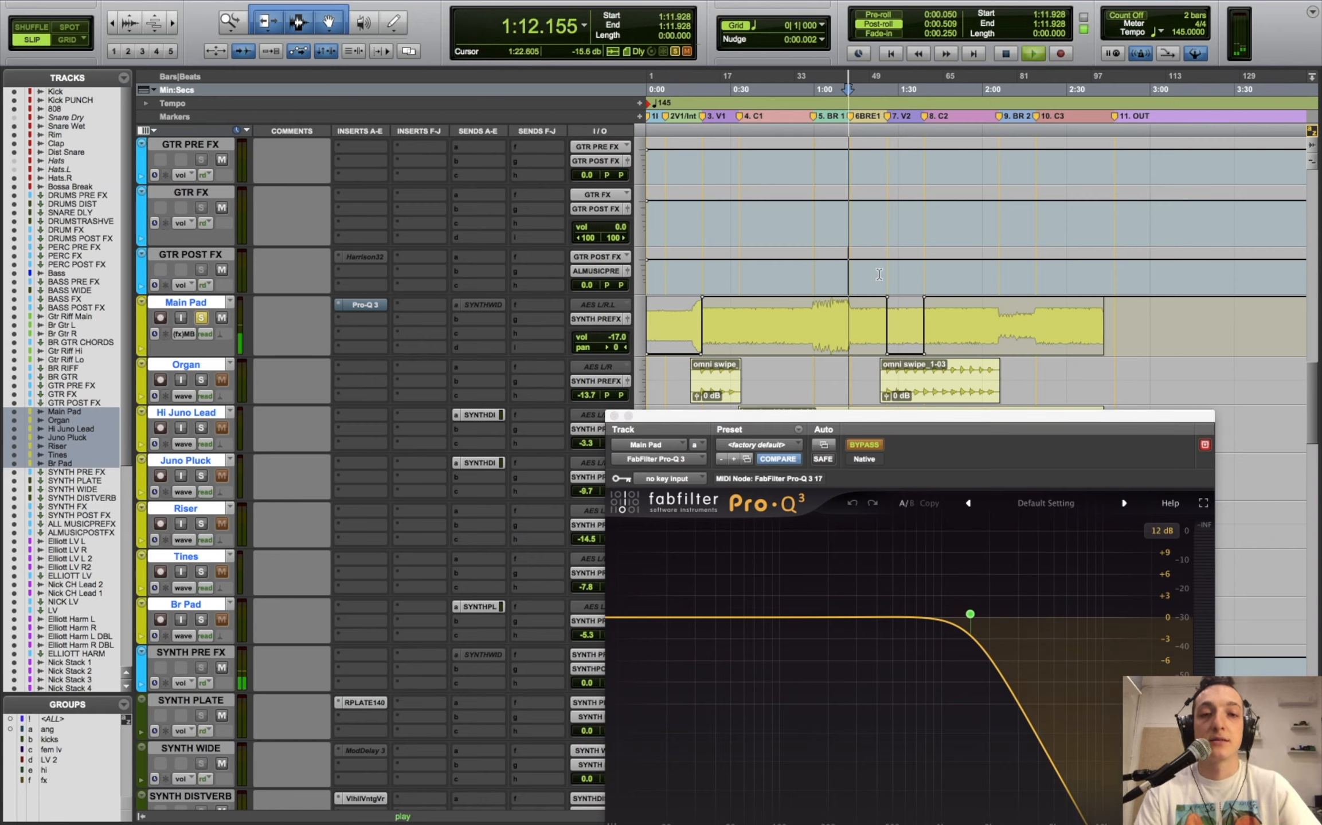
key(space)
click(889, 276)
key(space)
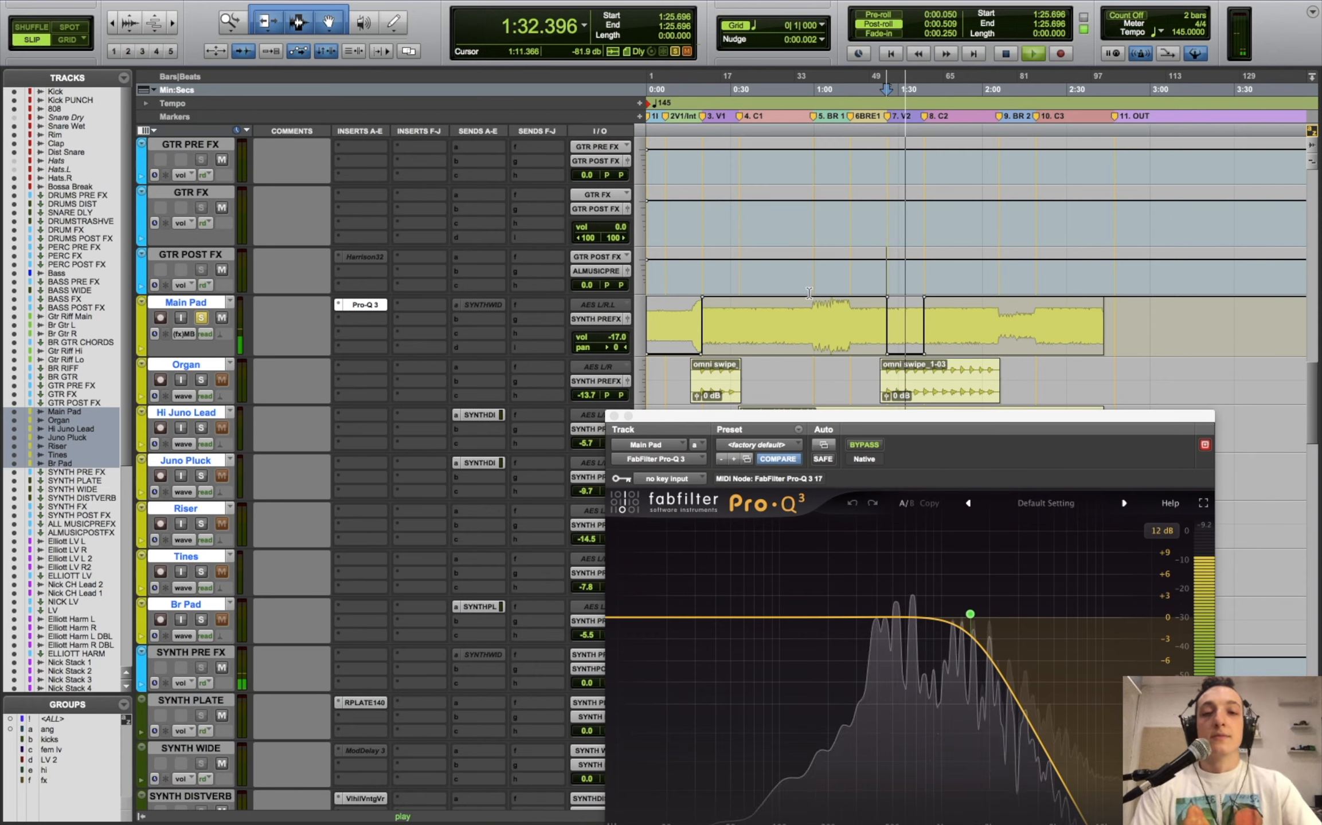
key(space)
- Play Main Pad from 0:09.834 and 0:16.296, then clear its solo and close Pro-Q 3
click(674, 316)
key(space)
click(693, 316)
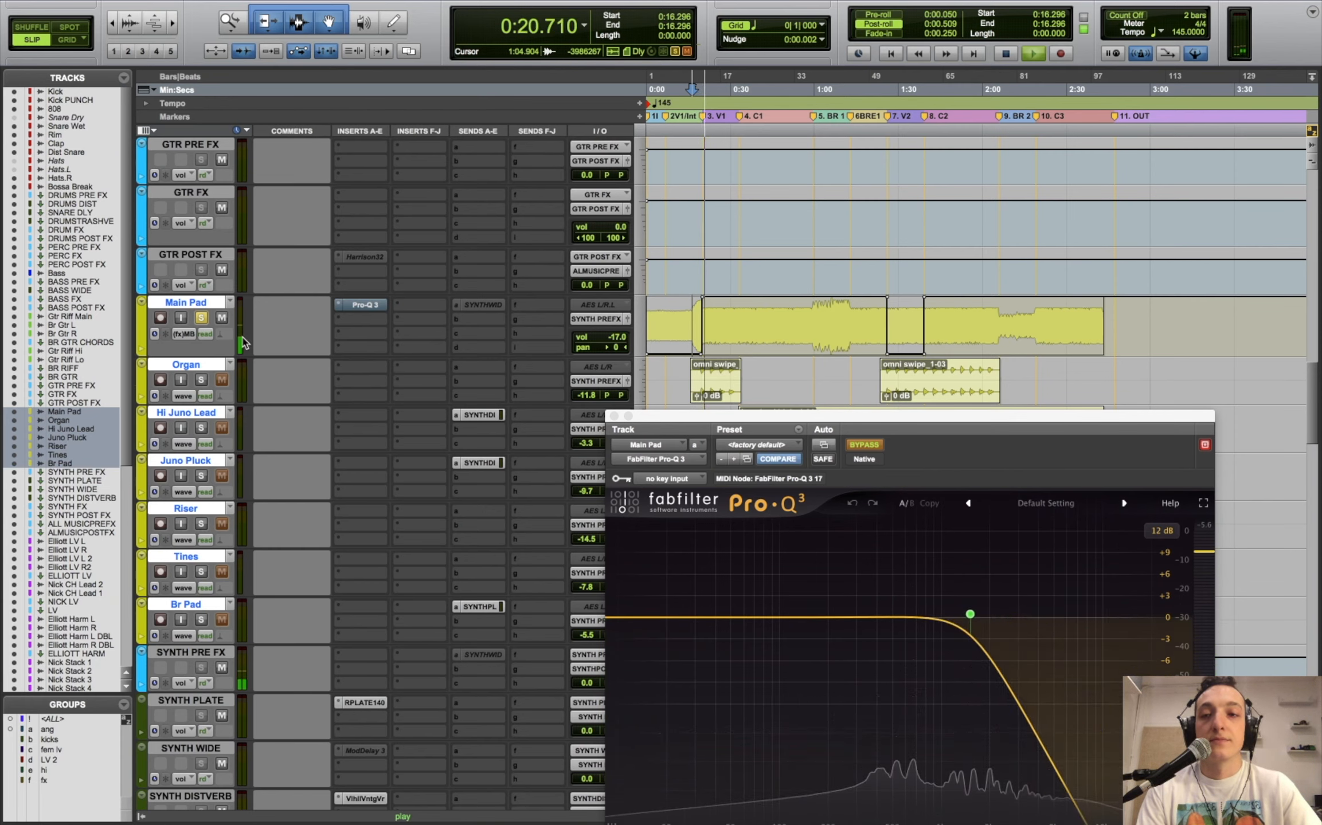
click(201, 319)
key(space)
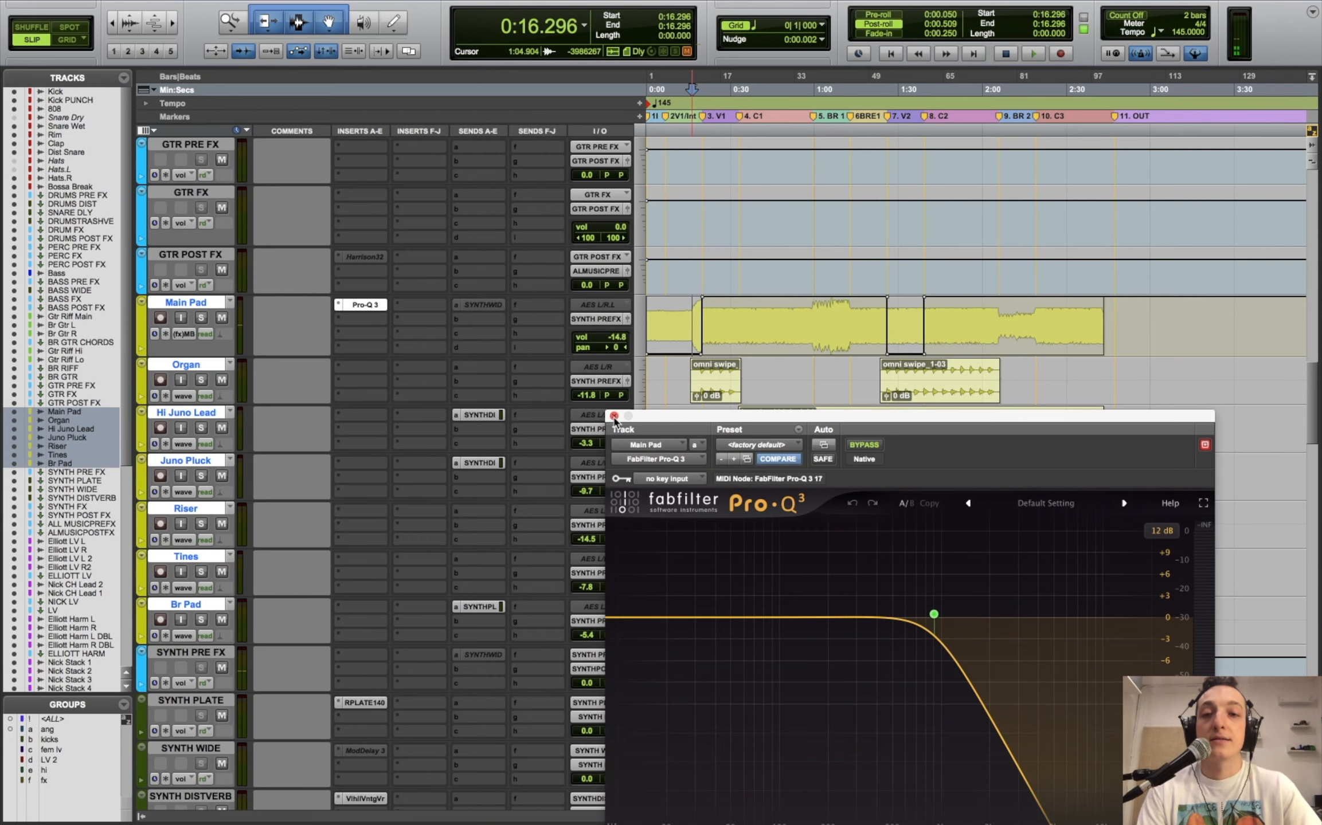
click(613, 416)
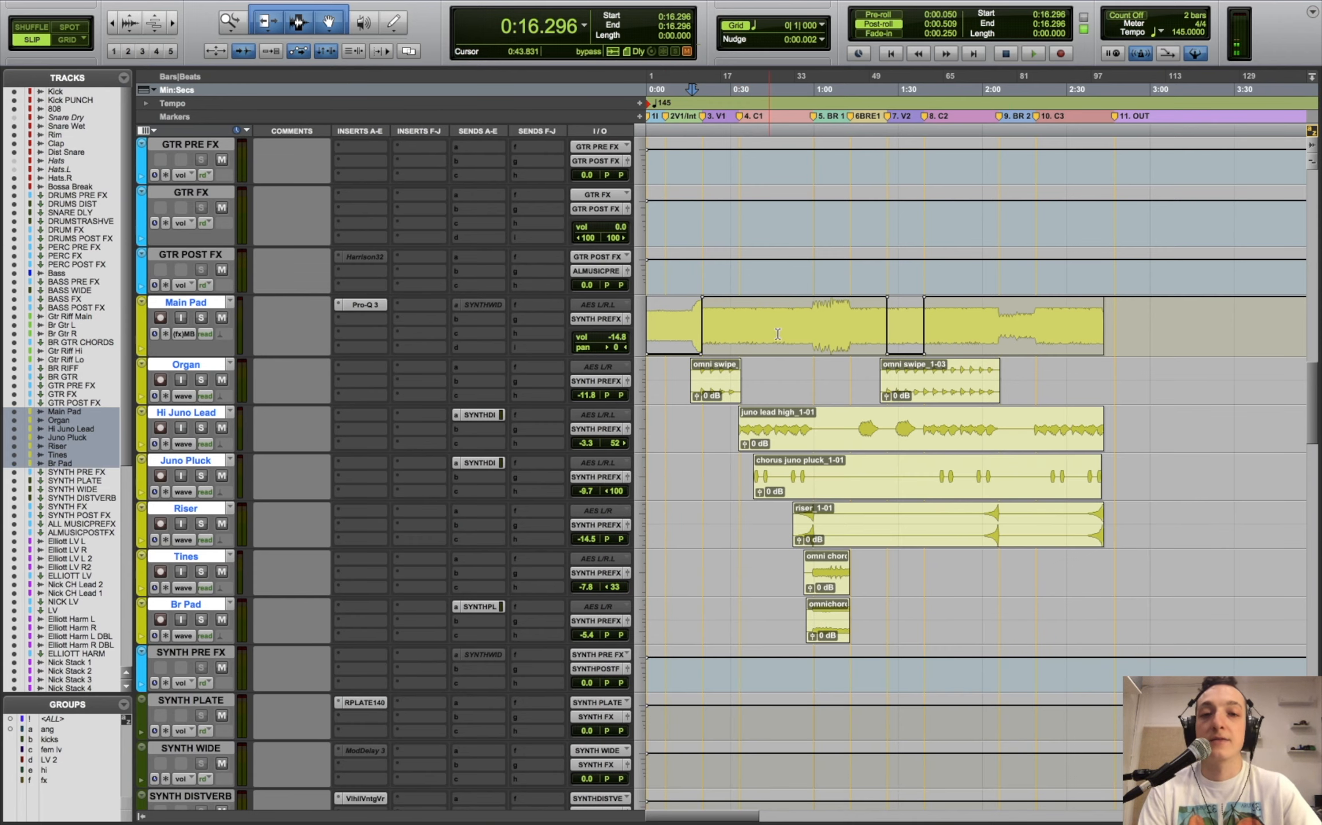
- Solo the Organ and play it zoomed in from 0:25.287, then unsolo it and zoom out
scroll(333, 687, down, 5)
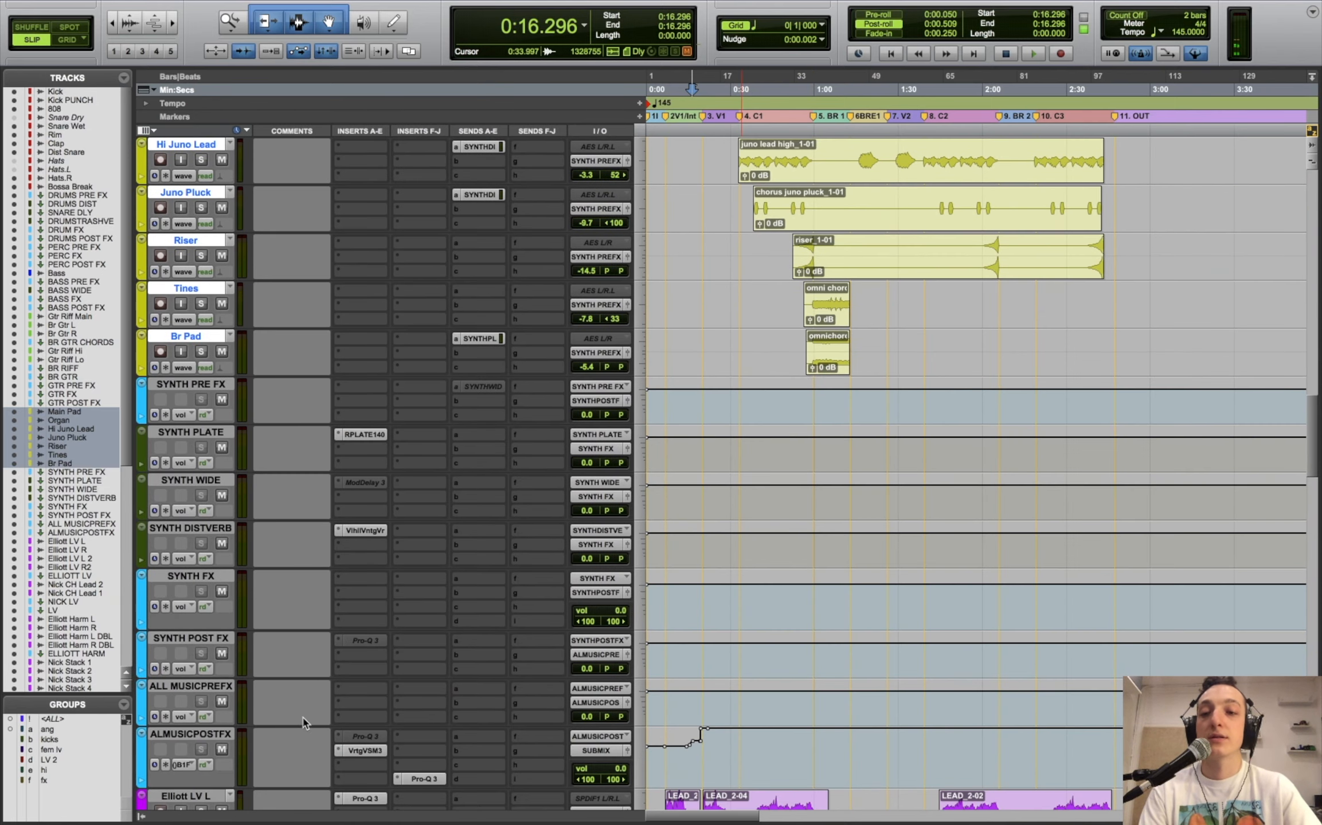
scroll(474, 593, up, 7)
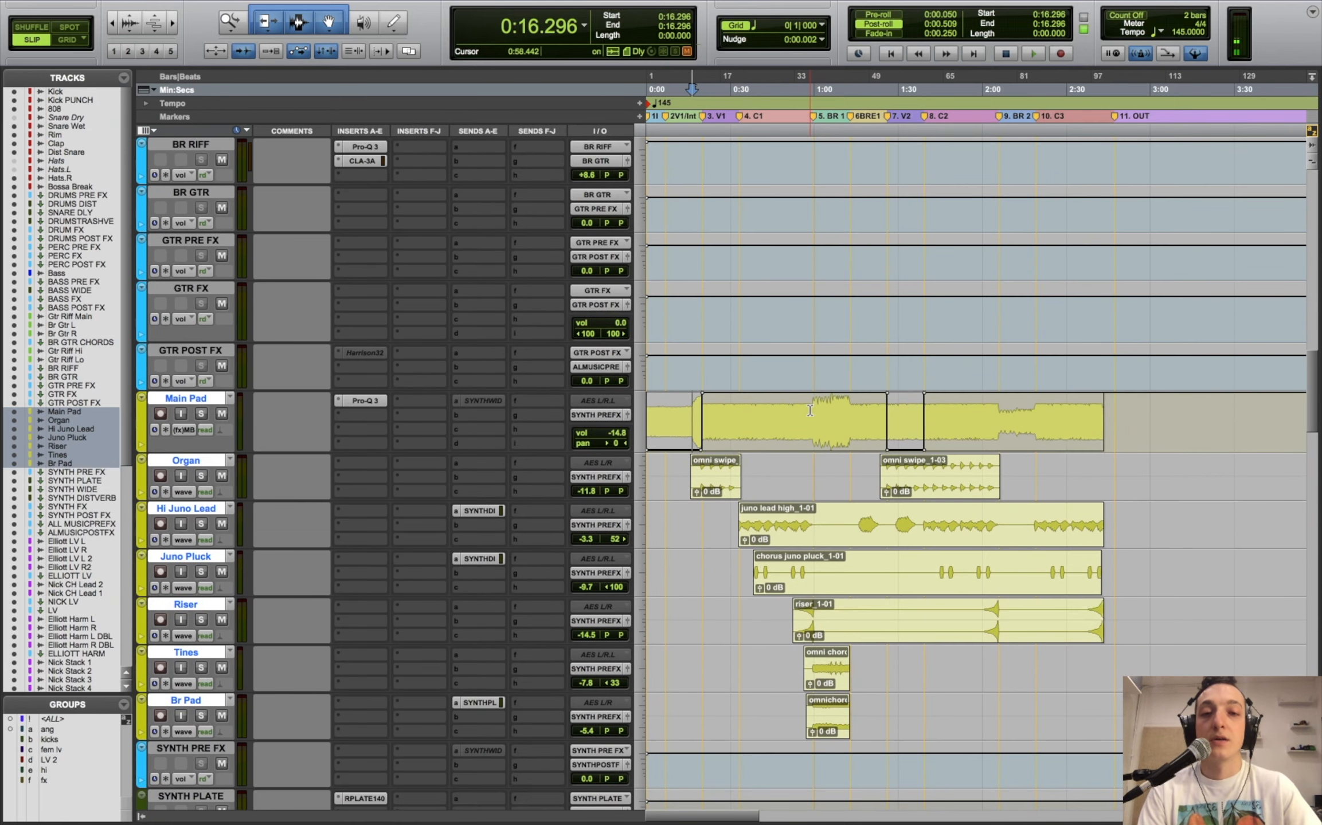
click(820, 427)
click(717, 429)
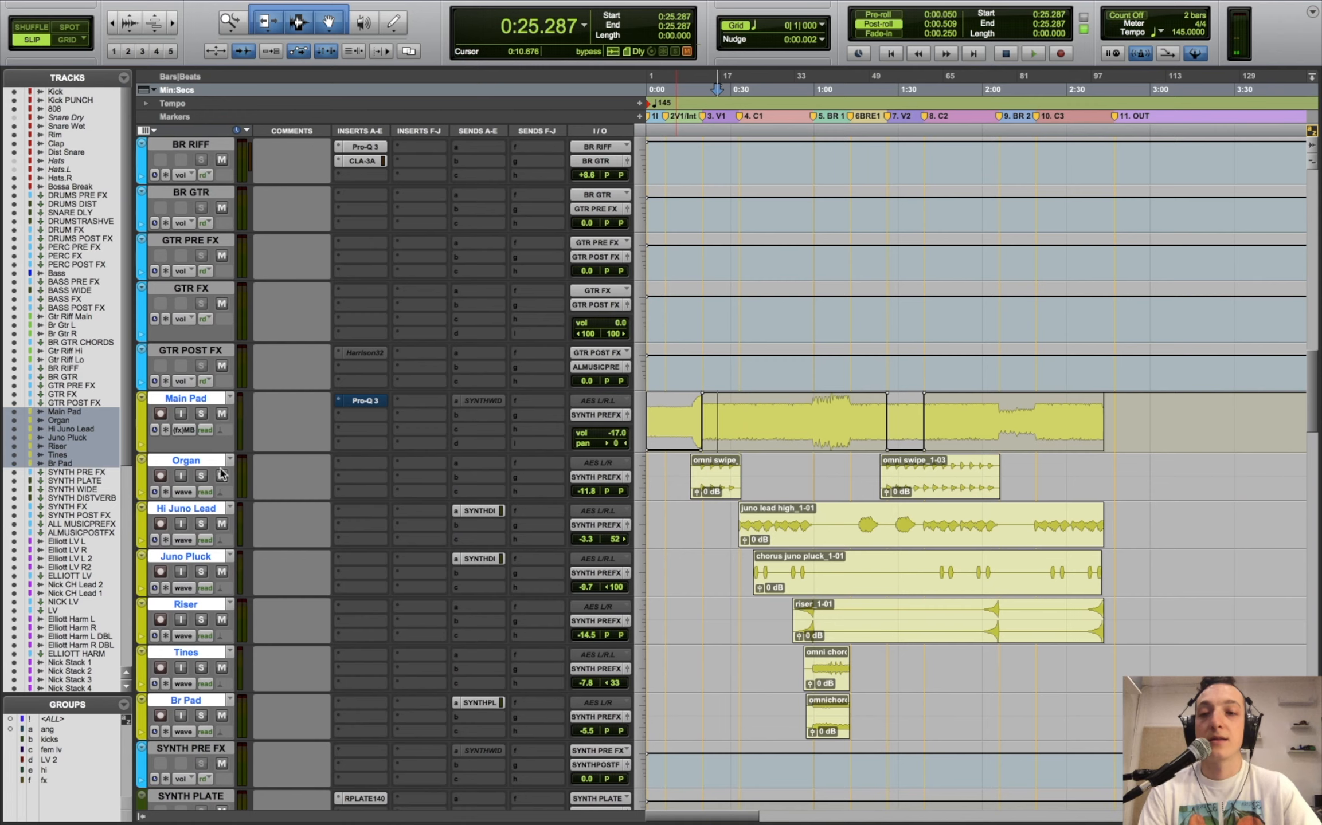
click(201, 476)
key(t)
key(t)
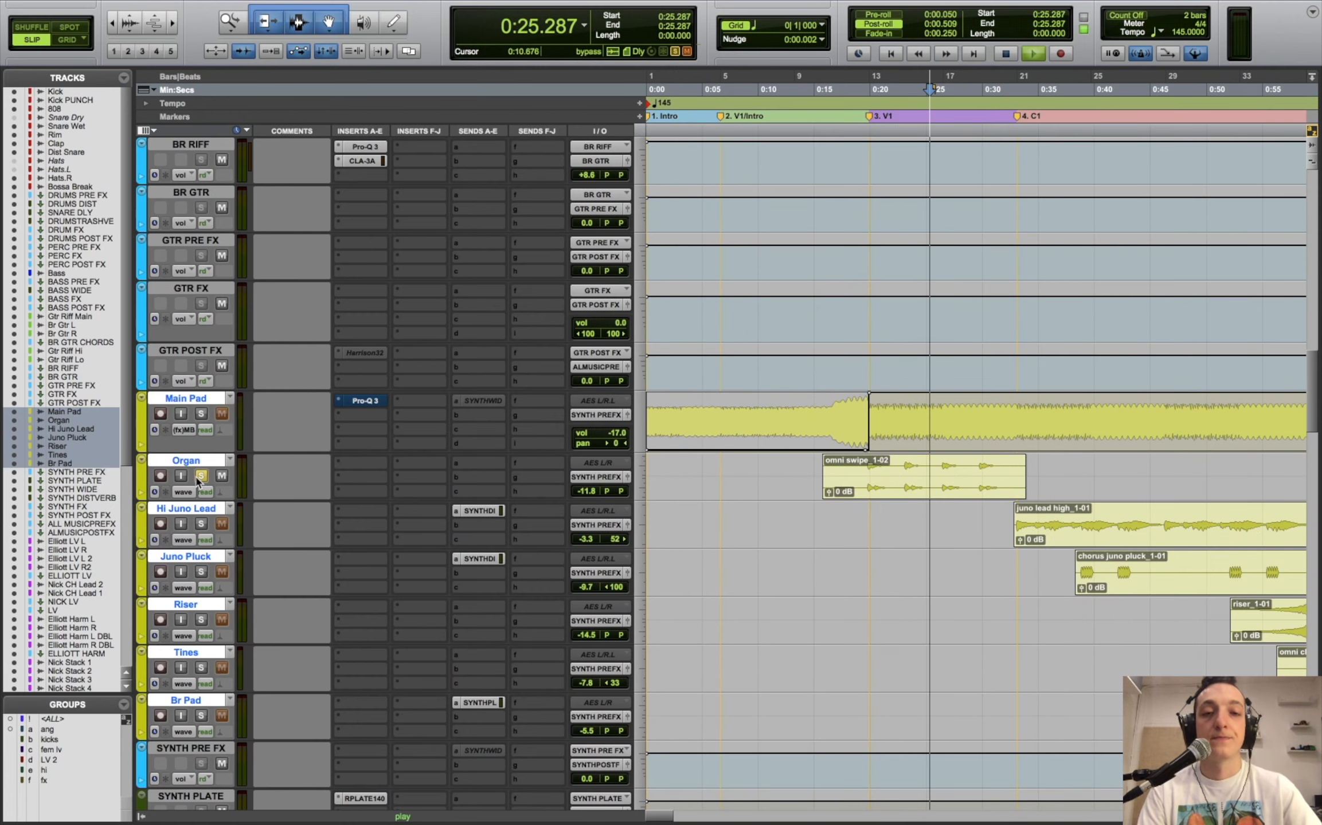
key(space)
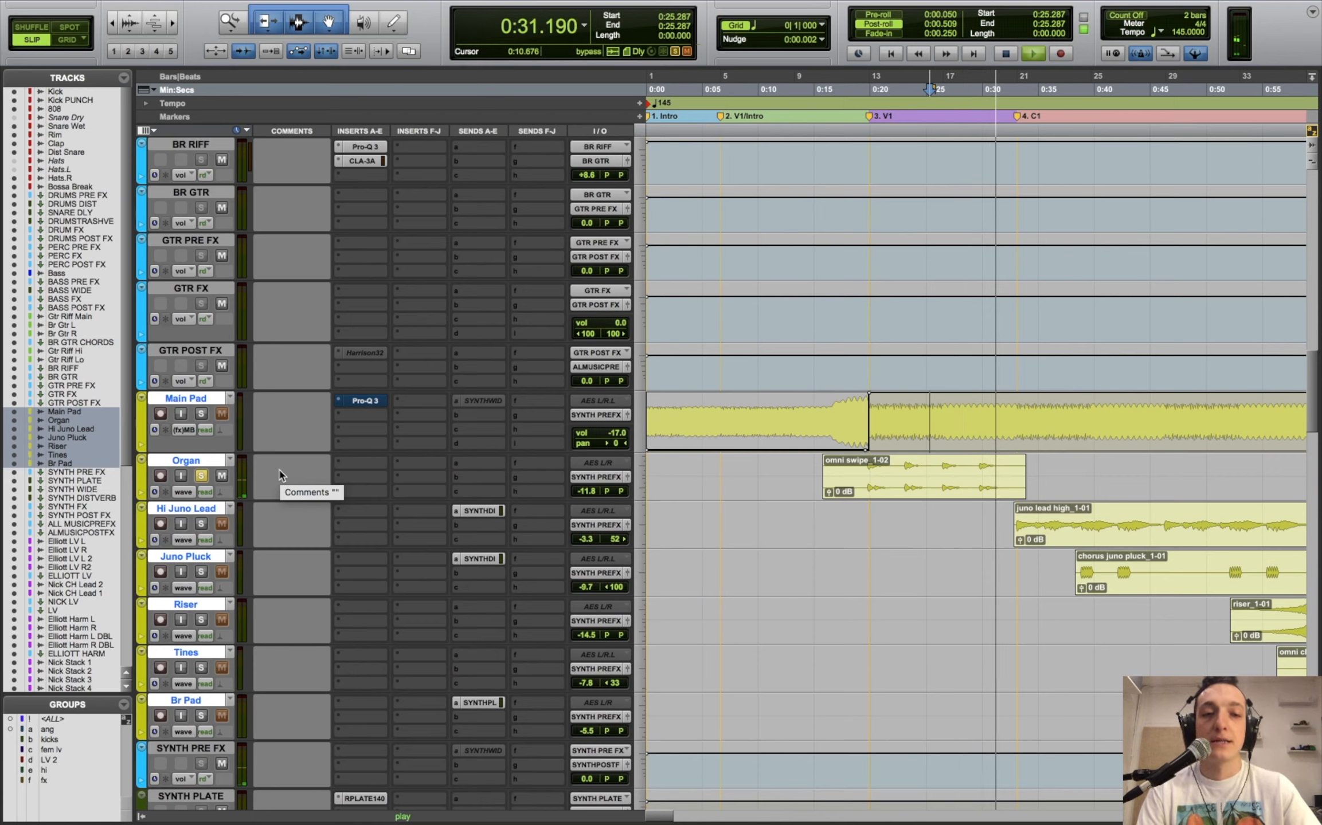
key(space)
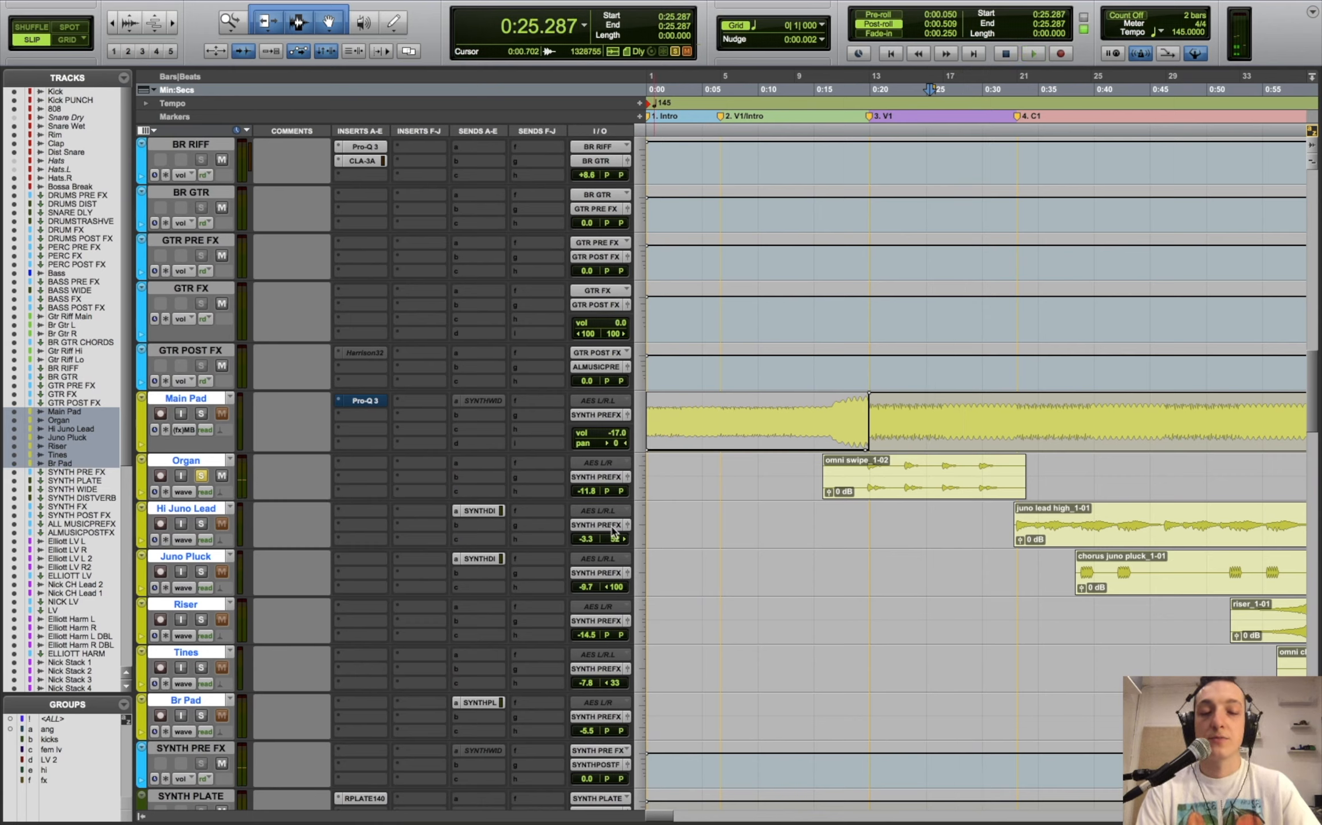
click(200, 477)
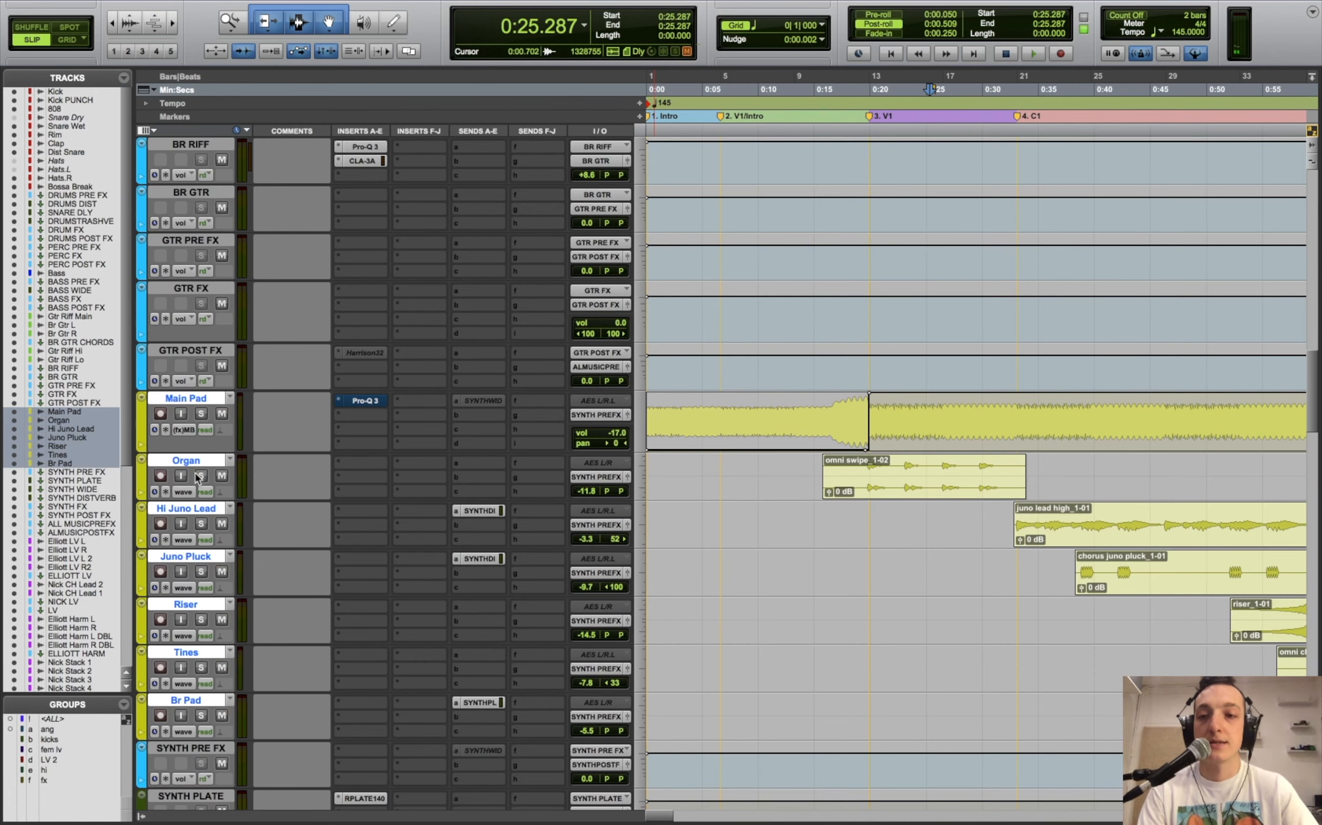
key(r)
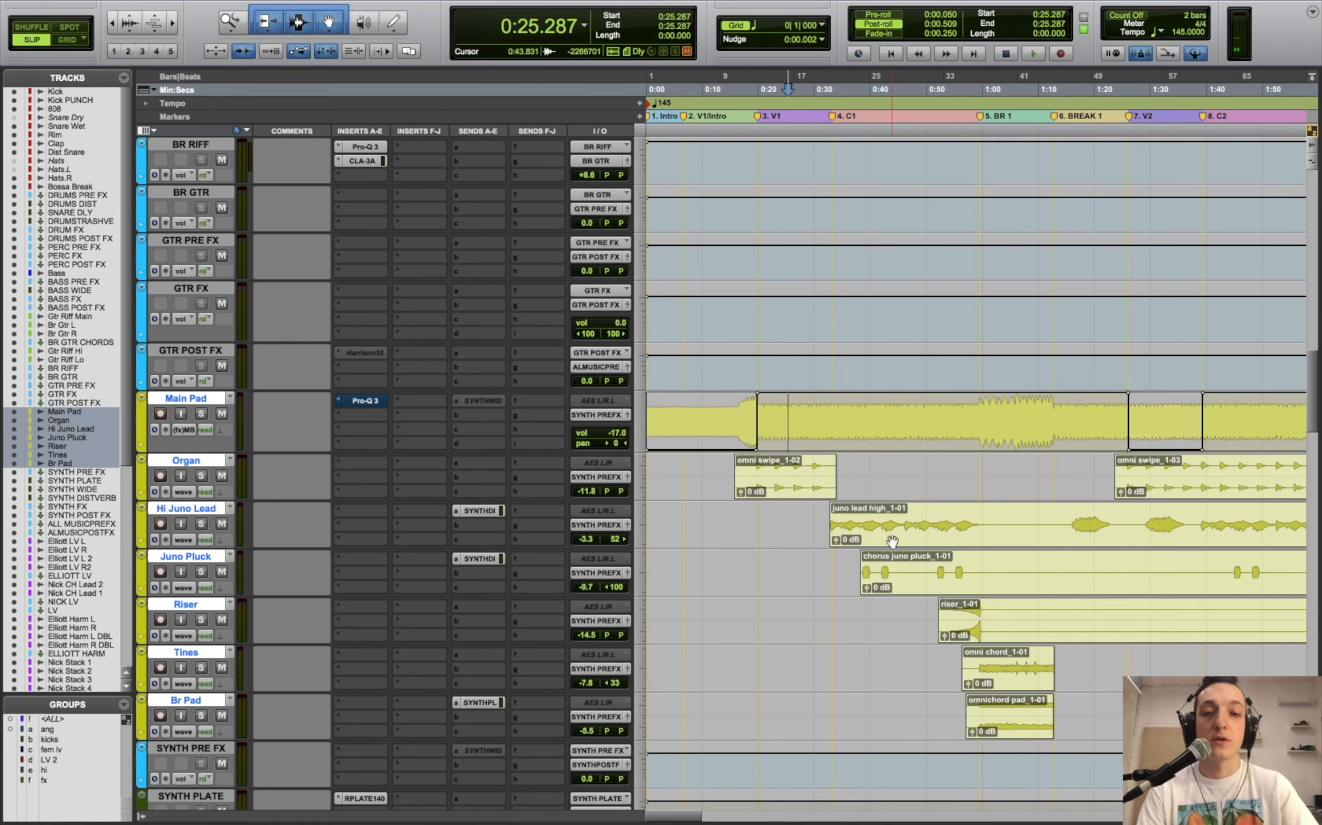
- Solo Hi Juno Lead and play it from 0:32.452
click(828, 557)
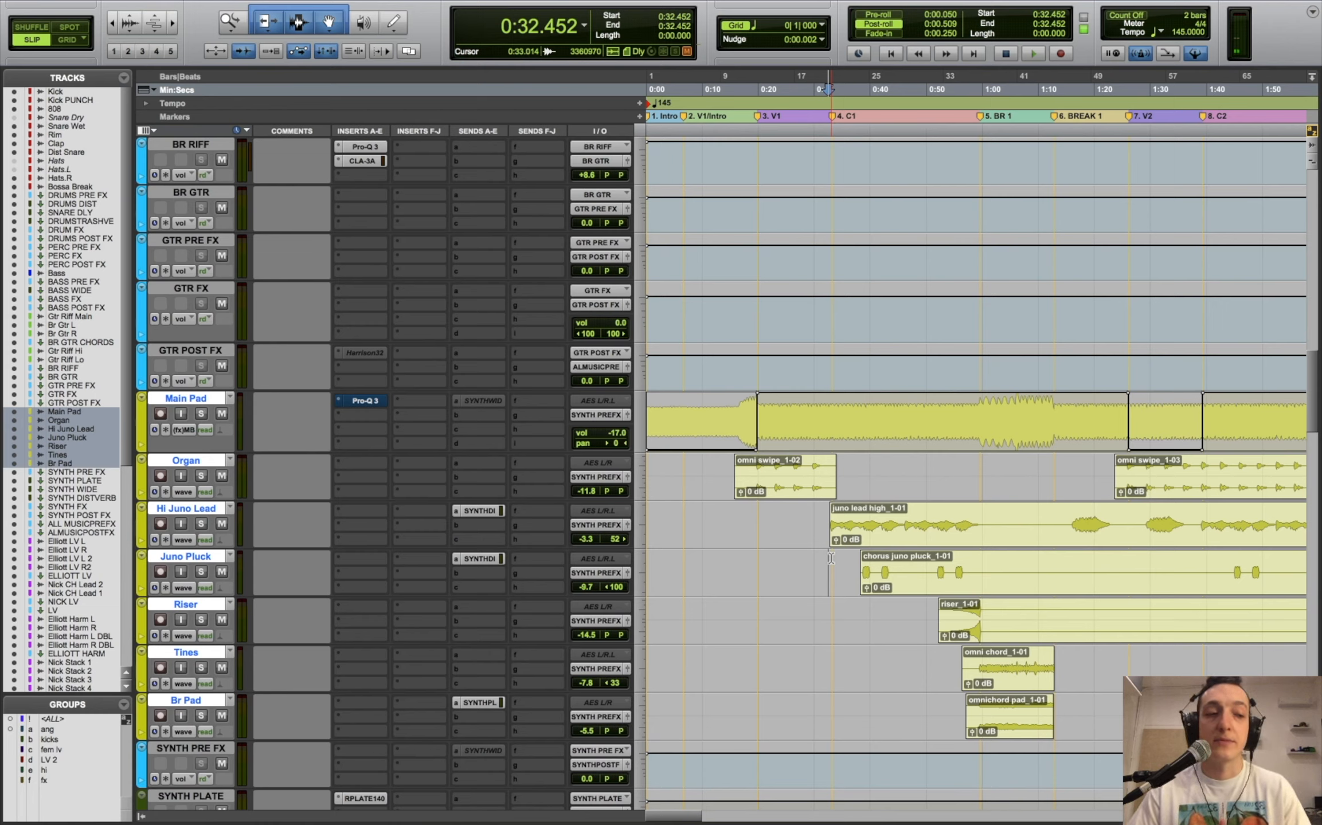
click(202, 524)
key(space)
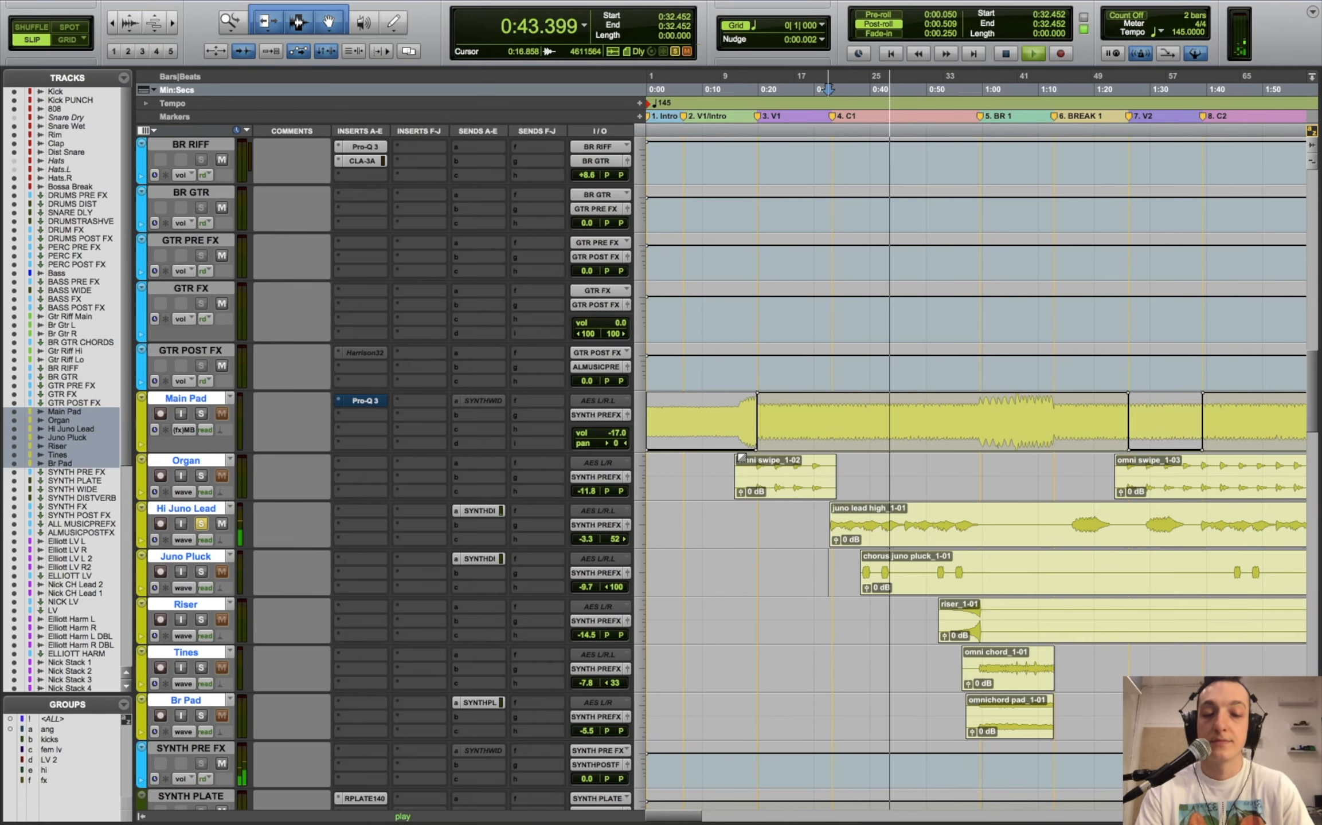
key(r)
key(space)
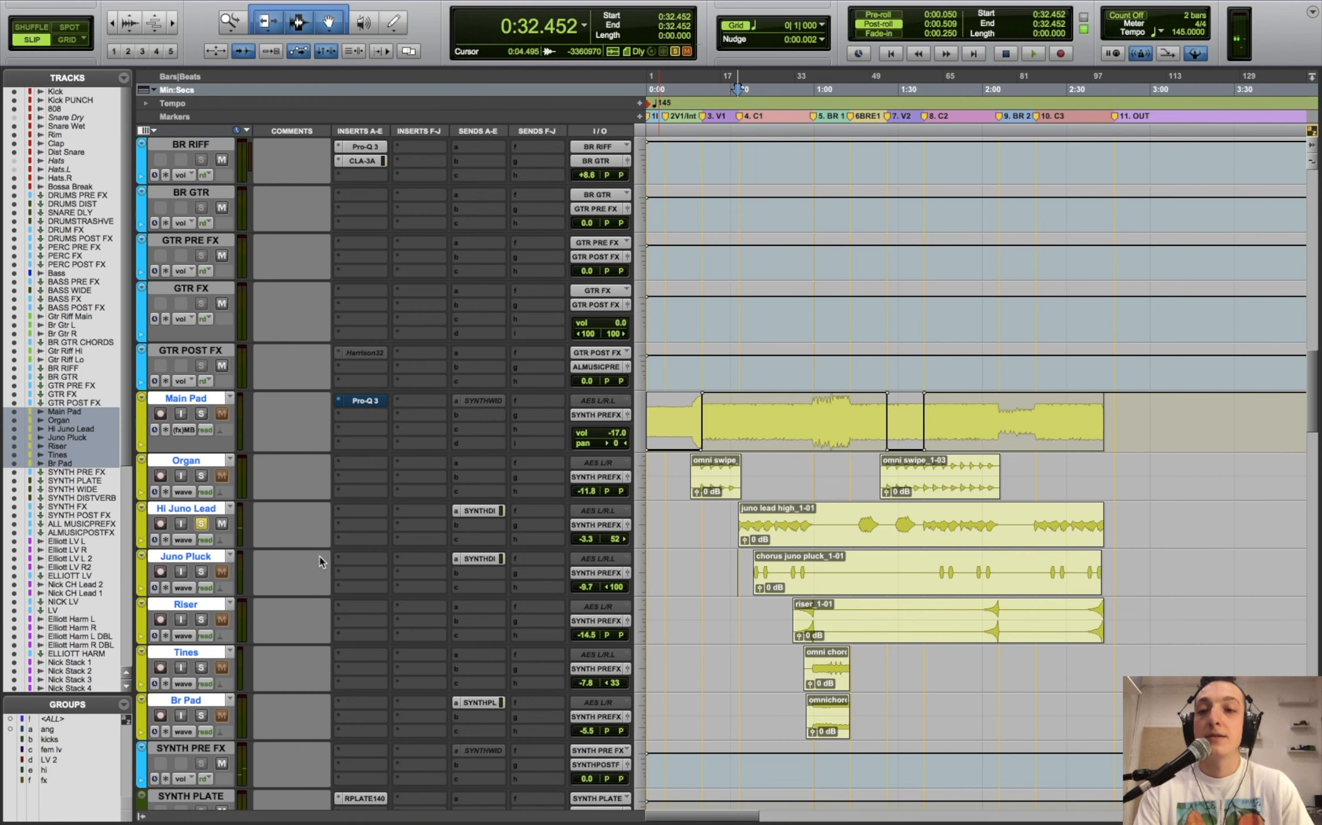
- Audition Juno Pluck soloed from 0:37.650, then open Hi Juno Lead's output fader (-3.3 dB, SYNTH PRE FX)
click(201, 571)
click(751, 609)
key(space)
key(t)
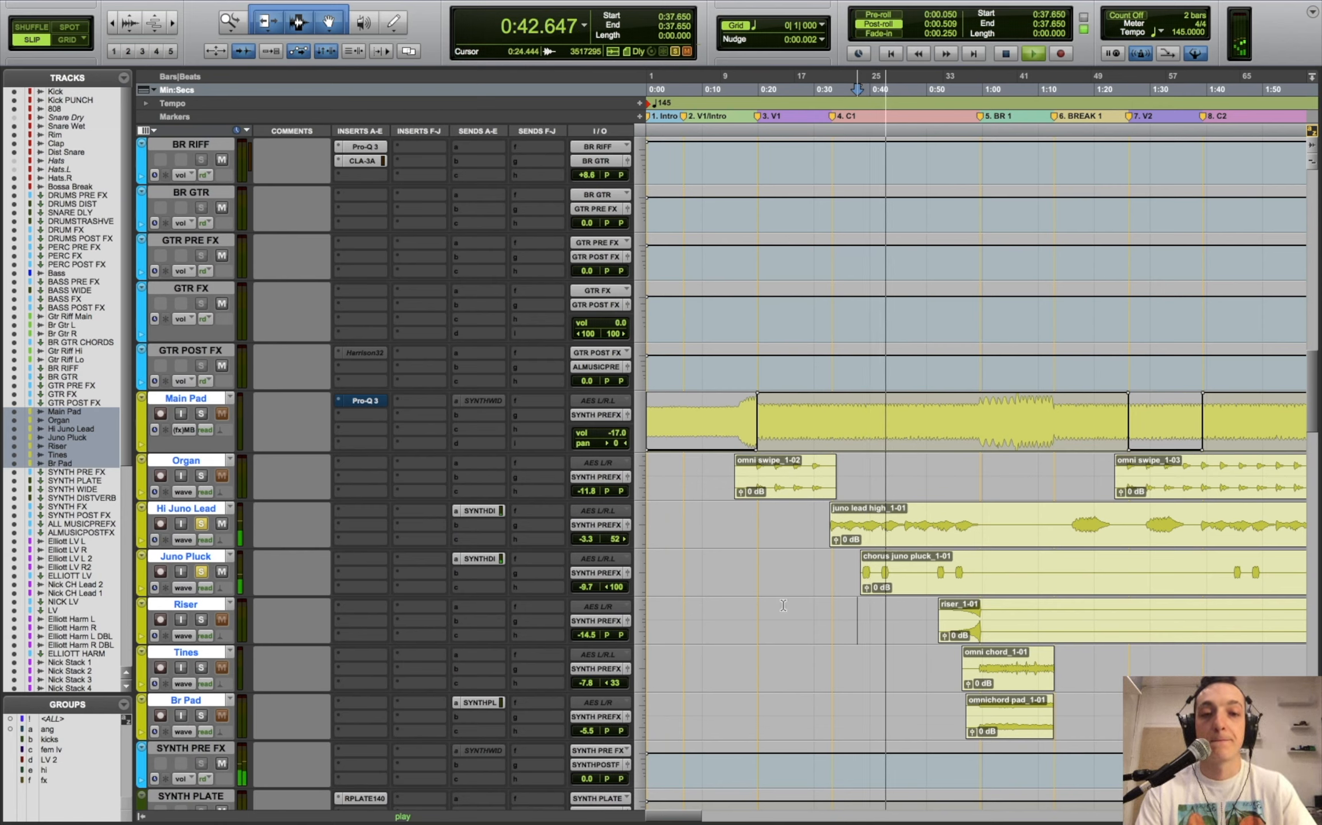
key(space)
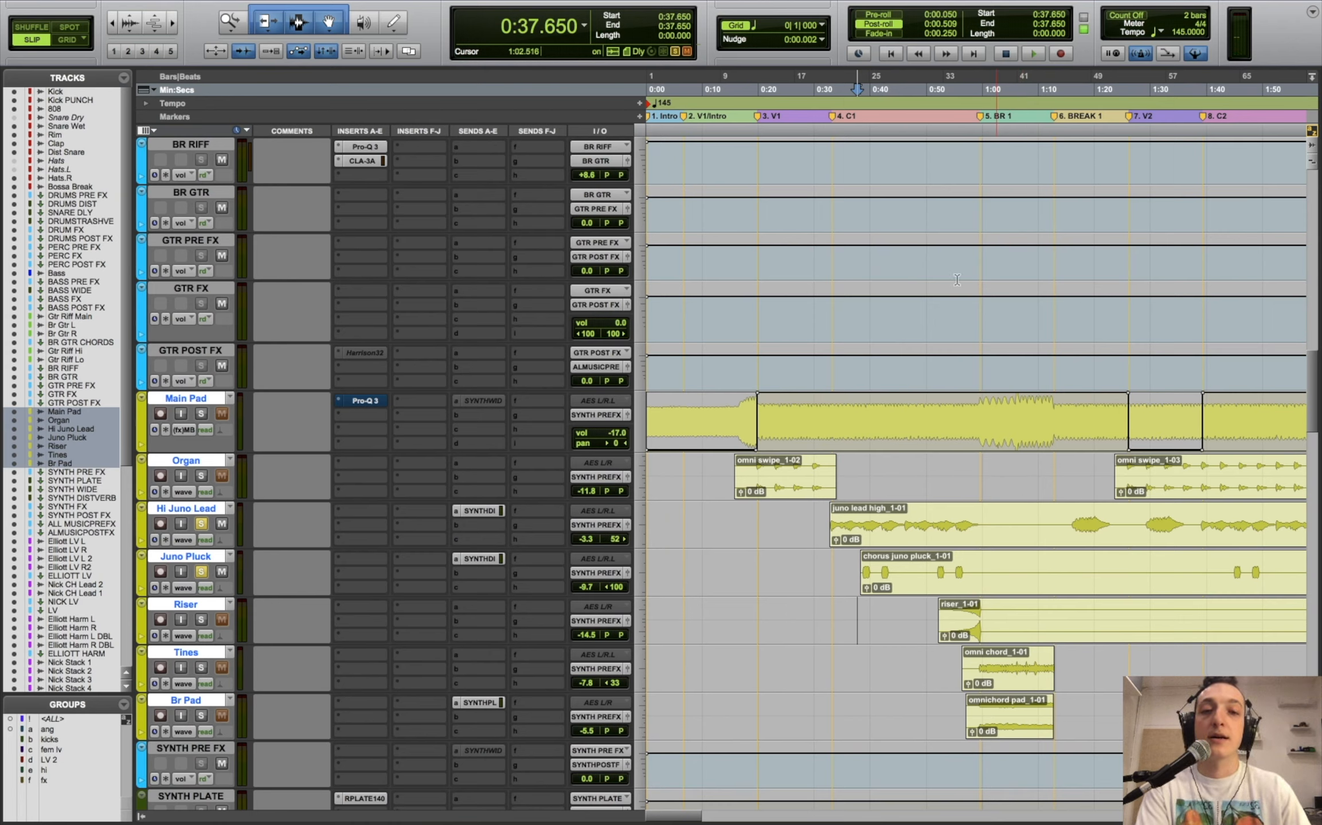
click(627, 523)
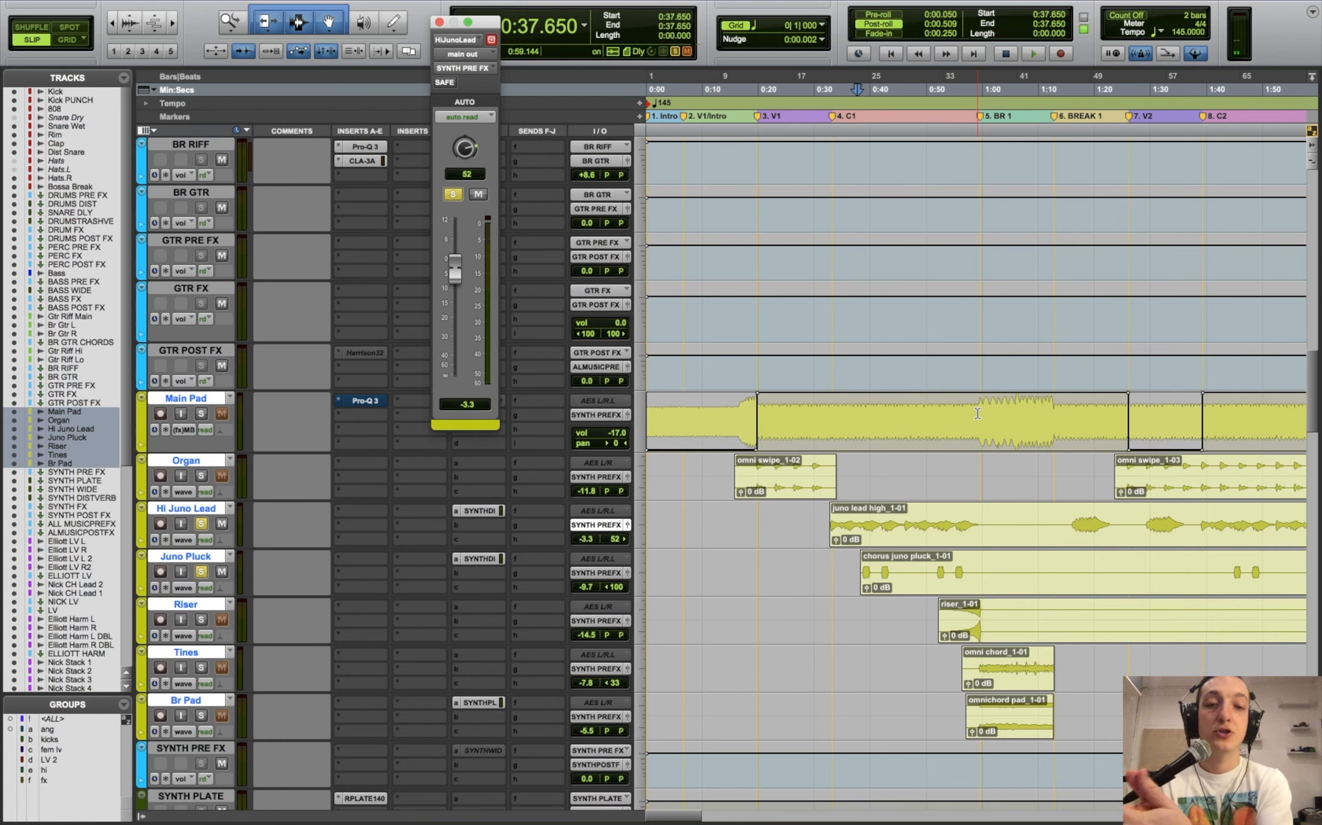
- Show Hi Juno Lead's -15.0 SYNTHDISTVER send and open SYNTH DISTVERB's ValhallaVintageVerb (Dirty Hall, 4.00 s)
key(space)
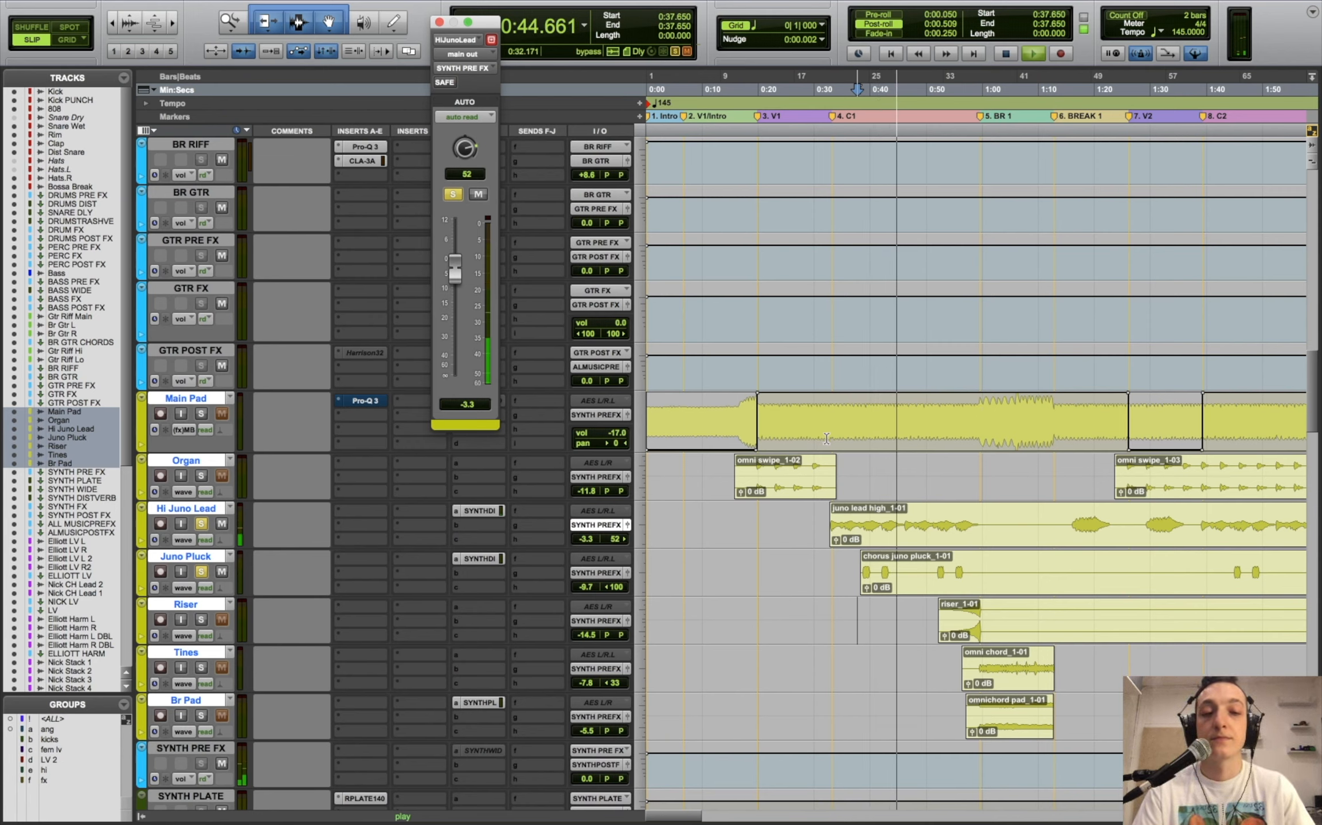
key(space)
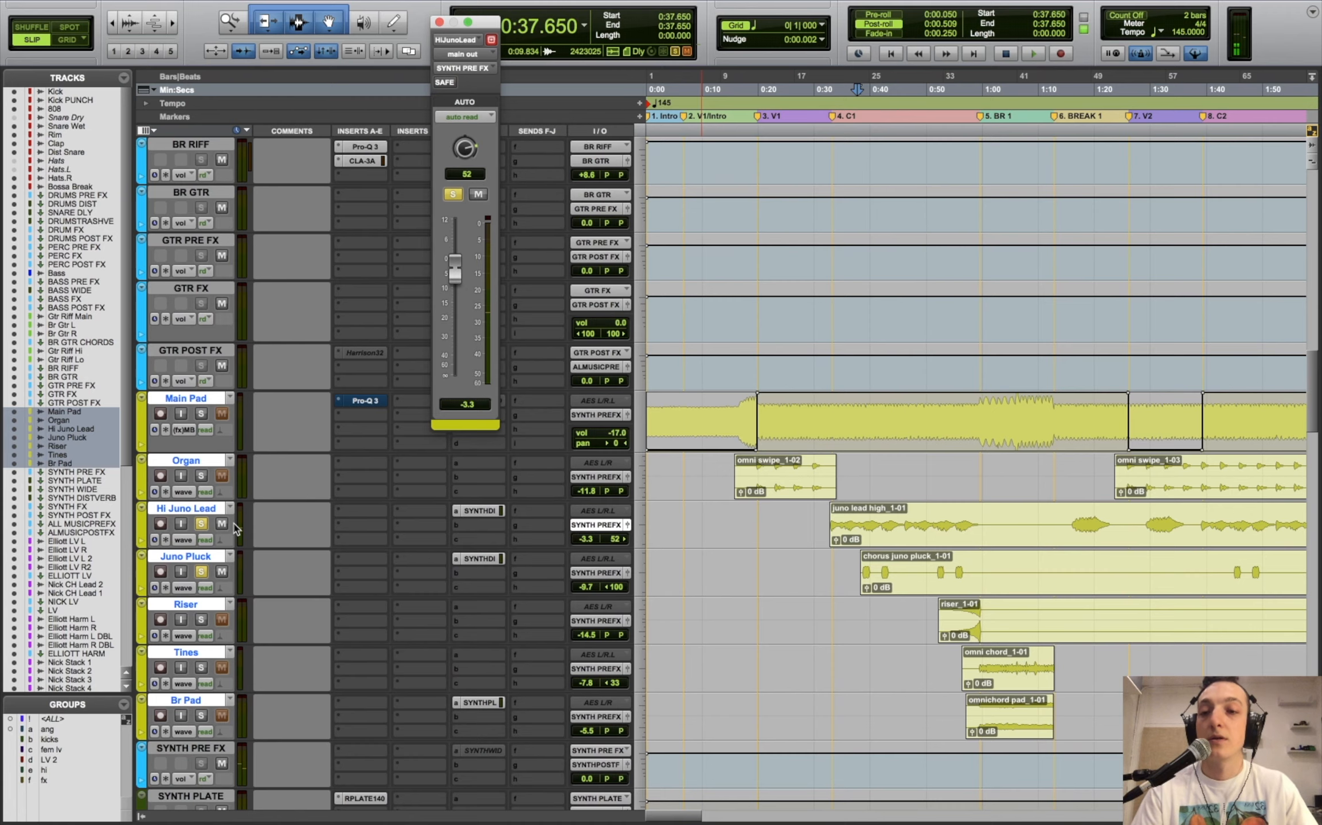
click(487, 512)
scroll(437, 544, down, 8)
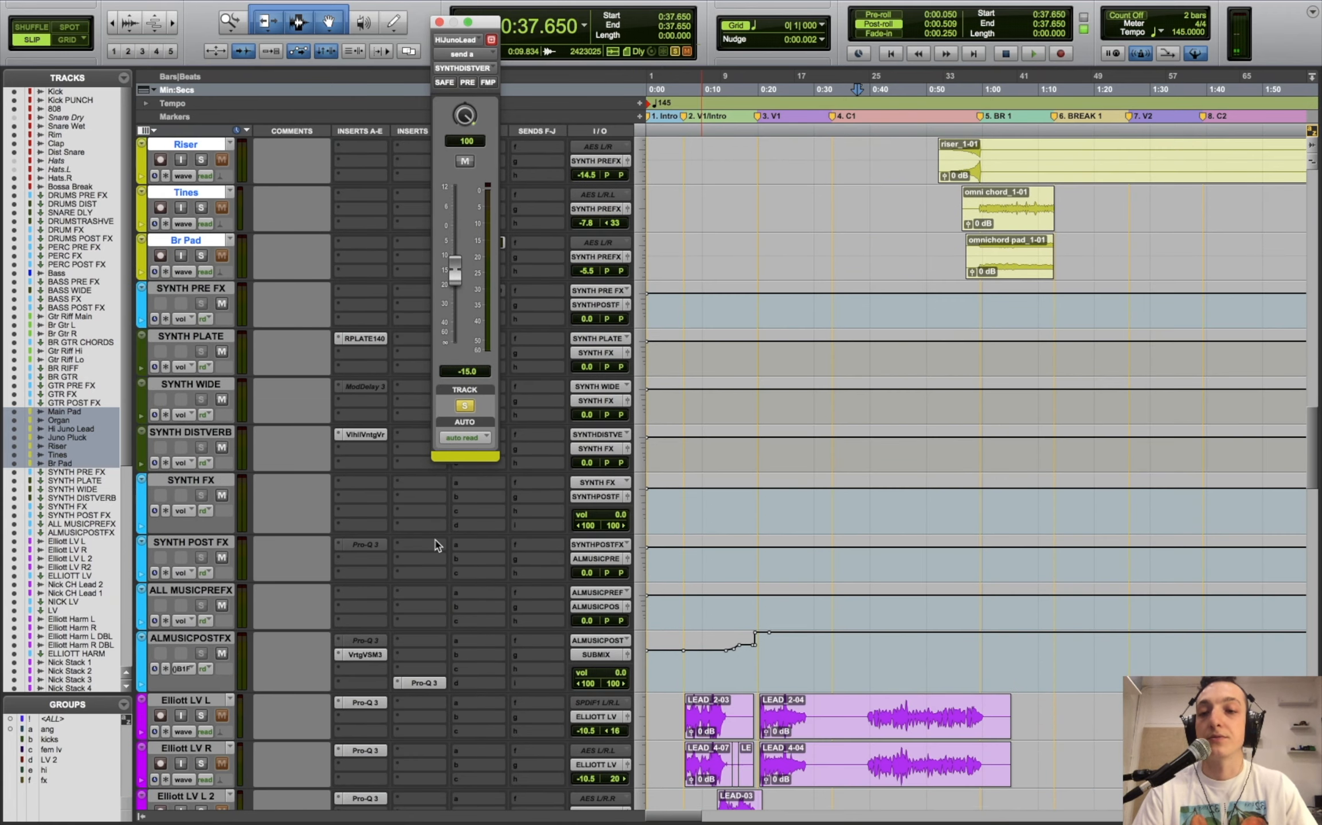
click(354, 435)
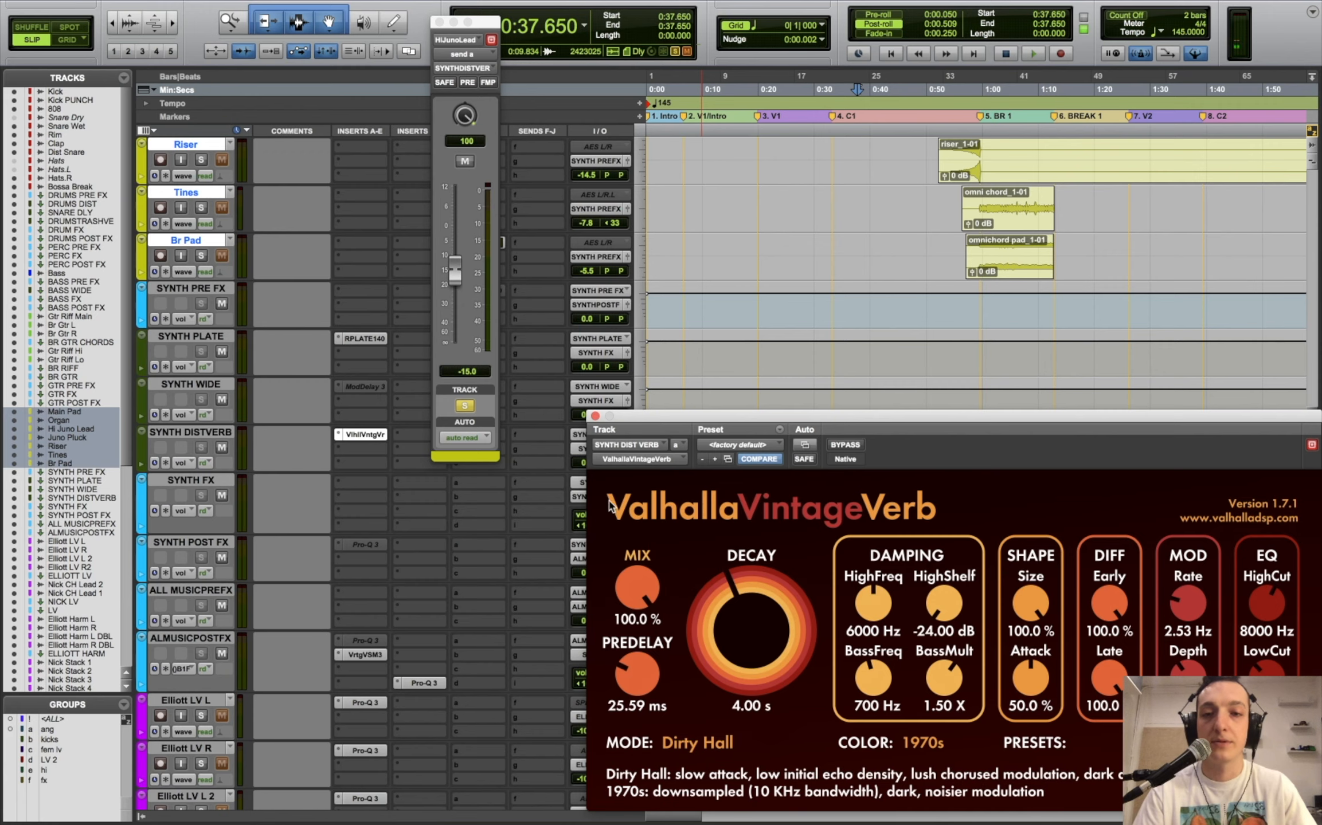
- Close ValhallaVintageVerb and show Juno Pluck's output fader at -9.7, panned -100
click(595, 416)
scroll(913, 626, up, 10)
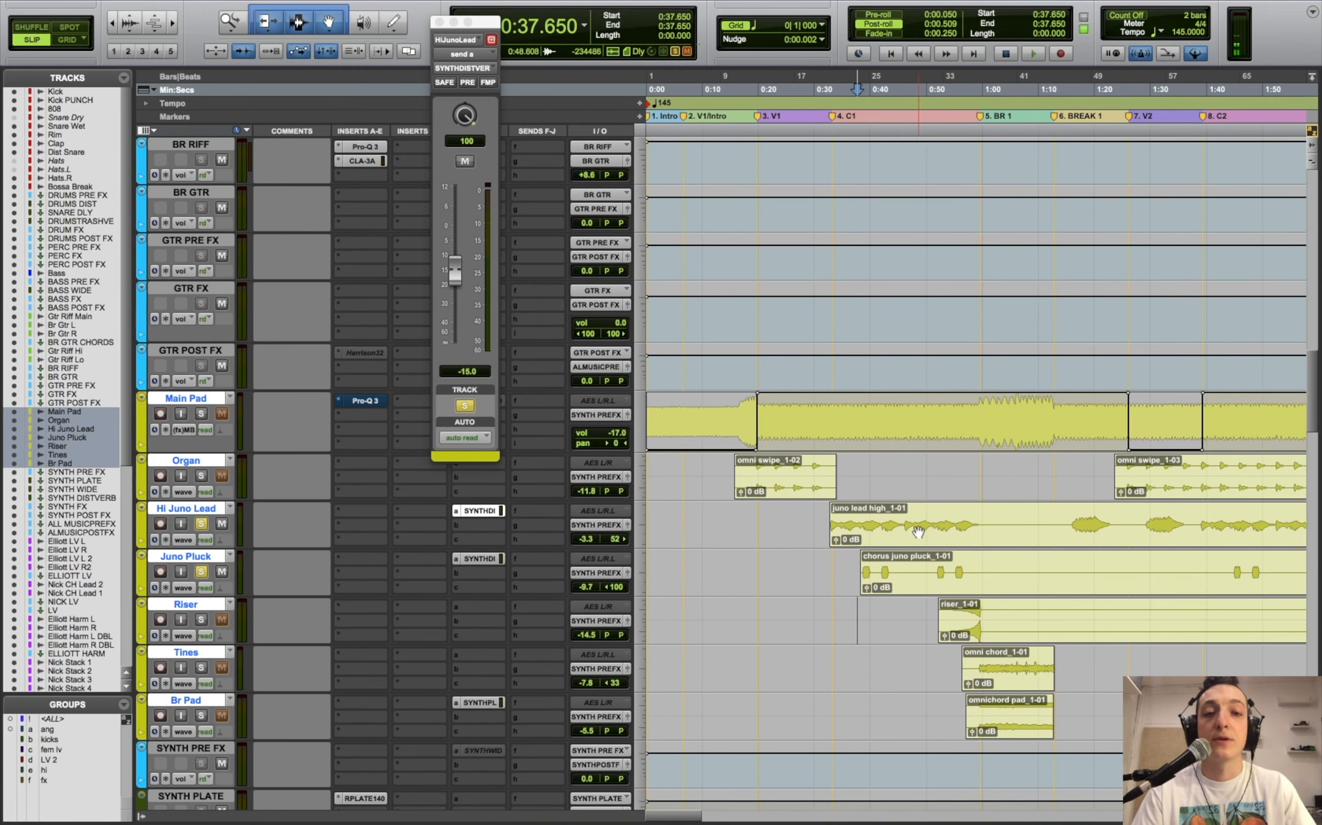
click(627, 574)
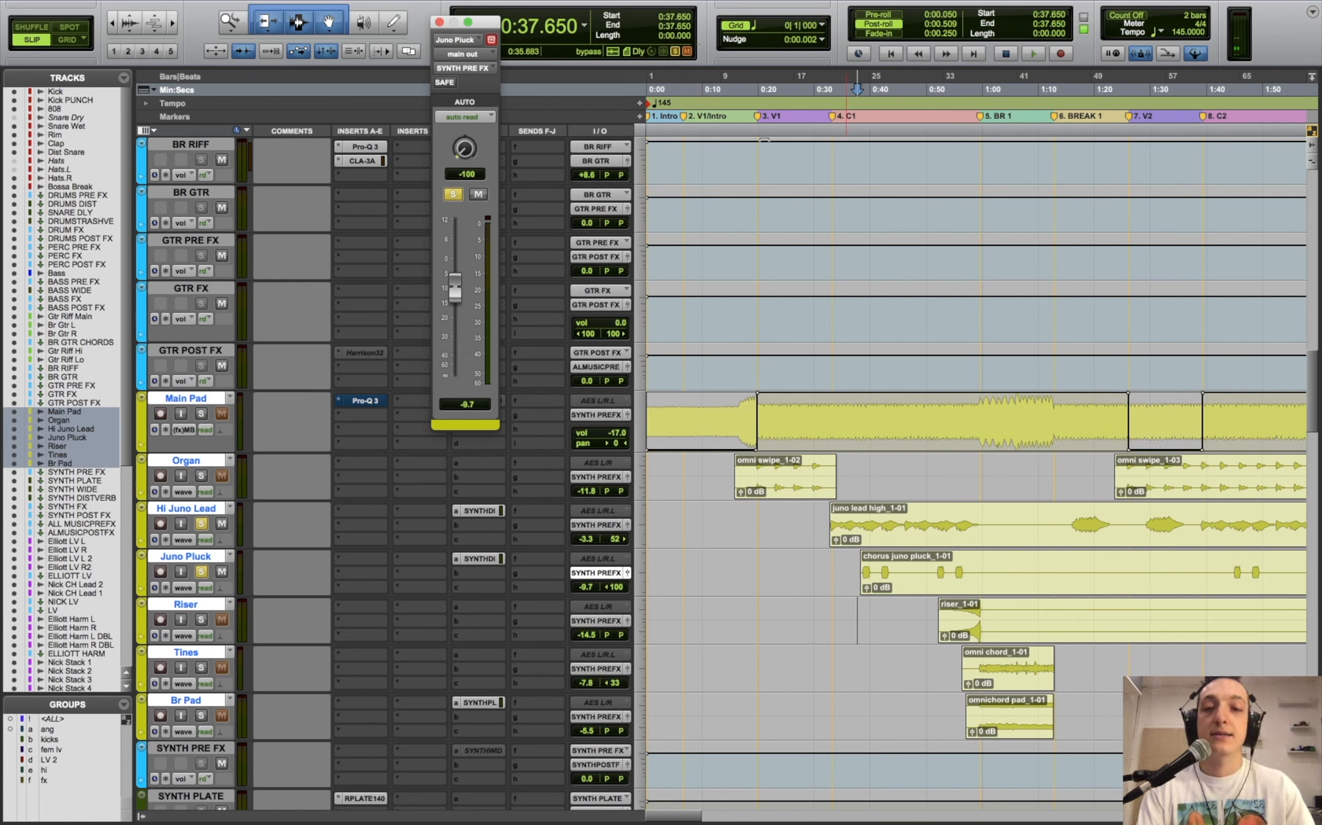
- Unsolo Juno Pluck and briefly play the full mix from 0:30.906
click(834, 568)
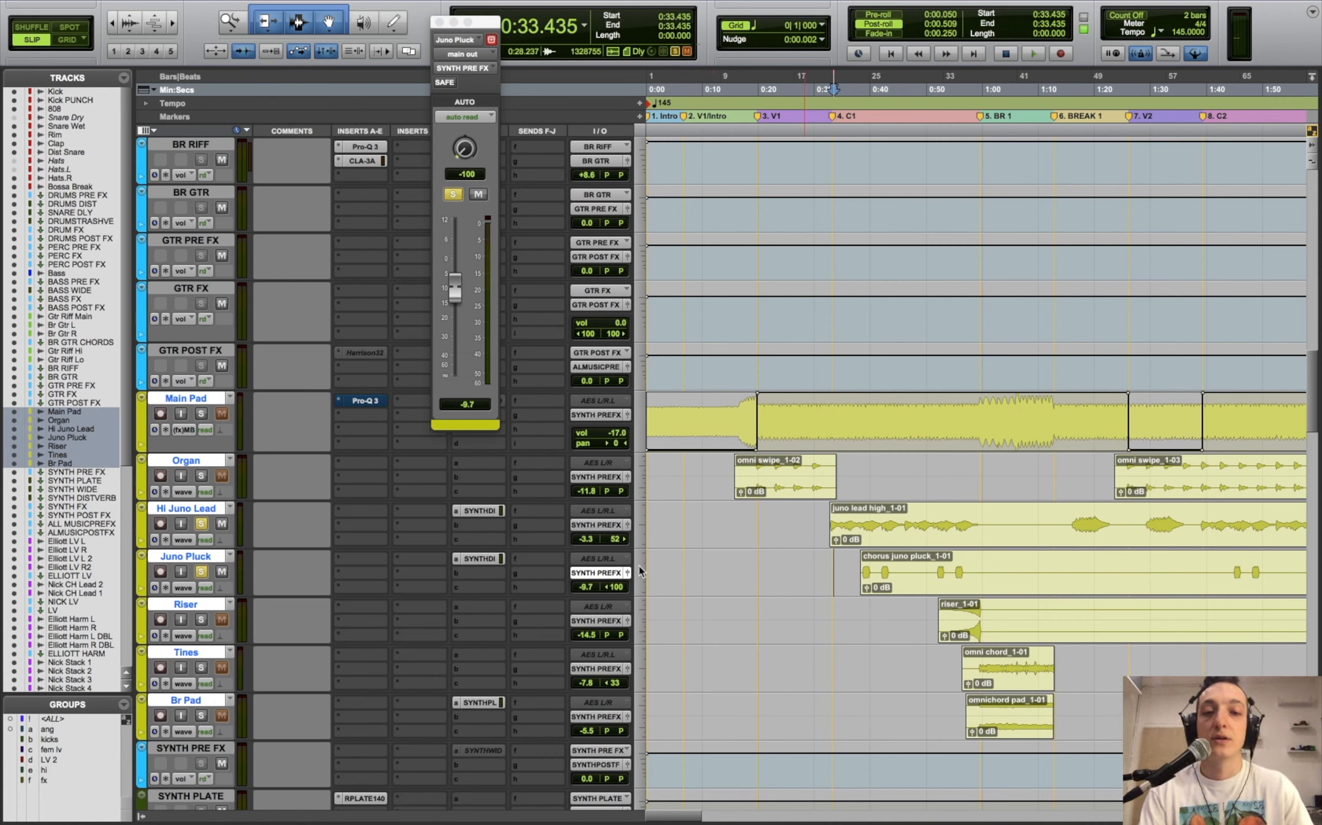
click(201, 572)
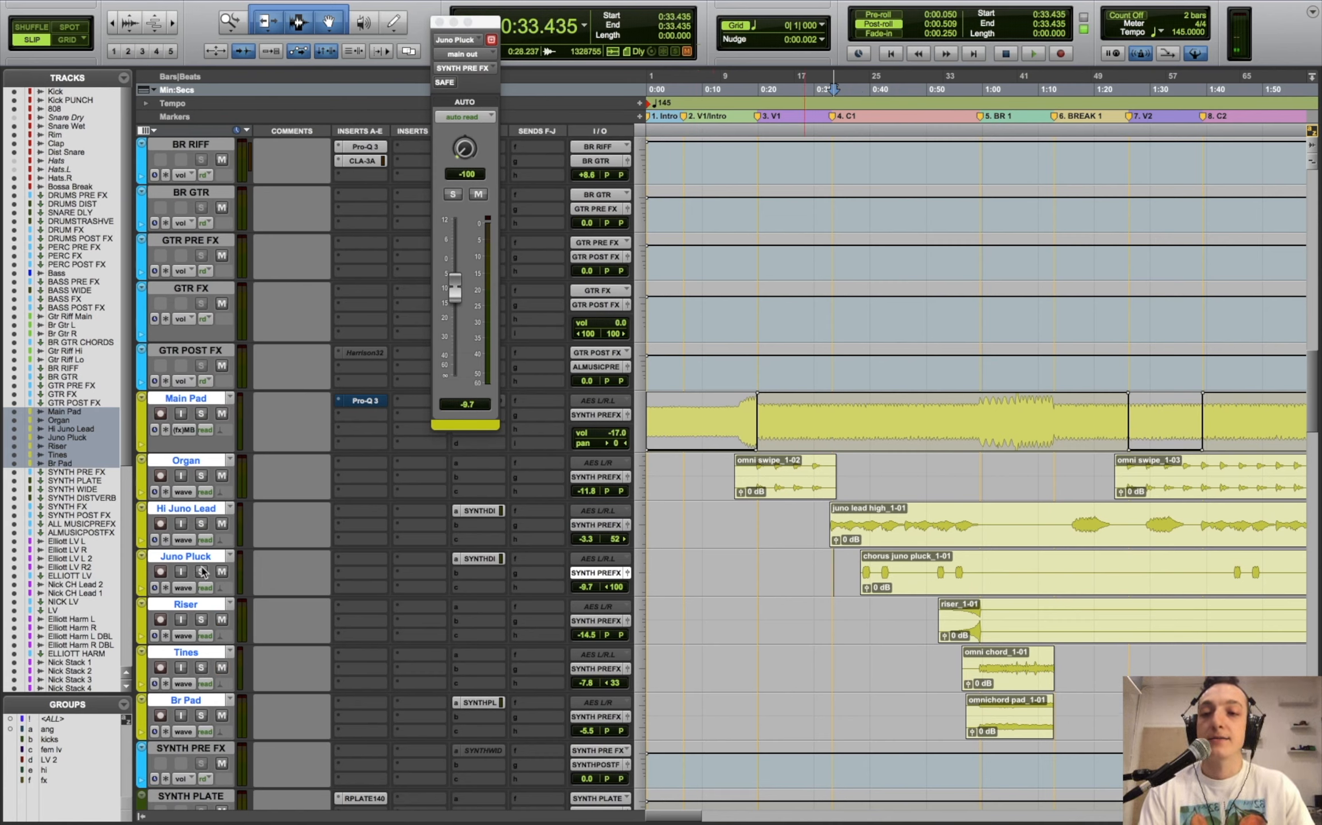
click(819, 516)
key(space)
scroll(820, 513, down, 15)
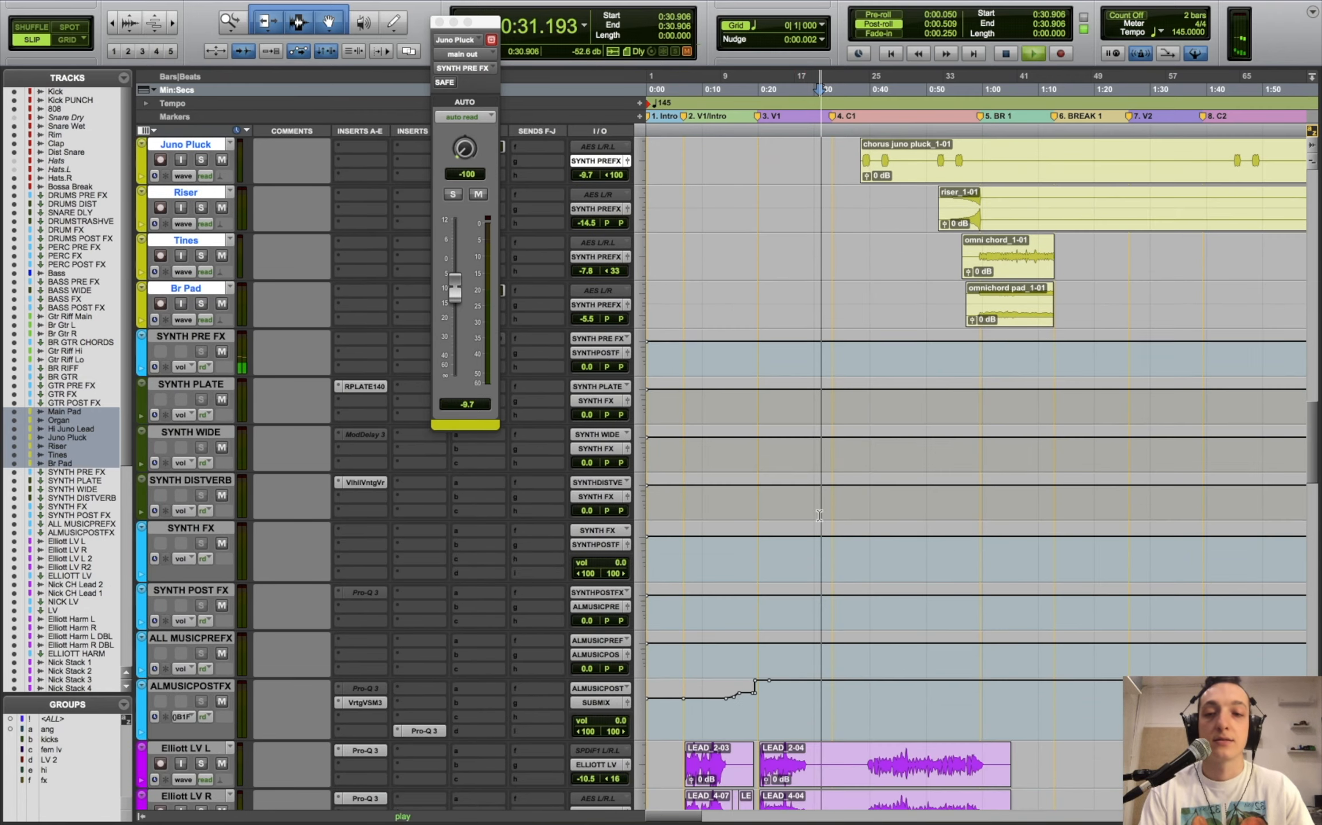
key(space)
scroll(820, 512, down, 20)
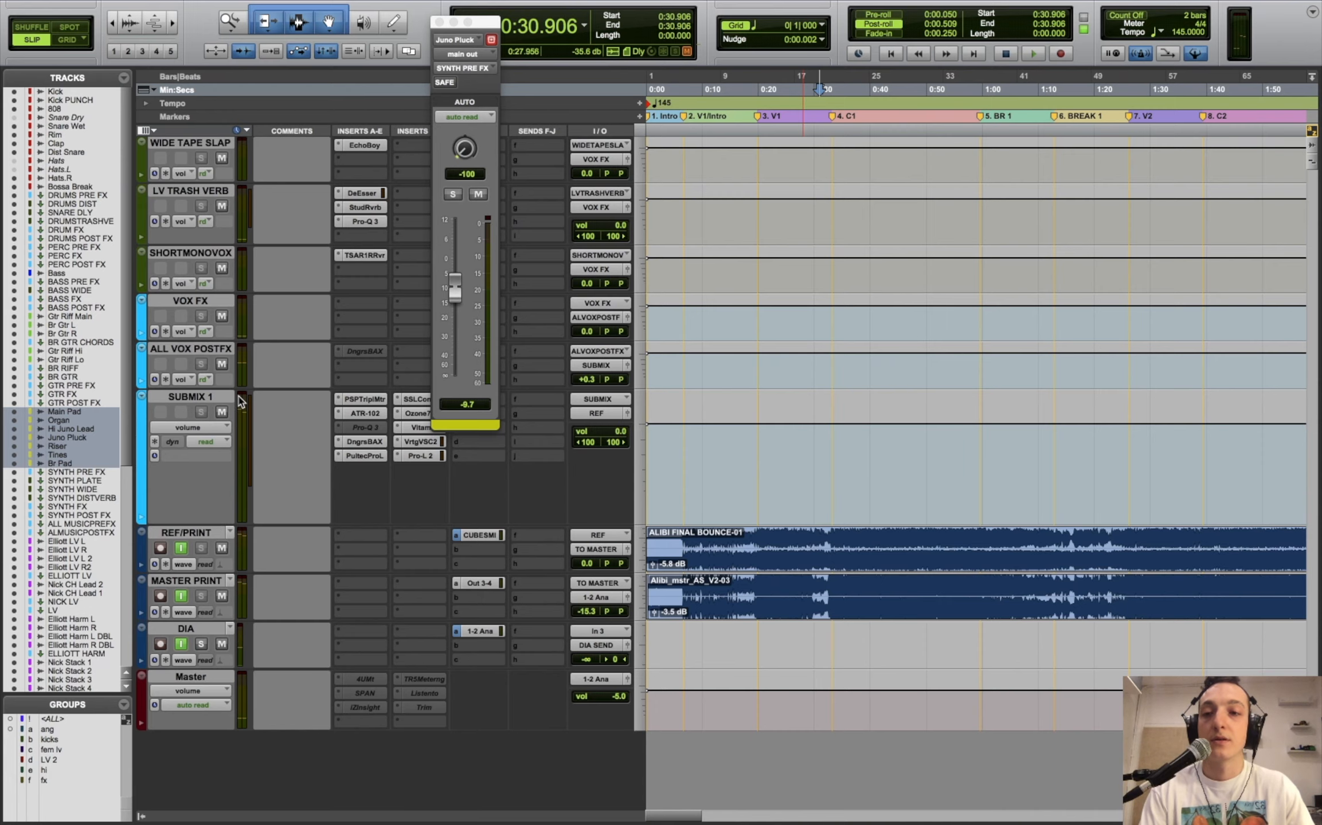
- Mute ALL VOX POSTFX and play from 0:30.906 while reviewing the drum, bass, guitar and synth tracks
click(221, 364)
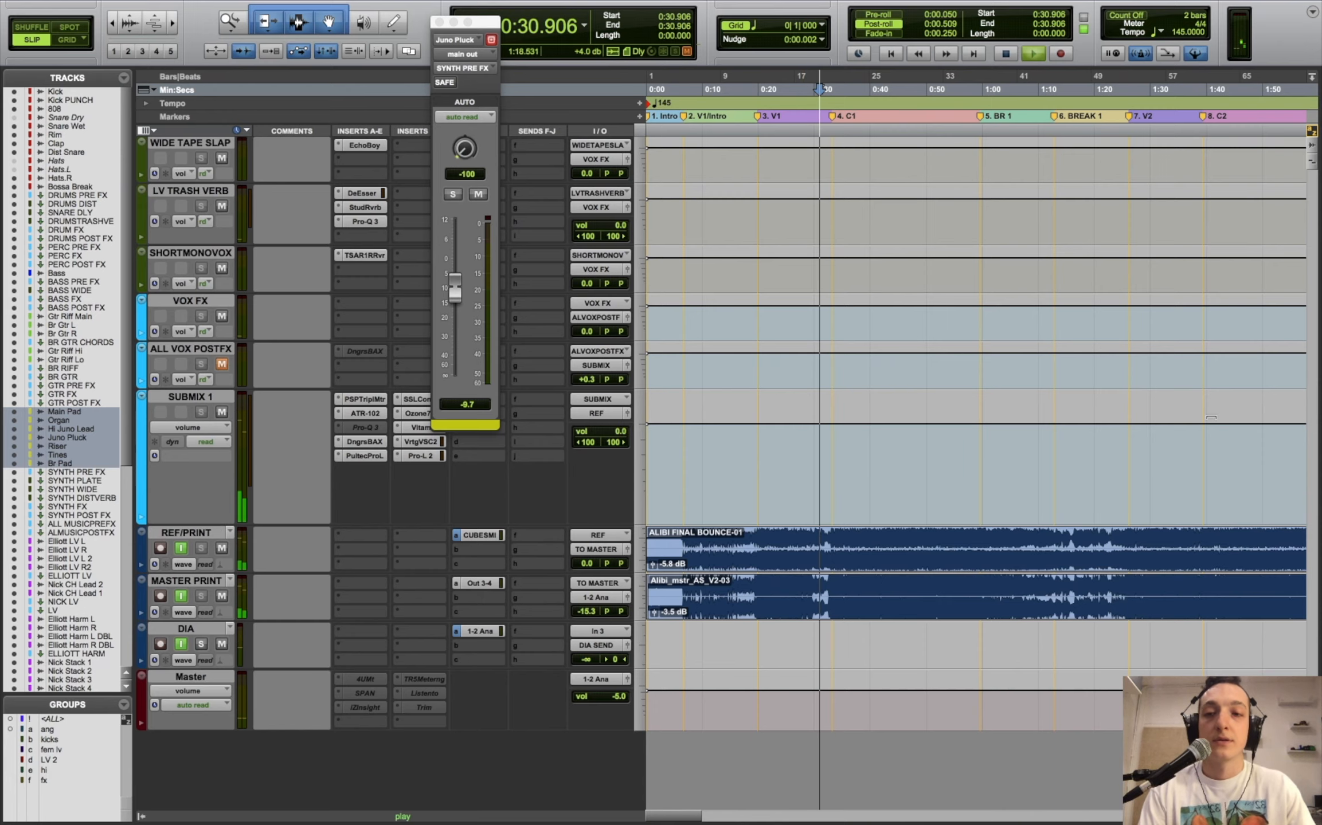
key(space)
scroll(1317, 256, up, 20)
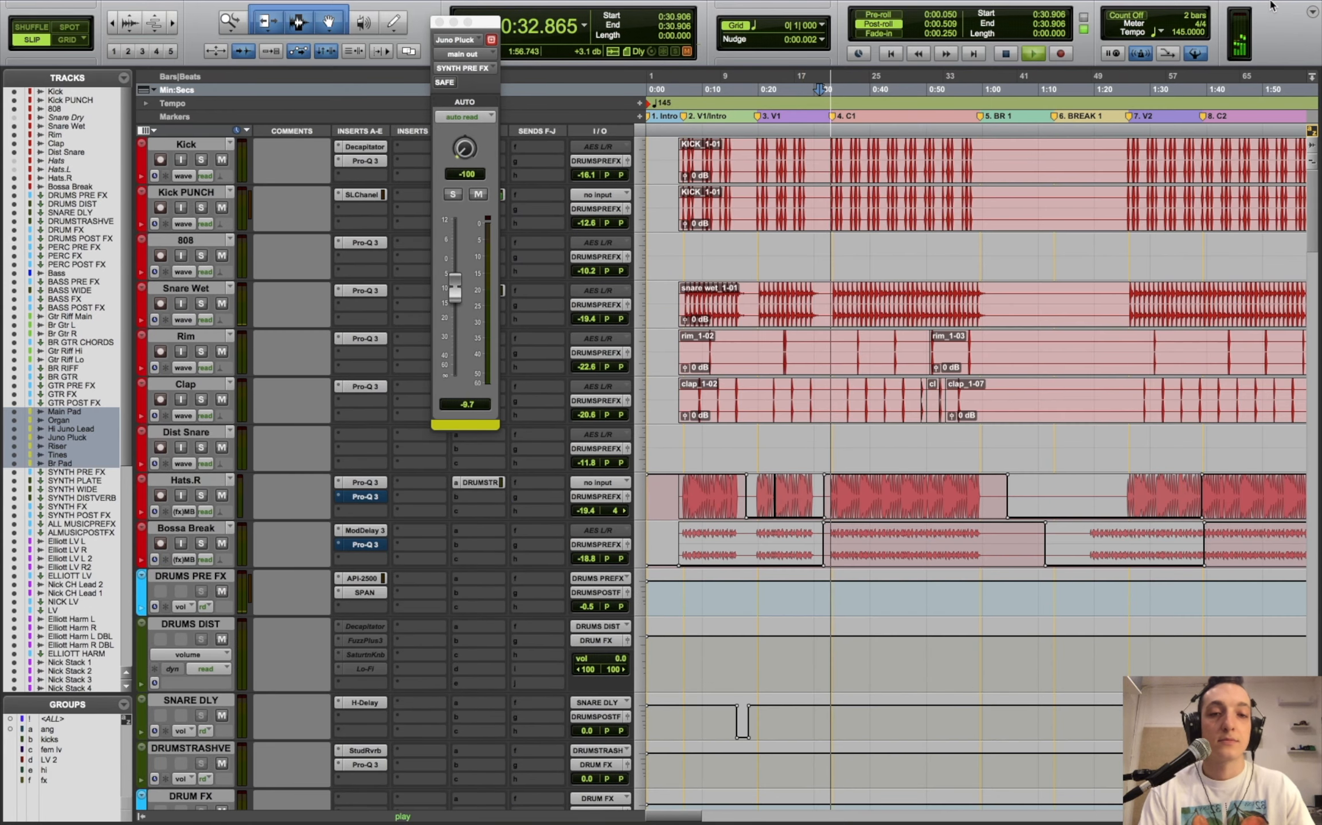
scroll(1317, 256, down, 20)
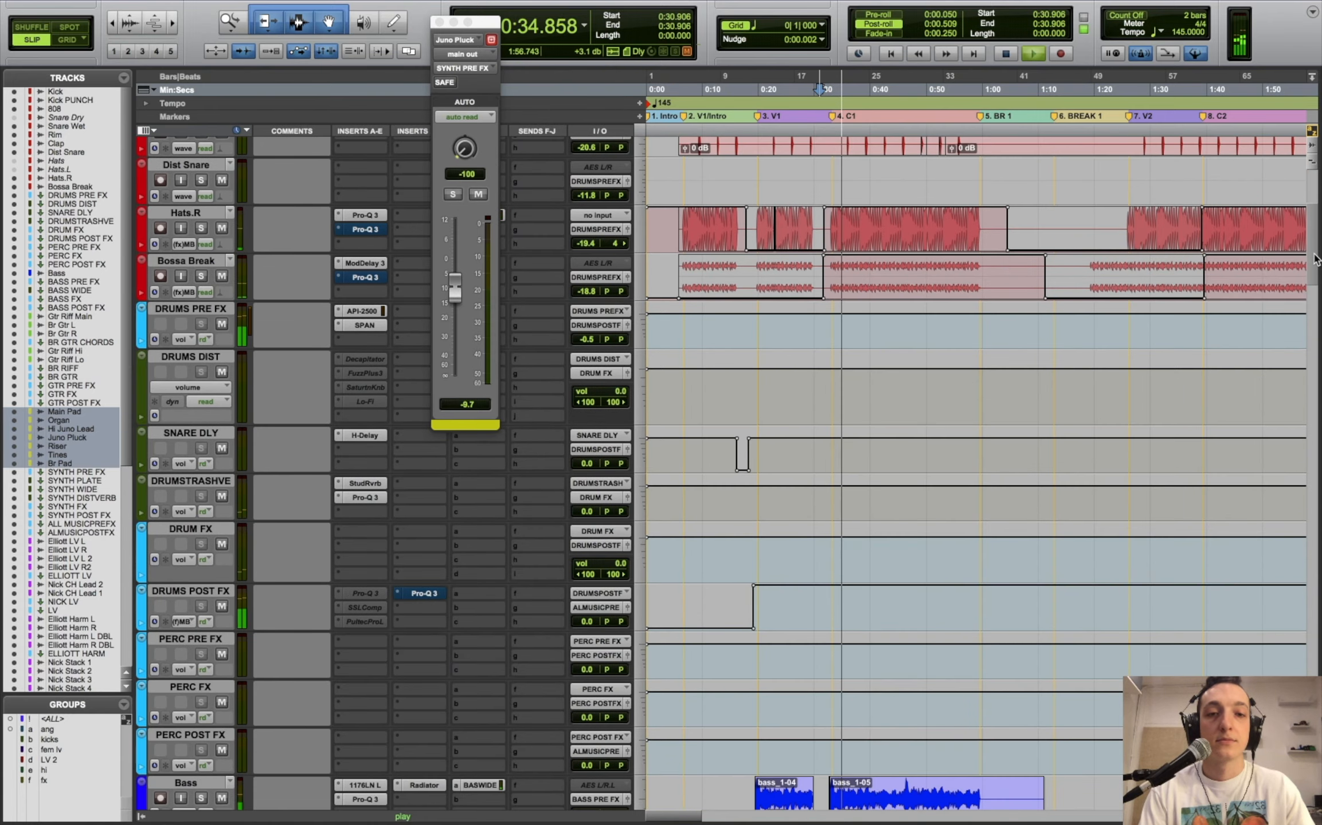
scroll(1317, 324, down, 5)
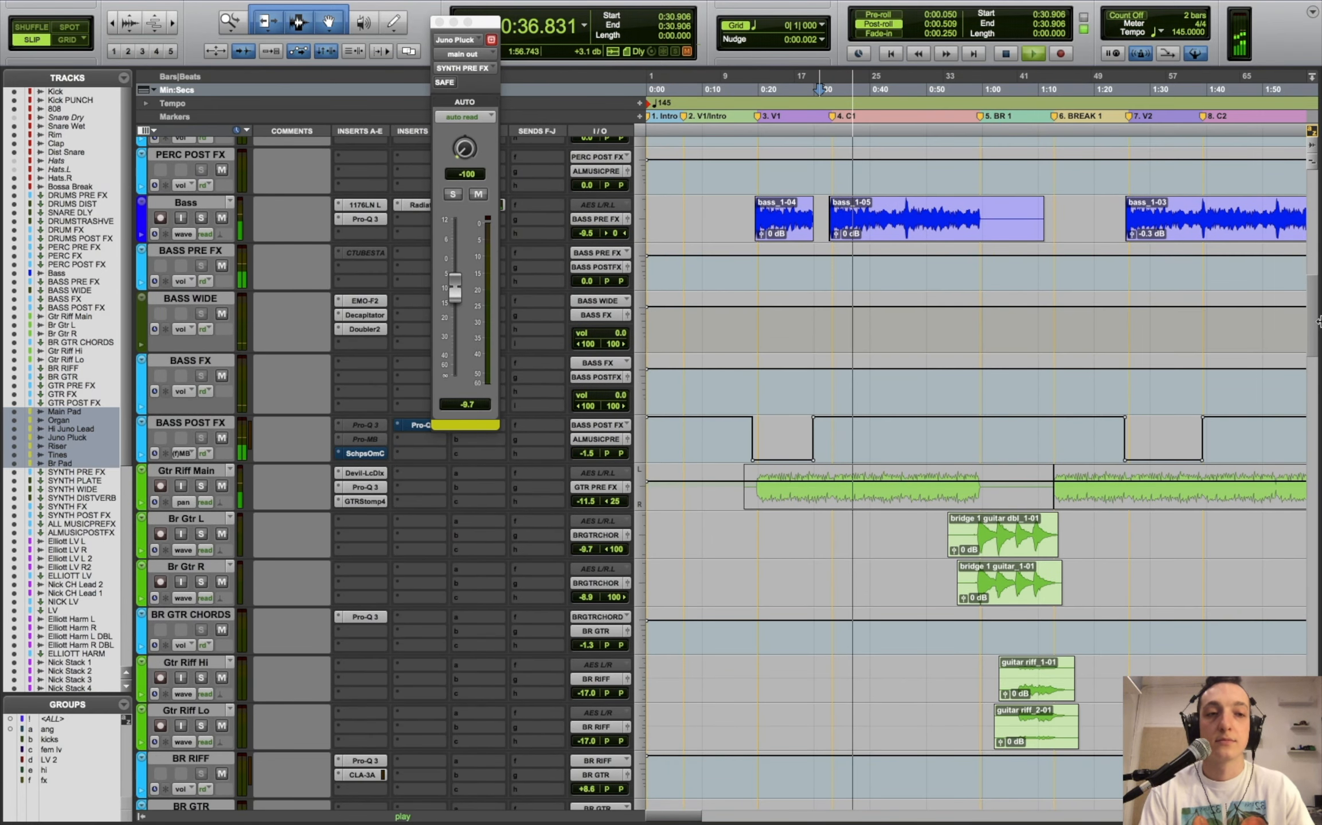
scroll(1315, 322, down, 3)
scroll(1314, 322, down, 1)
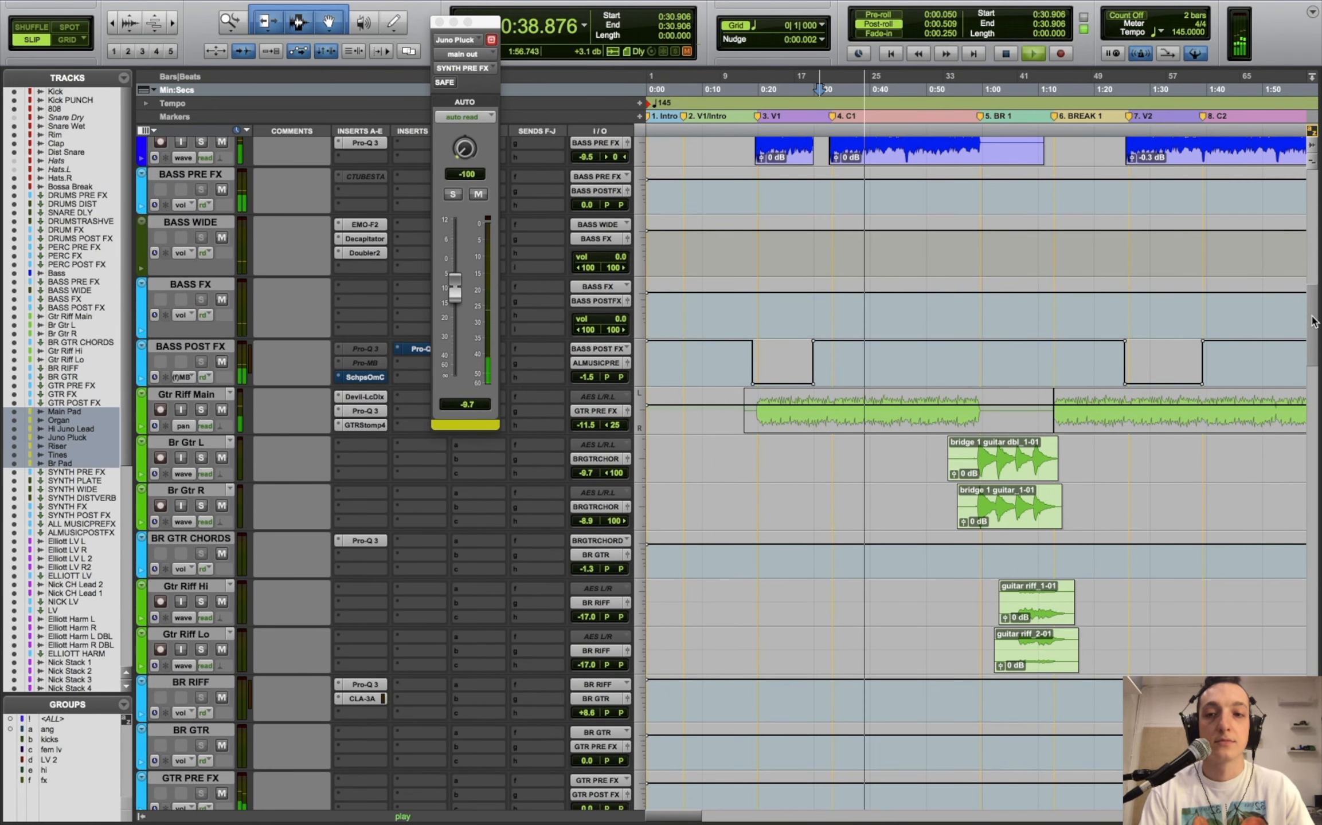
scroll(1314, 322, down, 10)
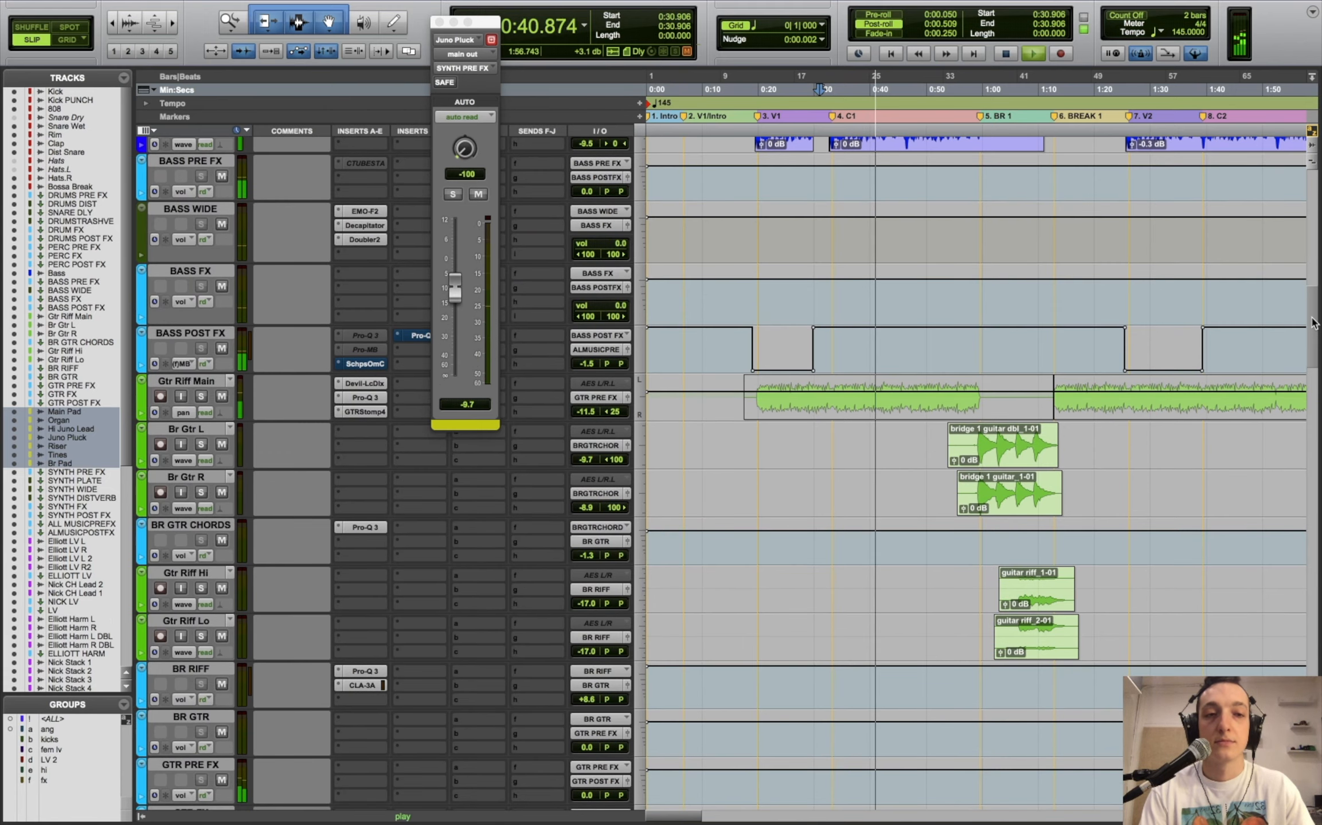
drag(1311, 317, 1311, 370)
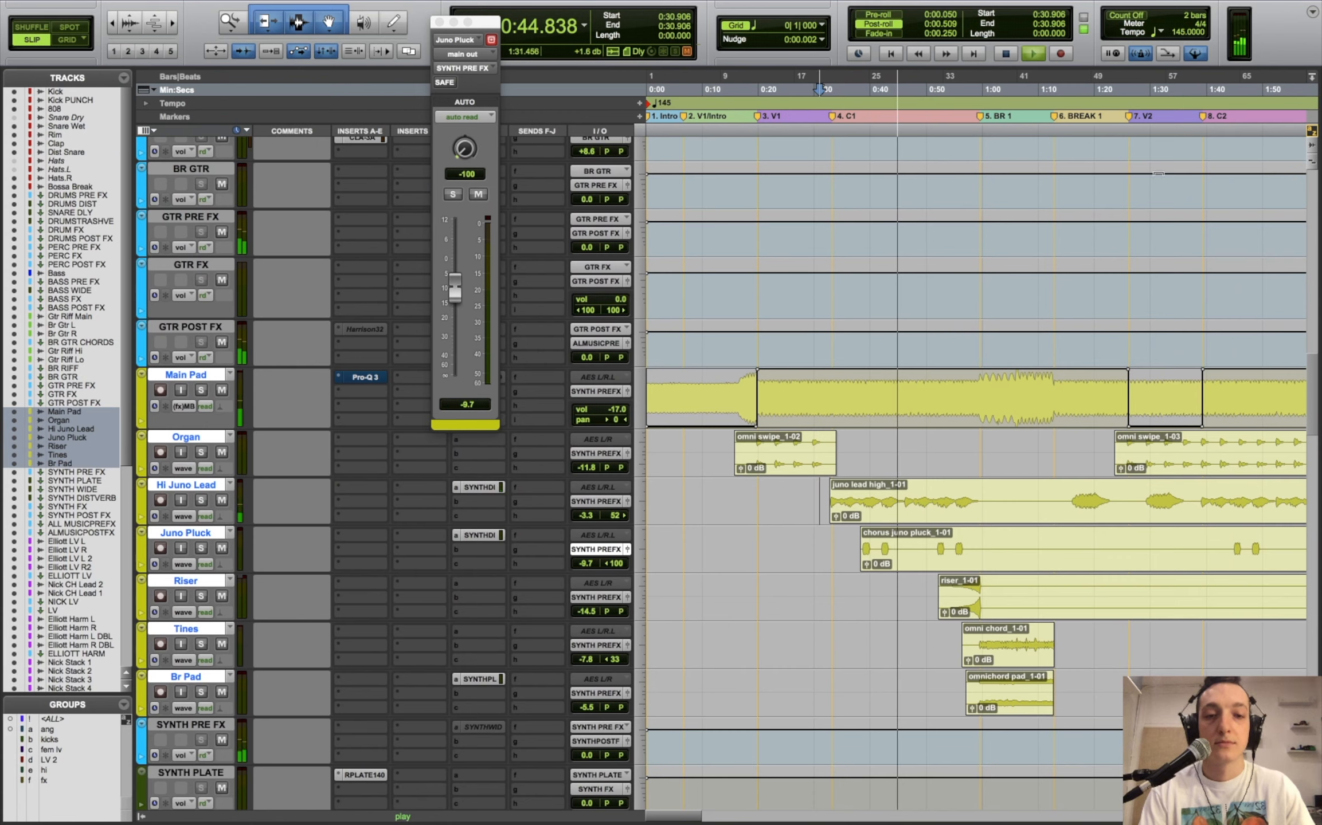
key(space)
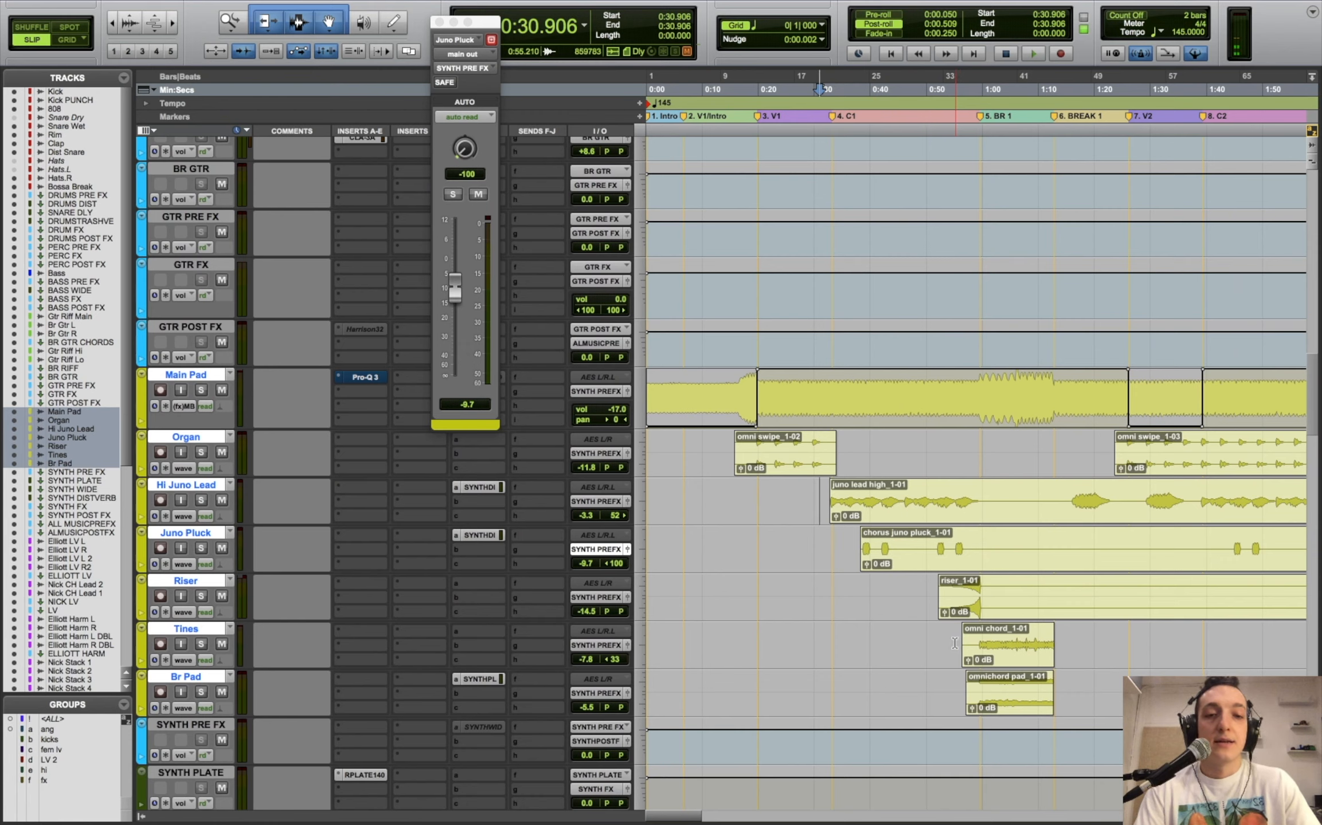
- Solo the Riser track and audition it from 0:55.070 and 0:55.210
click(955, 640)
click(201, 596)
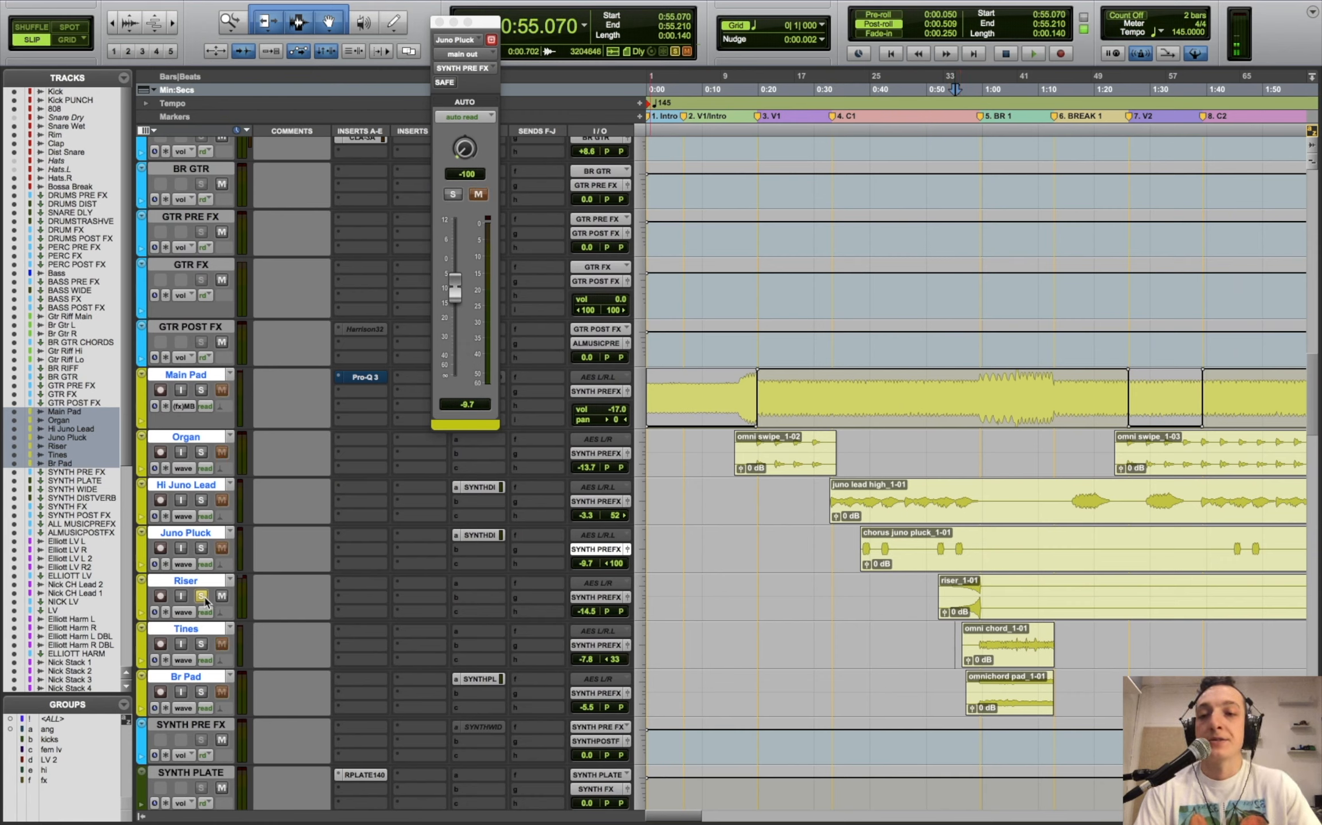
key(space)
key(space)
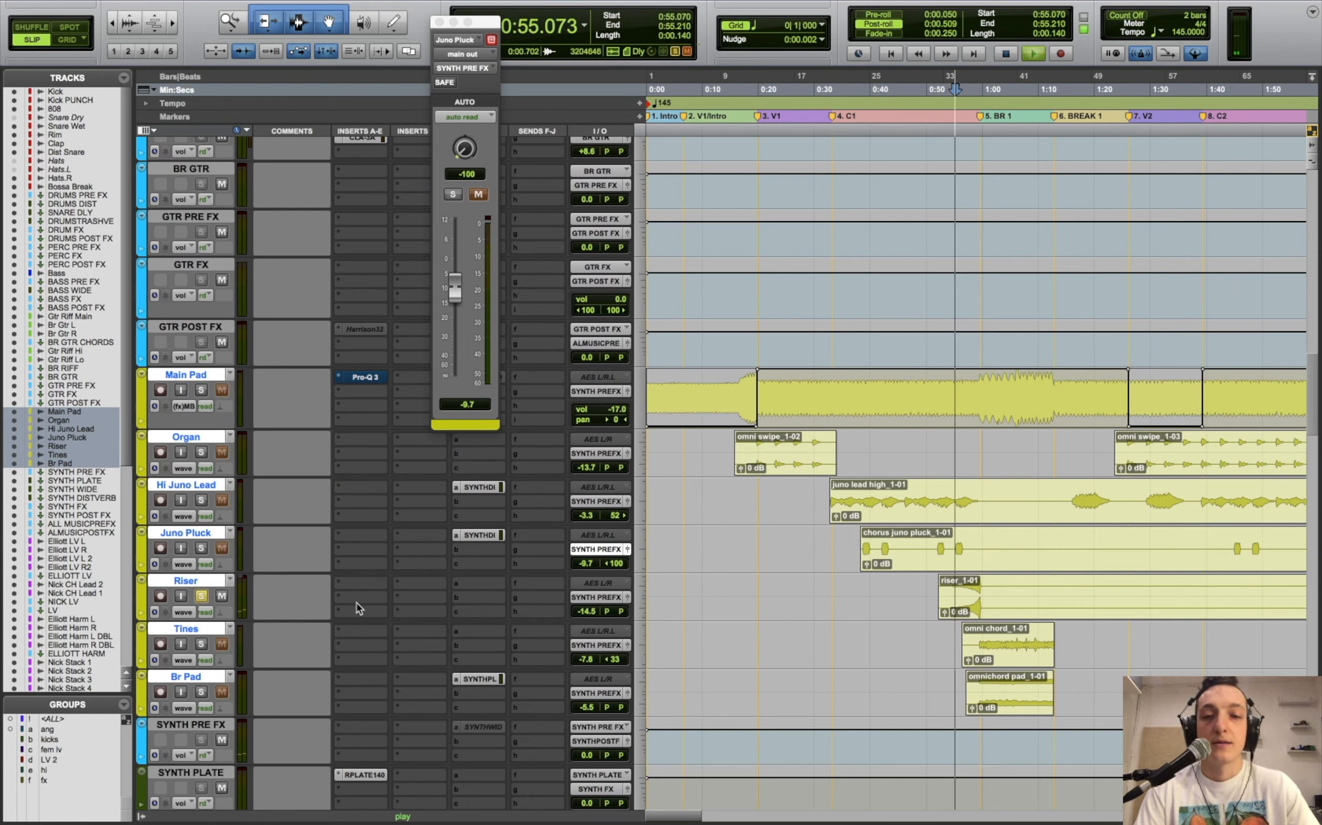
click(966, 630)
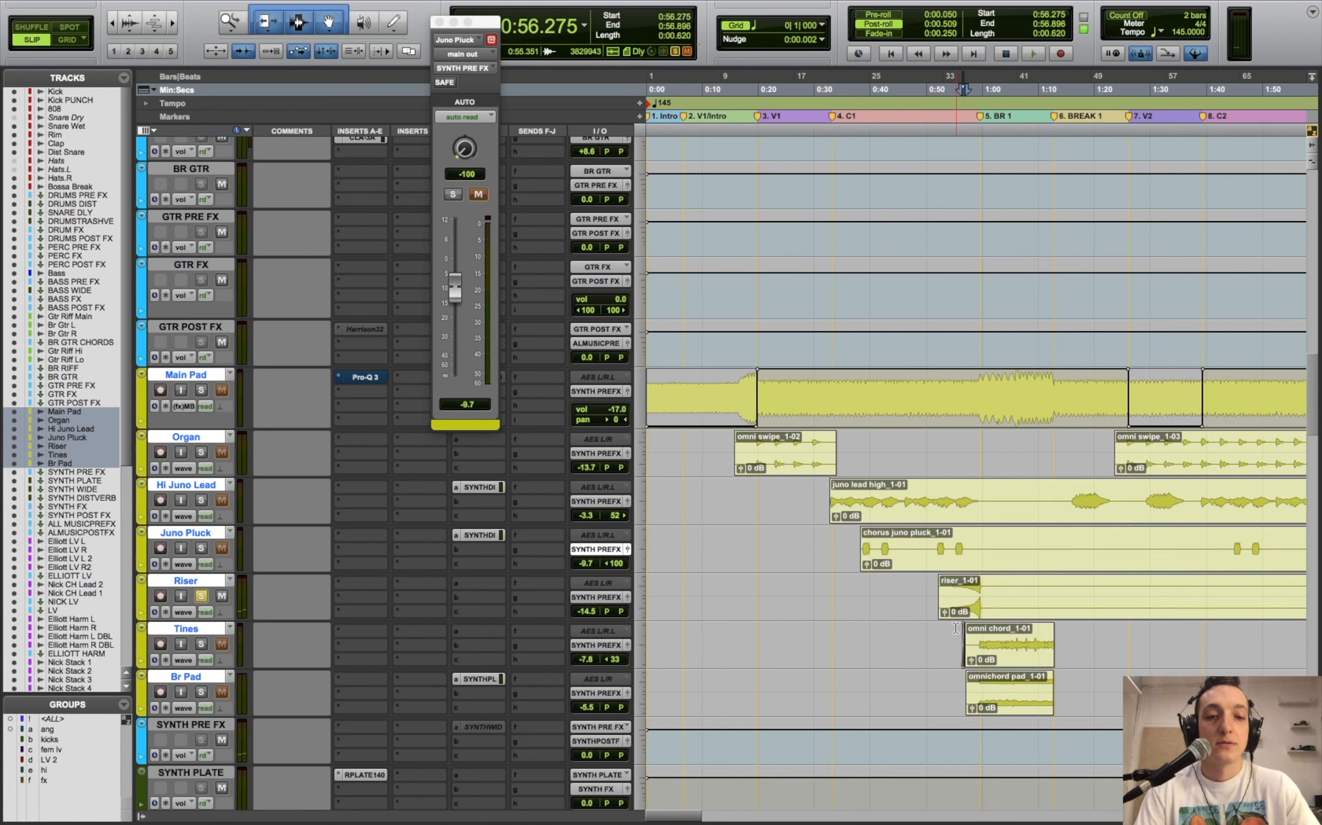
click(955, 630)
key(space)
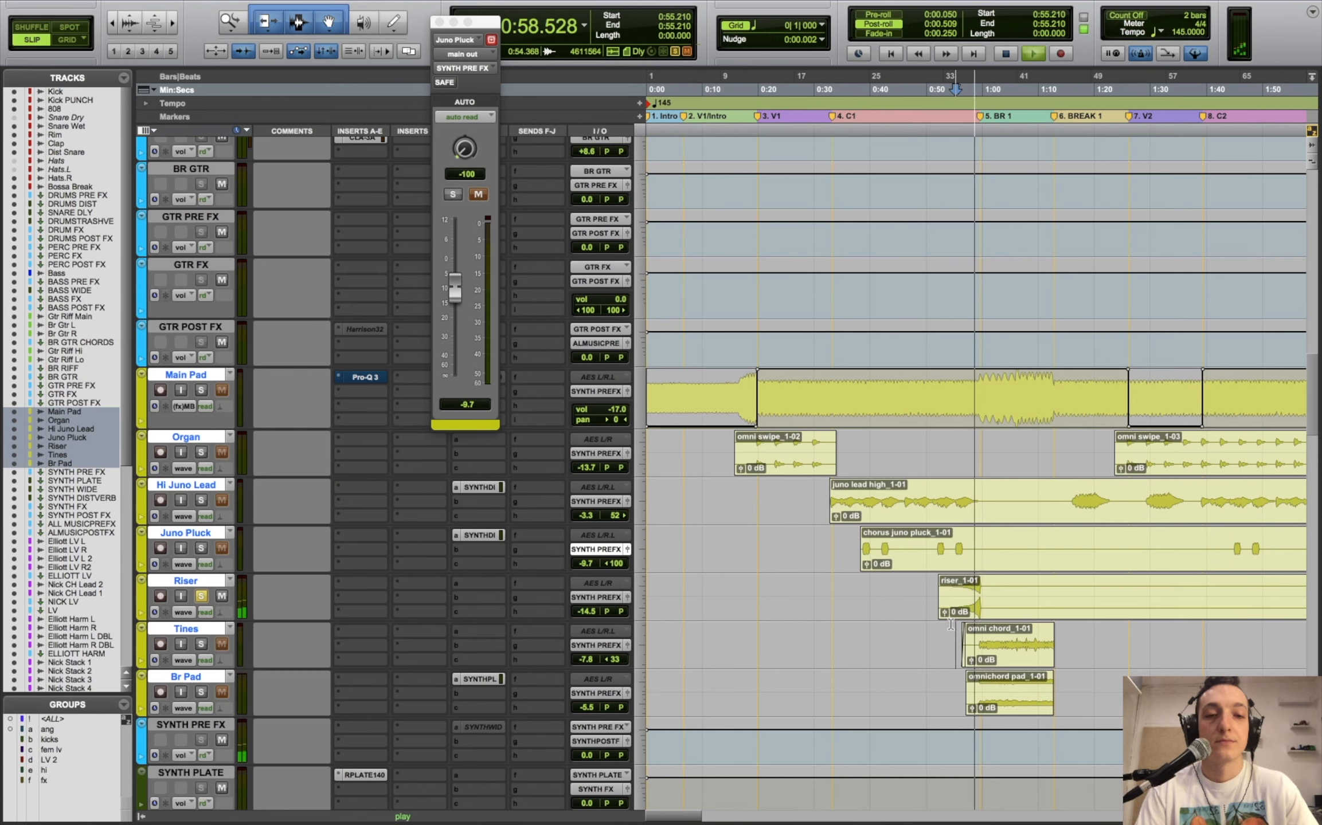
key(space)
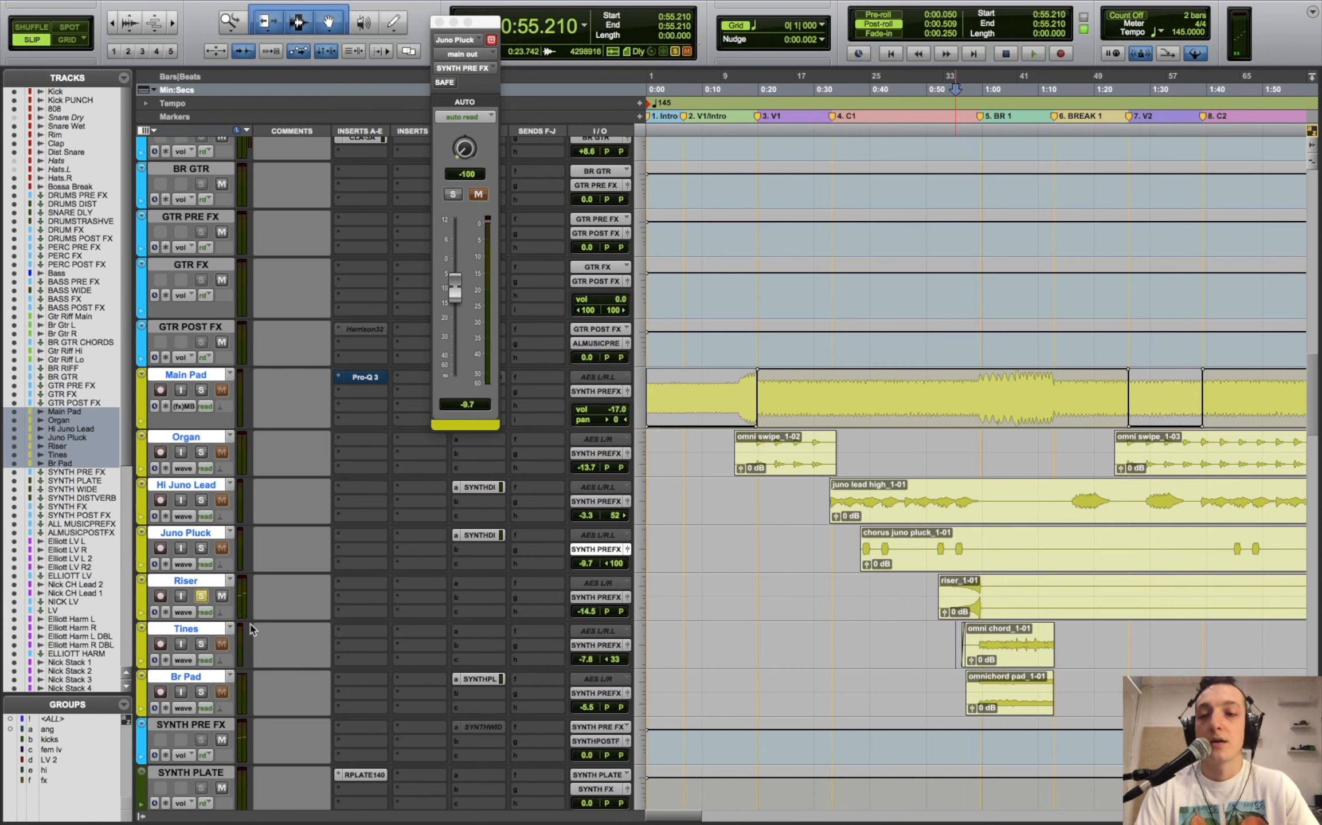
- Solo Tines and Br Pad, play from 1:00.268, then leave only Br Pad soloed
click(201, 644)
click(202, 692)
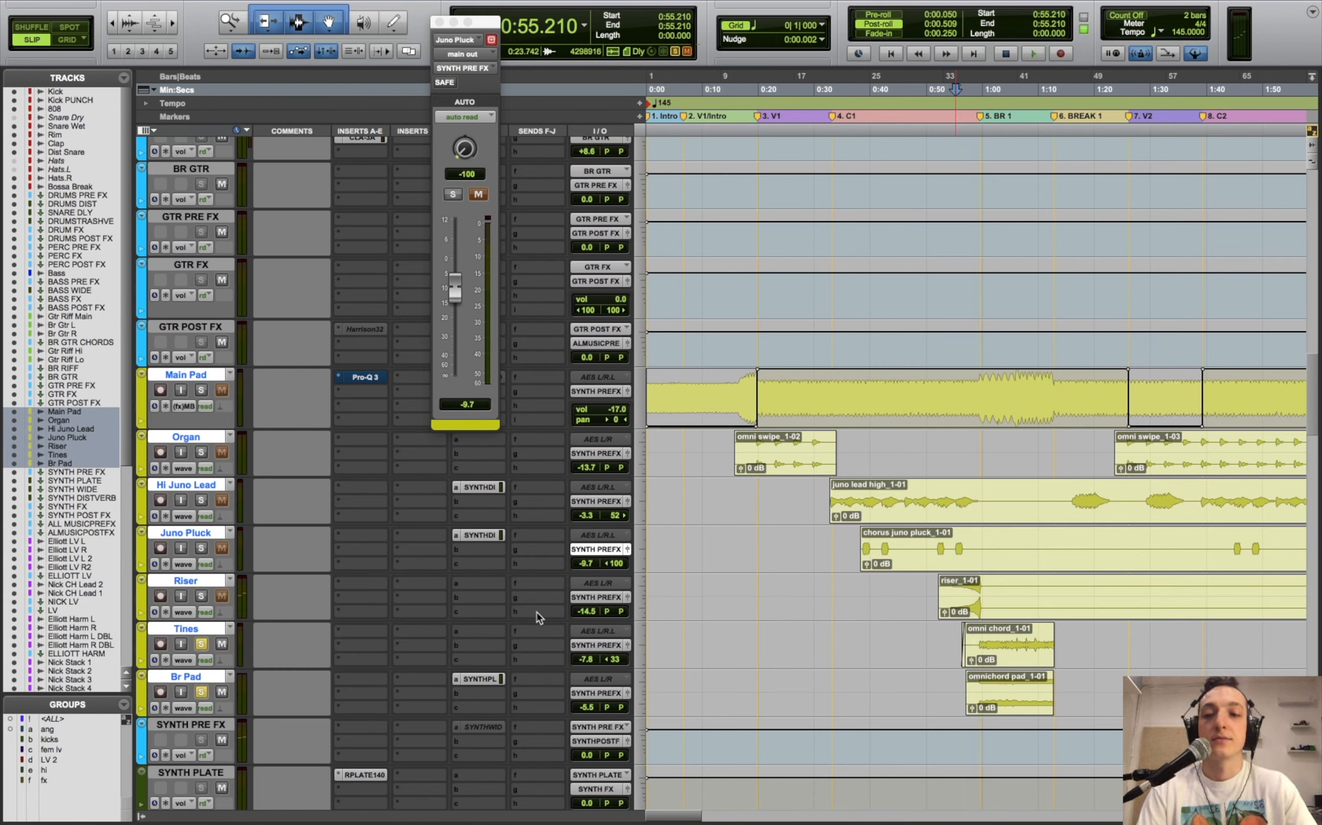
click(984, 634)
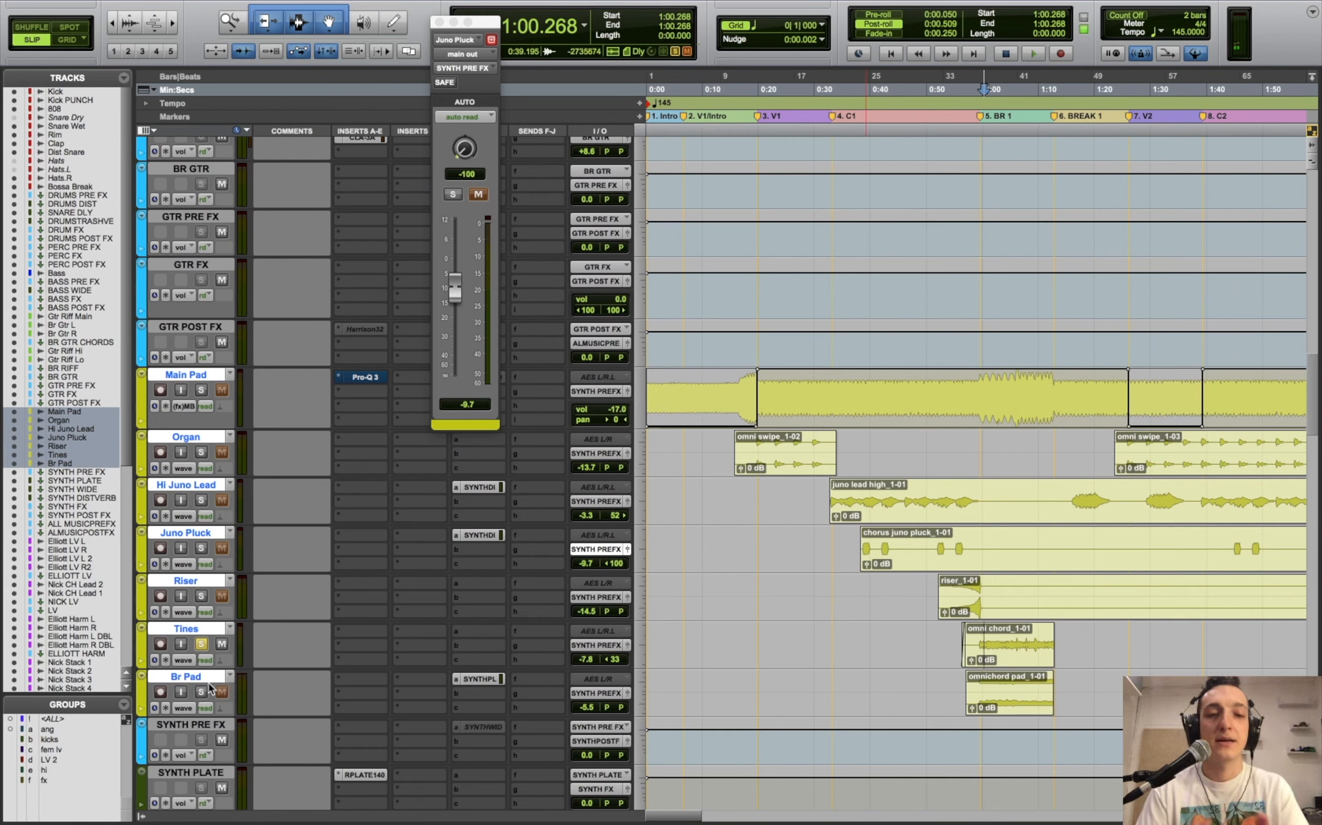
key(space)
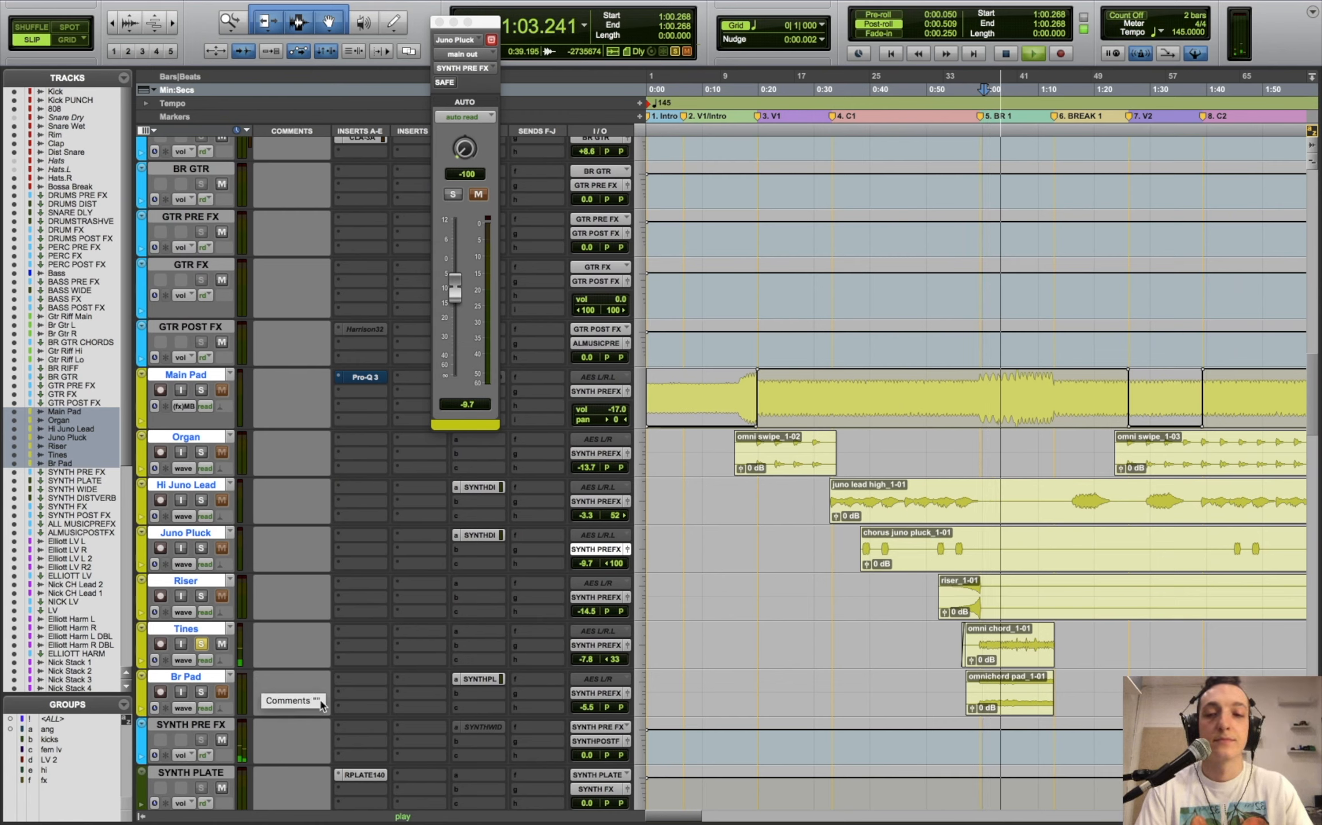
click(200, 692)
click(200, 645)
key(space)
- Play Br Pad from 0:59.144, zoom in, and trim the omnichord pad clip start to 0:59.144
click(979, 731)
key(space)
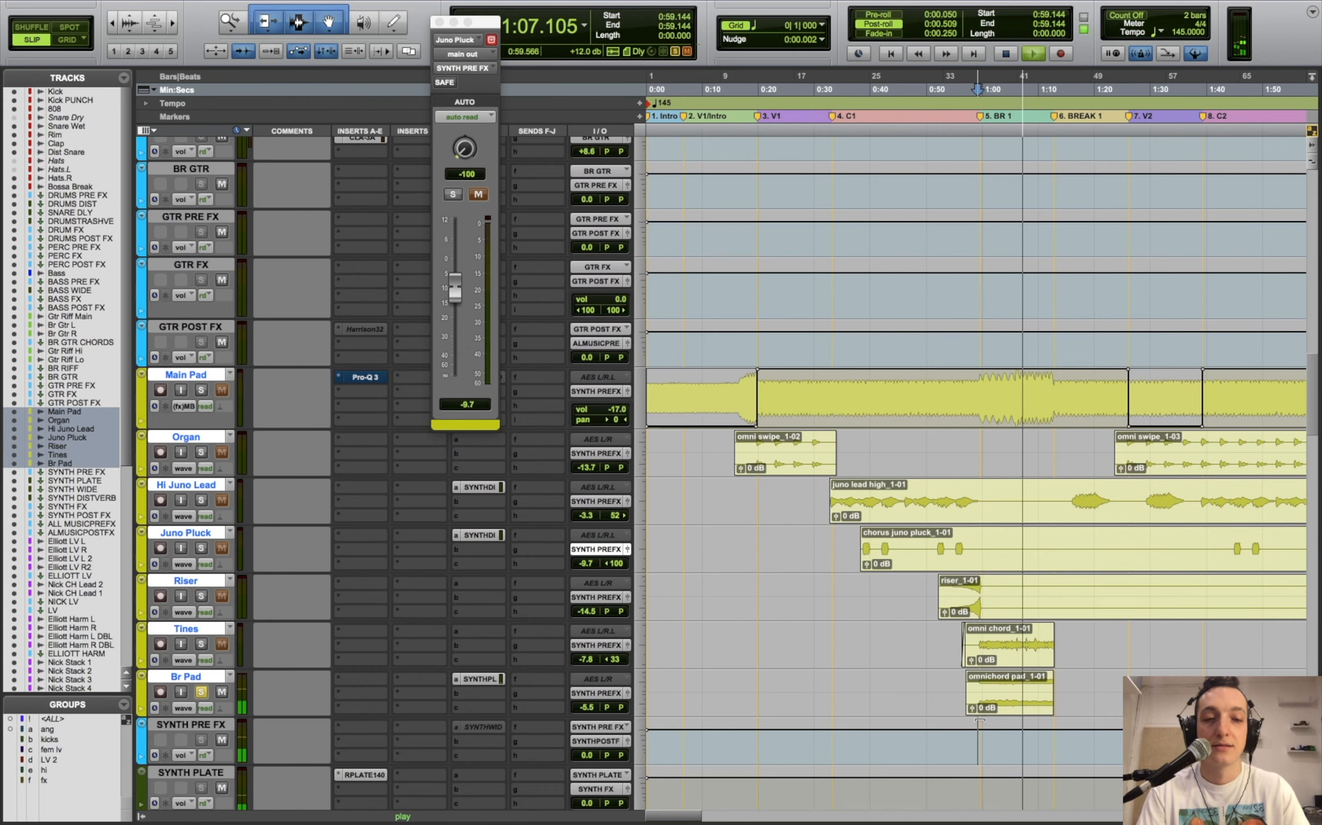
key(space)
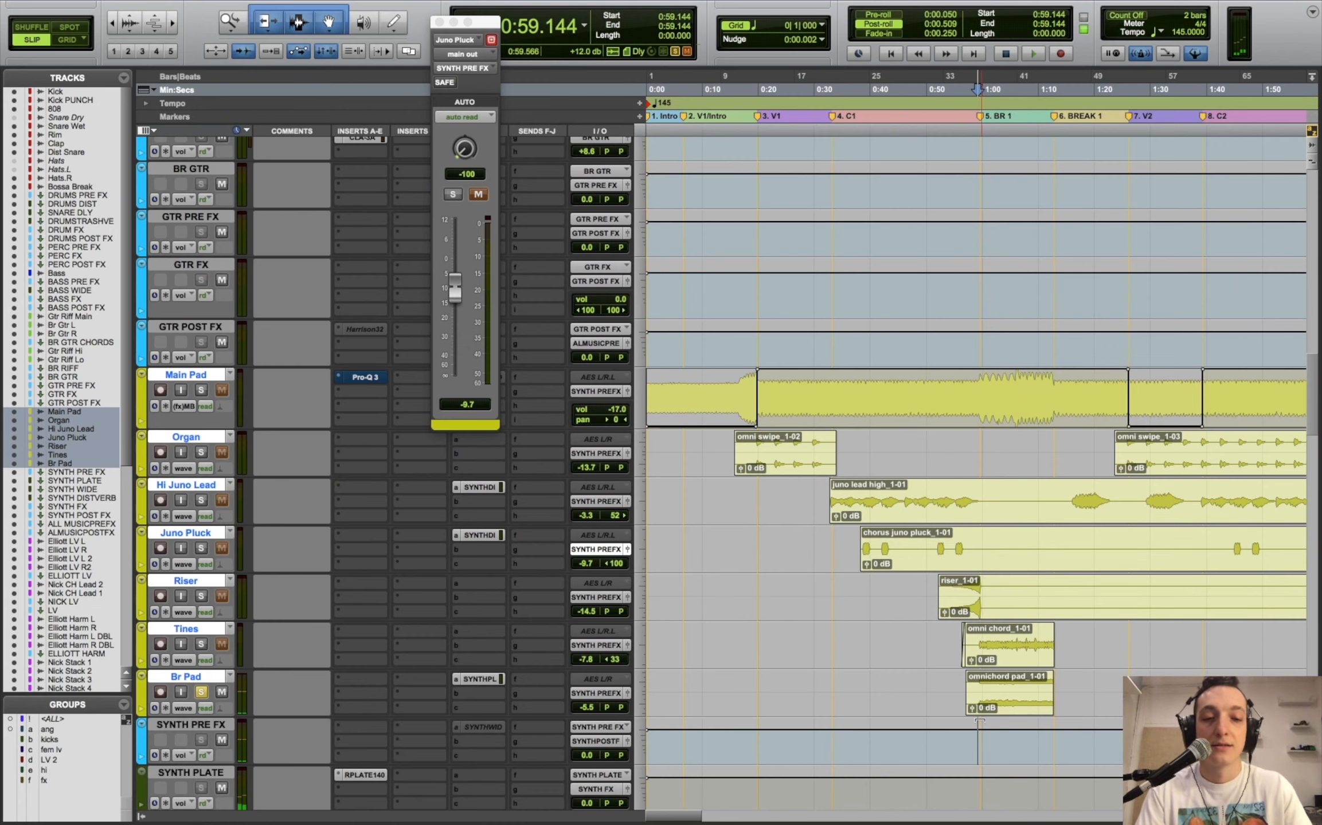
key(super+])
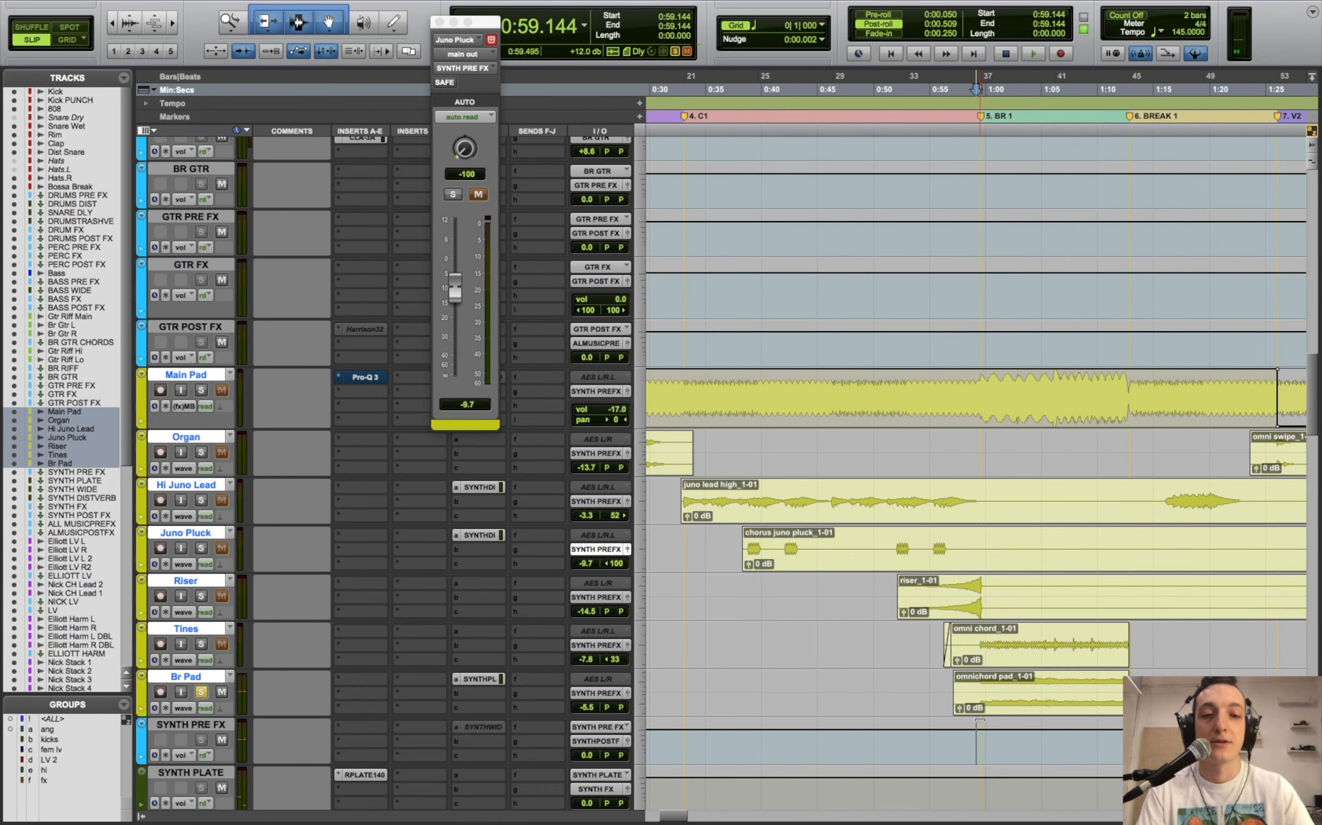
drag(954, 693, 977, 694)
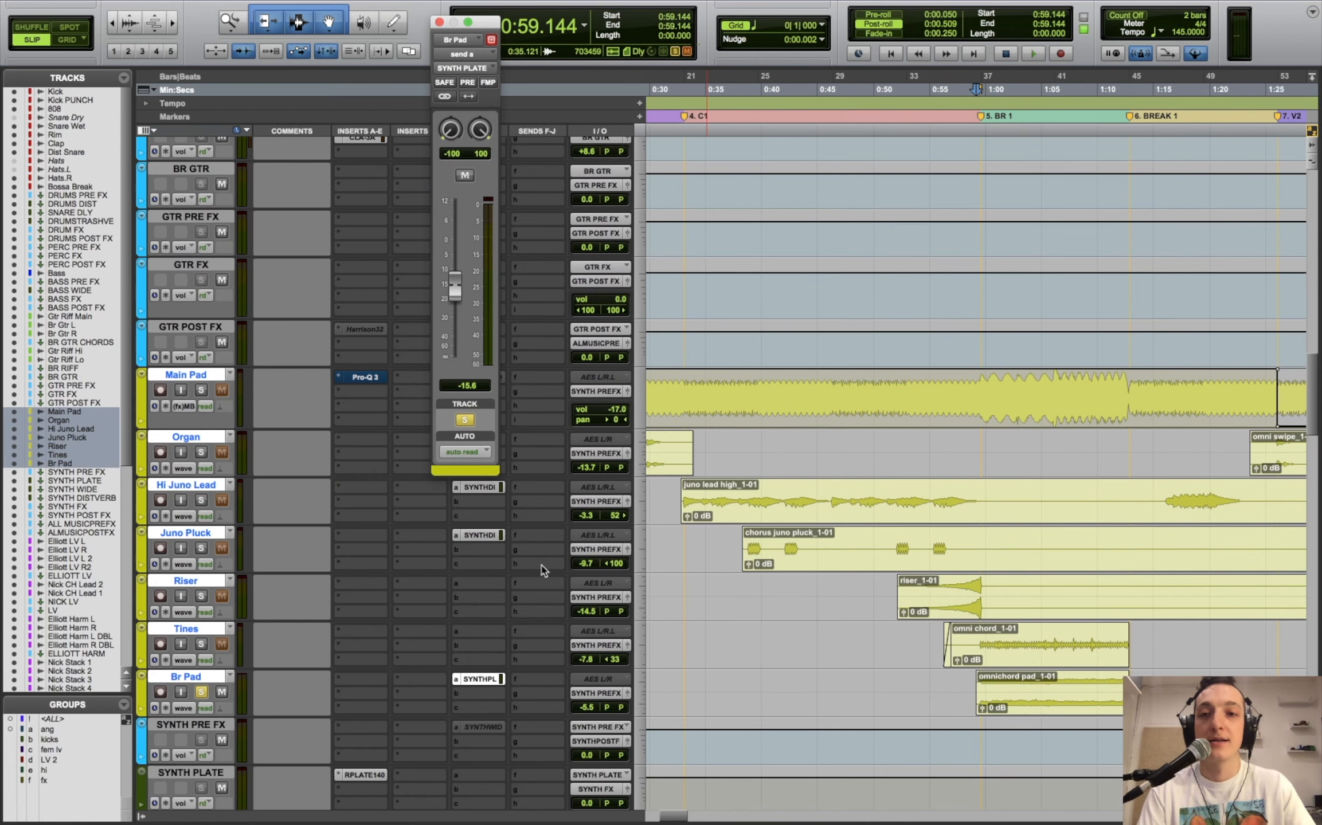
scroll(375, 657, down, 5)
click(351, 594)
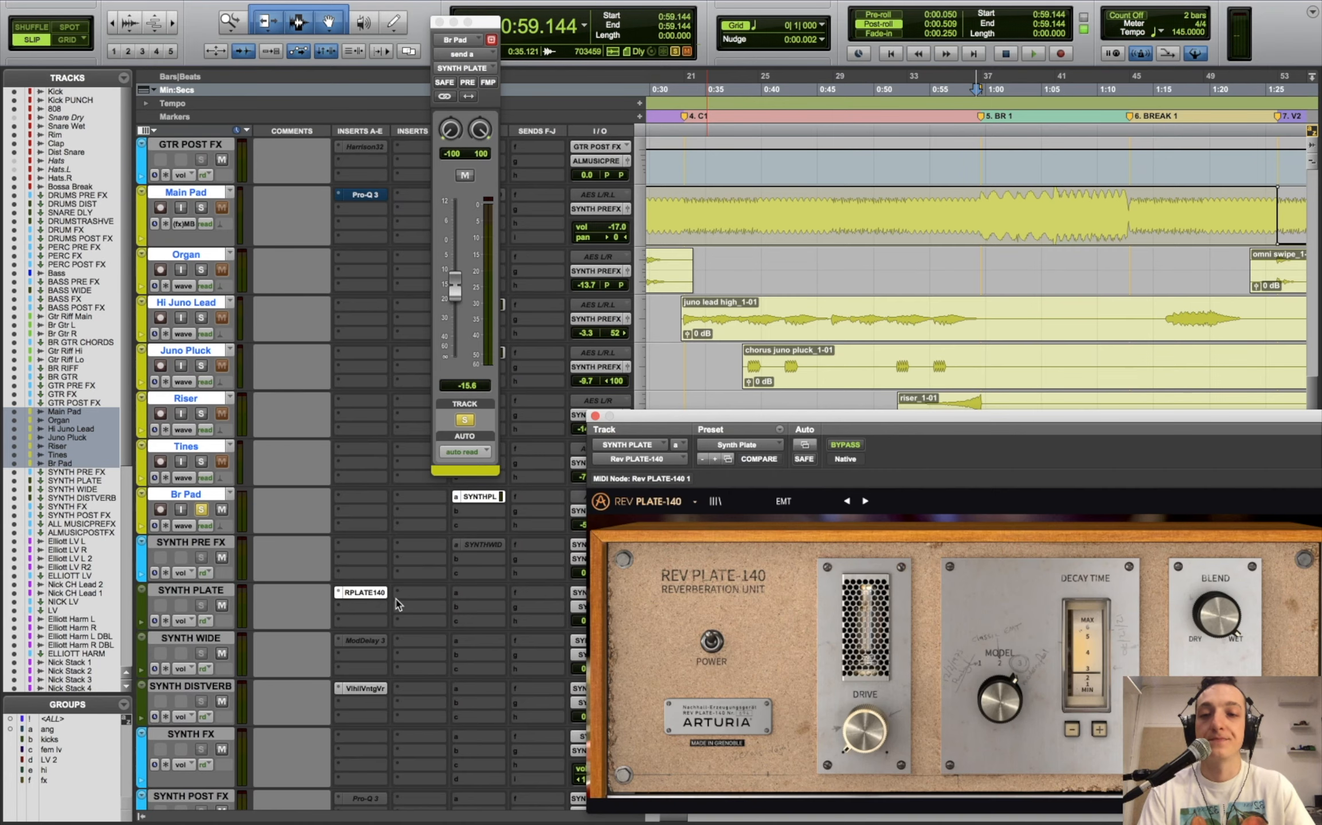
click(888, 395)
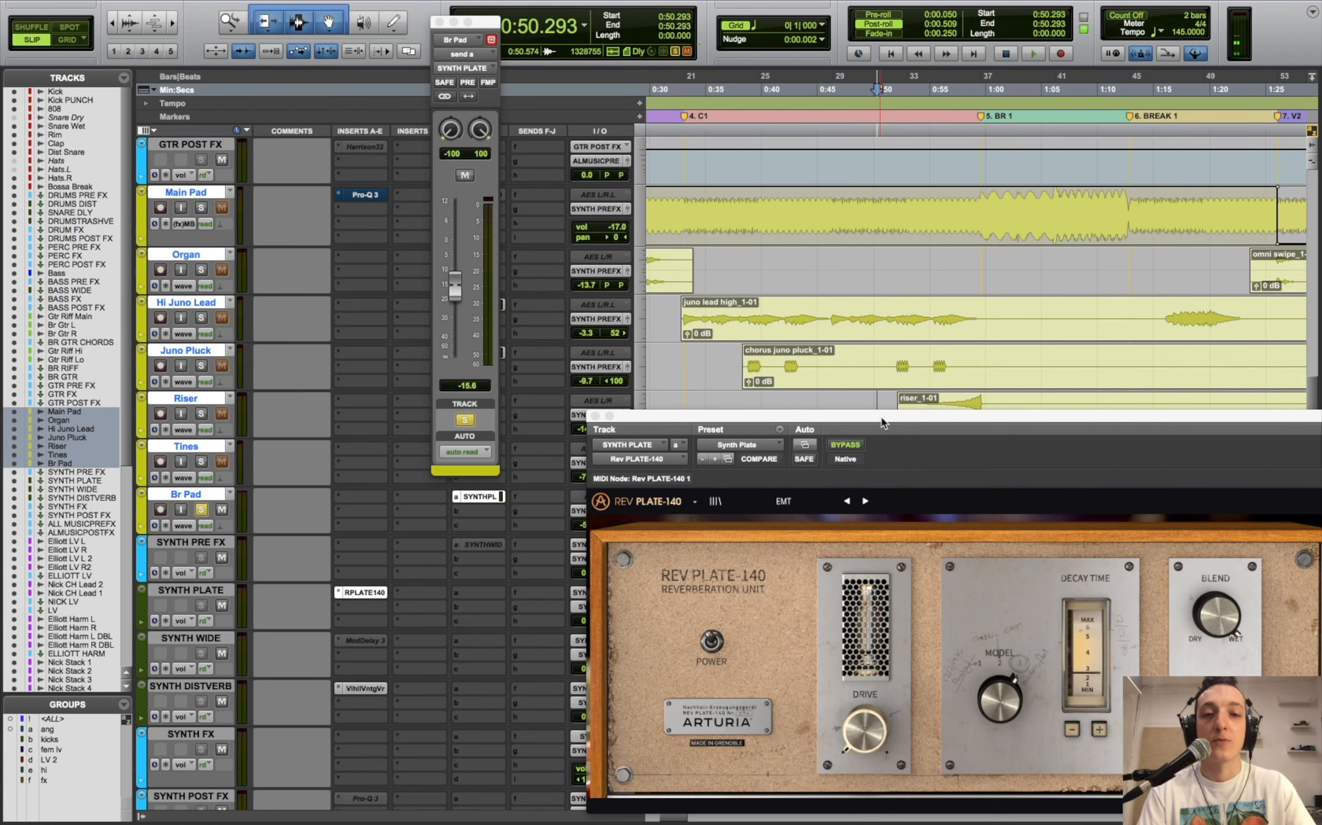
drag(881, 423, 713, 122)
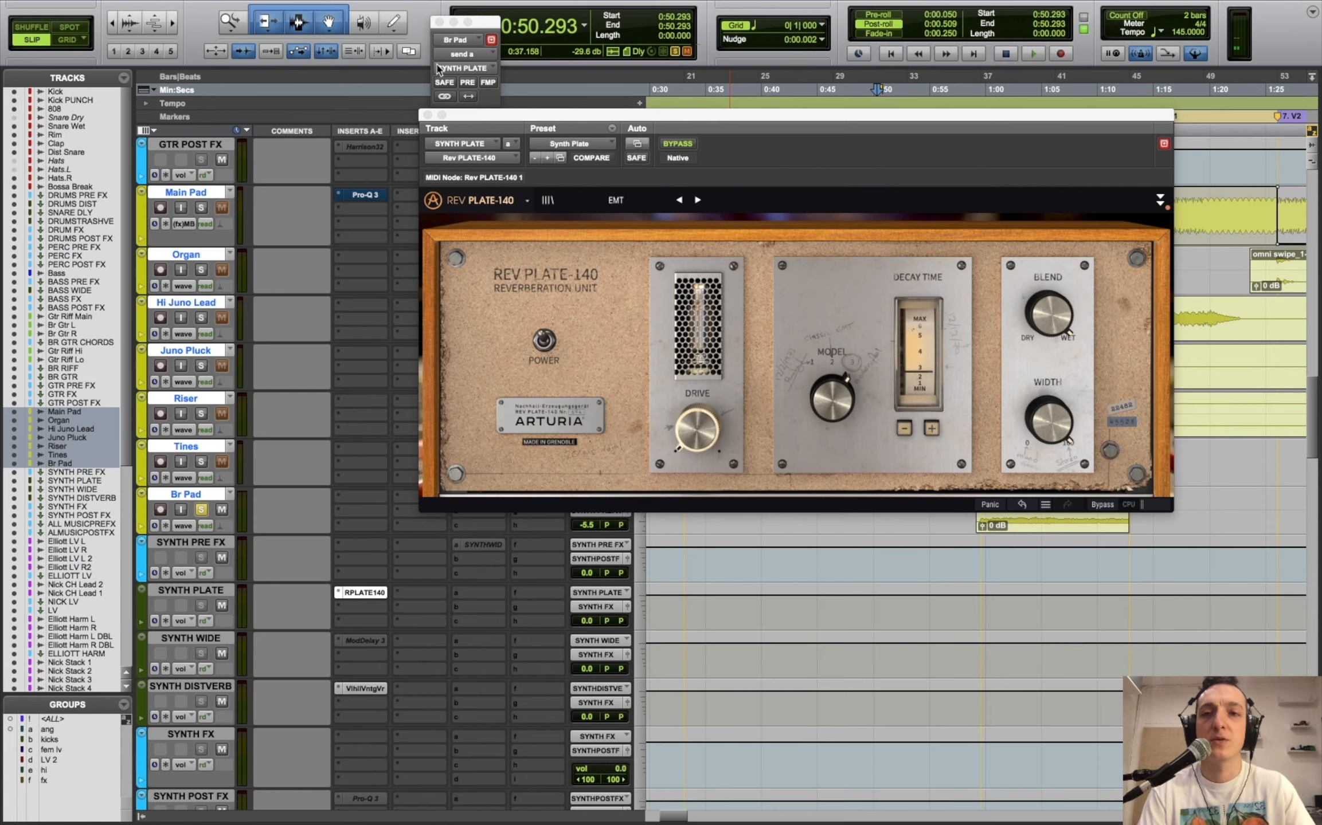
click(427, 114)
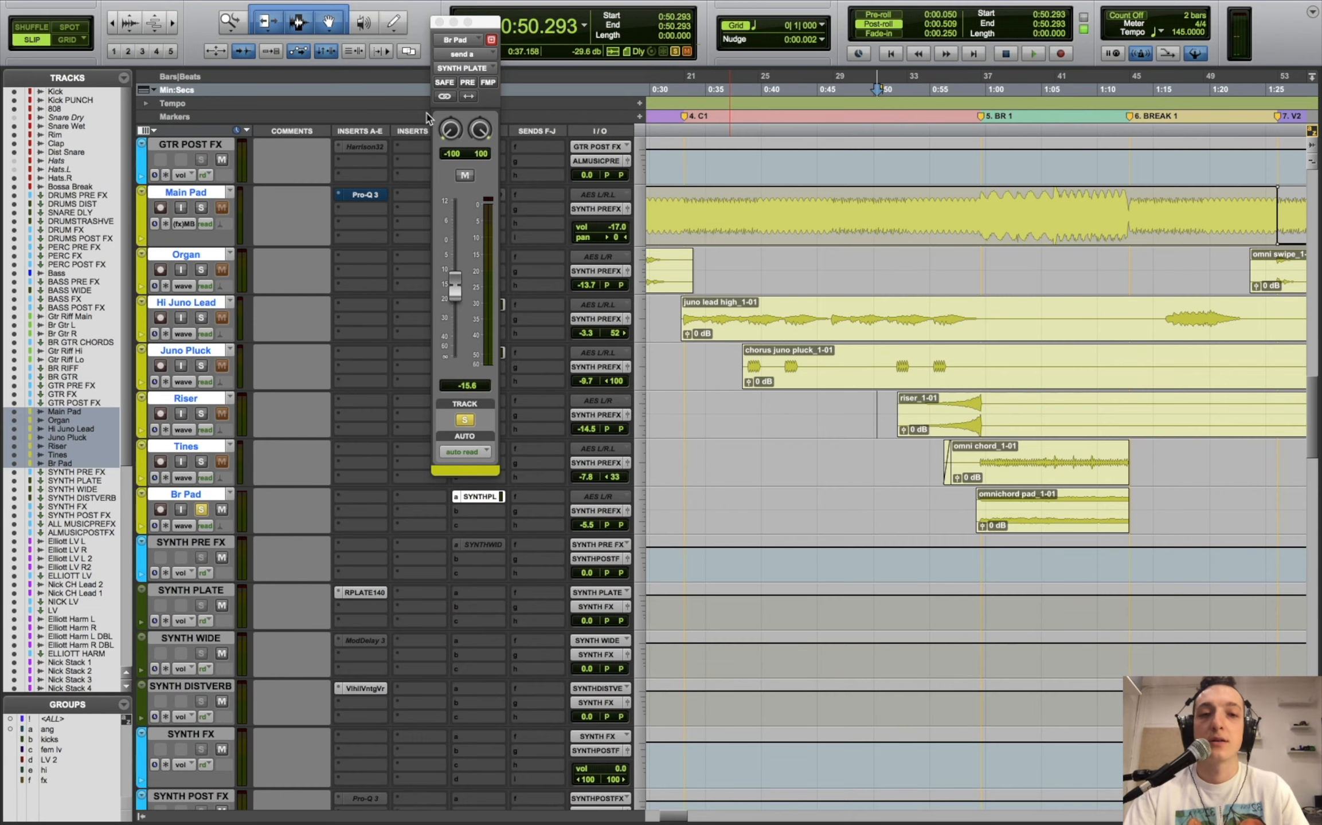
key(r)
key(r)
key(t)
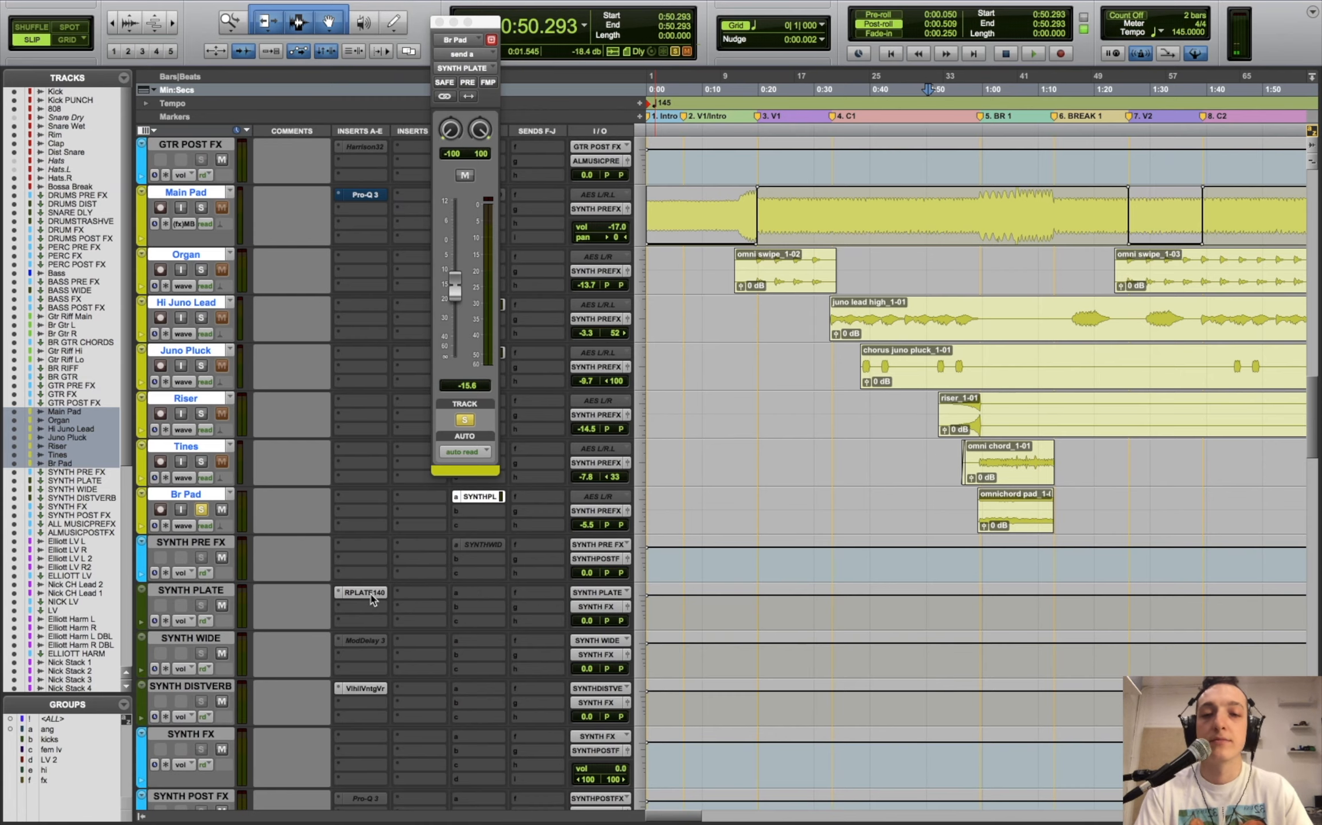
key(r)
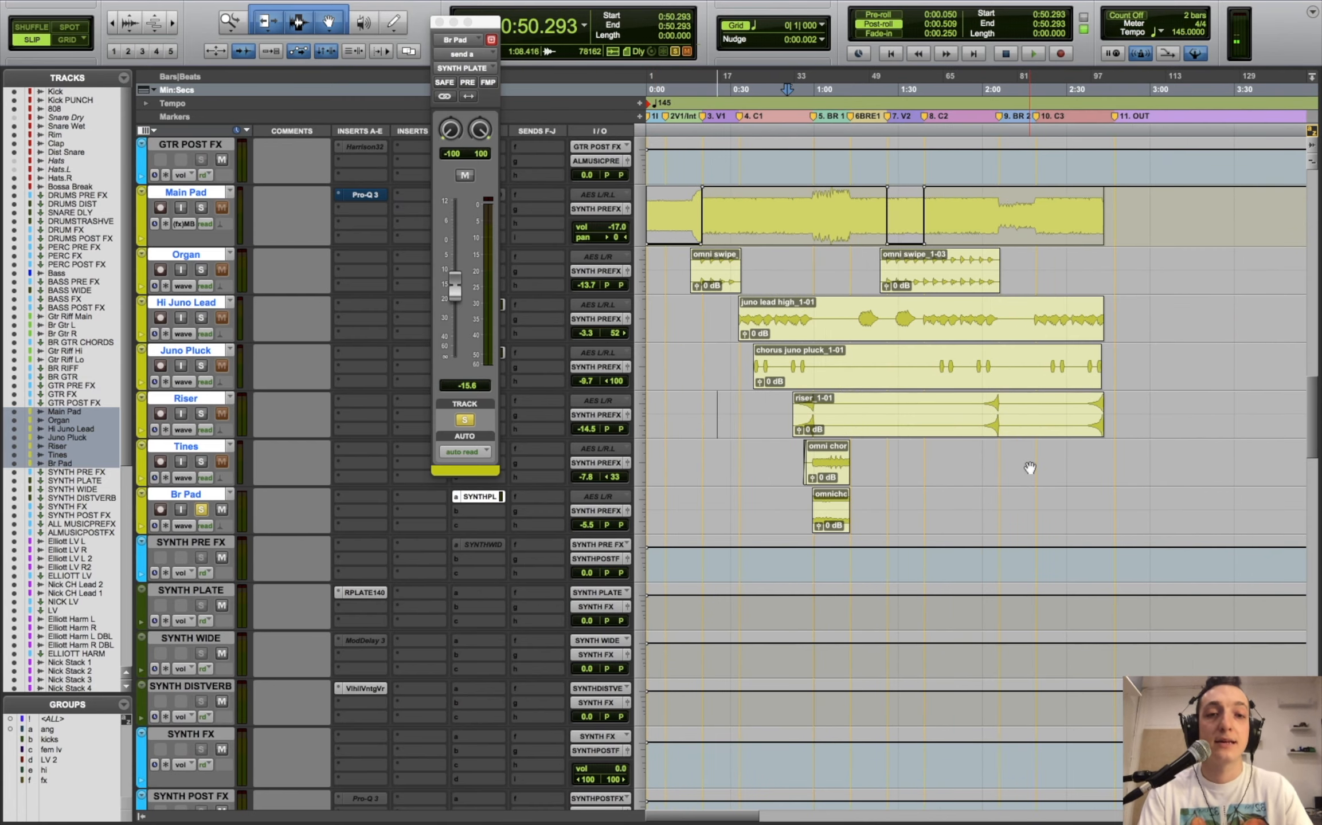
scroll(1029, 467, up, 10)
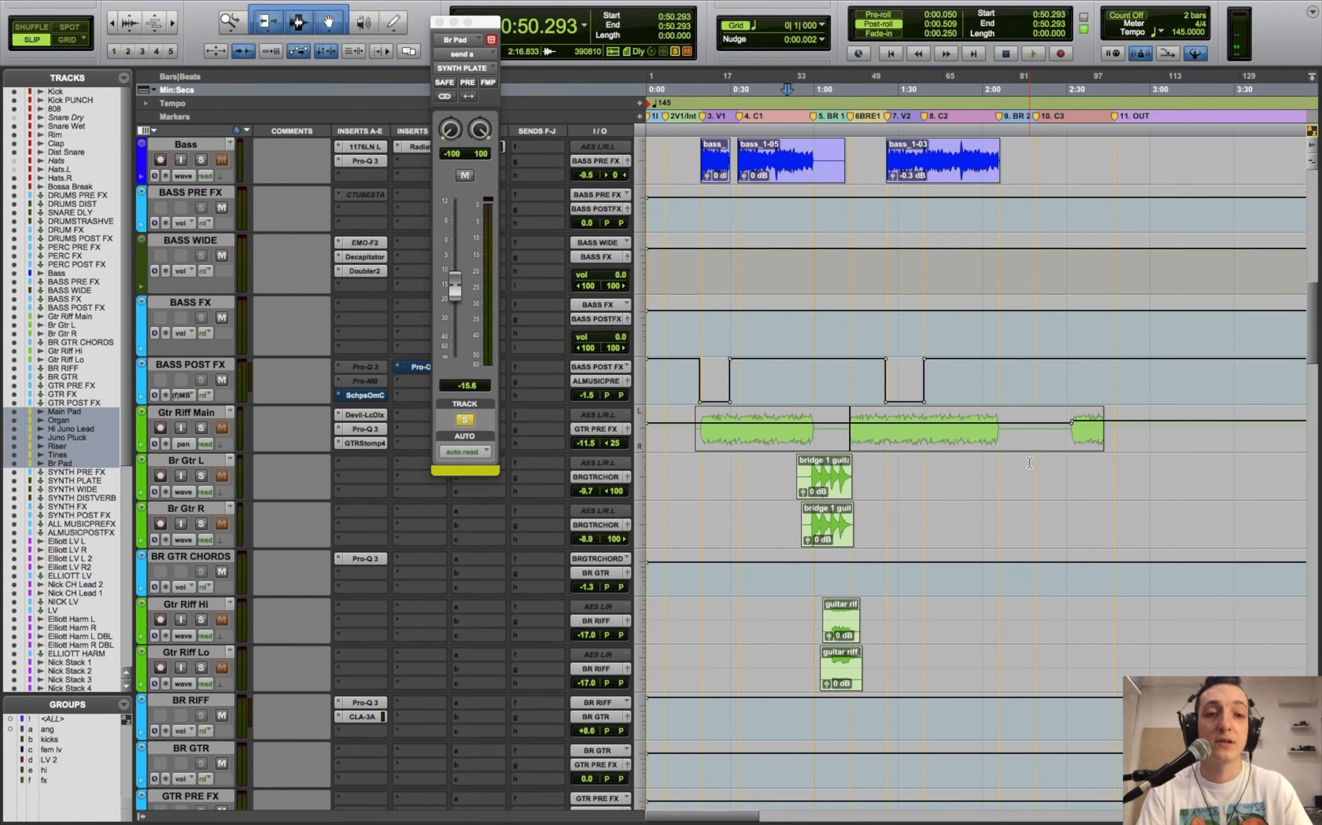
scroll(1029, 464, up, 14)
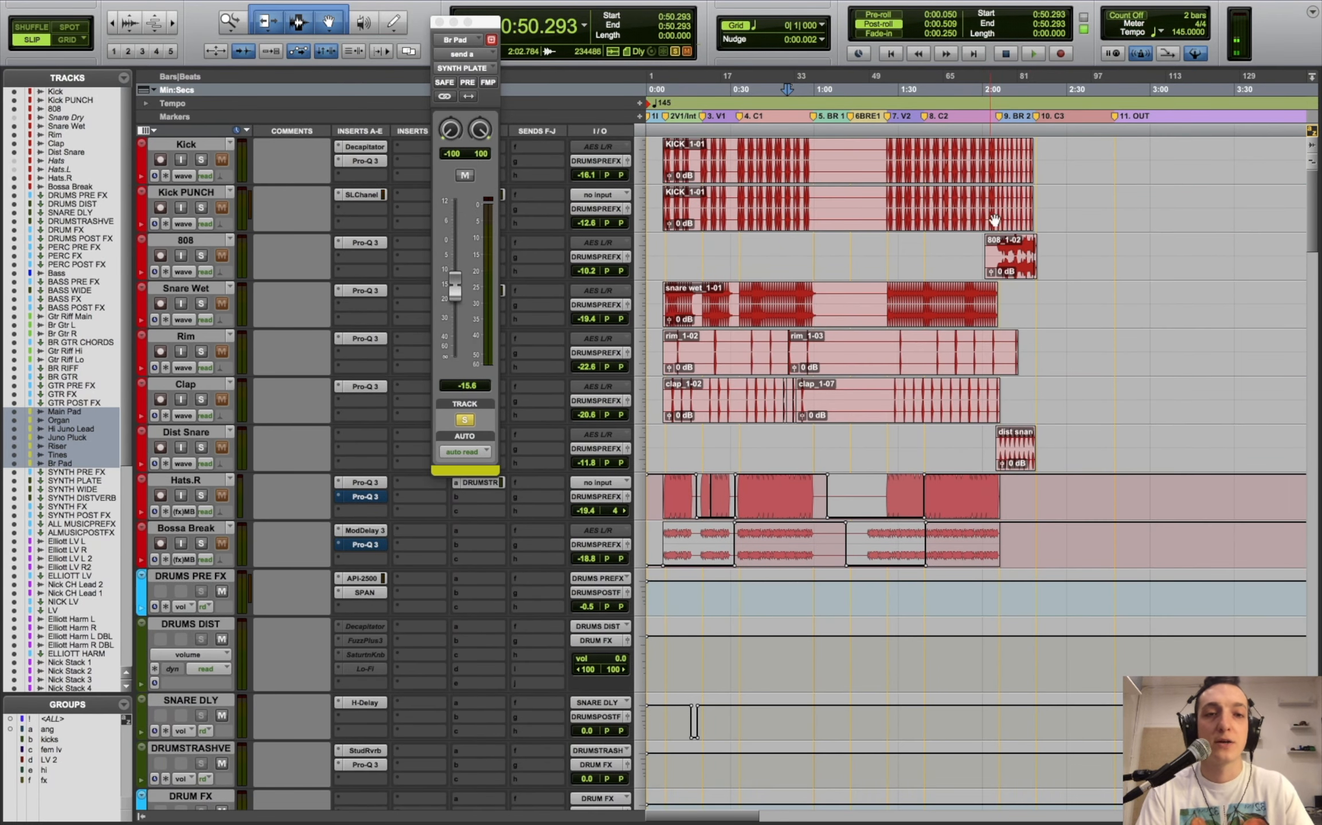
click(994, 219)
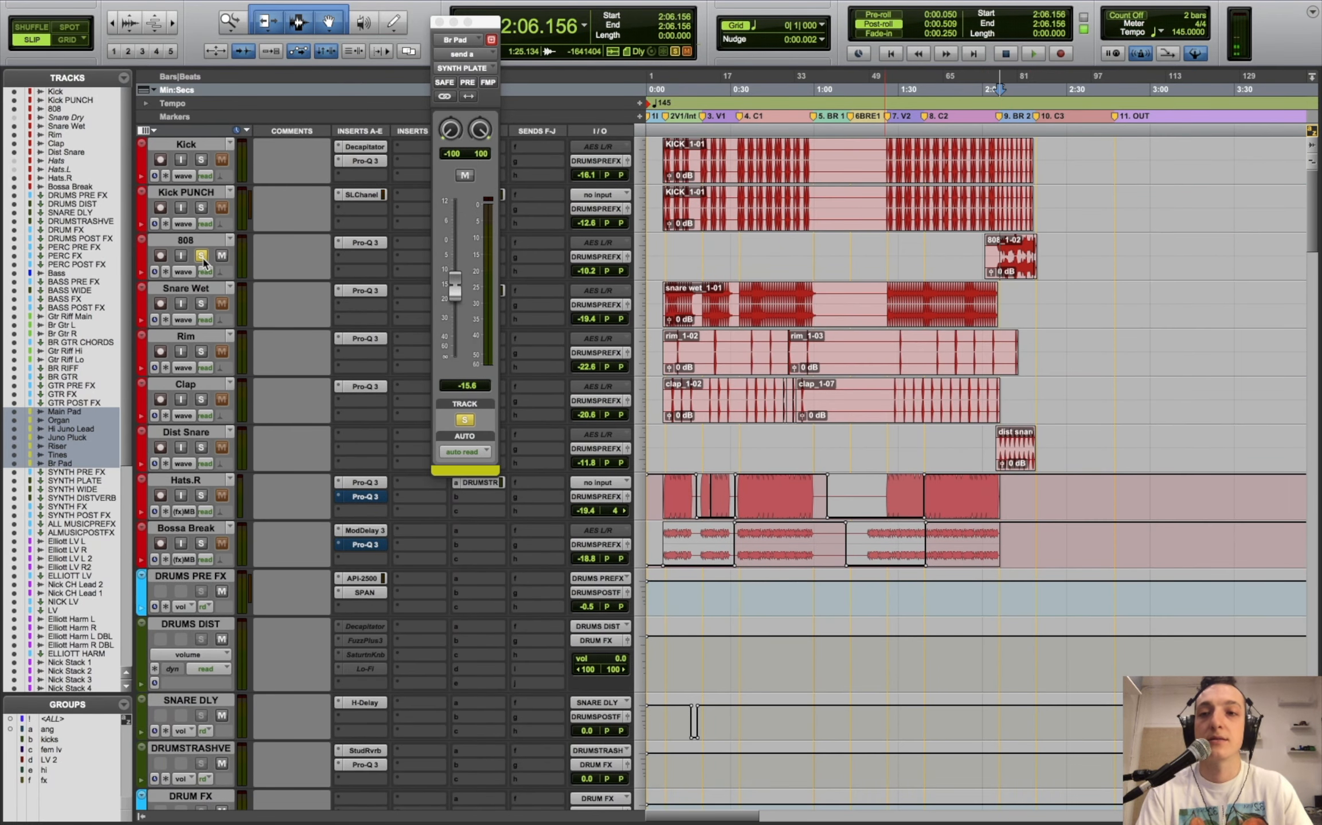
key(space)
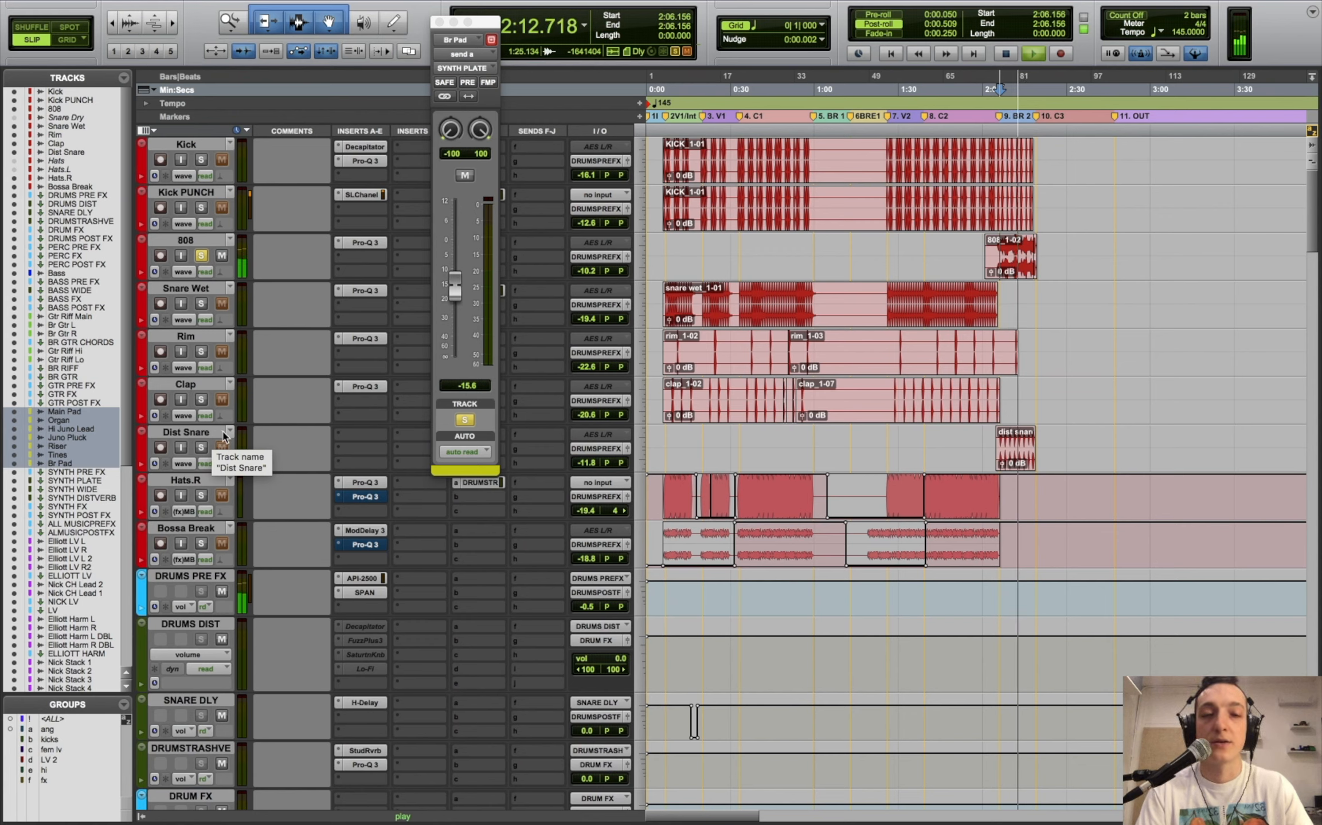
key(space)
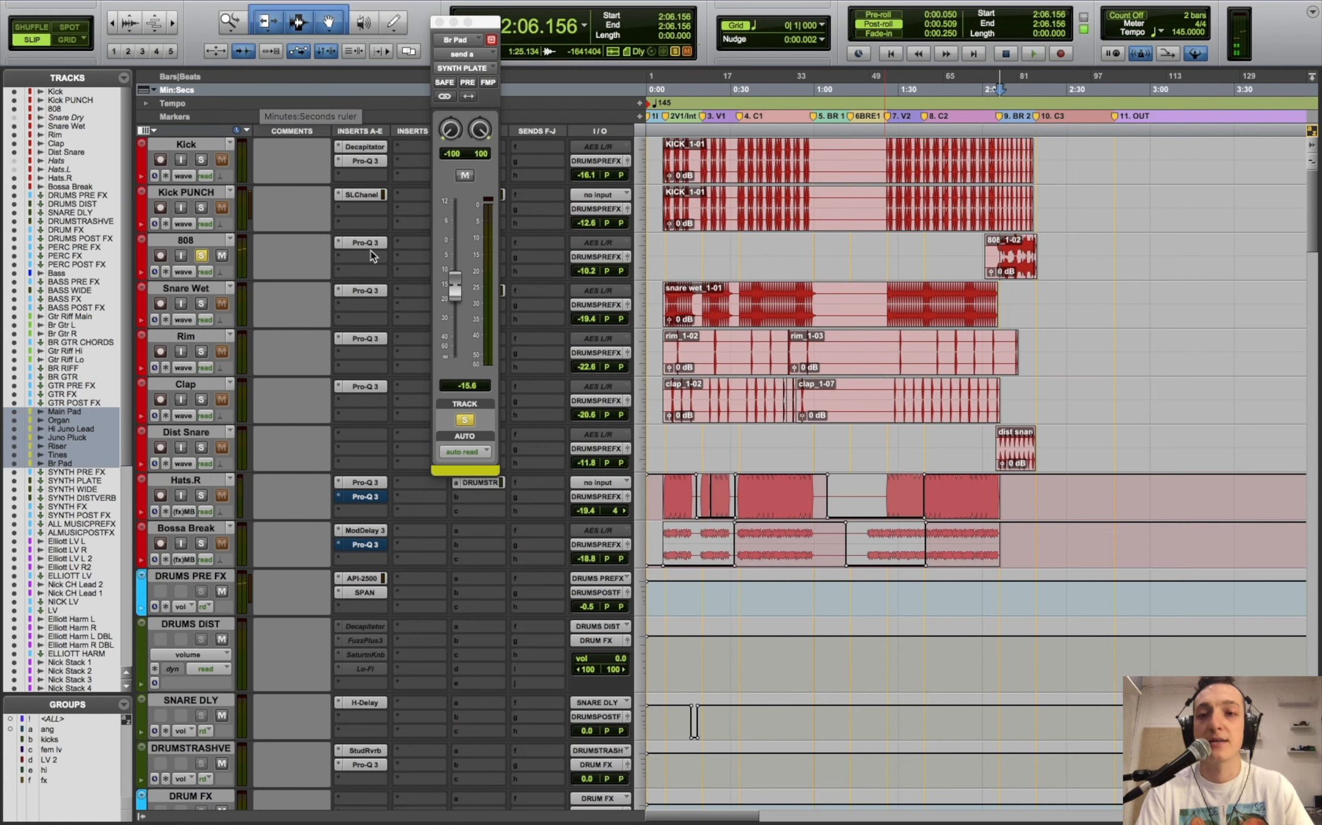
click(361, 243)
click(677, 333)
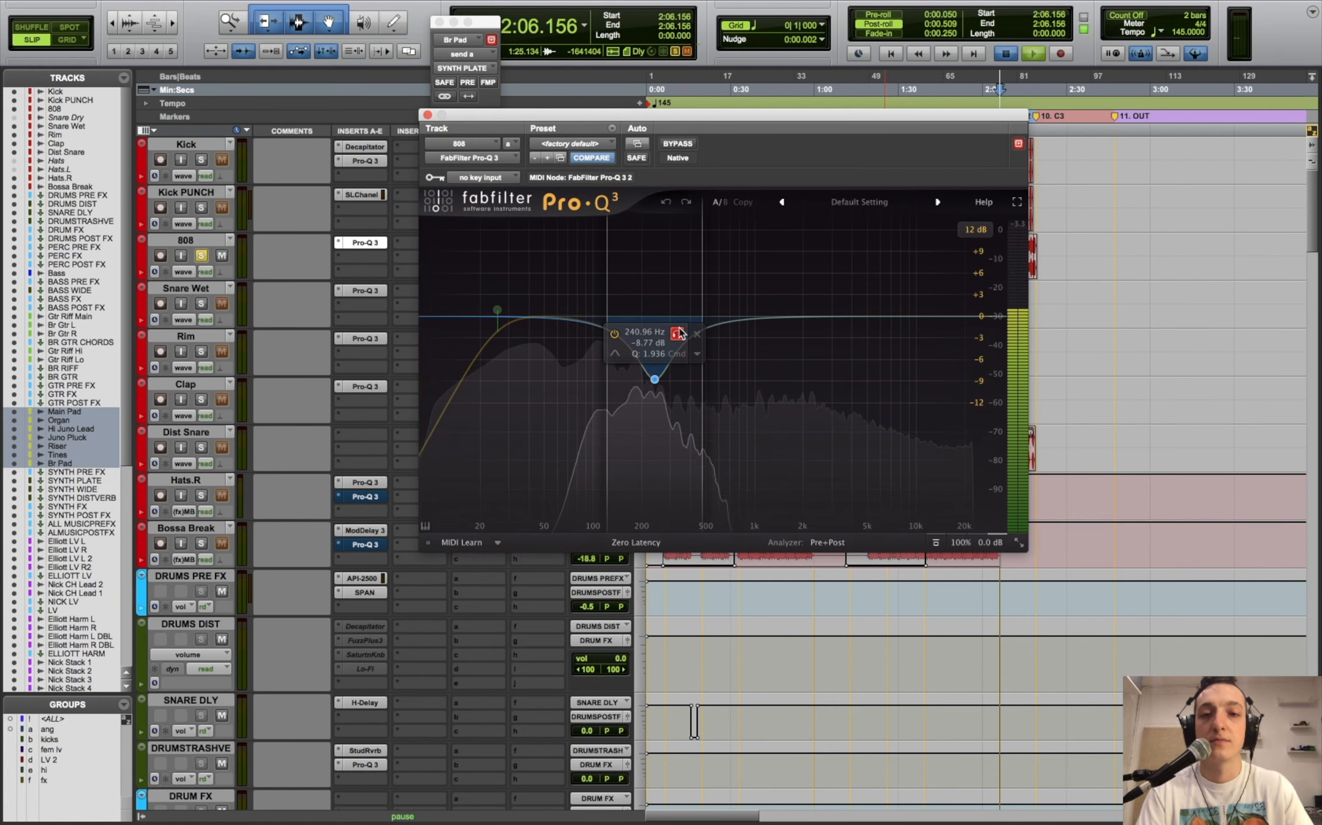
key(space)
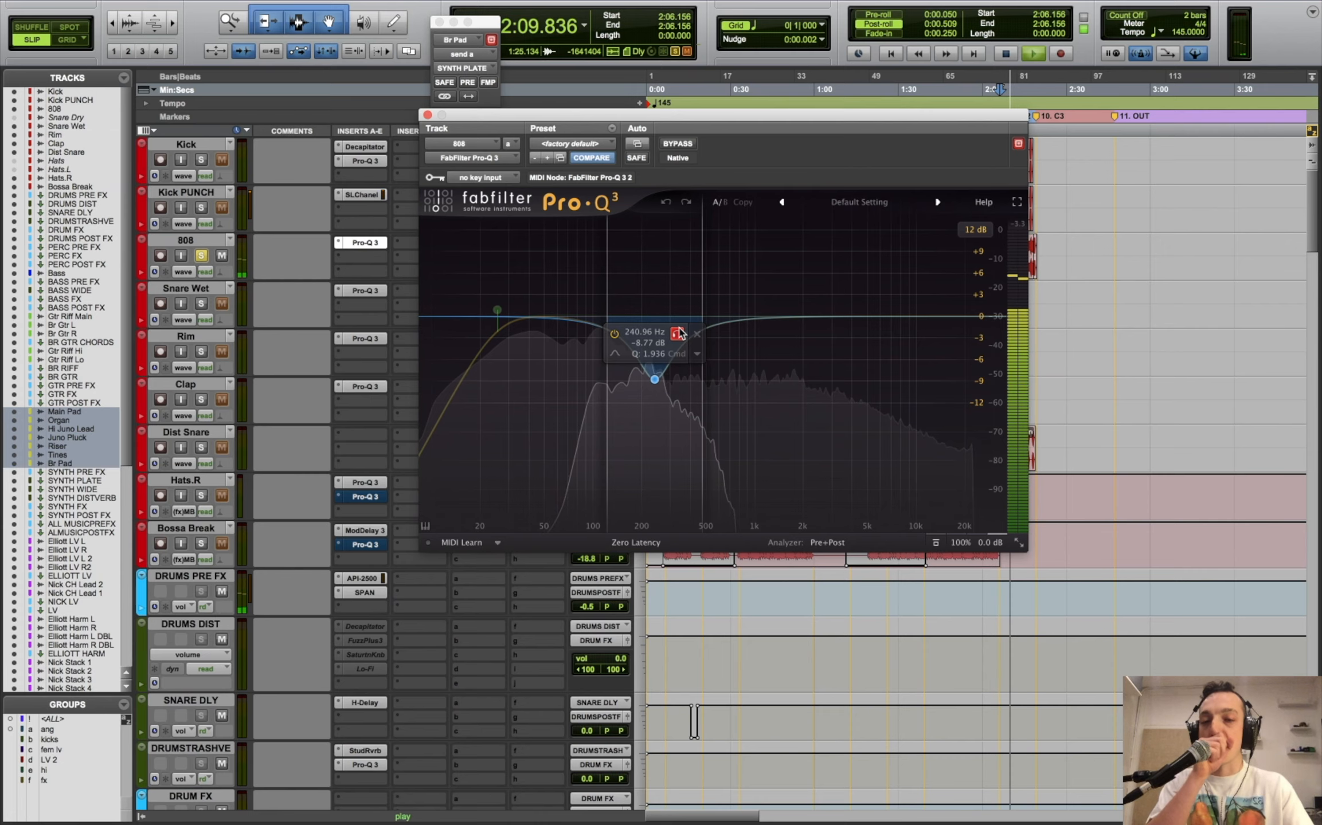
click(678, 333)
key(space)
click(519, 265)
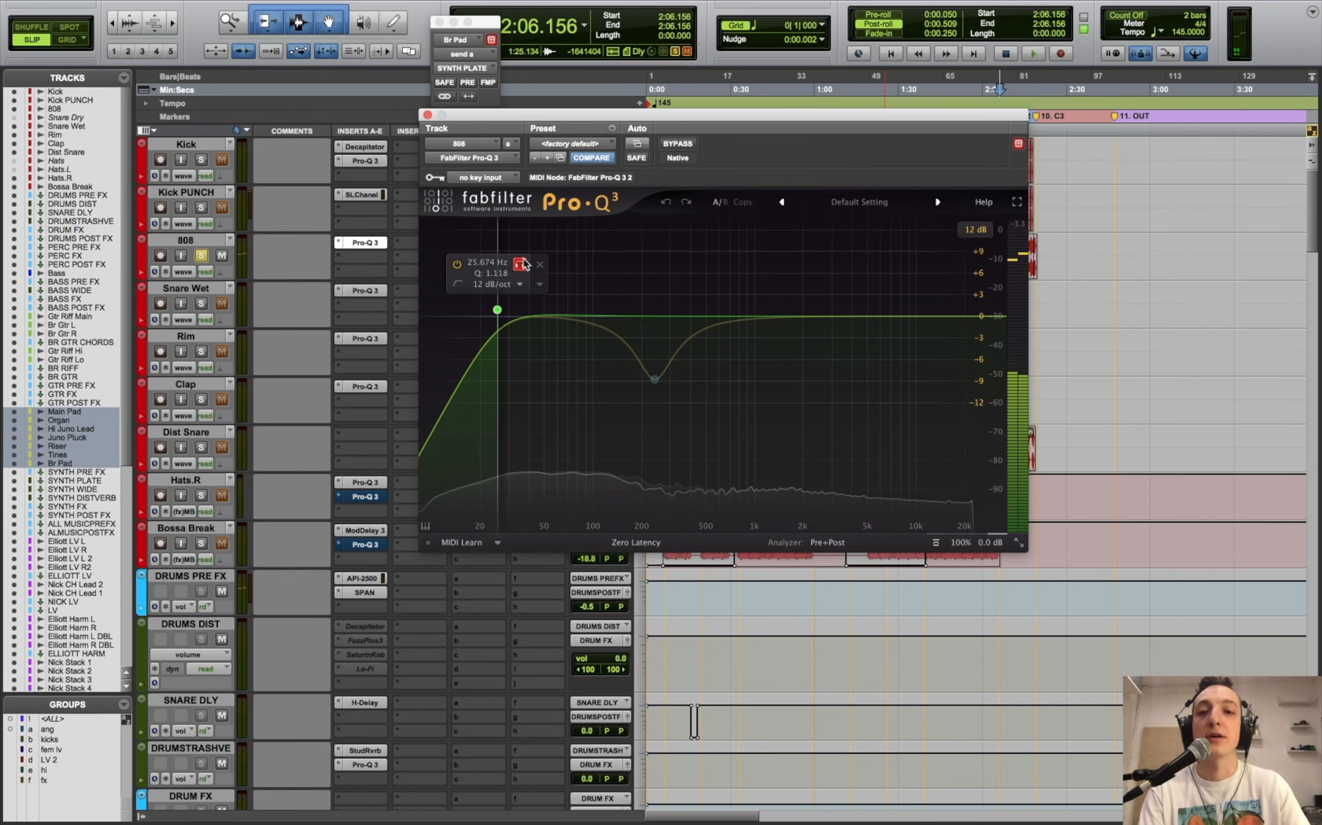
click(427, 115)
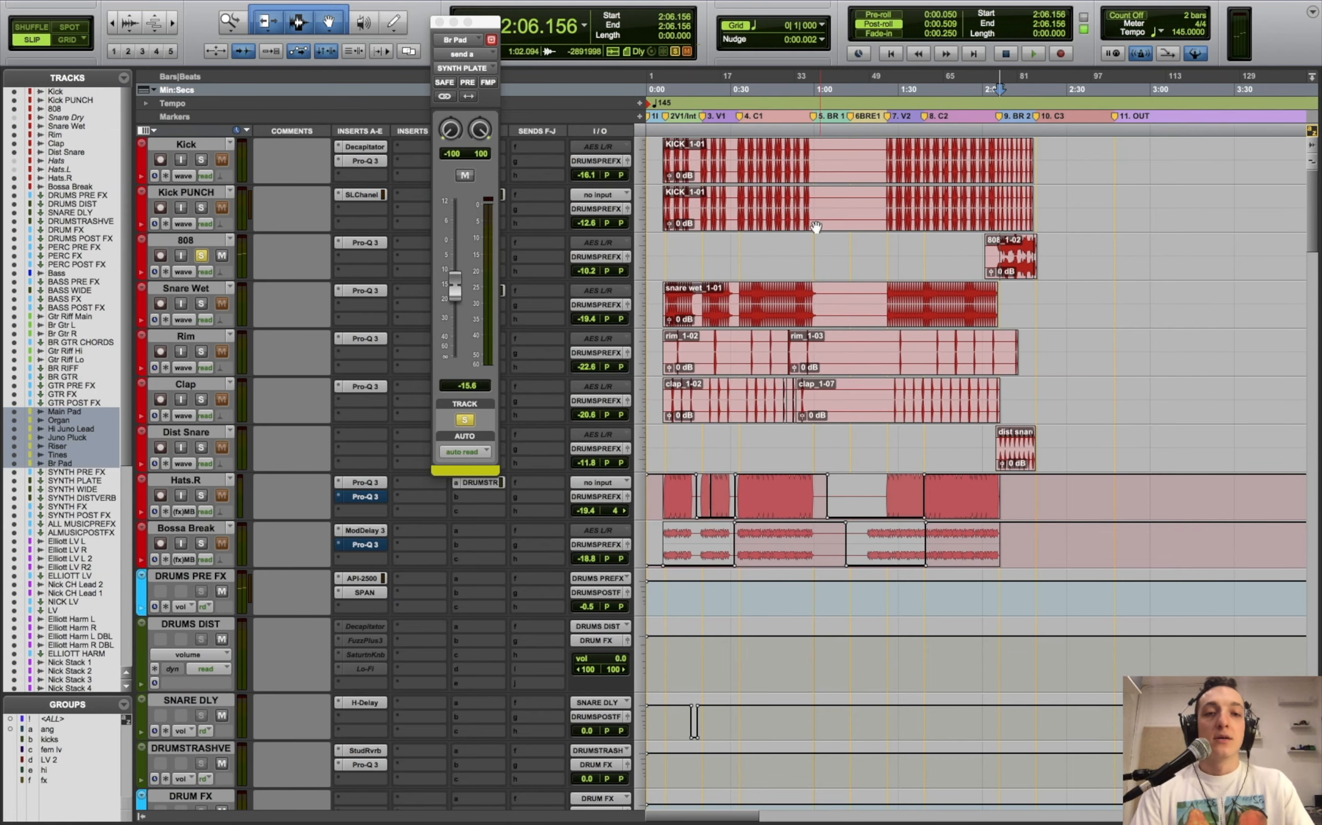
click(356, 244)
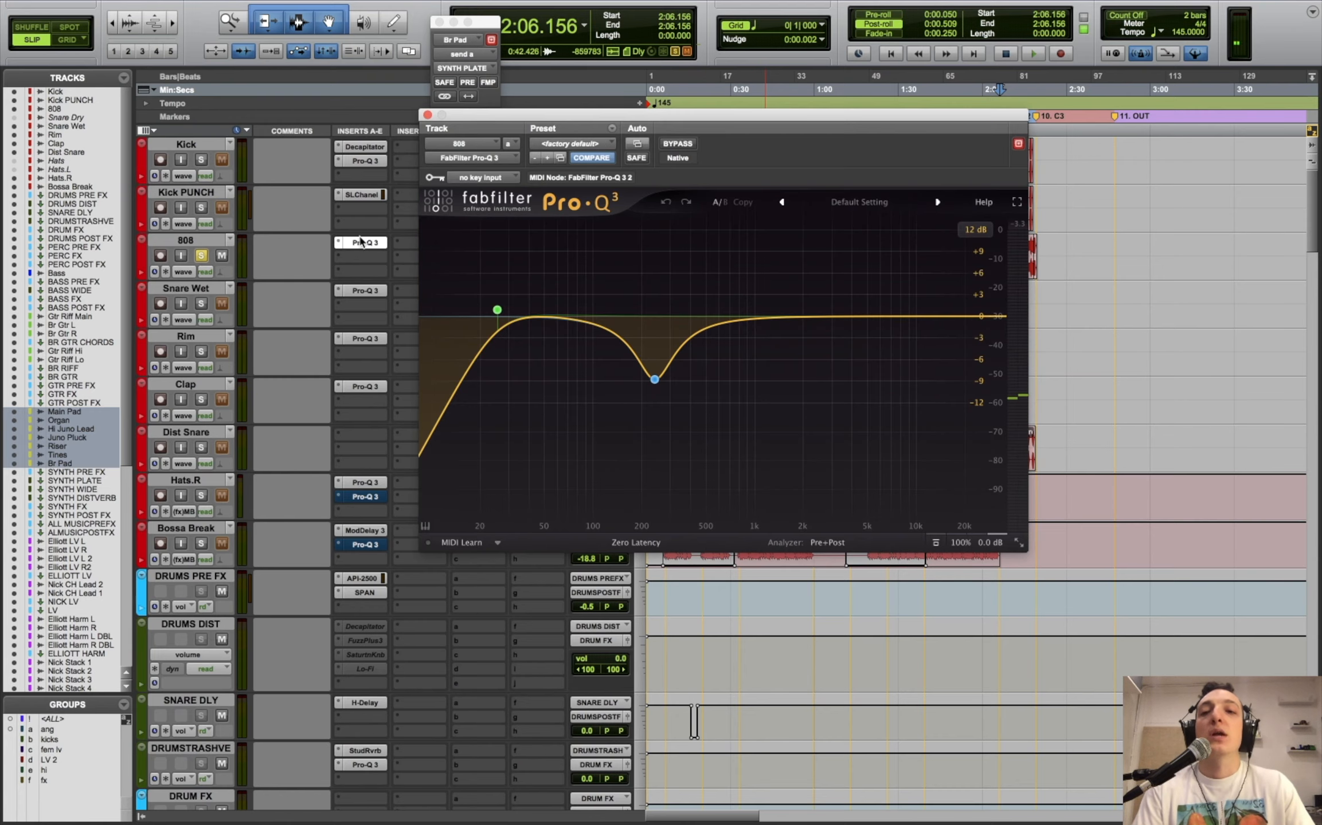
mouse_move(499, 308)
mouse_down()
mouse_move(570, 308)
mouse_move(517, 307)
mouse_up()
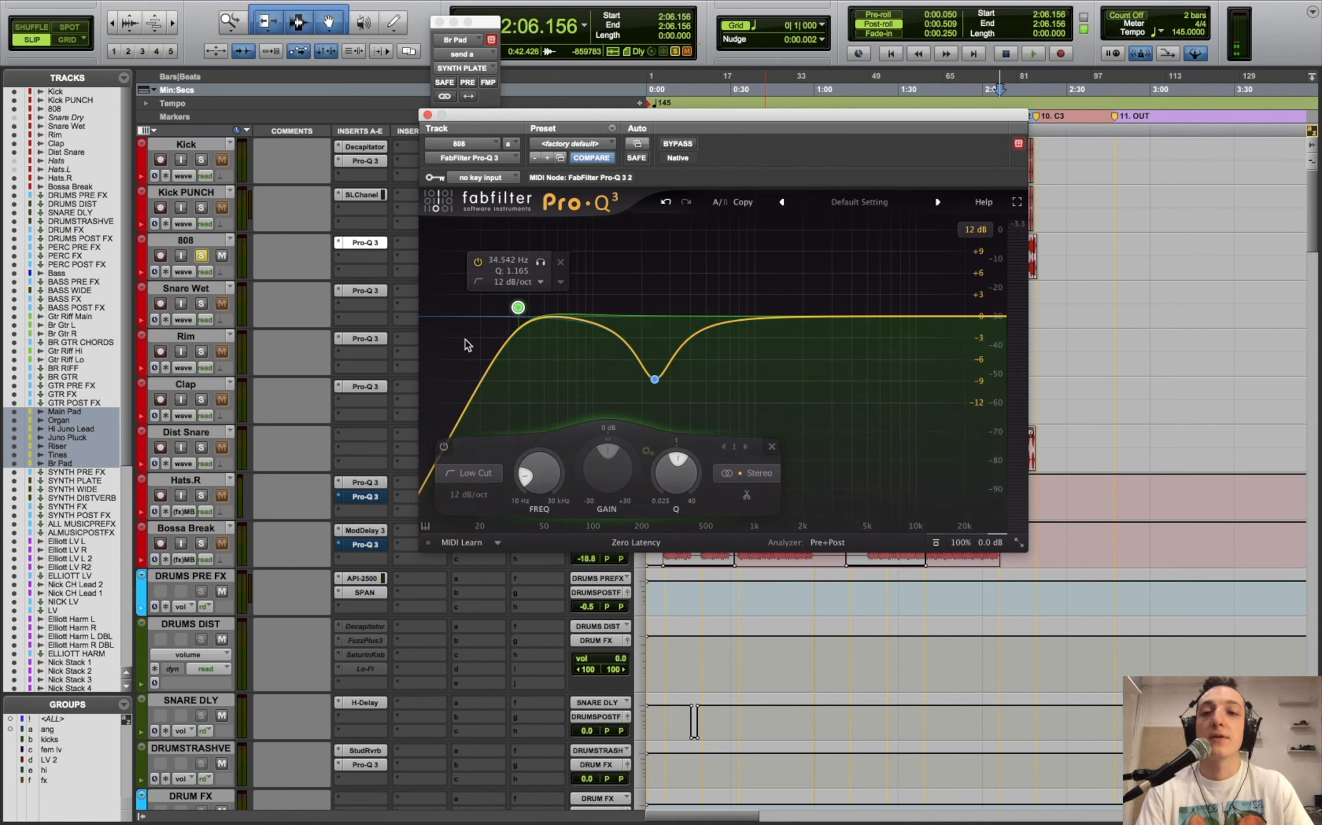
click(665, 202)
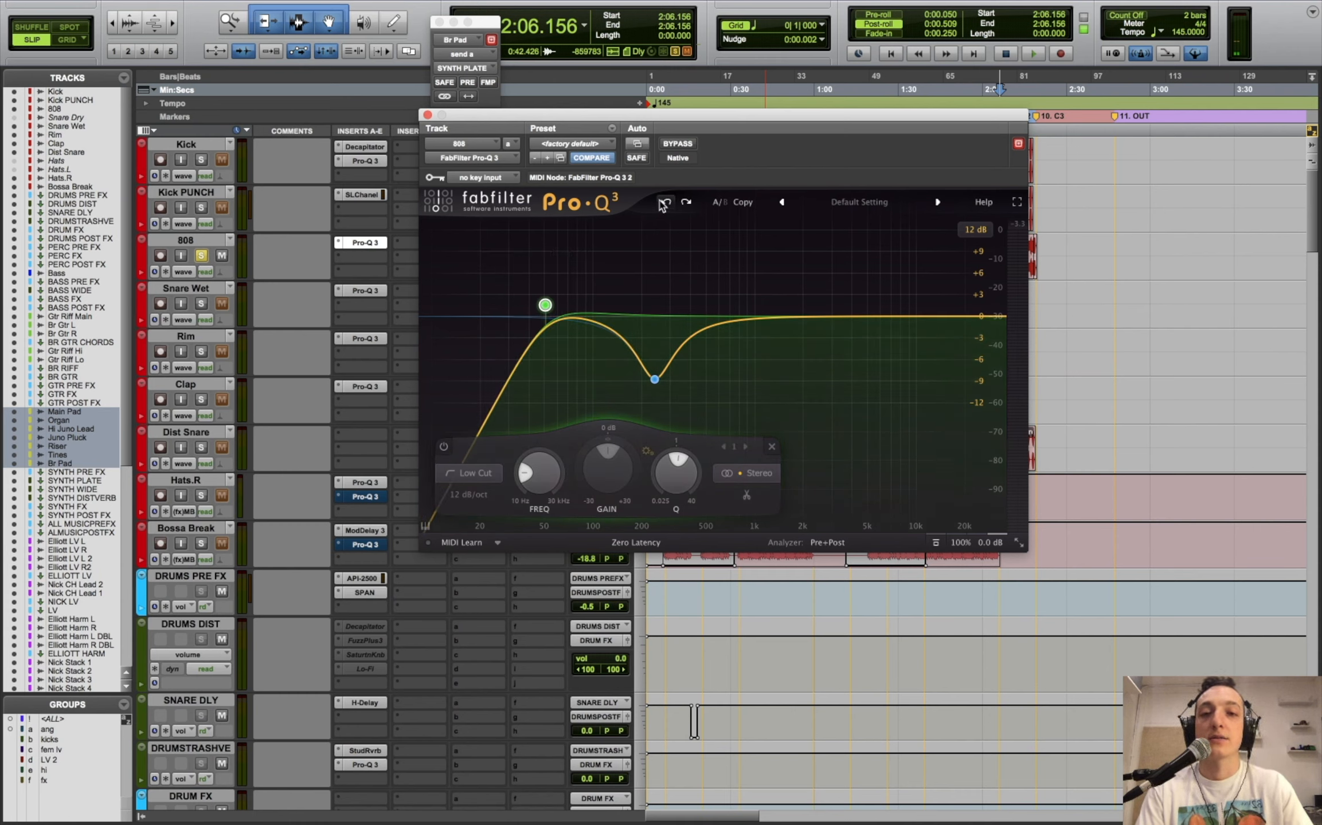
click(664, 203)
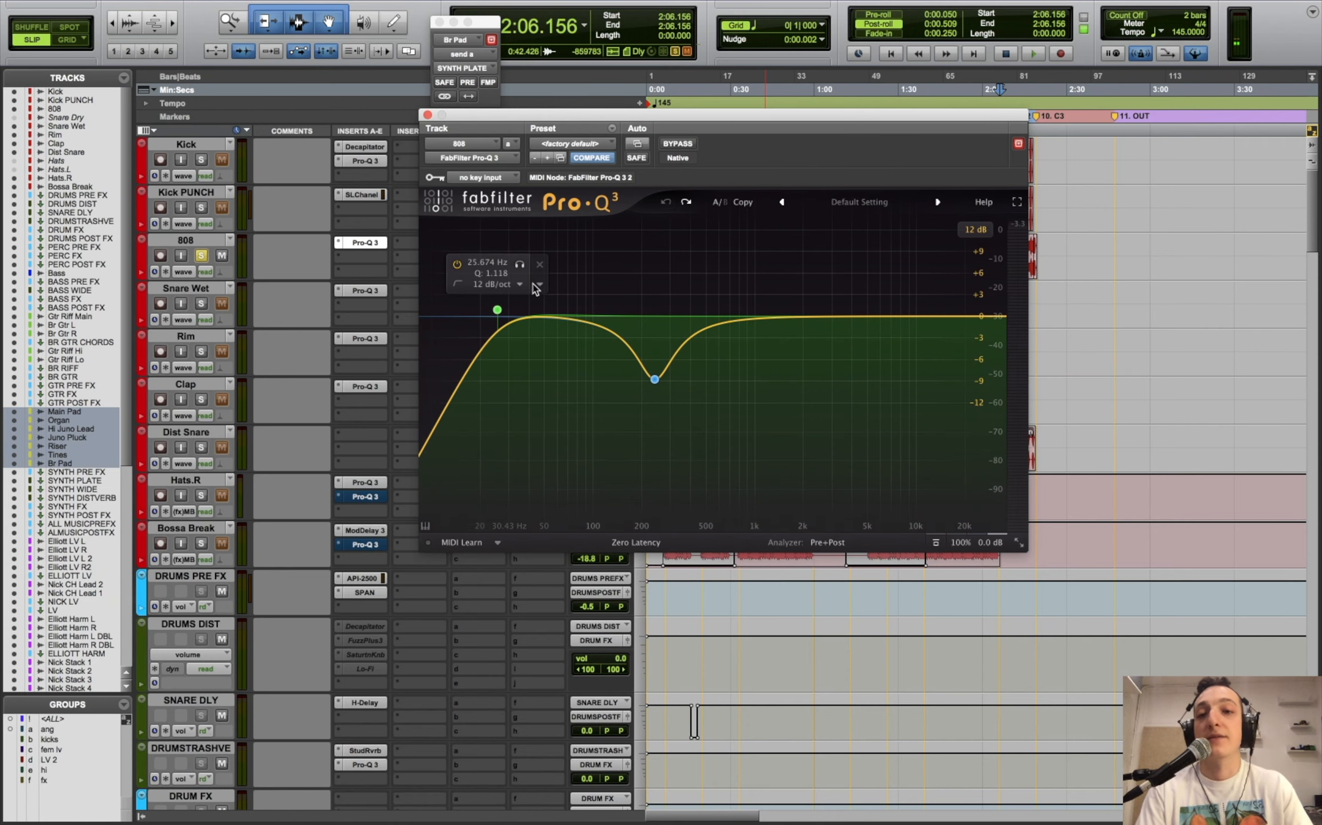
click(427, 115)
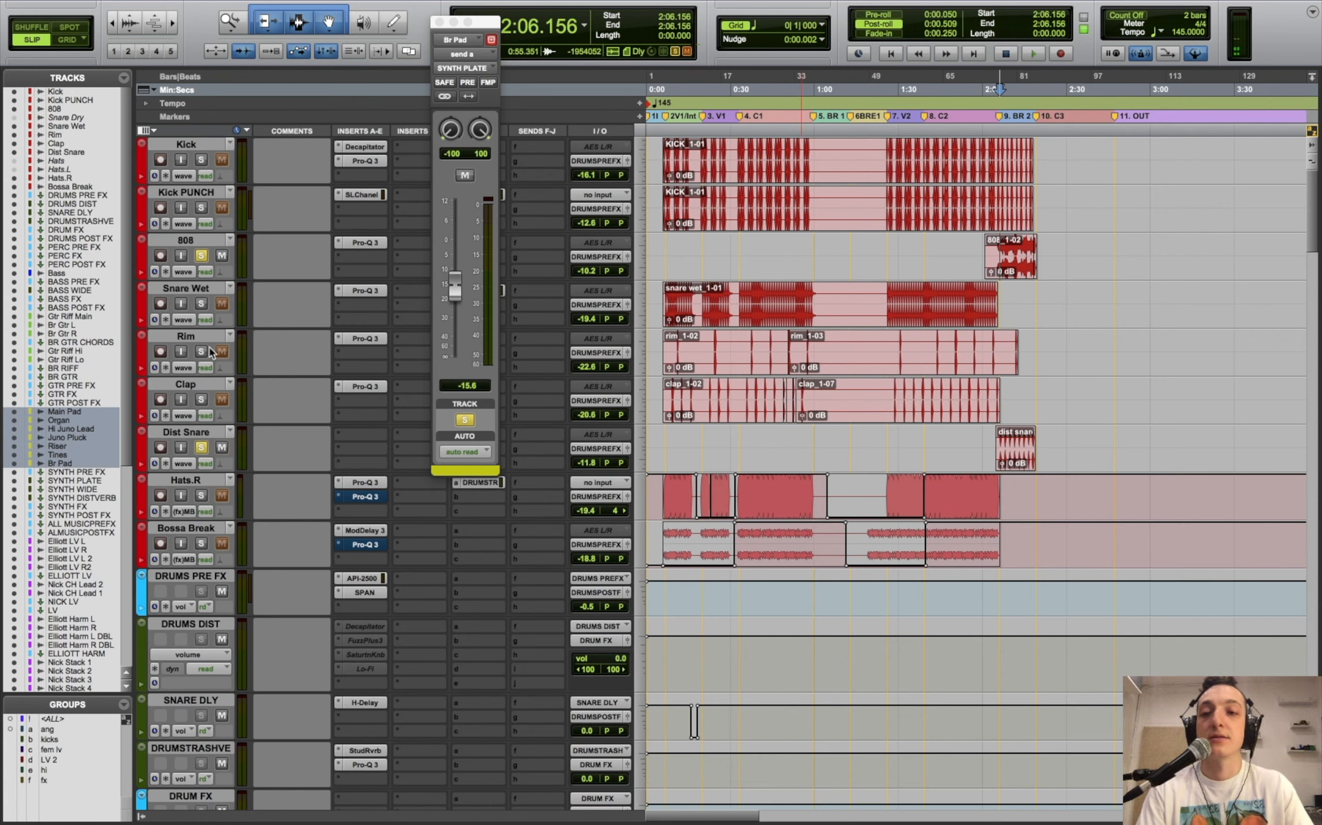
key(space)
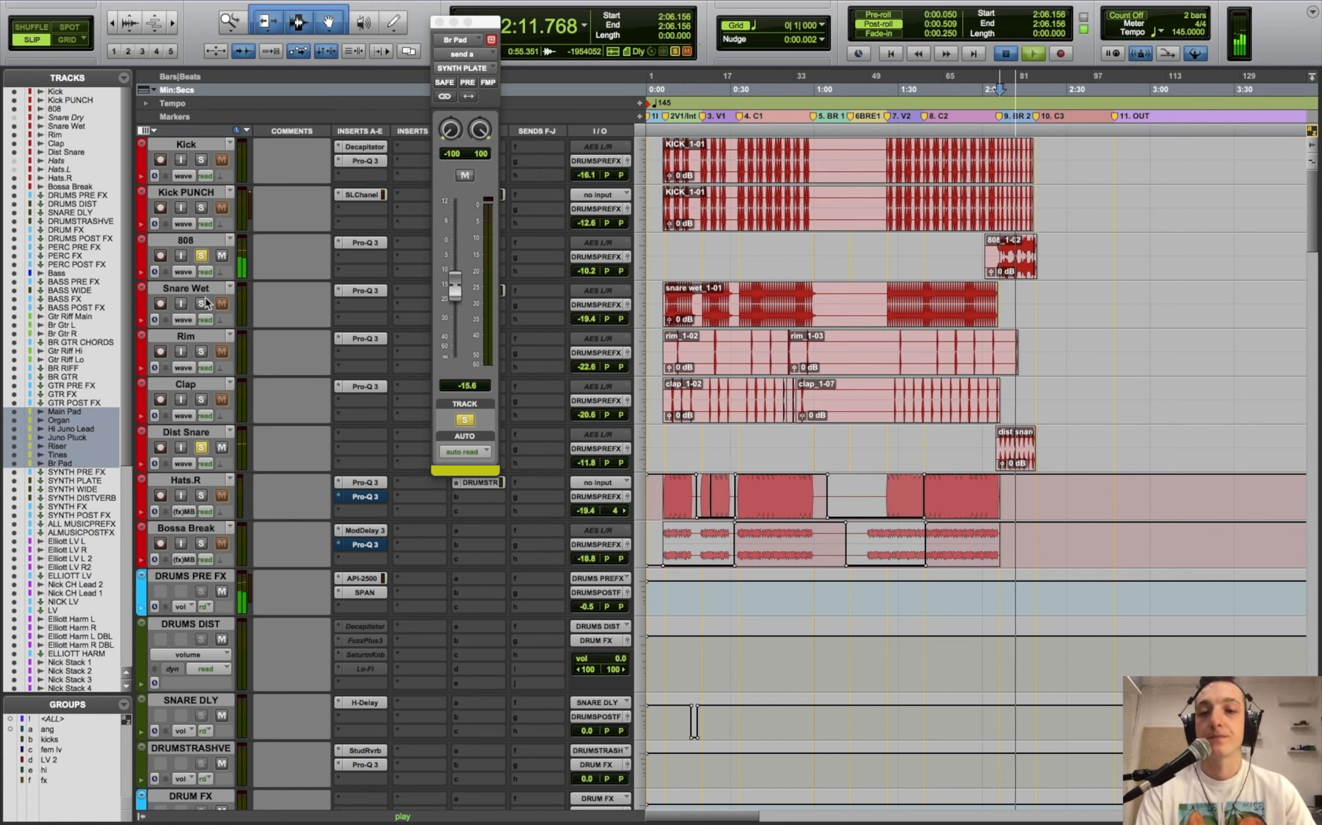
- Stop playback, clear the 808, Dist Snare and Br Pad solos, and close the Br Pad send window
key(space)
alt+click(202, 257)
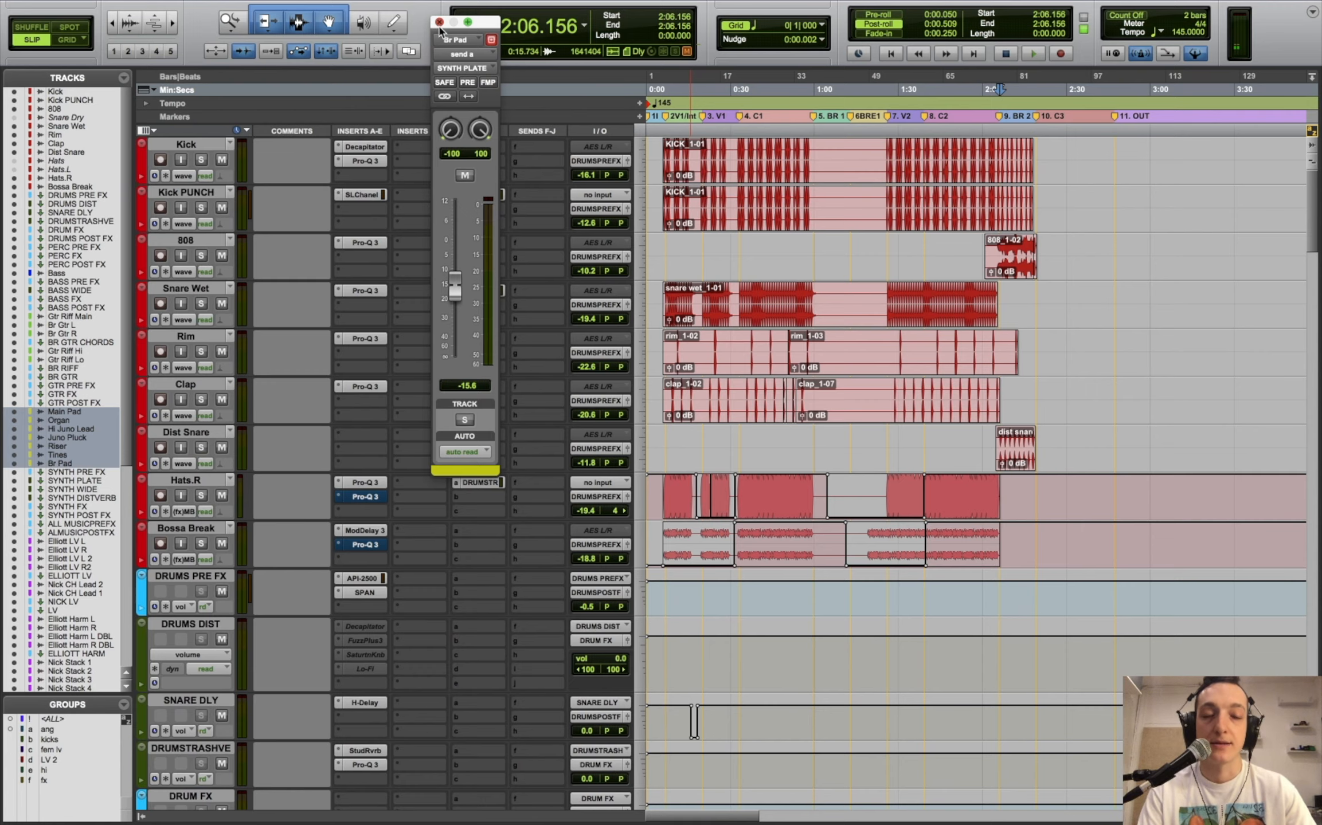
click(439, 22)
- Solo every track from Kick through Br Pad and play from 0:23.882
drag(1309, 218, 1301, 151)
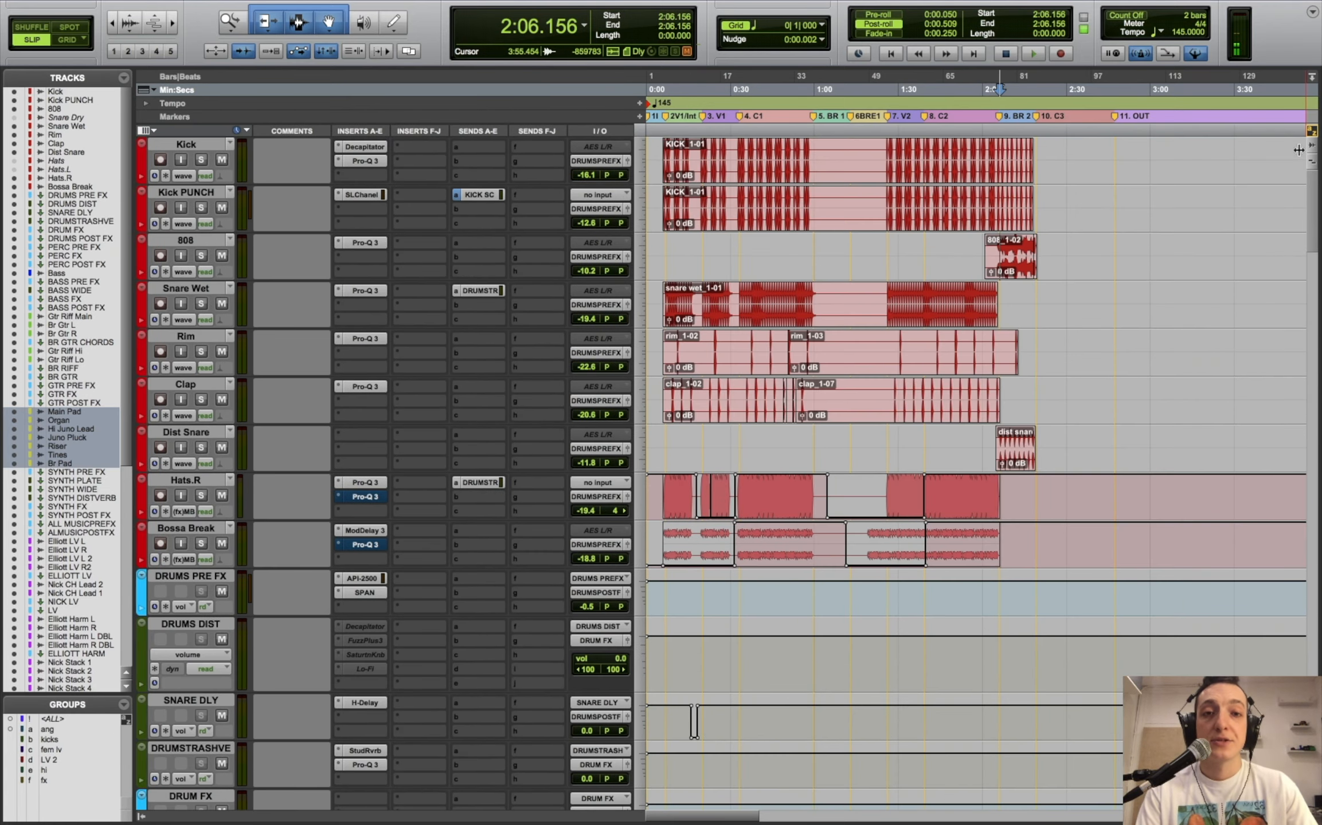
click(172, 144)
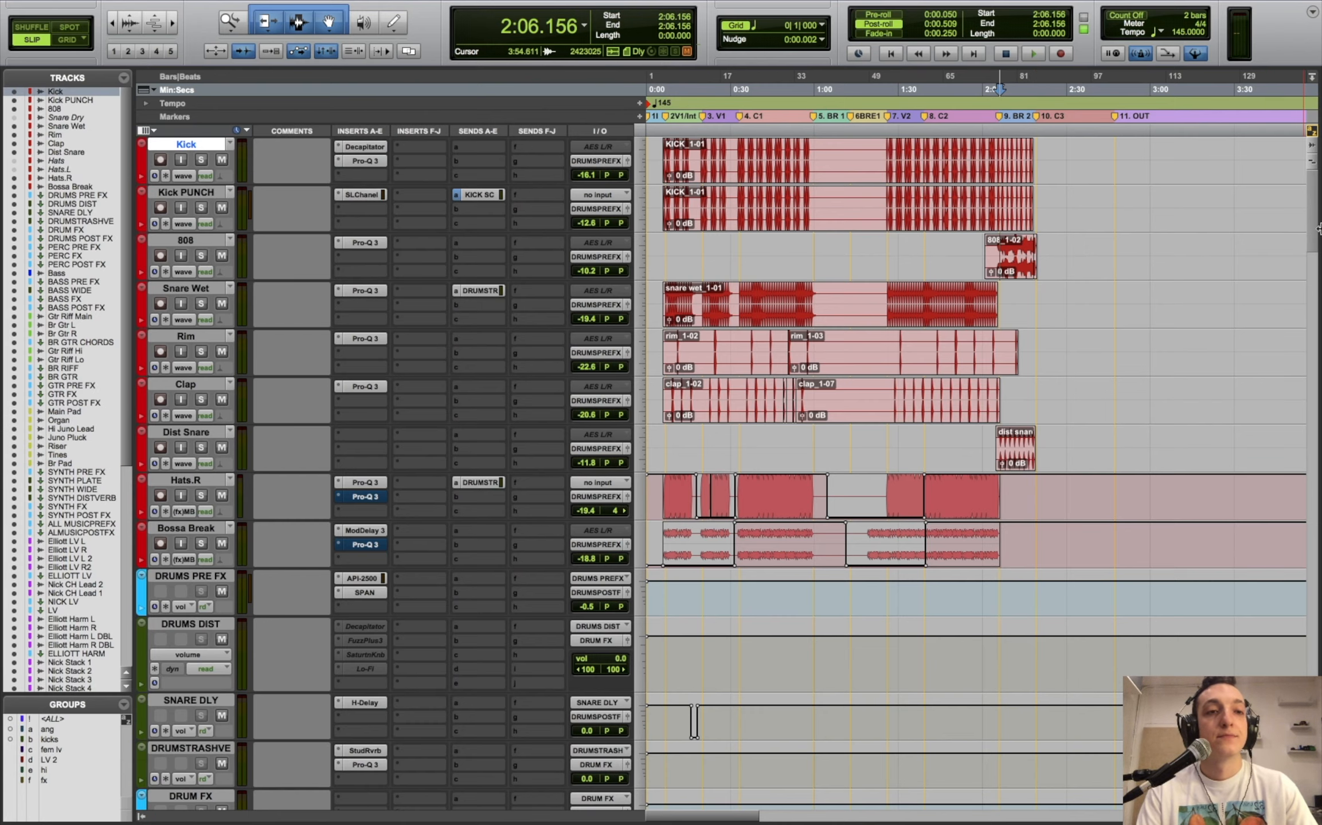
drag(1316, 238, 1318, 448)
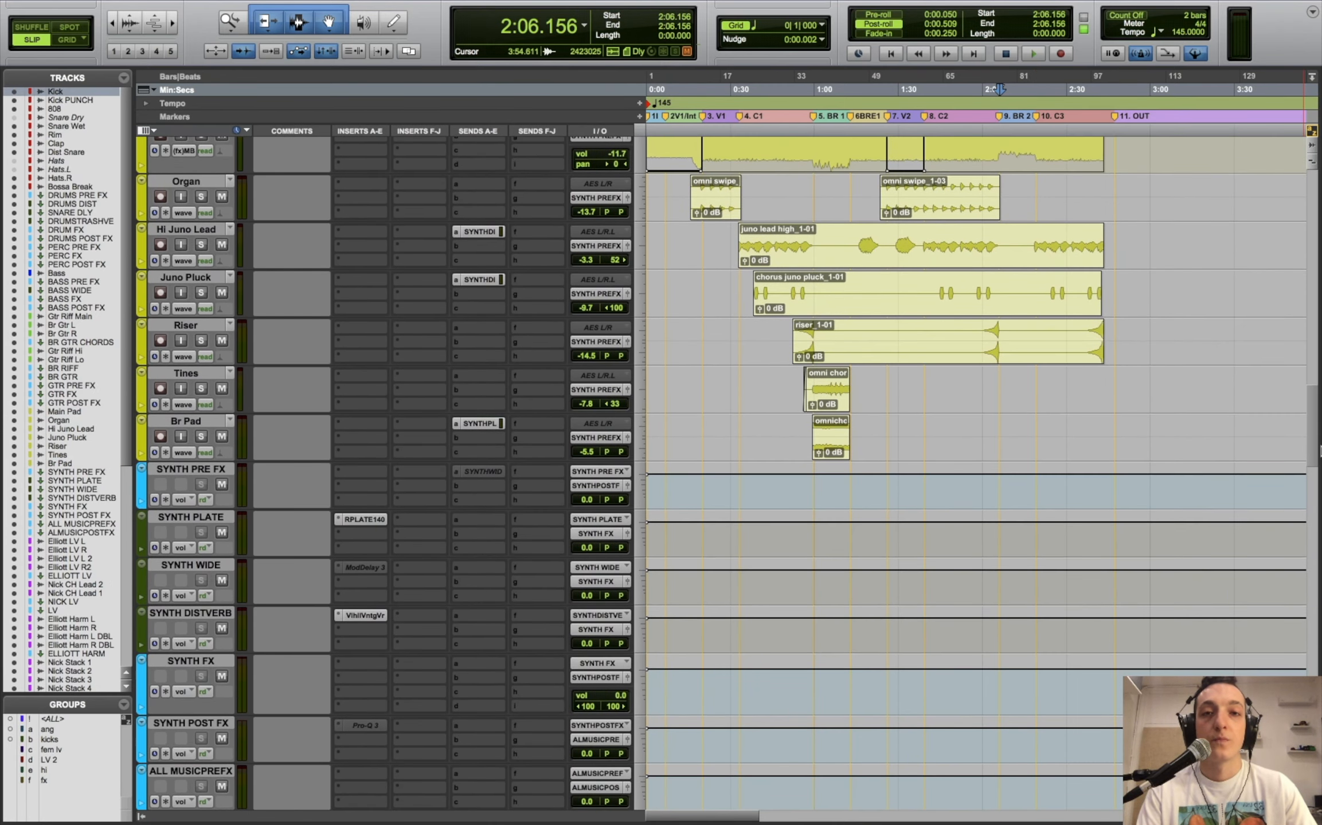
click(202, 436)
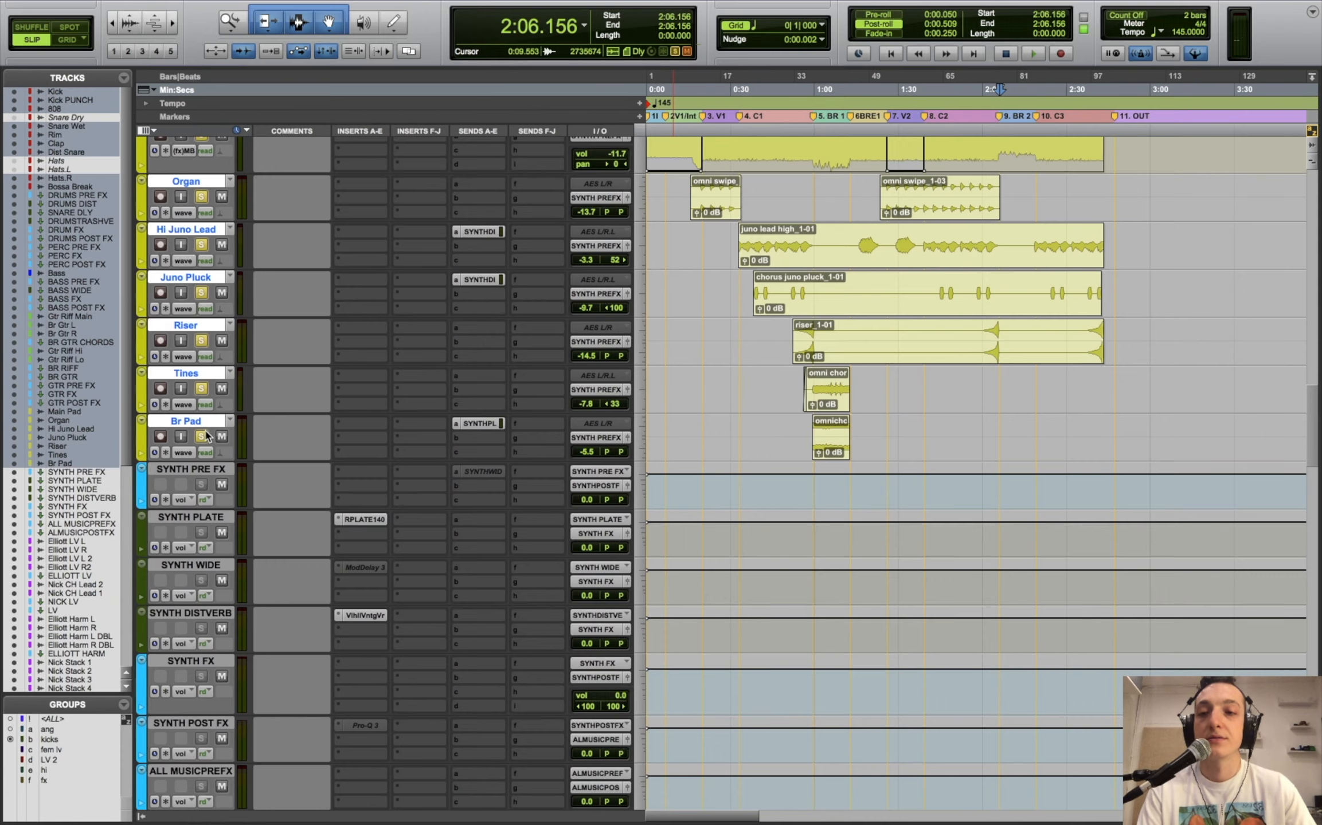
scroll(822, 422, up, 20)
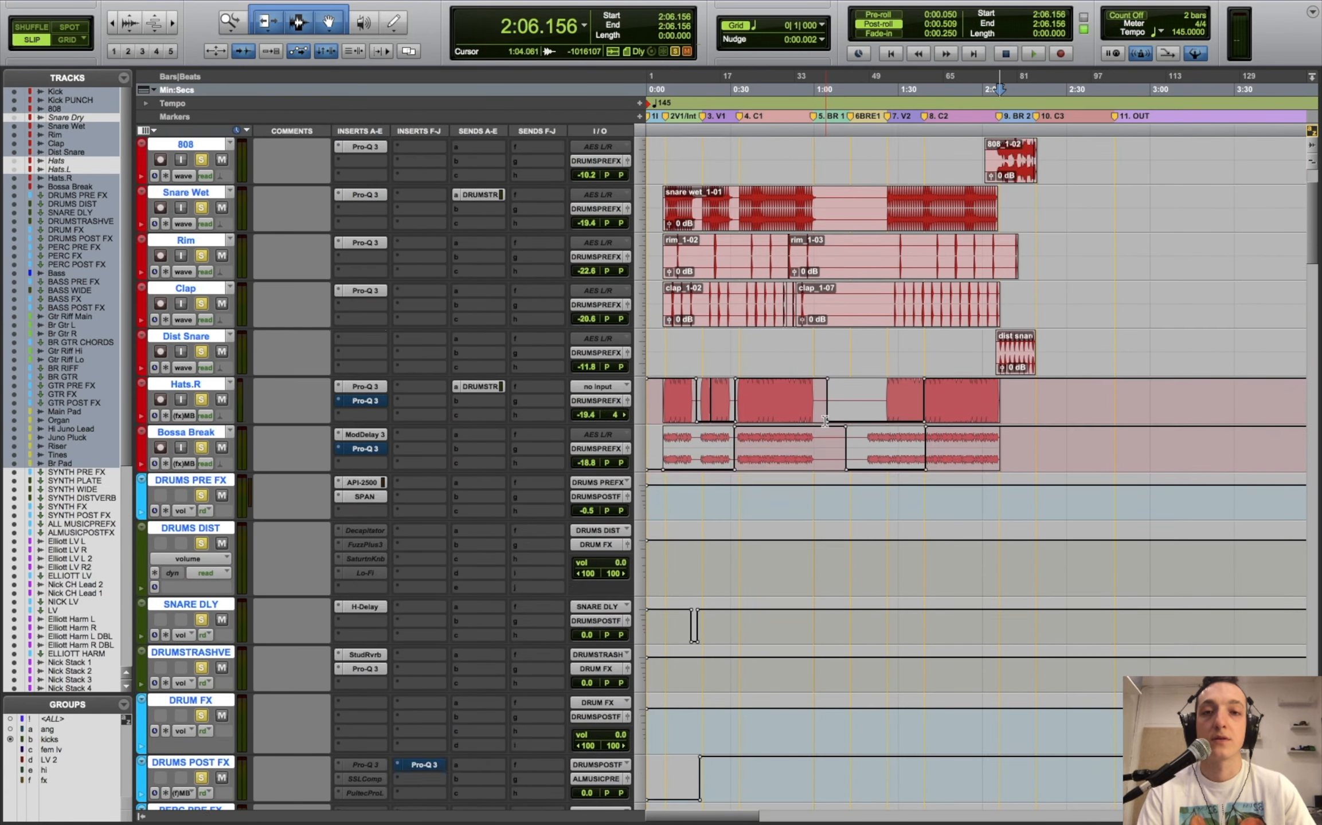
click(714, 241)
key(space)
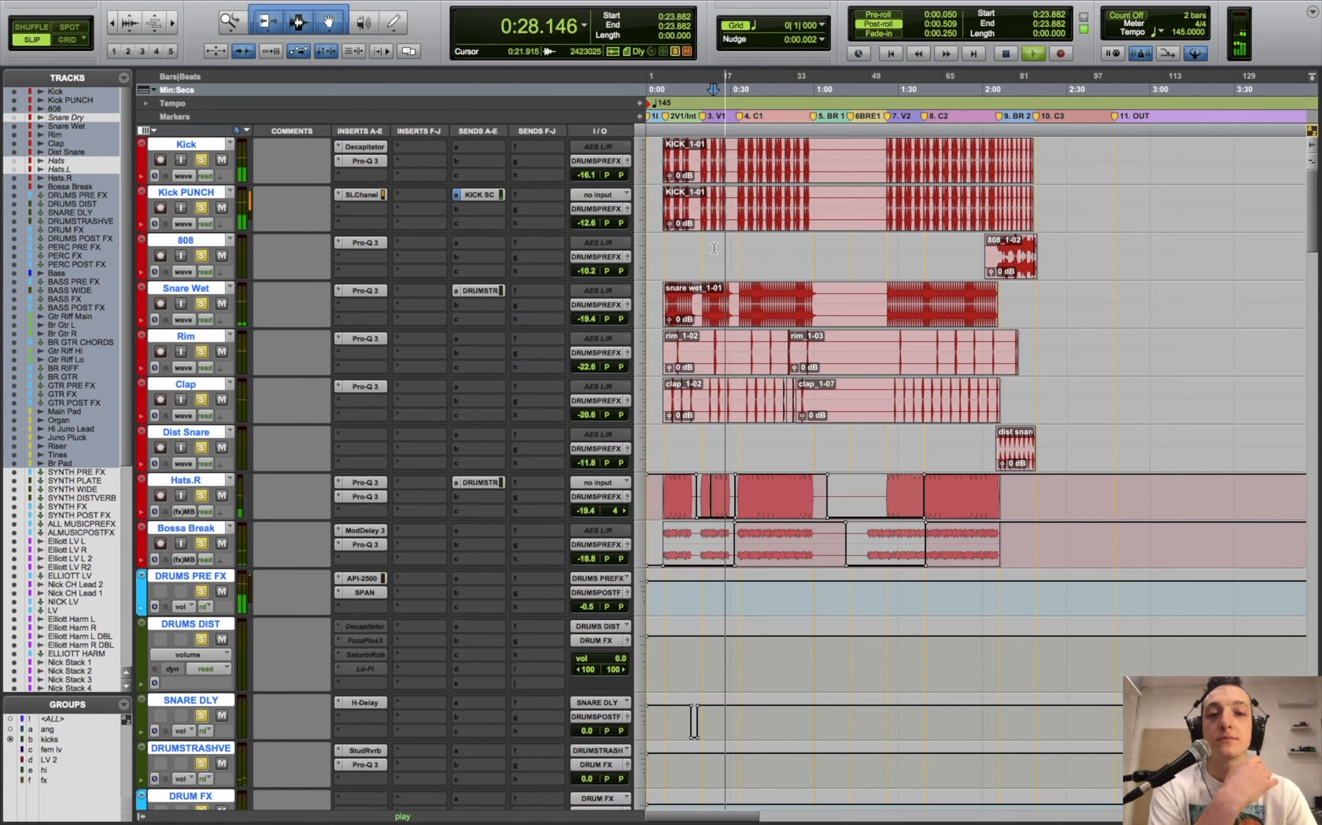
- Scroll the Edit window down past the drum buses and stop playback
scroll(913, 423, down, 8)
scroll(912, 423, down, 8)
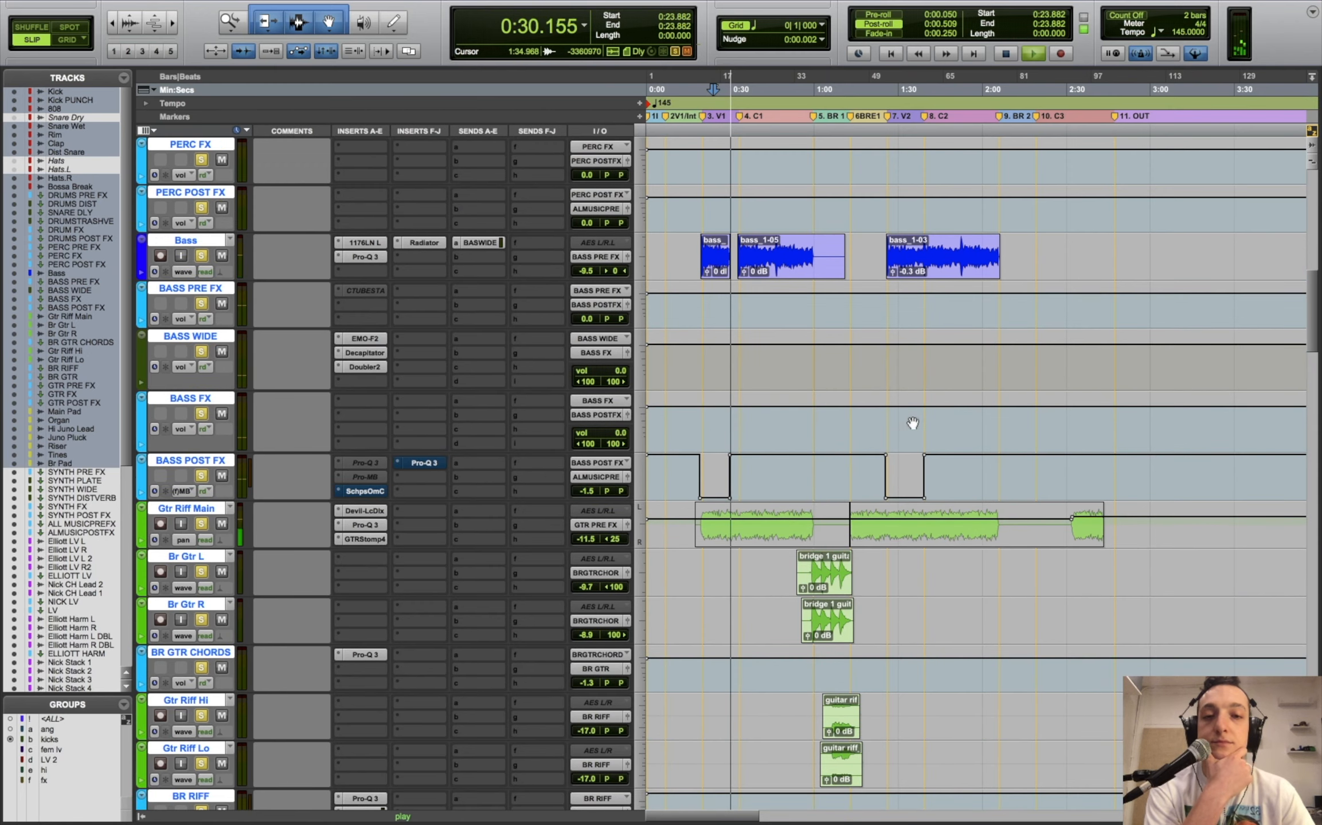
scroll(912, 423, down, 20)
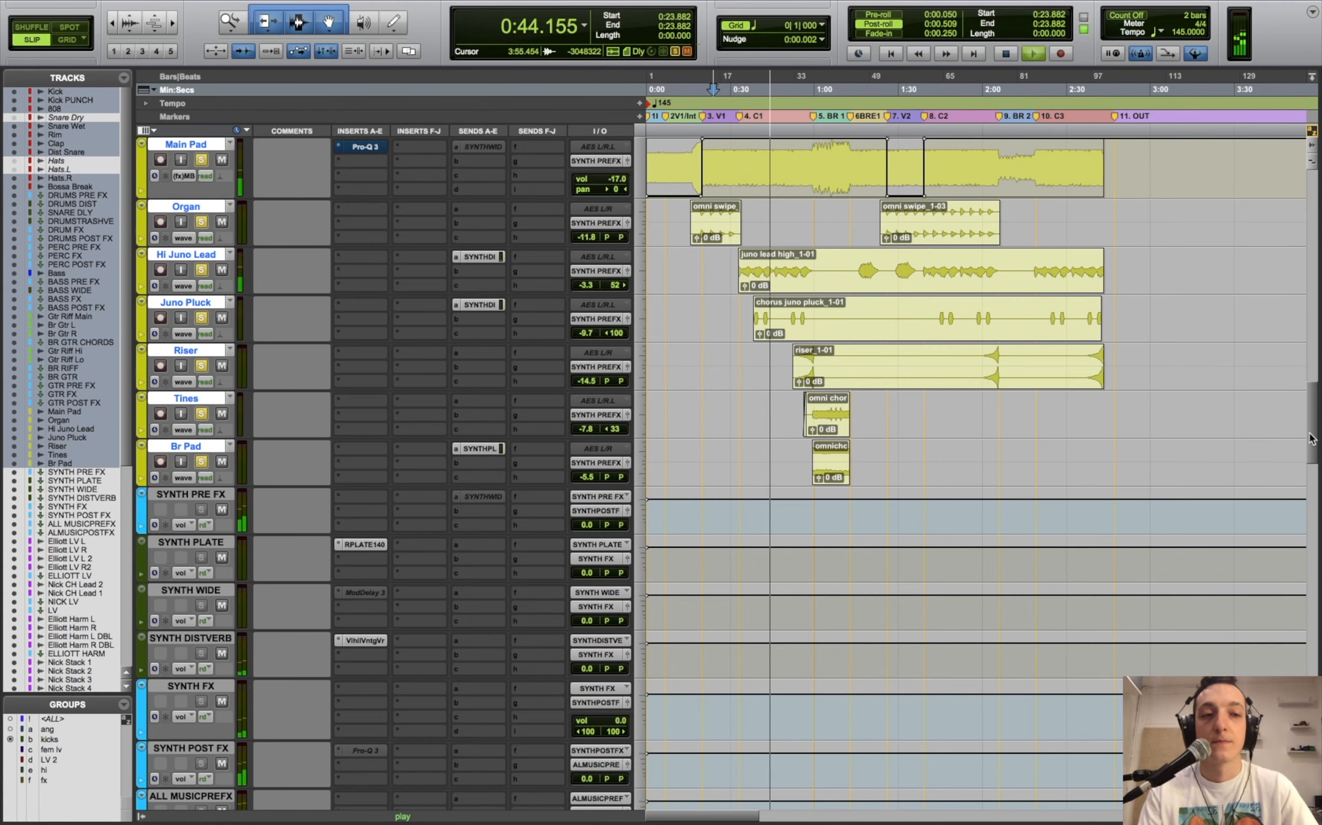
drag(1312, 437, 1315, 230)
key(space)
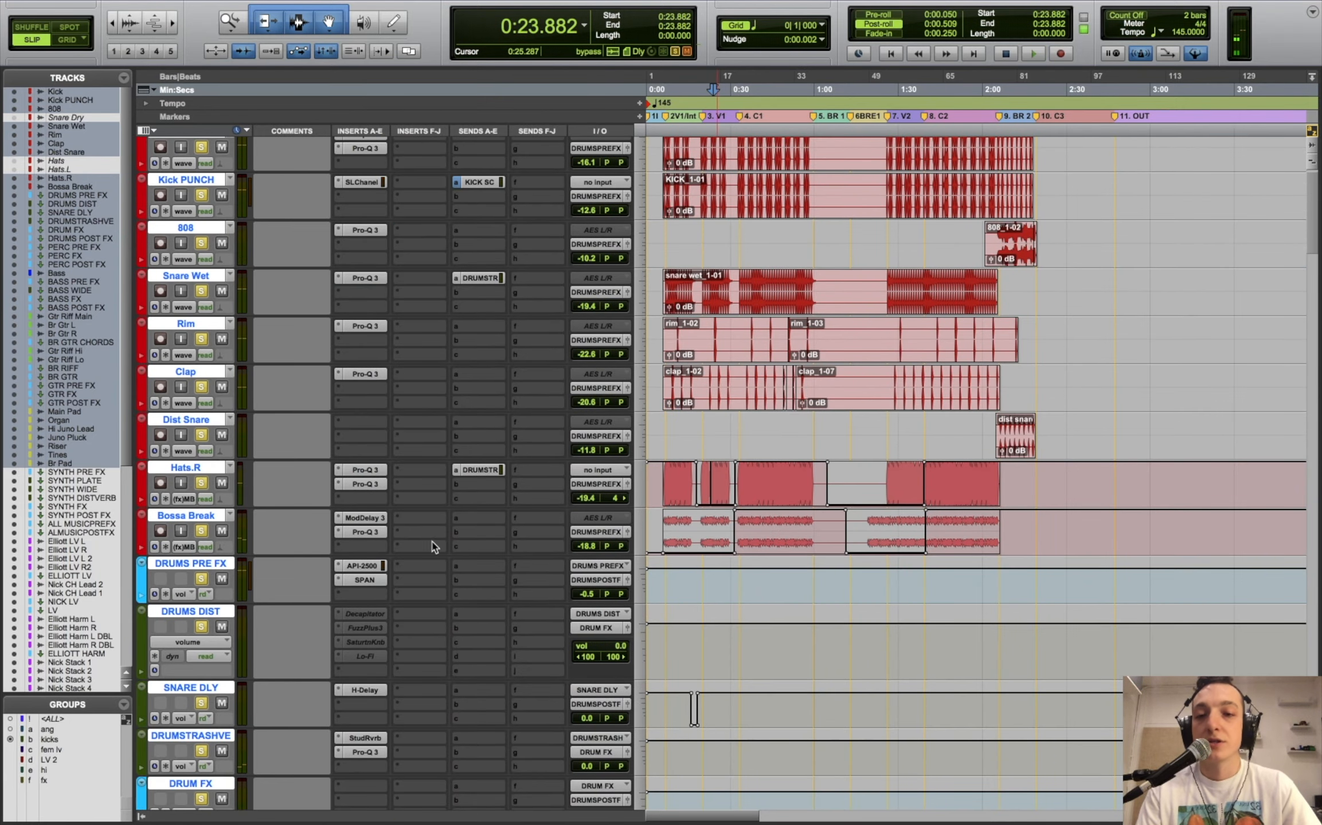
- Play from 0:31.187 and A/B the DRUMSTRASHVE track by toggling its mute, leaving it unmuted
scroll(335, 556, down, 4)
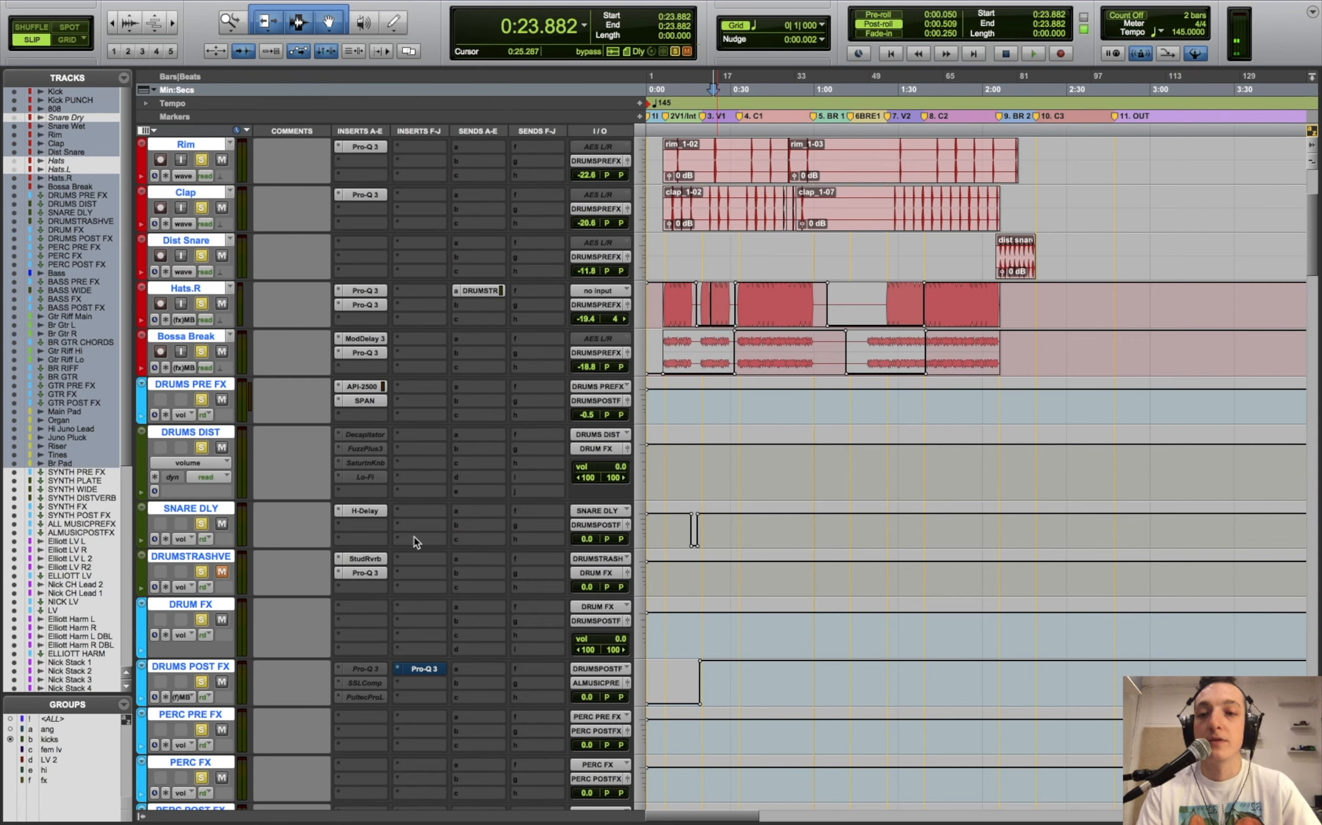
click(734, 409)
key(space)
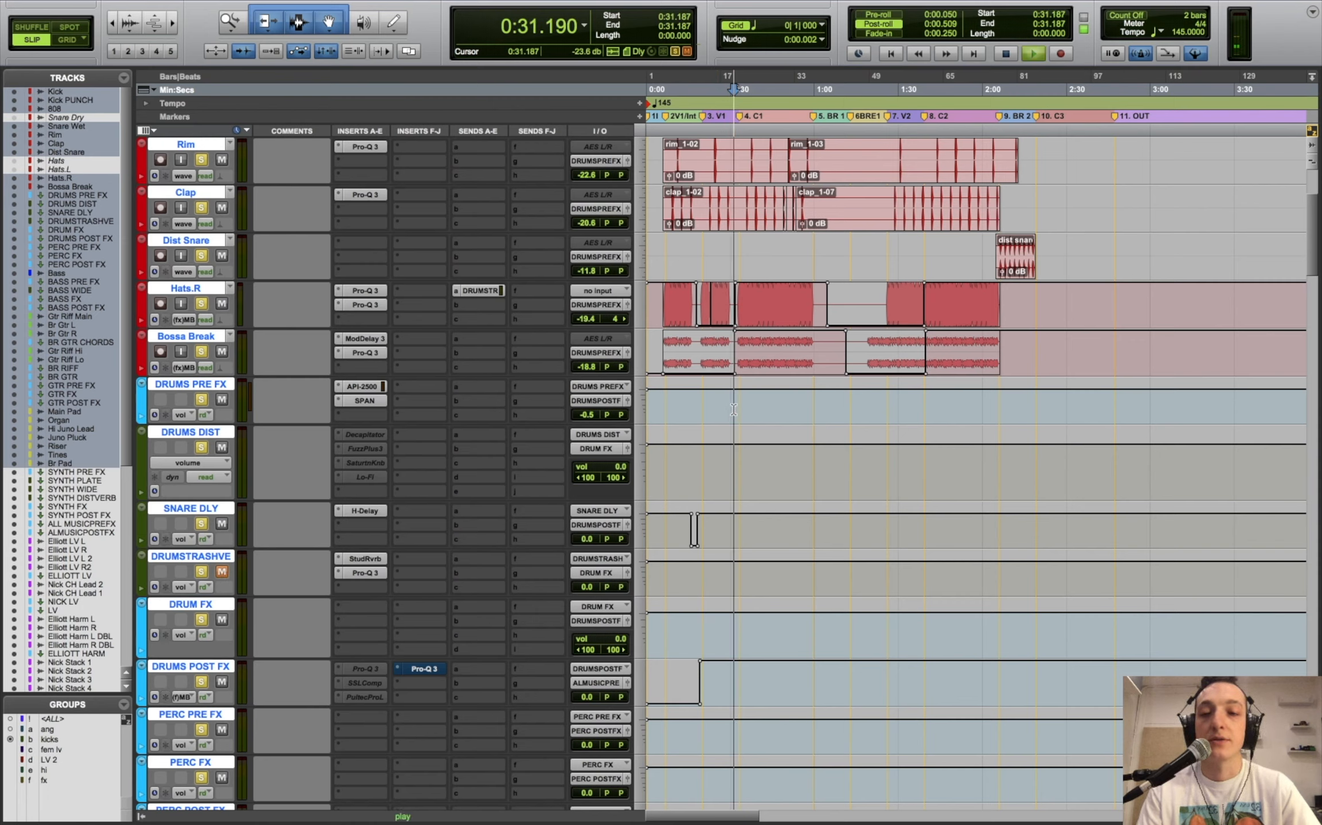
click(225, 575)
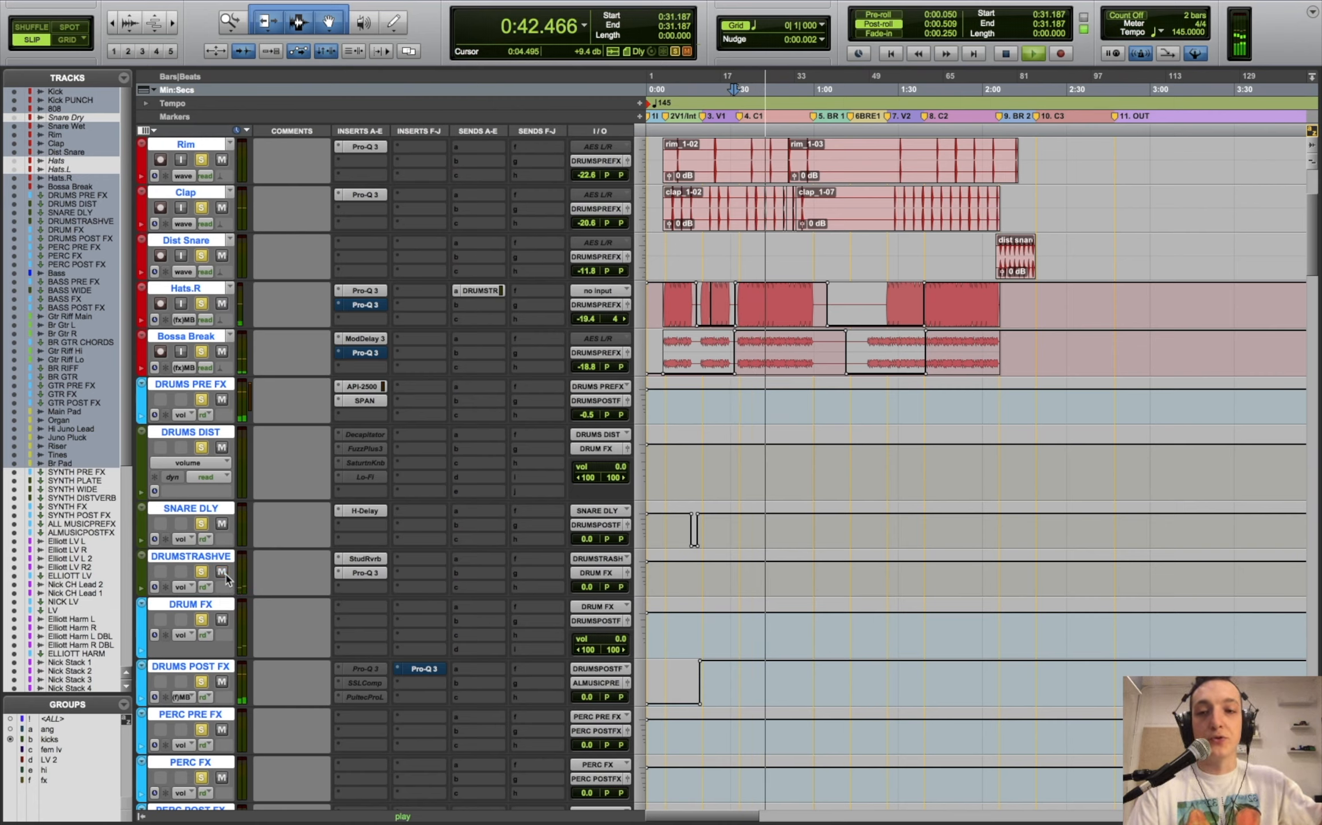
click(223, 573)
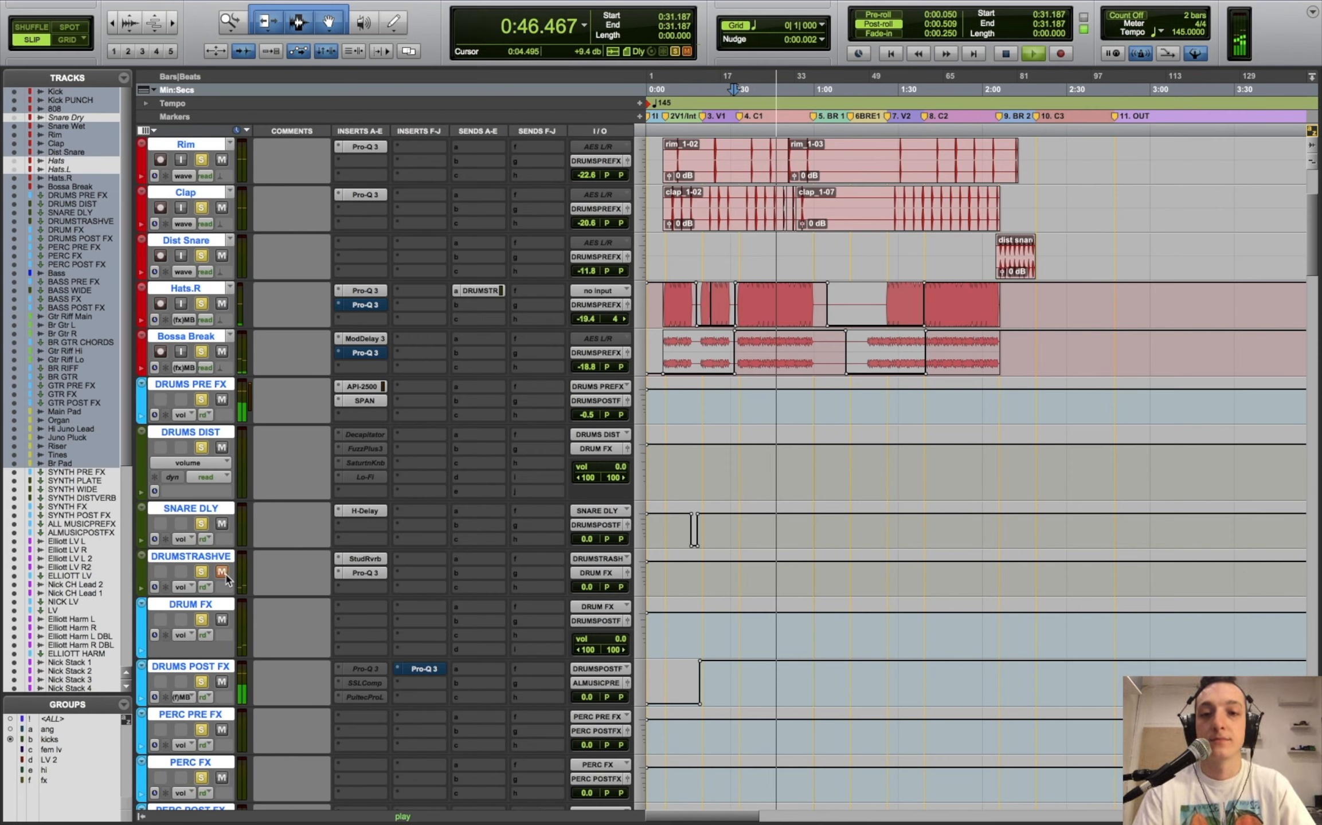
click(223, 573)
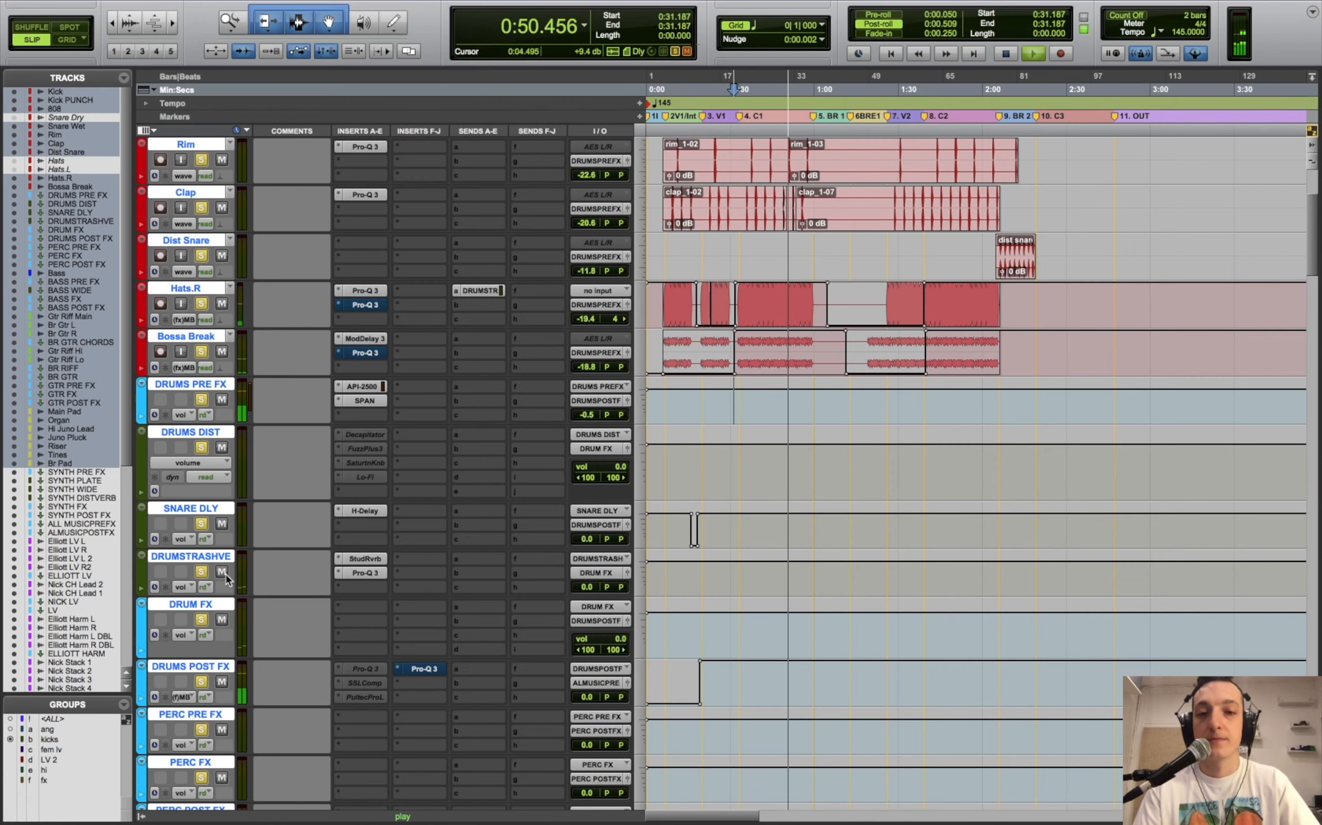
key(space)
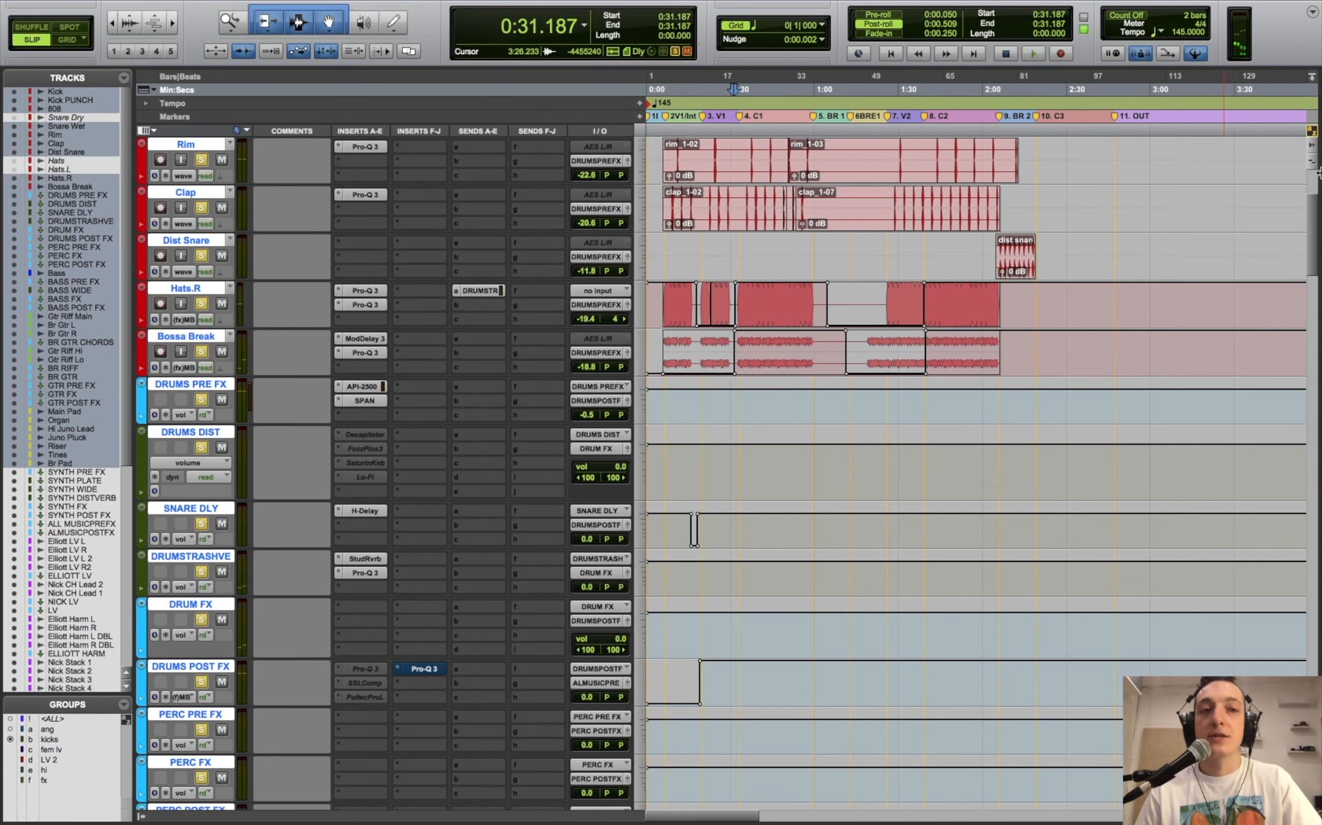
- Scroll further down until Bass, BASS PRE FX, BASS WIDE and the guitar tracks show
drag(1316, 230, 1315, 163)
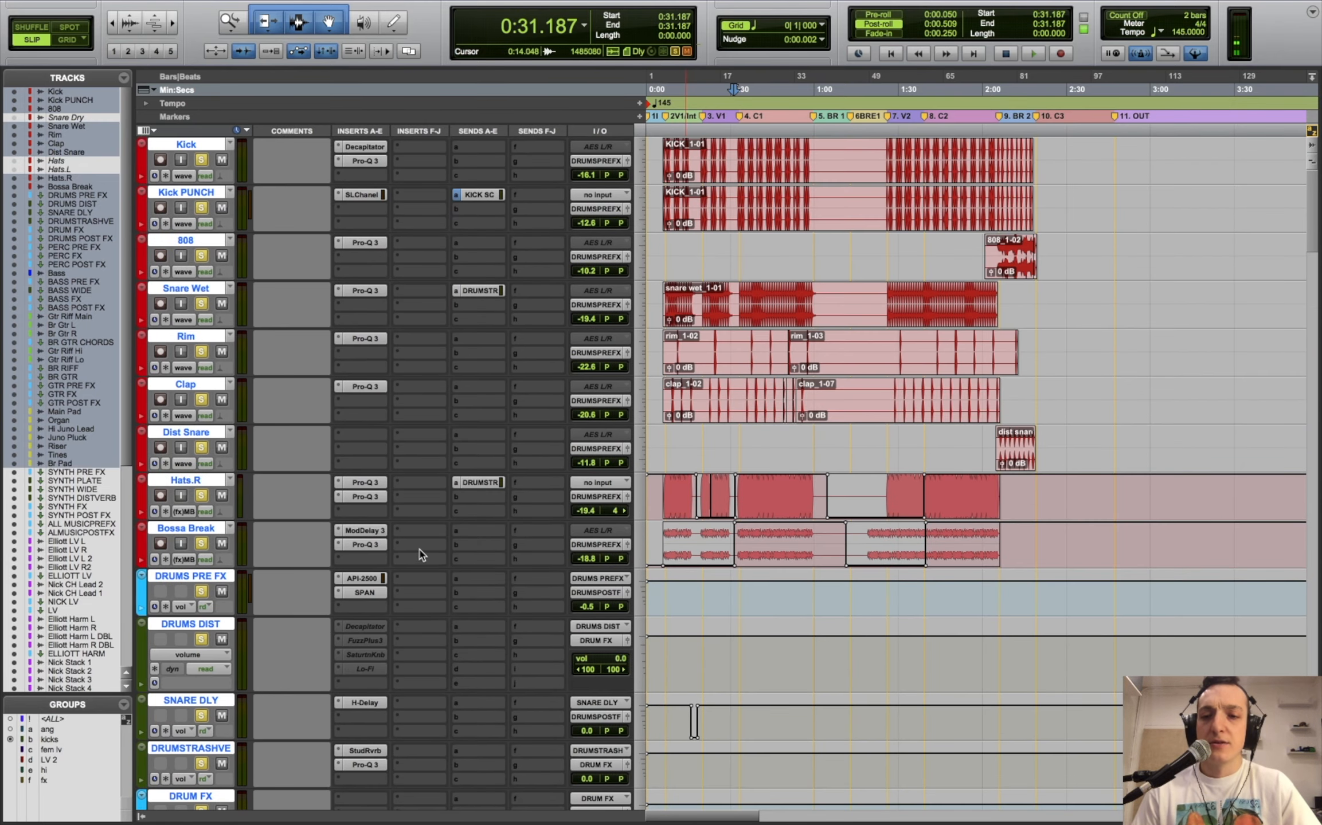
scroll(420, 554, down, 3)
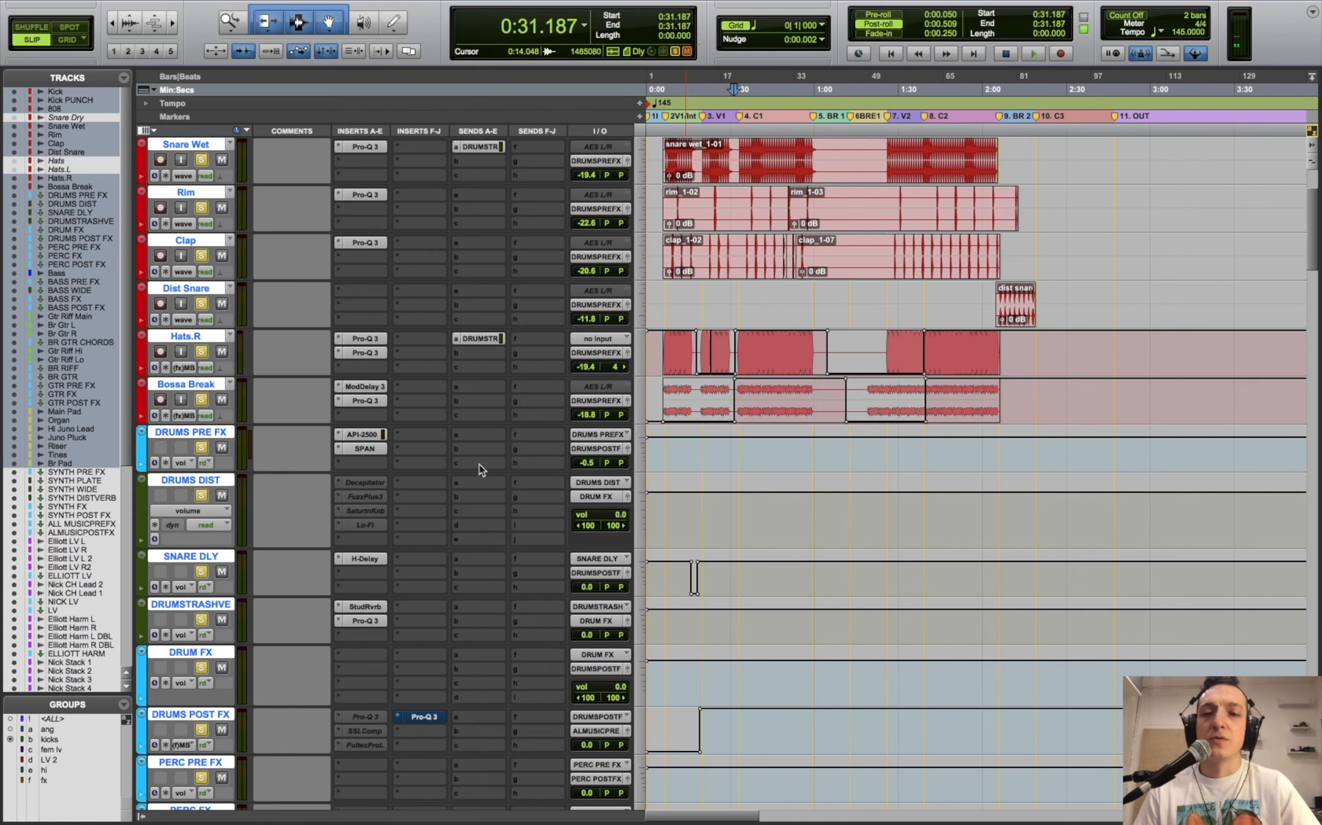
scroll(459, 407, down, 11)
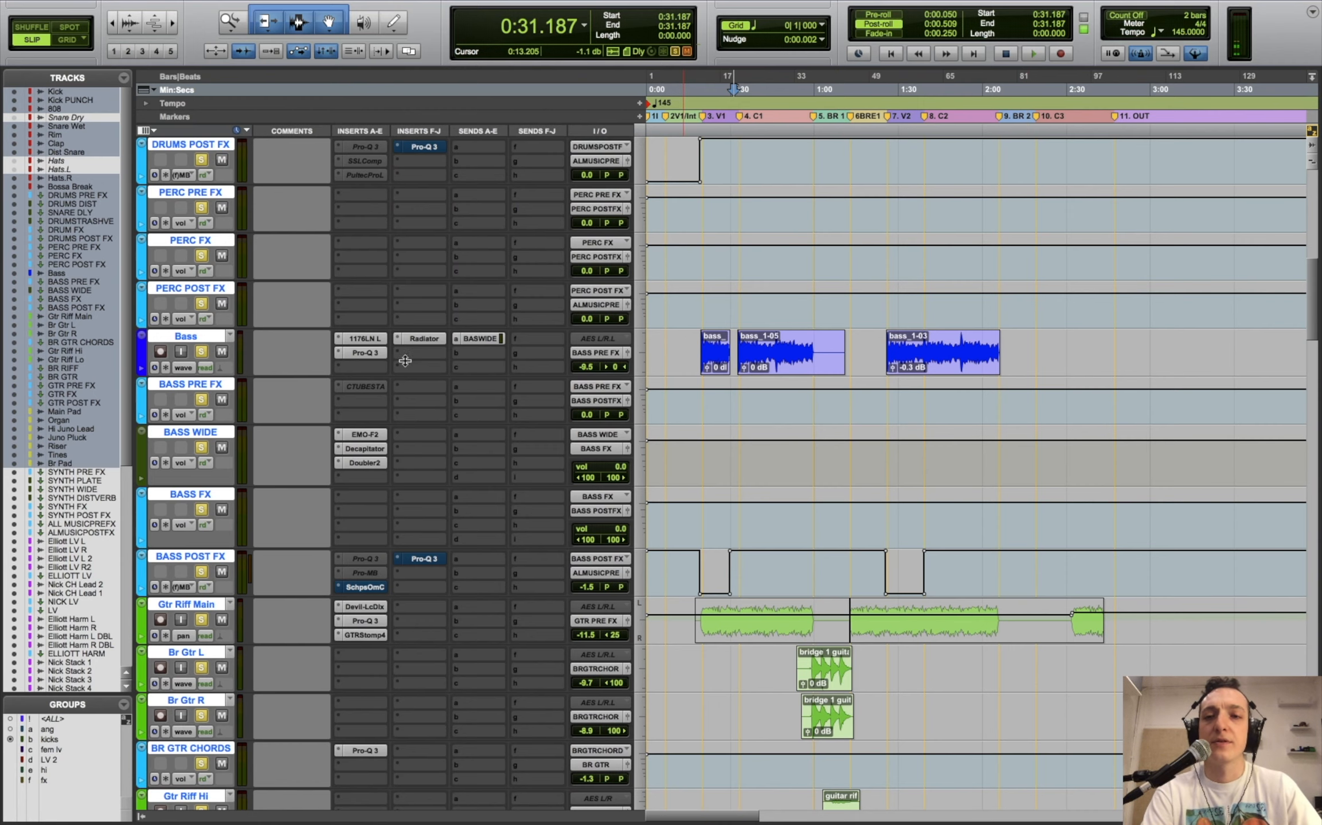
- Add the IR-L reverb to a free insert on the Bass track
click(420, 369)
mouse_move(459, 368)
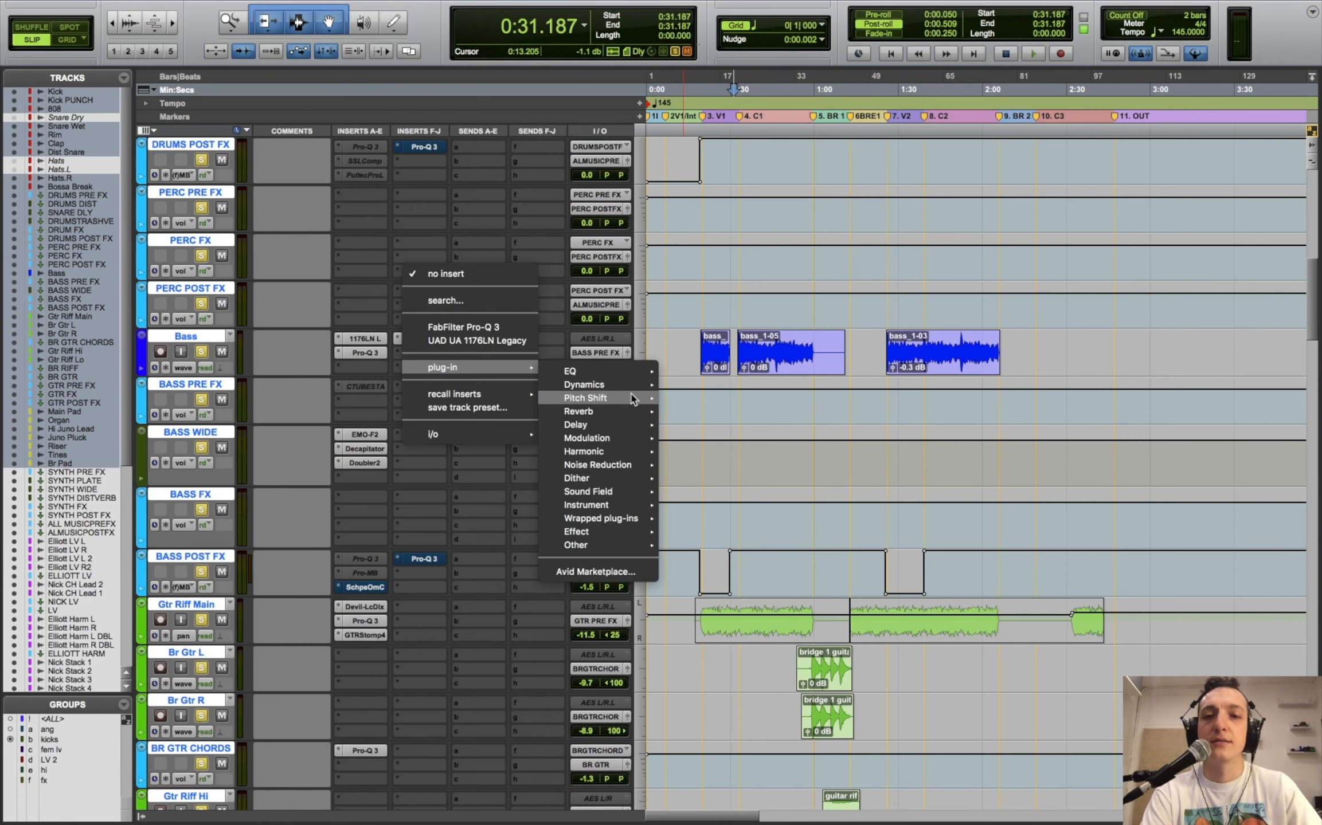
mouse_move(615, 413)
scroll(768, 503, down, 5)
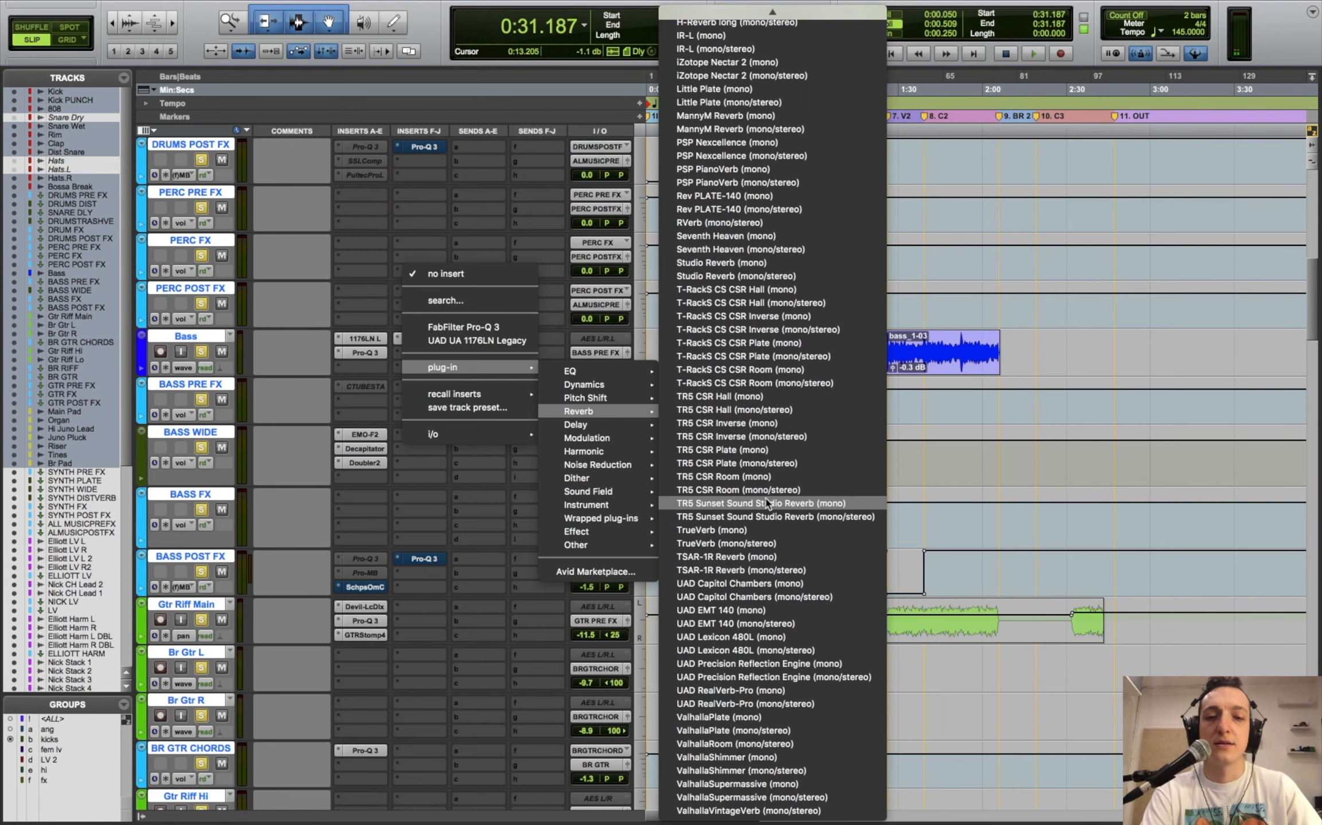
scroll(758, 502, up, 3)
scroll(759, 502, down, 3)
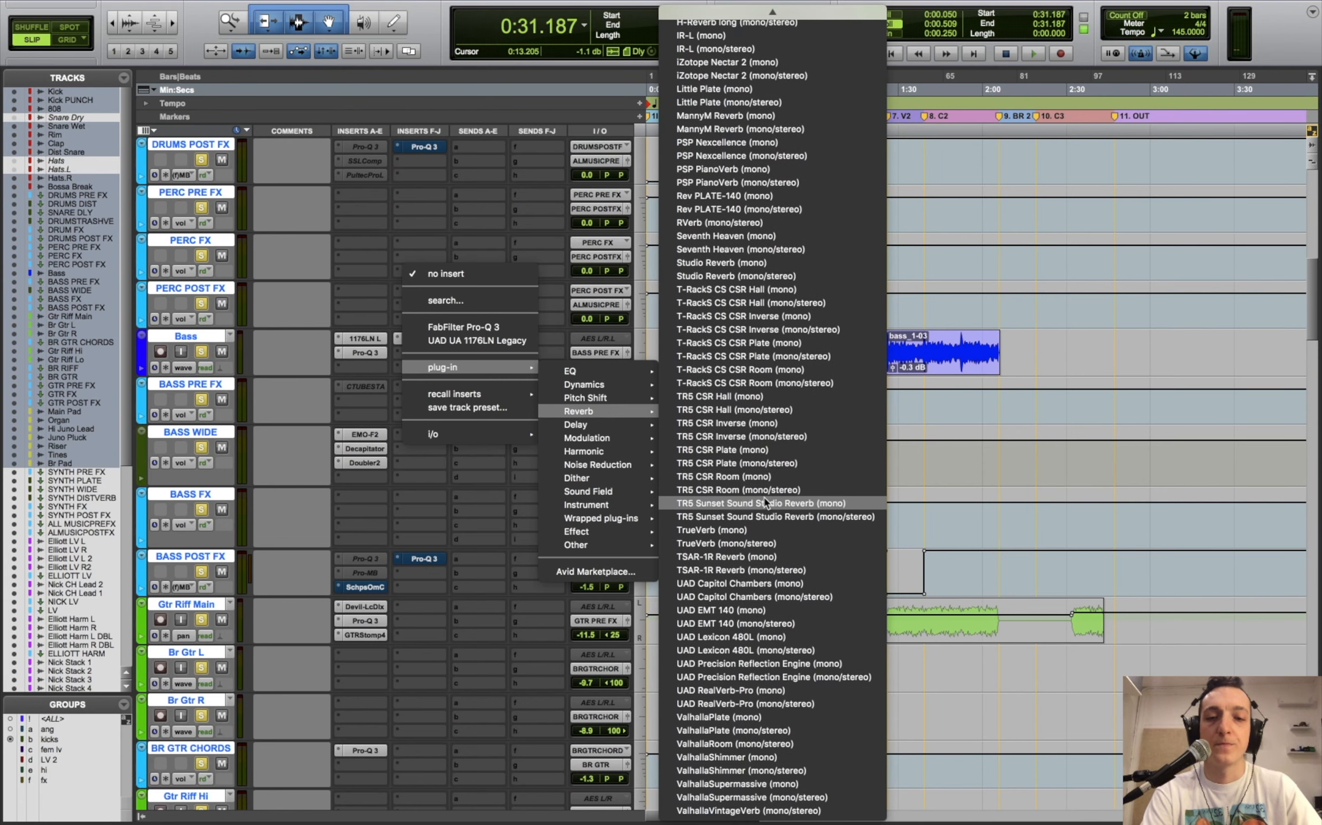
scroll(767, 745, up, 5)
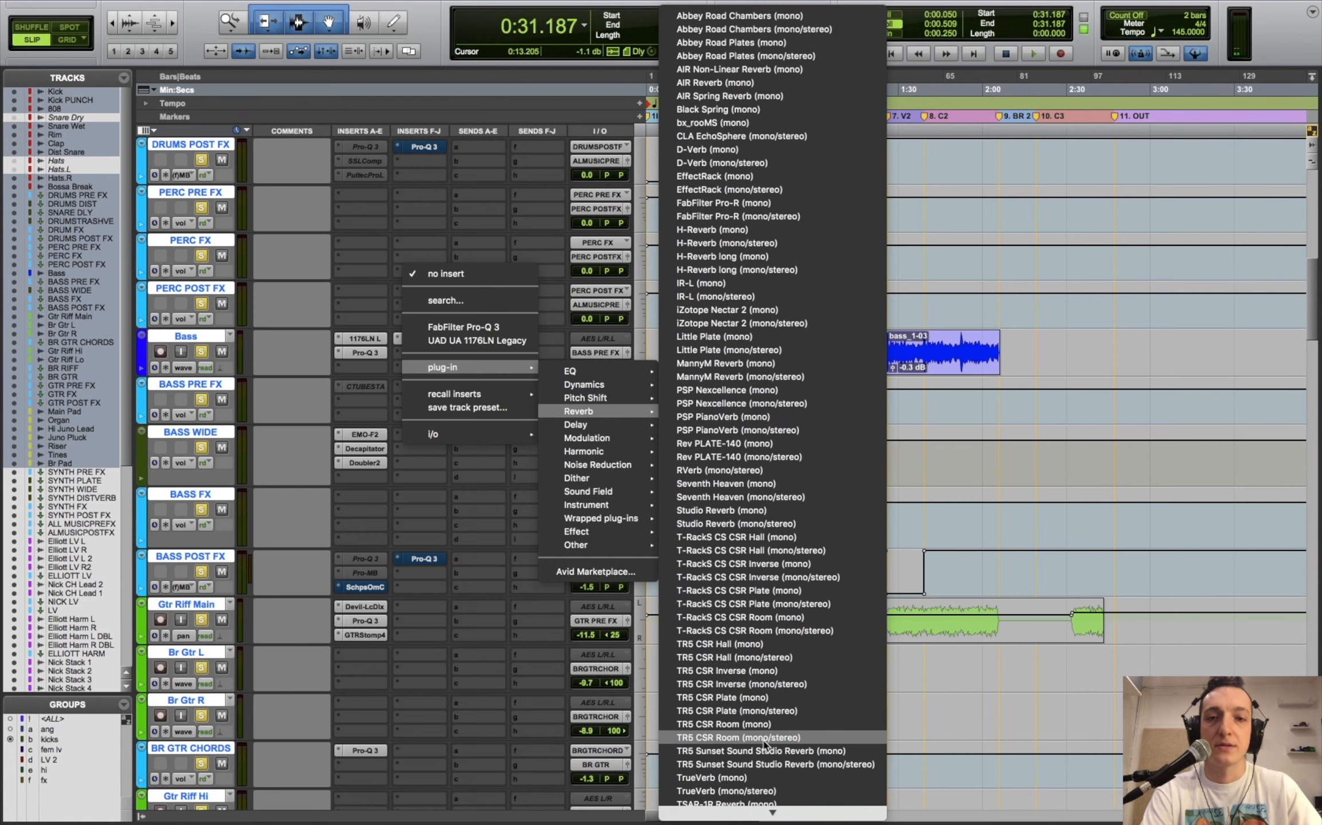
click(738, 296)
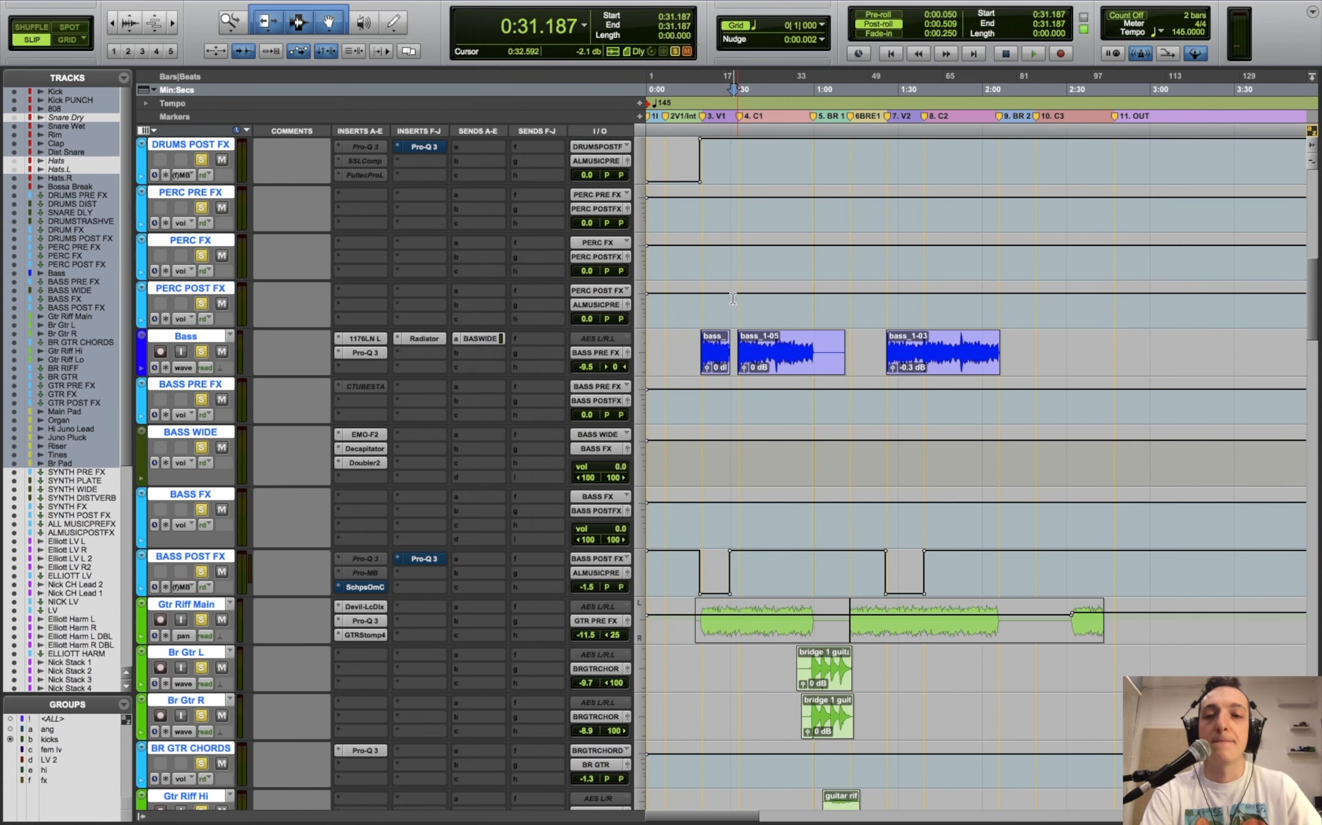
- Browse the IR-L preset library and dismiss it without loading a preset
click(742, 176)
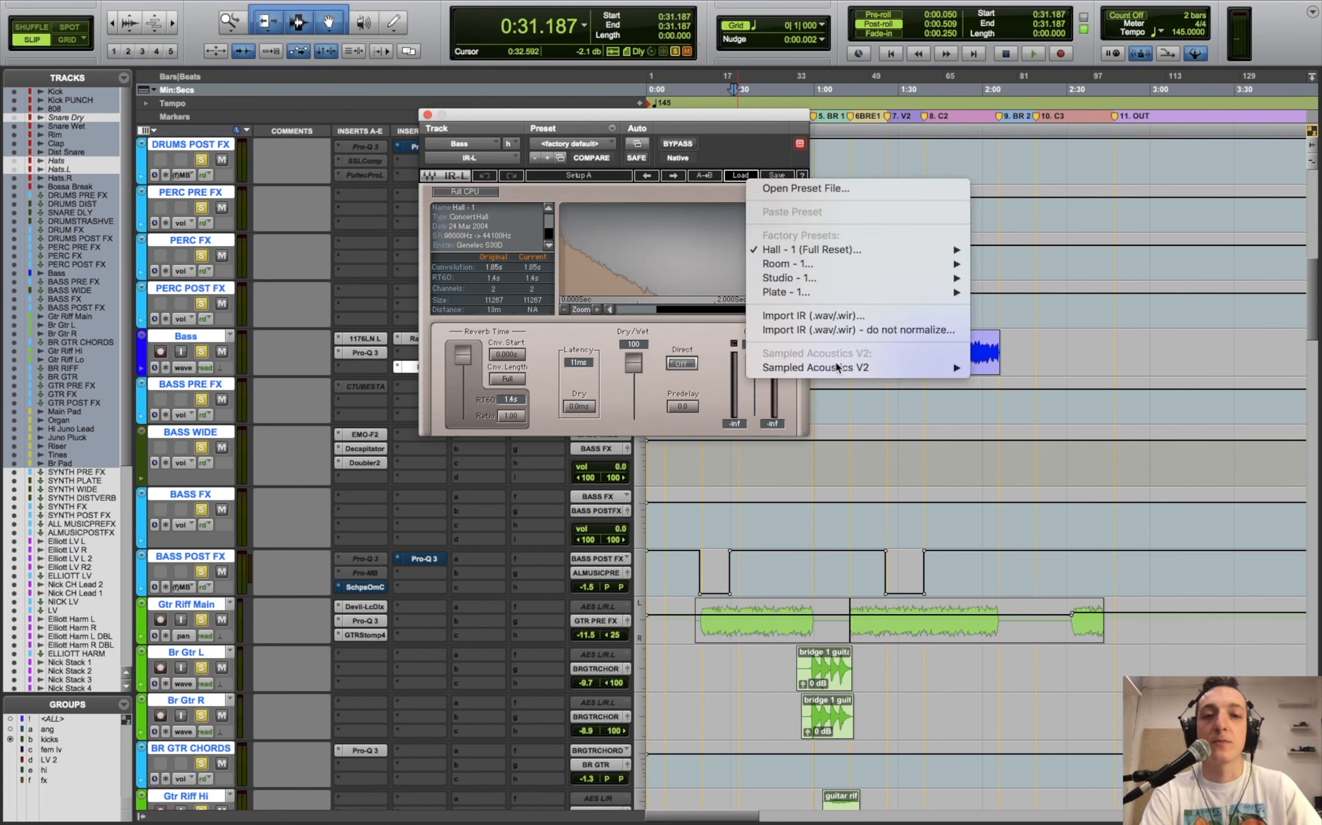
mouse_move(838, 367)
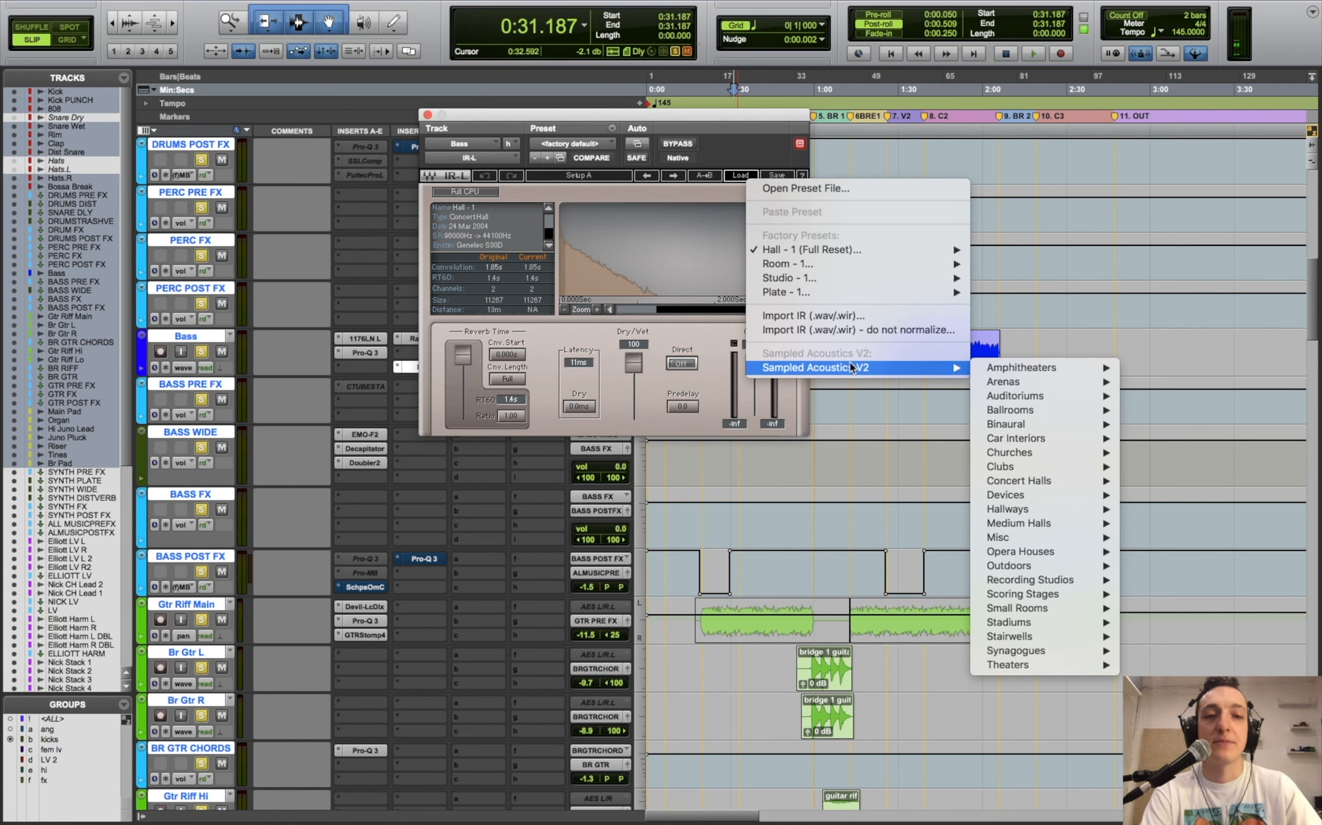
mouse_move(1048, 446)
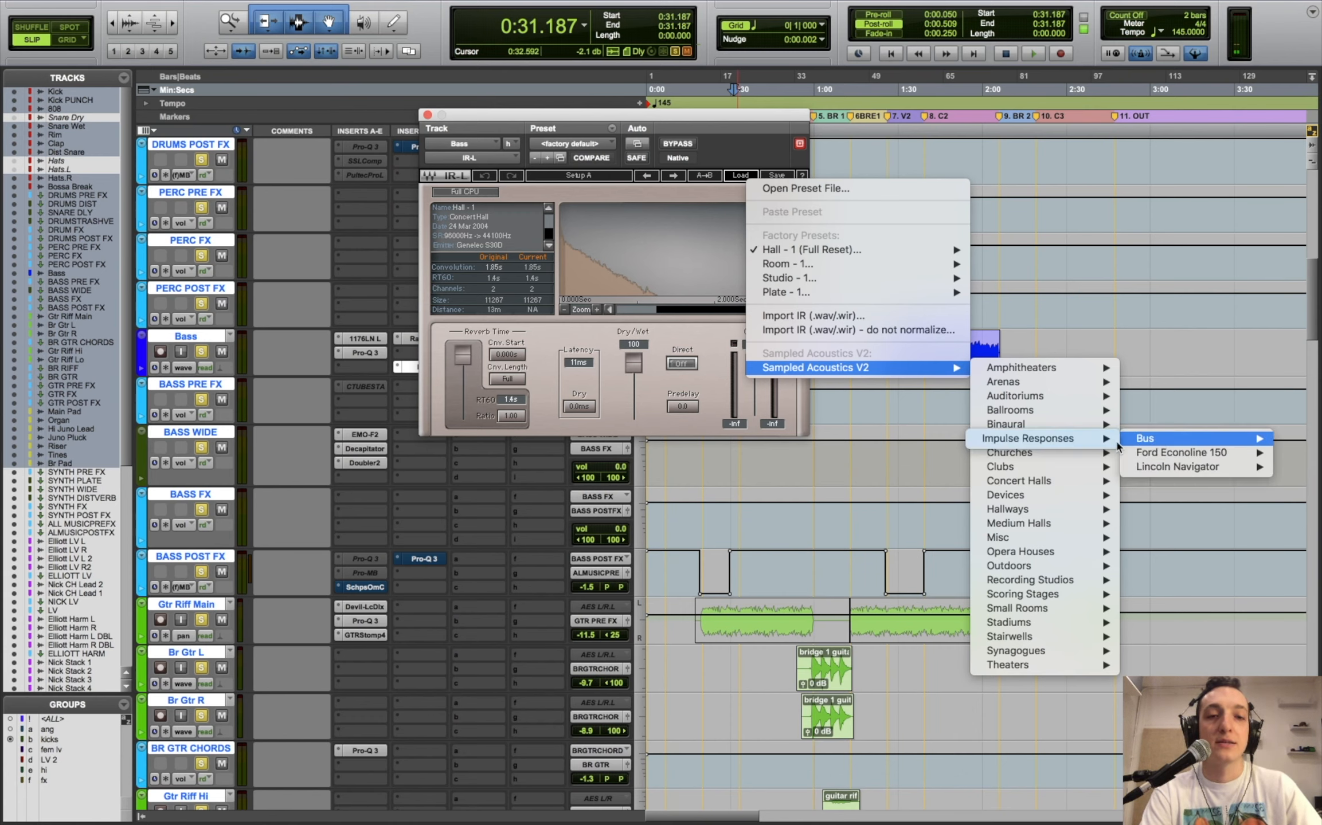
mouse_move(1117, 446)
mouse_move(943, 447)
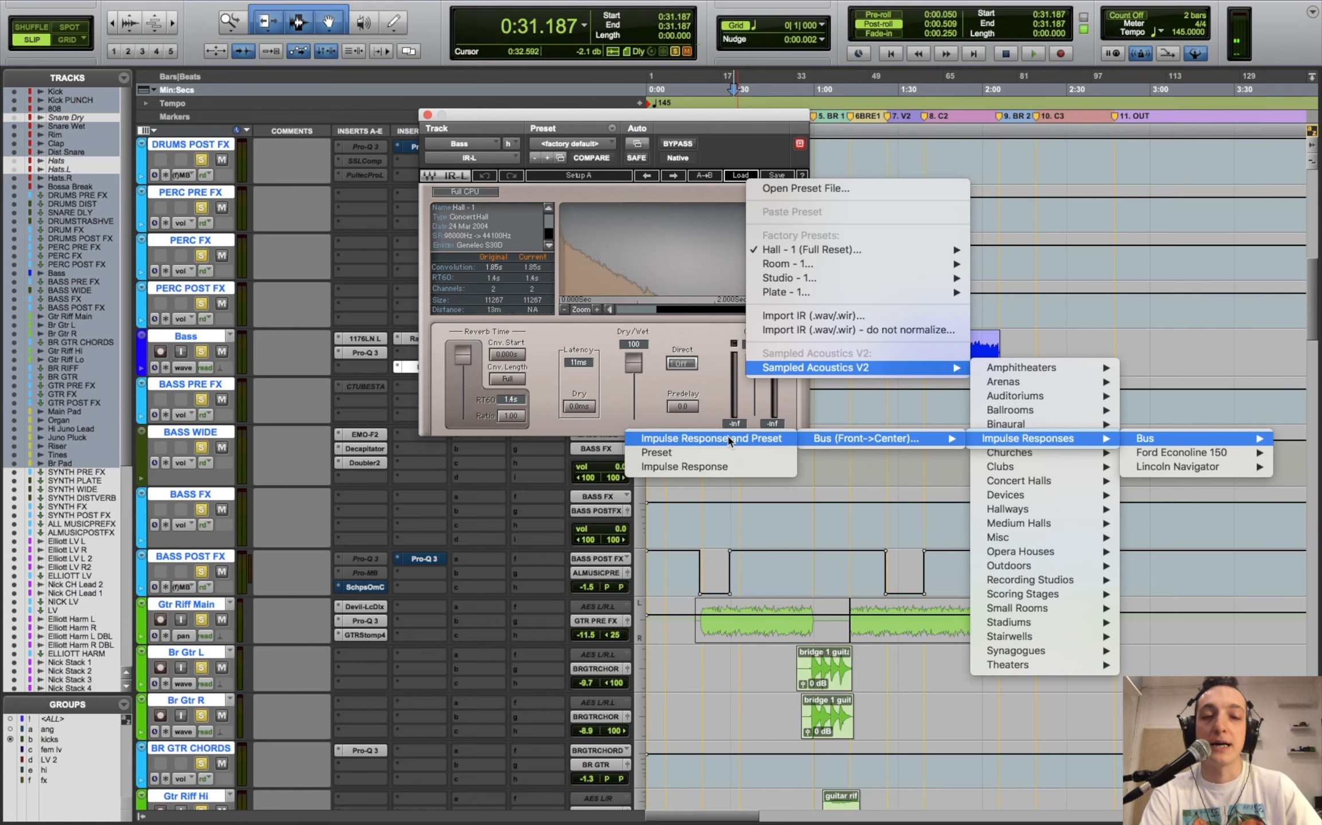
click(1154, 344)
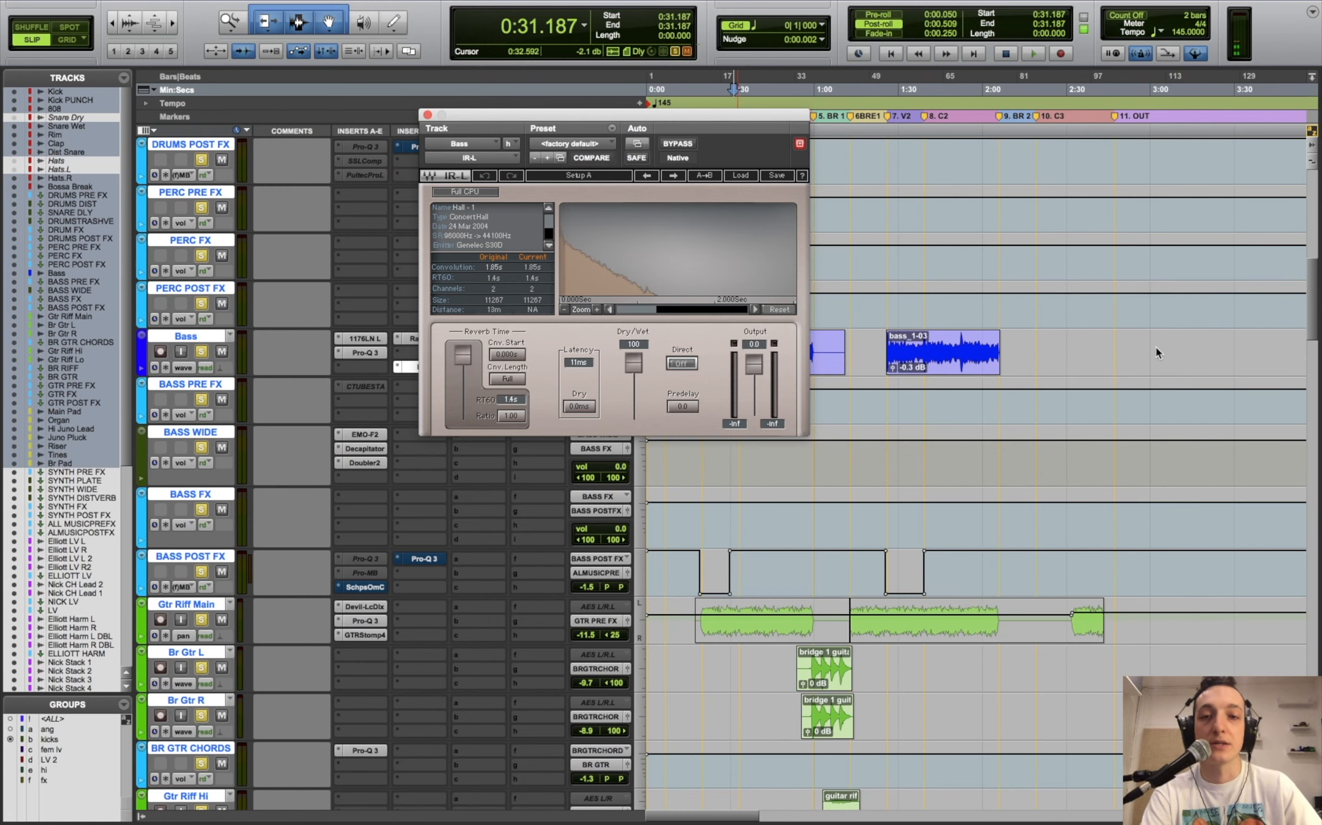
- Close the IR-L window, remove the reverb from Bass, and unsolo the Bass track
click(427, 115)
click(400, 372)
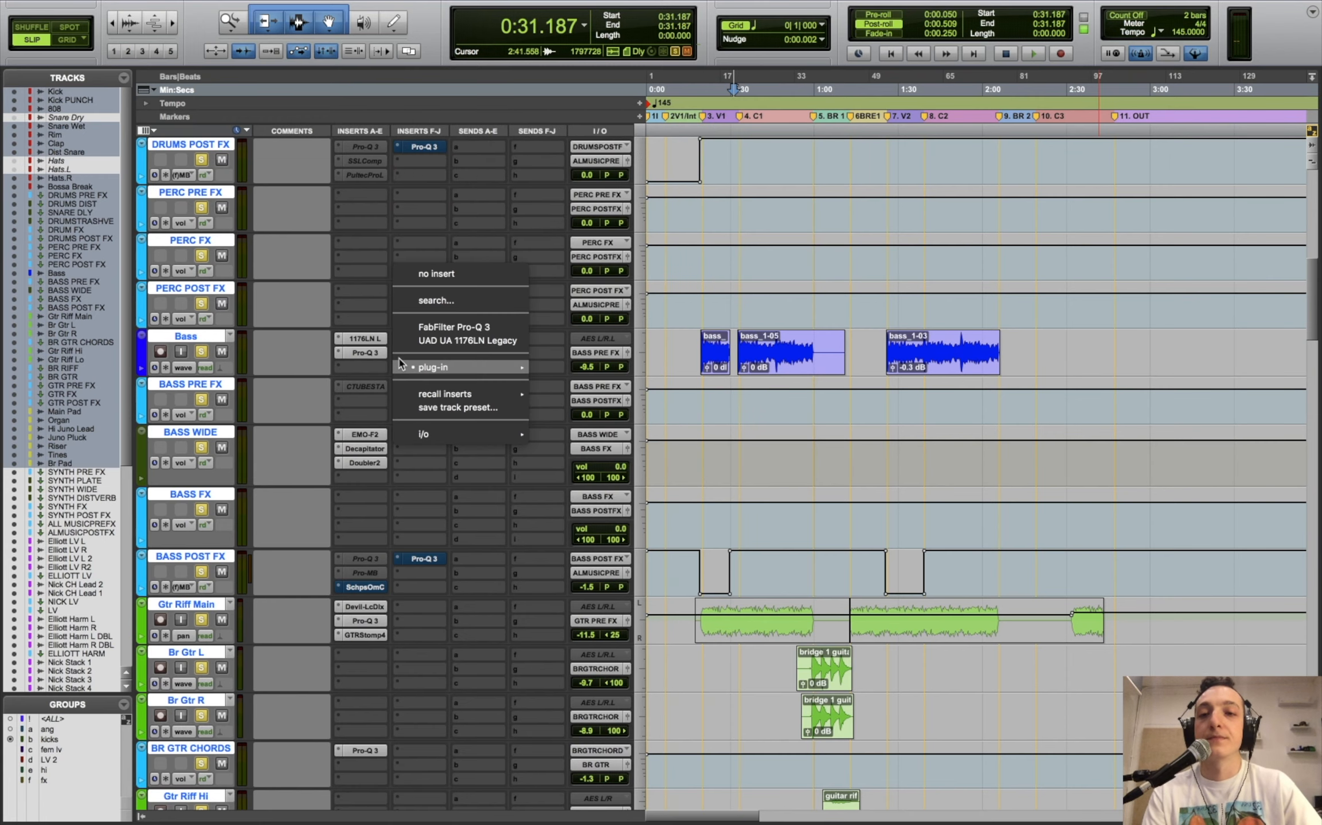
click(424, 275)
click(201, 352)
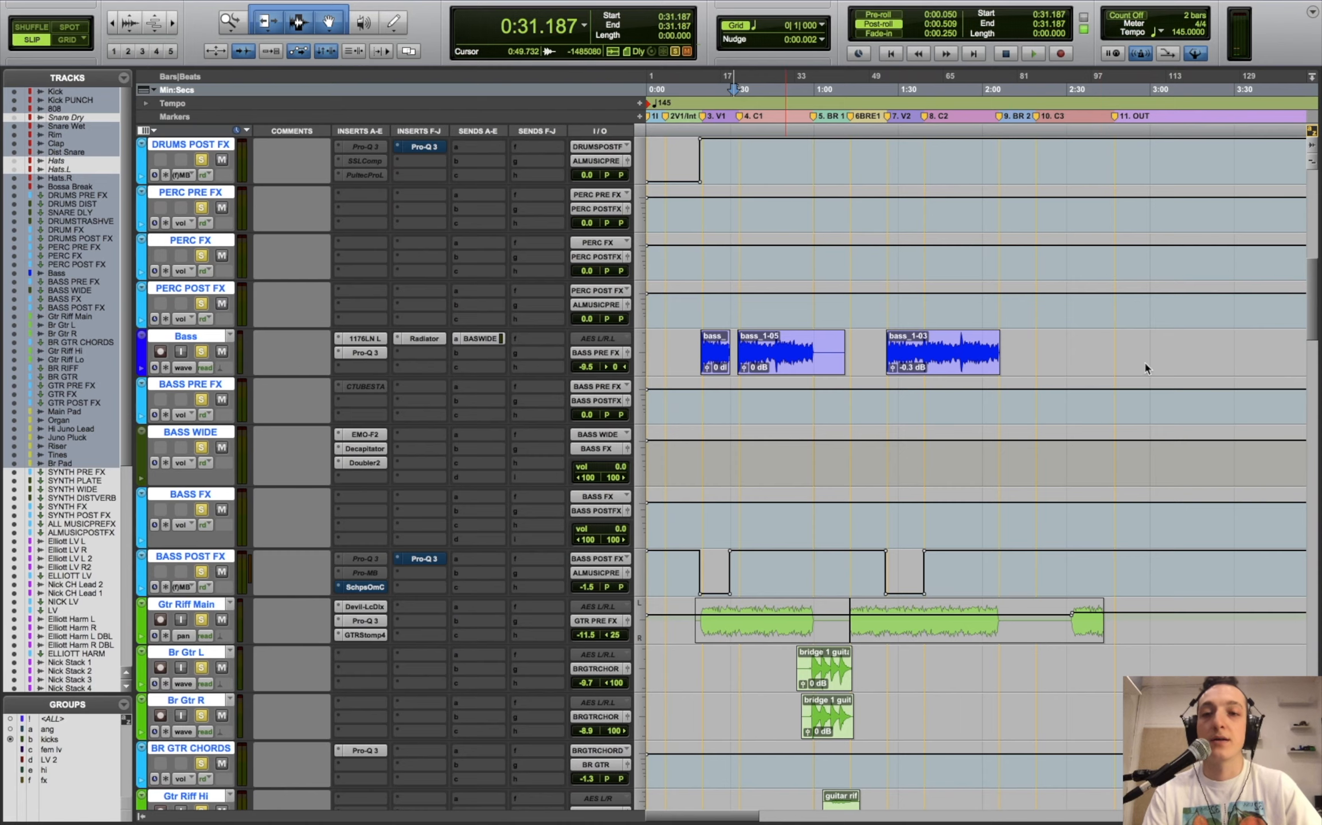
- Set the insertion point to 0:53.946 and open the VSM-3 on the ALMUSICPOSTFX bus
drag(1311, 309, 1312, 394)
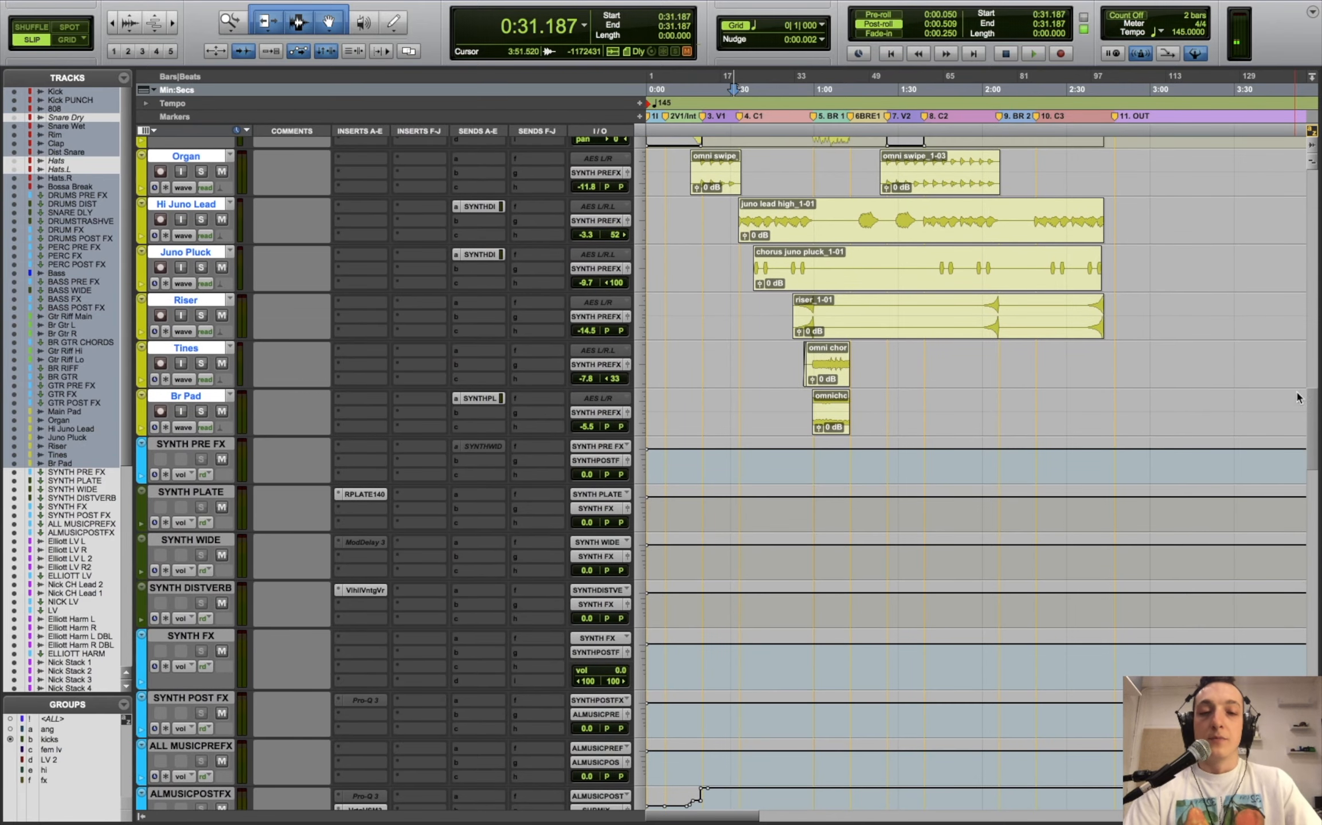
click(797, 466)
scroll(344, 401, down, 10)
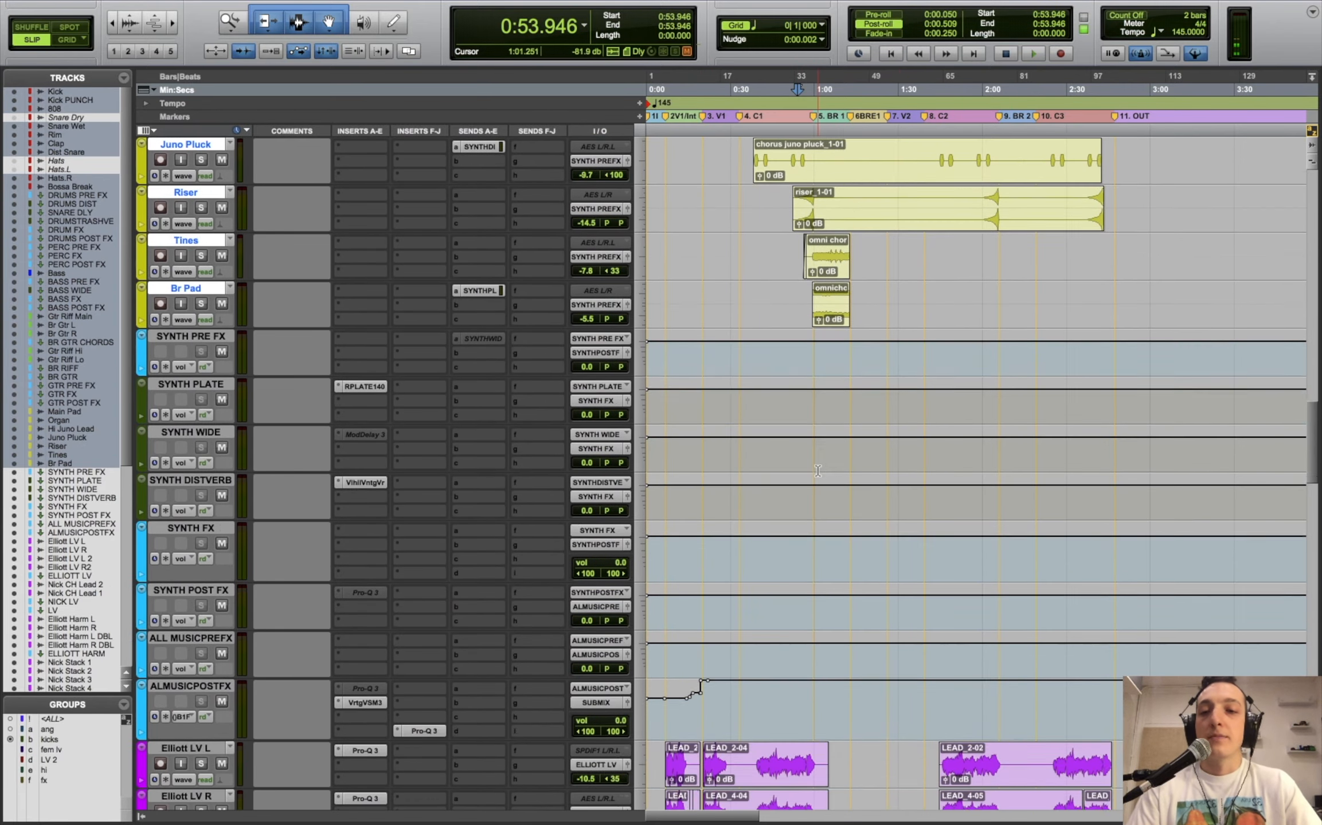
click(359, 367)
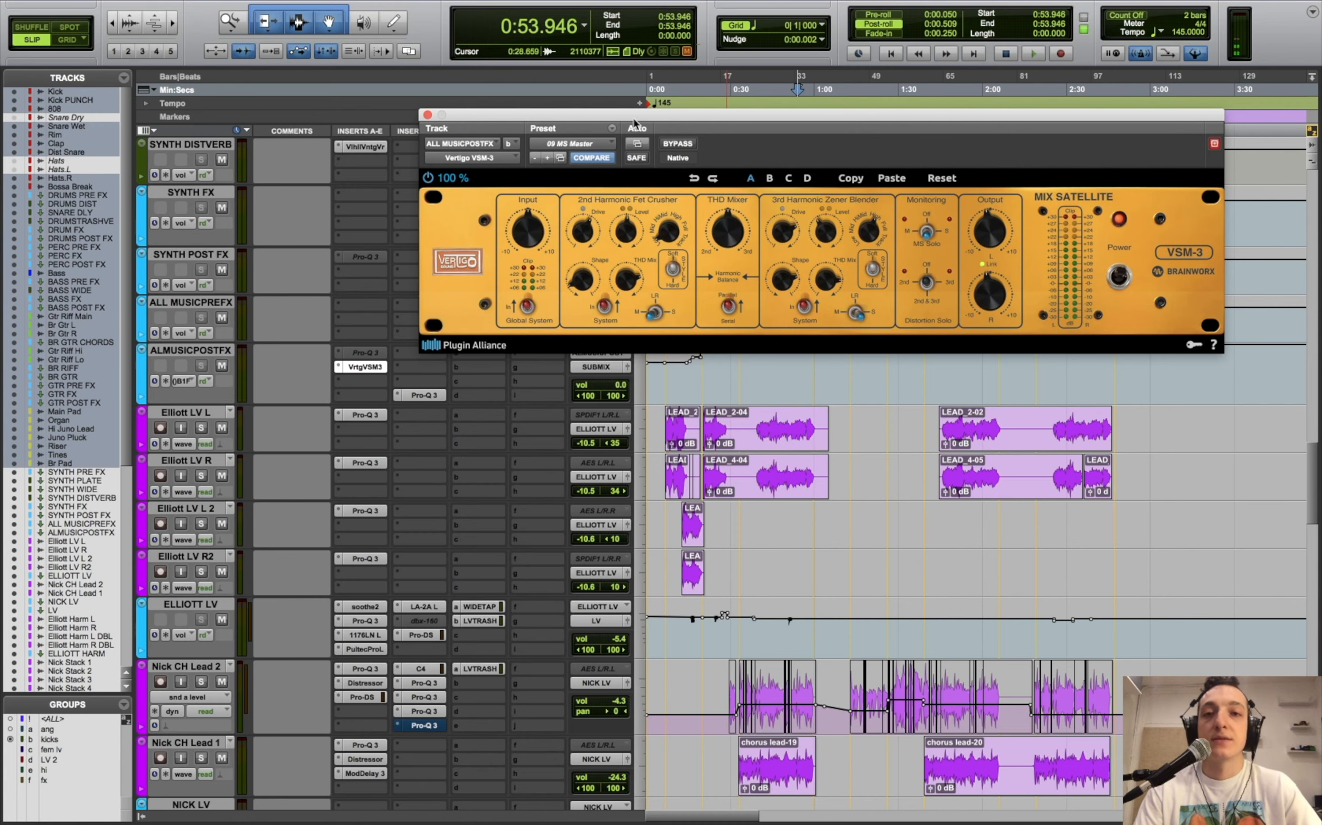
drag(632, 119, 477, 38)
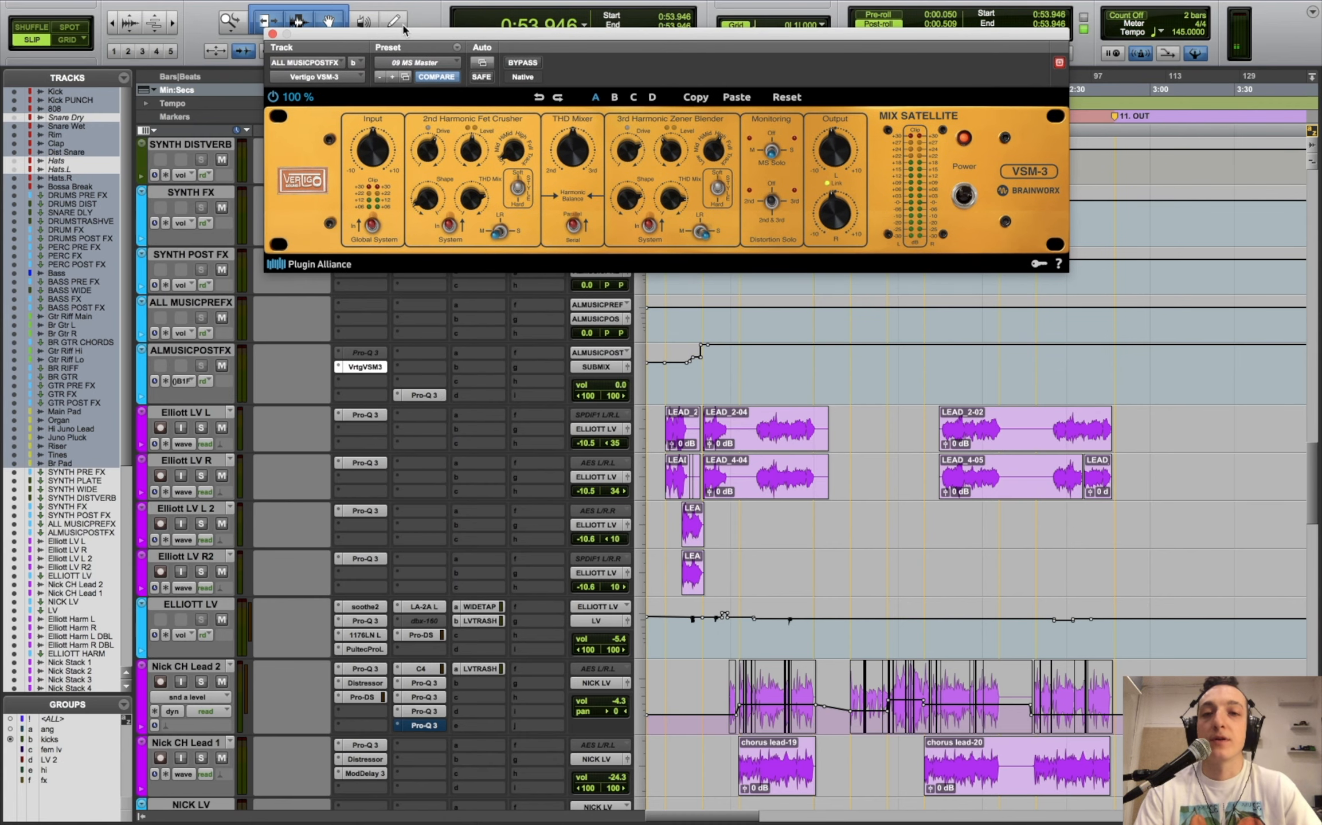
drag(403, 30, 549, 532)
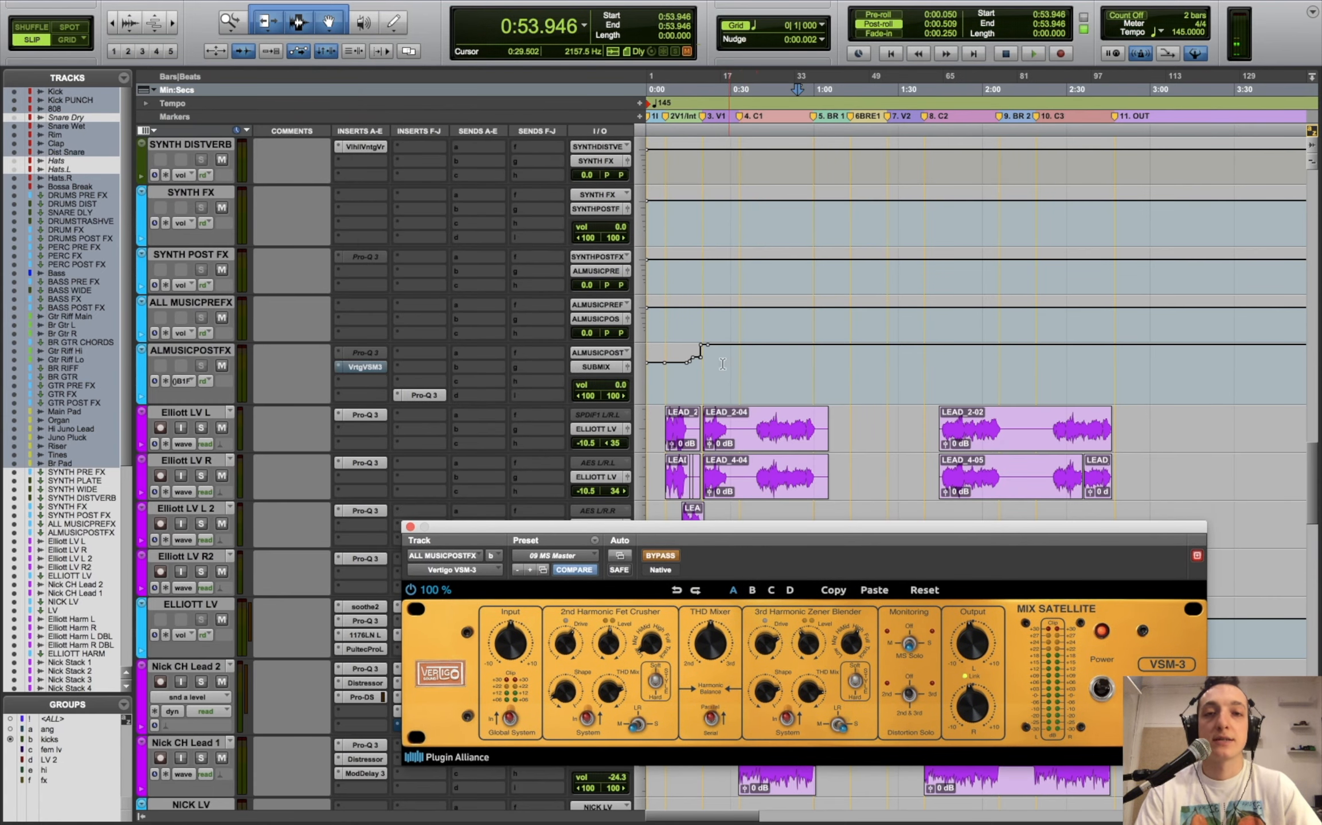
- Play from 0:31.187, switch the VSM-3 out of bypass, close its window, and stop
click(733, 369)
key(space)
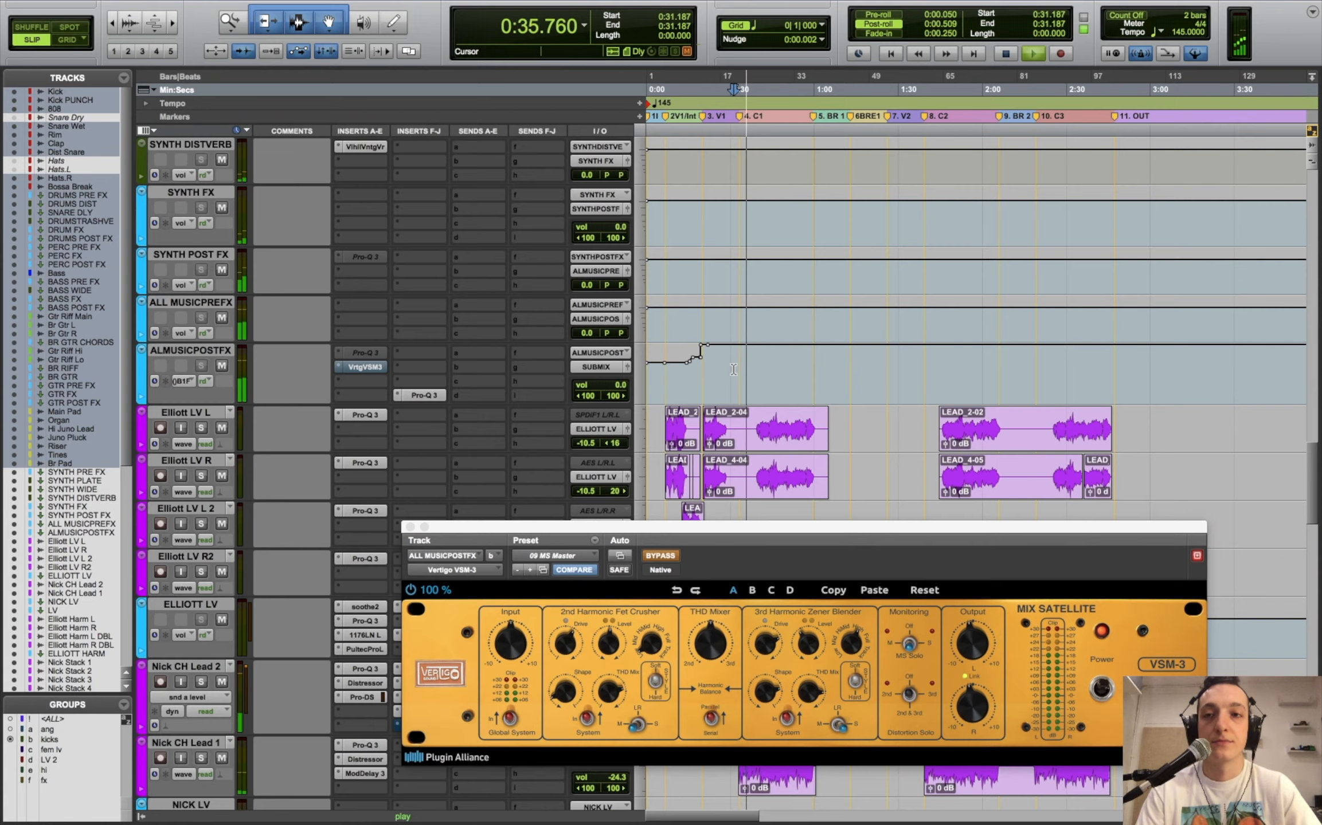
scroll(733, 370, up, 10)
scroll(732, 369, up, 15)
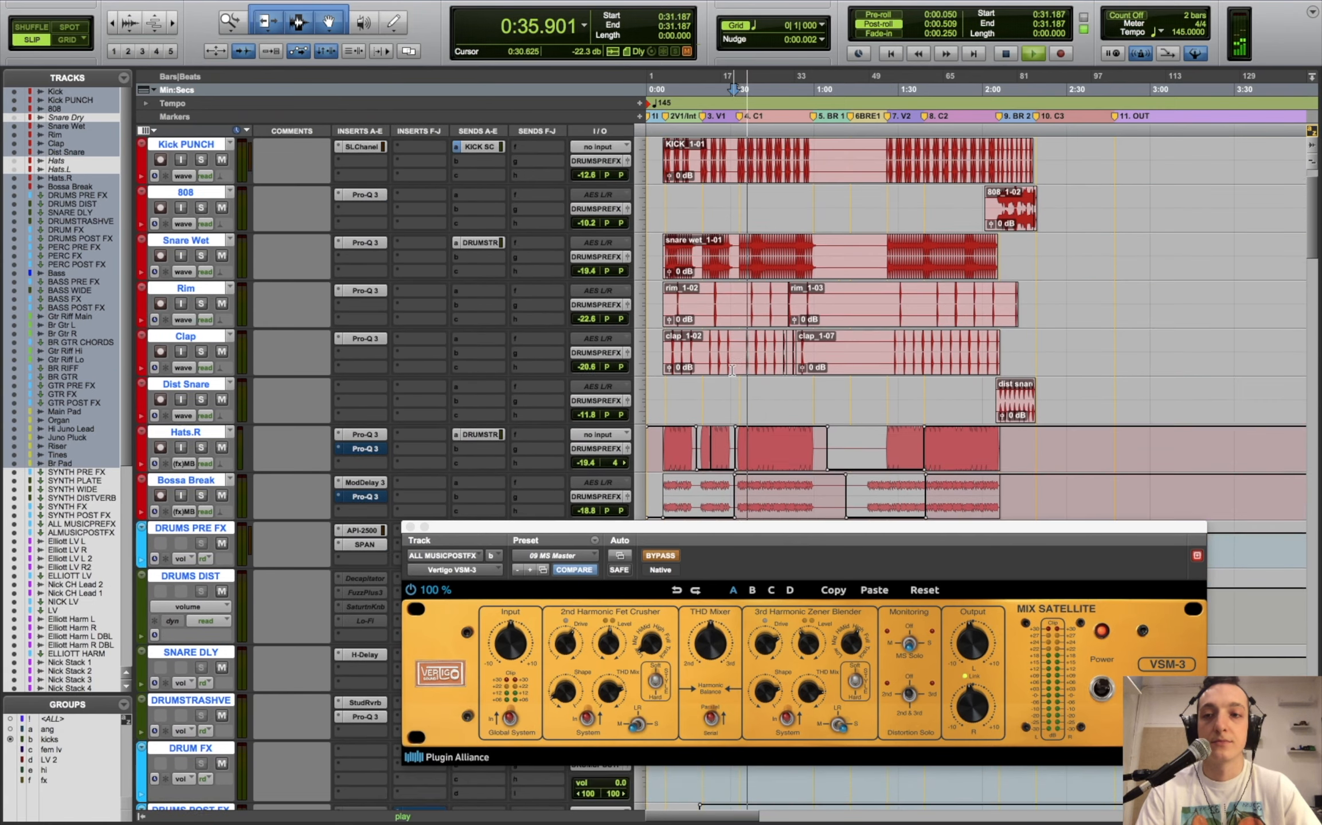
scroll(732, 369, down, 8)
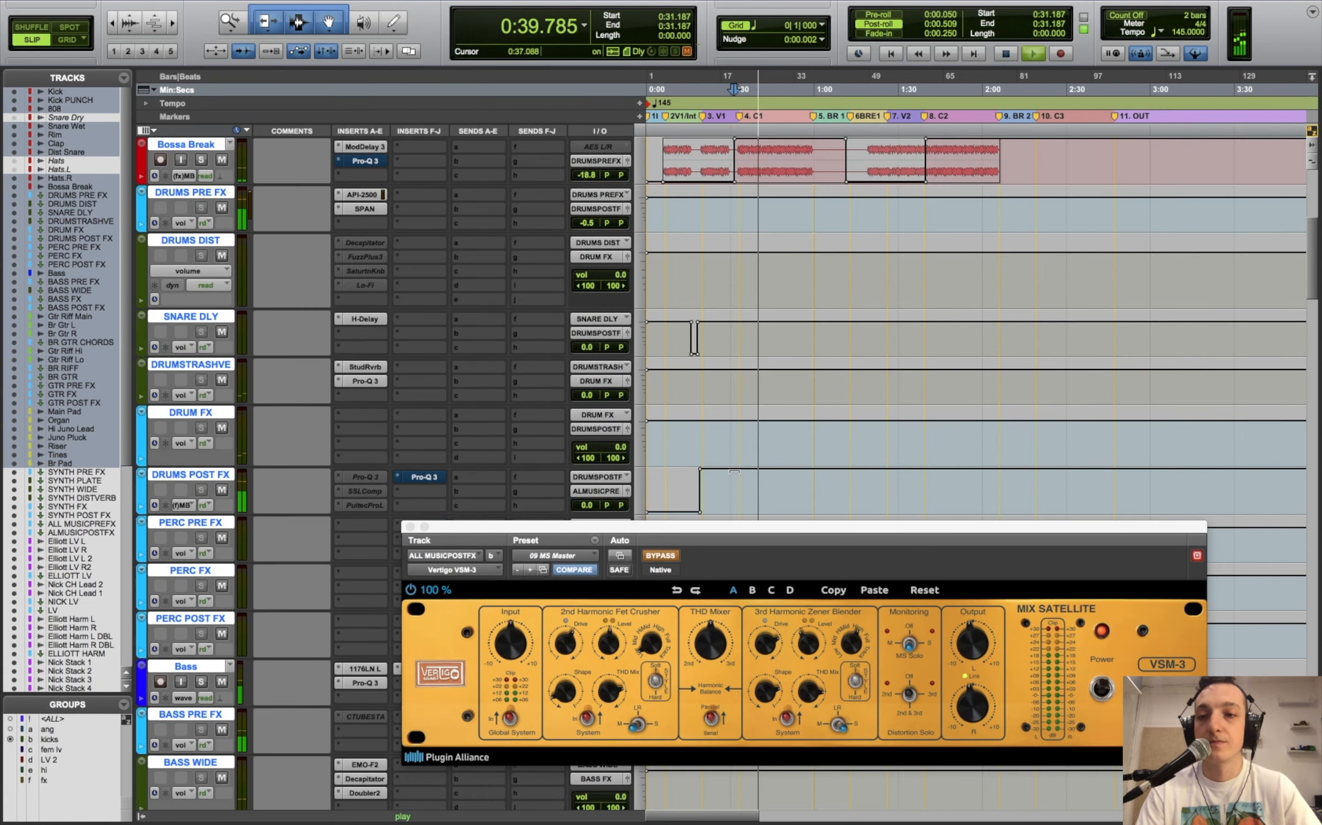
click(671, 560)
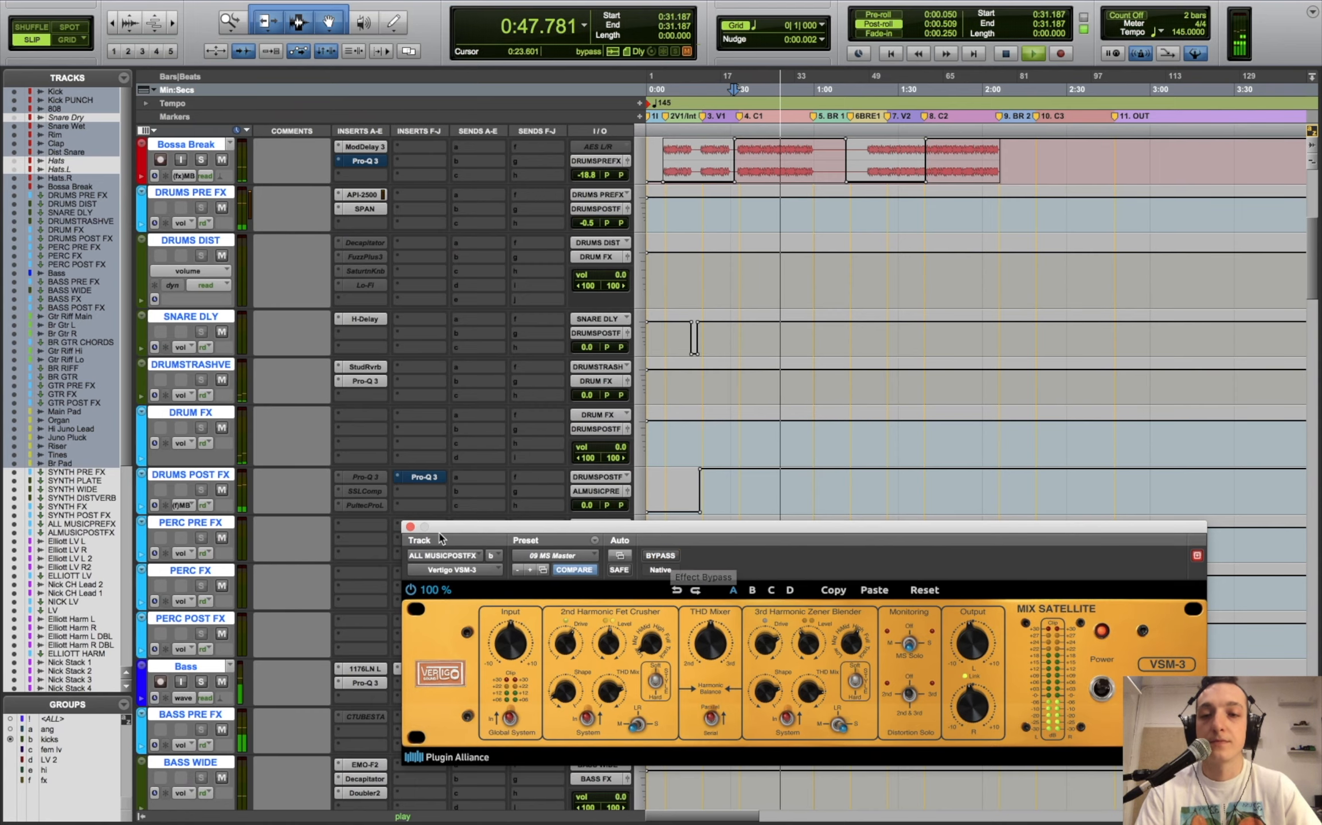
click(410, 527)
scroll(1310, 350, down, 15)
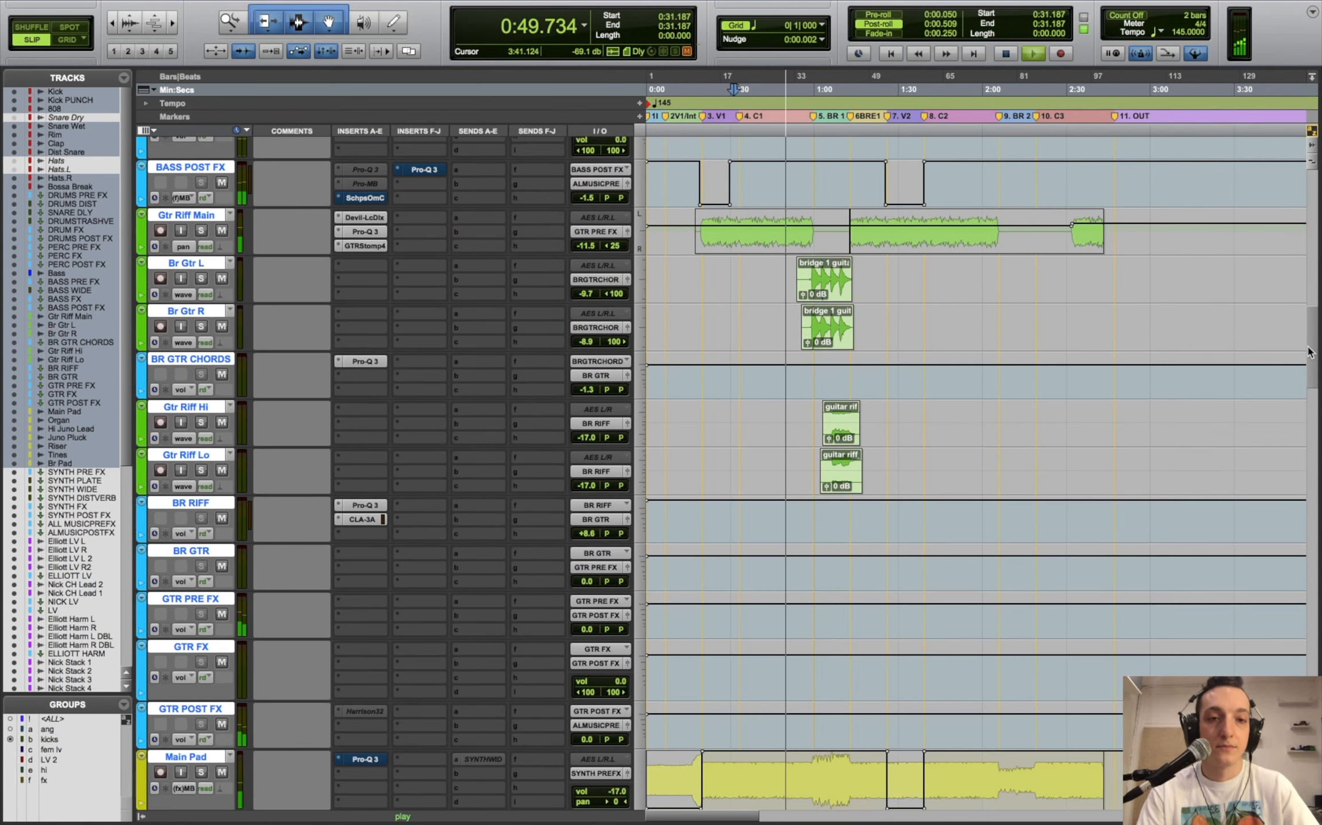
key(space)
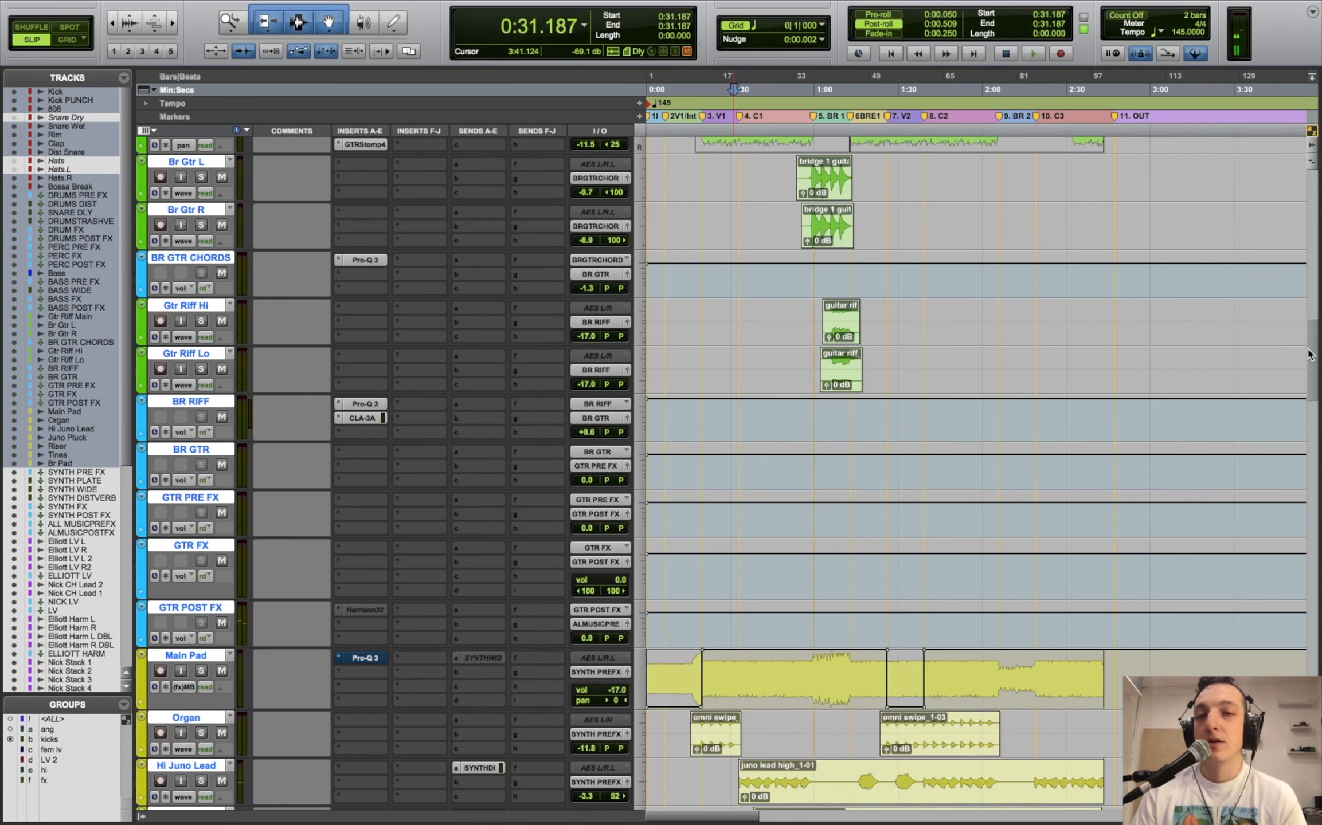
- Reopen the VSM-3 on ALMUSICPOSTFX and position its window near the top of the screen
scroll(1269, 440, up, 4)
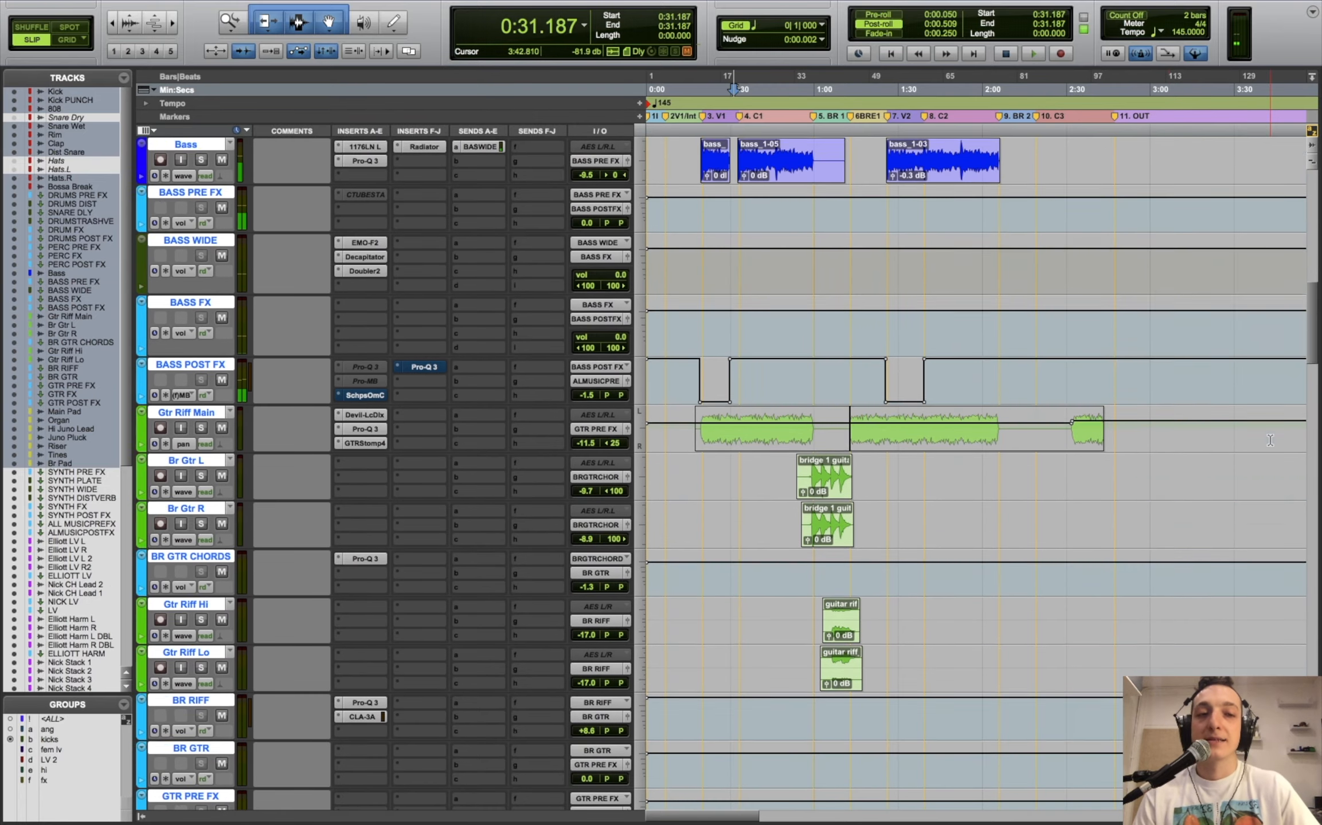
scroll(1270, 440, down, 18)
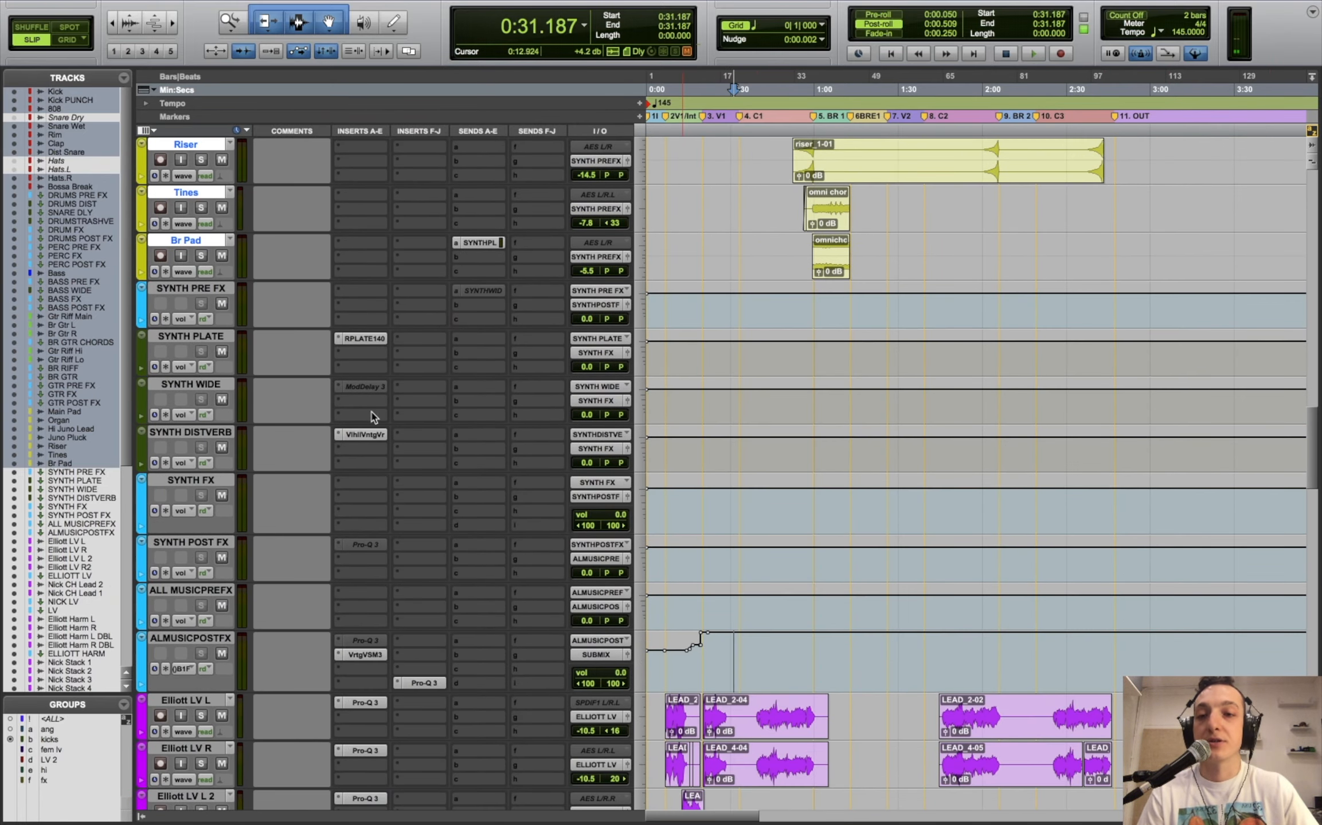
click(366, 655)
drag(955, 529, 968, 161)
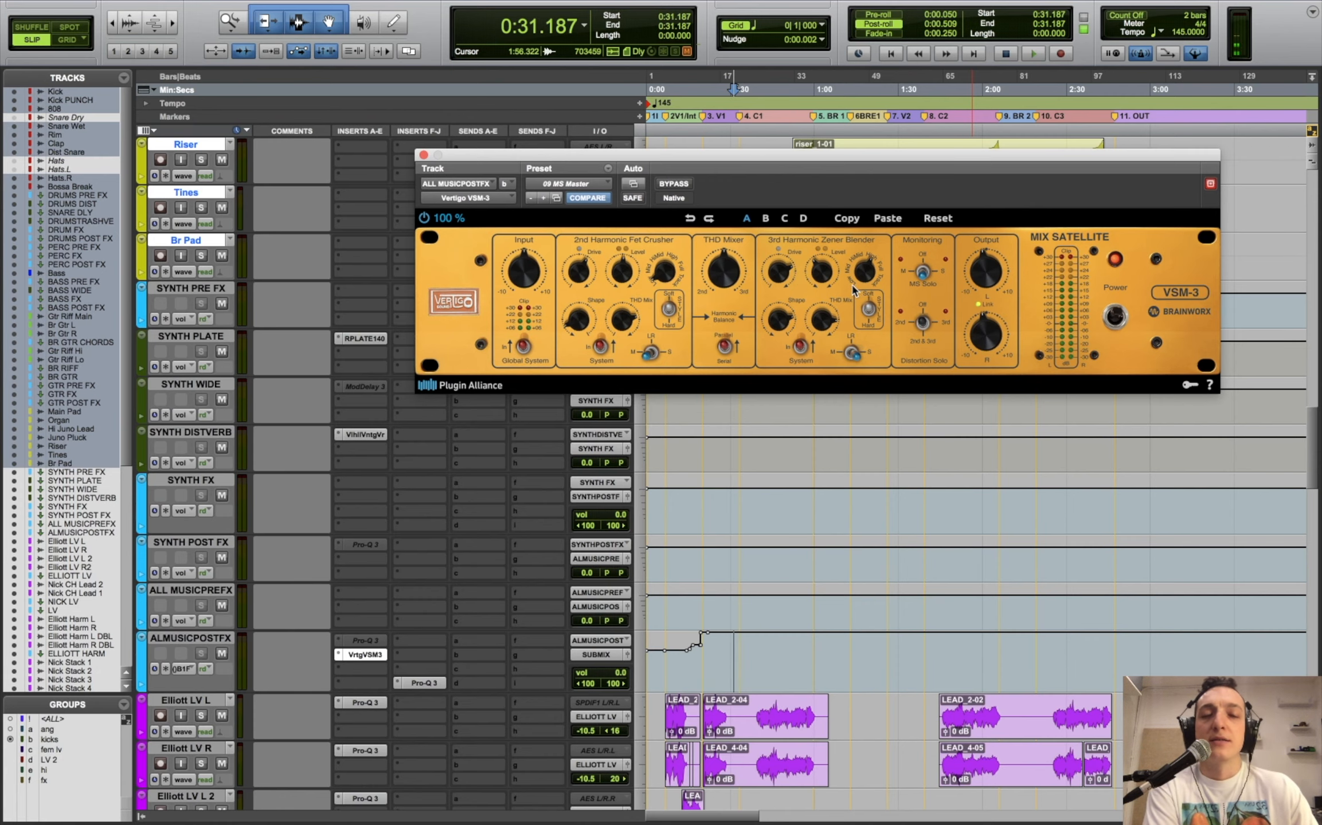
drag(641, 160, 564, 101)
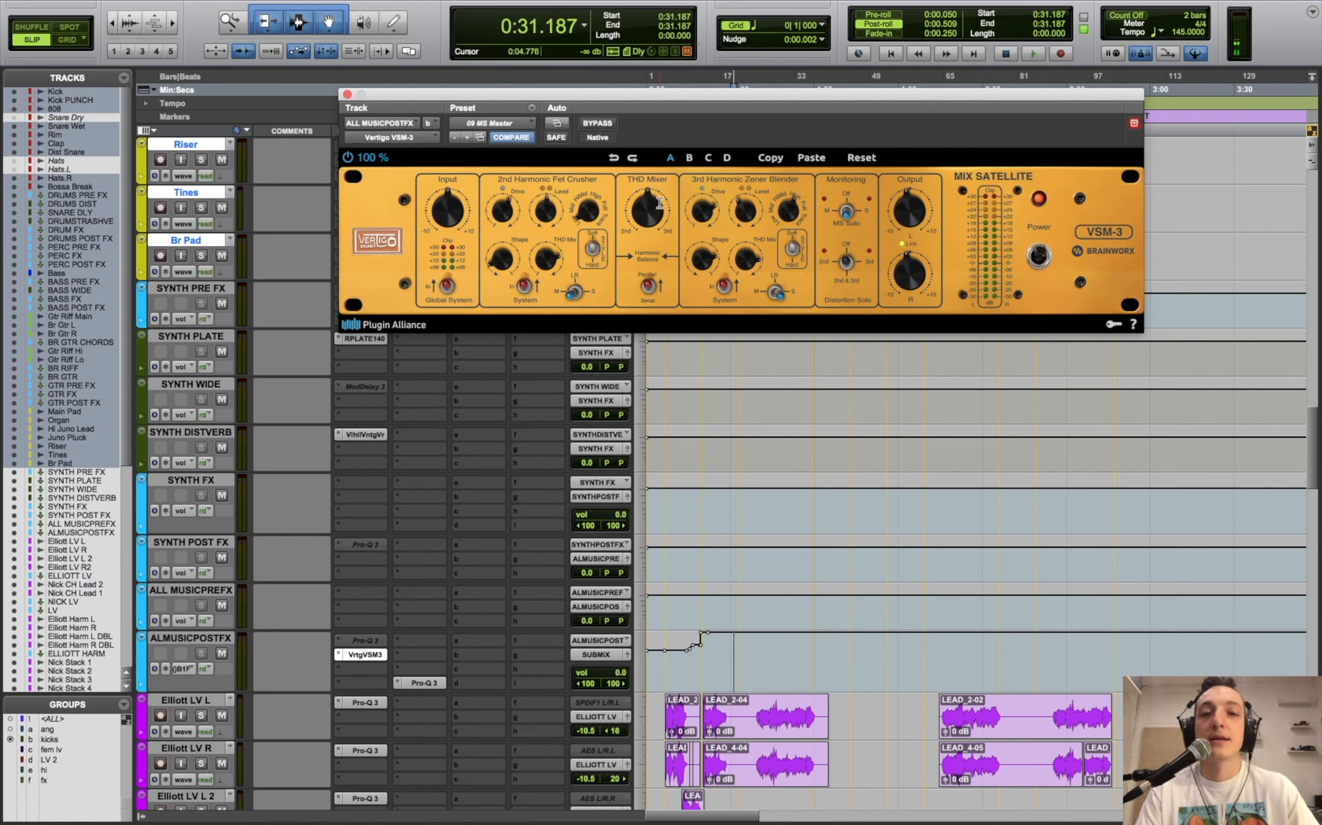
drag(619, 94, 675, 68)
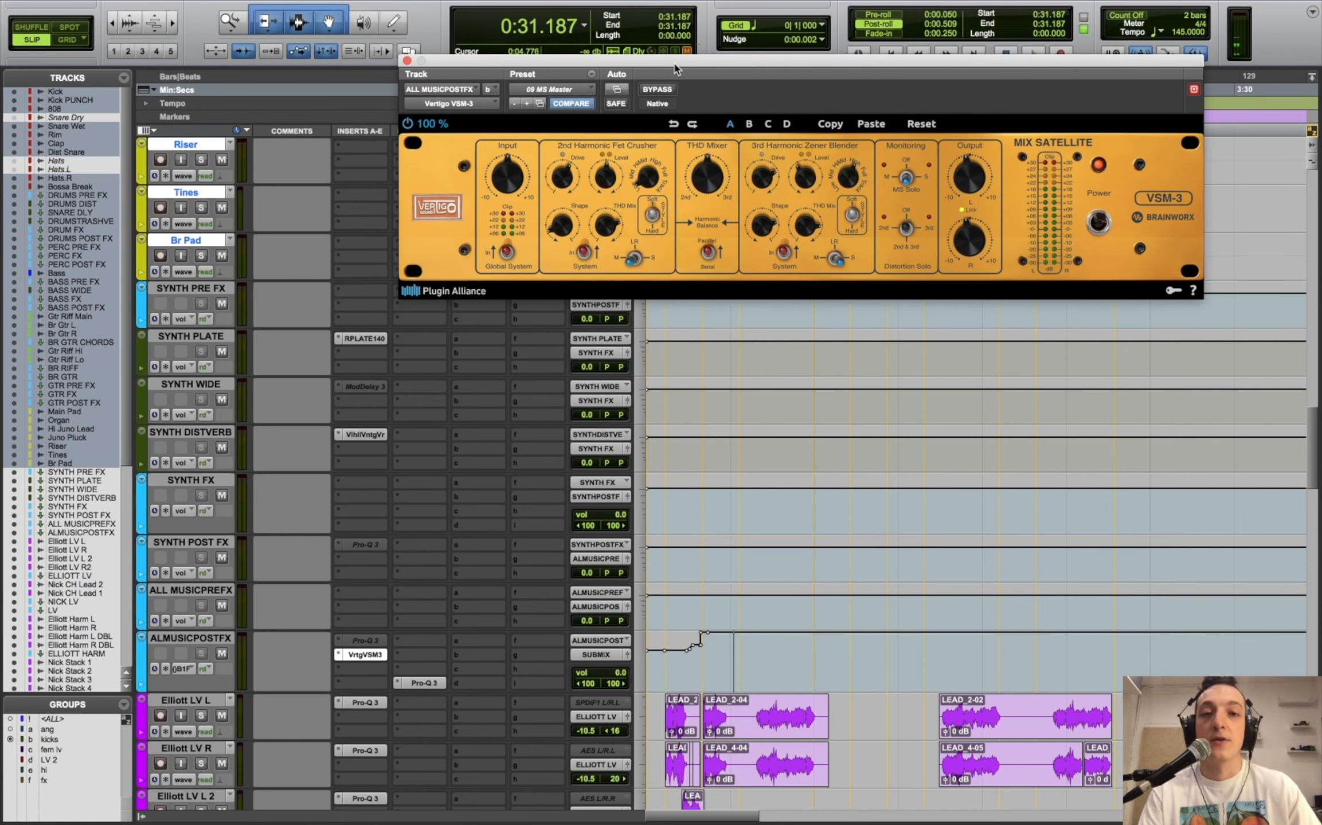
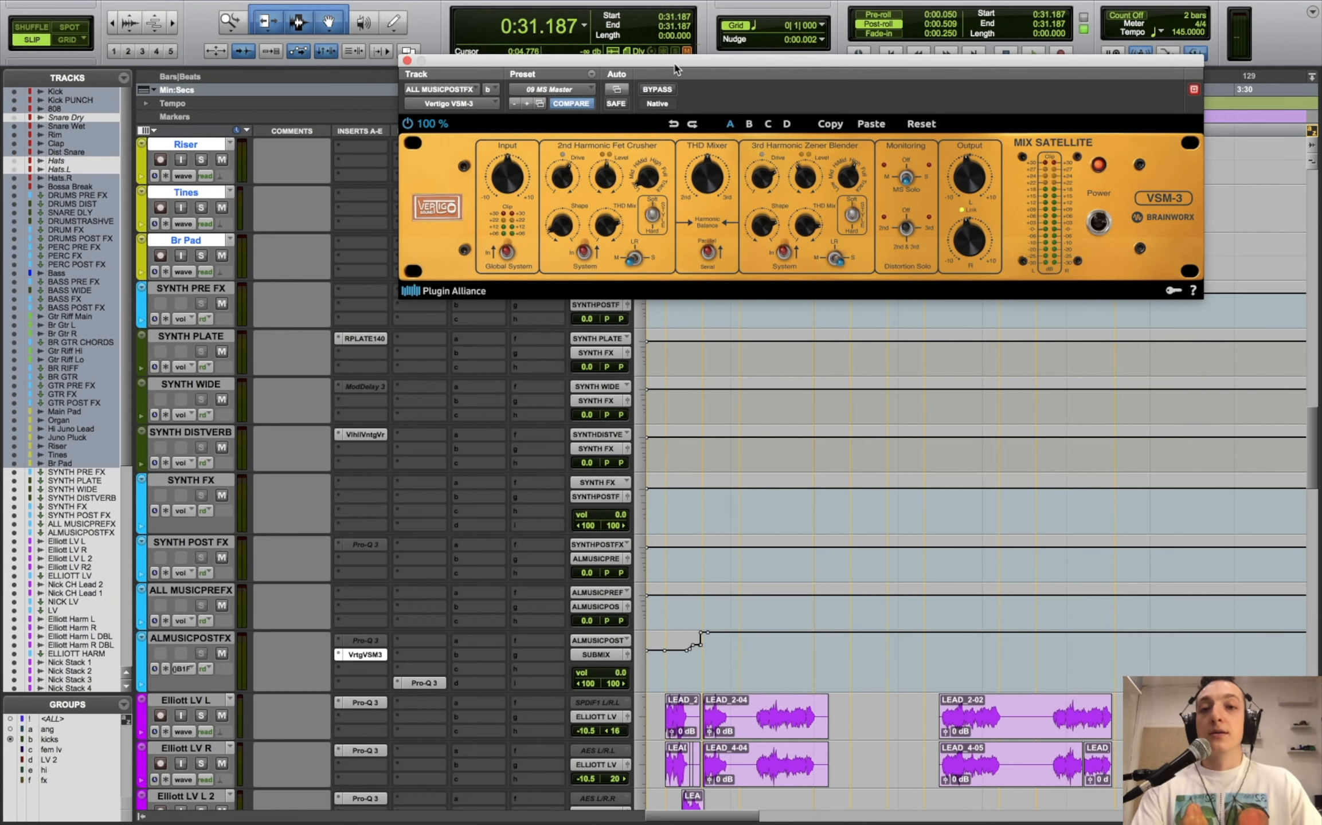
- Move the ALMUSICPOSTFX VSM-3 window aside, then close it to show the tracks
drag(674, 66, 742, 96)
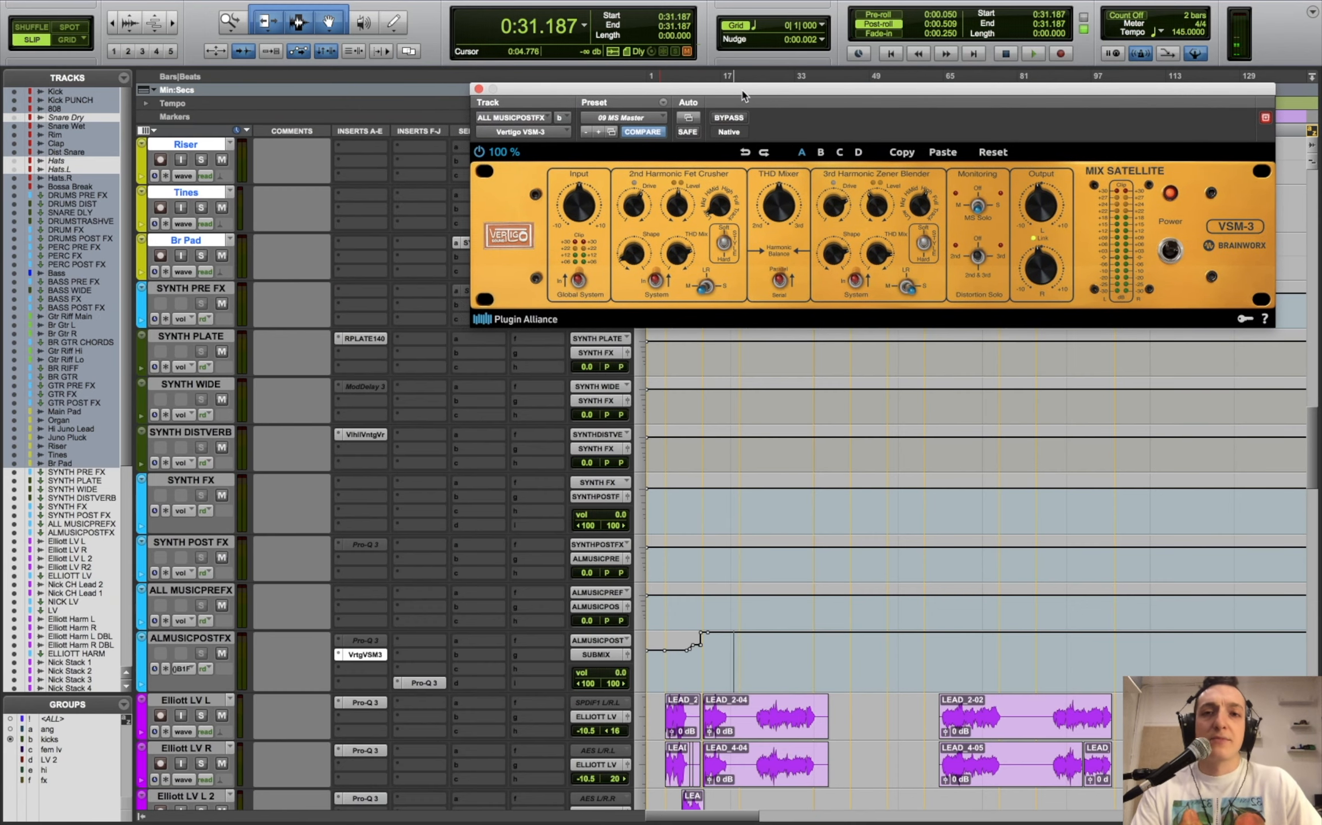
click(479, 90)
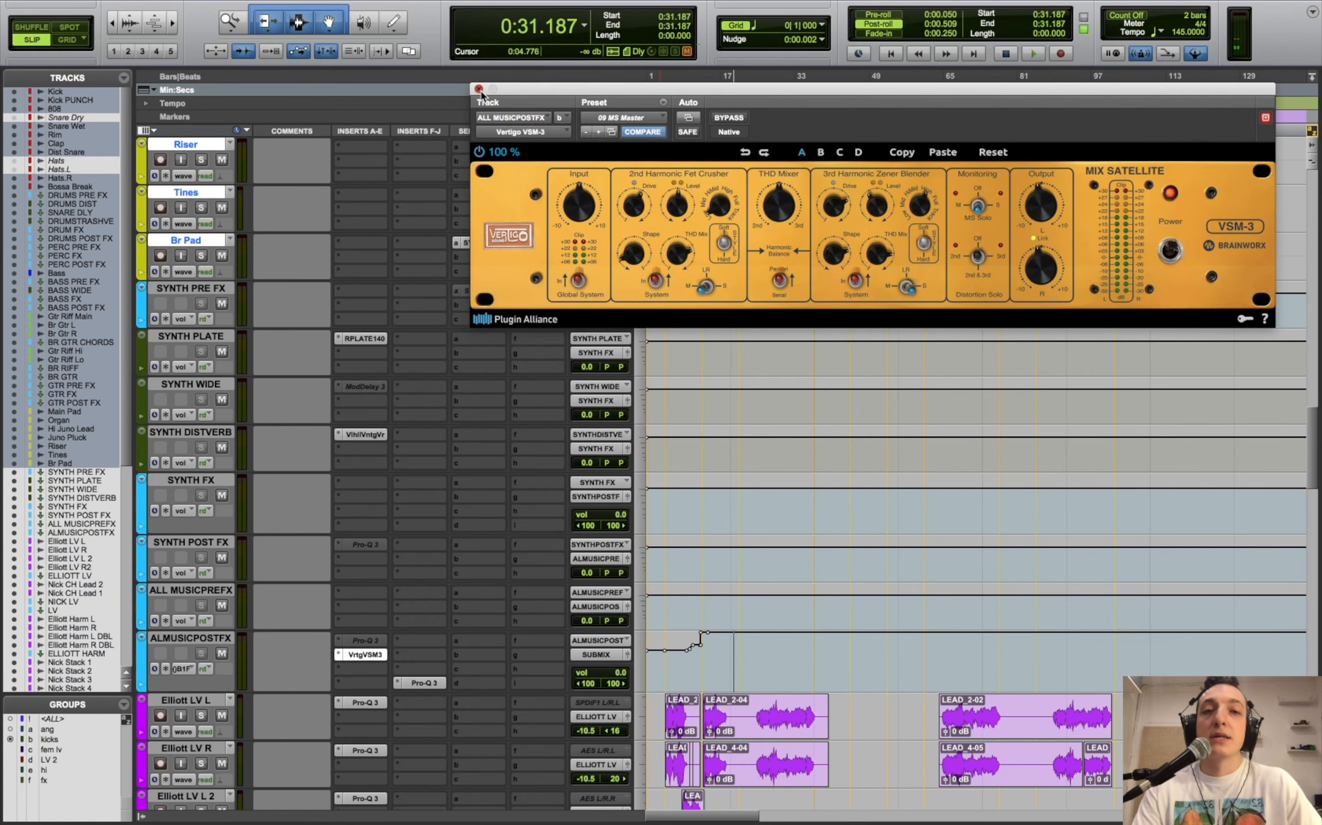
scroll(1307, 395, up, 1)
scroll(1306, 389, up, 20)
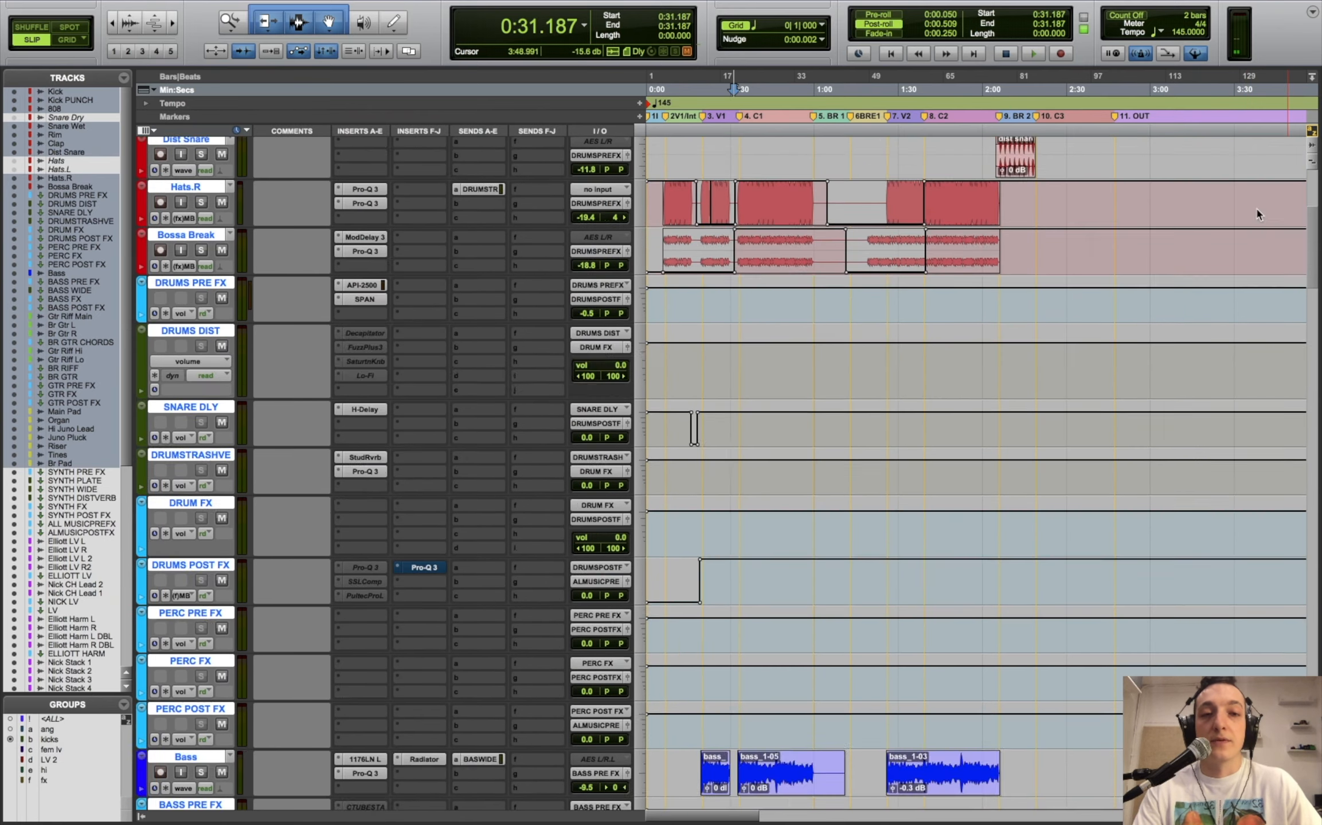
scroll(1293, 238, down, 5)
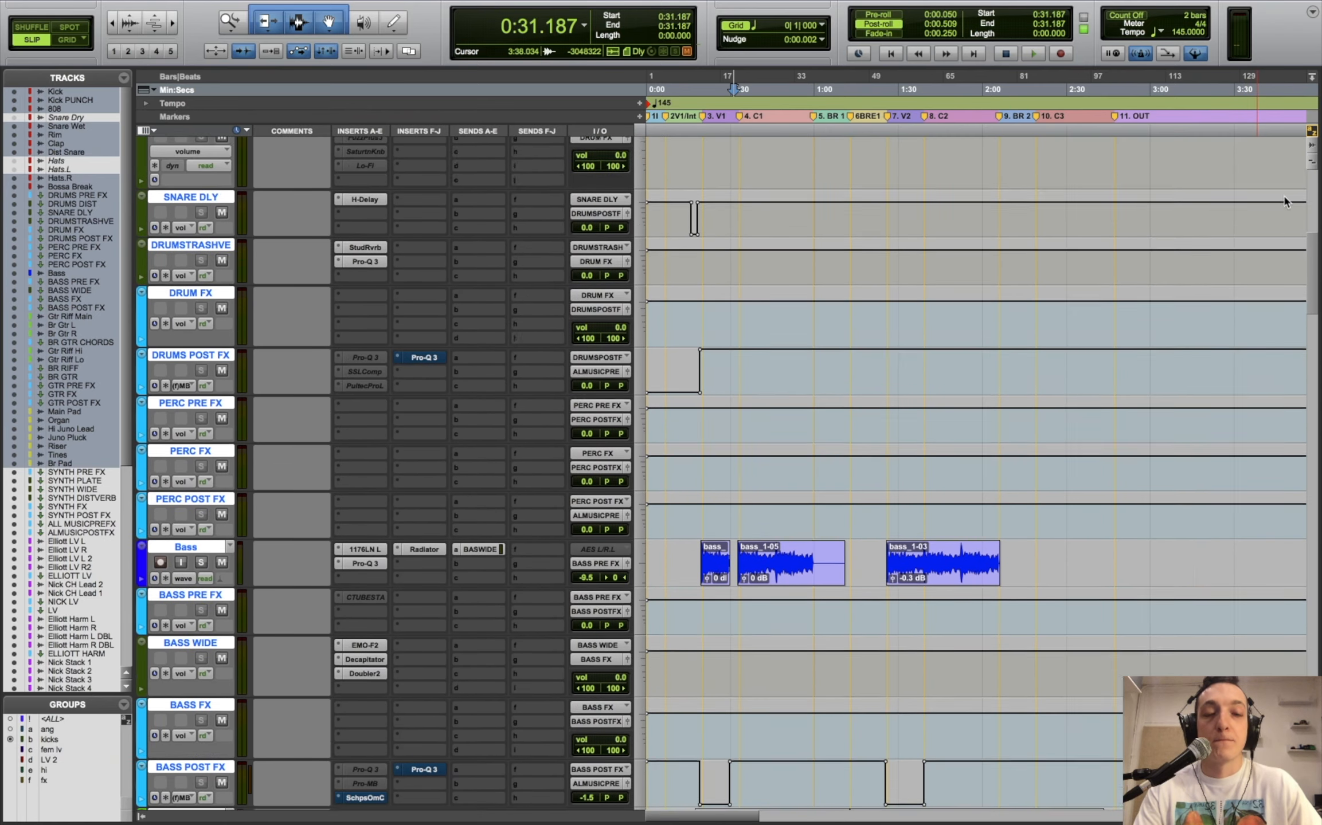
scroll(864, 215, up, 10)
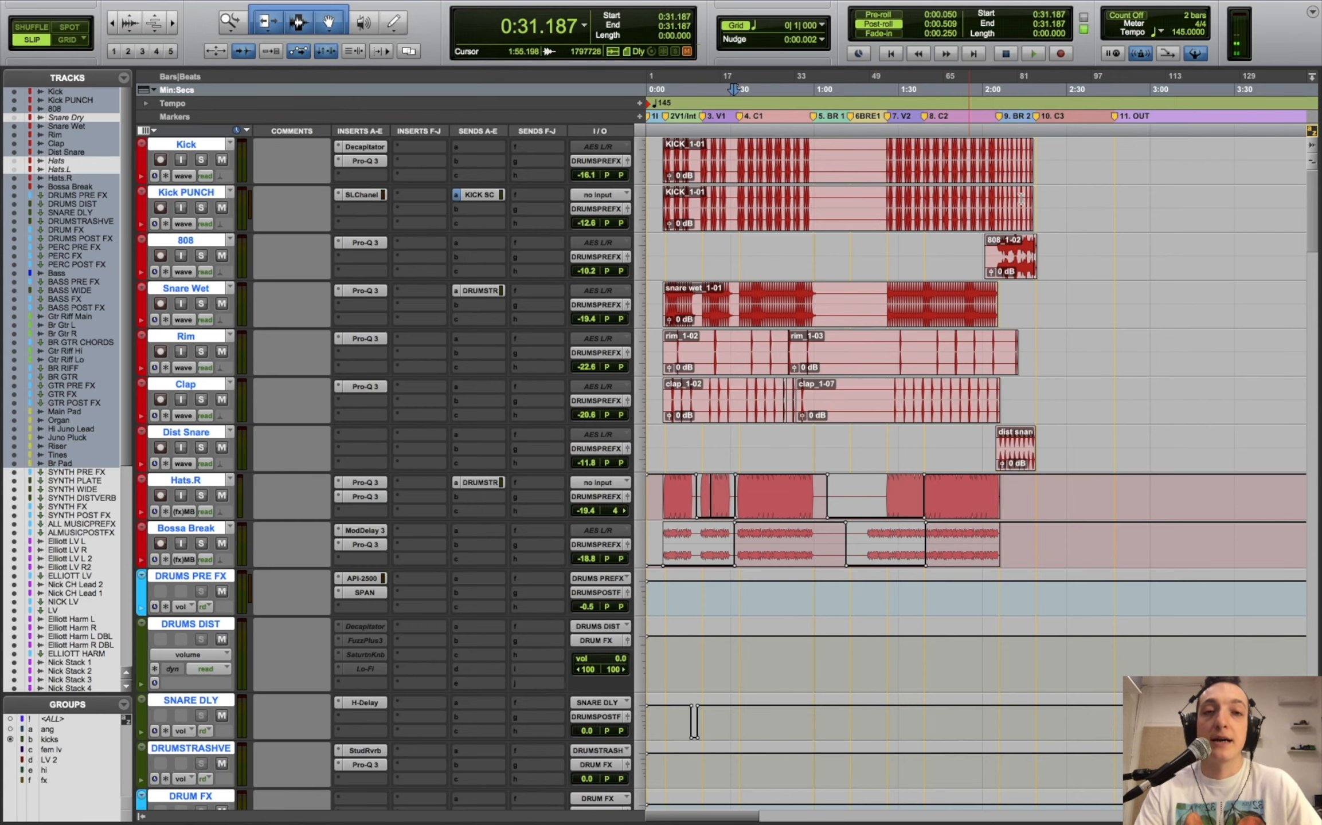
scroll(1309, 203, down, 2)
scroll(1308, 203, up, 2)
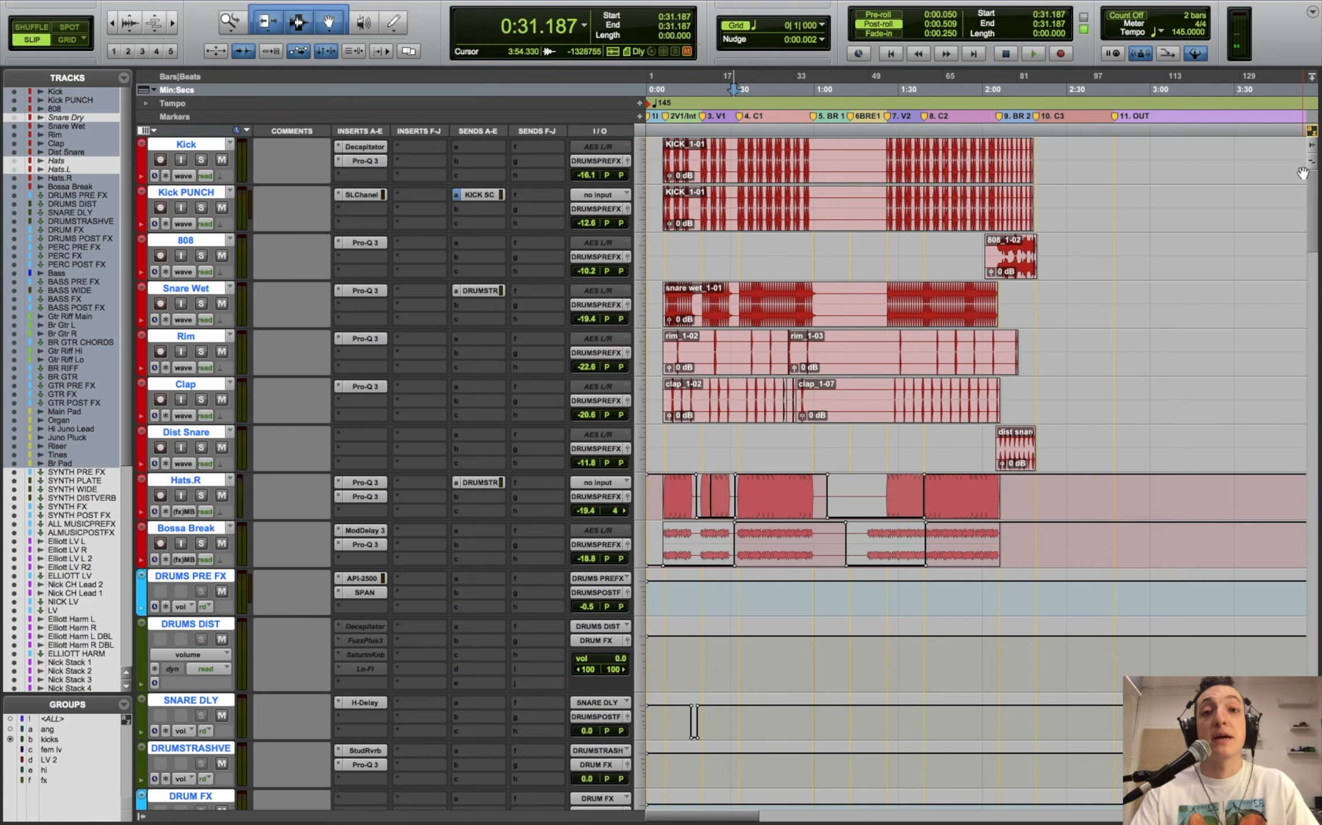
drag(1313, 193, 1290, 296)
scroll(1289, 296, up, 15)
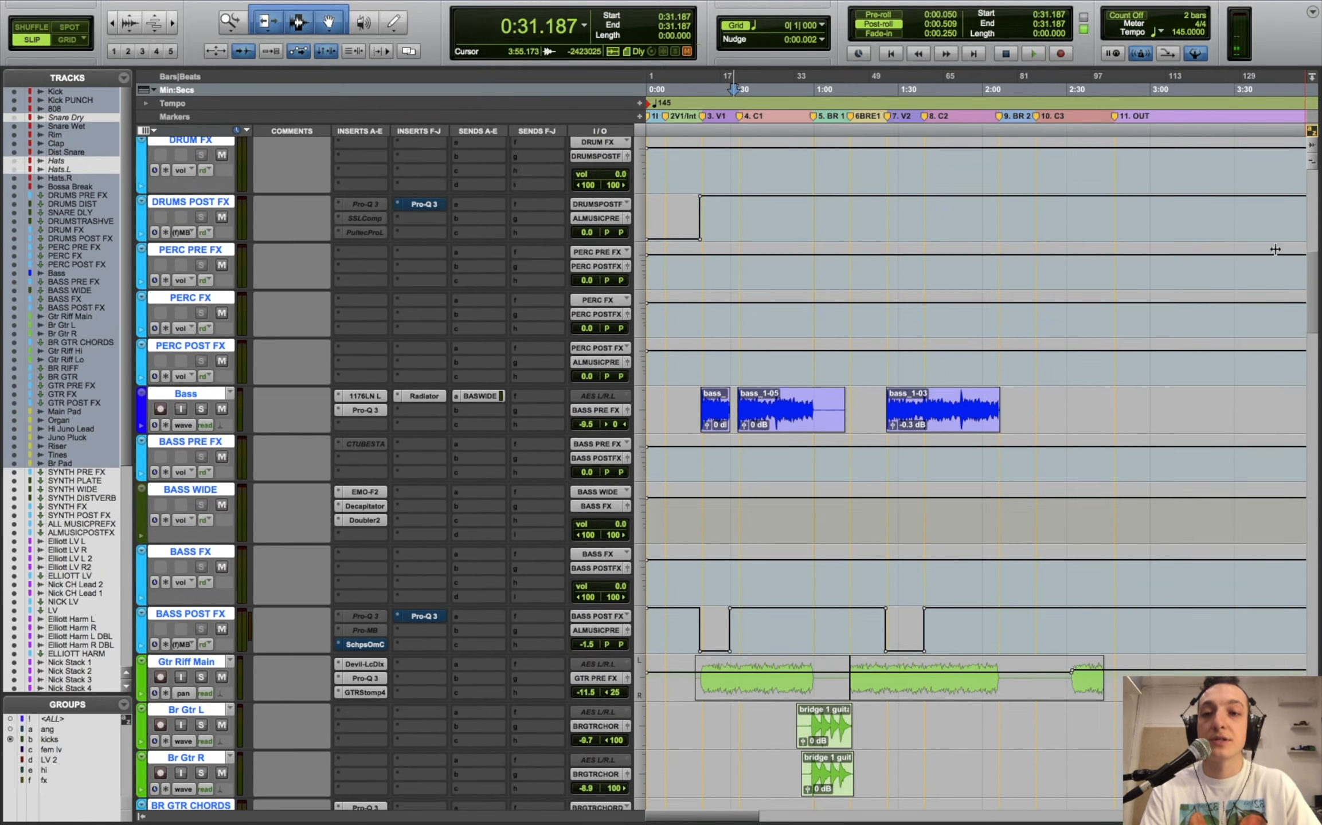
scroll(1258, 219, down, 10)
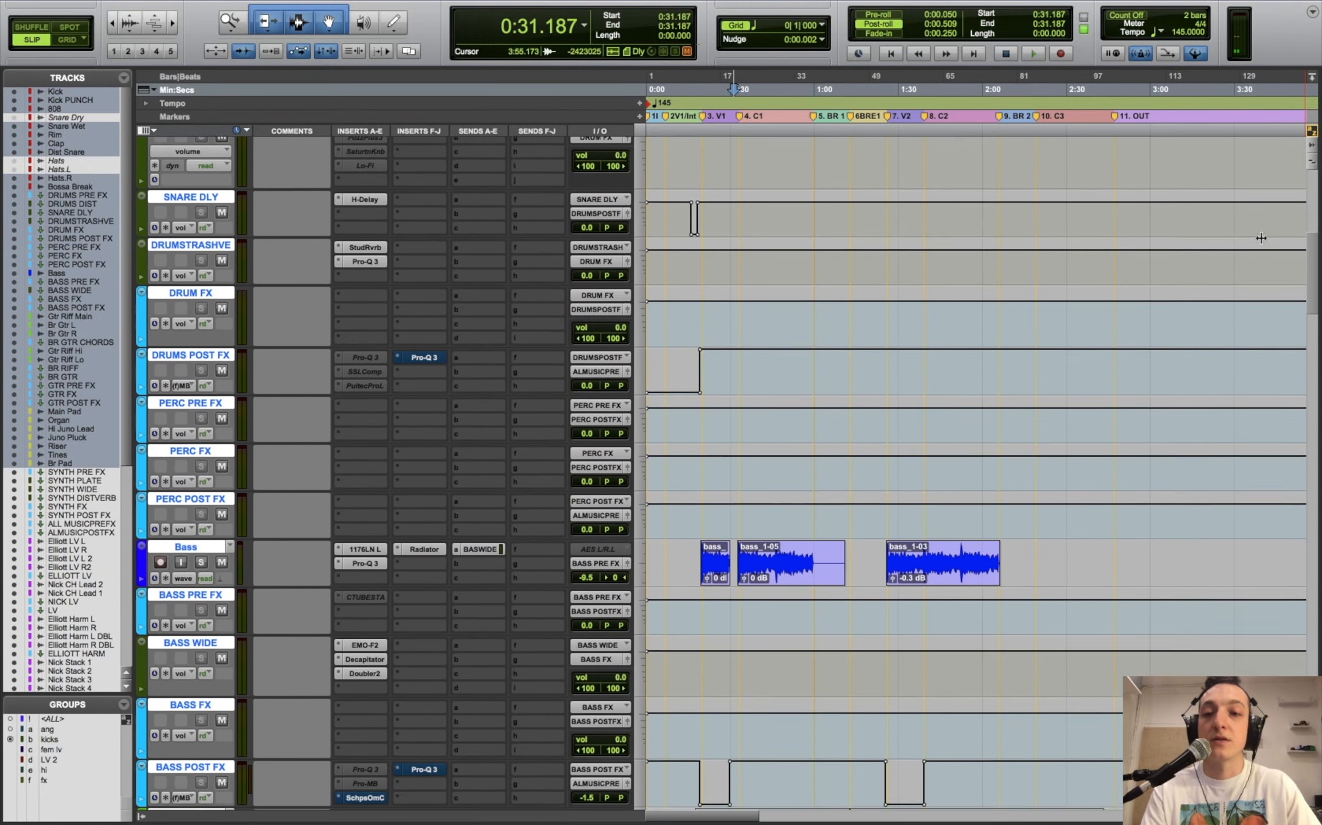
scroll(1267, 263, down, 1)
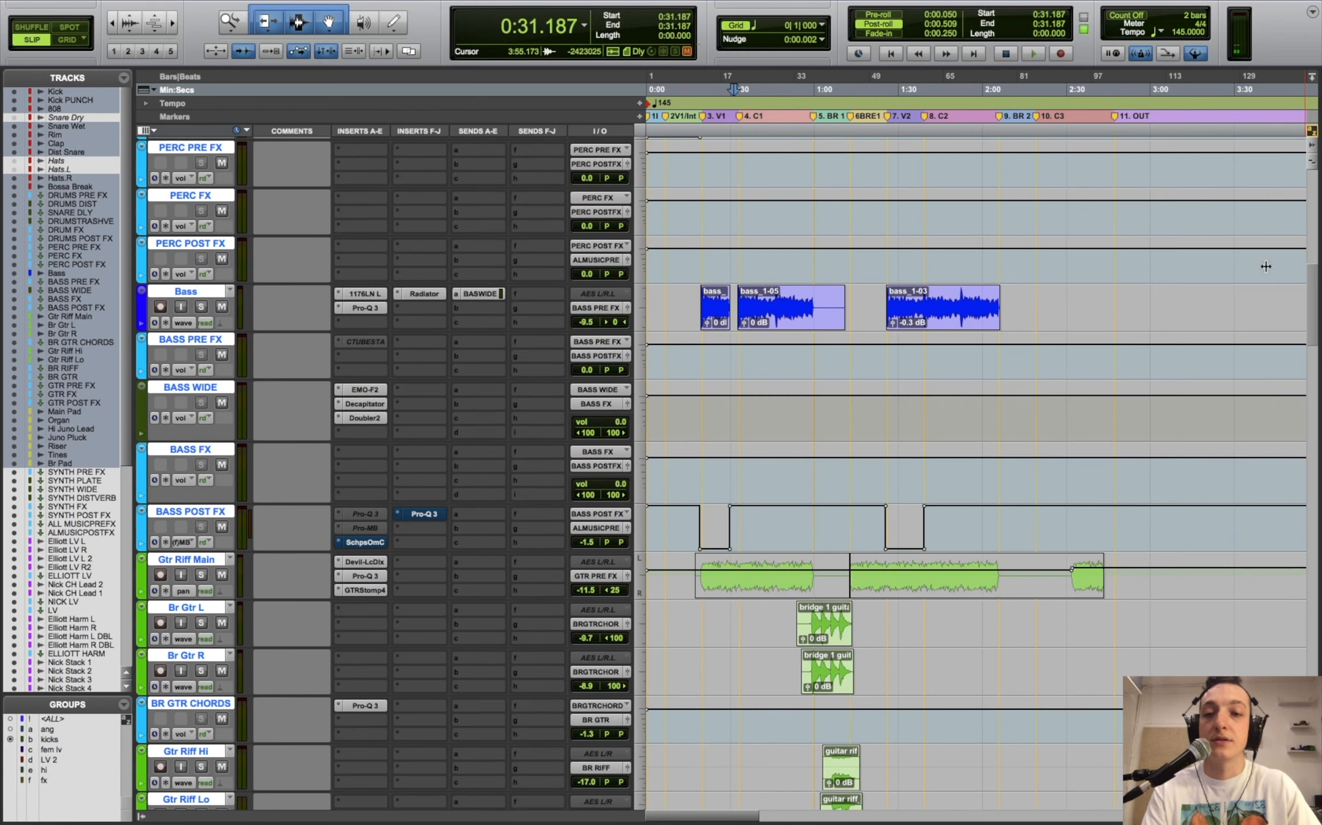
scroll(1269, 272, down, 3)
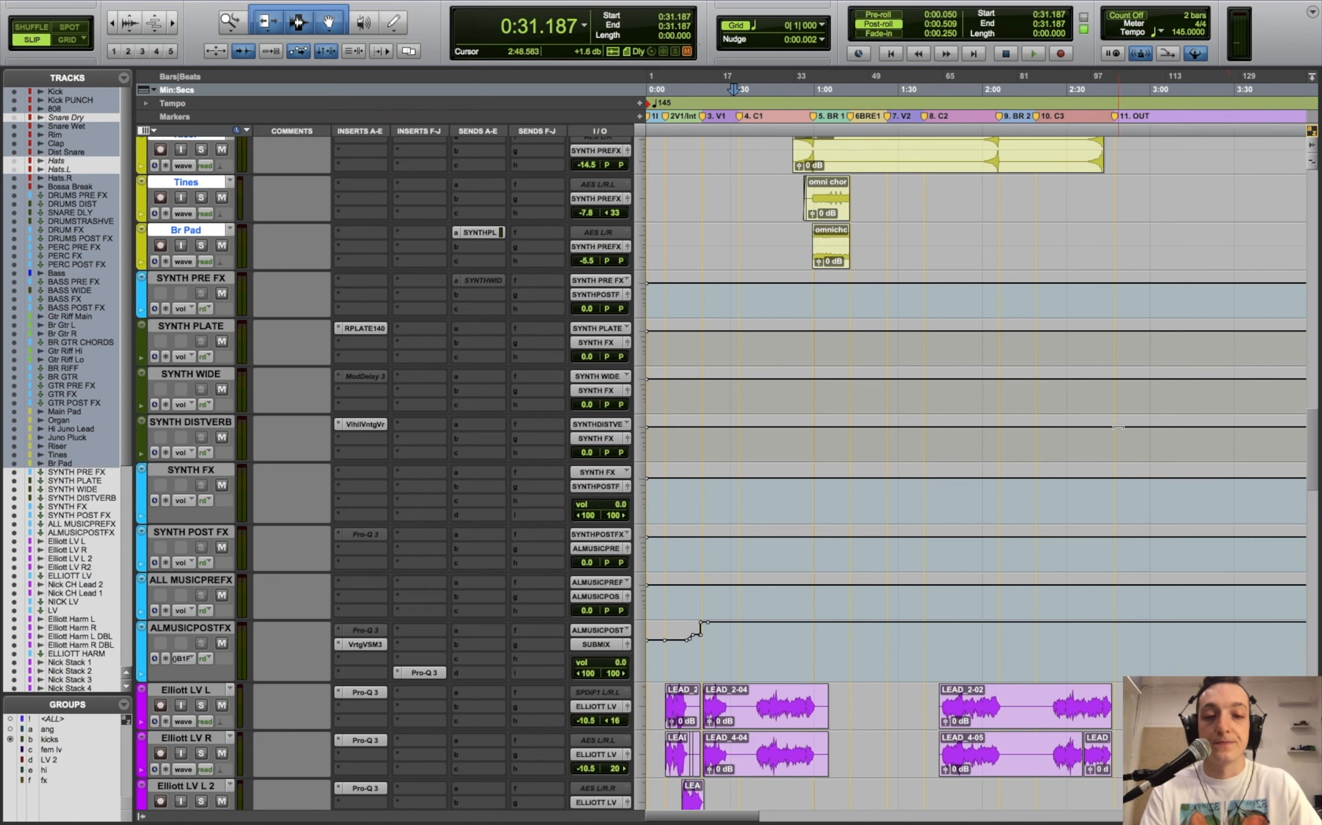
scroll(1293, 411, down, 6)
- Return to the session start, zoom in on the intro, and scroll to the Elliott vocal tracks
click(687, 482)
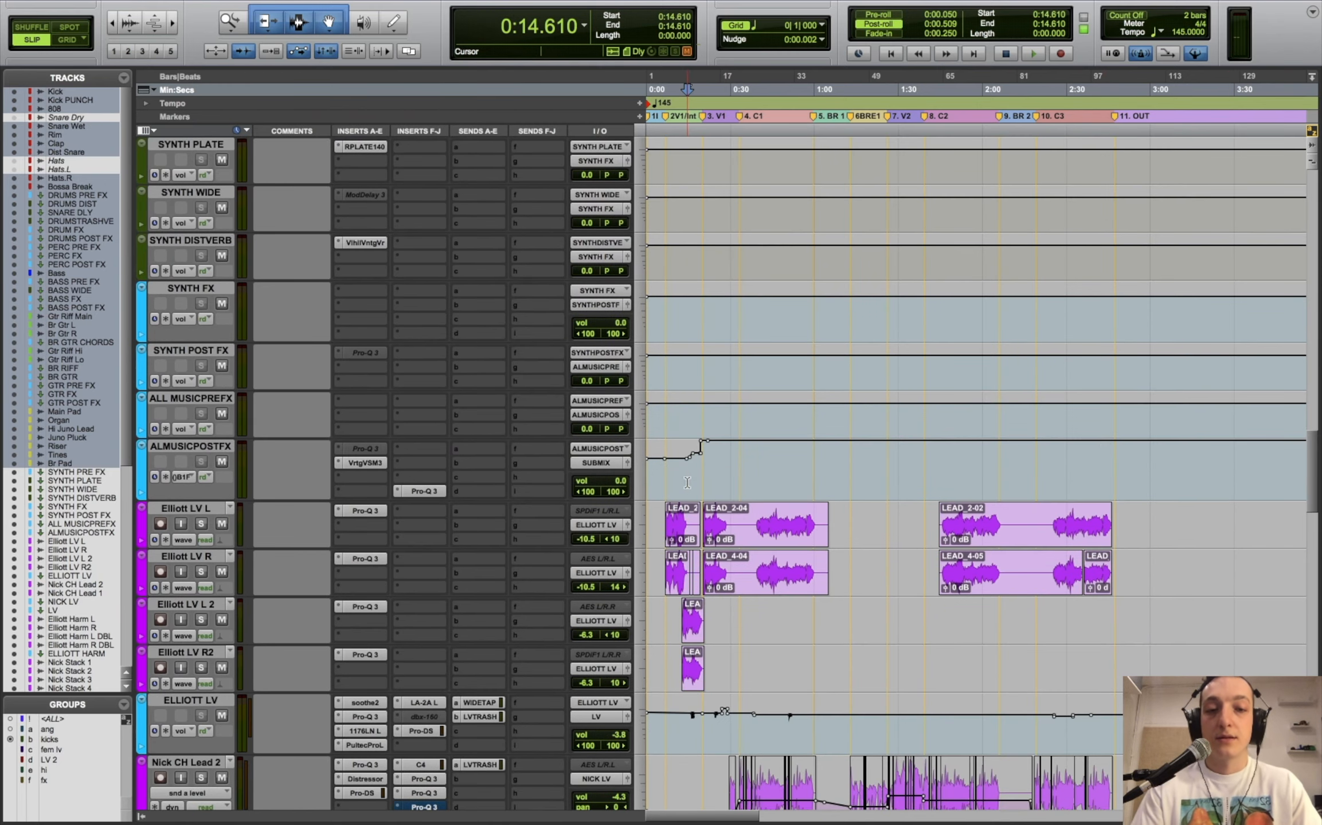
key(Return)
key(t)
key(t)
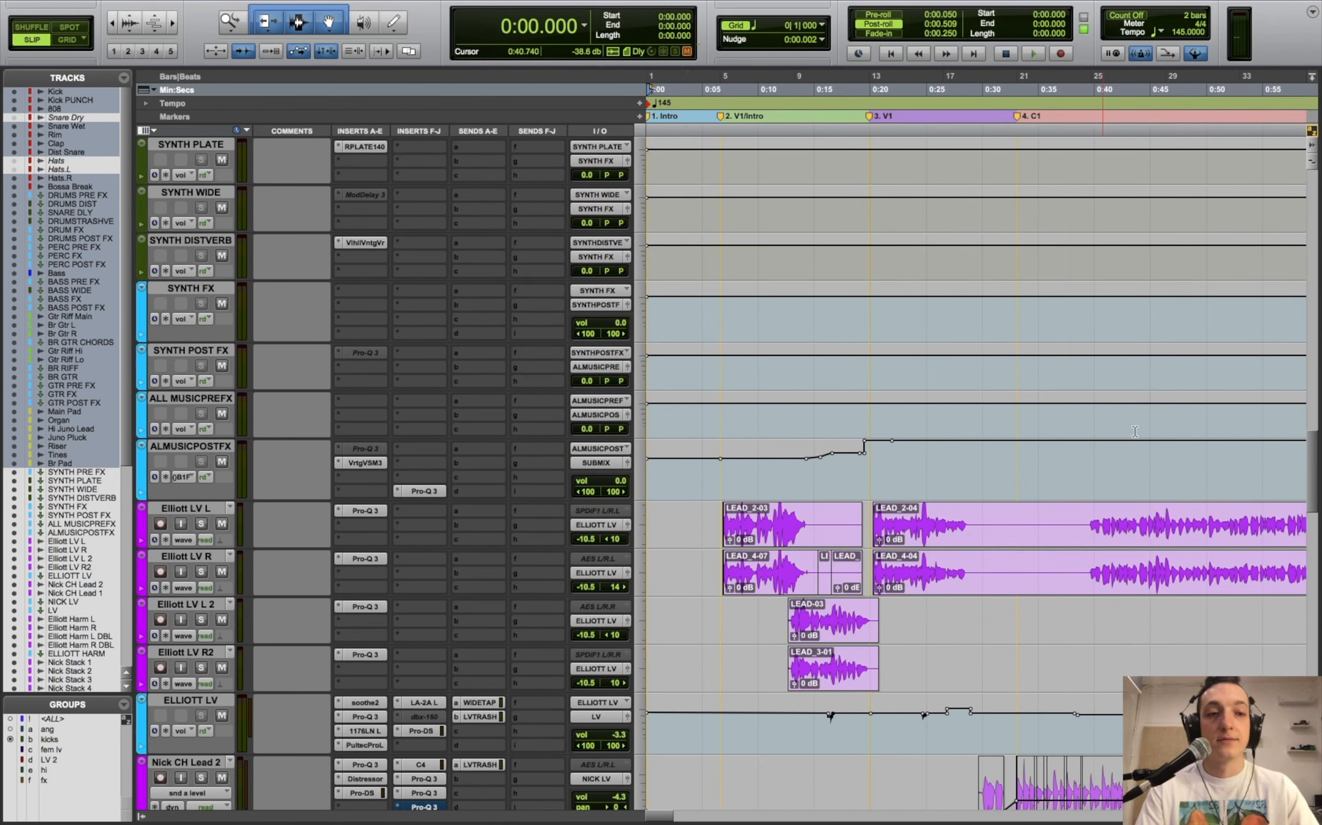
drag(1313, 475, 1313, 659)
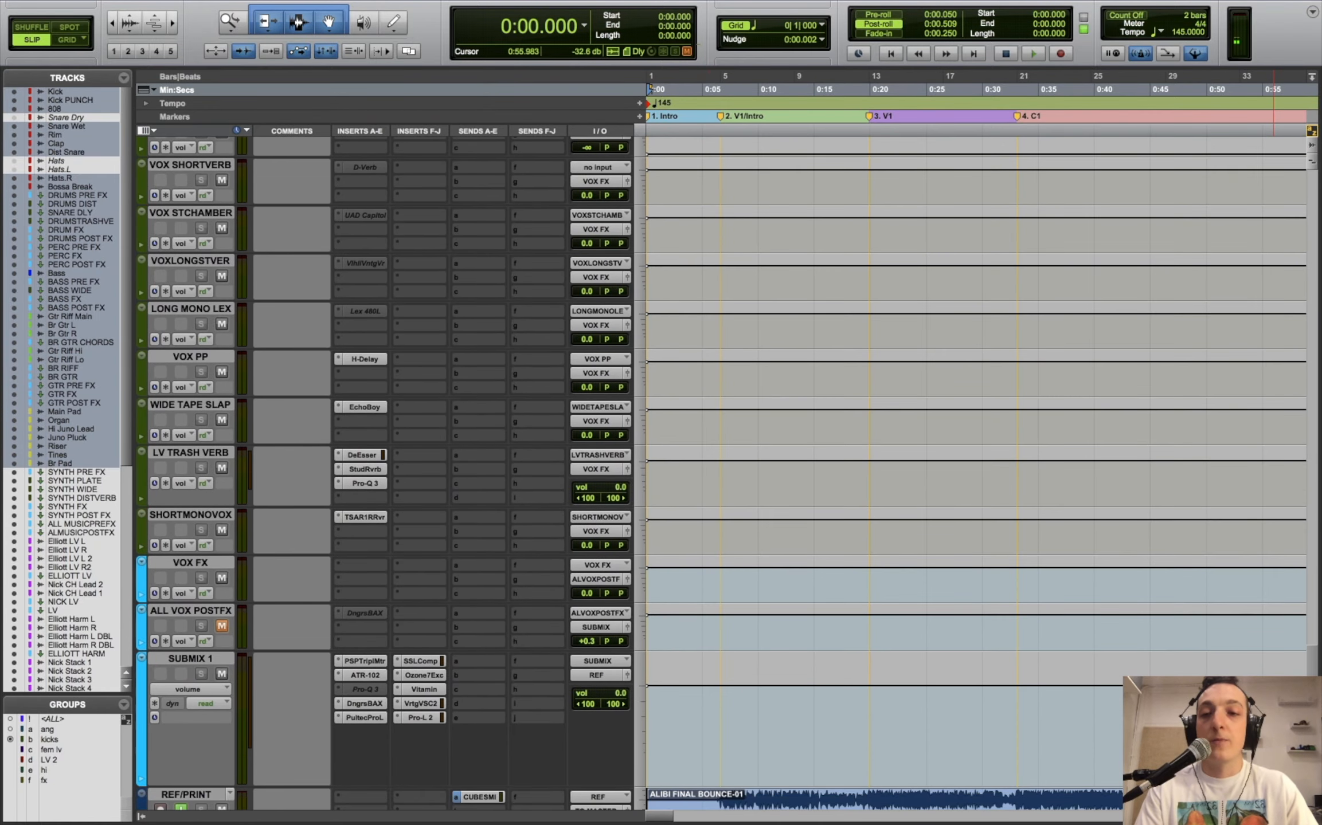
click(222, 626)
scroll(1030, 574, up, 6)
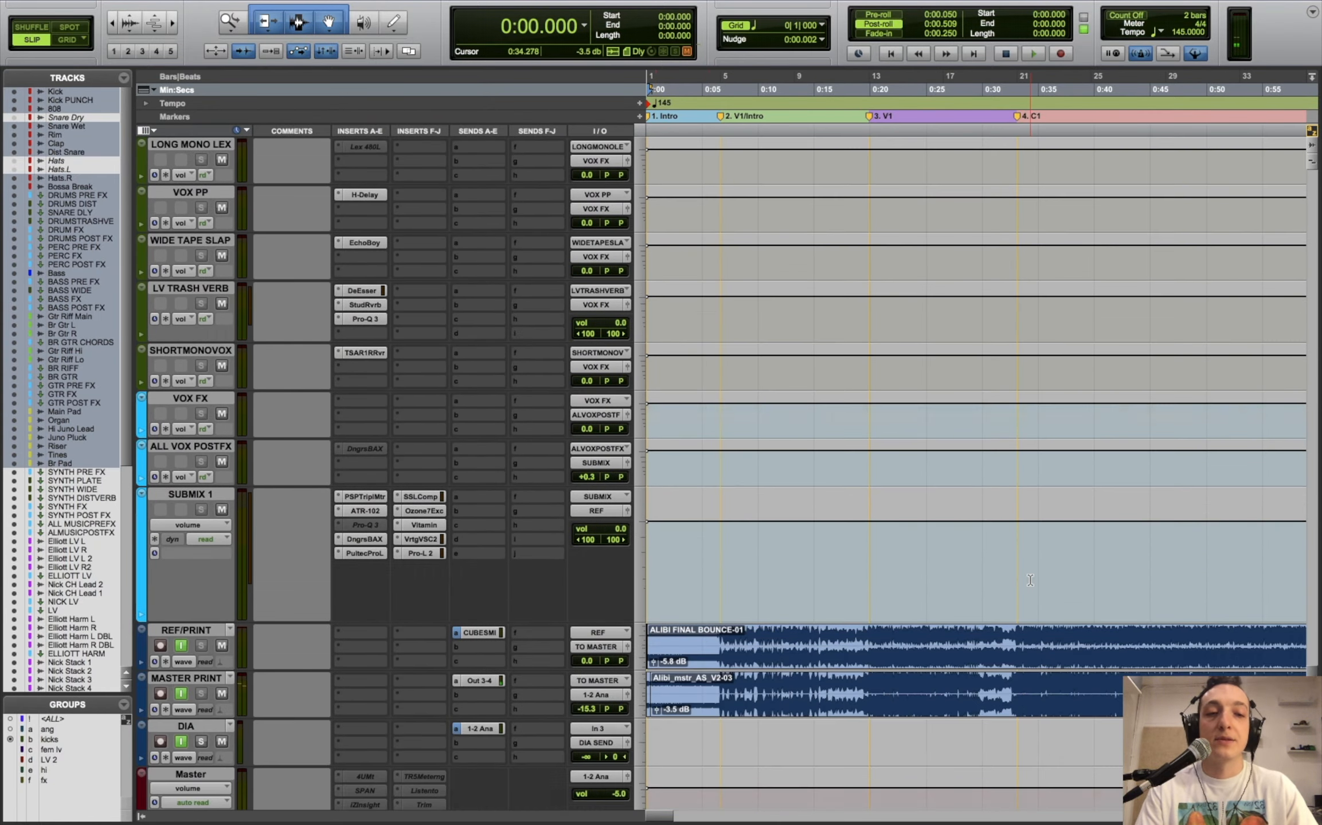
scroll(1030, 574, up, 15)
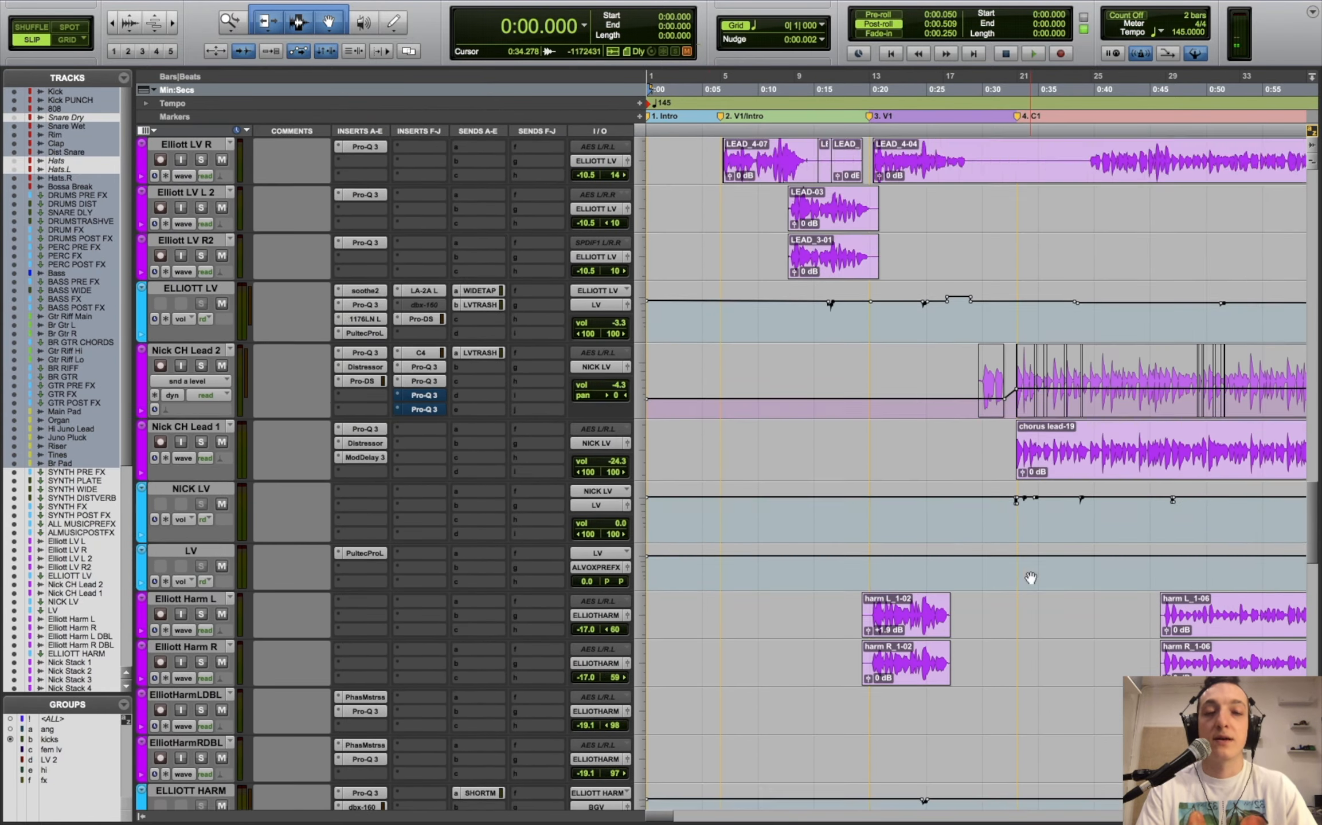
scroll(1030, 575, up, 8)
scroll(1030, 575, down, 15)
scroll(1030, 572, down, 1)
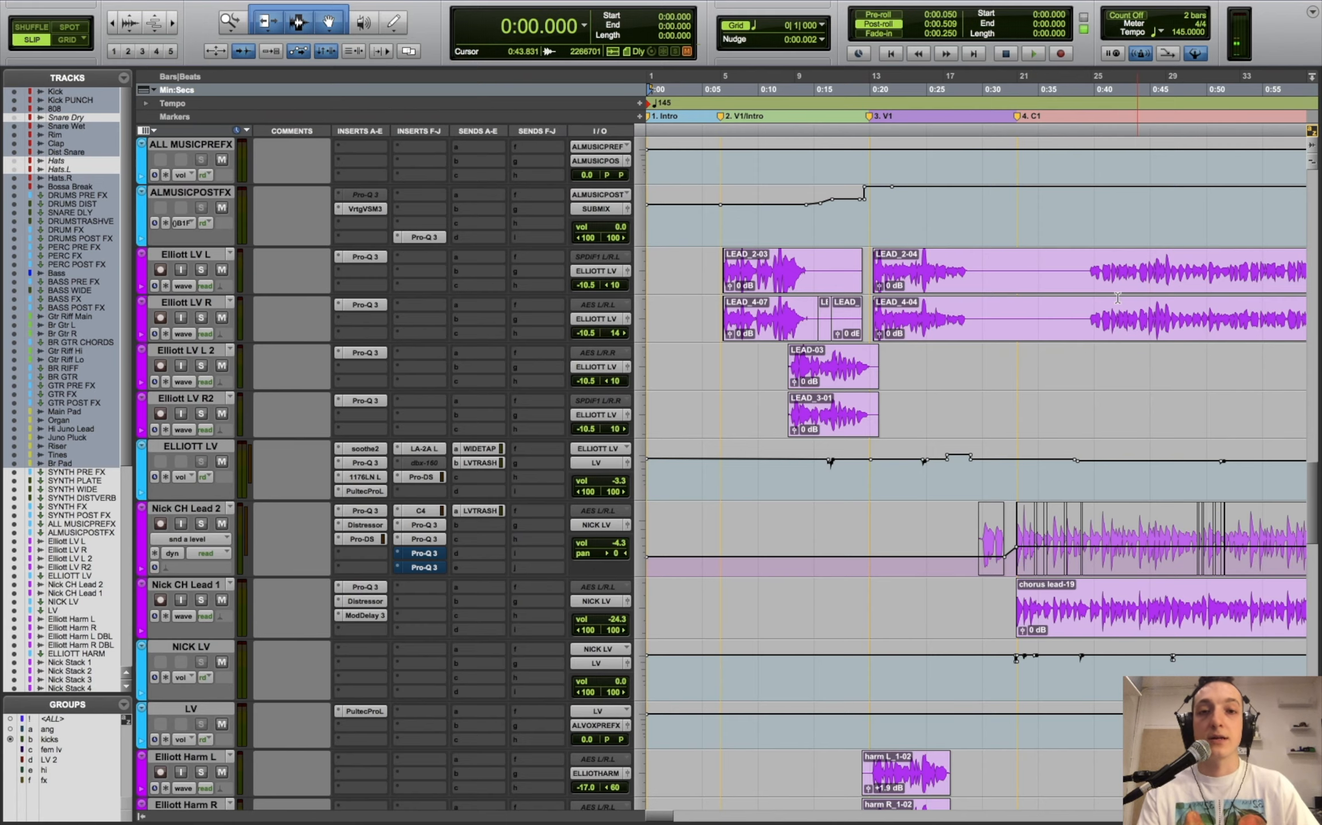
- Play the Elliott lead vocal from 0:06.181 and stop
click(706, 215)
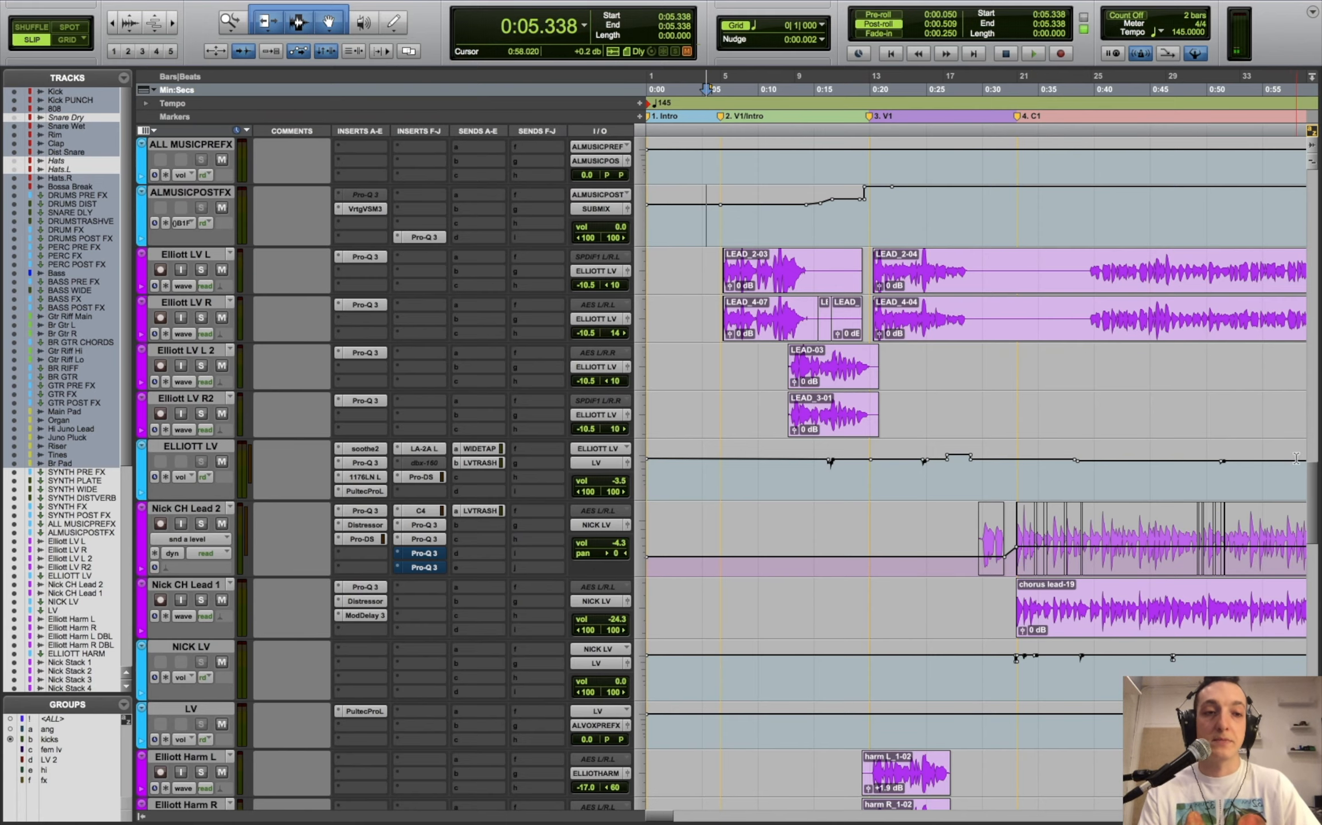
scroll(1312, 473, down, 15)
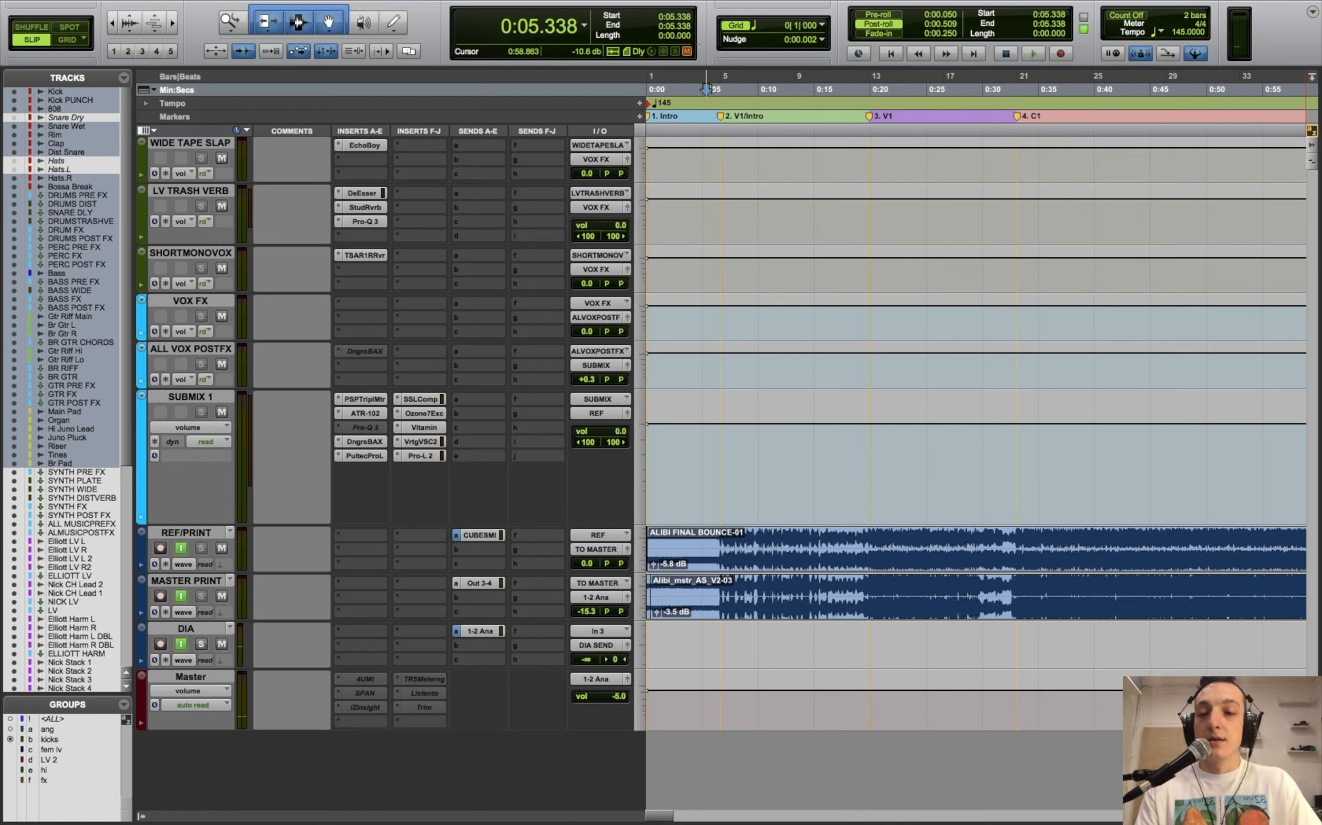
scroll(1274, 344, up, 15)
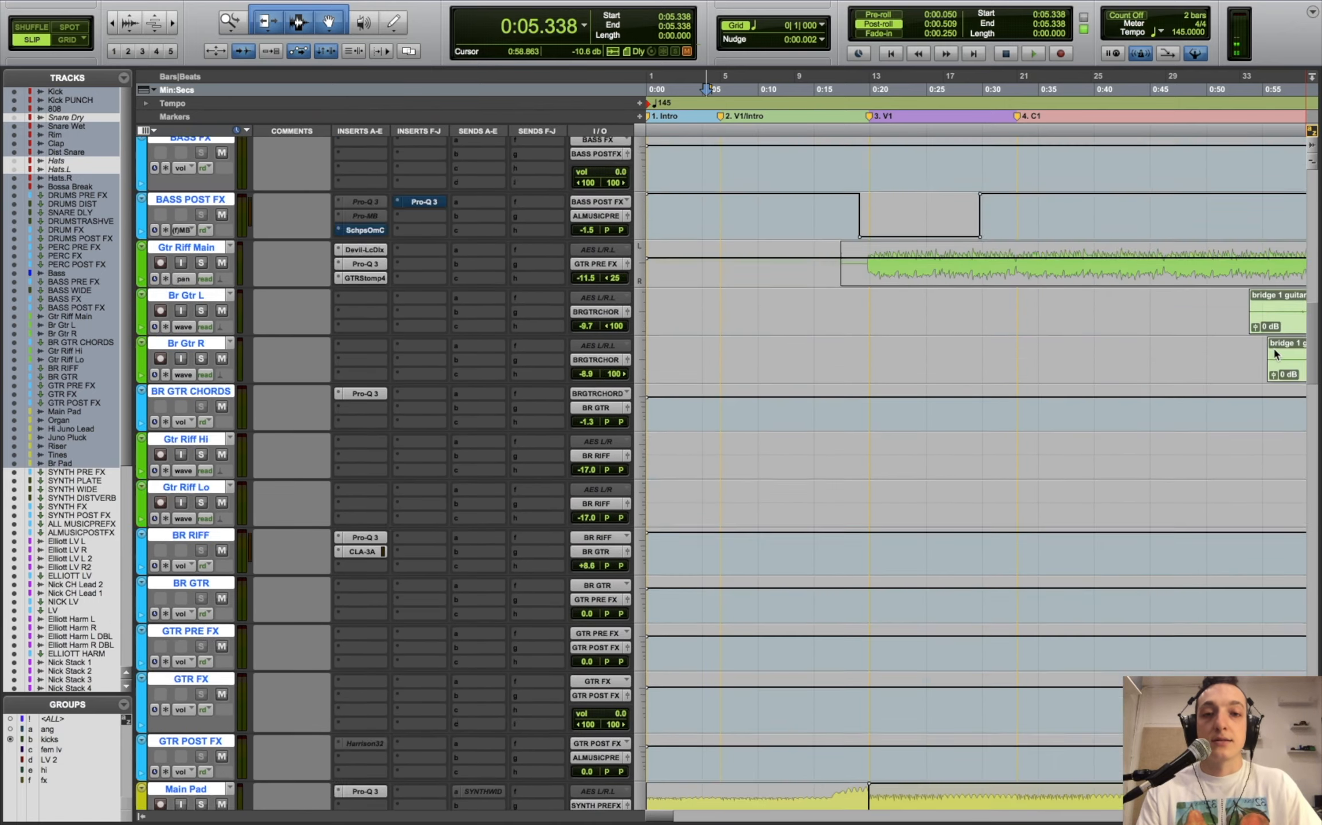
scroll(1276, 355, down, 15)
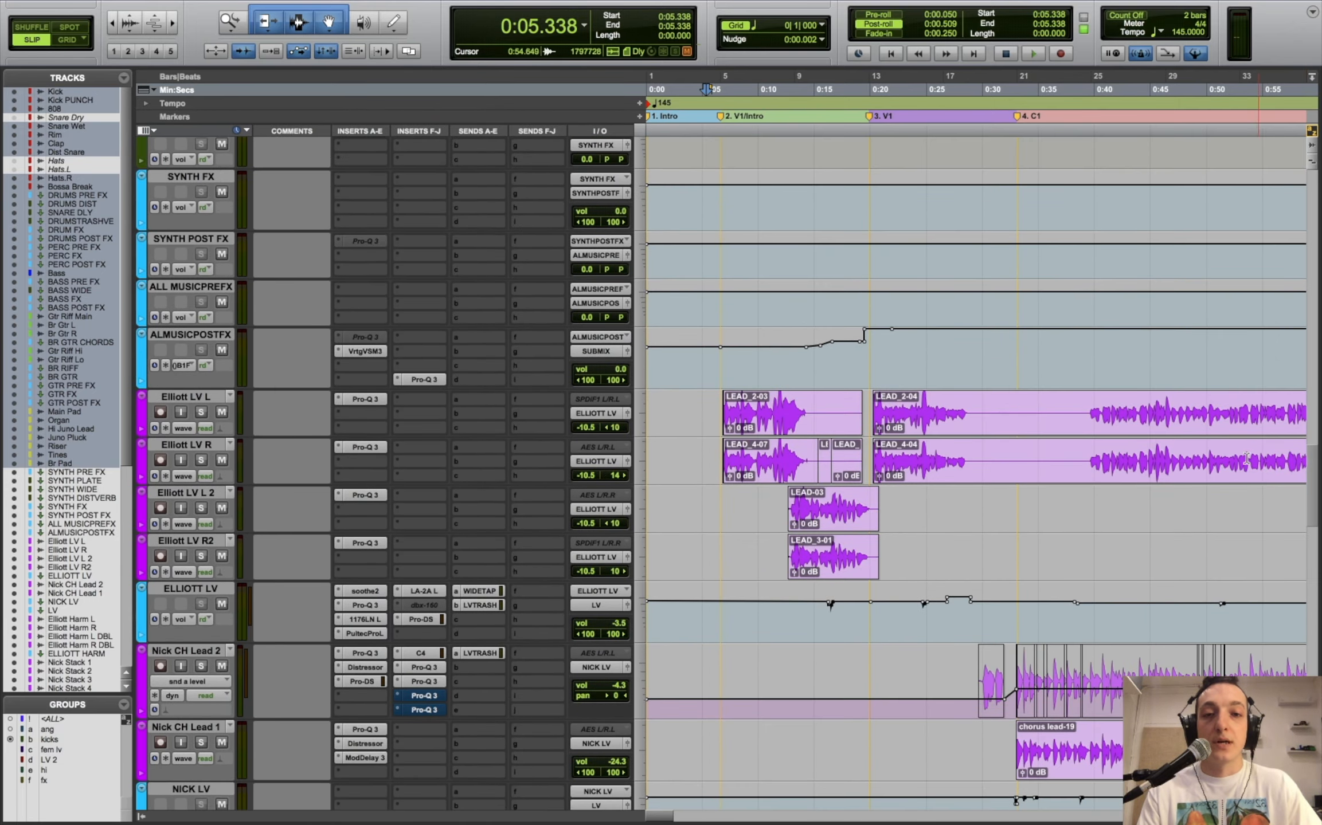
click(726, 497)
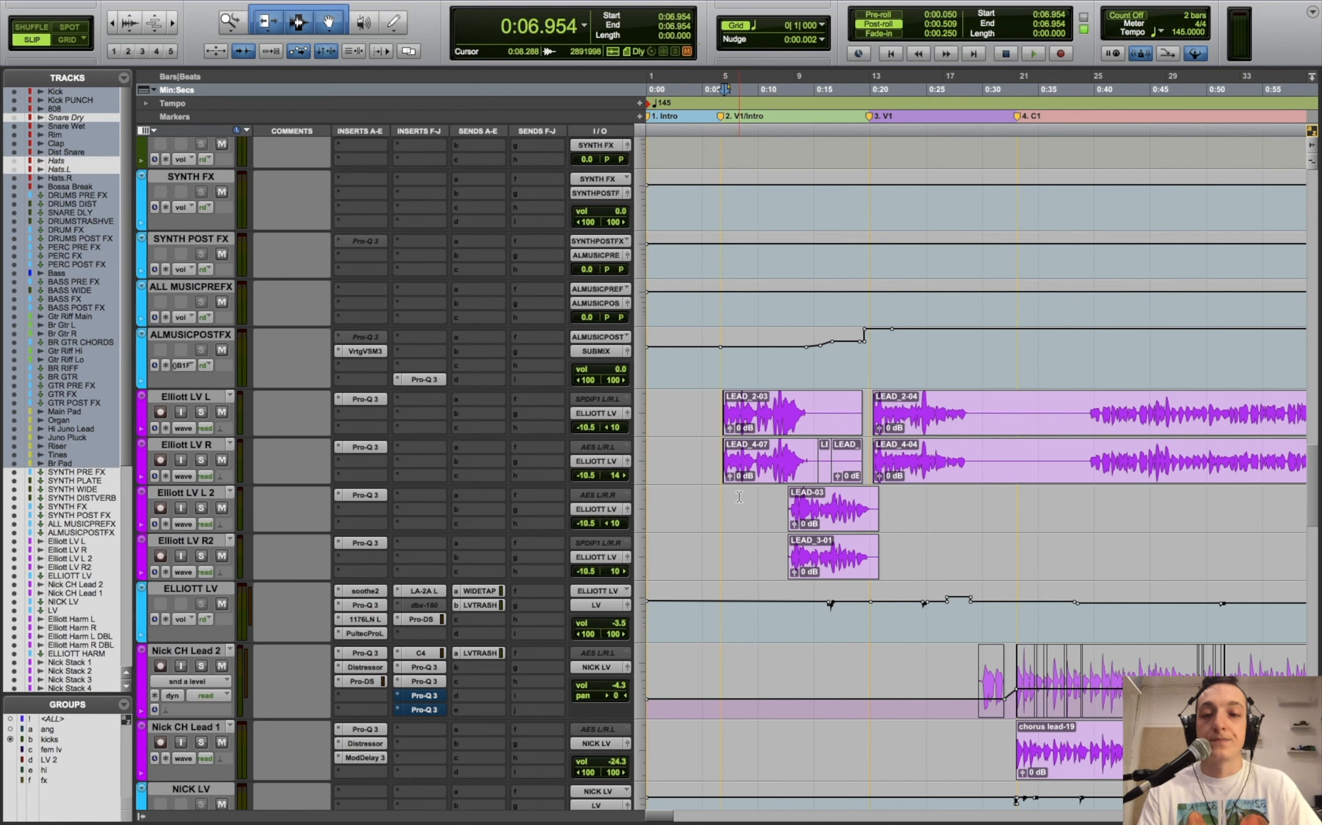
click(718, 500)
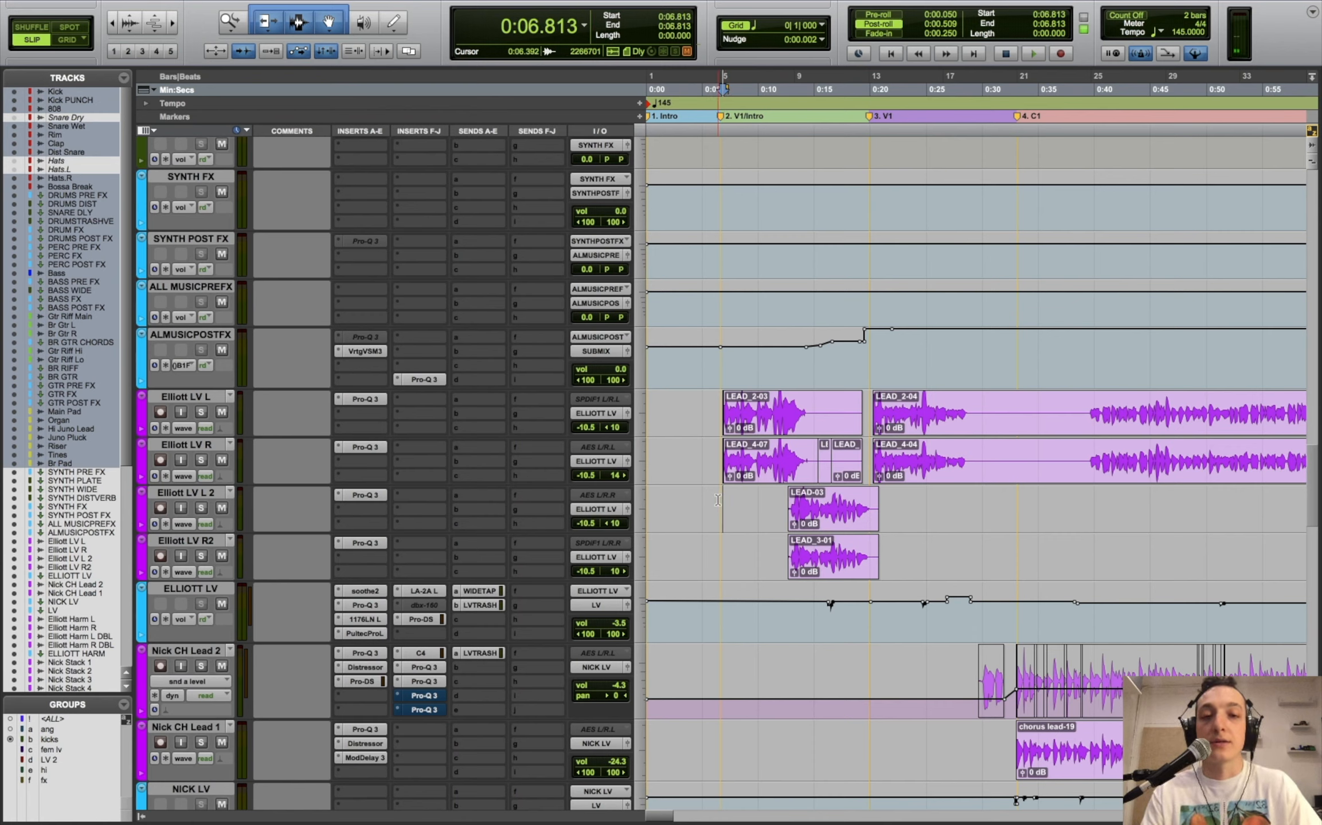
click(716, 501)
key(space)
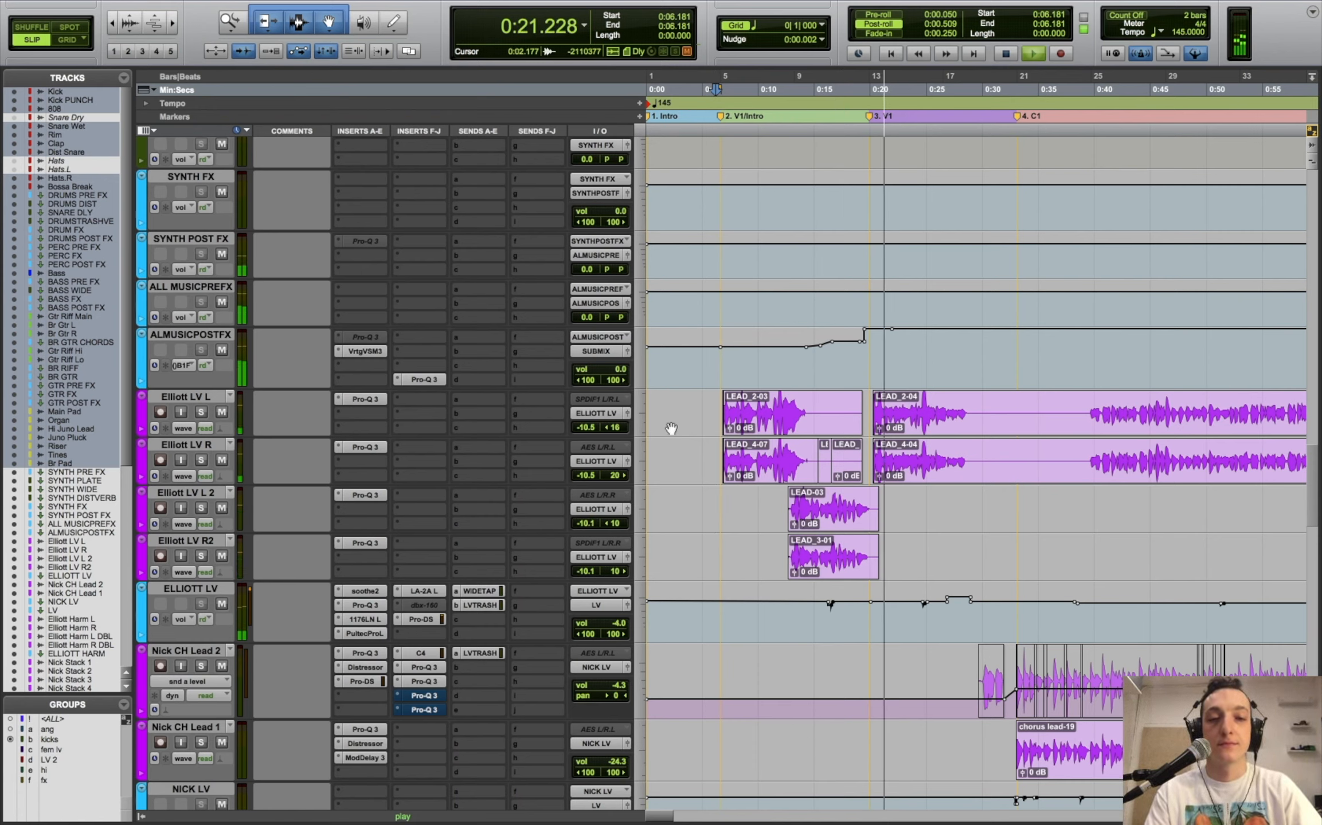
key(space)
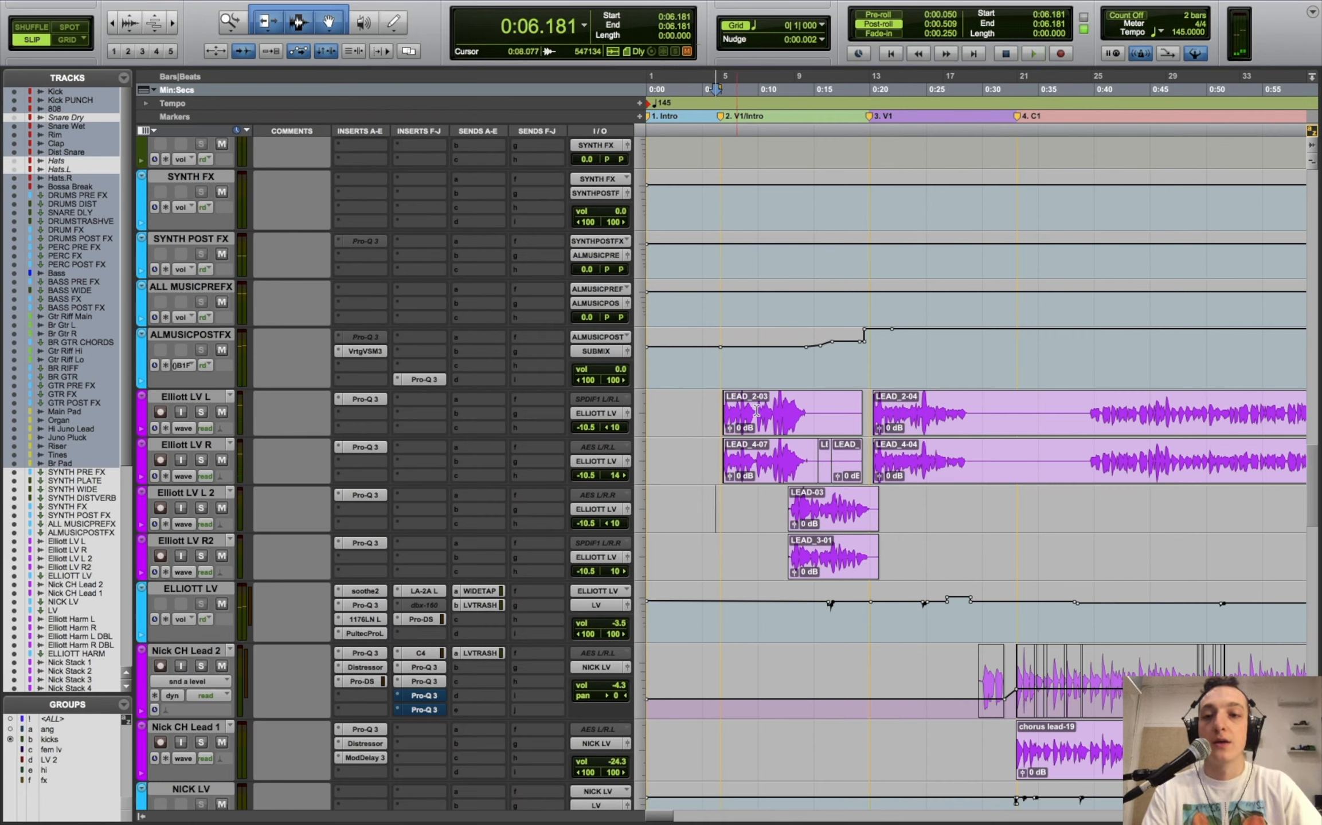
- Set the start point to 0:07.164 and select the Elliott LV tracks and ELLIOTT LV bus
click(744, 412)
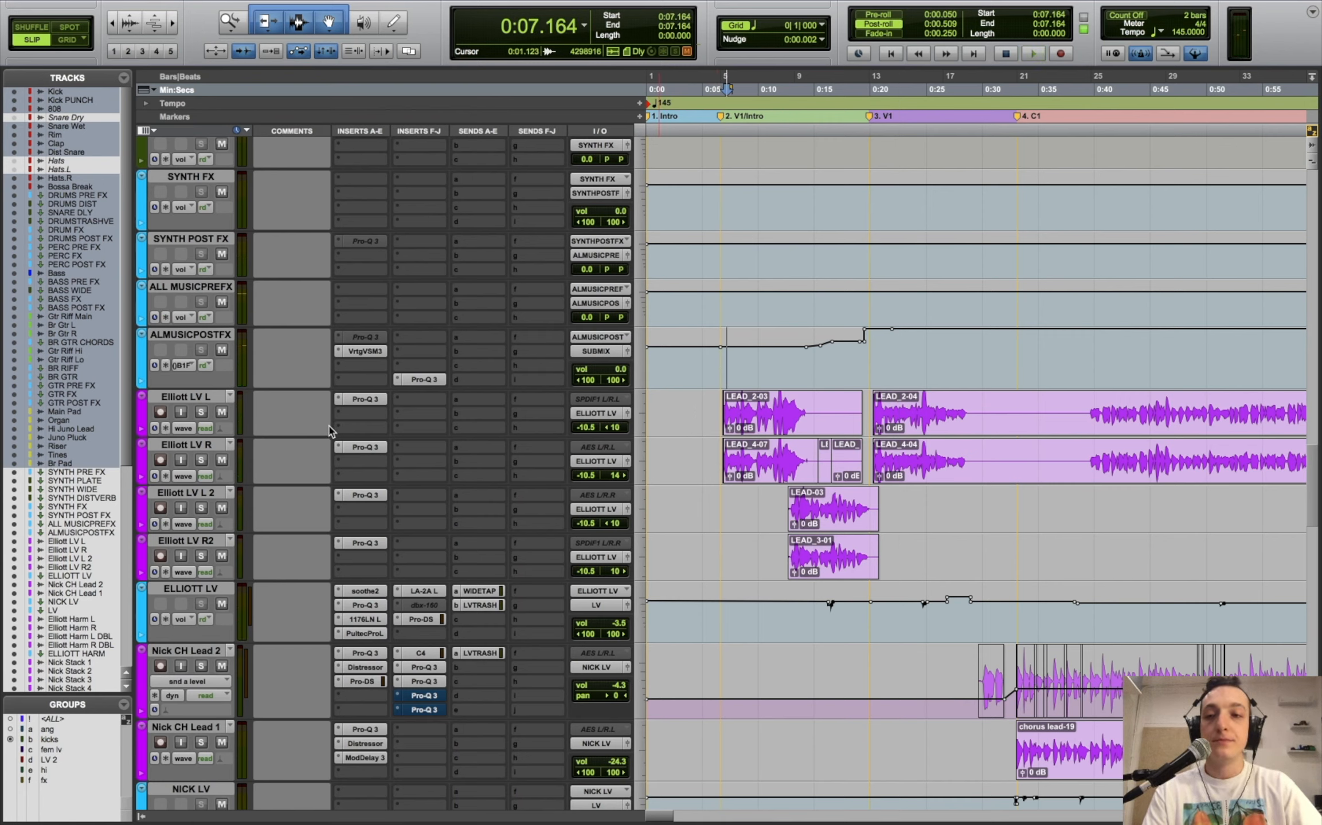
click(197, 396)
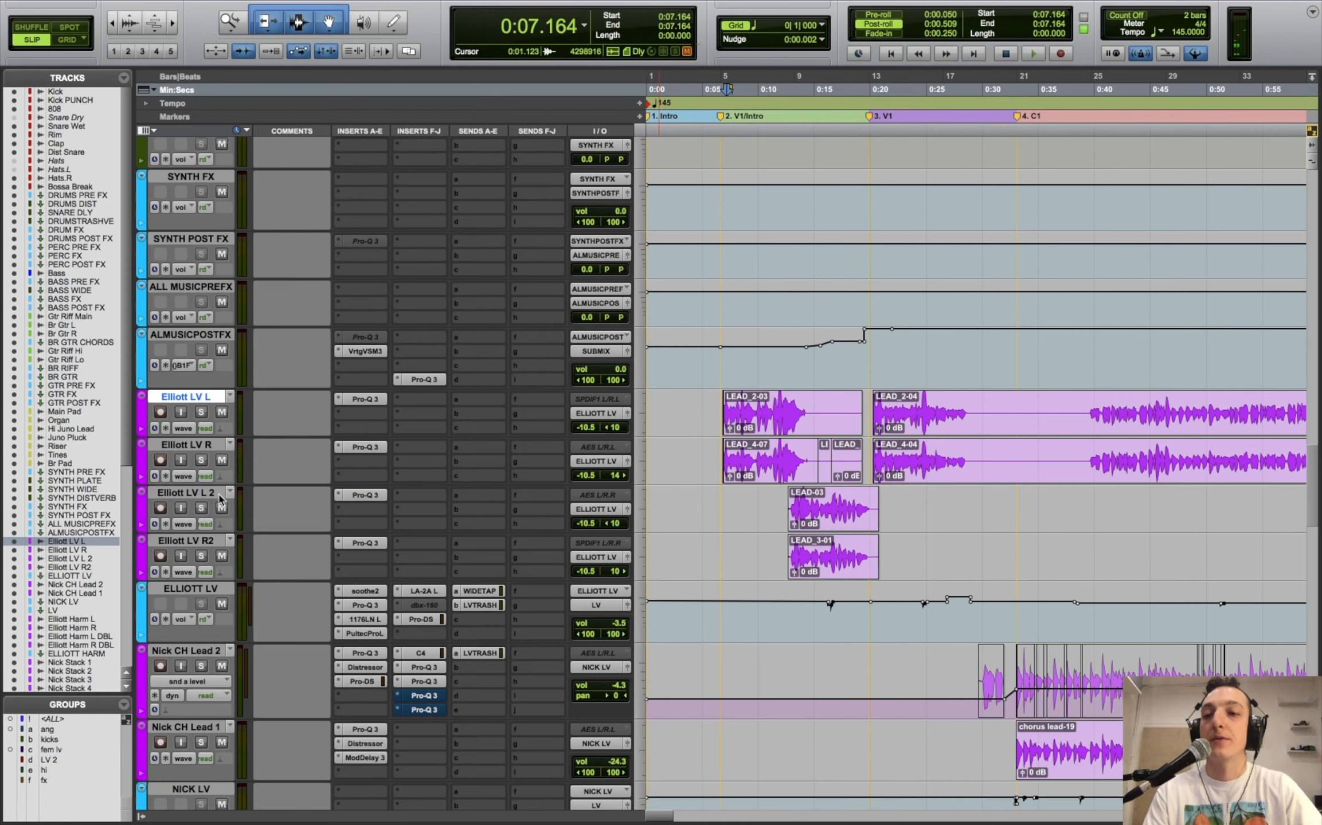
shift+click(209, 540)
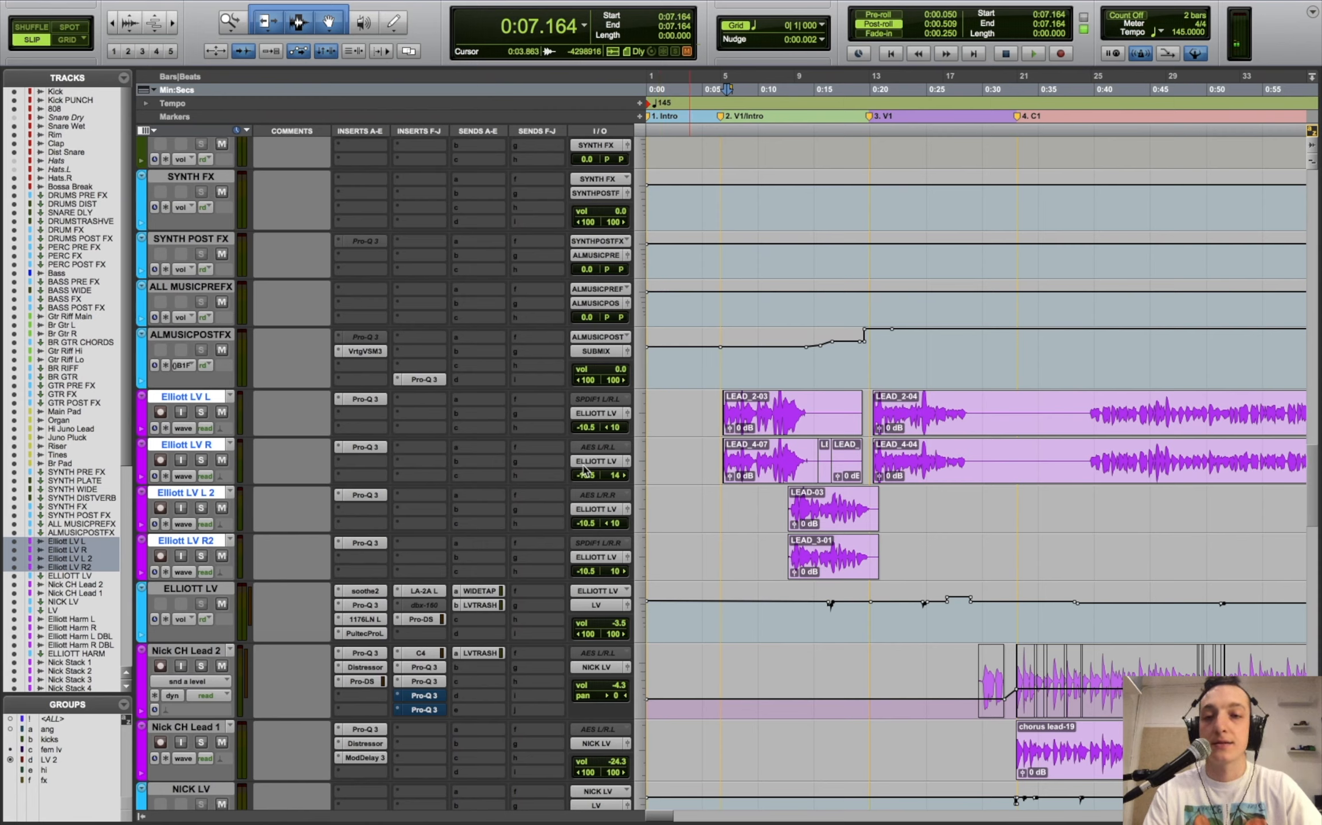
click(216, 591)
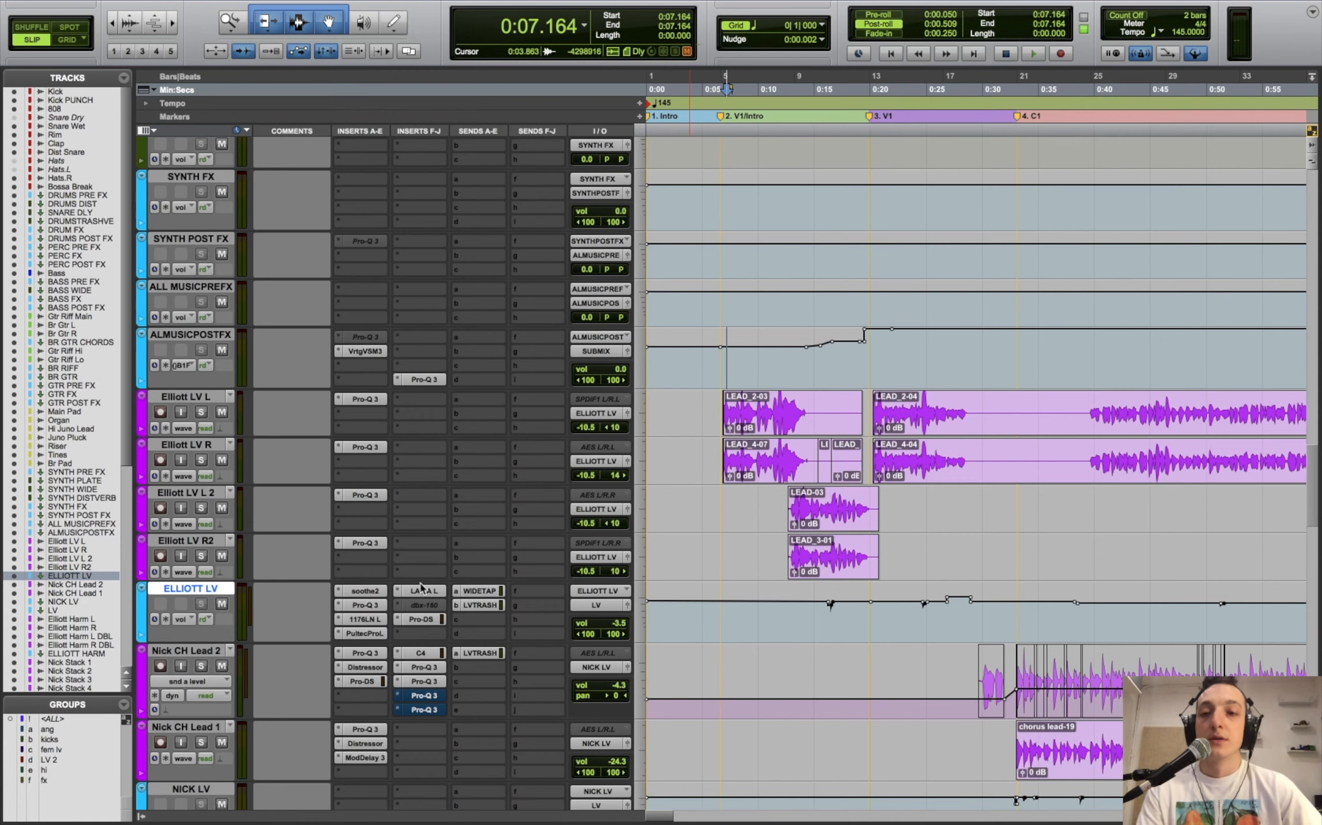
- Browse the Pro-Q 3 on each Elliott LV track and move the EQ window off the tracks
click(365, 399)
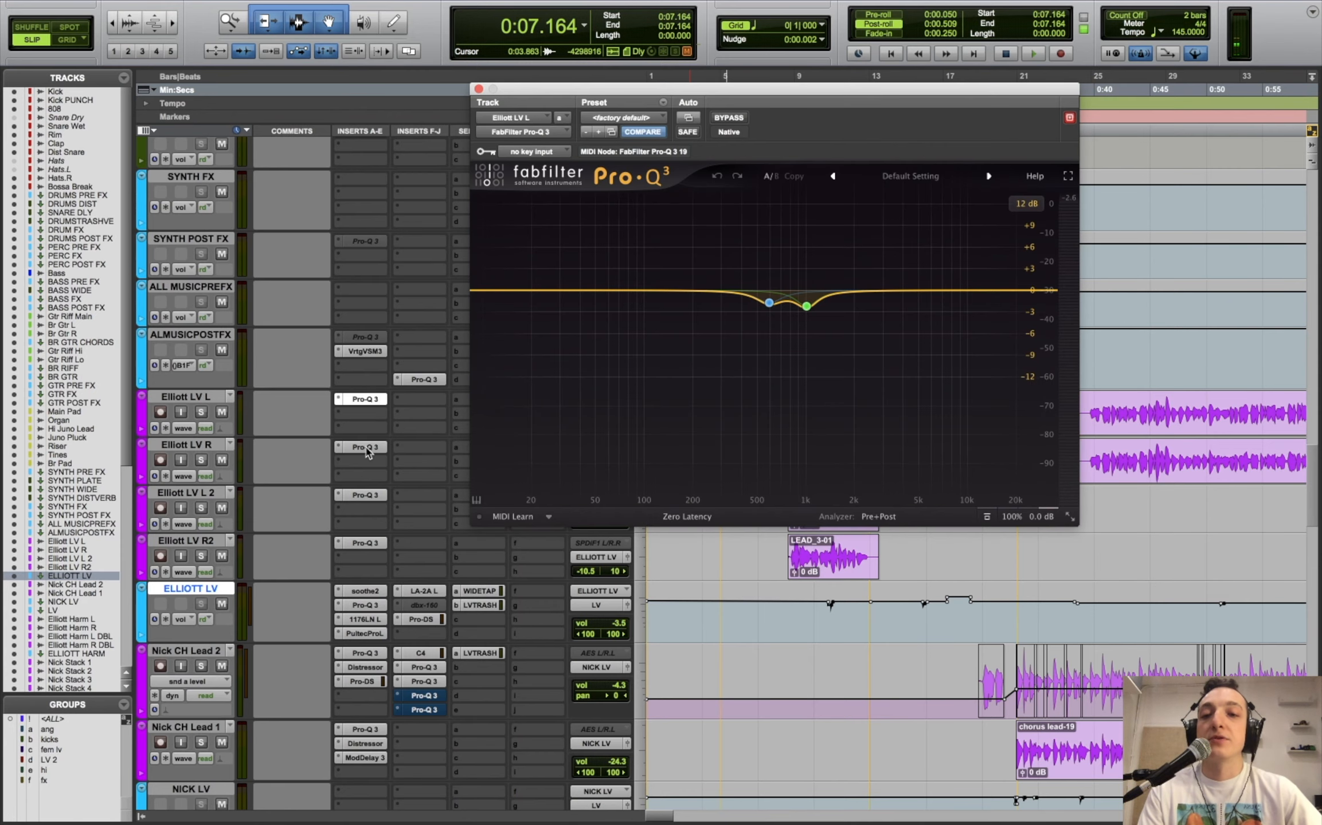
click(365, 448)
click(372, 497)
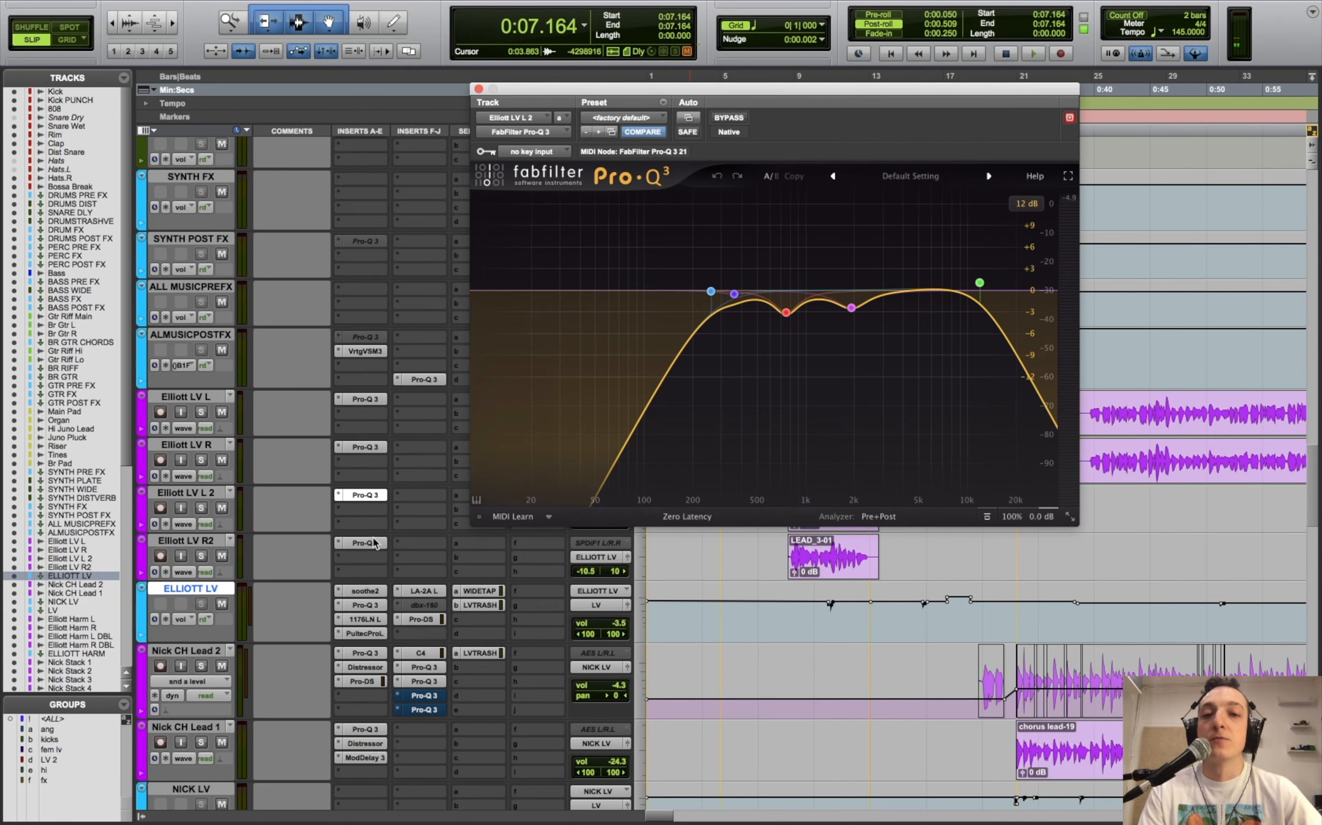
click(373, 542)
drag(526, 92, 641, 497)
key(r)
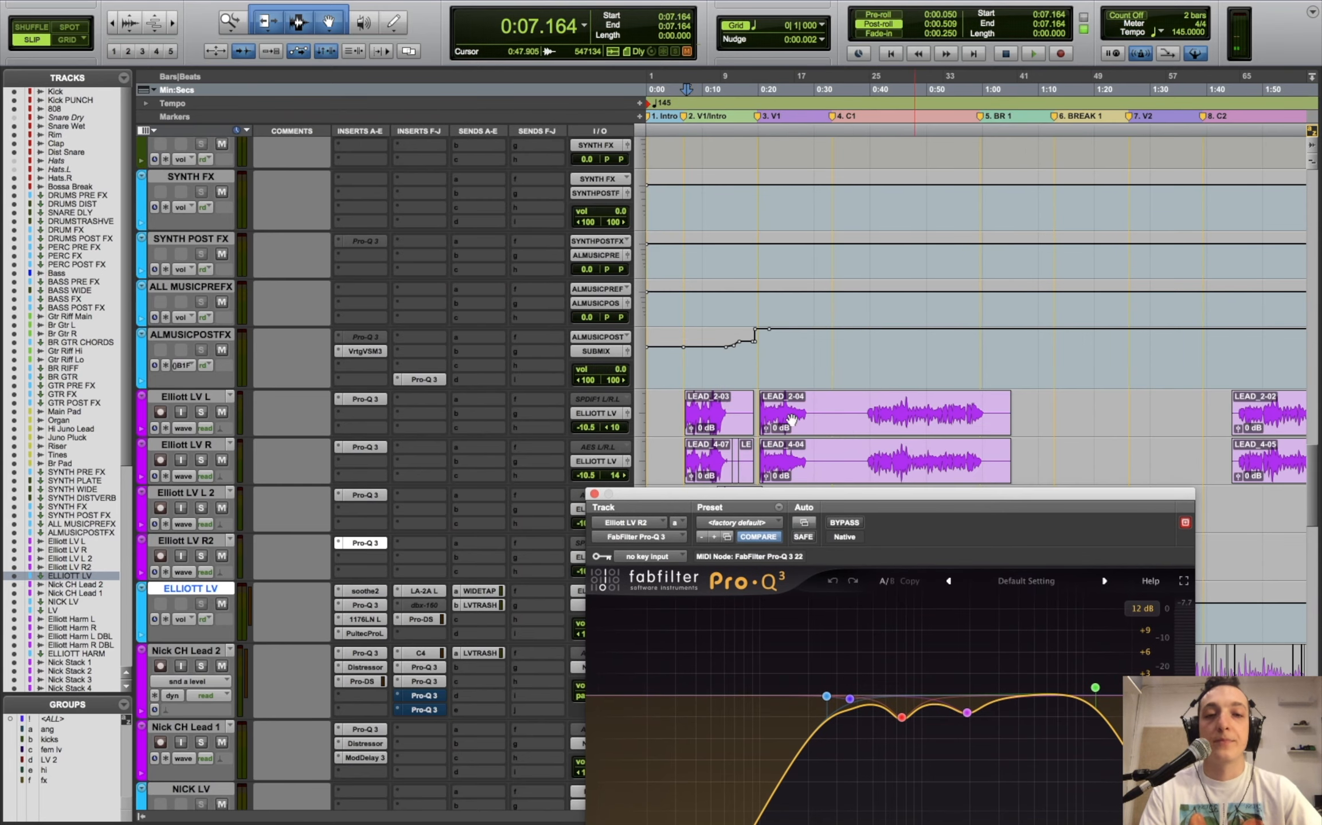
drag(756, 498, 835, 5)
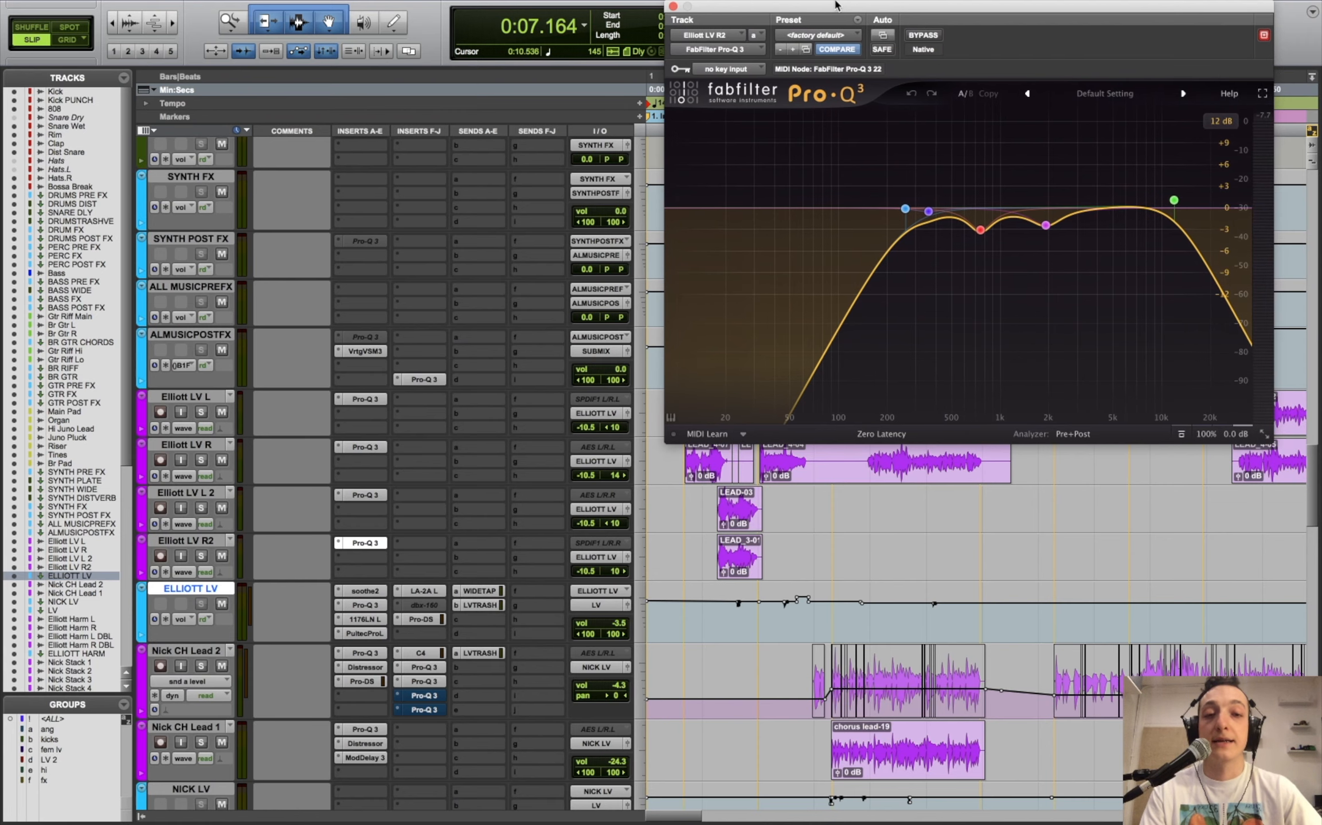
- Solo Elliott LV L, audition its green and 593.47 Hz EQ bands, then close the EQ
click(373, 403)
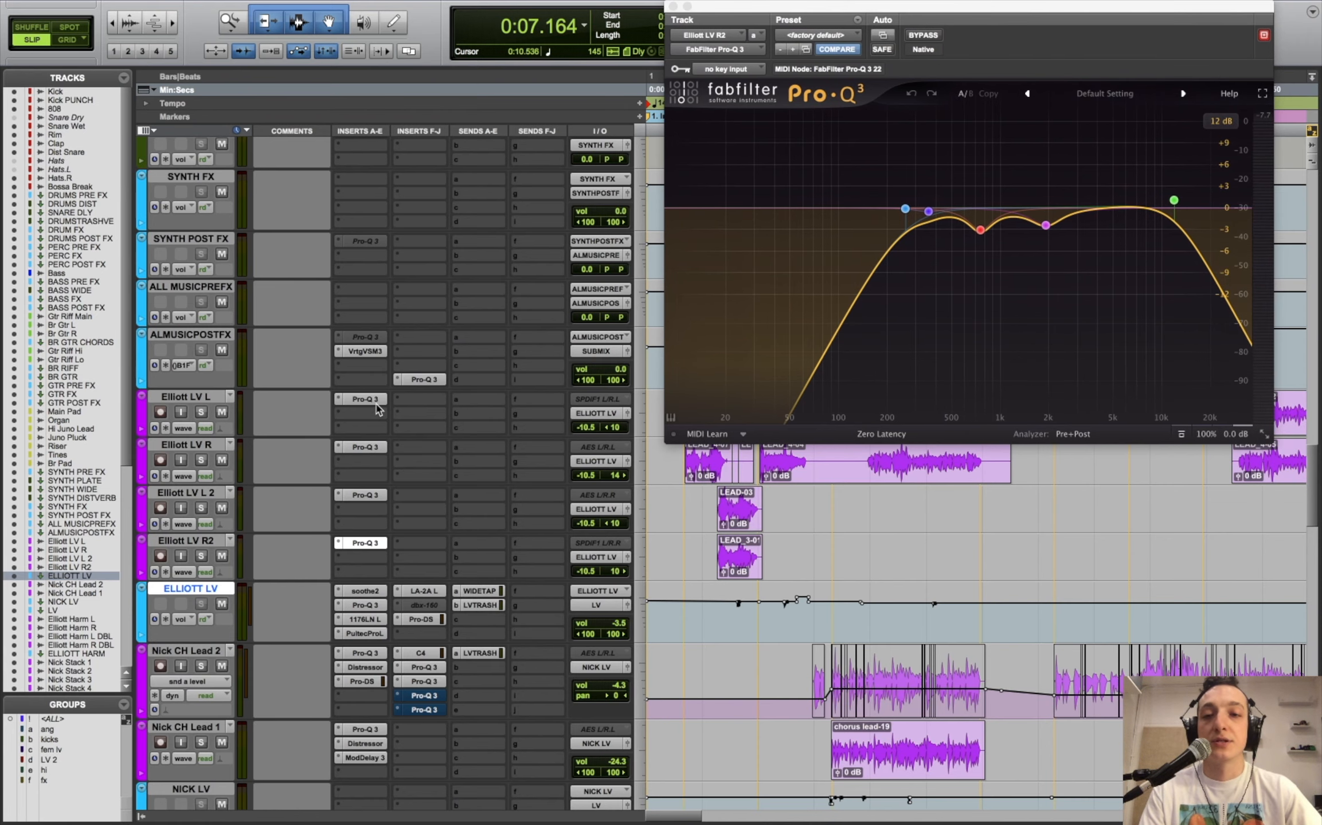
click(197, 412)
click(1021, 251)
key(space)
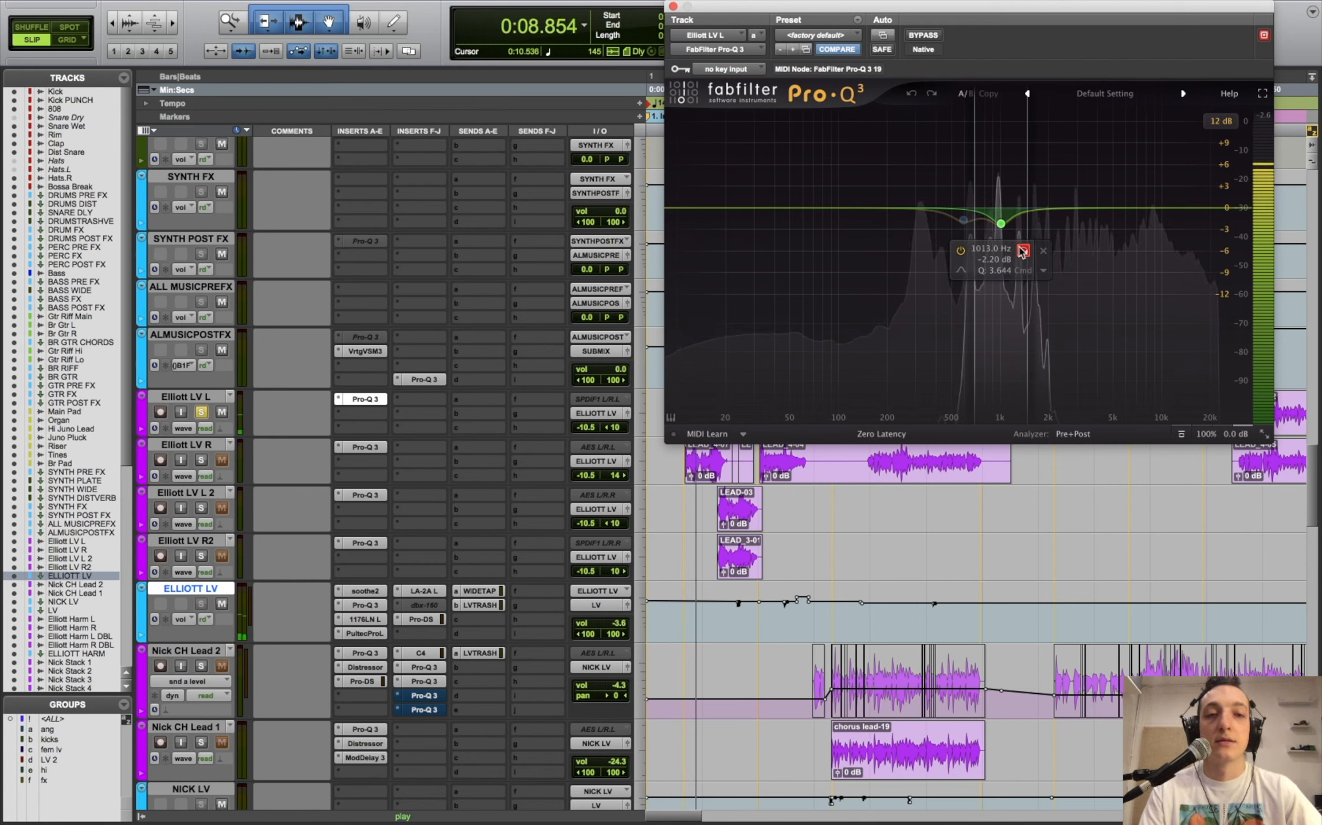
click(963, 221)
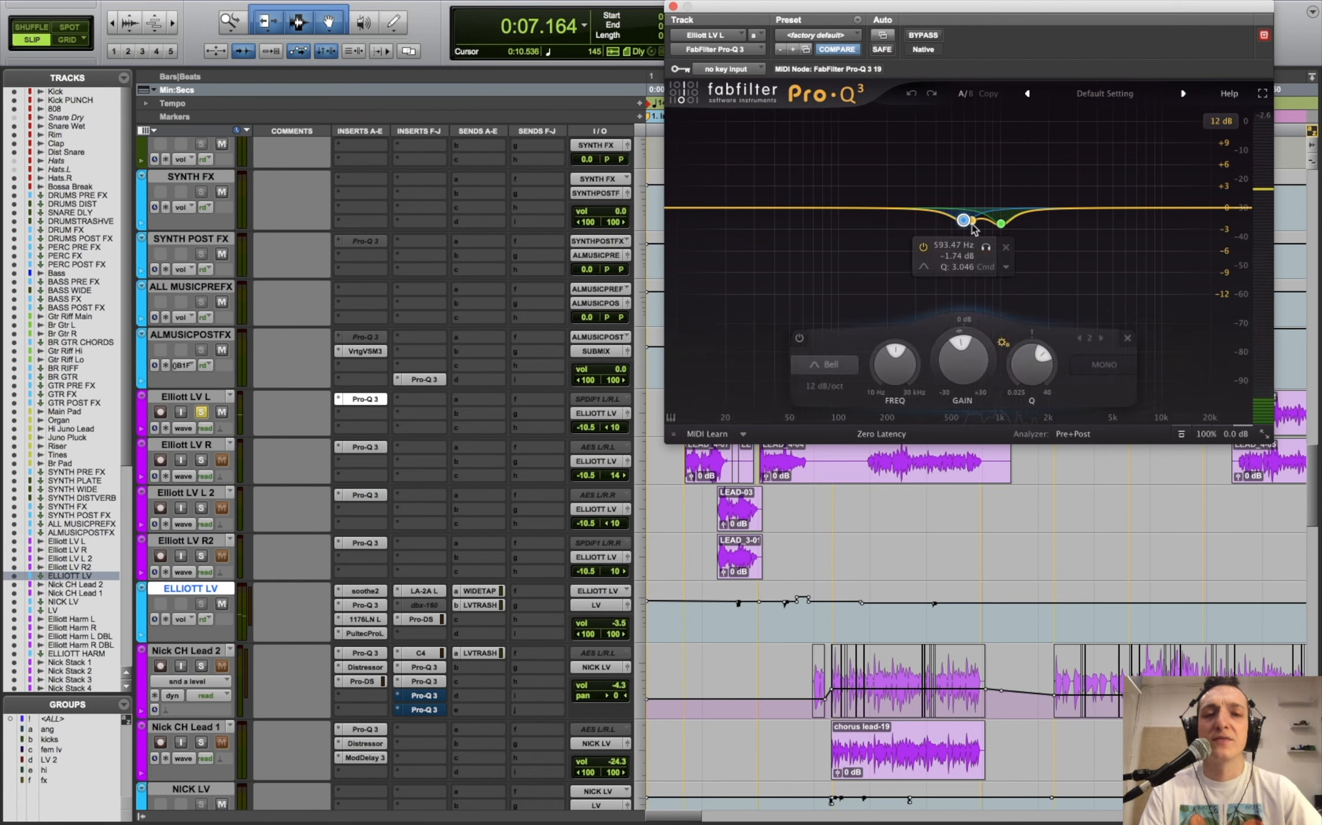
click(986, 248)
key(space)
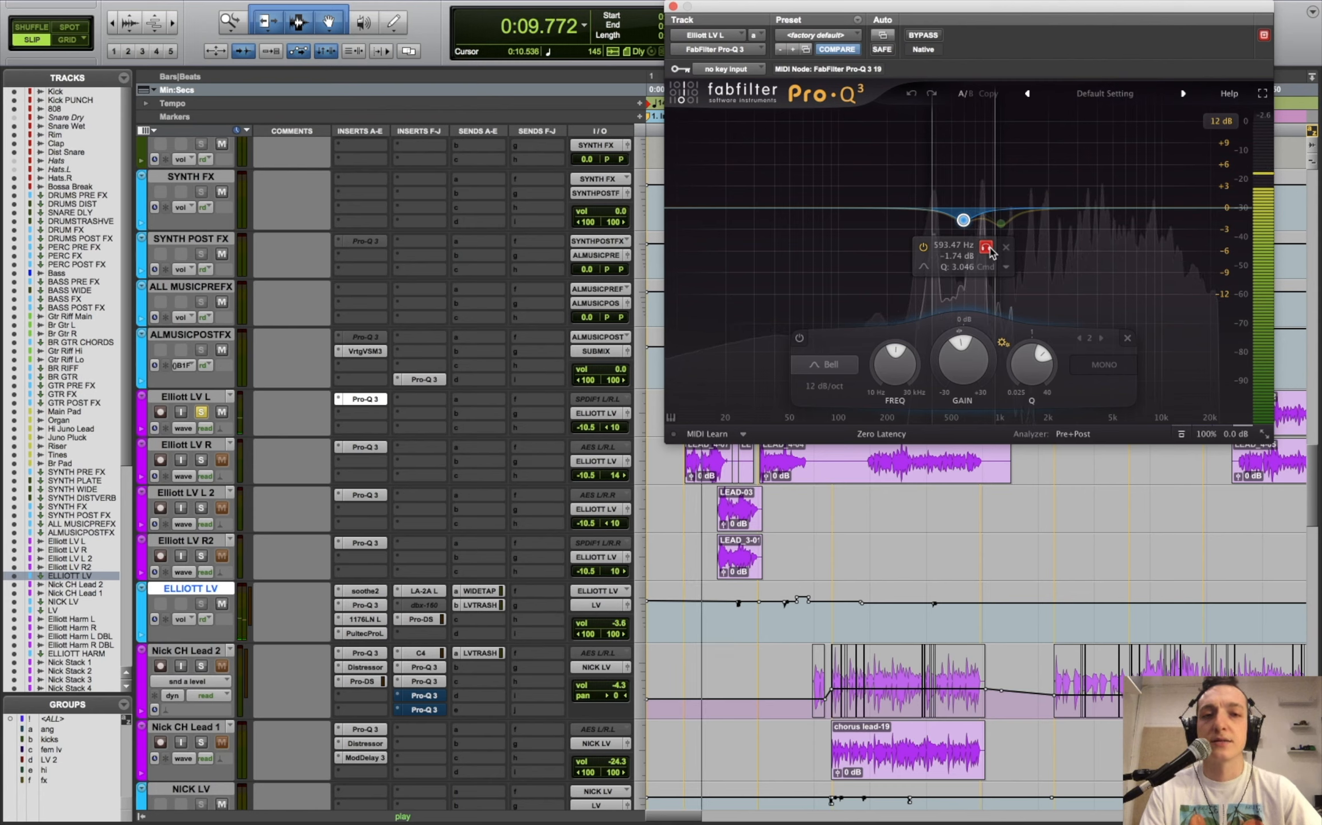
click(987, 250)
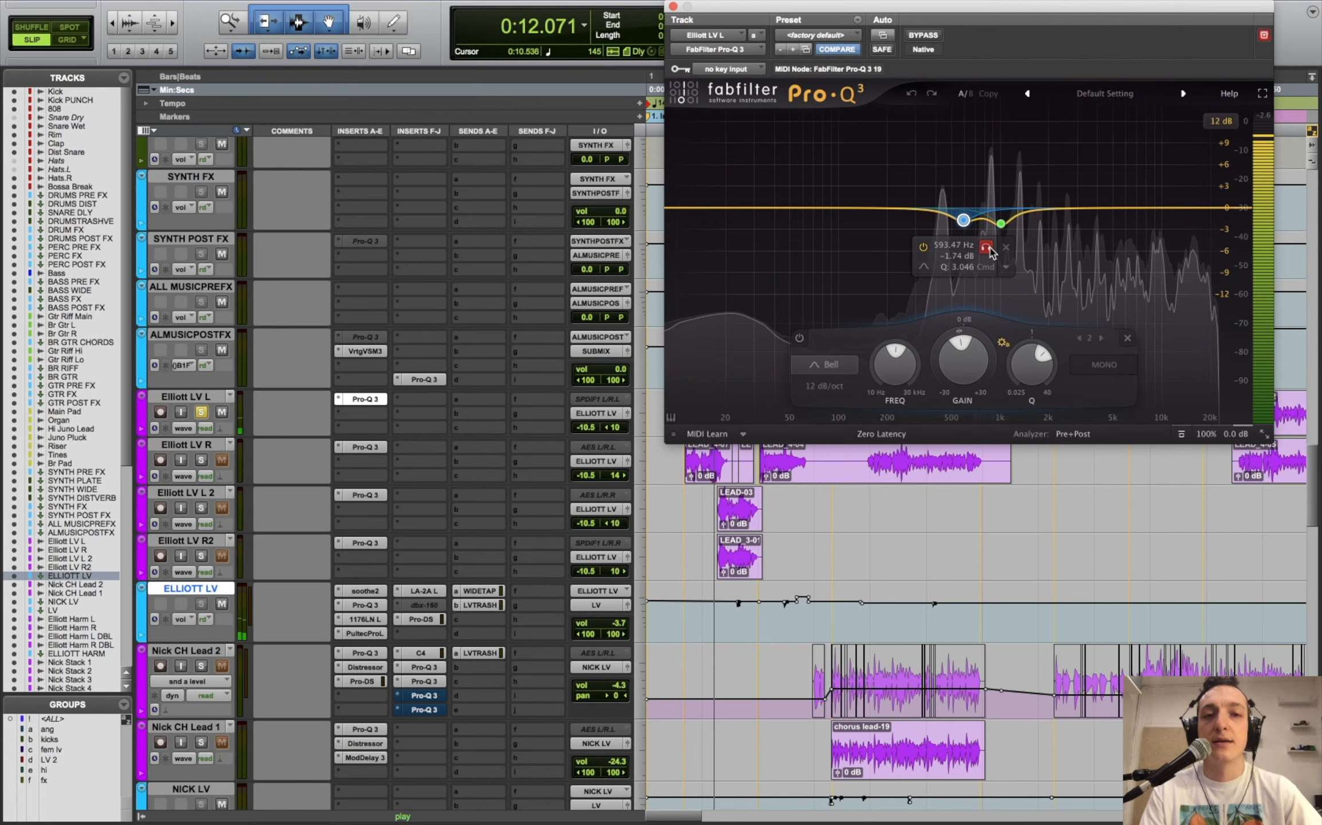
key(space)
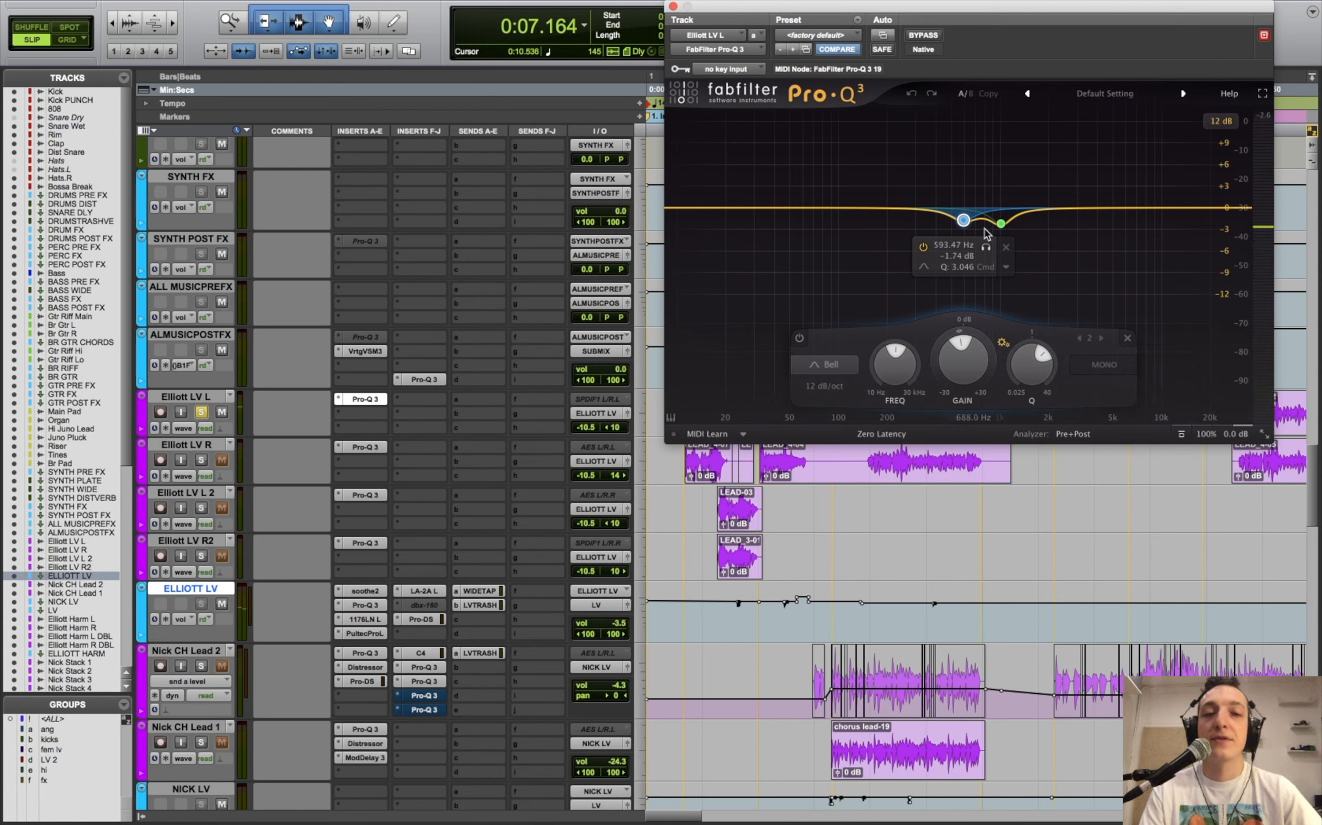
mouse_move(1000, 233)
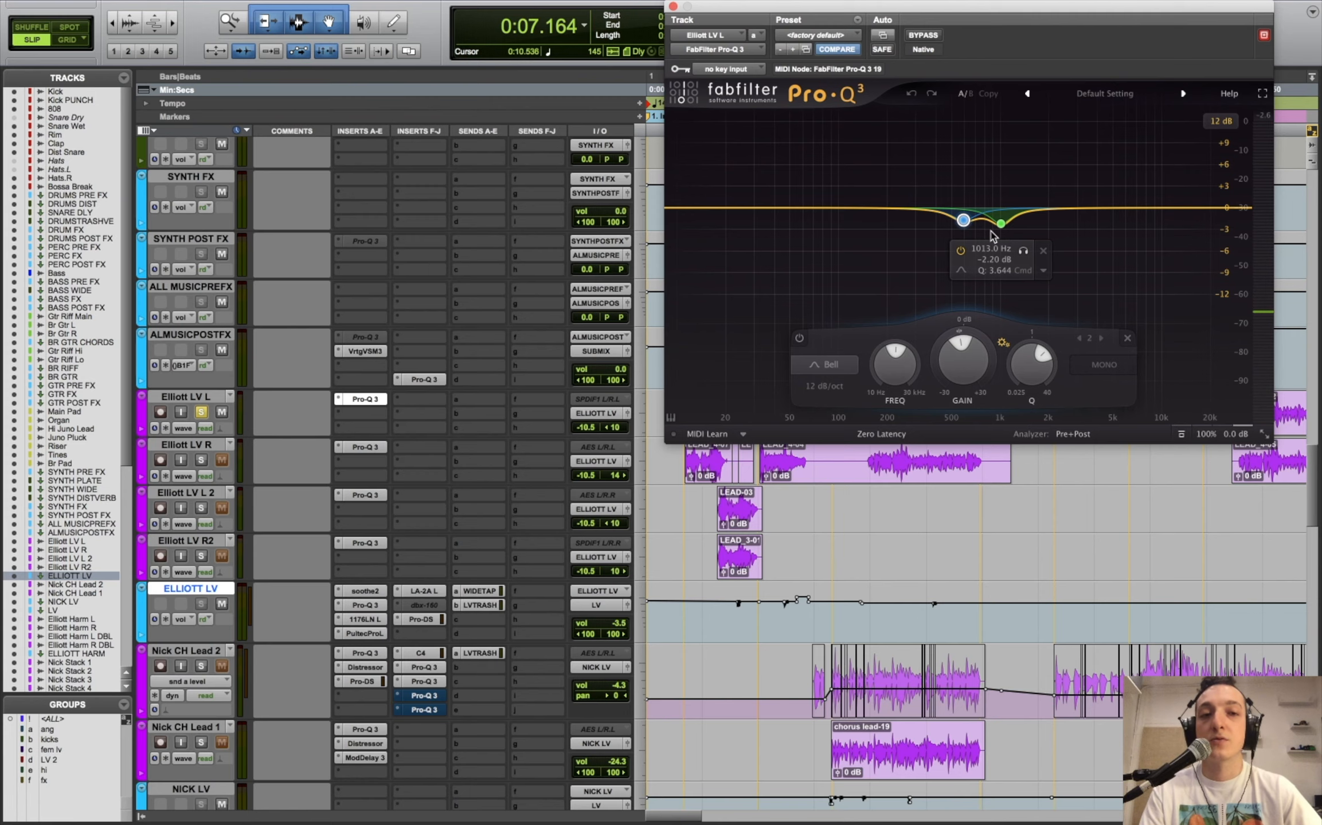
mouse_move(960, 226)
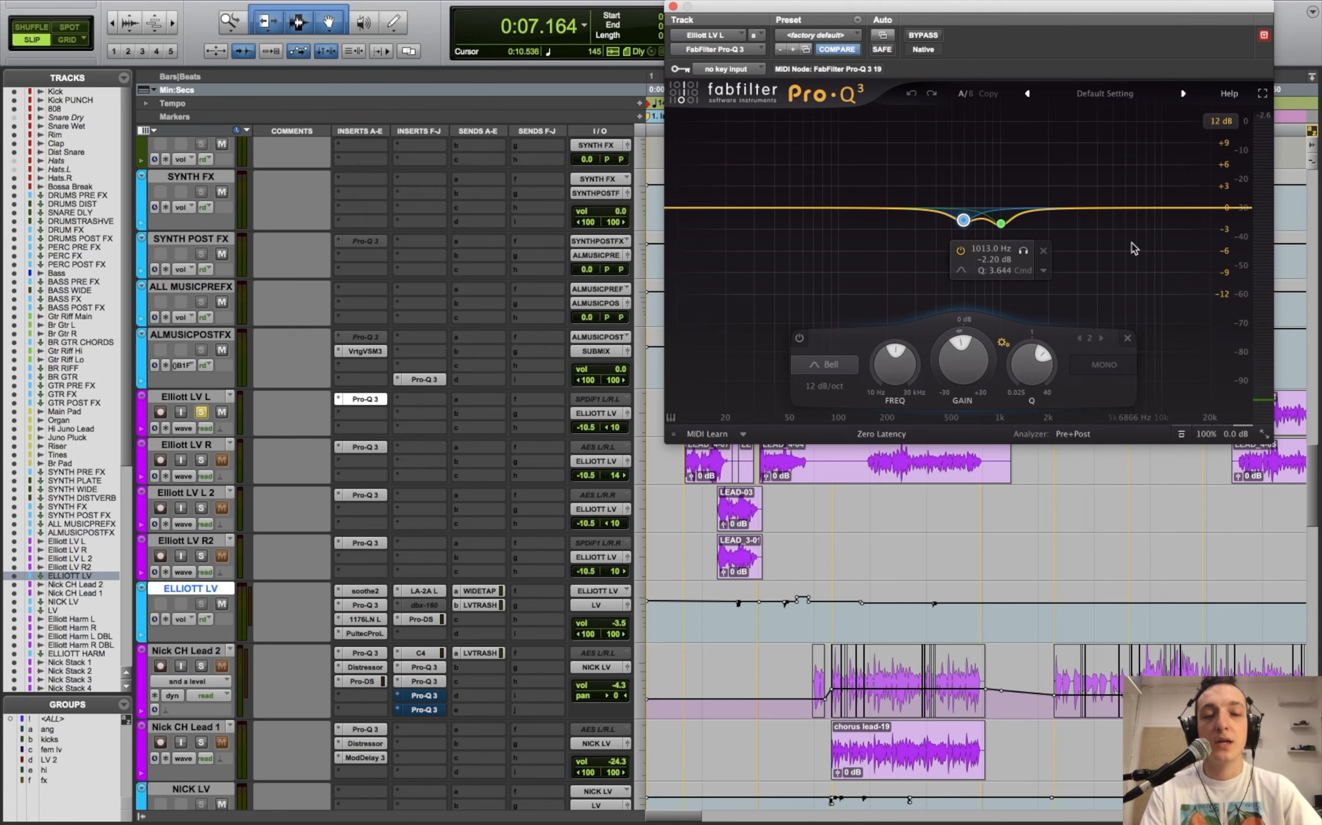
click(673, 6)
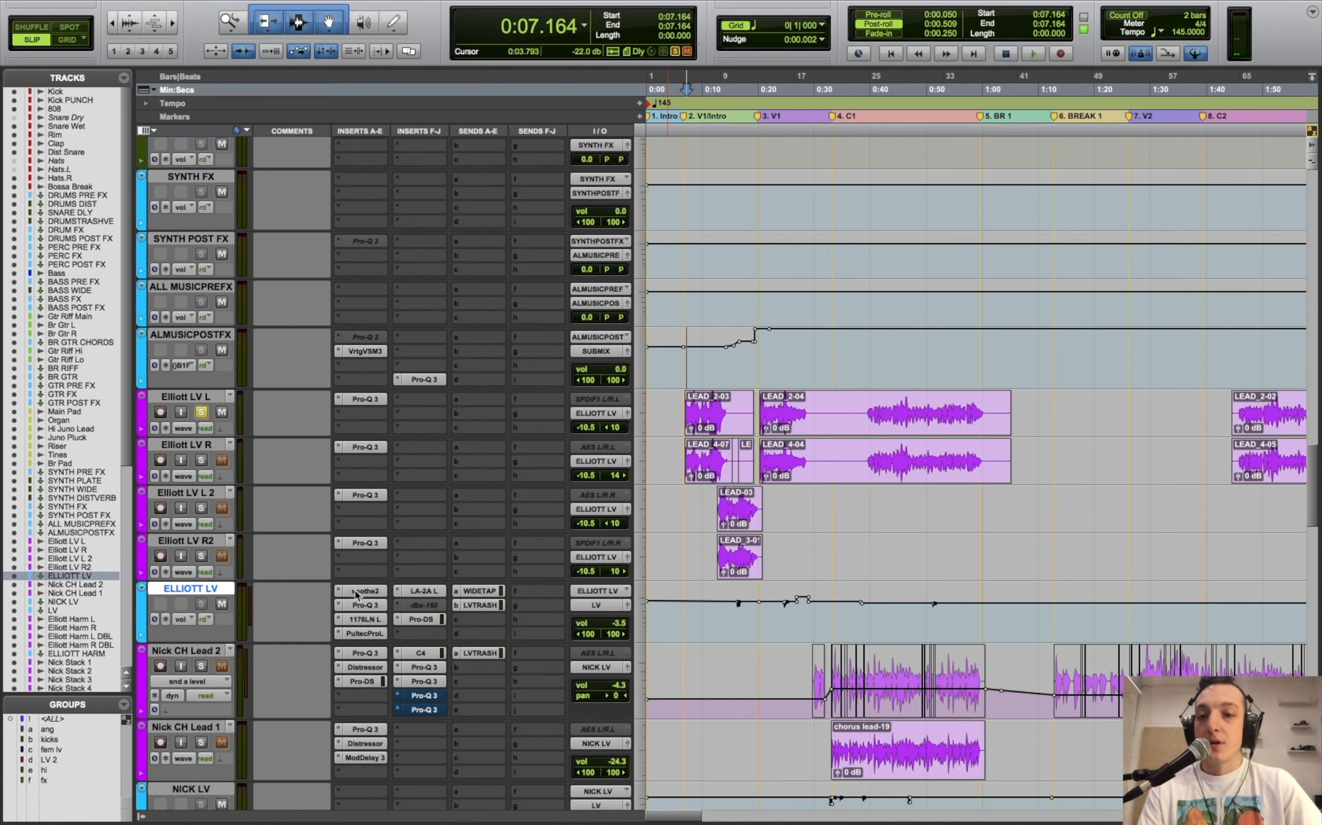
- Open the Elliott LV L 2 Pro-Q 3, solo L 2 and R2, and play from 0:12.784
click(365, 495)
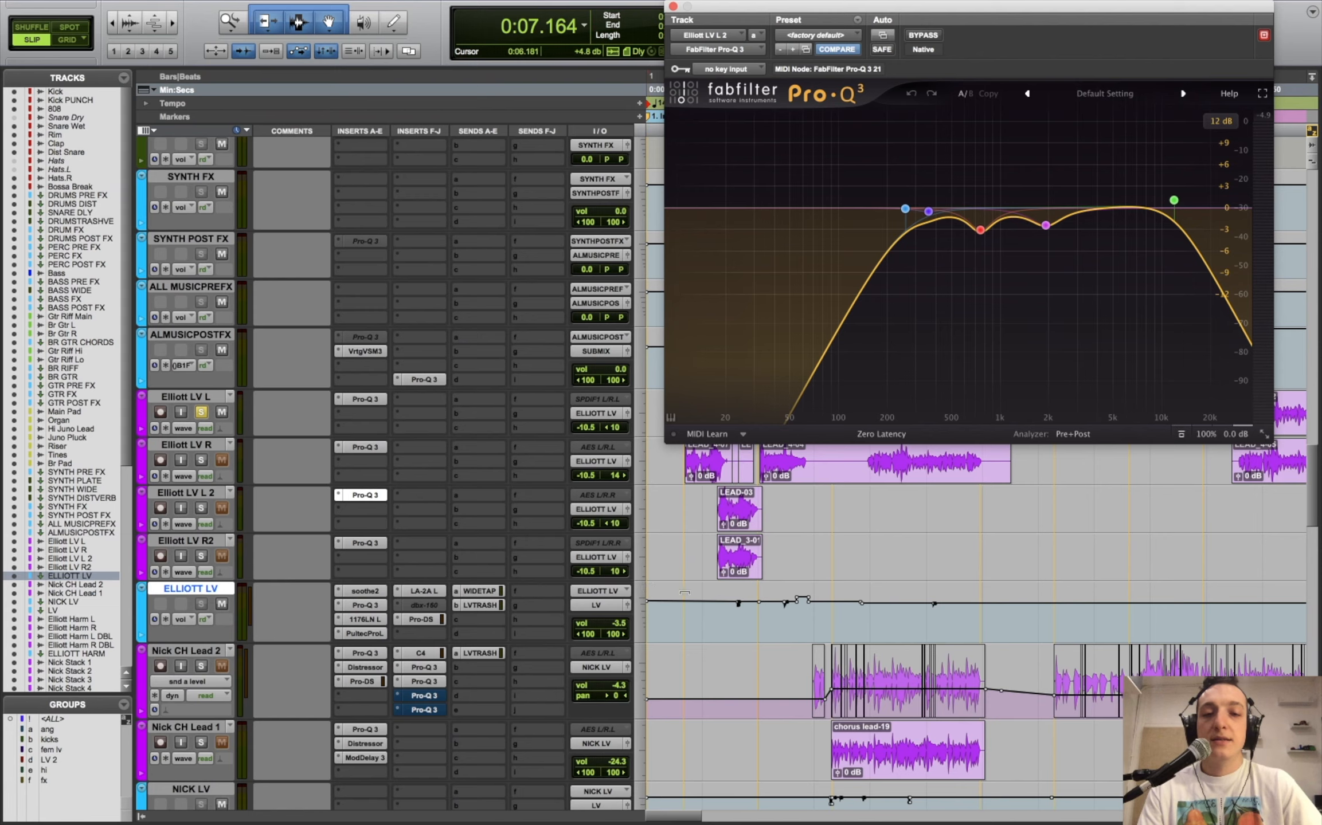
click(725, 624)
click(201, 507)
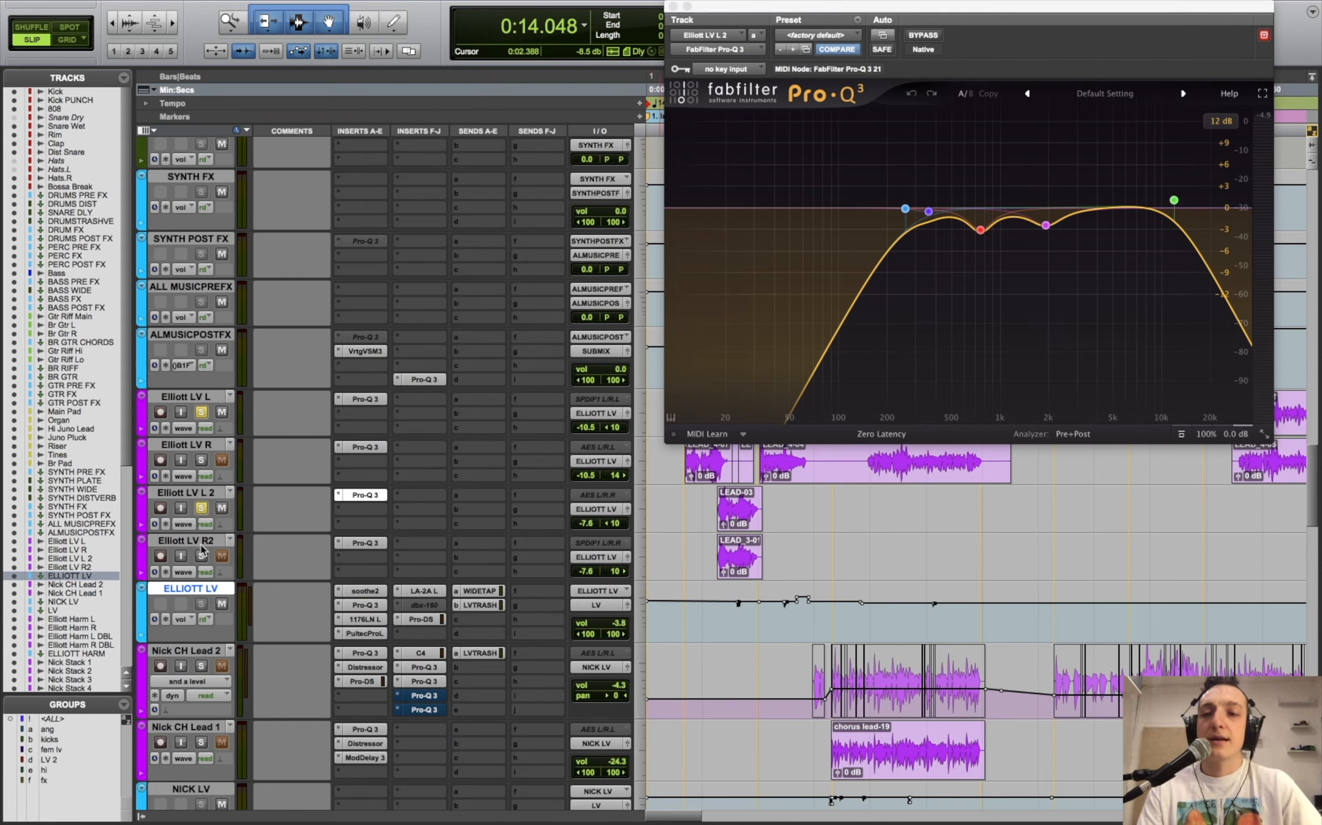
click(201, 556)
click(201, 412)
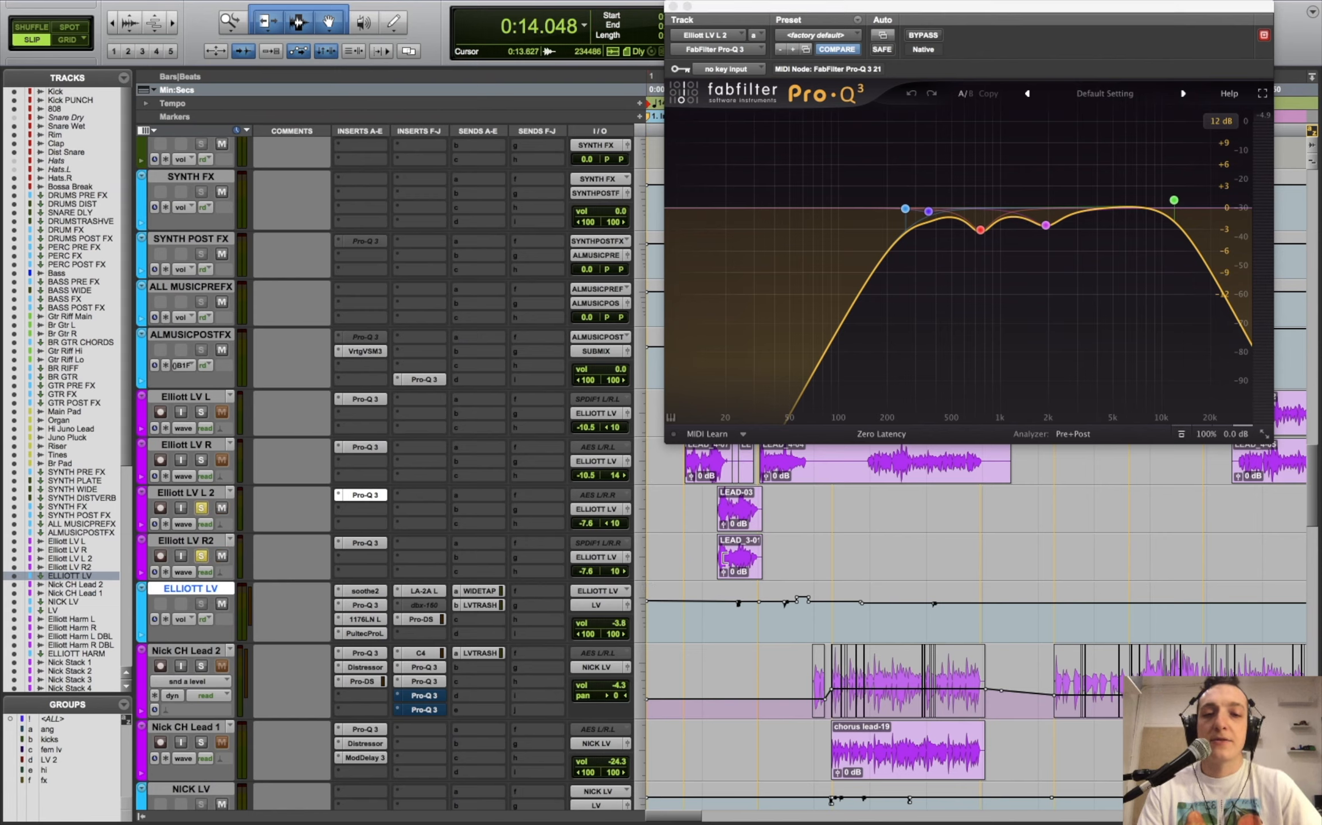
click(717, 611)
key(space)
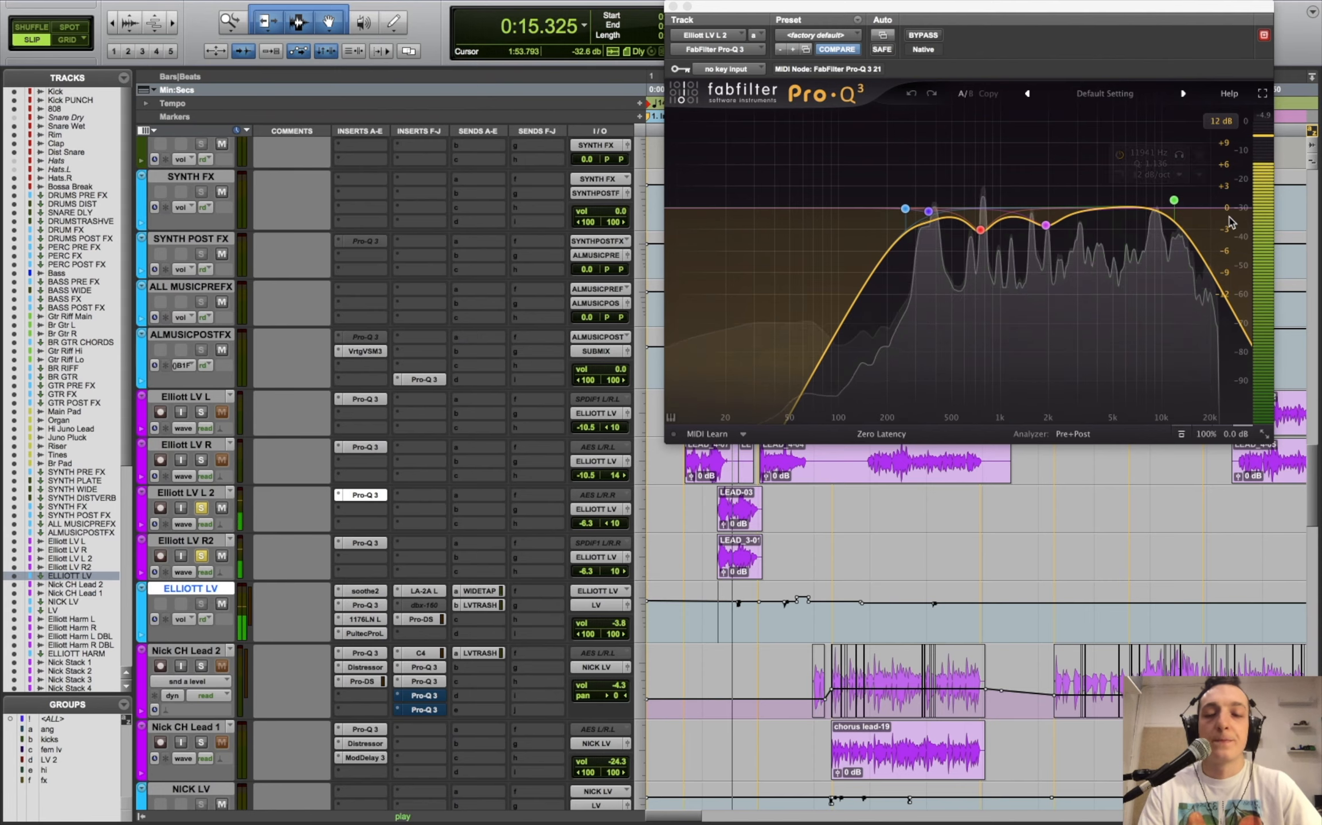
key(space)
- Audition the 11941 Hz high-cut band in solo, then unsolo Elliott LV L 2 and close its EQ
mouse_move(1175, 196)
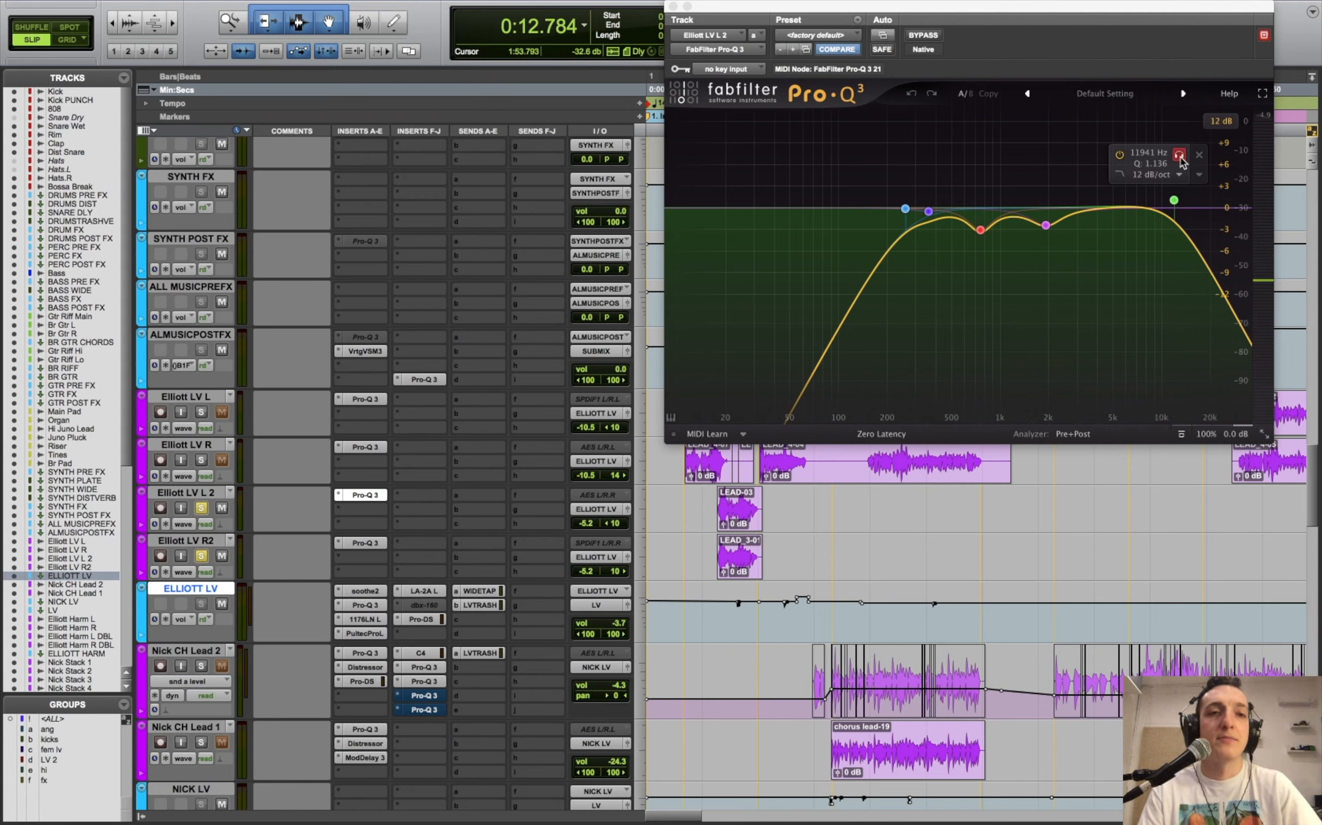
click(1179, 155)
key(space)
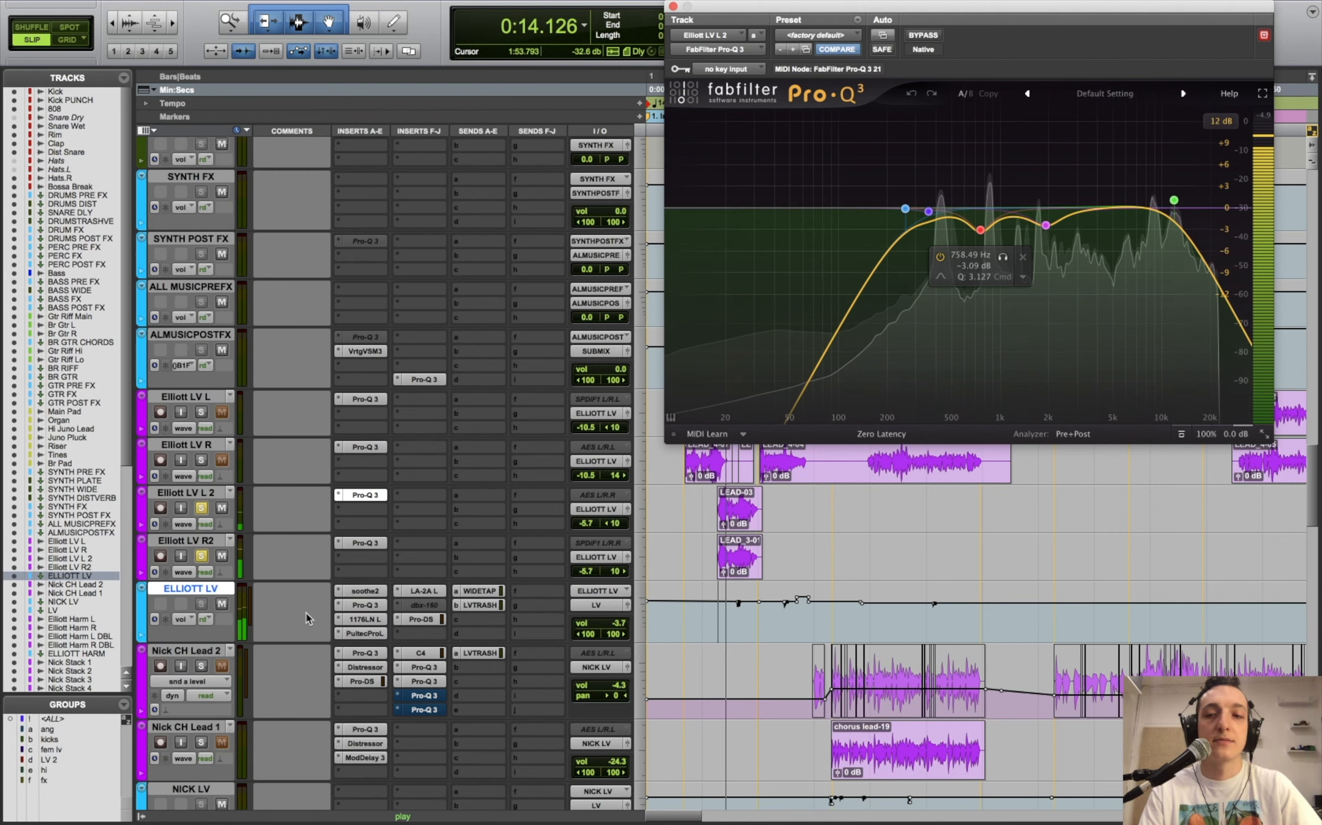
key(space)
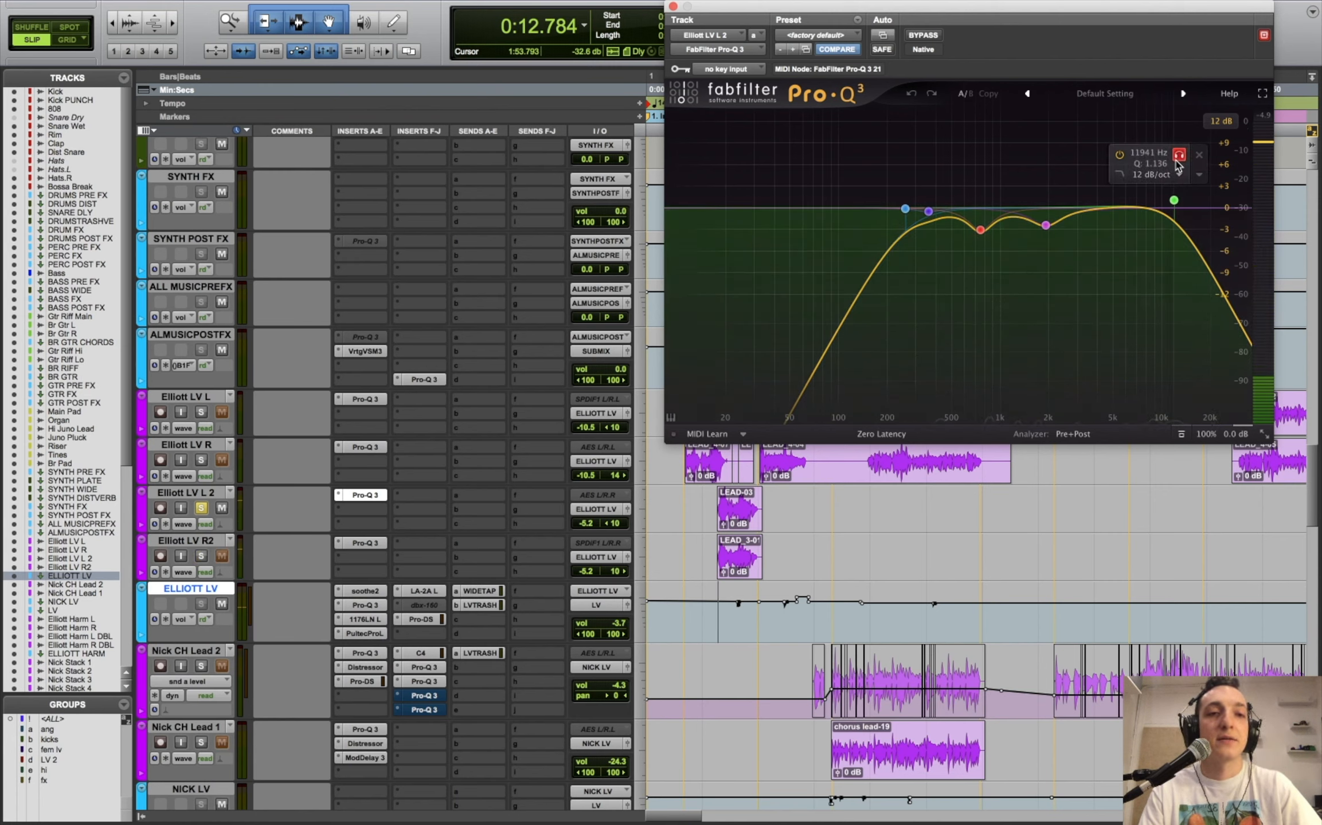
click(1179, 156)
key(space)
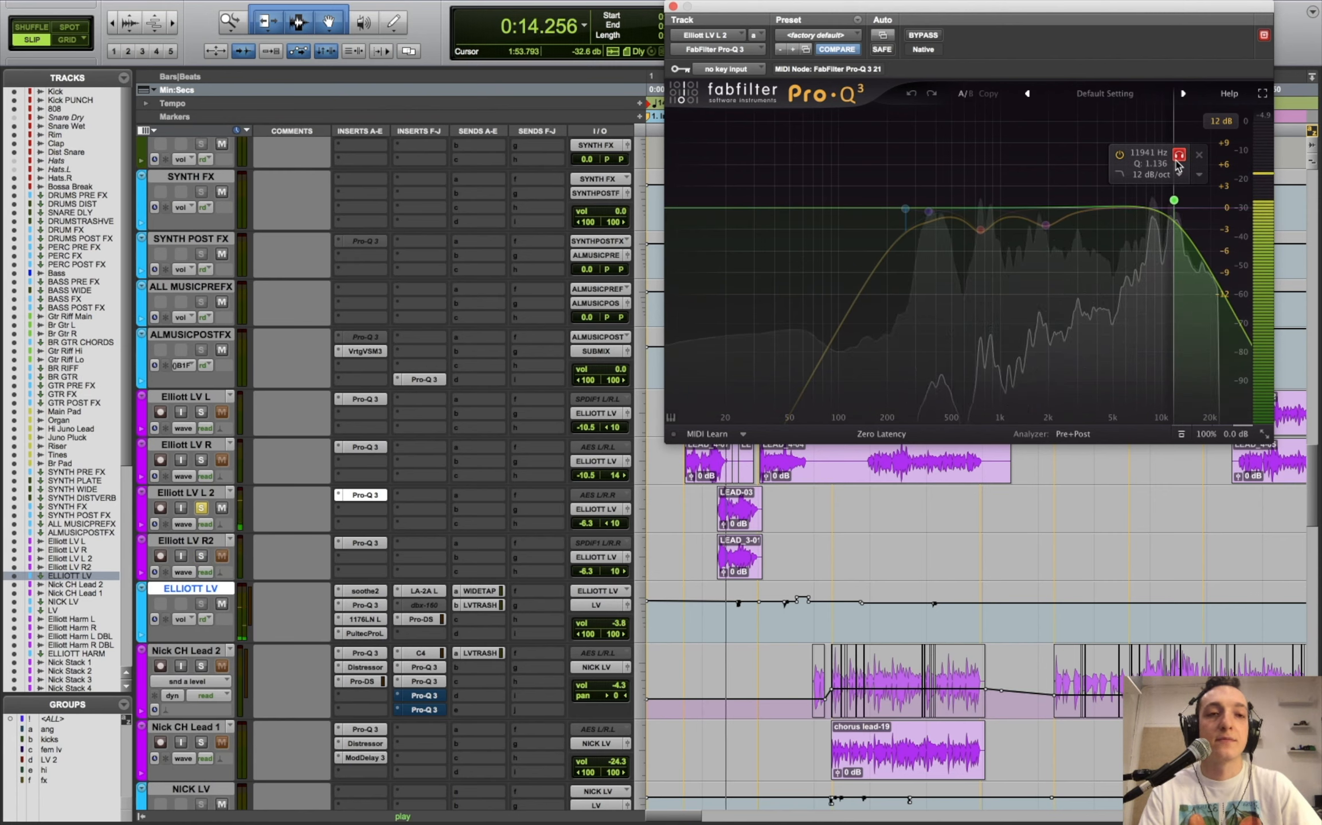
click(1178, 163)
key(space)
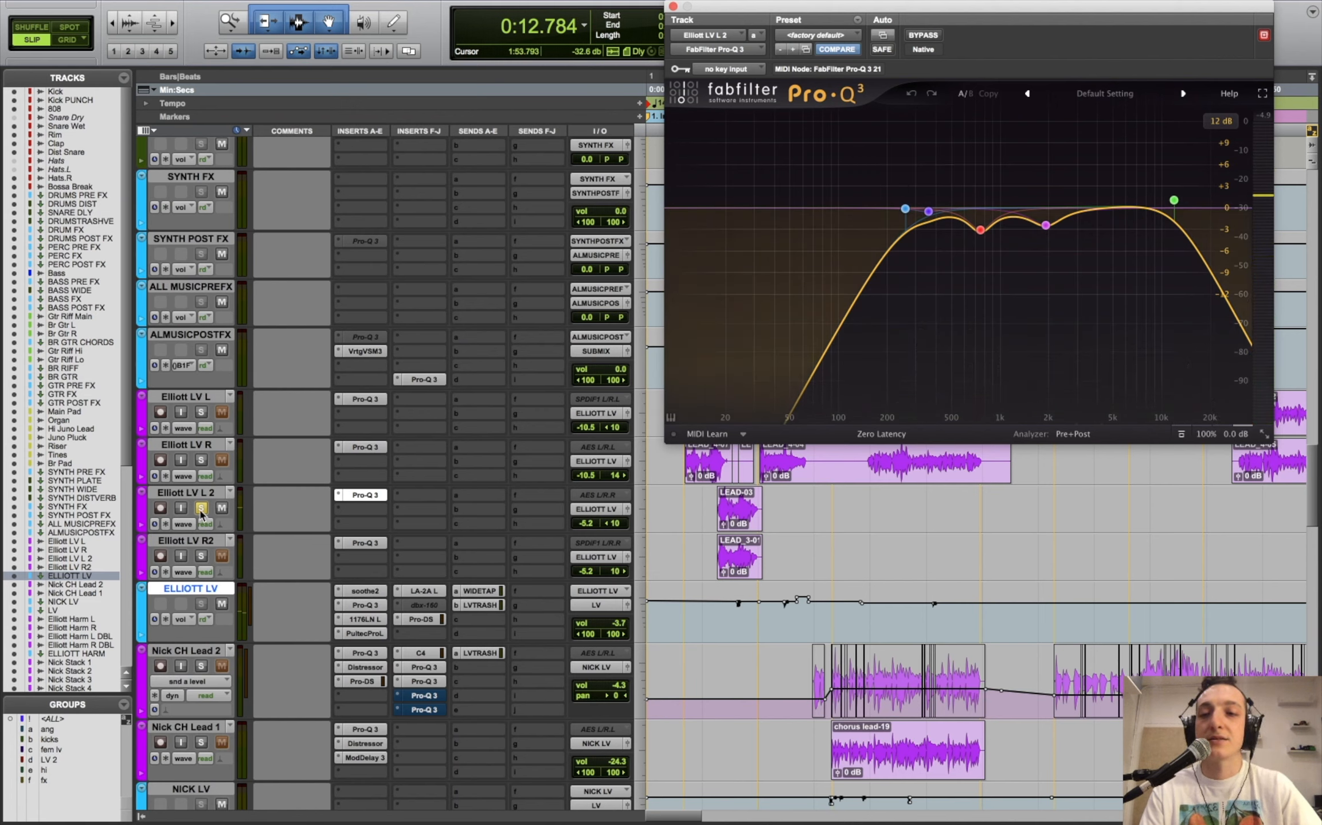
click(201, 509)
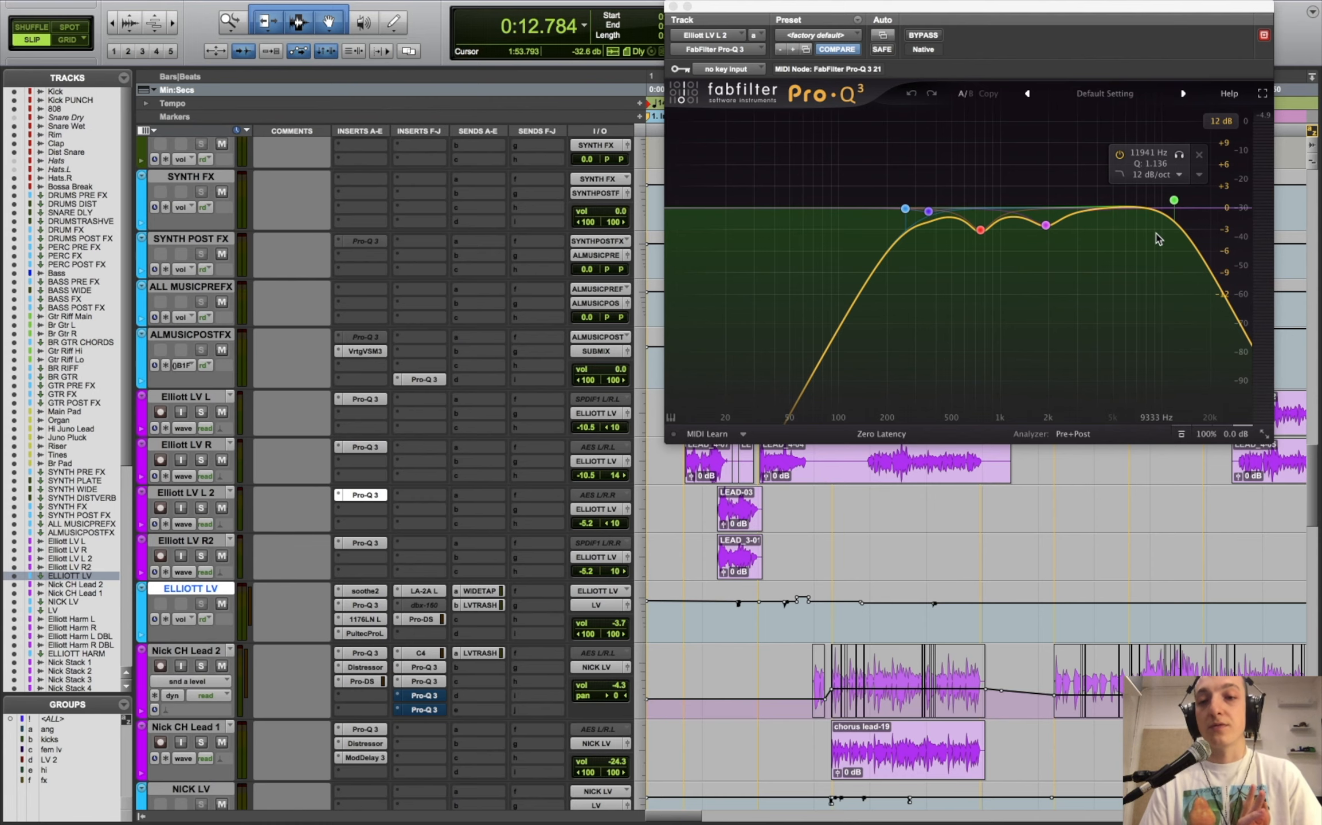
click(671, 7)
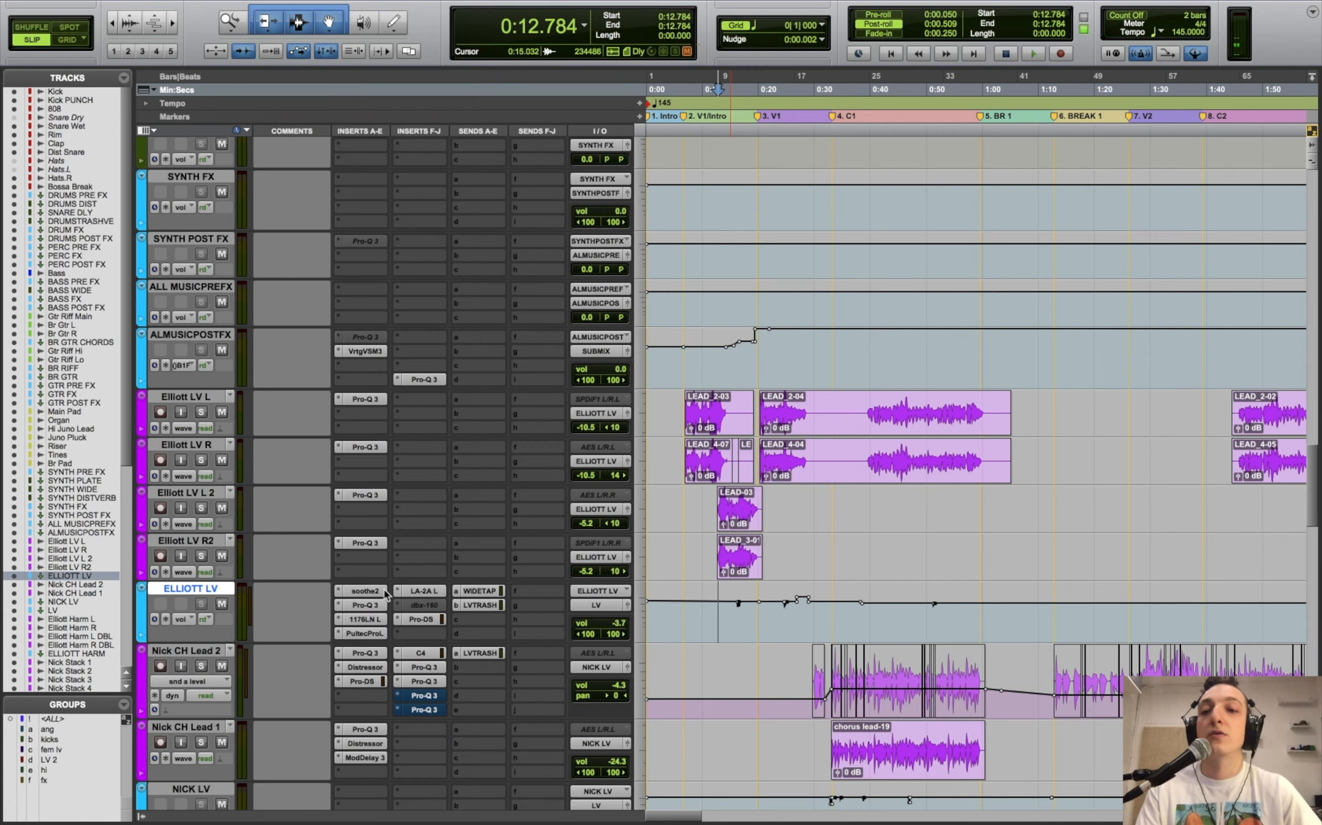
- Open soothe2 on the ELLIOTT LV bus and play while listening to band 3's removal
click(384, 593)
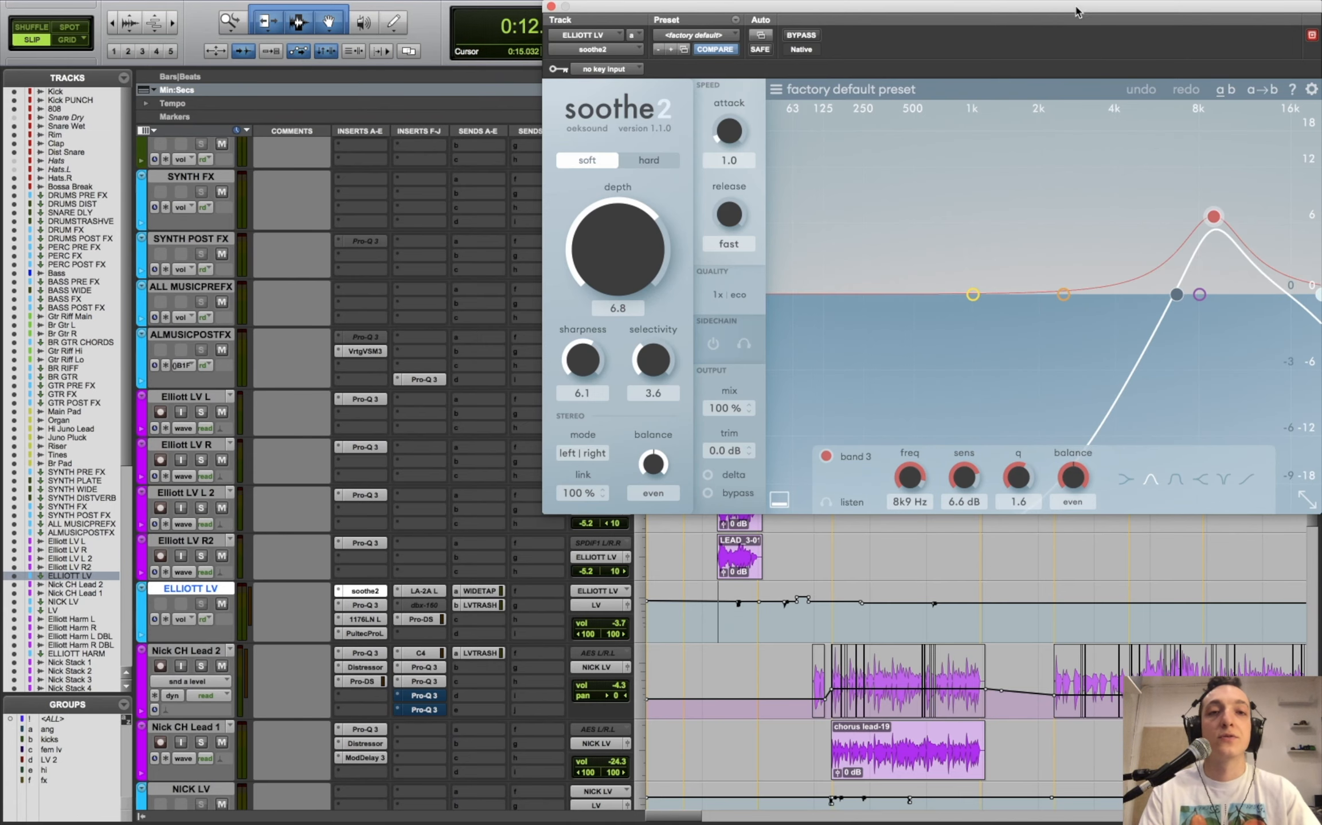
drag(1076, 12, 916, 12)
key(space)
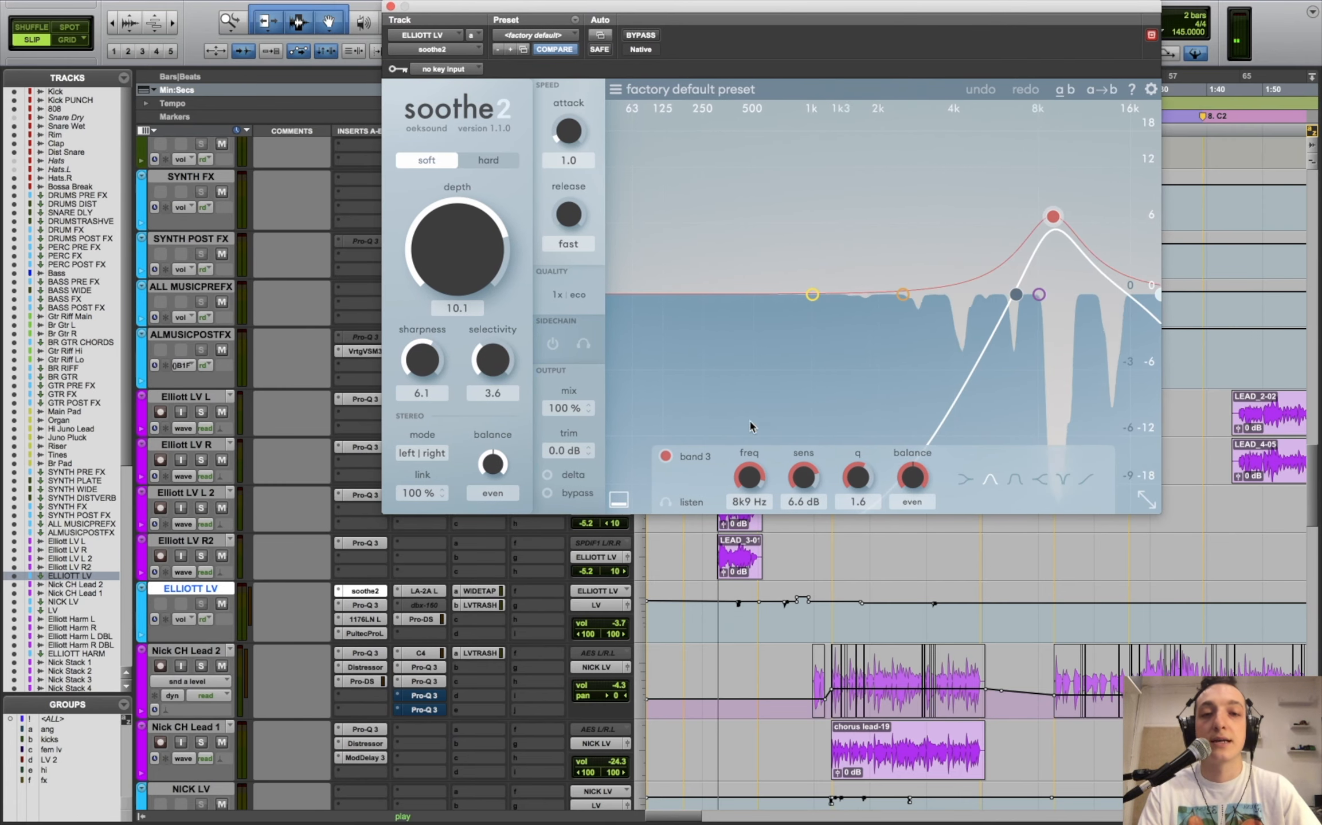
click(677, 502)
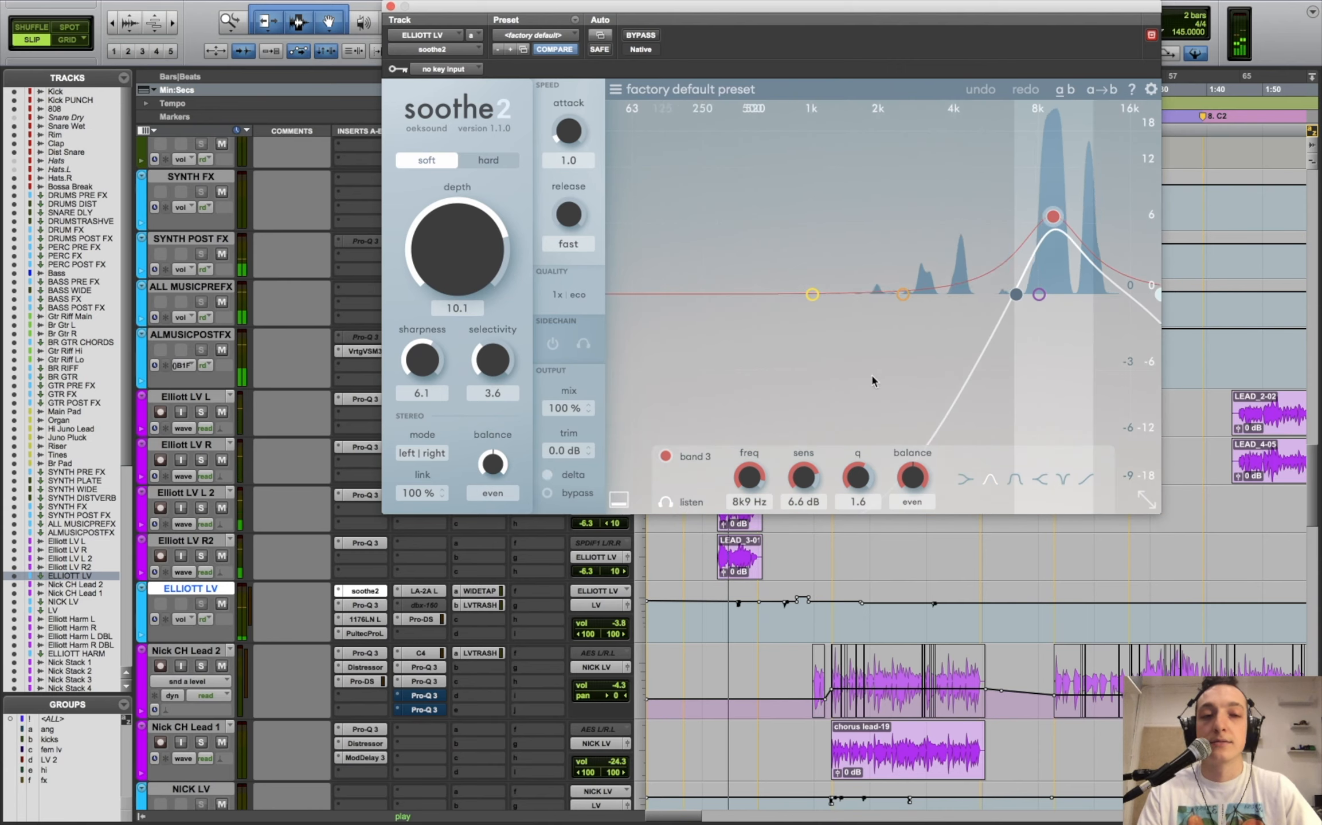
- Solo all four Elliott tracks, toggle soothe2 band 3, then bring up the bus Pro-Q 3
click(218, 398)
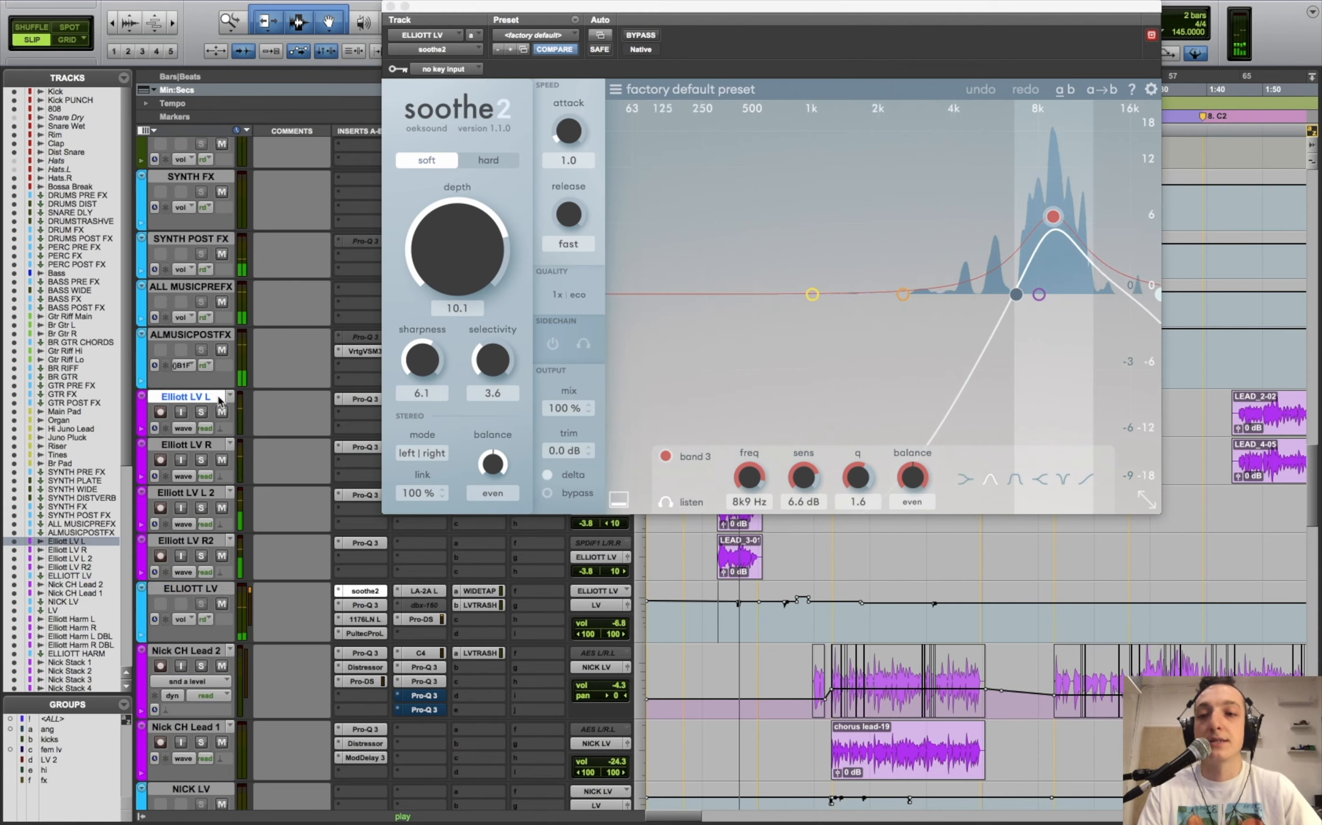
shift+click(66, 567)
key(shift+s)
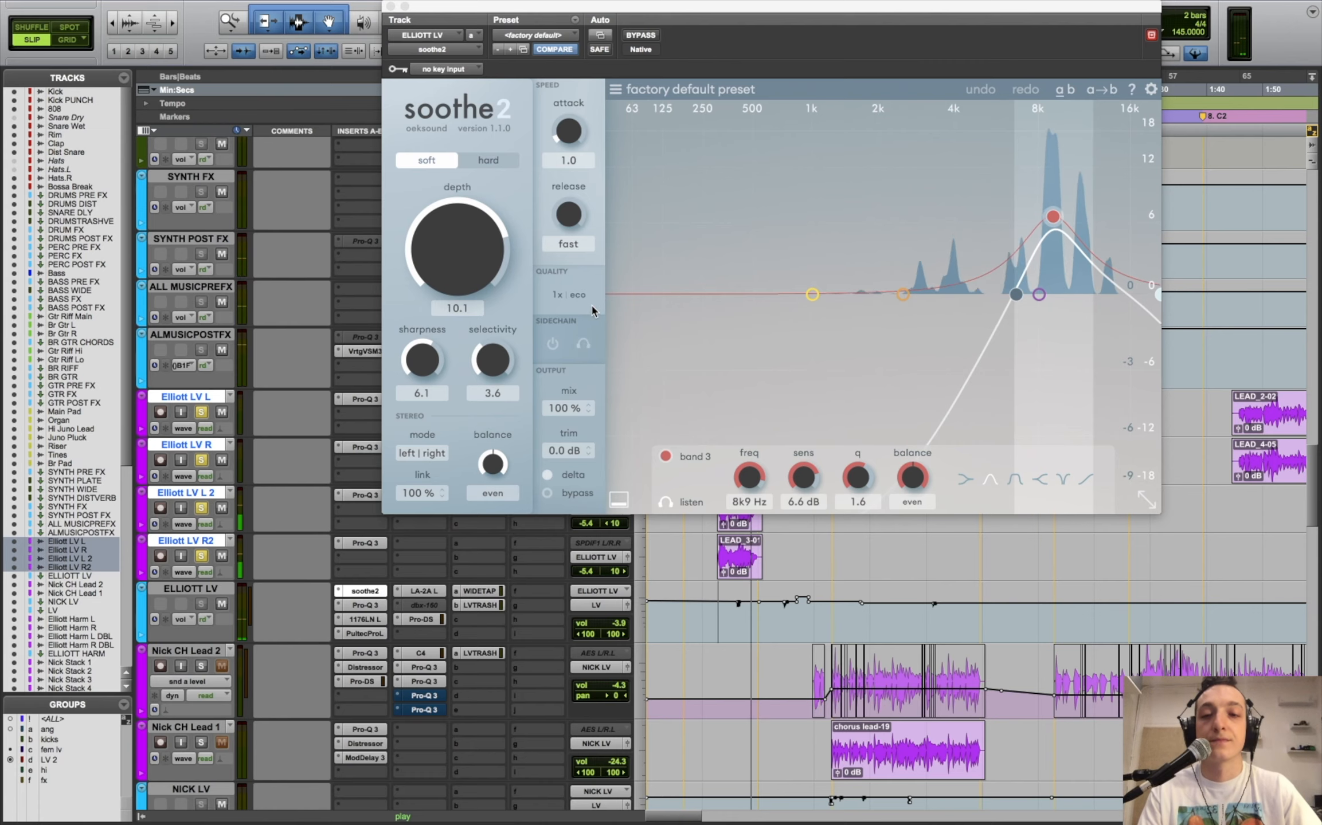
key(space)
click(666, 457)
click(666, 459)
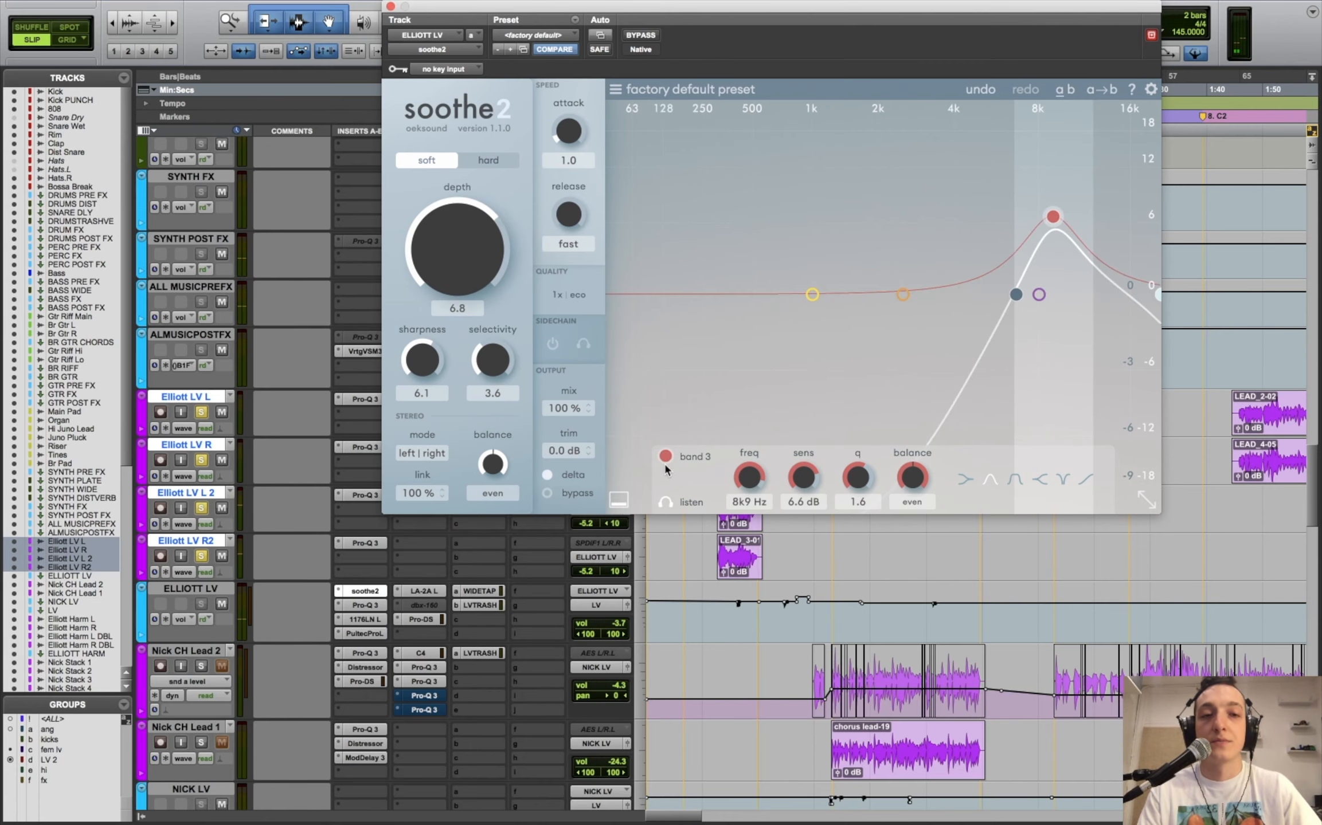
click(365, 605)
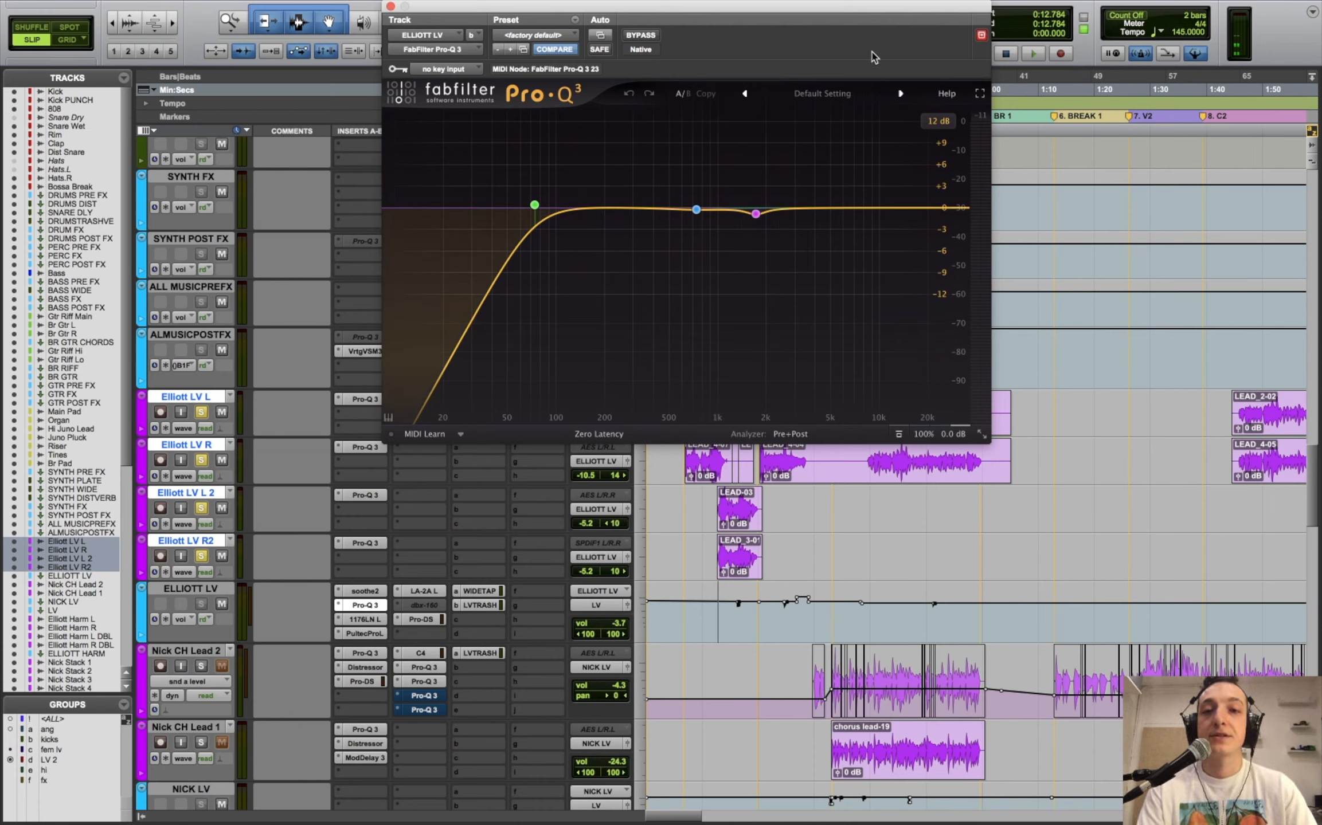
- Play through the ELLIOTT LV 1176LN, then switch the plugin window to the Pultec-Pro
click(367, 619)
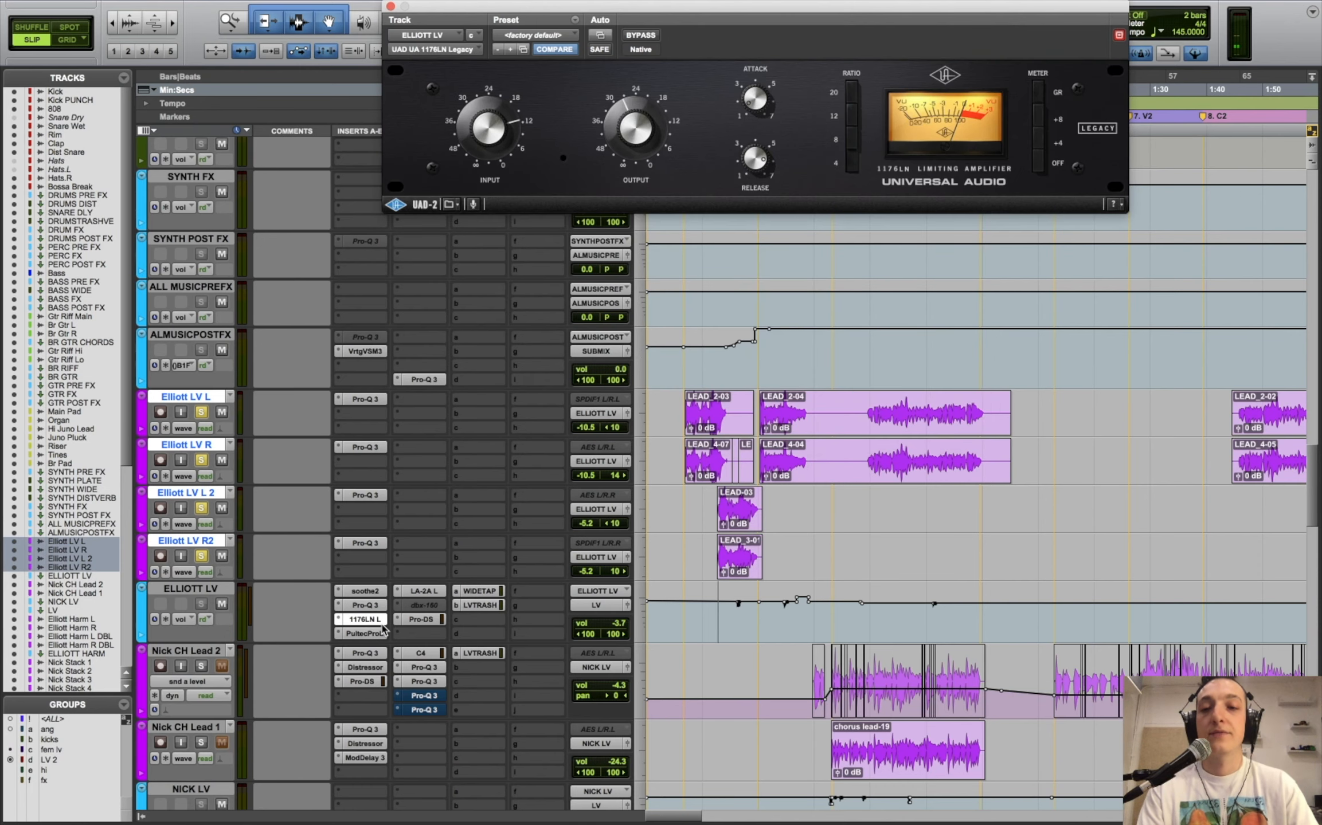
click(684, 372)
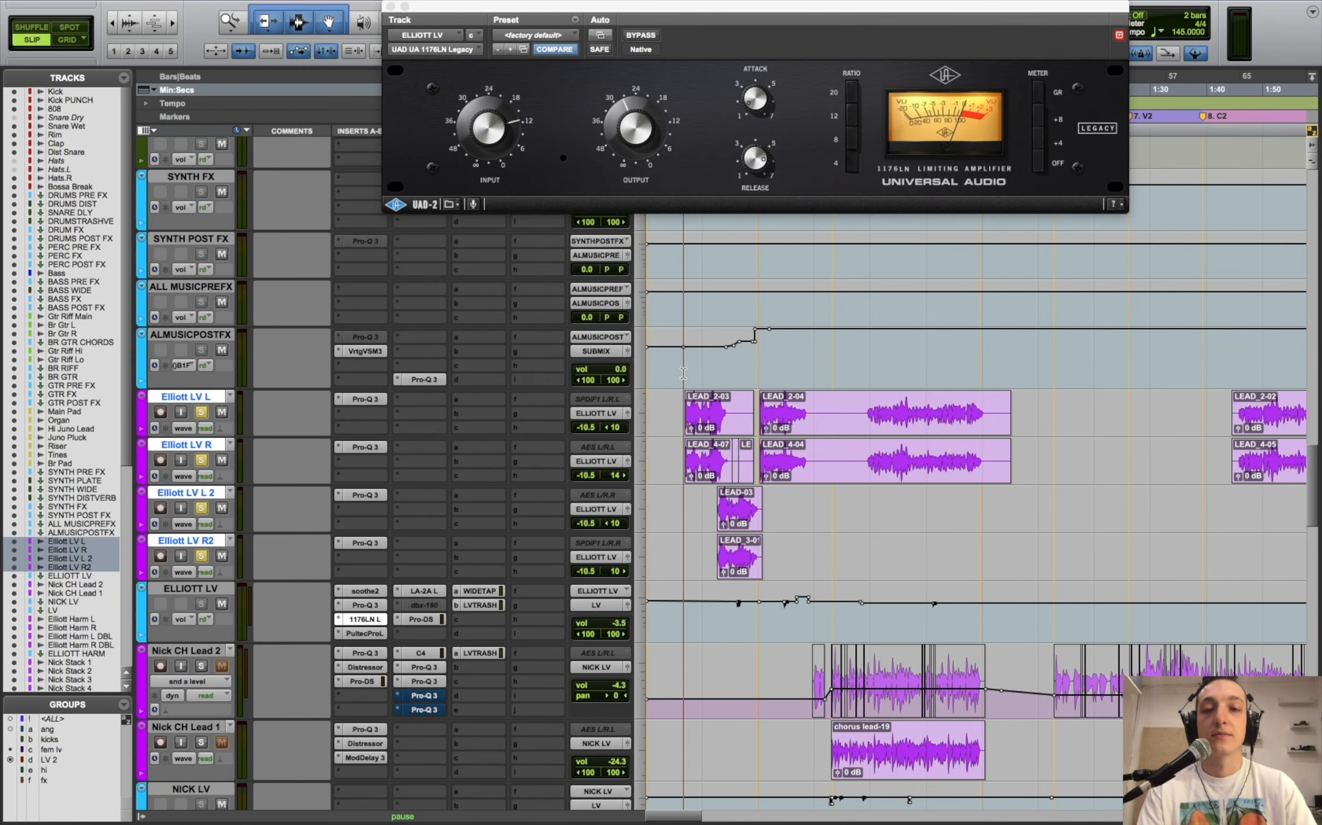
key(space)
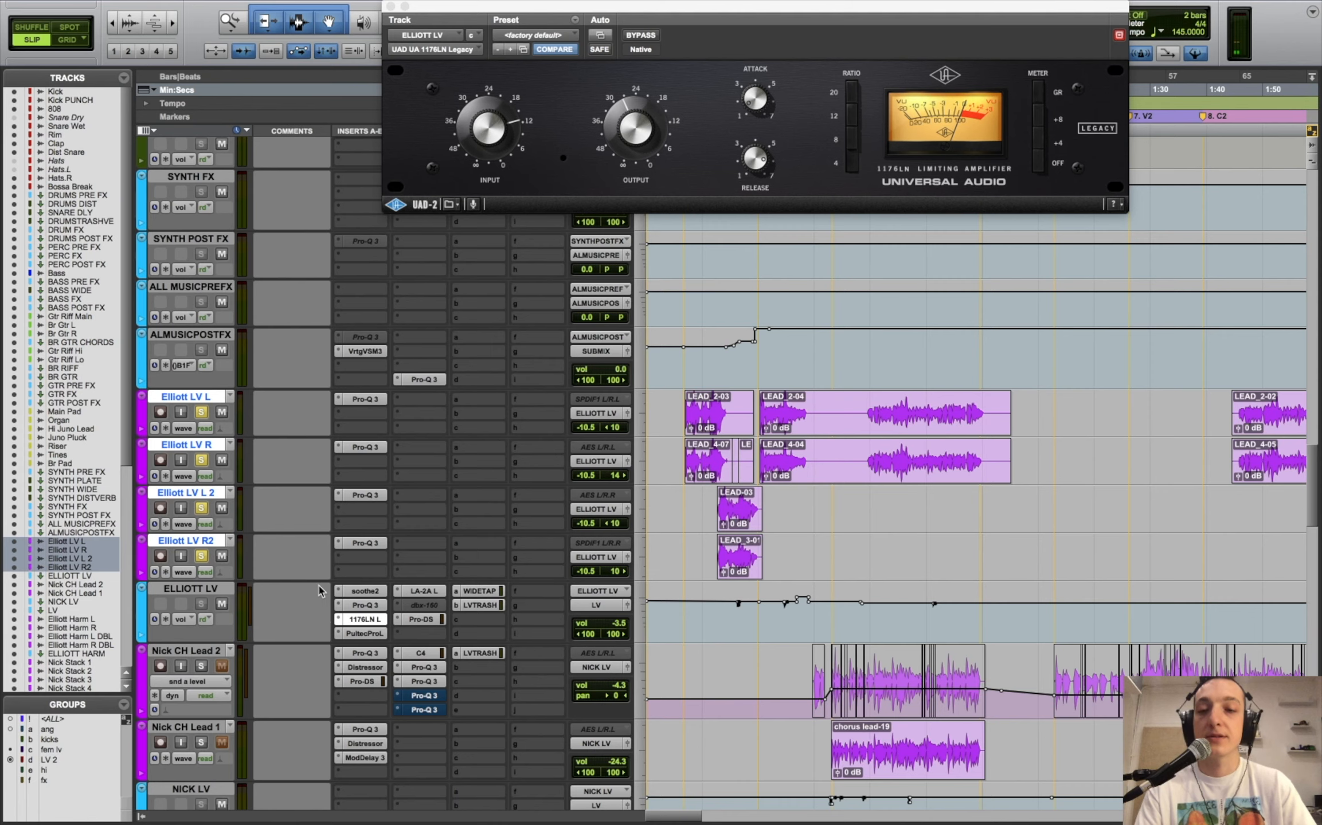
click(376, 635)
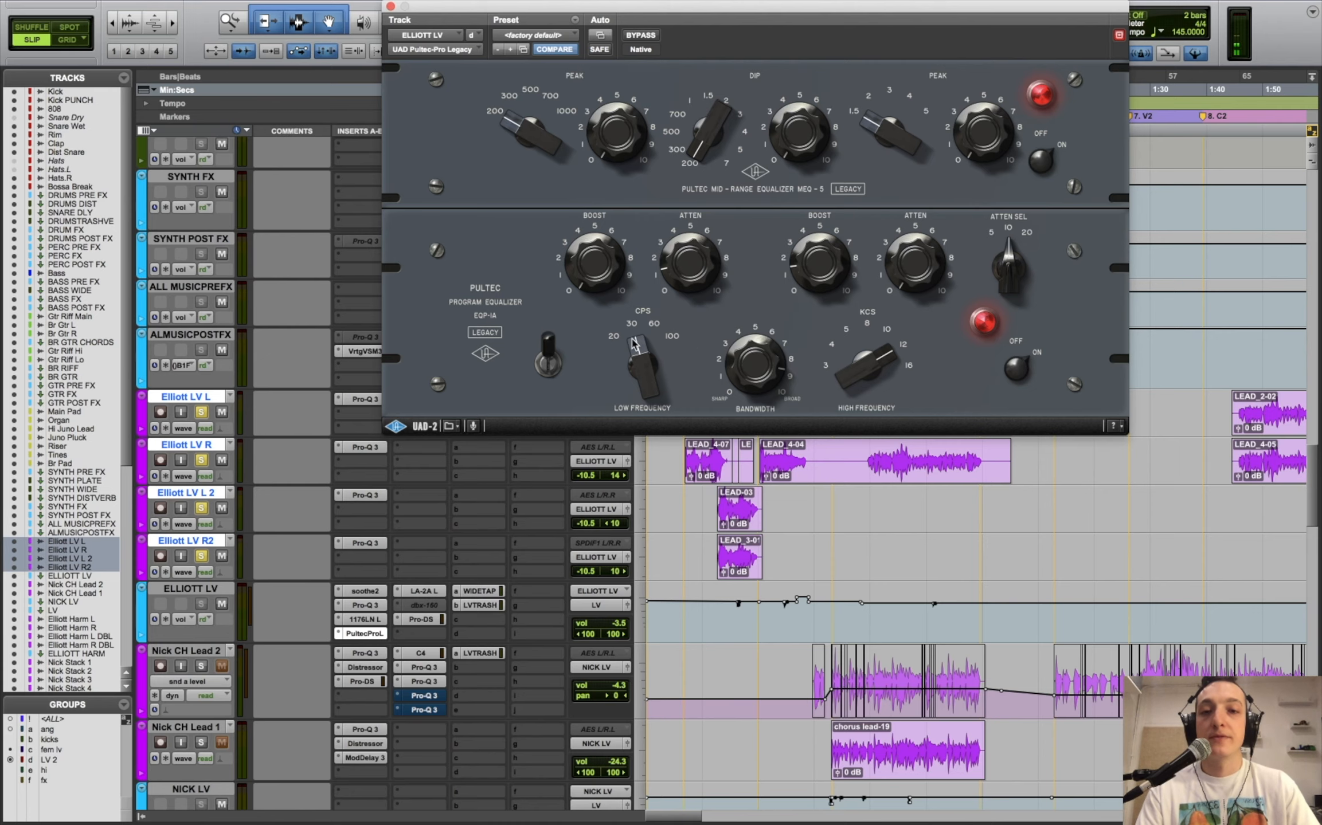
- Compare the Pro-Q 3 curves on ELLIOTT LV, Elliott LV R2 and Elliott LV L with the Pultec
click(377, 606)
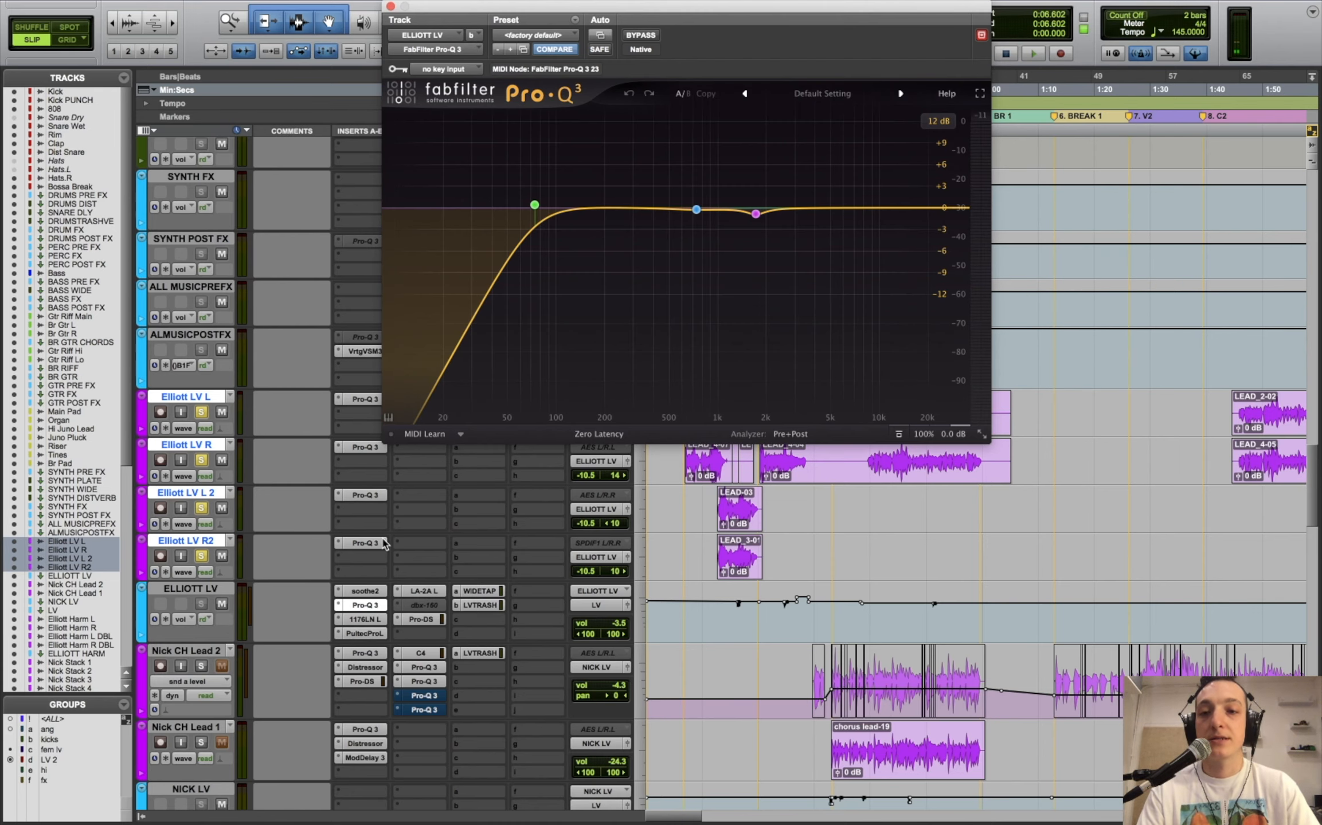
click(382, 543)
click(371, 397)
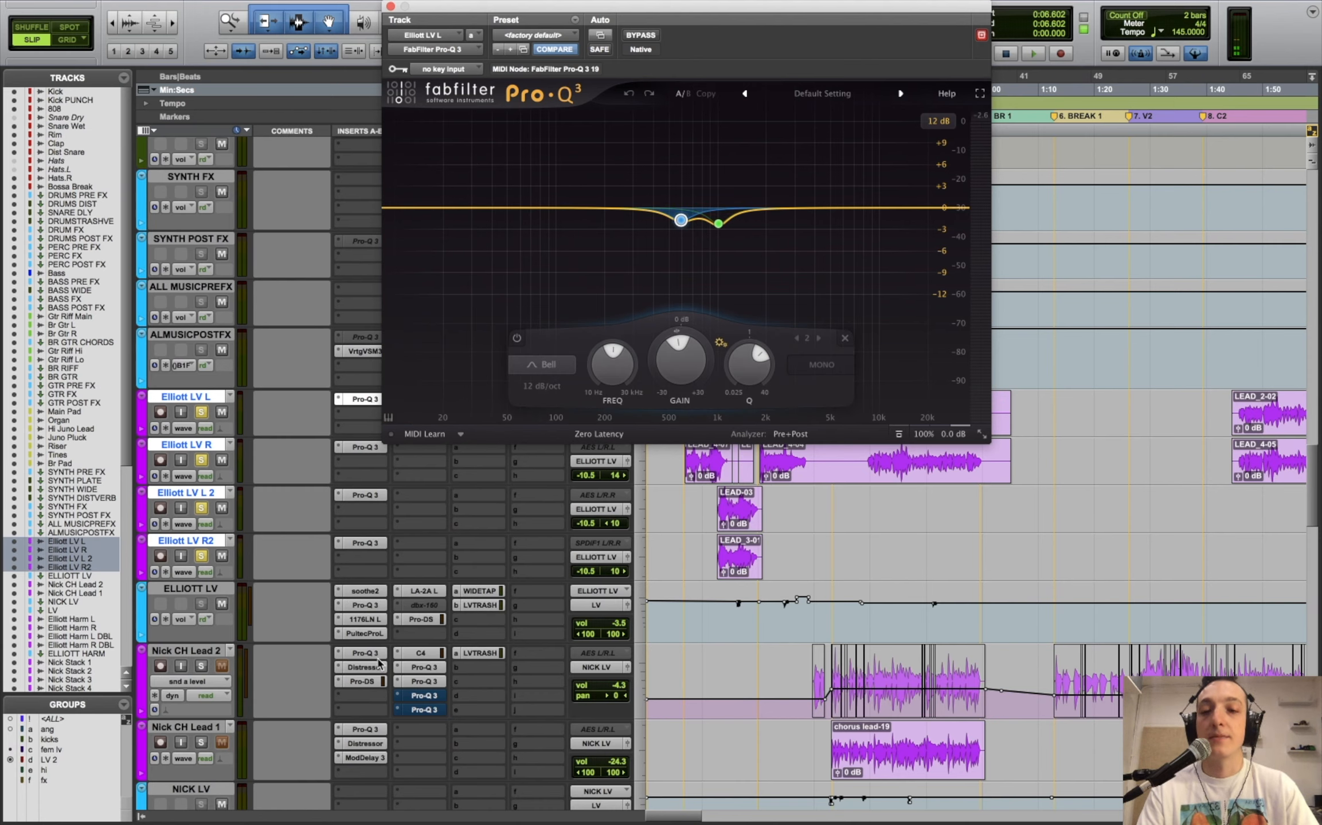
click(371, 633)
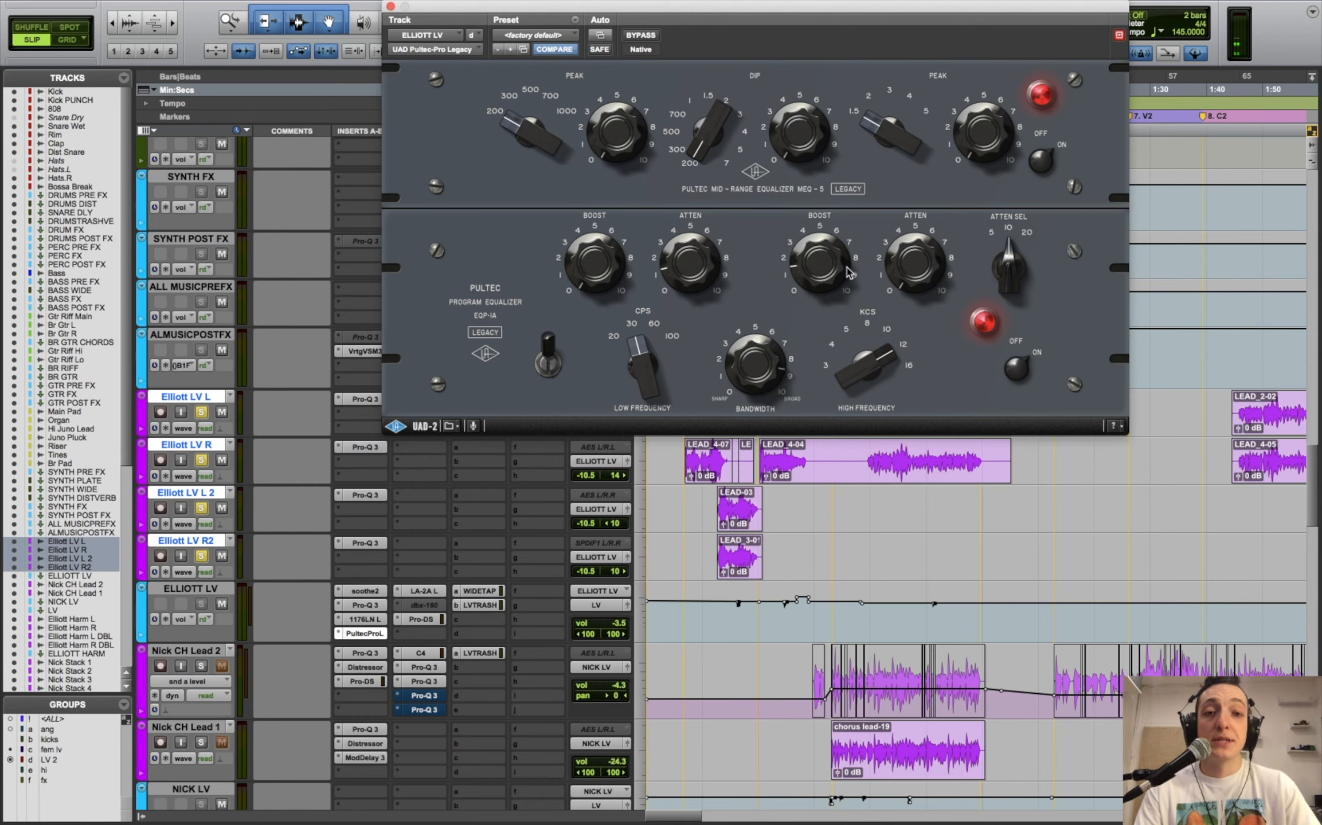
scroll(551, 534, up, 5)
scroll(530, 611, down, 3)
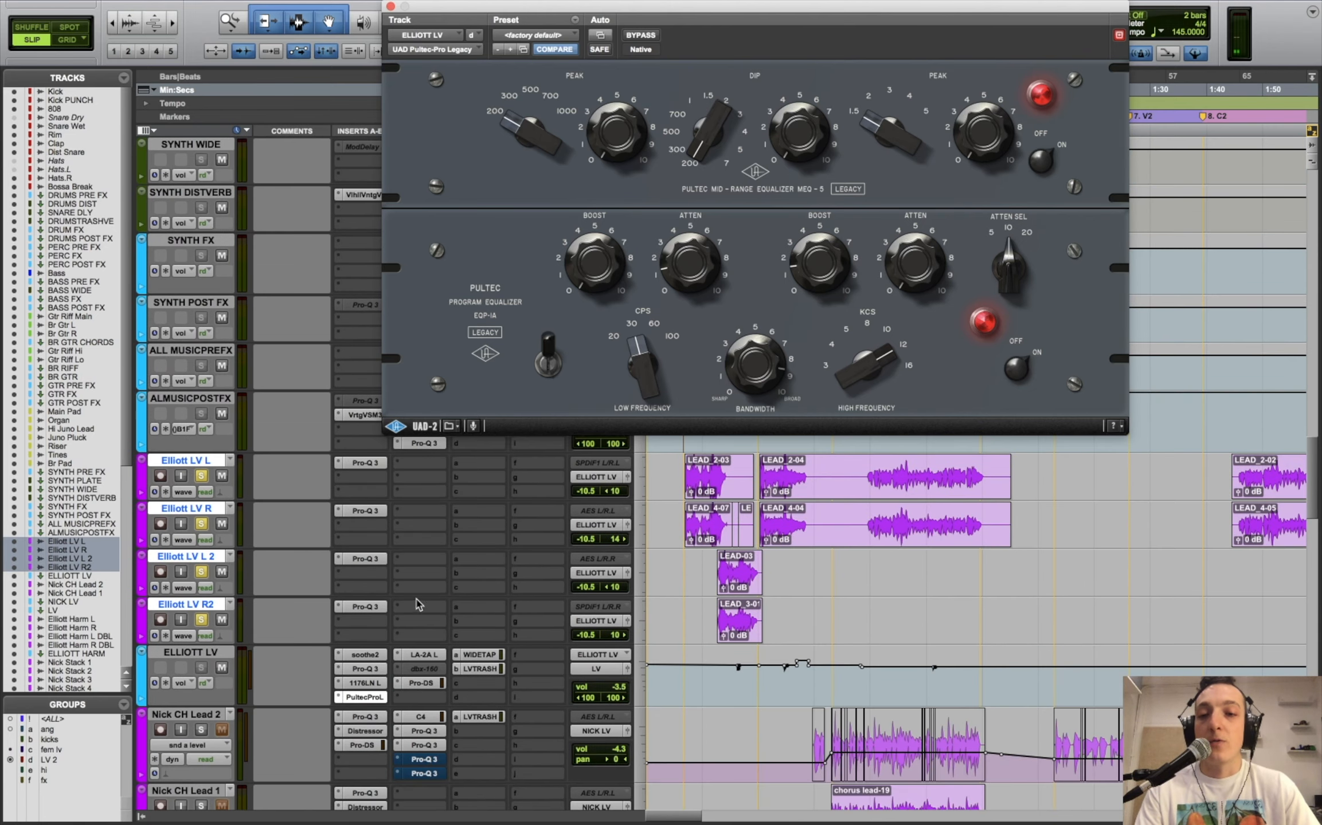
- Flip between the ELLIOTT LV Pro-Q 3, soothe2, R2 Pro-Q 3 and Pultec, then close the Pultec window
click(366, 669)
click(365, 655)
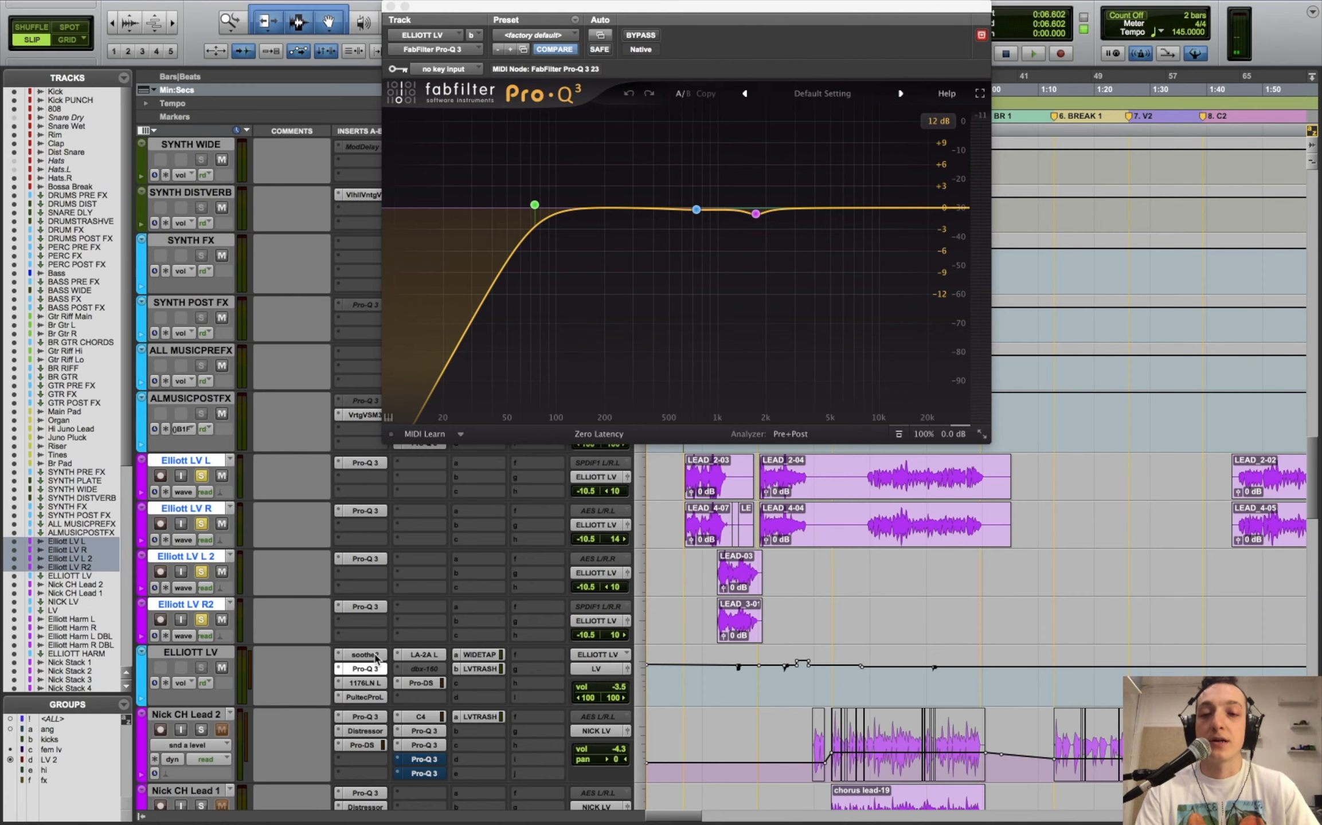
click(378, 608)
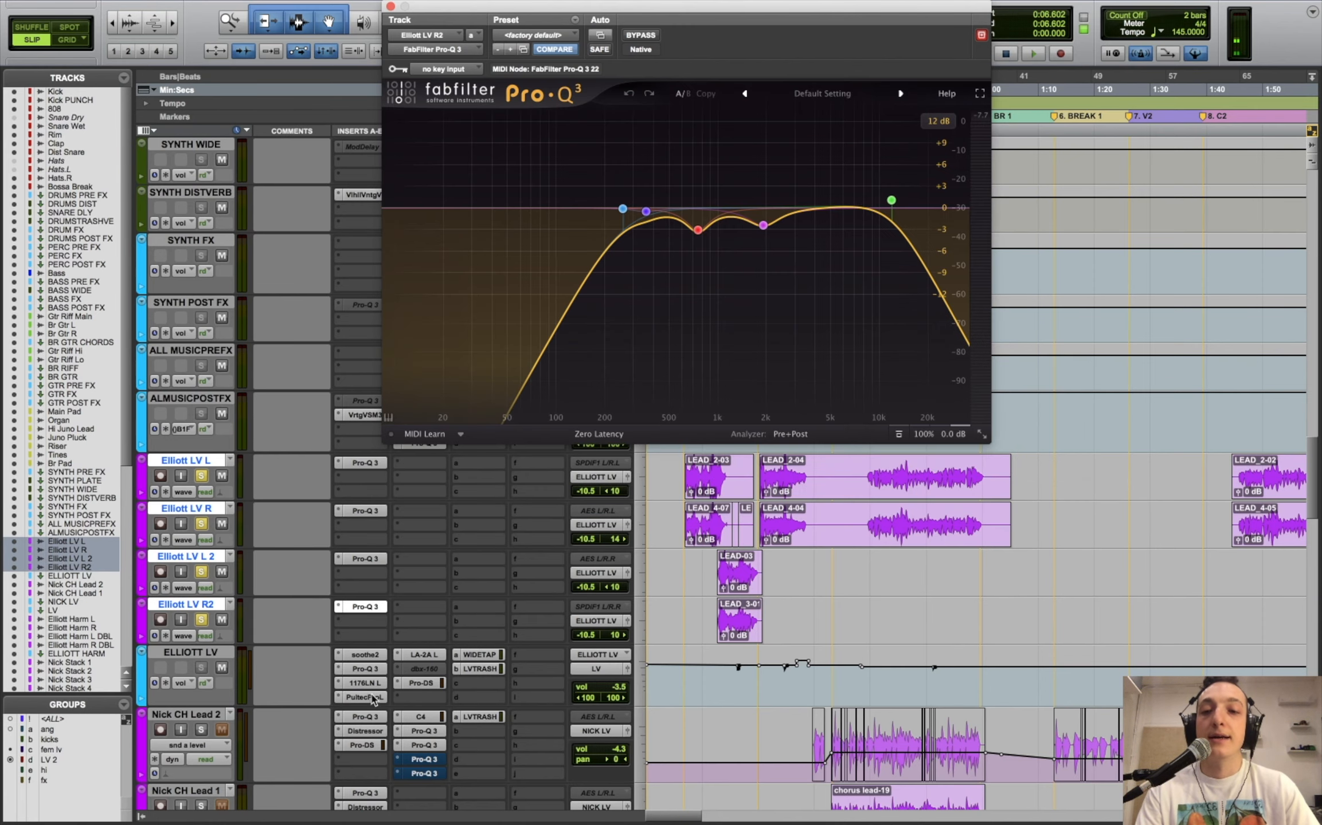
click(373, 698)
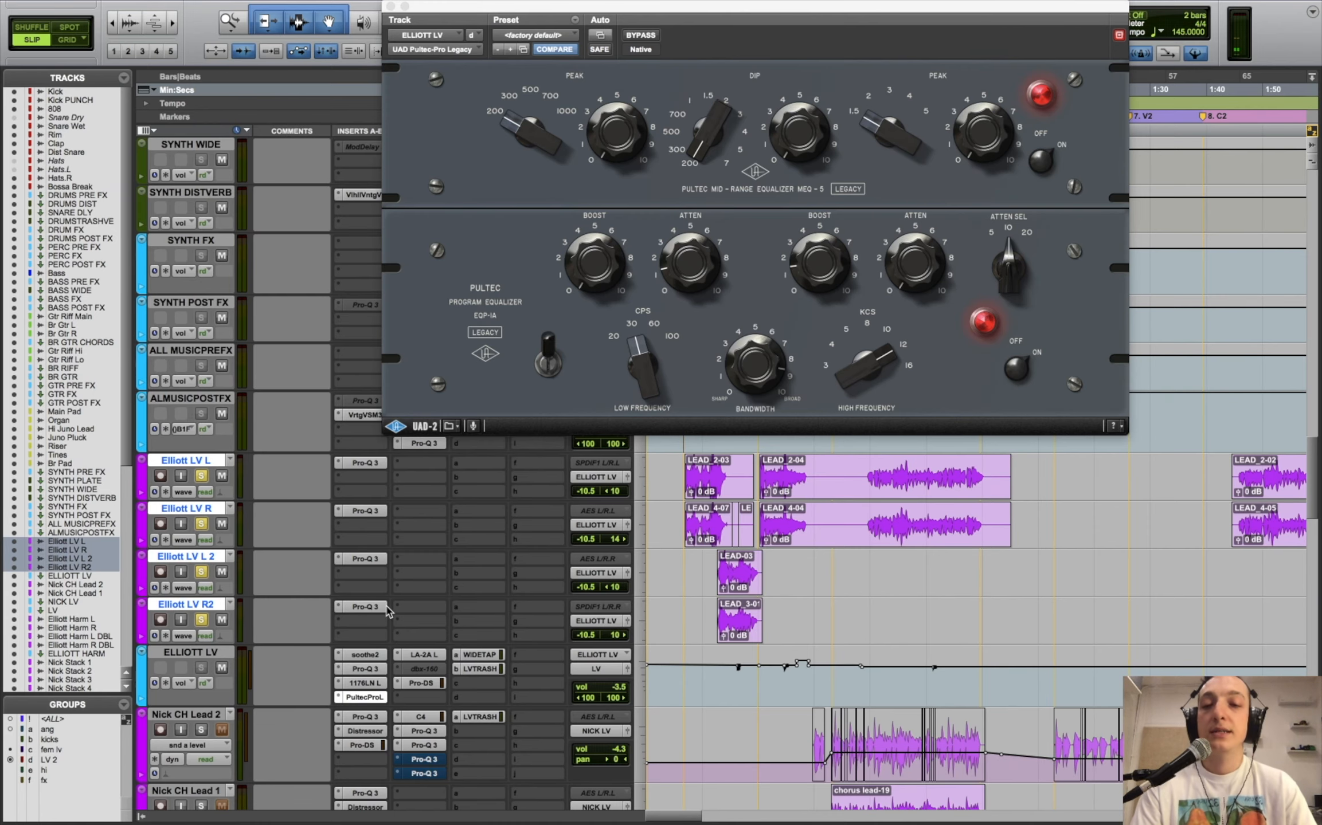
click(384, 609)
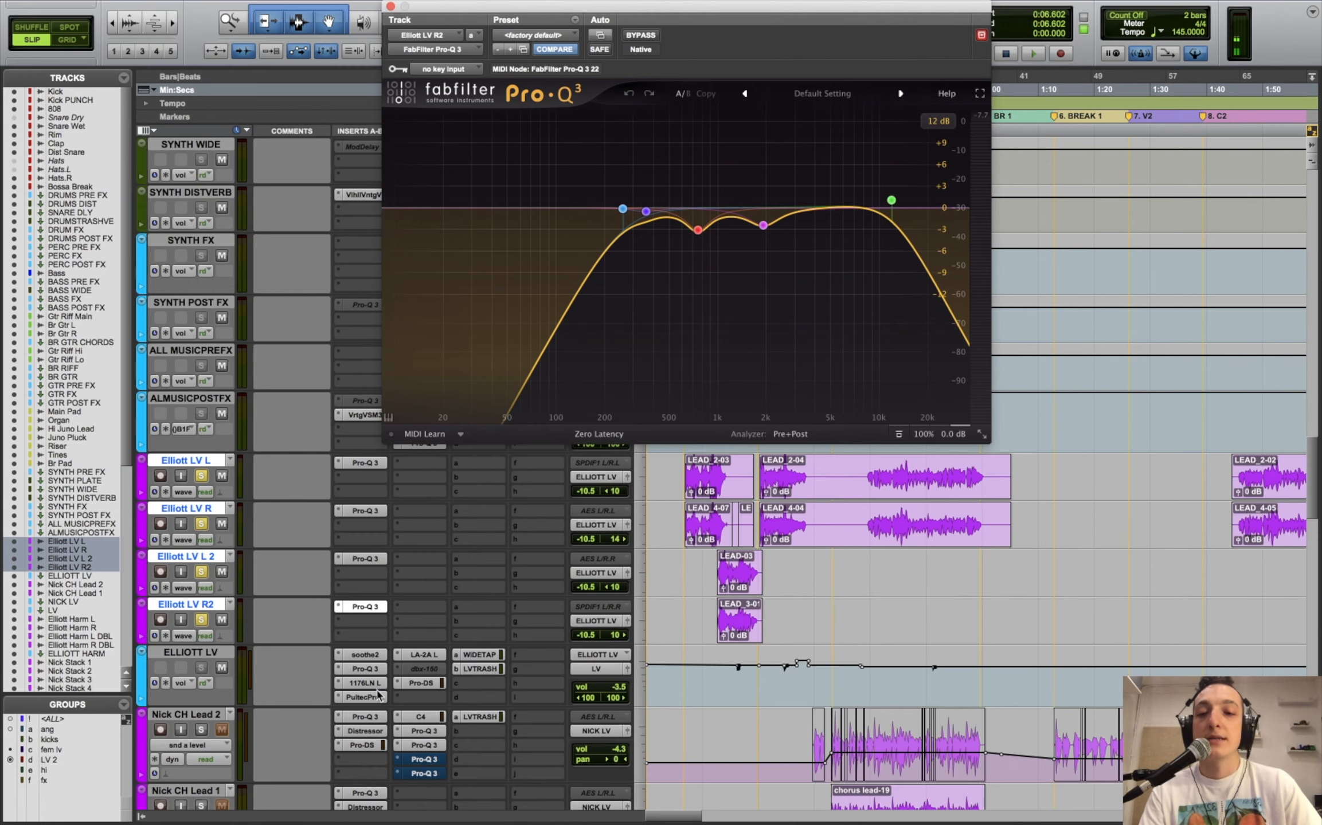
click(369, 698)
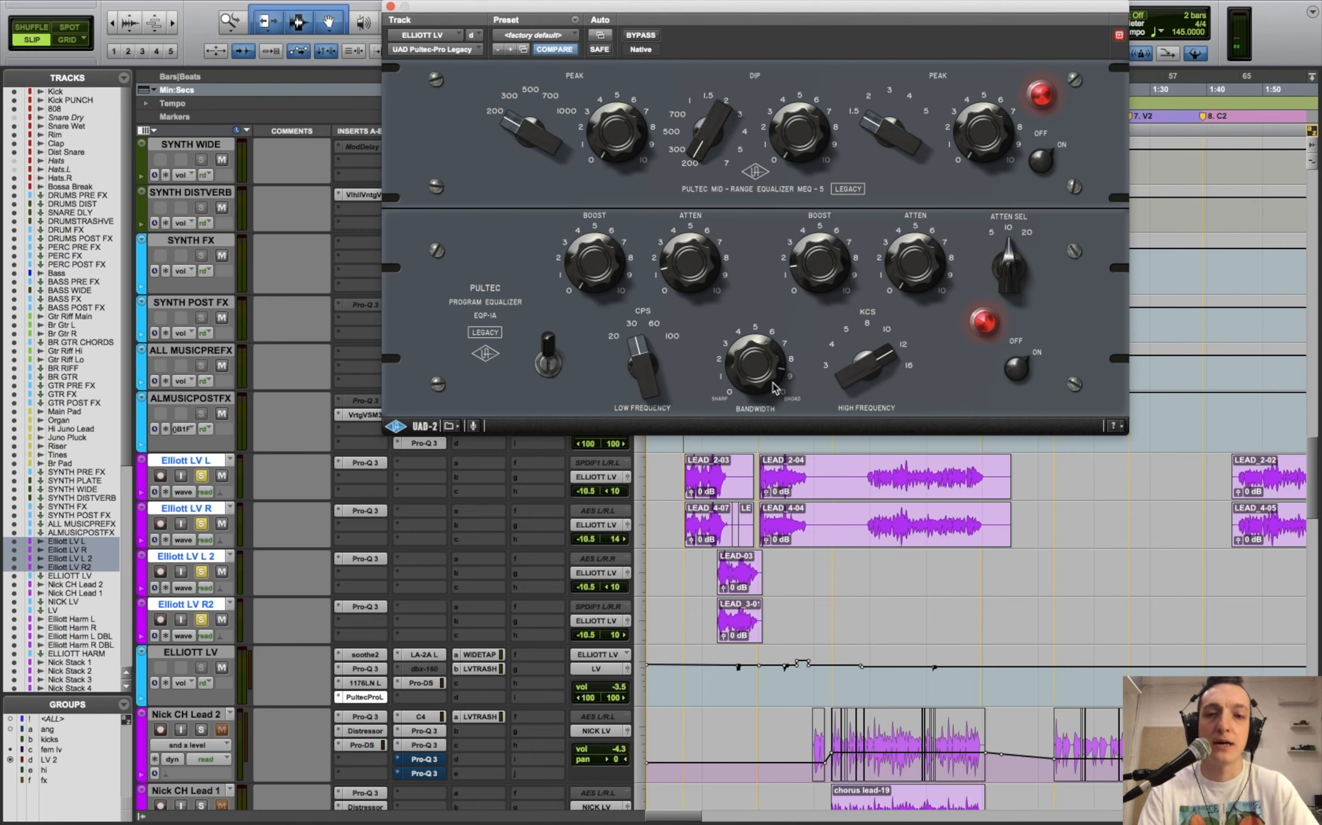
click(391, 6)
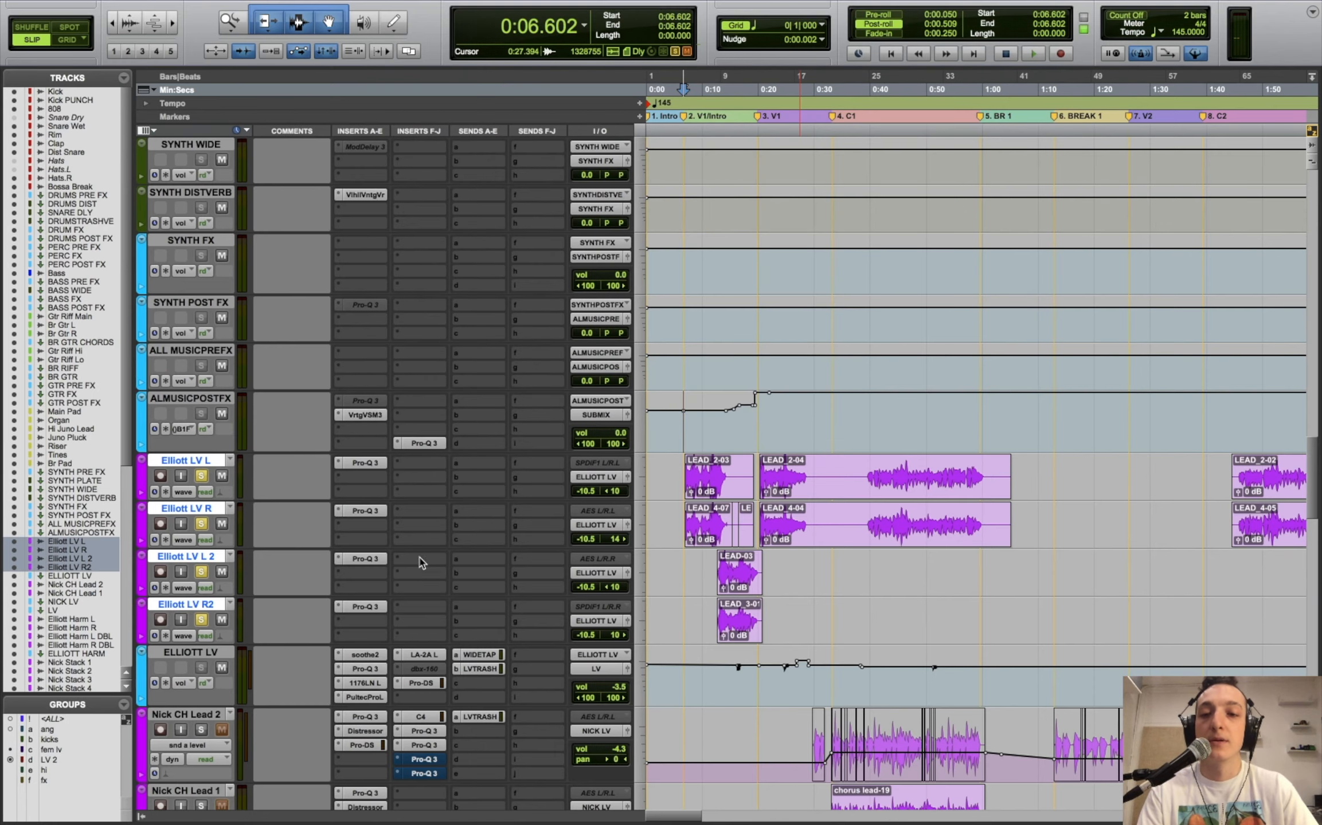
- Open the ELLIOTT LV LA-2A and 1176 and arrange both windows side by side
click(423, 656)
click(367, 682)
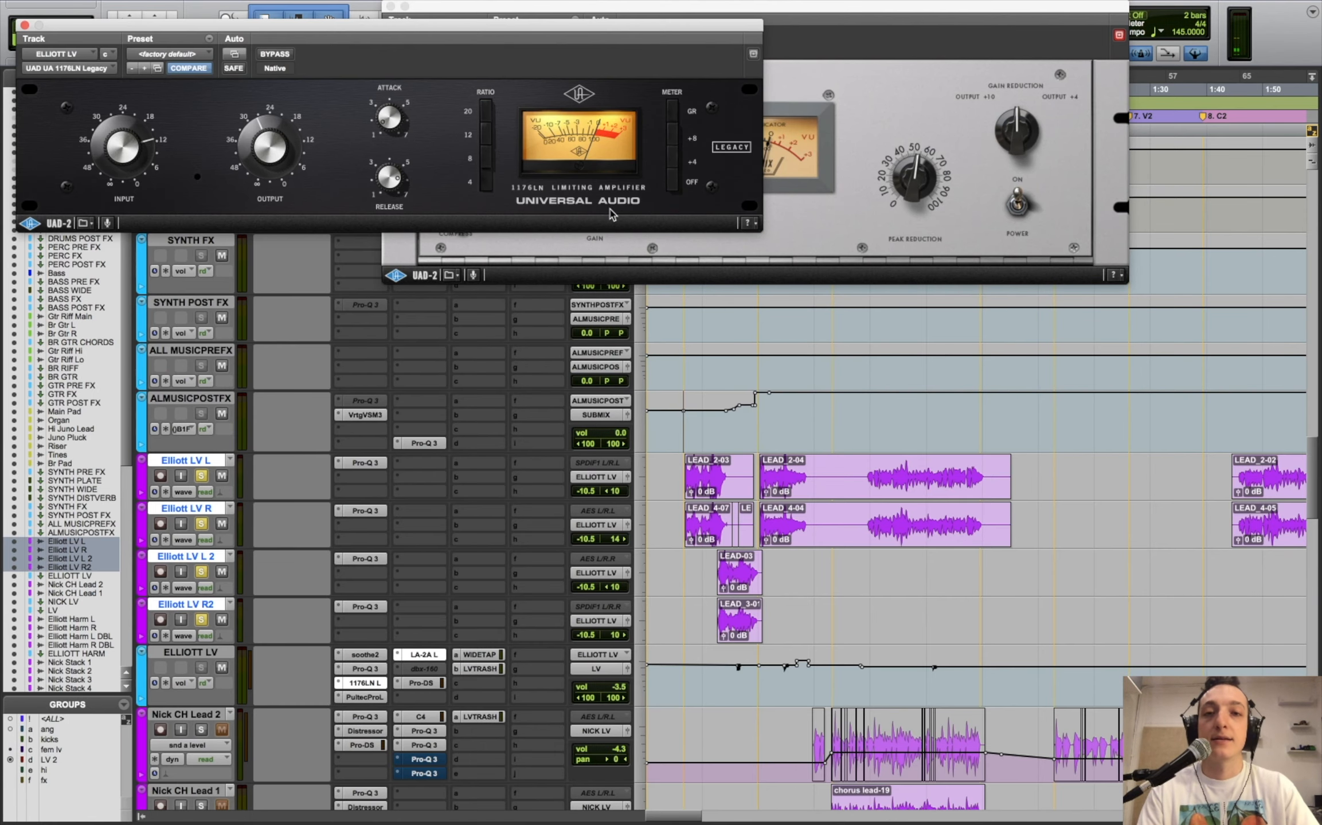
drag(817, 7, 462, 239)
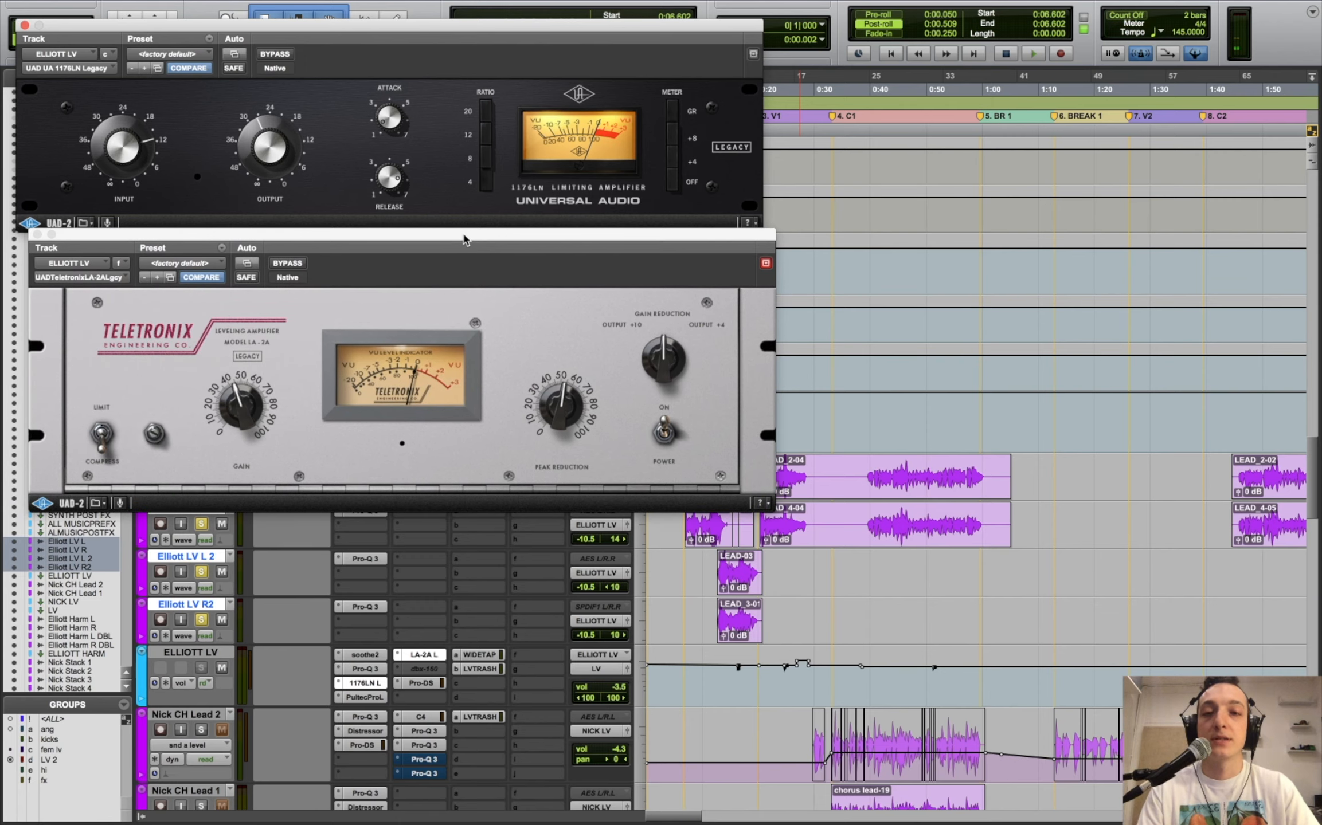
drag(509, 22, 513, 16)
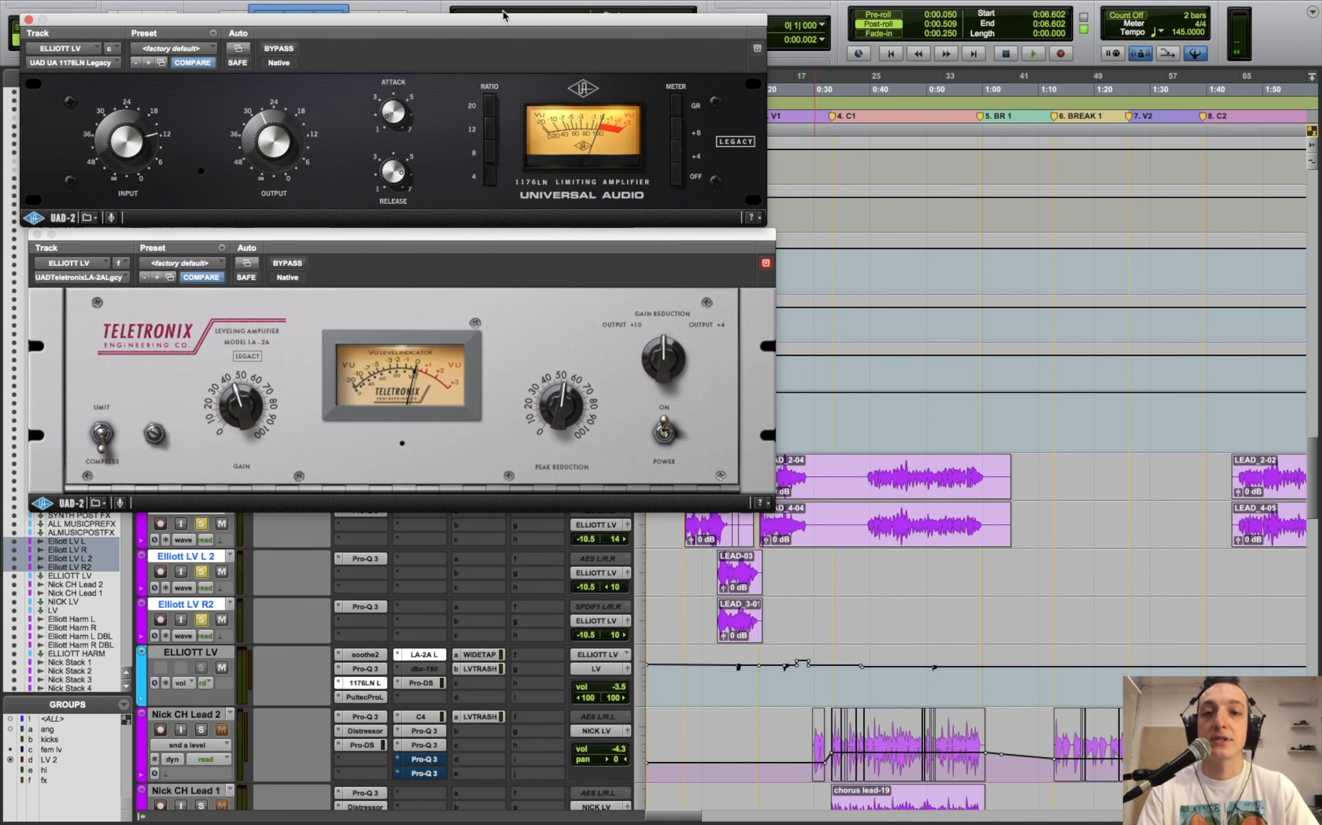
drag(567, 235, 1036, 25)
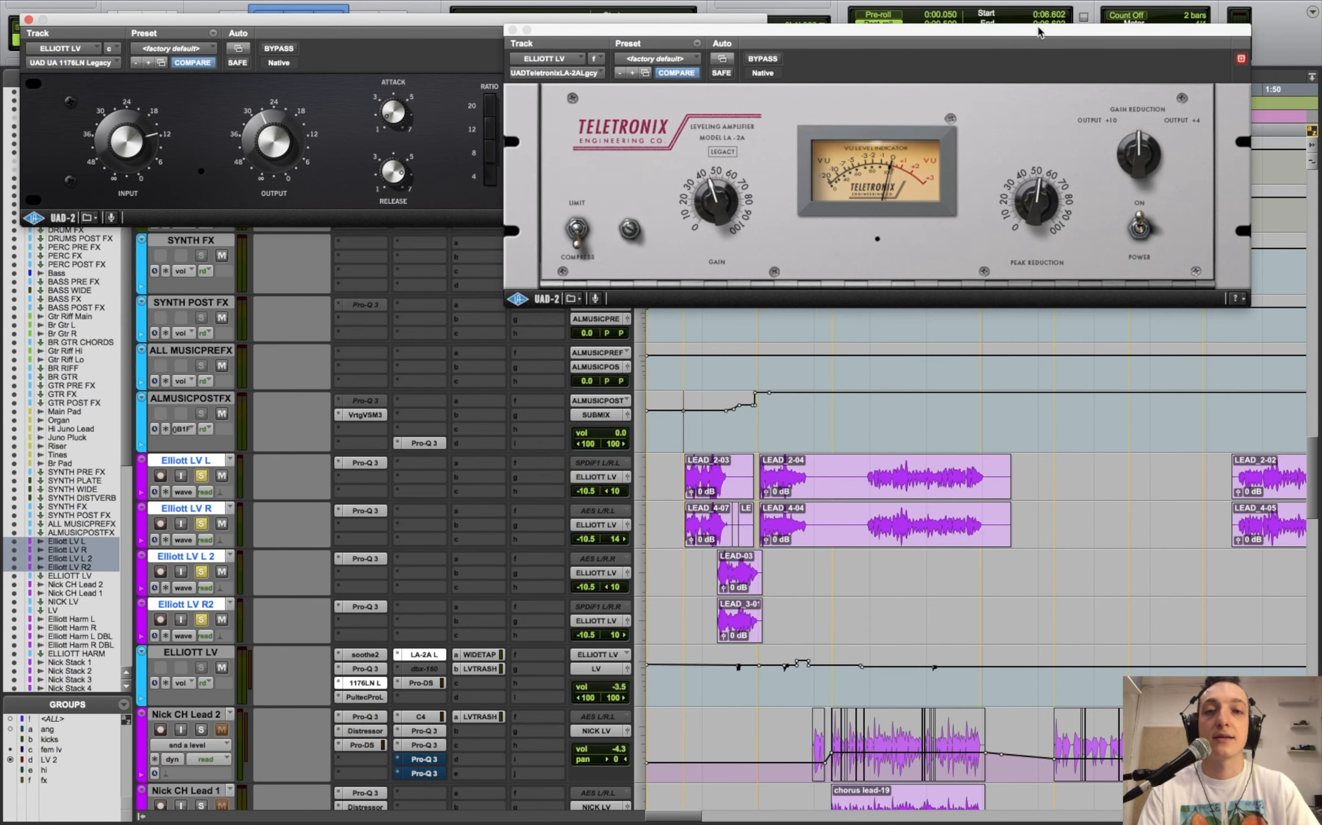
click(434, 21)
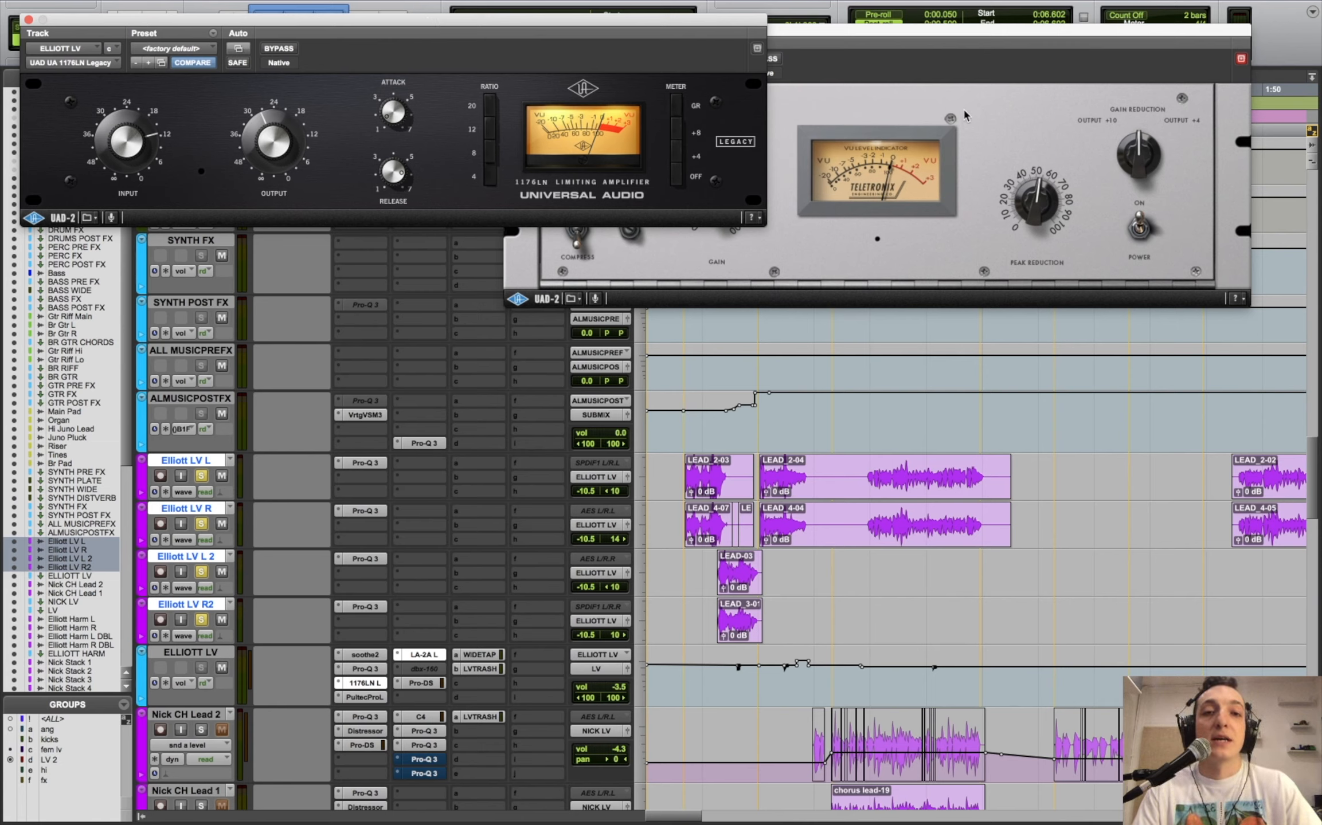
click(906, 41)
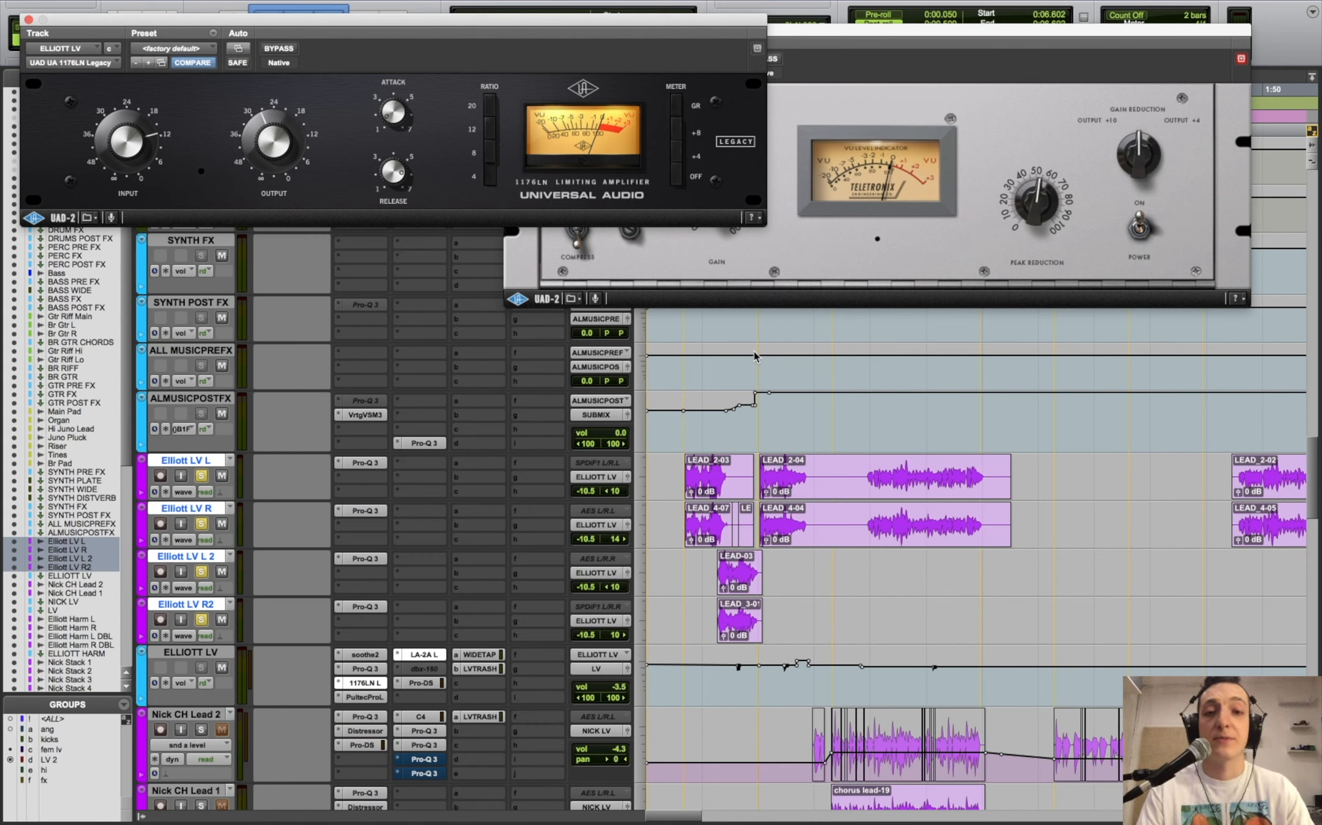
- Play the session to hear both compressors, then bring up the Pro-DS de-esser
key(space)
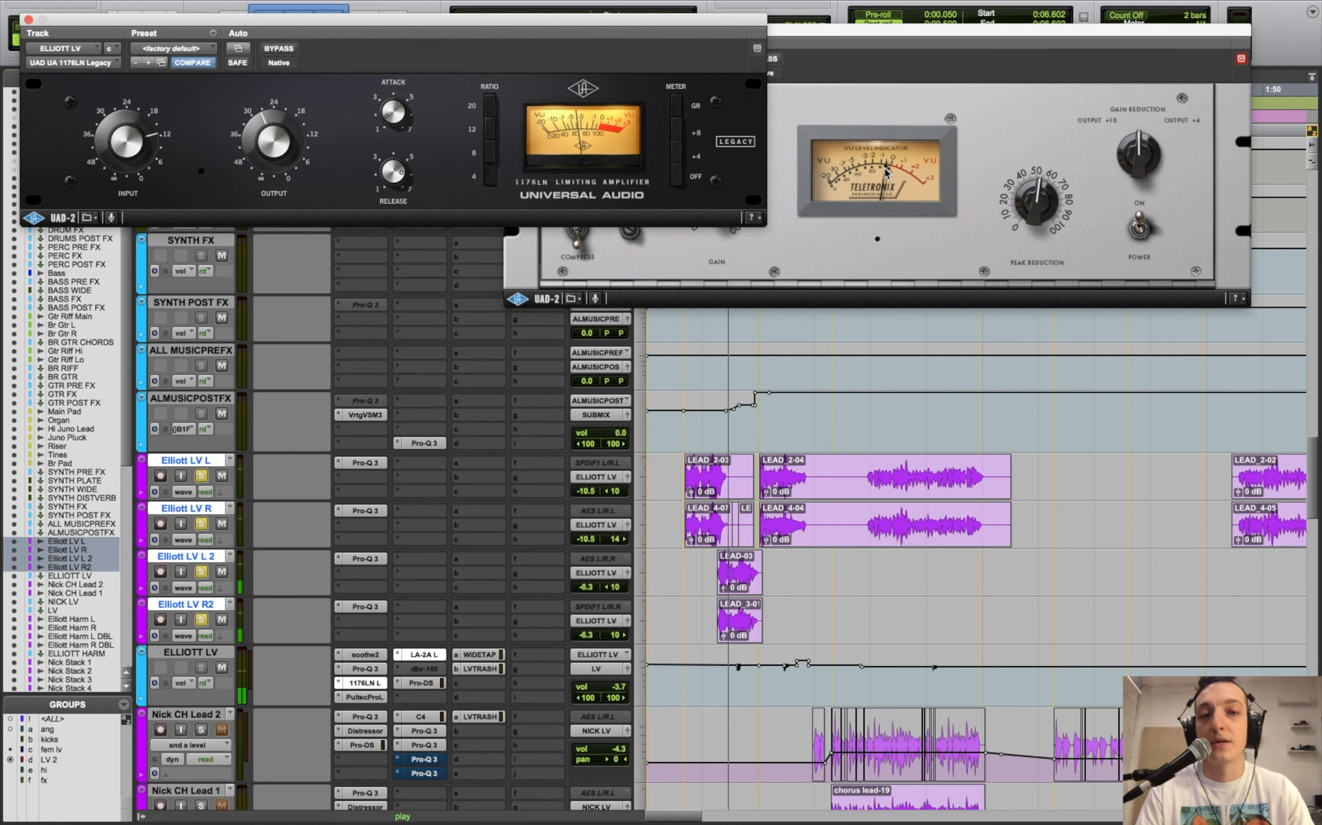
key(space)
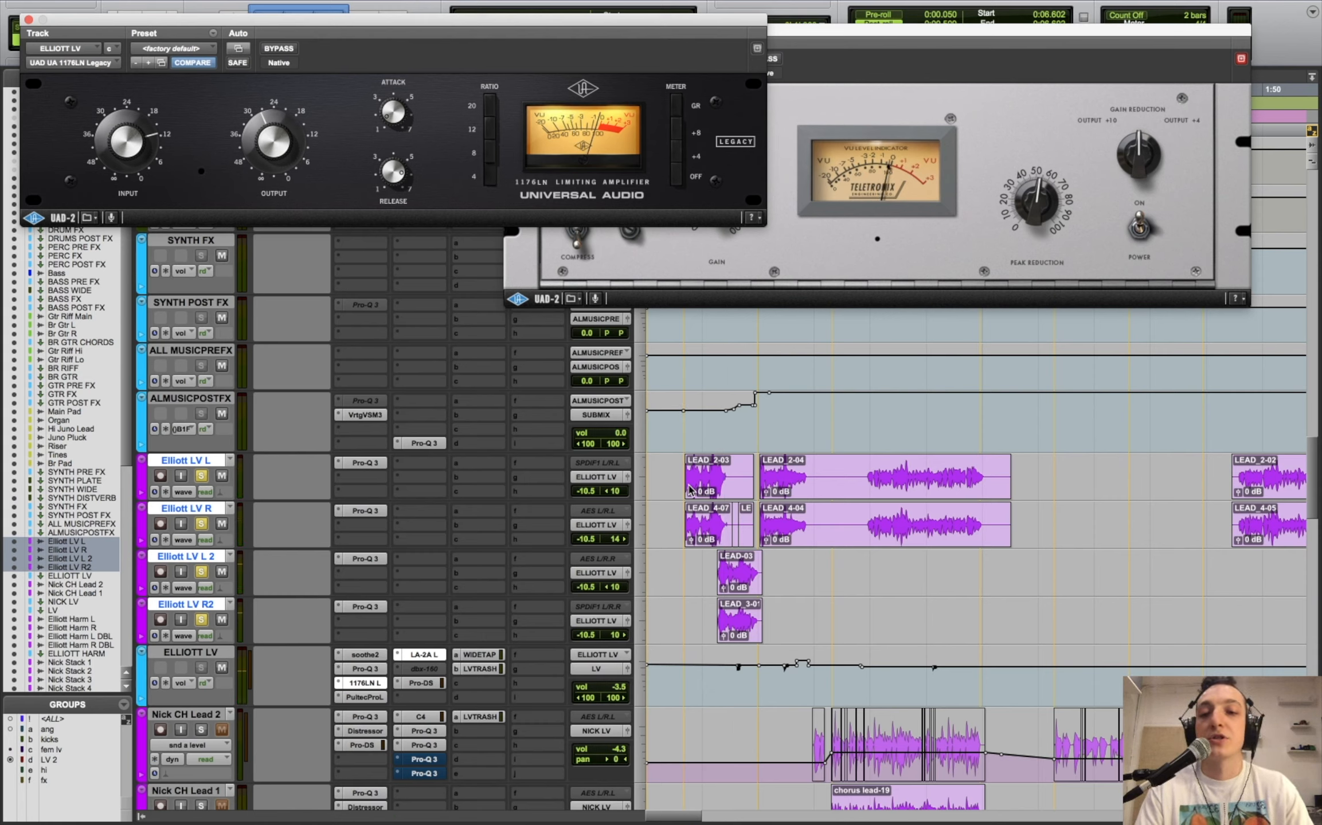
click(435, 683)
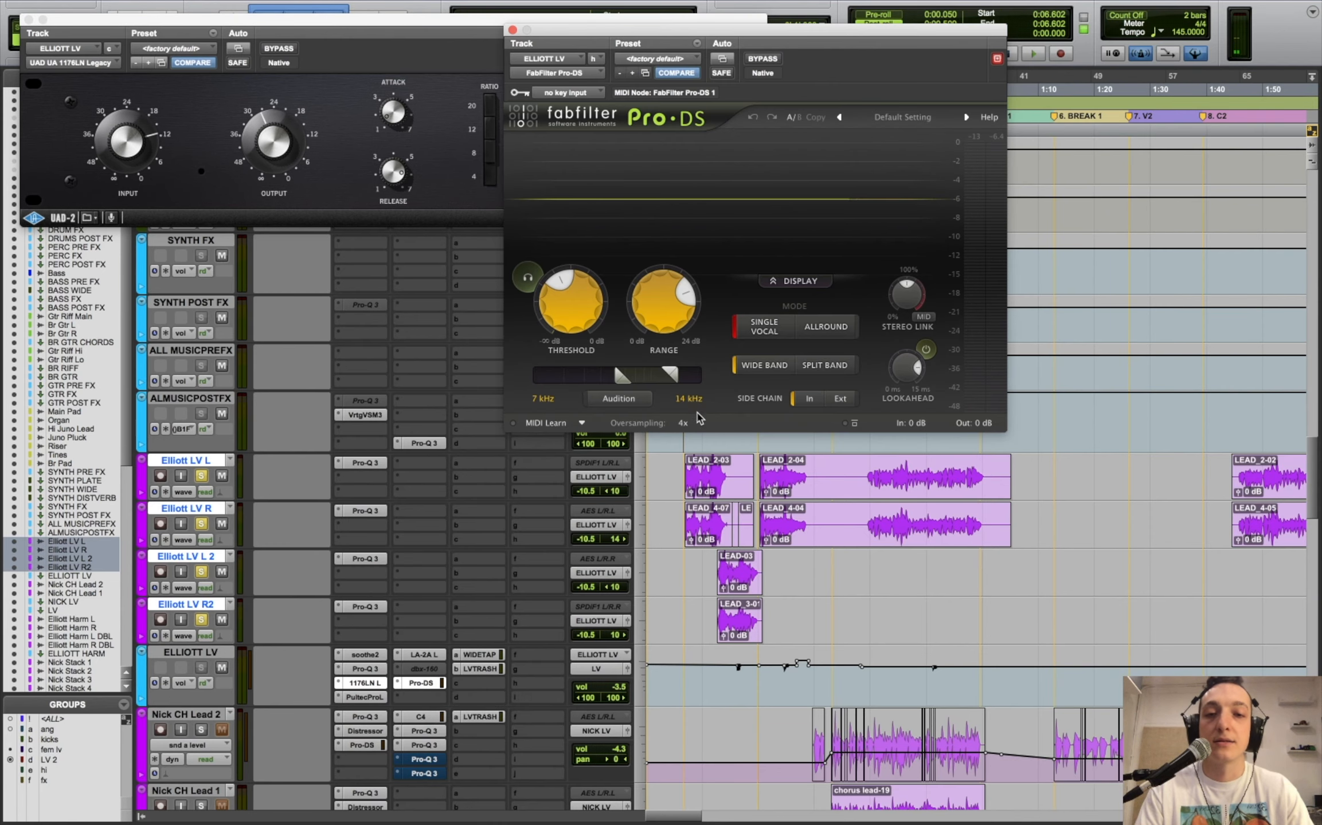
- Close the 1176 window, reposition the Pro-DS, and keep its oversampling at 4x
mouse_move(681, 423)
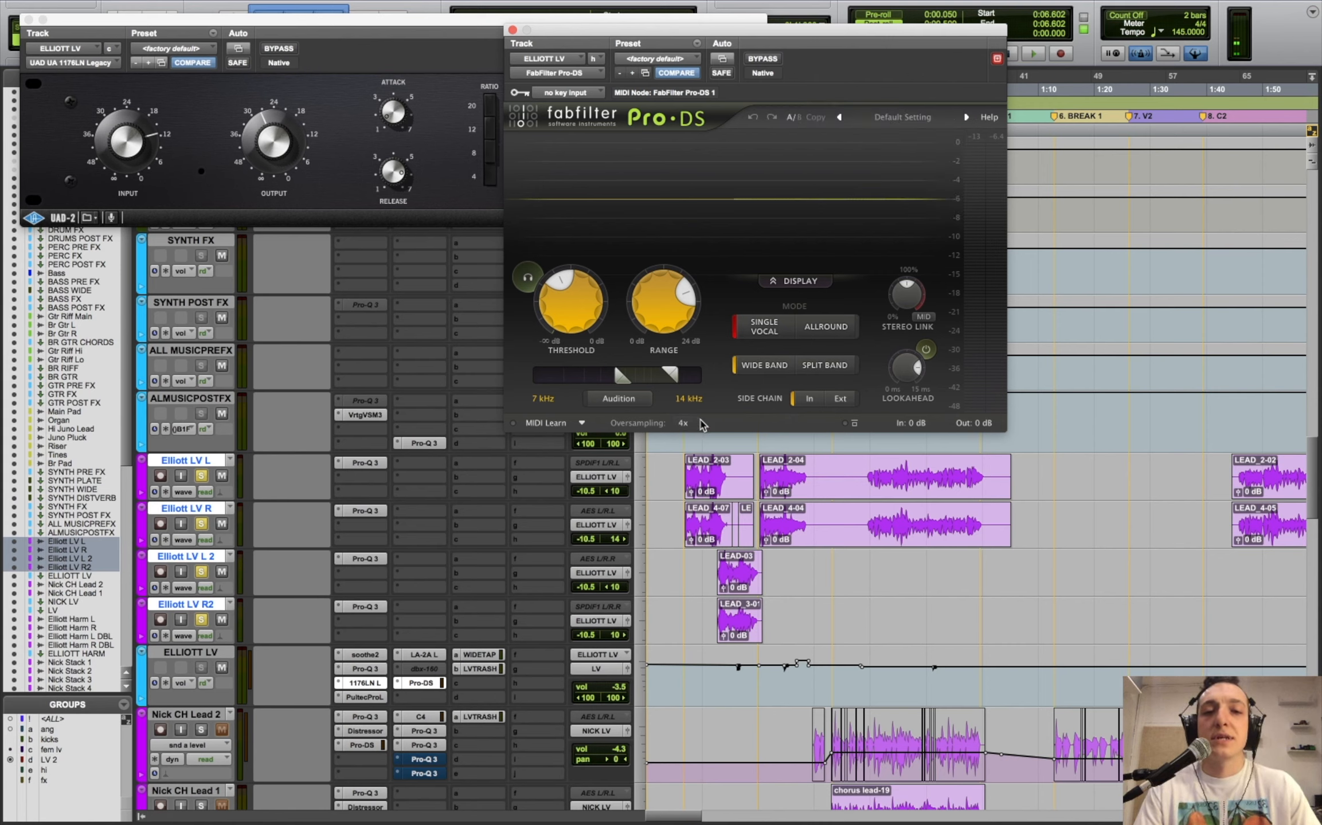
click(29, 20)
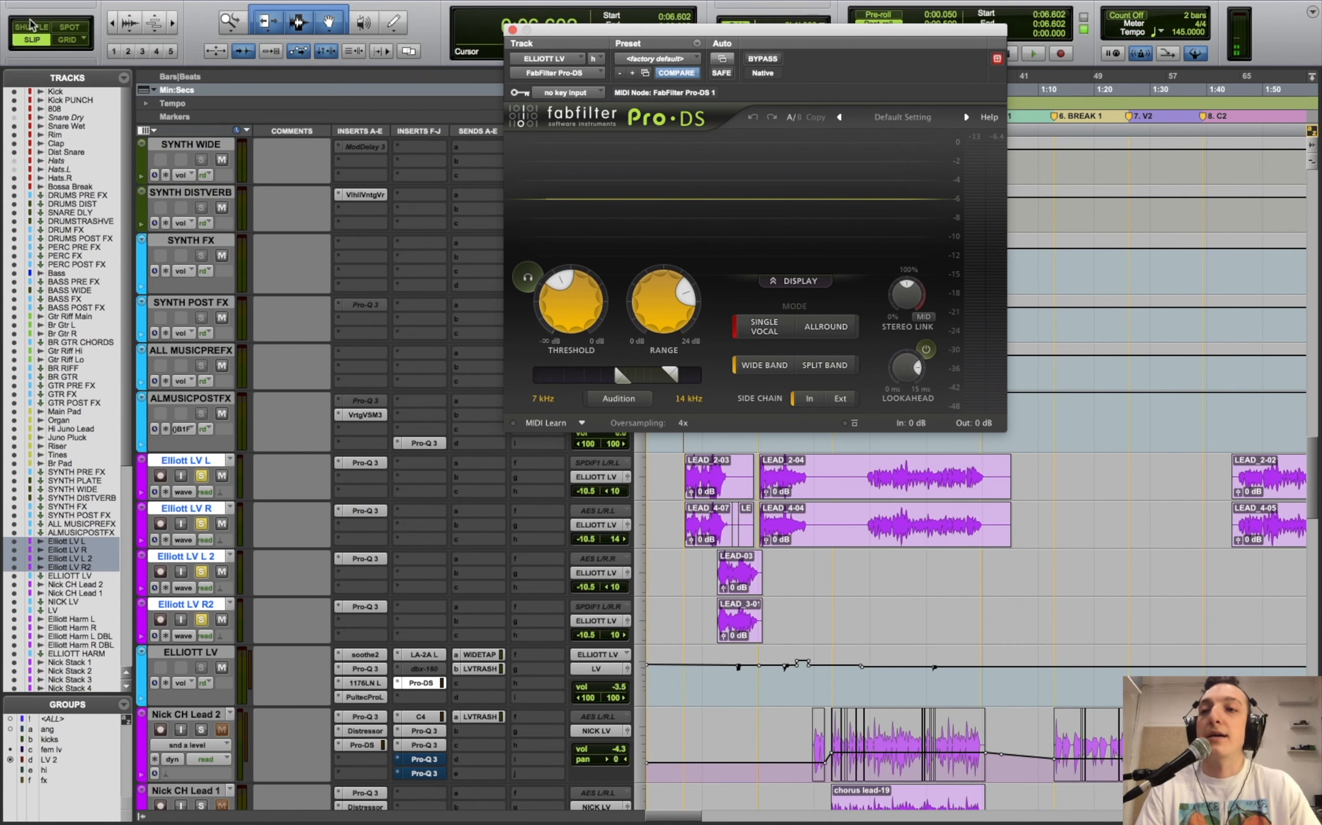
drag(986, 32, 927, 52)
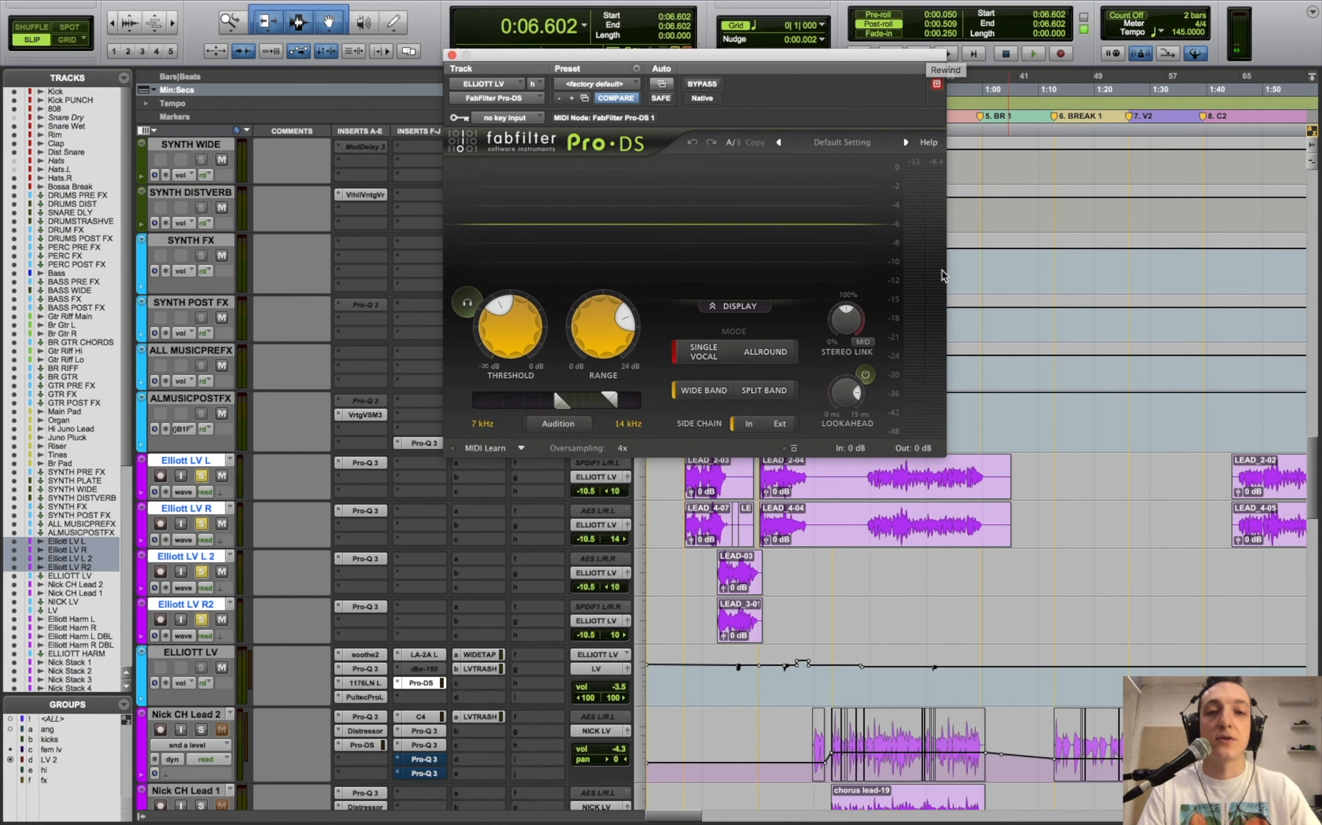
click(651, 452)
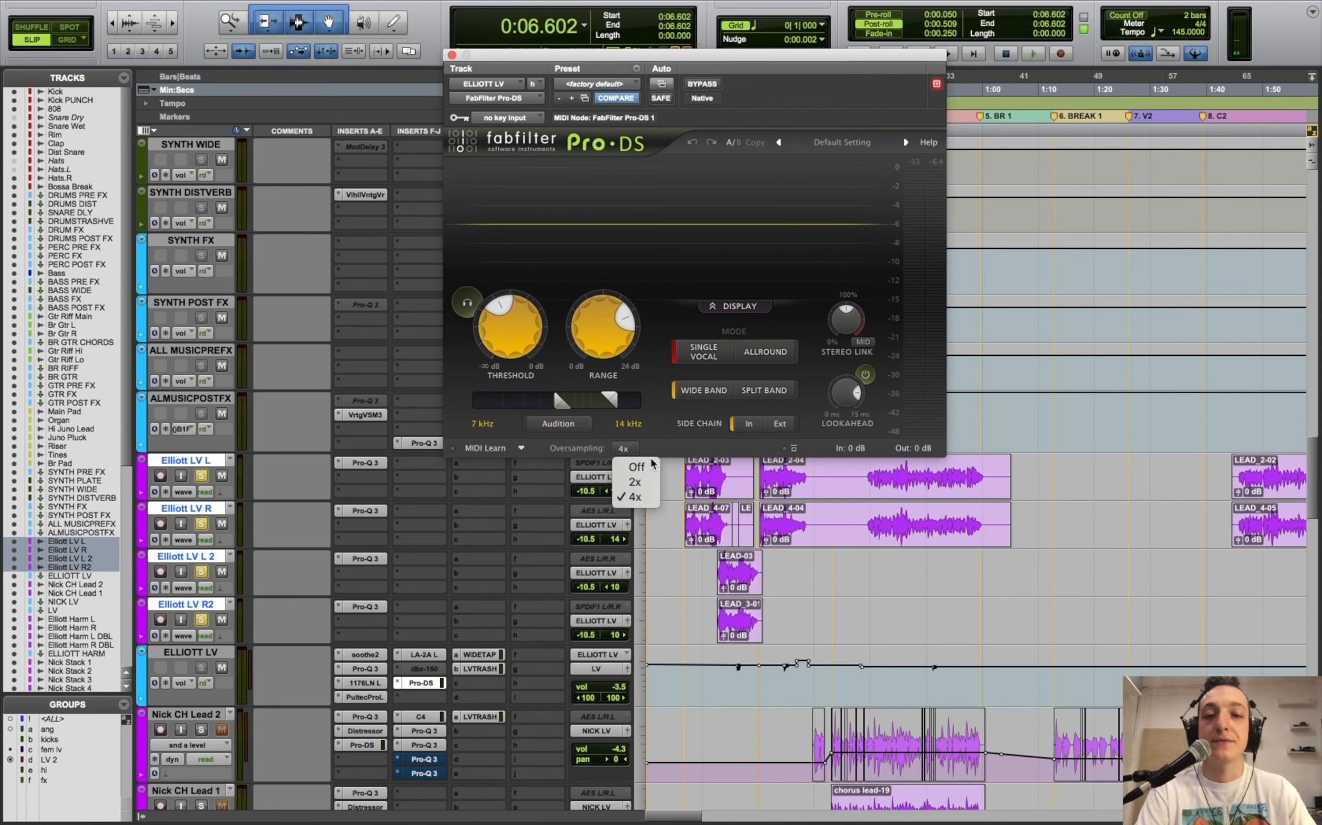
click(667, 444)
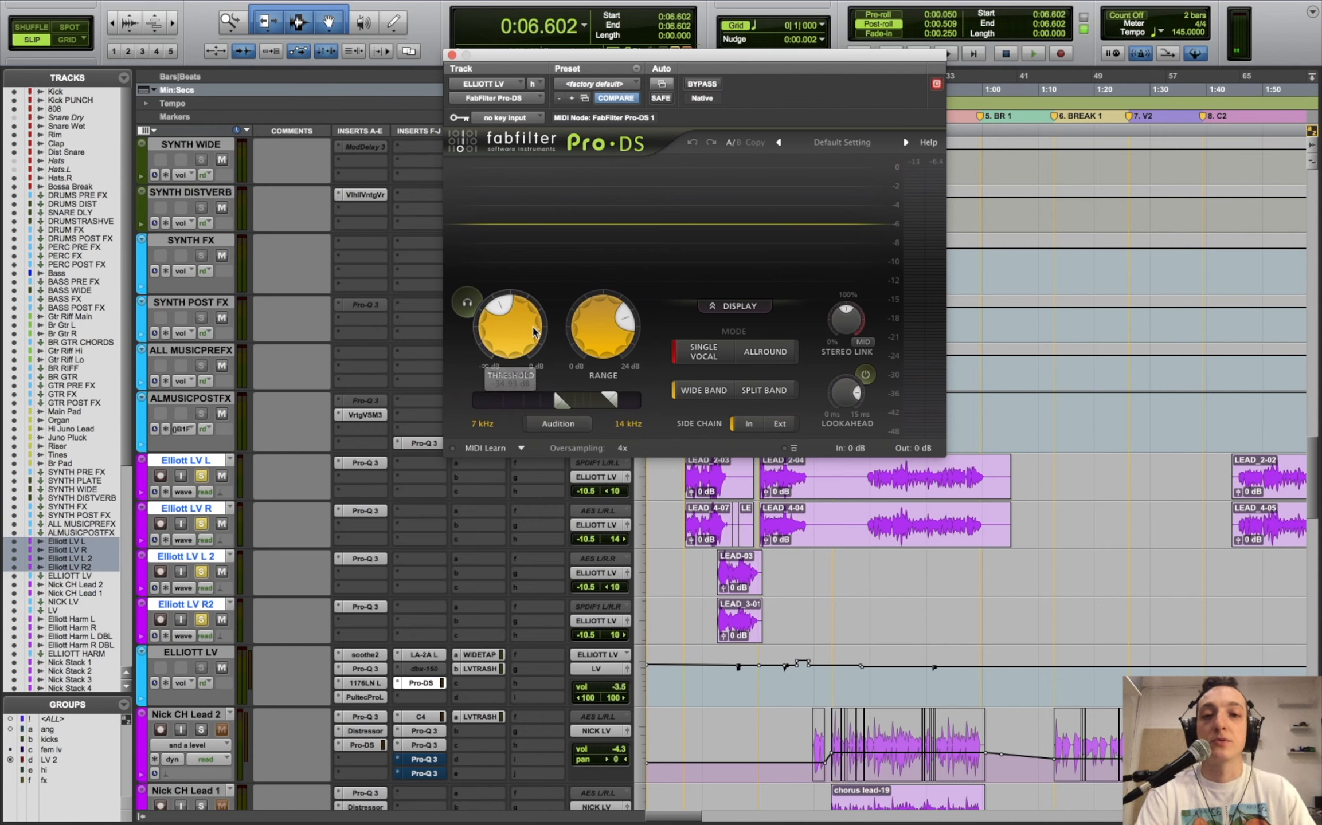
mouse_move(537, 336)
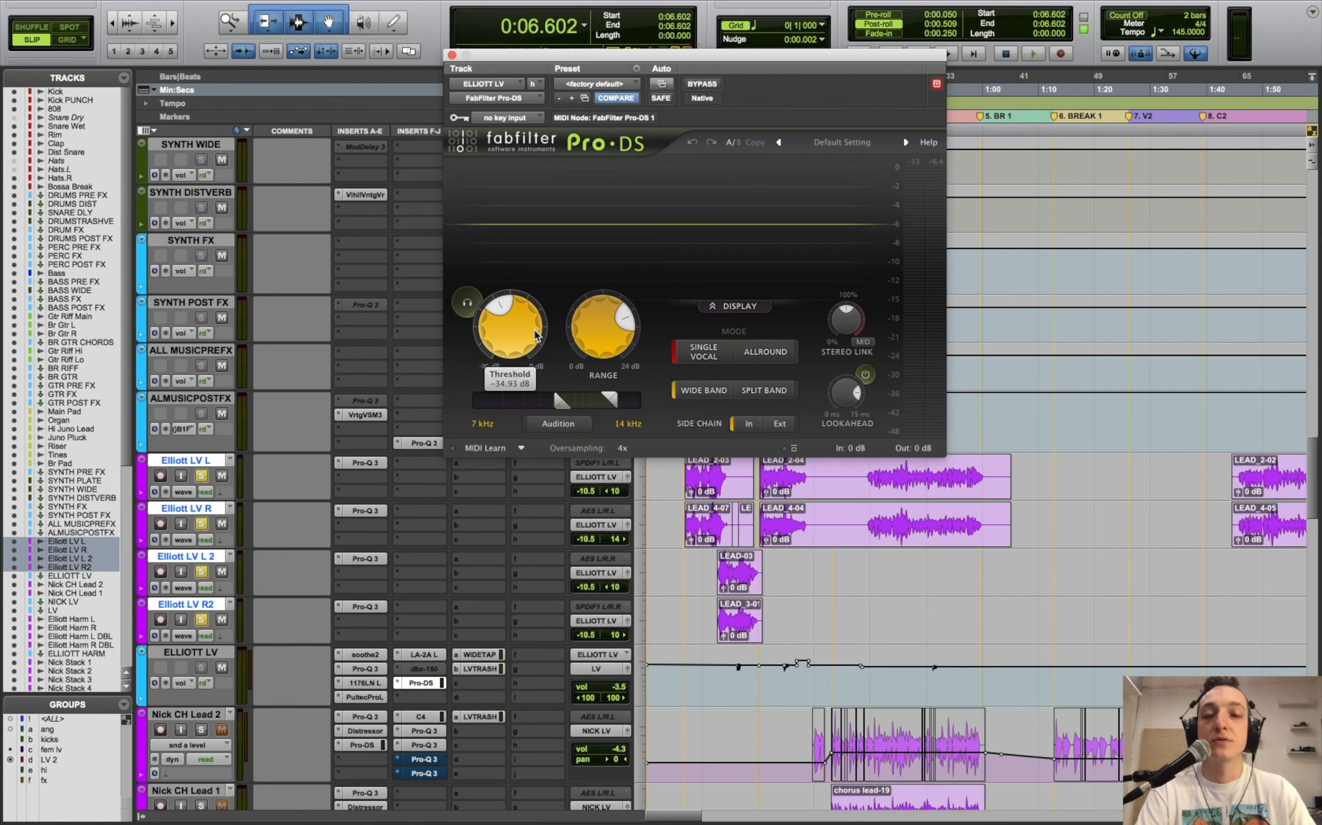
mouse_move(582, 337)
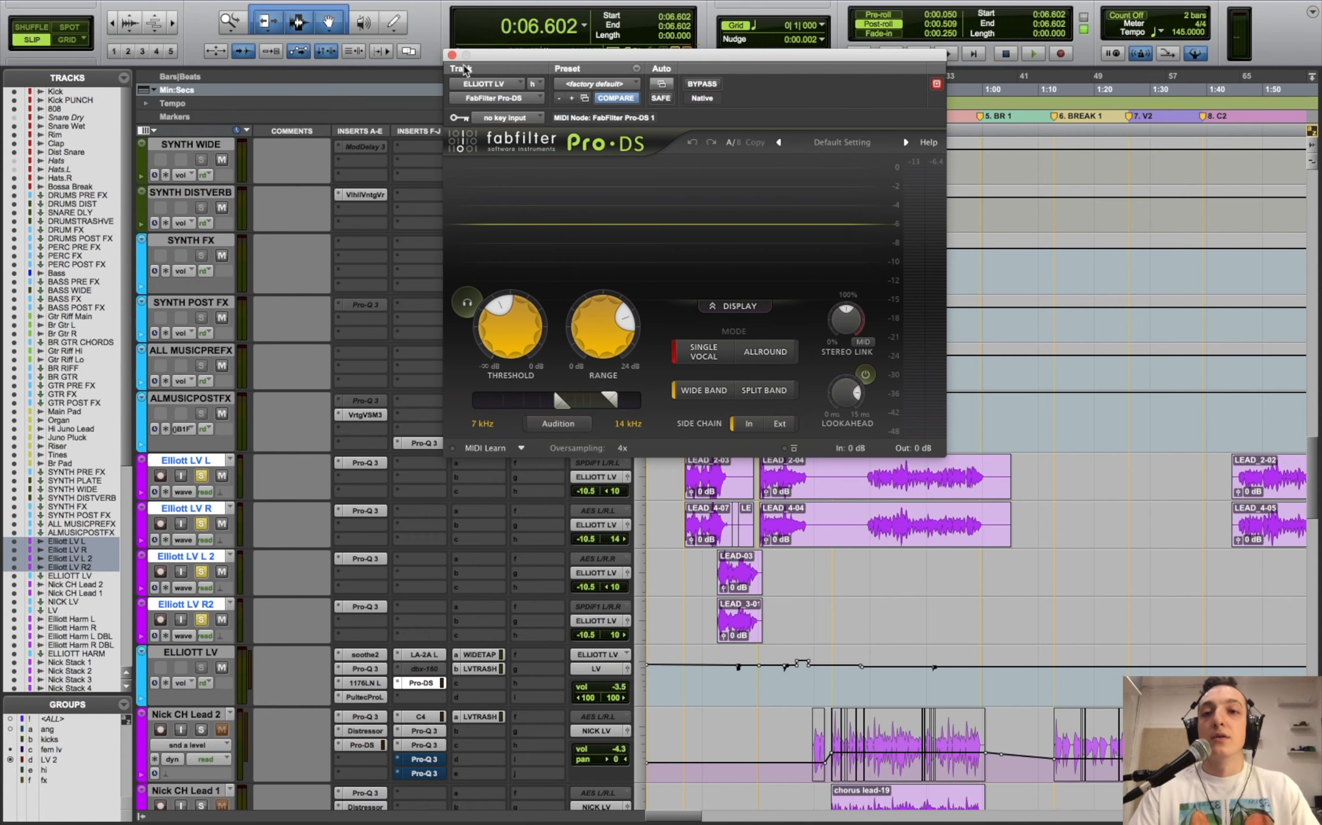
- Close Pro-DS and split 0:39.546–0:40.073 on Elliott LV R, undoing a trial split and gain change
click(451, 55)
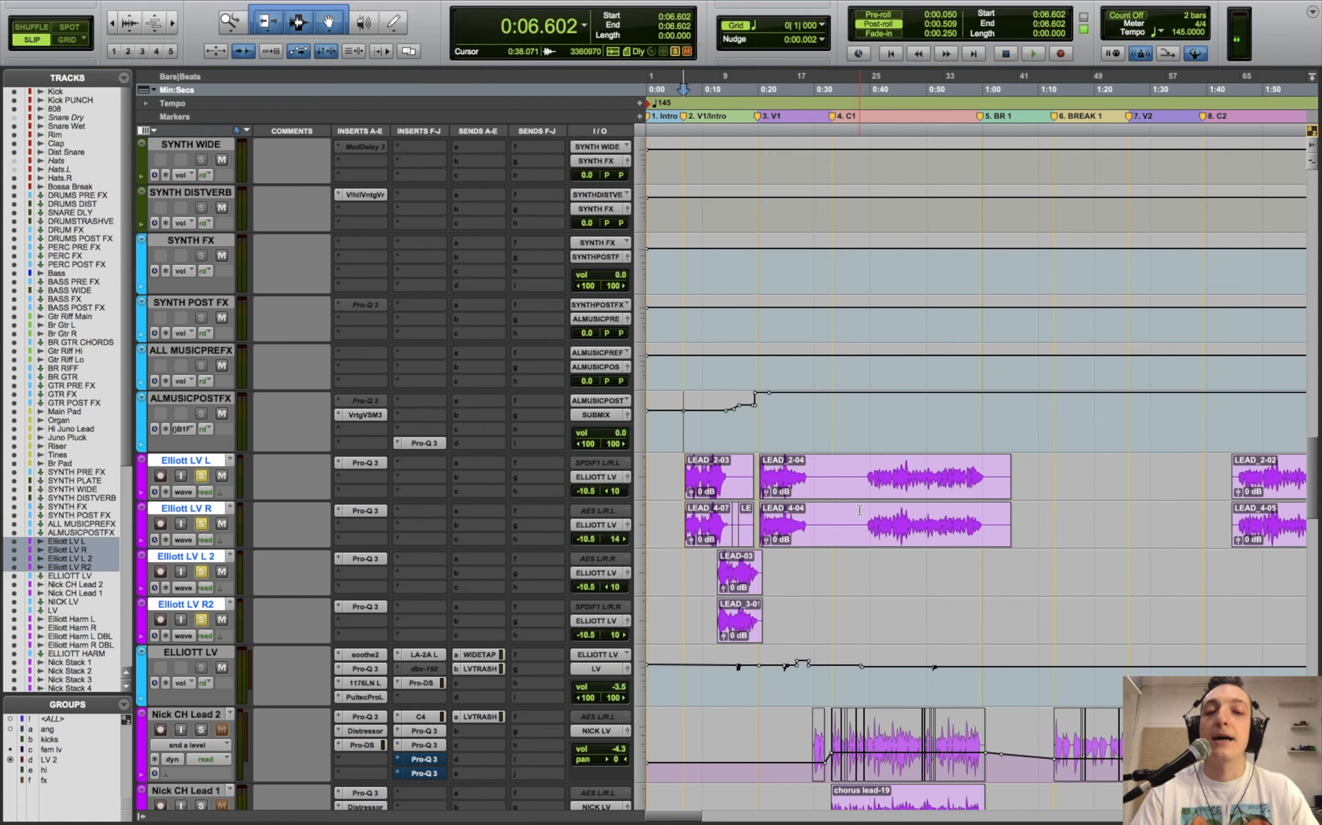
drag(859, 511, 838, 514)
key(t)
key(t)
key(t)
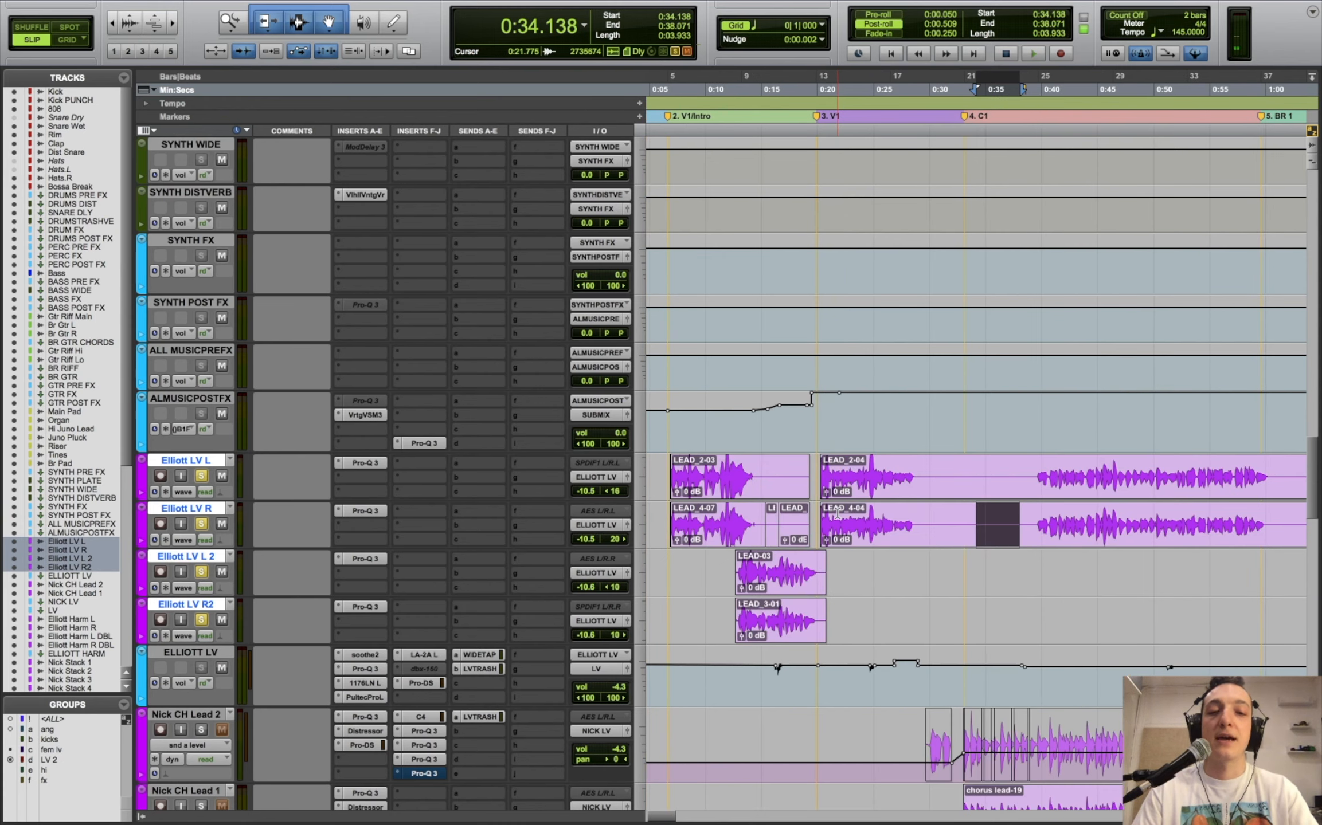
key(b)
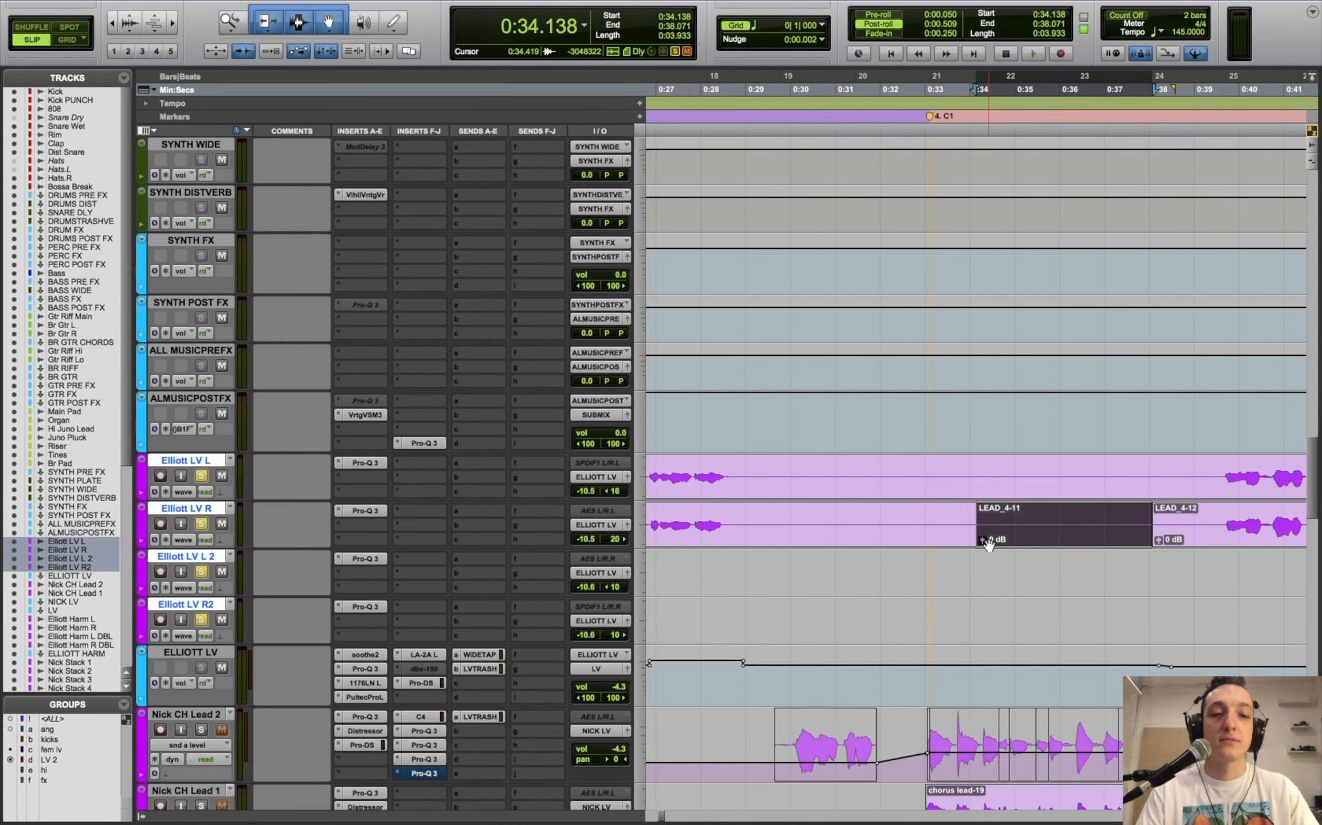
key(super+z)
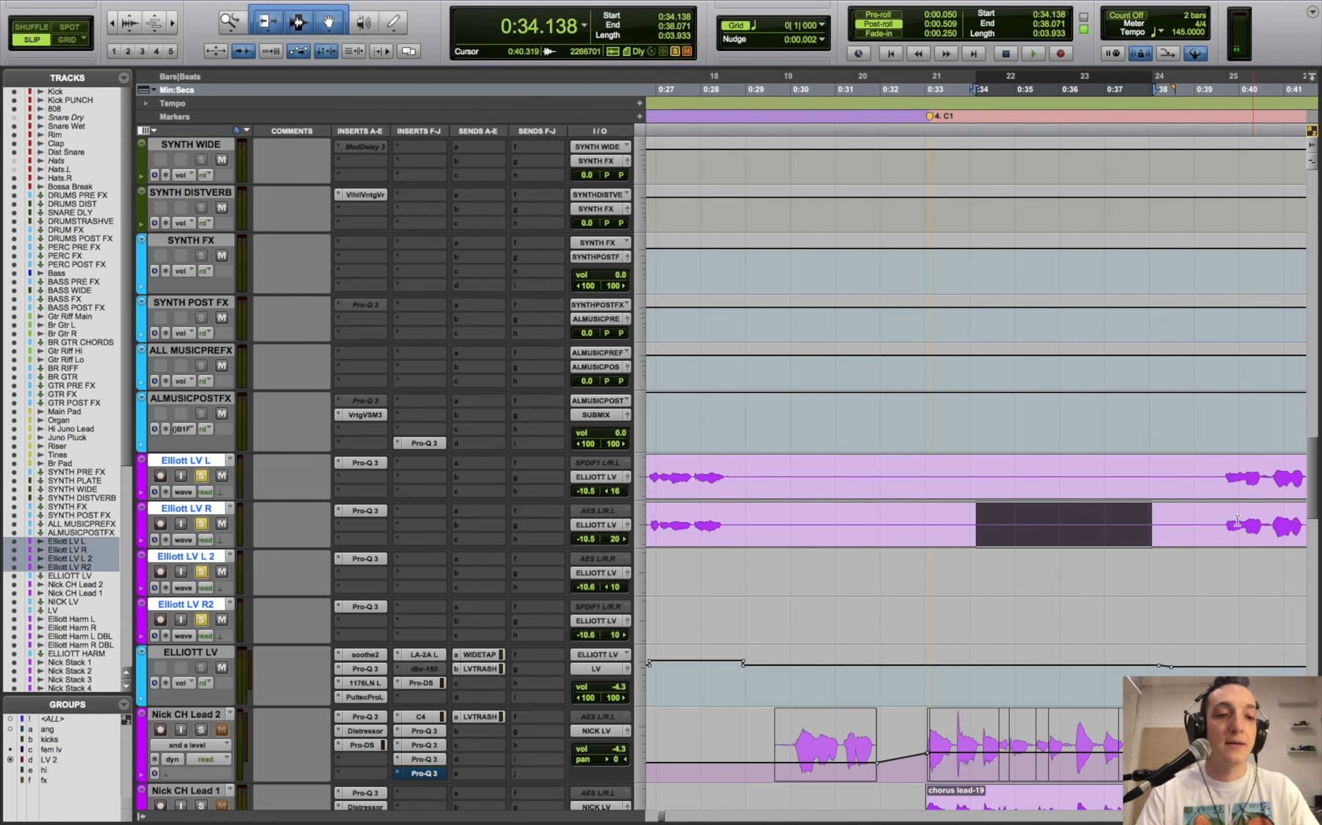
drag(1242, 525, 1219, 530)
key(b)
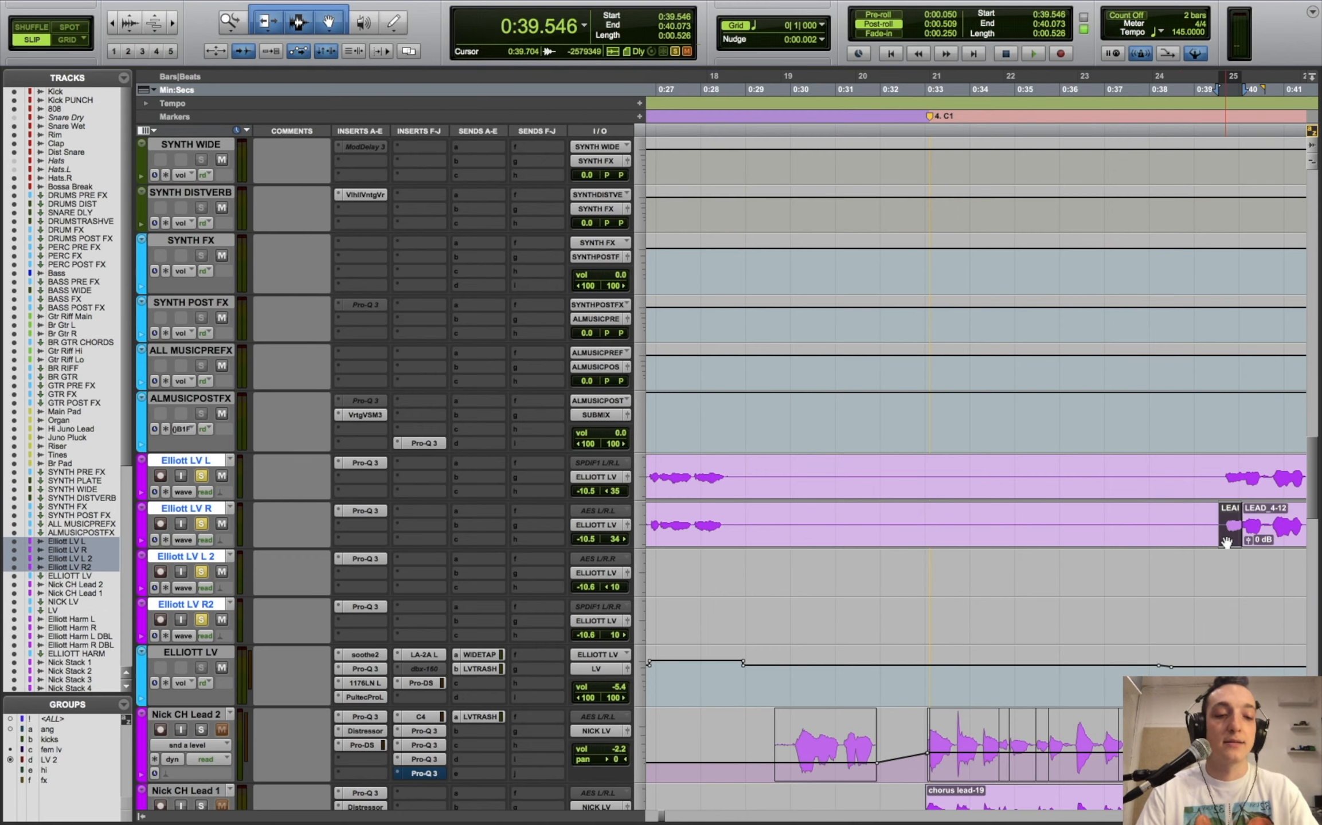
key(super+bracketright)
drag(982, 540, 982, 668)
key(super+z)
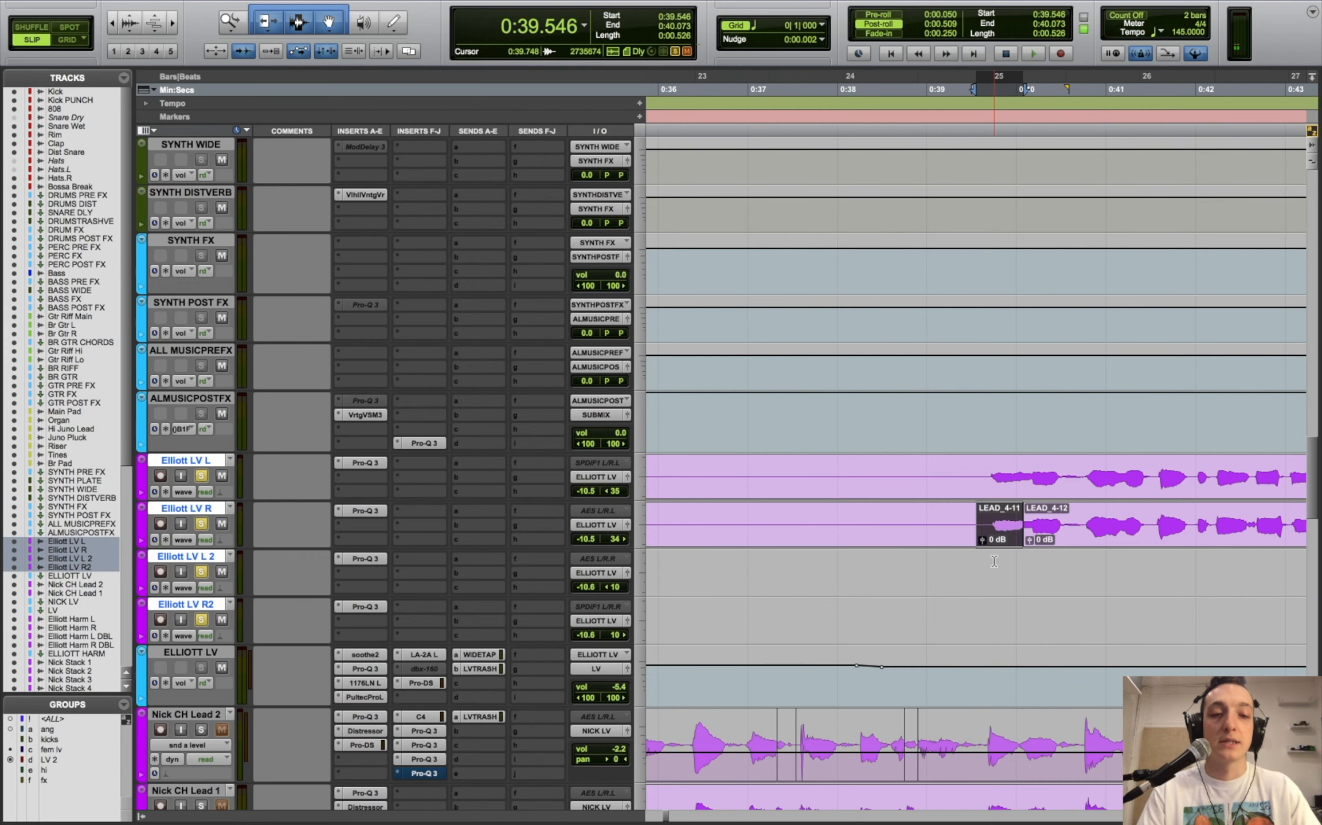
- Extend LEAD_4-12's start to 0:38.528, zoom out, and return to the session start
drag(1024, 523, 885, 543)
key(r)
key(r)
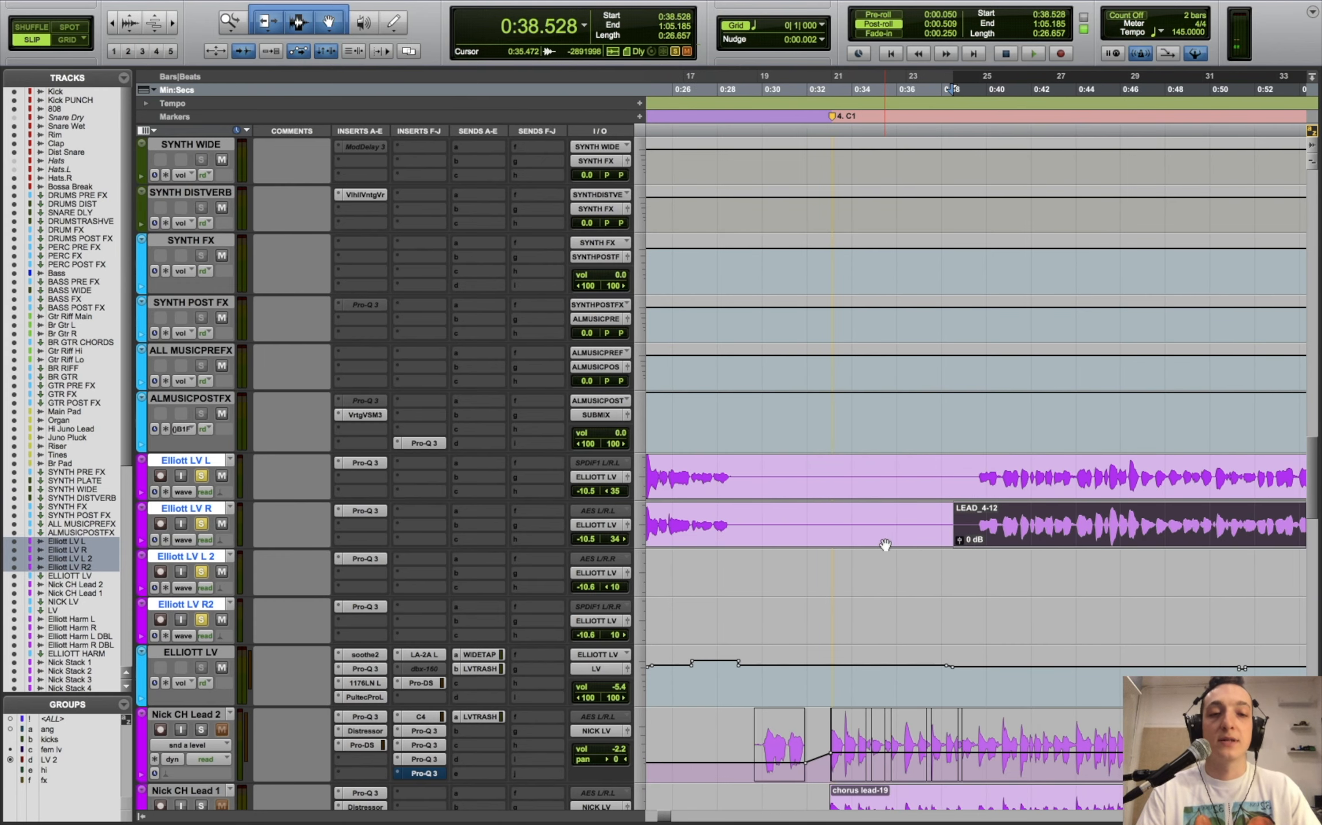
key(r)
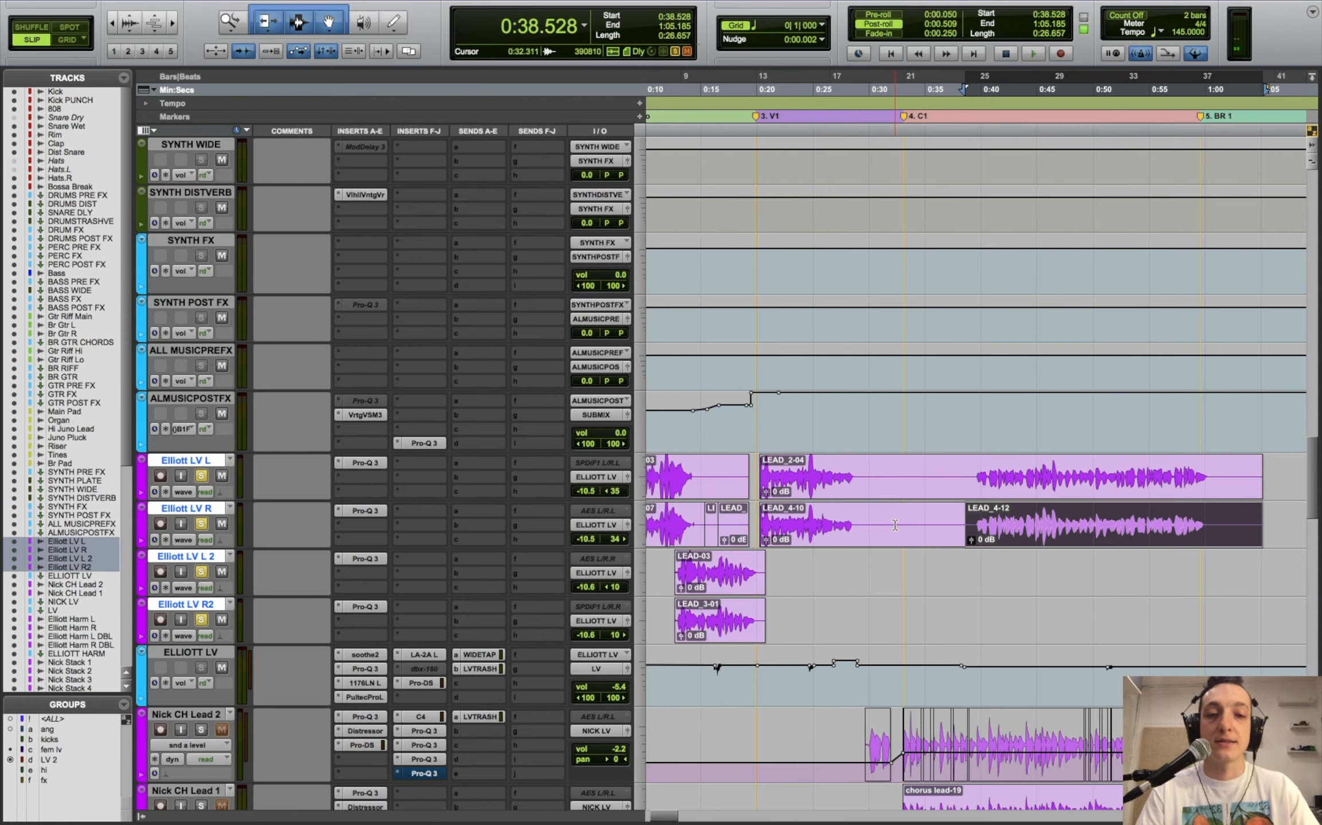
click(896, 542)
key(r)
scroll(908, 632, down, 1)
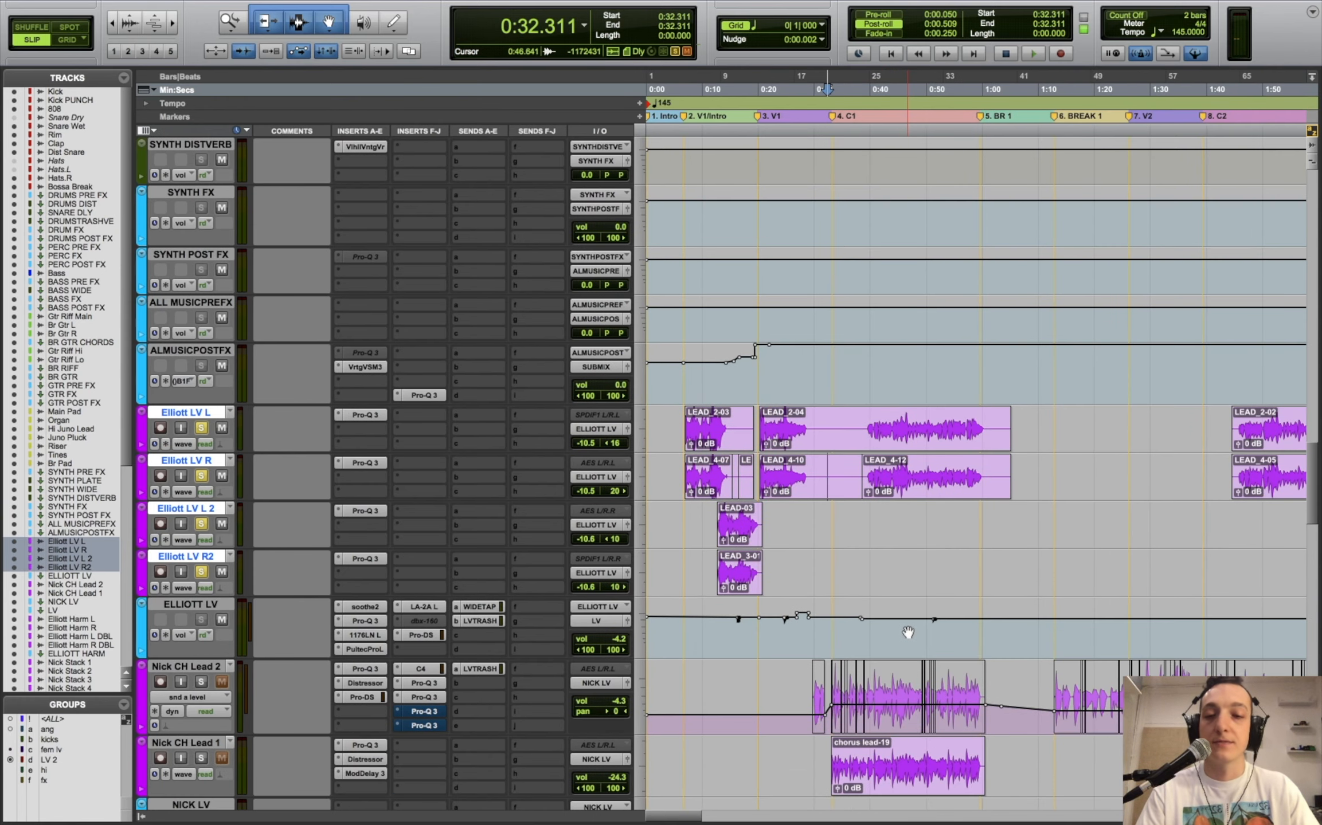
scroll(908, 632, down, 1)
key(Return)
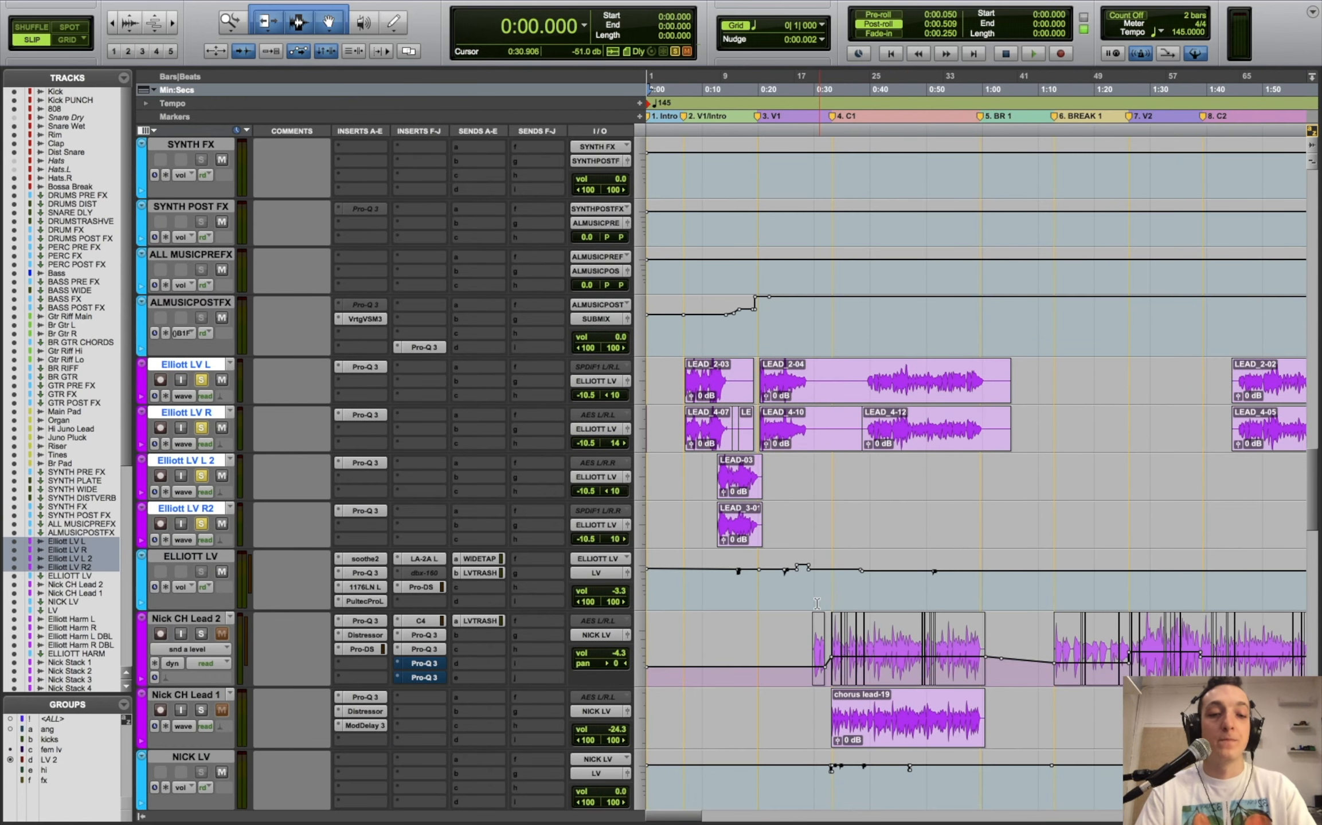
key(t)
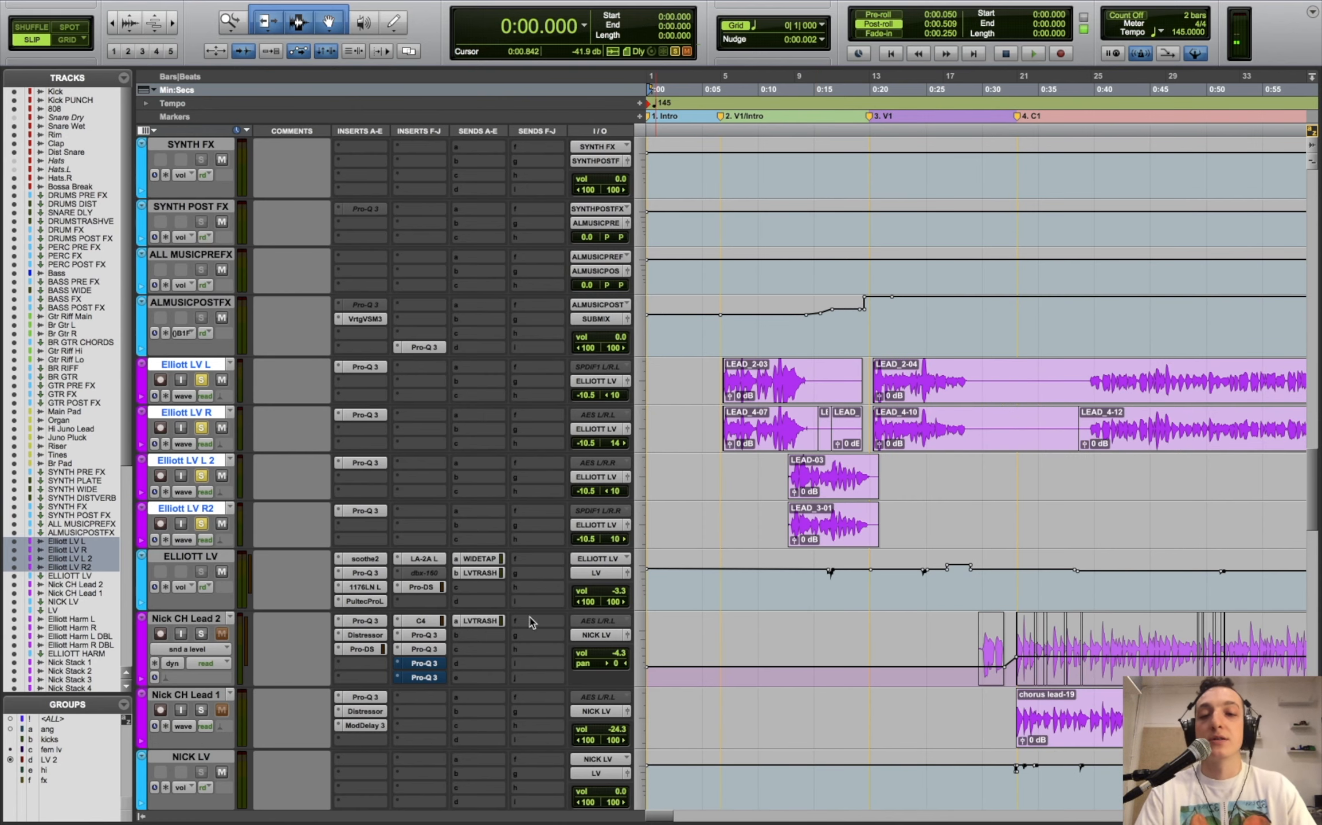
- Briefly reopen and close the ELLIOTT LV Pro-DS, then zoom the timeline back out
click(417, 587)
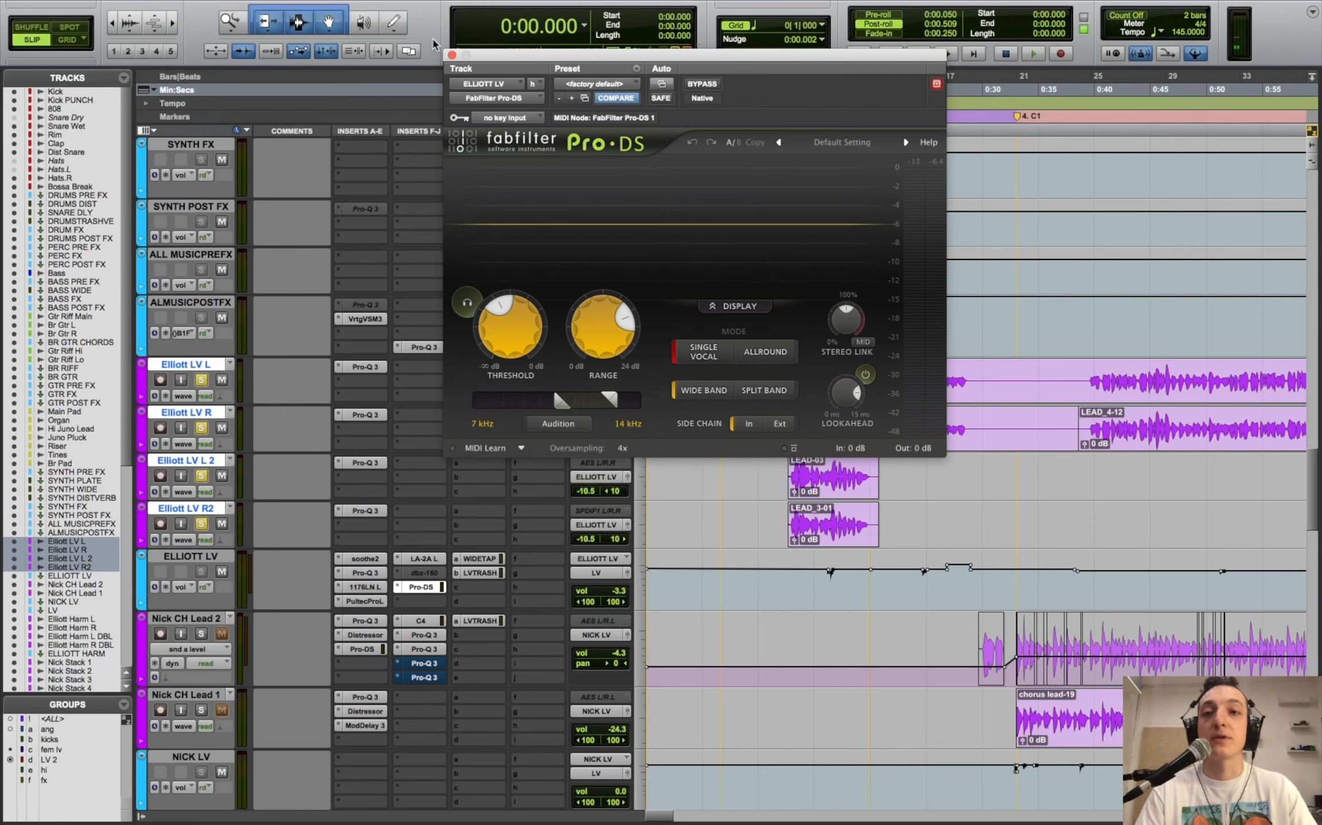
click(452, 54)
key(super+bracketleft)
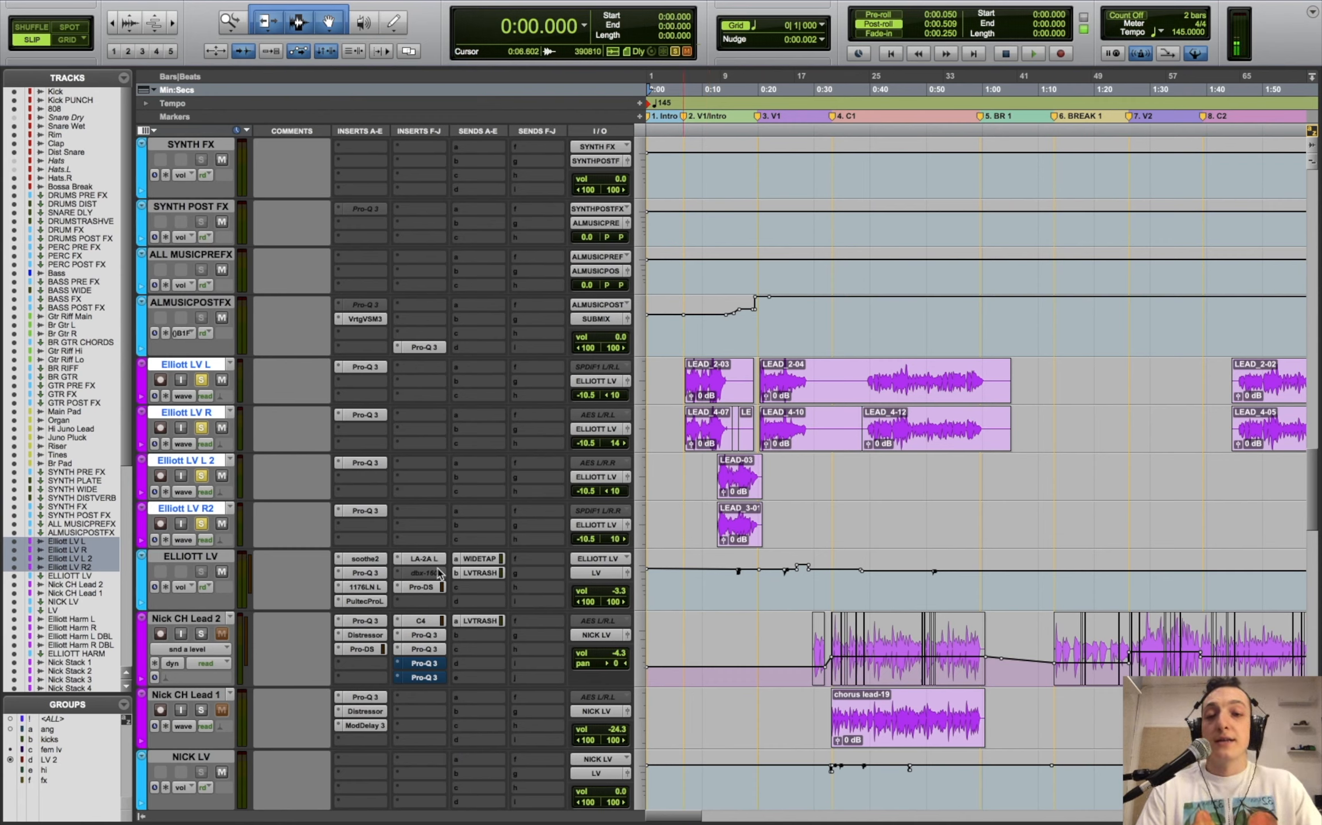
- Show ELLIOTT LV's WIDETAPESLAP and LV TRASHVERB send level windows side by side
click(484, 559)
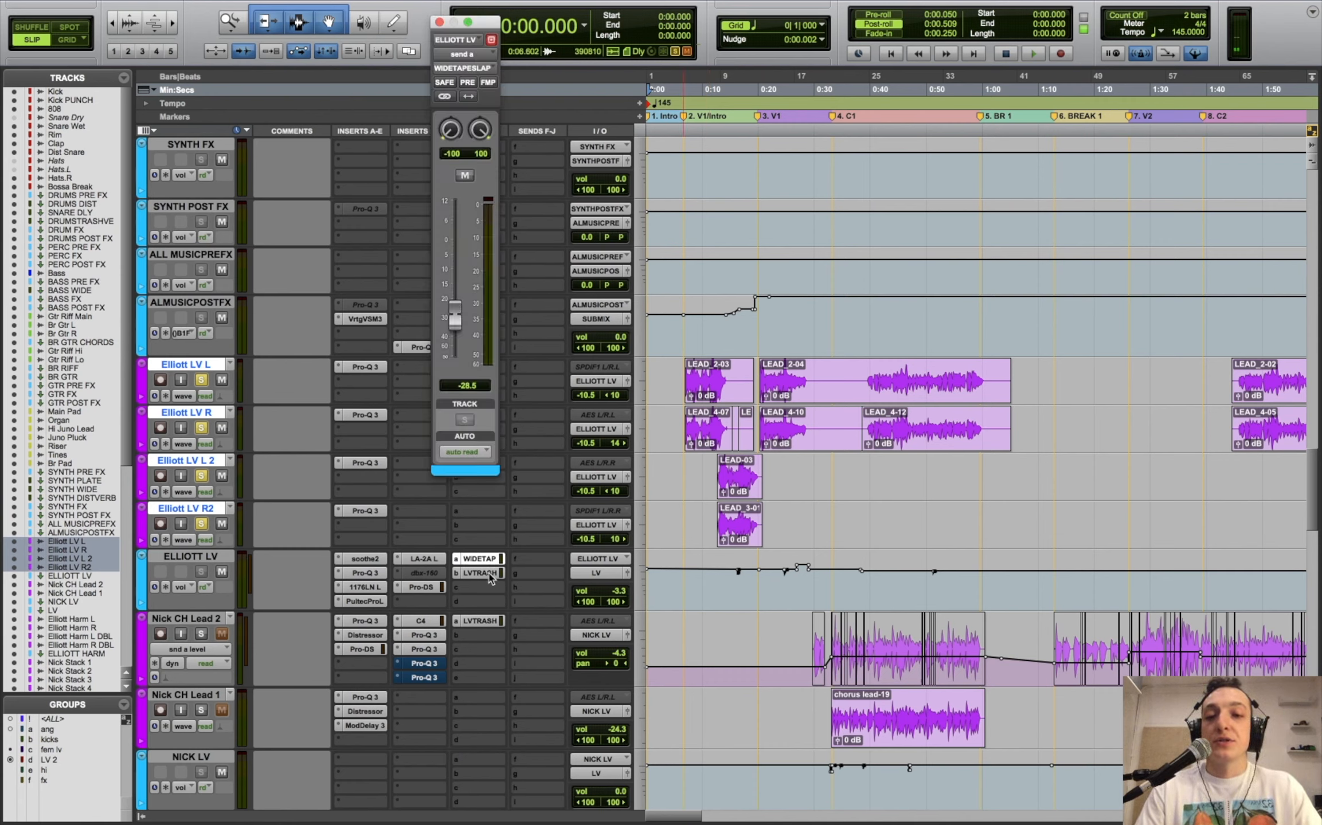
click(489, 575)
drag(86, 32, 559, 23)
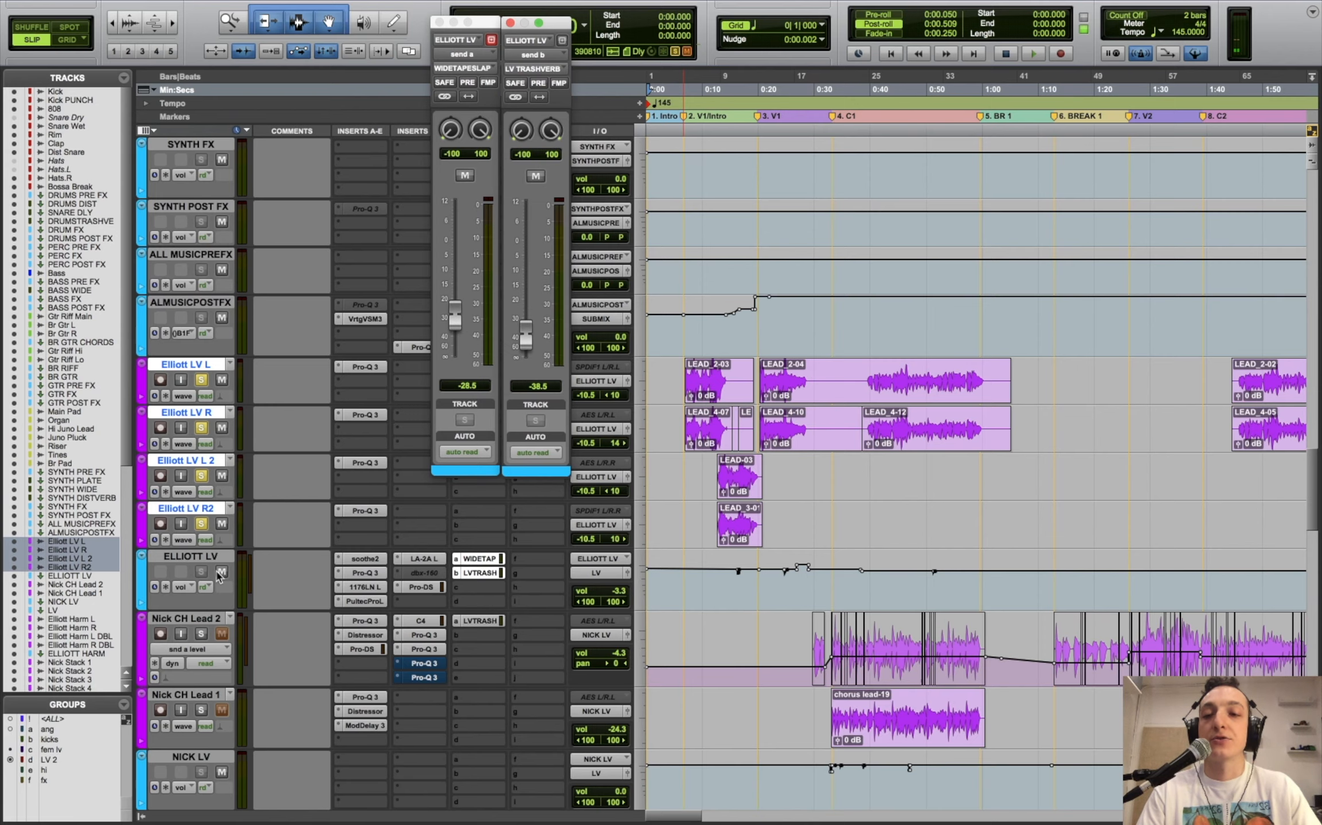
- Mute ALL VOX PRE FX and audition the mix from 0:07.867
scroll(220, 579, down, 10)
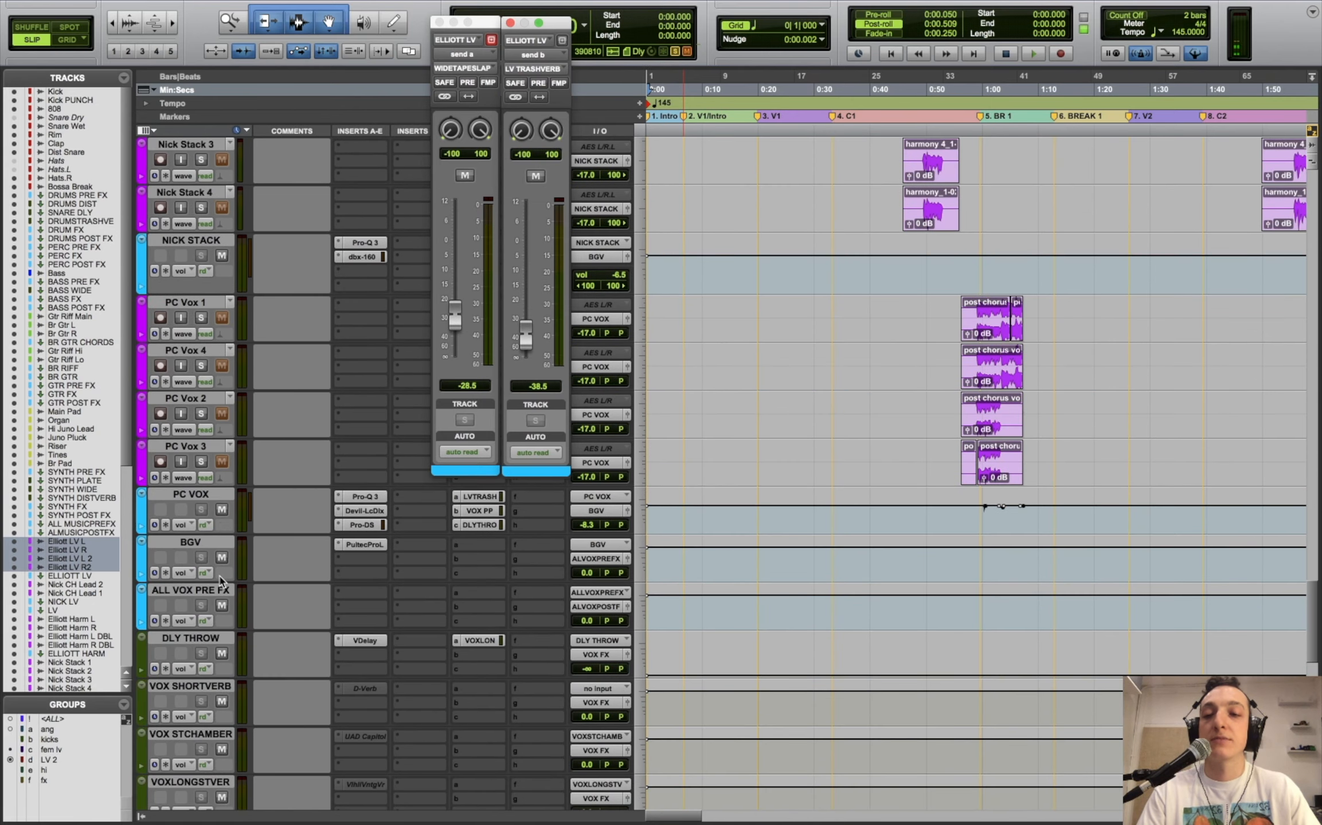
scroll(220, 580, down, 5)
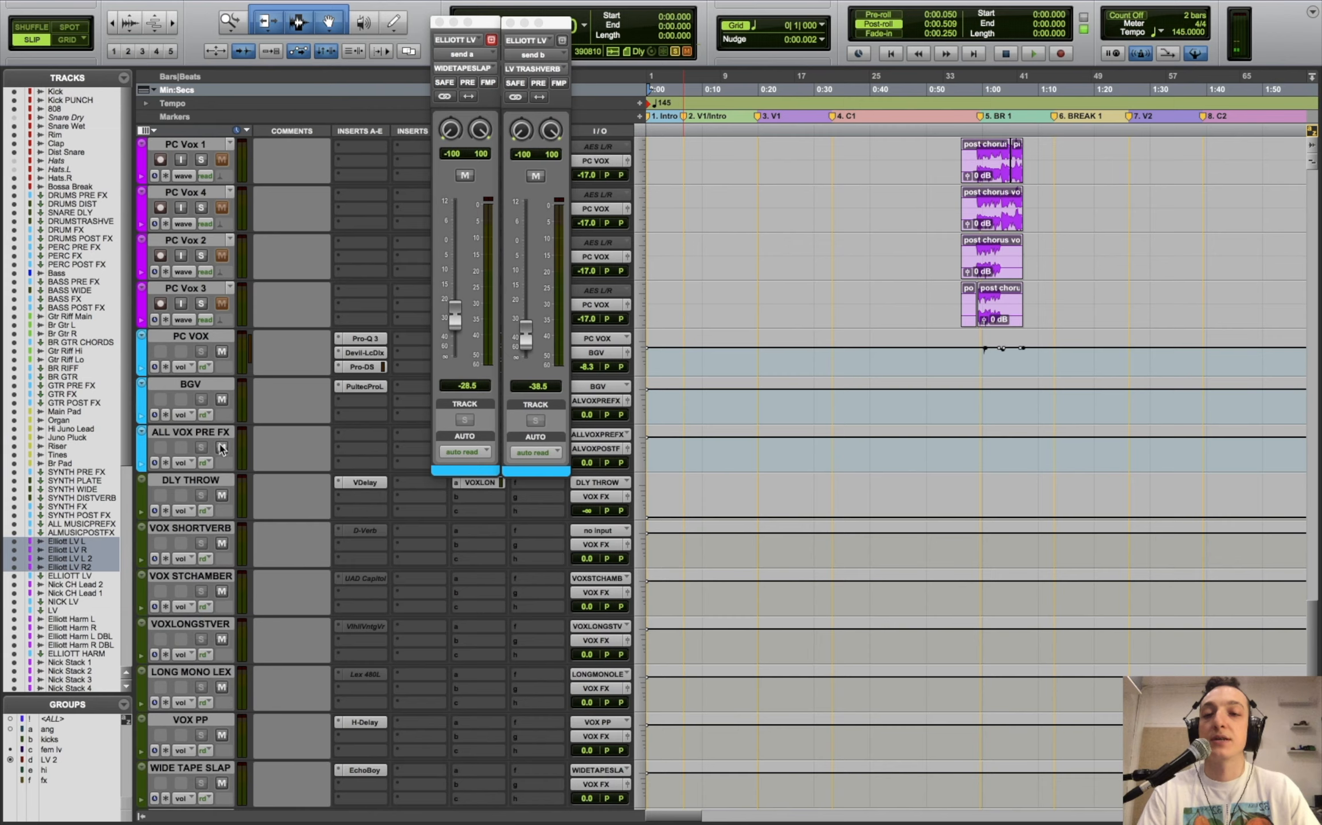
click(221, 447)
key(space)
click(690, 401)
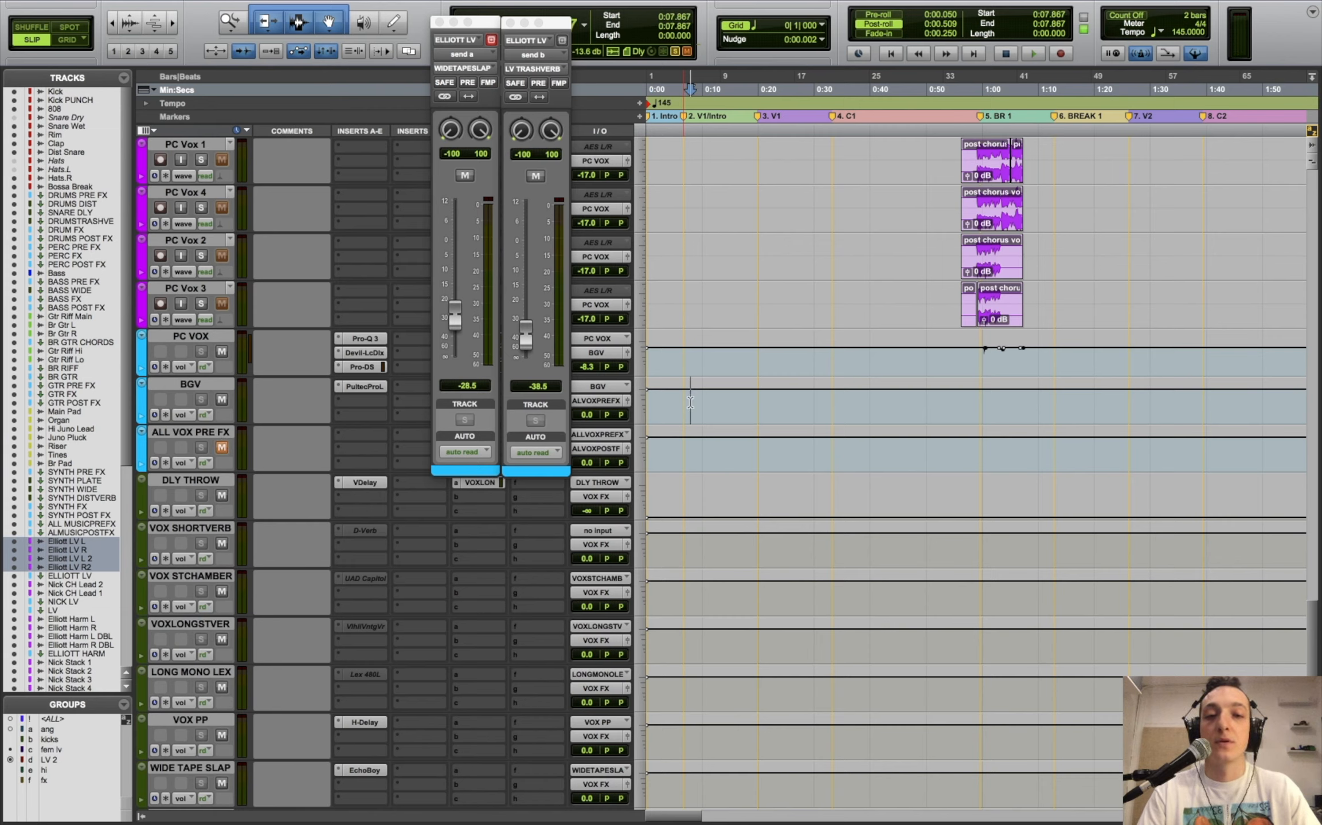
key(space)
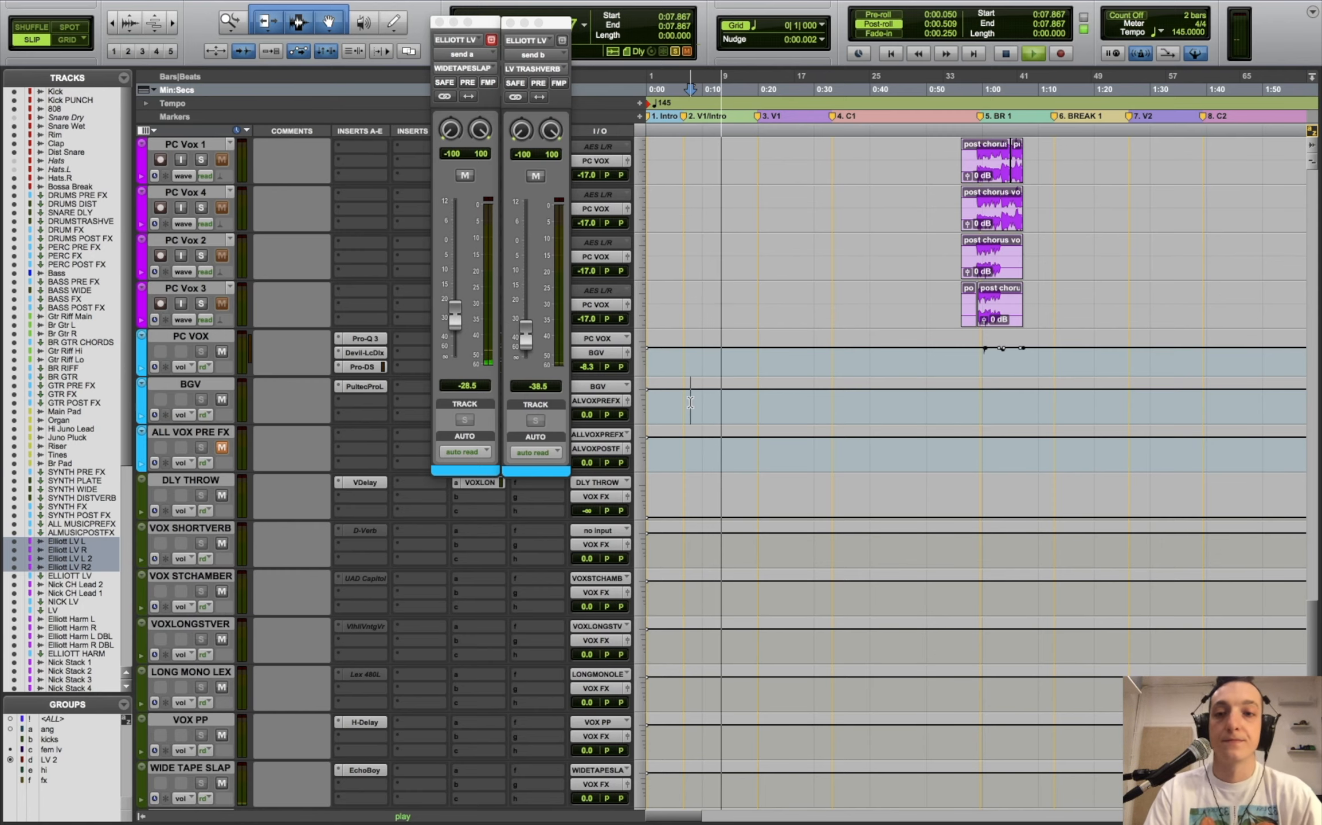
scroll(691, 402, down, 6)
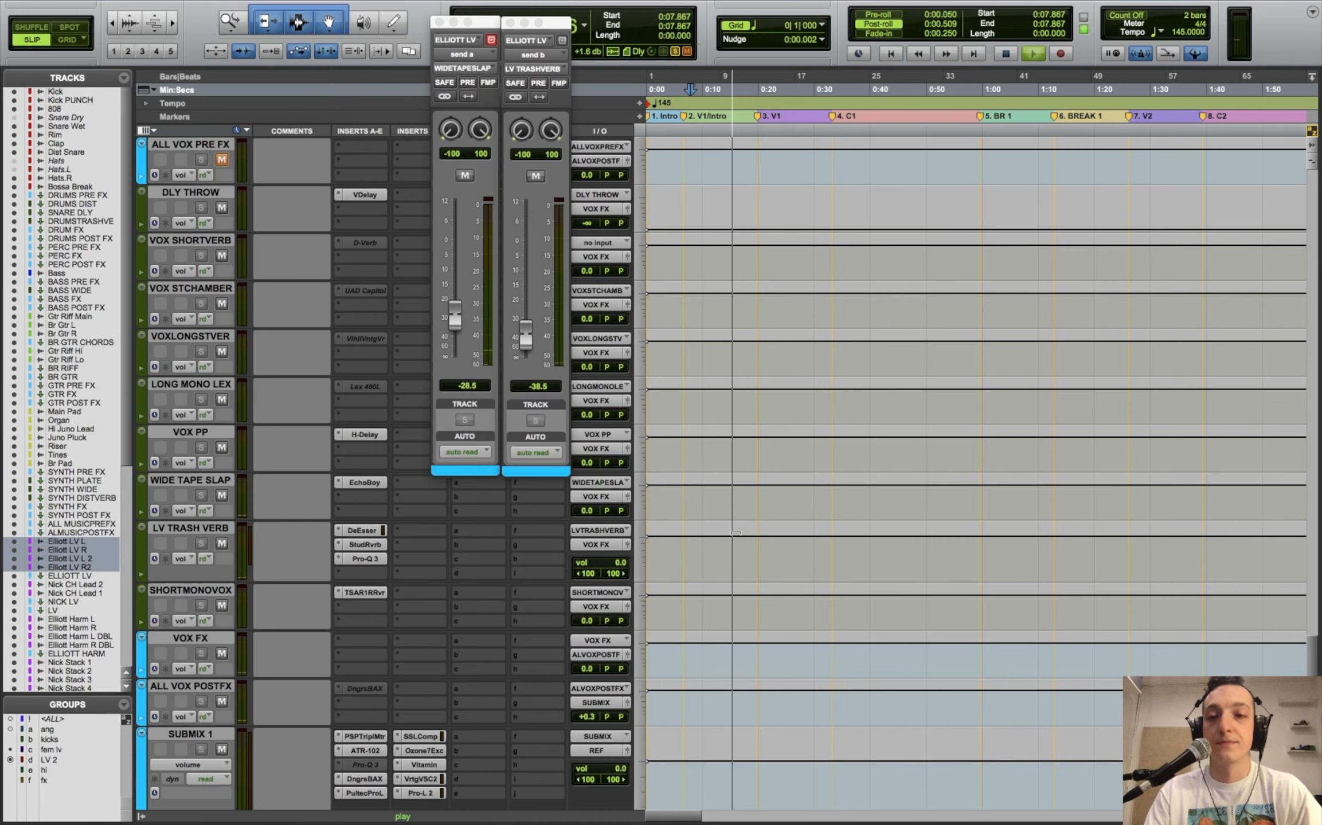
scroll(407, 586, down, 5)
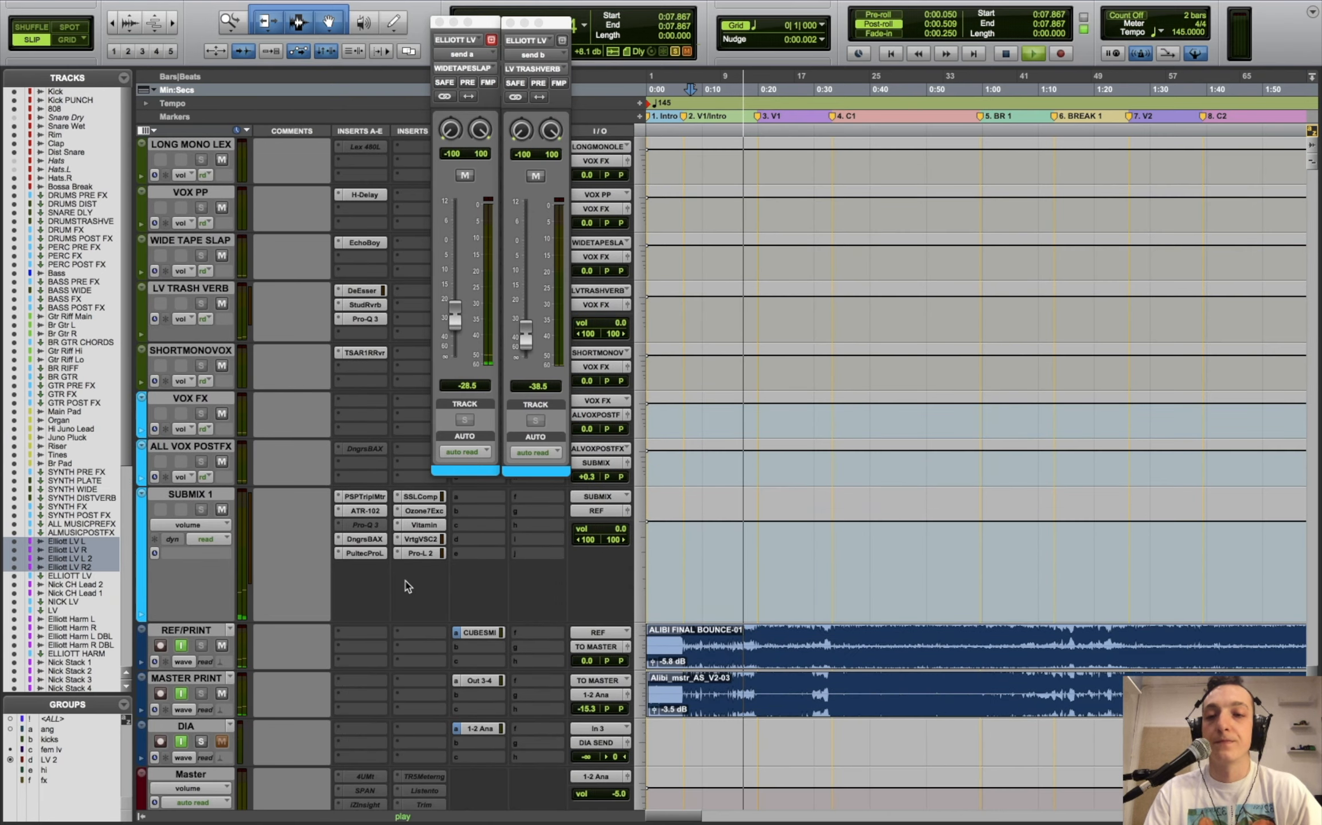
scroll(407, 586, up, 5)
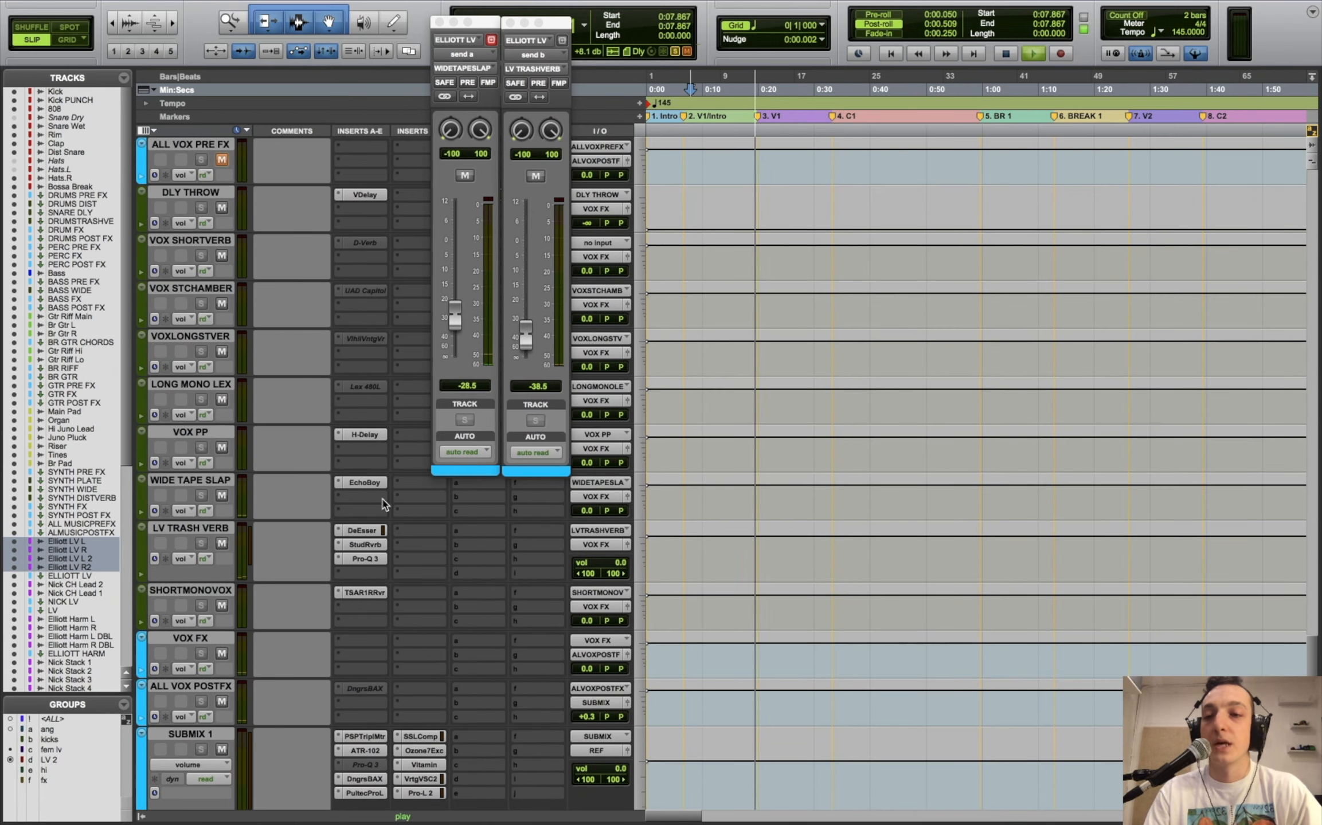
key(space)
- Open the EchoBoy on the WIDE TAPE SLAP aux to view its Short Wide Tape Slap preset
click(366, 483)
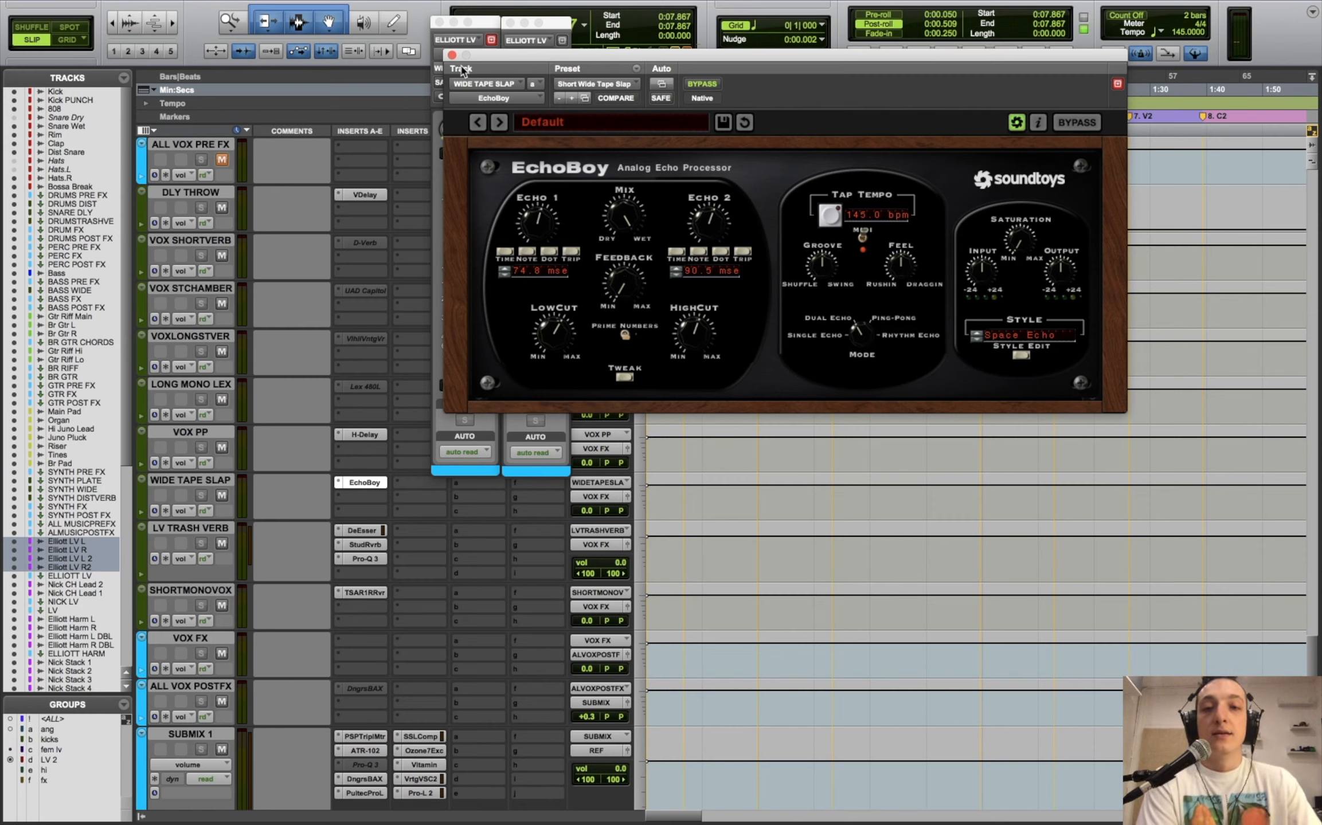
- Close EchoBoy and inspect LV TRASH VERB's Studio Reverb, leaving the reverb type at Garage
click(452, 55)
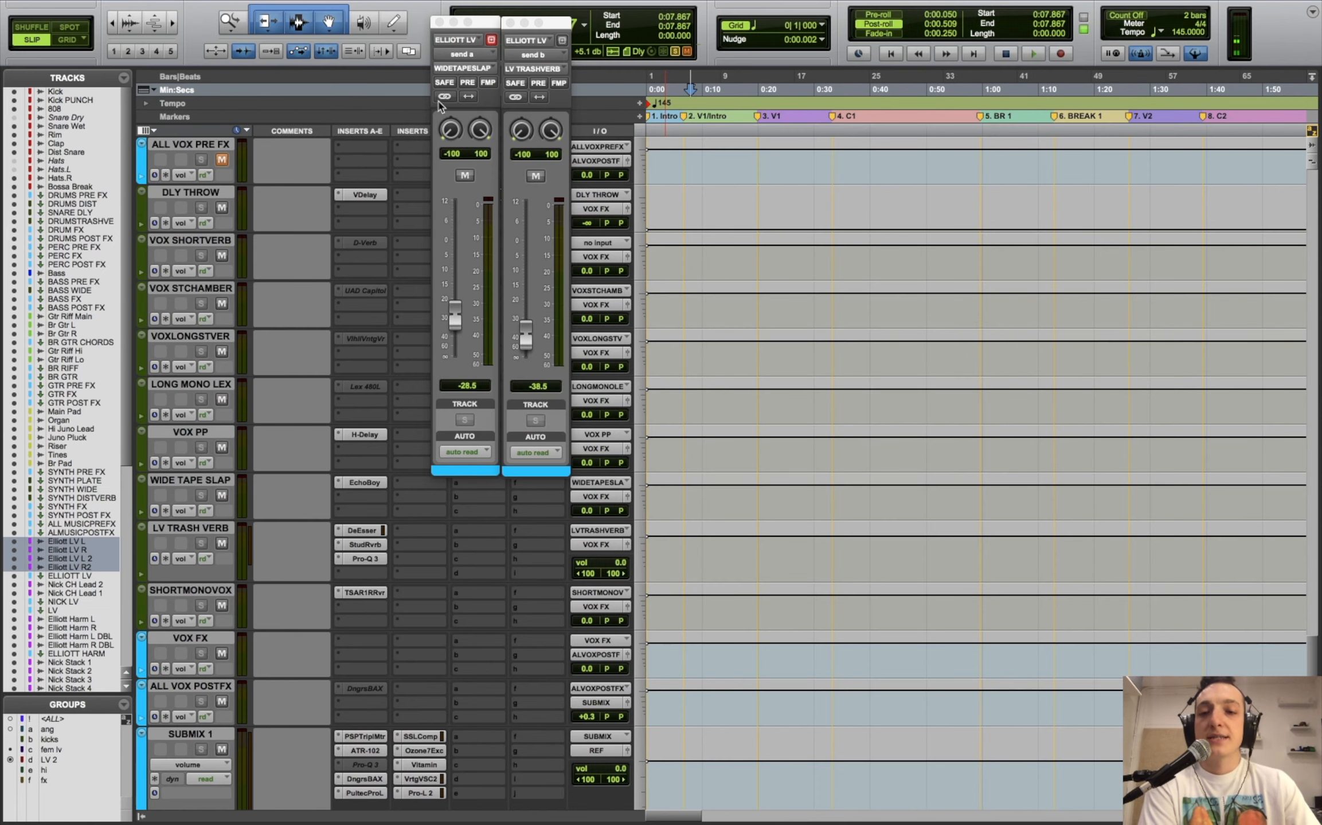
click(367, 545)
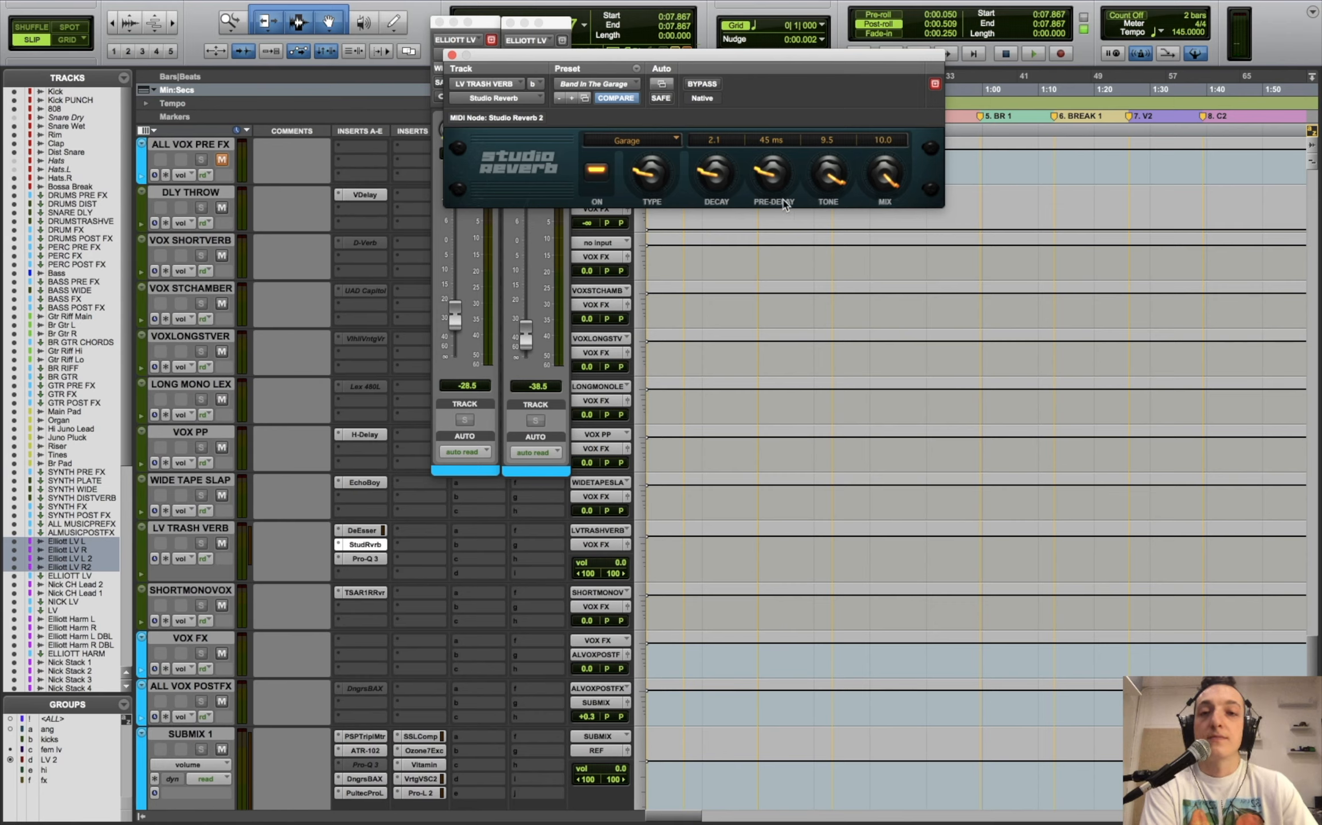
click(635, 143)
click(635, 143)
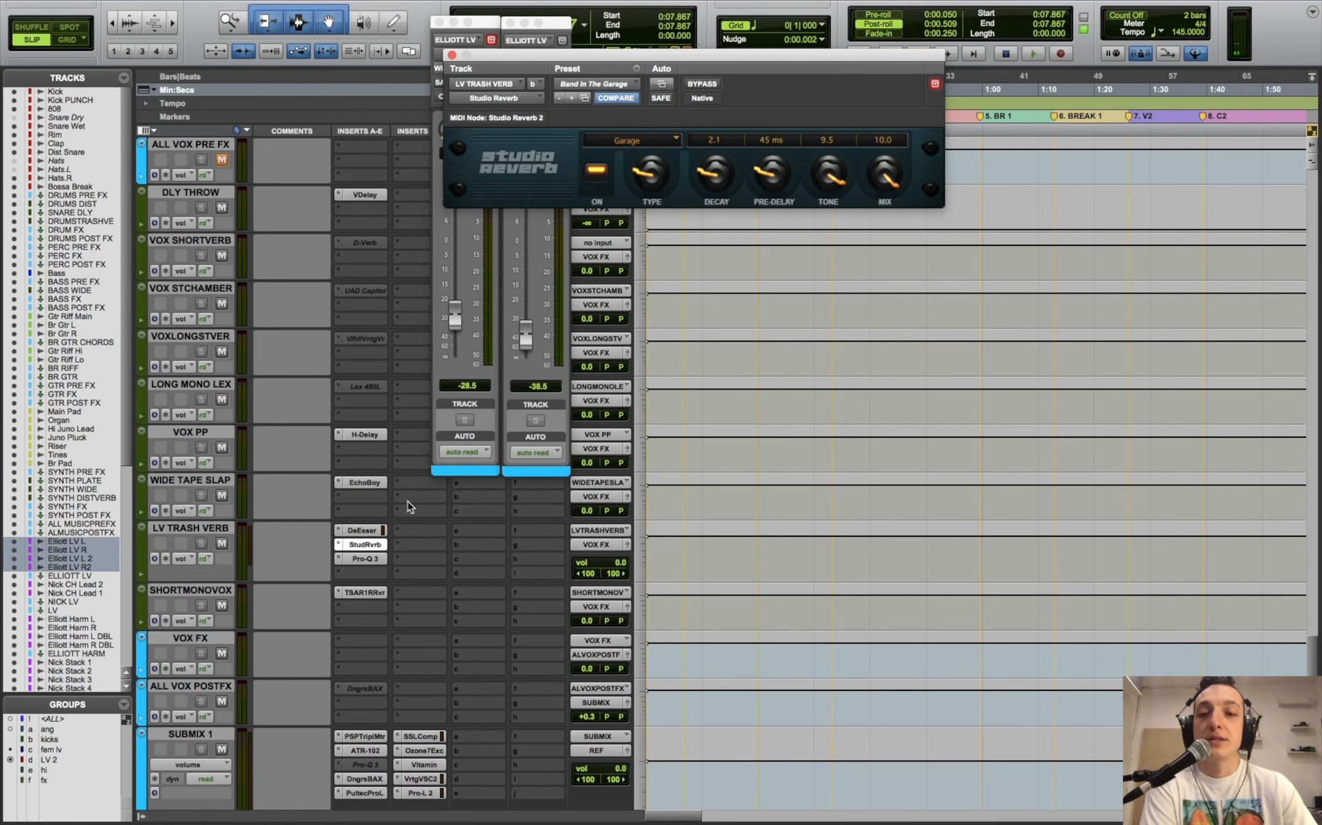
click(365, 573)
click(365, 573)
- Compare LV TRASH VERB's Pro-Q 3 EQ and Studio Reverb, then close the EQ
click(365, 560)
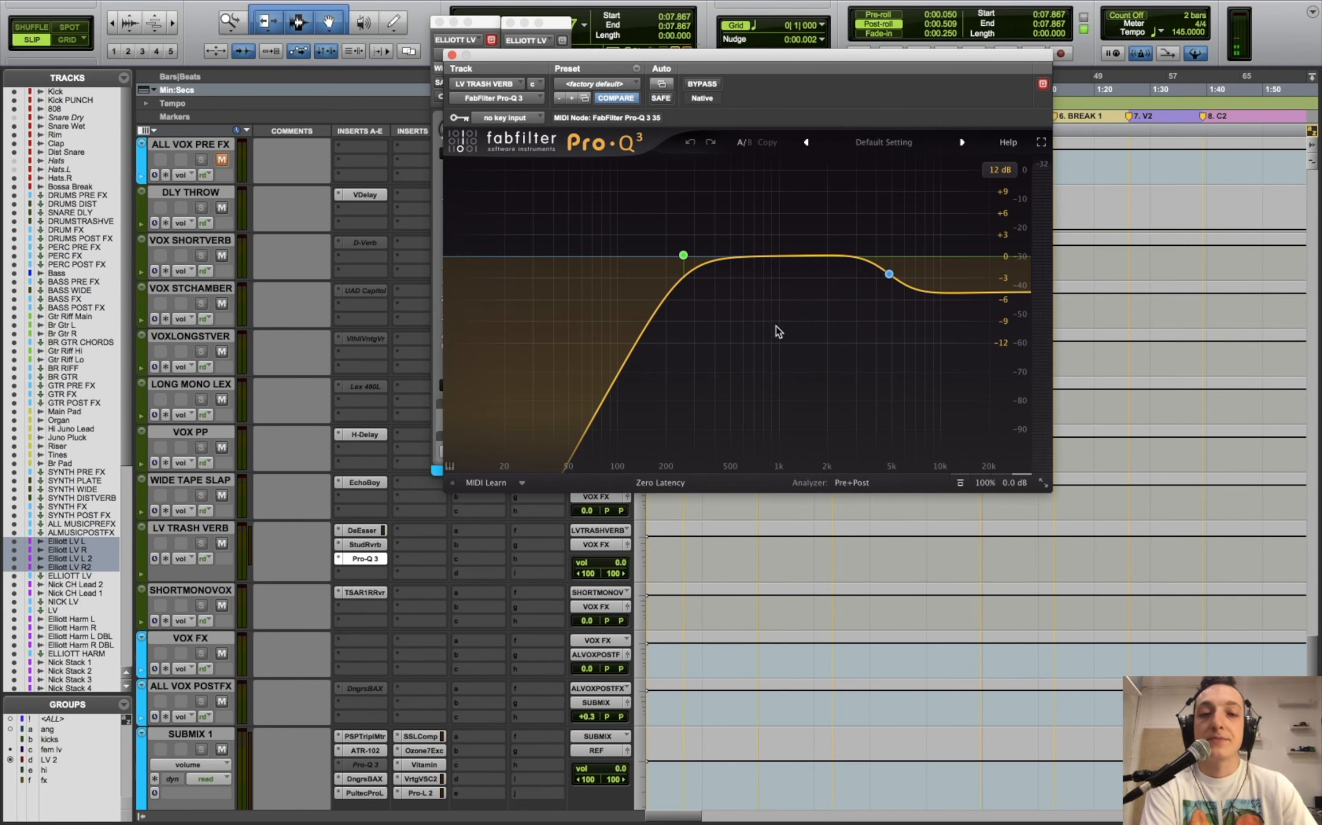
click(367, 545)
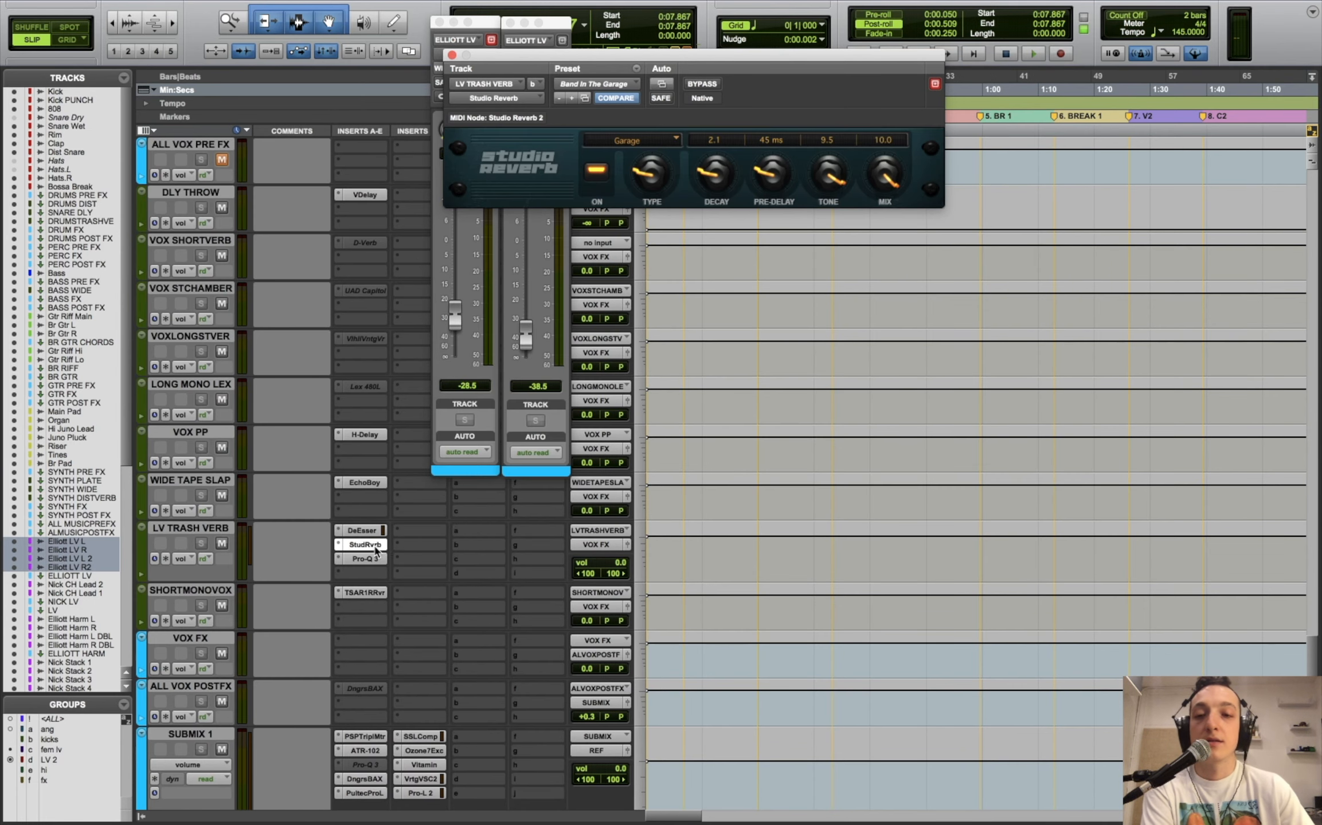
click(365, 559)
click(364, 546)
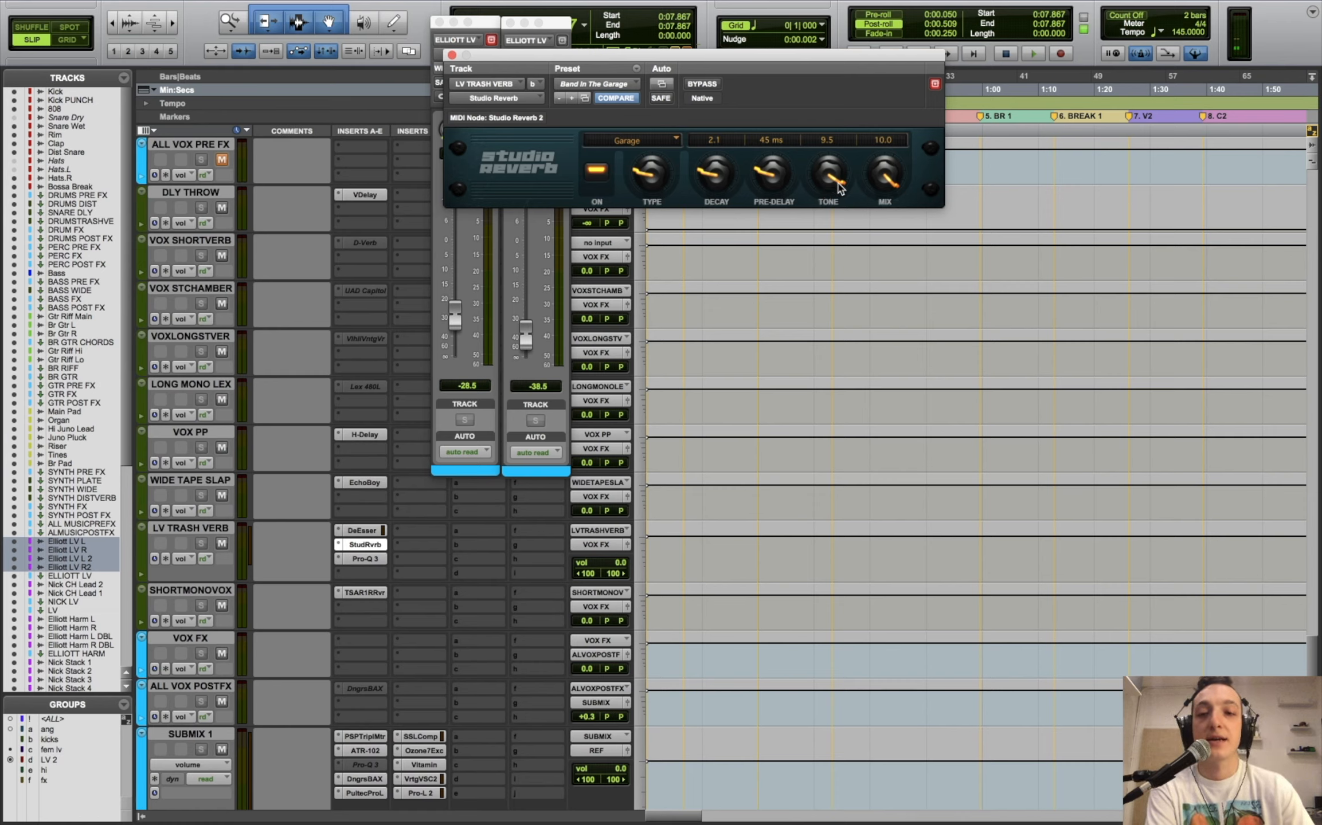
click(383, 559)
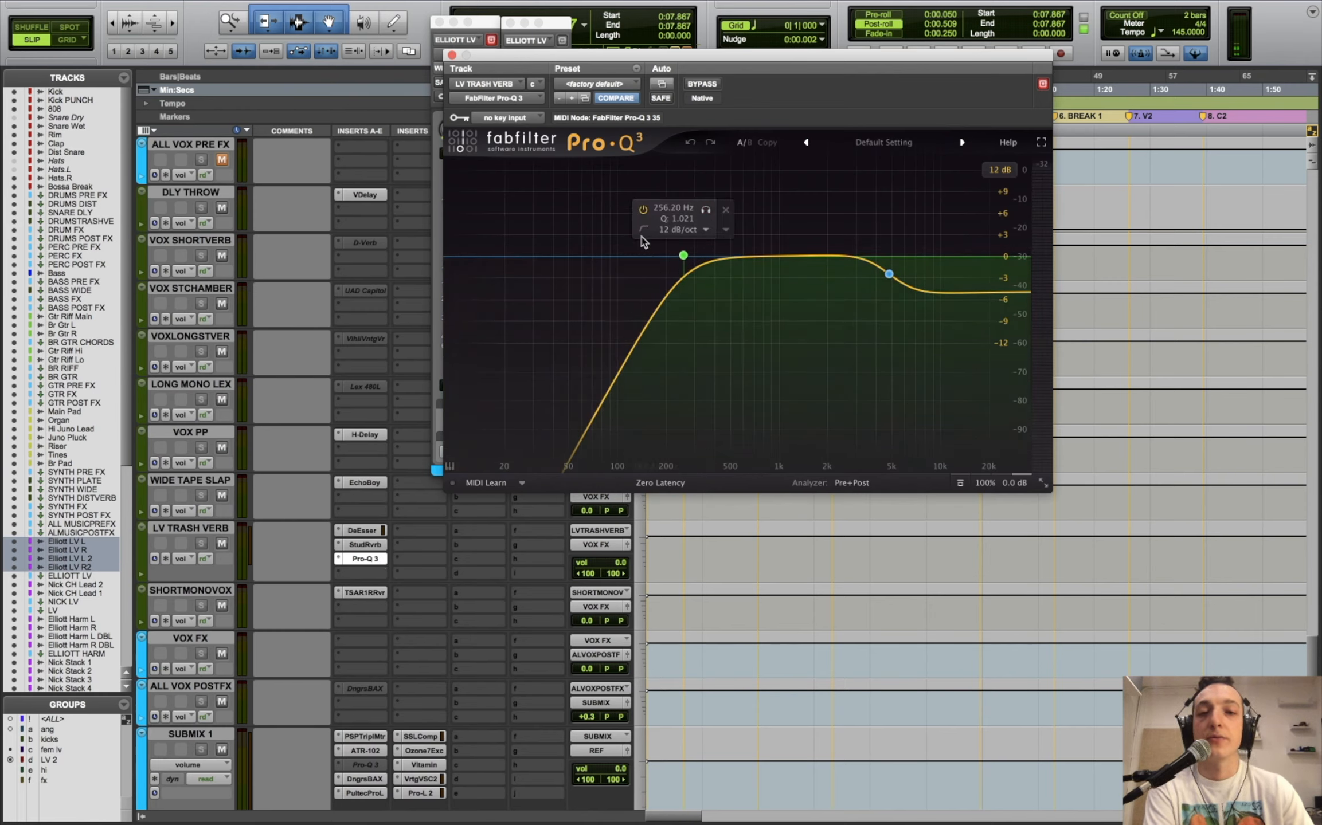
click(453, 56)
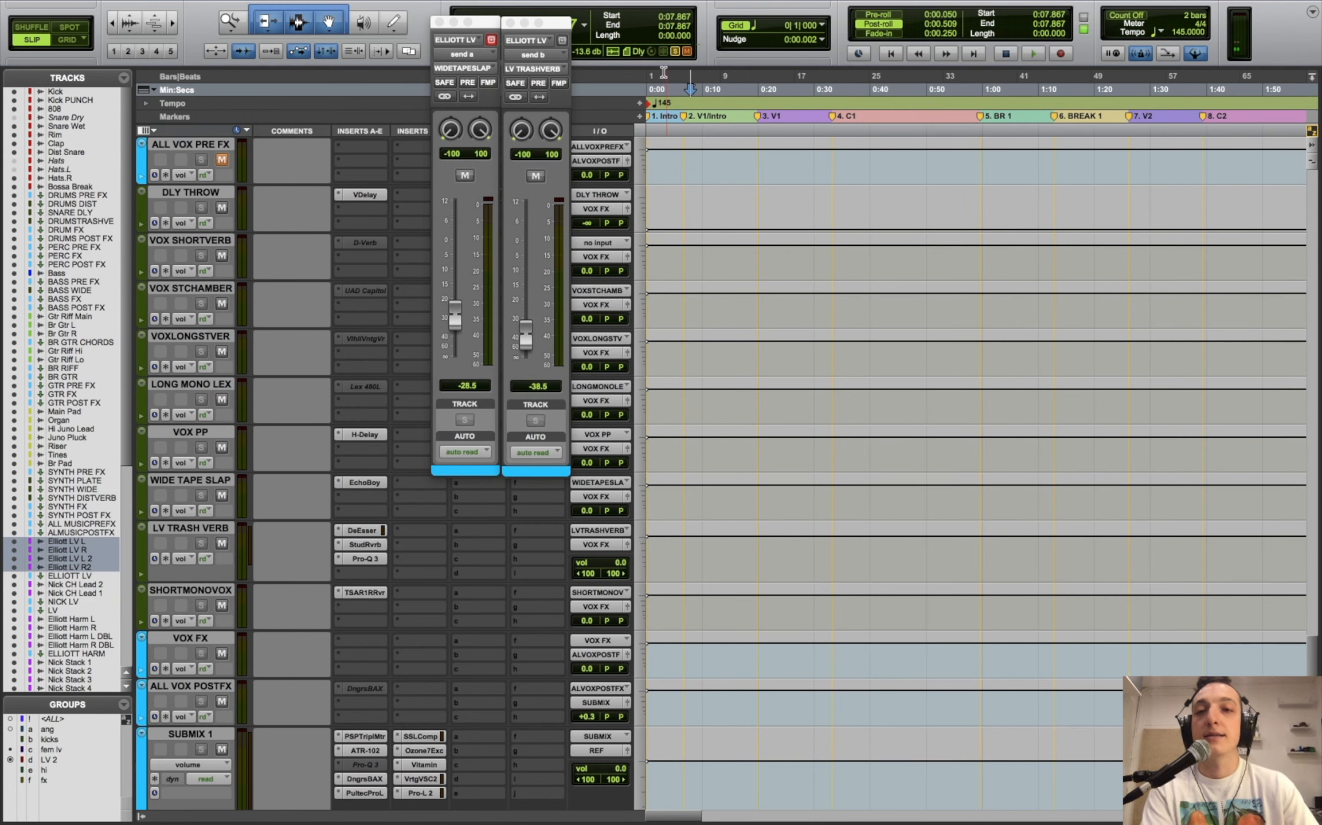
- Close both send level windows and bring up plug-in choices for a VOX FX insert
click(437, 22)
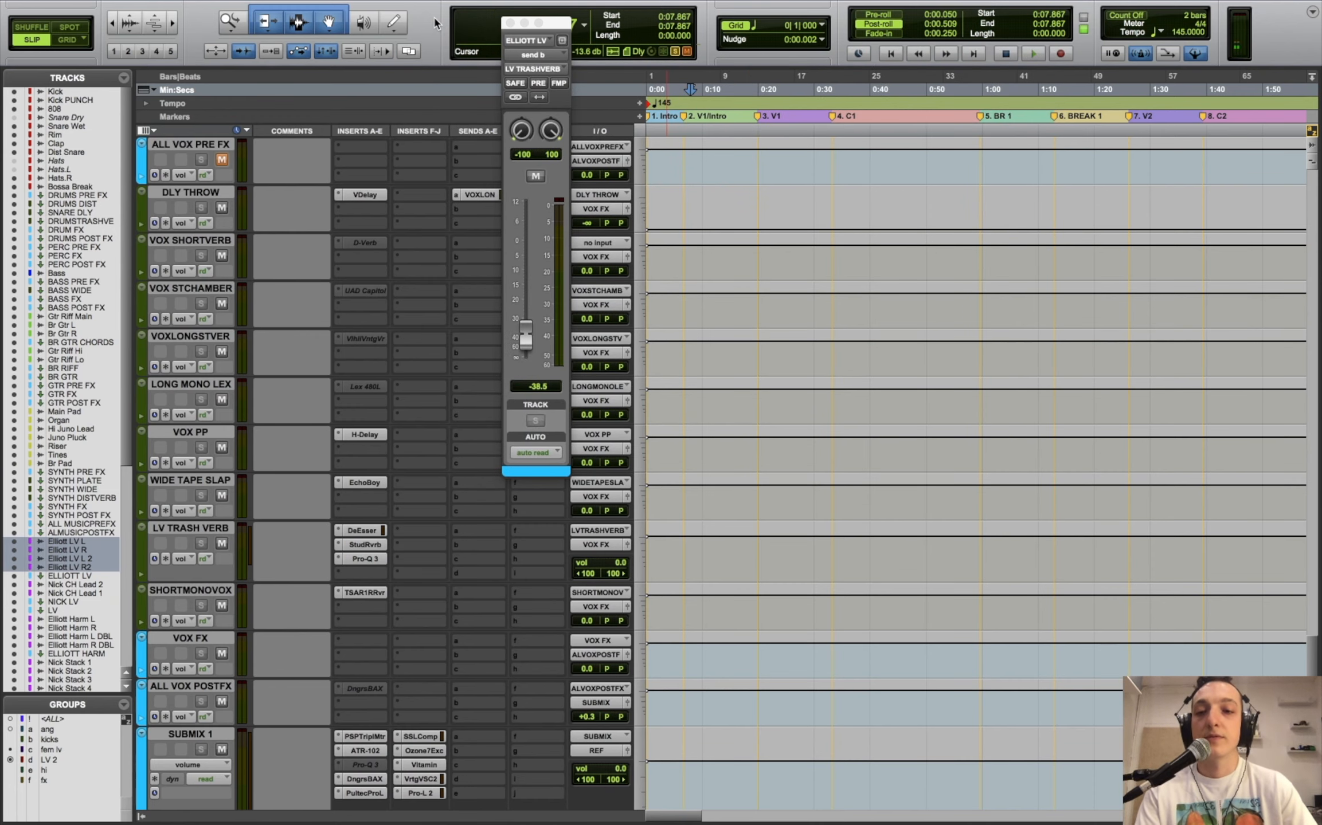
click(510, 22)
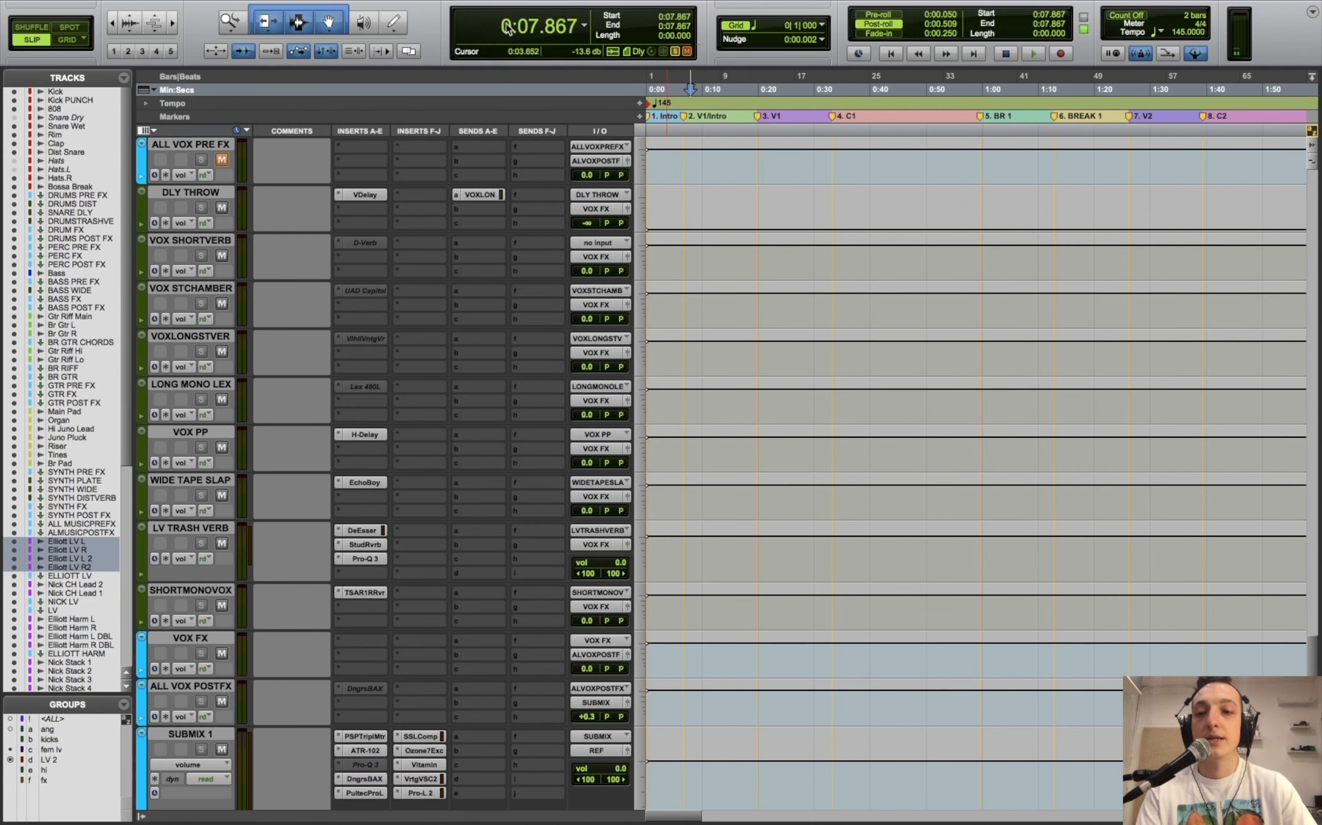
click(367, 649)
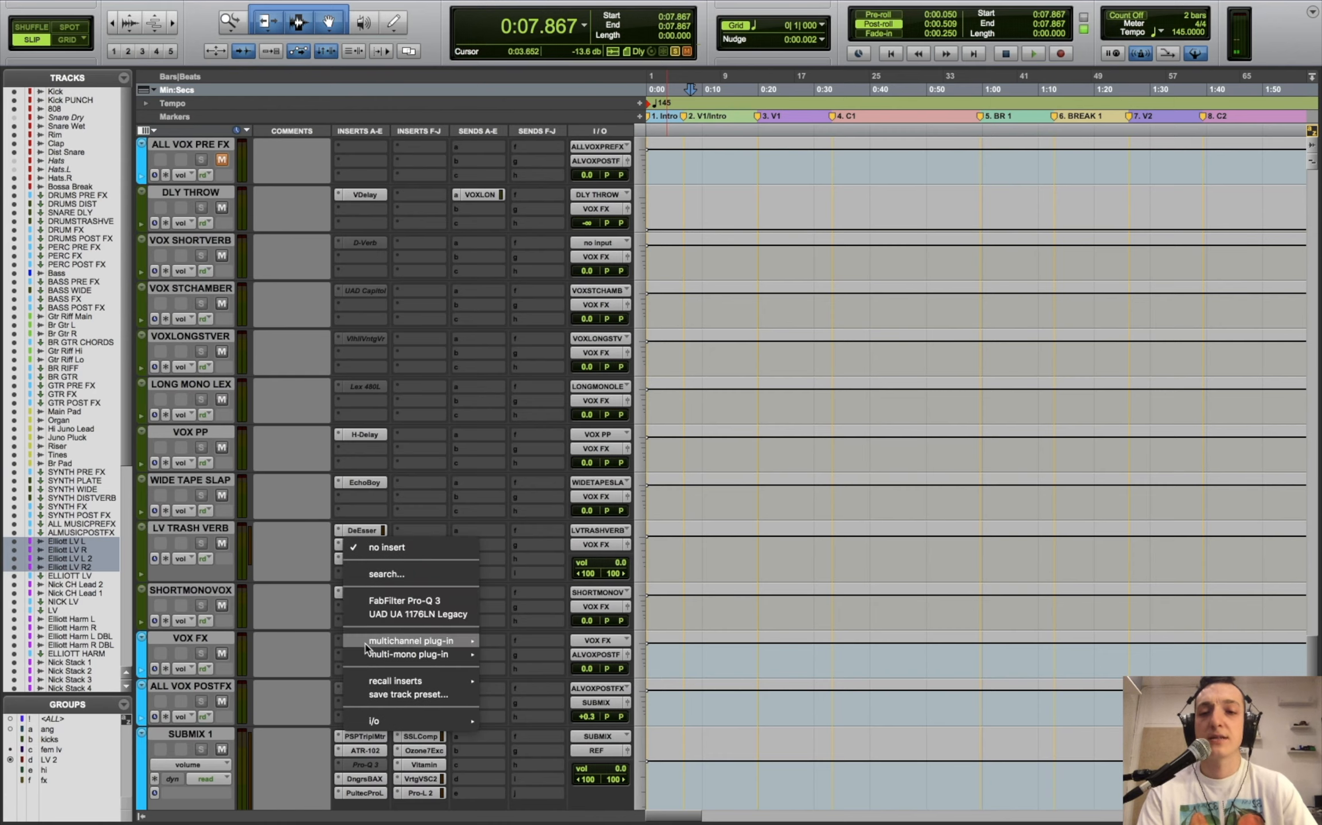
- Search 'hofa' and insert the HOFA 4U Meter, Fader & MS-Pan on VOX FX
click(379, 573)
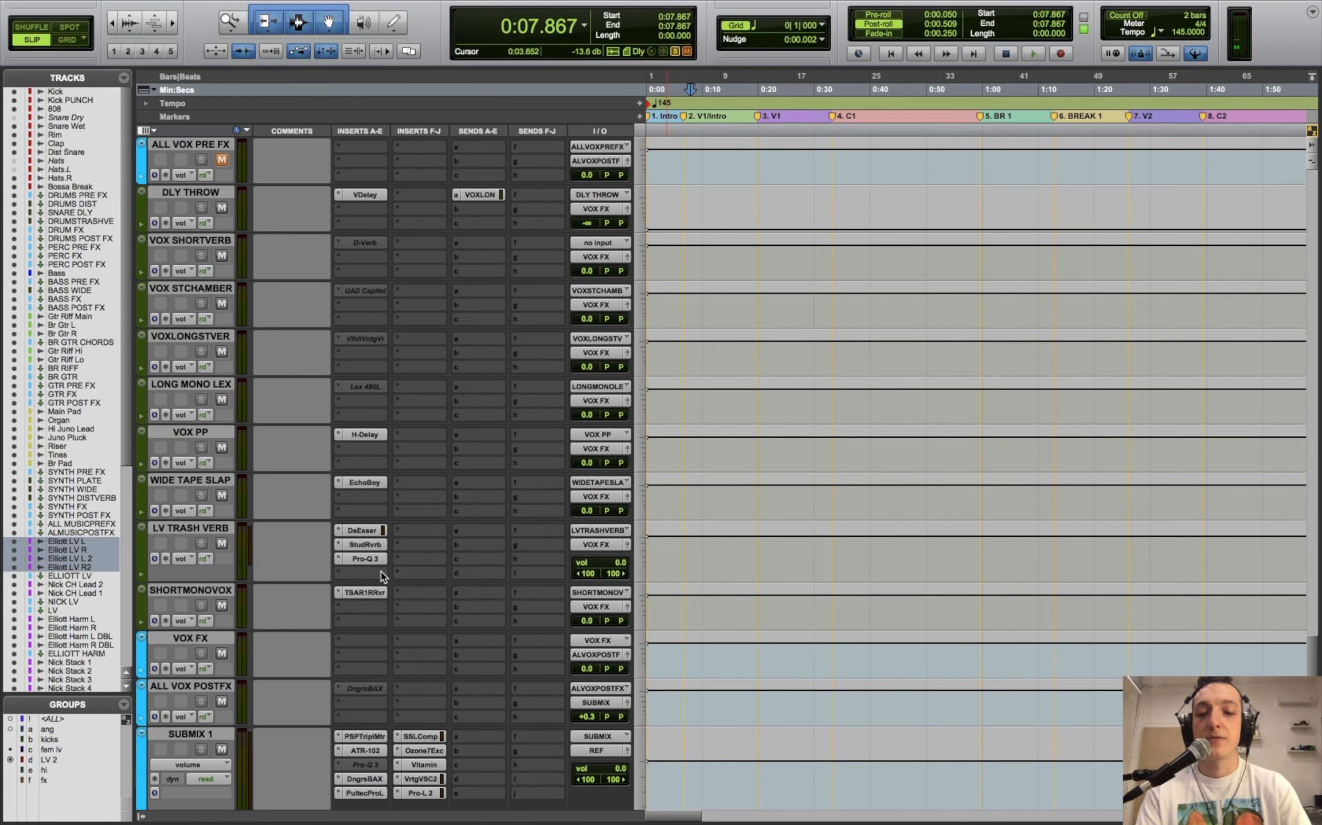
text(hofa)
key(Down)
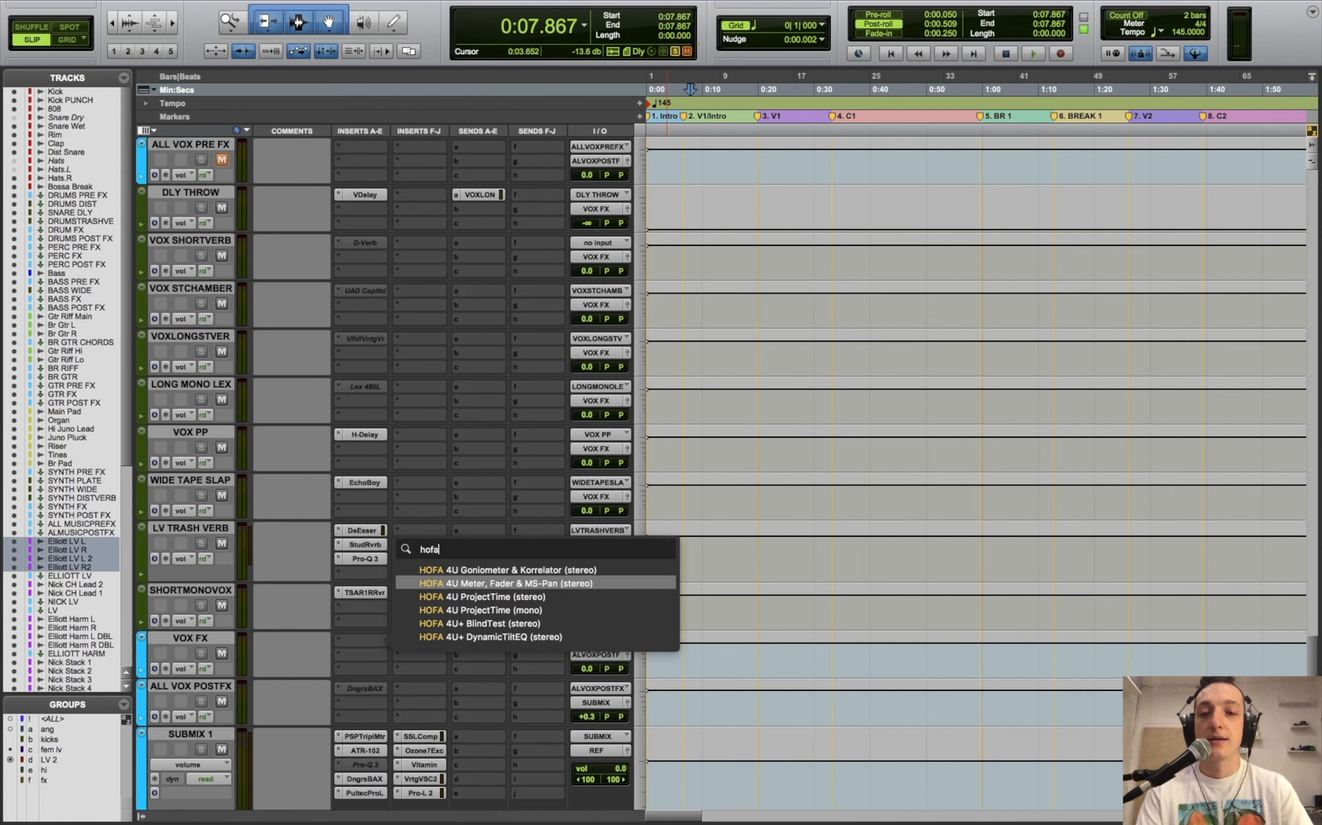
key(Return)
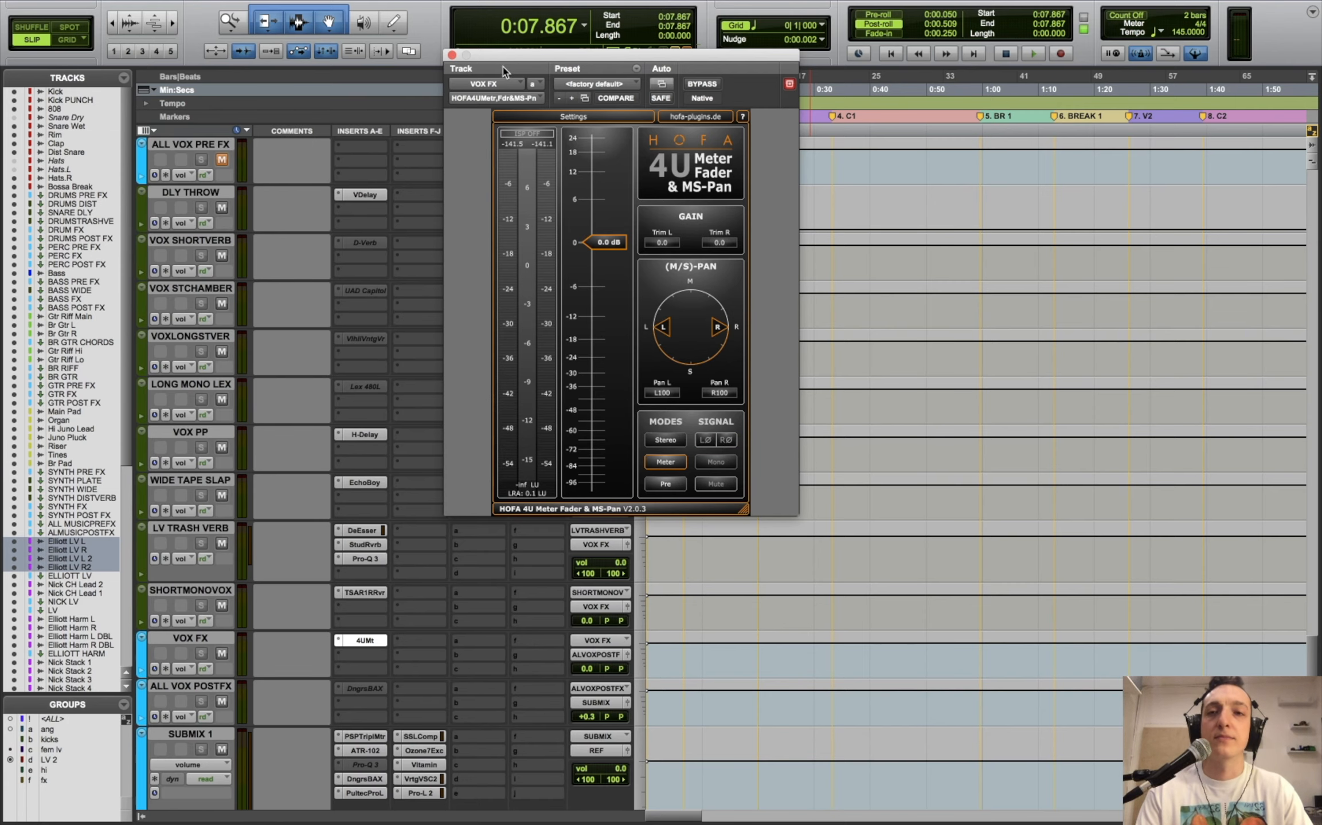
- Close the HOFA window, solo Nick CH Lead 2 and play it from 0:29.923
click(452, 55)
scroll(390, 490, up, 1)
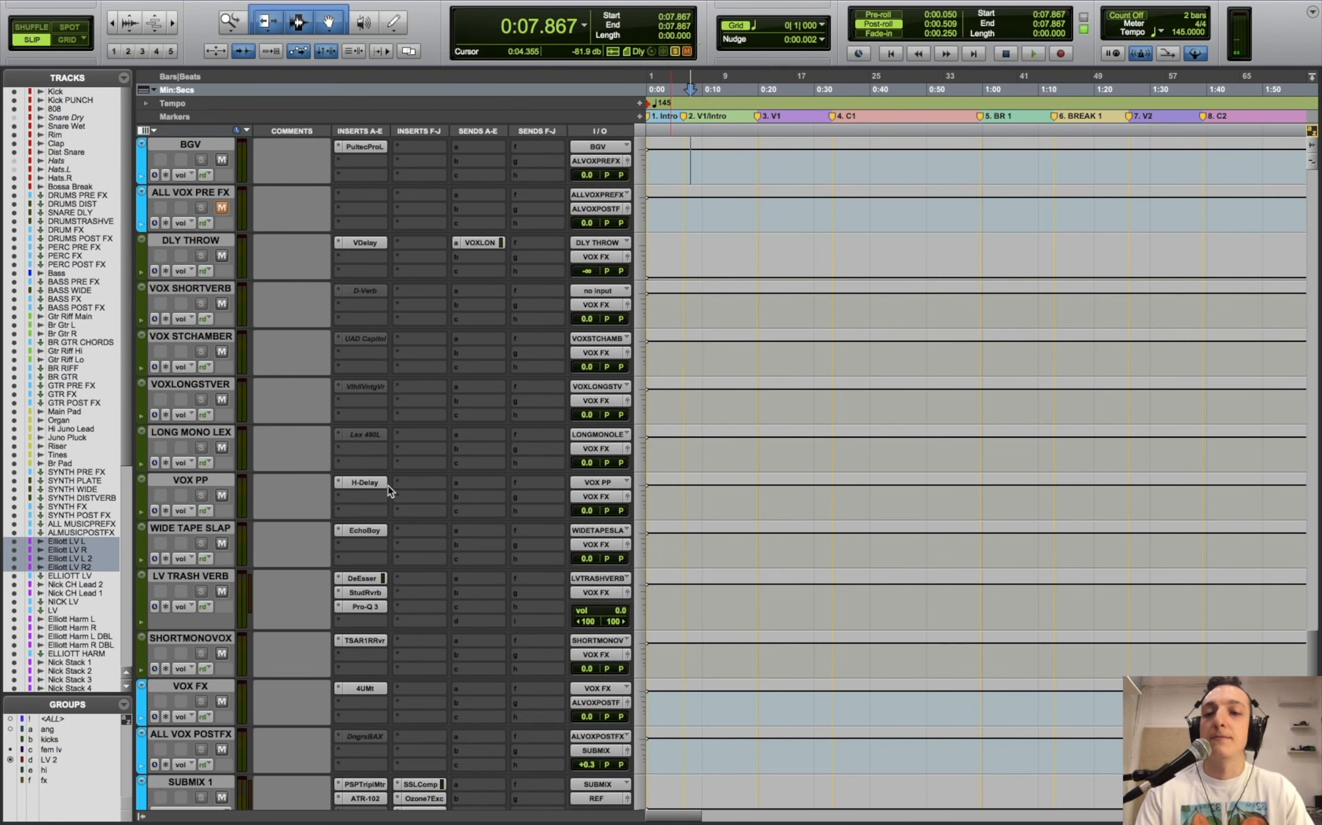
scroll(399, 555, up, 5)
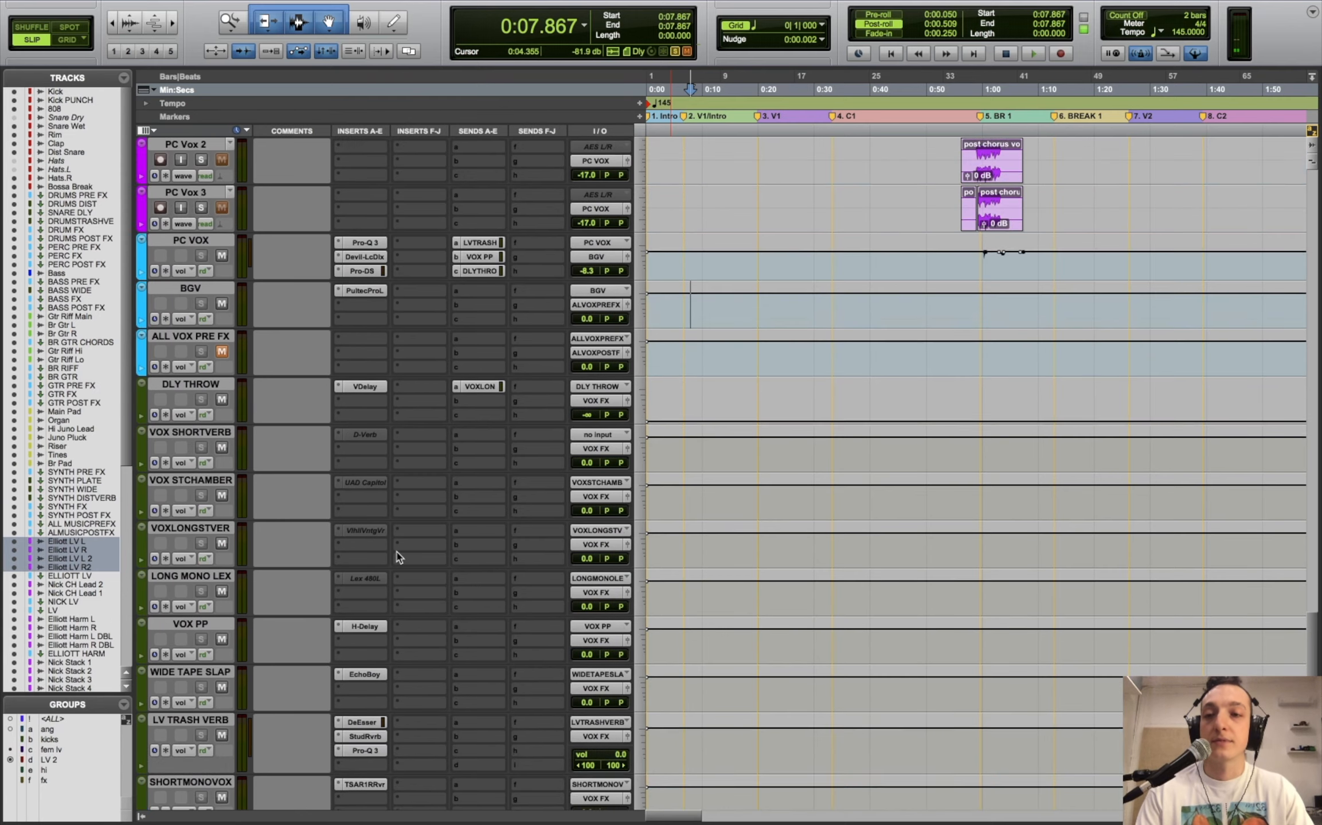
scroll(335, 542, up, 15)
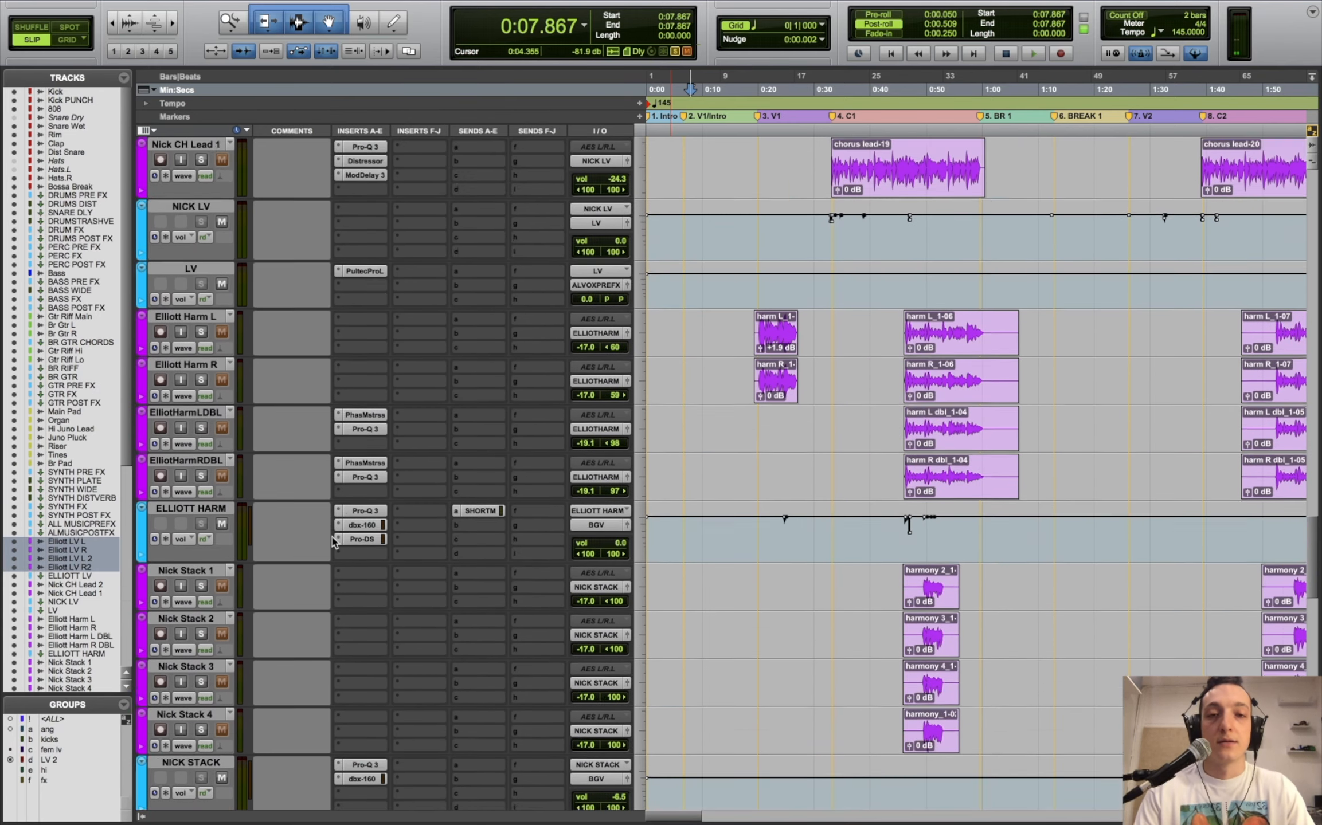
scroll(334, 542, up, 1)
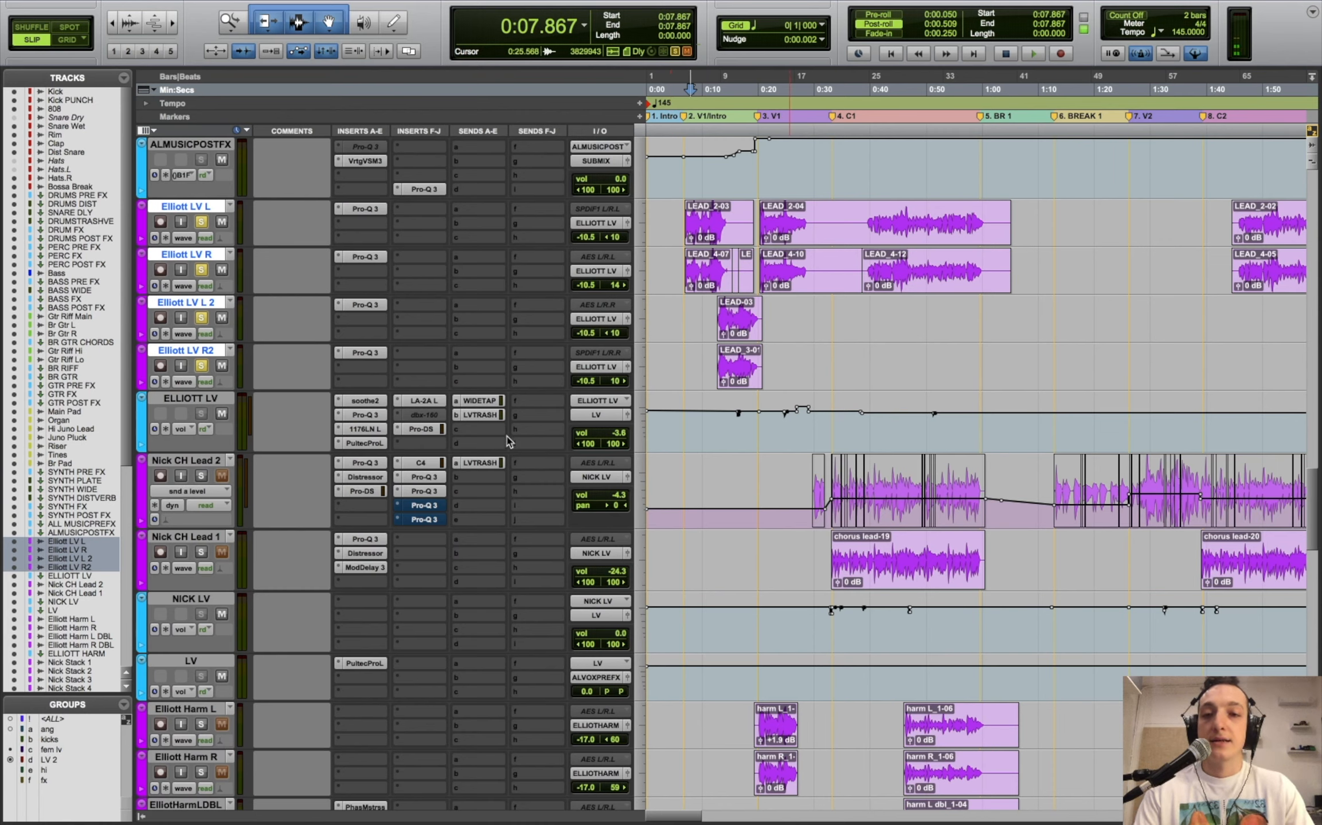
click(814, 433)
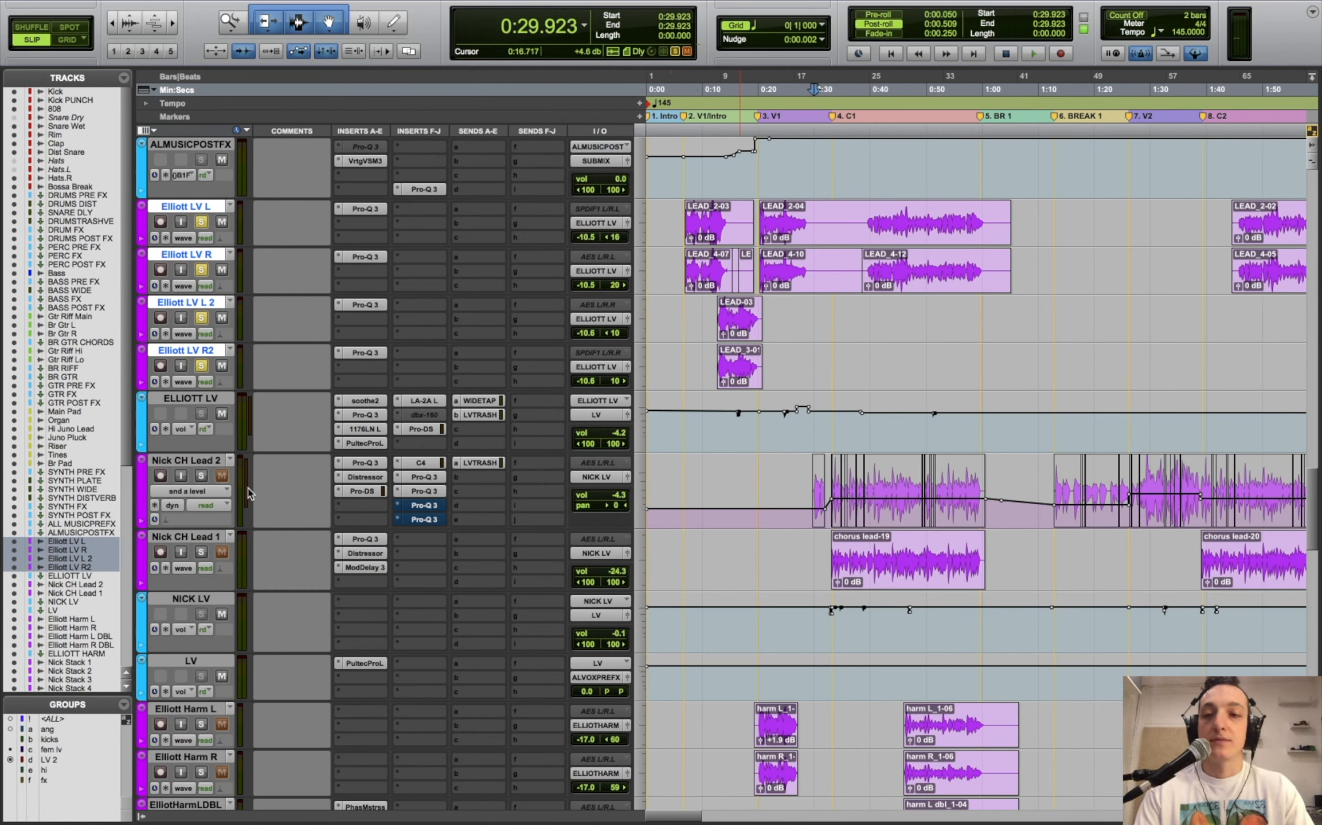
click(202, 476)
key(space)
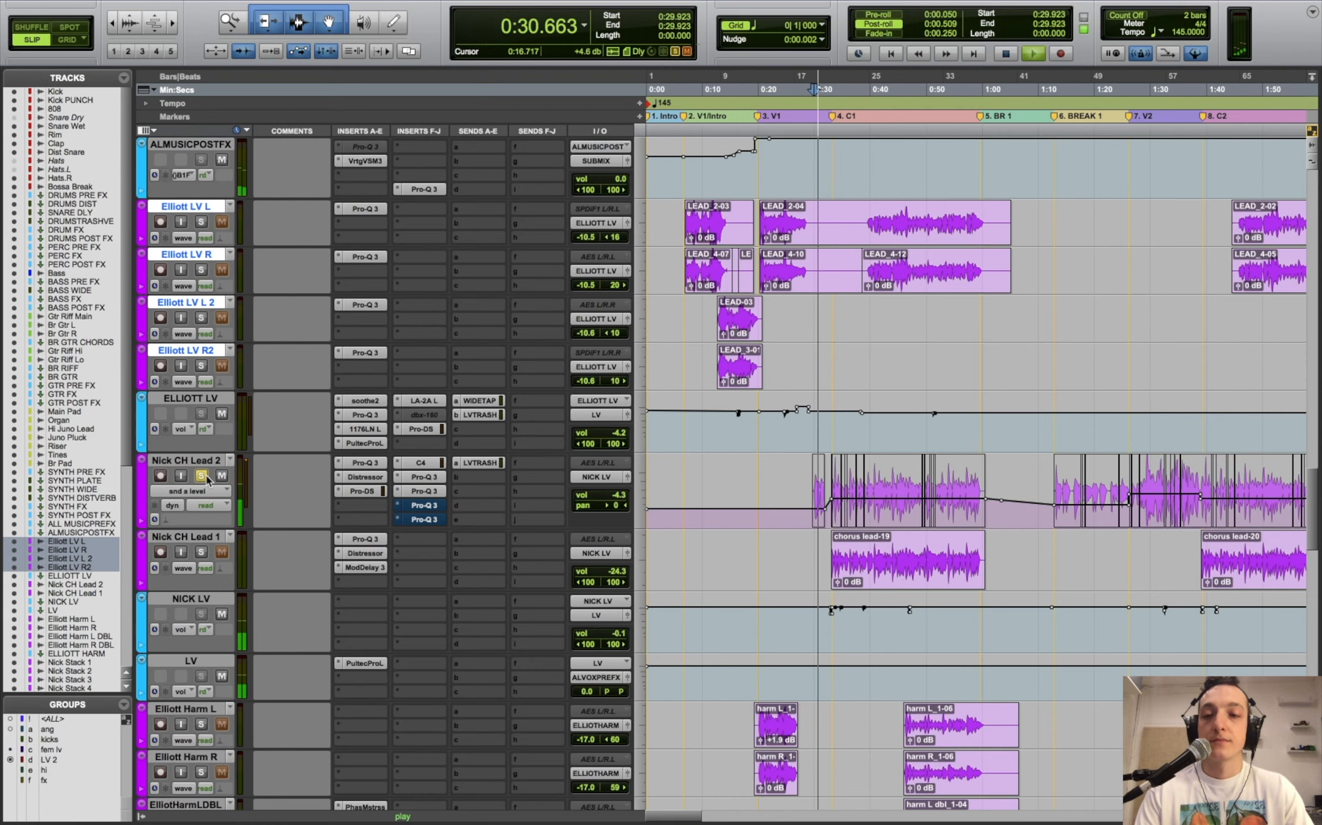
key(space)
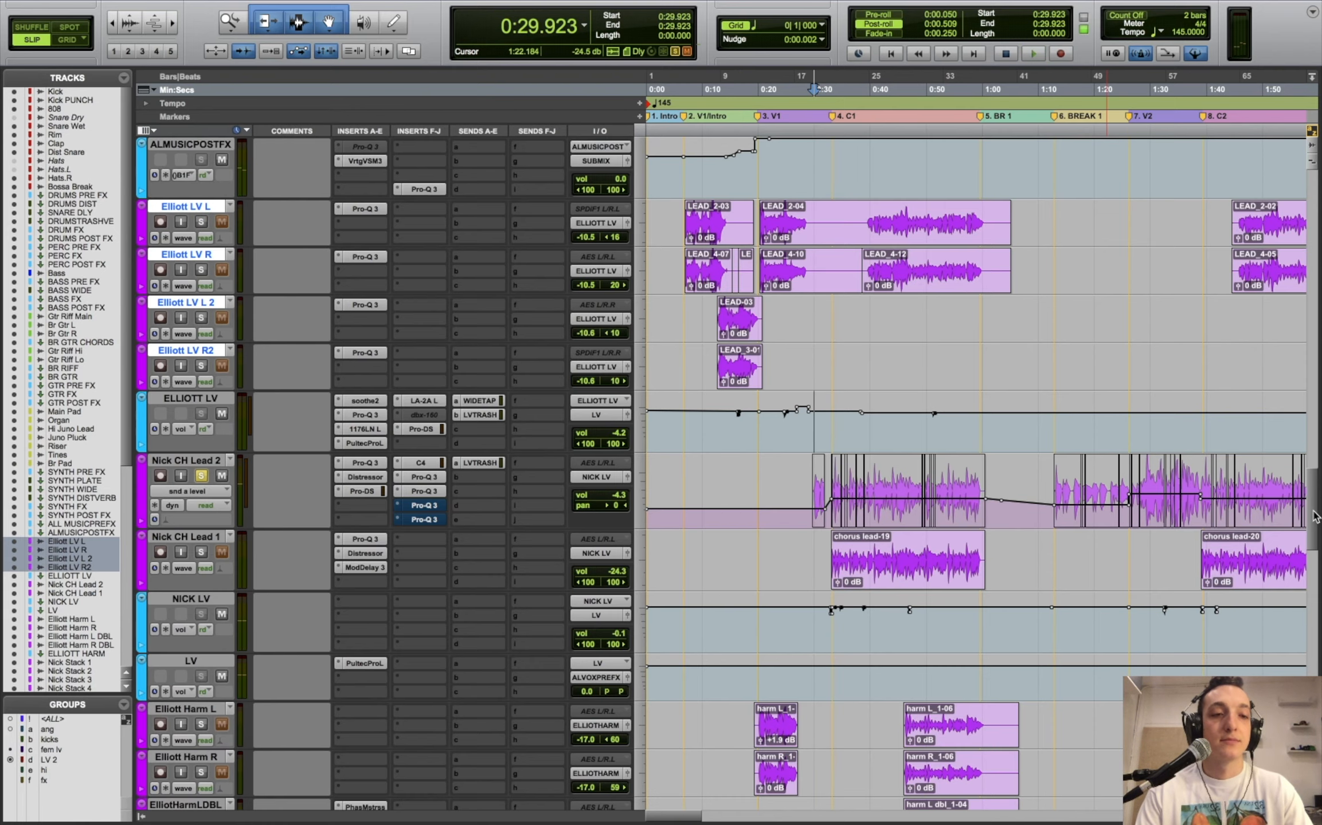
- Unmute the ALL VOX PRE FX bus and play the soloed vocal again
drag(1313, 517, 1313, 662)
click(221, 339)
key(space)
drag(1314, 634, 1314, 483)
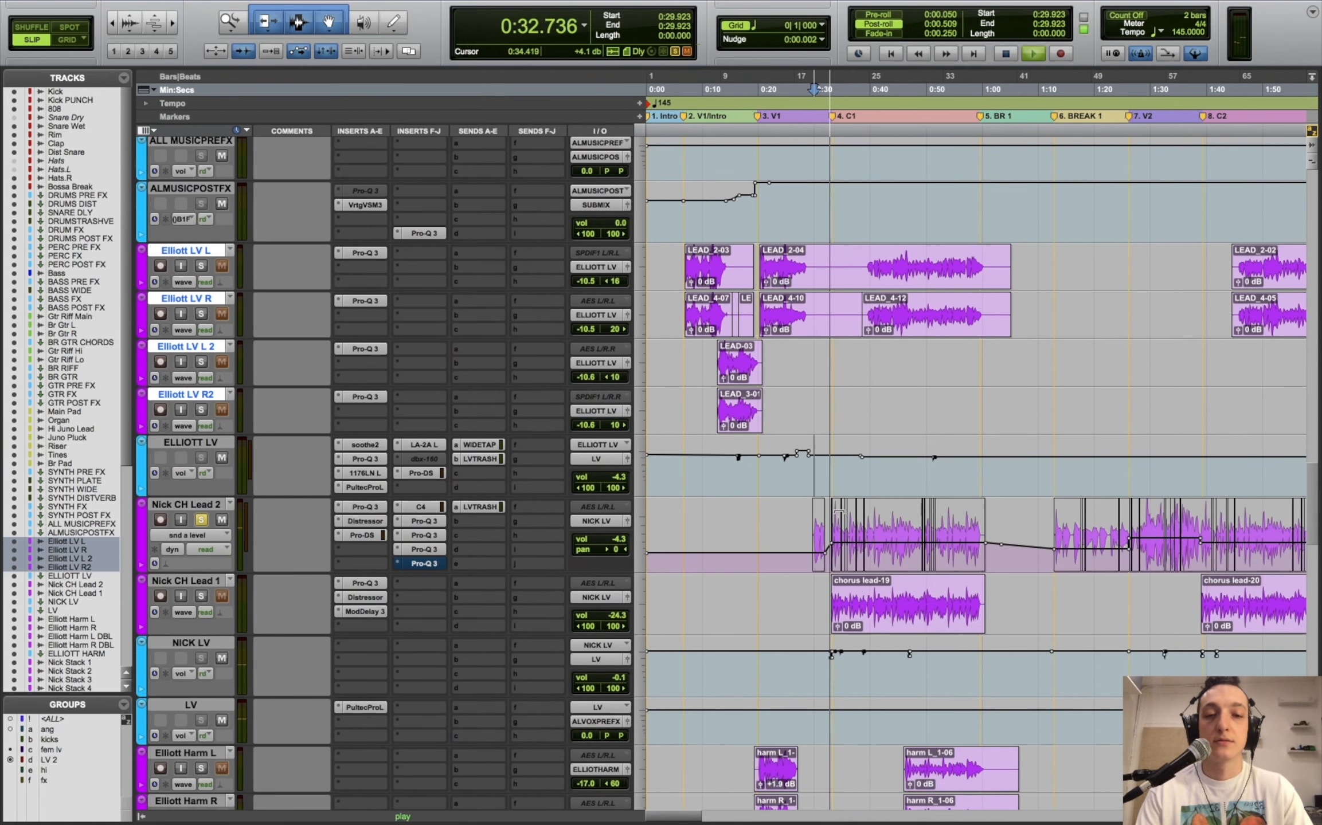
key(space)
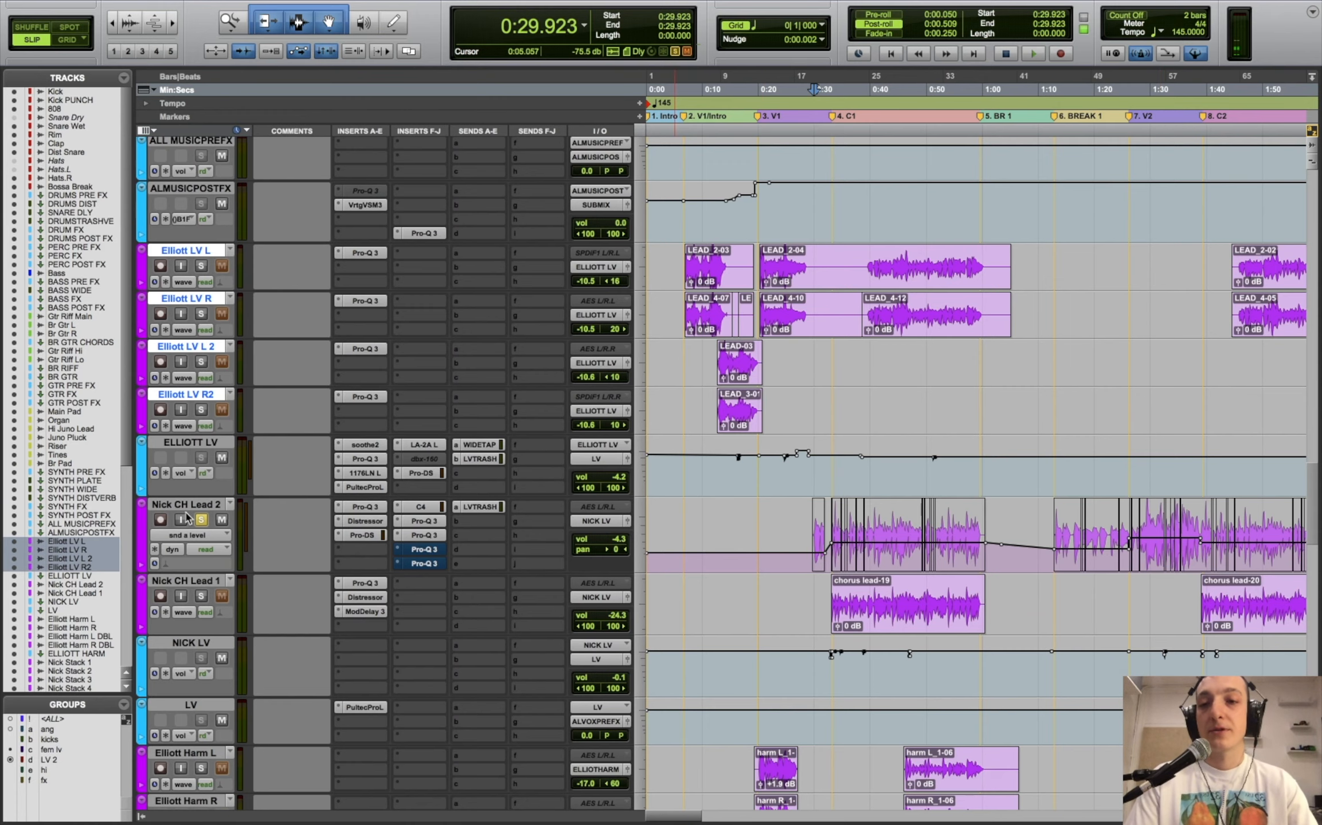
- Play Nick CH Lead 2 through its Pro-Q 3, soloing the 5195.5 Hz band, then open the Distressor
click(360, 509)
mouse_move(634, 248)
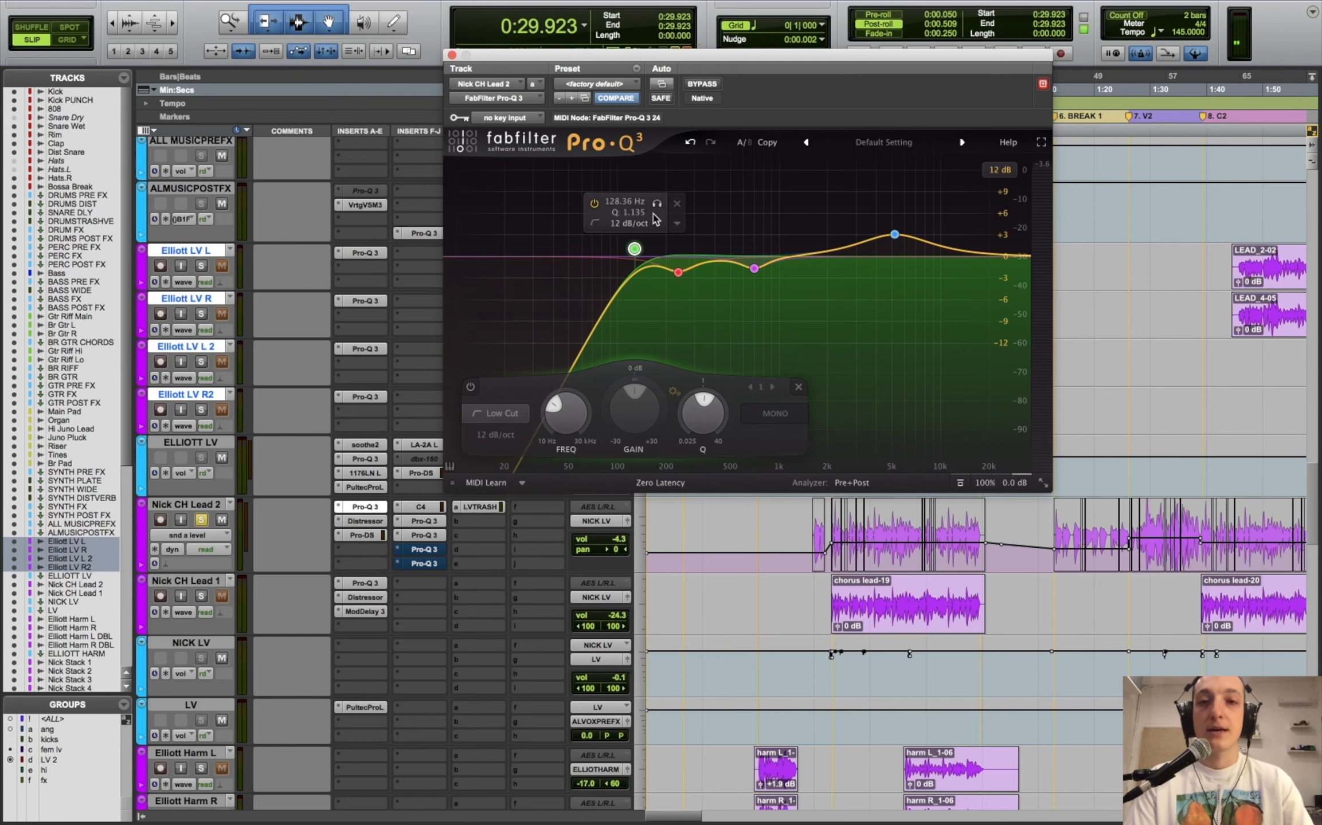
key(space)
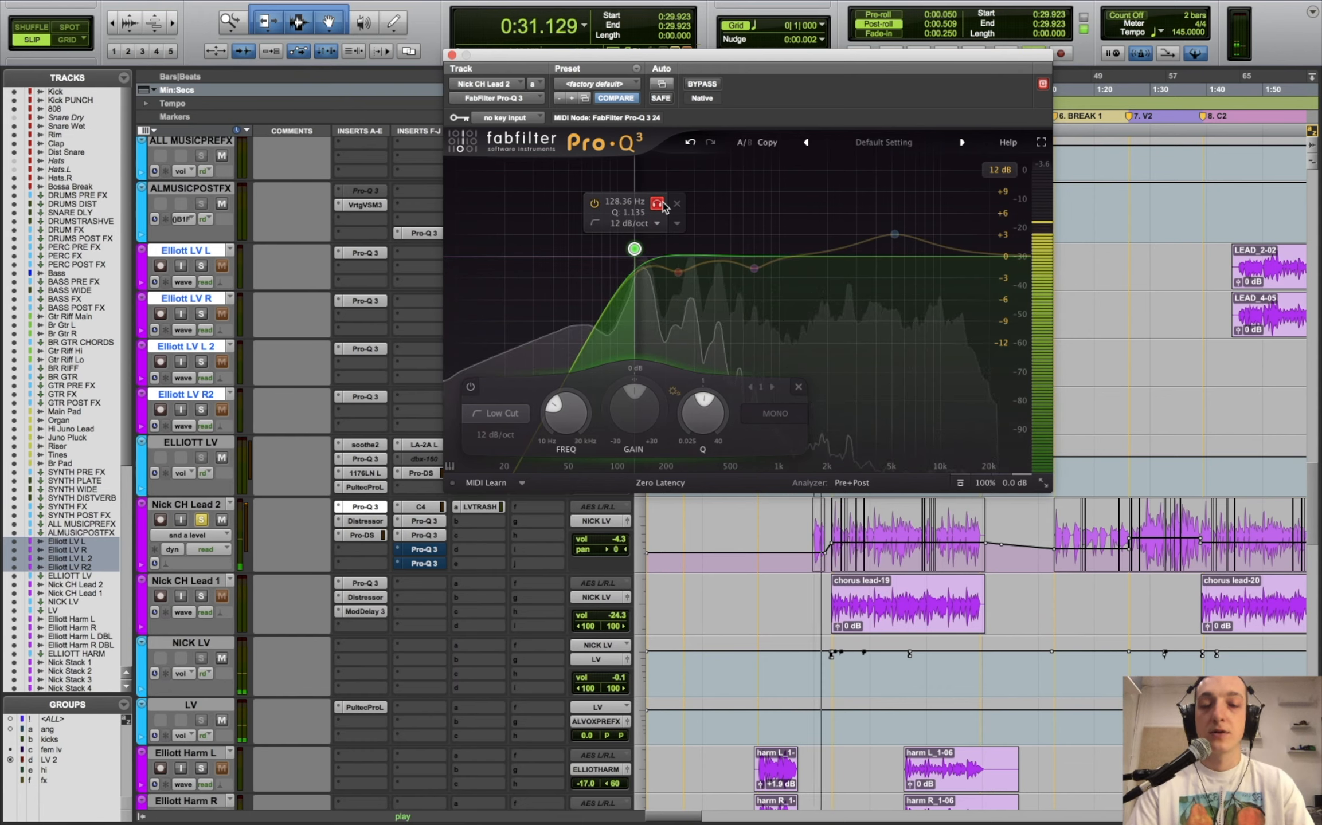
key(space)
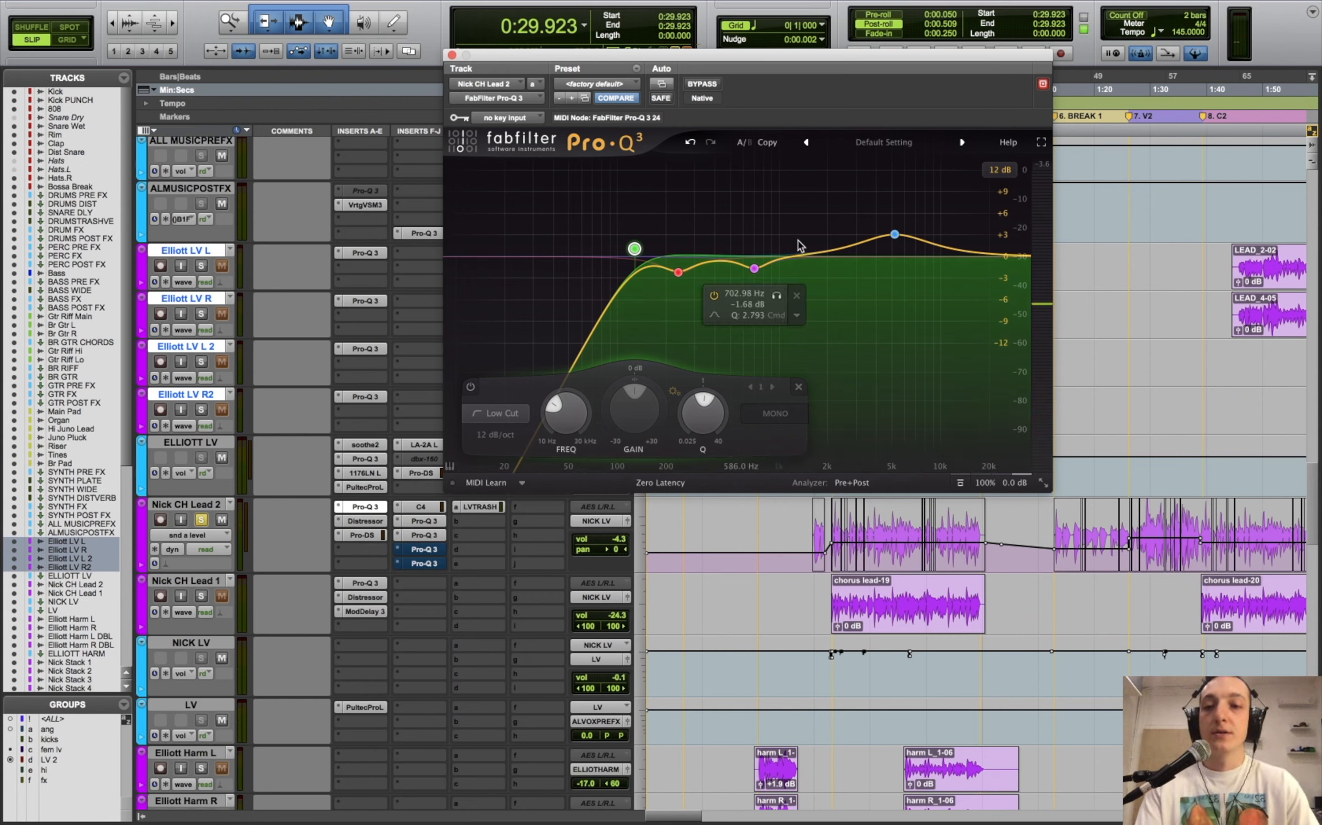
click(915, 193)
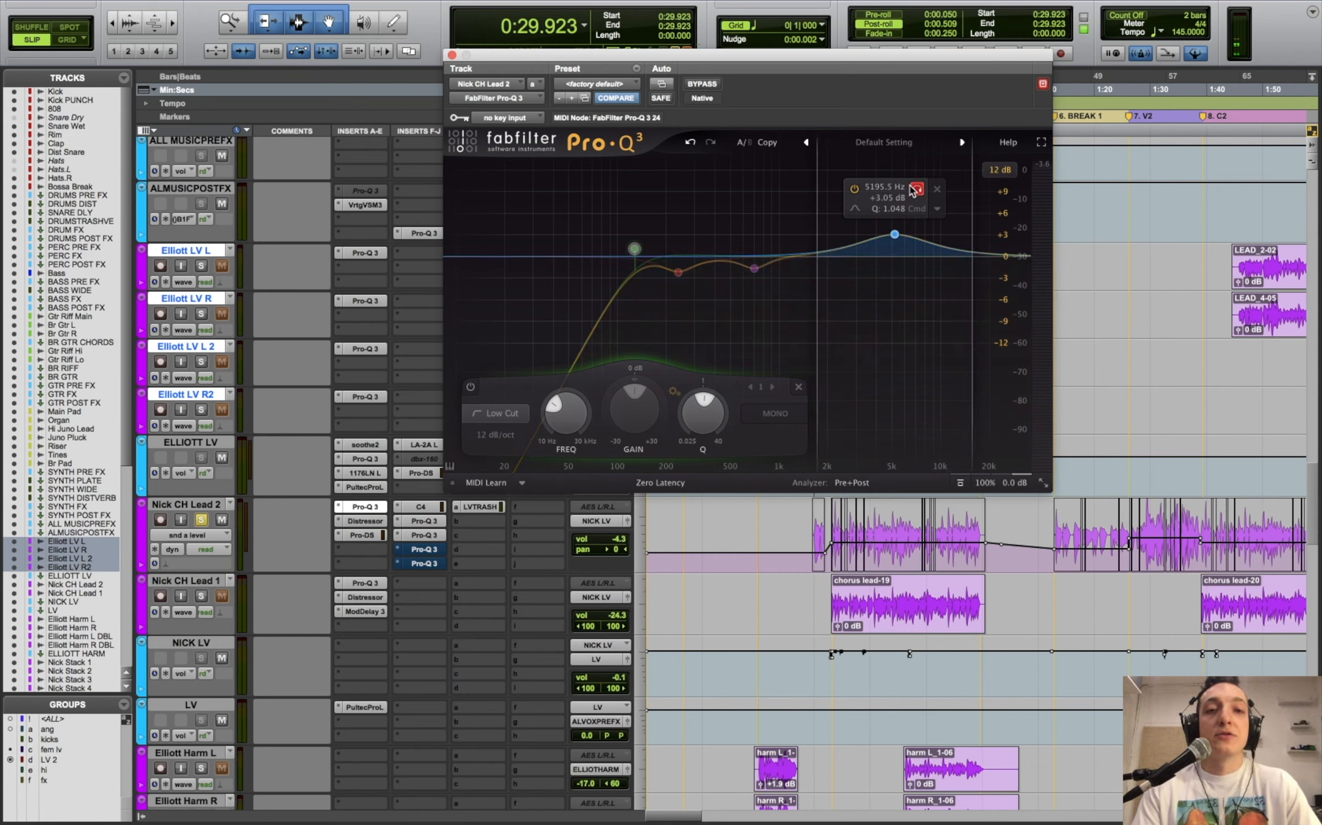
key(space)
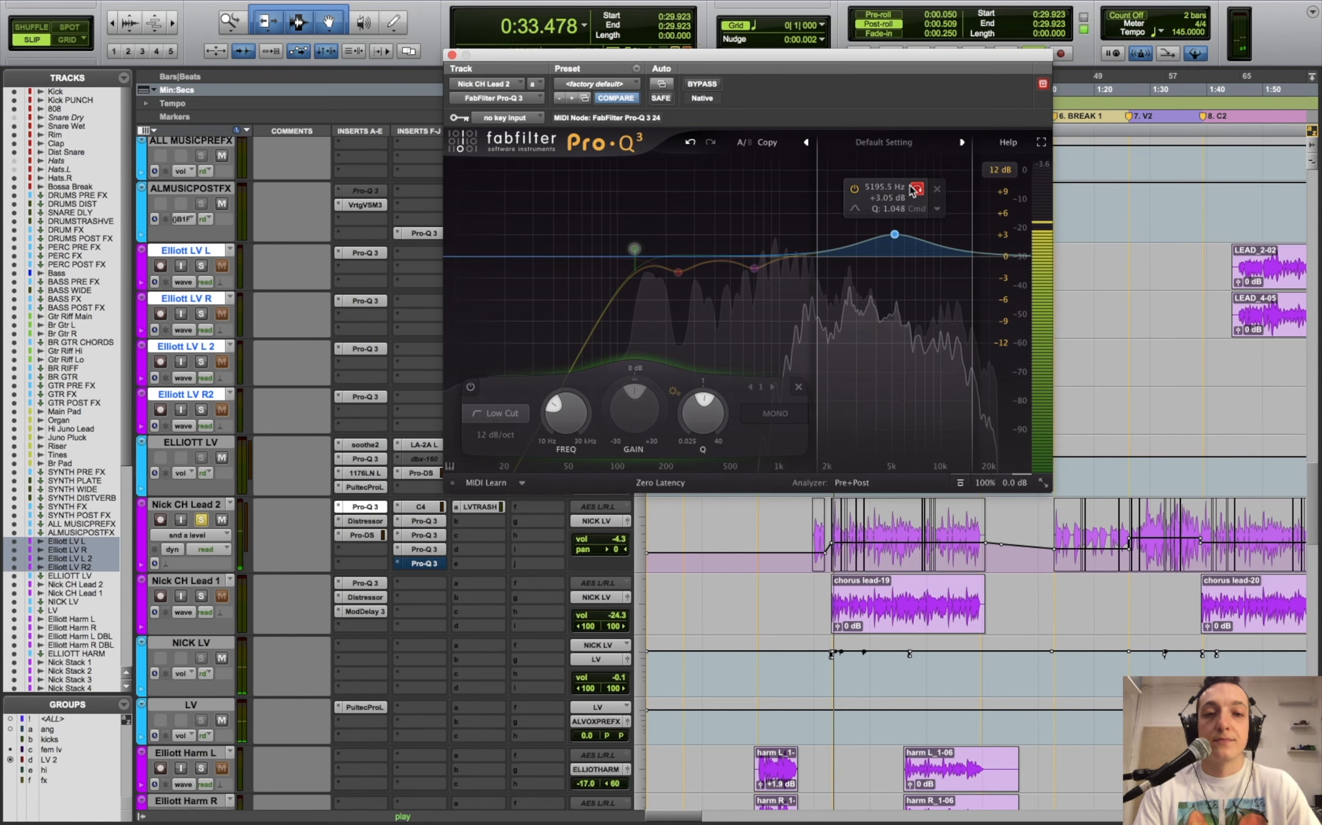
click(916, 189)
key(space)
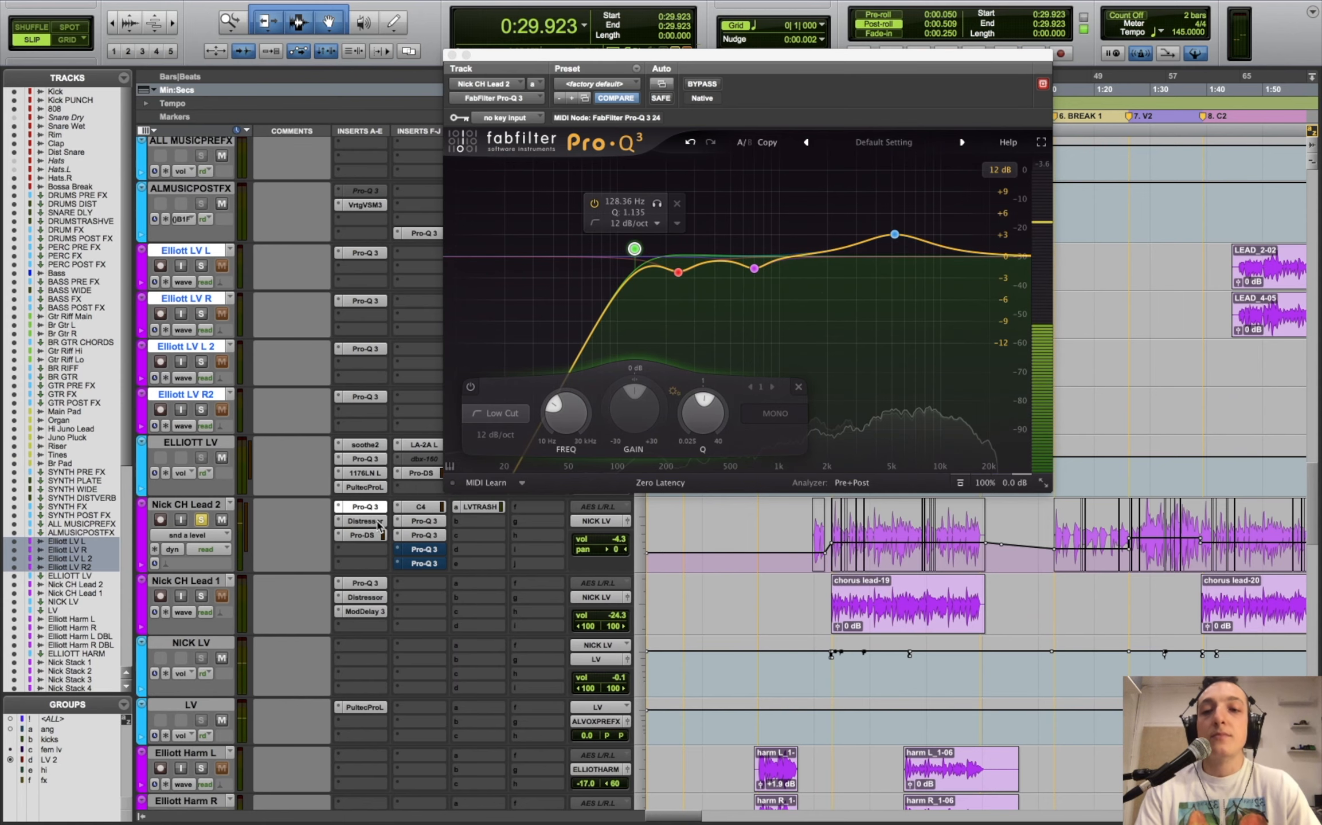
click(362, 521)
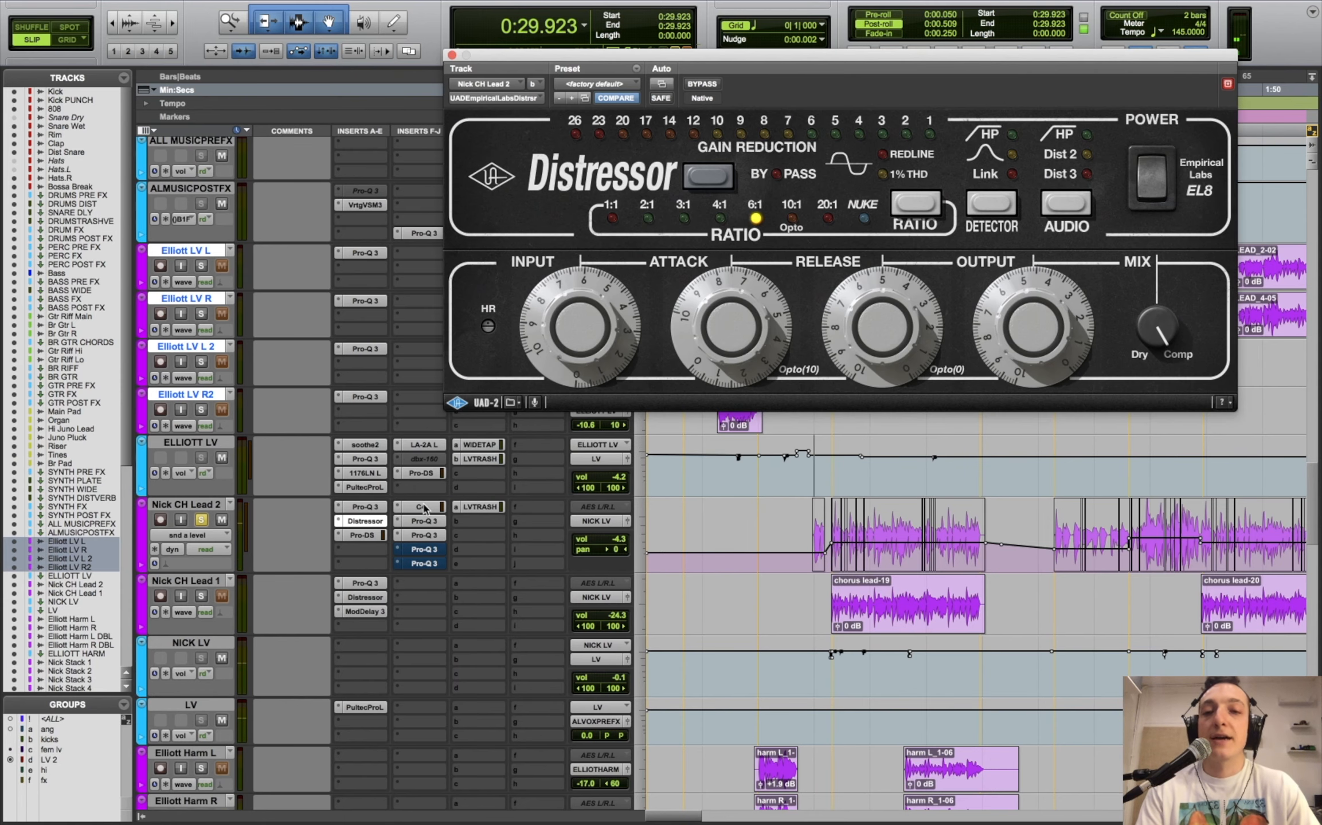
- Place the edit position at 0:33.014 and audition Nick CH Lead 2 through the Distressor
click(833, 474)
click(828, 475)
click(833, 478)
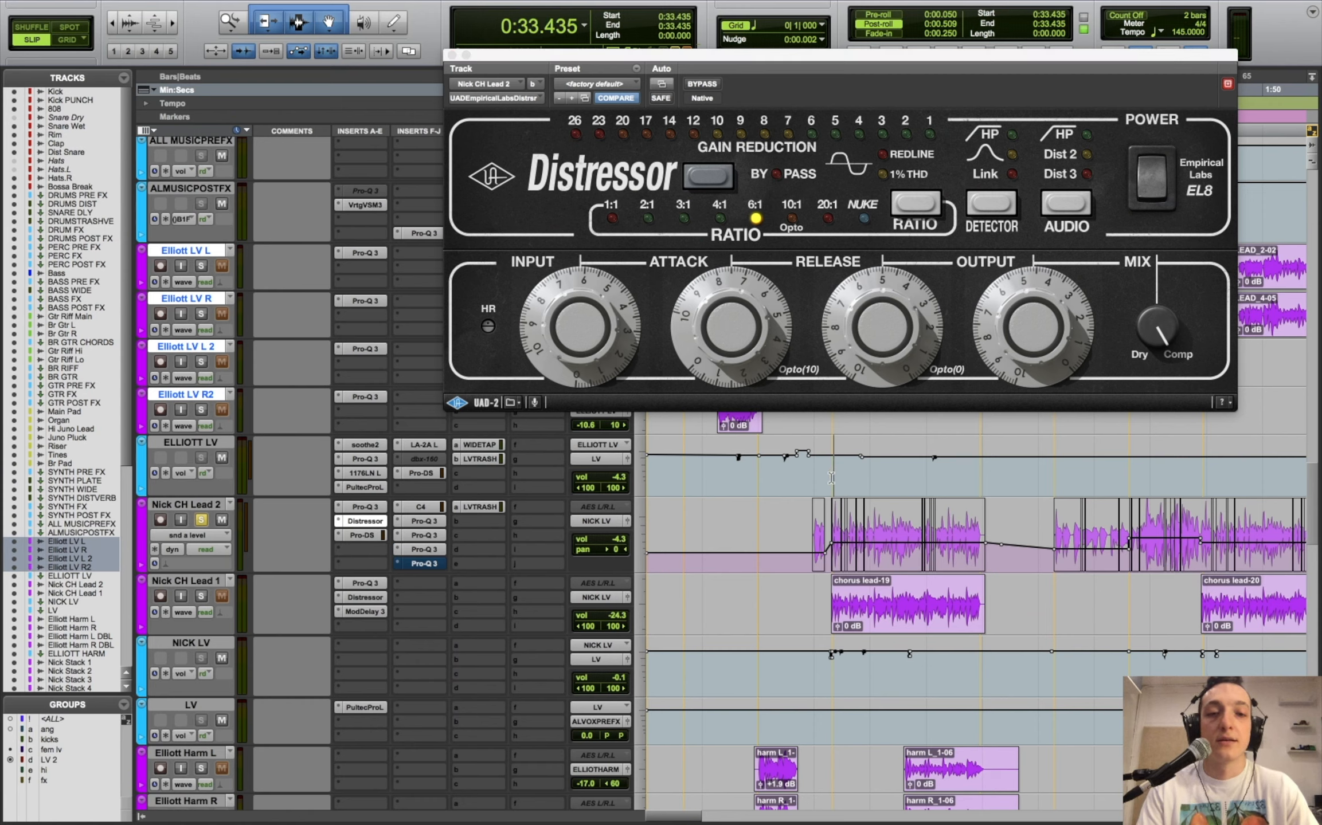
click(831, 477)
key(t)
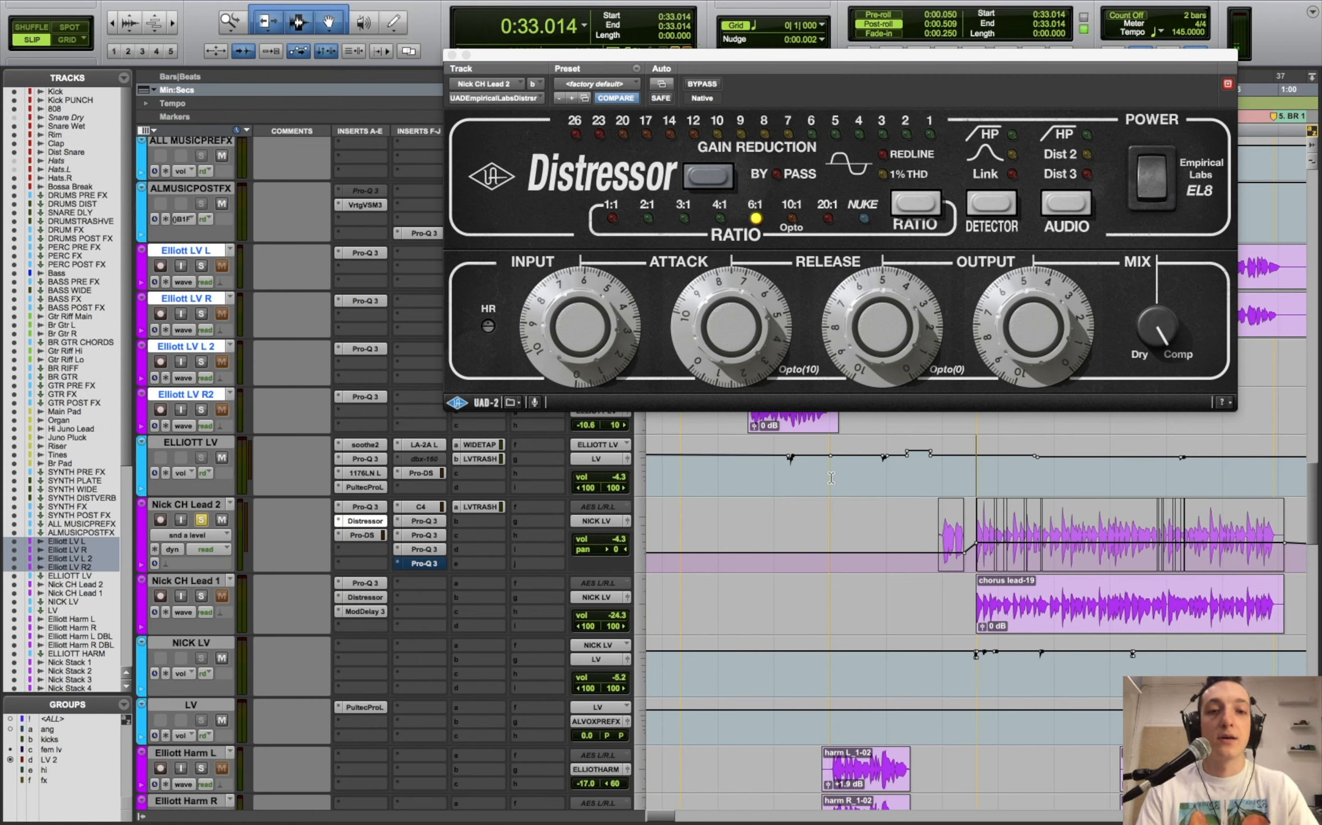
key(r)
key(space)
drag(781, 57, 731, 47)
key(space)
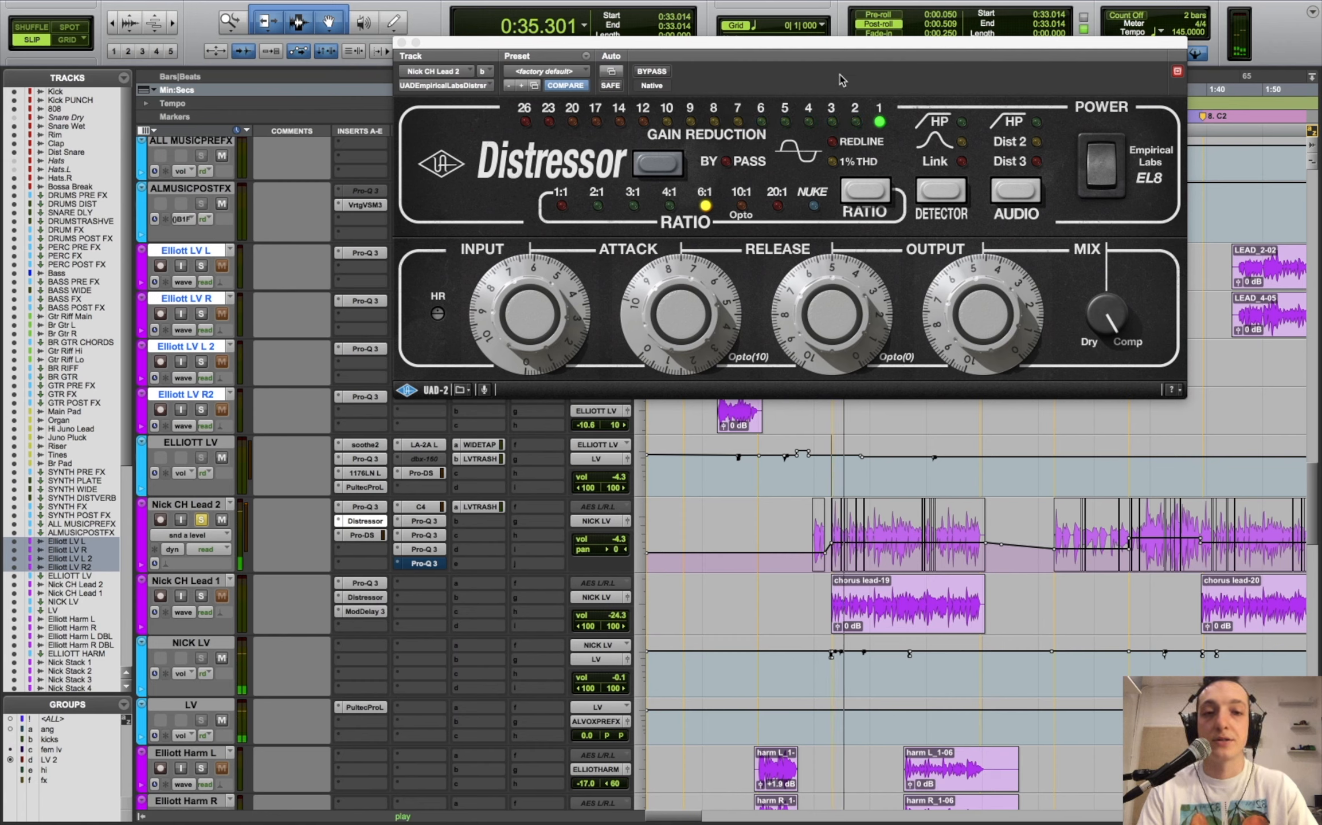
key(space)
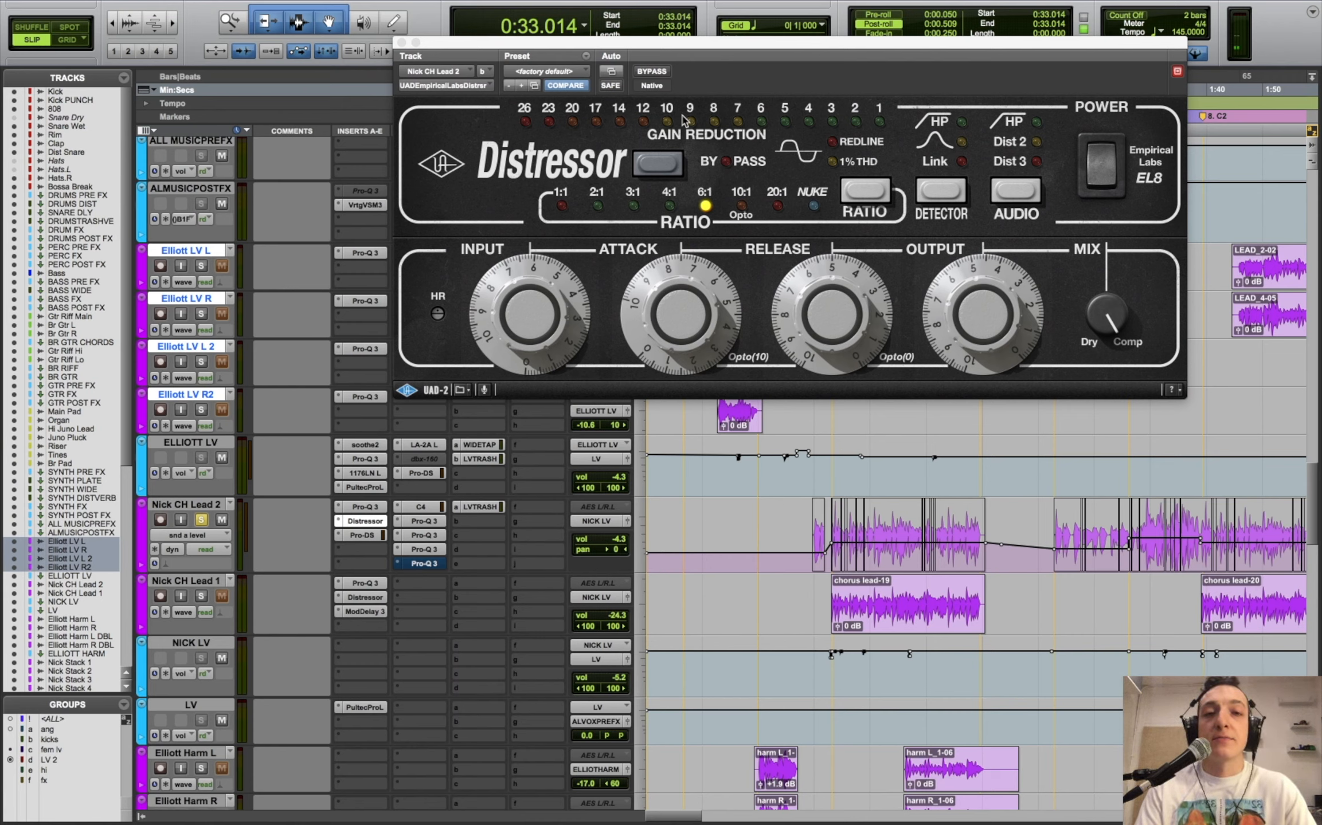
key(space)
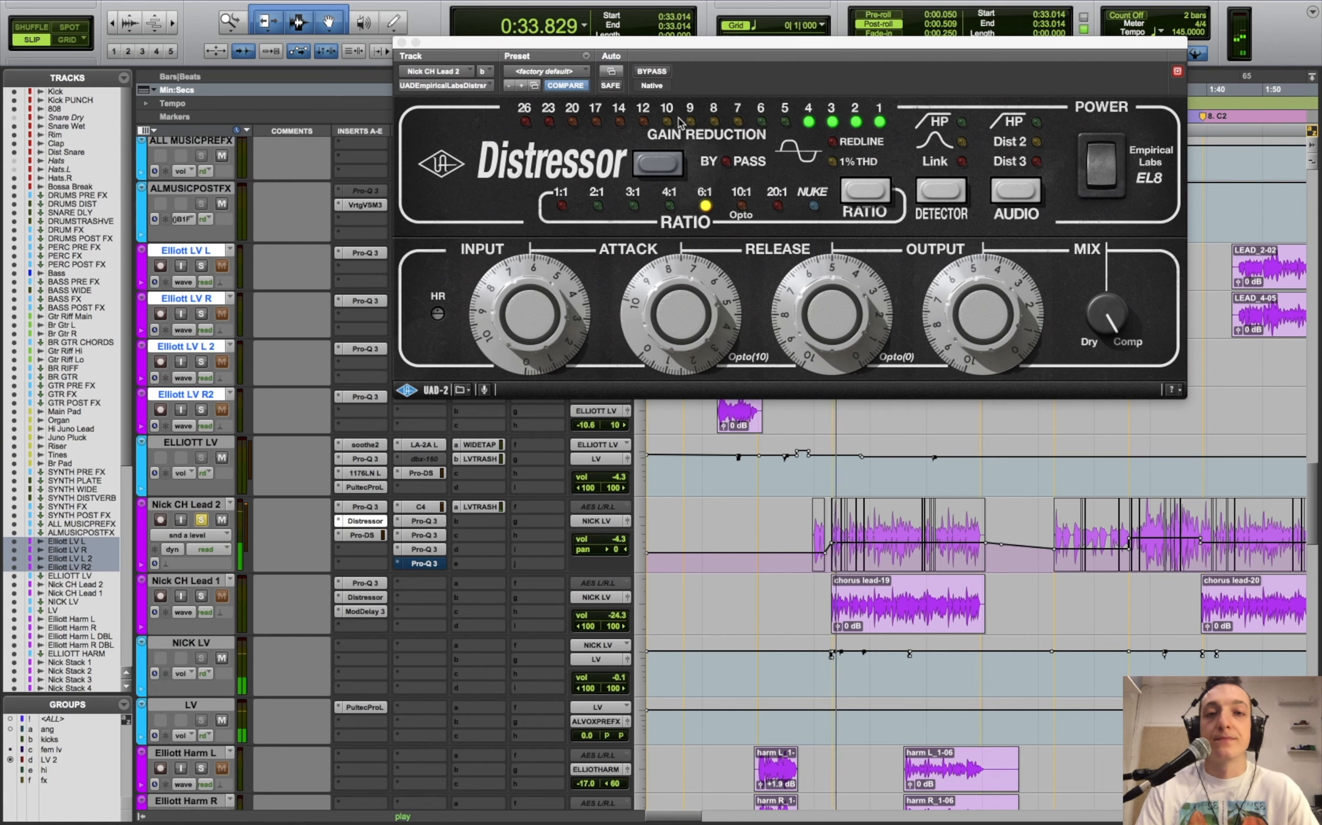
key(space)
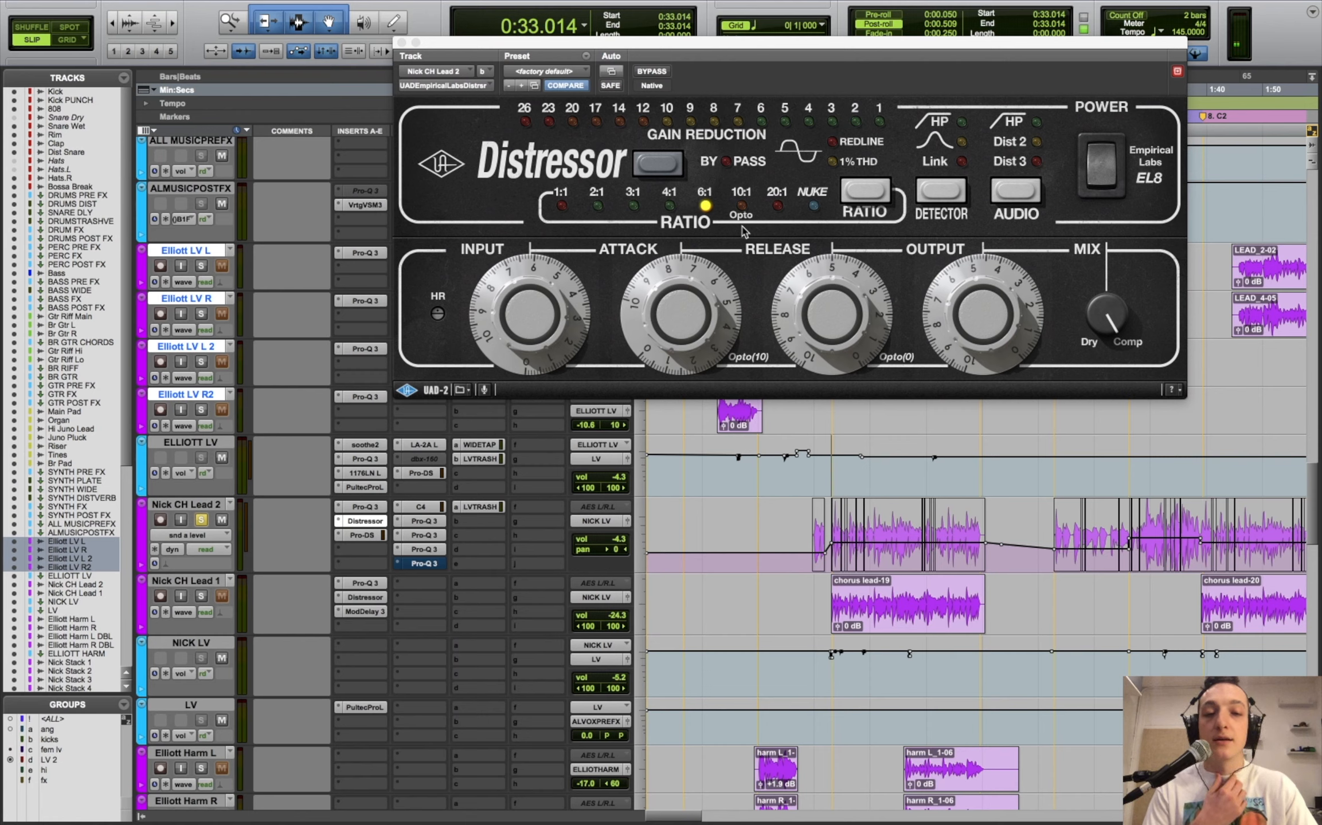
- Sweep the Distressor attack to 0 during playback, then settle it at about 7
key(t)
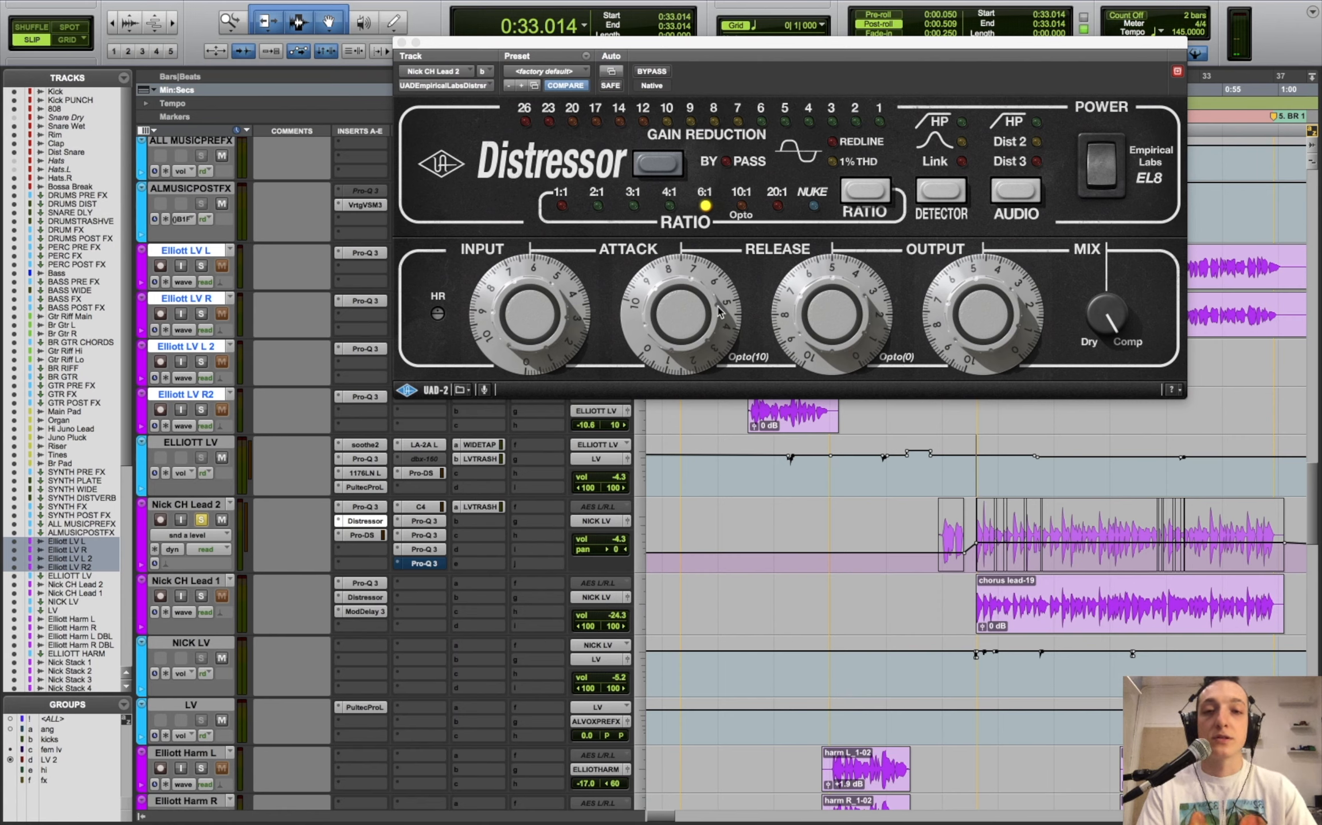
drag(695, 298, 670, 668)
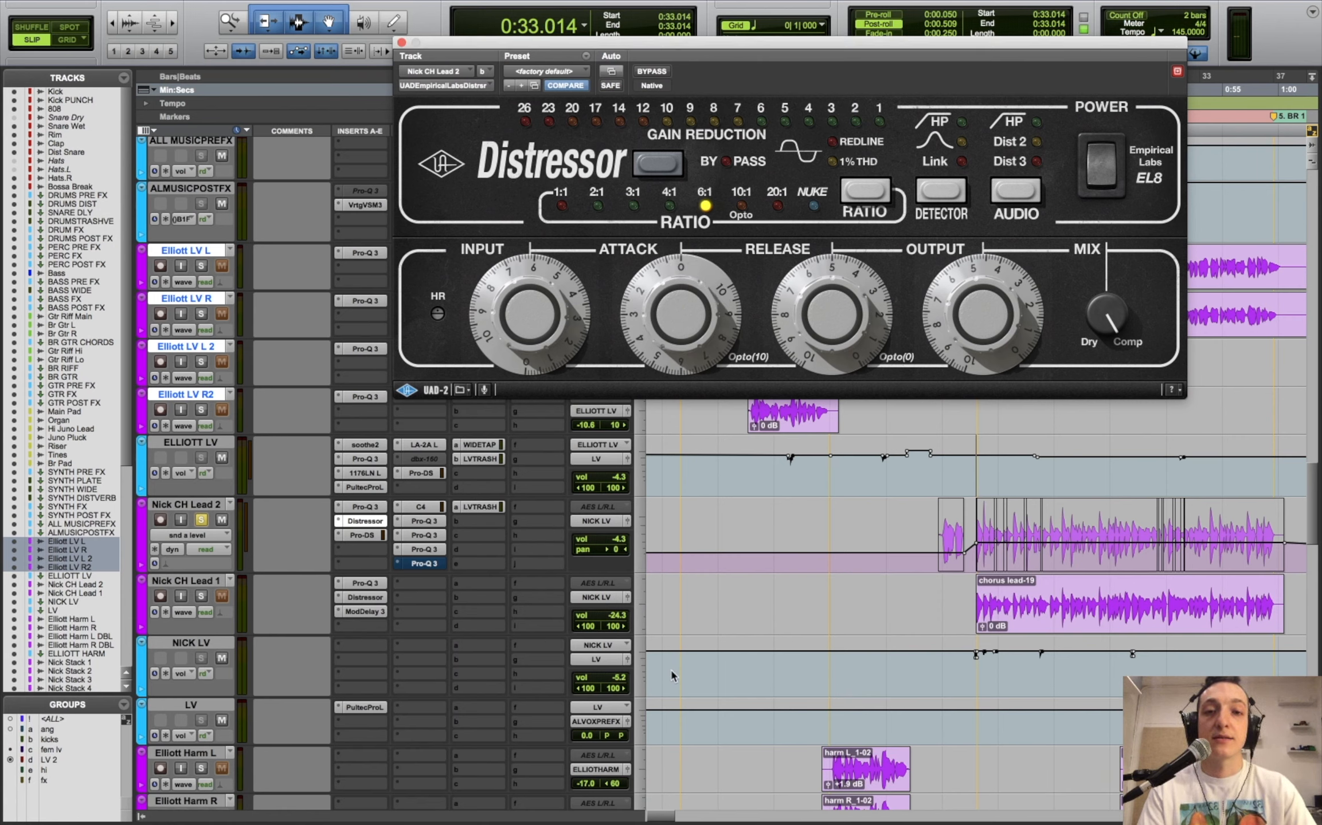
key(space)
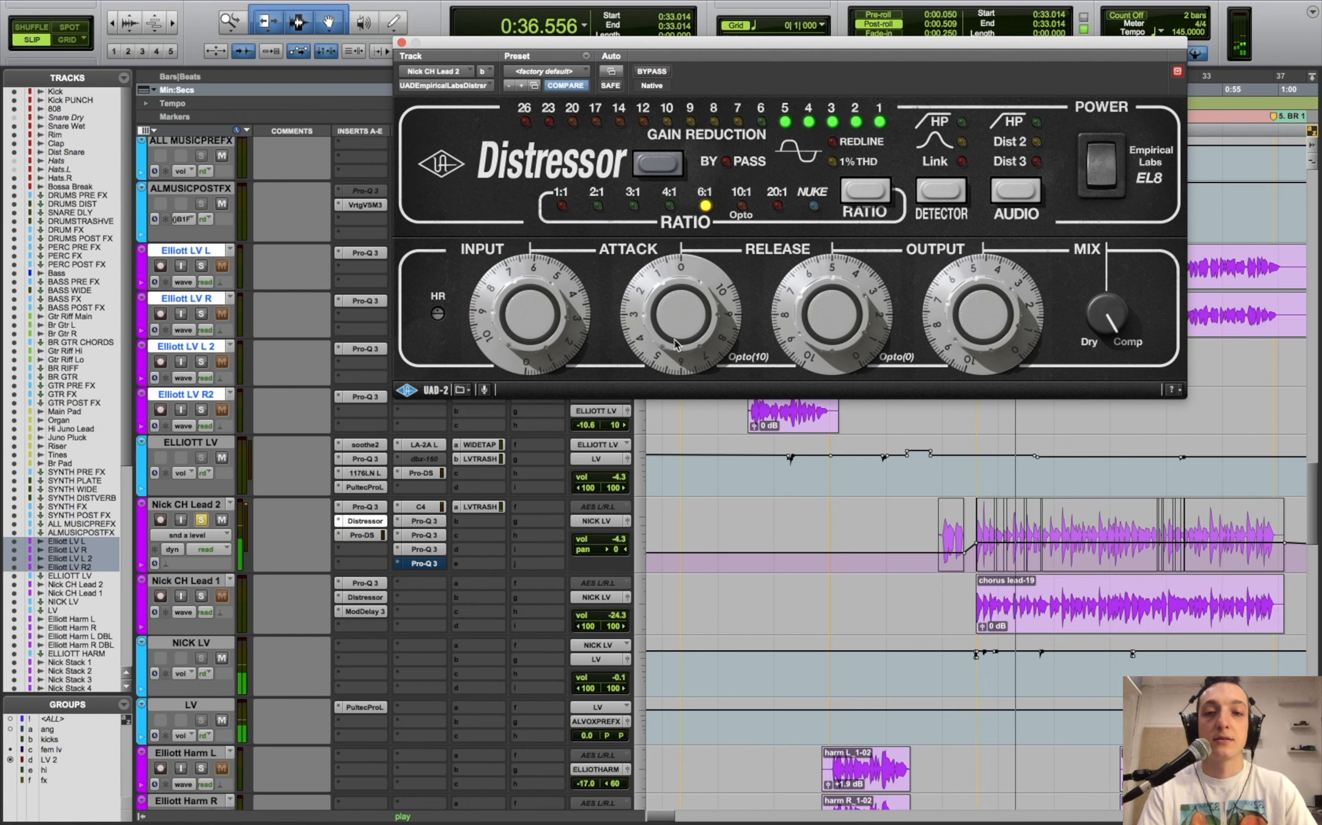
drag(680, 321, 673, 237)
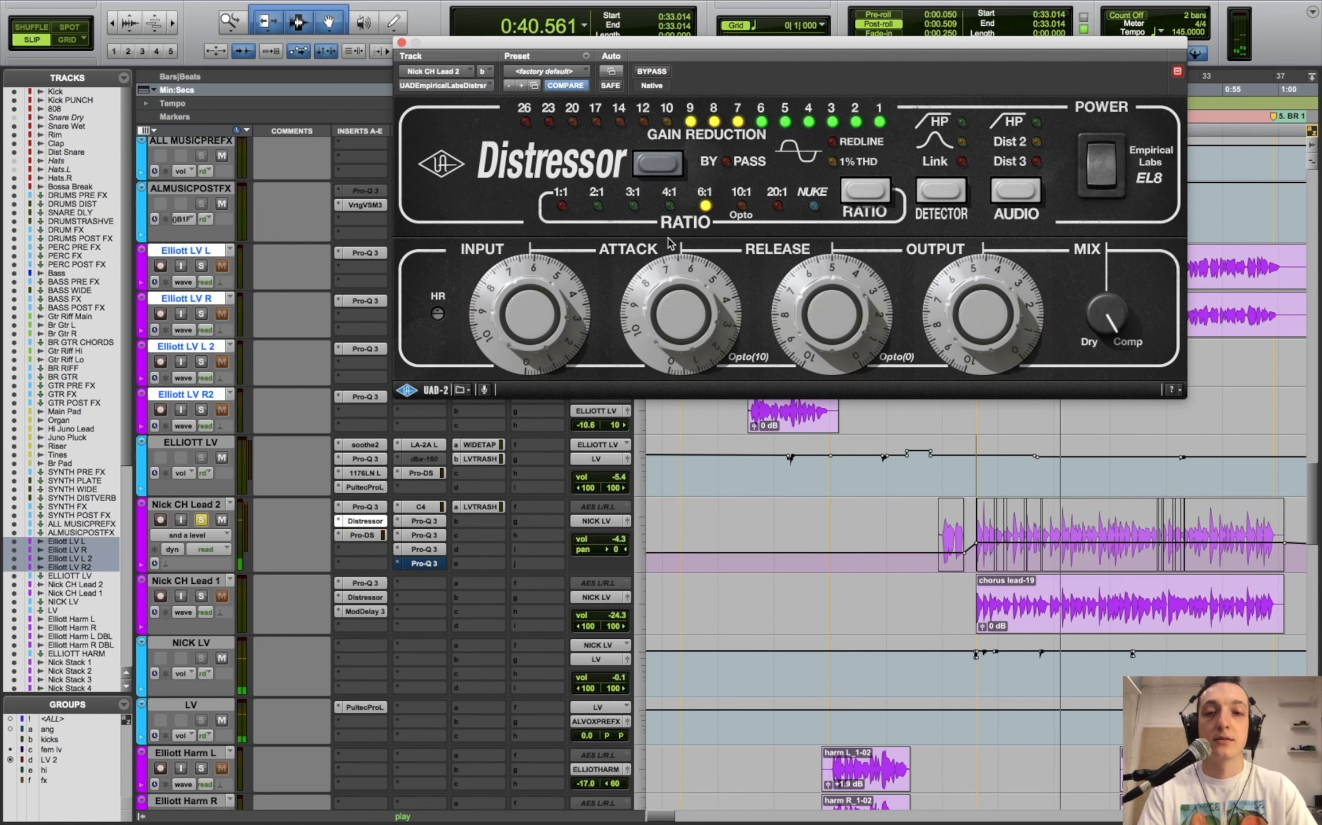
drag(682, 309, 687, 287)
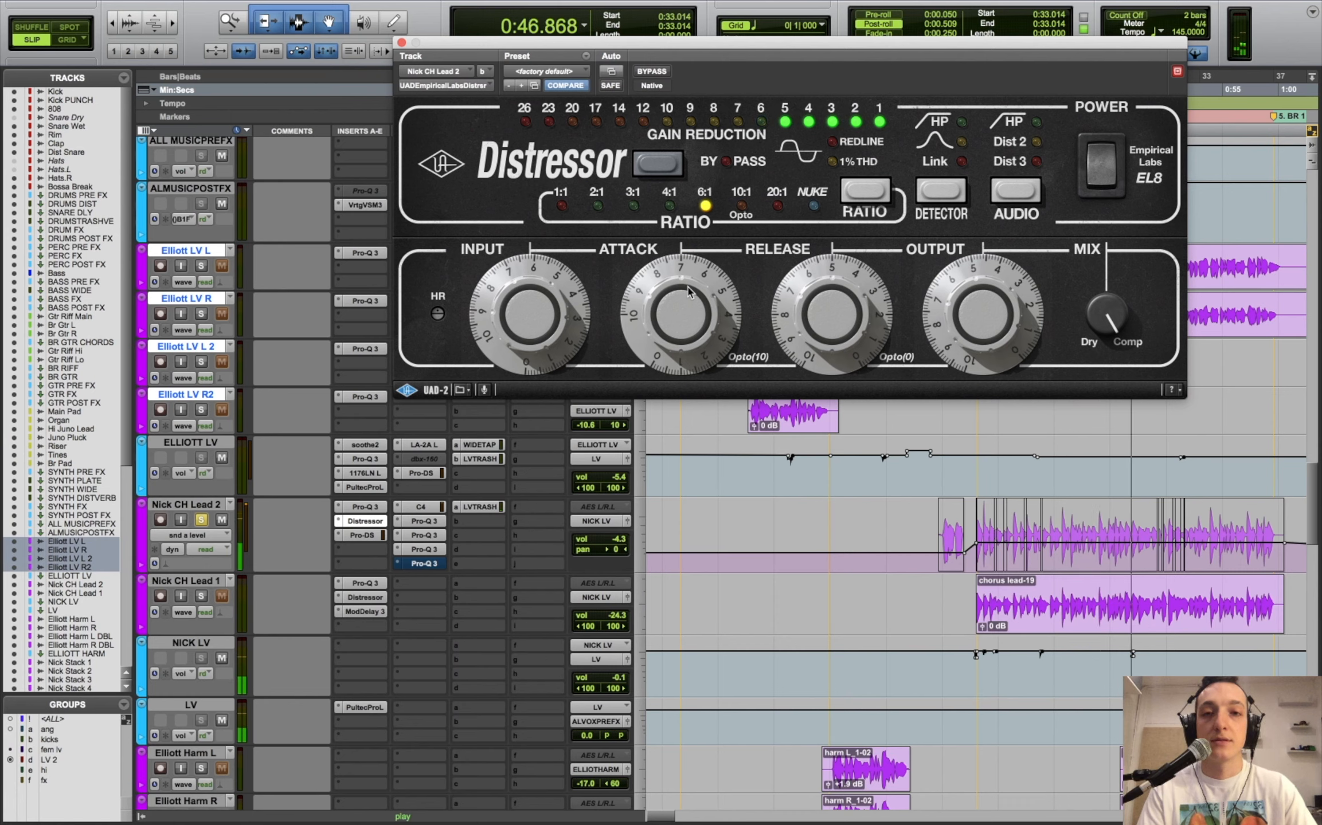
key(space)
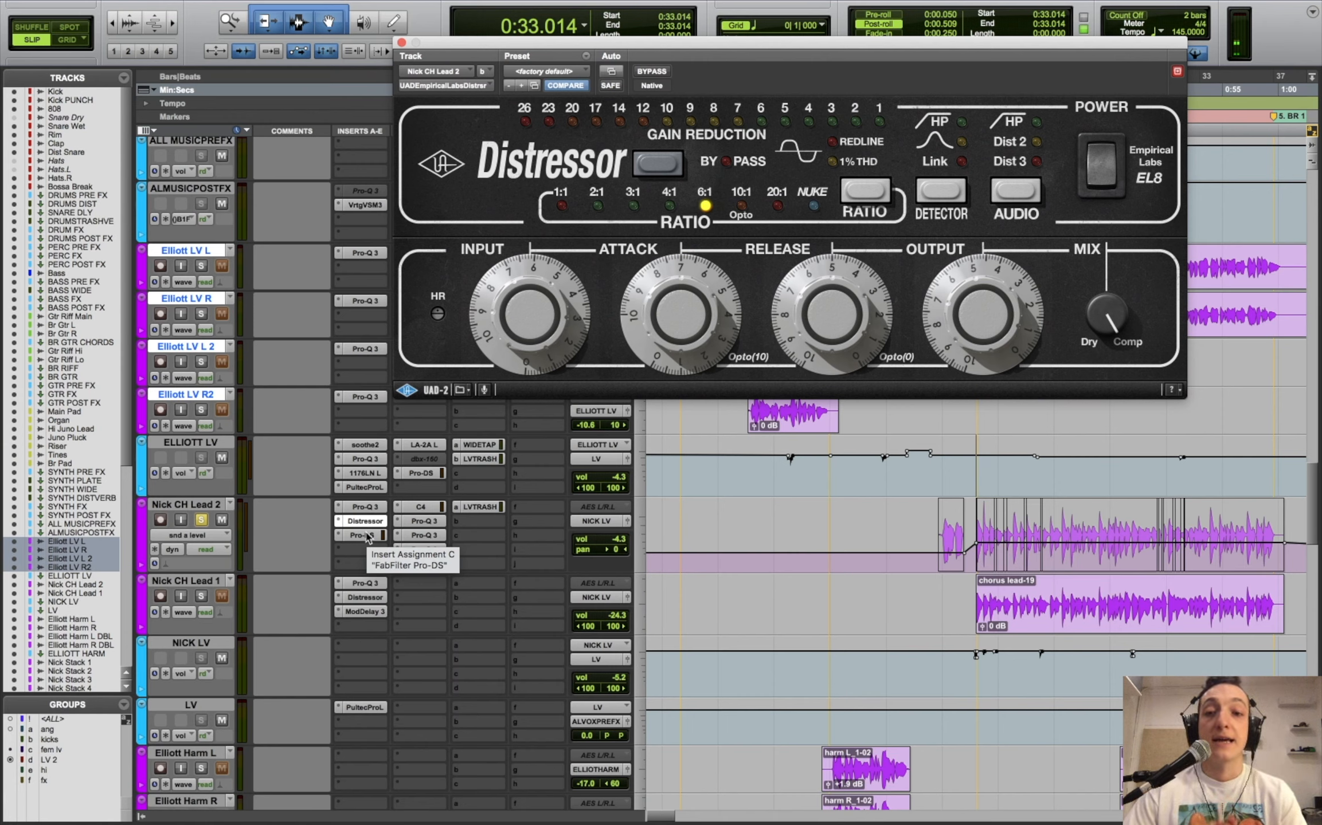
click(367, 536)
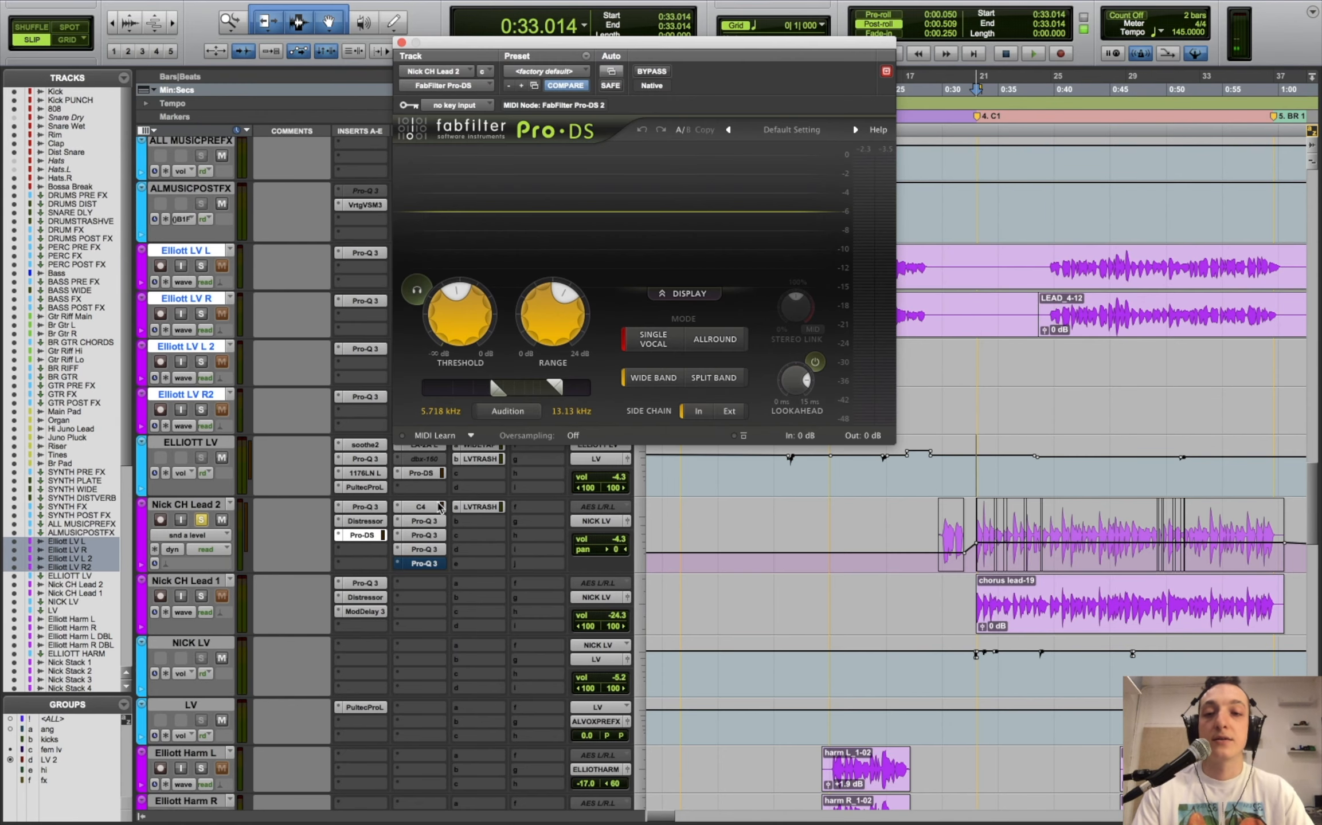
- Switch the plug-in window to Nick CH Lead 2's Waves C4 multiband compressor
click(421, 508)
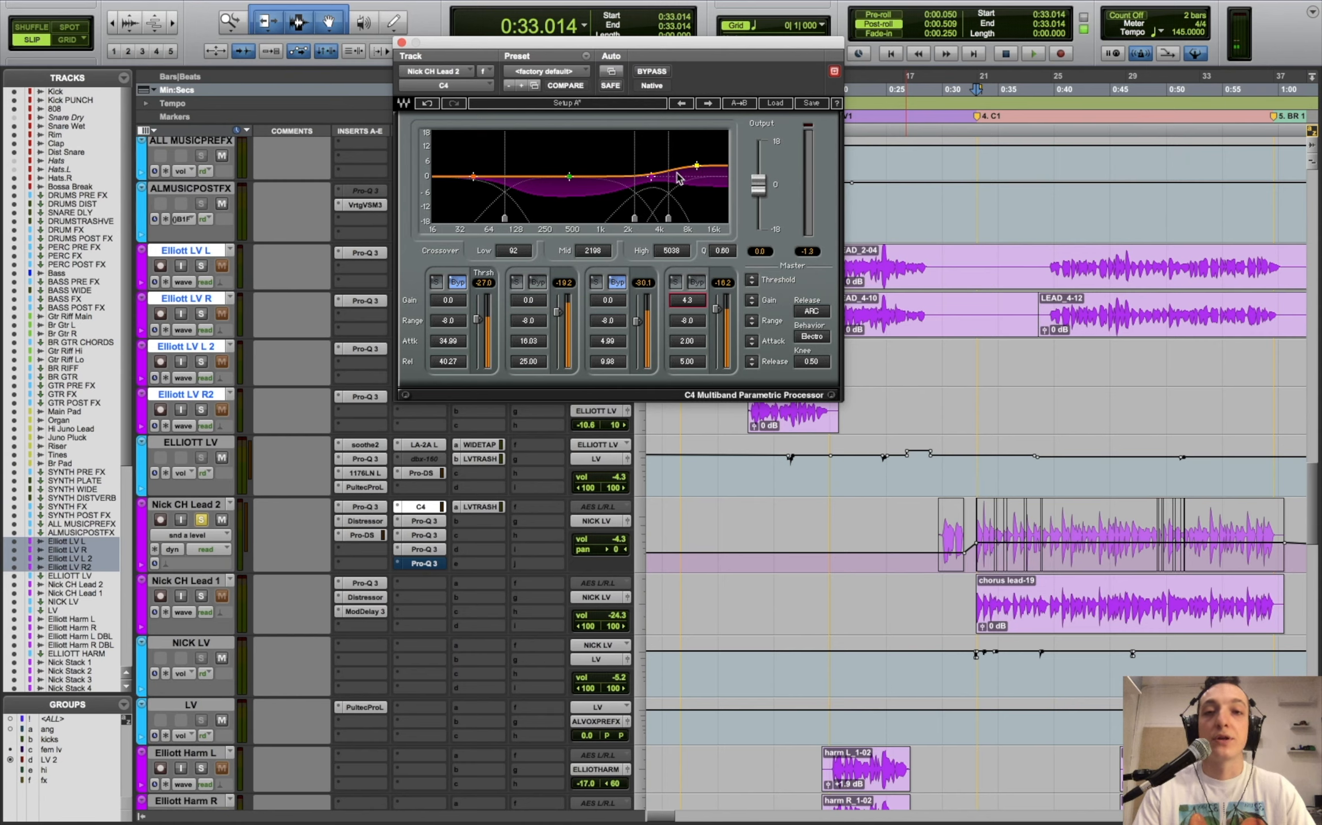
- Play the lead vocal with C4 band 2, then band 4, soloed in turn
key(space)
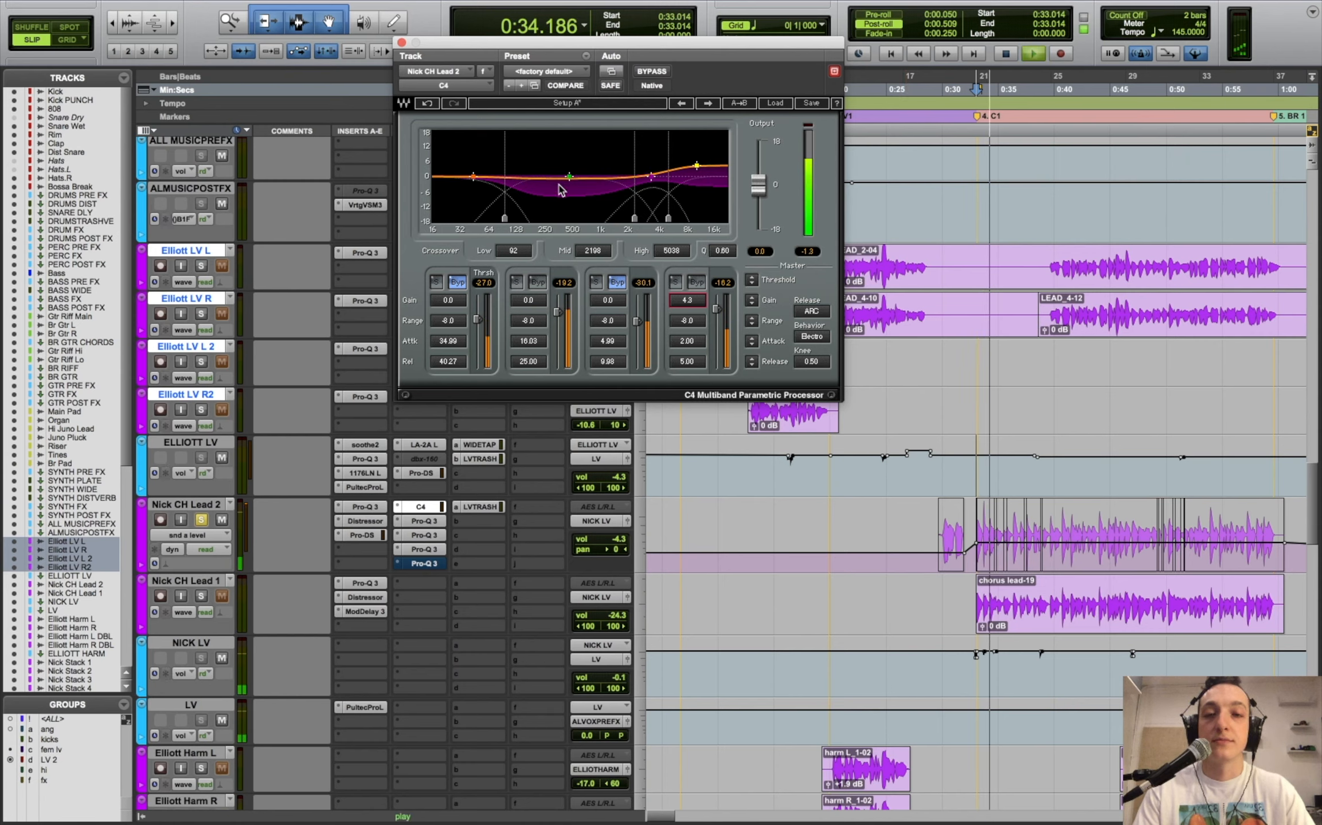
click(515, 282)
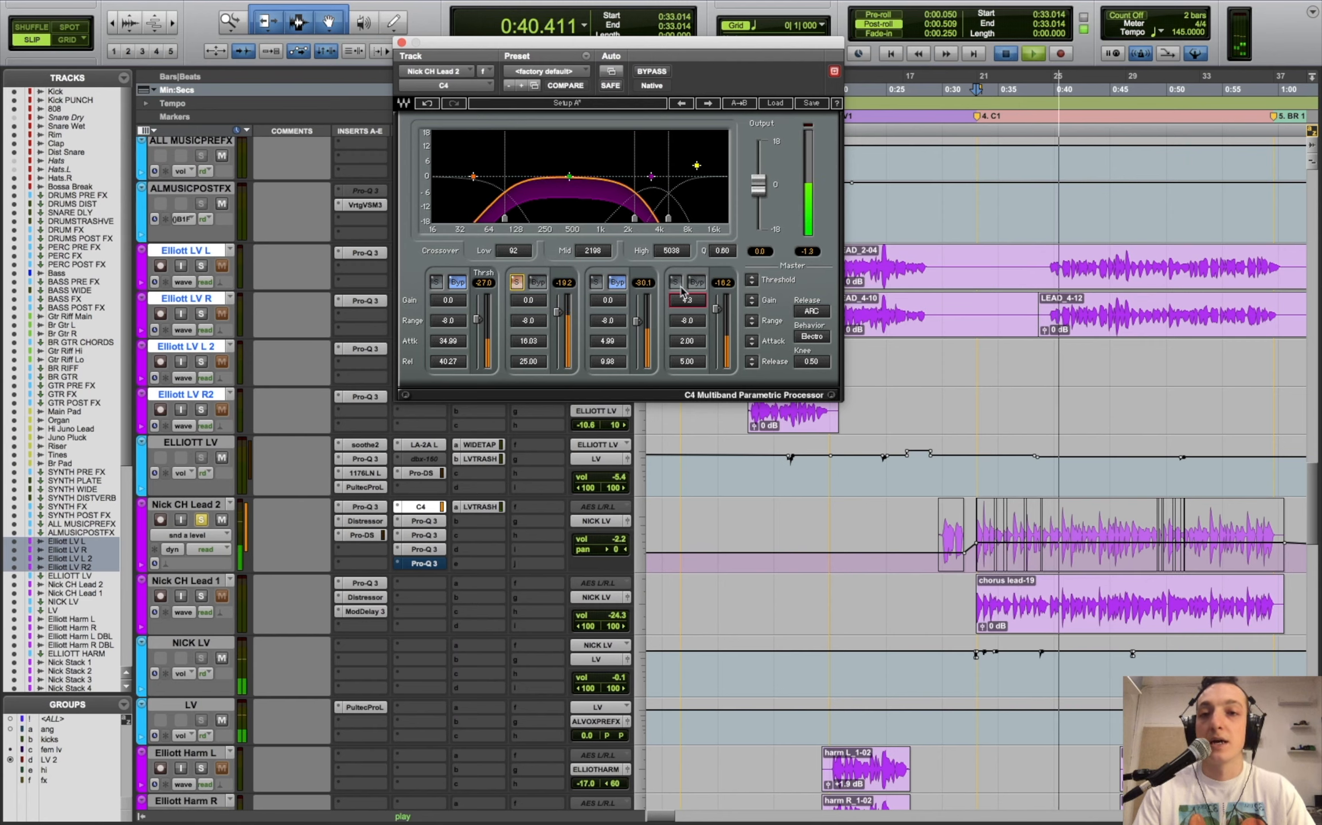
key(space)
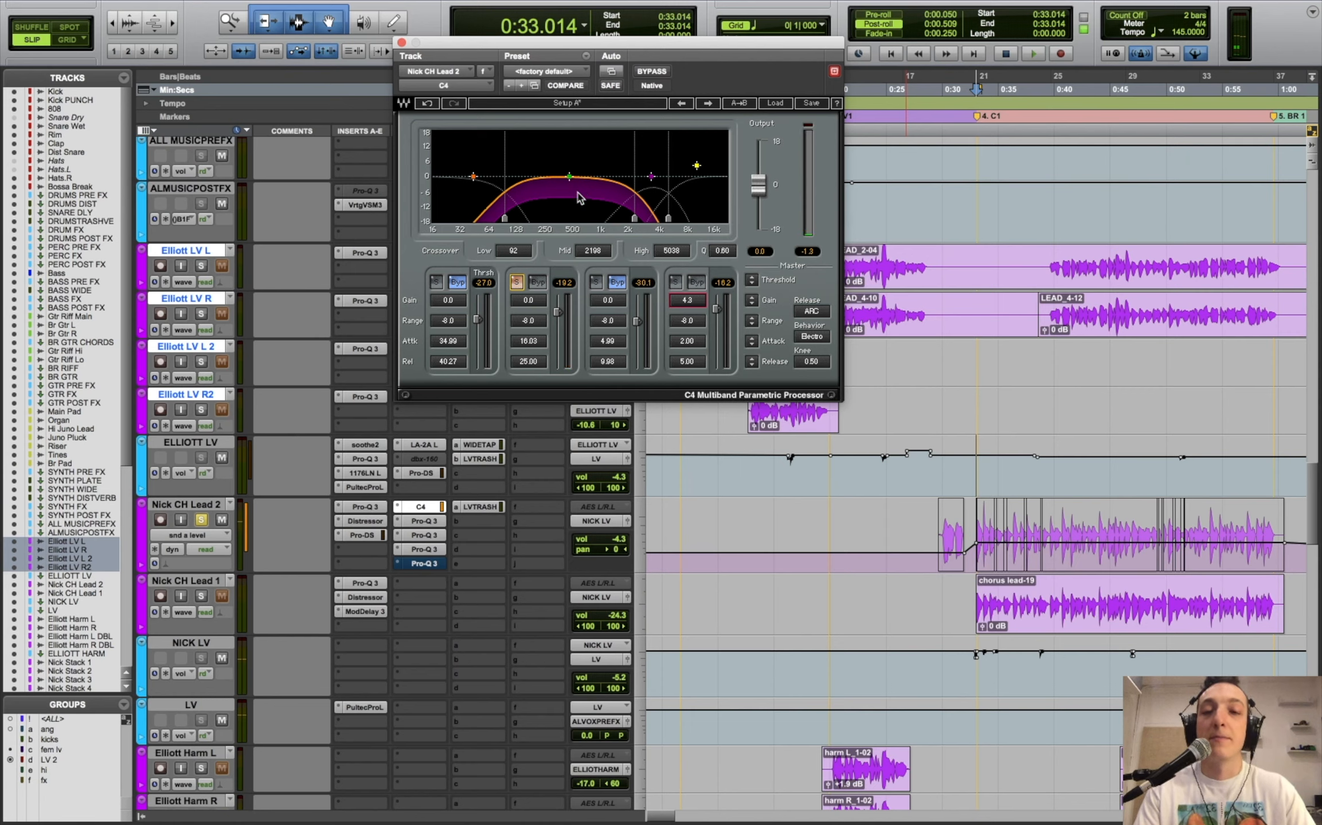
click(519, 284)
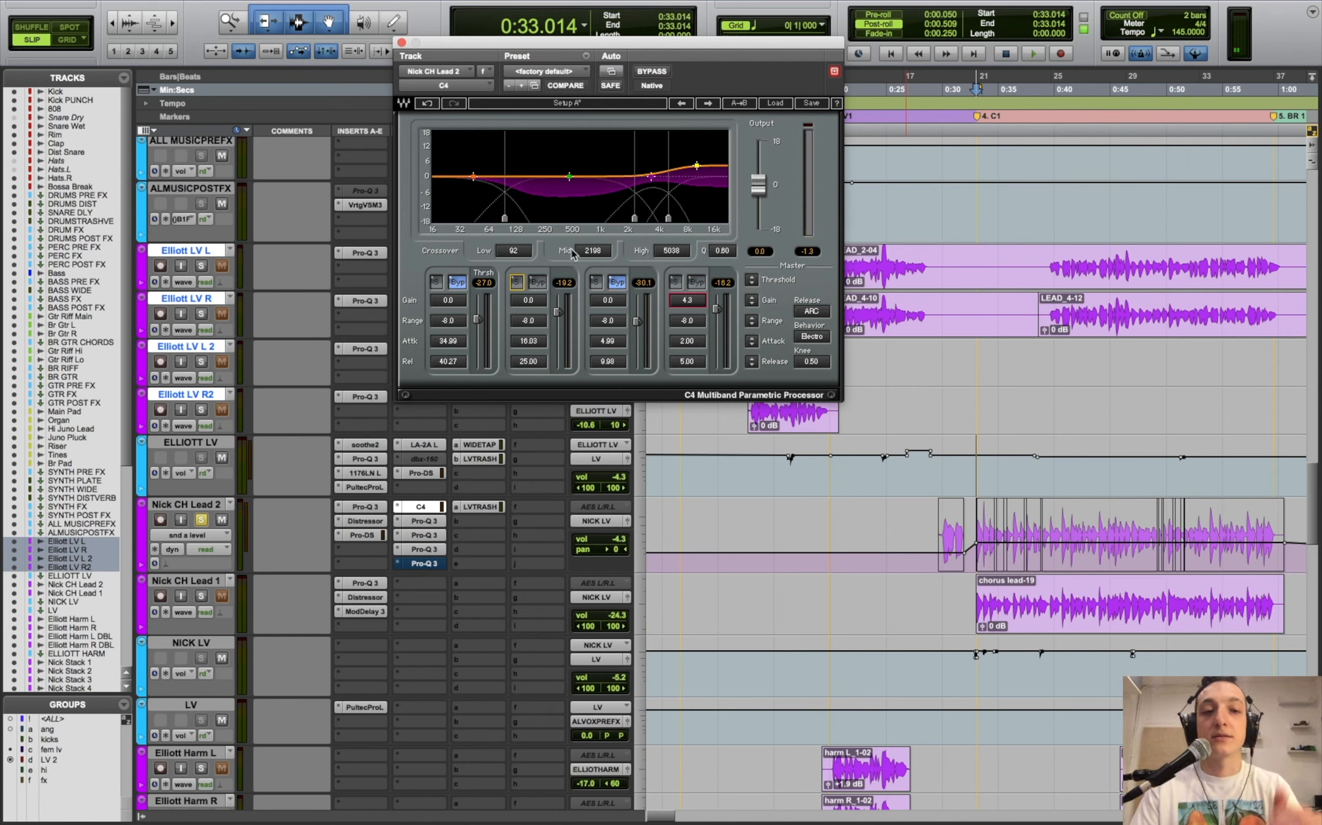
click(676, 282)
key(space)
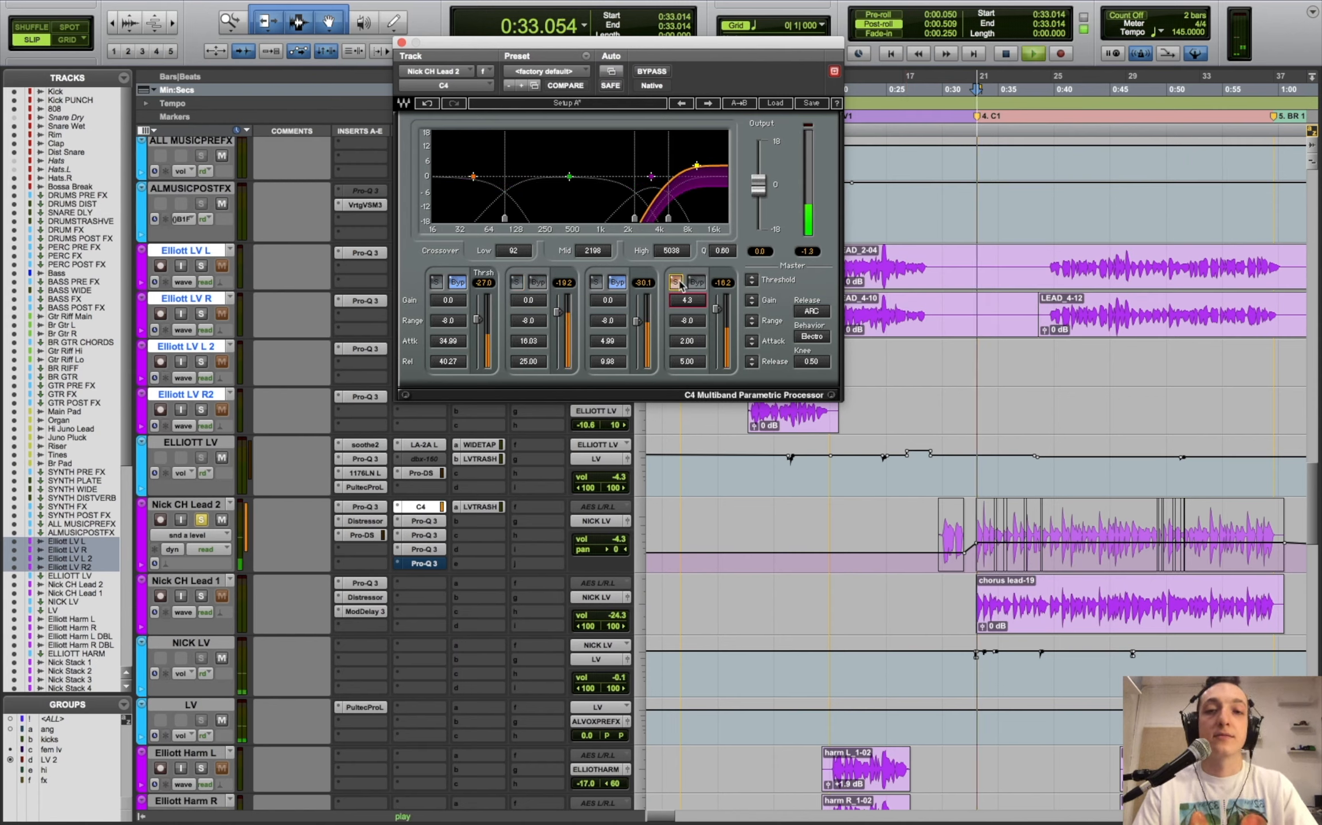
click(676, 282)
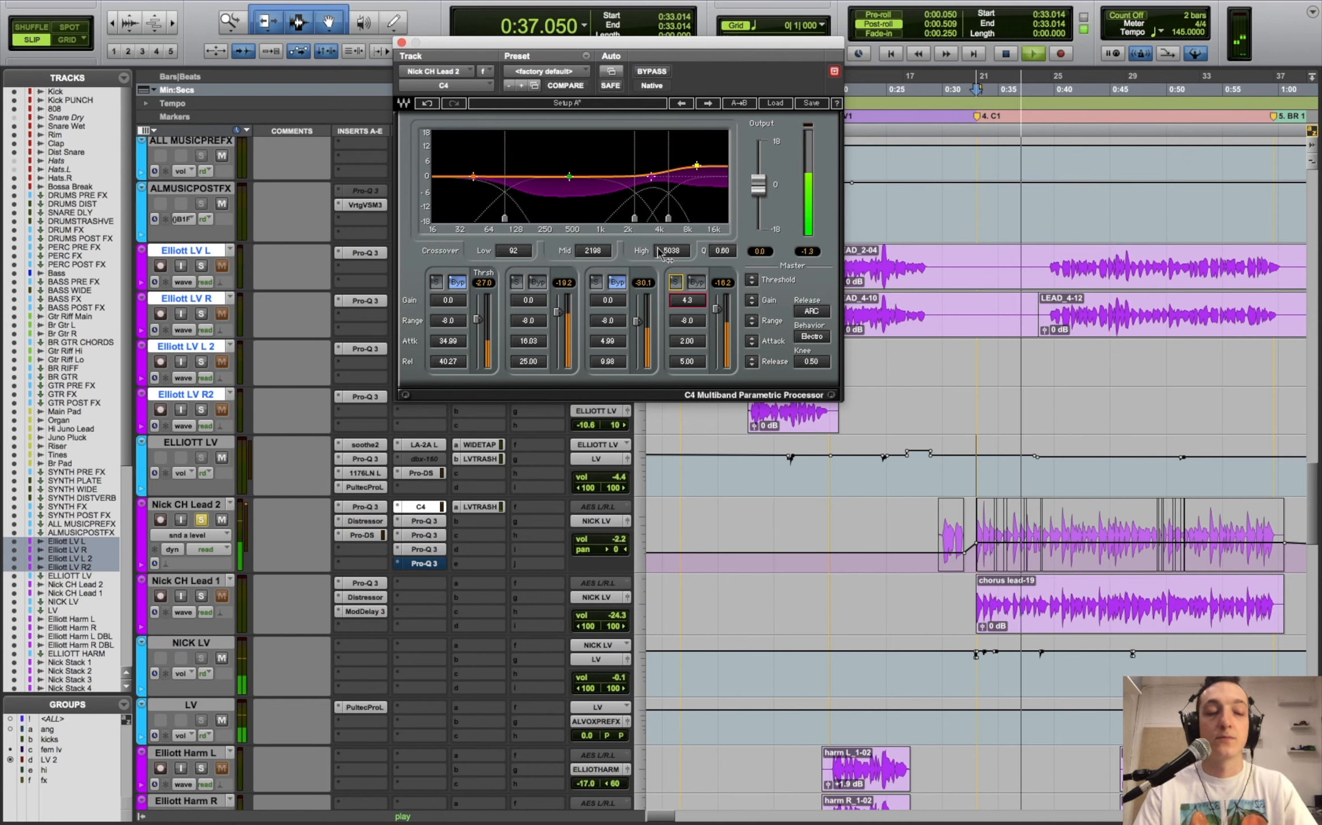
key(space)
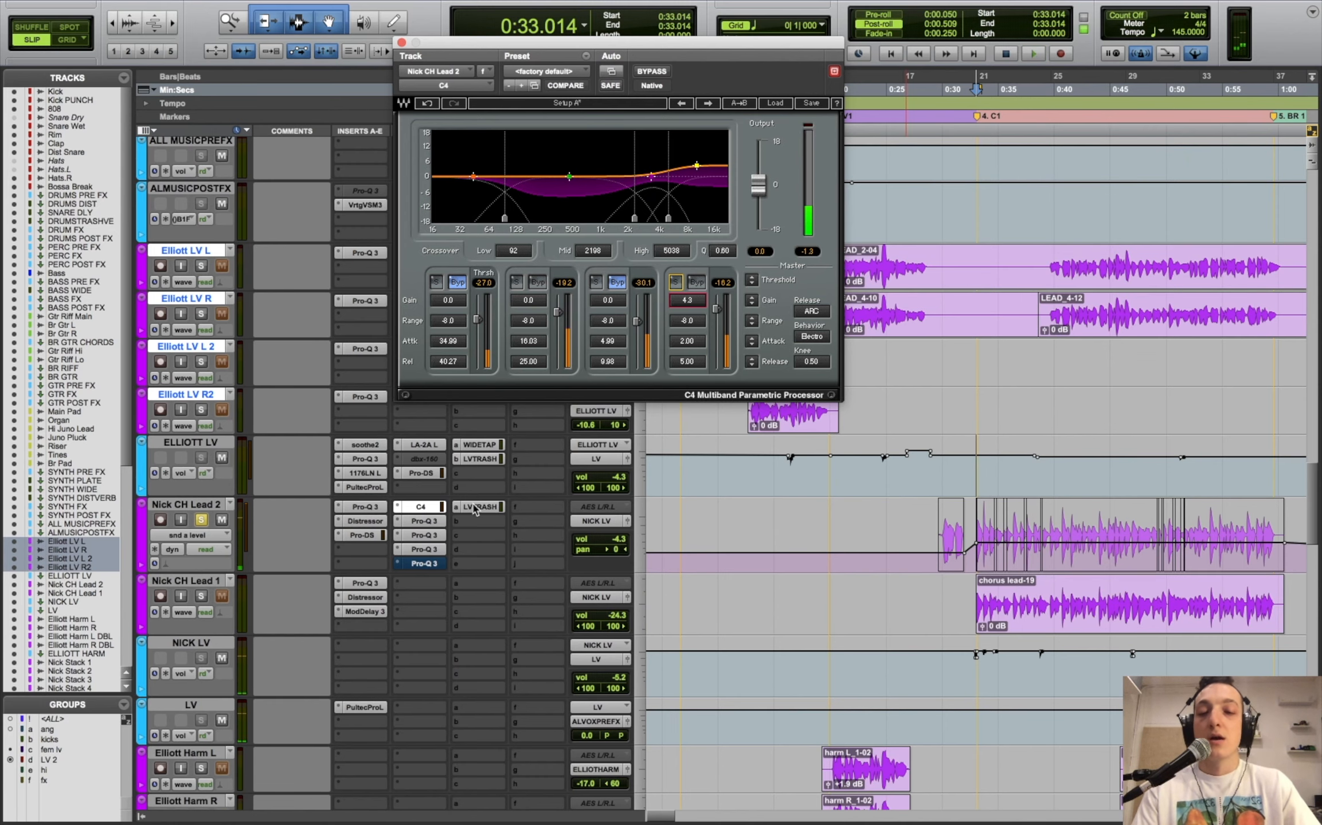
- Step through Nick CH Lead 2's Pro-Q 3 inserts g, h and i
click(424, 521)
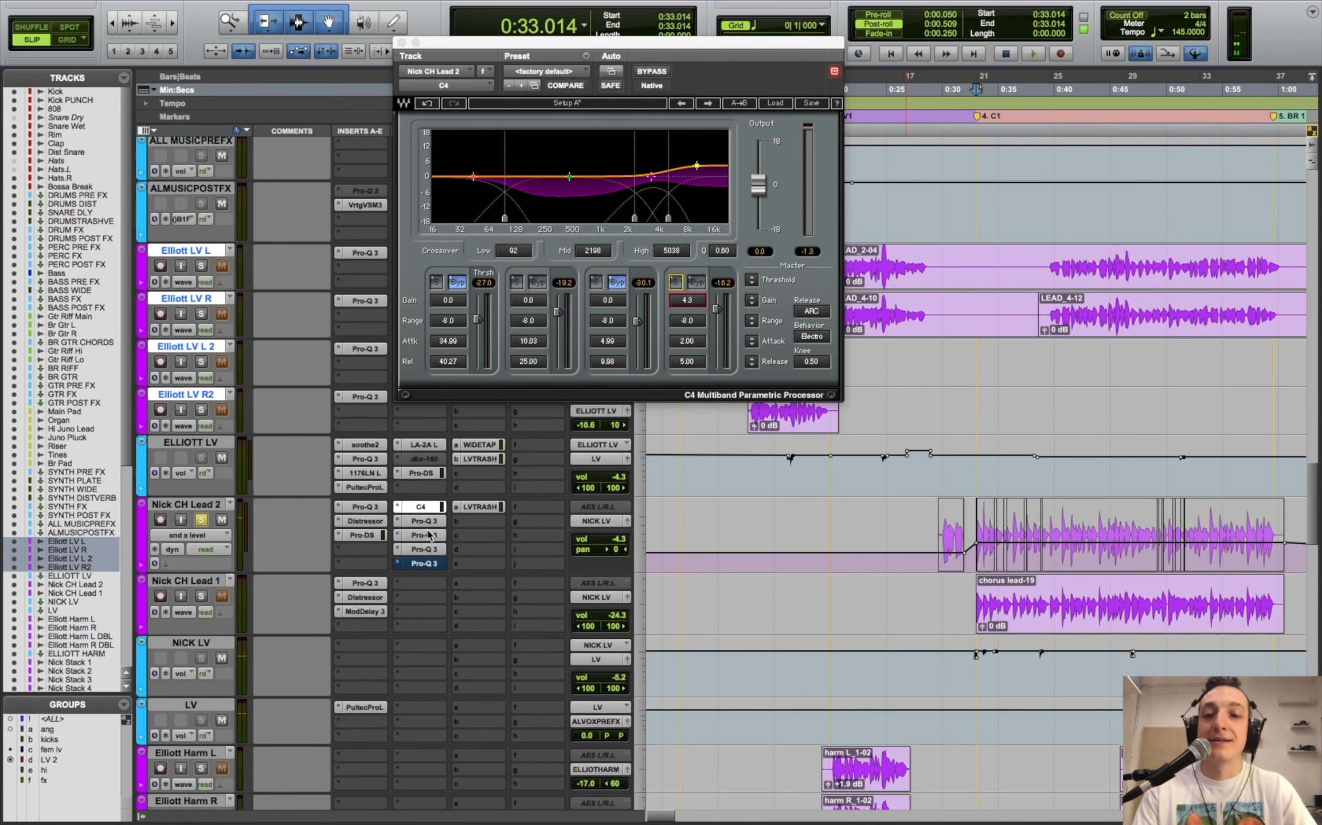
click(427, 535)
click(431, 549)
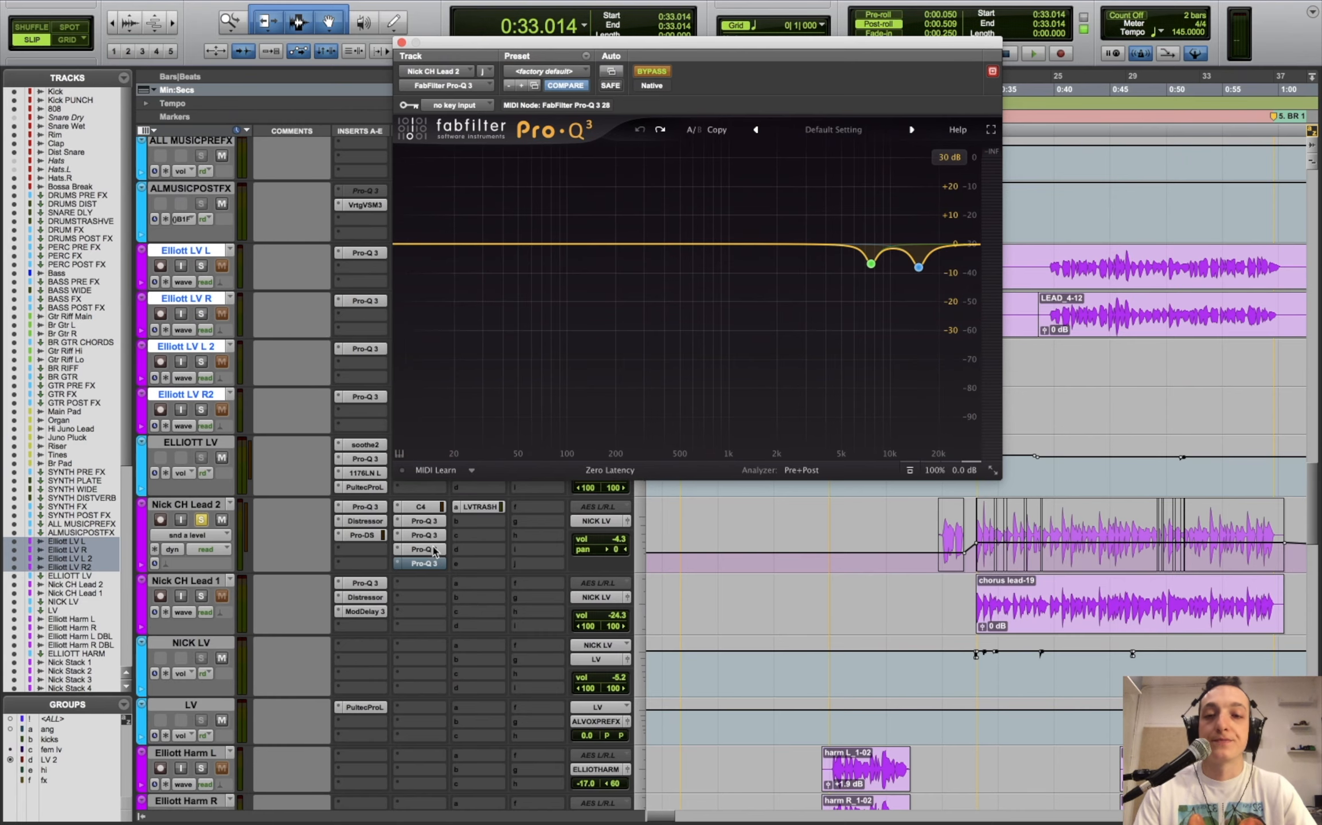
- Zoom out the timeline, reposition the Pro-Q 3 window and start playback
key(r)
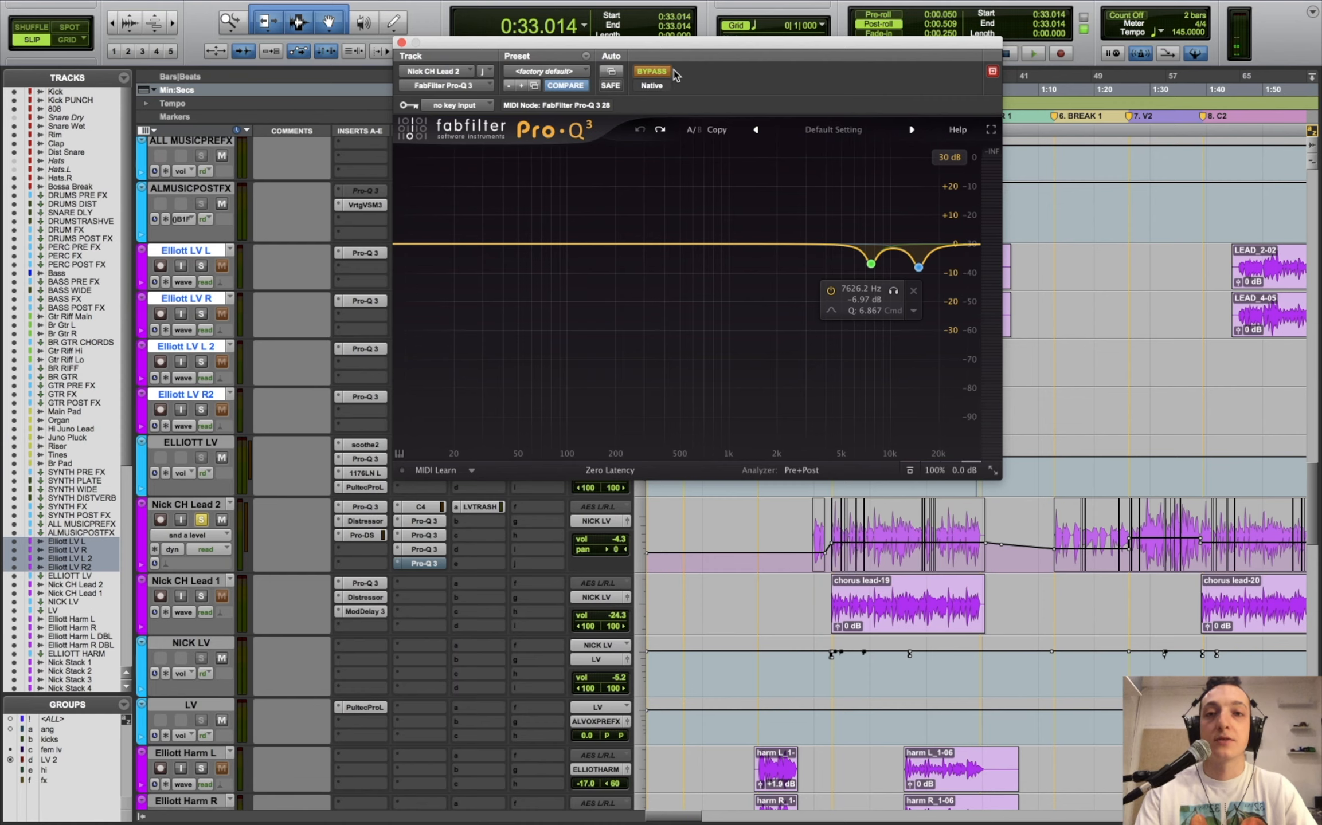
drag(676, 51, 576, 15)
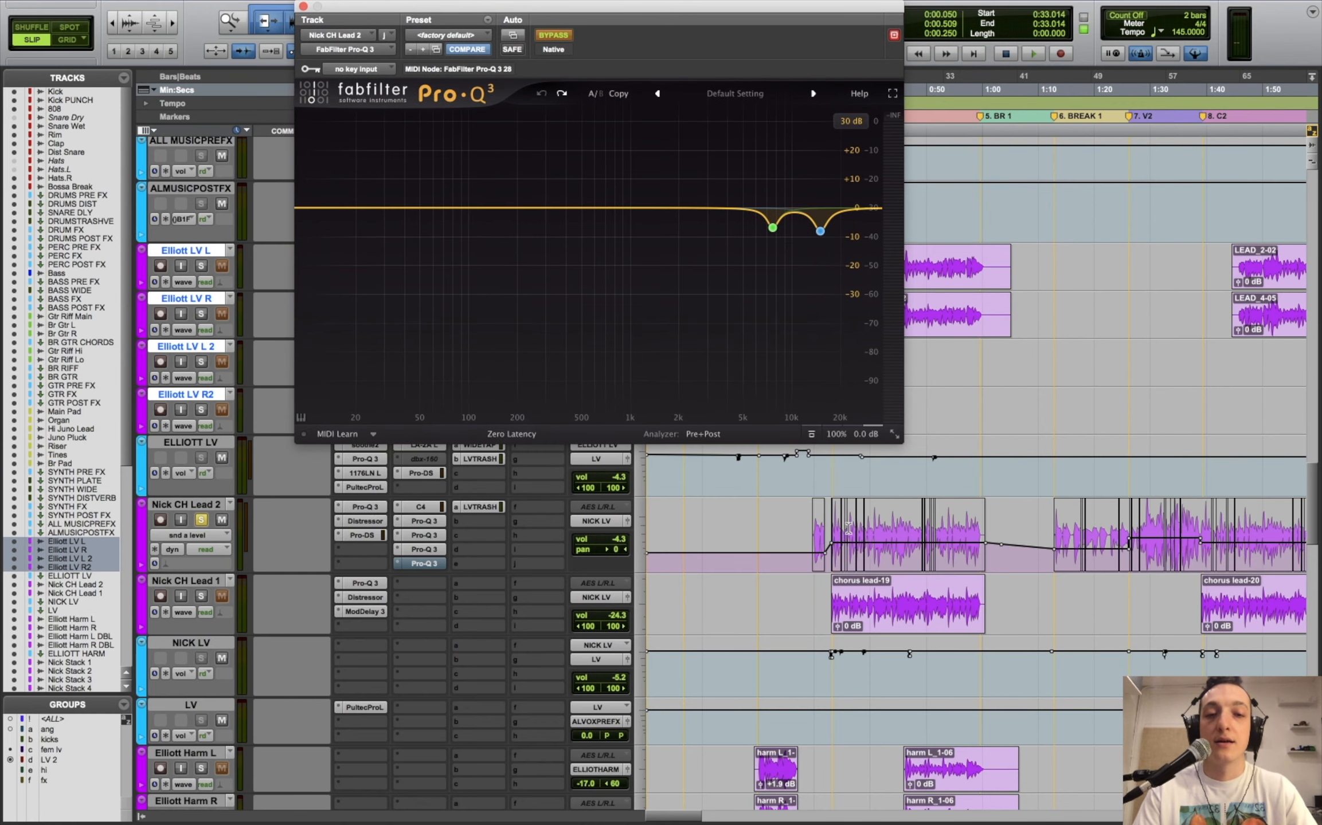
scroll(848, 529, up, 4)
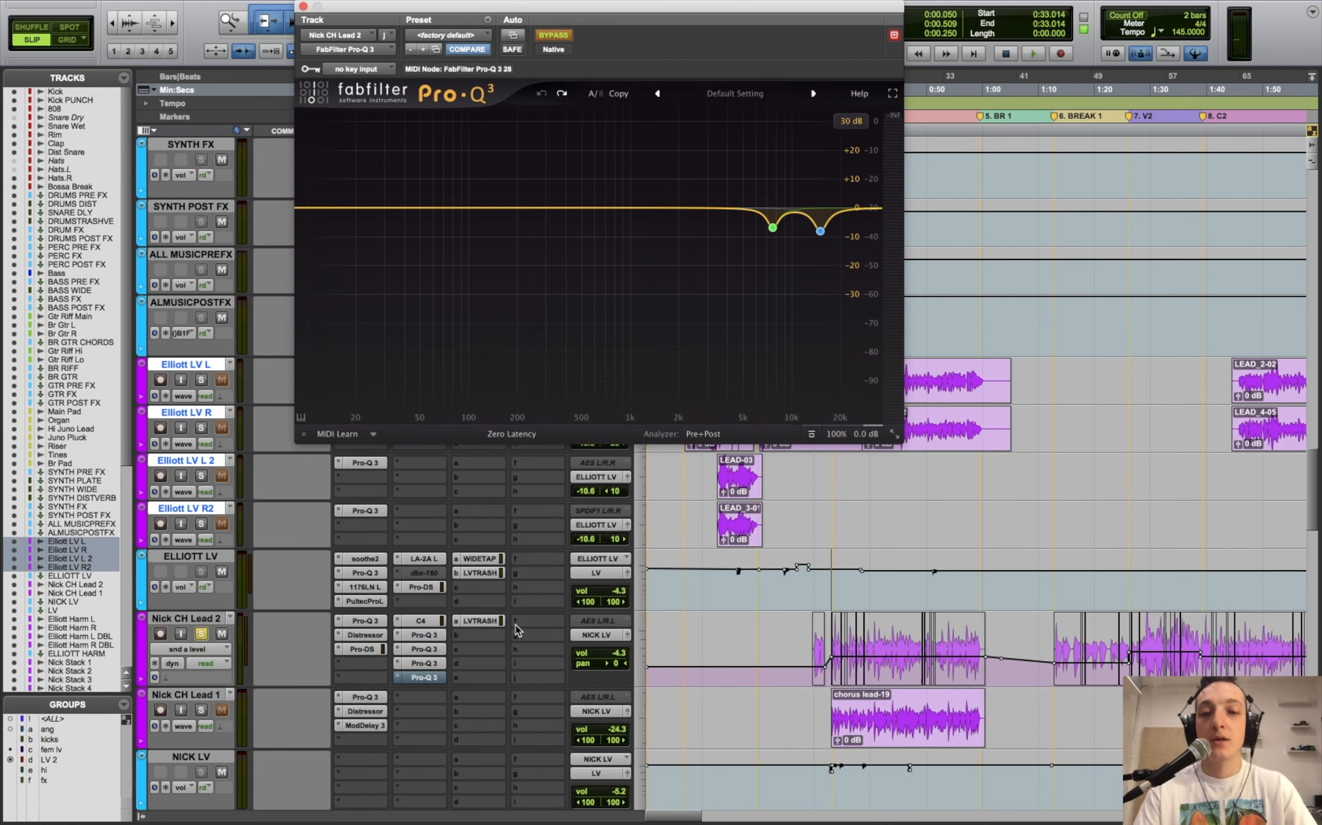
key(space)
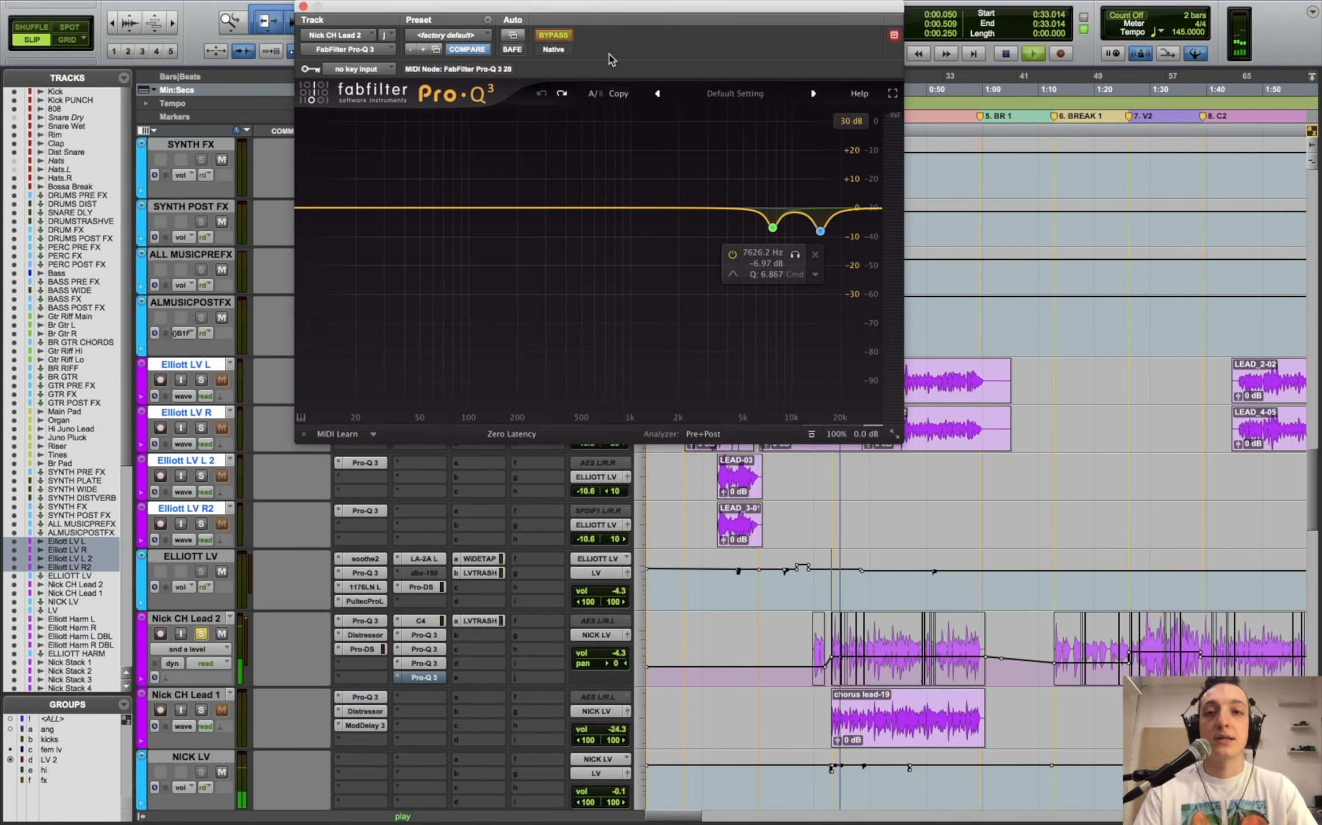
drag(610, 57, 511, 58)
click(421, 679)
click(421, 679)
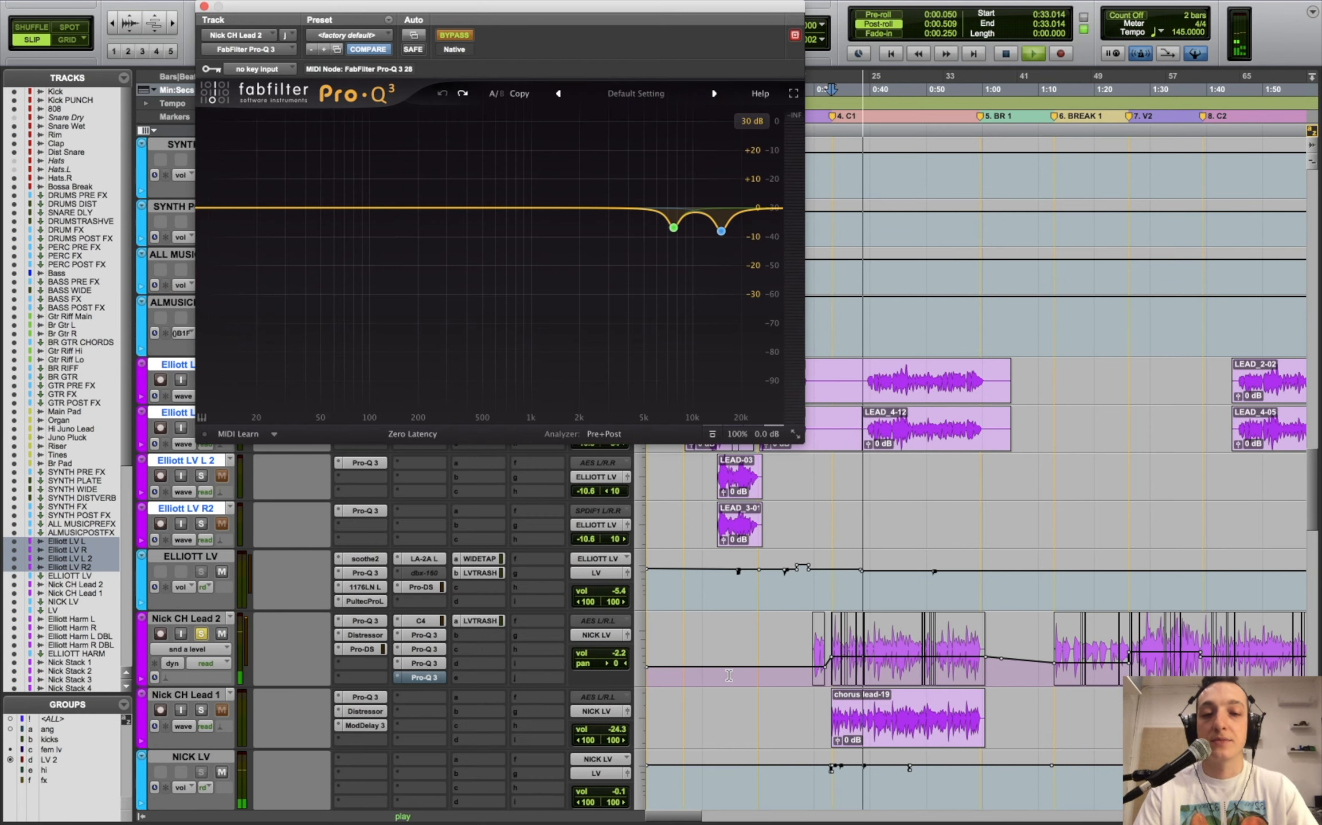
- Play from 1:12.771 onward comparing the Pro-Q 3 EQs, ending on the band-limiting one
click(1054, 587)
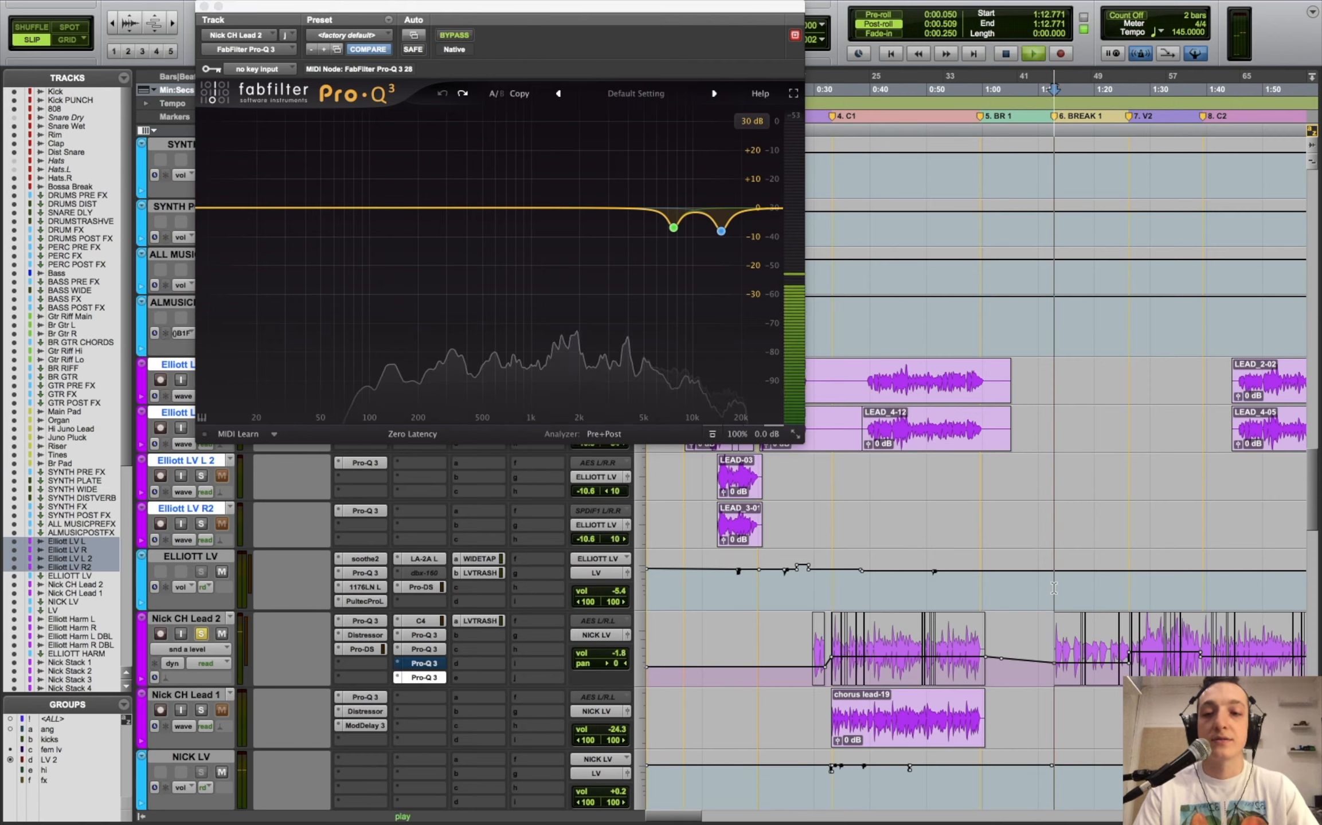
click(424, 663)
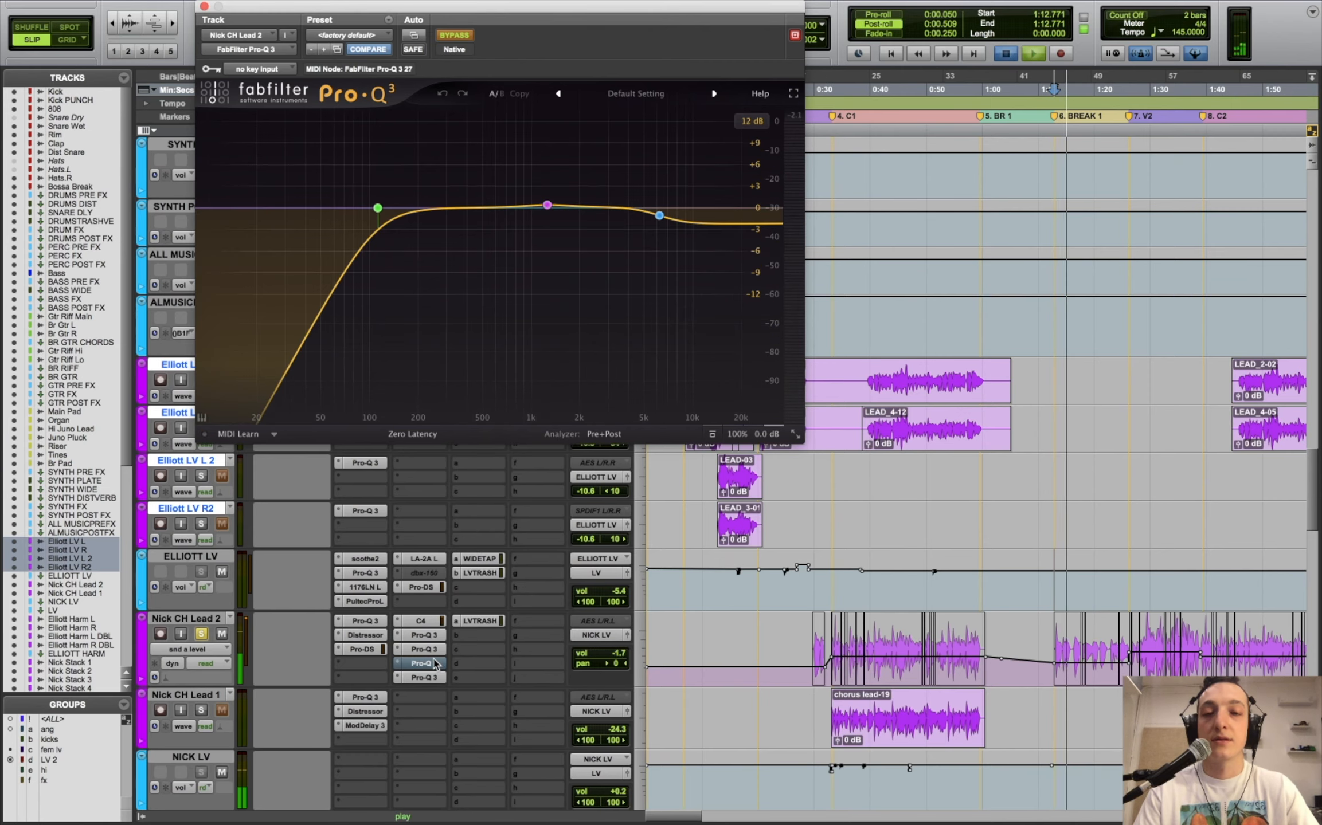
key(space)
key(space)
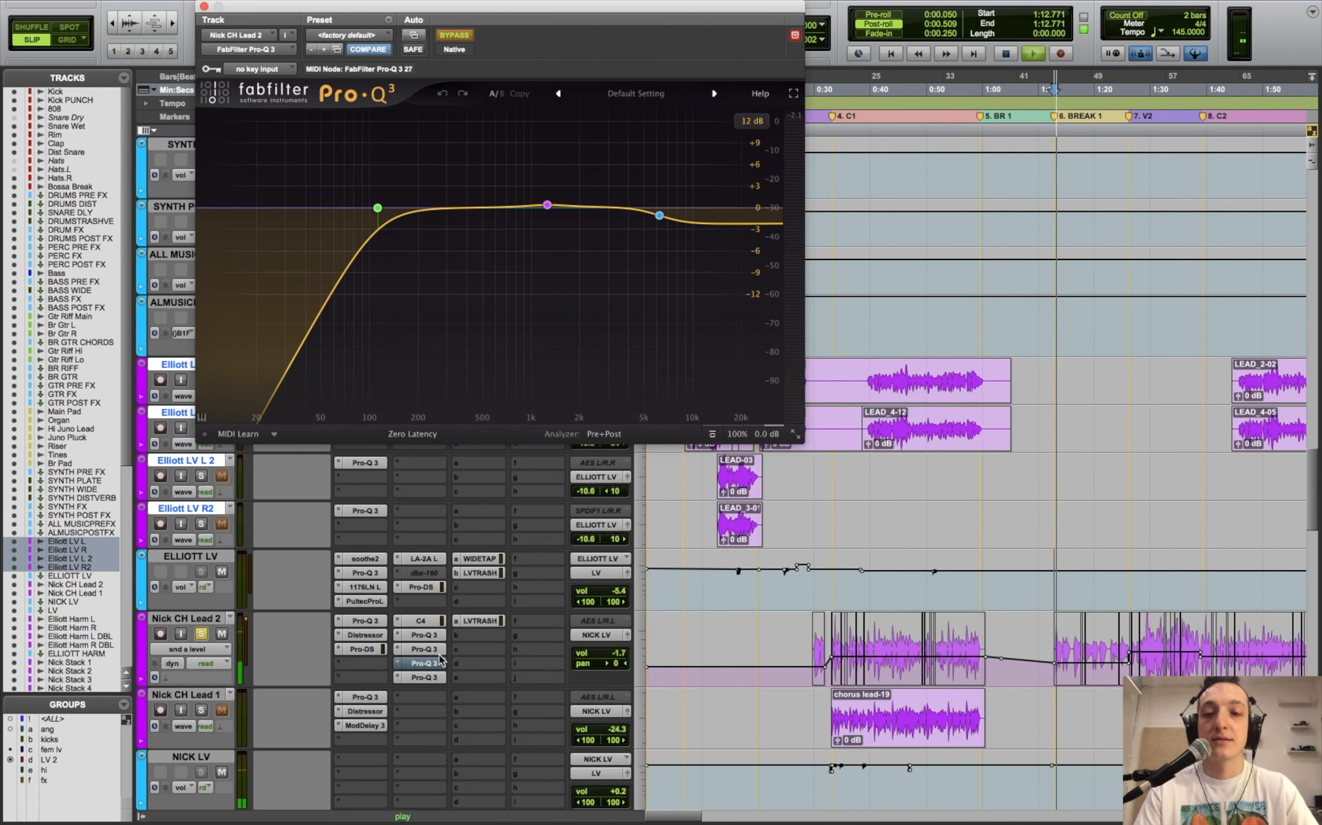
click(1137, 593)
key(space)
key(space)
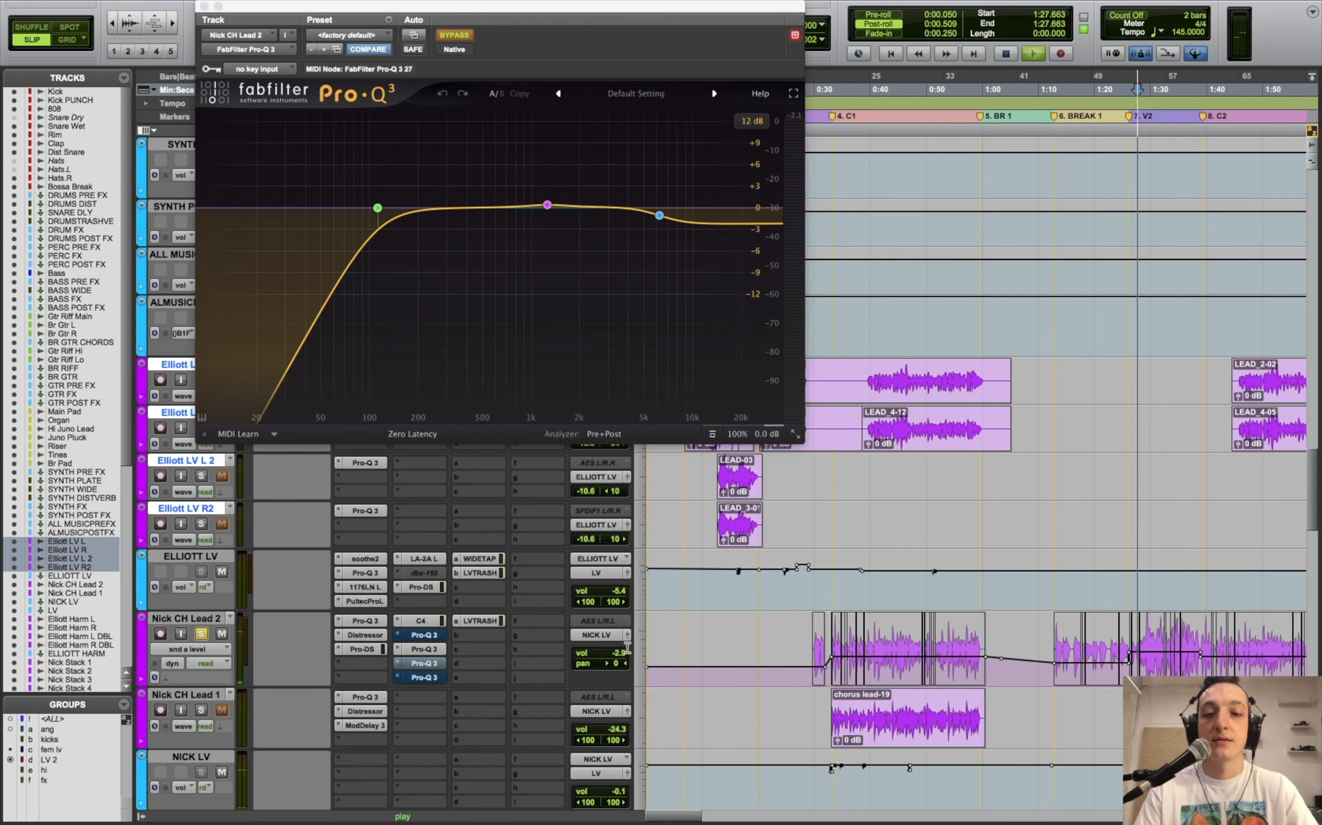
key(space)
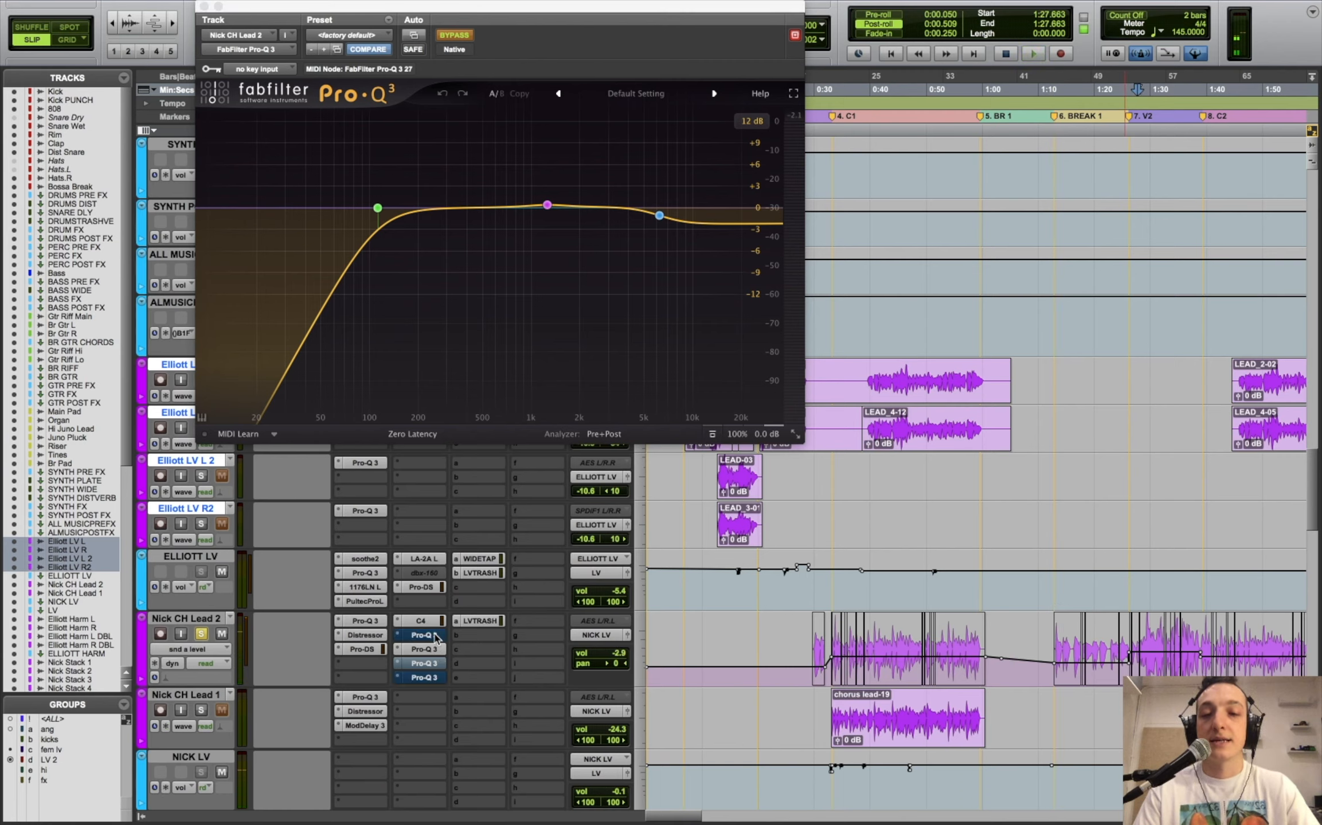
click(434, 636)
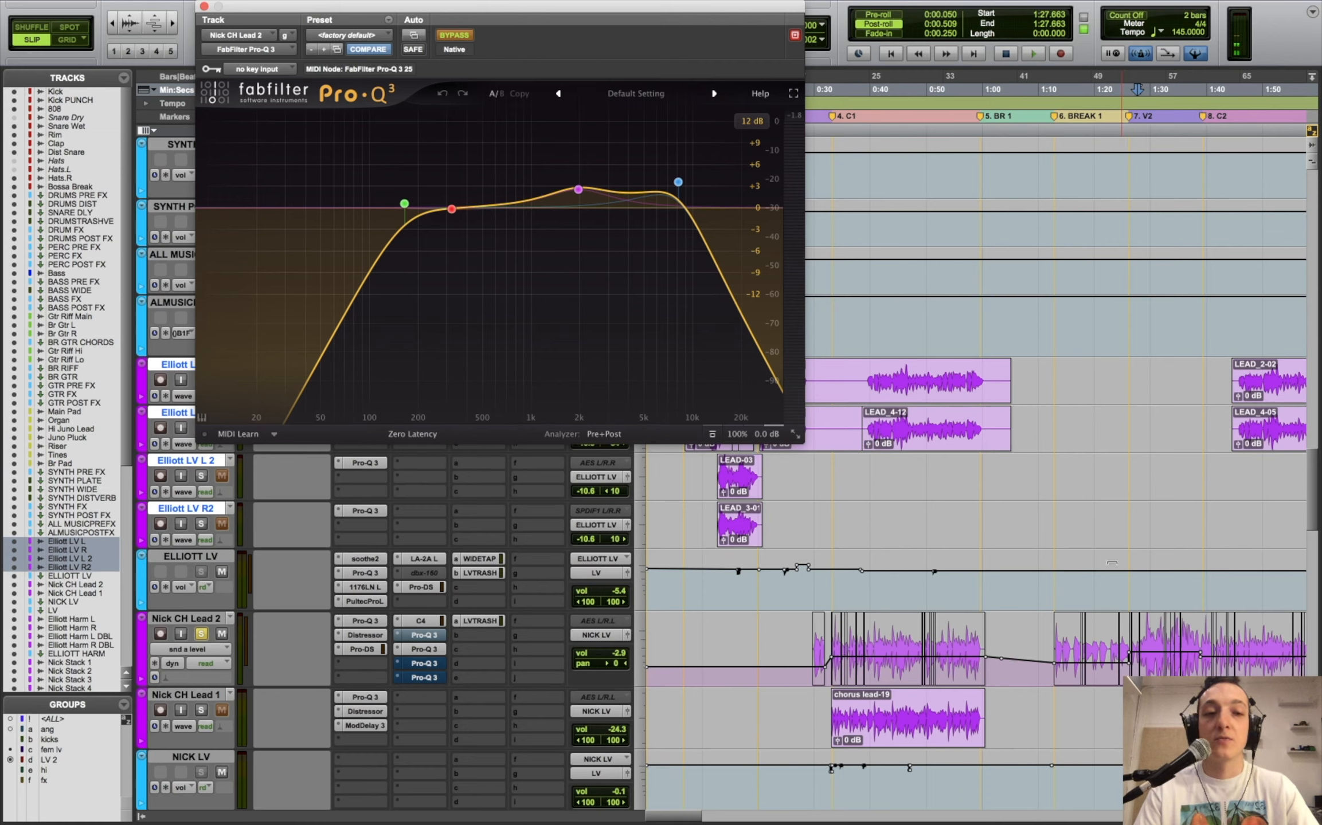
- Unsolo Nick CH Lead 2 and play the vocal twice from 1:11.647
click(1050, 590)
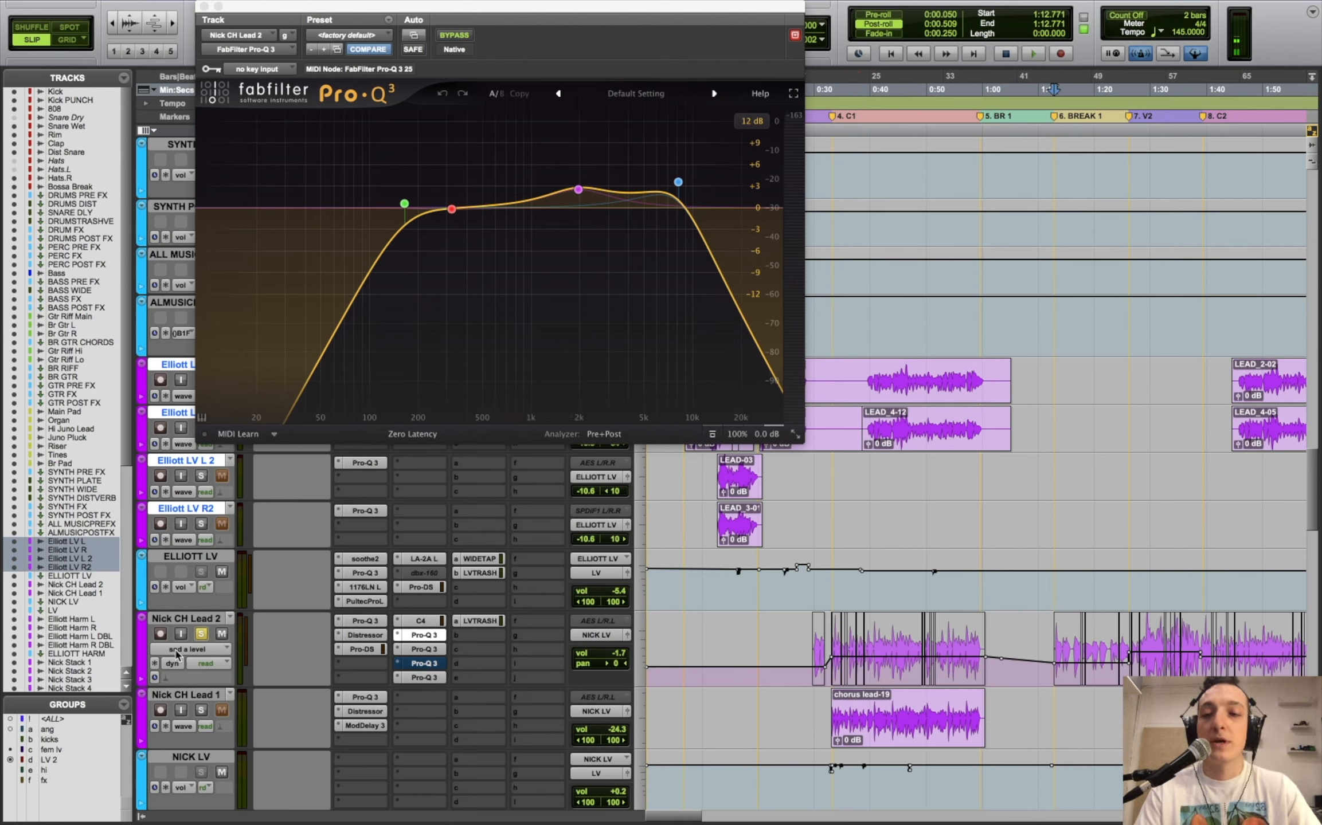
click(204, 633)
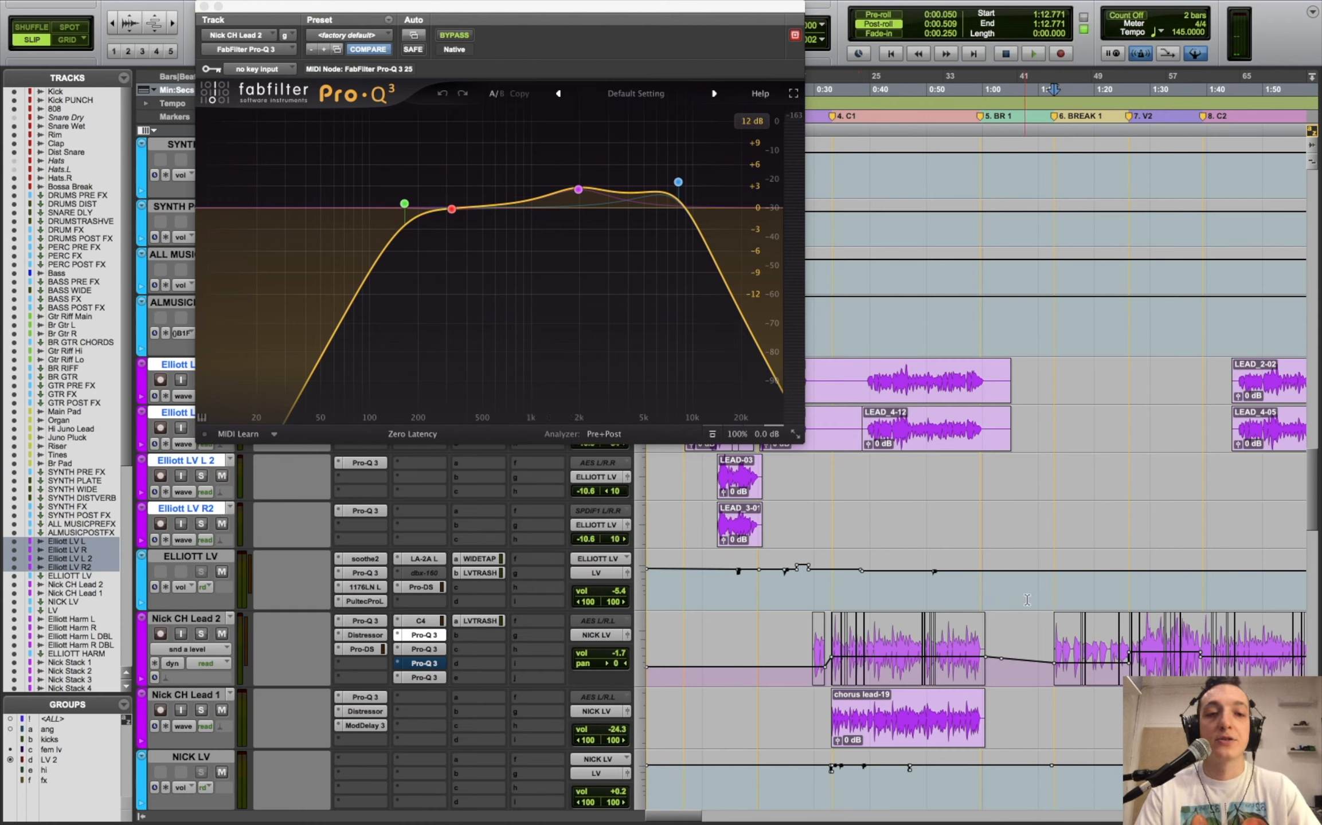
click(1048, 599)
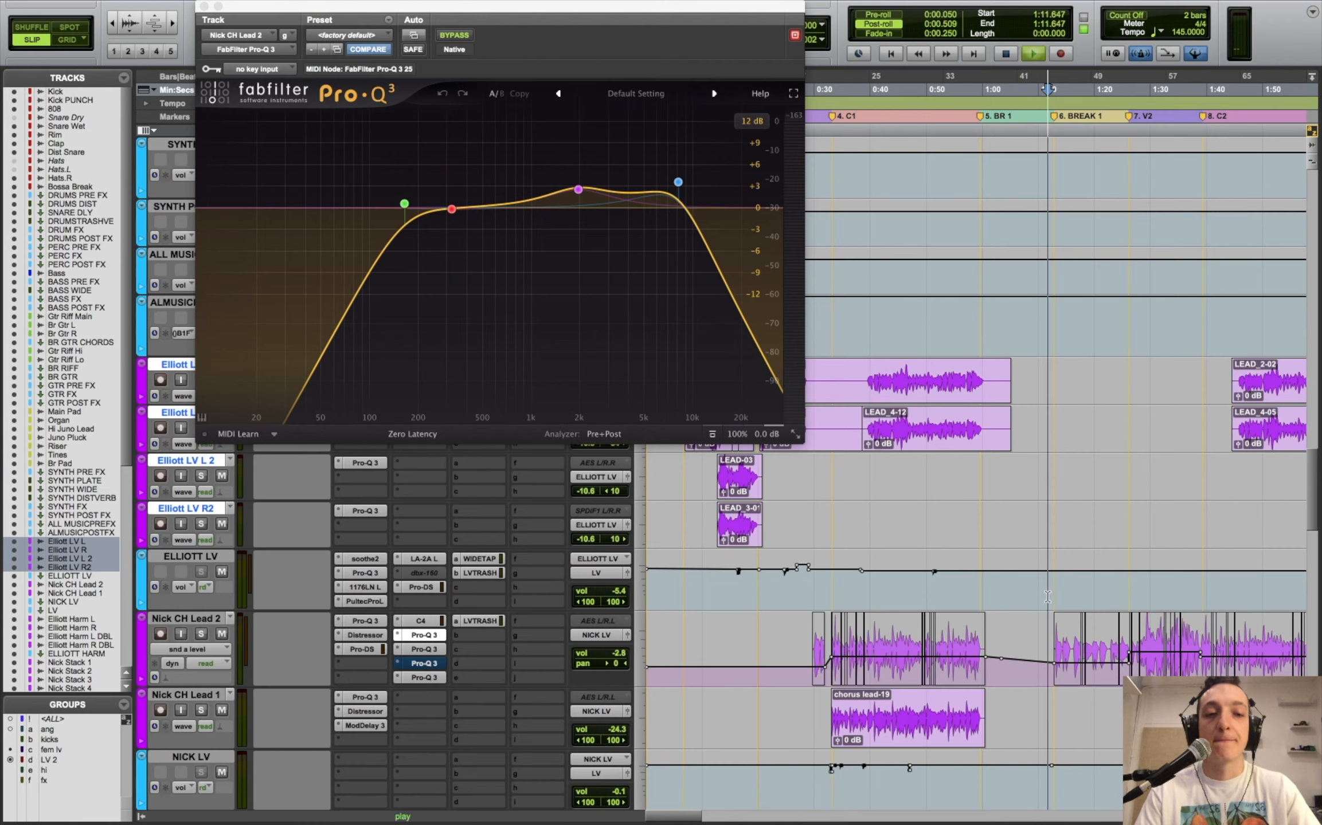
key(space)
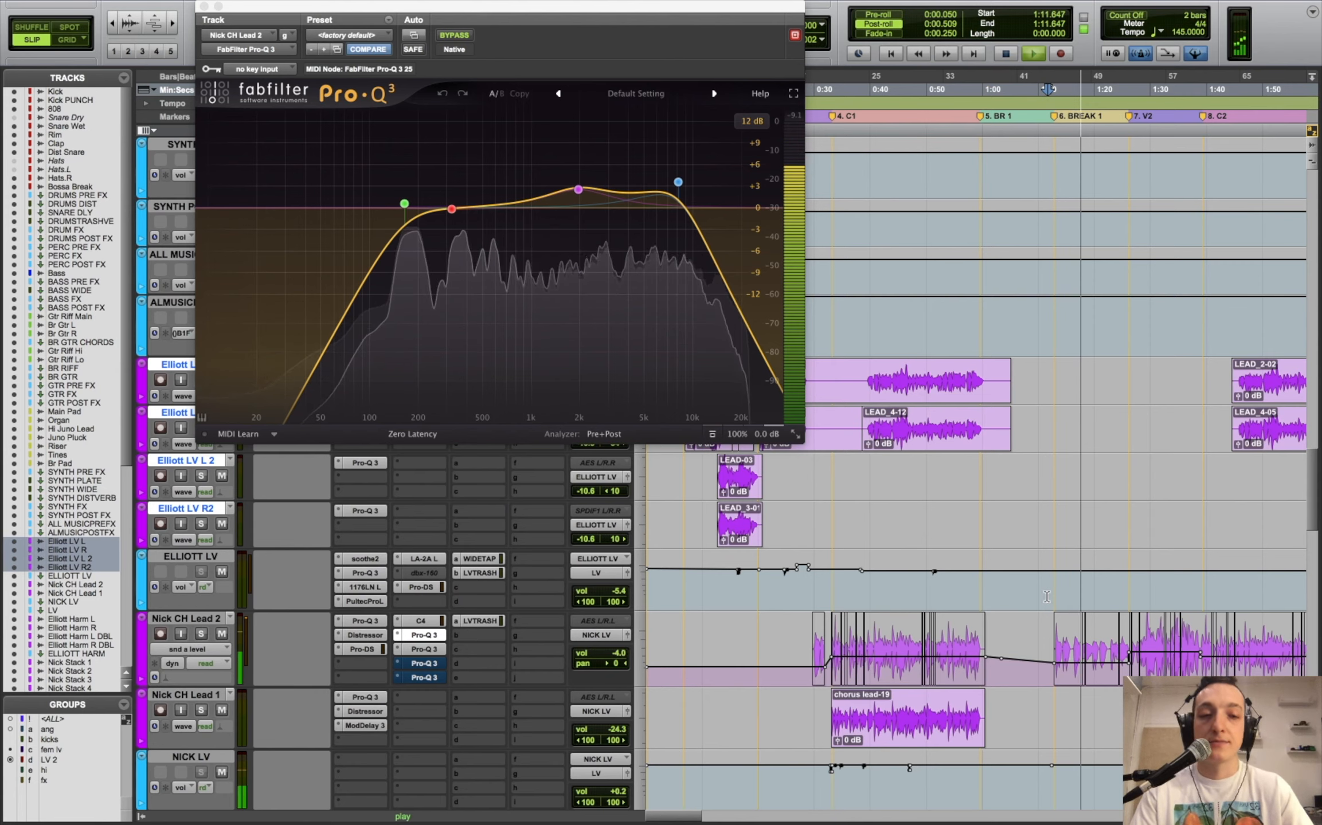
key(space)
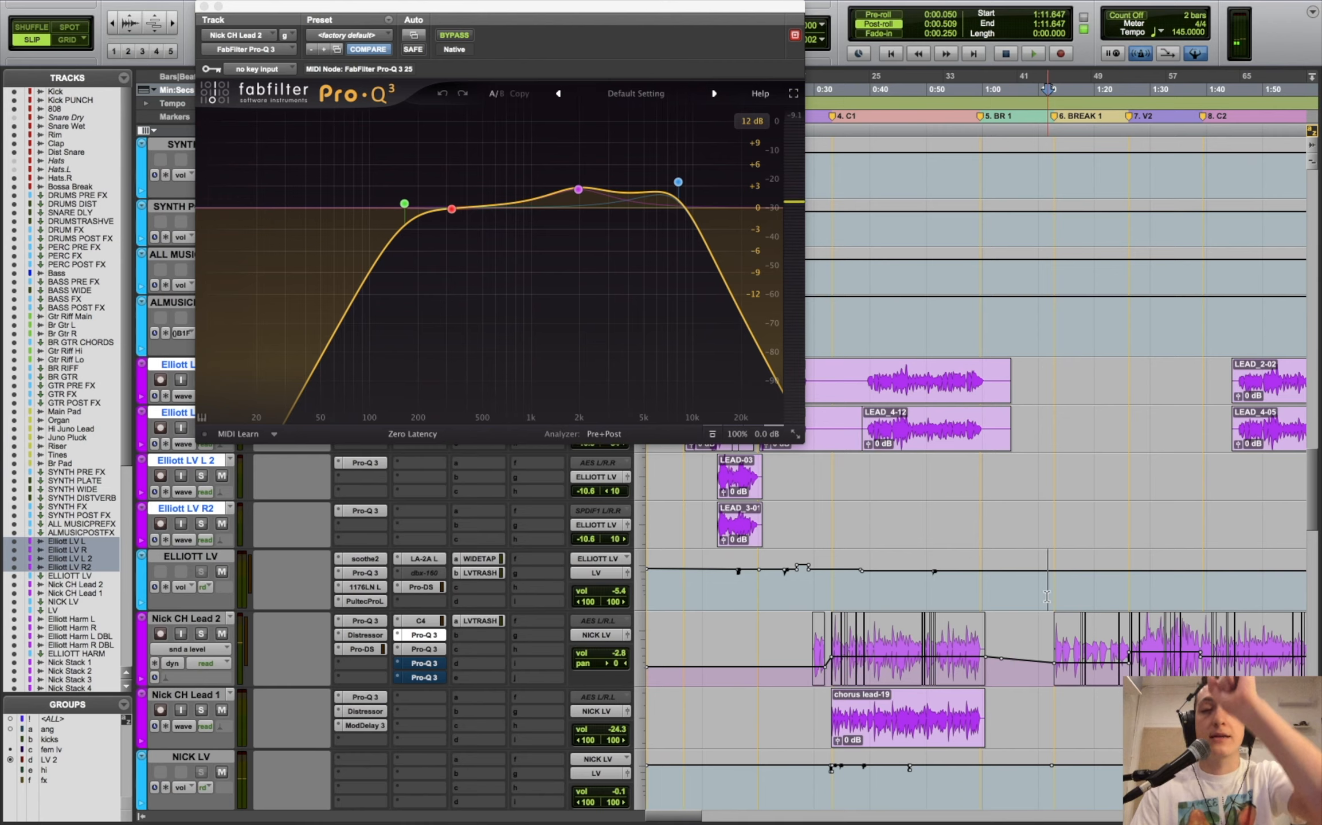
key(space)
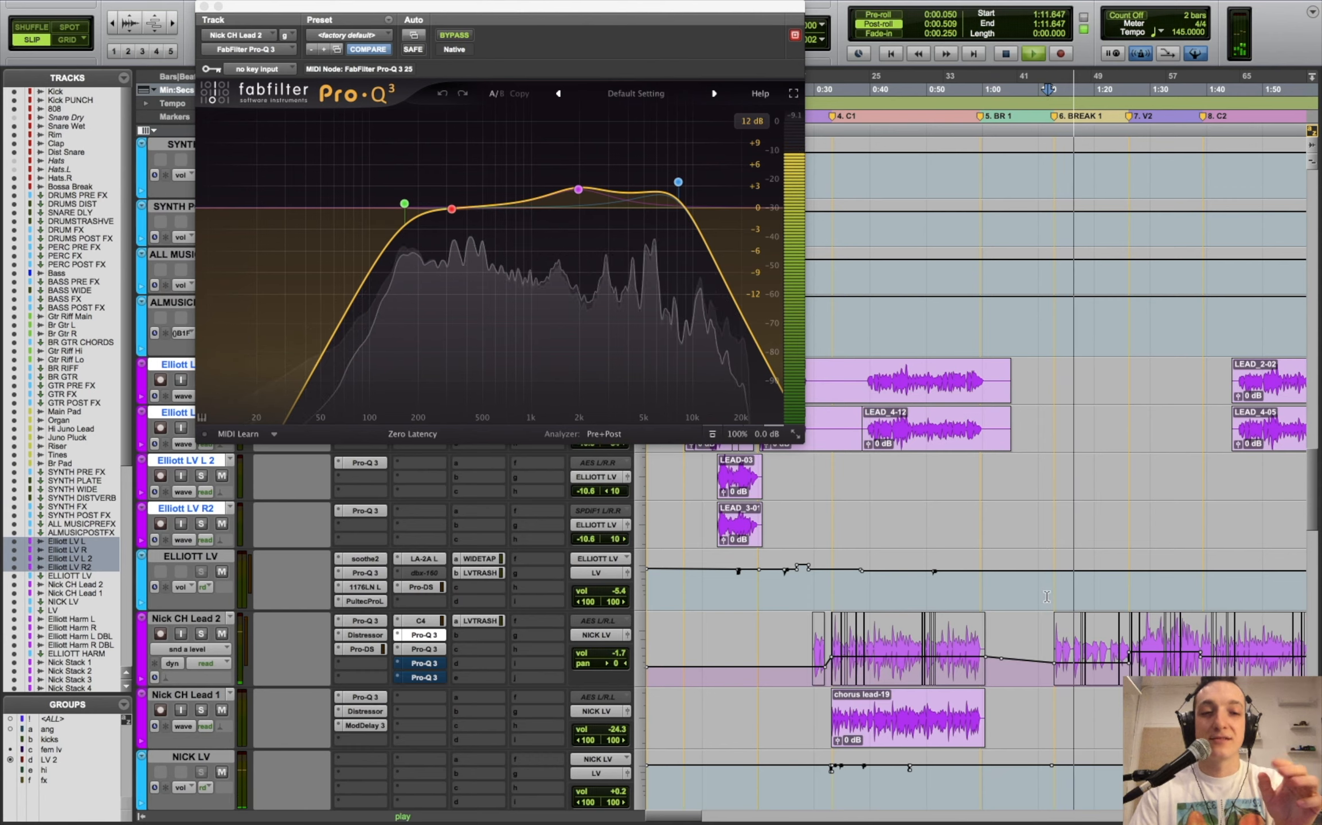
key(space)
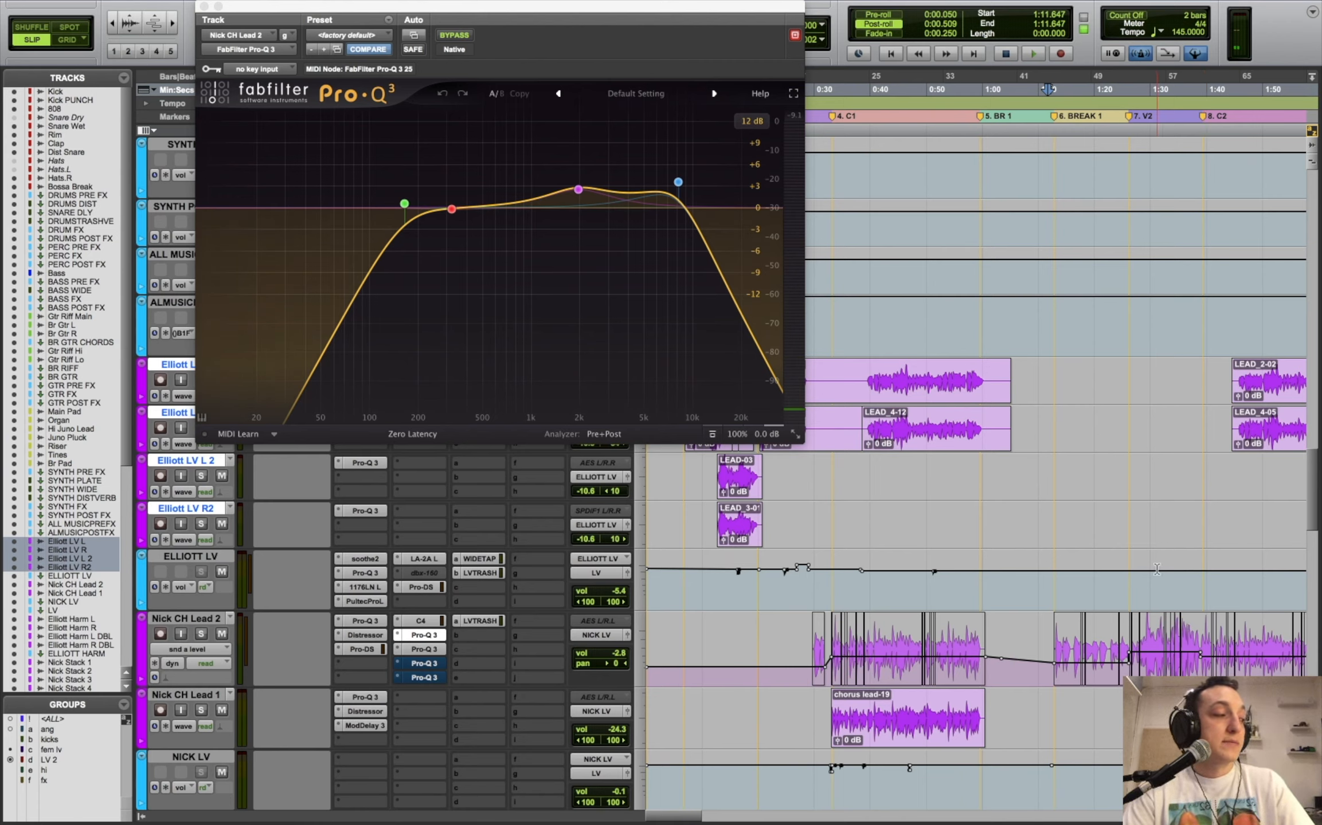
- Play from 1:24.712, park the playhead at 1:31.596, and close the Pro-Q 3
click(1125, 596)
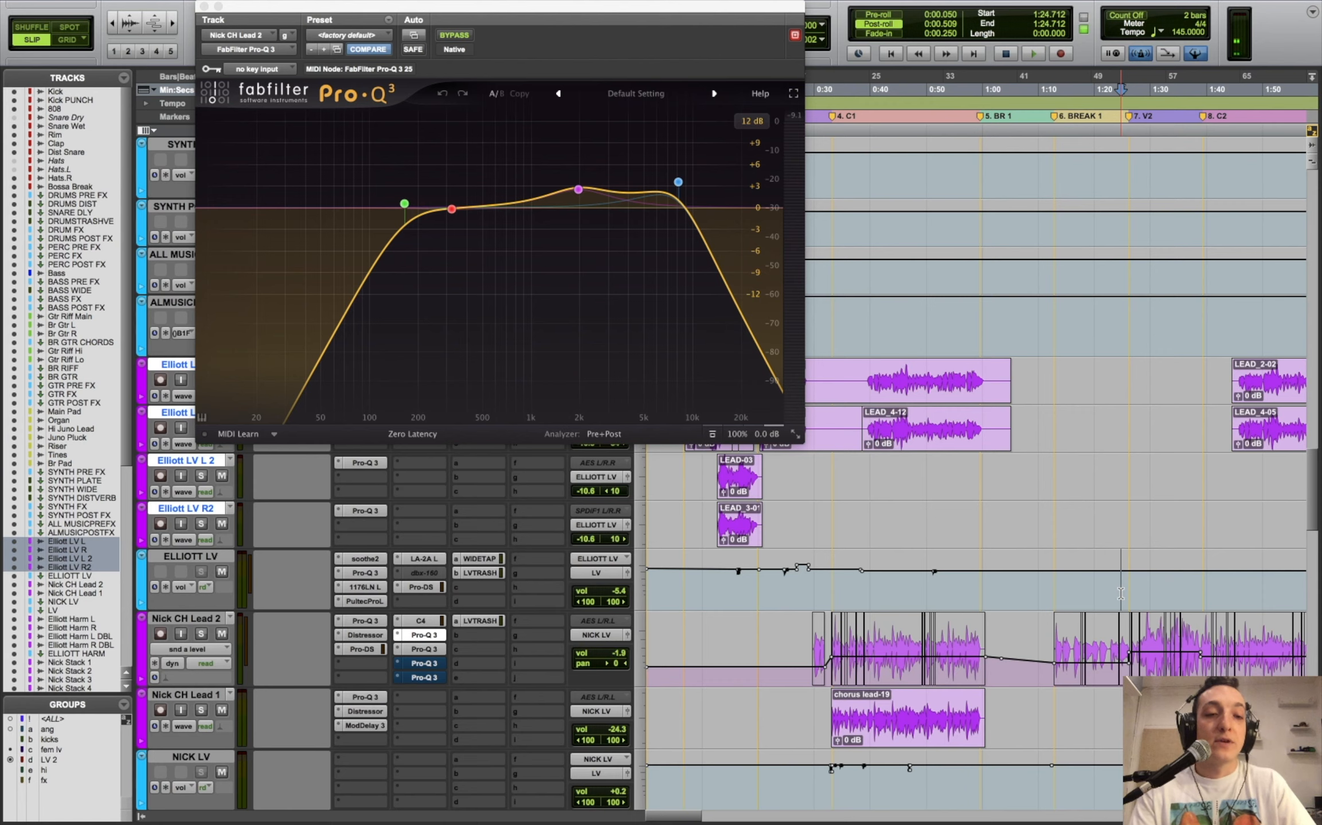
key(space)
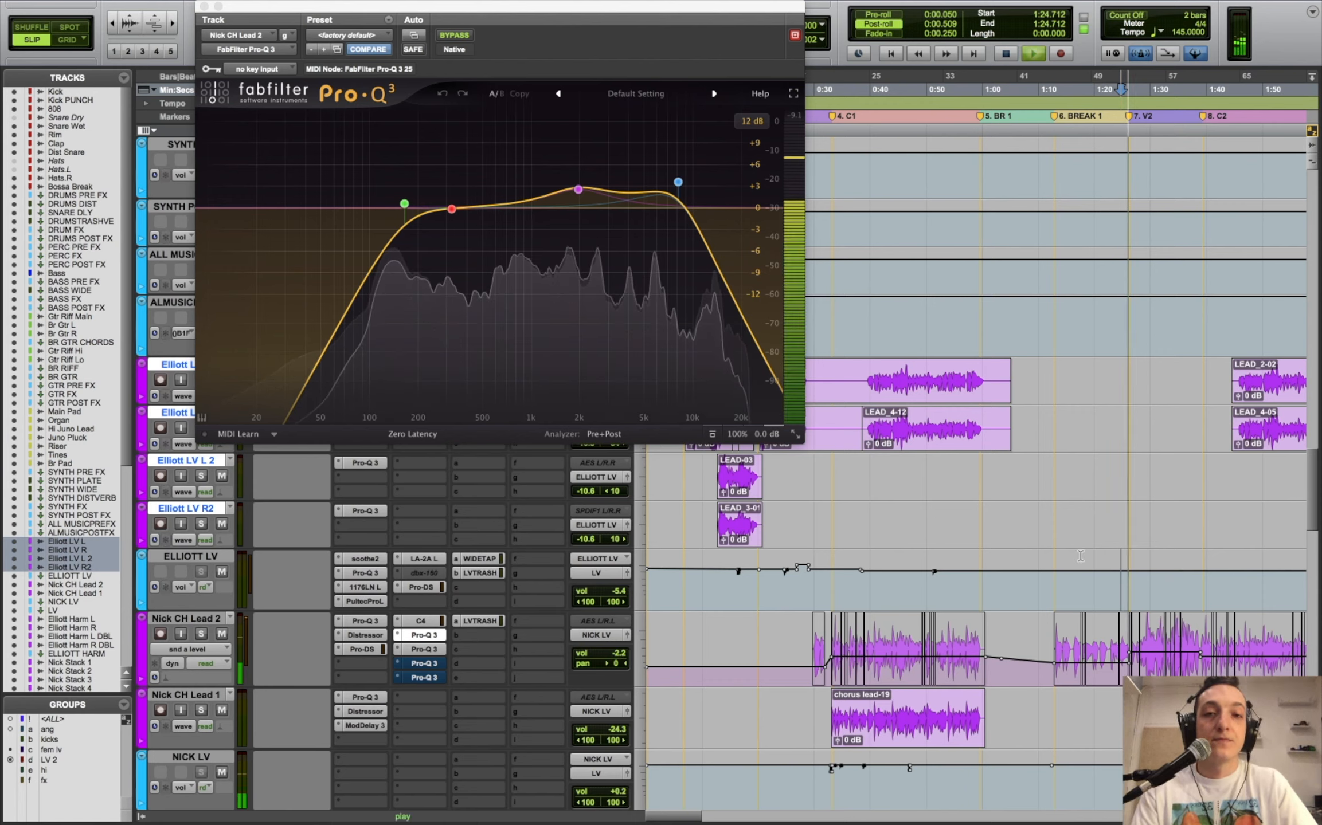
key(space)
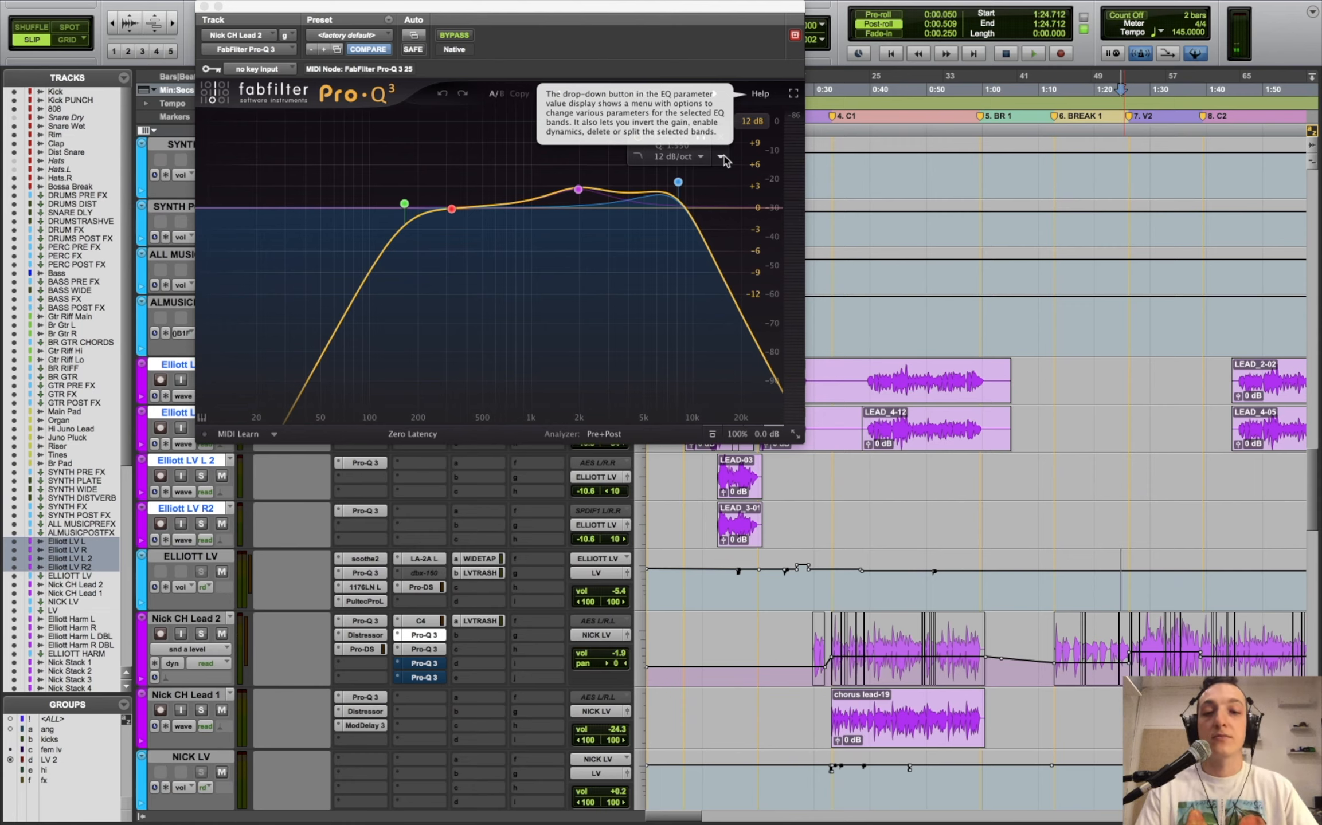
click(1158, 604)
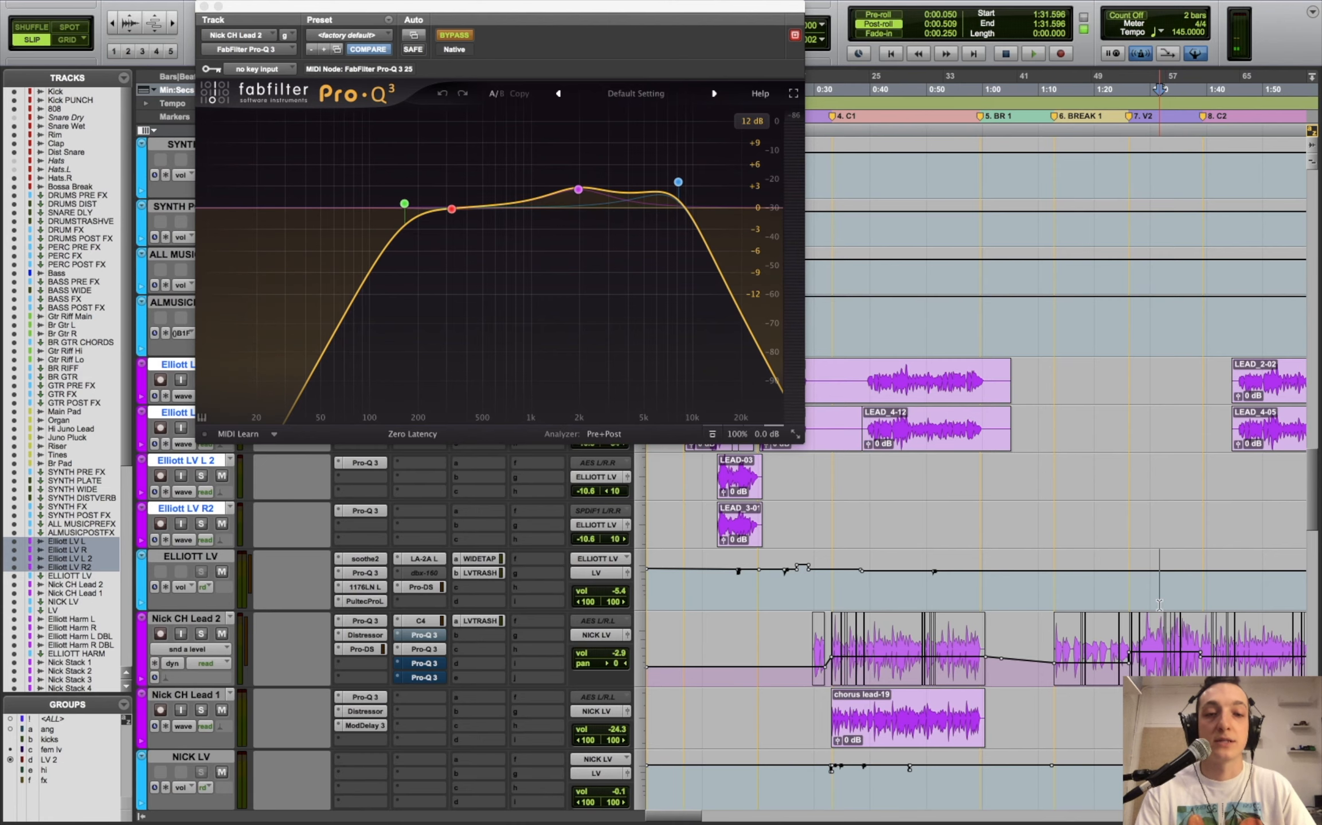
click(205, 6)
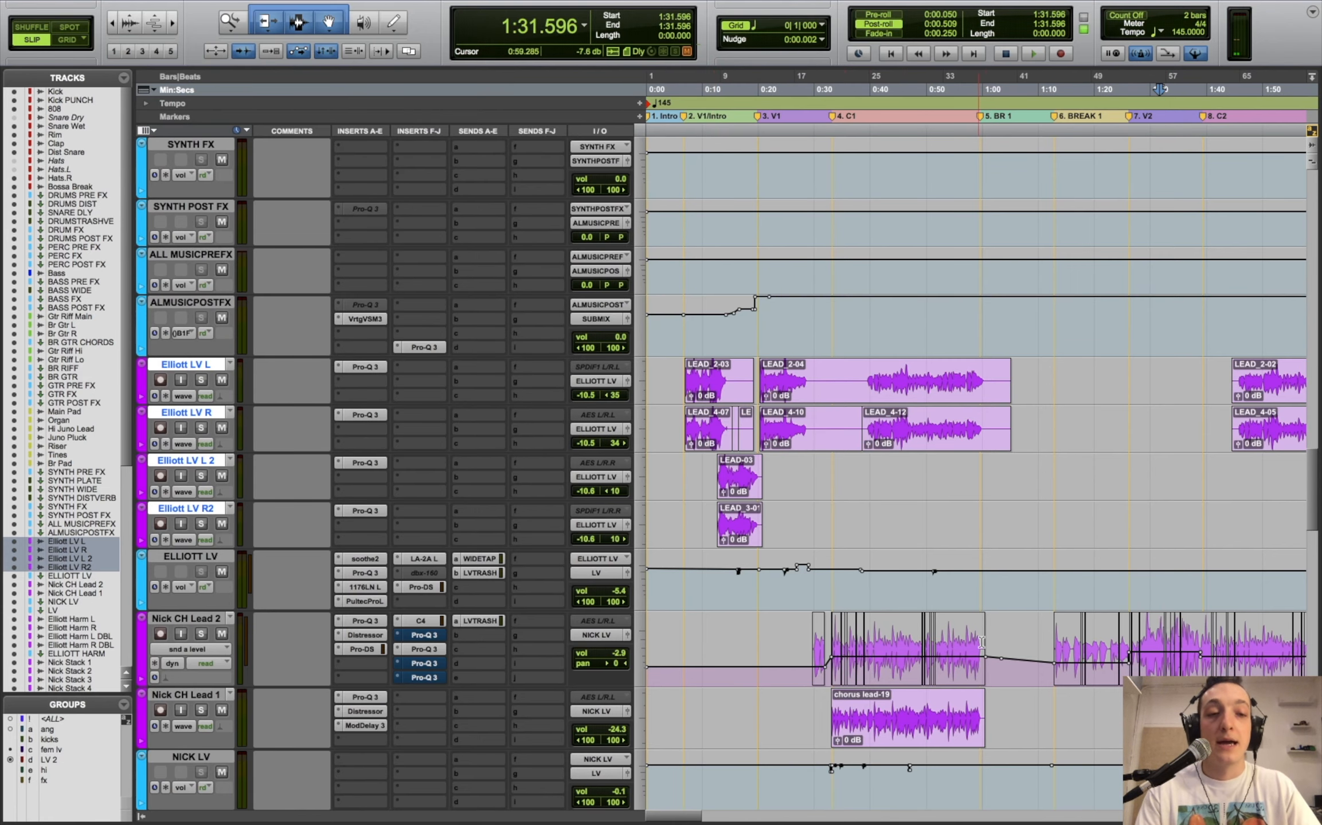
- Solo Nick CH Lead 2 and hear it through its LV Trash Verb send and Studio Reverb return
click(200, 634)
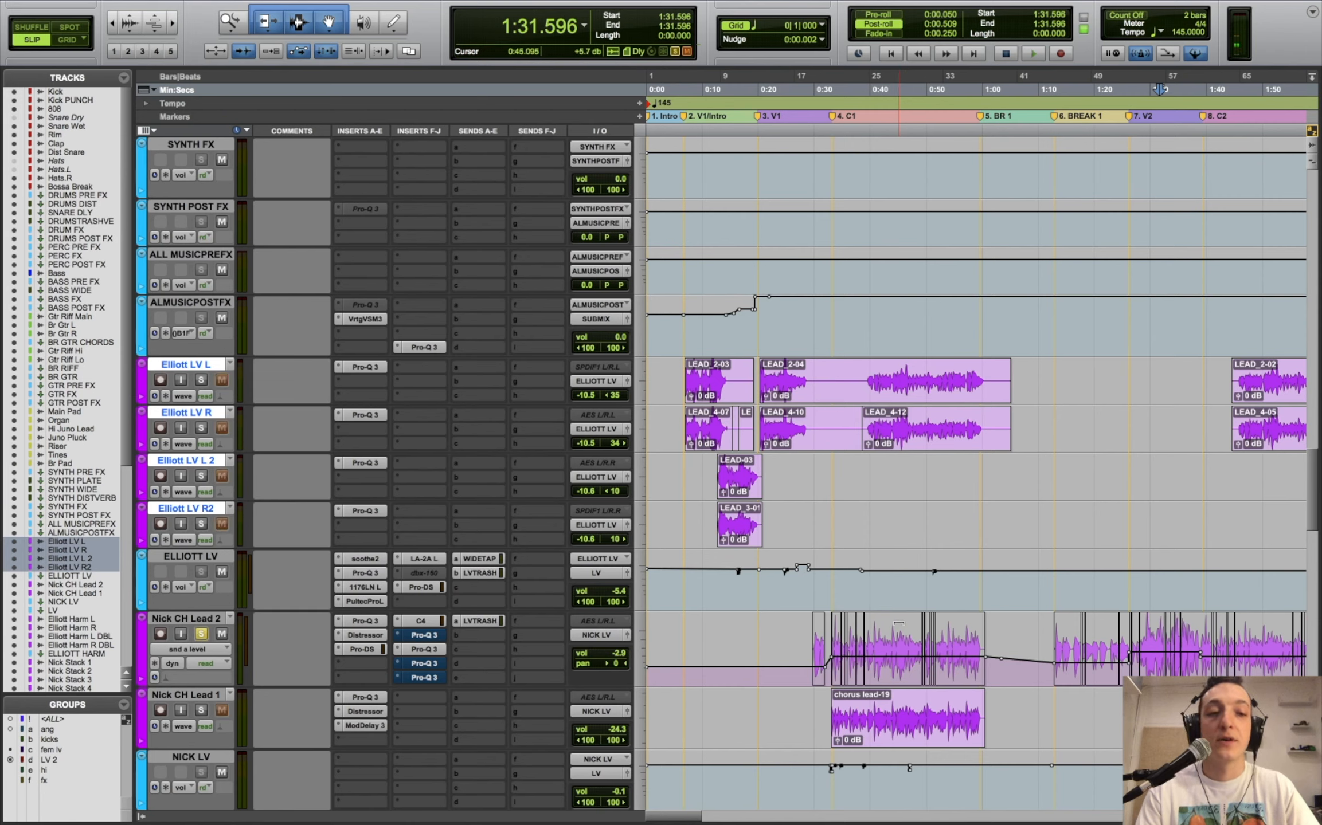
click(475, 621)
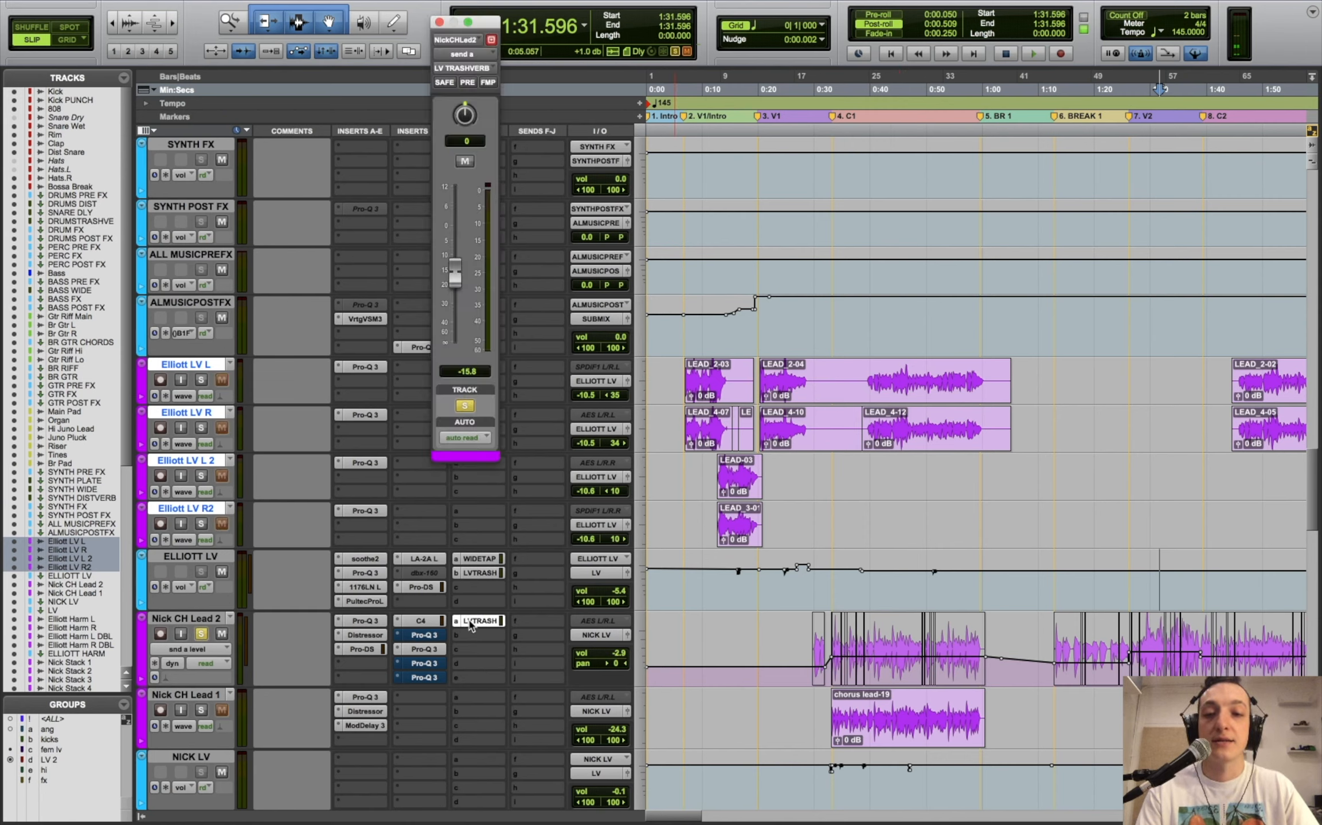
key(space)
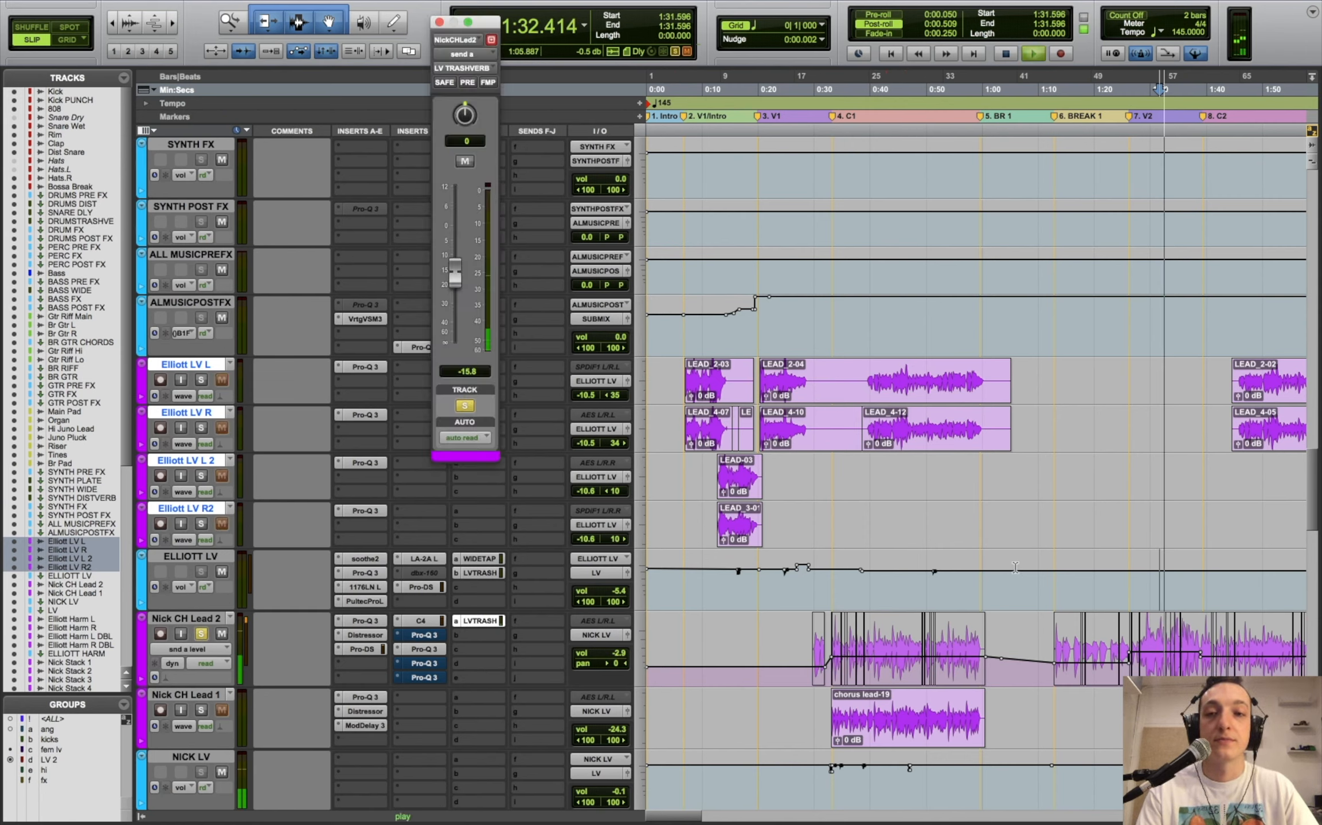
drag(1313, 494, 1318, 697)
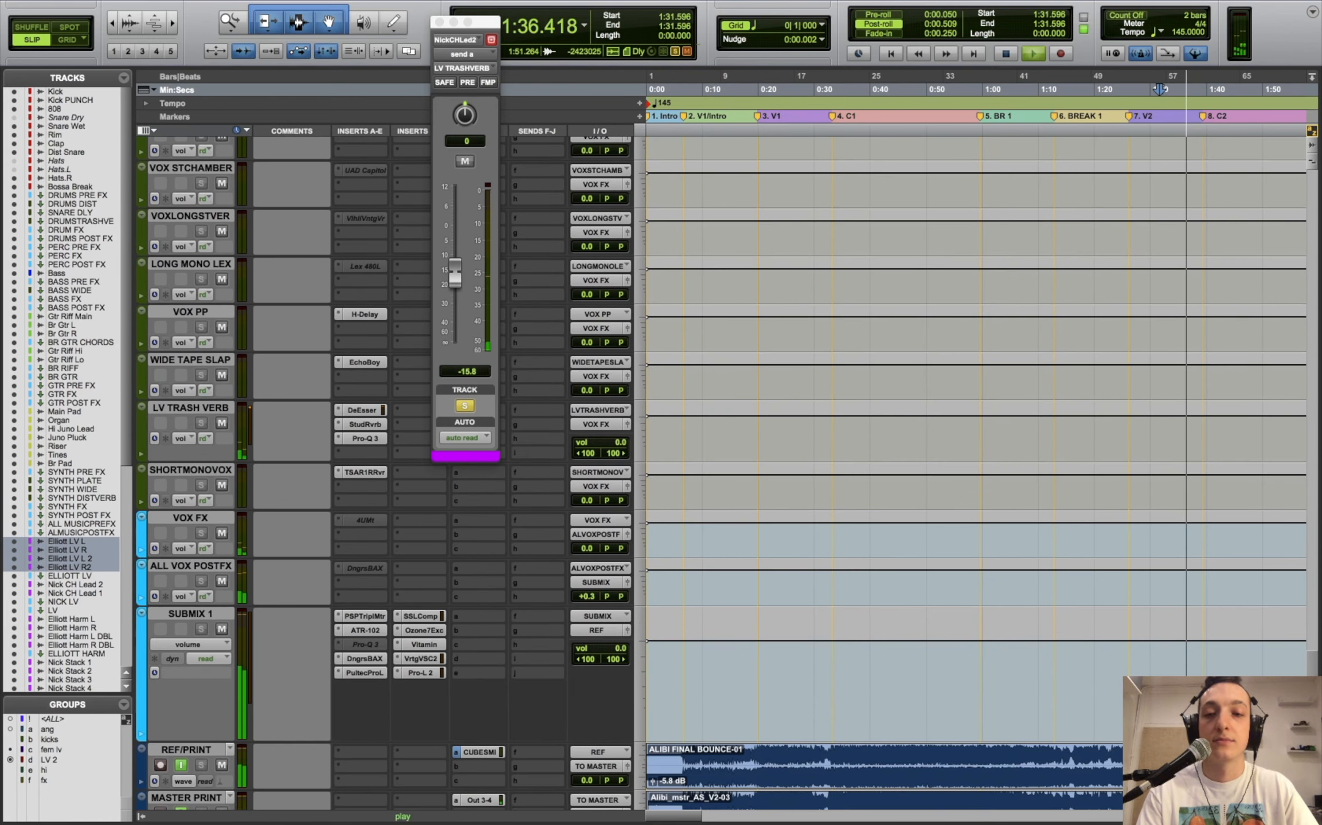
key(space)
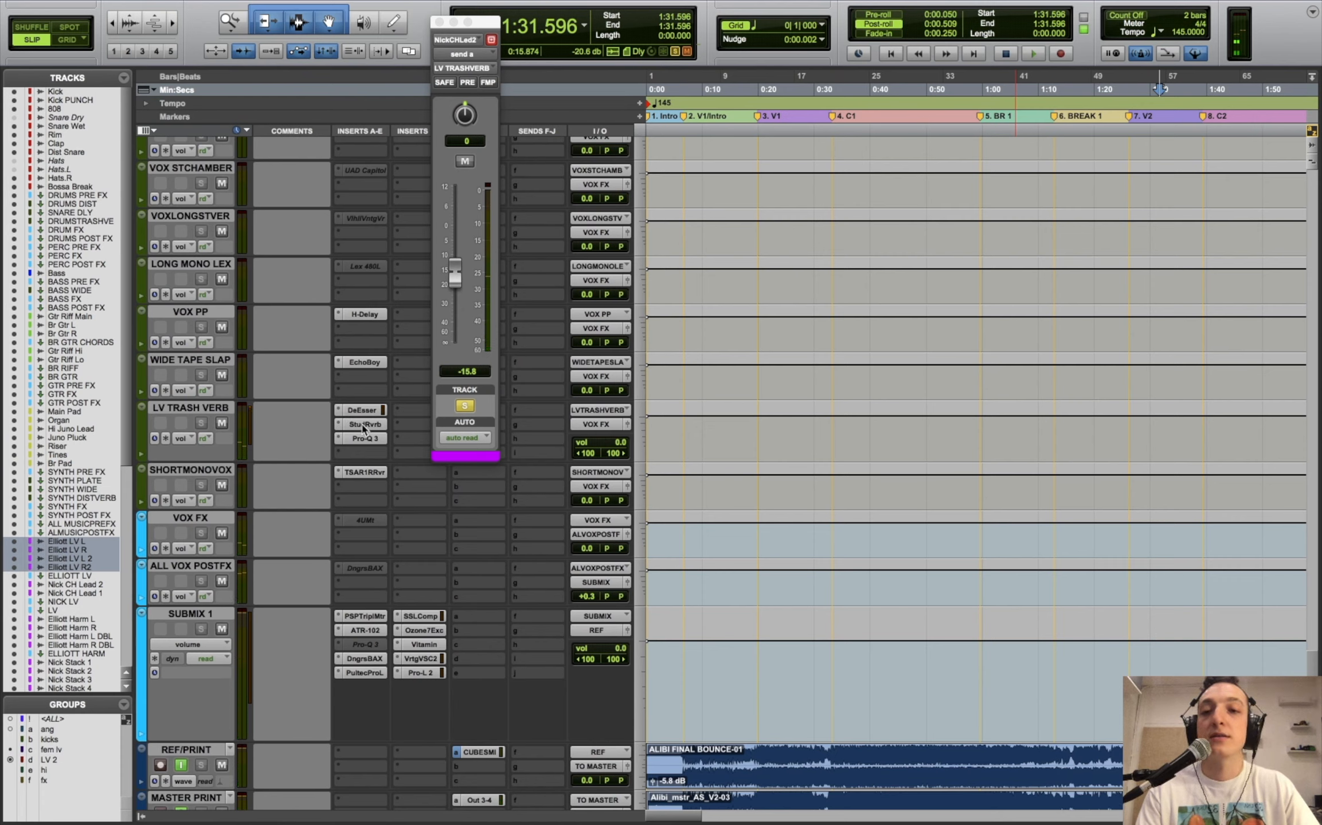
click(364, 424)
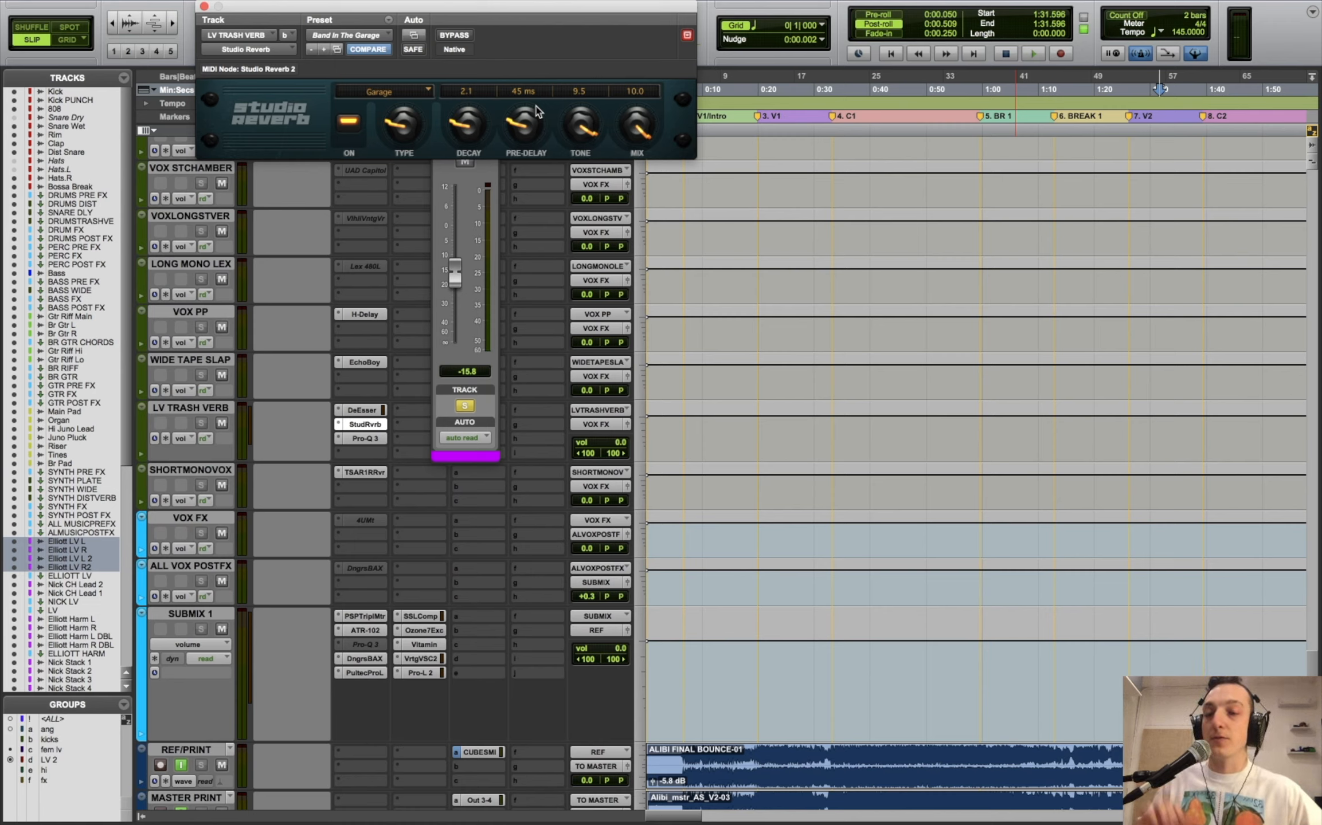
- Close the Studio Reverb window and the LV Trash Verb send window
click(204, 6)
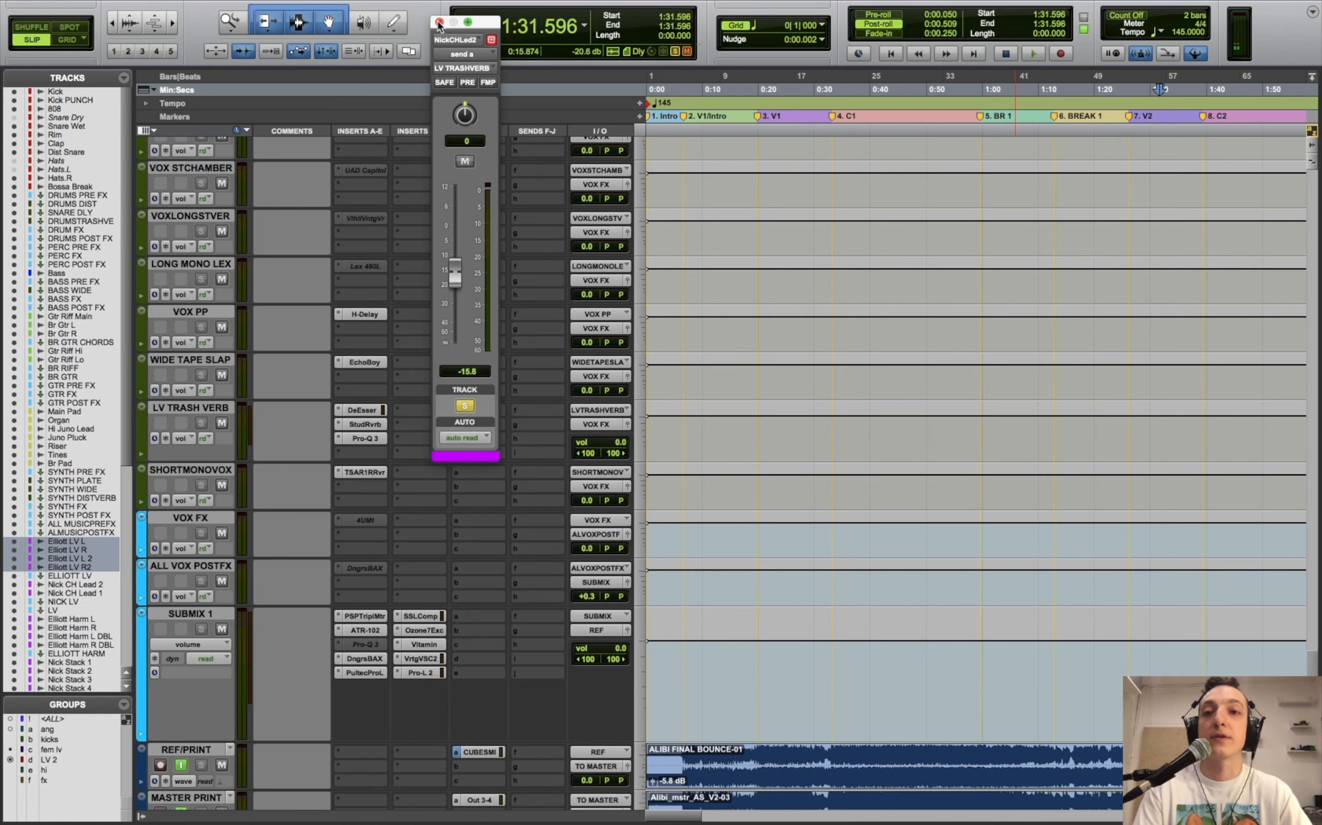
click(440, 23)
- Zoom the timeline out and move the solo from Nick CH Lead 2 to Nick CH Lead 1
scroll(1171, 426, up, 5)
key(r)
scroll(1171, 425, up, 15)
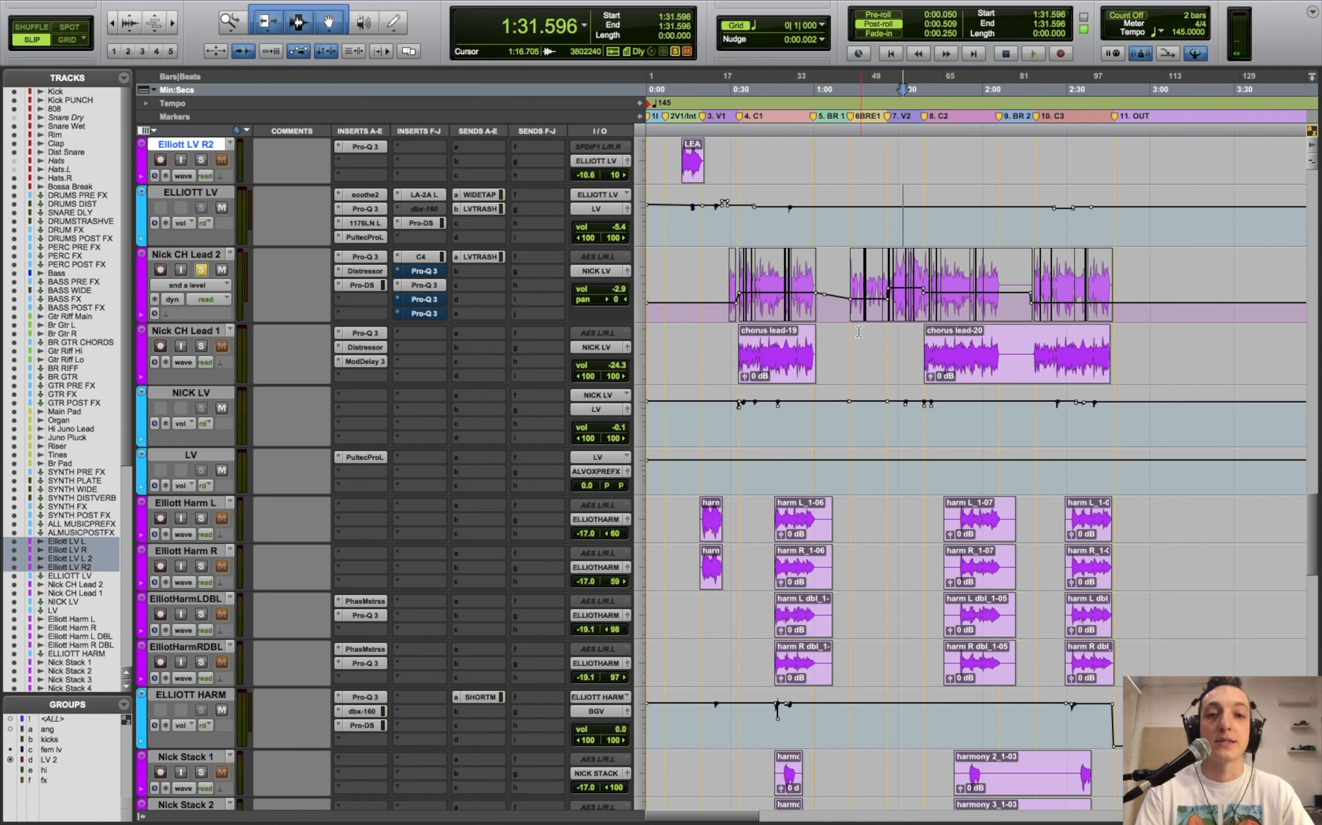
key(Return)
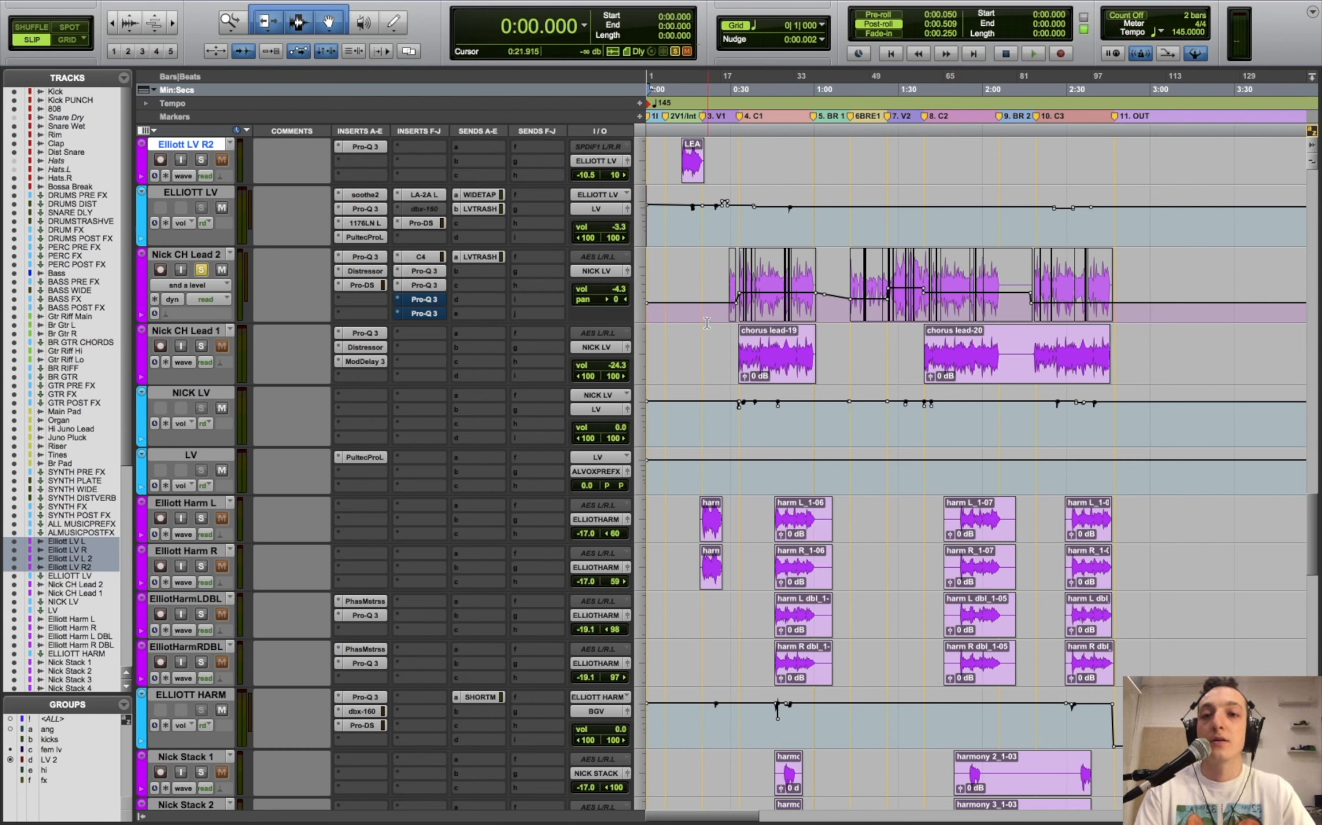
click(728, 306)
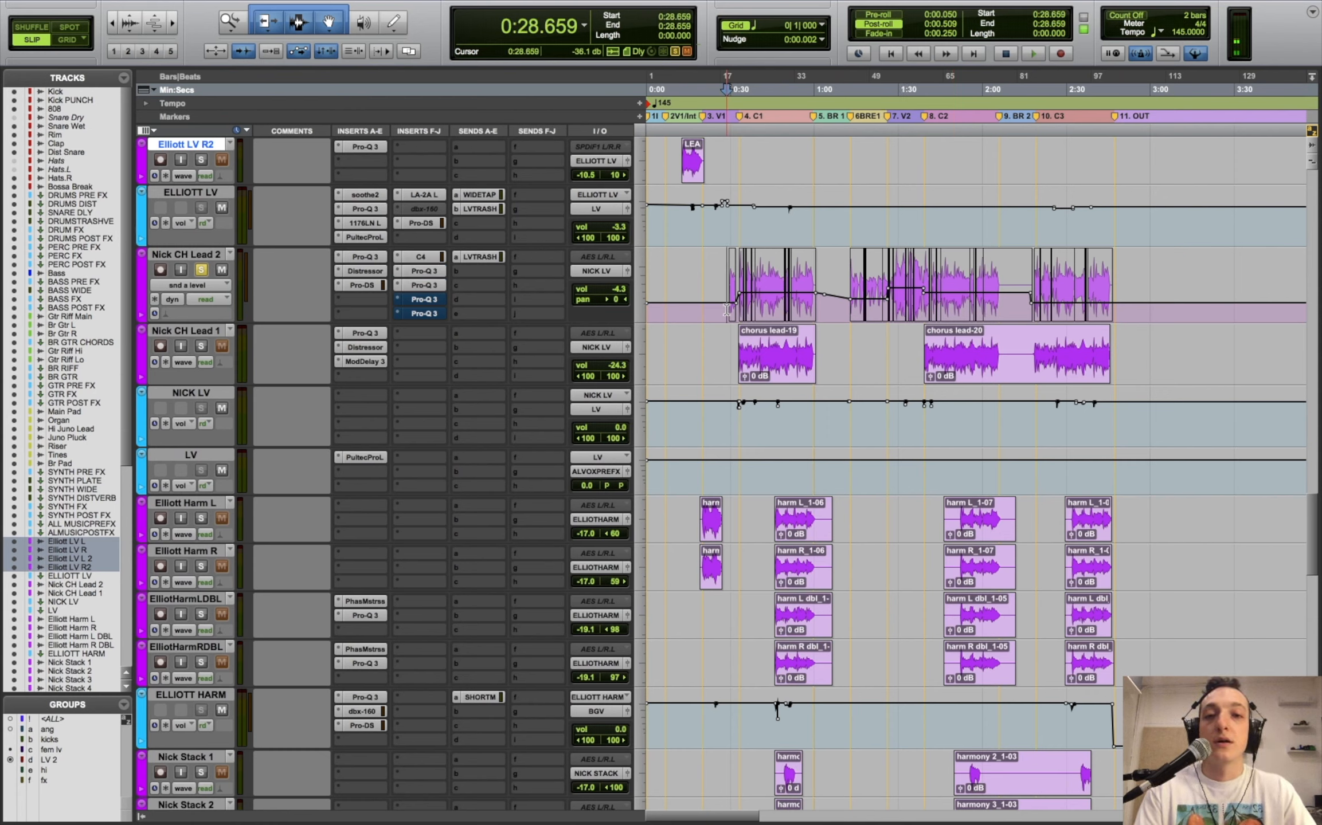
click(202, 332)
click(202, 346)
click(201, 270)
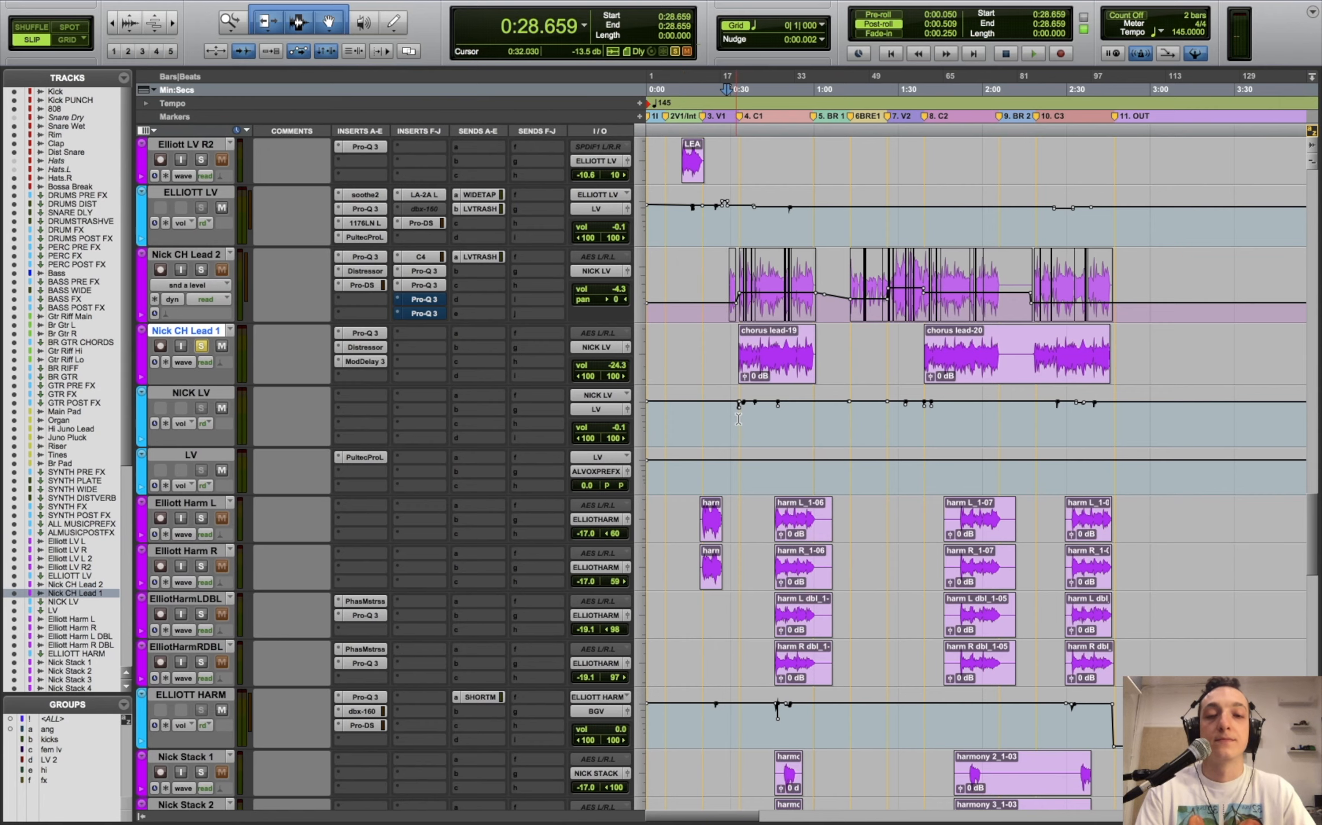
- Play Nick CH Lead 1 from 0:32.873 and bring up its Pro-Q 3 EQ, moved aside
click(739, 407)
key(space)
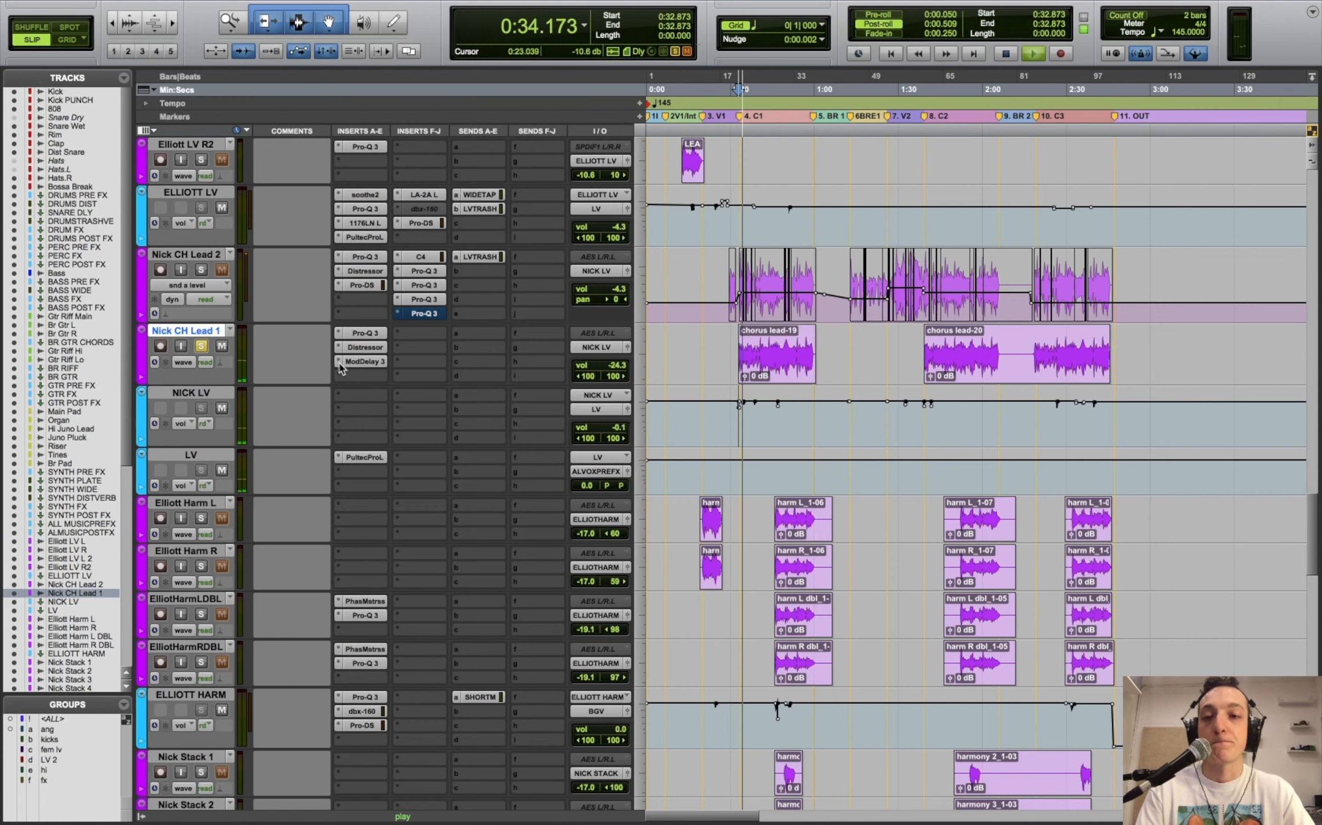
click(373, 335)
key(space)
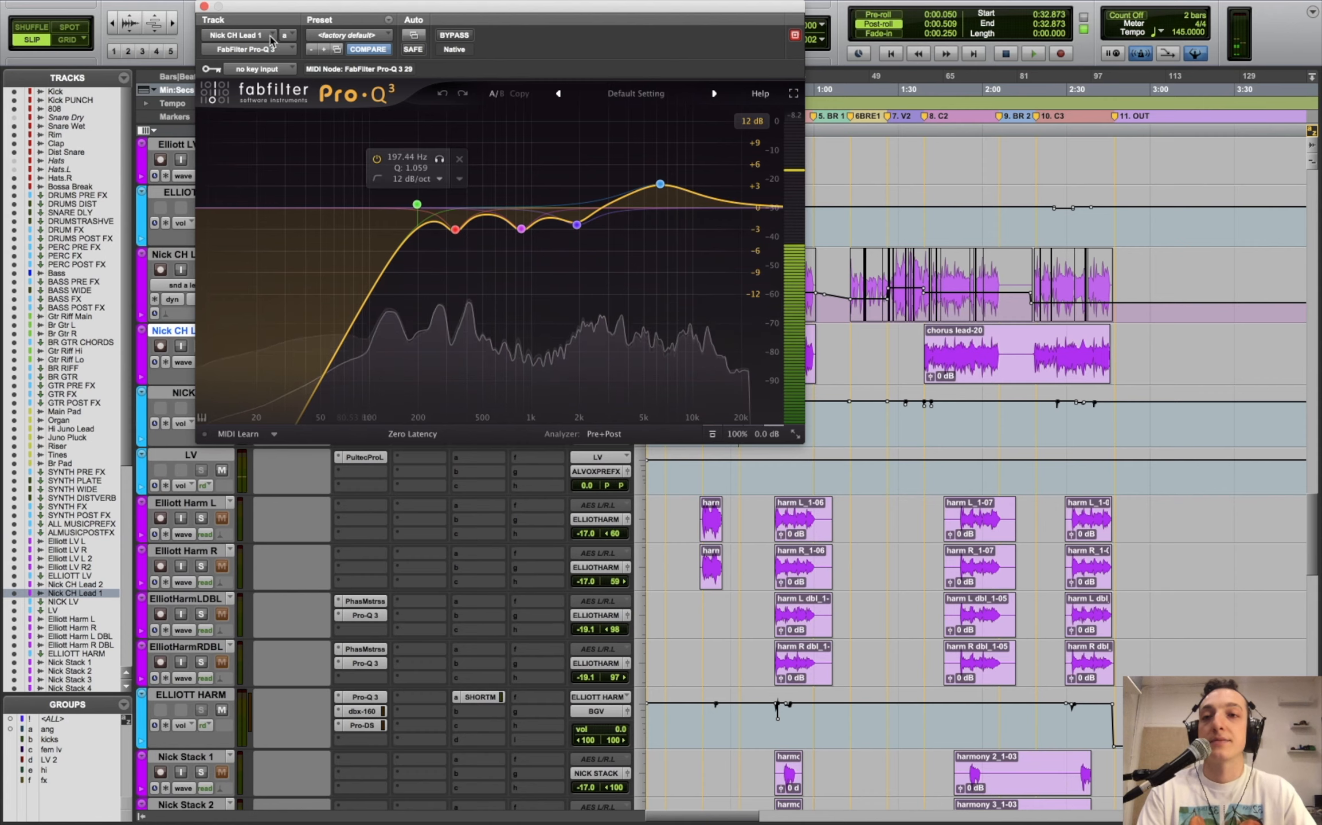
drag(271, 7, 592, 8)
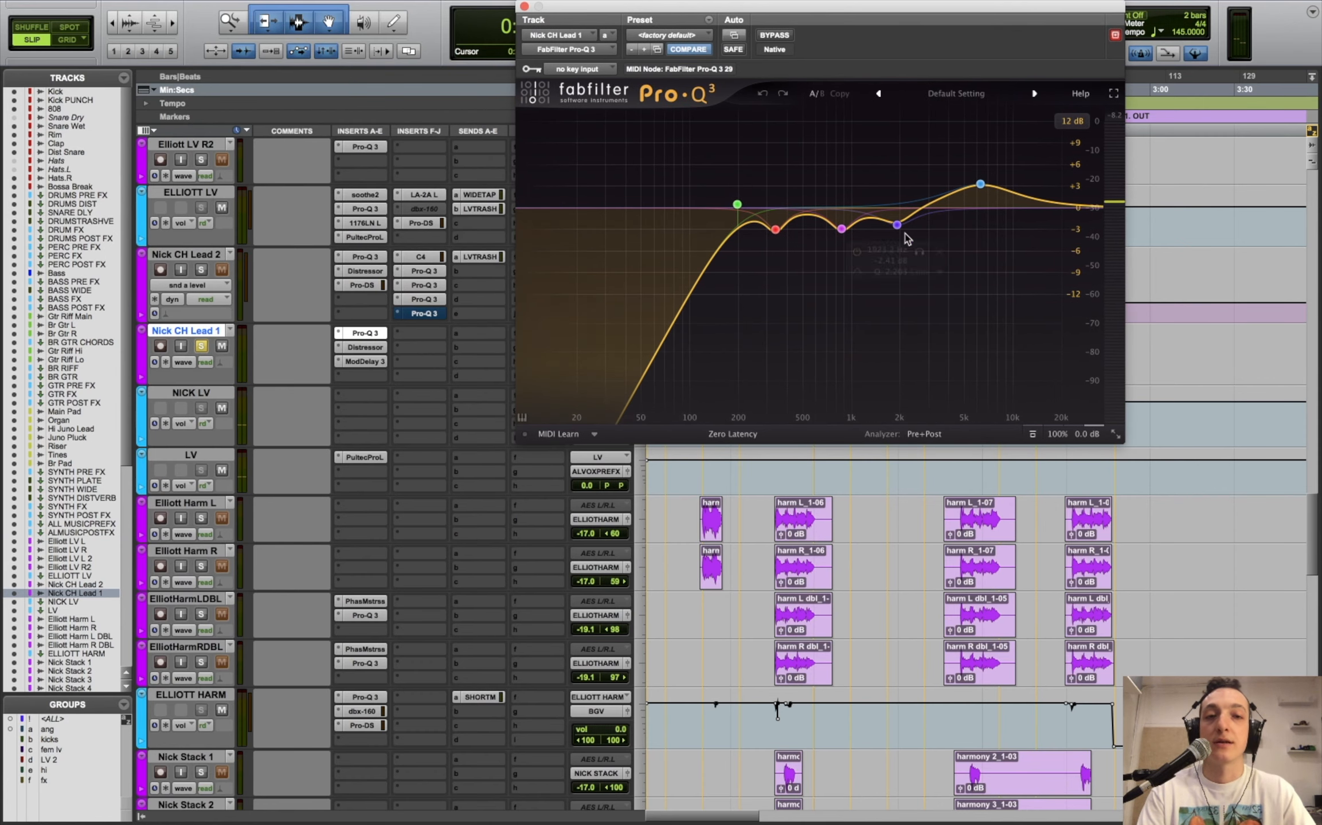
mouse_move(982, 185)
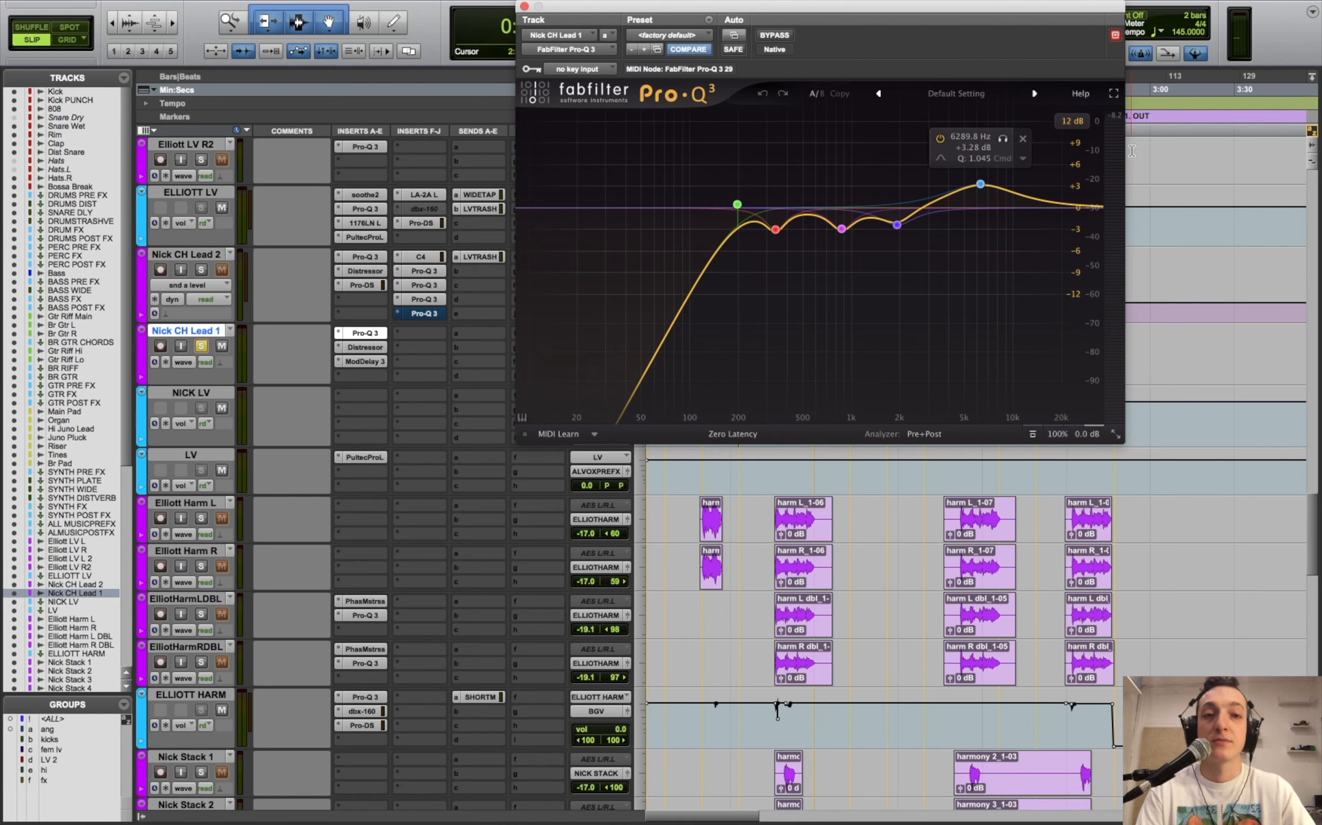
- Audition Nick CH Lead 1's Distressor and lower its attack to around 3 during playback
click(363, 348)
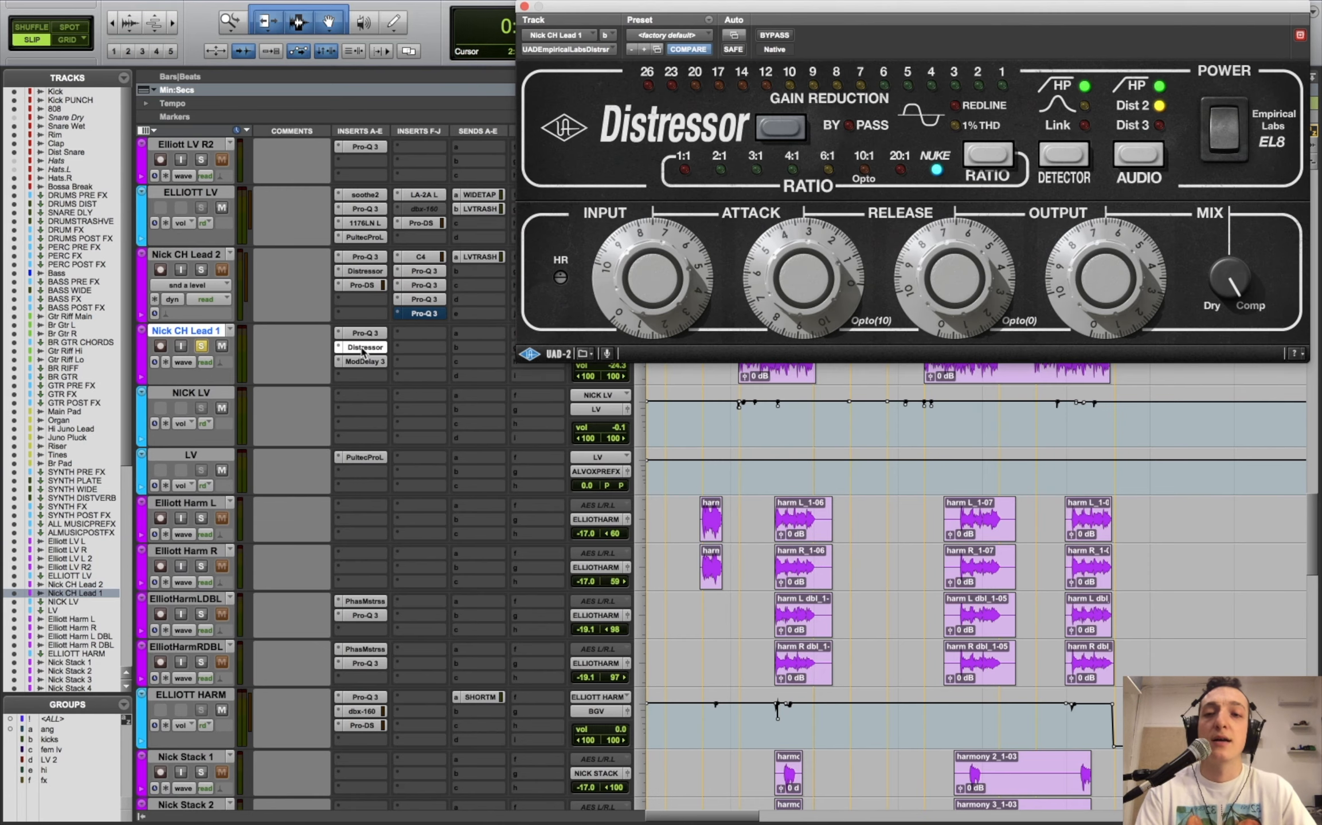
key(space)
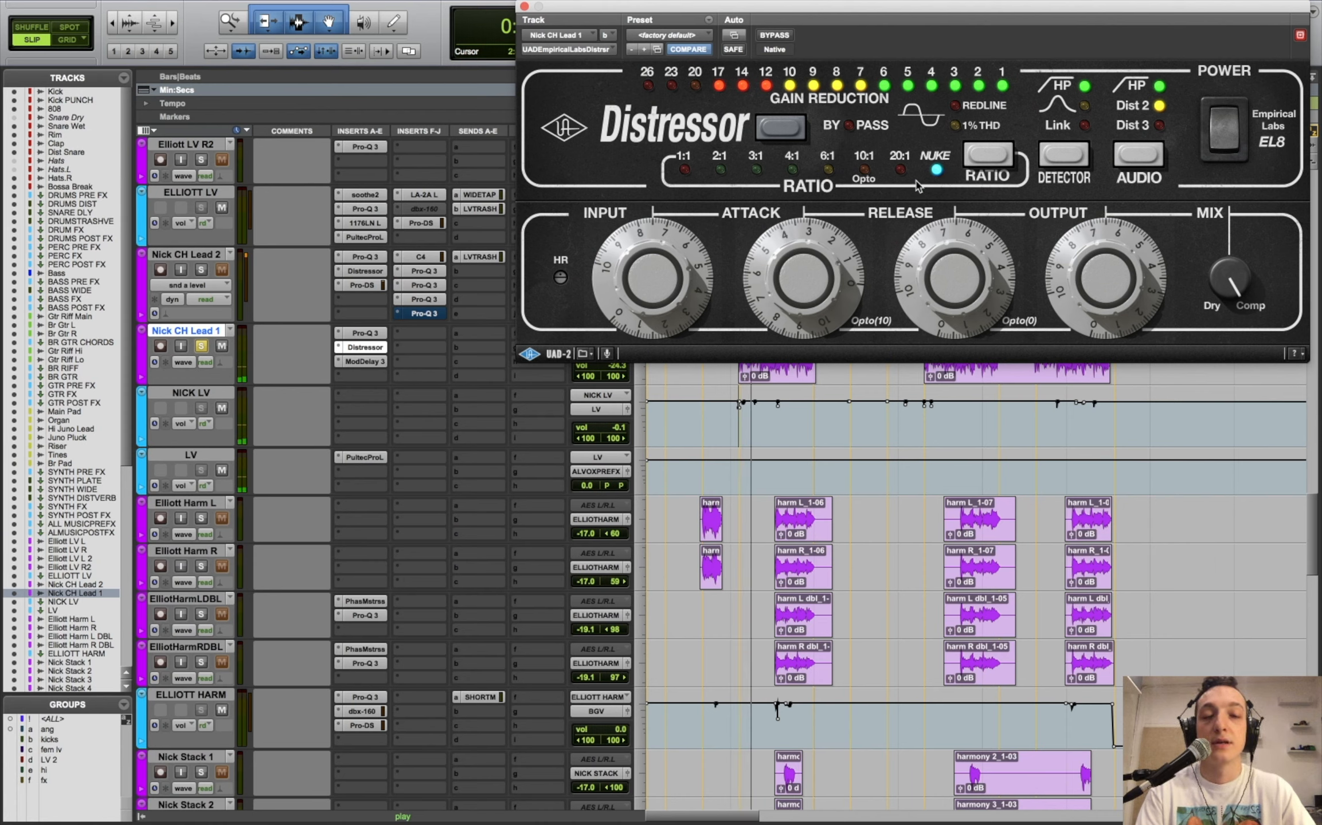
key(space)
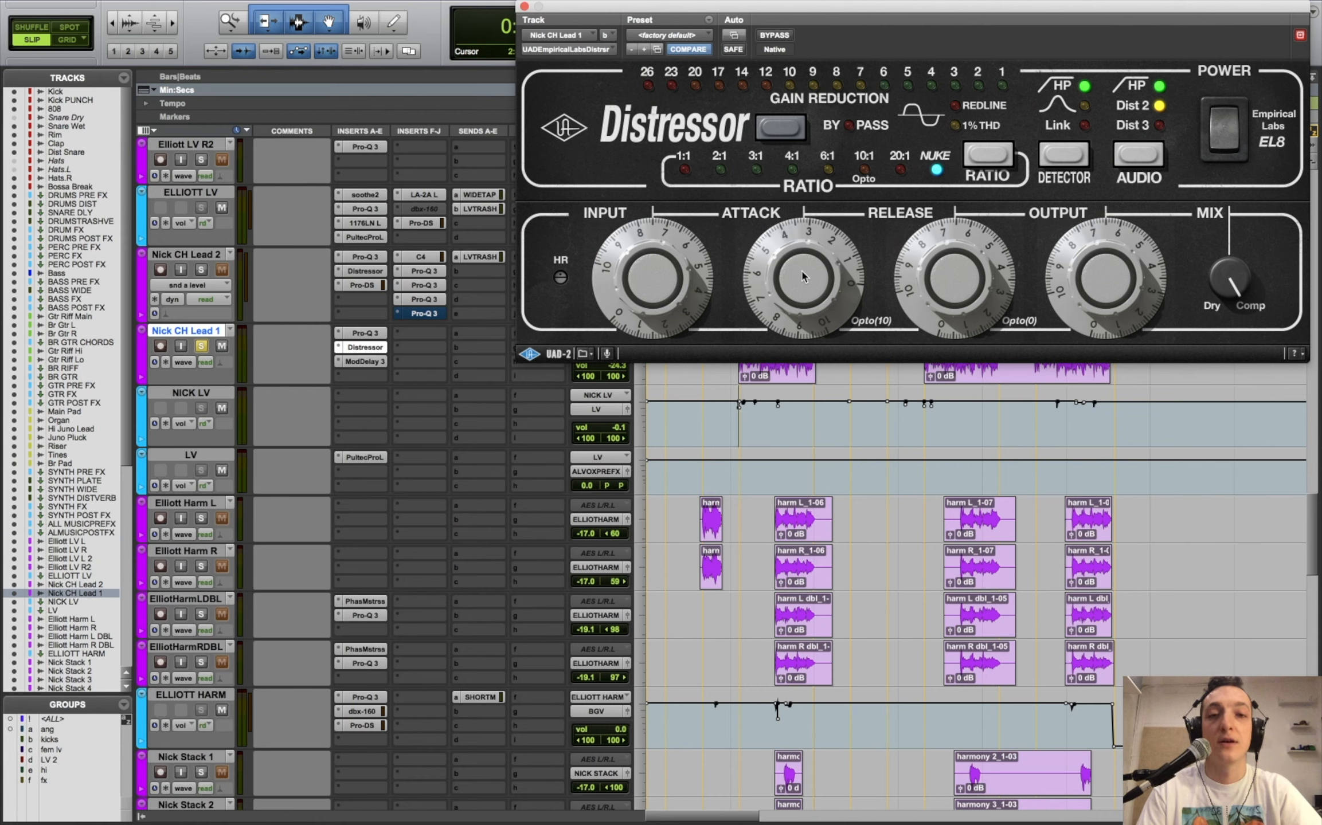
drag(801, 286, 826, 86)
key(space)
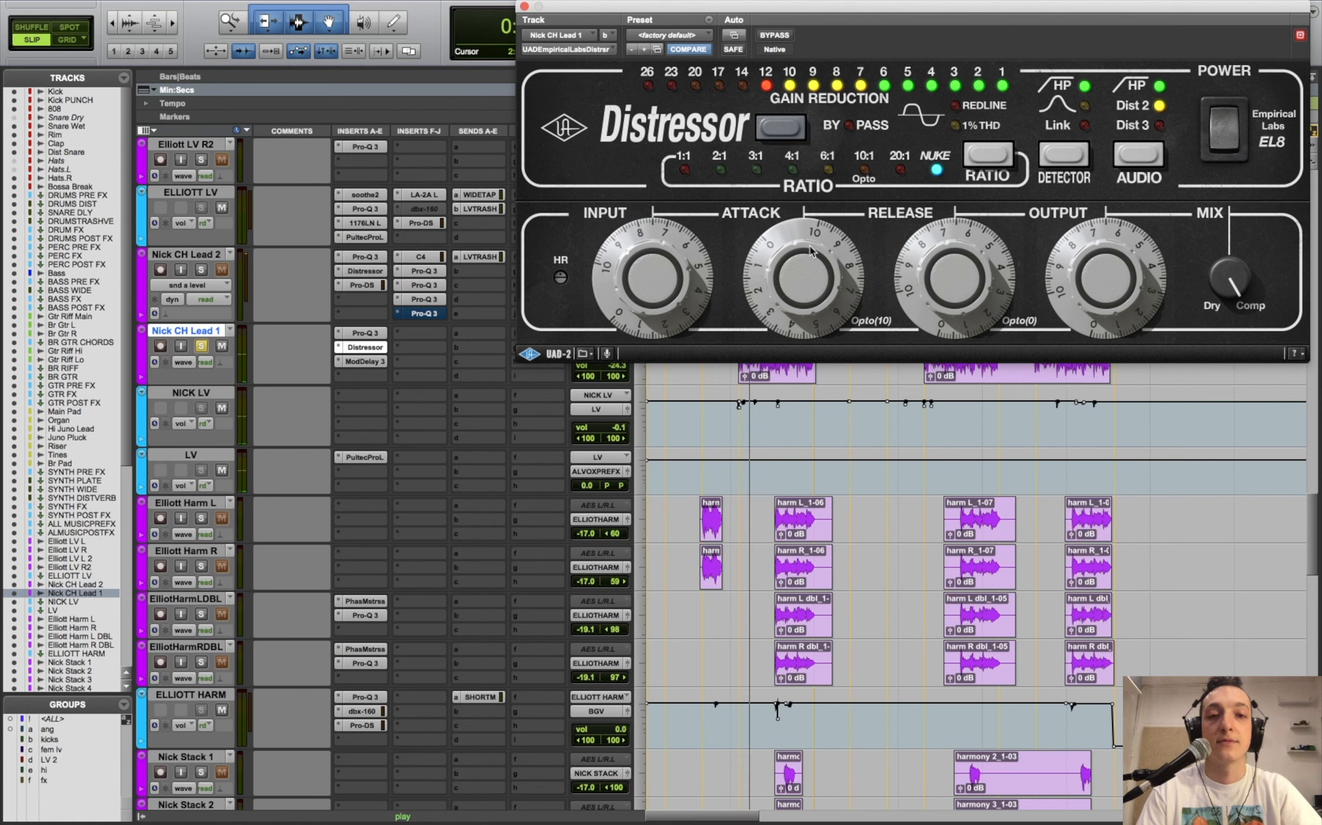
drag(809, 251, 762, 312)
drag(772, 303, 747, 301)
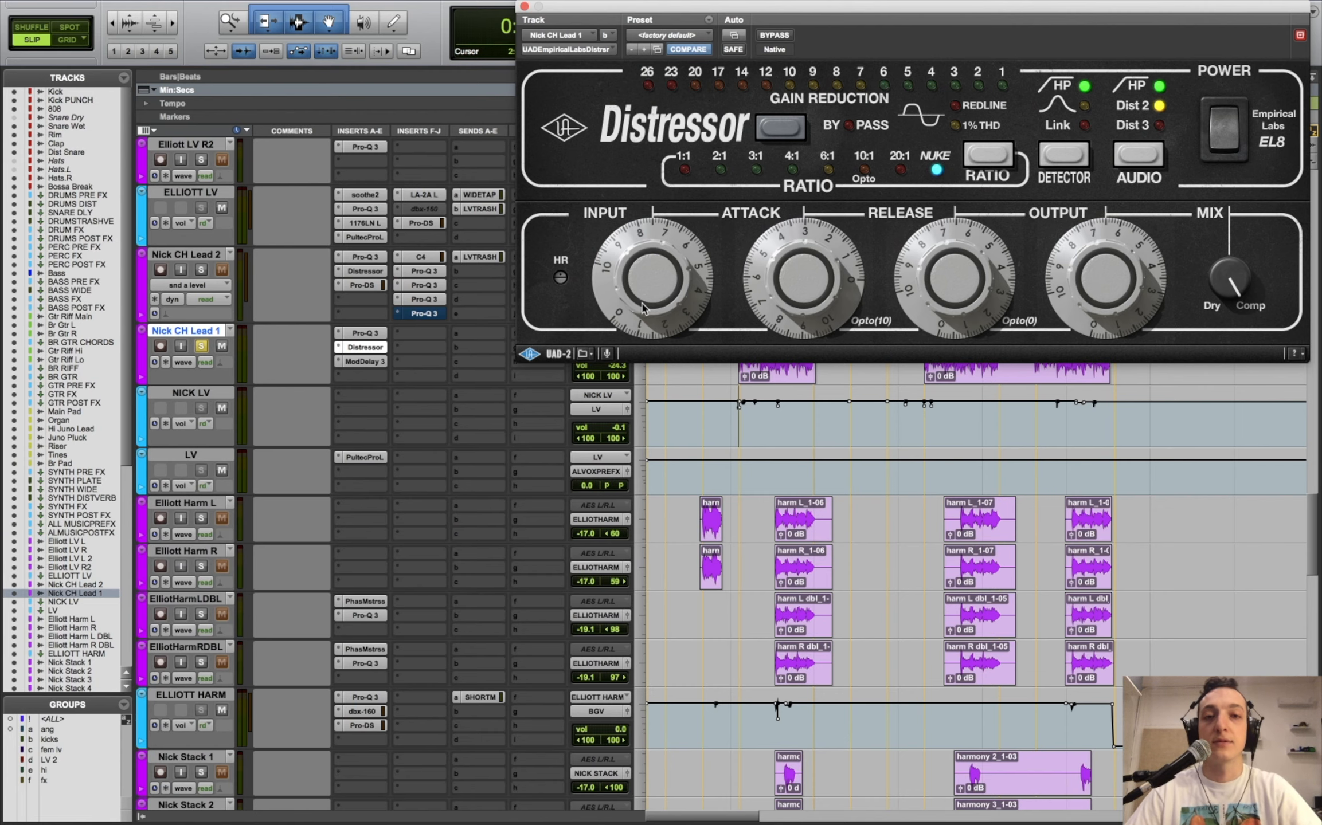
click(373, 361)
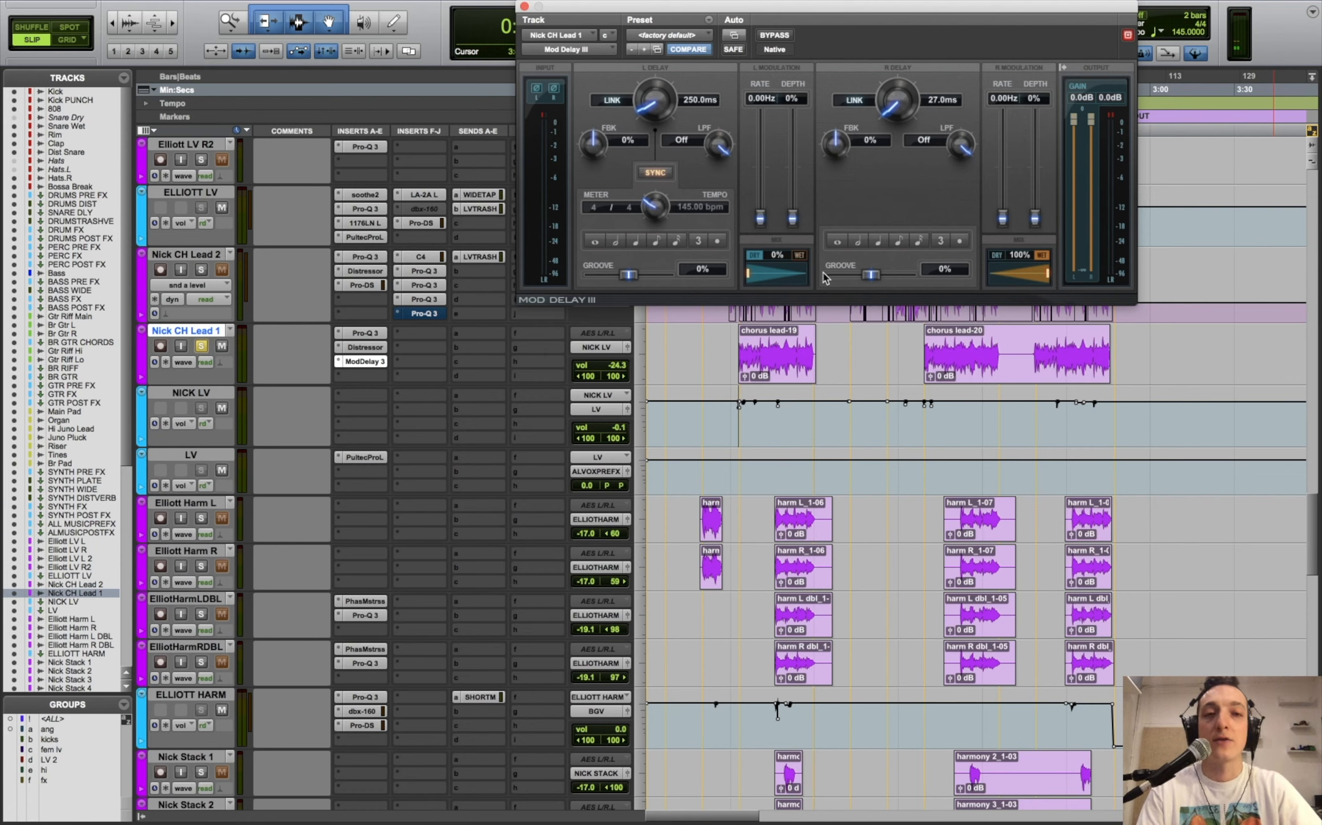
- Solo Nick CH Lead 2 alongside Lead 1, play the Mod Delay III, then close it
click(203, 272)
key(space)
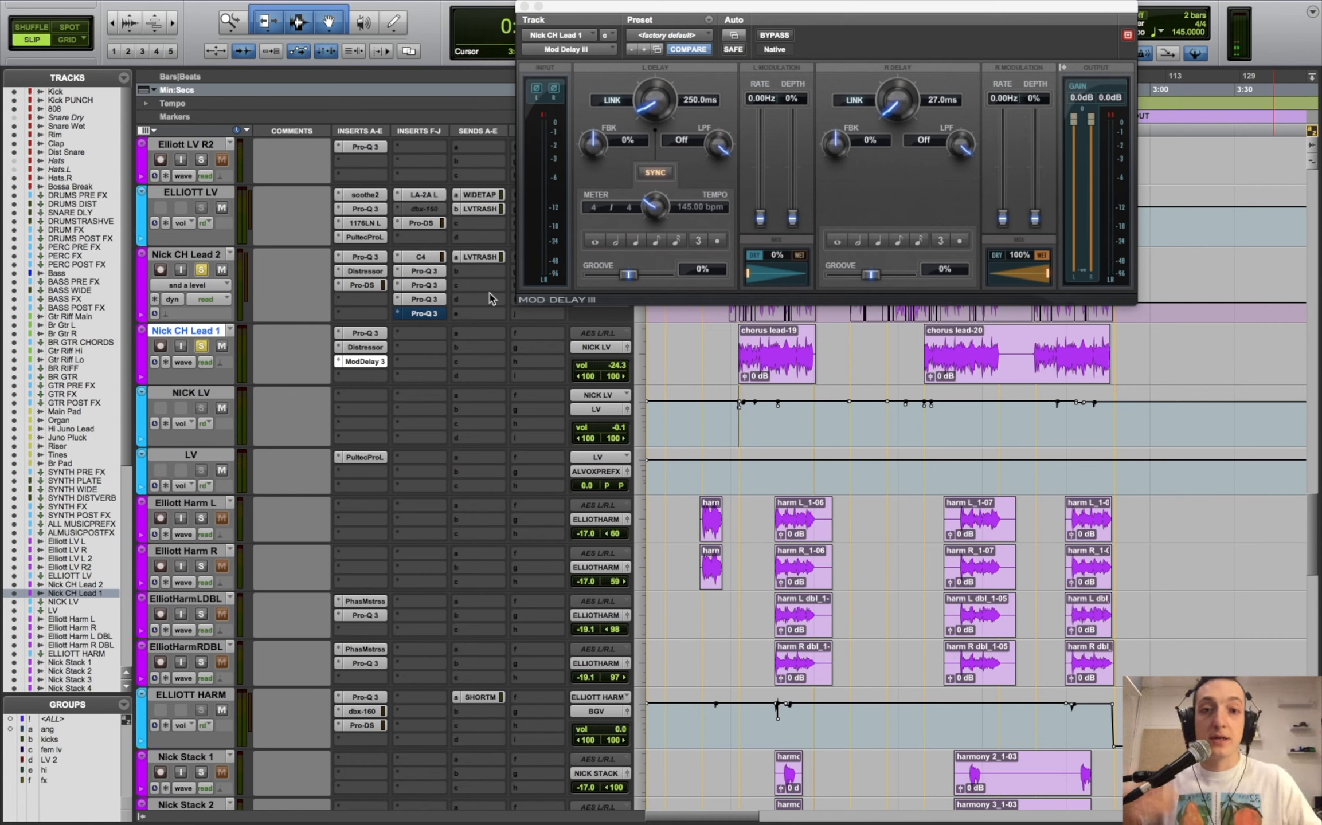
click(524, 7)
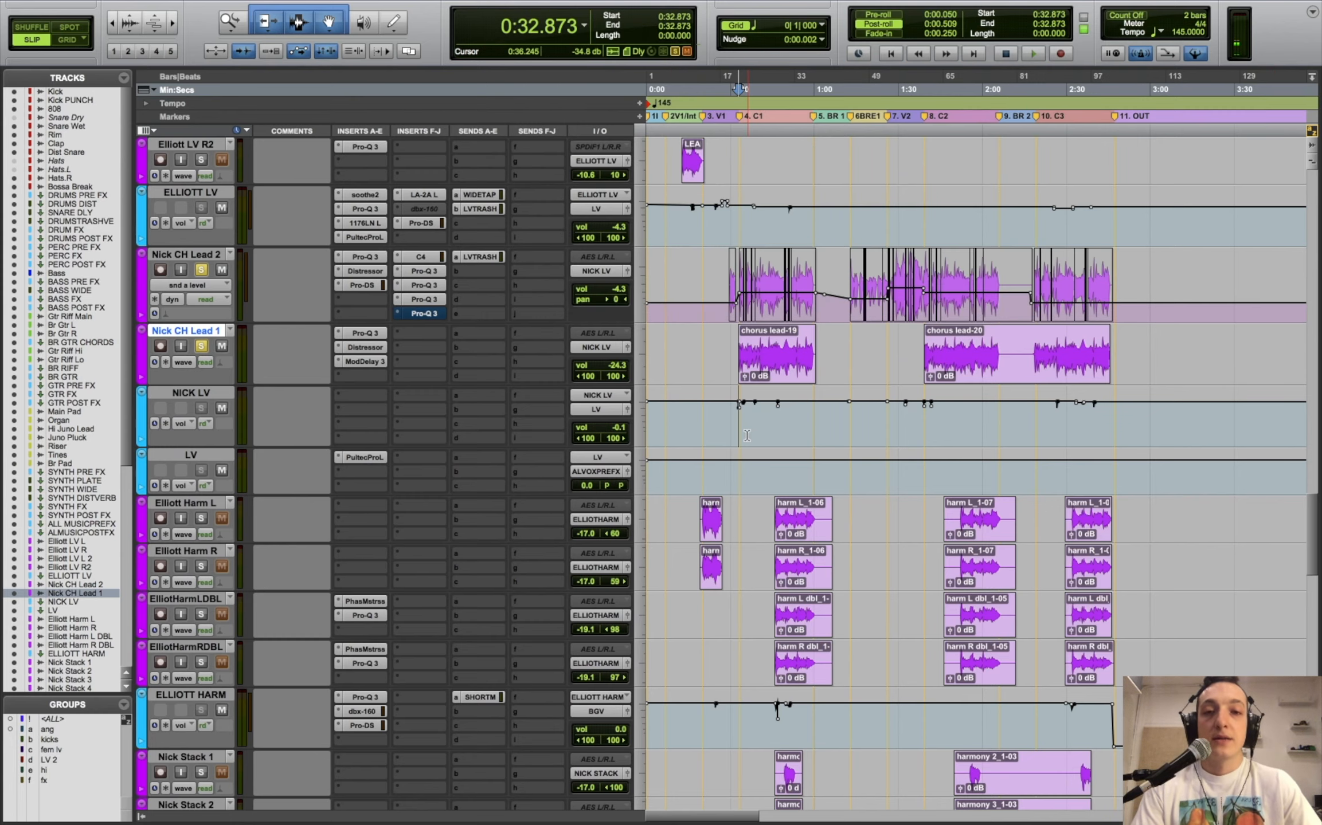
scroll(747, 436, up, 5)
scroll(747, 435, down, 5)
scroll(746, 439, down, 2)
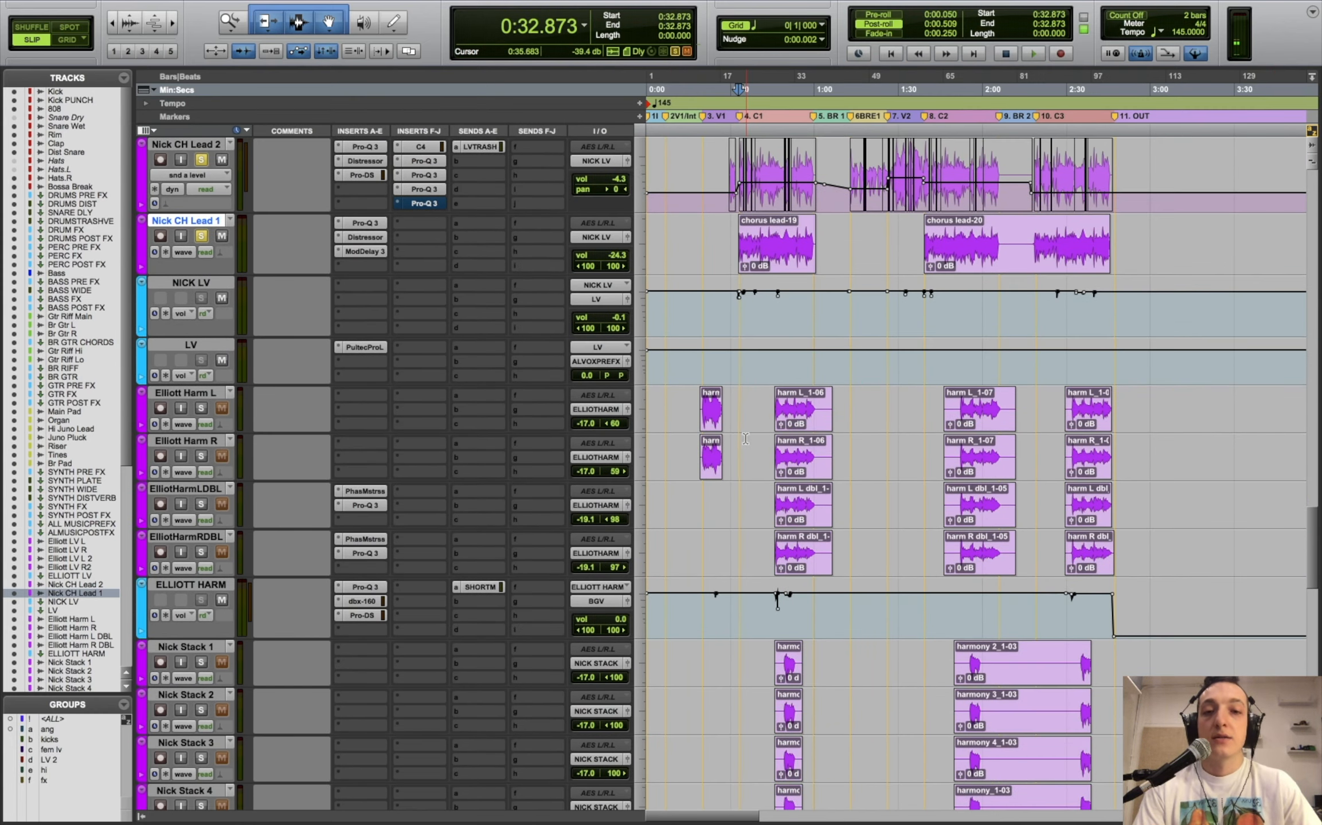
click(696, 429)
scroll(705, 402, down, 3)
scroll(773, 449, down, 1)
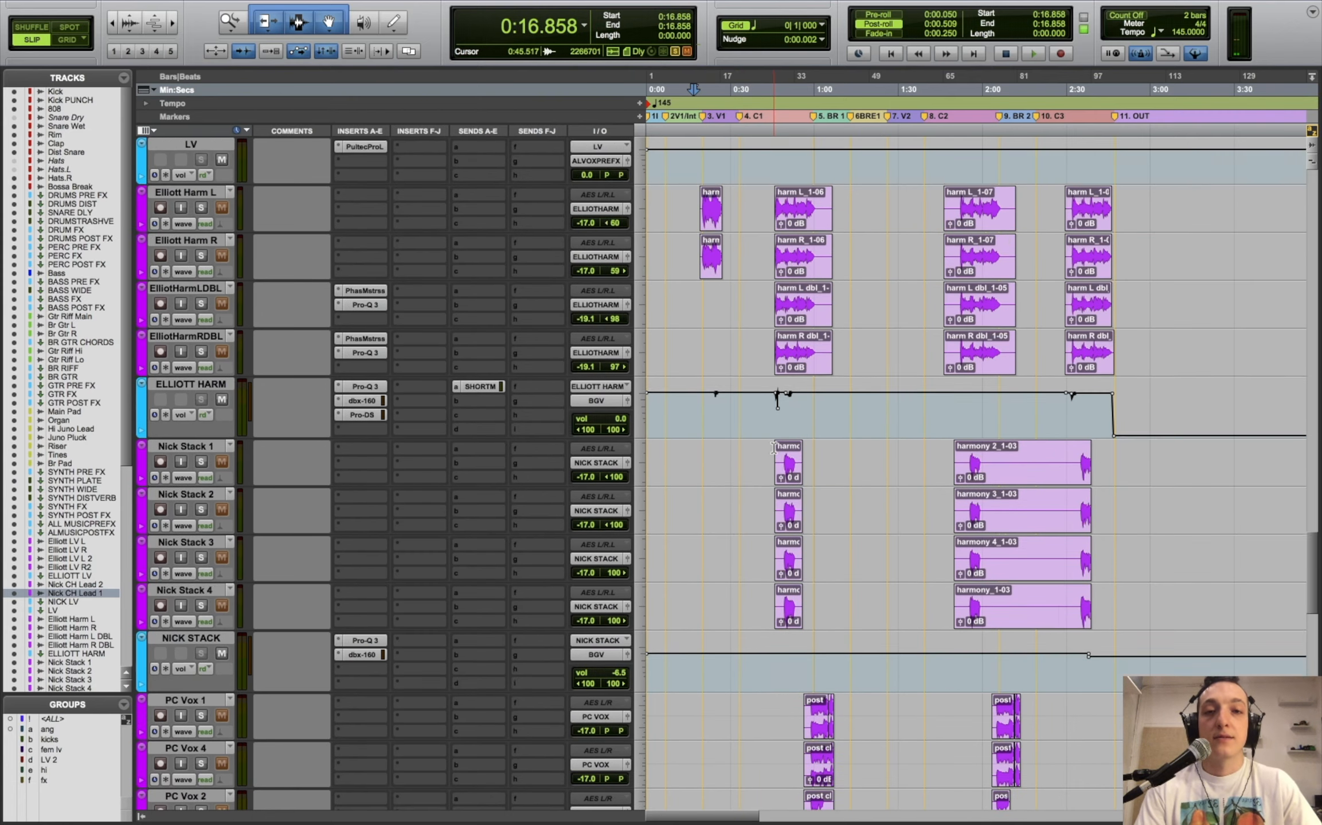
scroll(516, 459, up, 5)
click(202, 455)
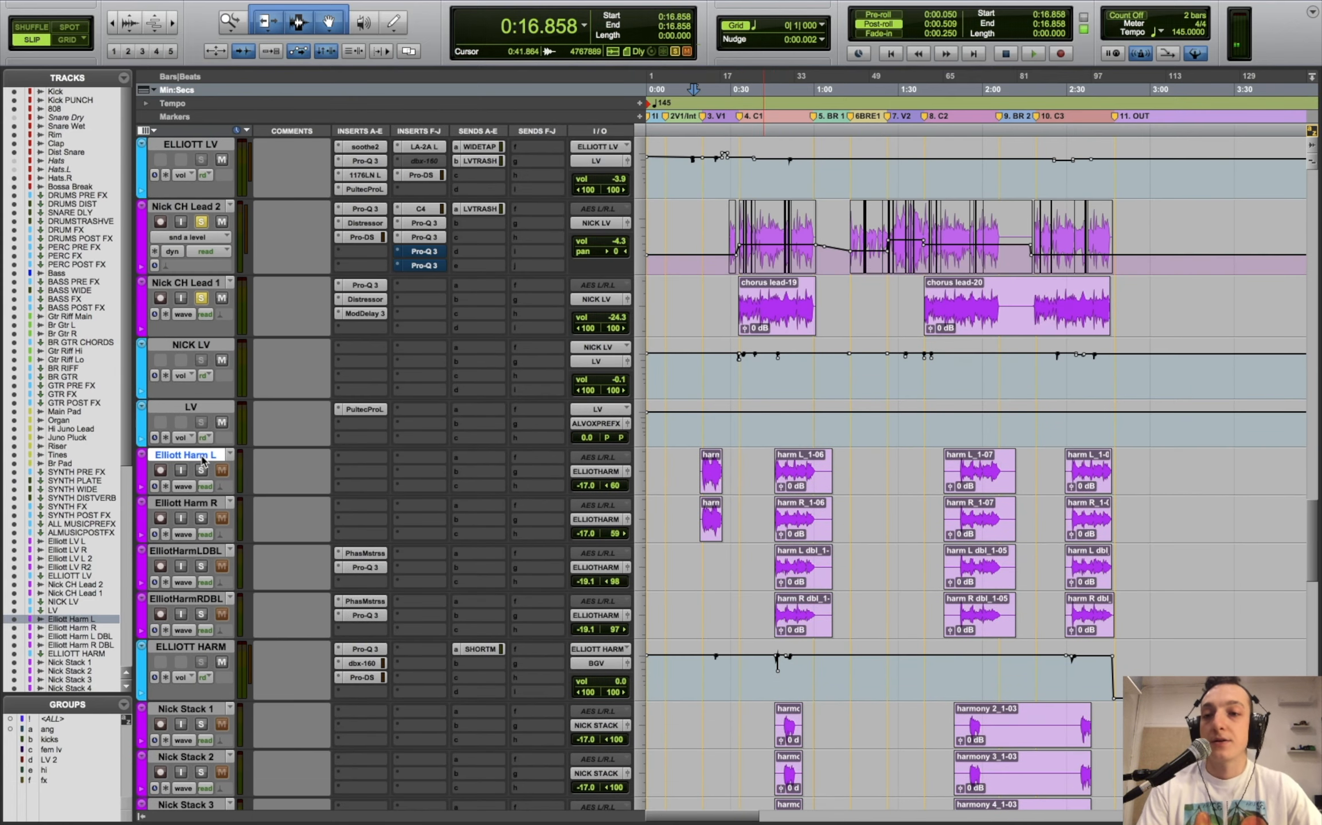
shift+click(185, 599)
alt+shift+click(201, 614)
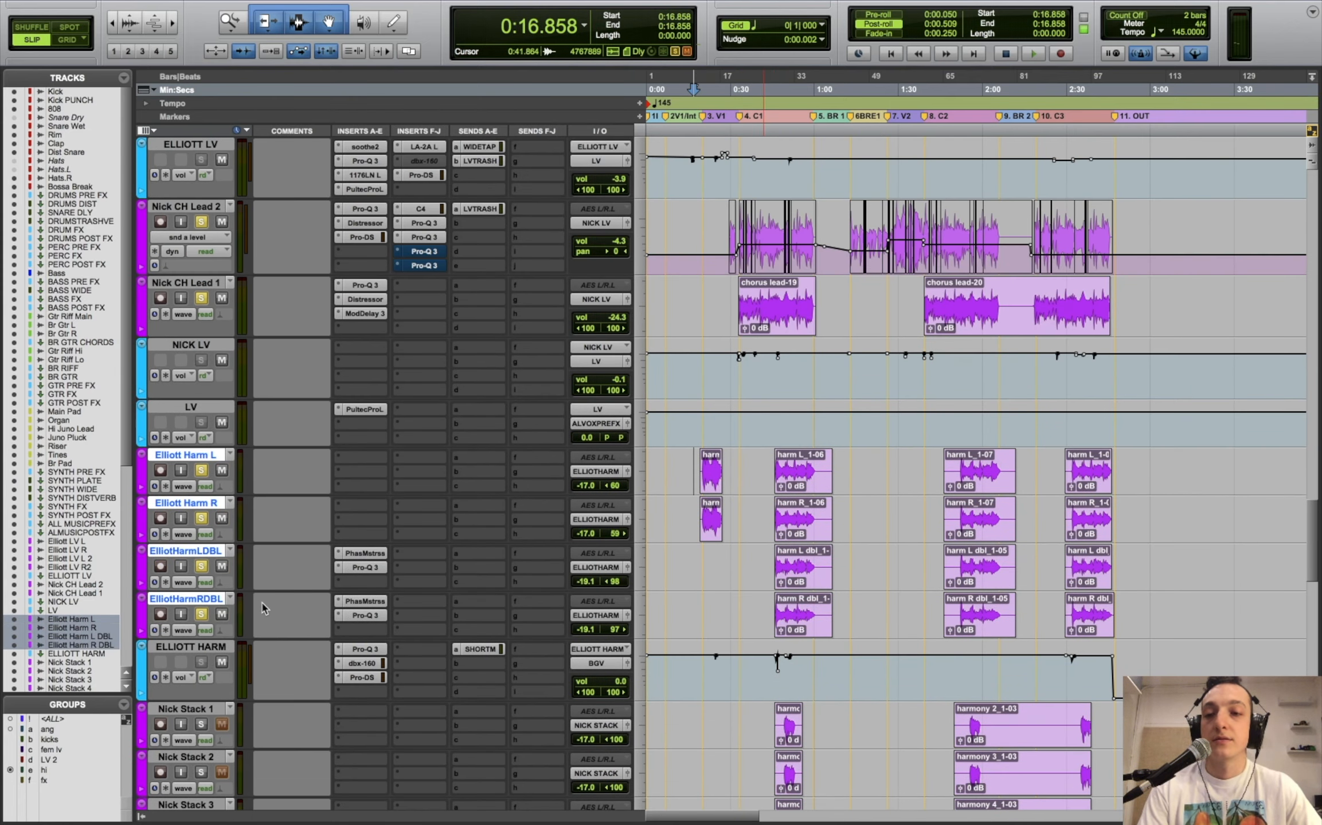
click(773, 430)
key(super+bracketright)
key(super+bracketright)
key(space)
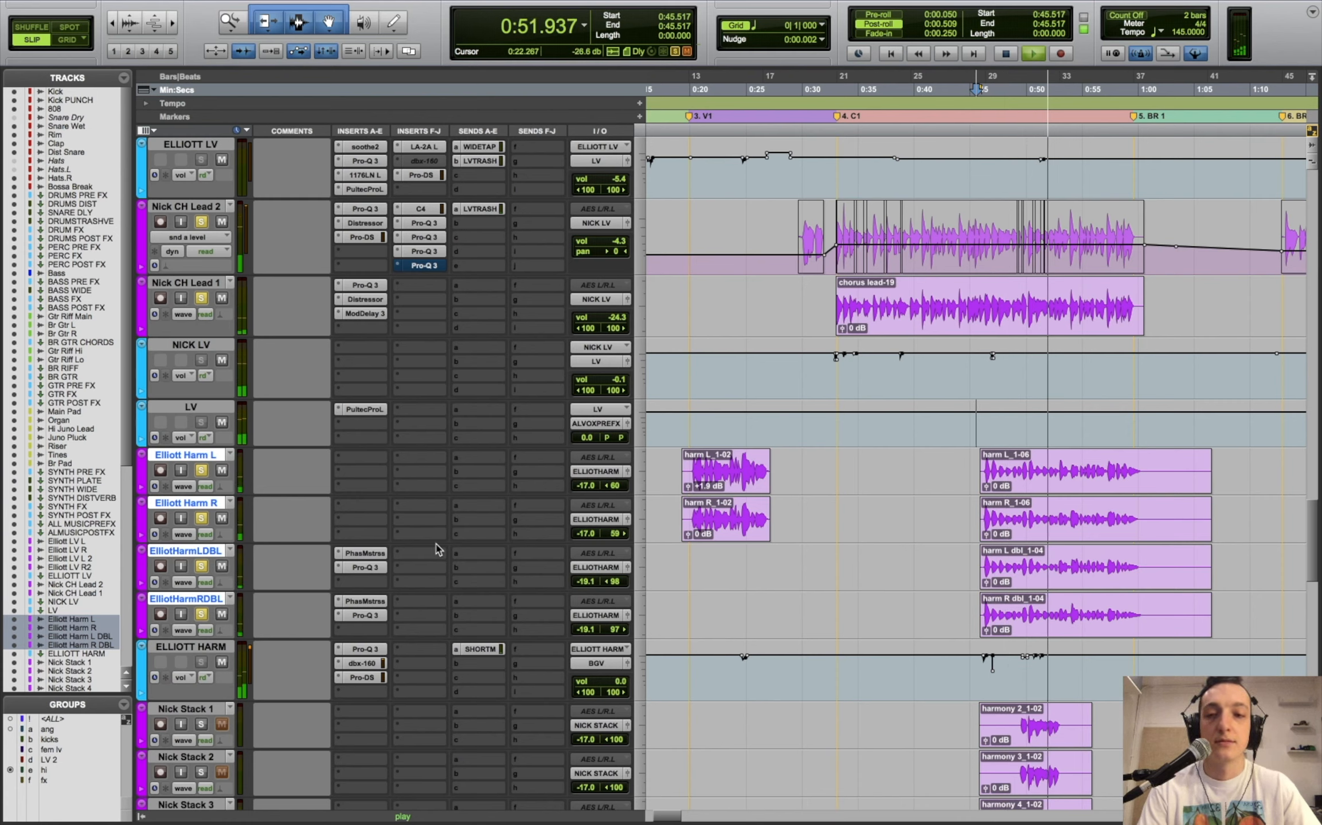
key(space)
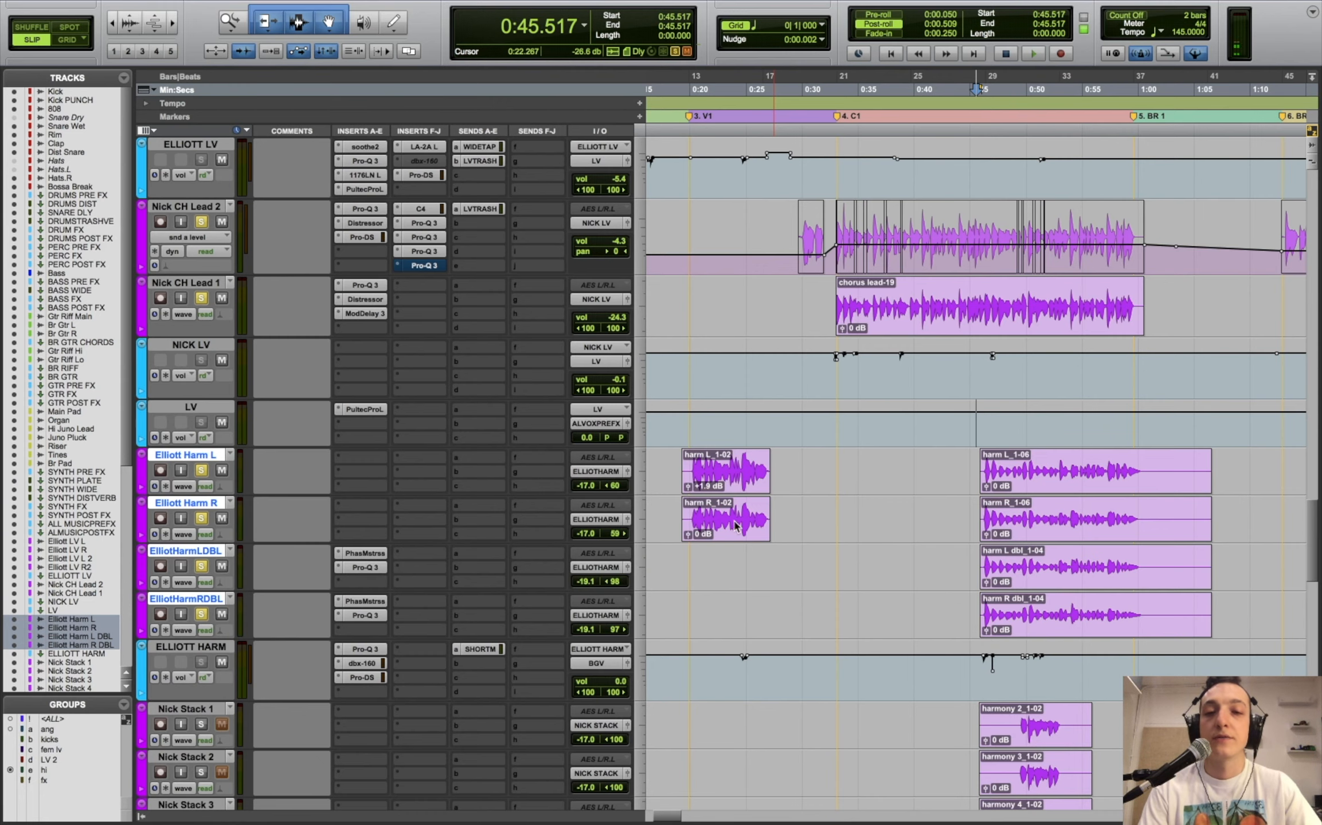
click(364, 553)
- Open the right harmony double's PhaseMistress and arrange both phaser windows for comparison
click(365, 601)
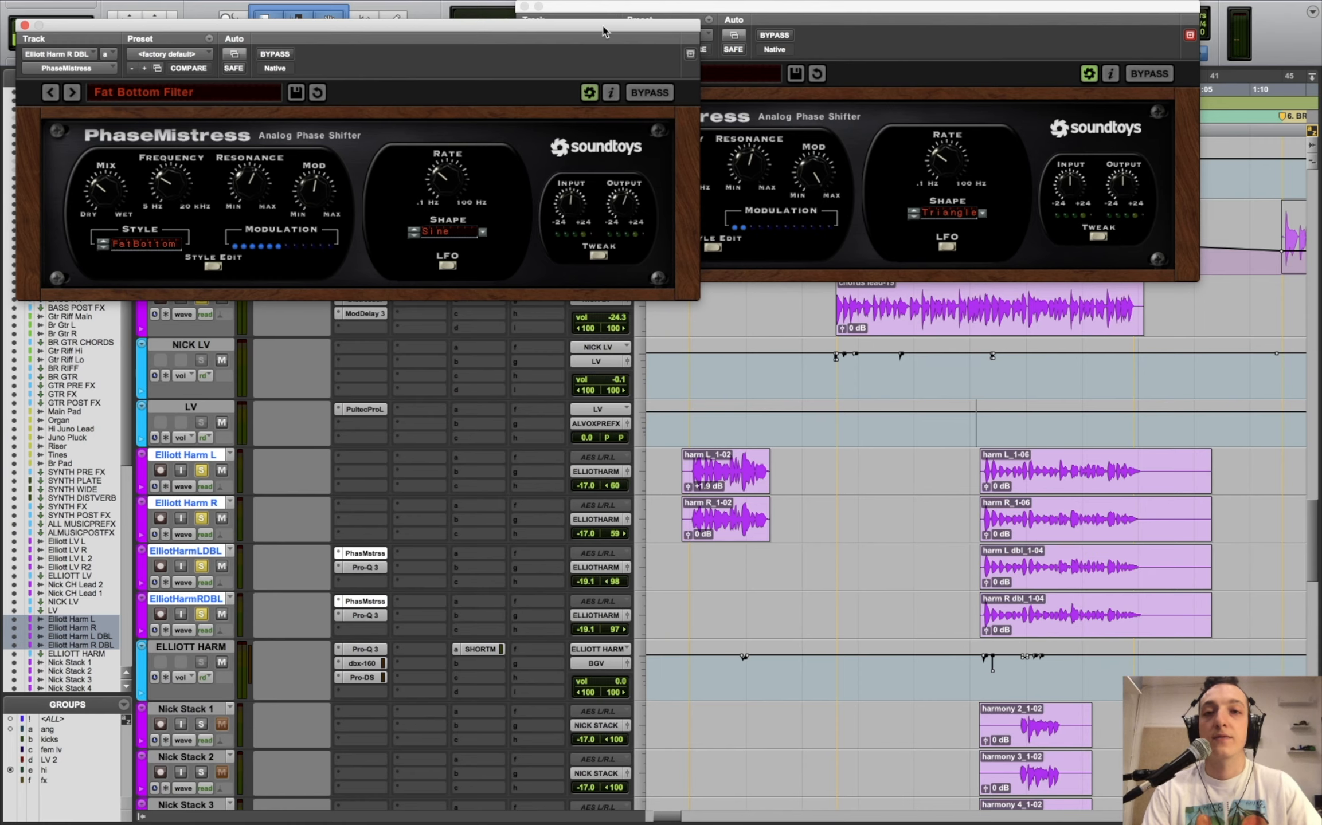
drag(602, 32, 1108, 294)
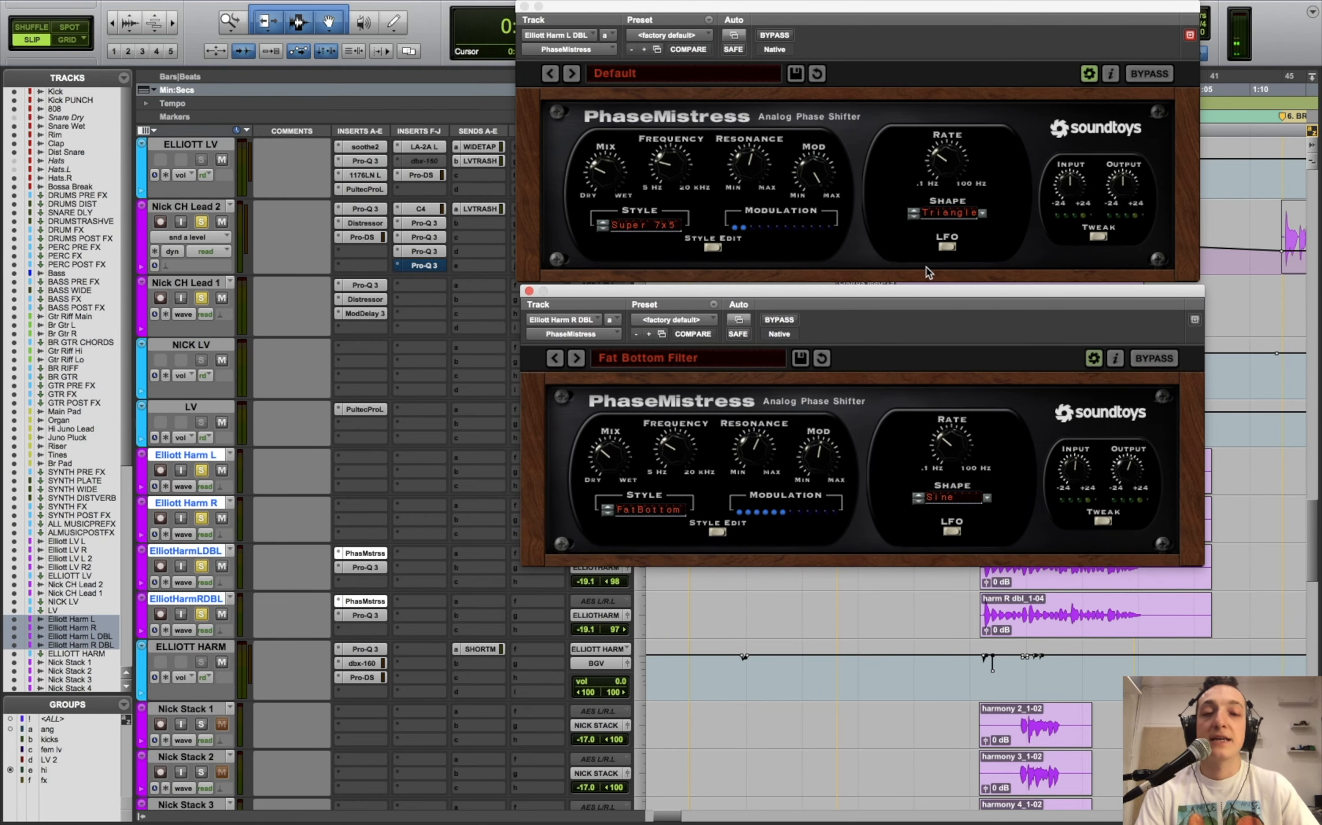
drag(924, 295, 531, 79)
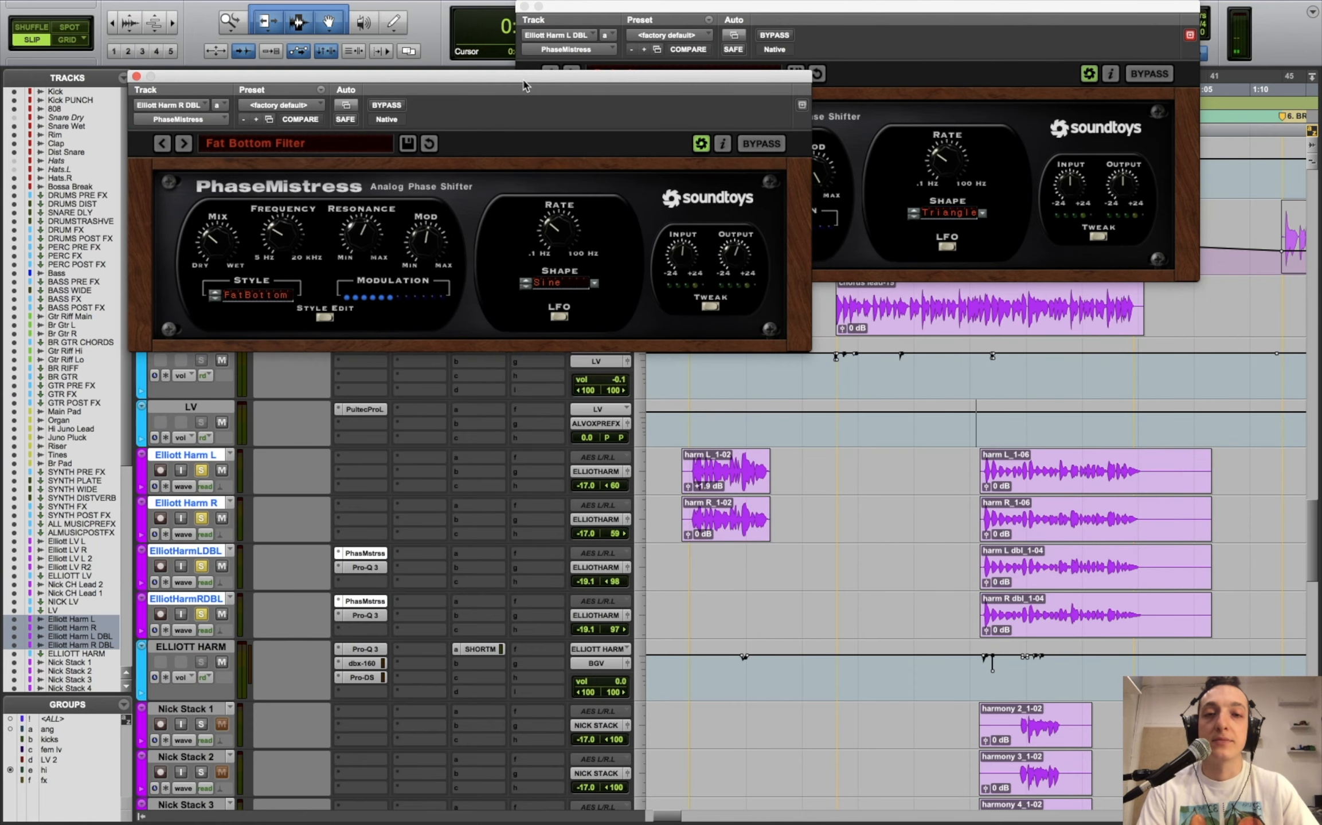
drag(802, 9, 858, 19)
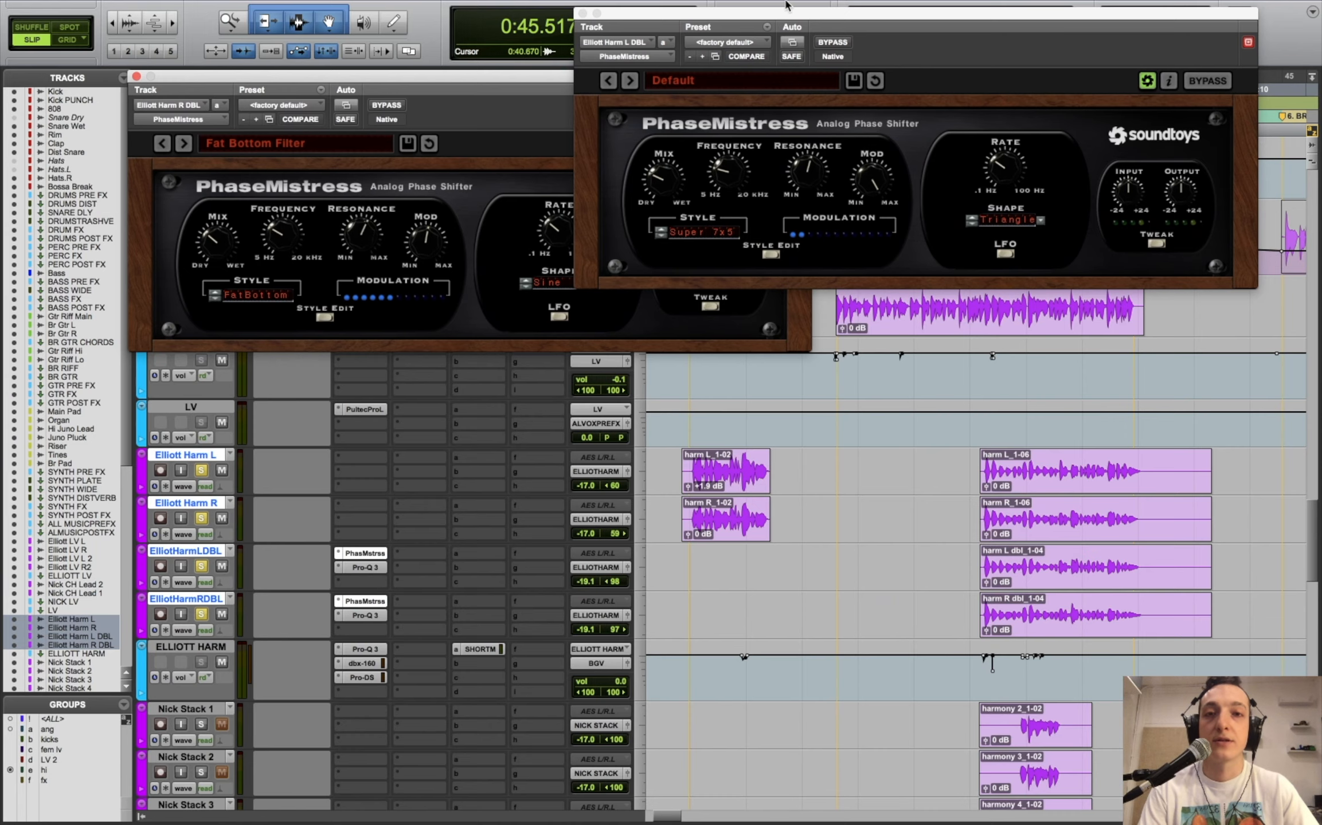
drag(782, 12, 427, 294)
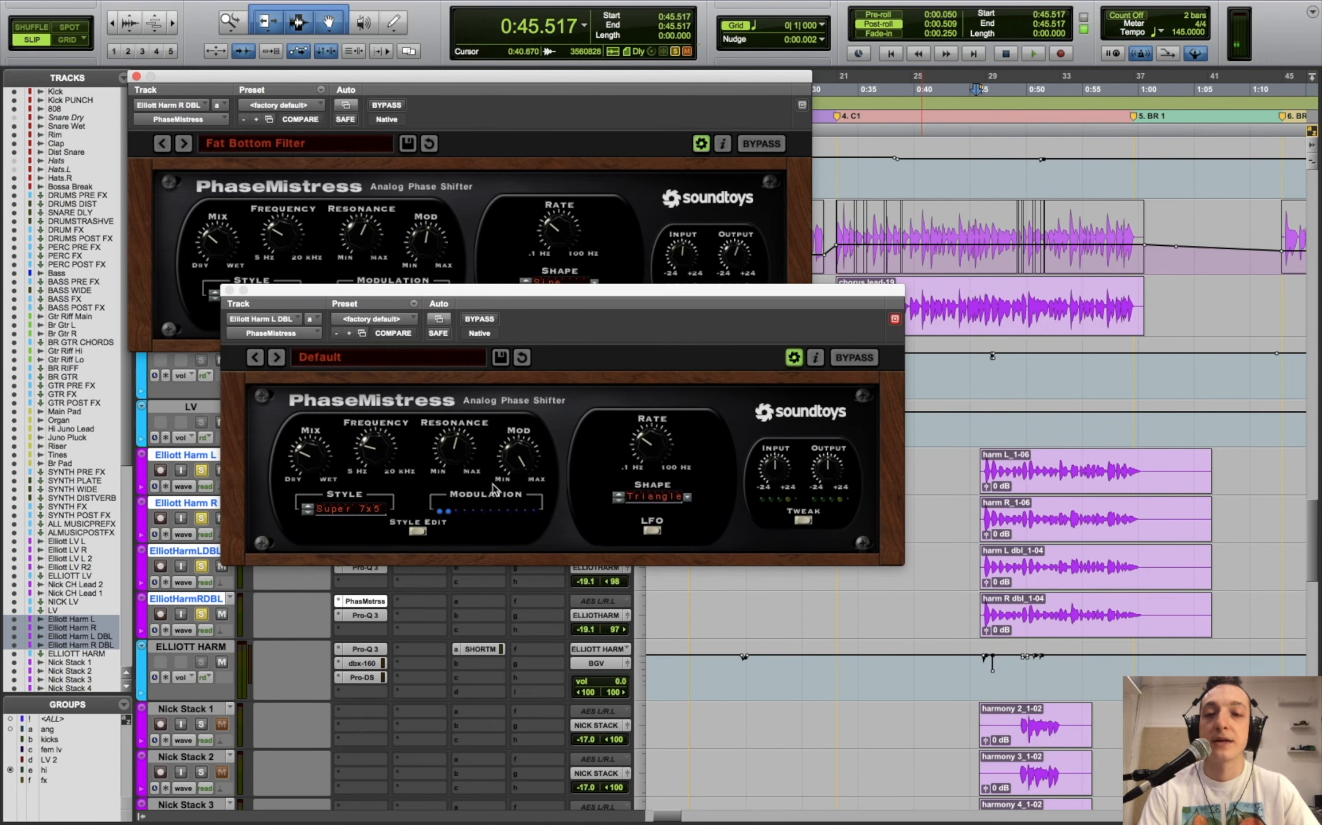
drag(396, 290, 521, 19)
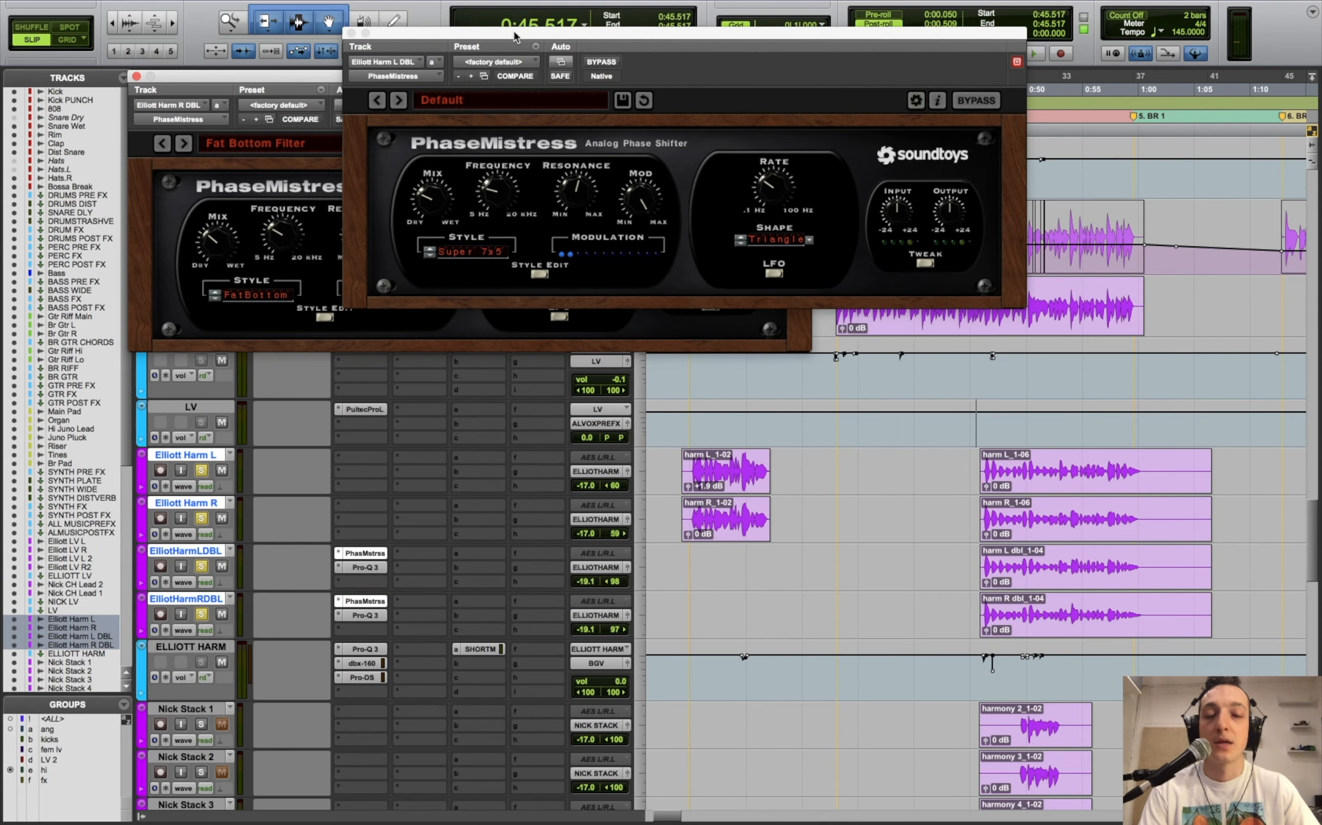
- Play the harmony section, then close both PhaseMistress windows
key(space)
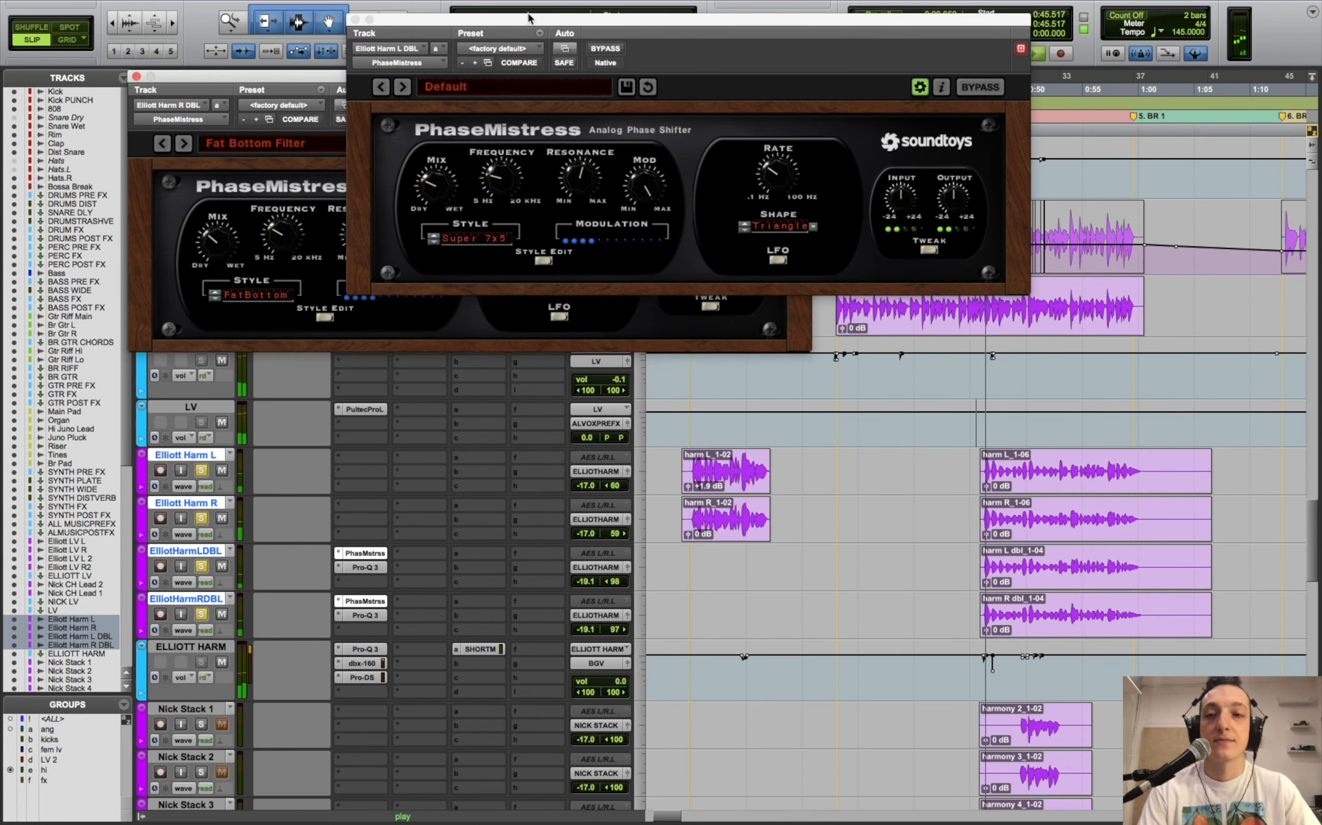
drag(488, 21, 796, 11)
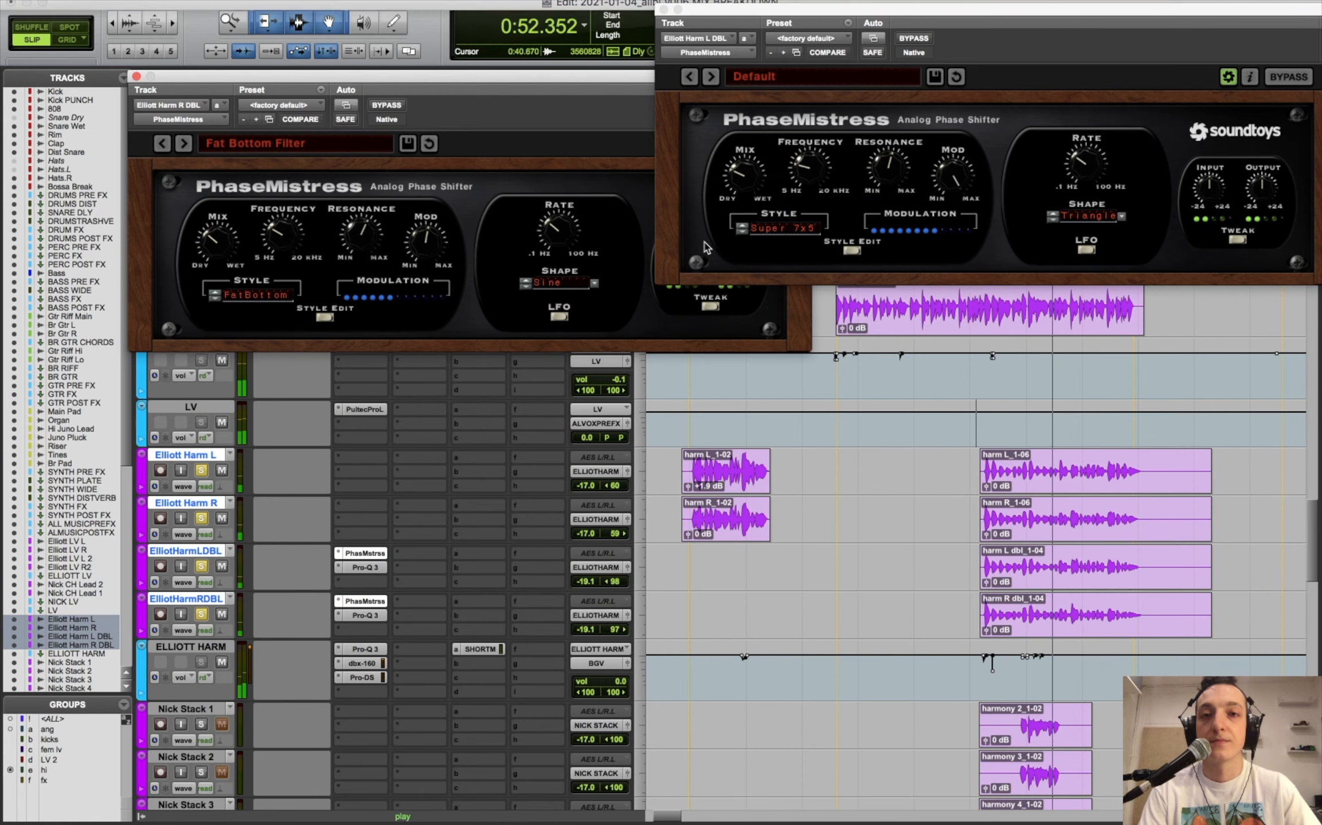
click(663, 7)
click(137, 77)
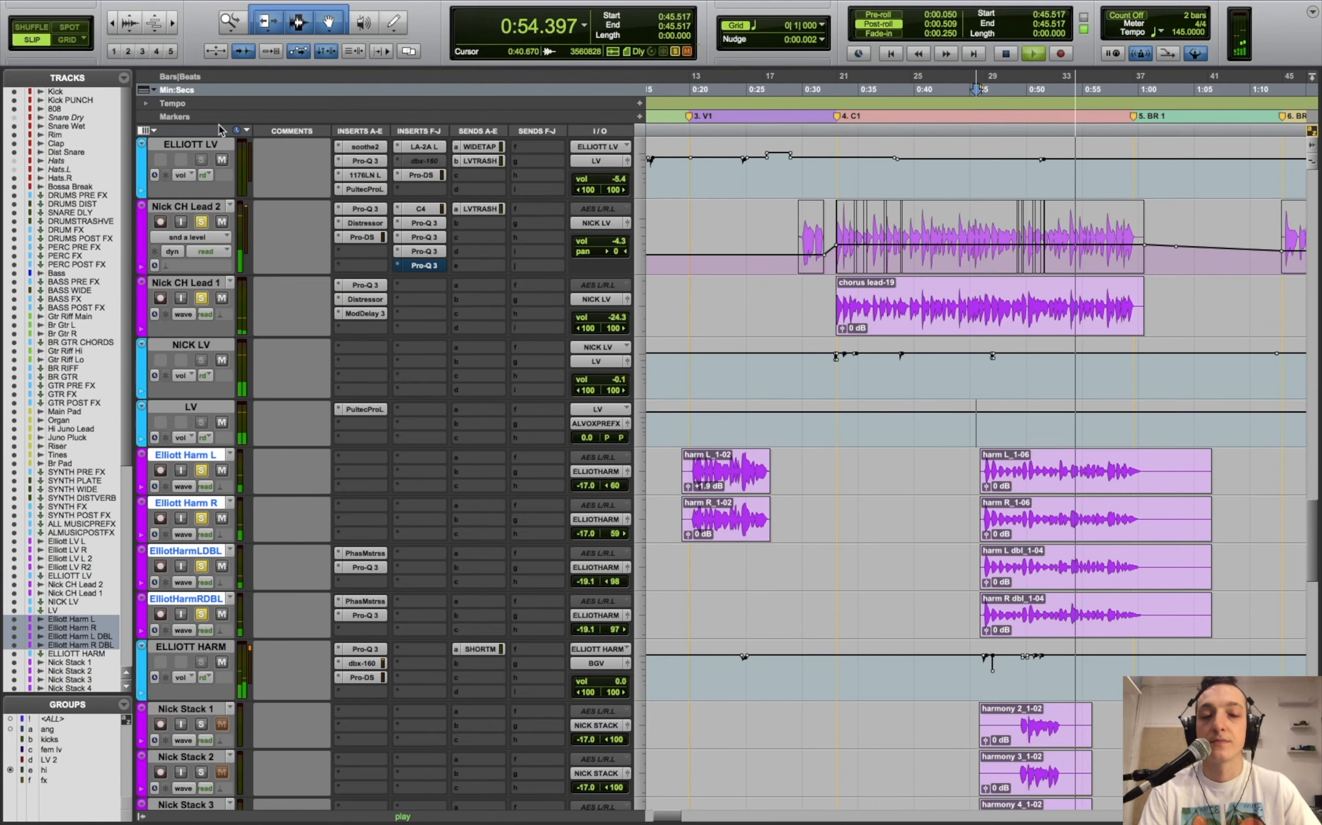
- Unsolo the harmony tracks and both chorus lead tracks, then play the section
click(201, 470)
click(201, 298)
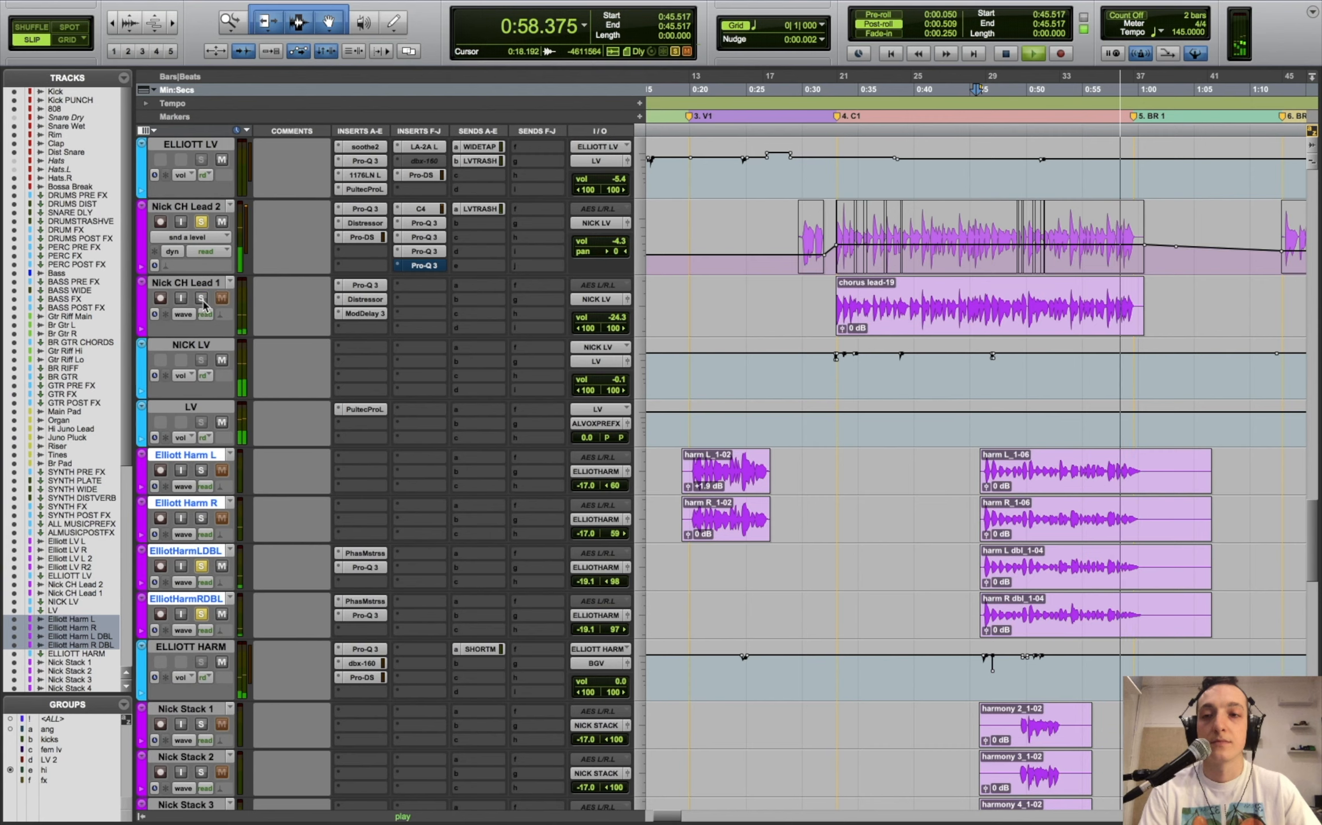
click(202, 222)
key(space)
key(space)
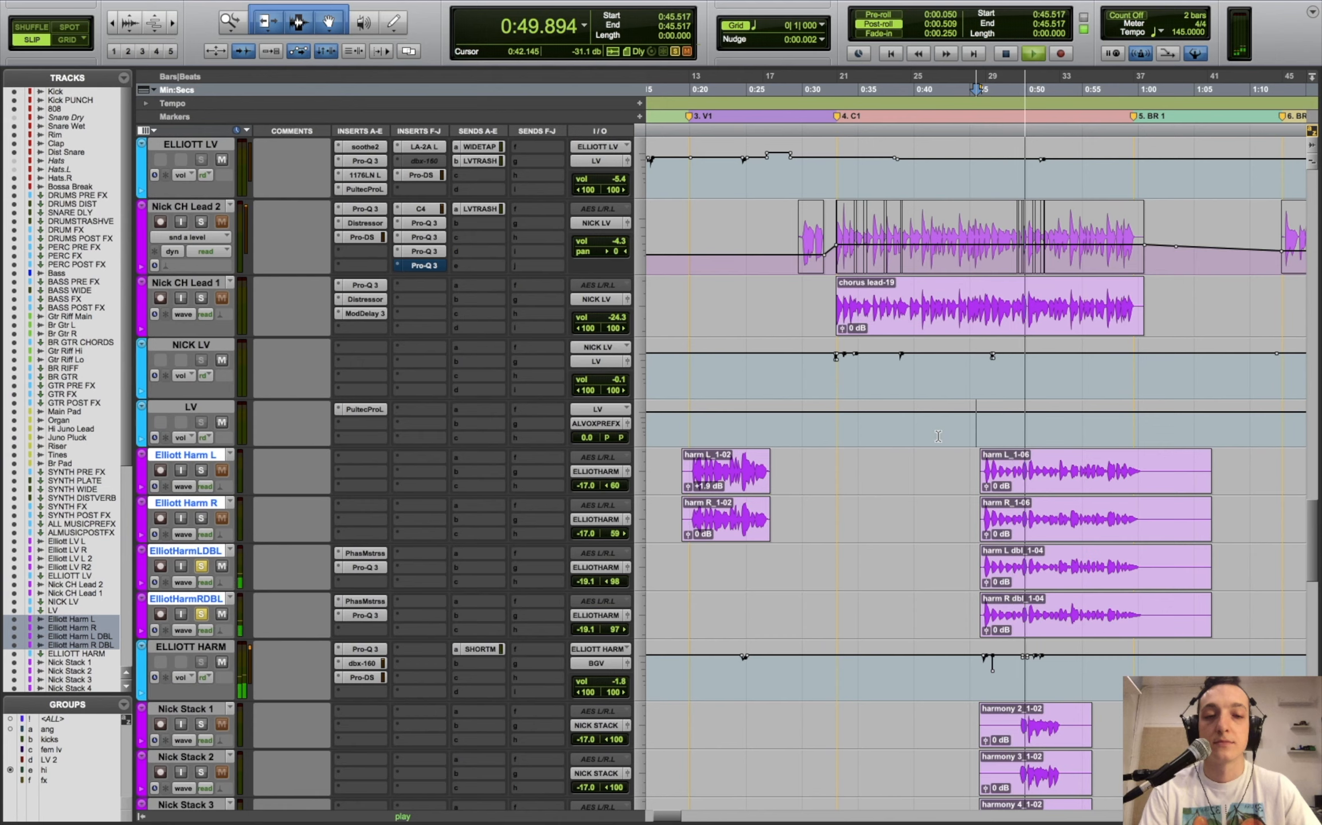
key(space)
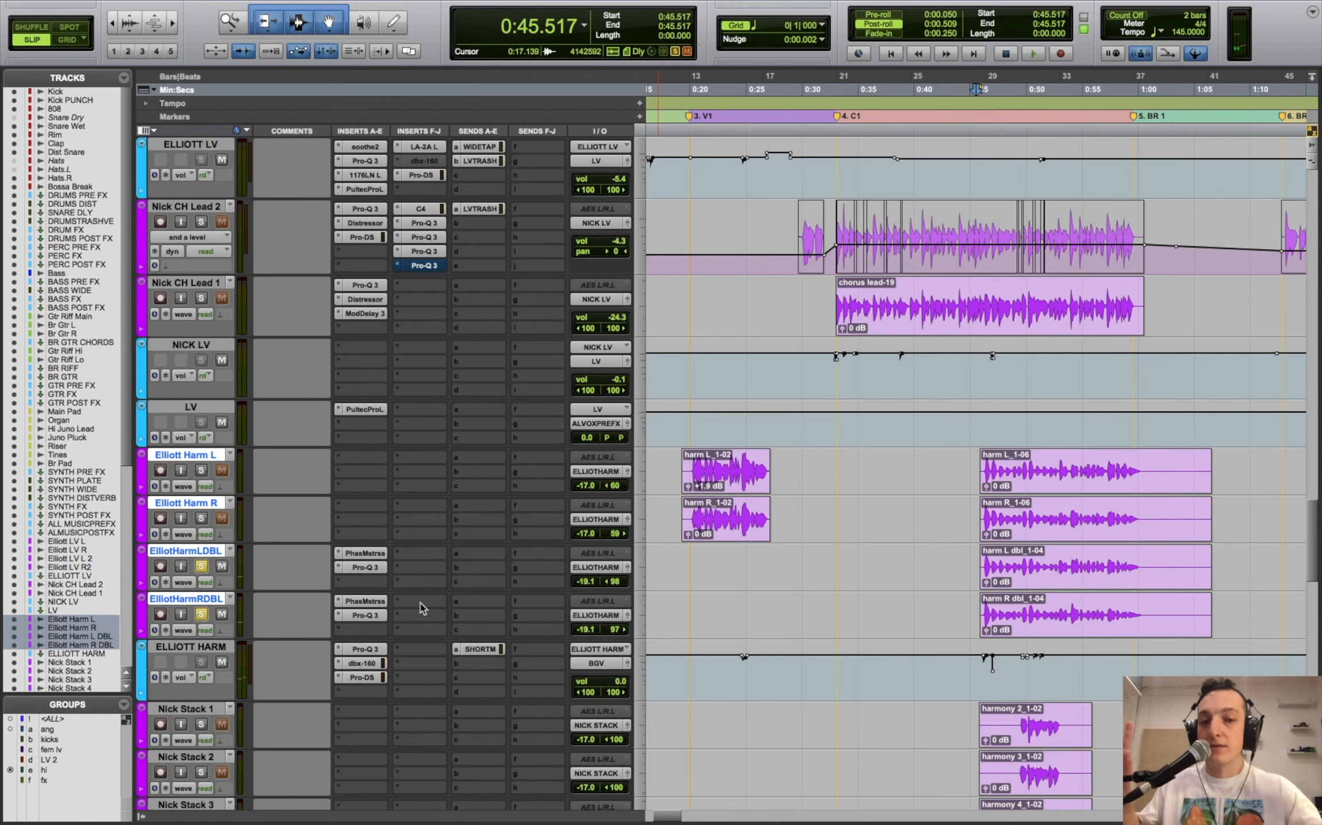
- Audition the right harmony double's Pro-Q 3 bands at 959 Hz and 12.5 kHz individually
click(372, 617)
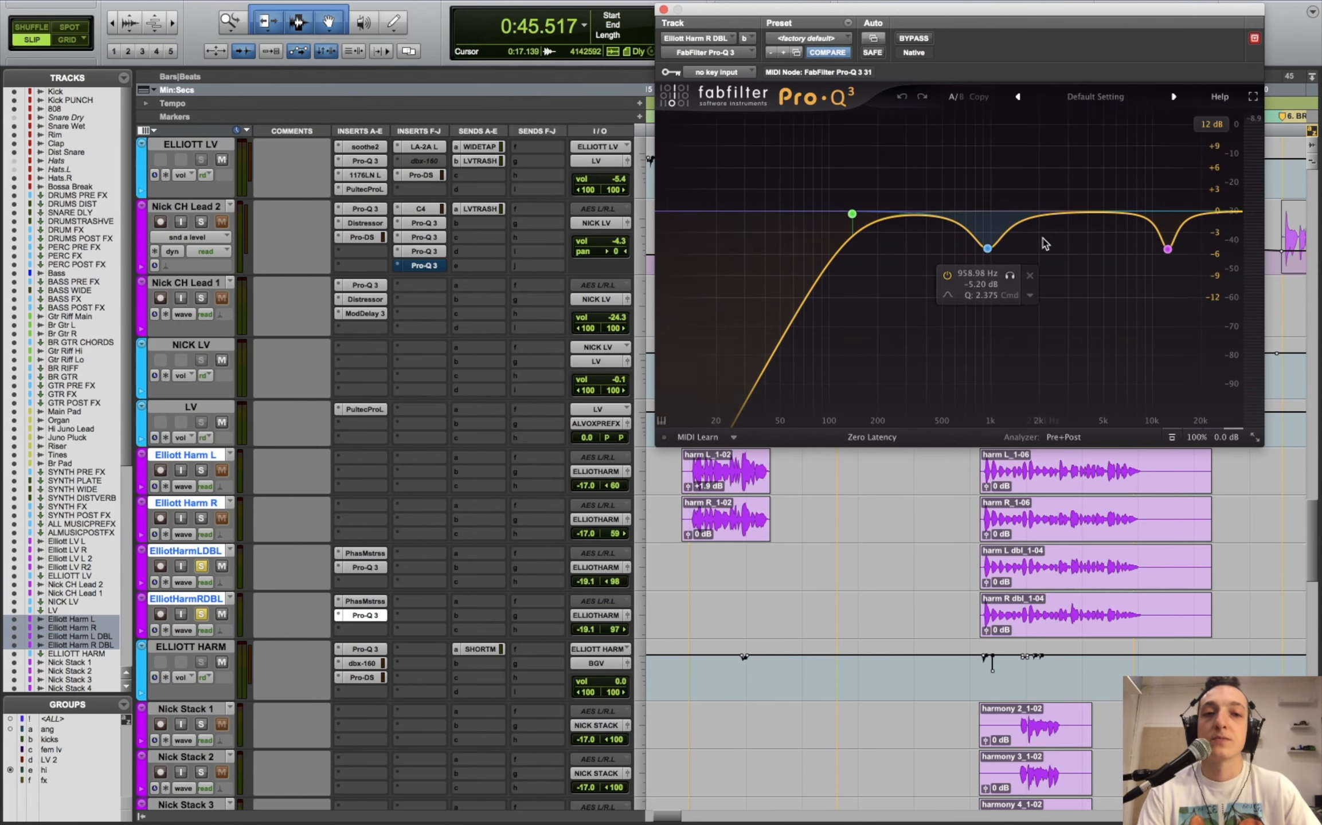
click(1010, 276)
key(space)
click(1010, 275)
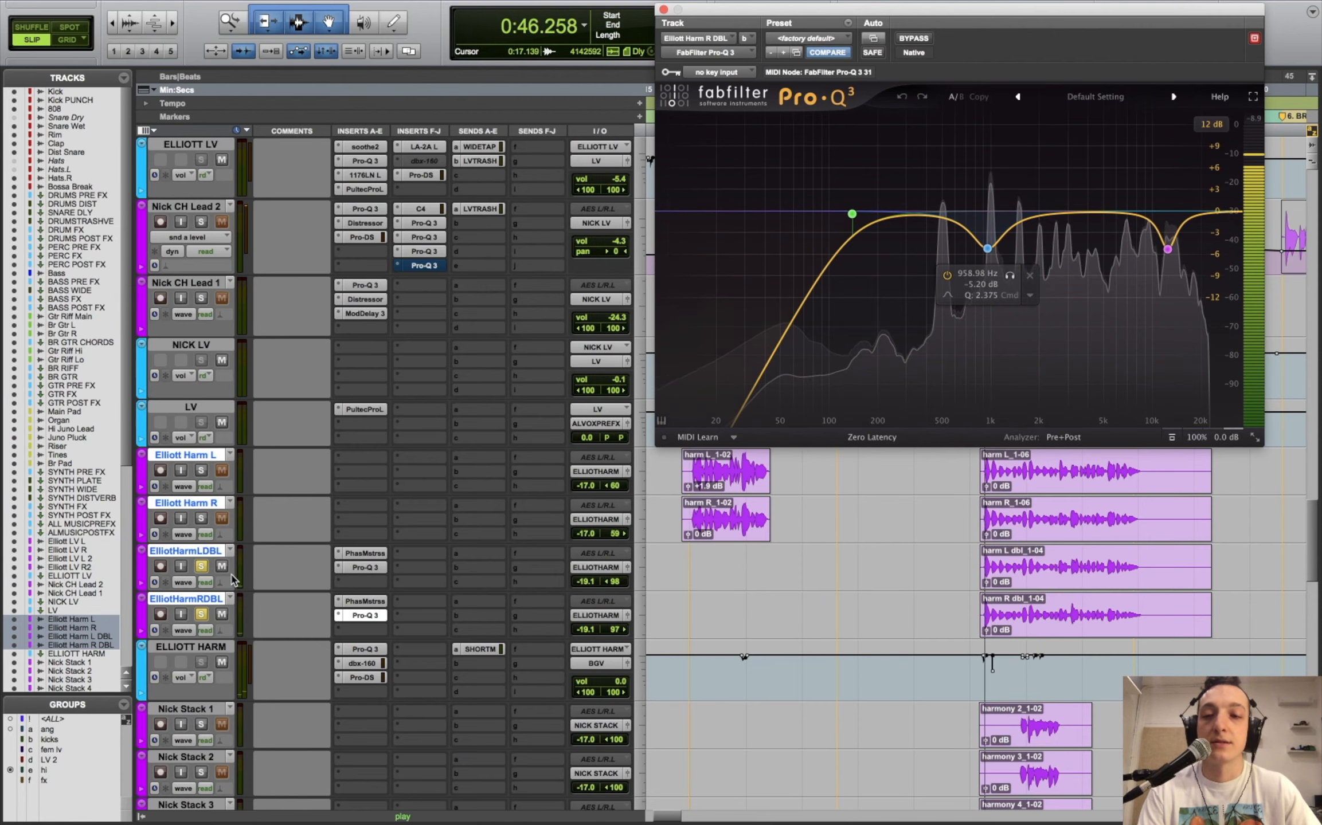
click(1010, 275)
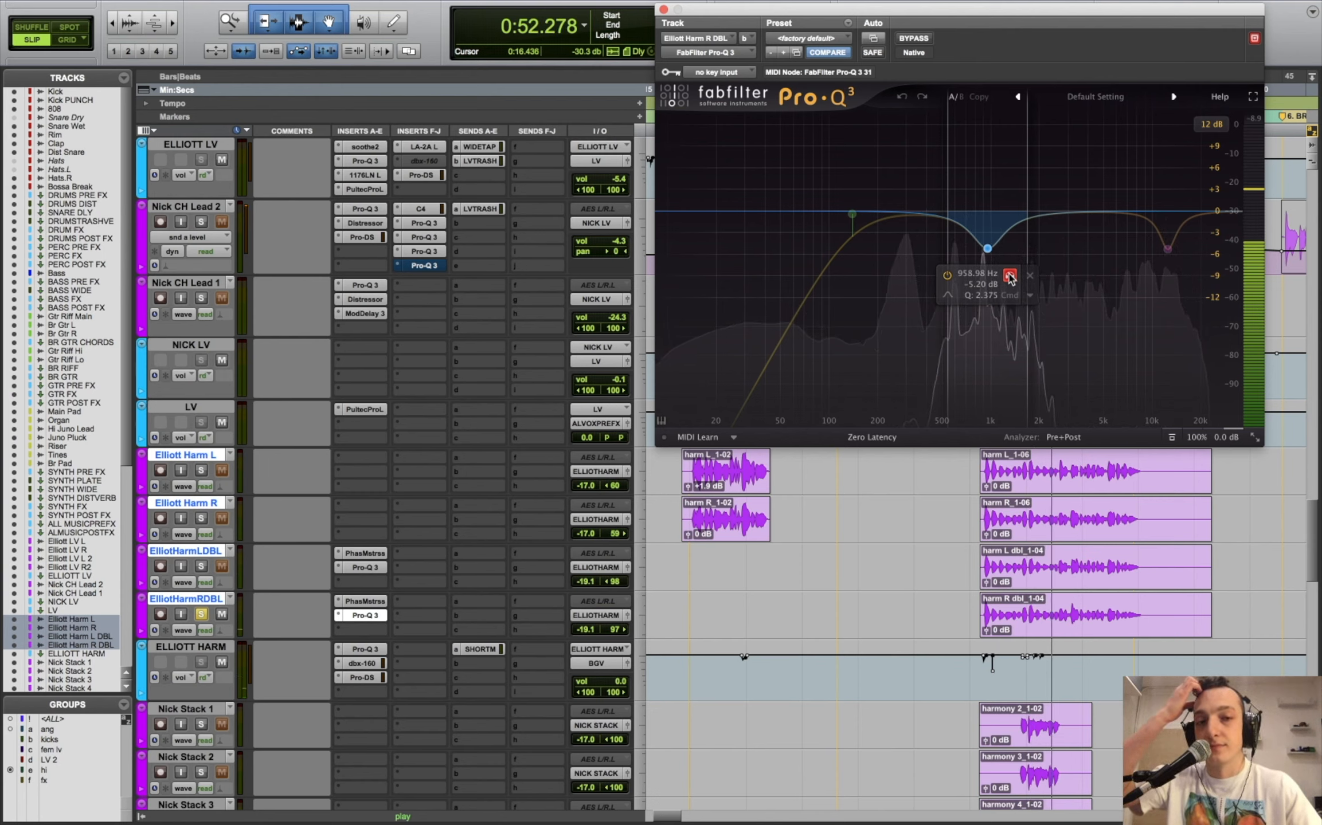
click(1010, 276)
click(1171, 278)
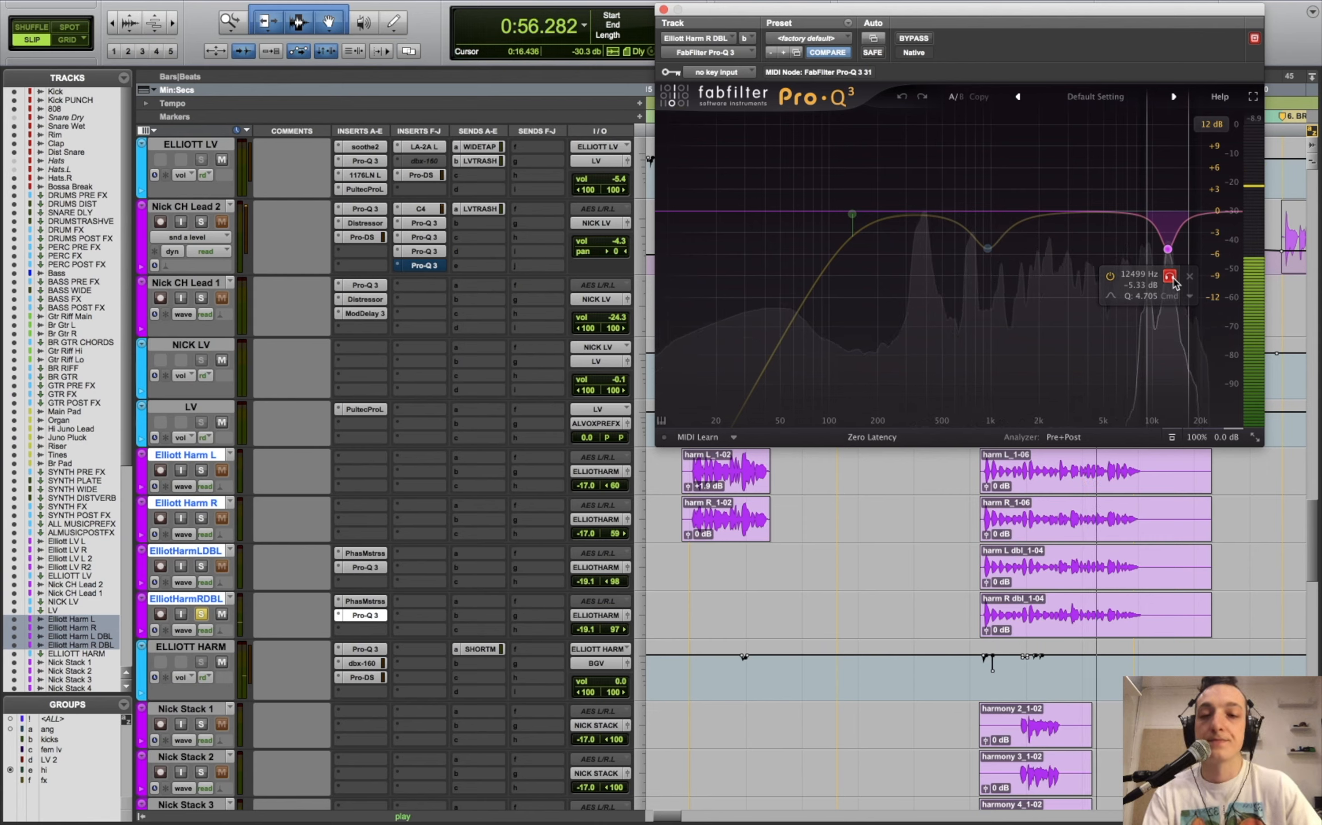
key(space)
click(207, 611)
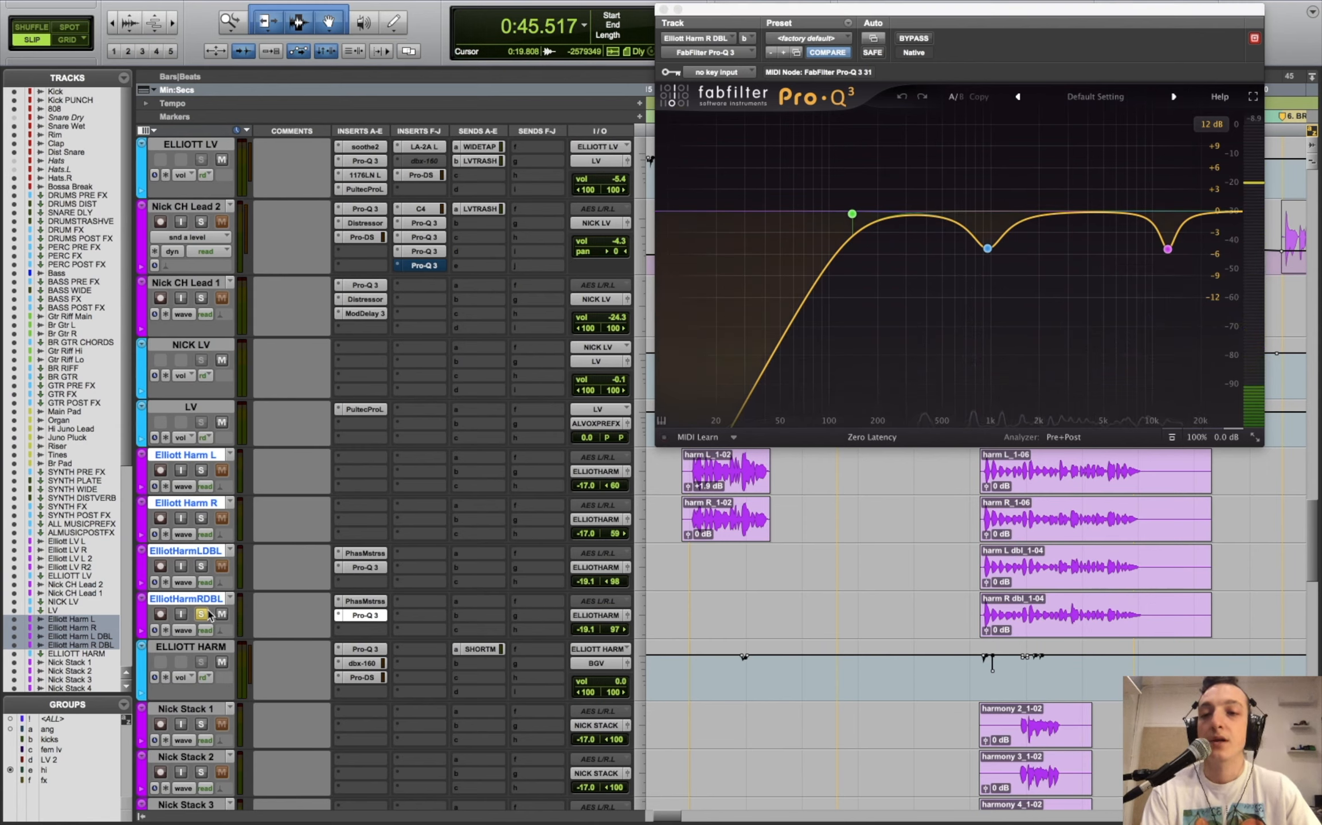
click(203, 613)
- Solo the four harmony tracks and audition the harmony bus Pro-Q 3's 8.9 kHz notch alone
click(366, 648)
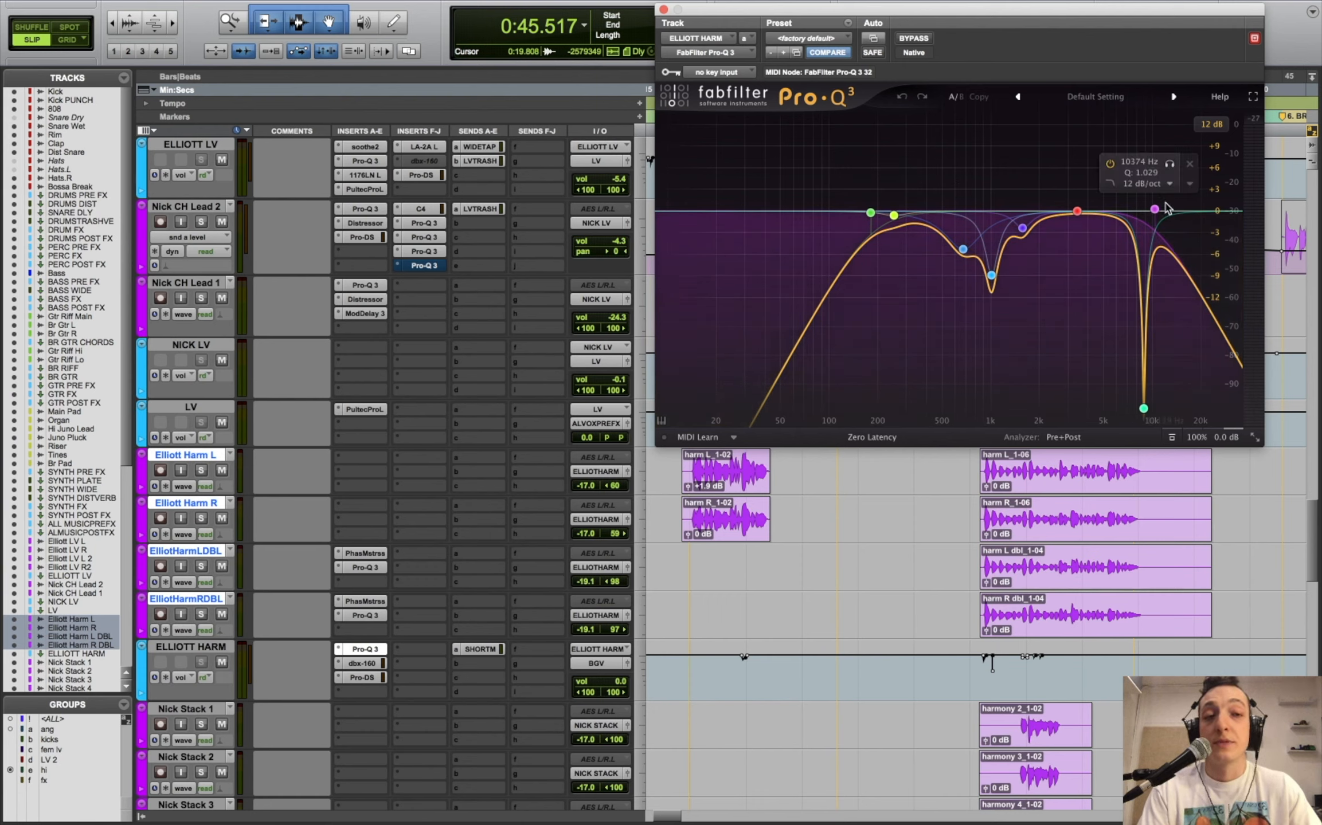
click(1165, 286)
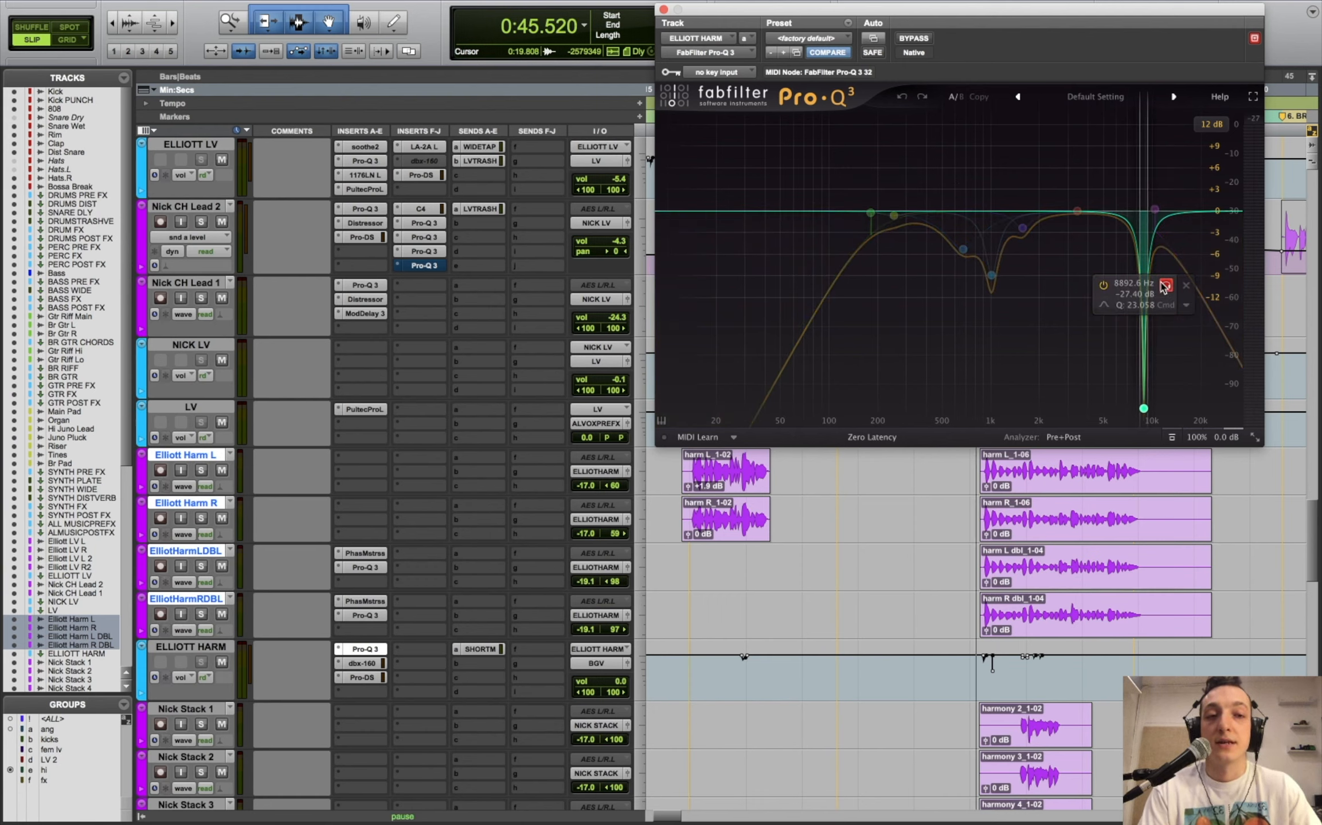
key(space)
key(space)
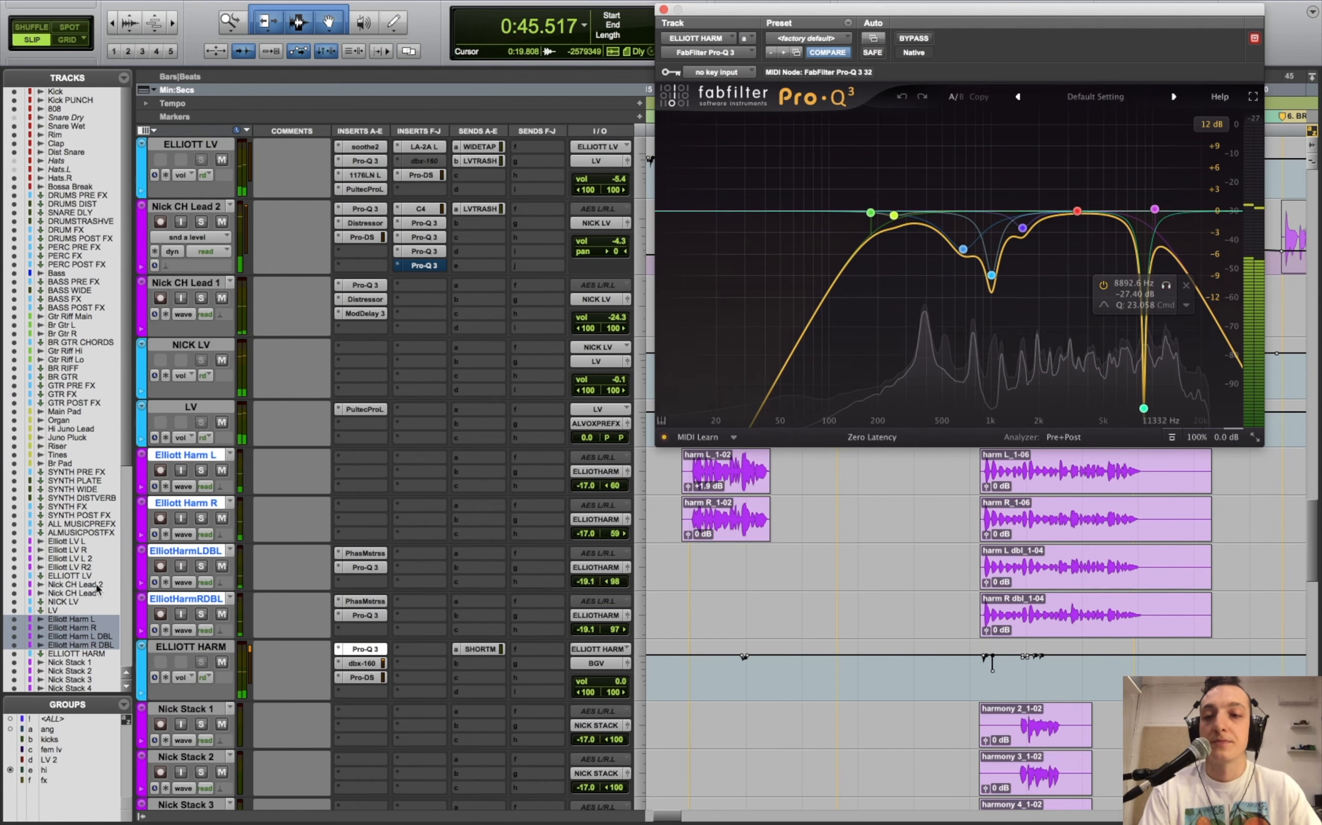
alt+shift+click(200, 518)
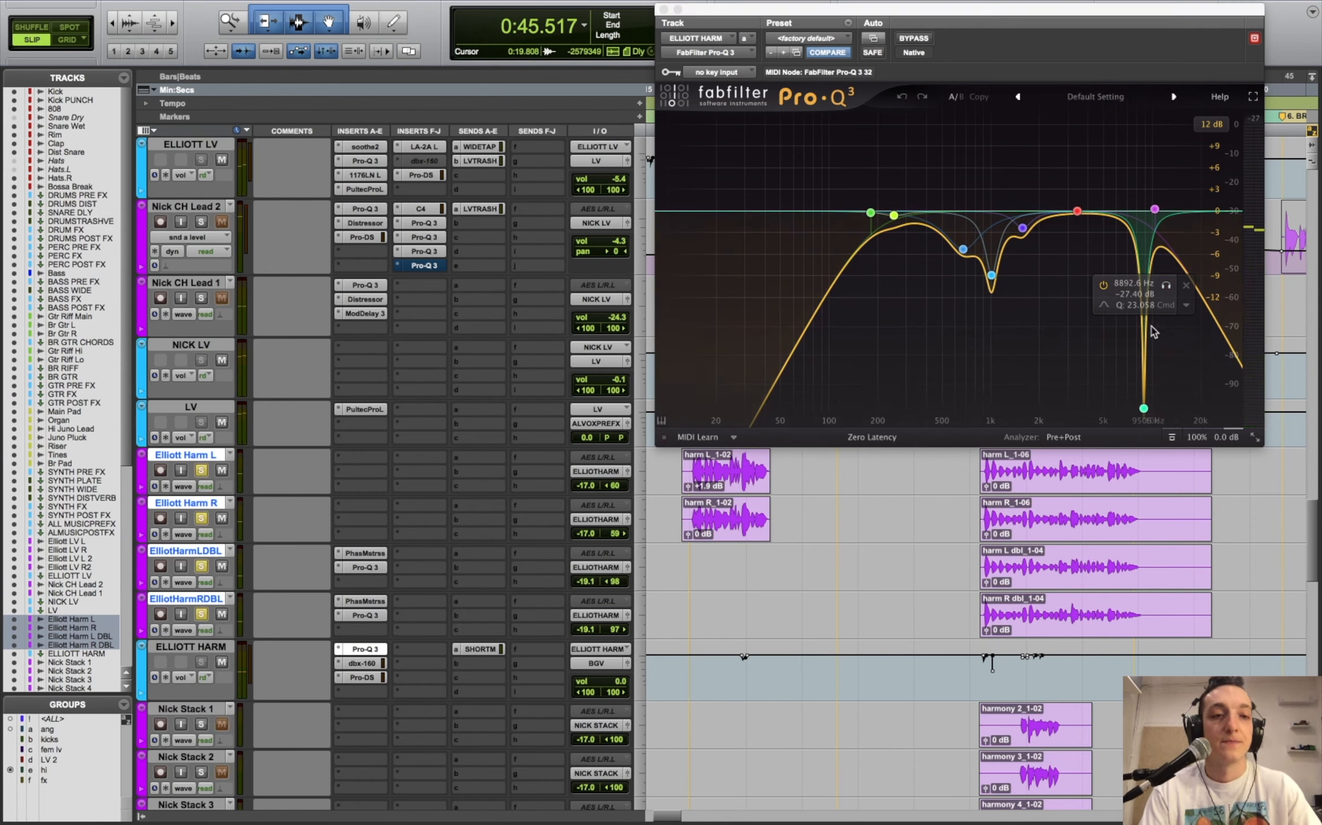
click(1166, 286)
key(space)
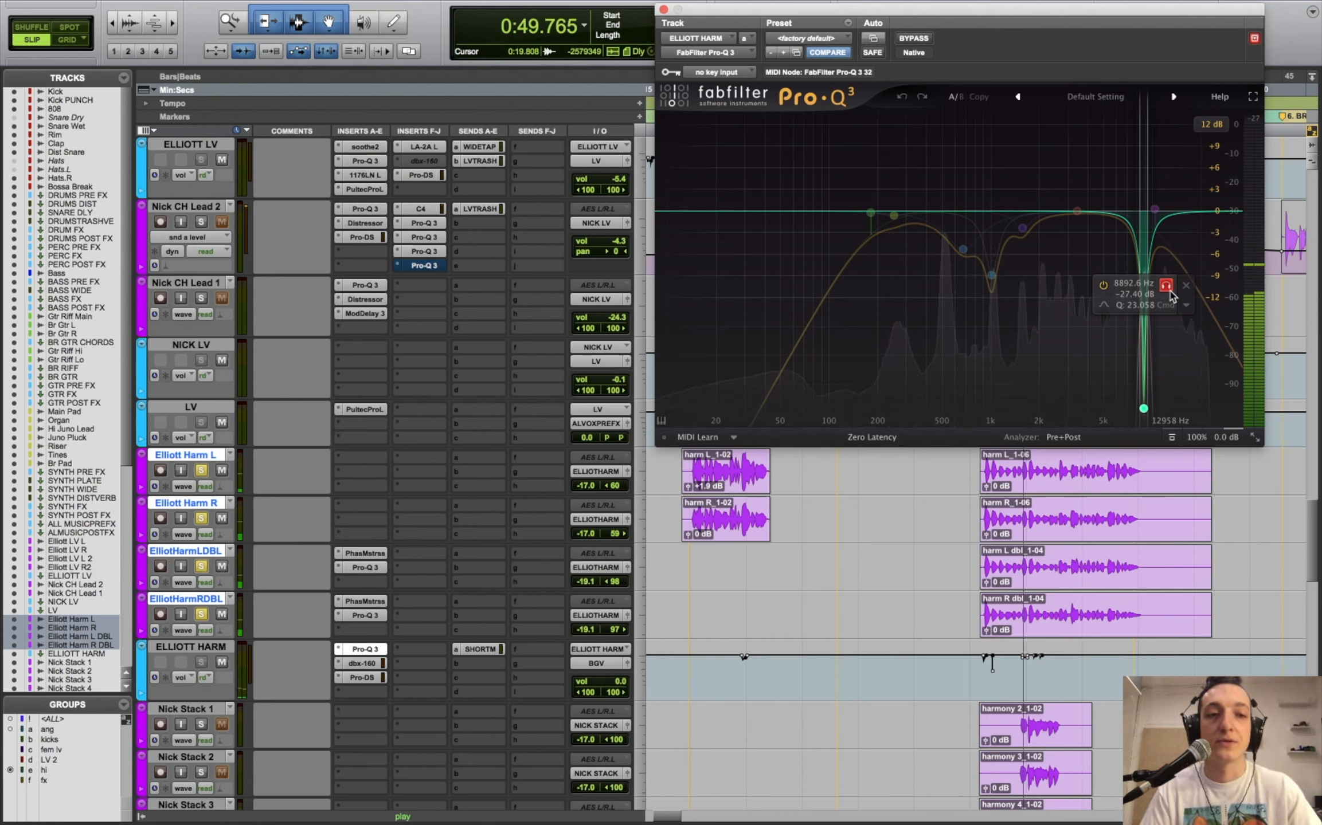
click(1167, 287)
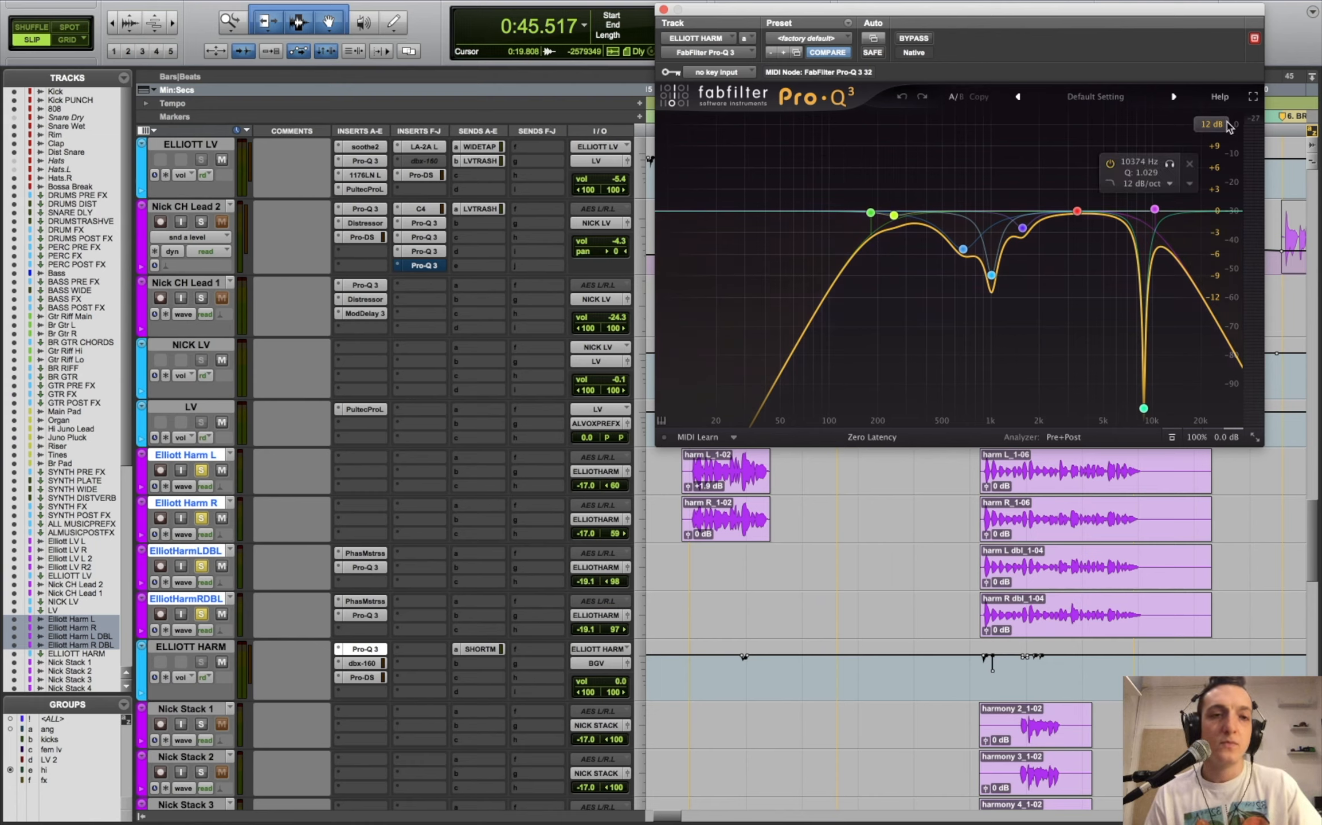
- Switch the EQ graph's display range to 30 dB and back to 12 dB
click(1213, 125)
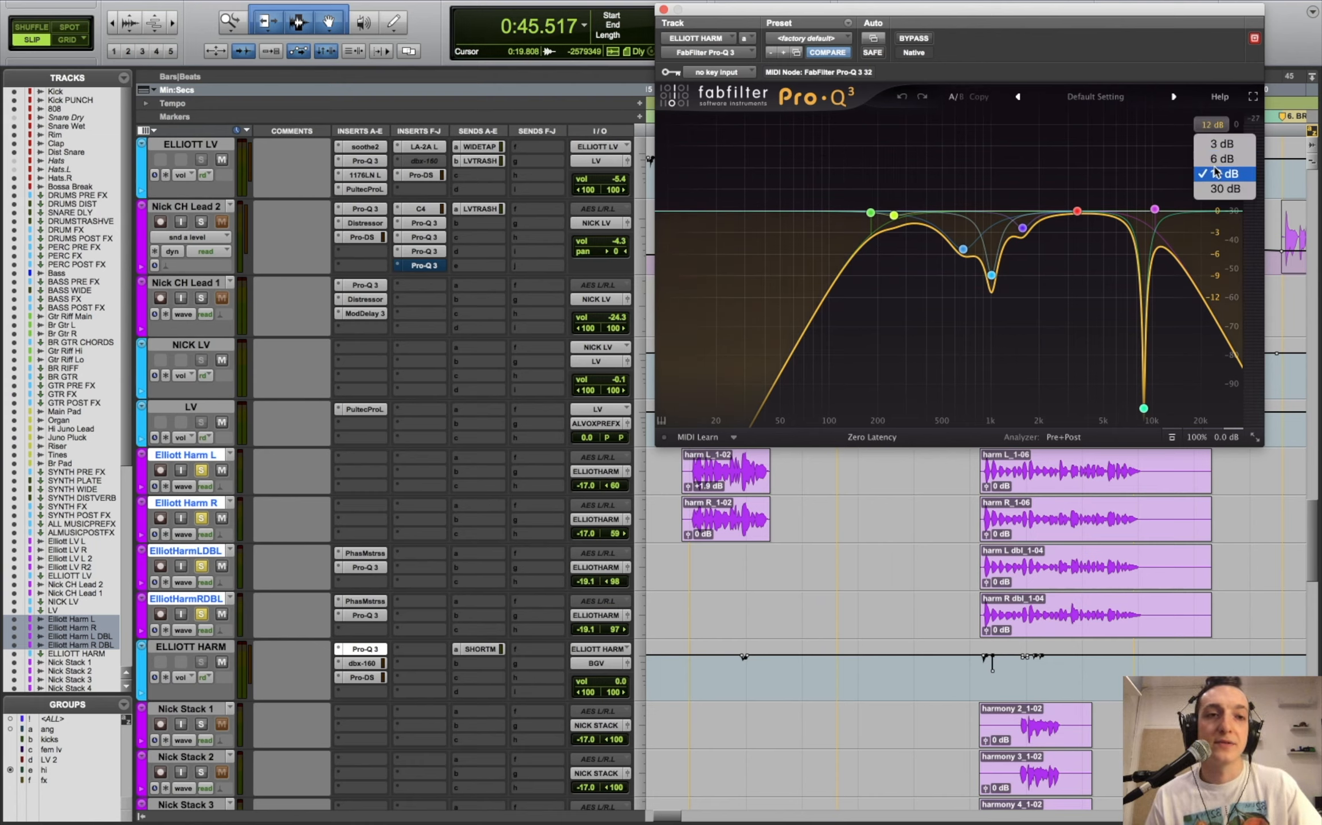
click(1225, 189)
click(1211, 125)
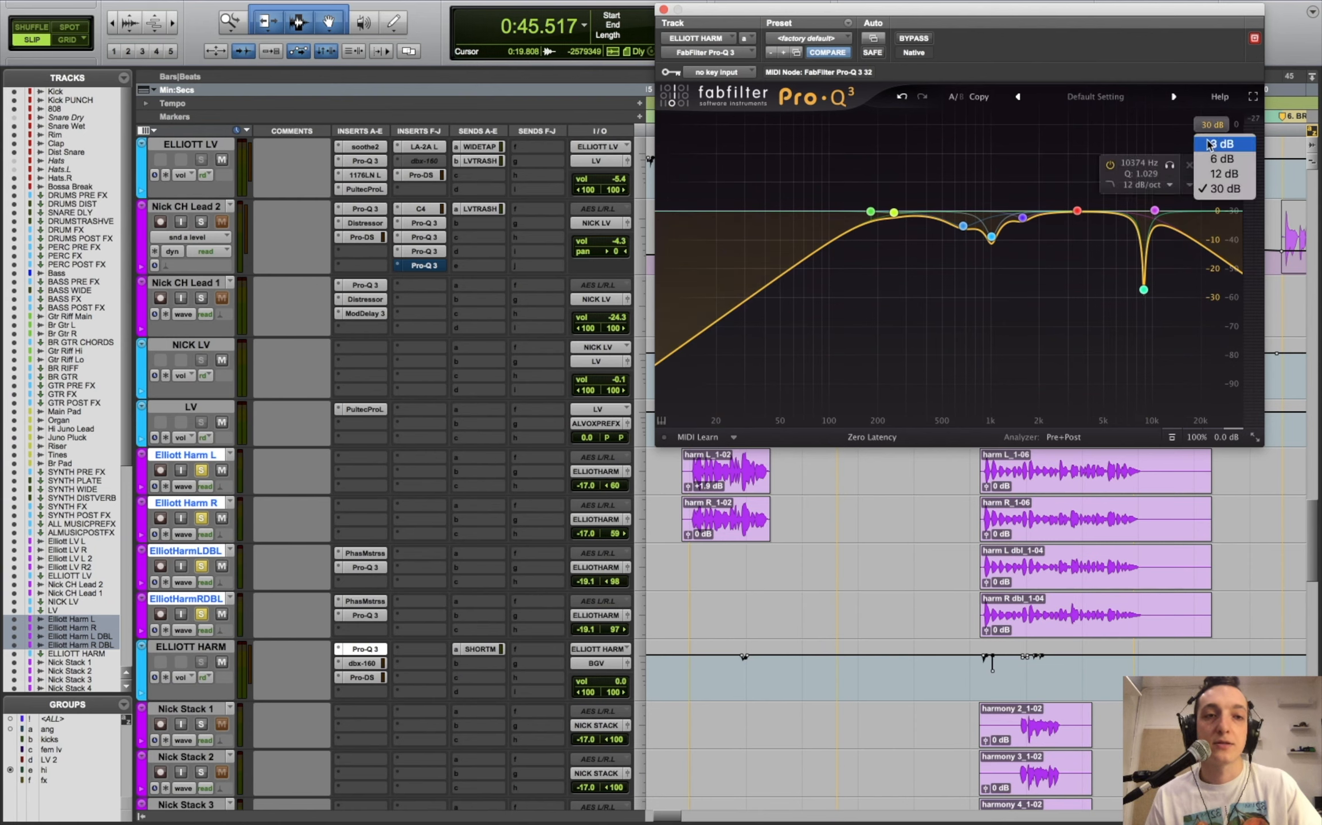
click(1225, 175)
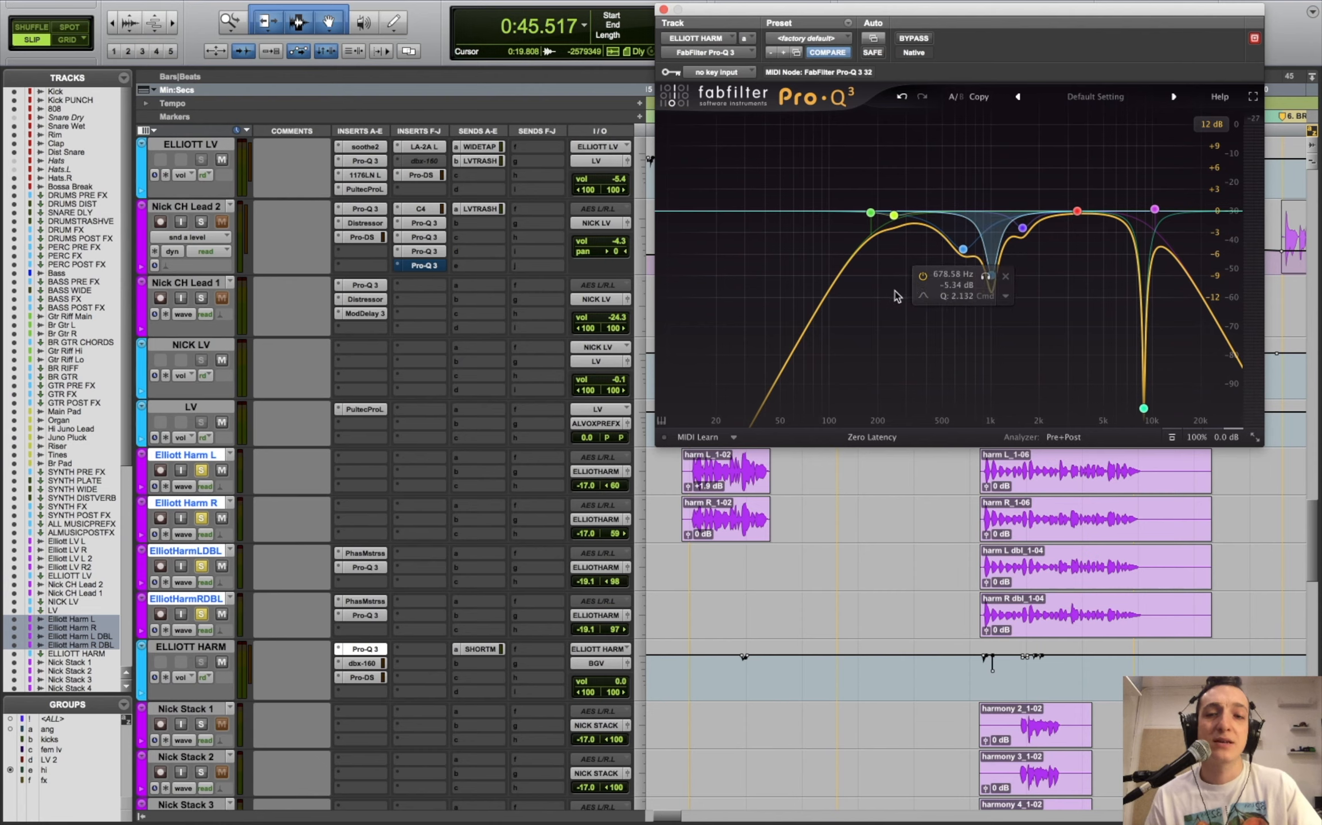
click(361, 663)
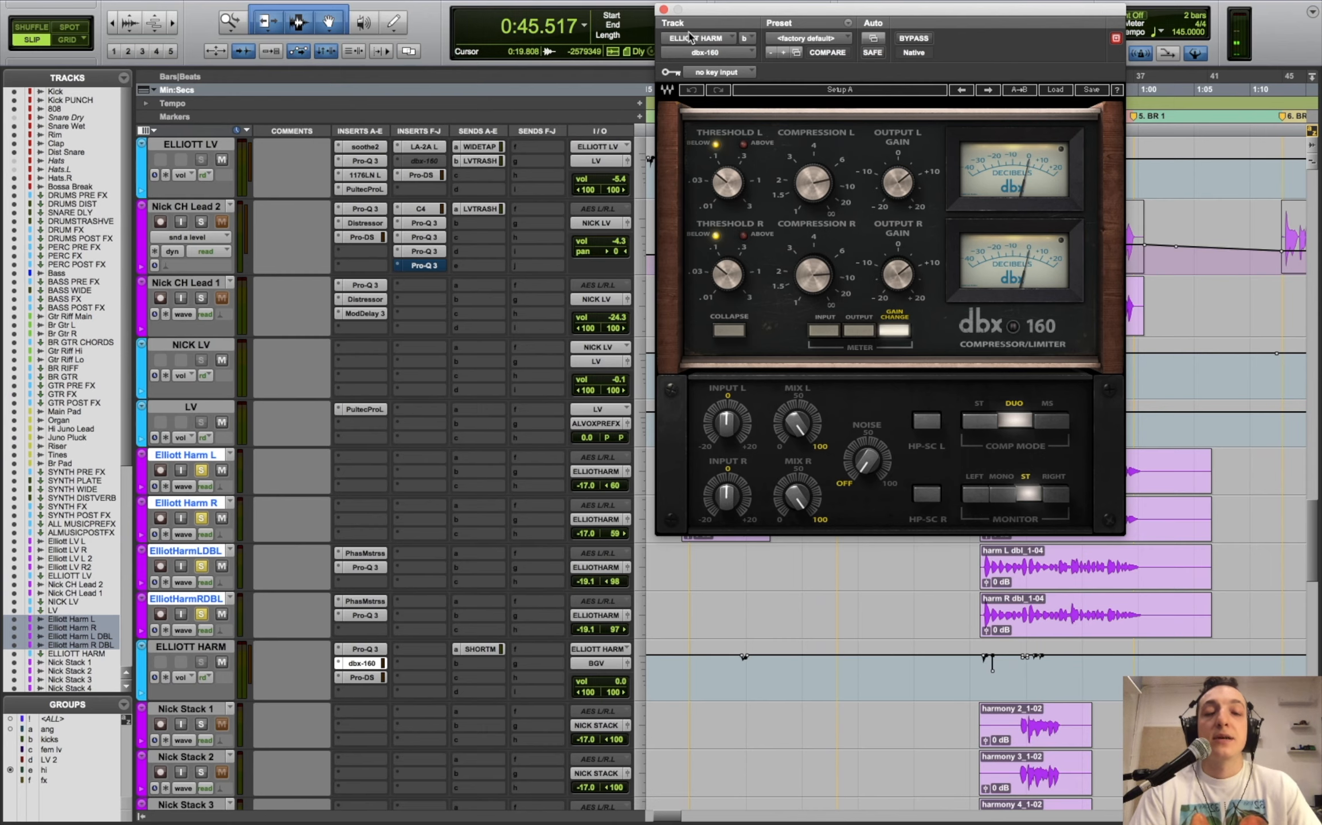
- Move the dbx 160 compressor window left, nearer the tracks
drag(901, 8, 630, 31)
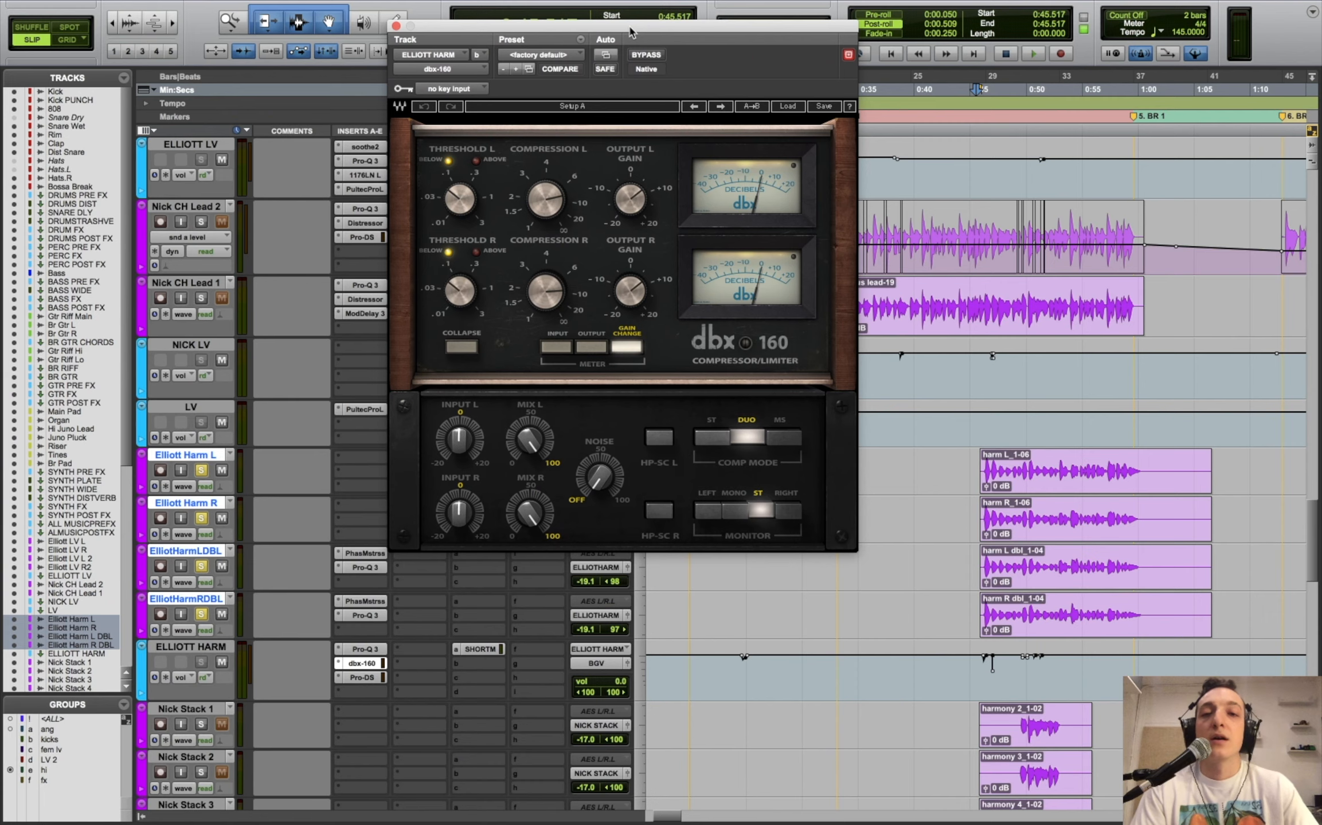
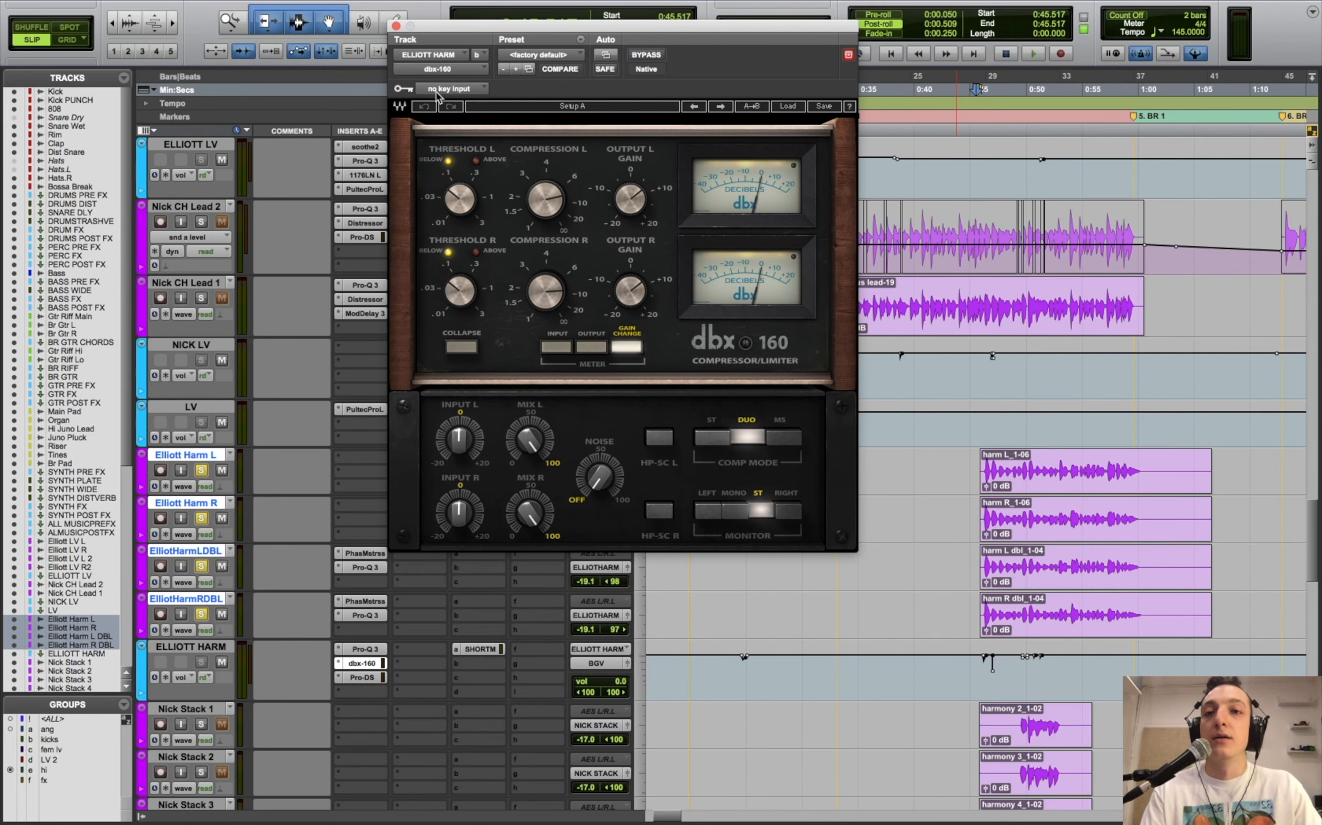
click(396, 26)
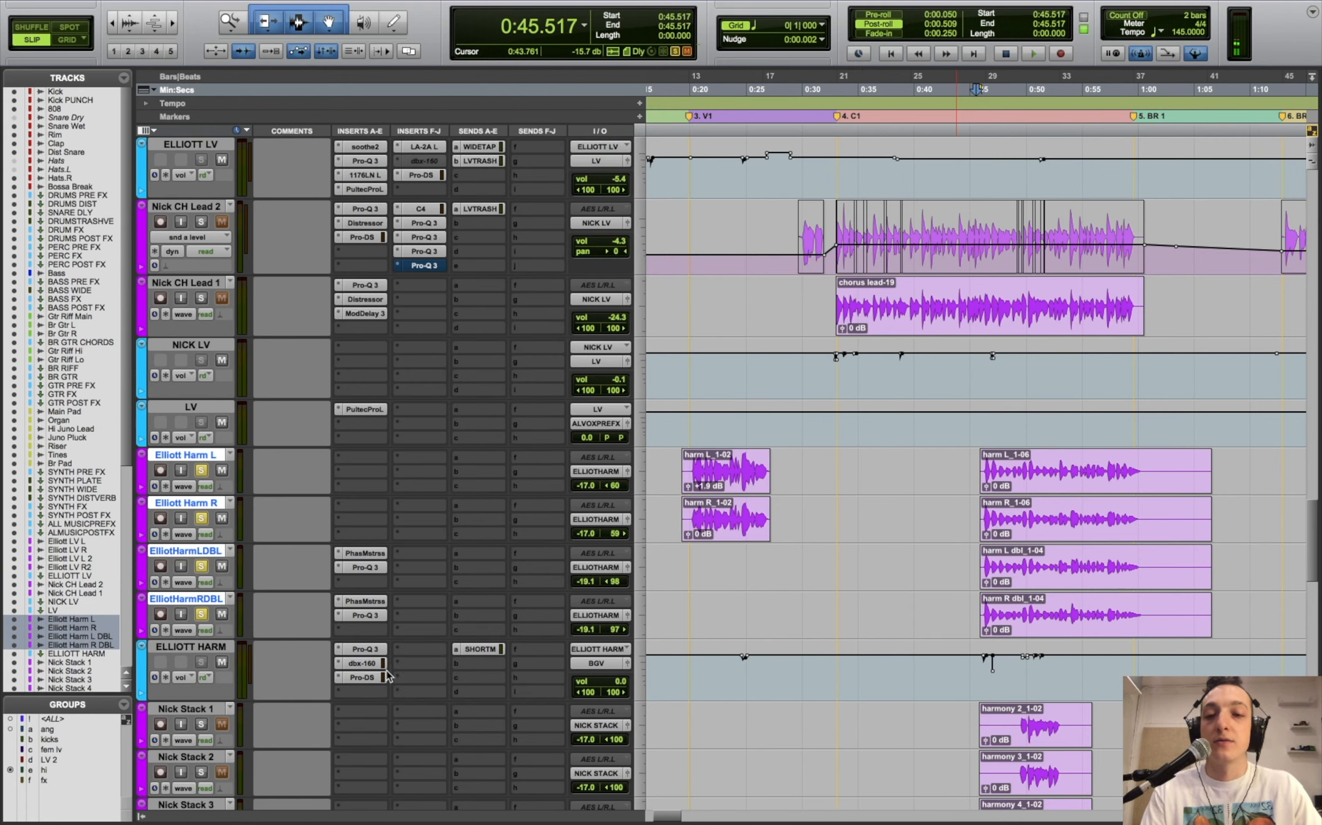
click(367, 680)
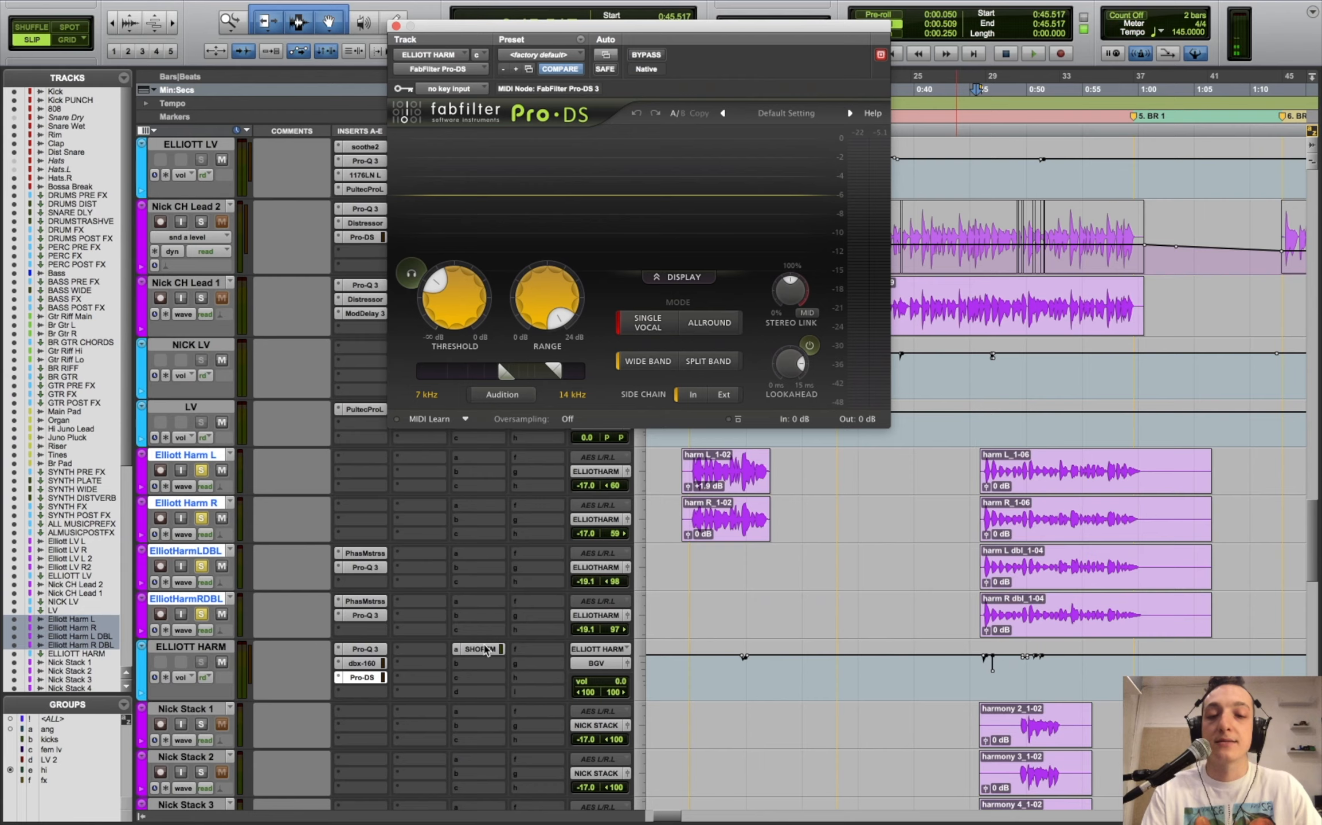
- Inspect the SHORTMONOVOX TSAR-1R reverb beside the -15.8 ELLIOTT HARM send, then close it
scroll(481, 655, down, 5)
scroll(482, 655, down, 15)
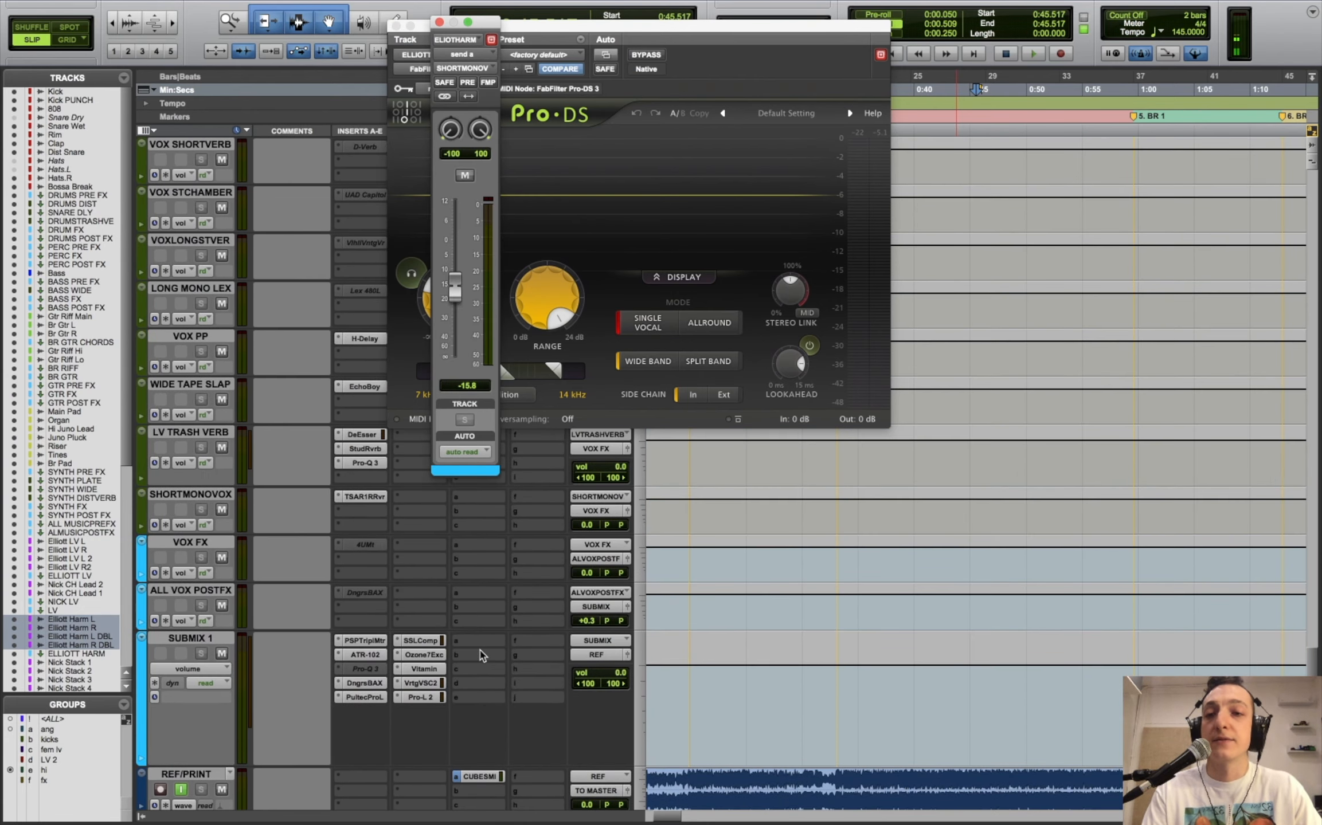
click(365, 496)
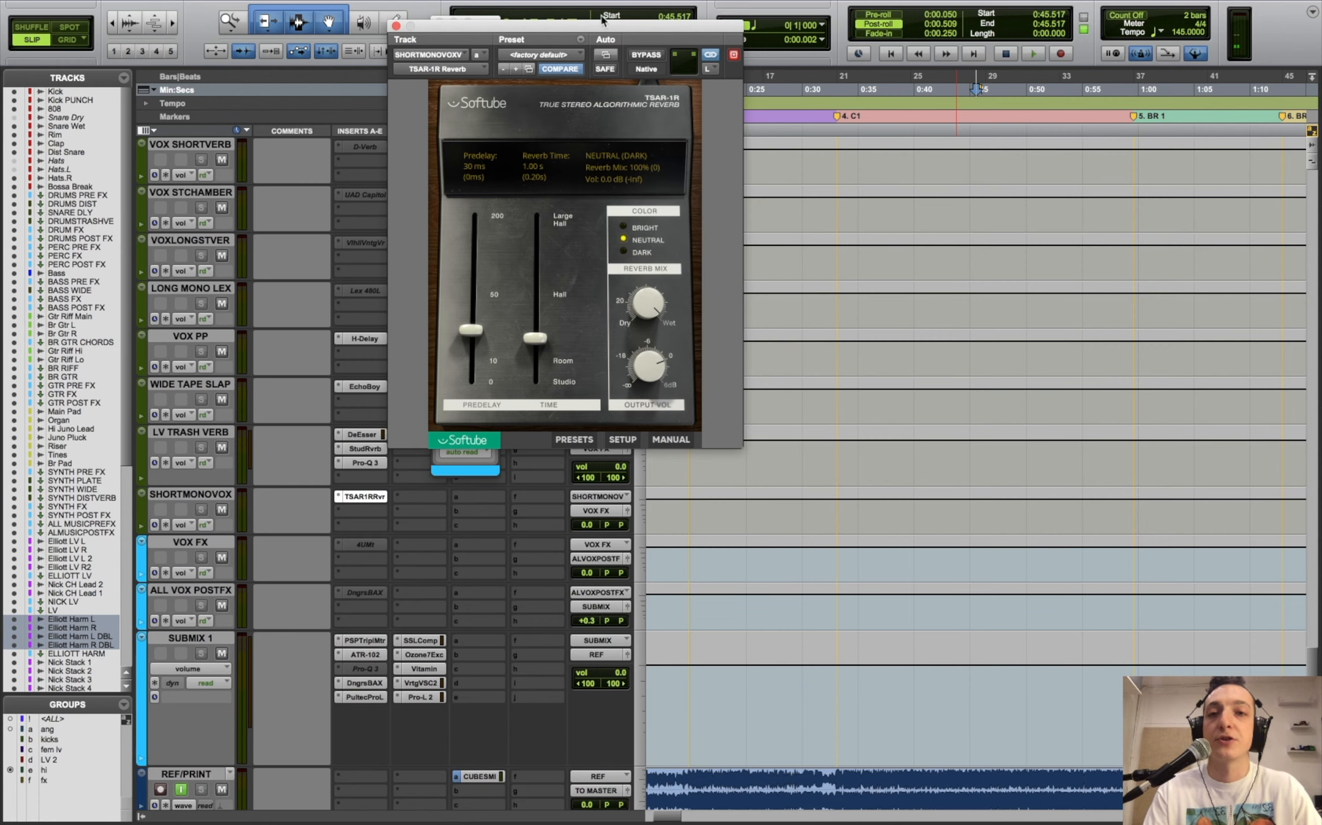
drag(613, 28, 847, 66)
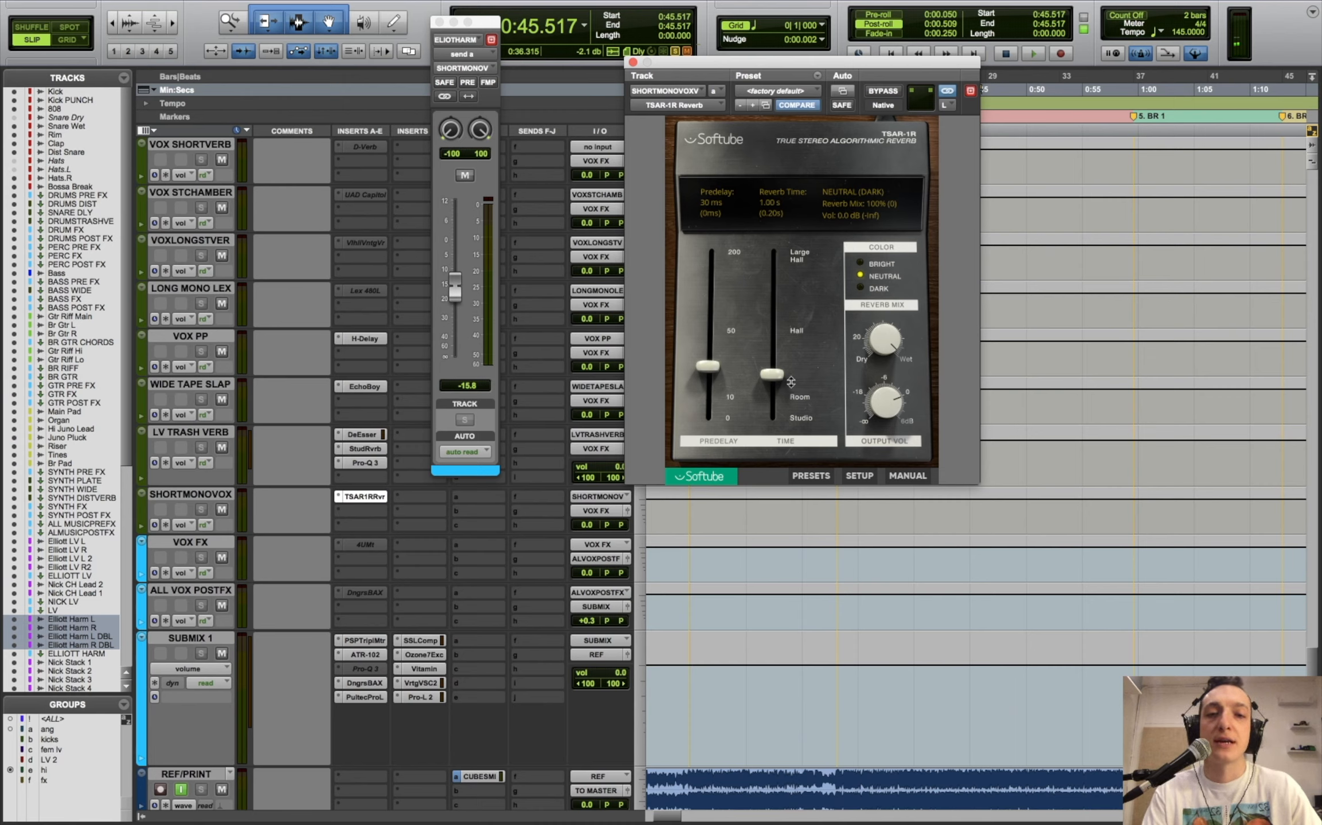
click(633, 62)
- Unsolo the Elliott harmony tracks and solo Nick Stack 1–4 instead
scroll(687, 243, up, 15)
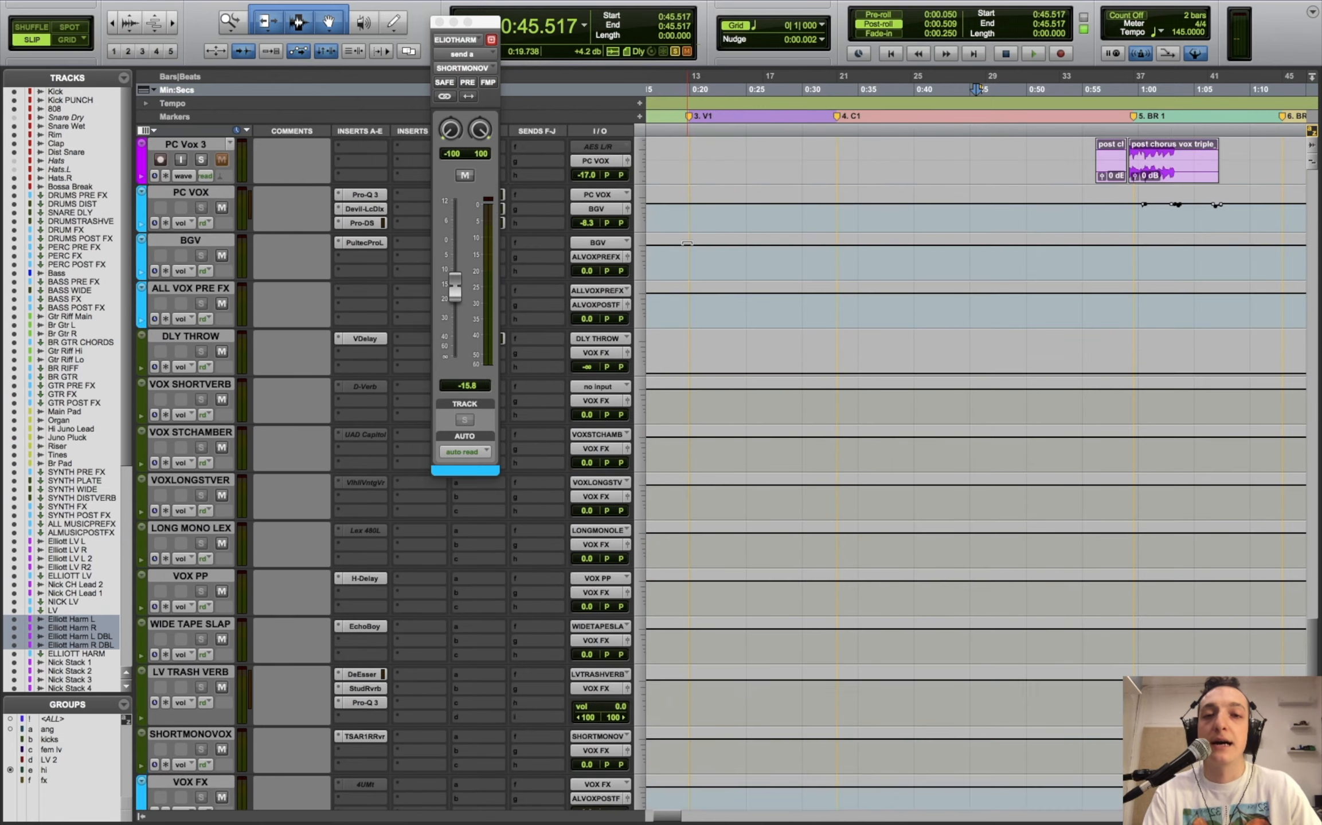
scroll(687, 243, up, 2)
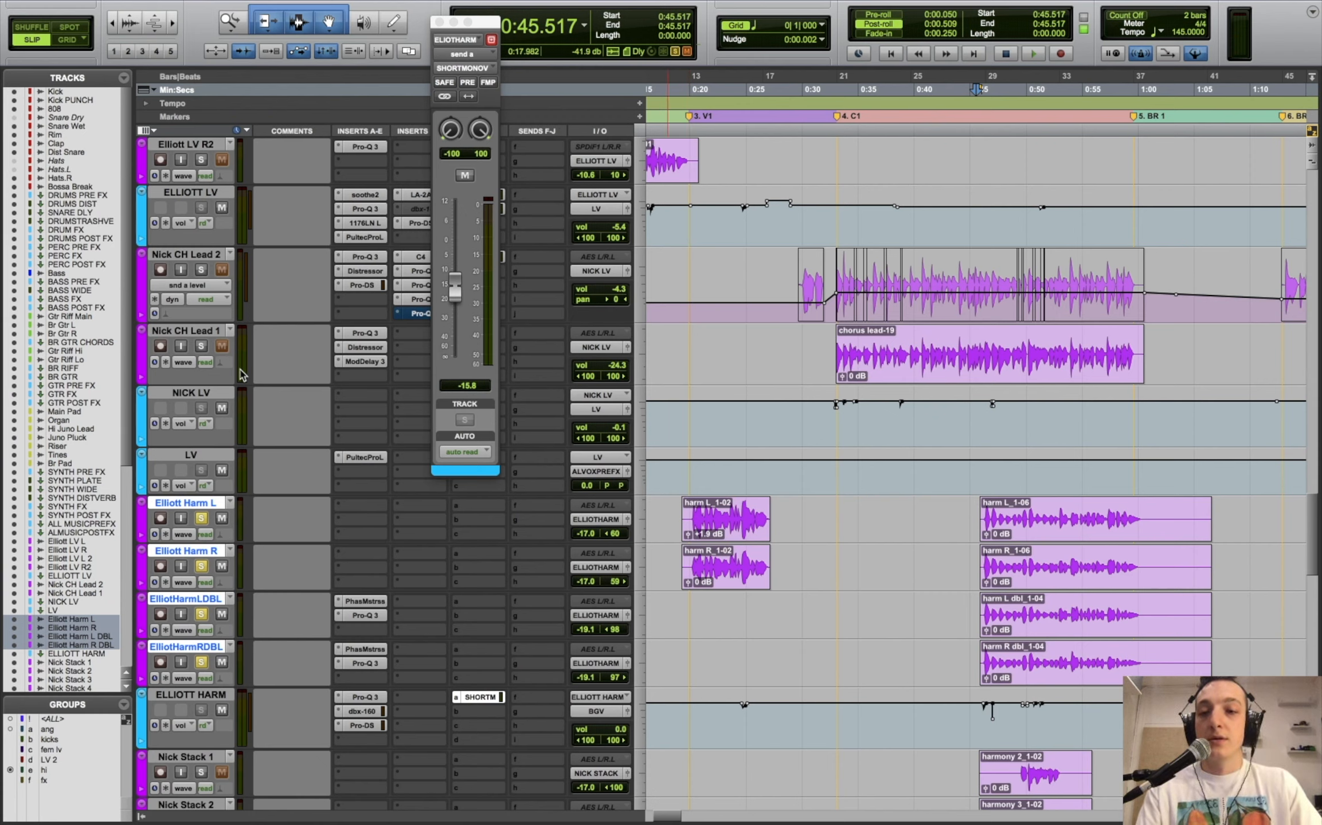
click(201, 517)
scroll(204, 516, down, 3)
scroll(204, 515, down, 2)
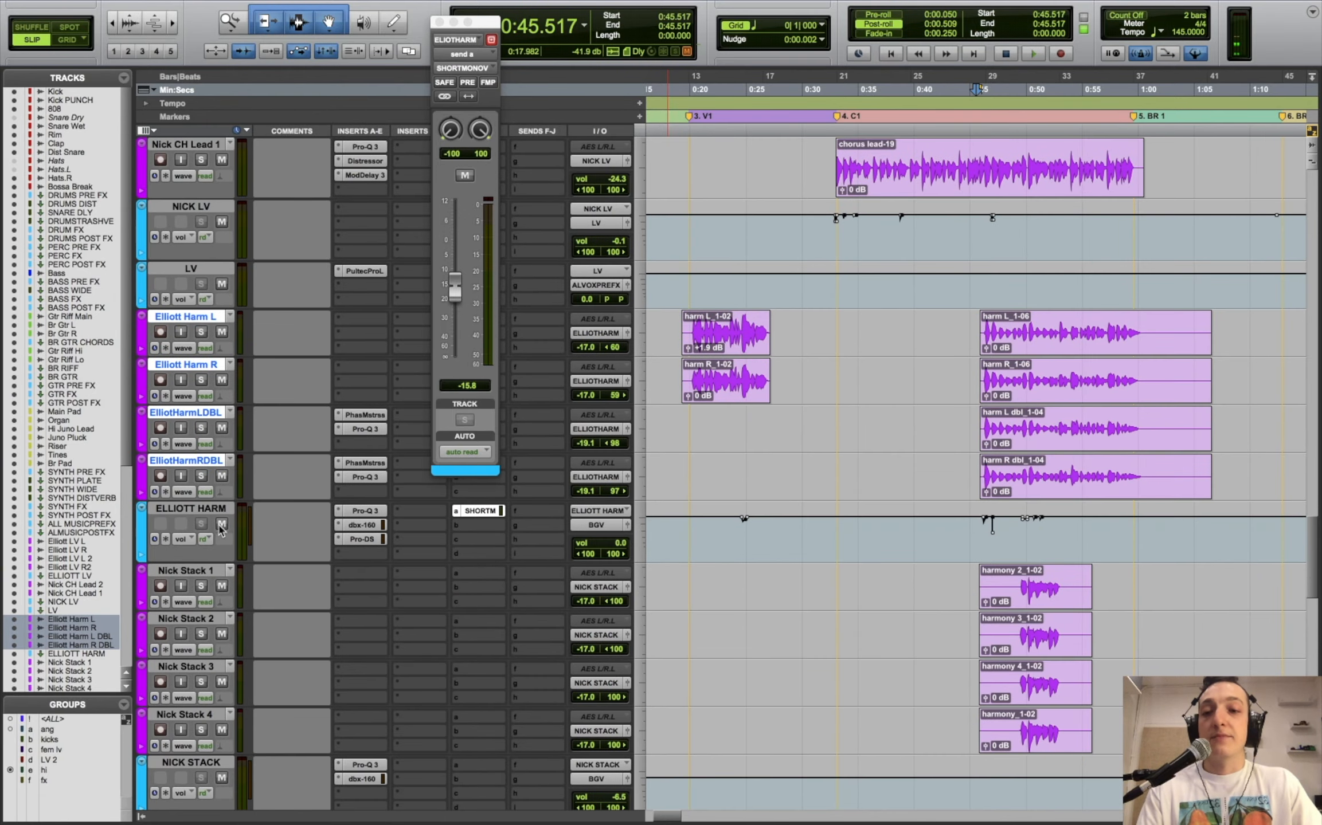
click(201, 572)
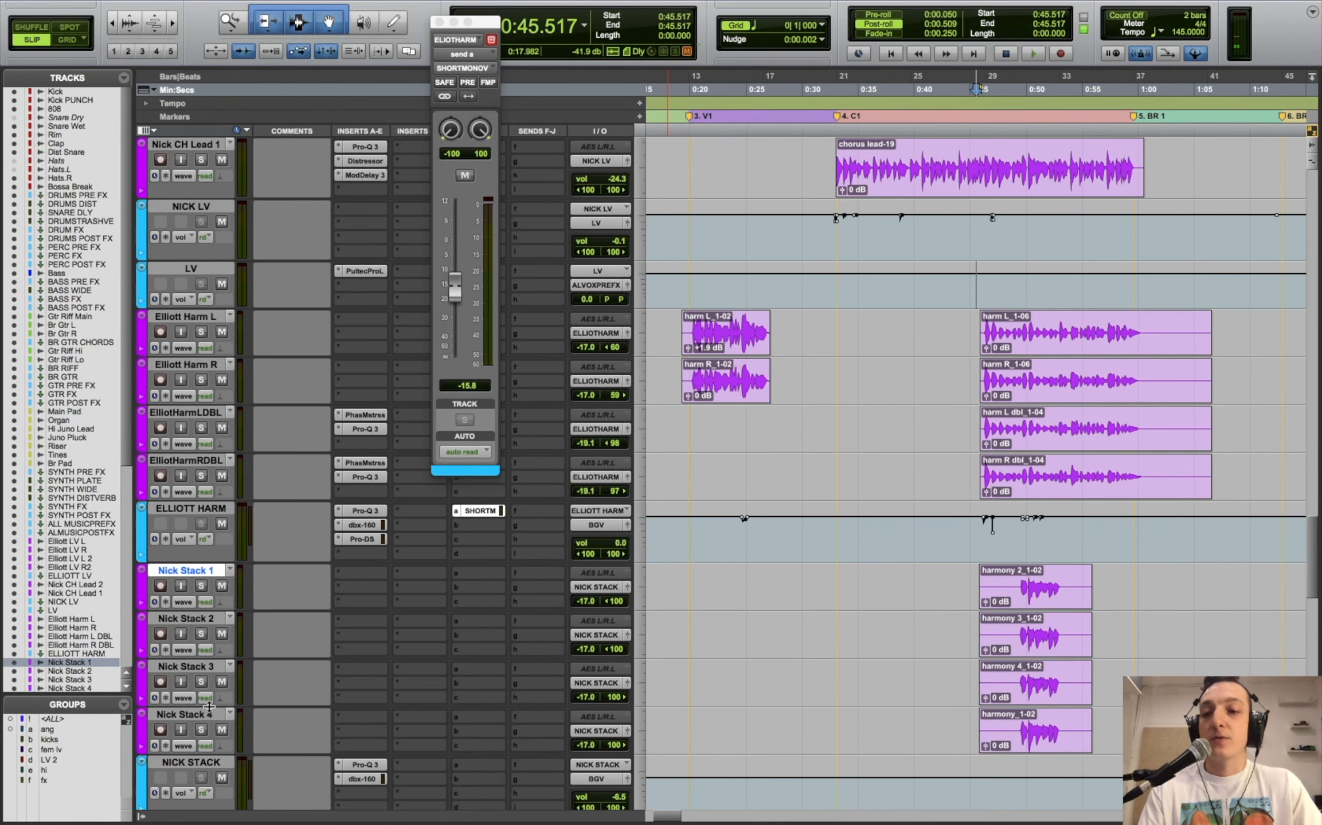
shift+click(207, 711)
alt+shift+click(200, 730)
- Play the soloed Nick Stack harmonies from 0:49.521
scroll(954, 617, down, 6)
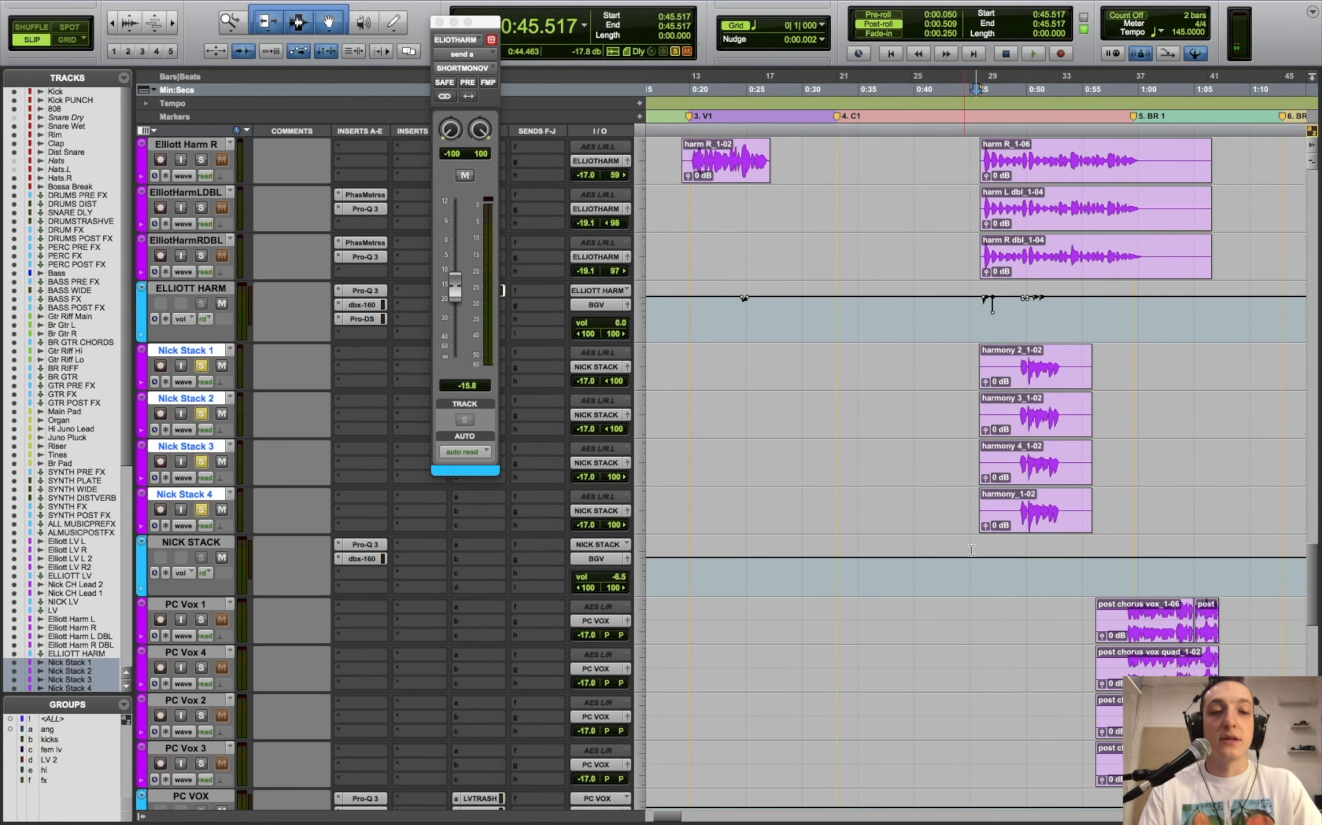
click(1021, 409)
key(space)
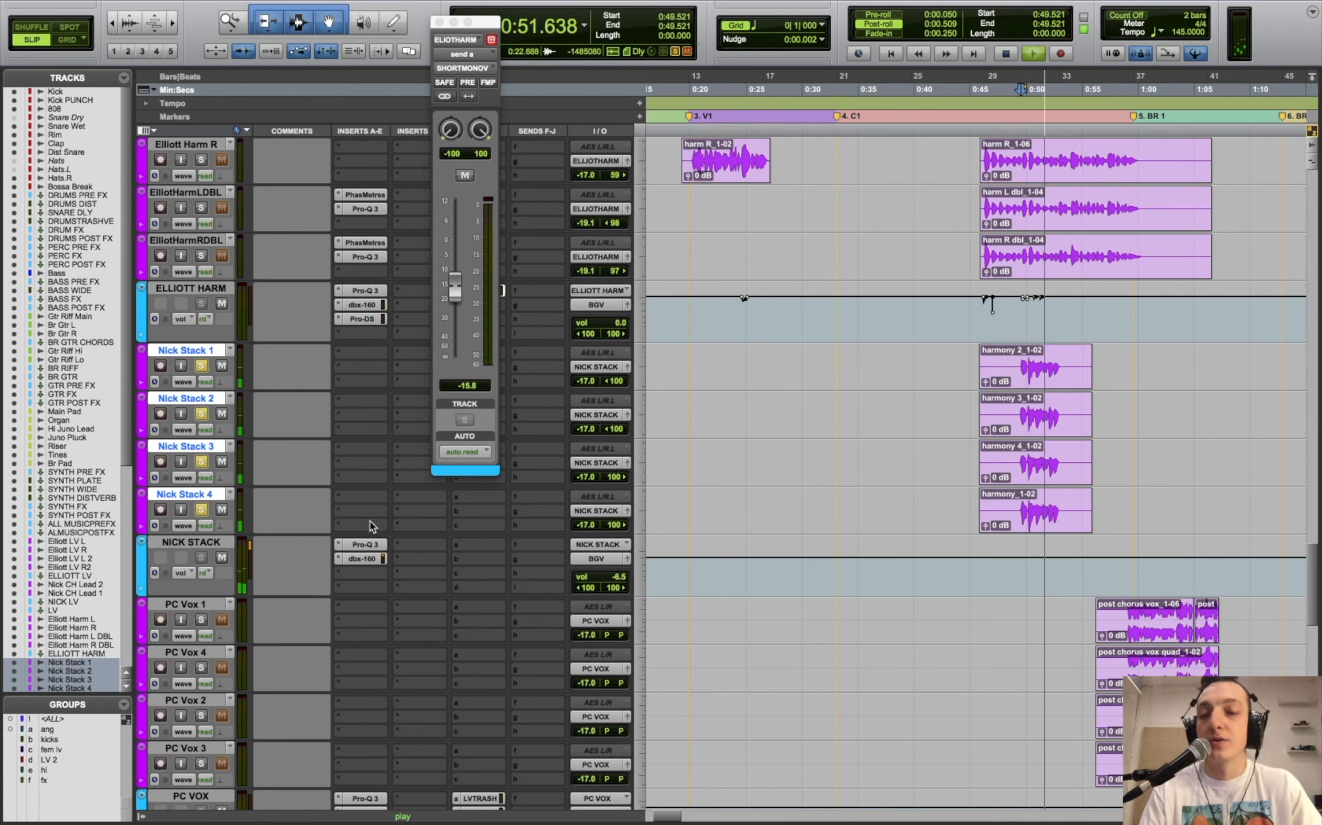
key(space)
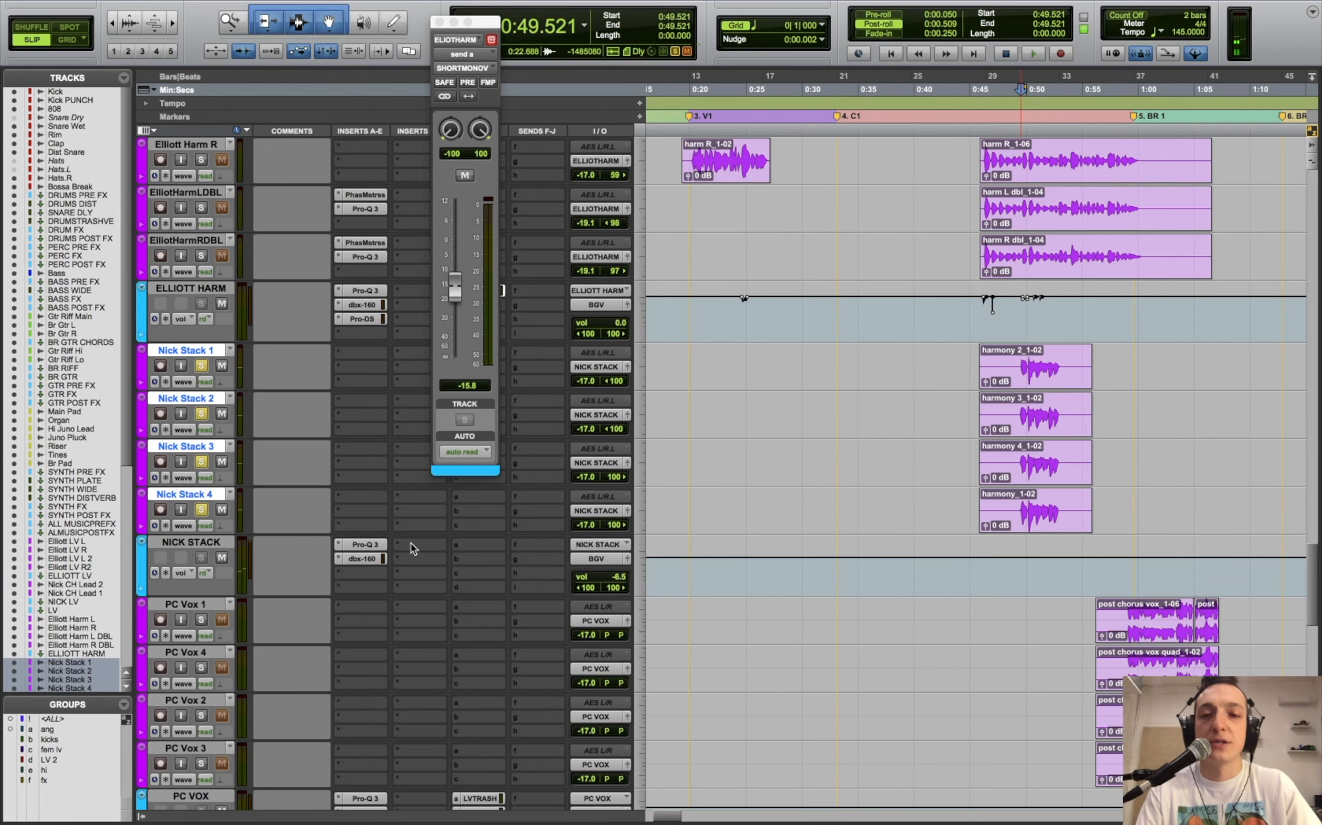
- Audition through the NICK STACK Pro-Q 3, then check its dbx-160 and close it
click(381, 548)
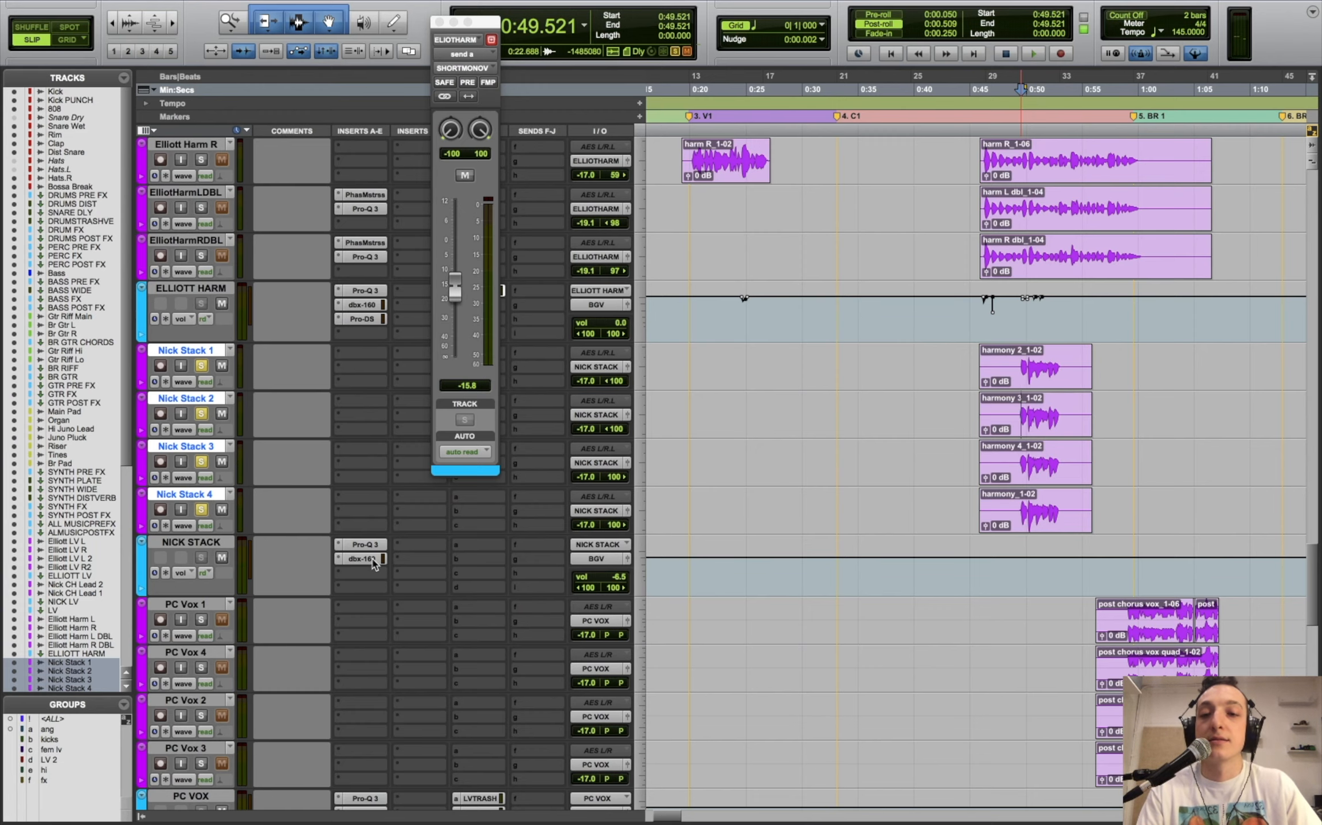
key(space)
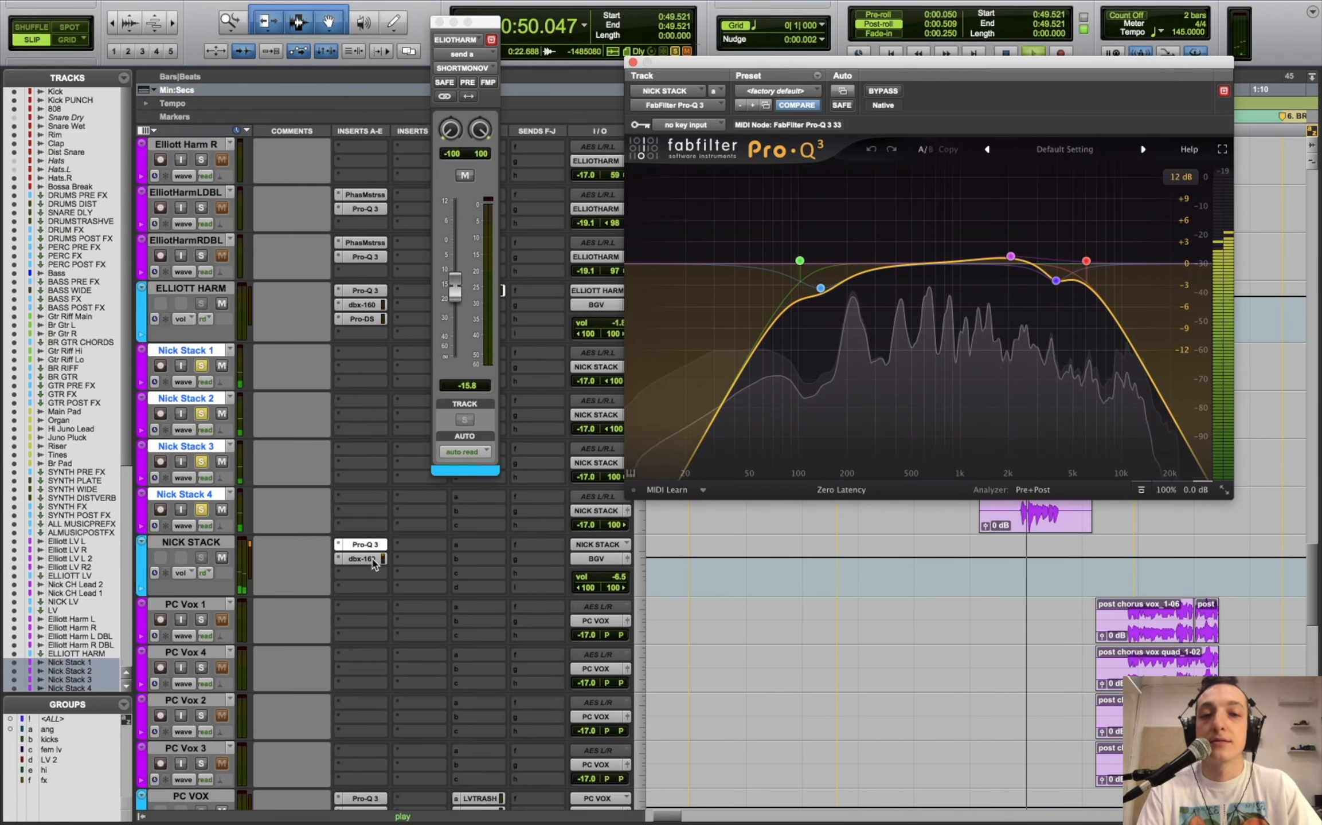
key(space)
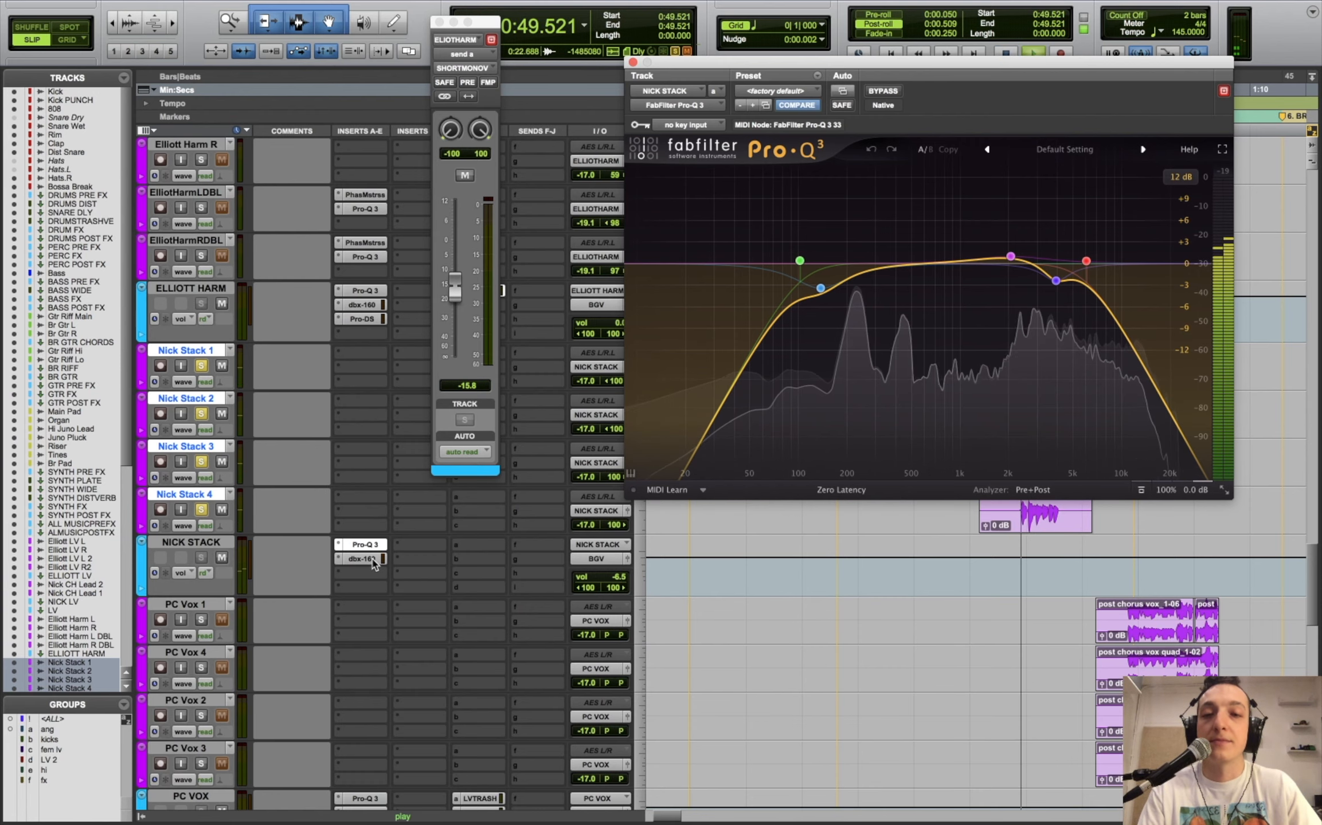
click(372, 561)
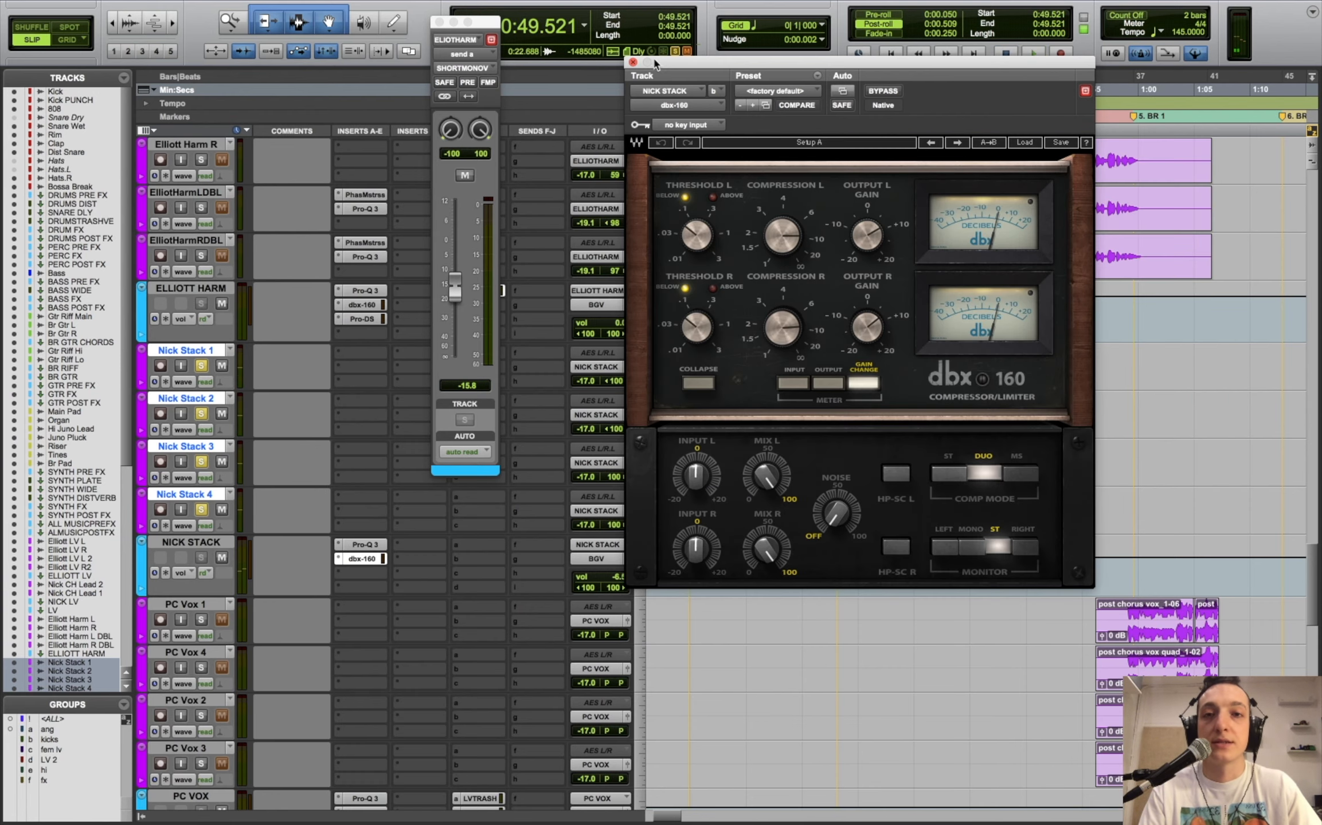
click(633, 62)
scroll(975, 498, down, 5)
- Zoom the timeline and place the insertion point at 2:04.435
key(super+bracketleft)
key(super+bracketleft)
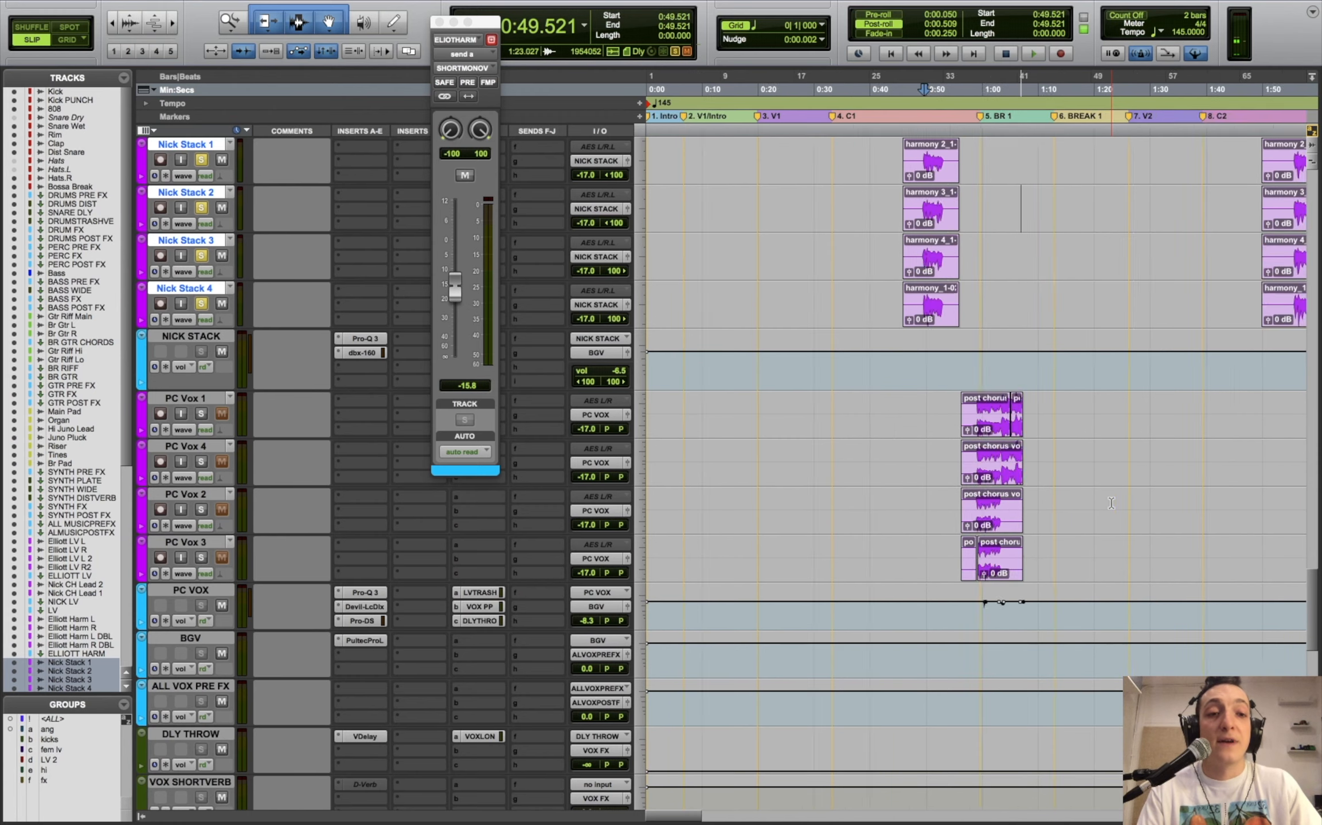
click(976, 373)
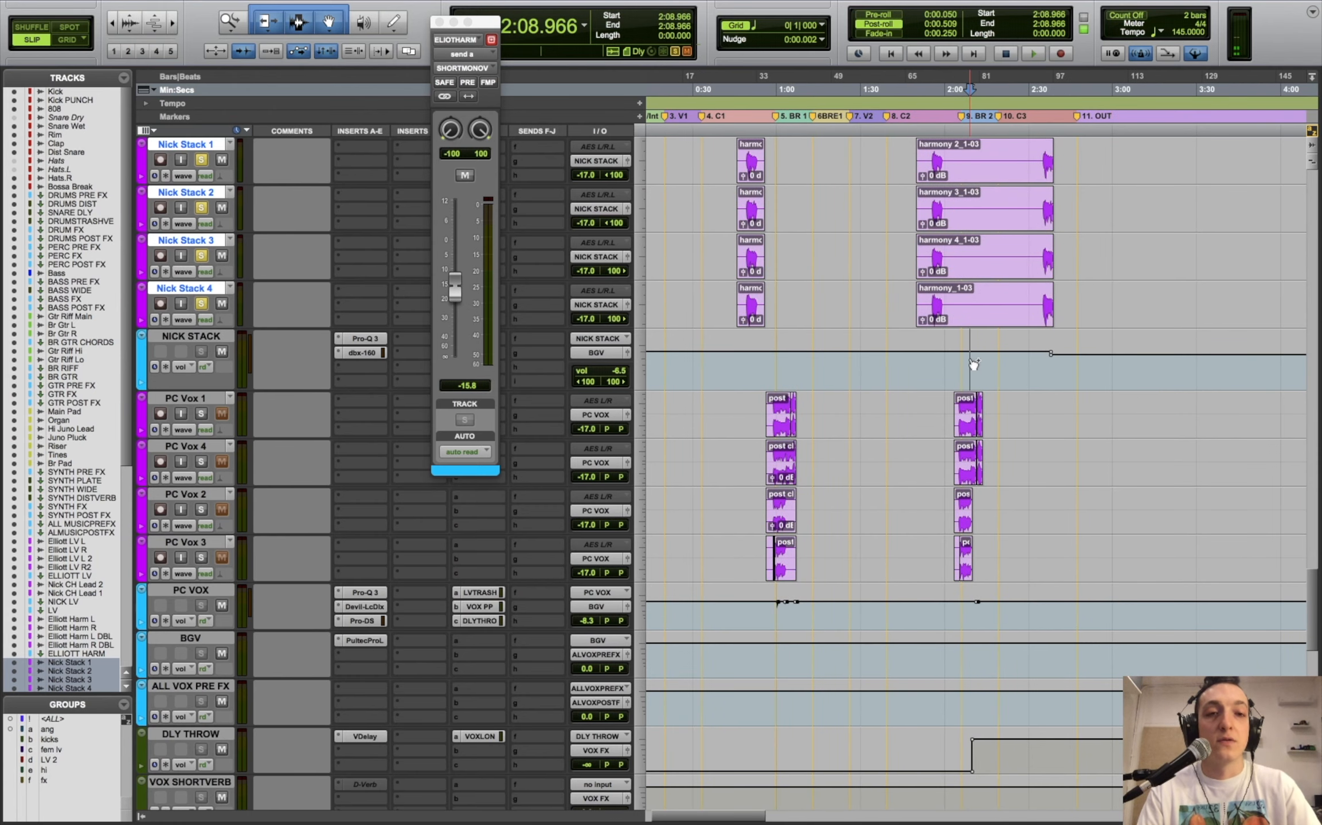
key(super+bracketright)
key(super+bracketright)
key(super+bracketright)
click(875, 373)
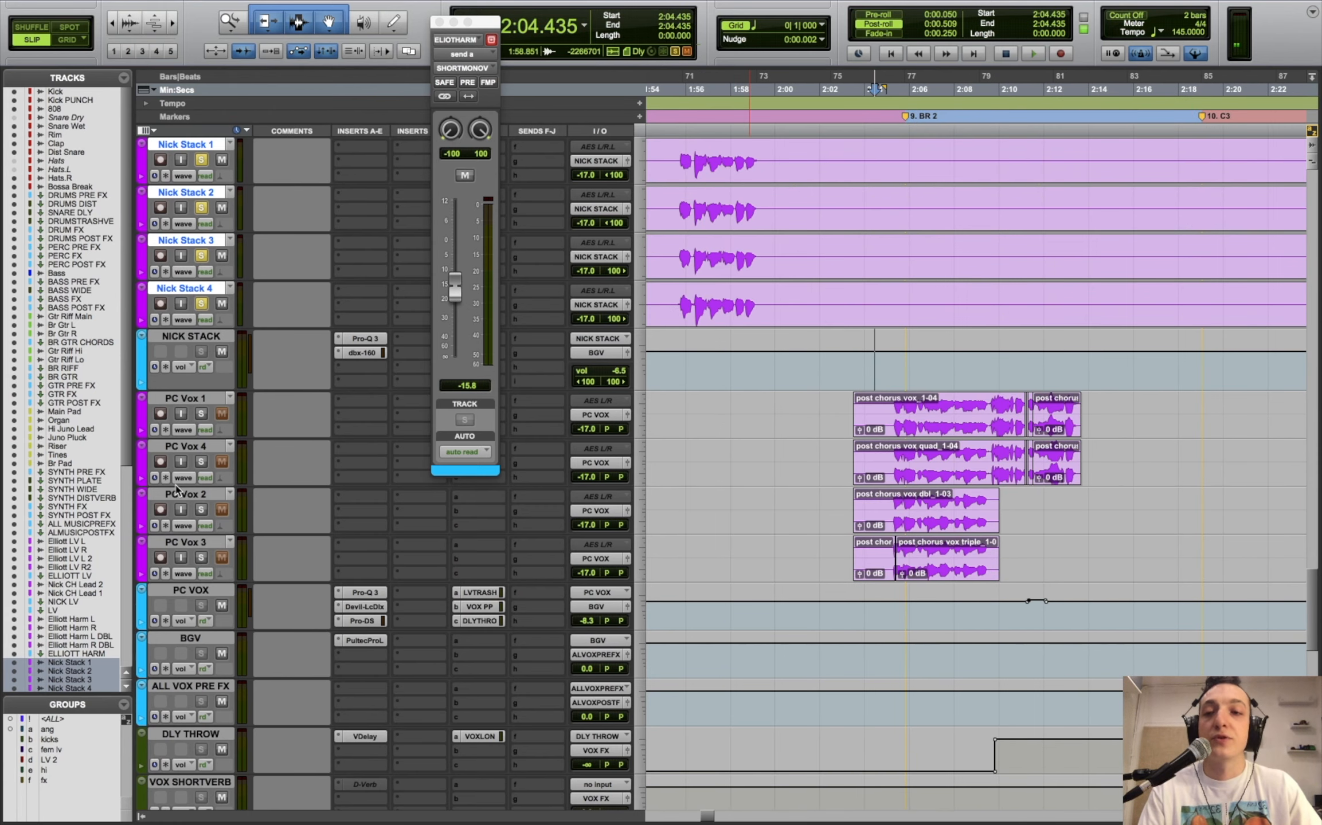
- Clear all solos, solo PC Vox 1–4, and play the post-chorus vocals
alt+click(197, 401)
alt+click(197, 402)
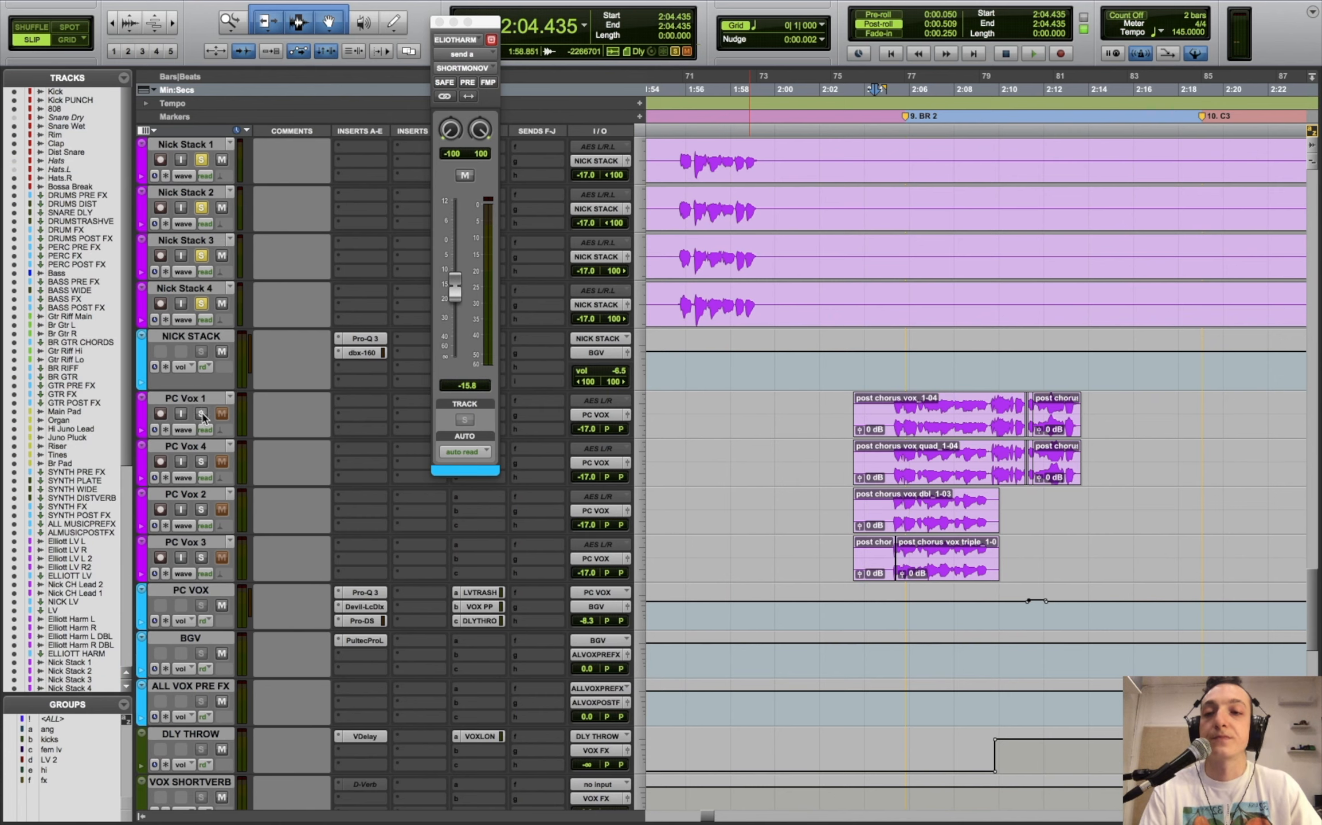
alt+click(201, 413)
click(198, 399)
shift+click(192, 544)
click(201, 557)
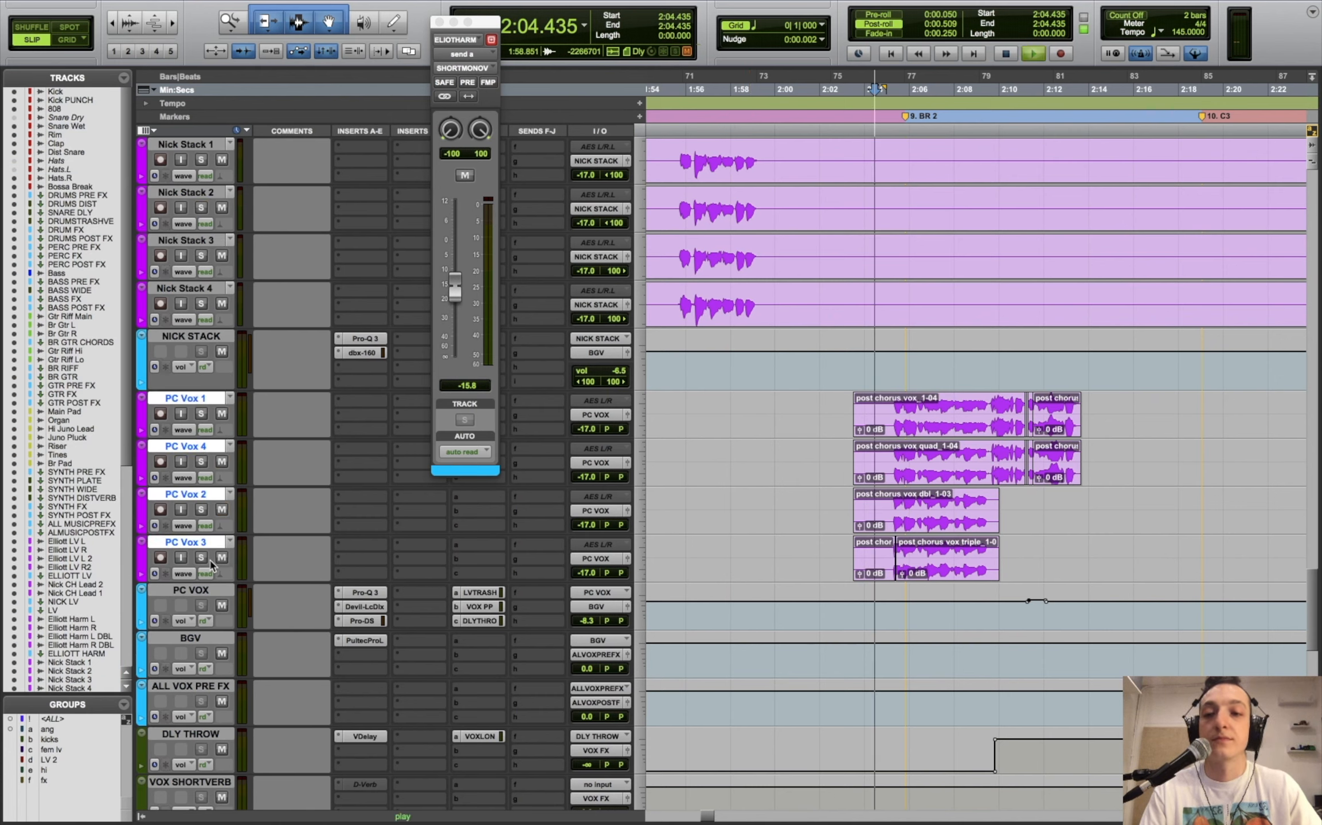
key(space)
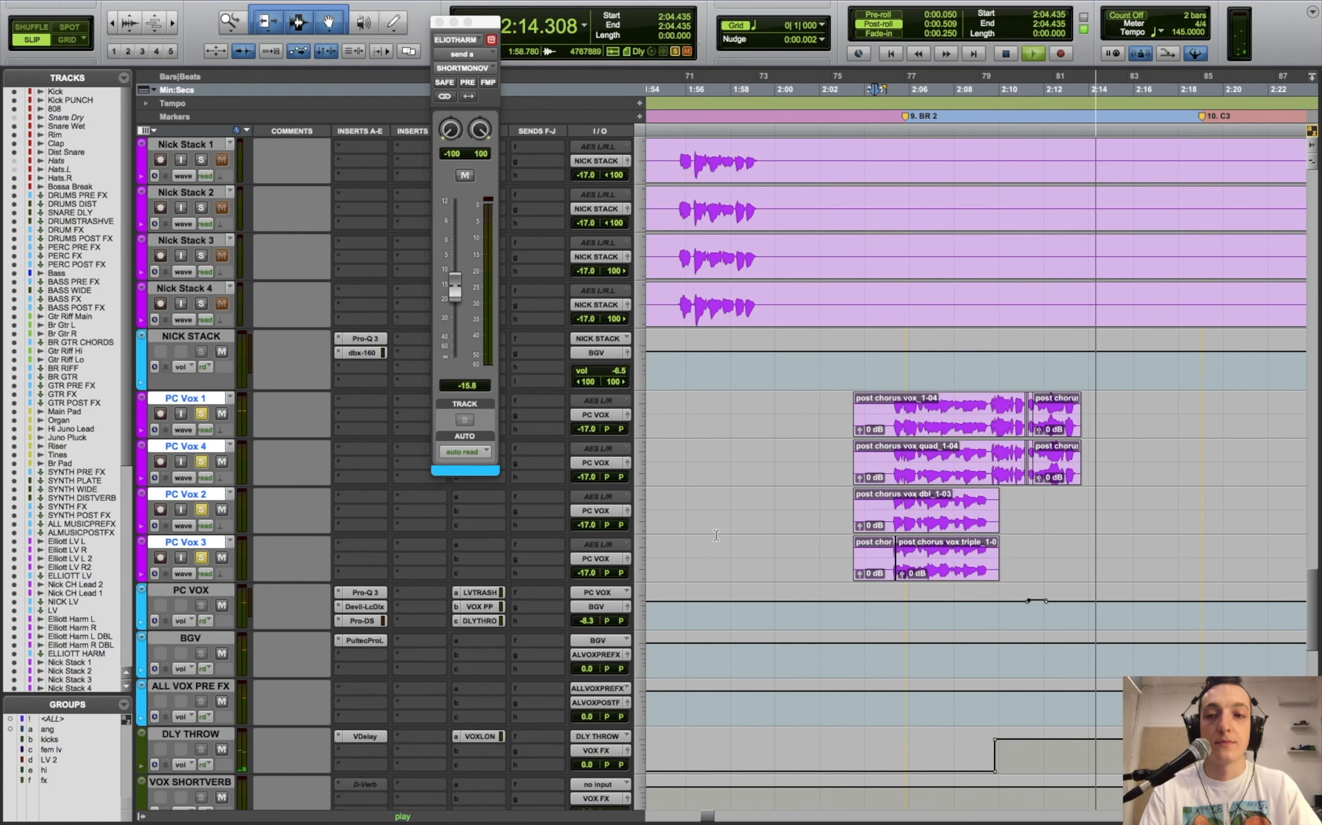
key(space)
- Check the PC VOX Pro-Q 3 with one band soloed, then open its Devil-Loc
click(364, 592)
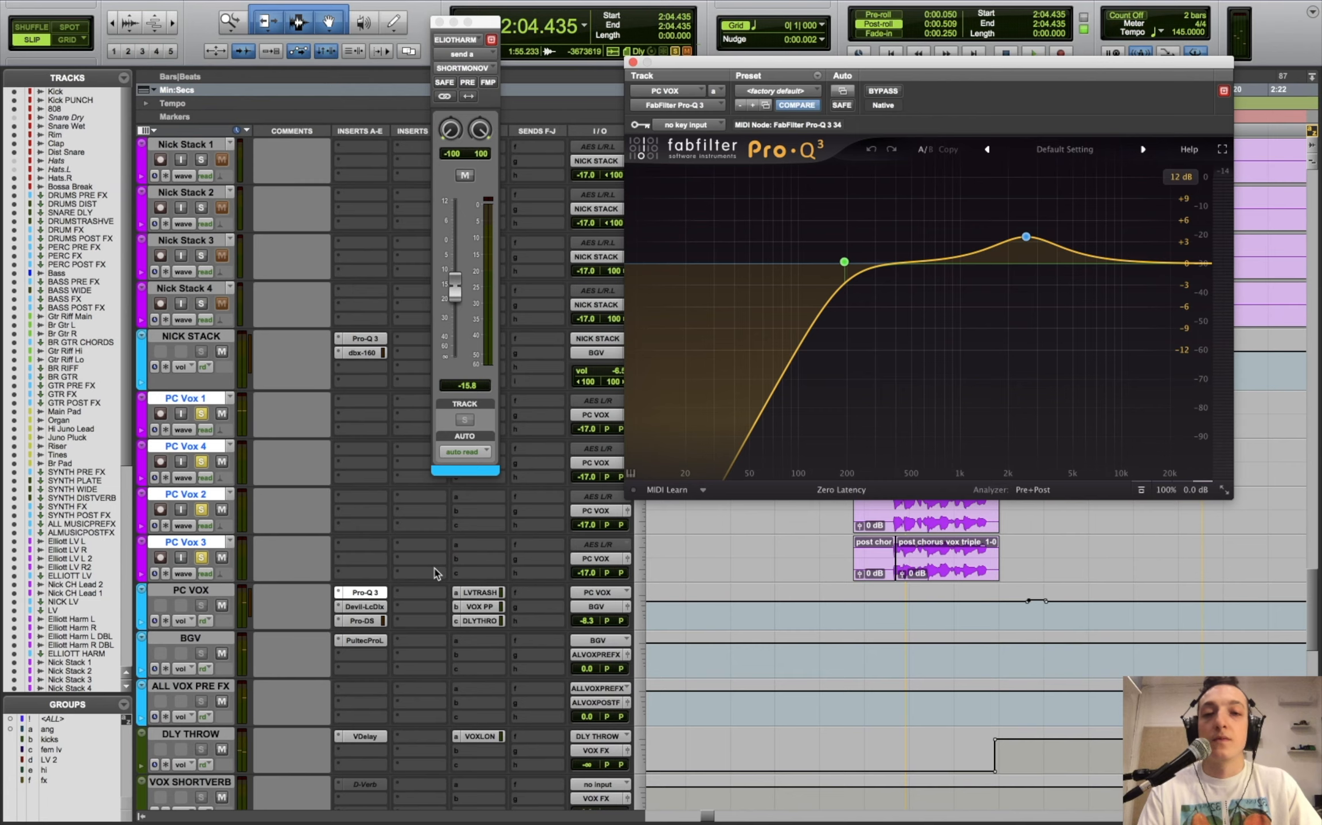
click(1048, 193)
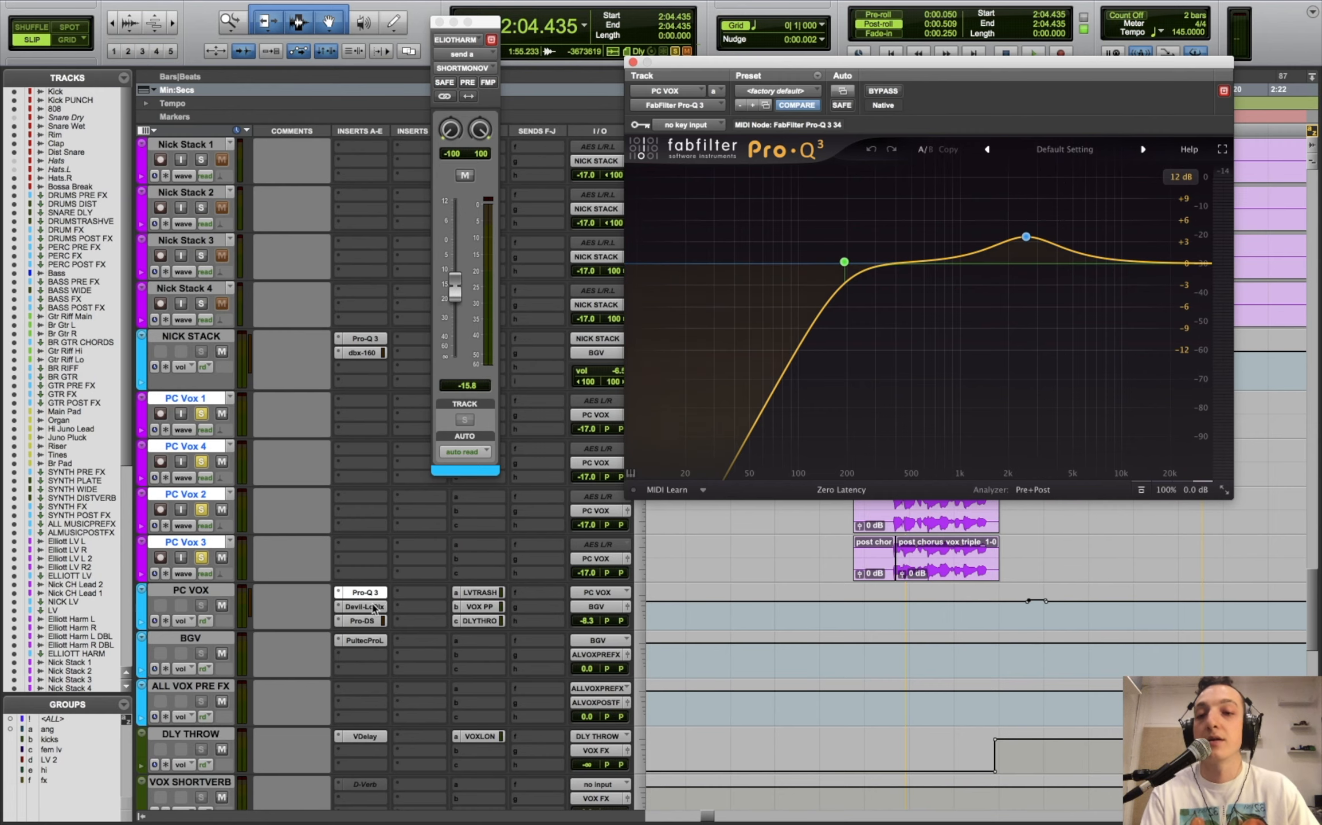
click(374, 608)
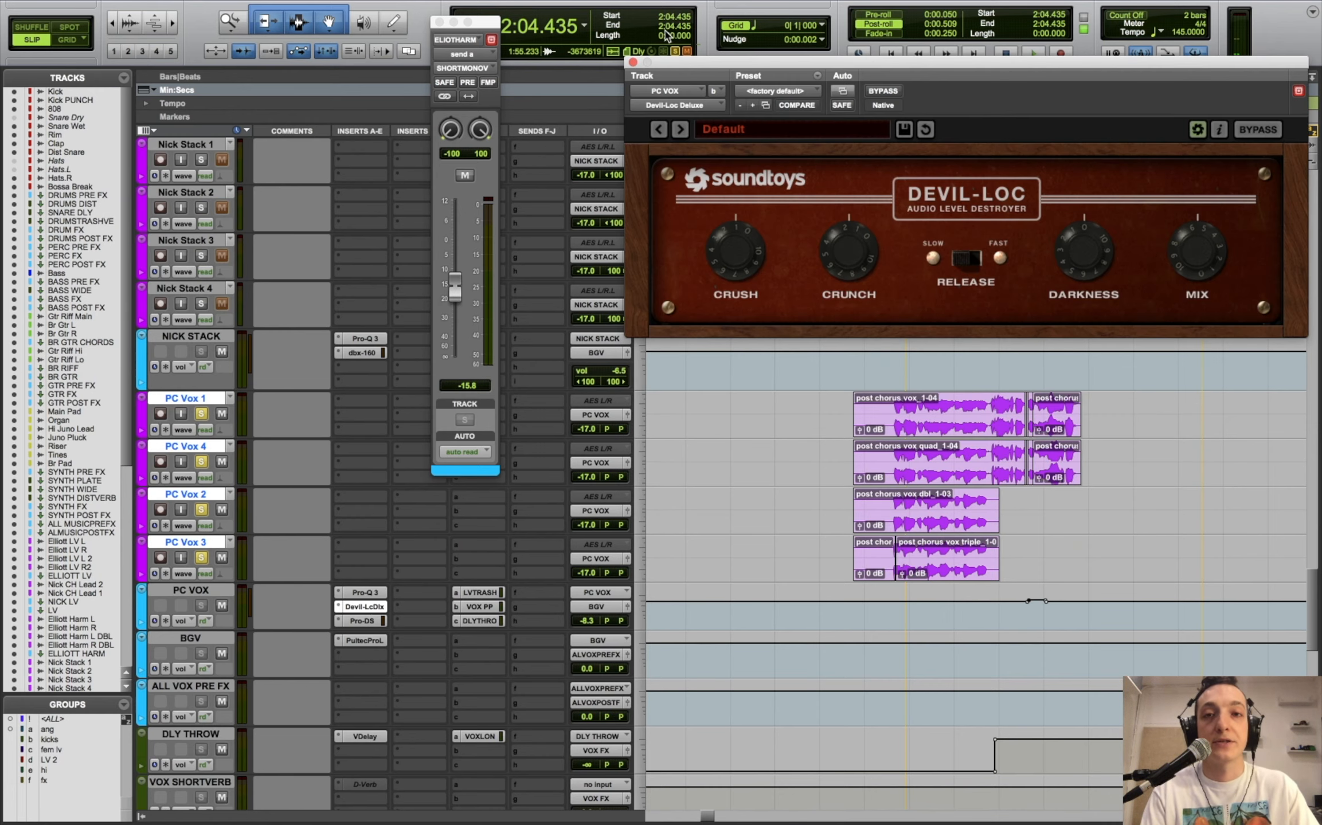
- Compare PC VOX with the Devil-Loc bypassed and re-enabled during playback
drag(680, 68, 387, 15)
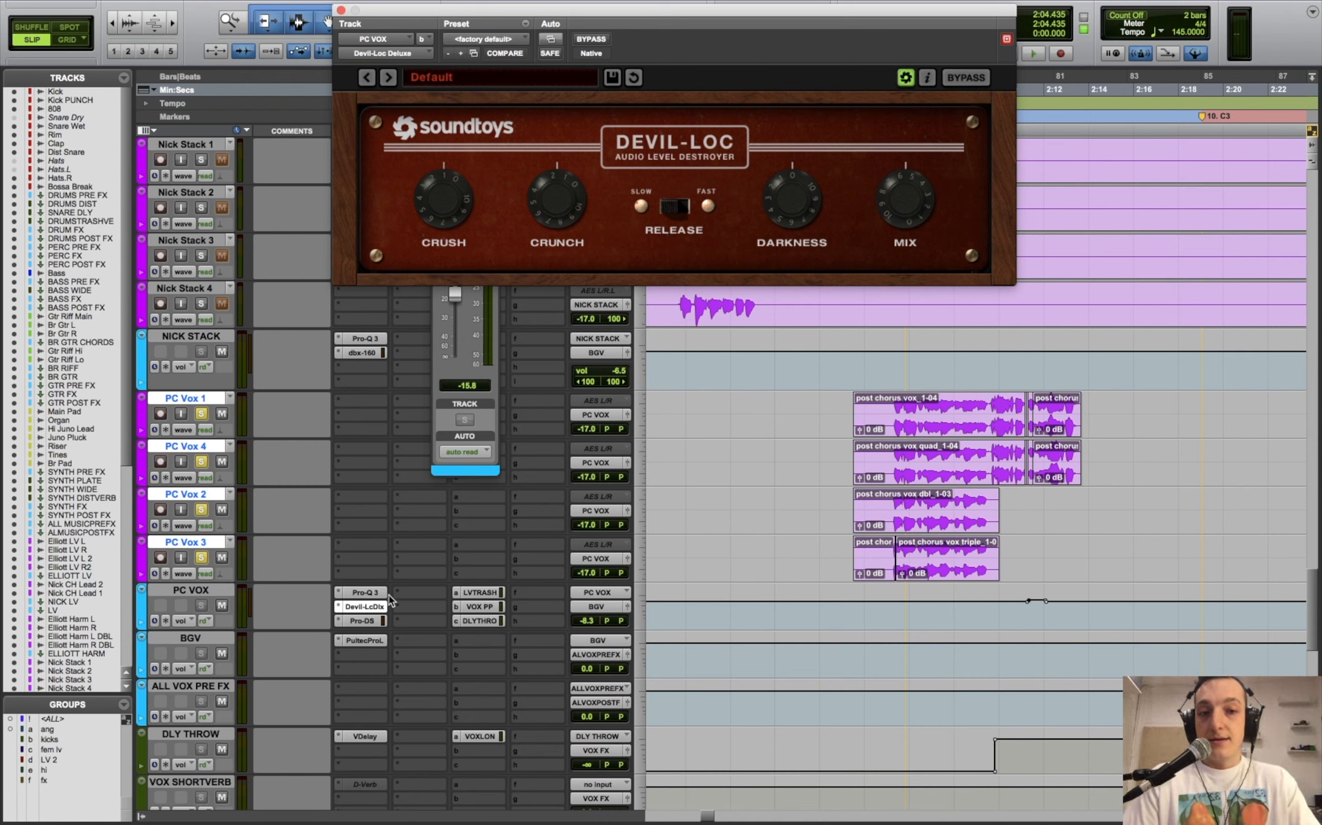
scroll(803, 356, down, 1)
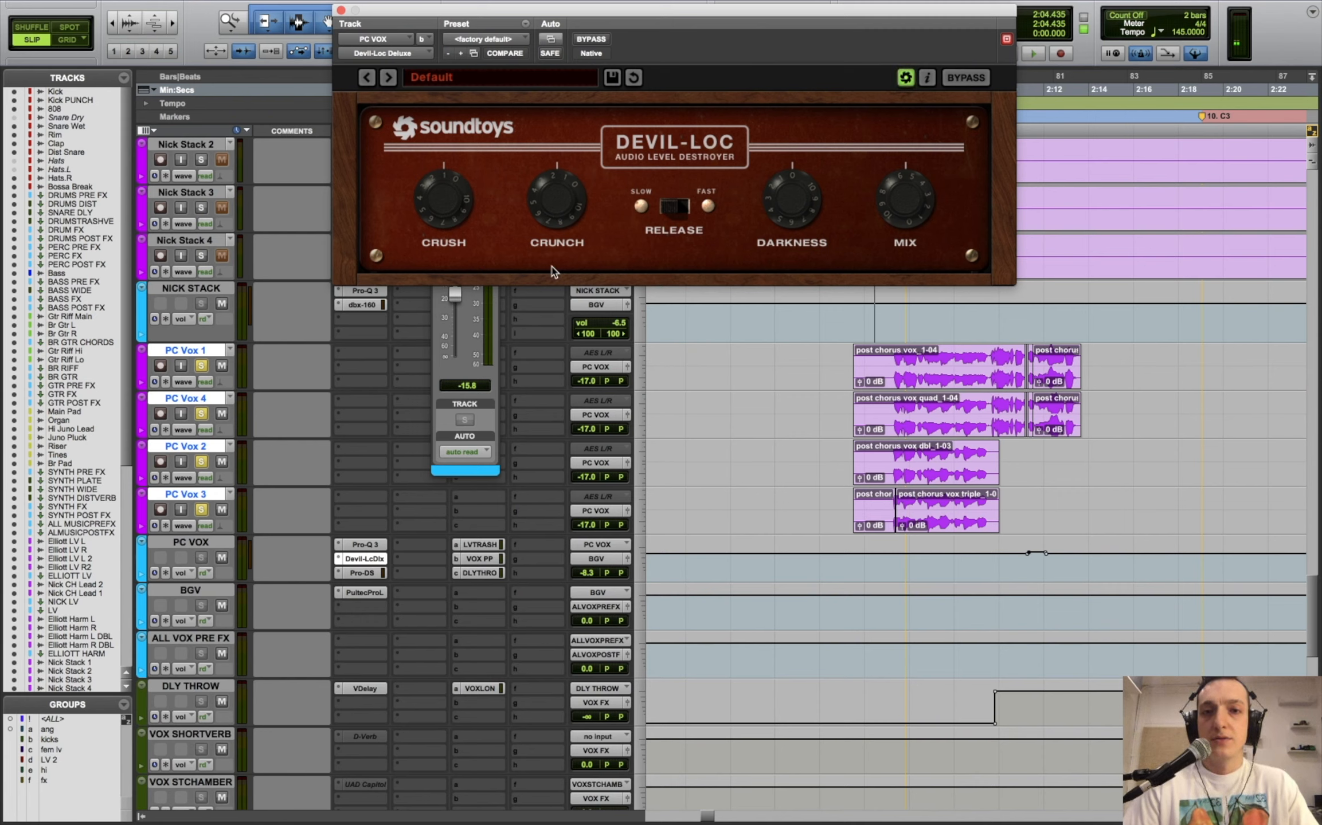
key(space)
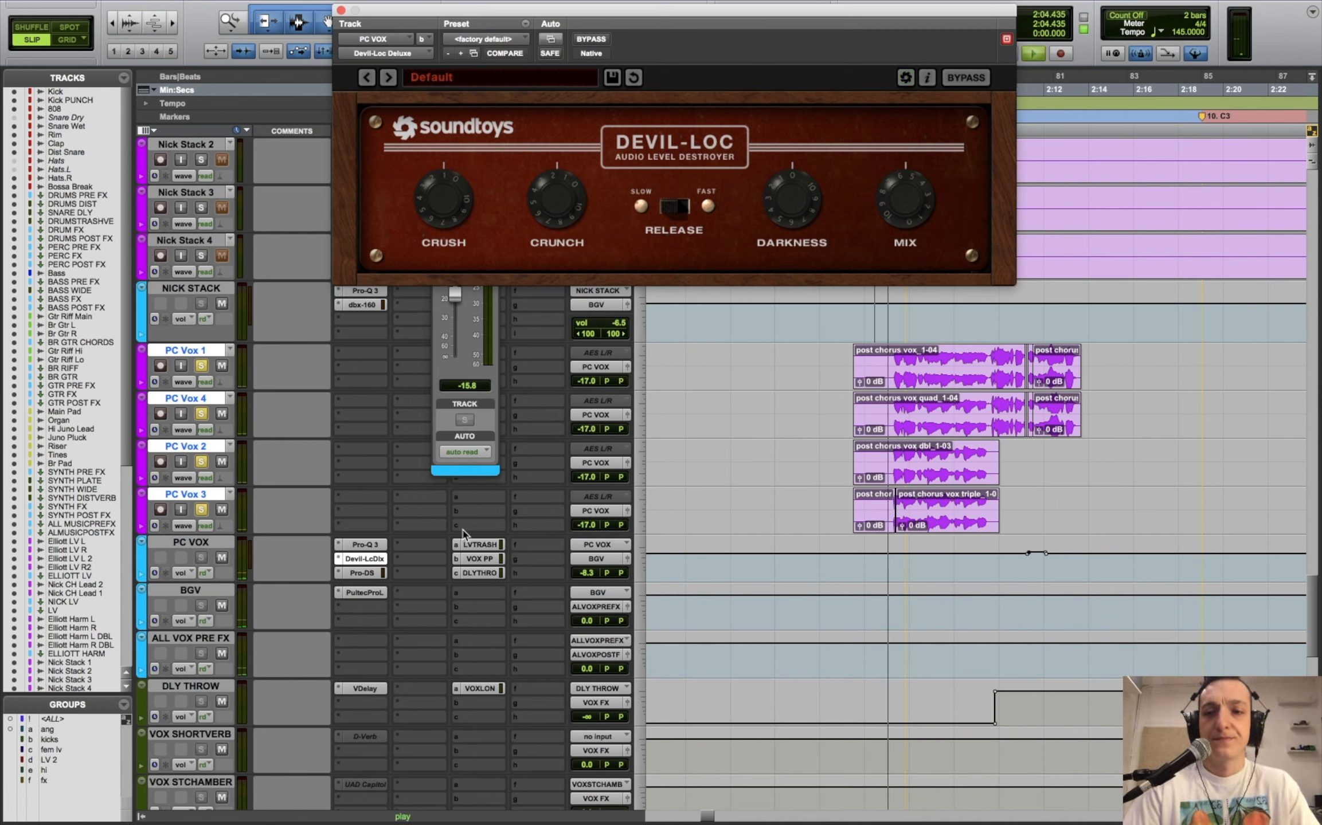
super+click(370, 559)
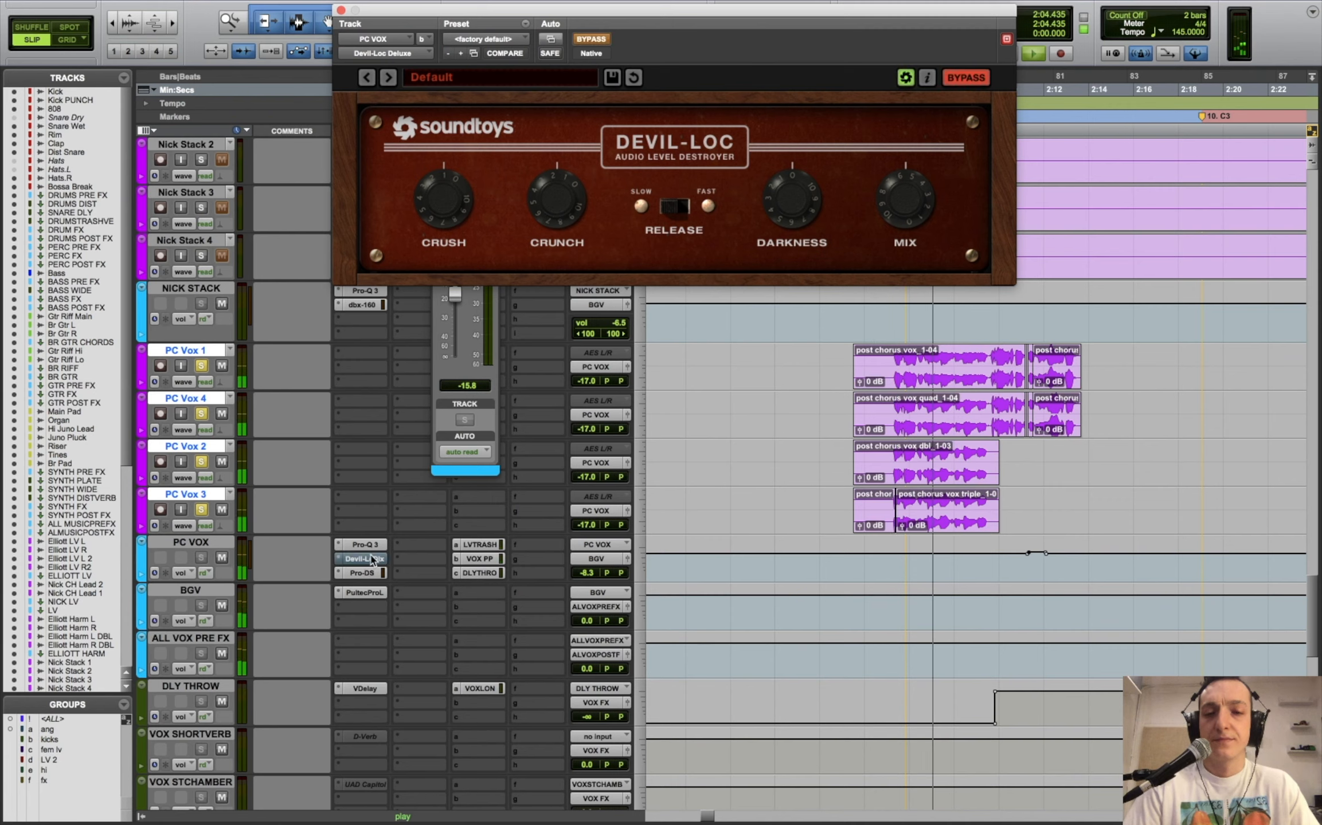
super+click(372, 559)
key(space)
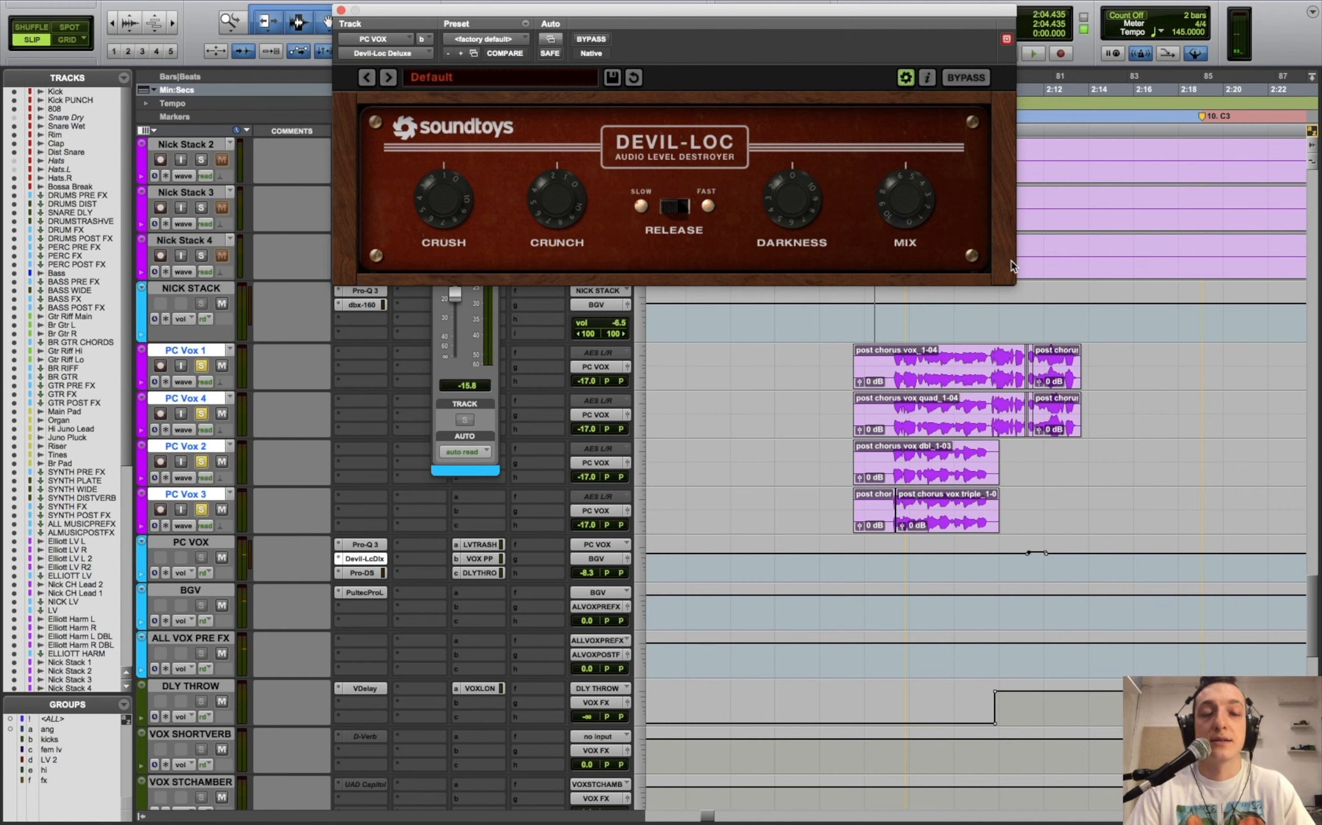
- Reposition the Devil-Loc window a few times, then close it
mouse_move(810, 13)
mouse_down()
mouse_move(905, 35)
mouse_move(798, 24)
mouse_move(1008, 30)
mouse_move(814, 27)
mouse_up()
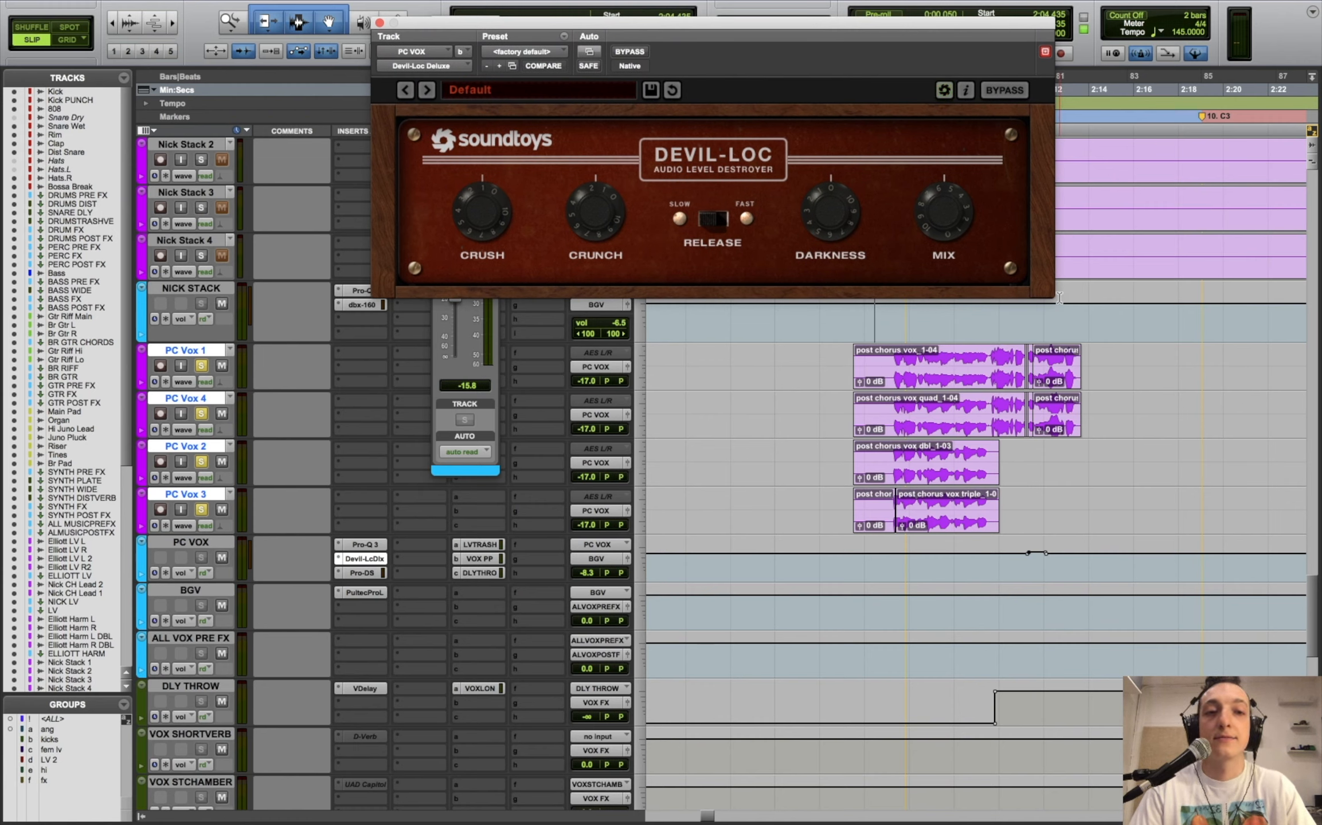
drag(720, 25, 720, 11)
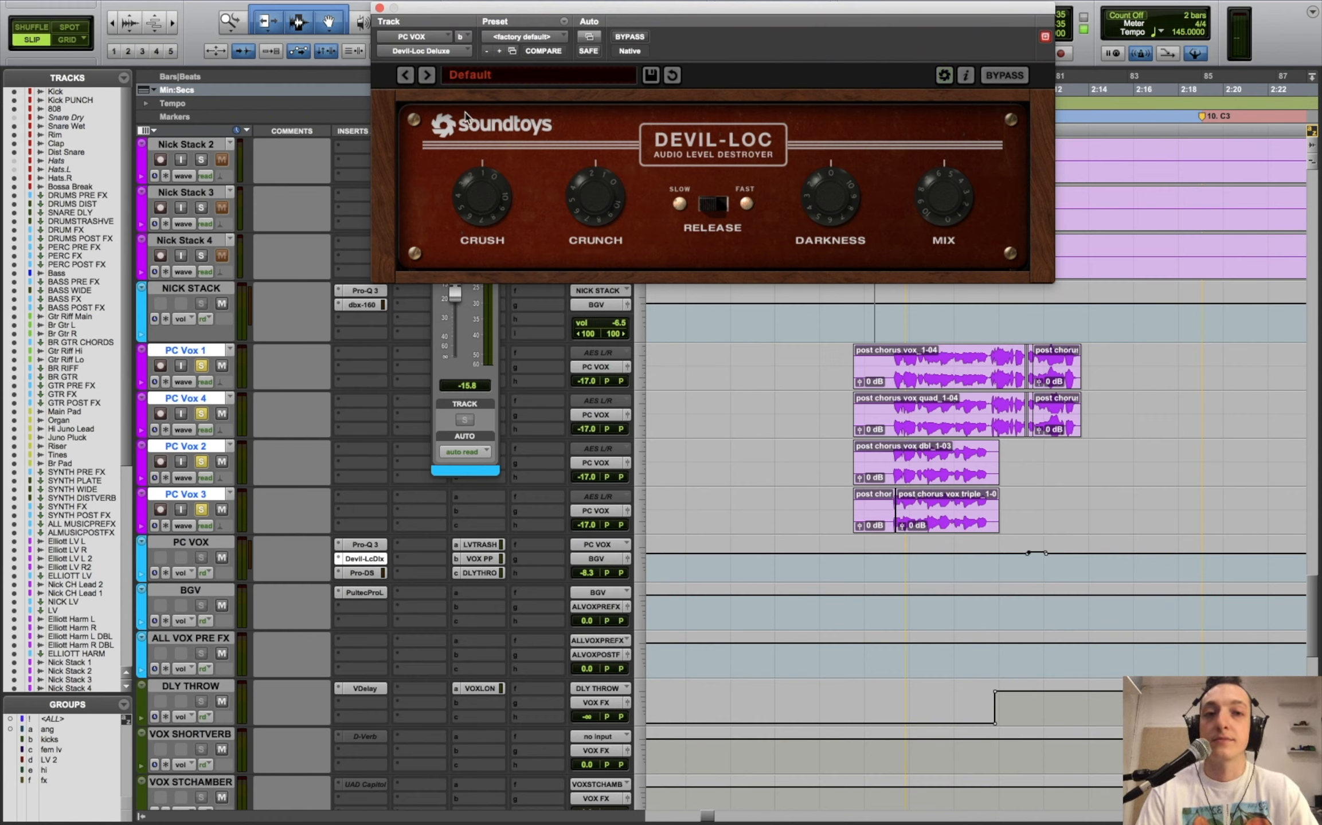
drag(439, 9, 439, 32)
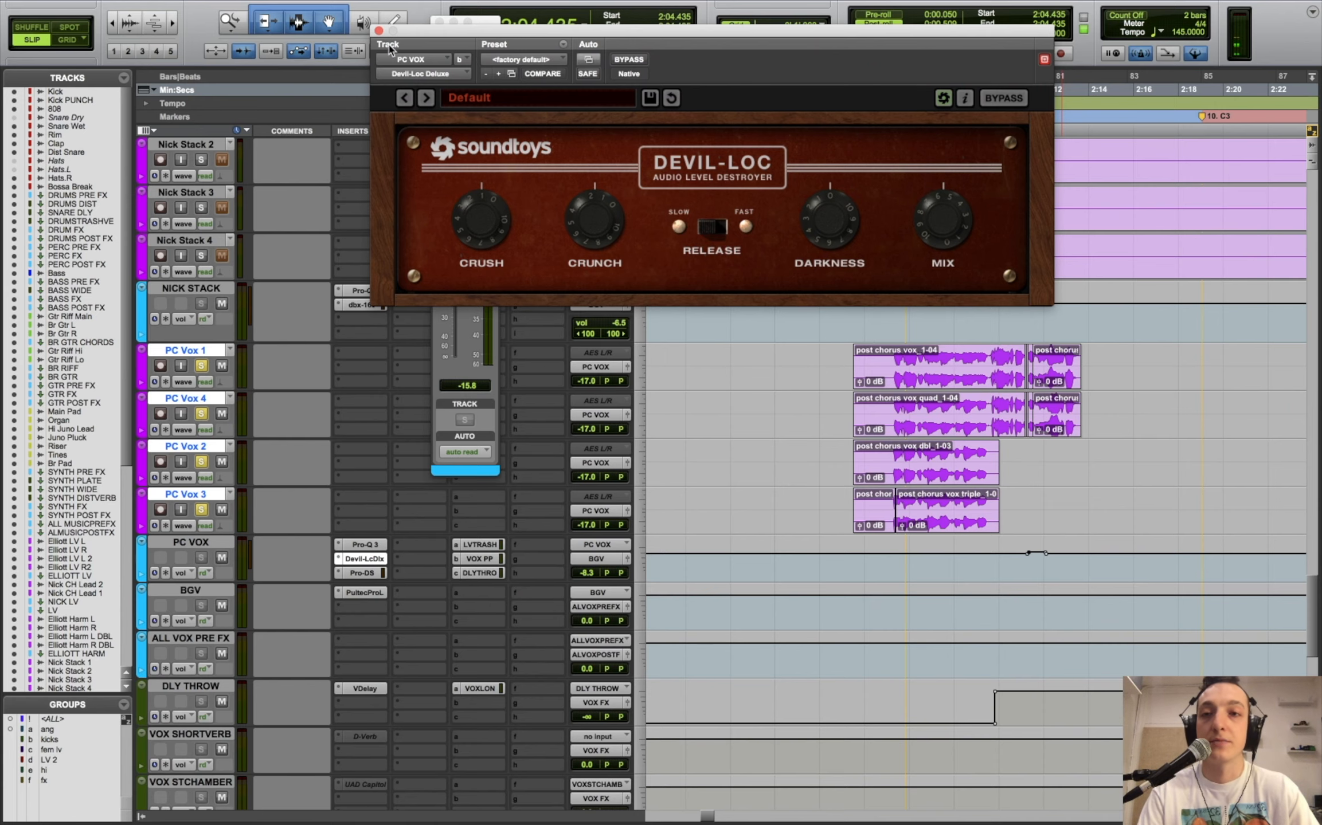
click(379, 30)
- Play PC VOX through the Pro-DS de-esser, flipping between Devil-Loc and Pro-DS
click(380, 574)
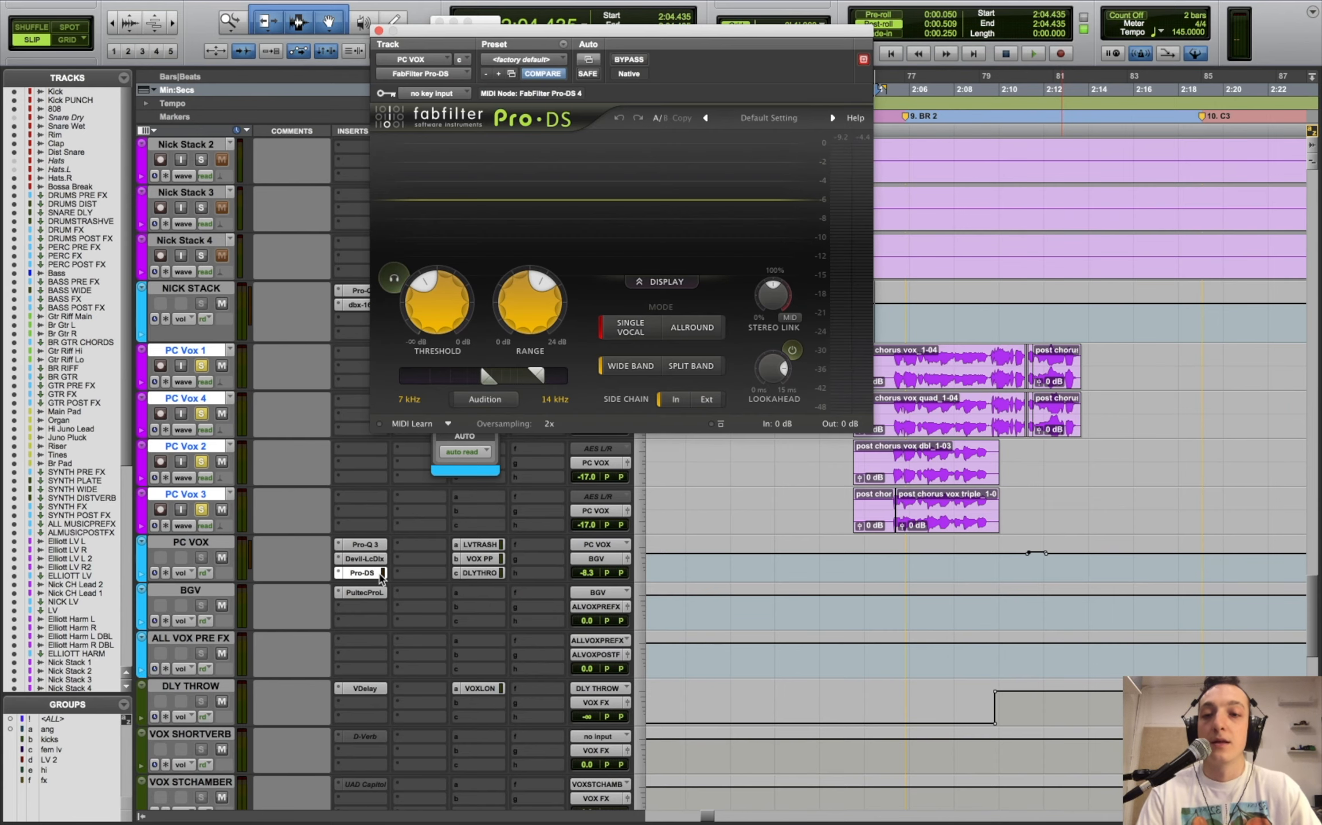
scroll(880, 549, up, 1)
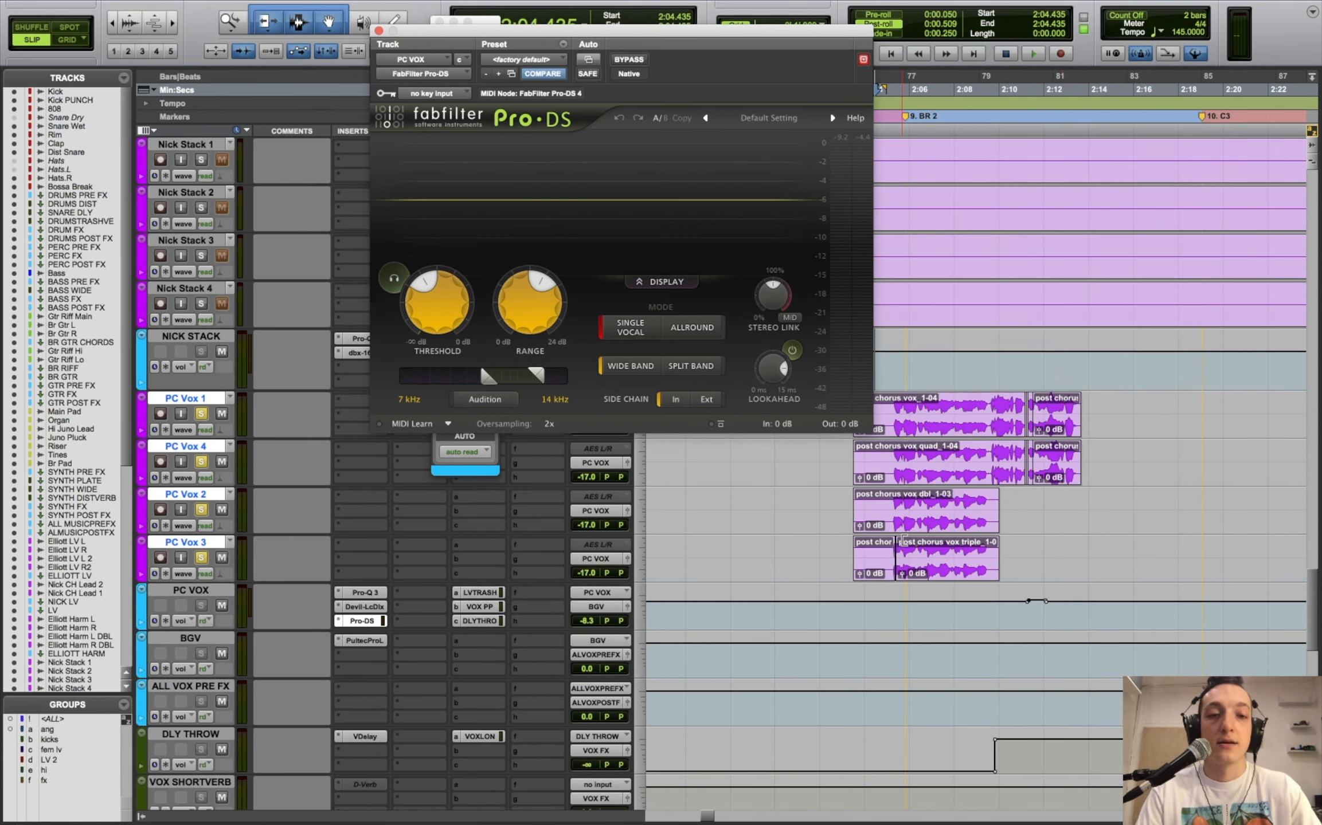
key(space)
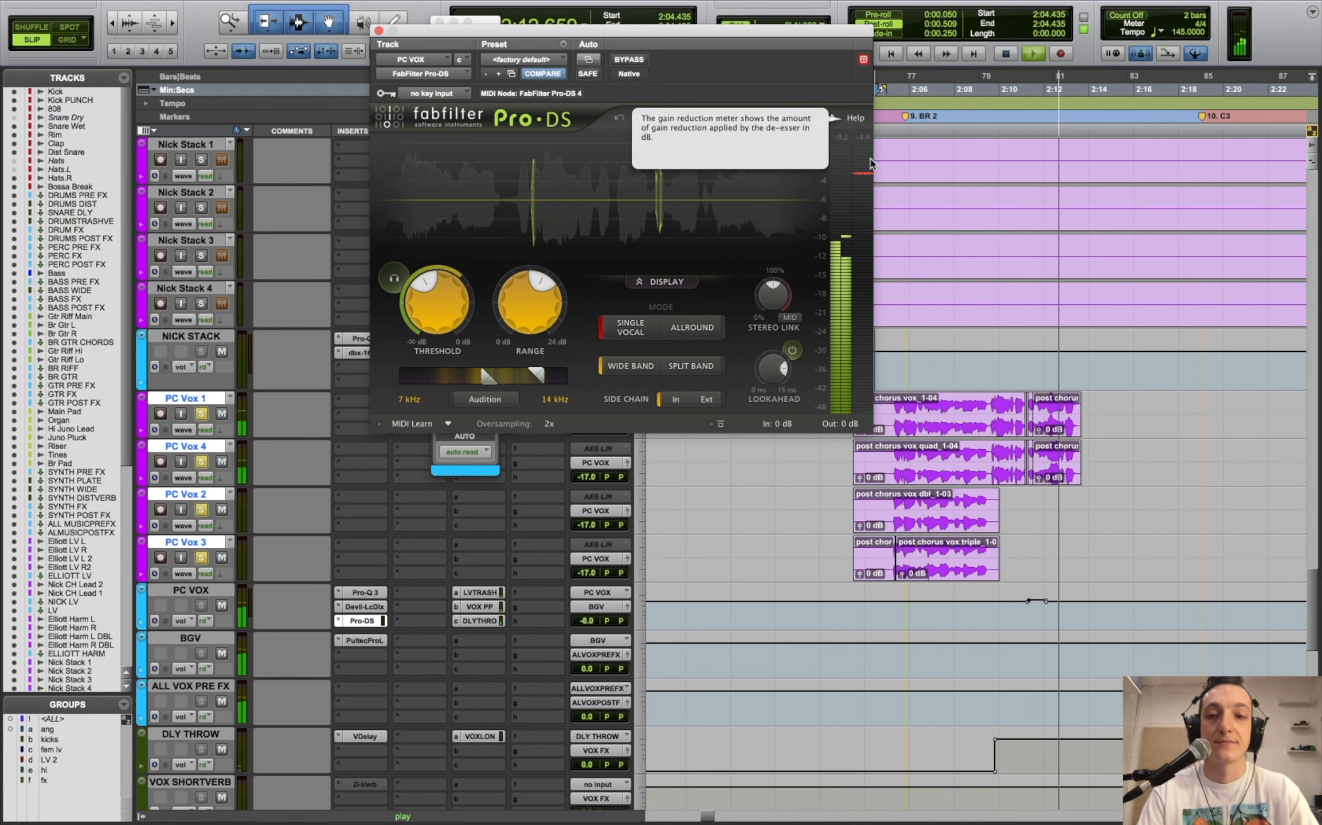
key(space)
click(367, 606)
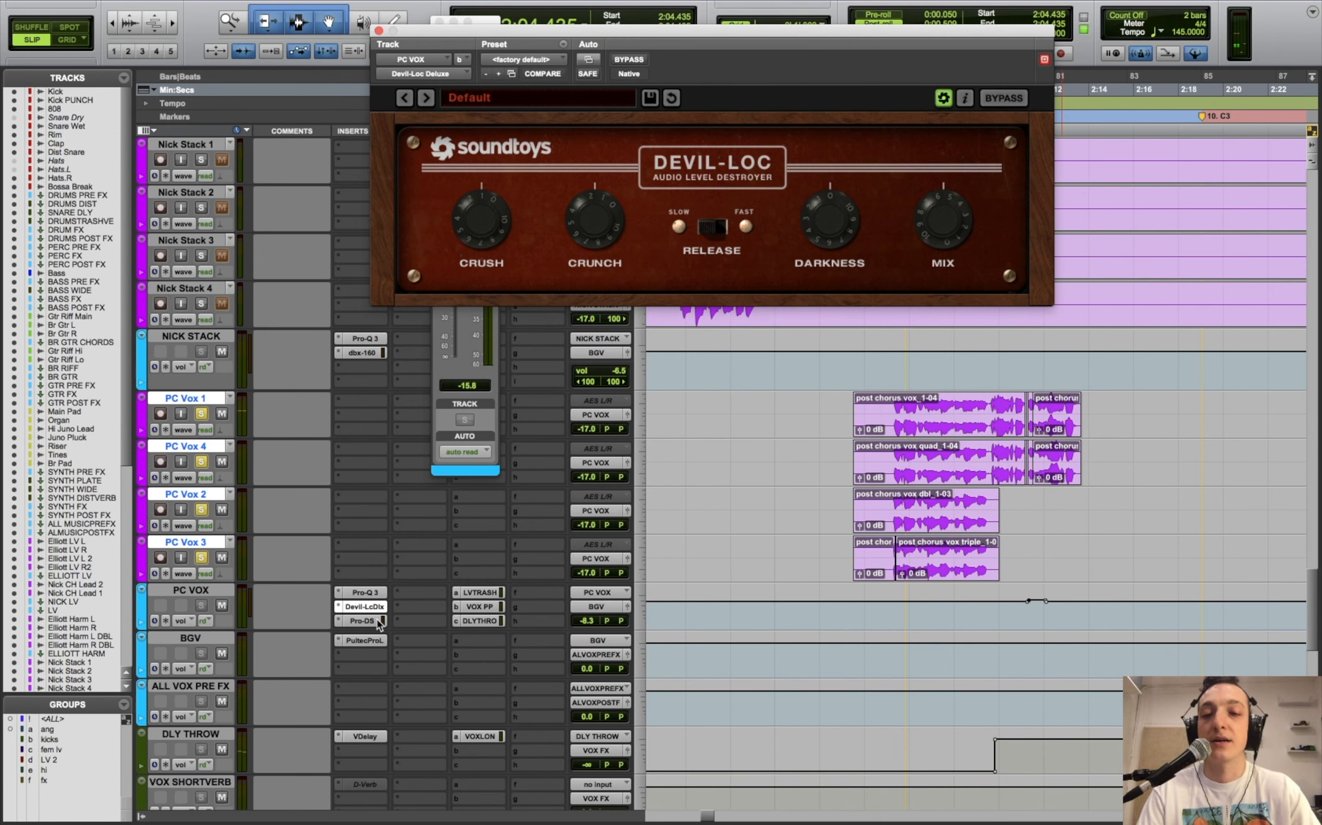
click(360, 621)
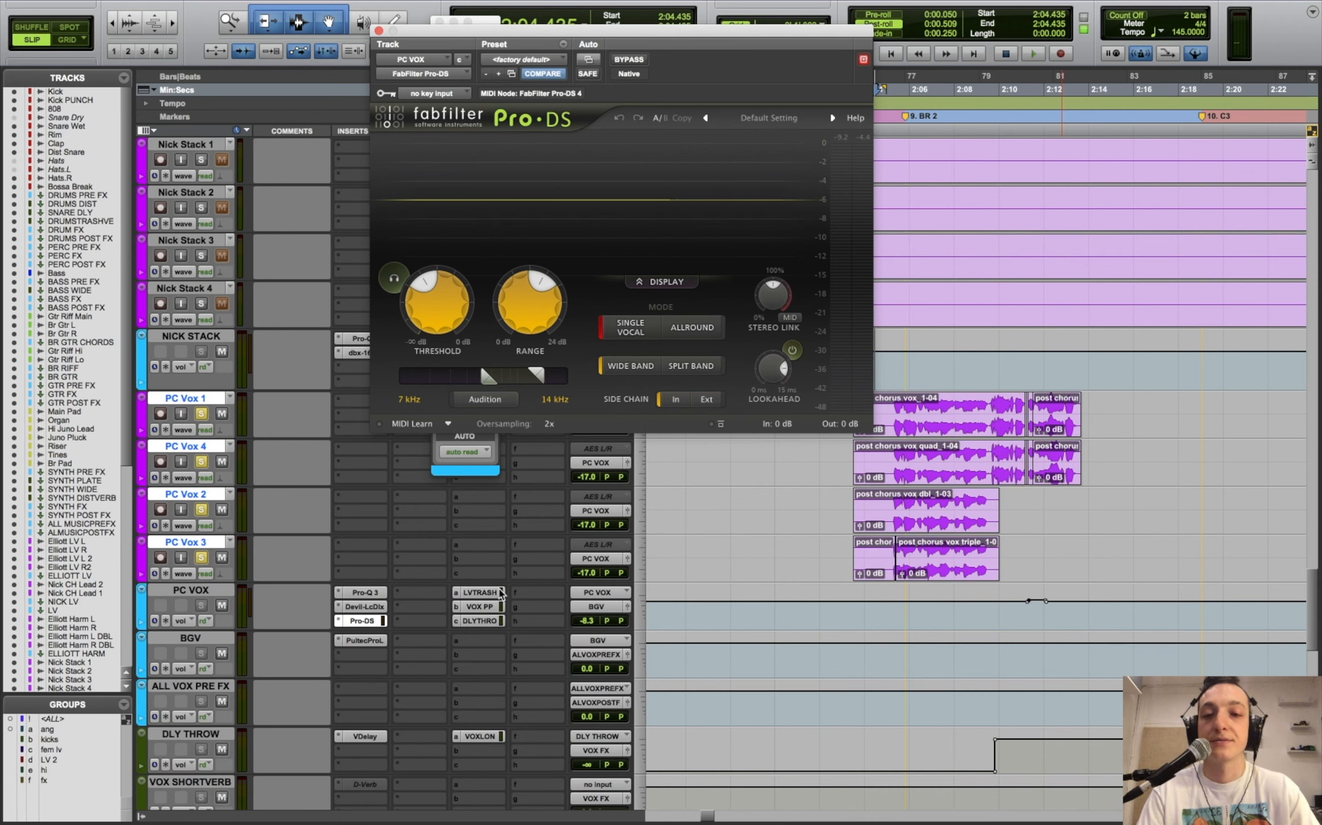
- Open the PC VOX send to LV TRASHVERB
click(500, 594)
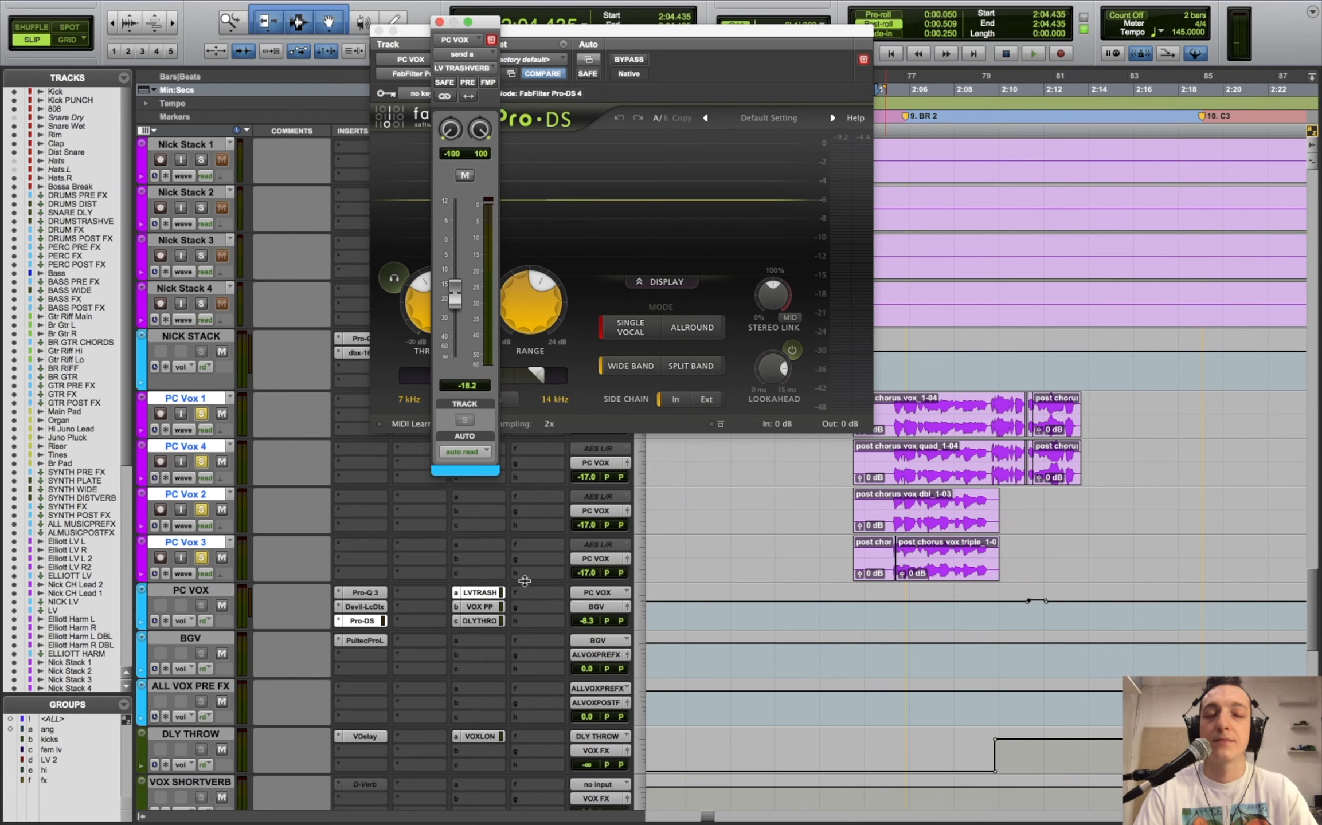
click(485, 600)
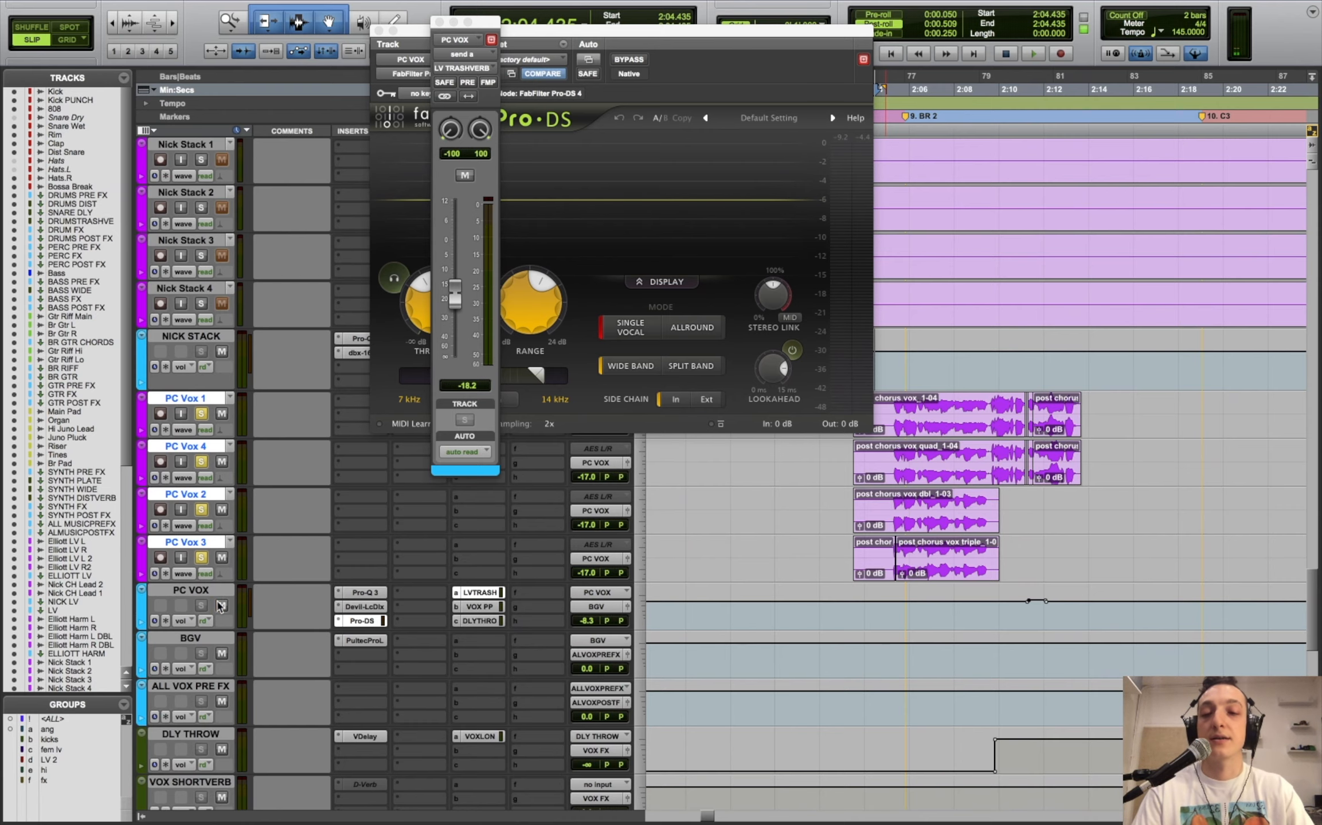
scroll(229, 653, down, 10)
scroll(231, 652, down, 6)
scroll(257, 553, up, 8)
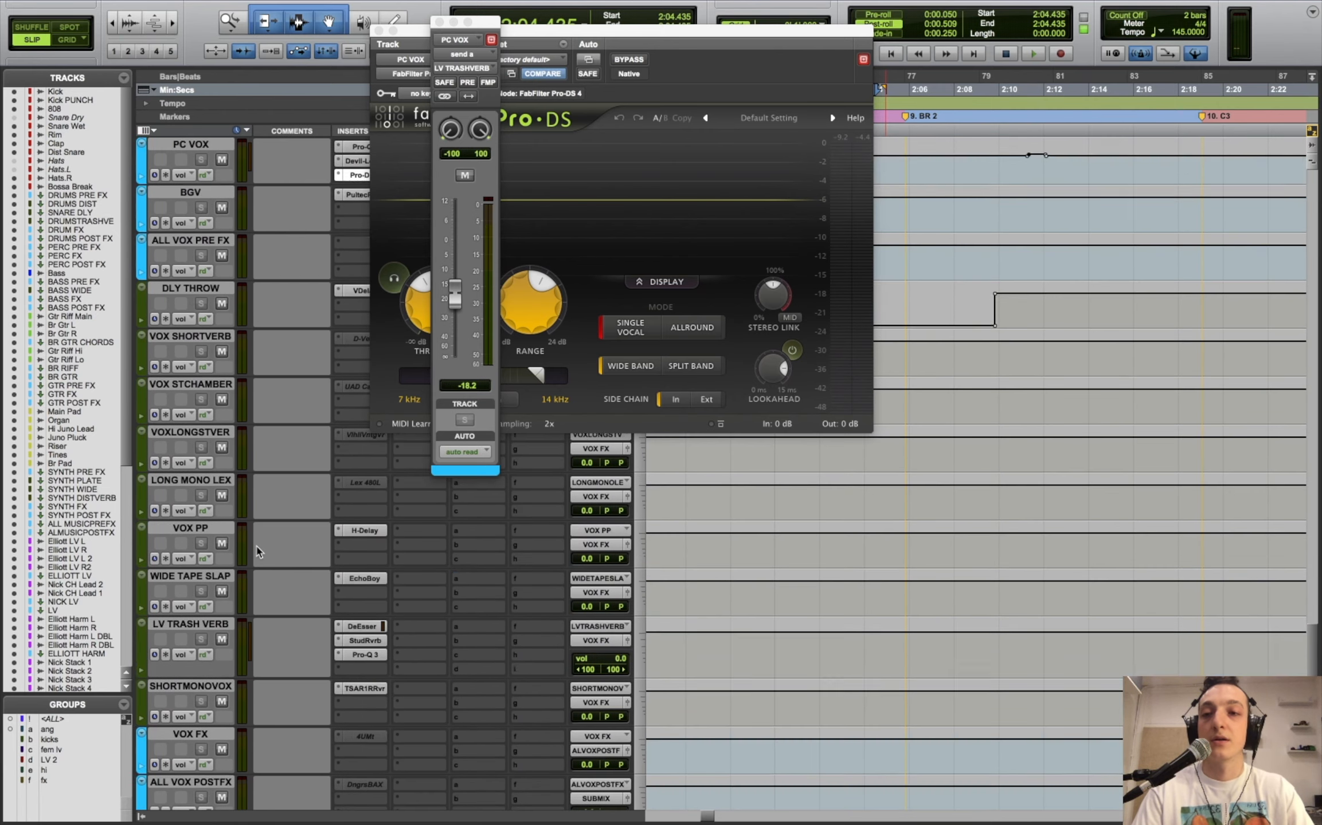
- Mute ALL VOX PRE FX, audition the result, and open the VOX PP H-Delay
click(222, 304)
key(space)
scroll(840, 603, up, 2)
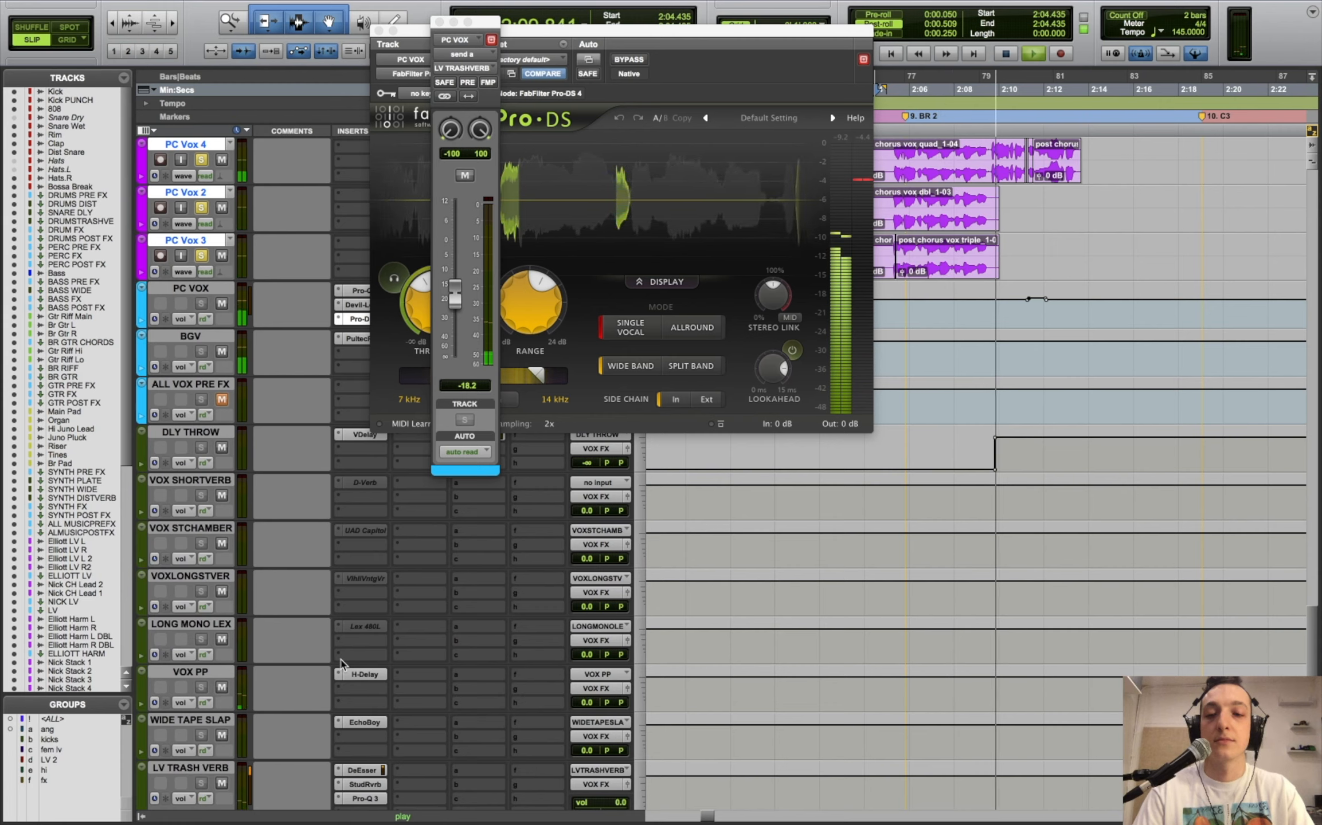
key(space)
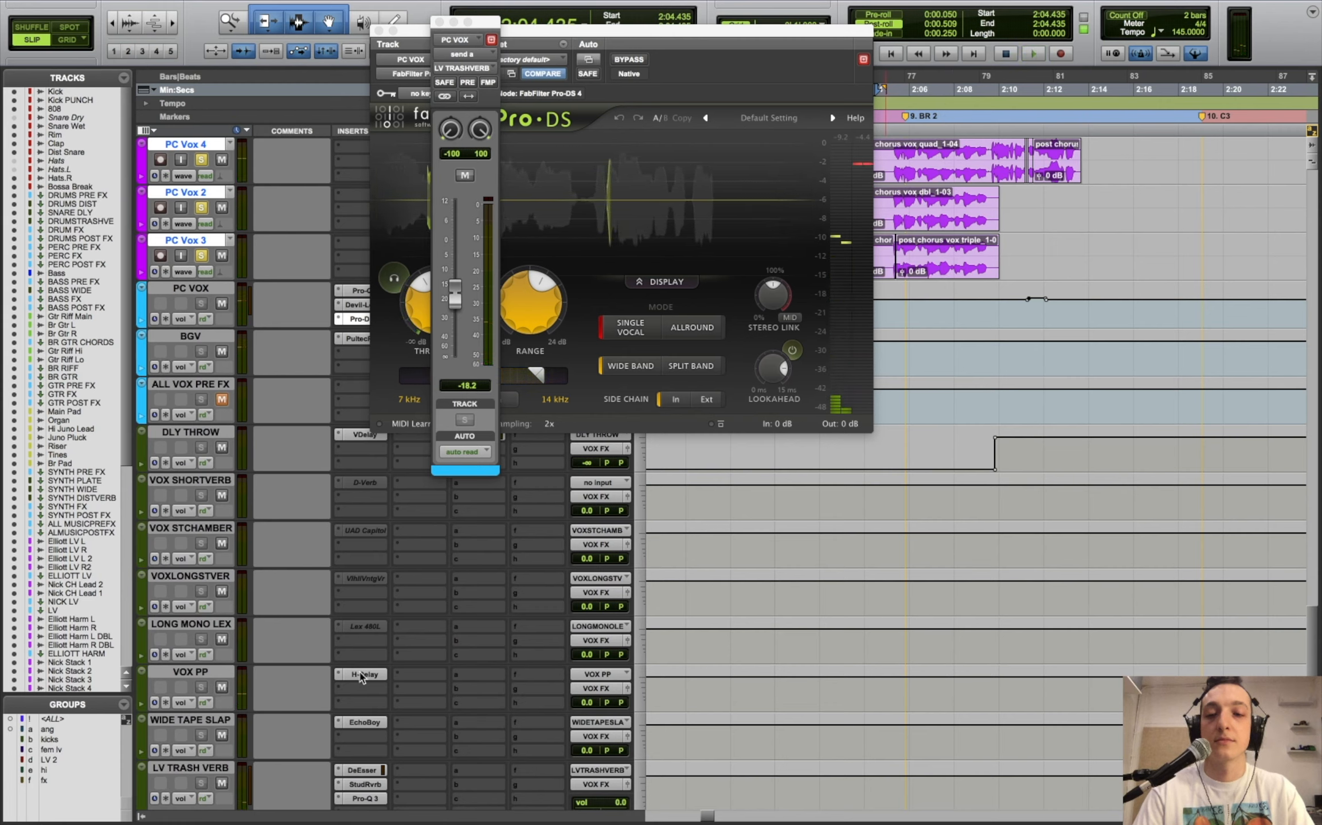
click(363, 675)
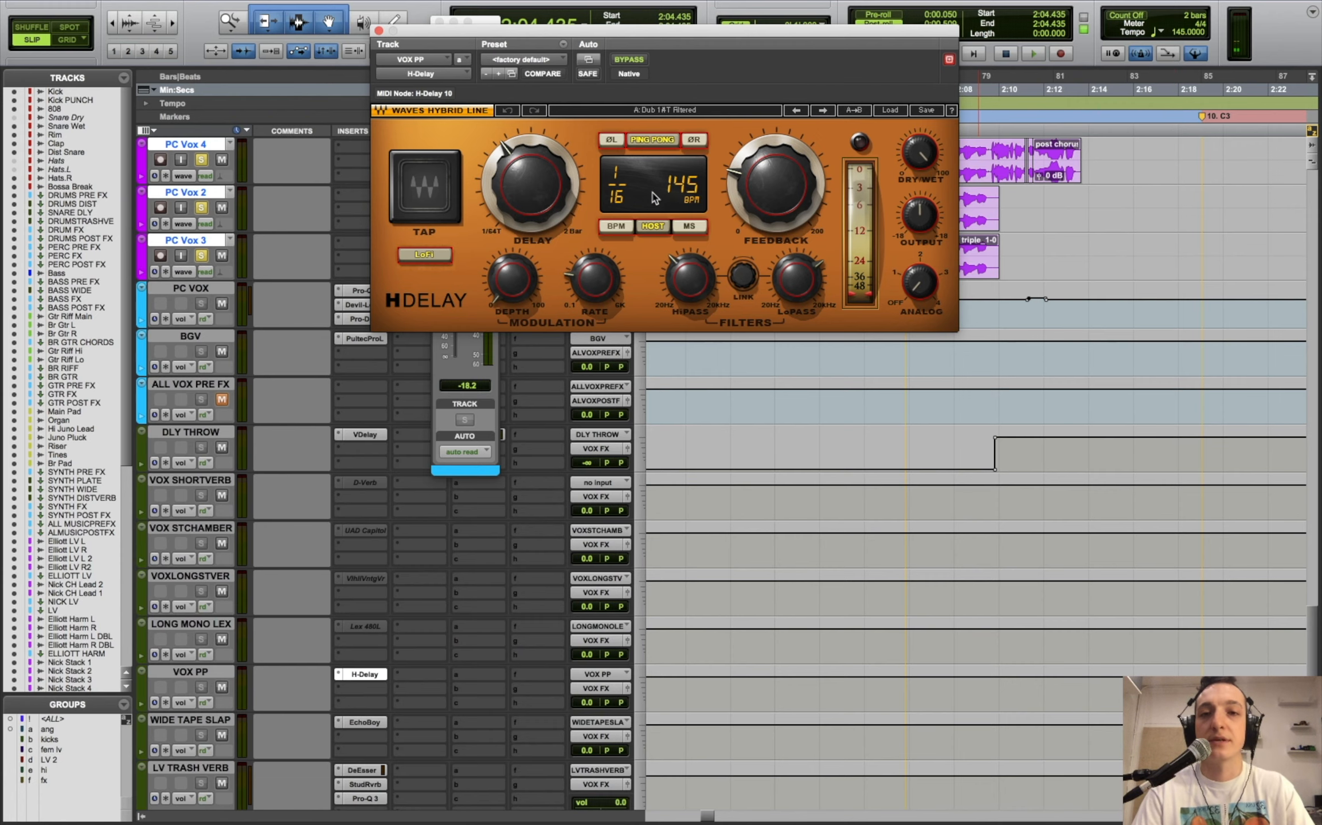
- Close the H-Delay and send windows, set the playhead to 2:11.424, and open DLY THROW's ValhallaDelay
click(379, 30)
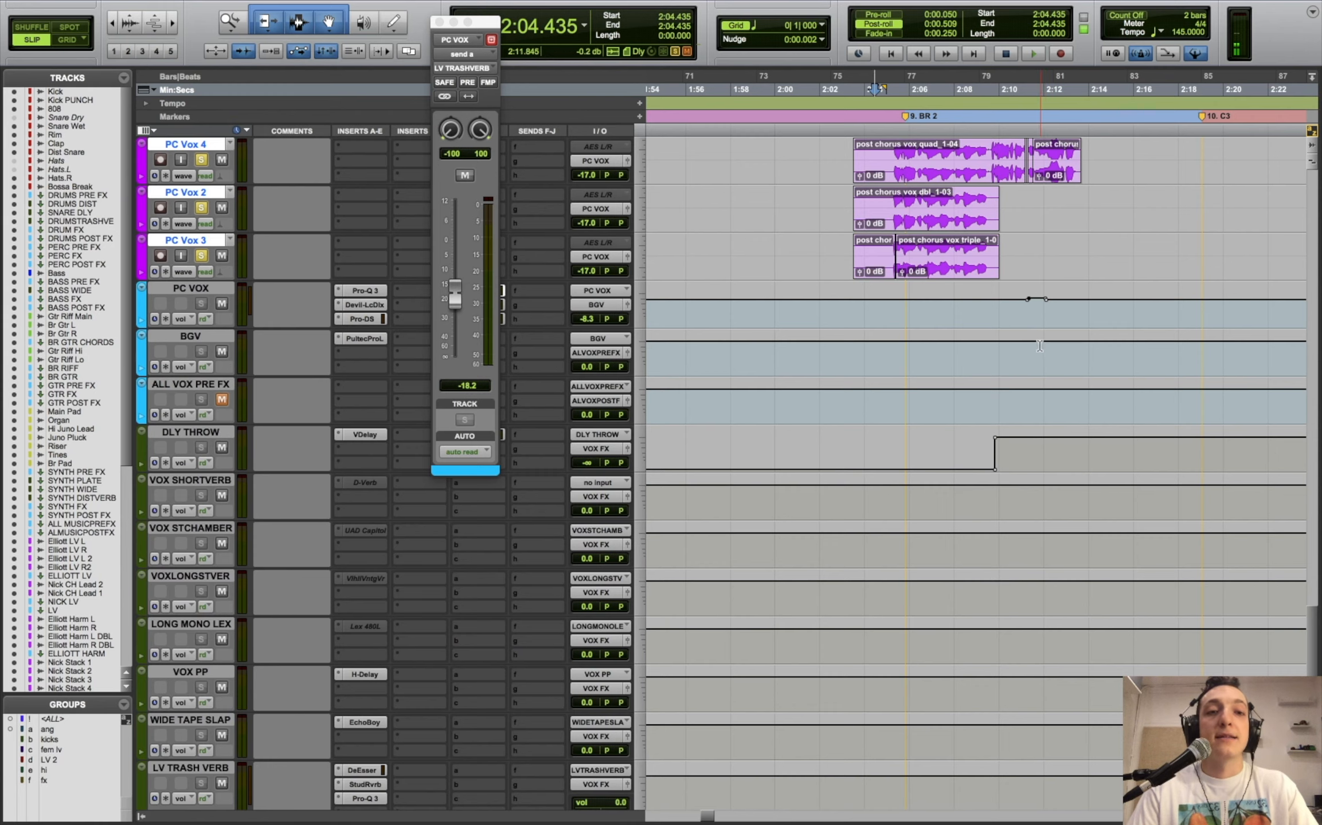
click(1031, 301)
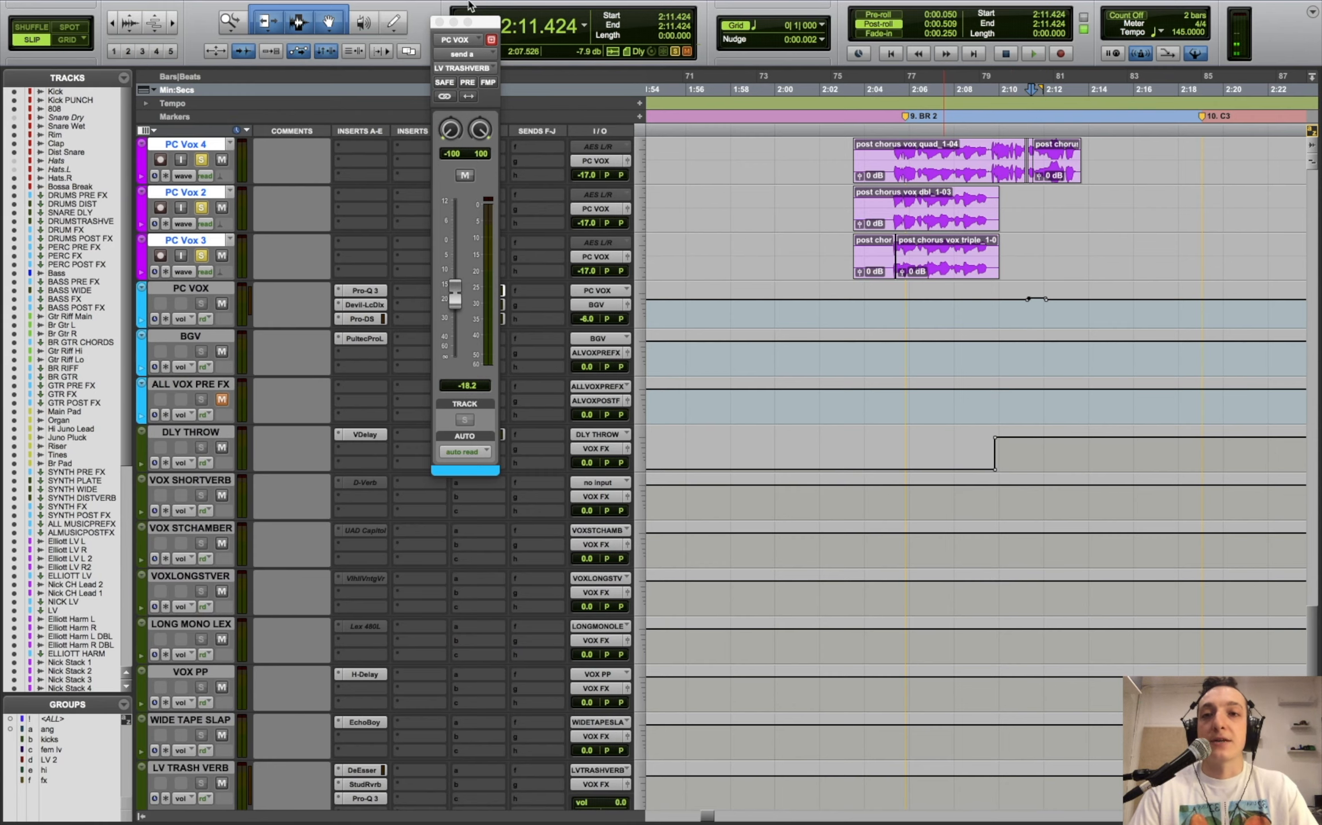
click(439, 22)
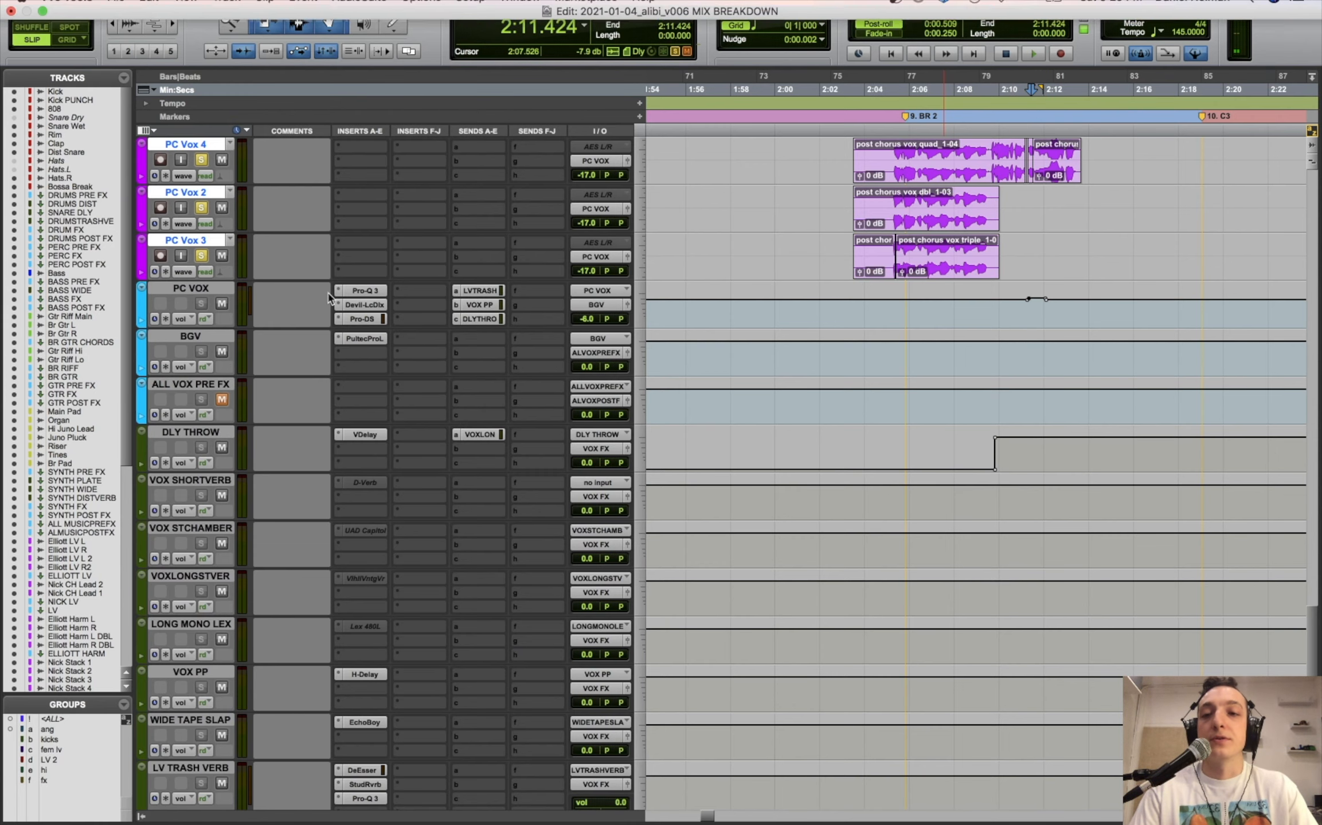
click(381, 436)
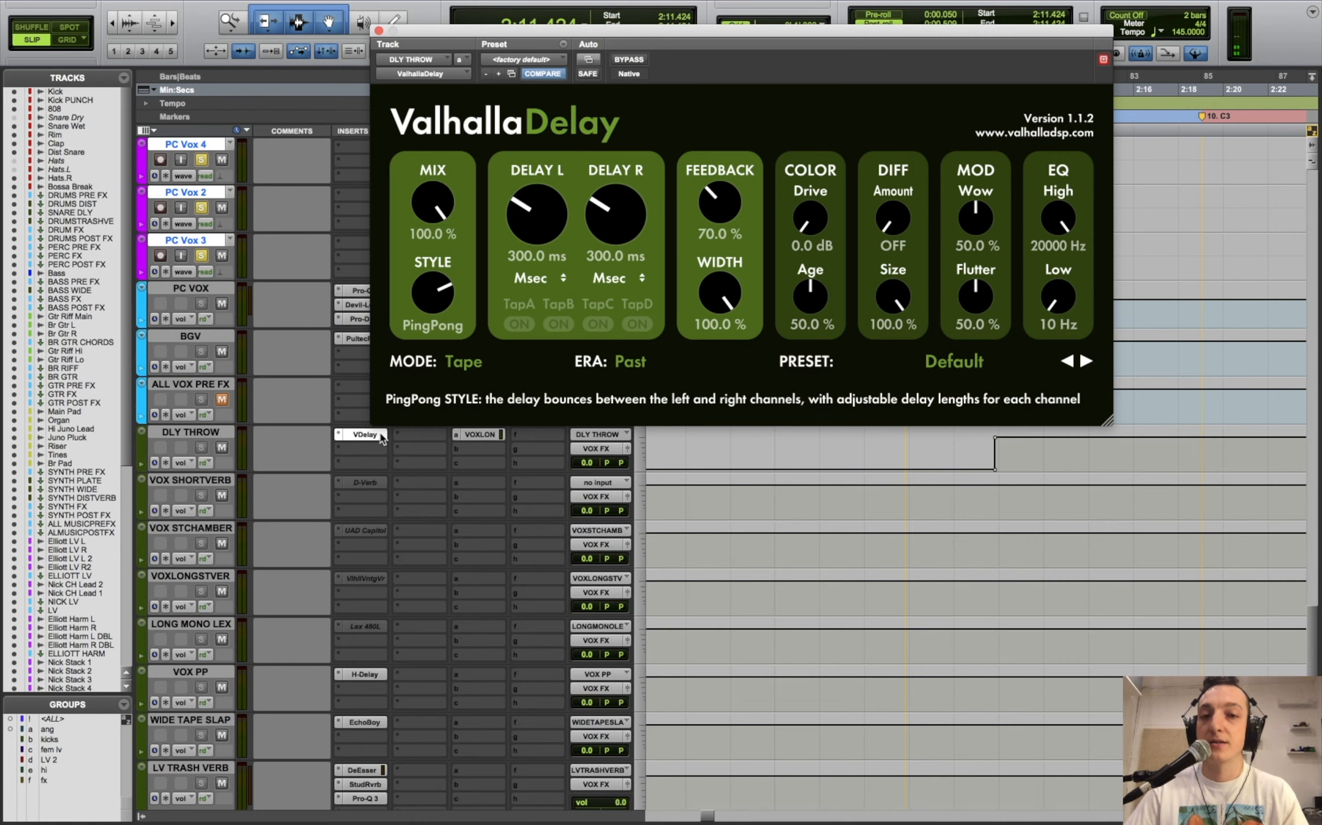
- Review the ValhallaDelay mode list, keeping Tape, and nudge the window right
click(467, 363)
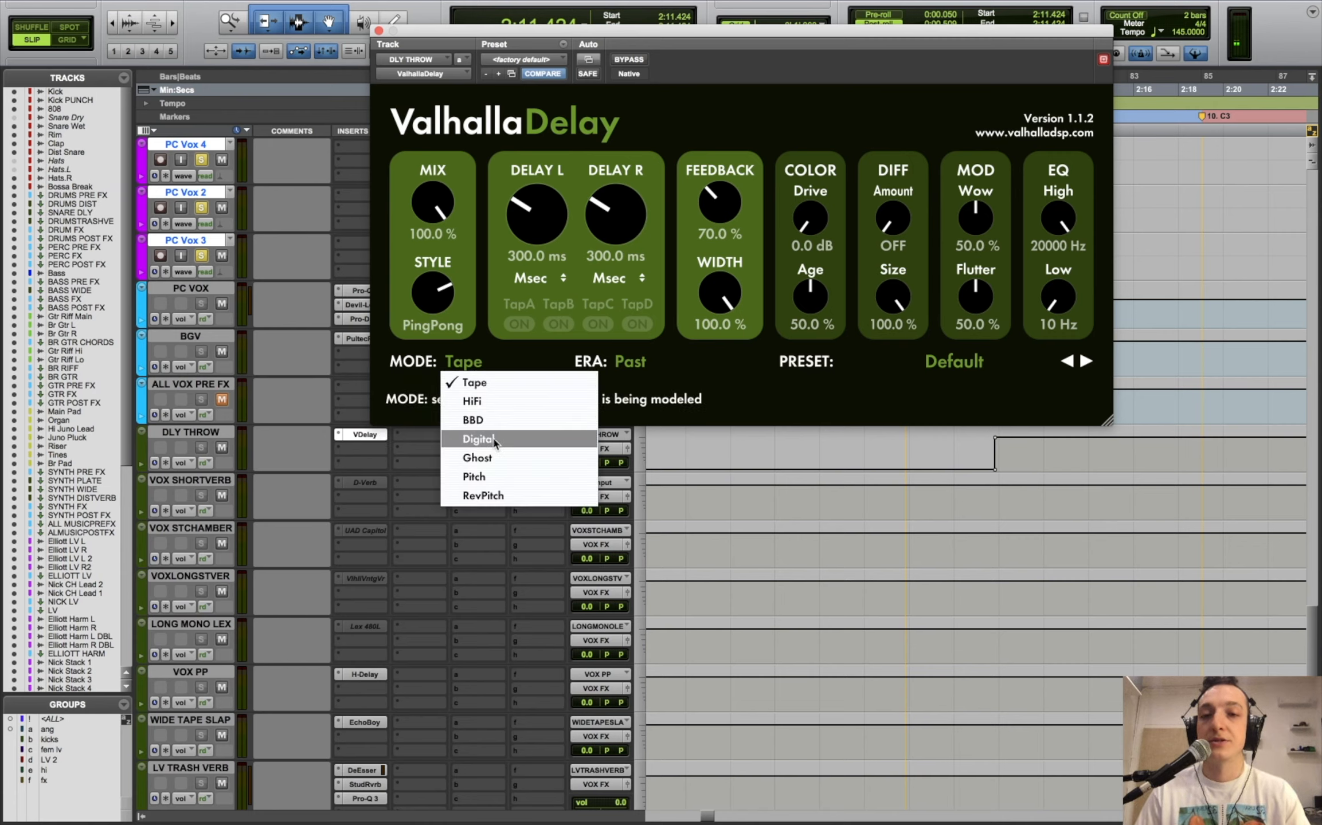
click(431, 411)
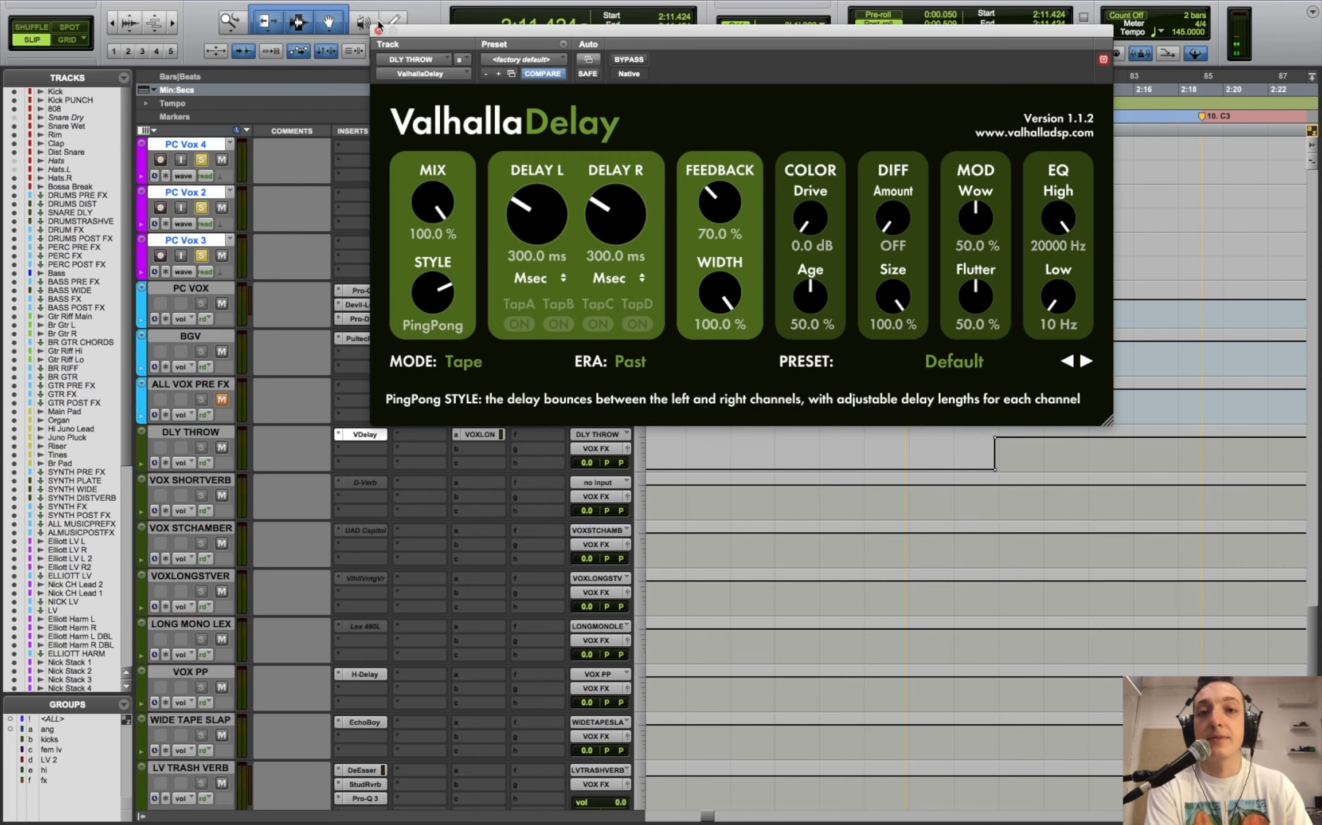
drag(414, 34, 449, 25)
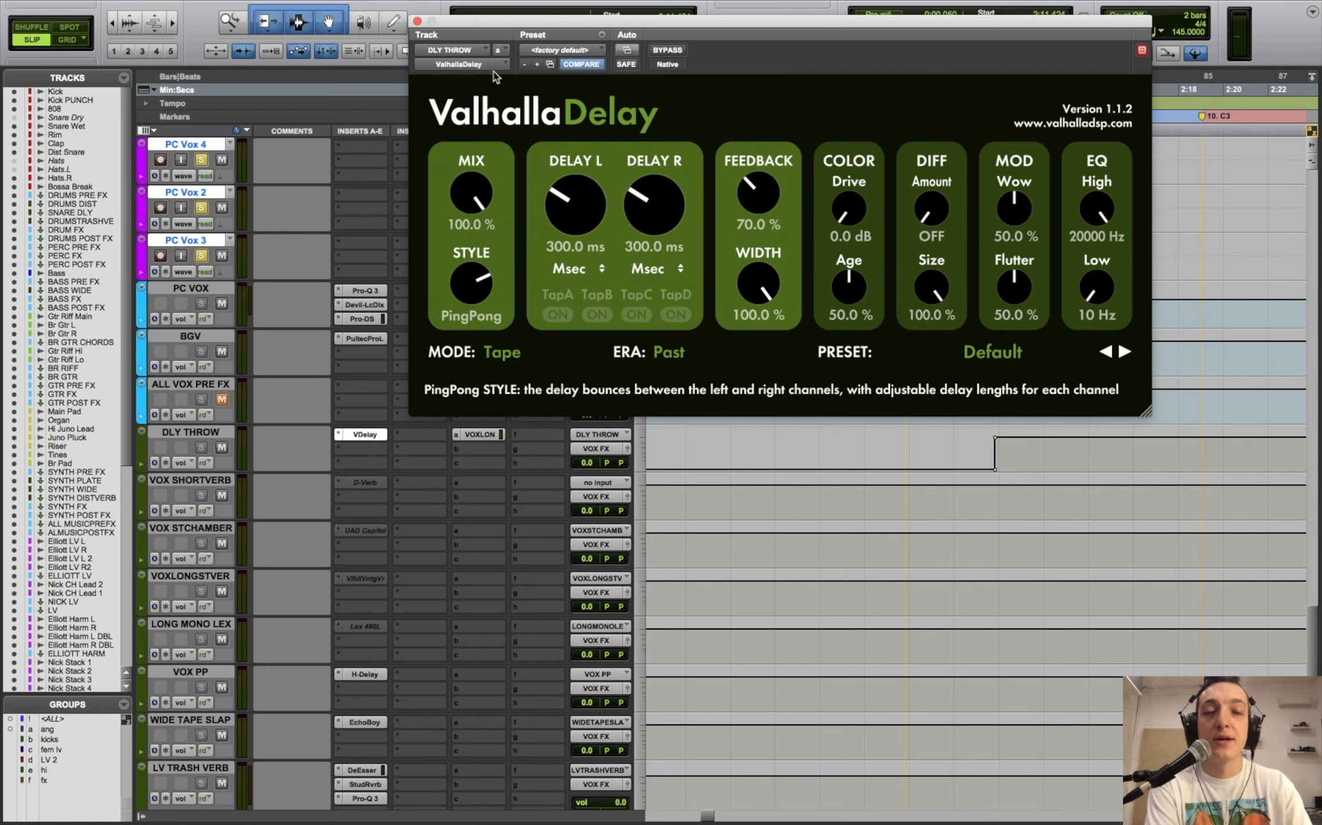
- Close the ValhallaDelay and place the playhead at 2:12.267 on PC VOX
click(417, 21)
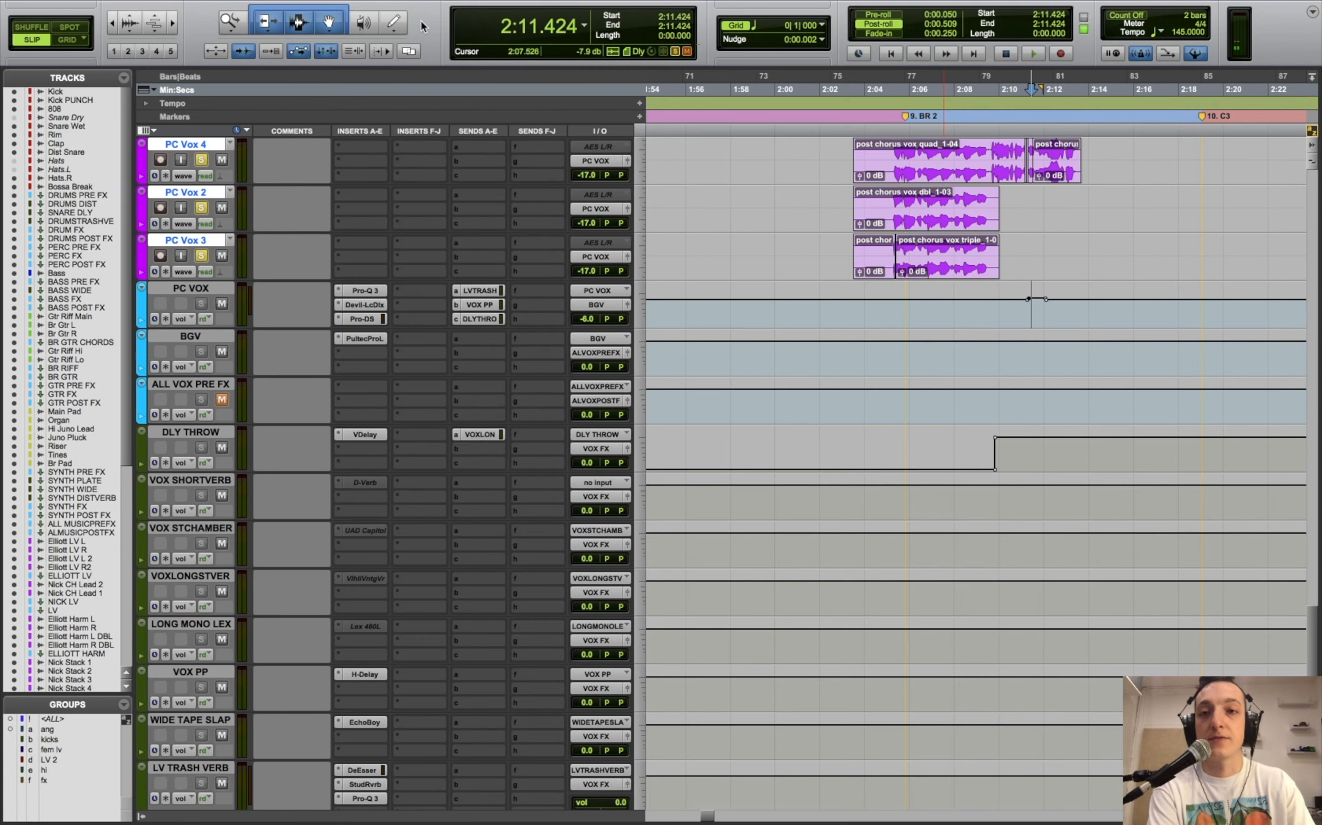
click(373, 435)
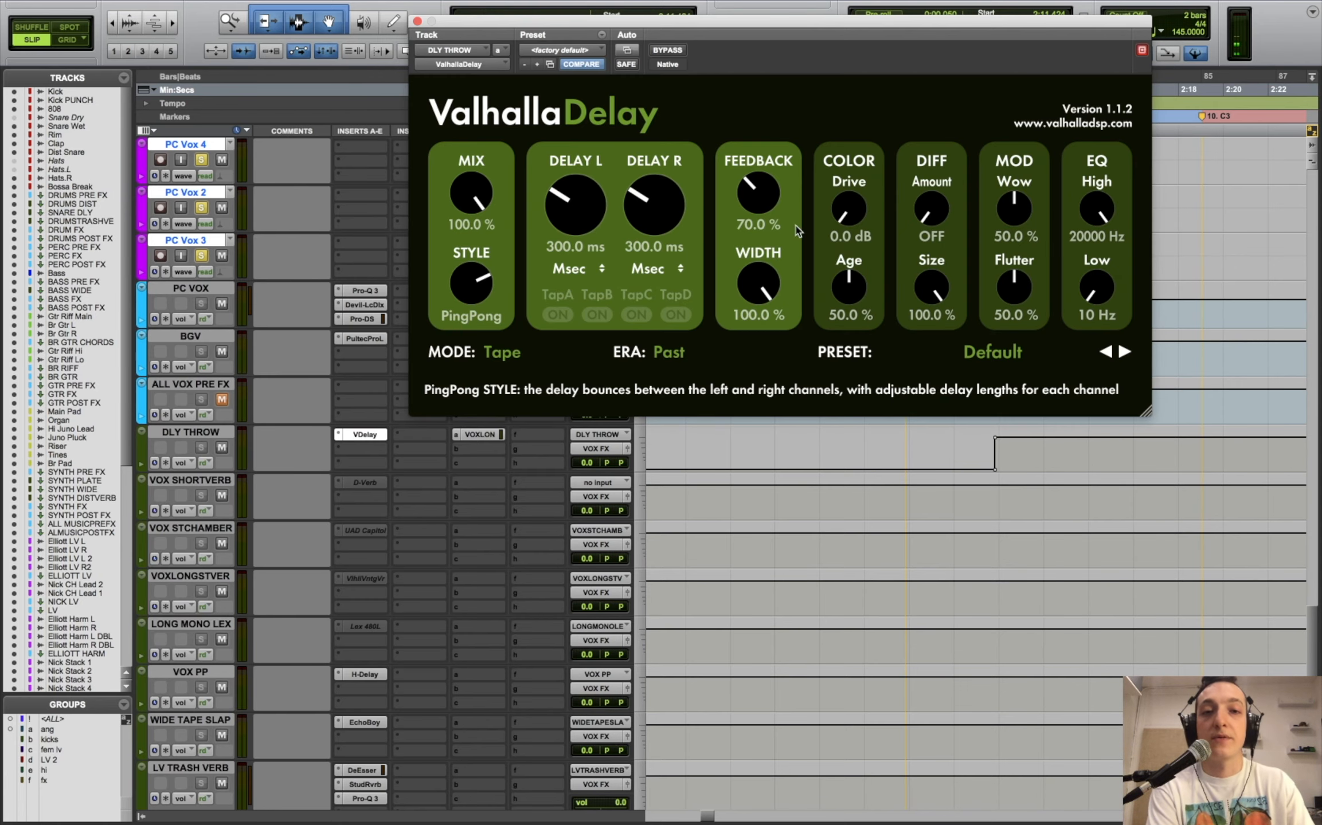
click(417, 21)
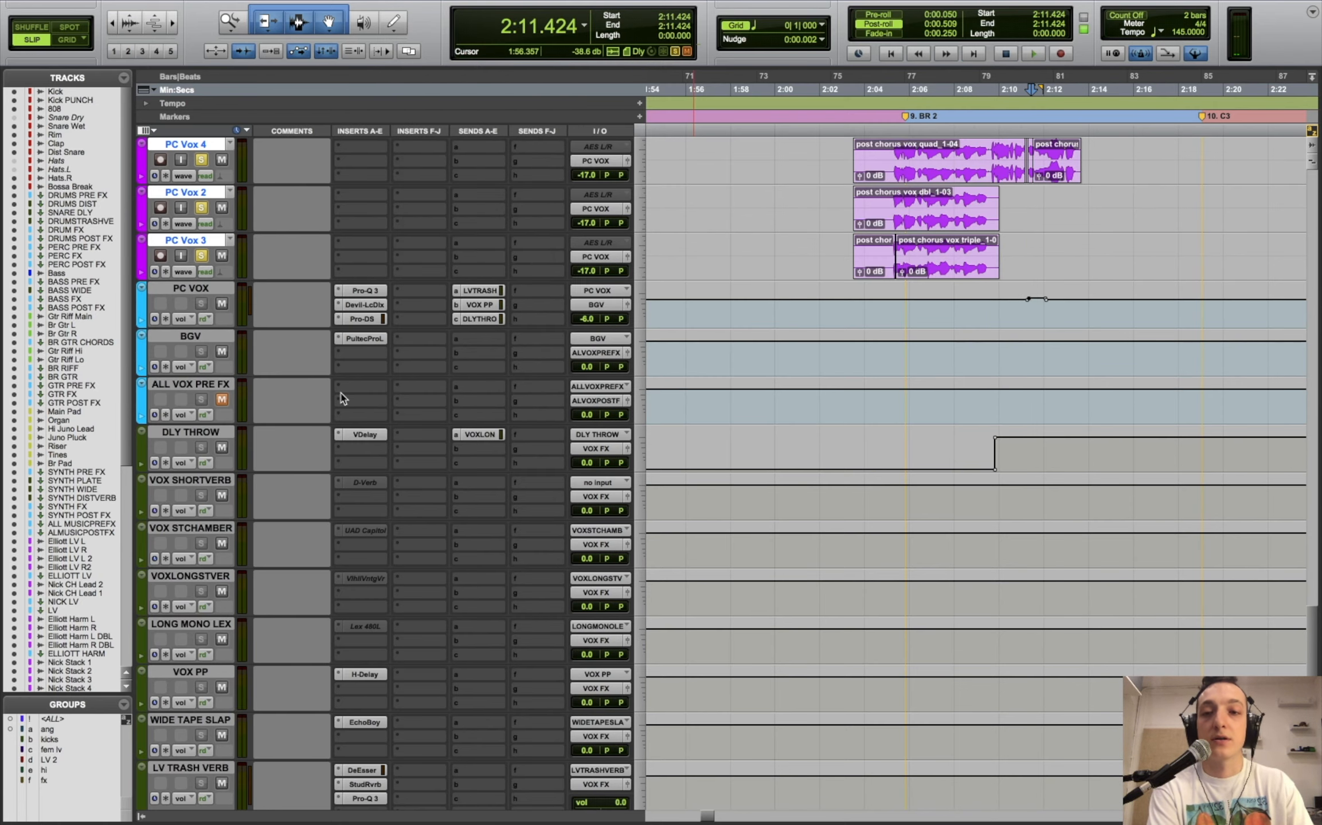
click(370, 436)
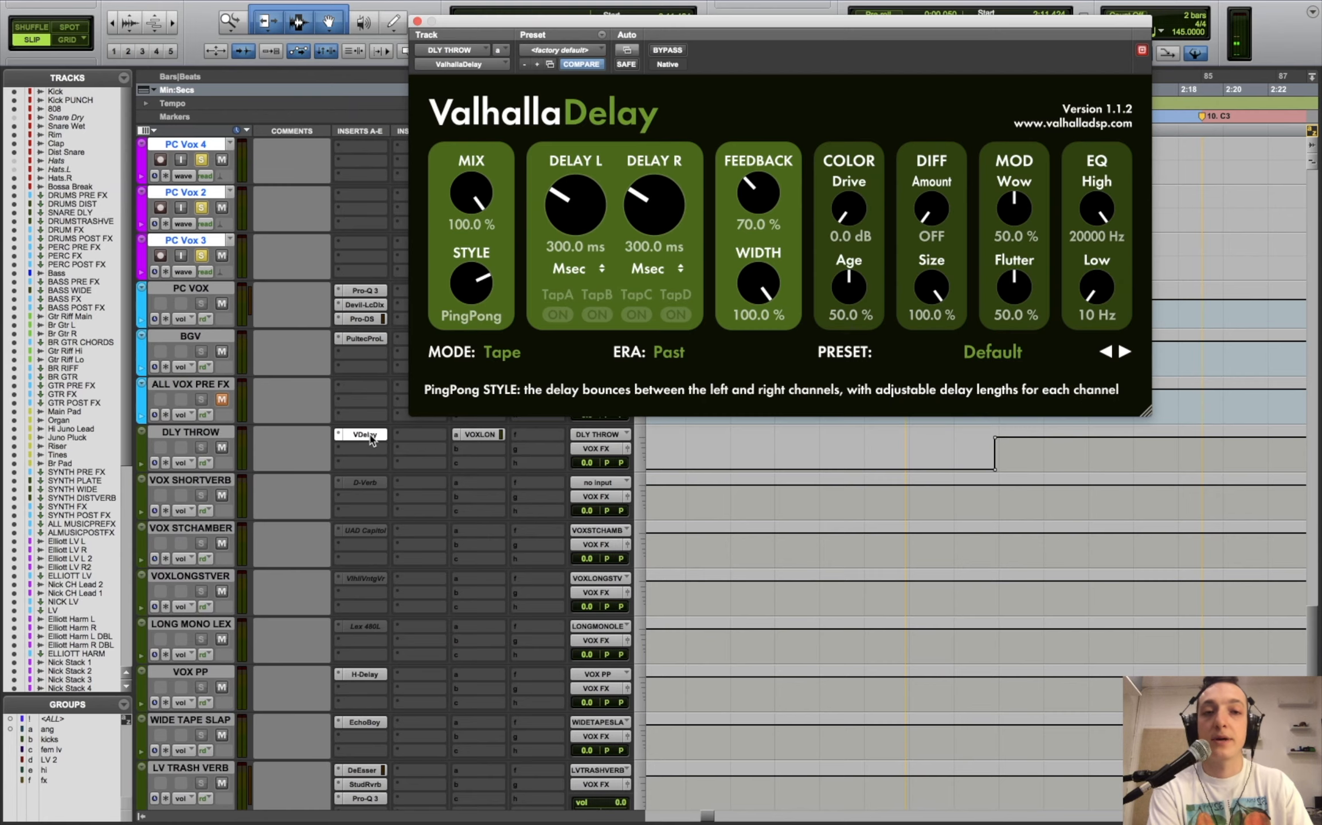
click(417, 21)
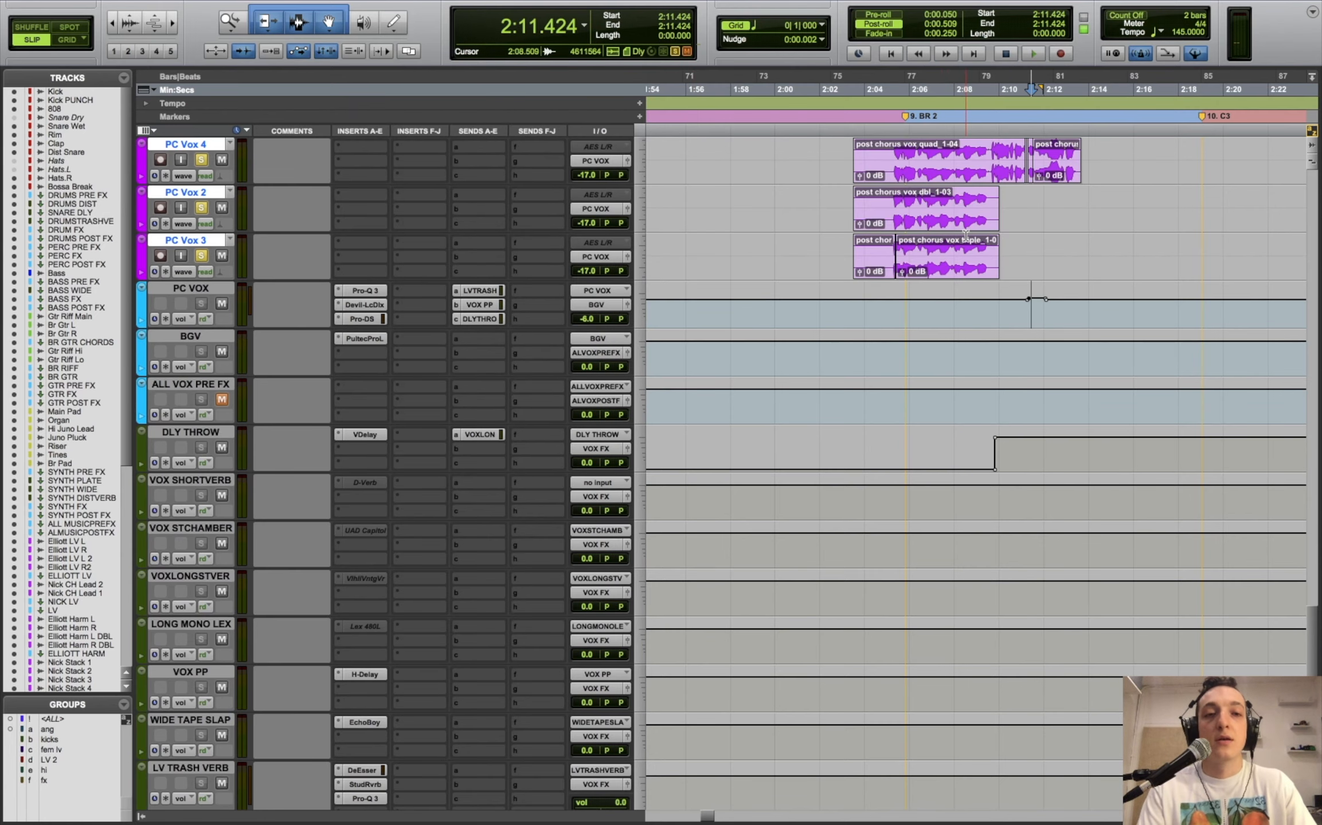
click(1049, 315)
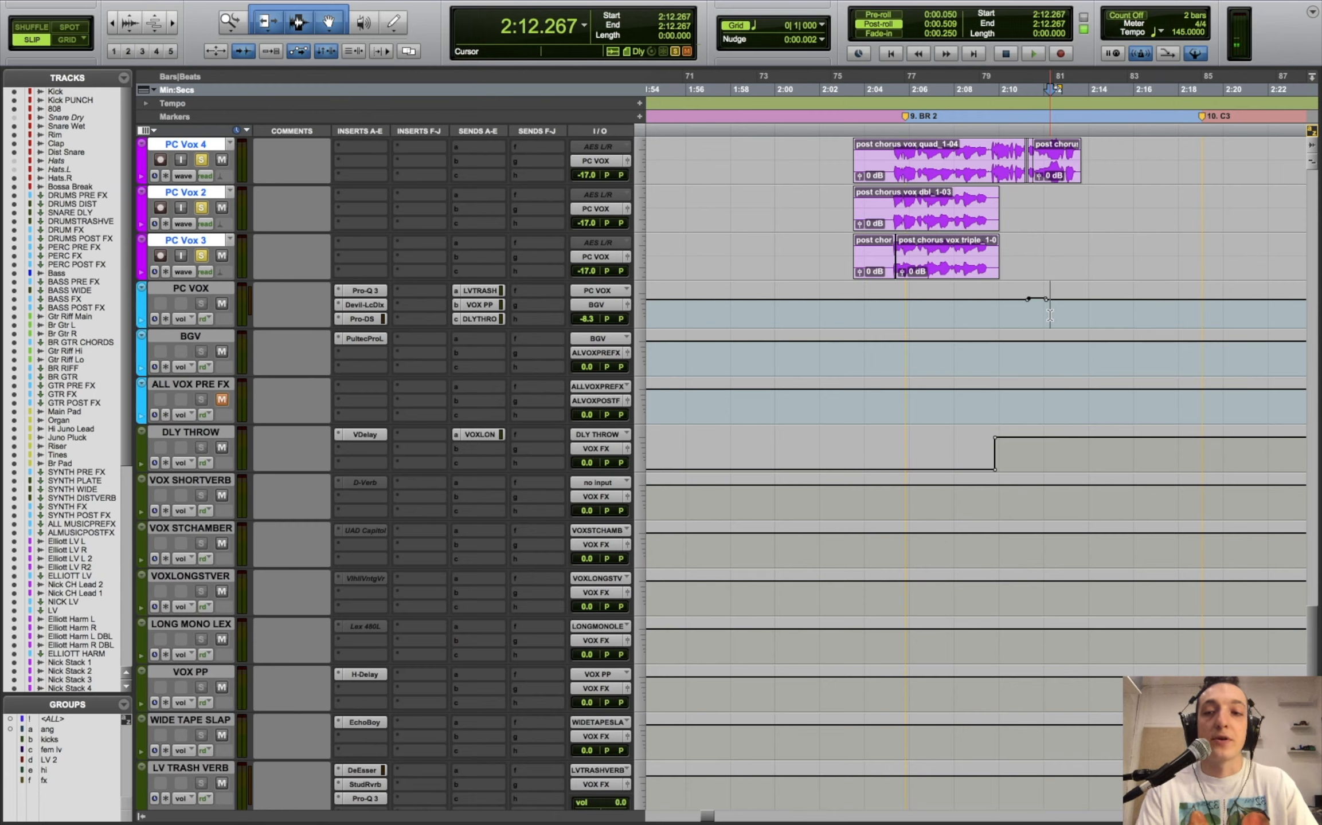
- Play from 2:12.267, zoom out, and change the PC Vox tracks' solo state
key(space)
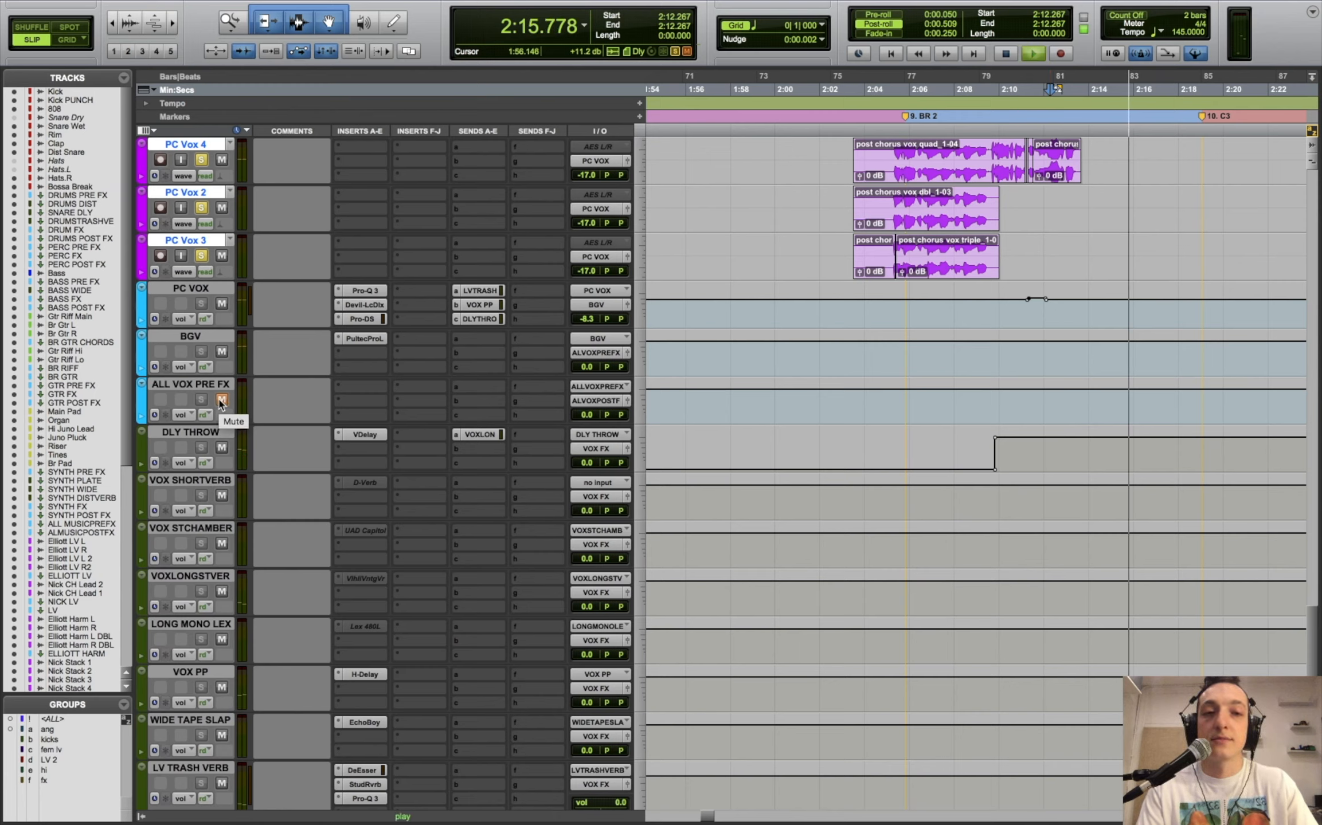
key(space)
scroll(1124, 387, up, 10)
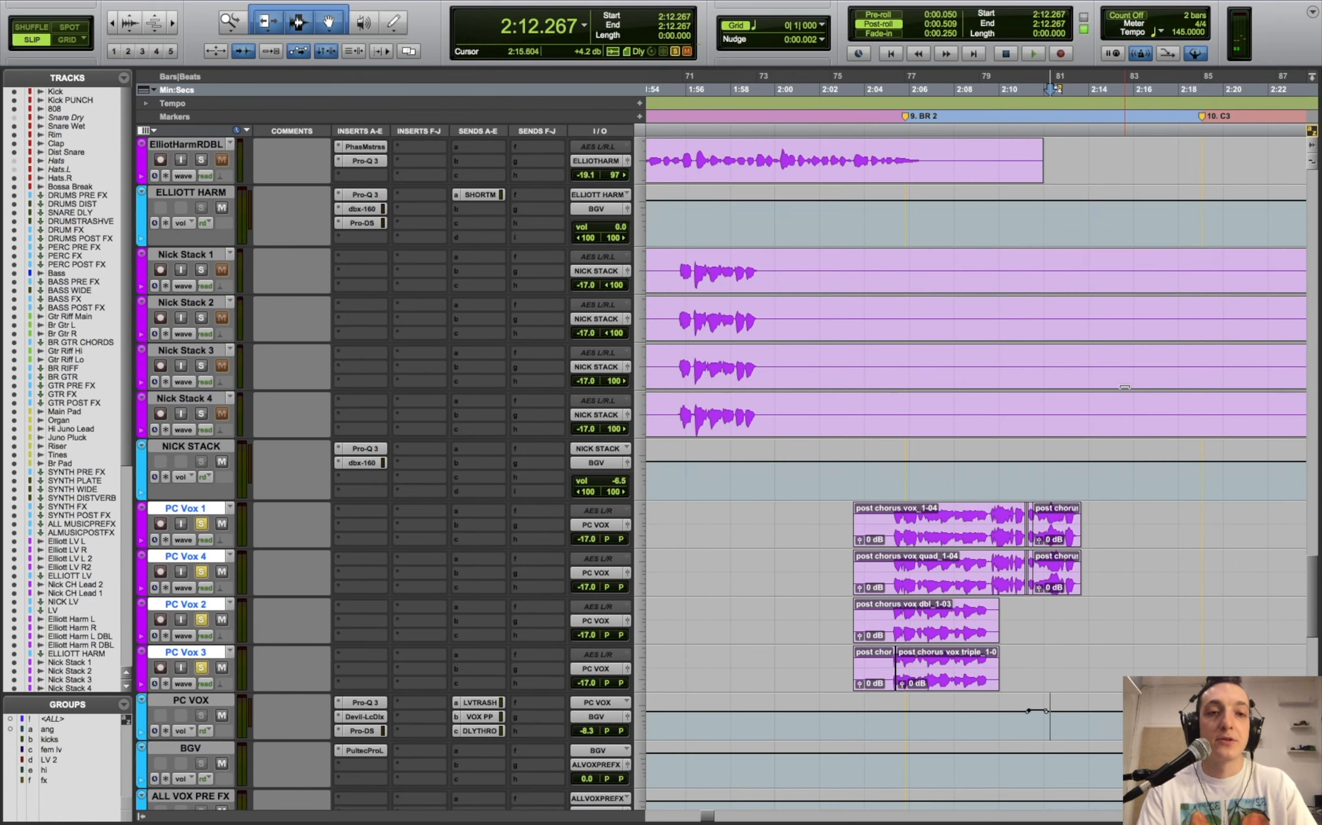
scroll(1124, 388, up, 15)
key(r)
key(r)
scroll(1124, 388, down, 2)
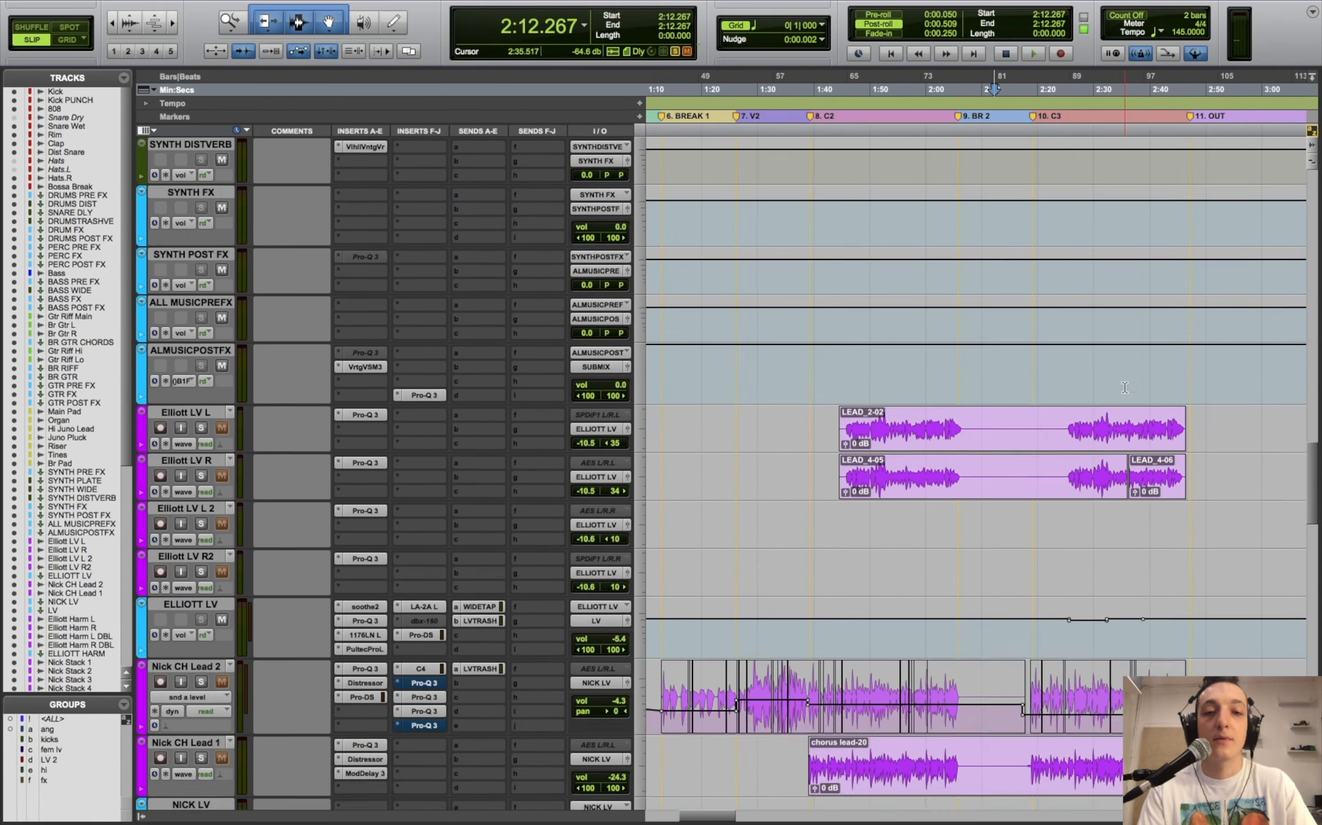
scroll(1124, 388, down, 20)
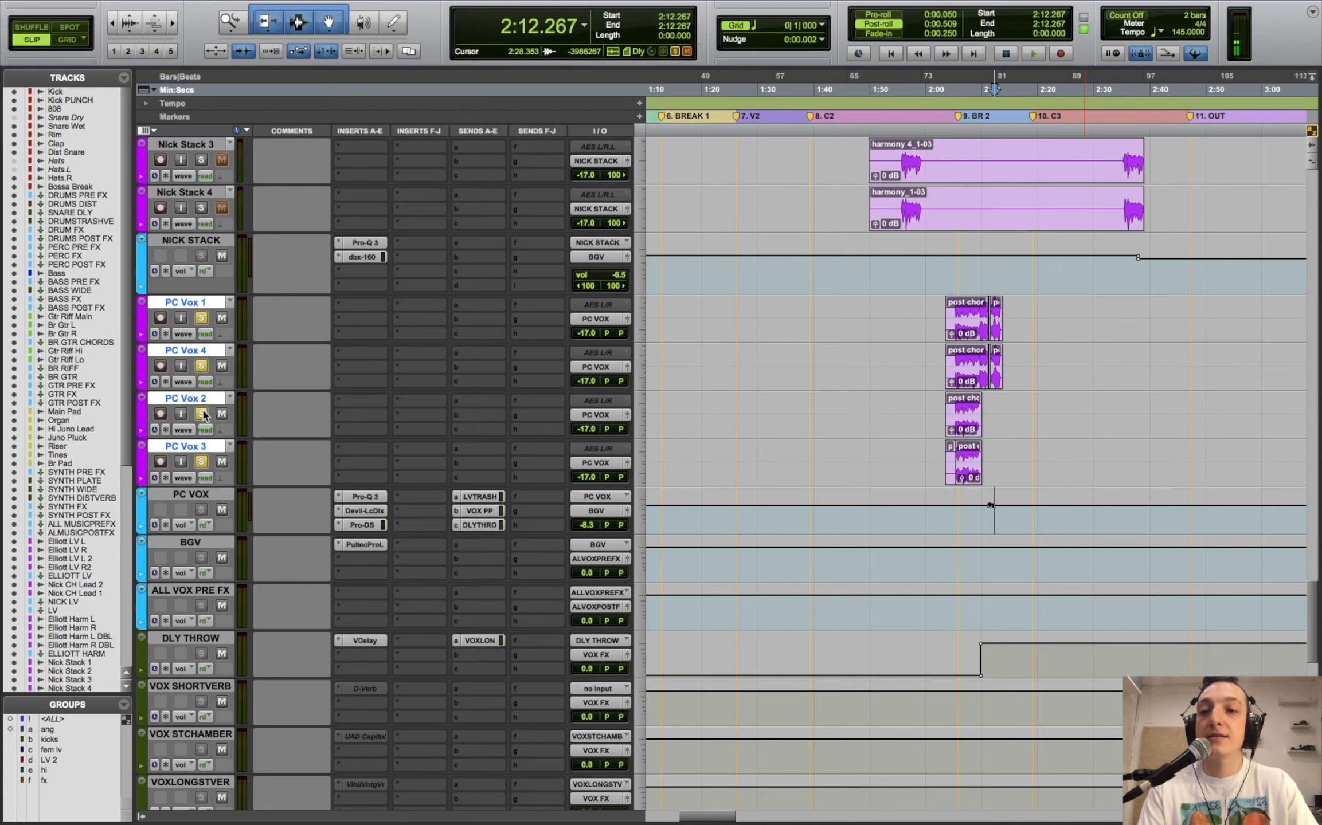
click(202, 414)
scroll(1065, 378, up, 20)
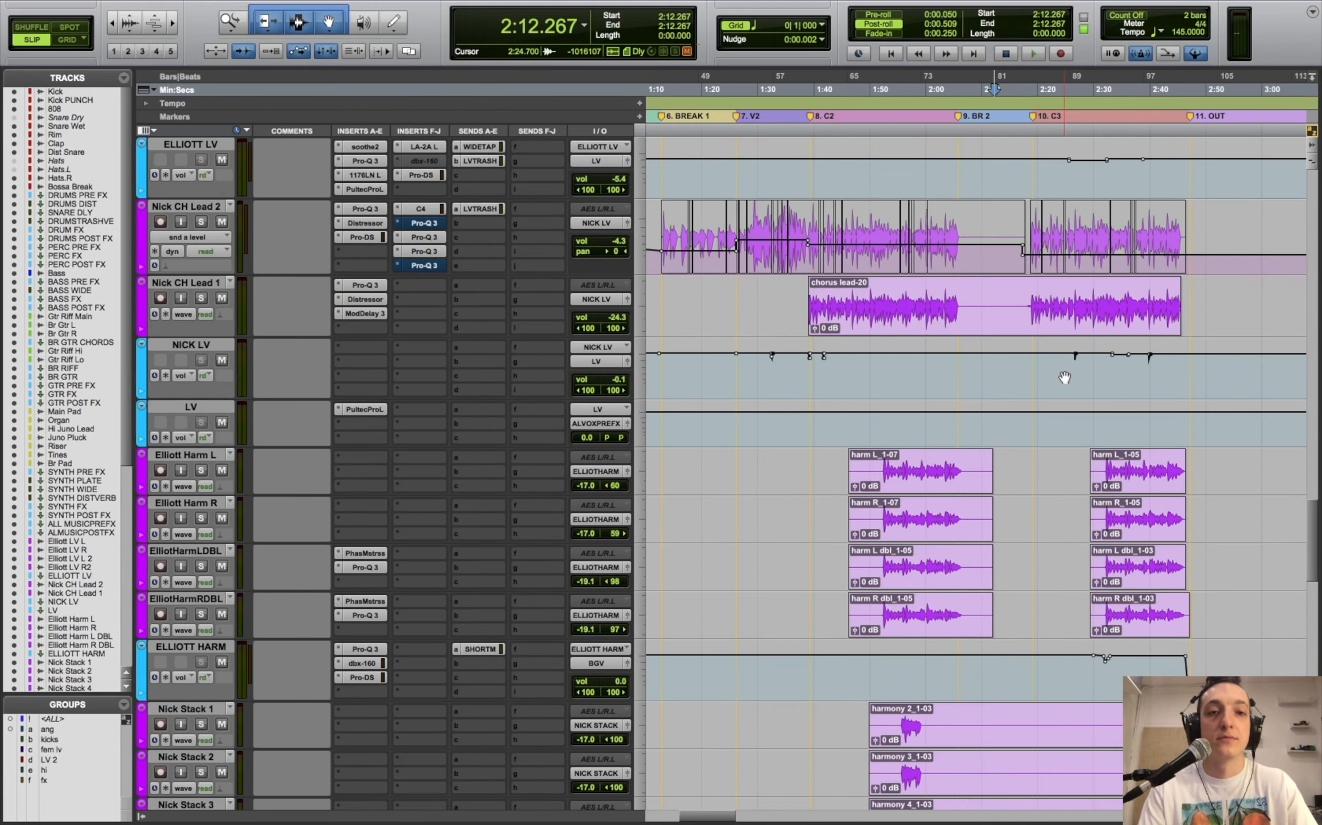
scroll(1065, 377, up, 15)
- Return to the session start, rezoom, and set the playback start to 0:33.295 near SUBMIX 1
key(Return)
key(r)
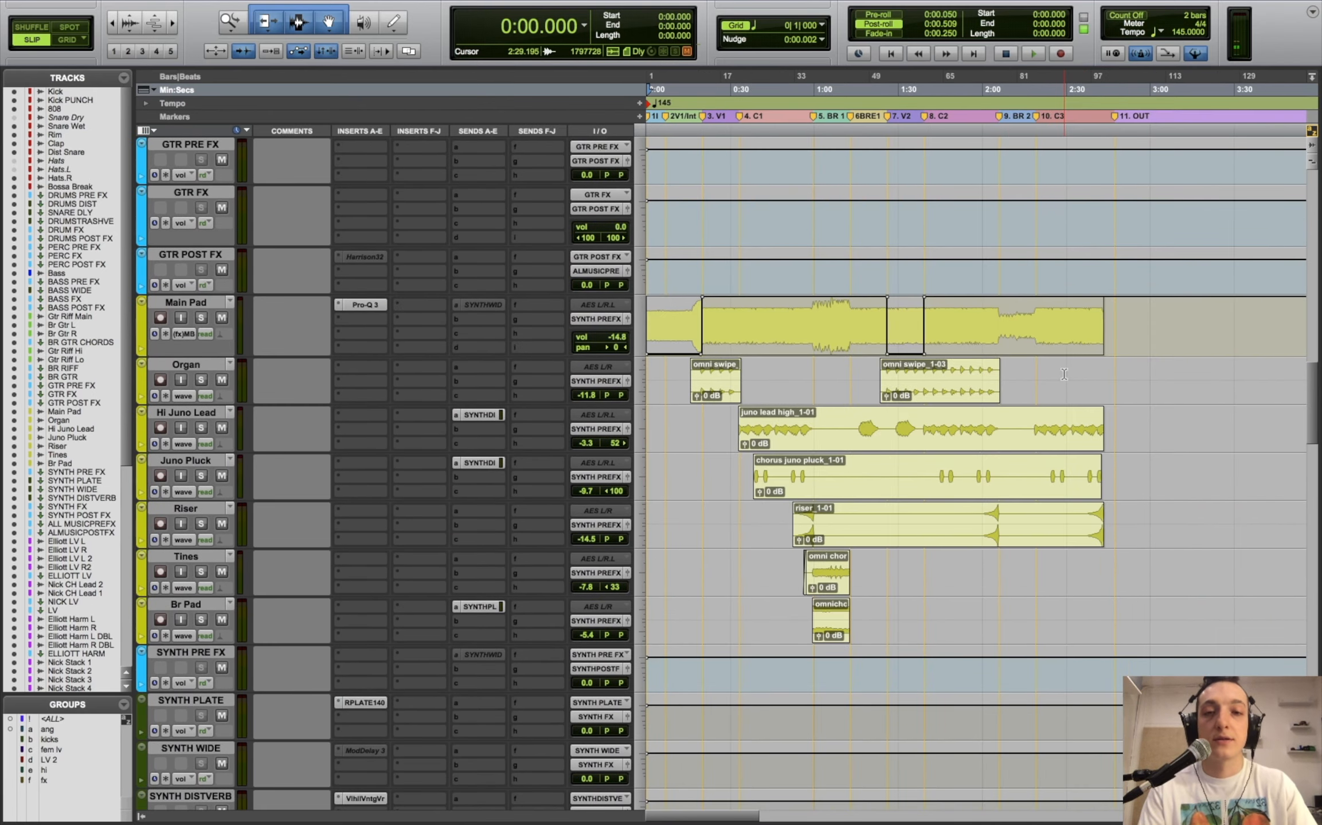
scroll(900, 375, down, 10)
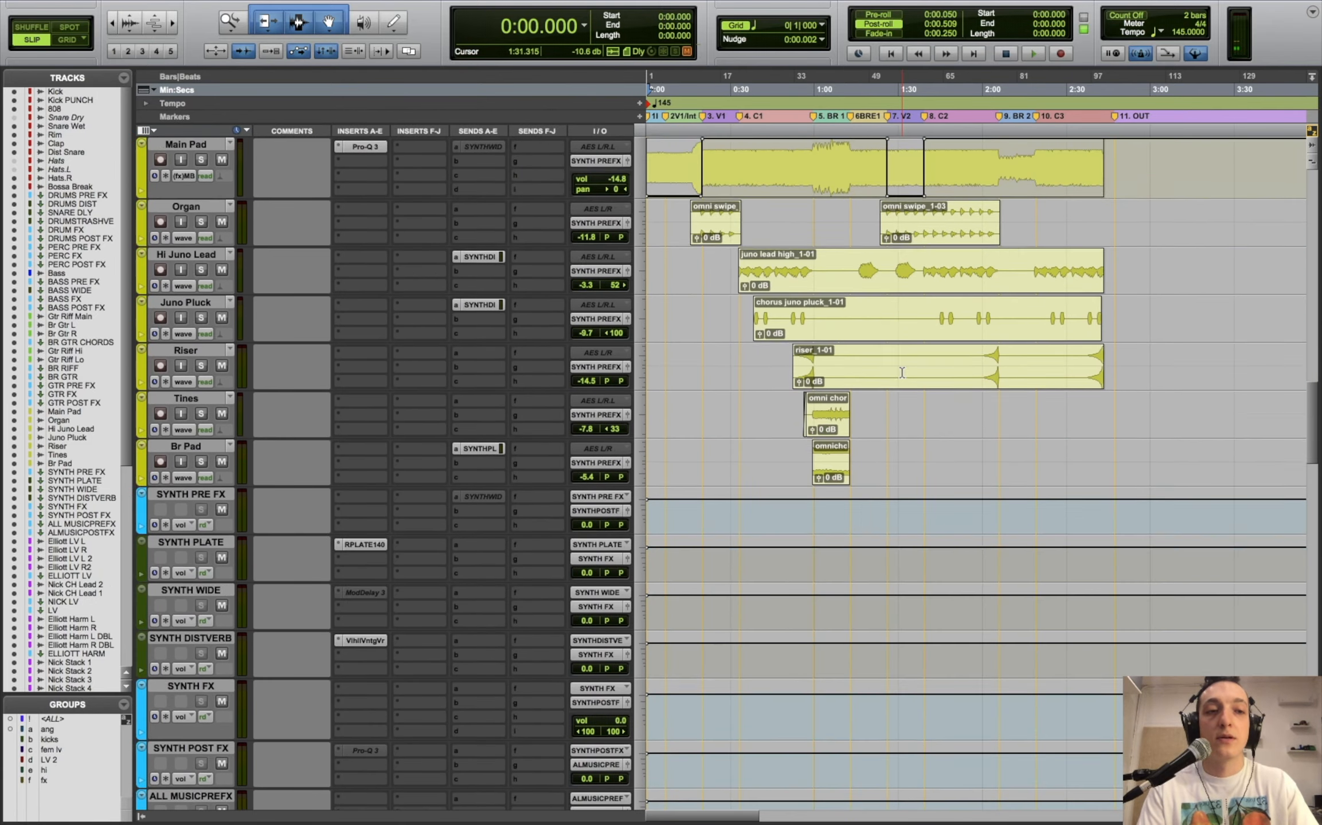
scroll(901, 373, down, 15)
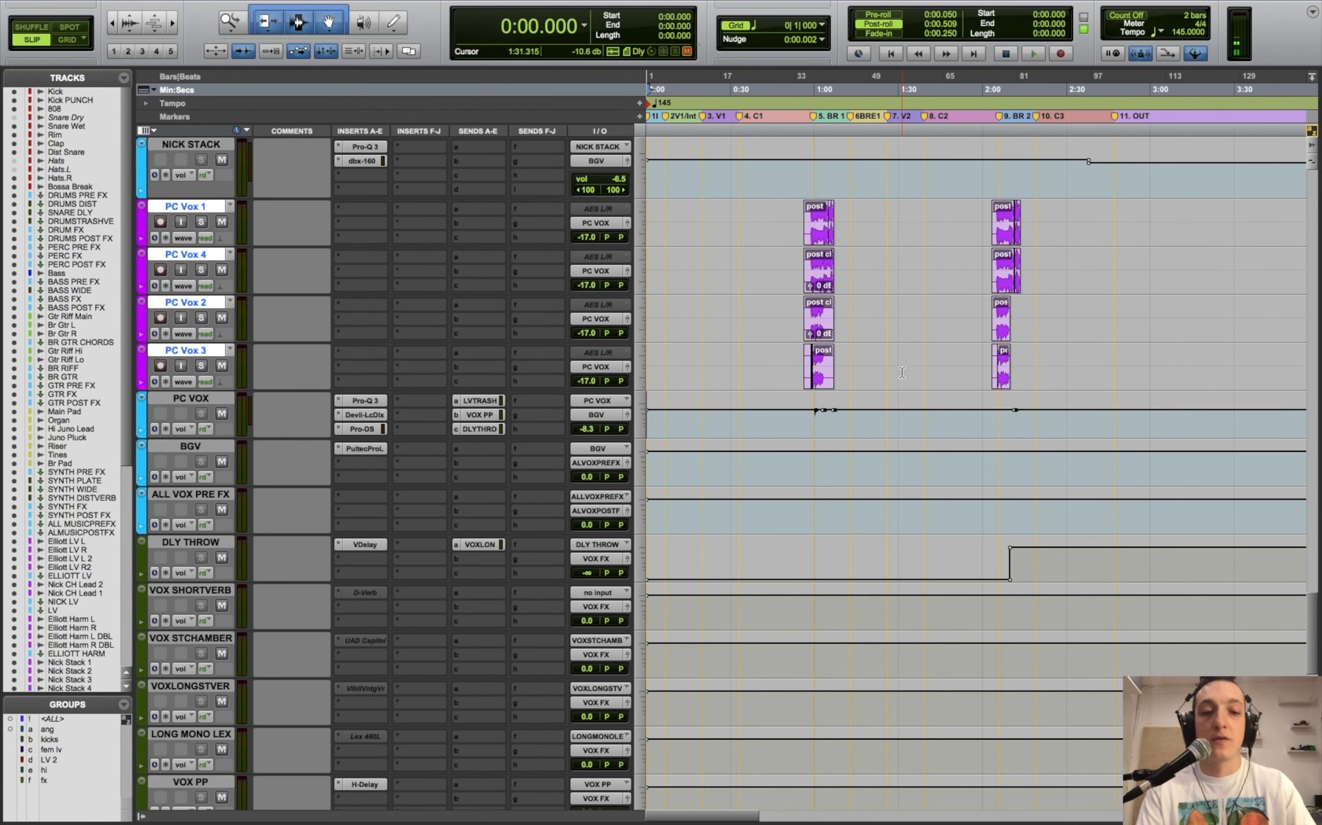
key(t)
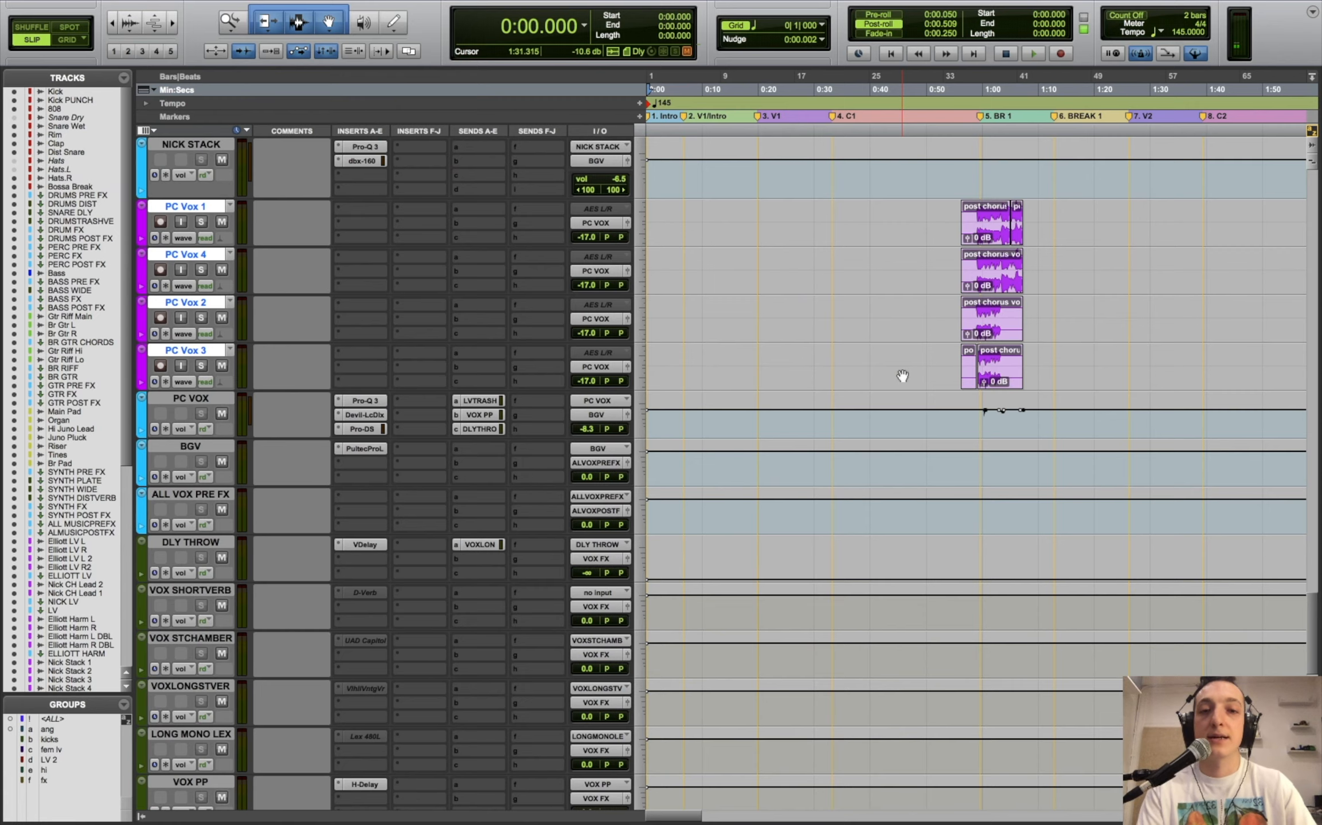
click(833, 90)
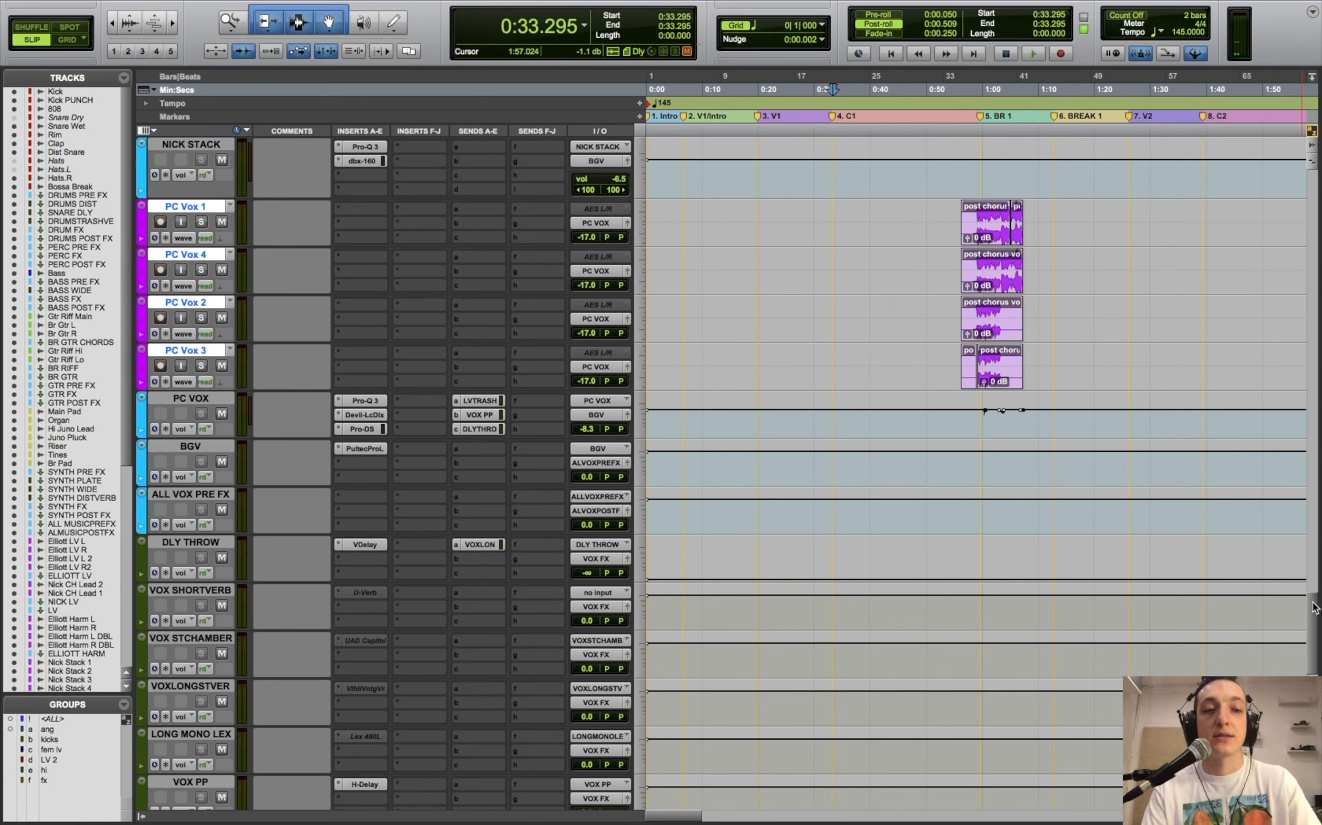
scroll(1314, 607, down, 10)
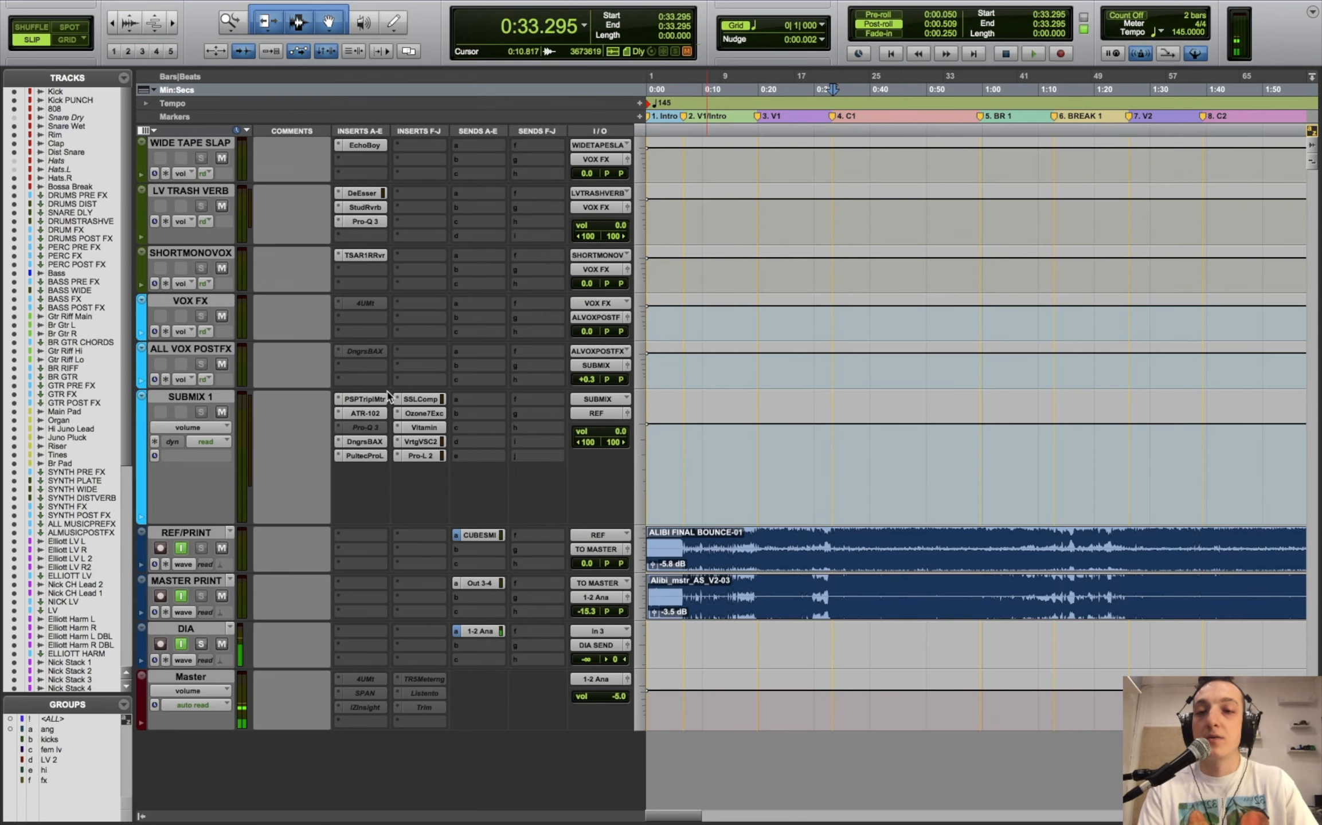
- Bypass all seven SUBMIX 1 inserts: ATR-102, BAX EQ, Pultec, VSC2, Vitamin, Ozone Exciter, SSL Comp
click(361, 415)
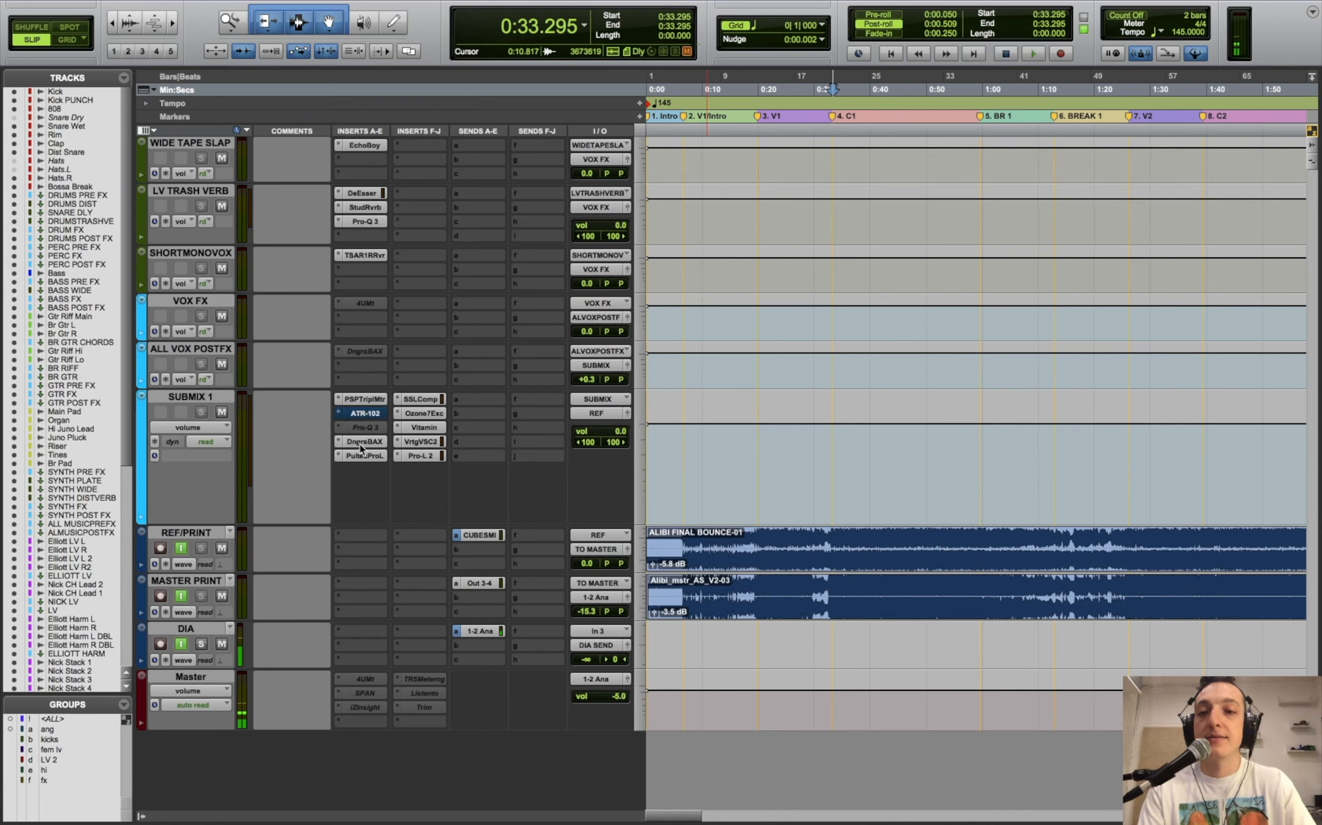
super+click(364, 442)
super+click(364, 456)
super+click(423, 442)
super+click(423, 428)
super+click(423, 413)
super+click(425, 399)
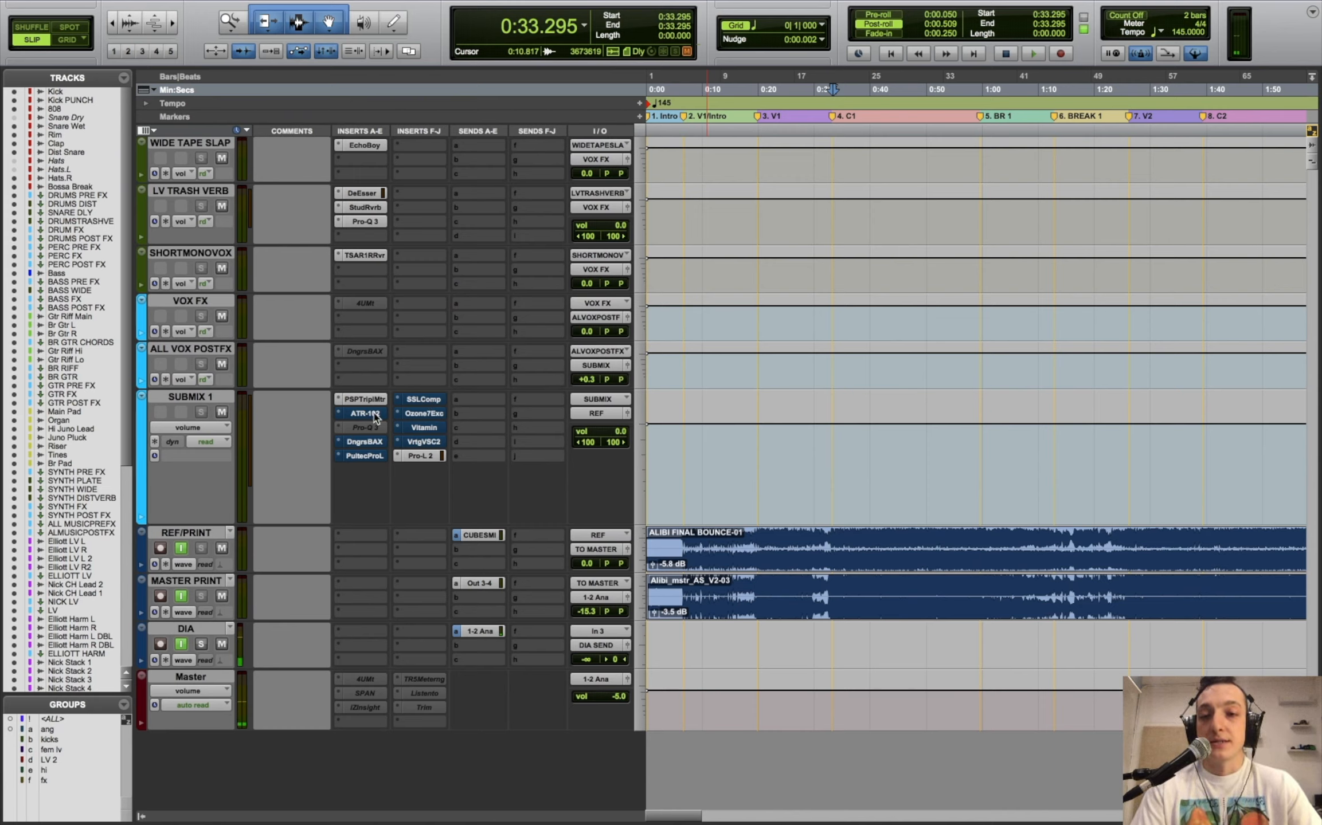
- Audition the bypassed SUBMIX 1 from 0:28.940, then re-enable the ATR-102
click(793, 304)
click(816, 312)
click(808, 321)
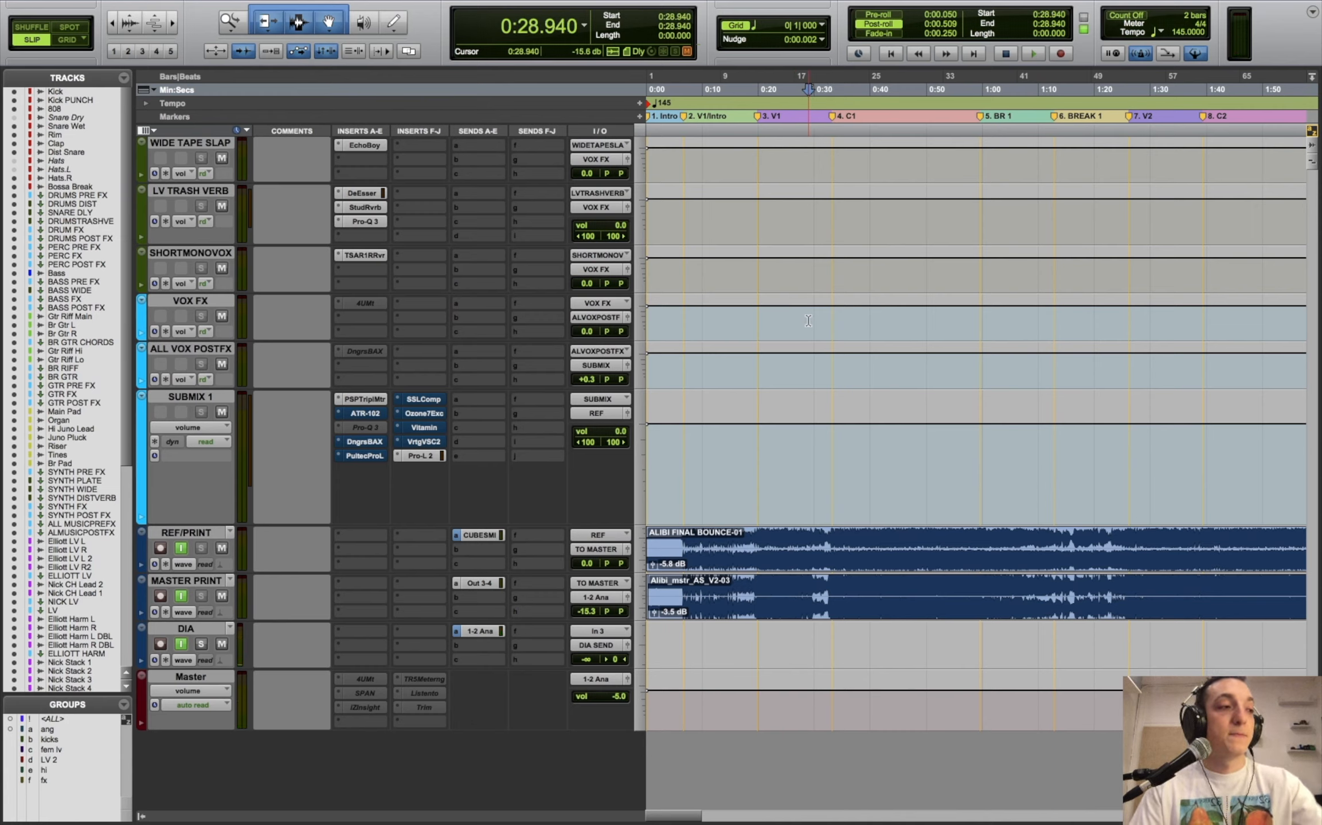
key(space)
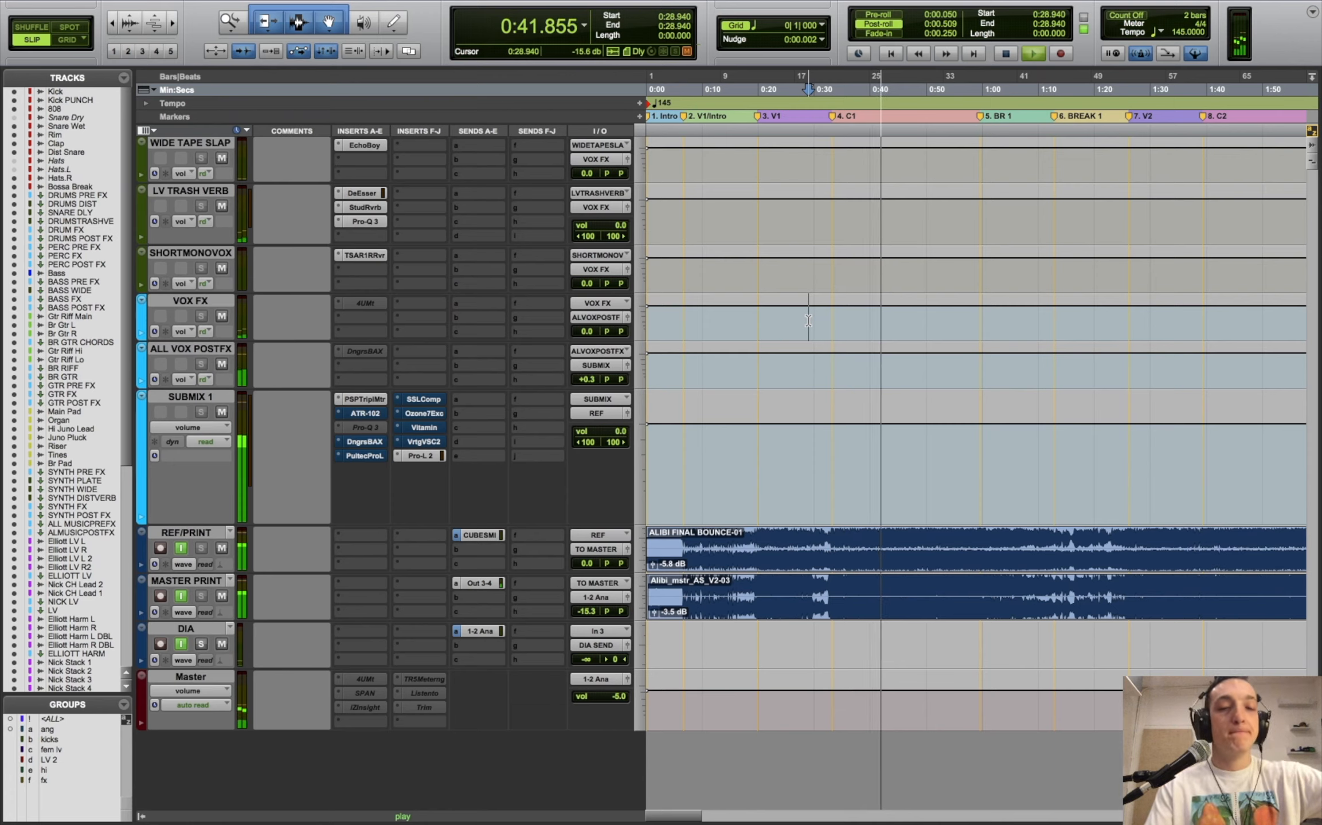
key(space)
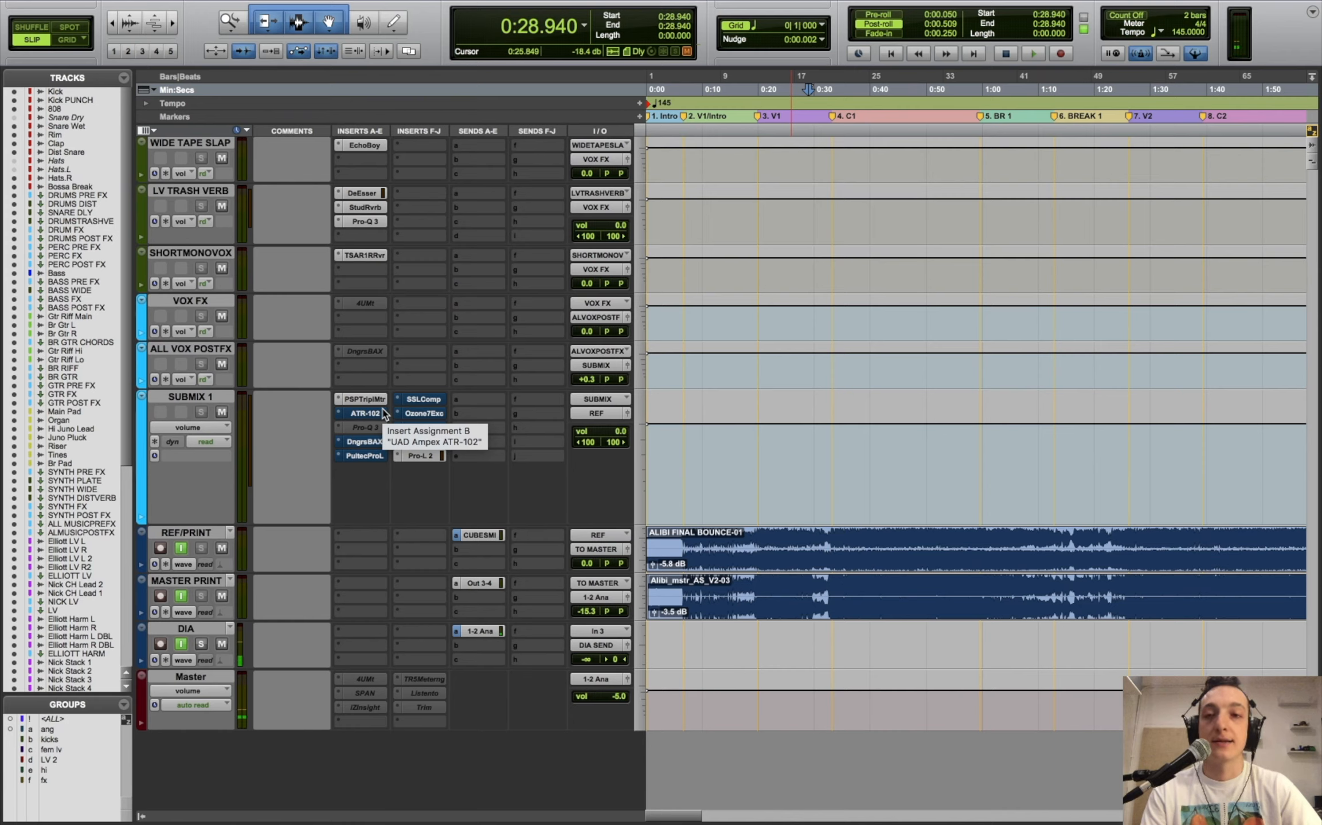
super+click(365, 413)
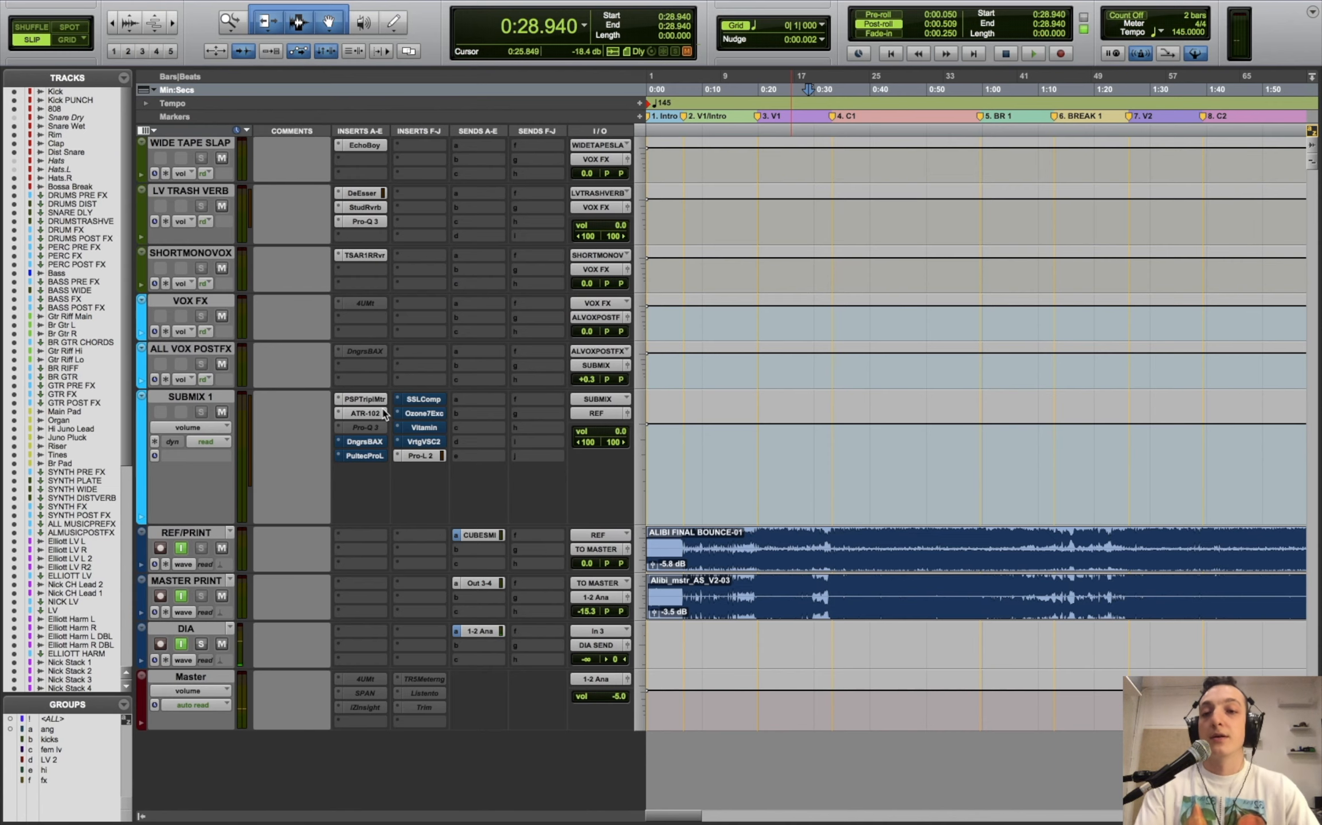
- A/B SUBMIX 1 during playback with the ATR-102 tape plugin bypassed and re-engaged
click(366, 413)
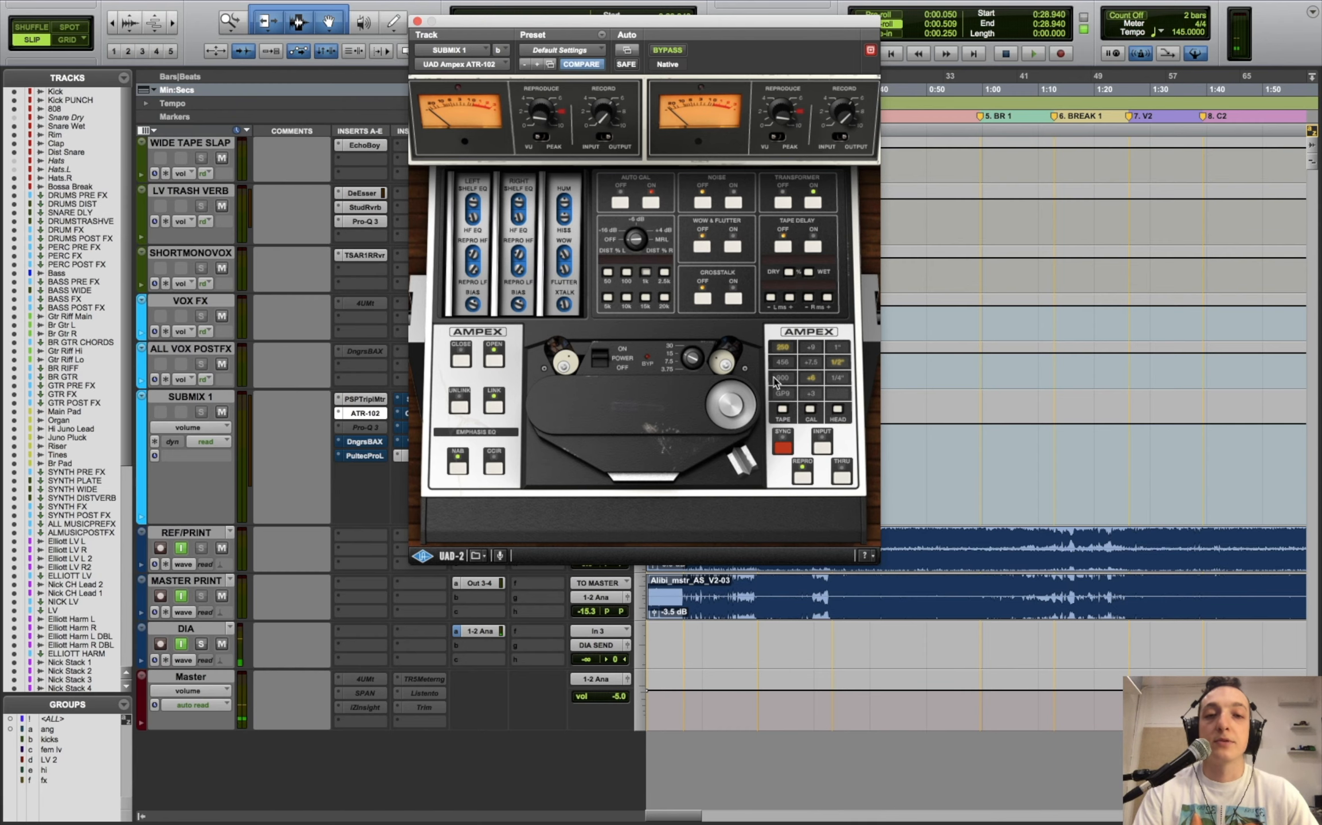
drag(685, 29, 546, 12)
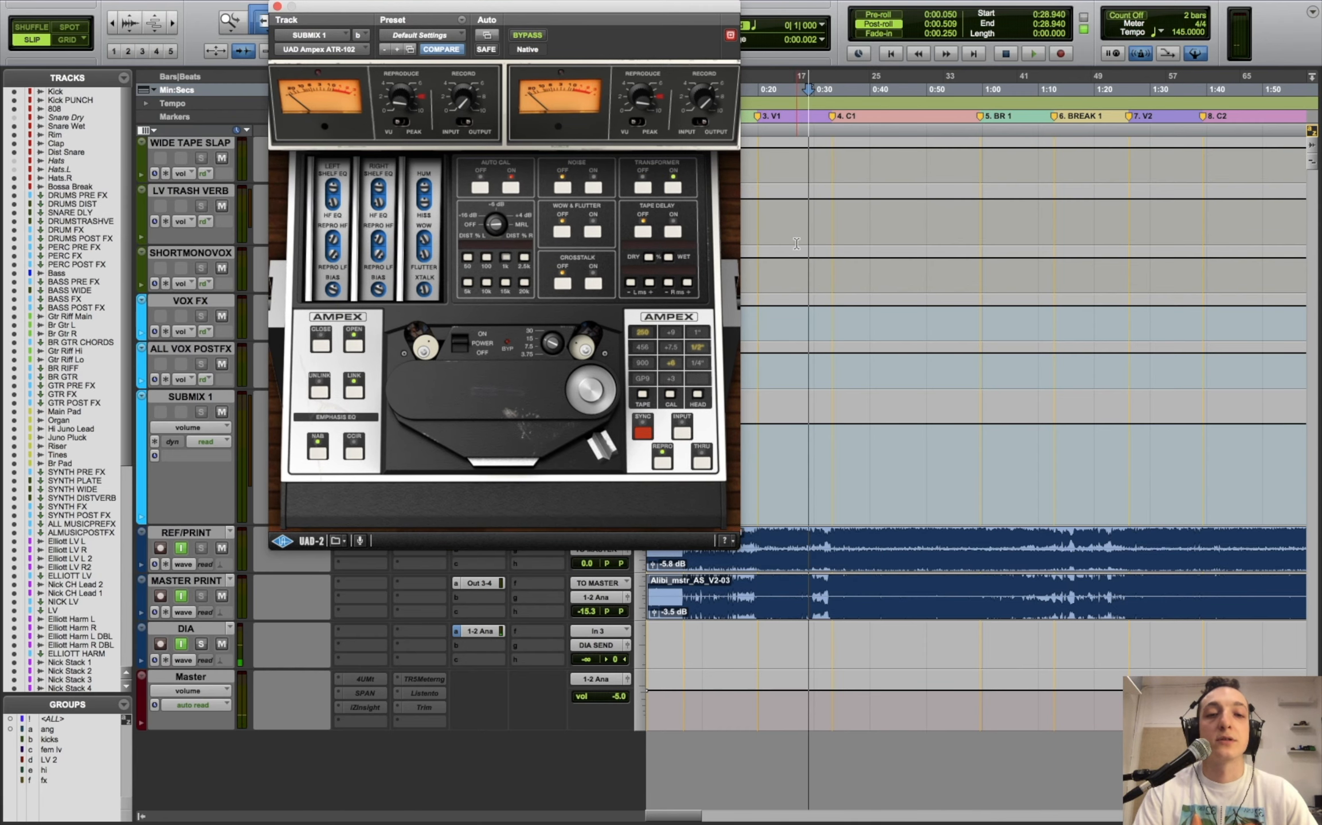
key(space)
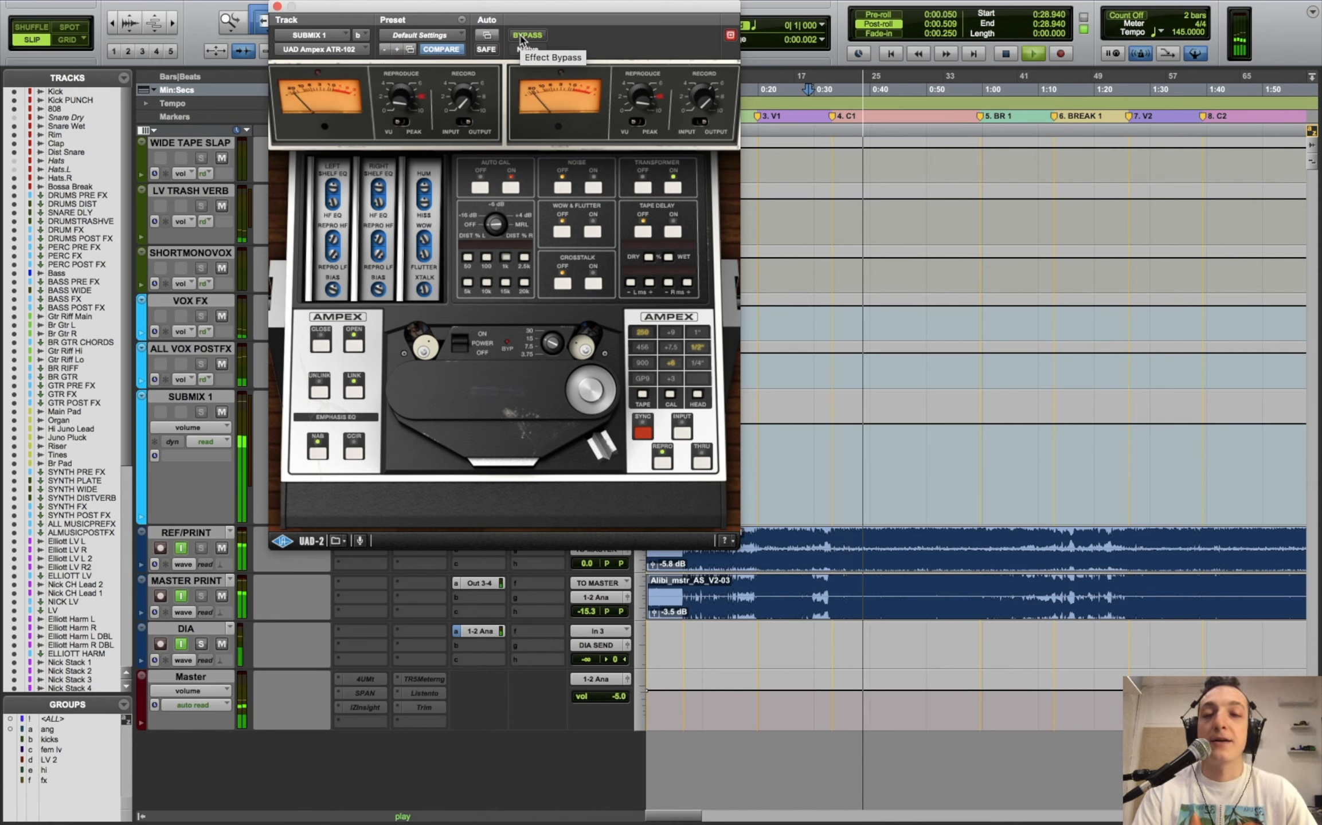
click(520, 38)
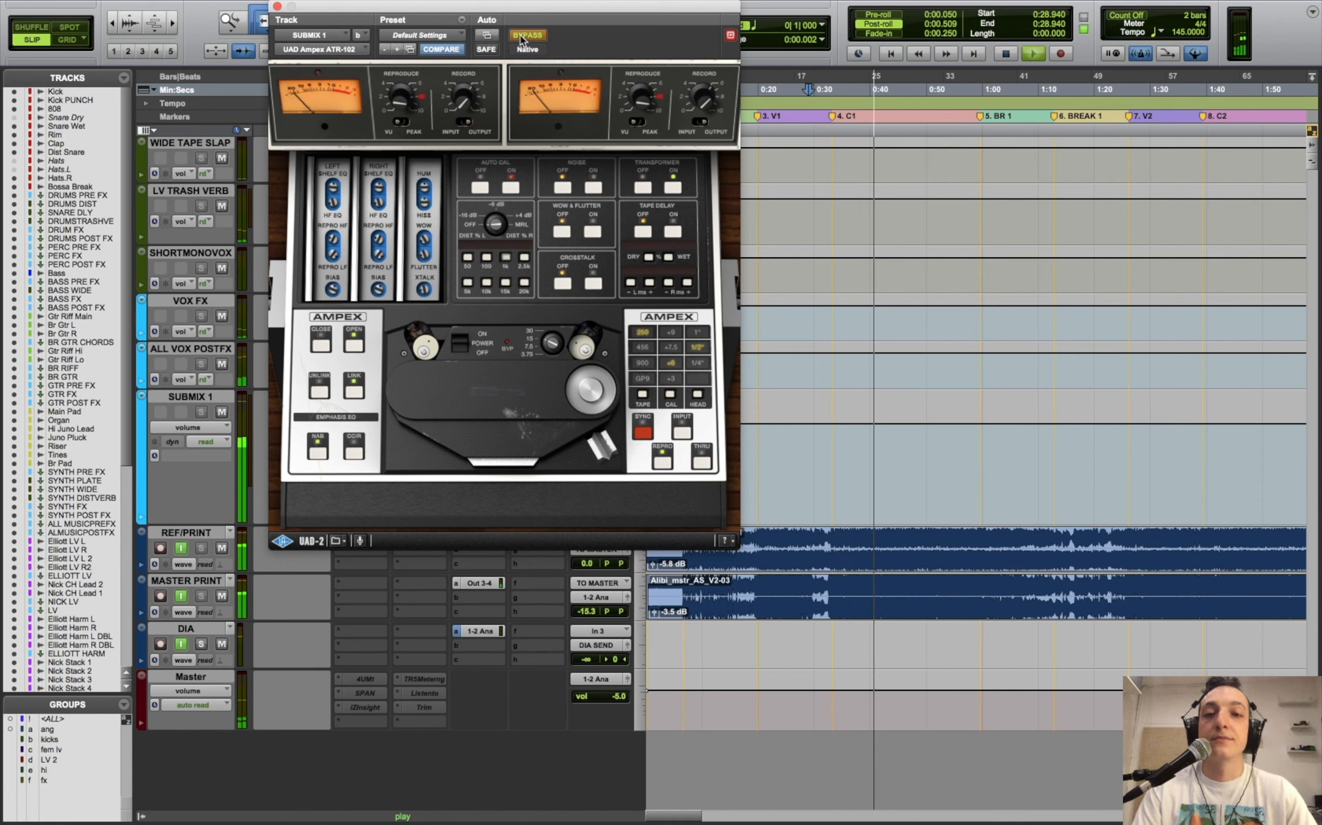
click(520, 37)
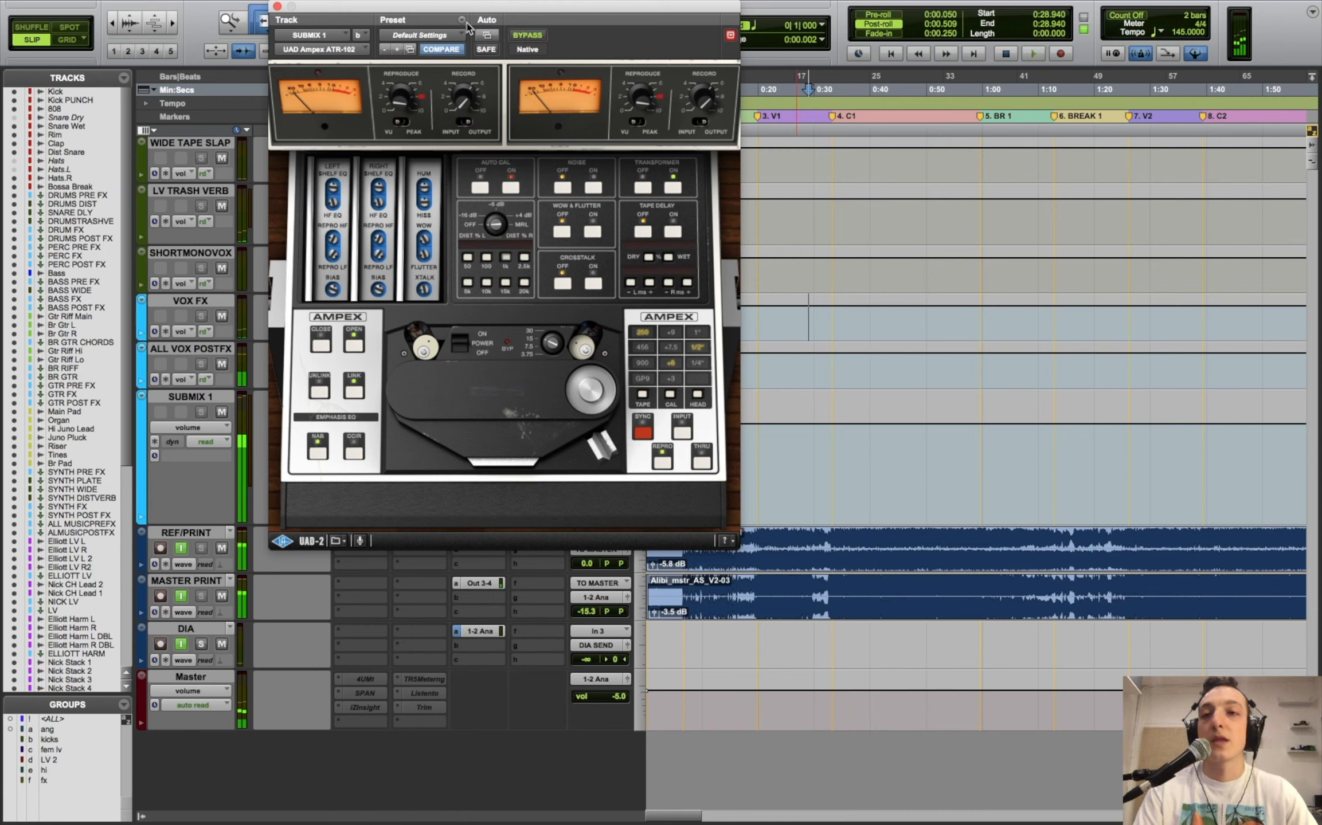
key(space)
click(421, 9)
click(485, 44)
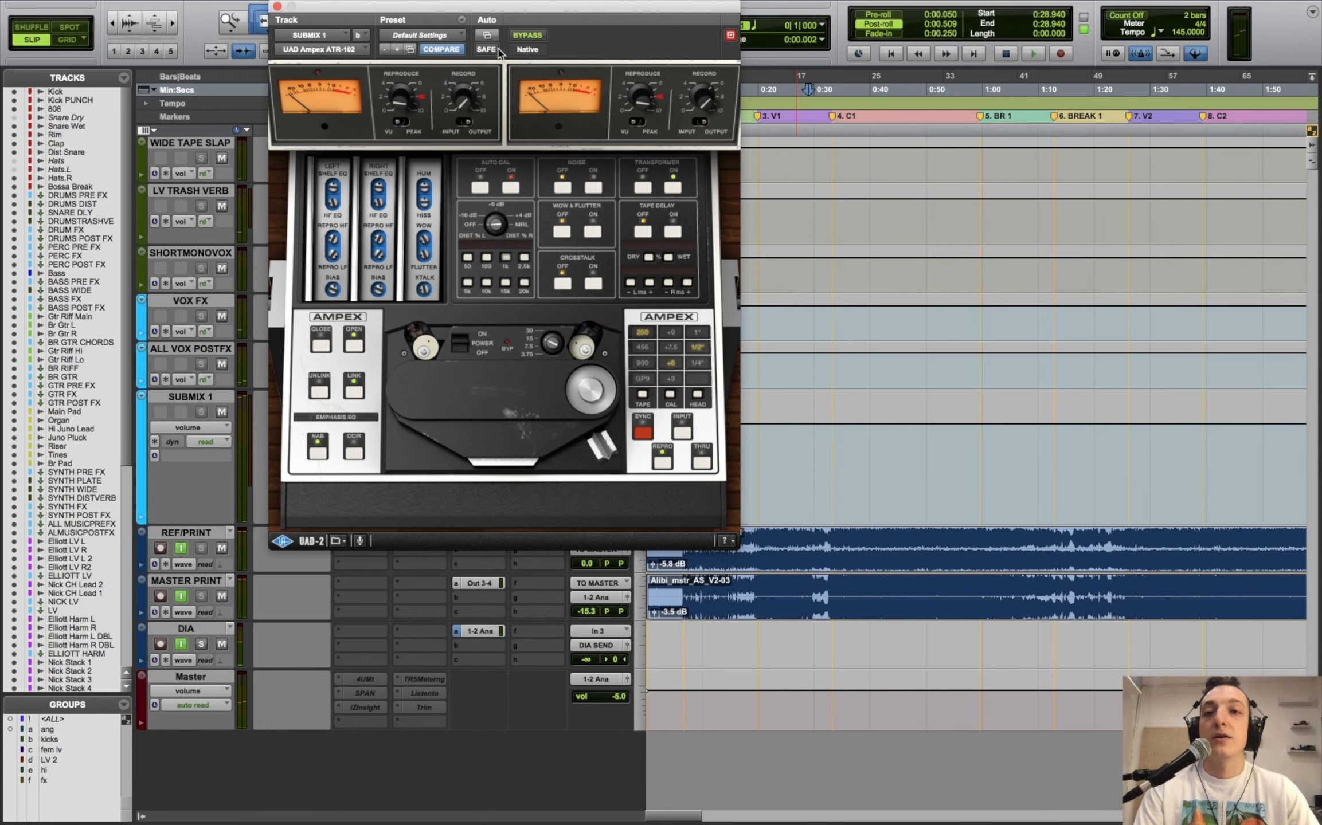
drag(561, 15, 760, 79)
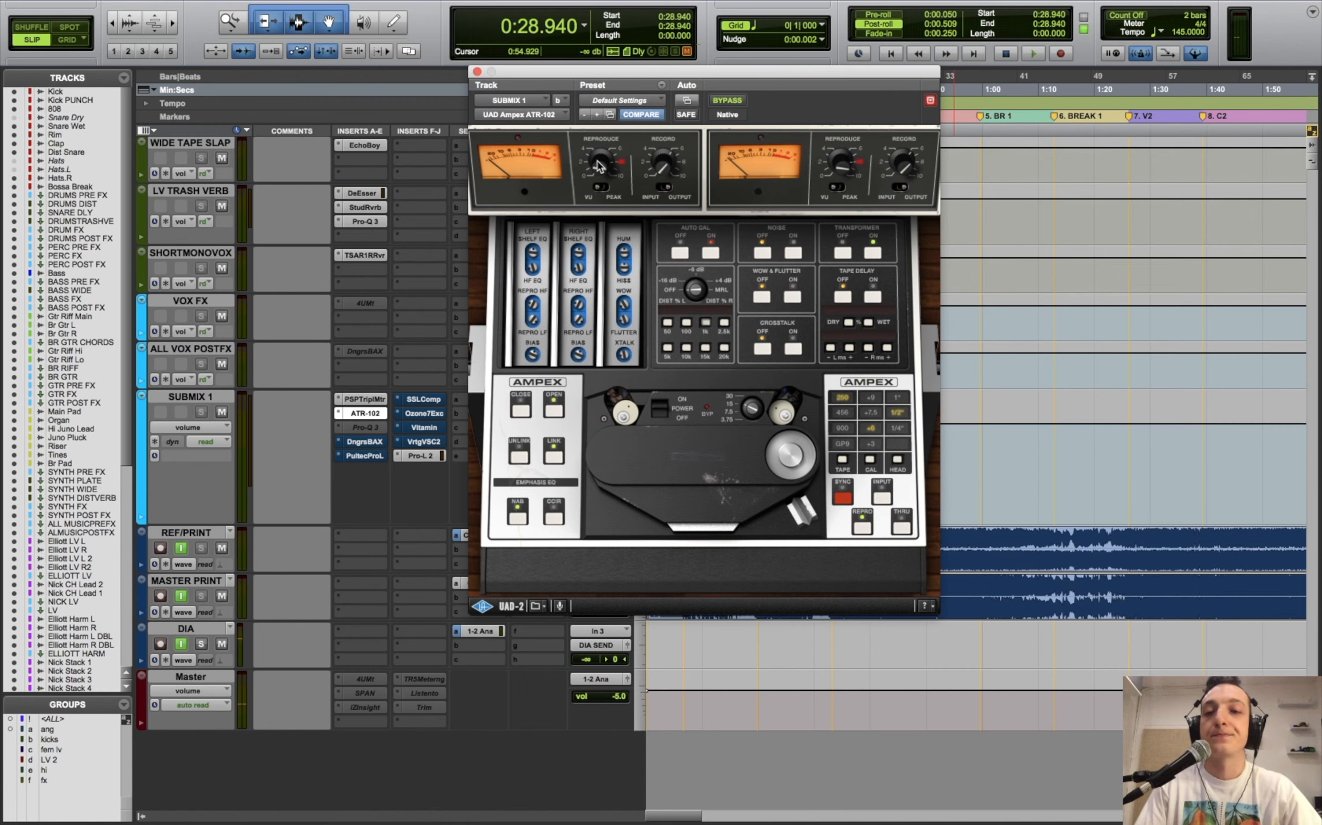
- Re-enable the Dangerous BAX EQ on SUBMIX 1 and open it in Mid-Side mode
super+click(370, 447)
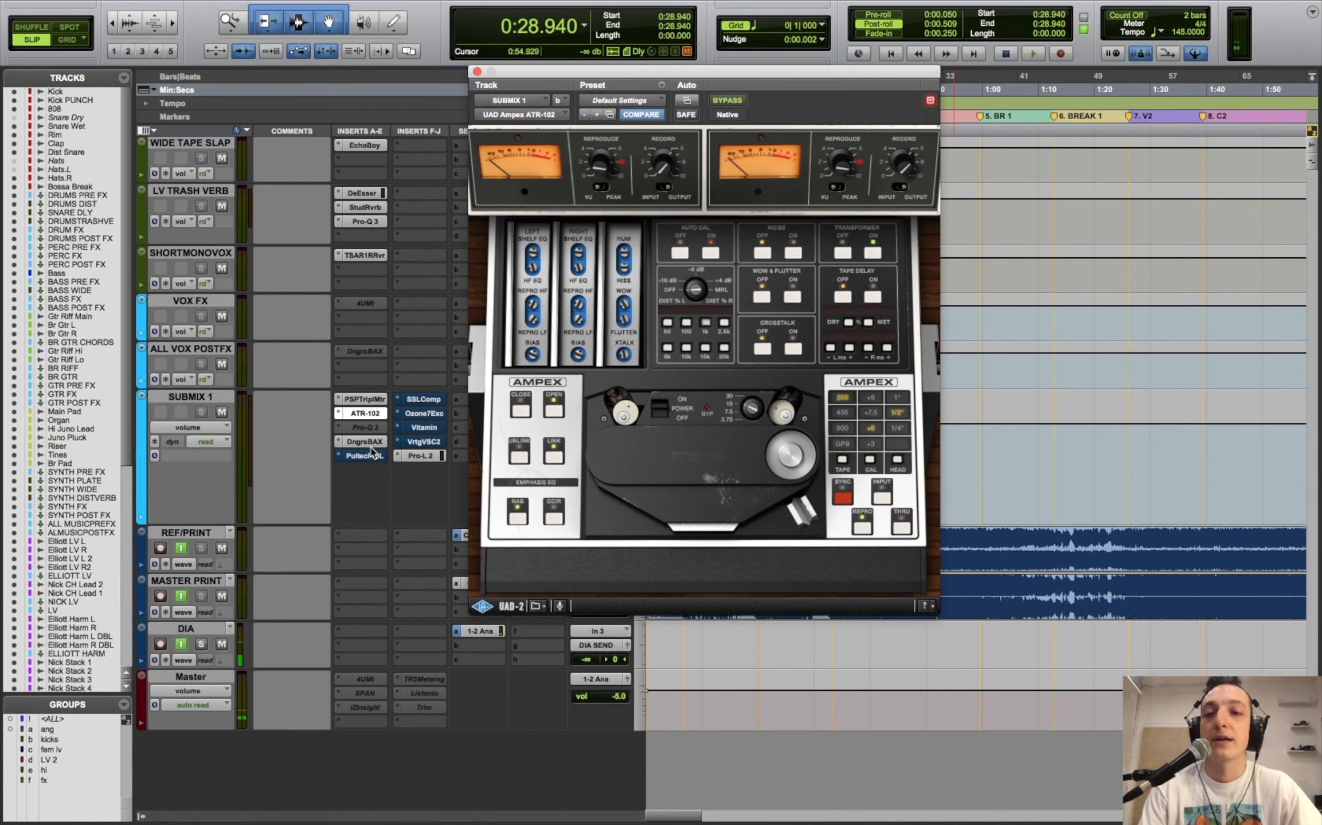
click(371, 447)
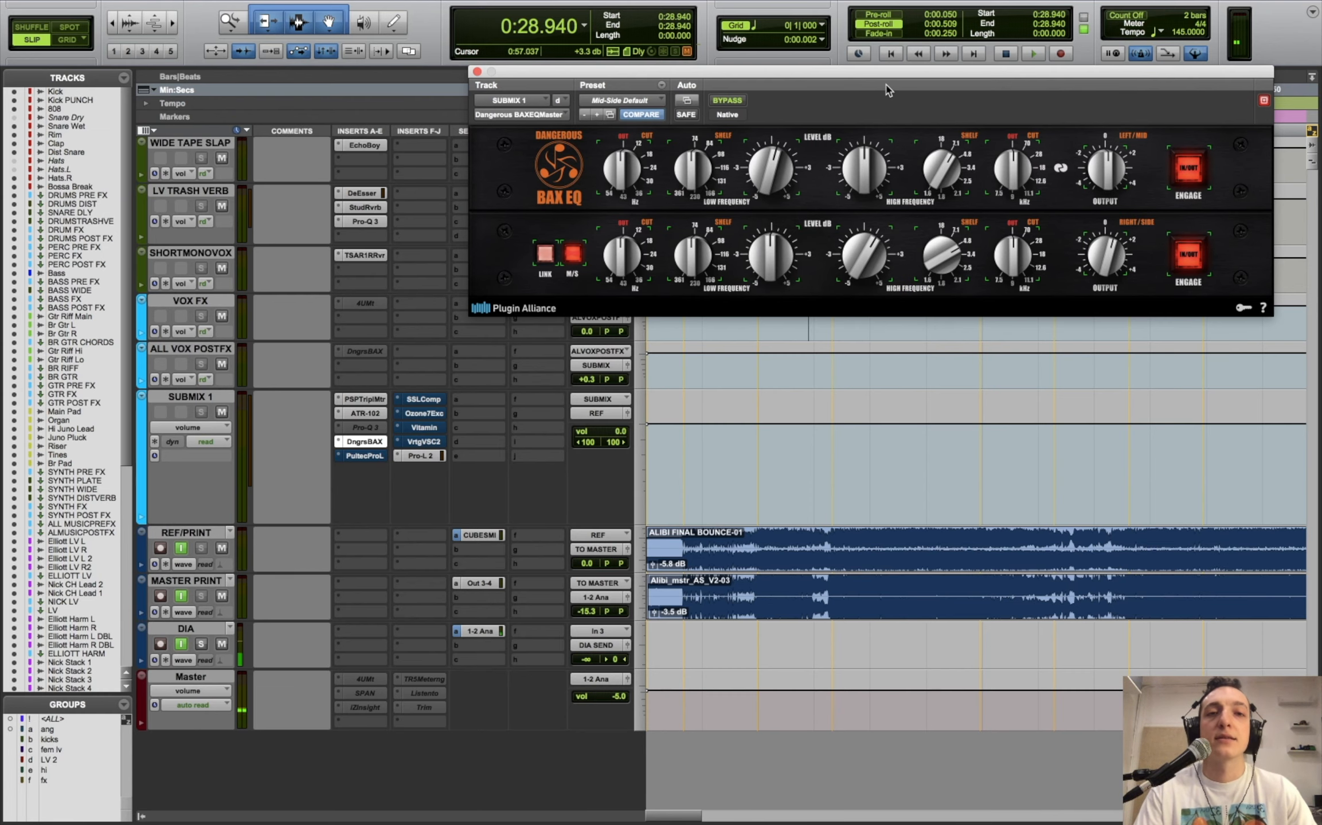
drag(886, 89, 810, 238)
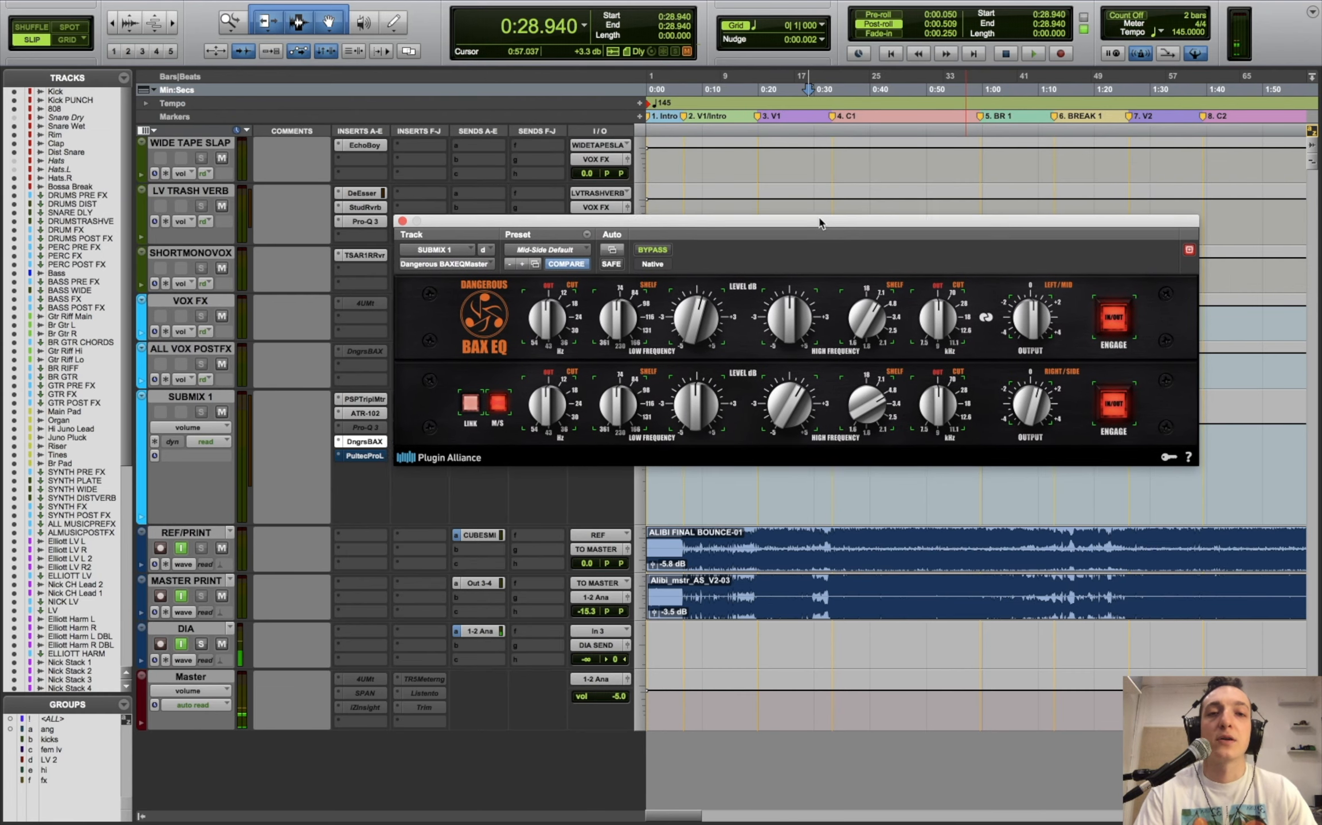
- Play from 0:33.014, toggle the BAX EQ in and out, and close it bypassed
click(831, 170)
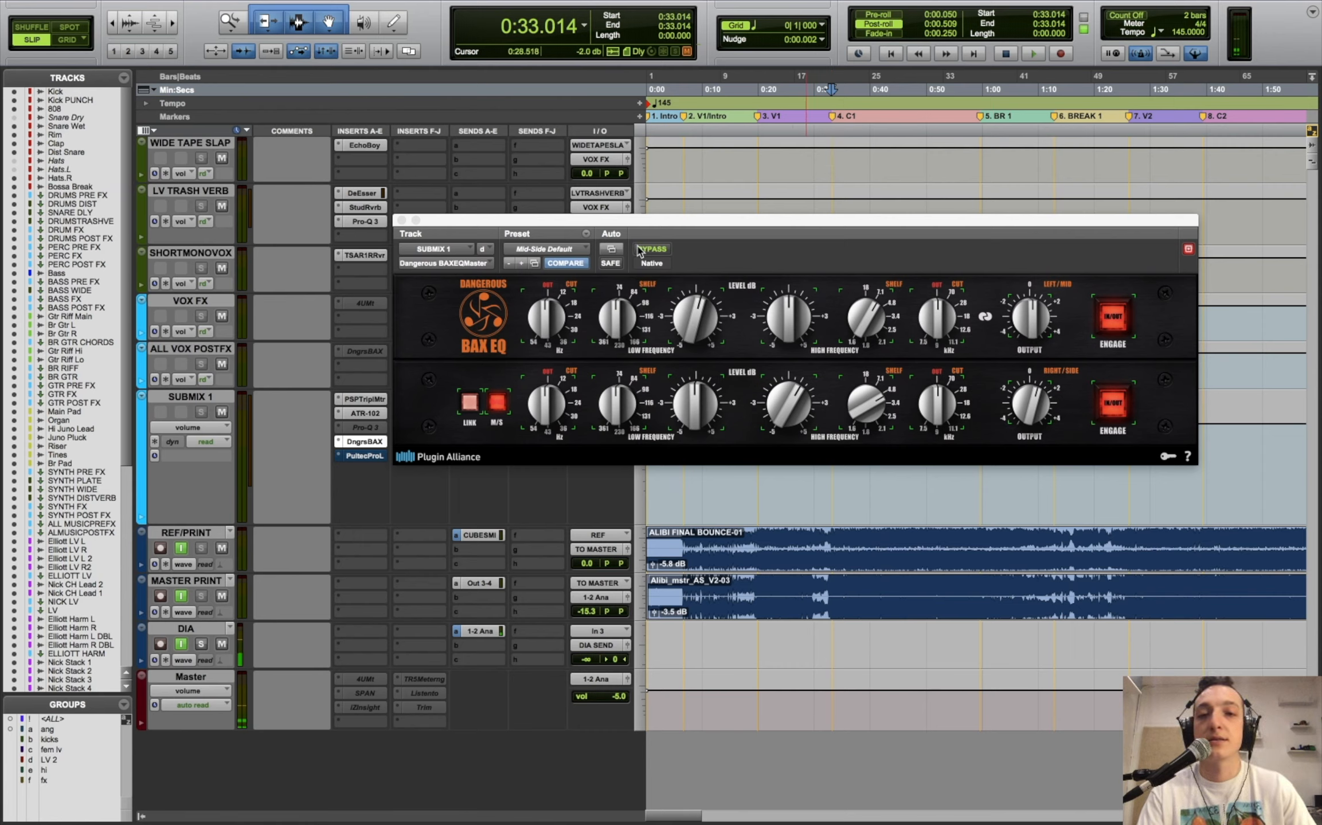
key(space)
key(space)
mouse_move(659, 218)
mouse_down()
mouse_move(643, 160)
mouse_move(661, 220)
mouse_up()
key(space)
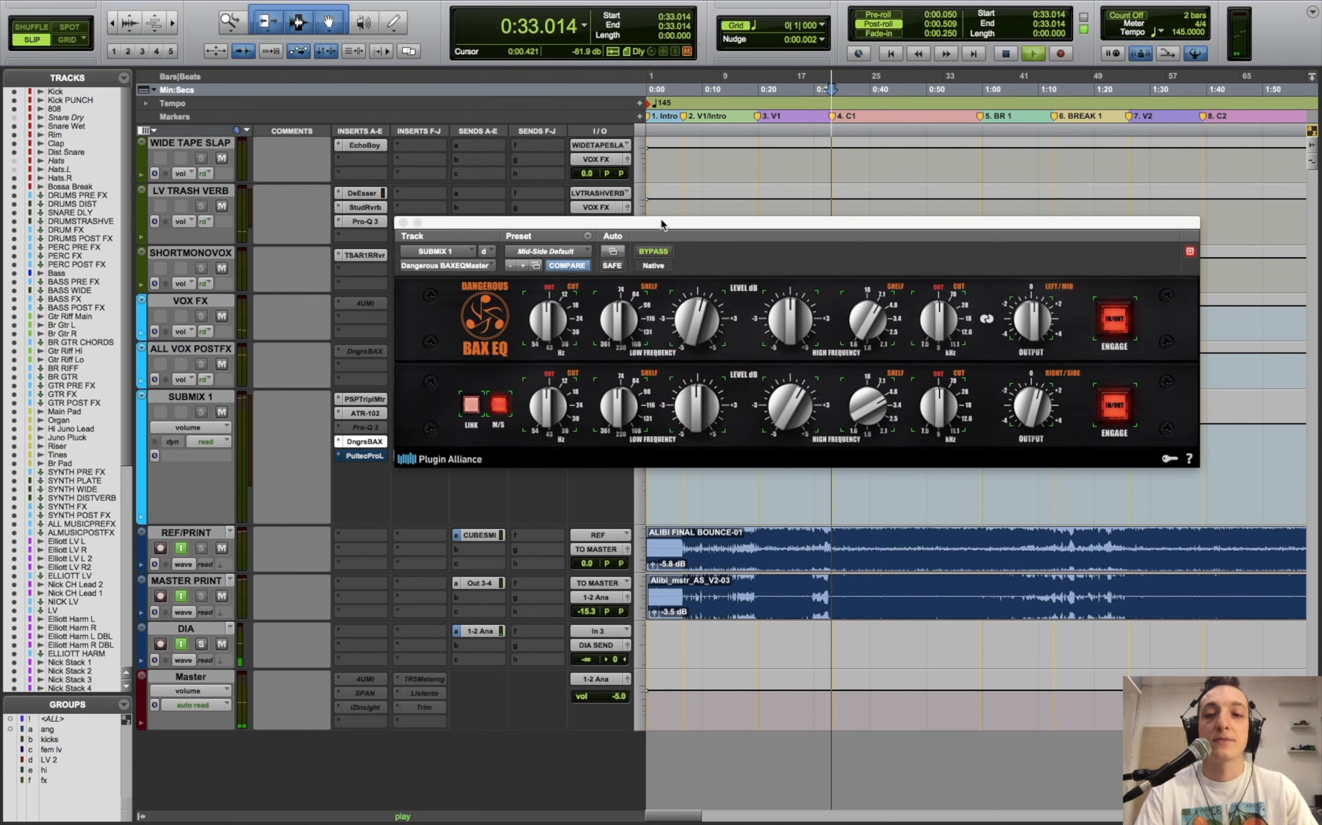
click(652, 252)
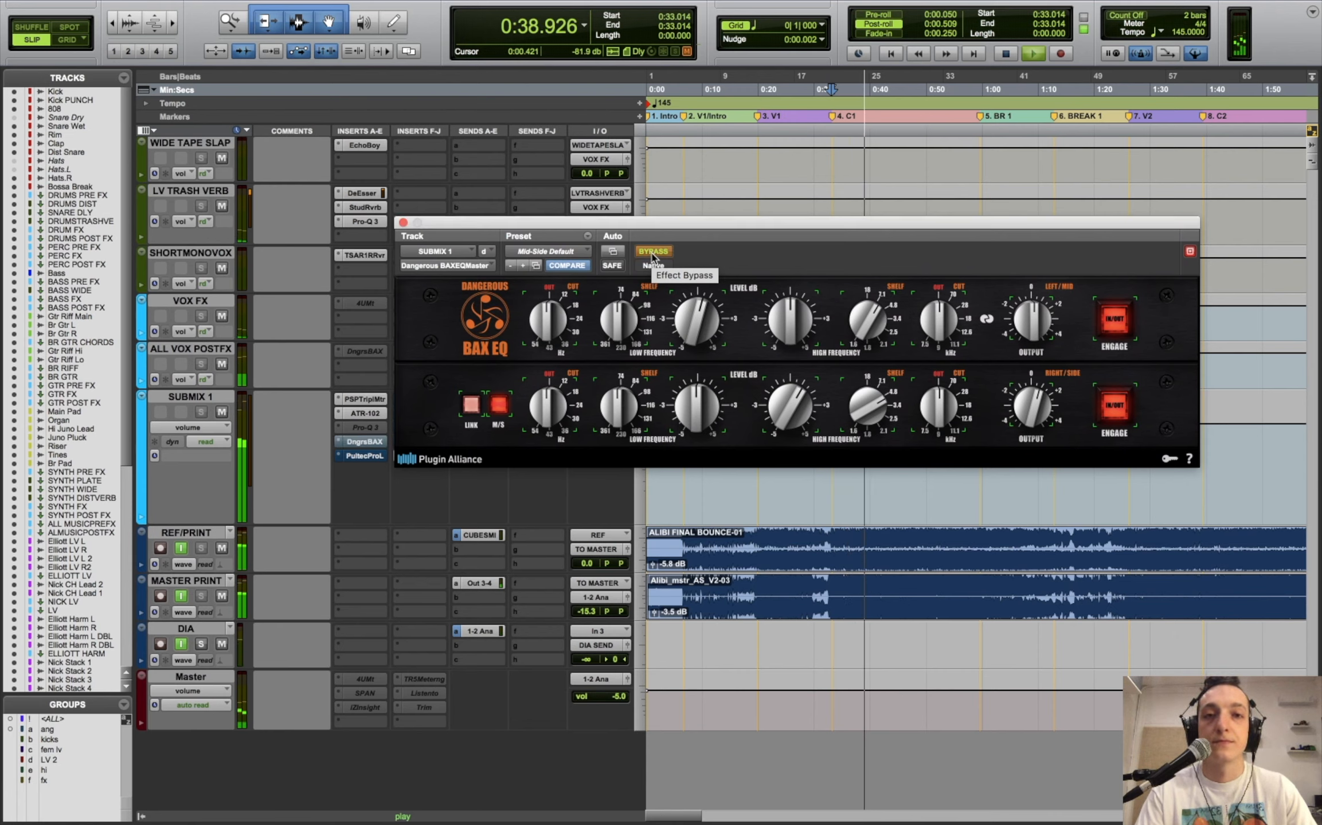
click(652, 253)
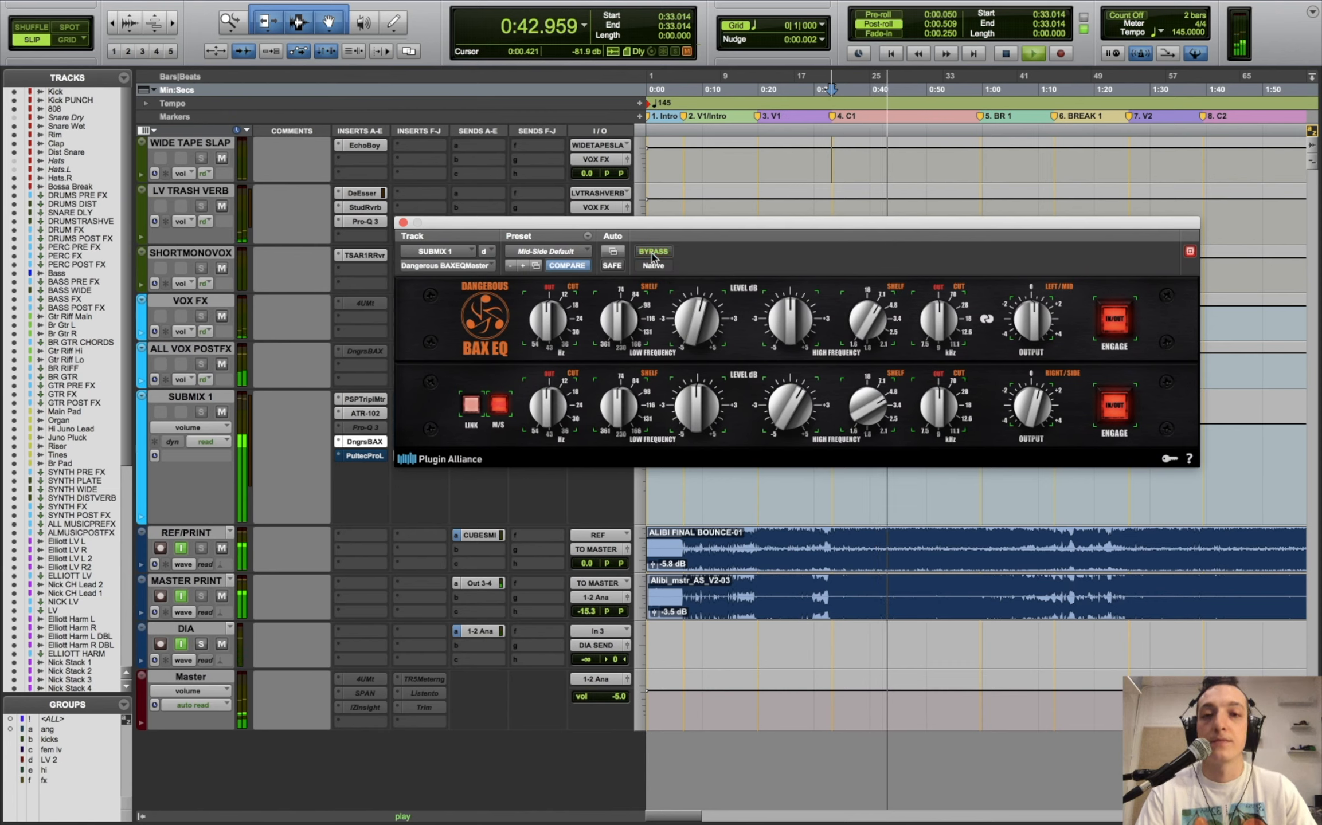
click(651, 253)
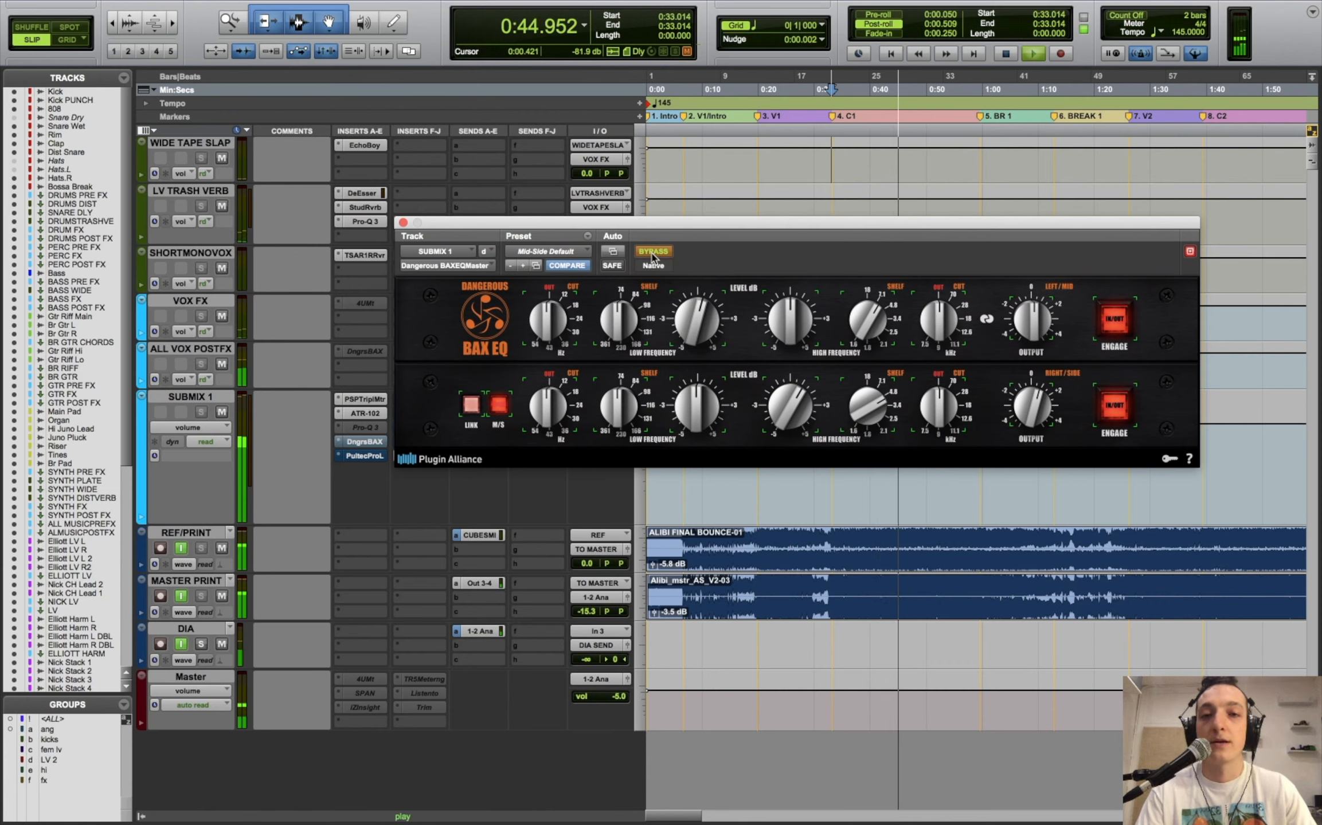
key(space)
key(super+w)
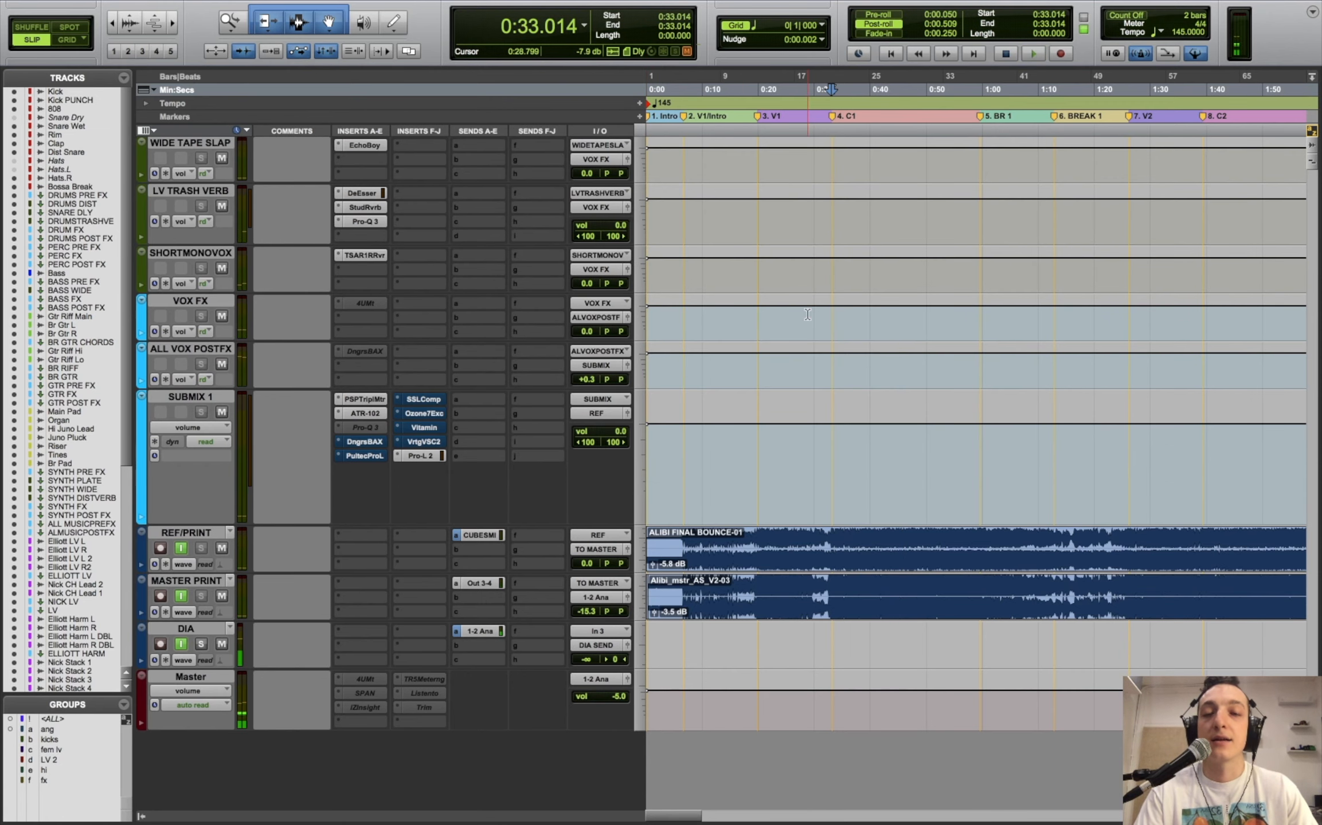
- Re-enable the BAX EQ, switch the Pultec-Pro Legacy EQ back on, and close its window
super+click(373, 447)
click(367, 456)
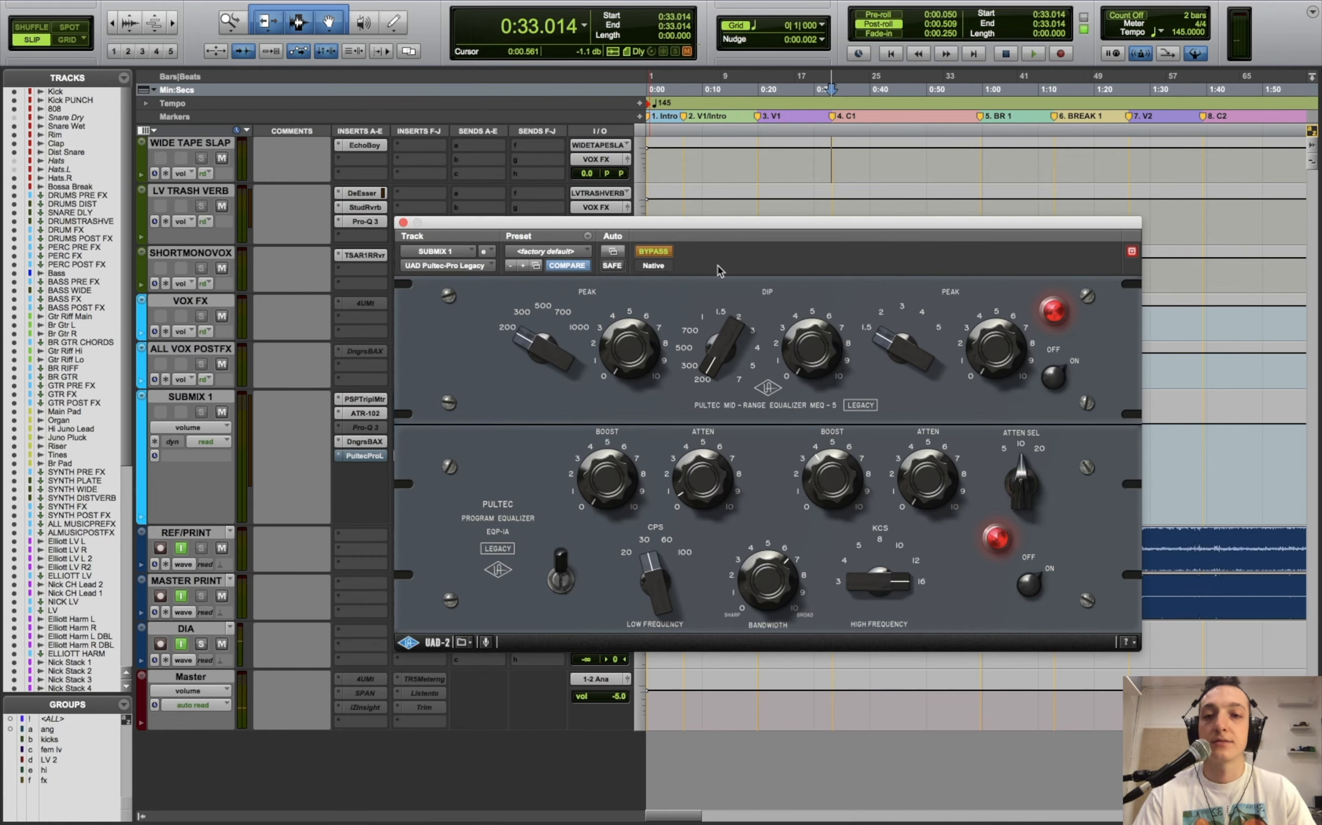
click(662, 255)
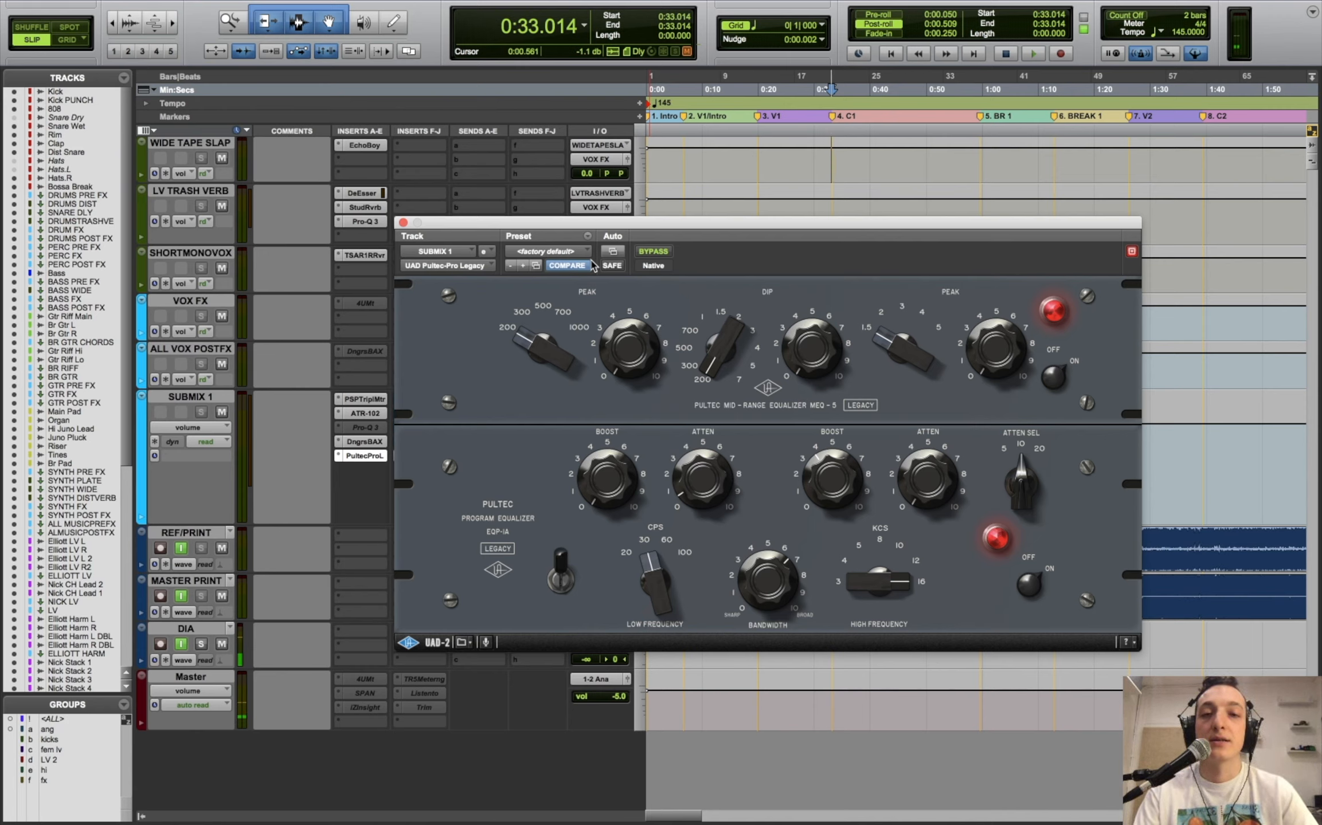
click(403, 223)
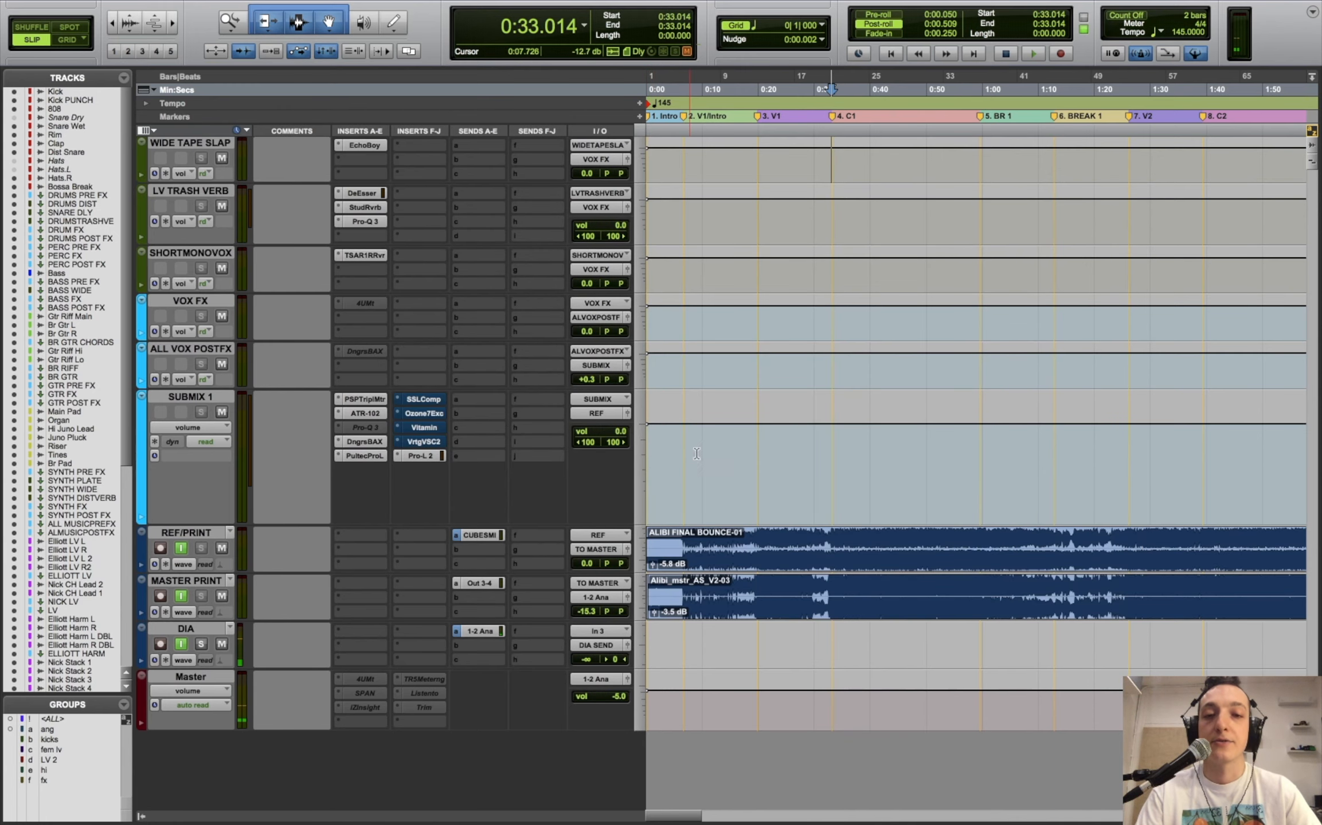
- Set playback start to 0:31.609 in SUBMIX 1, zoom in there, and audition the passage
click(815, 455)
click(824, 451)
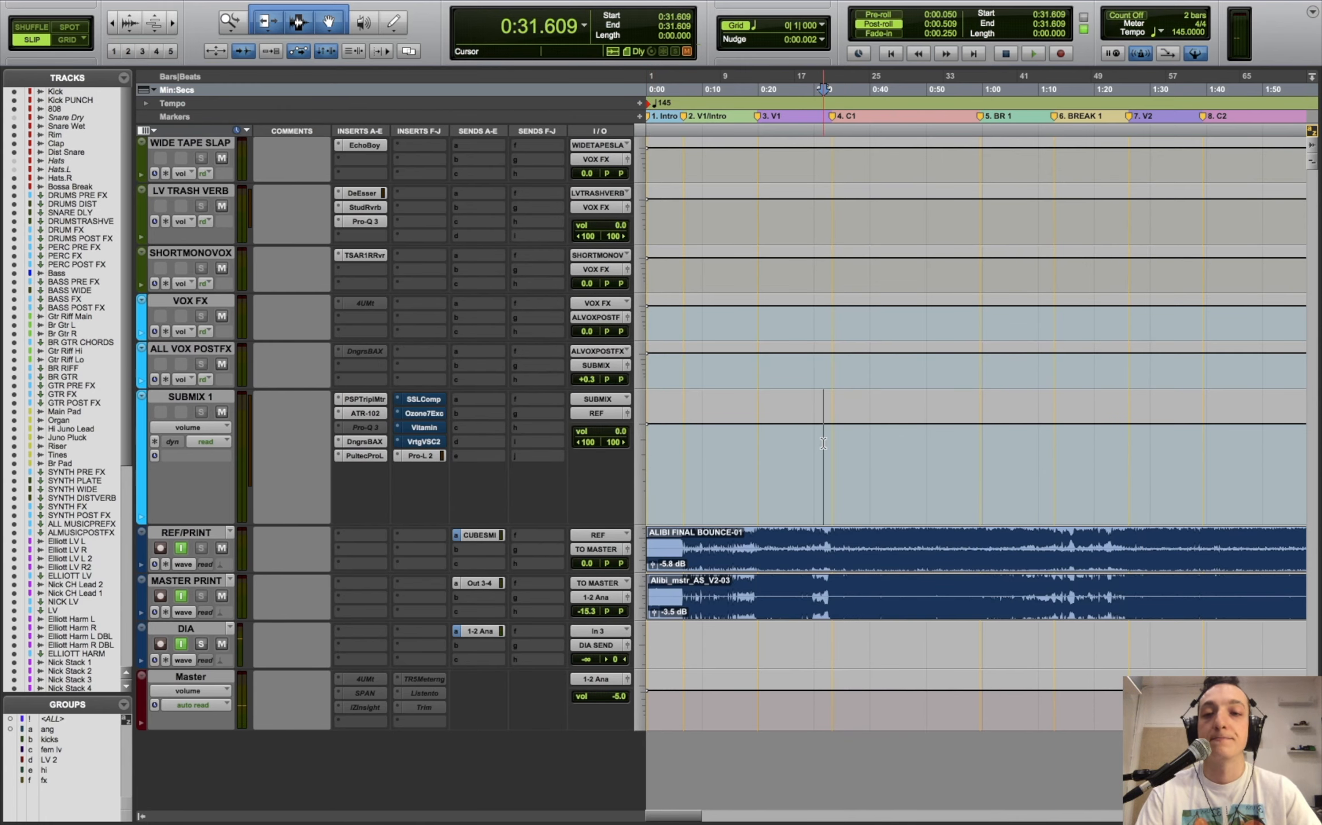
key(super+bracketright)
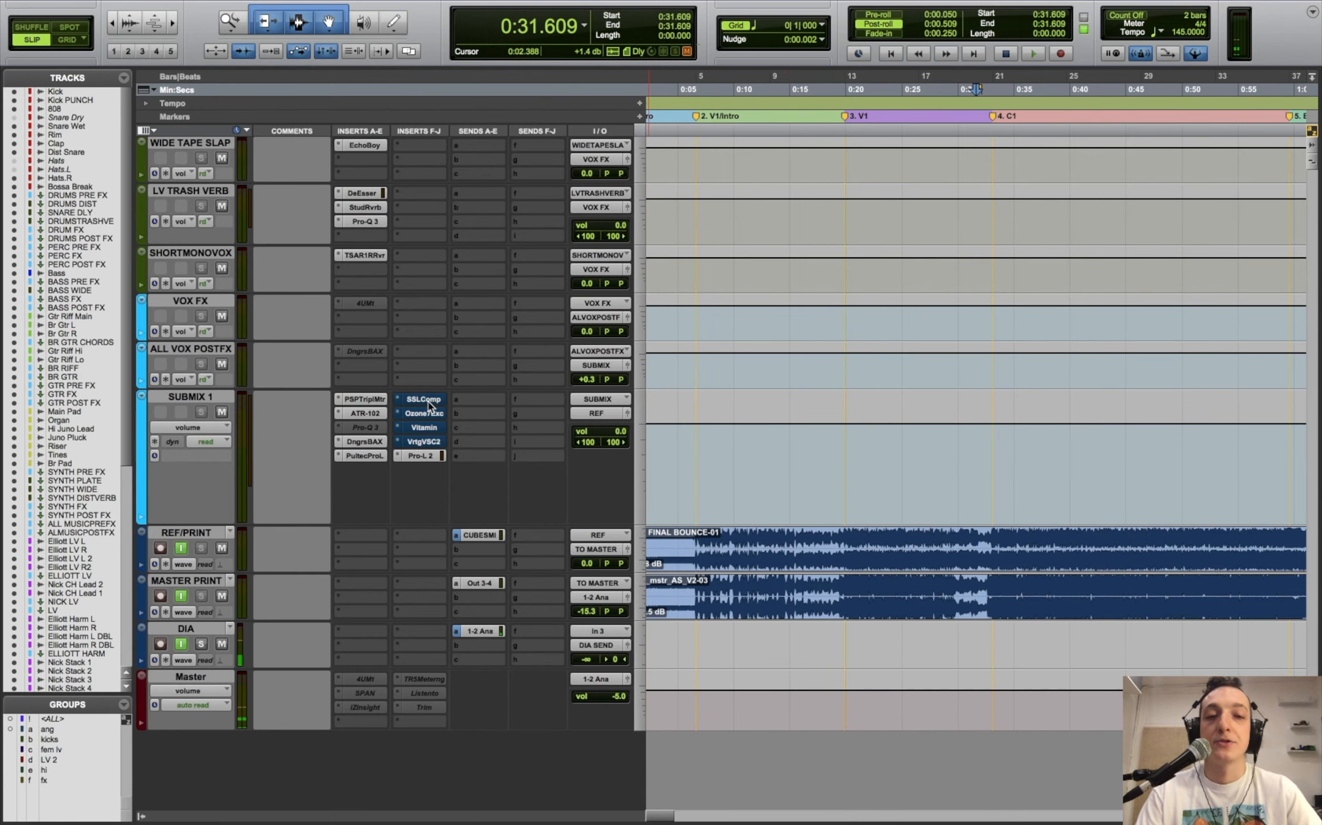
key(space)
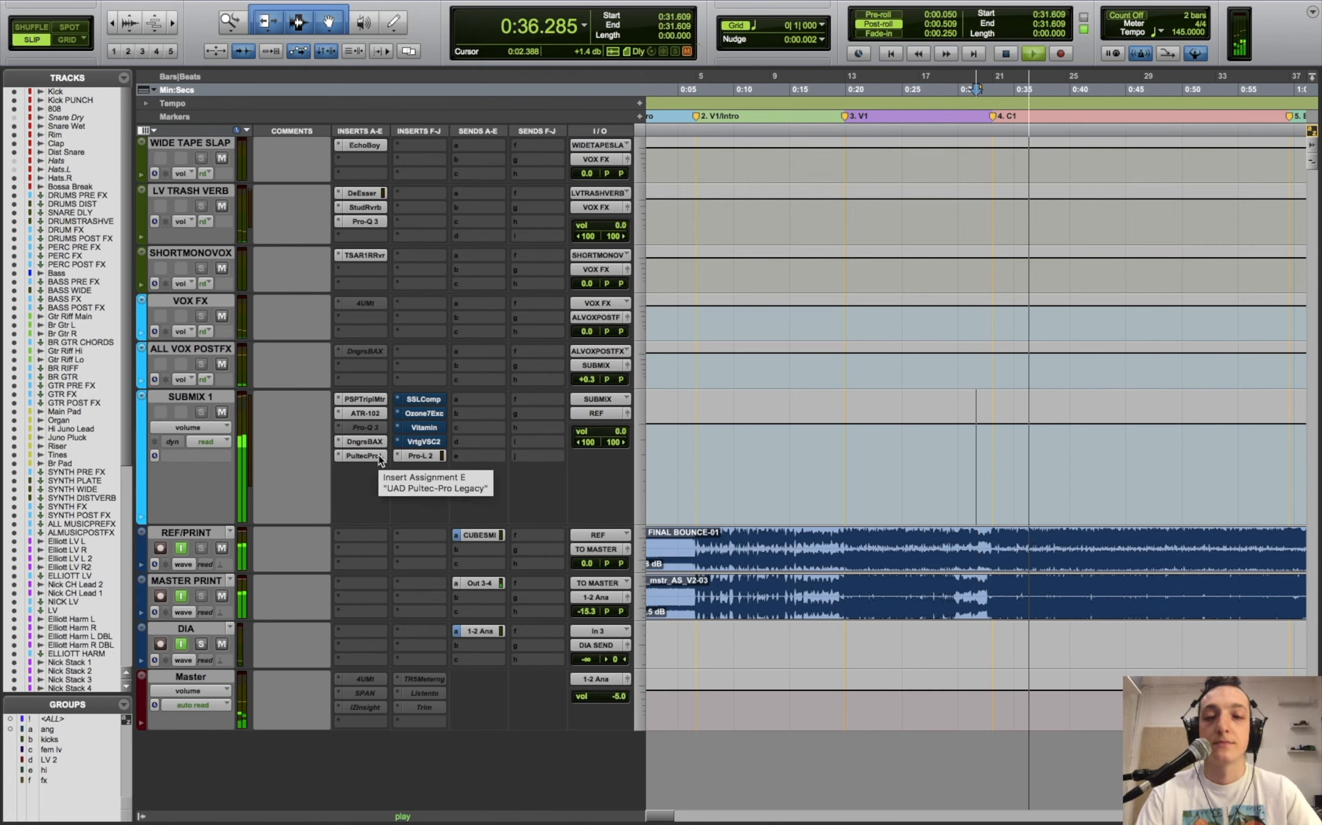
key(space)
- Lower the SSL bus compressor ratio on SUBMIX 1 from 4:1 to 2:1
click(422, 400)
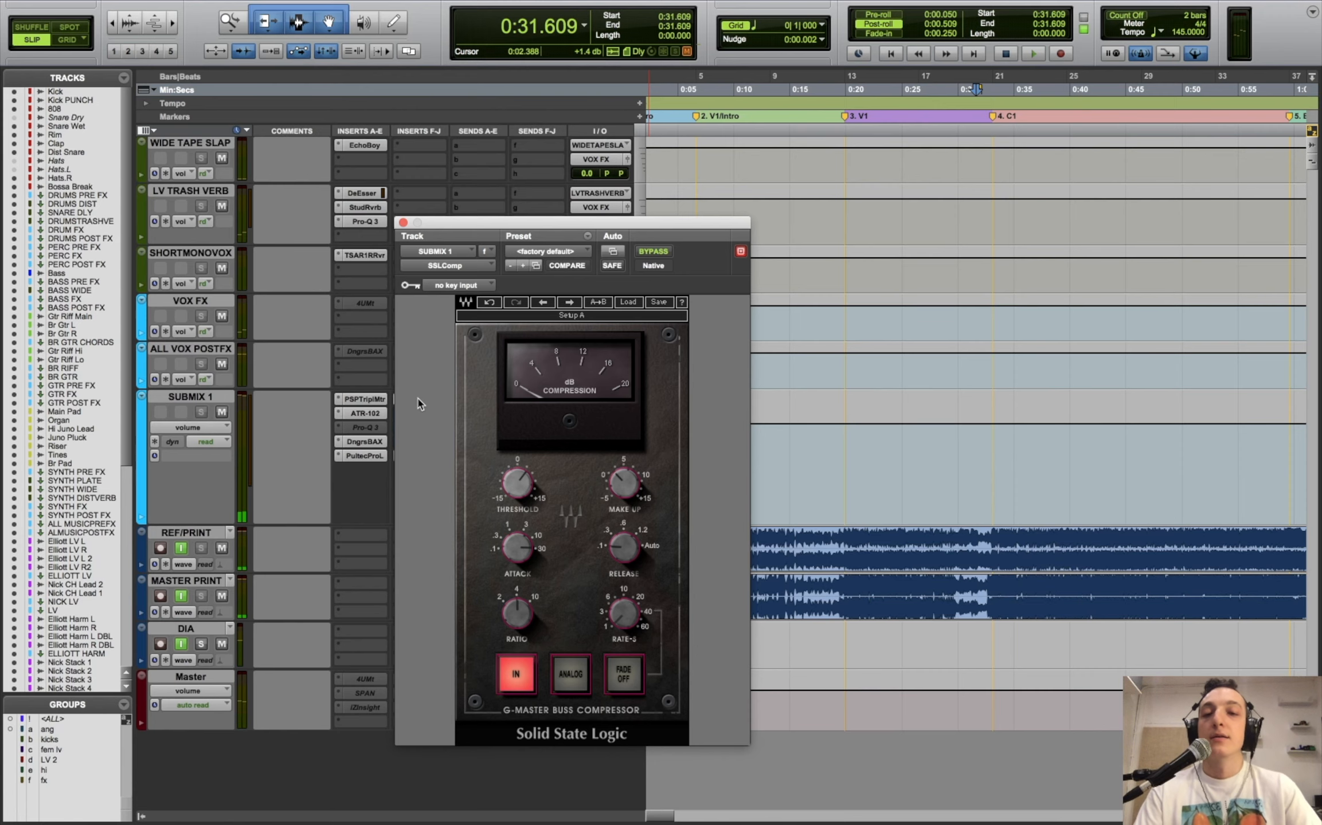
drag(589, 222, 934, 53)
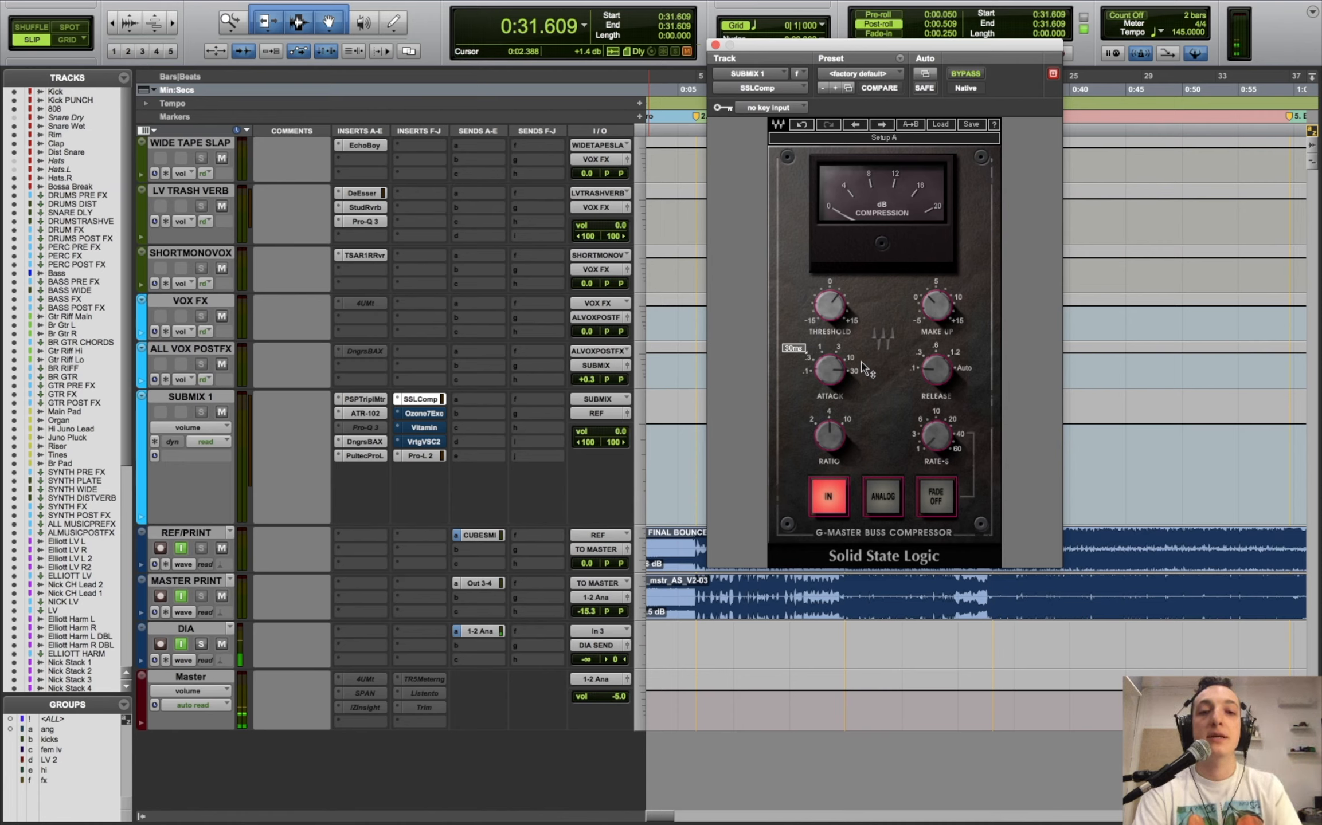
mouse_move(836, 436)
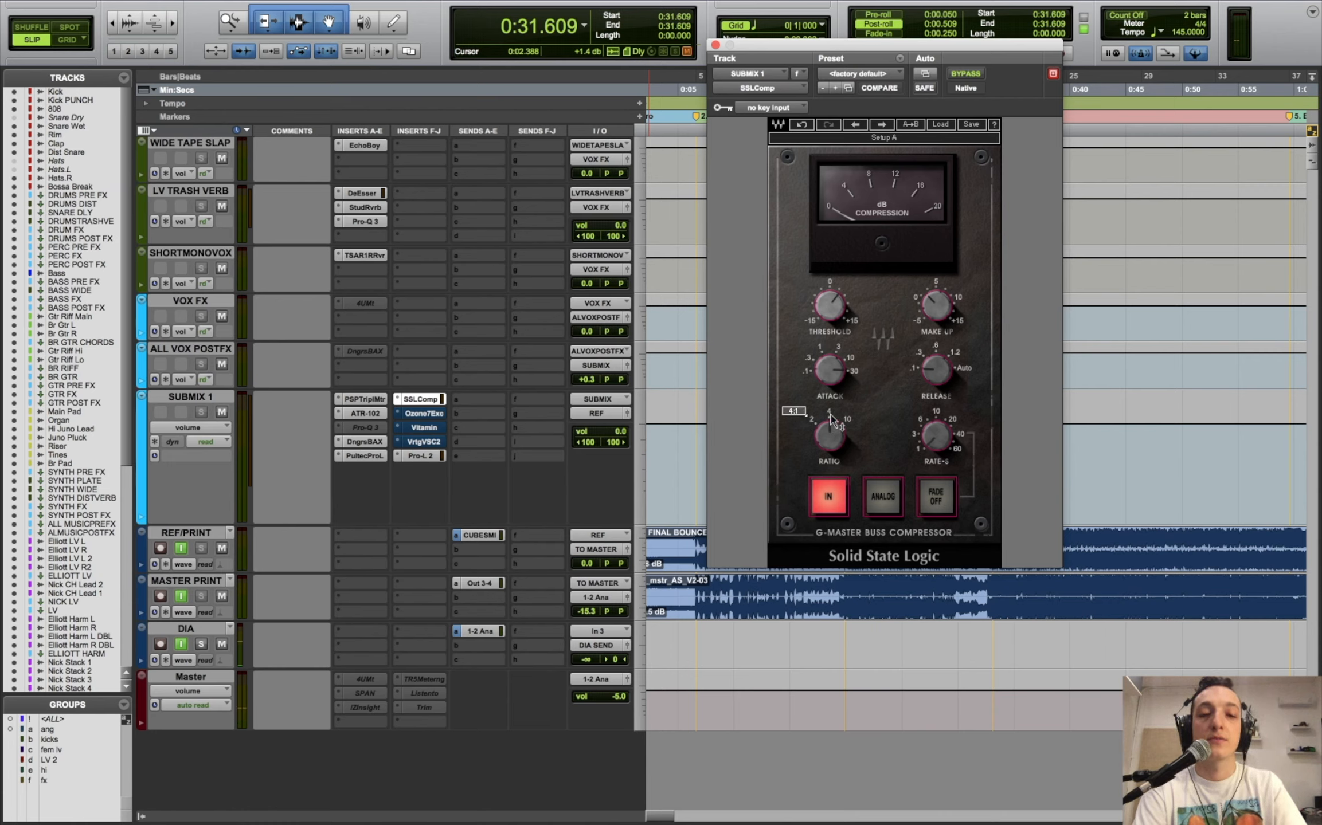
drag(825, 423, 826, 443)
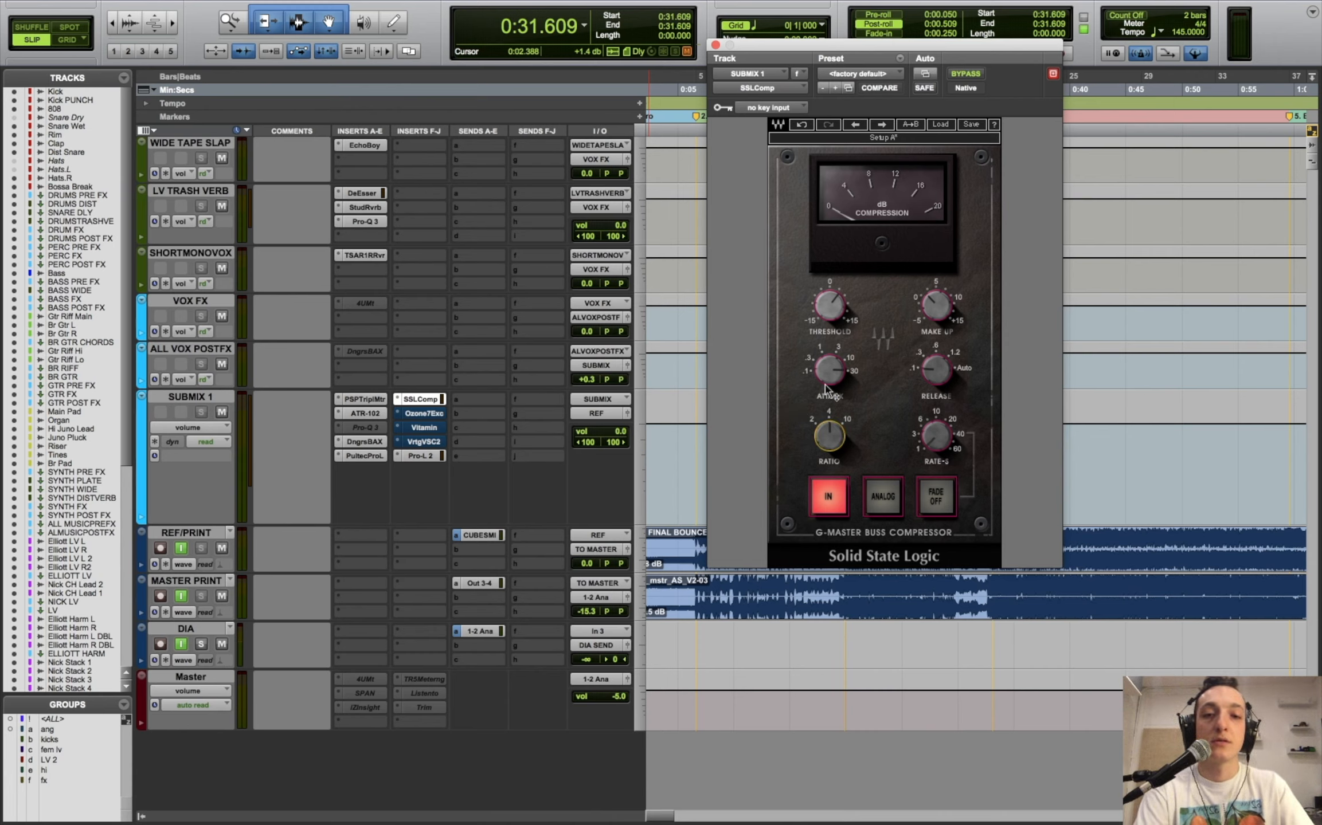
mouse_move(863, 381)
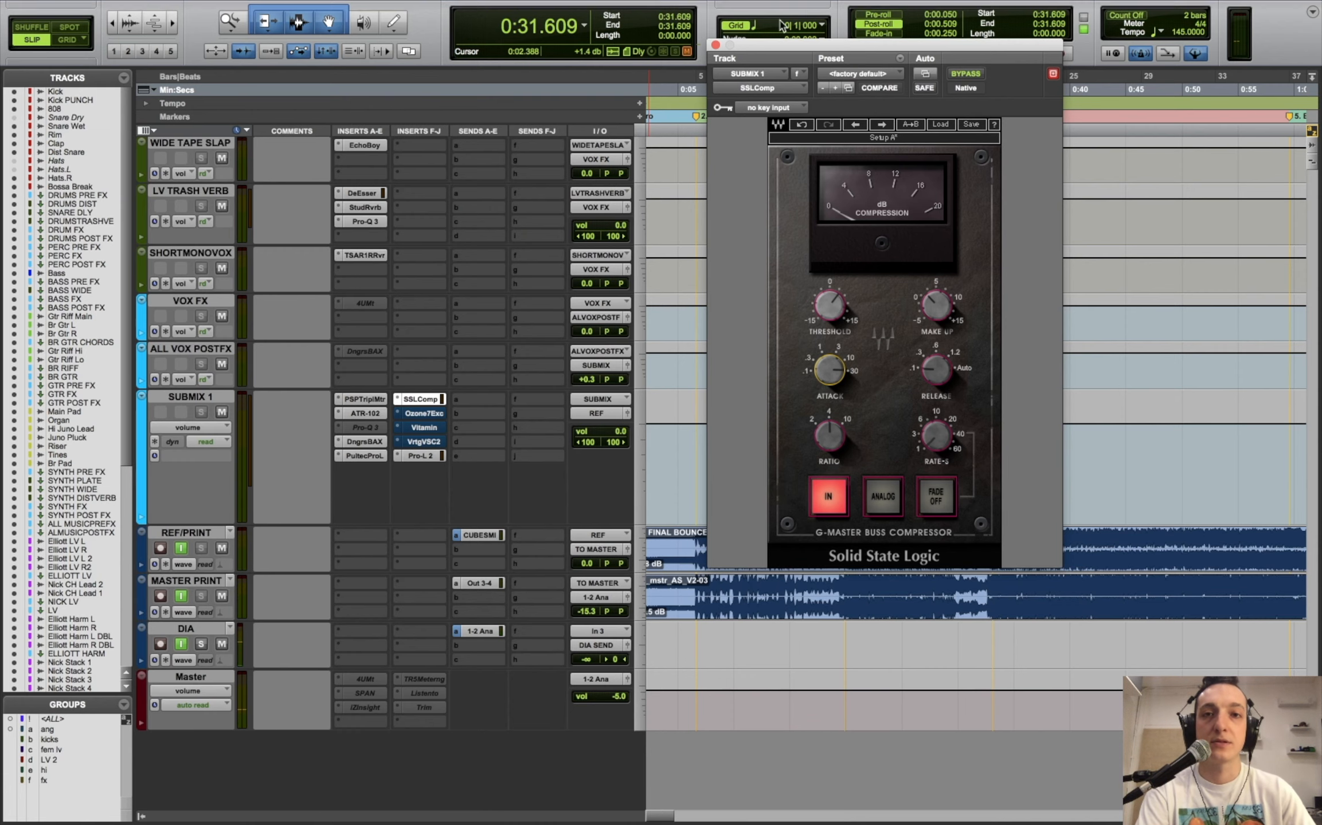
- A/B the SSL compressor during playback, leave it active, then bring up the Ozone 7 Exciter
click(715, 46)
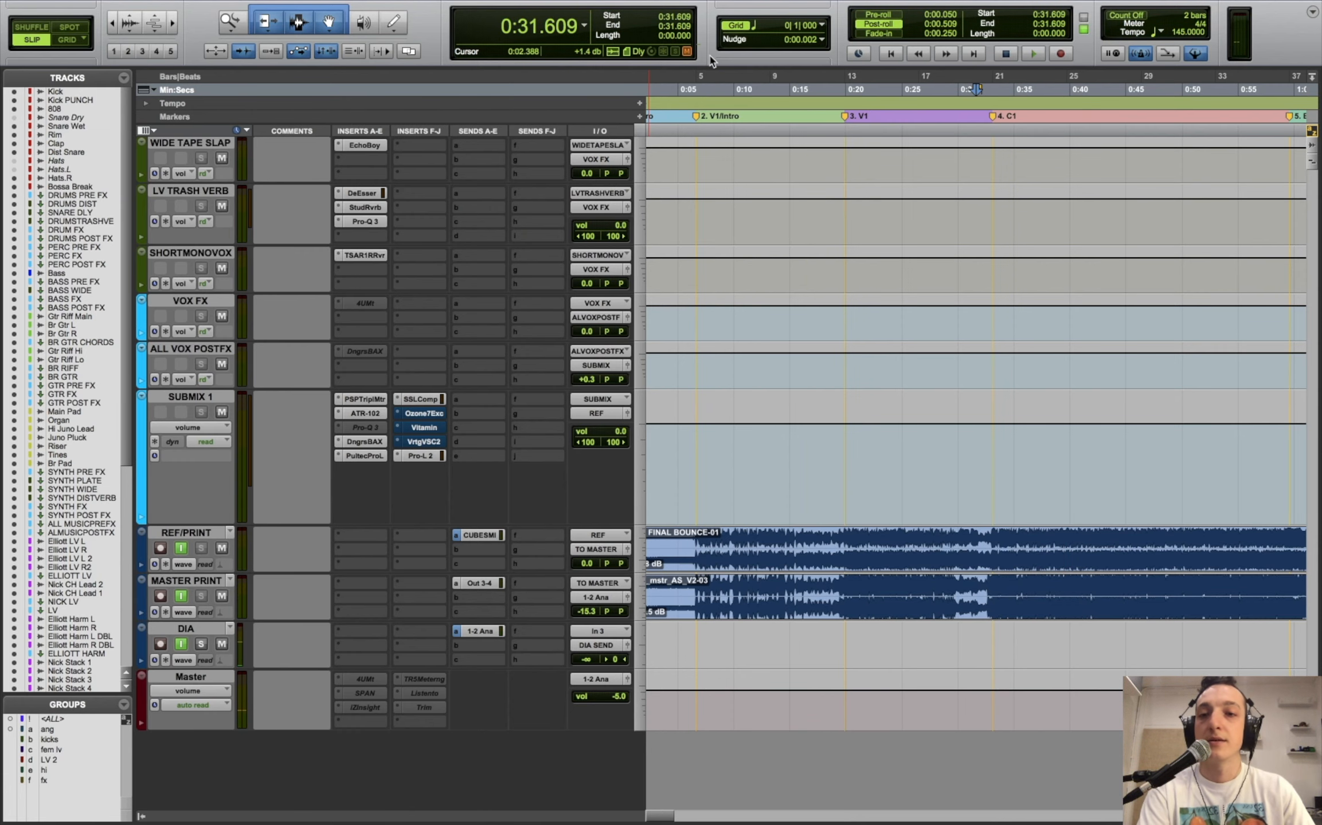
click(421, 399)
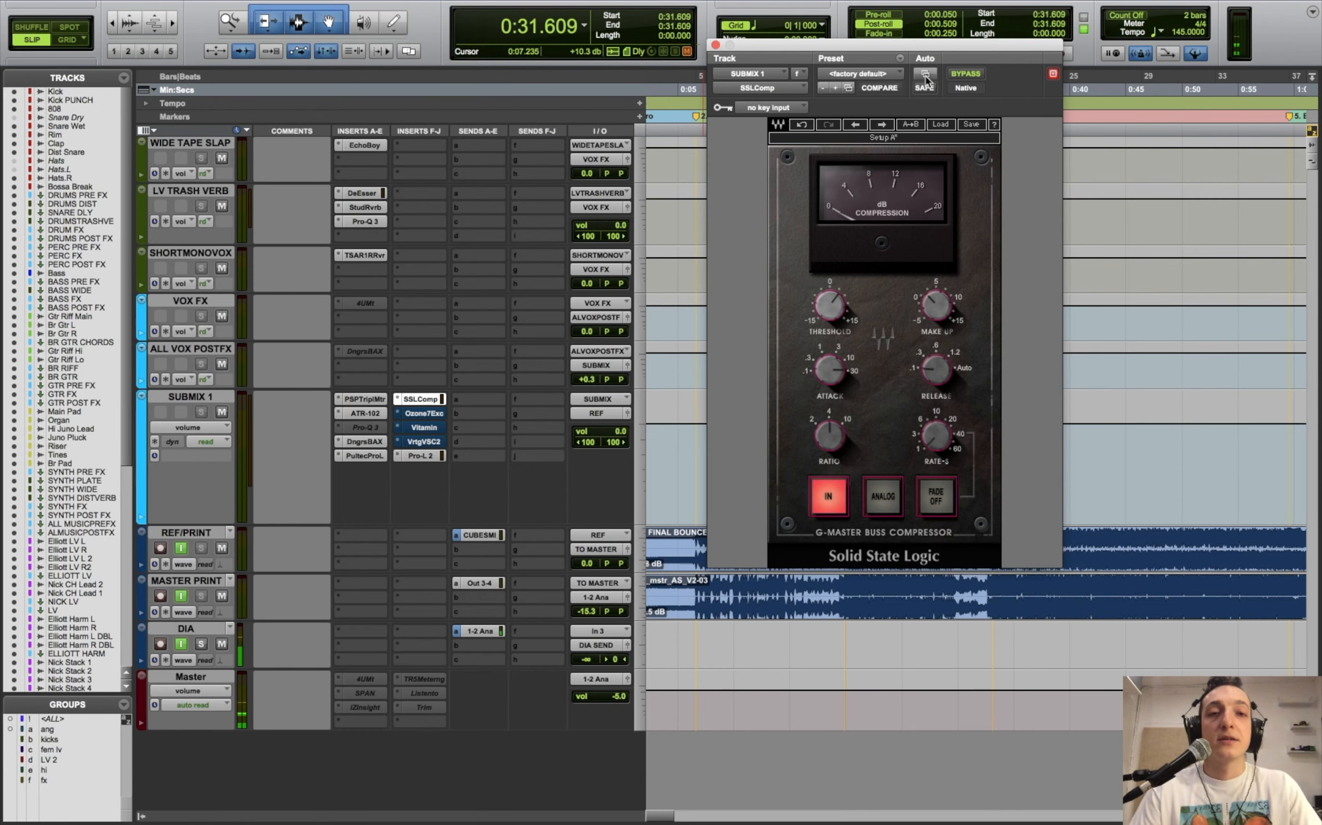
drag(963, 57, 704, 86)
key(space)
click(716, 104)
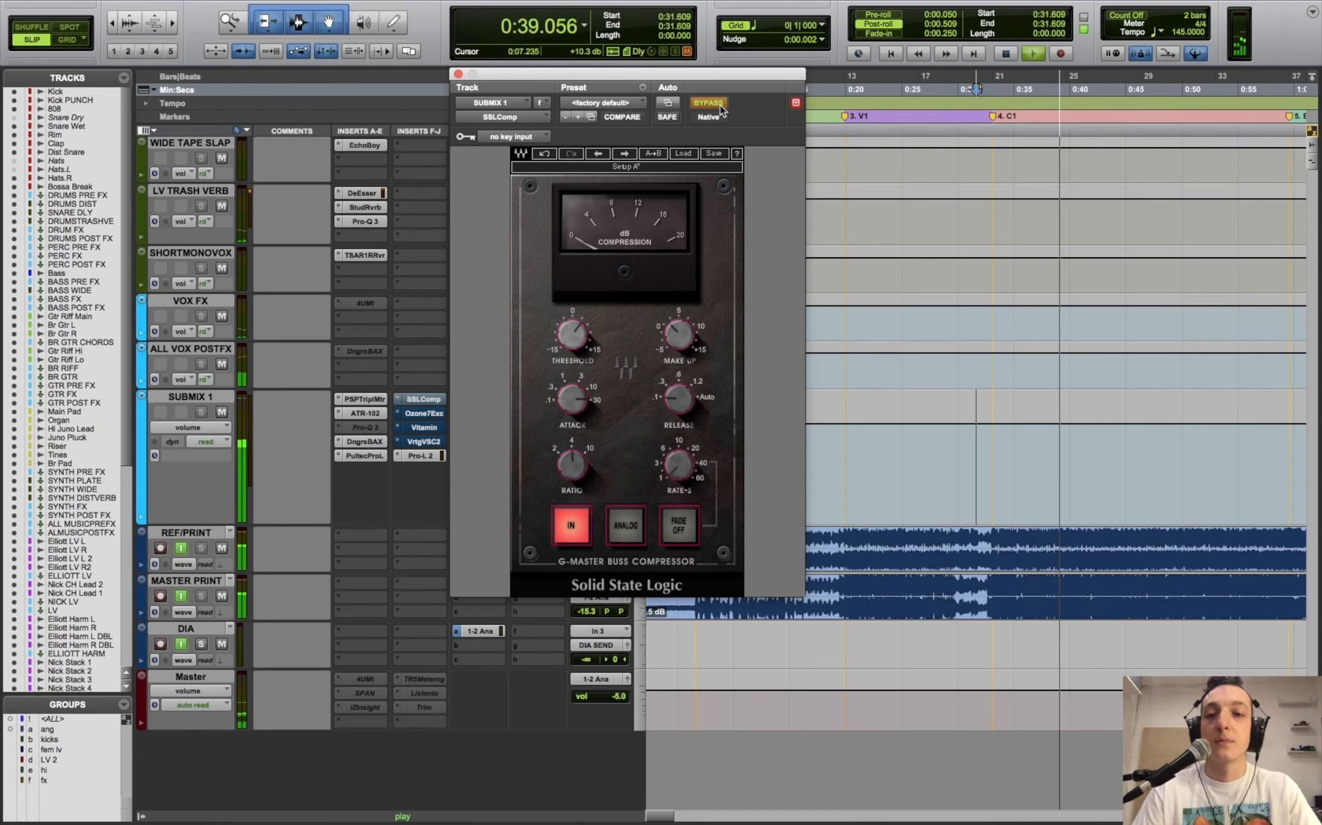
click(708, 102)
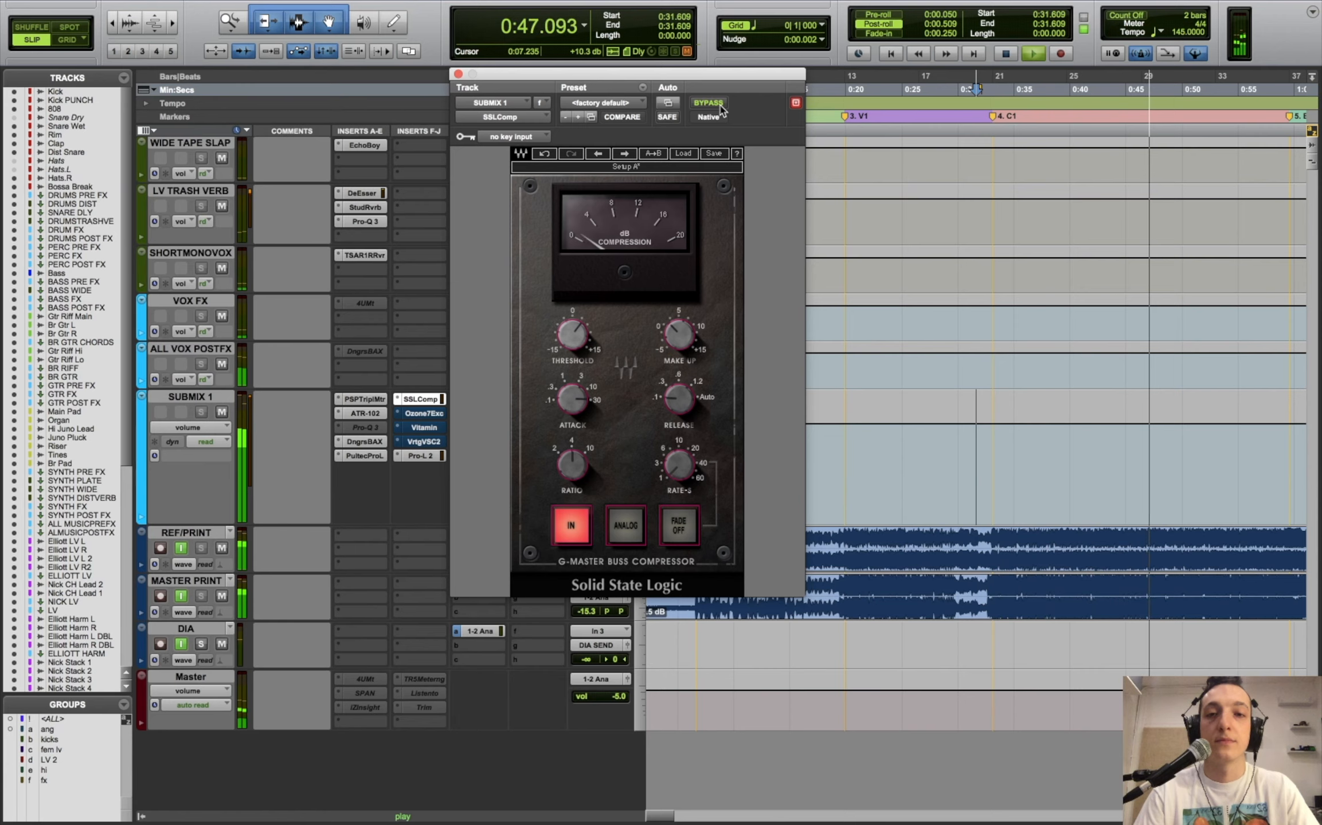
click(708, 104)
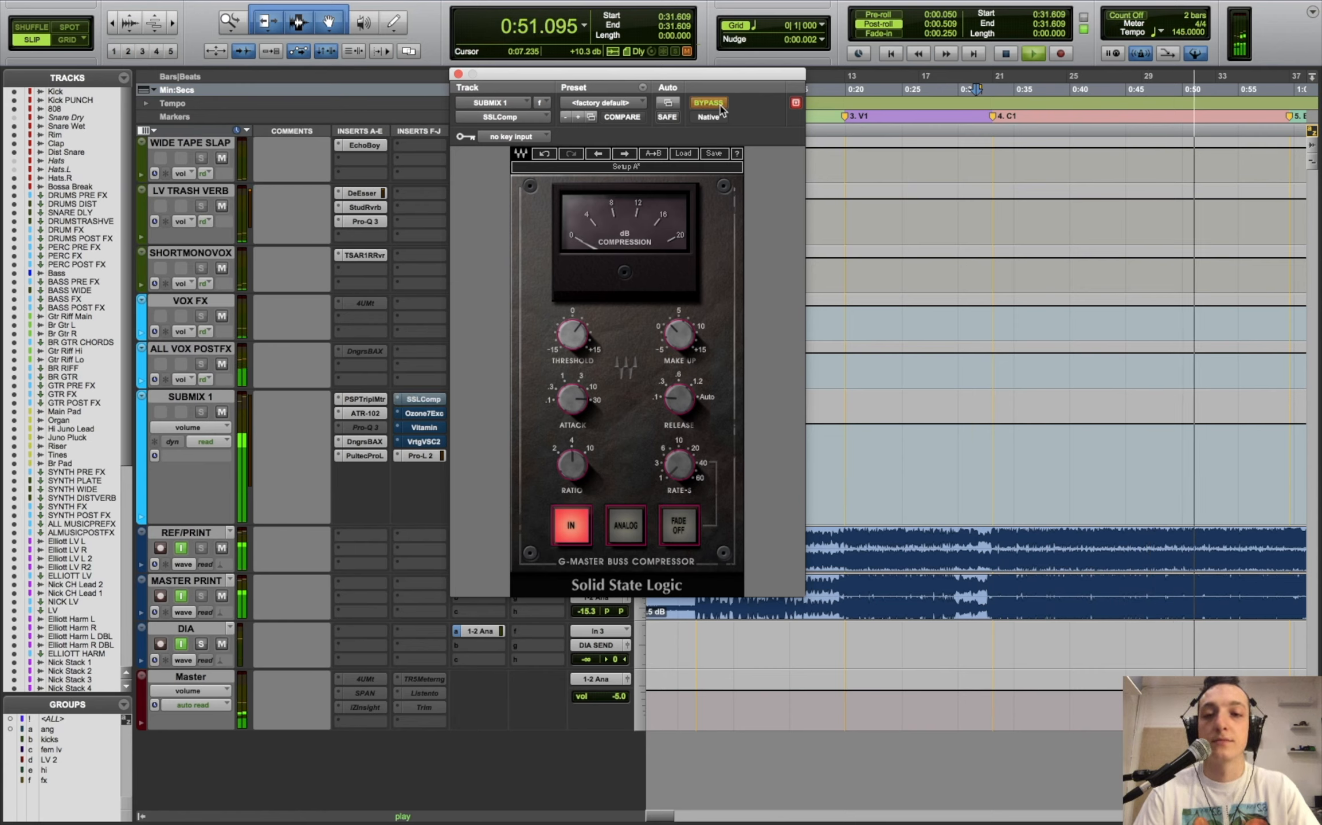
click(720, 108)
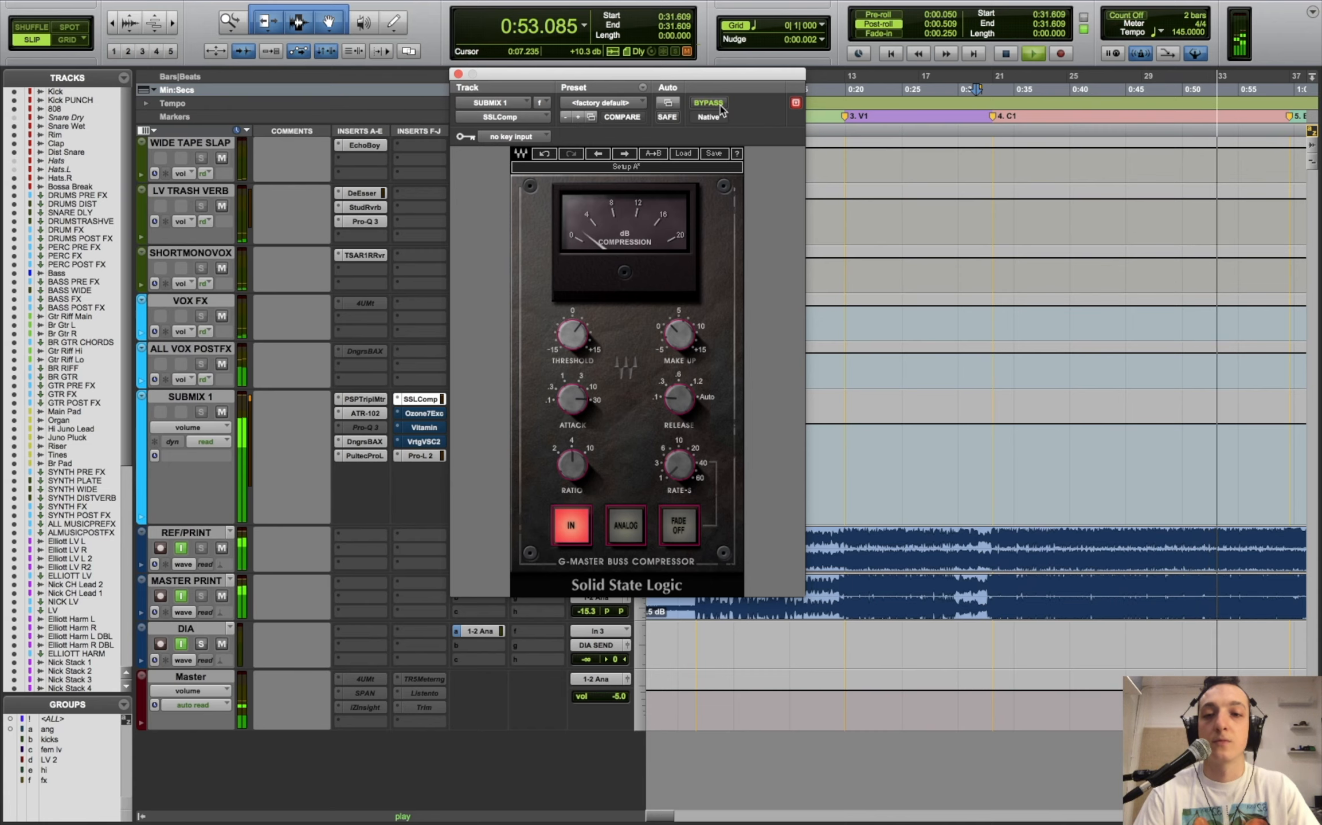
key(space)
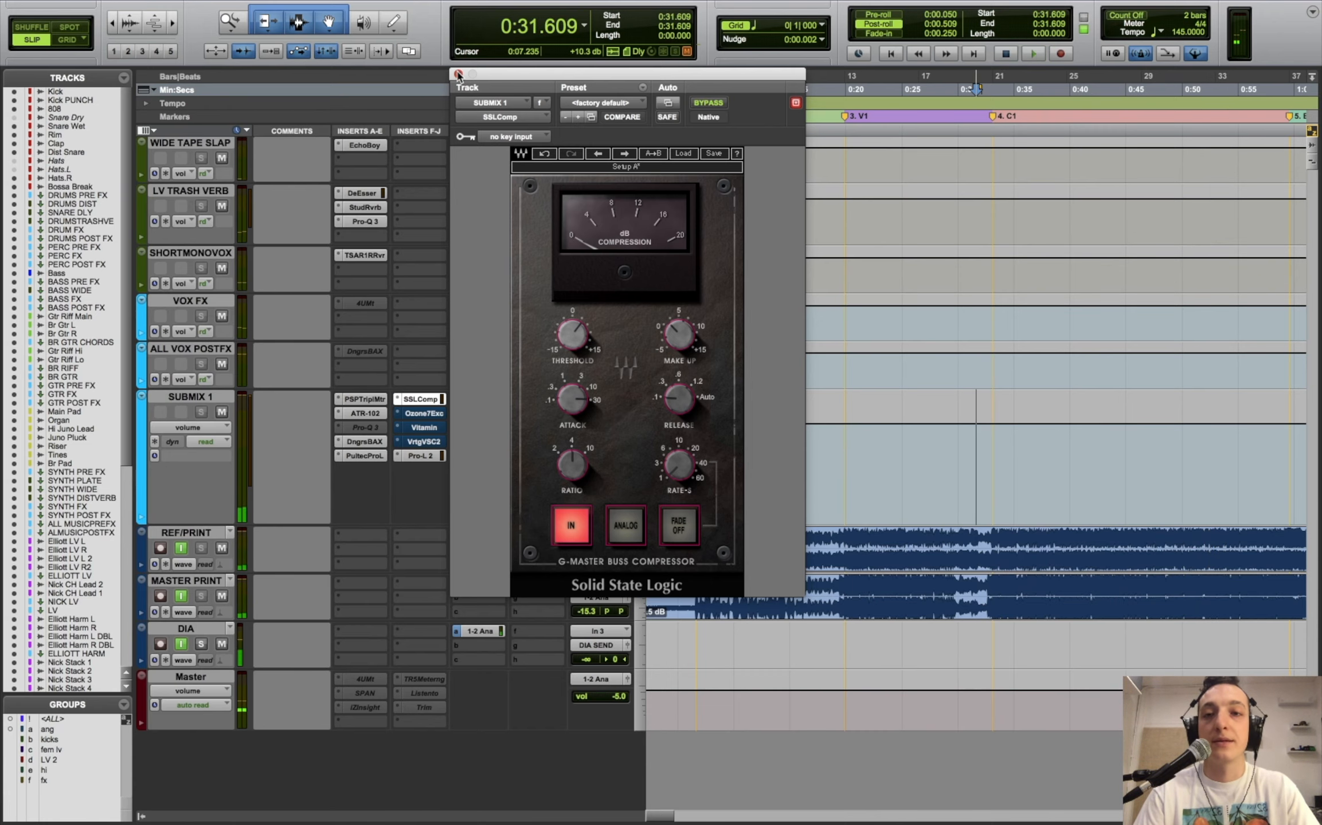
click(458, 74)
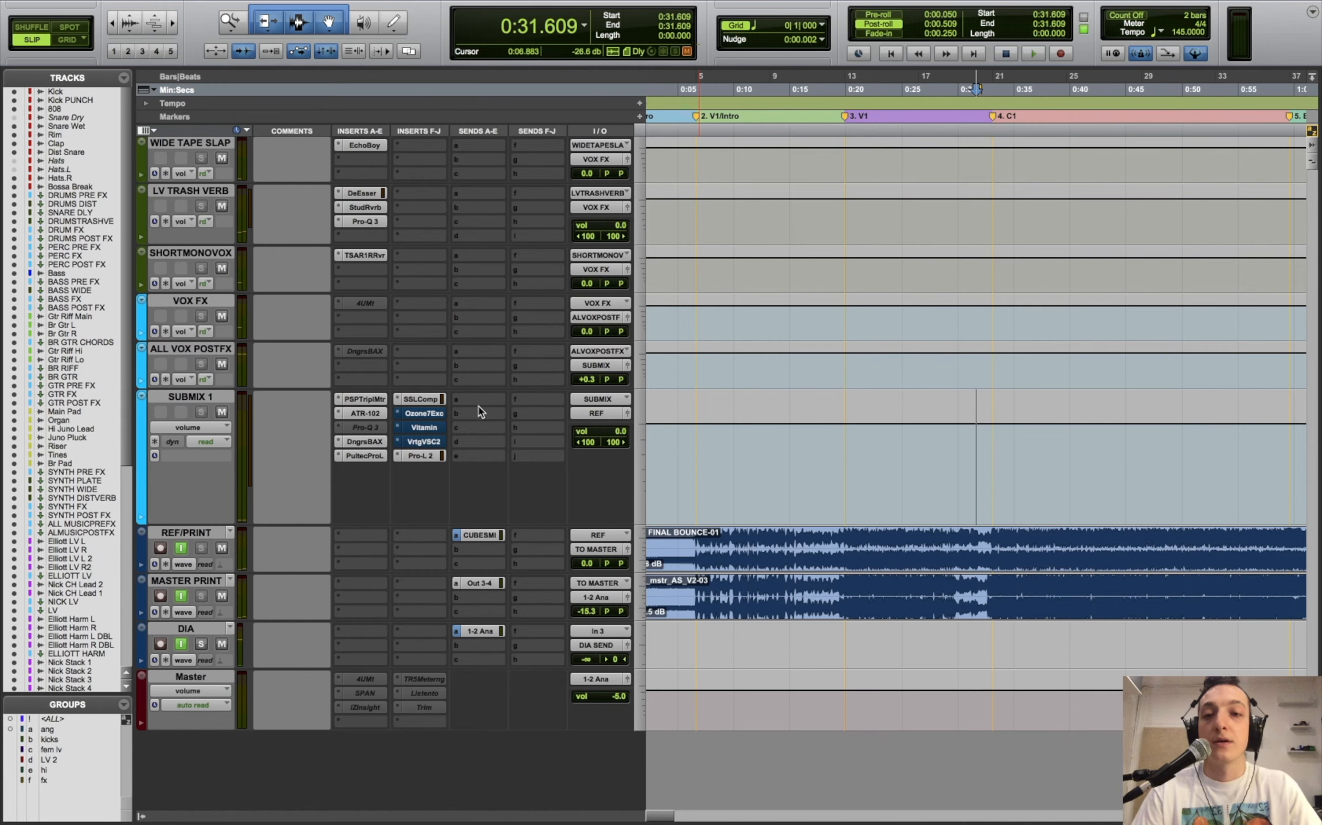
click(431, 415)
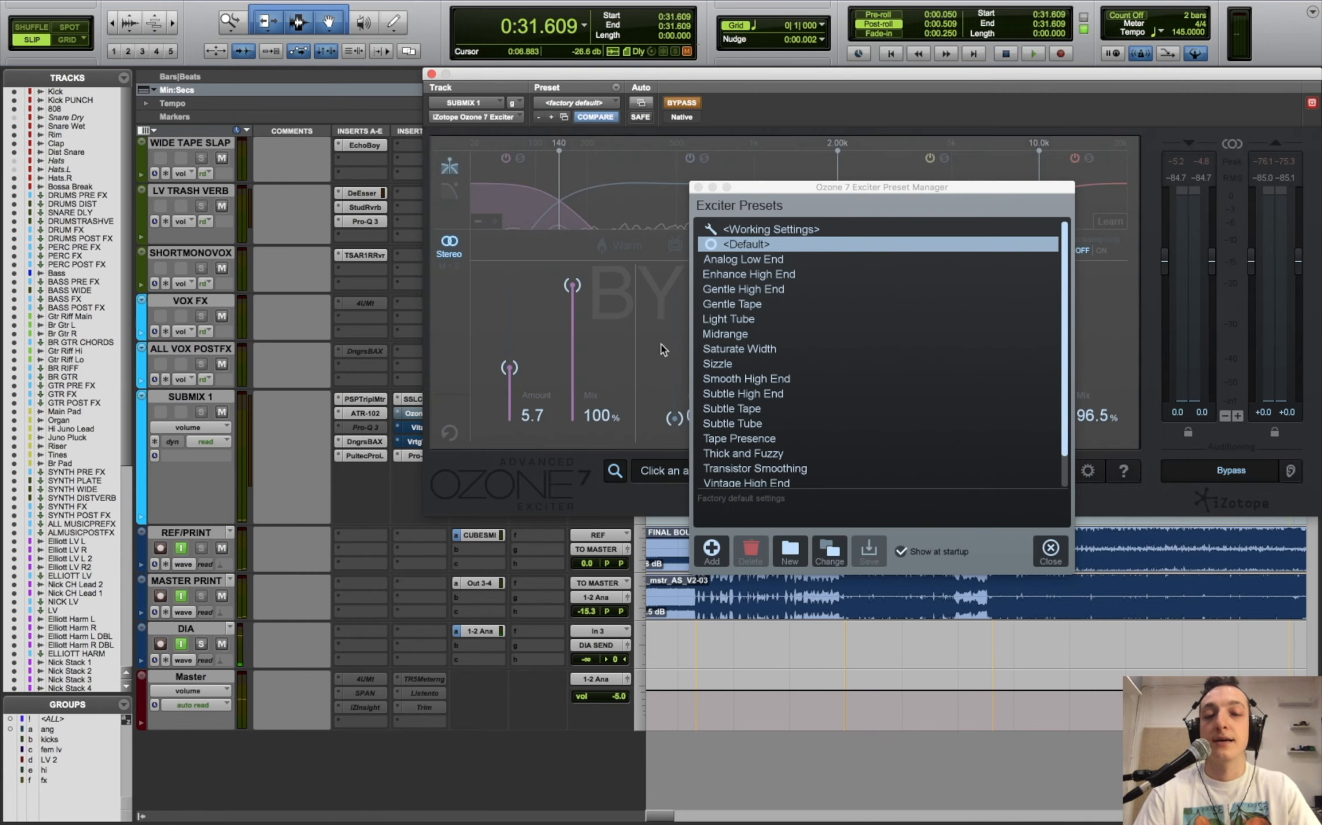
- Dismiss the Exciter preset list and position its window to show the Triode band settings
click(698, 188)
drag(814, 74, 744, 36)
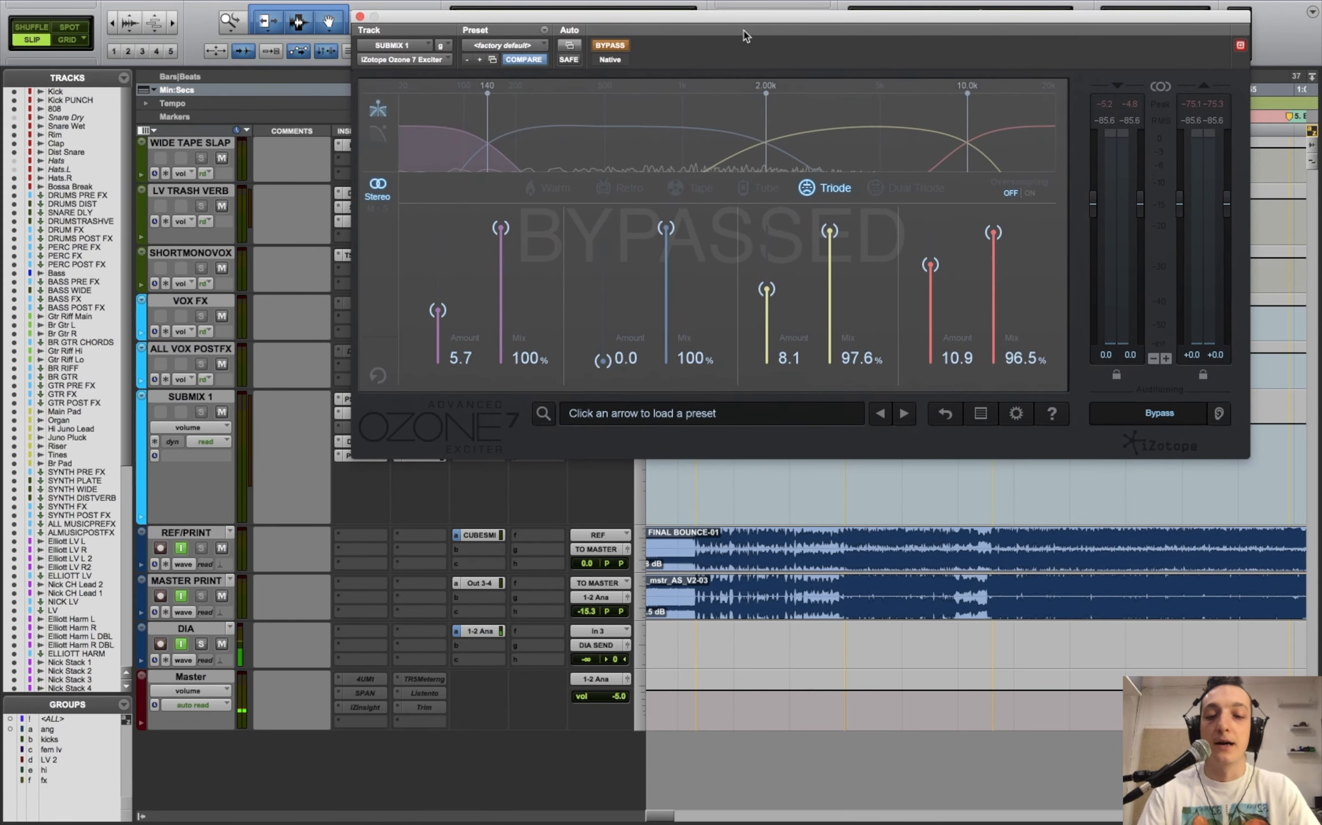
scroll(802, 579, up, 5)
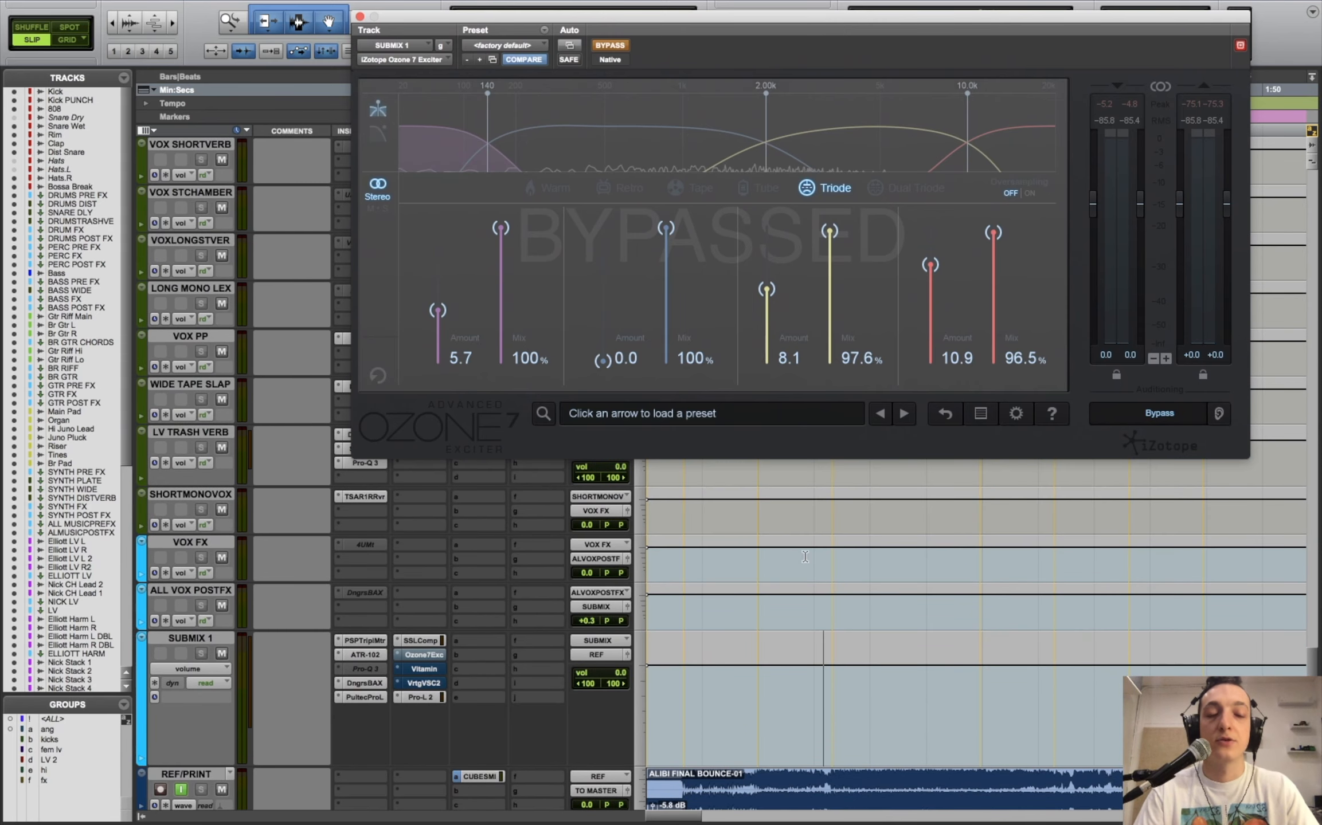
scroll(805, 556, up, 5)
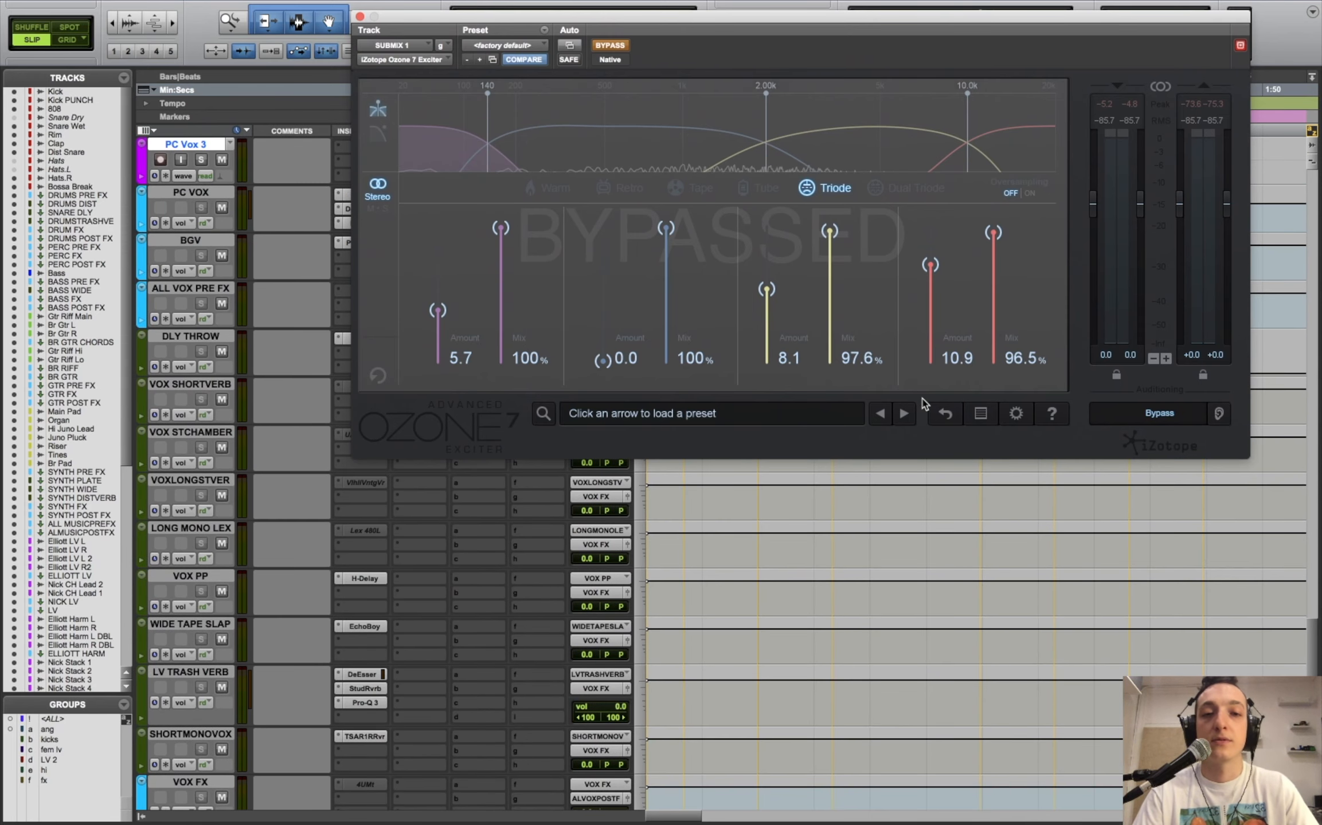
drag(911, 18, 887, 60)
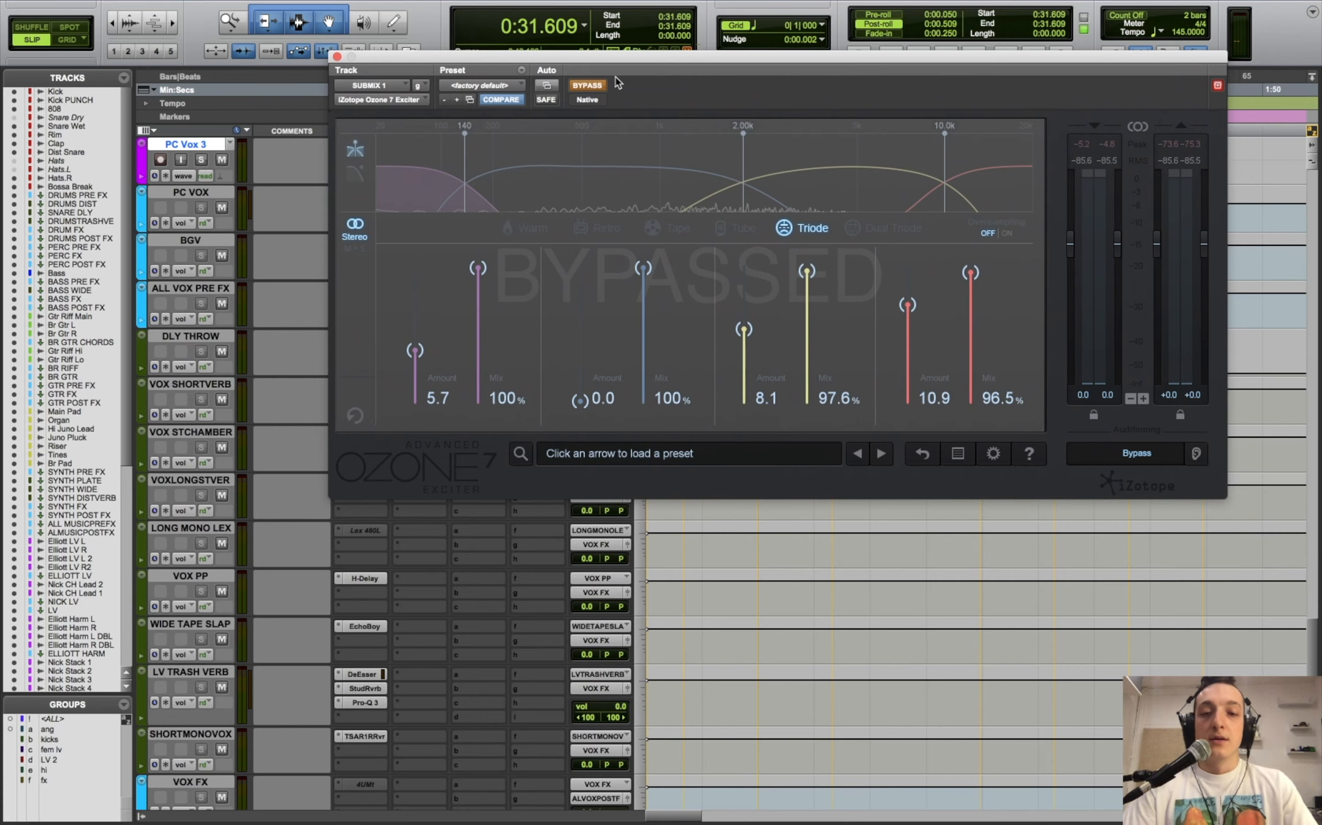
scroll(751, 741, down, 10)
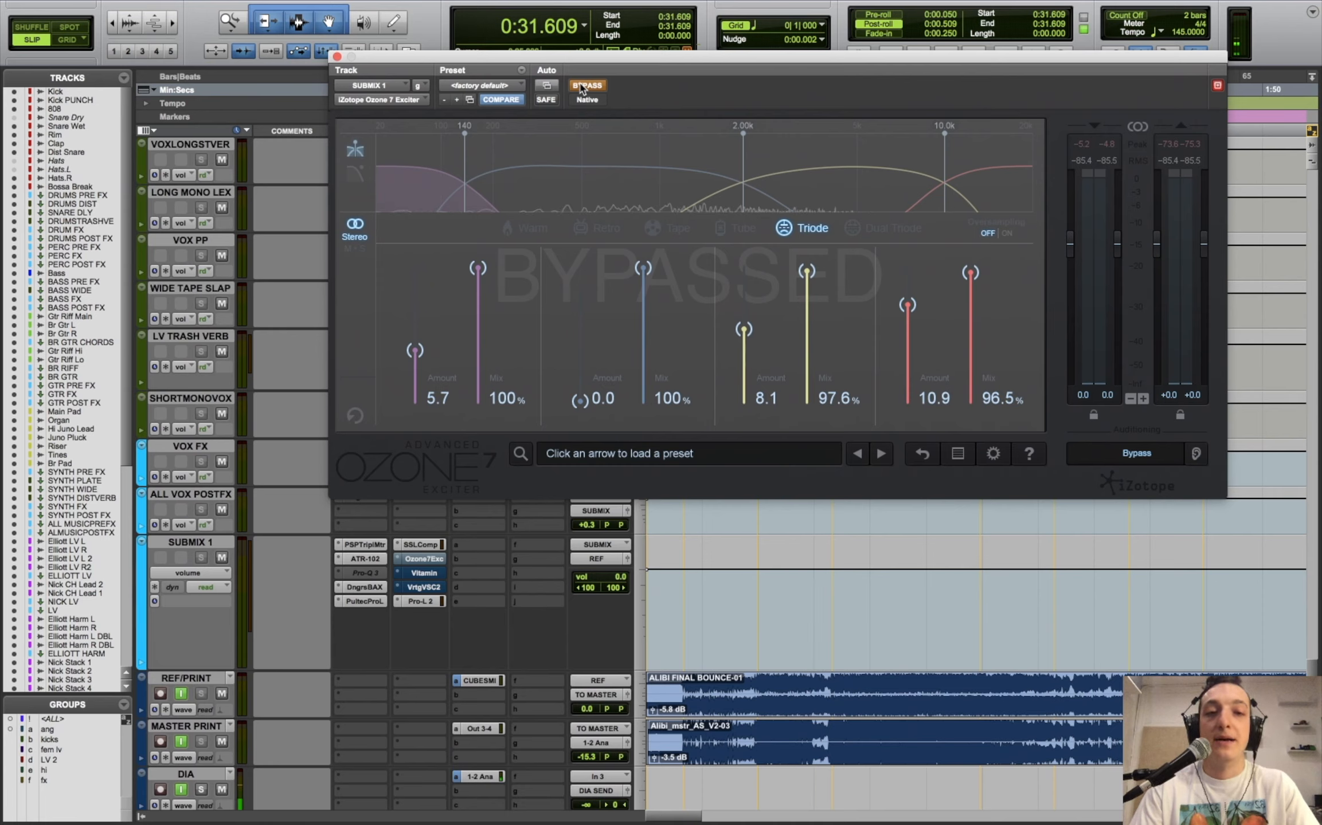
key(space)
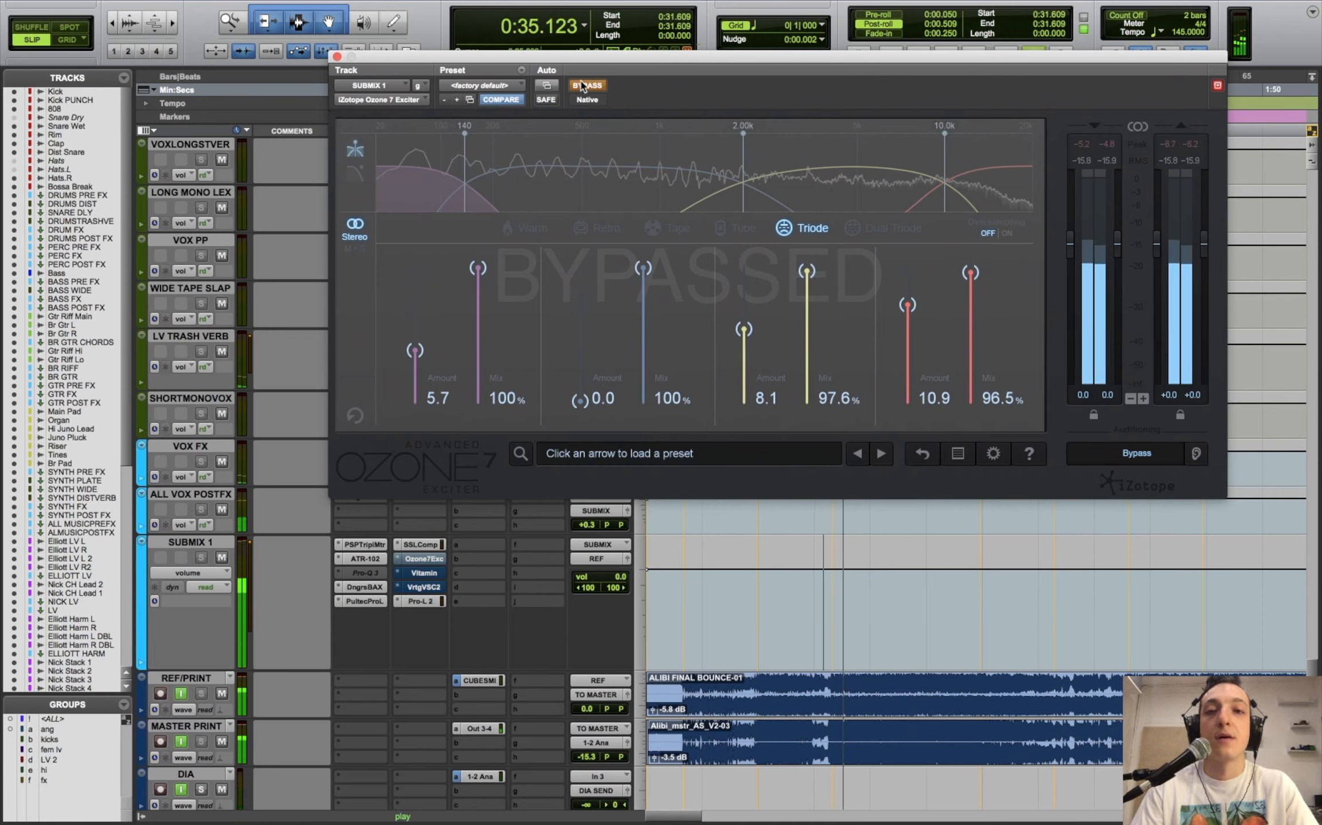
click(596, 86)
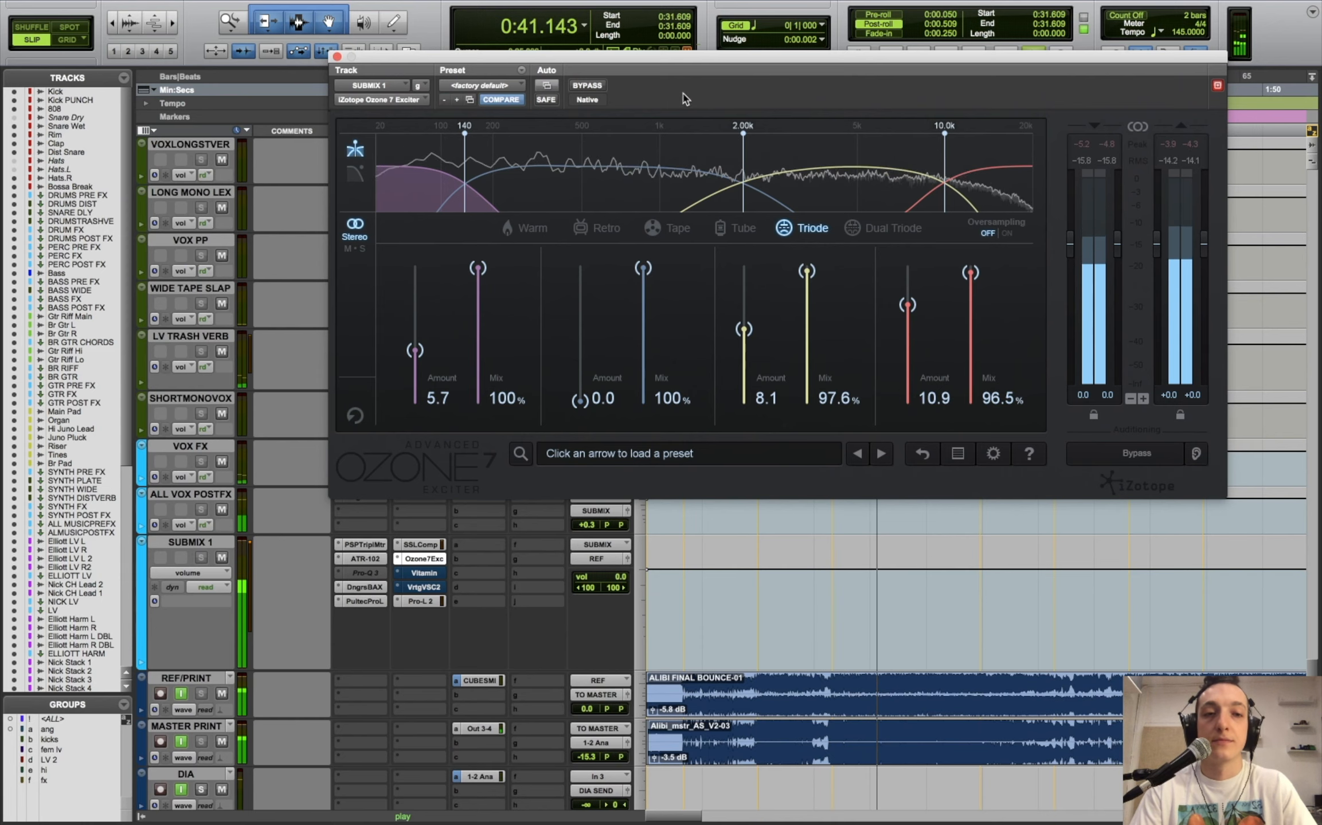
key(space)
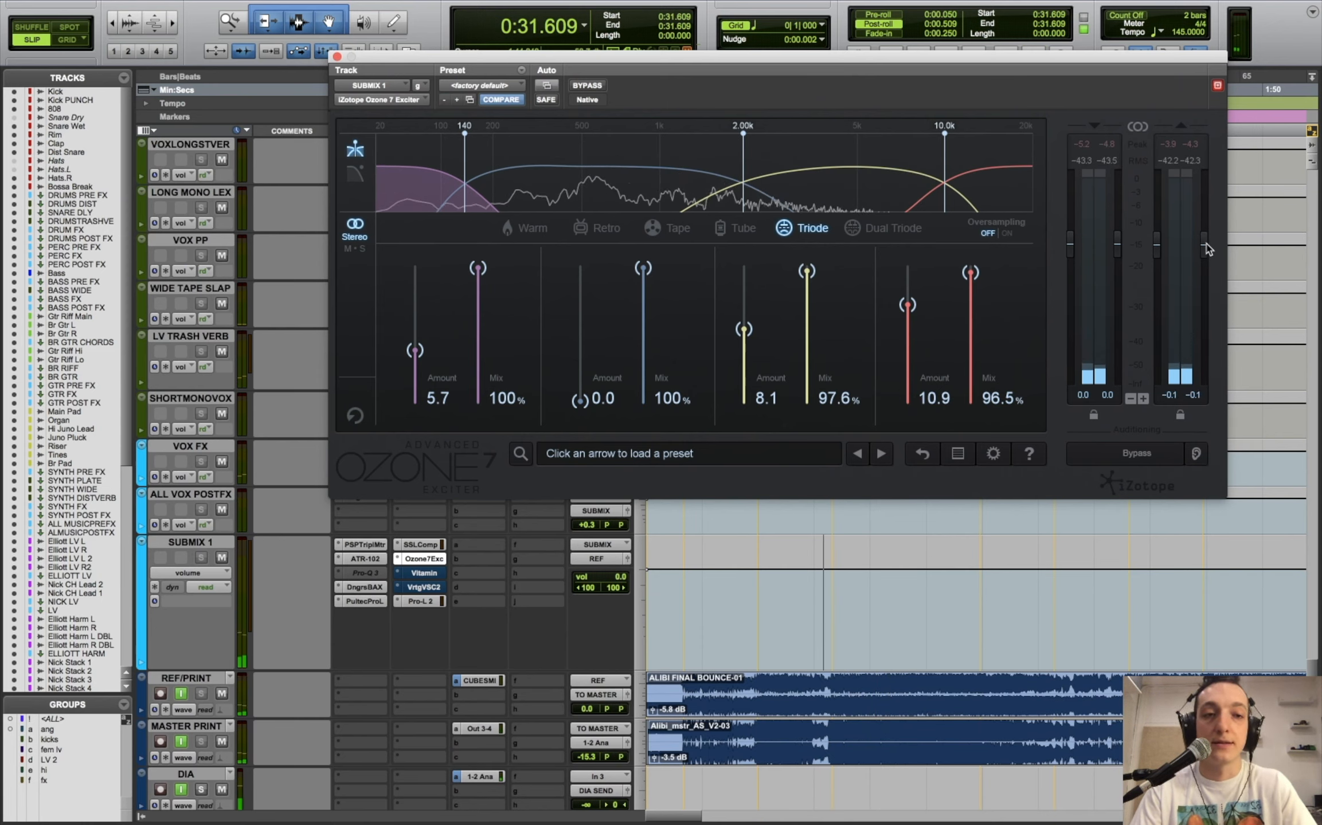
drag(1207, 249, 1207, 265)
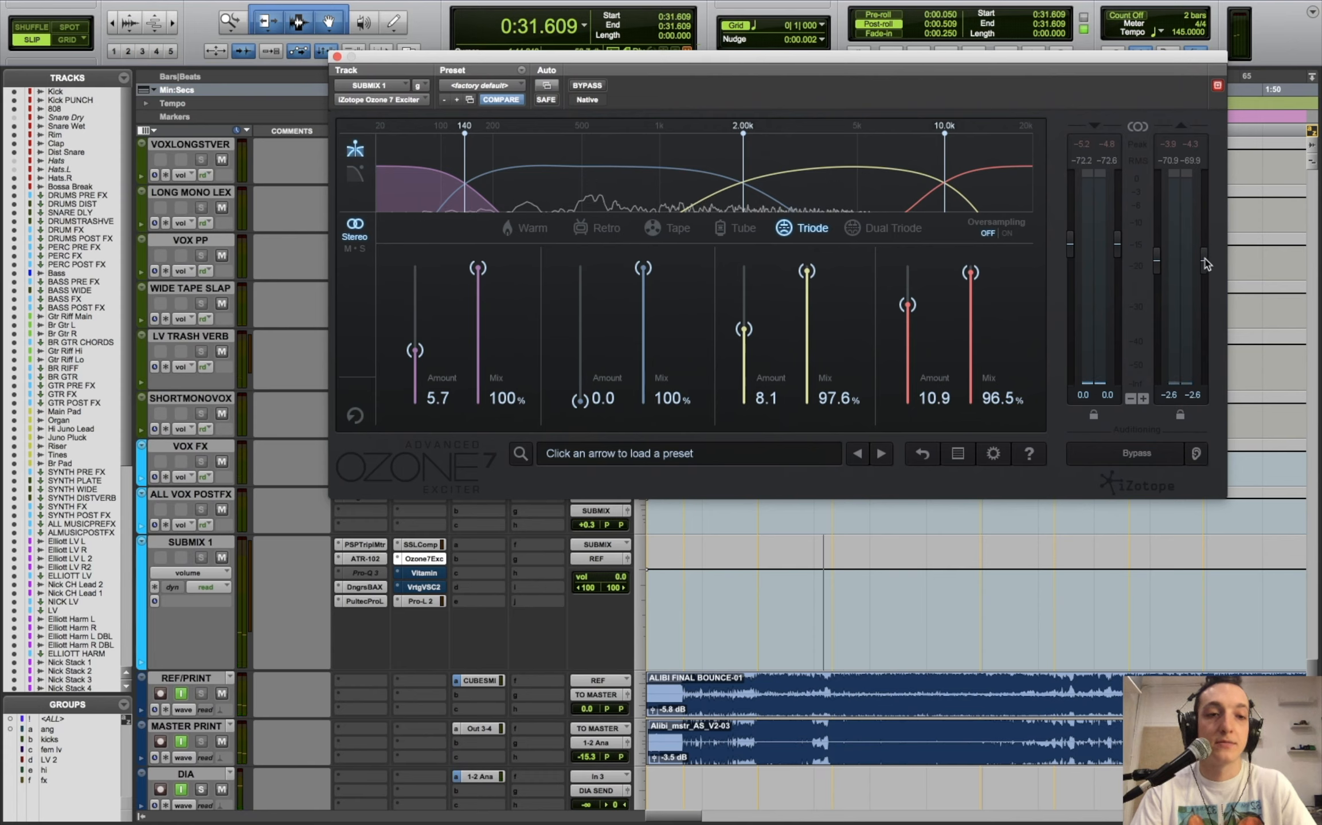
key(space)
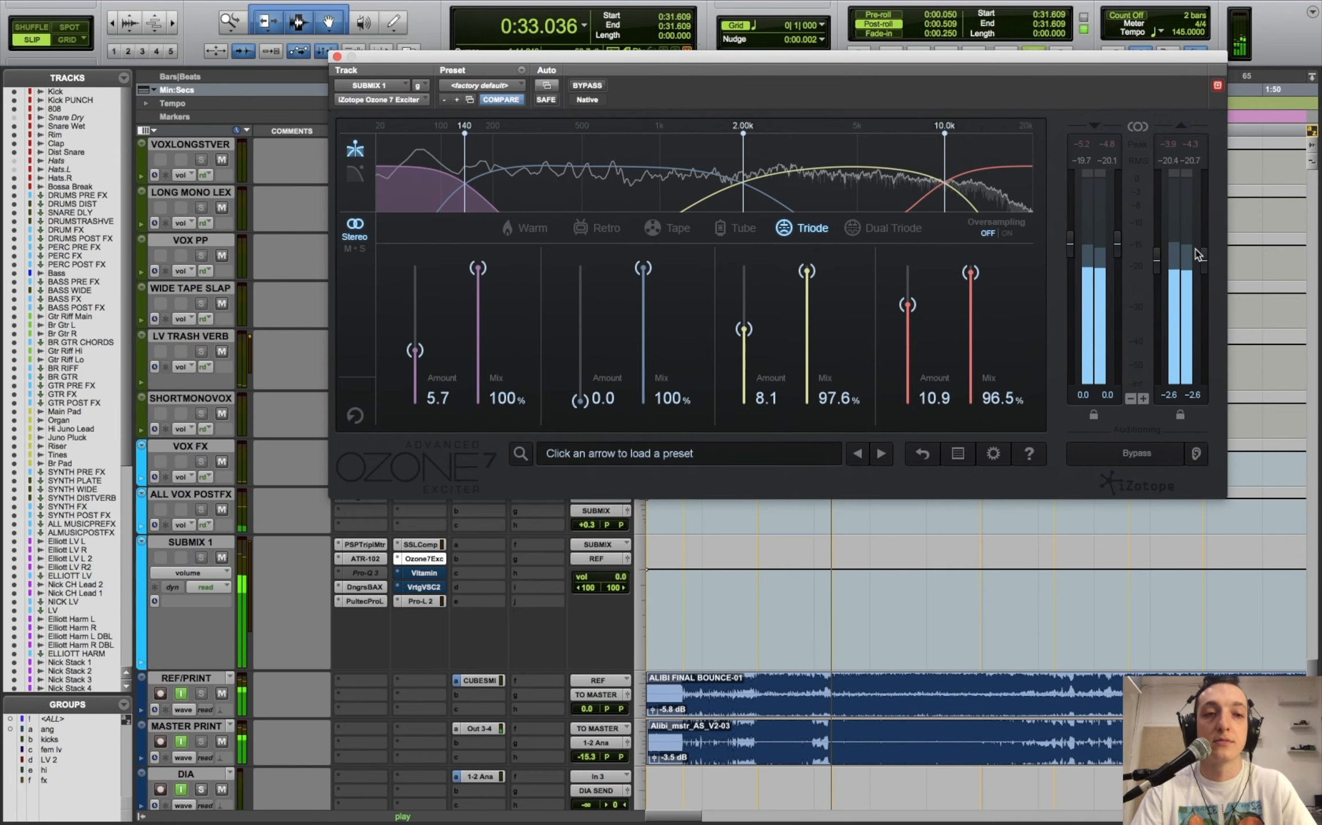
click(587, 85)
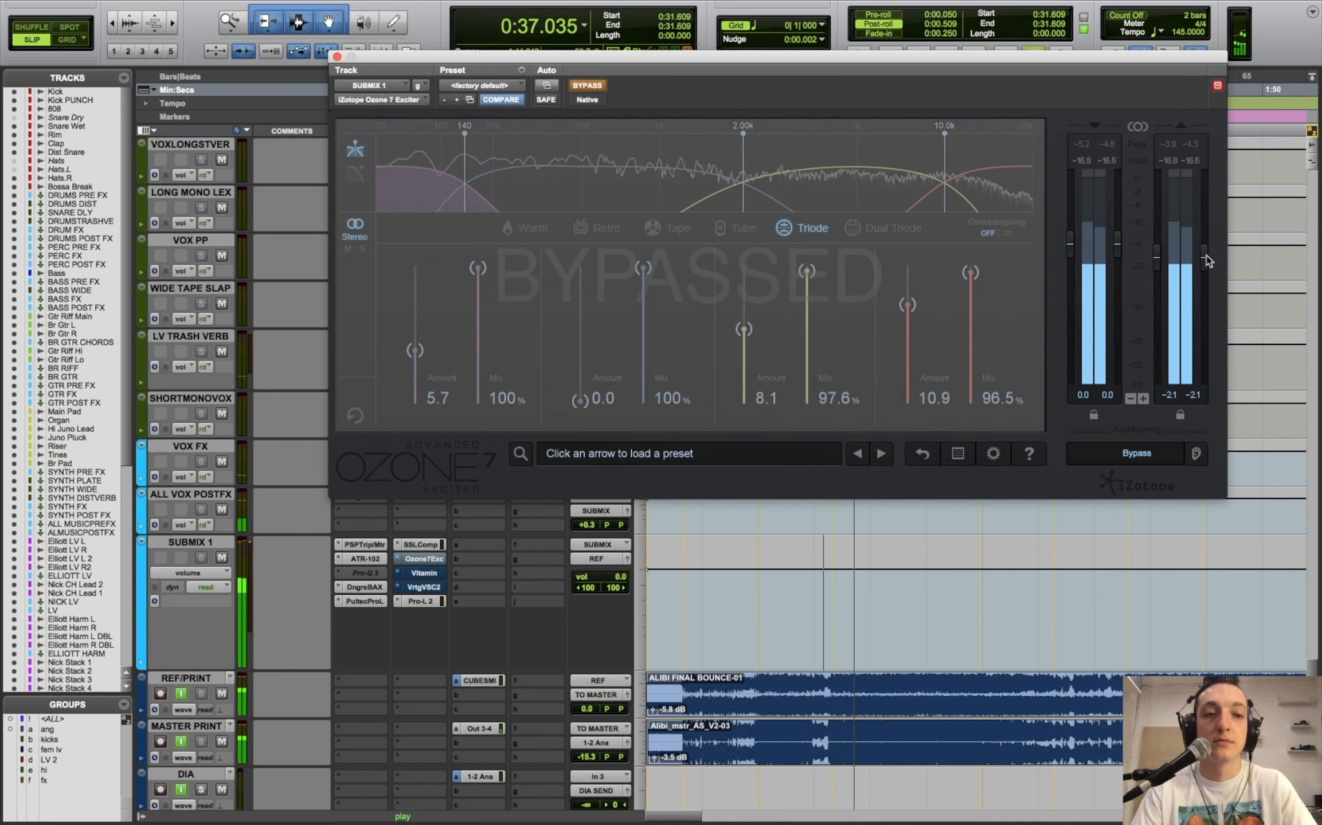
click(597, 87)
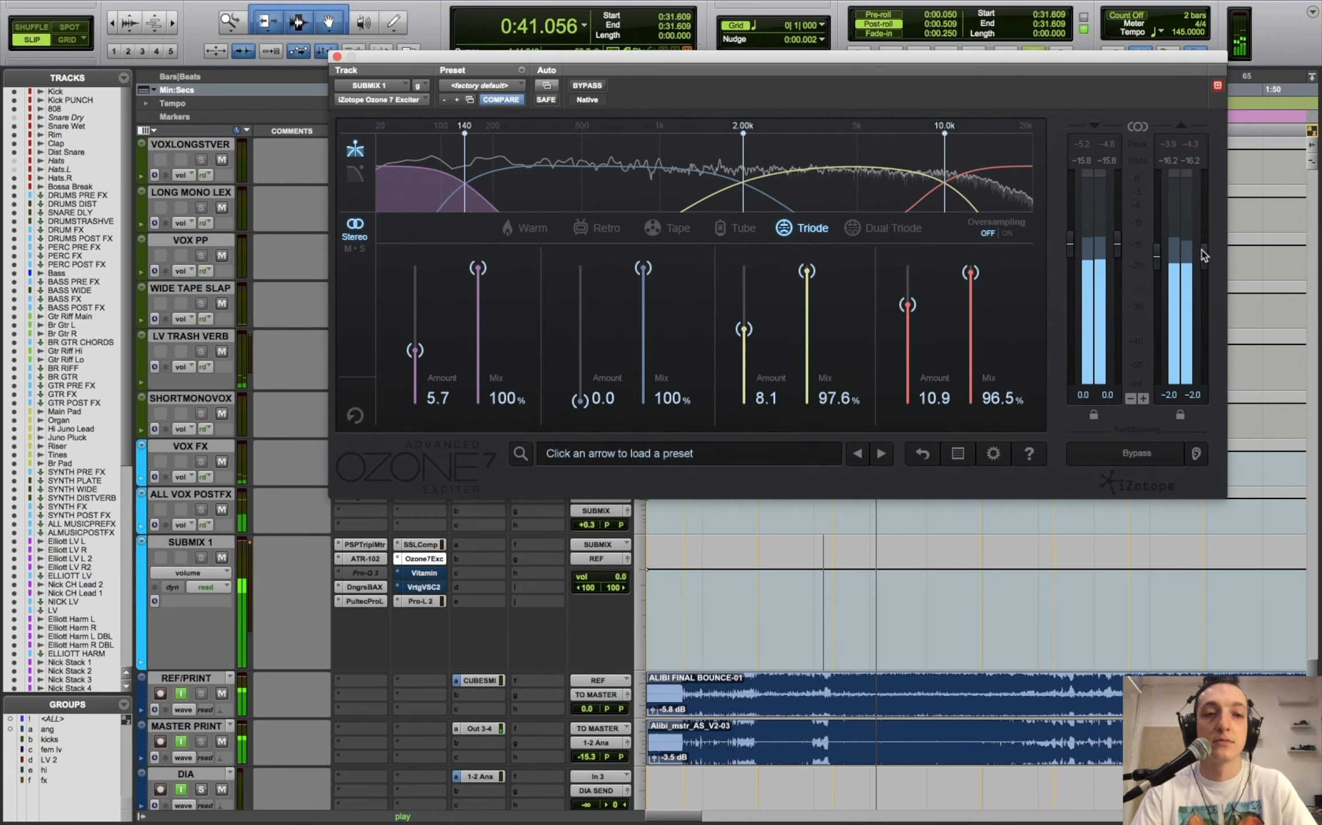
click(584, 86)
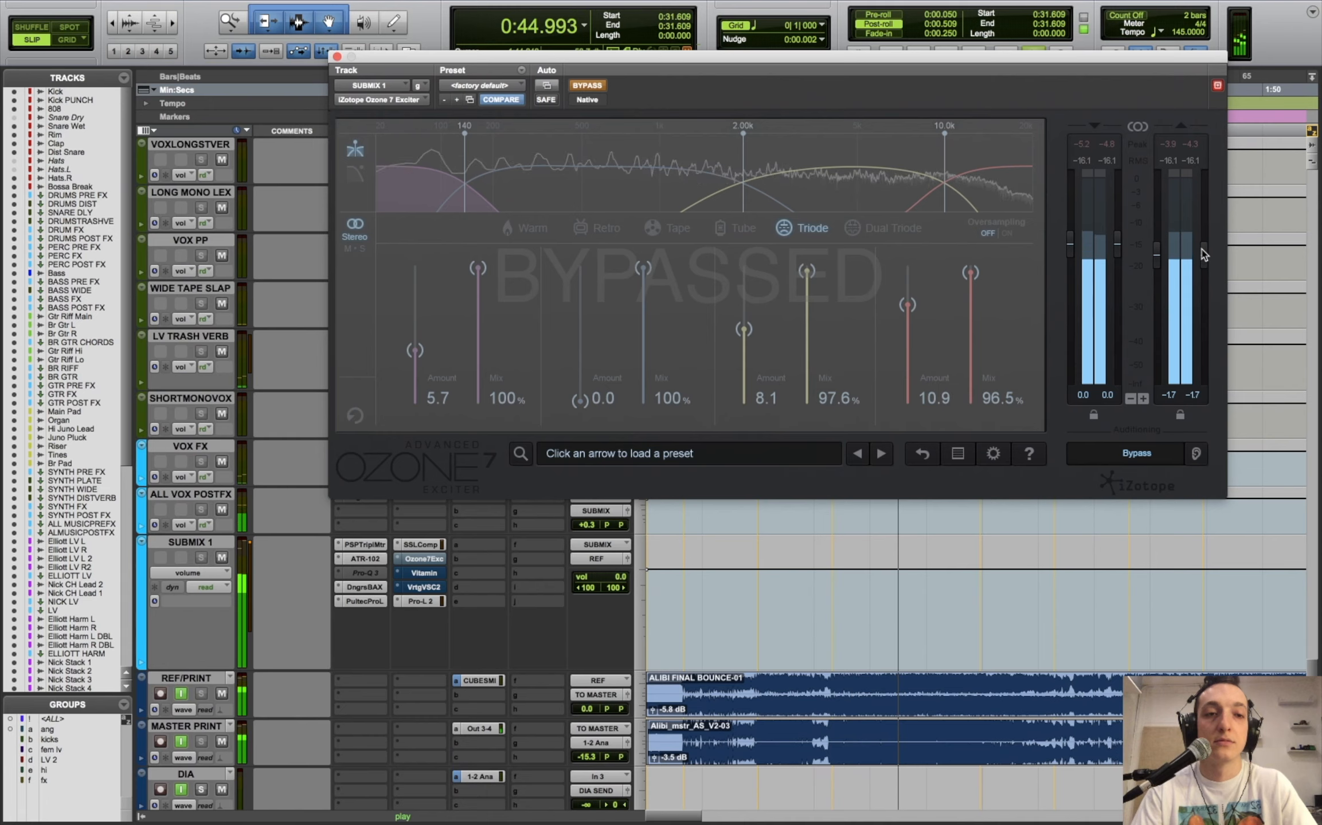
click(588, 85)
key(space)
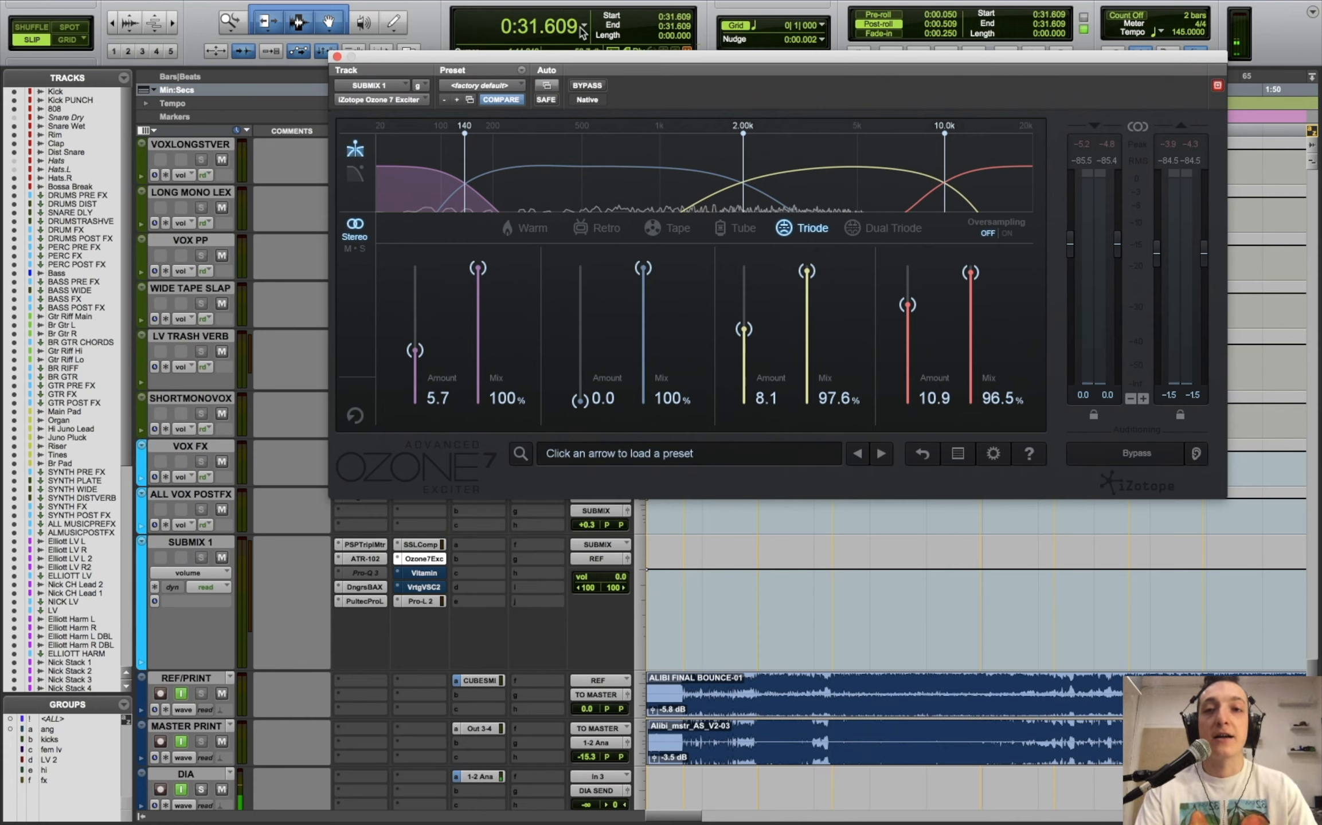
click(601, 85)
key(space)
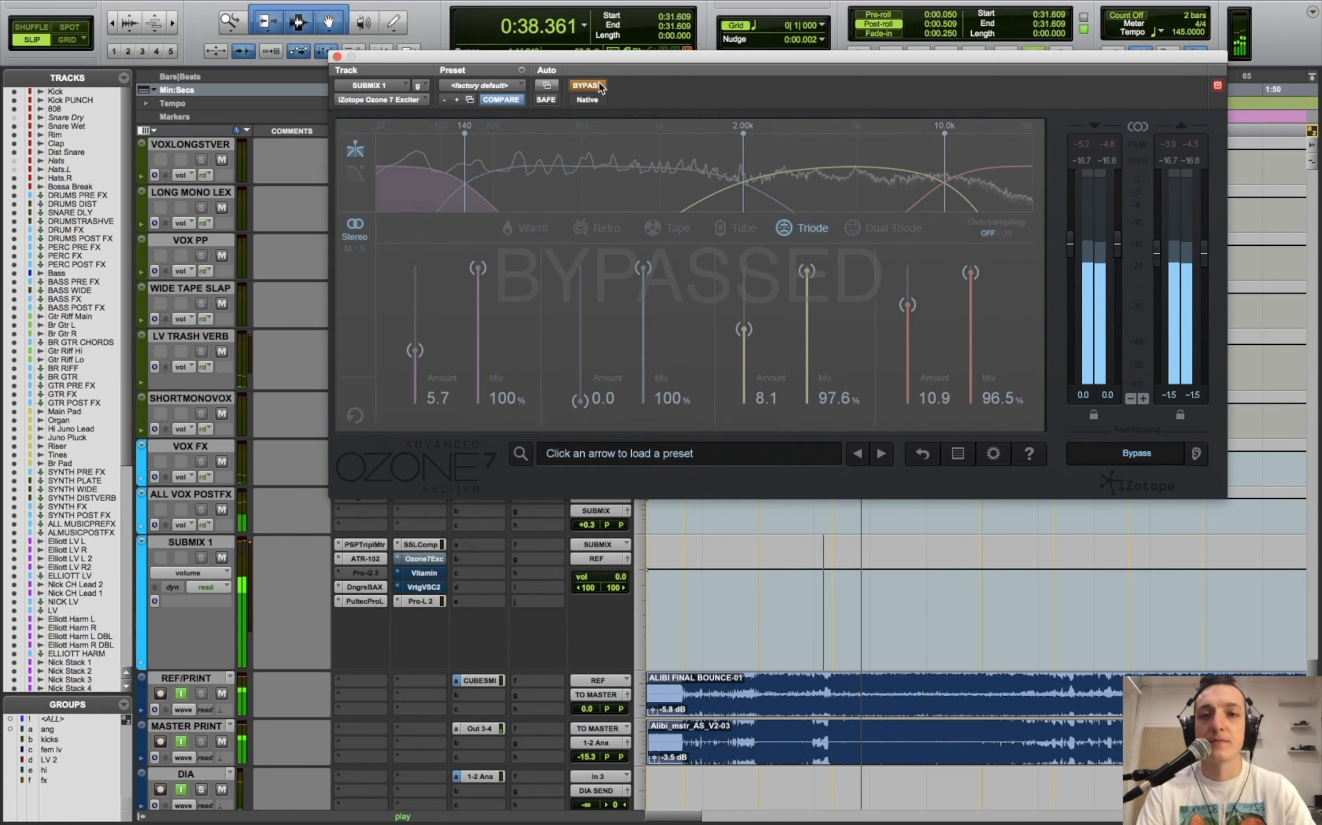
click(599, 86)
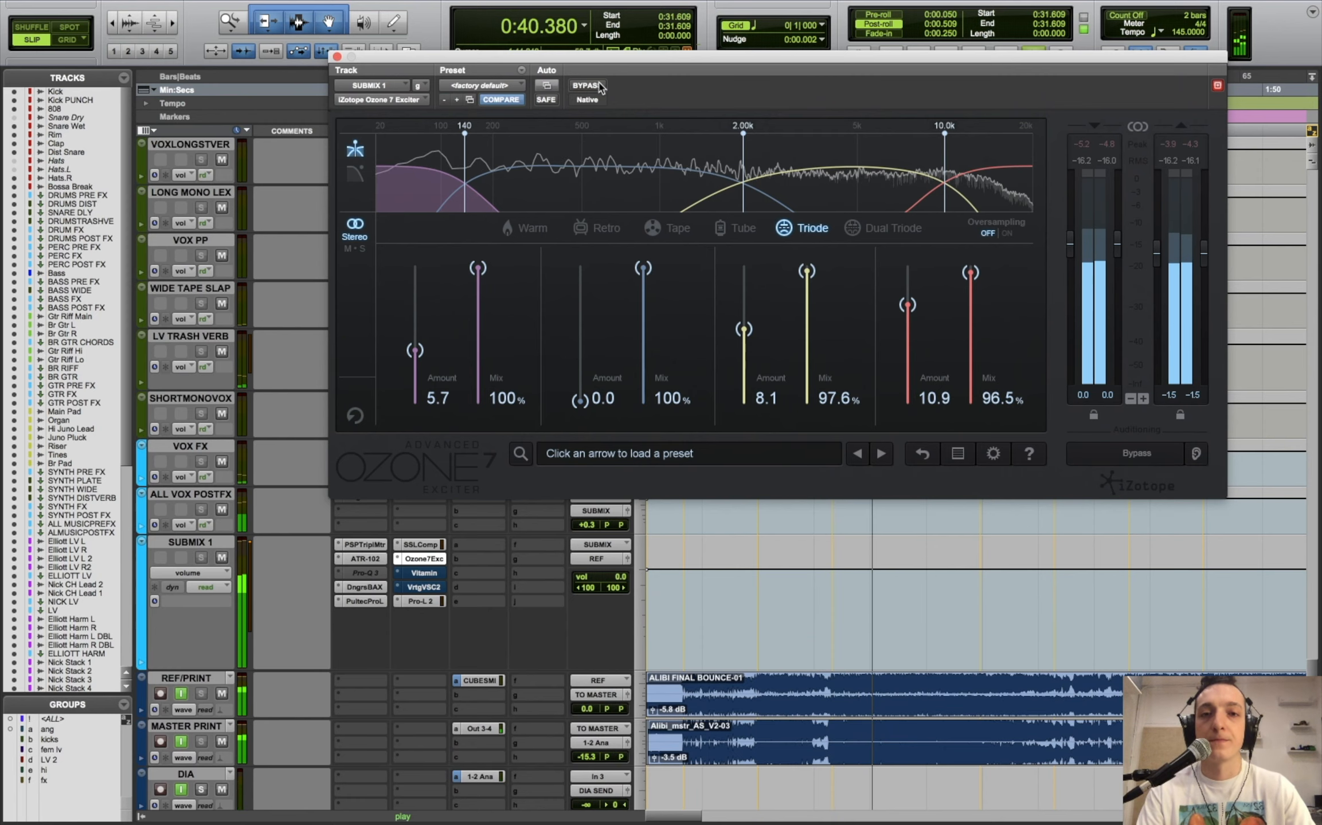
key(space)
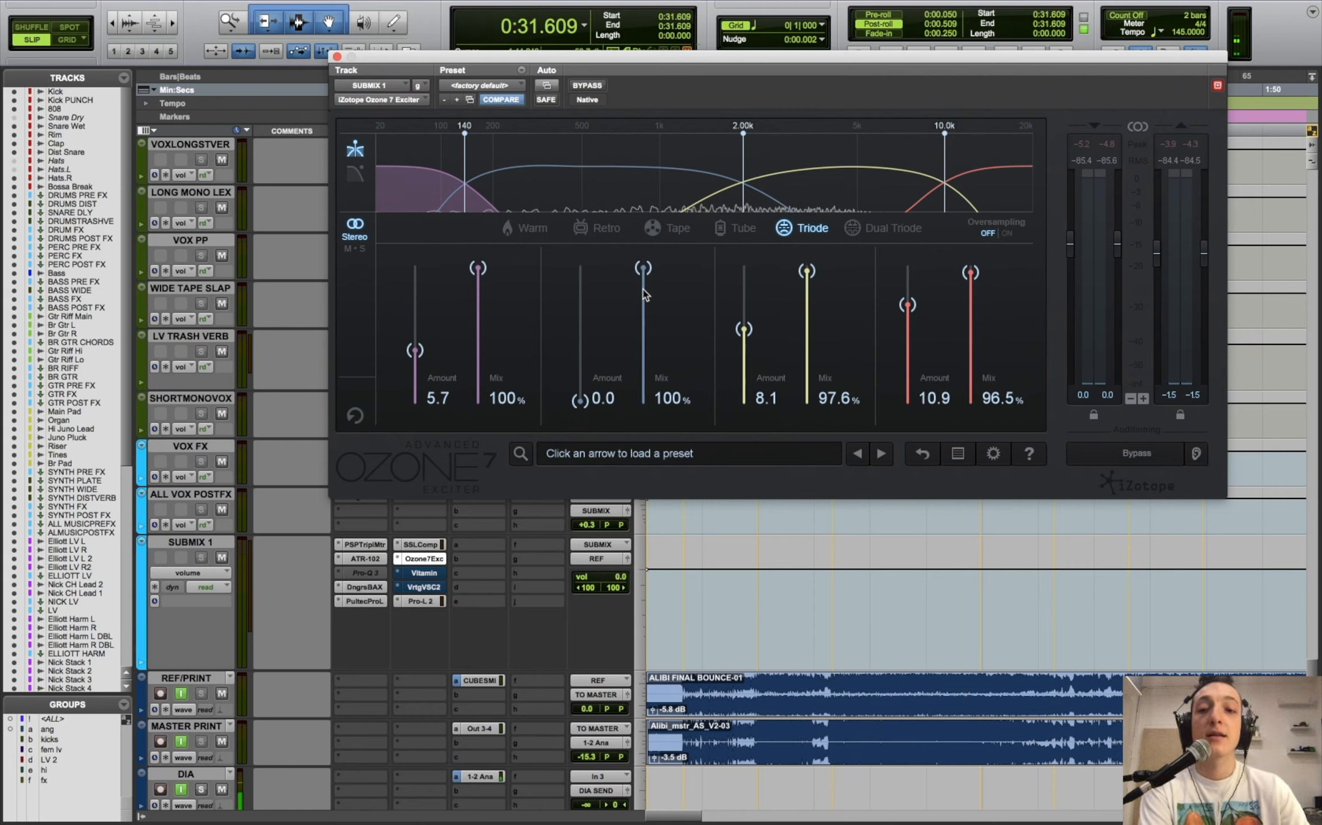
- Step through the ATR-102, BAX EQ, Pultec-Pro Legacy and Ozone 7 Exciter inserts on SUBMIX 1
click(365, 559)
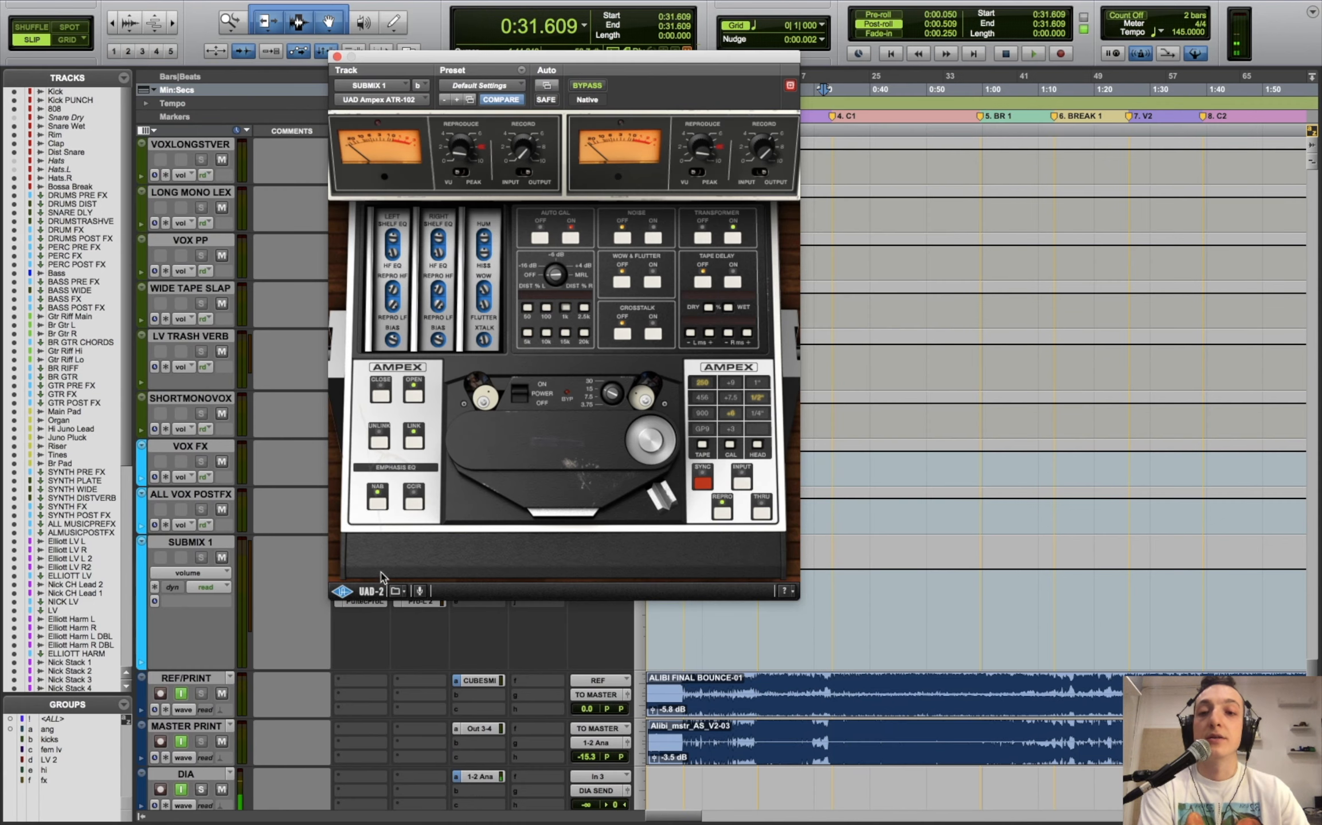
click(337, 56)
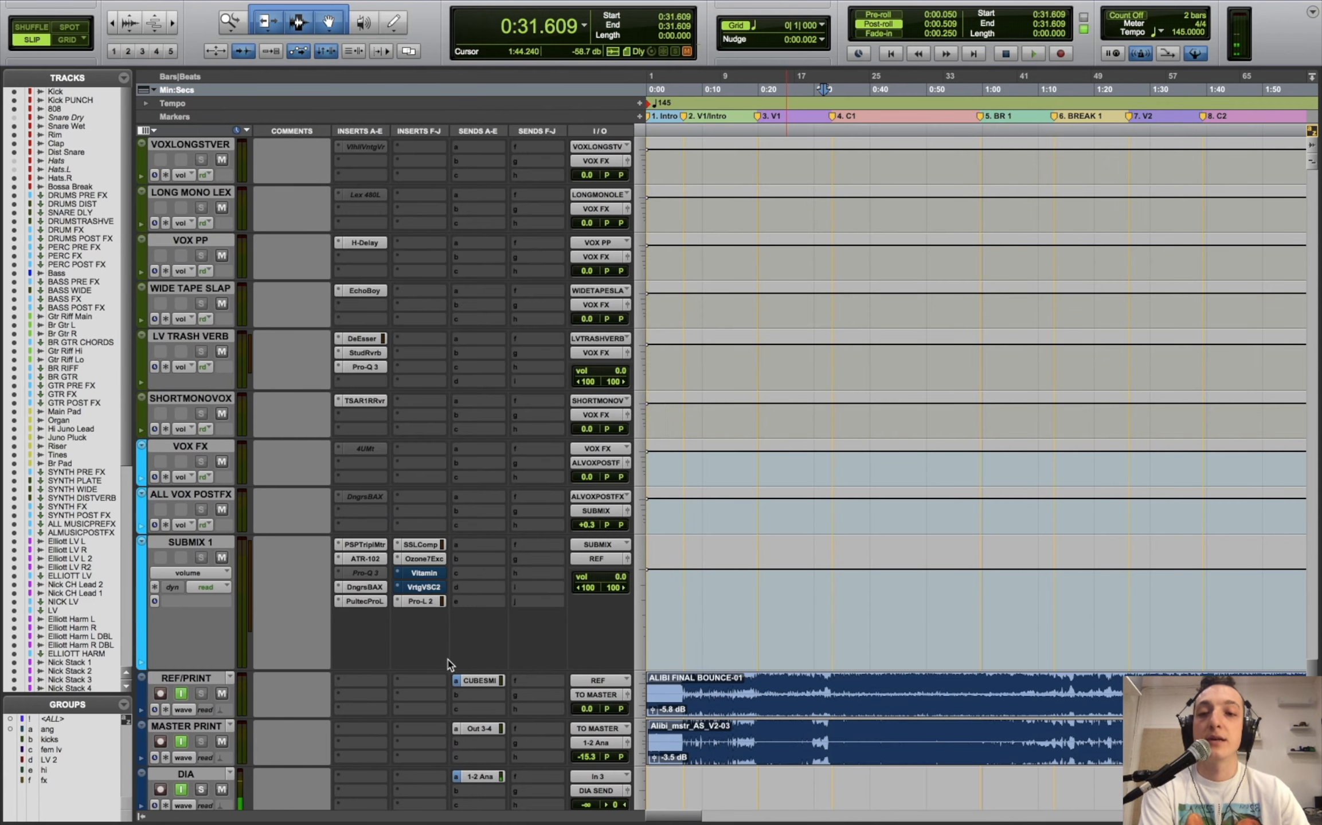
click(365, 588)
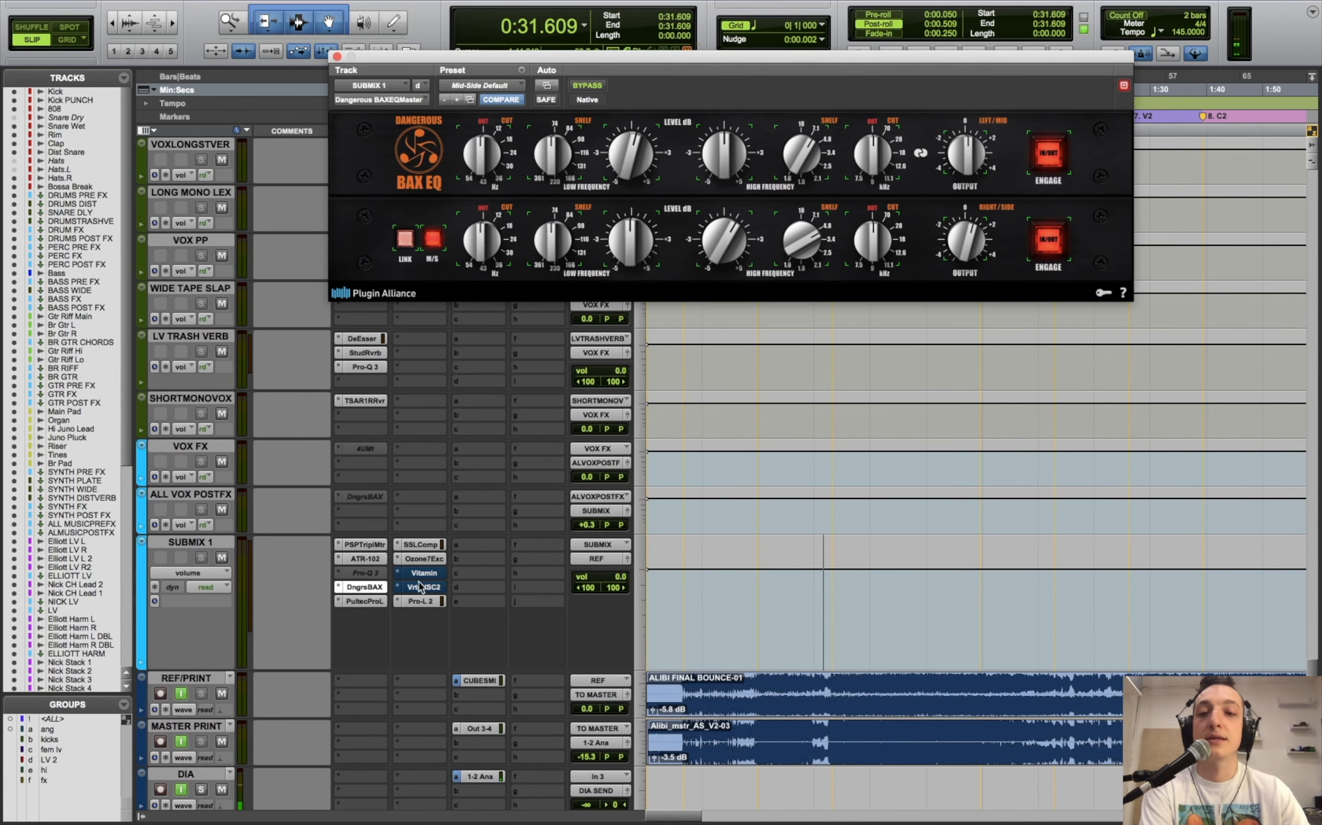
click(378, 601)
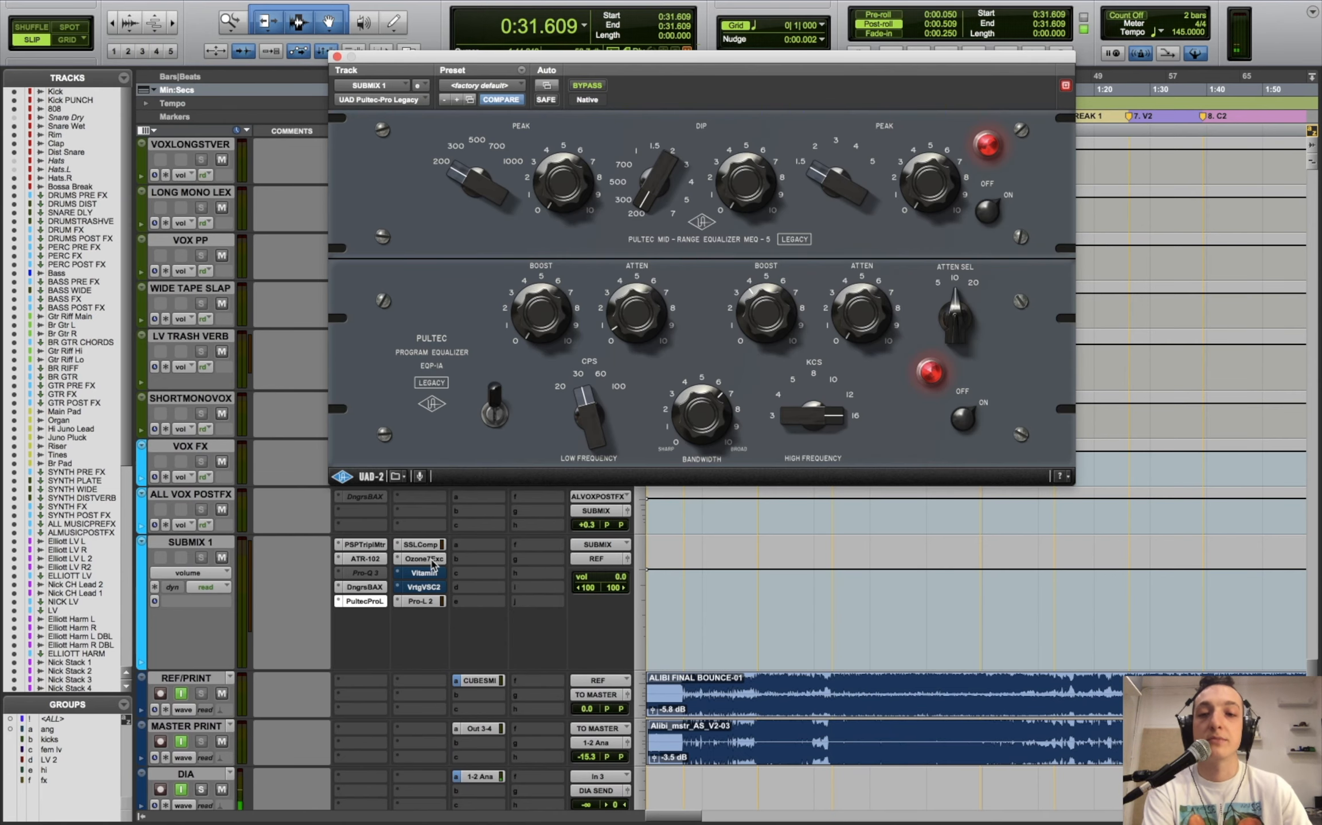
click(432, 561)
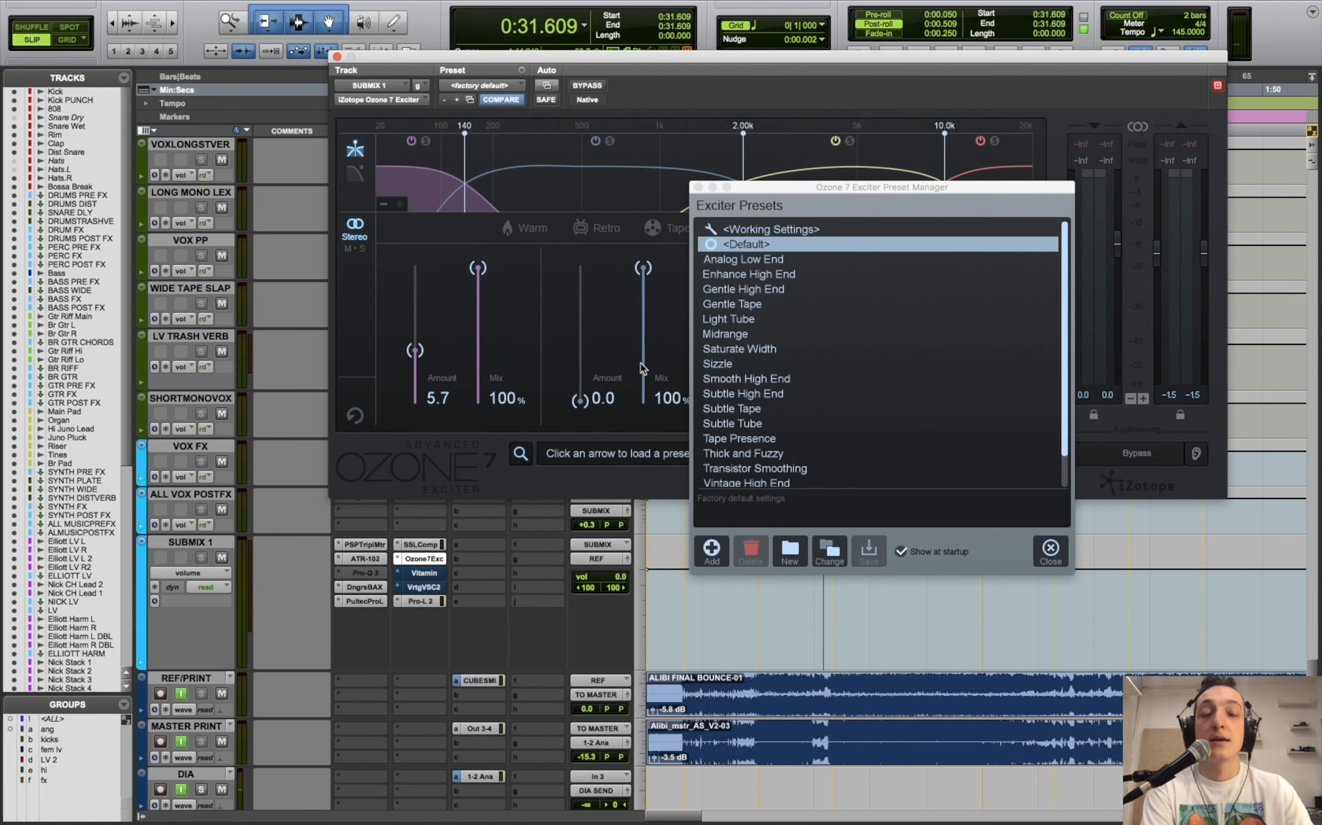
- Dismiss the Ozone 7 Exciter preset list and close its window
click(696, 187)
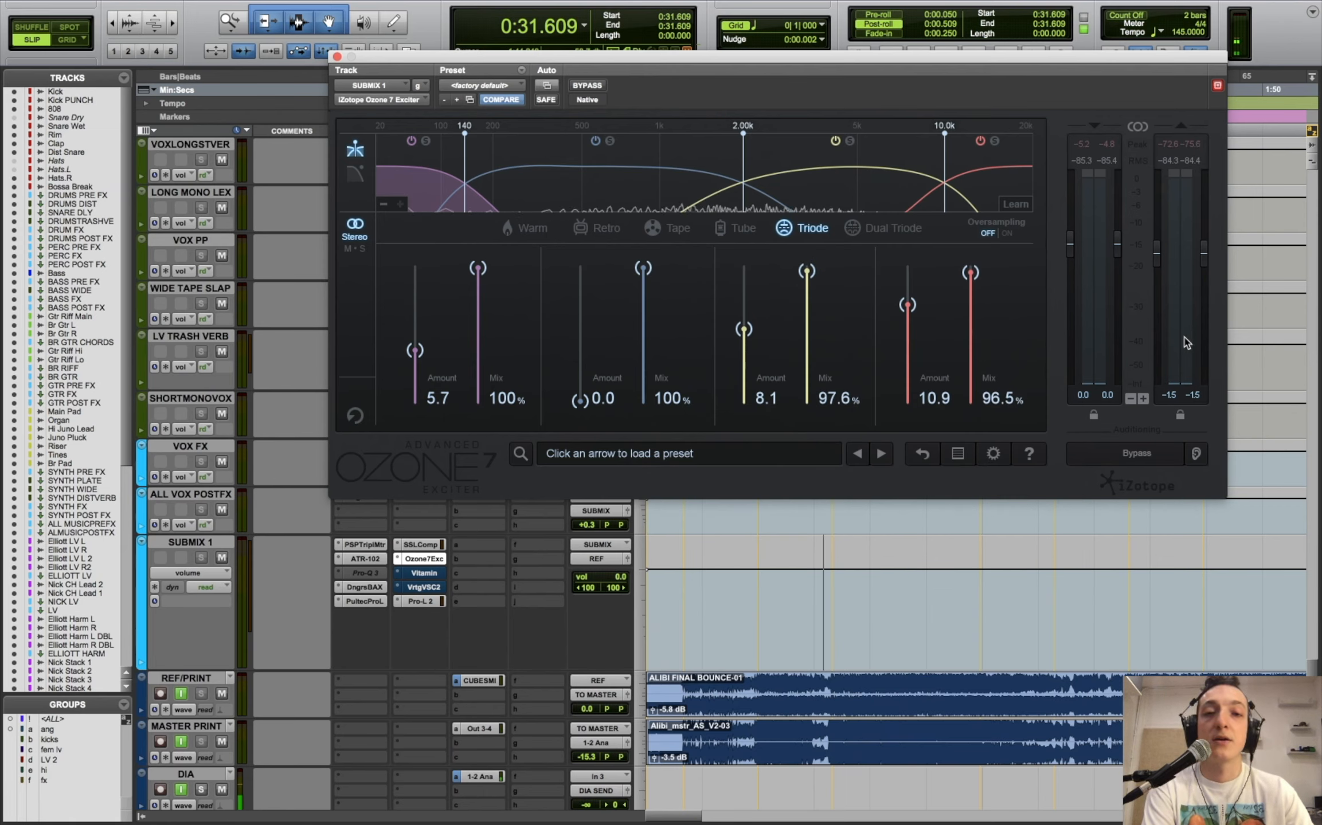
click(337, 55)
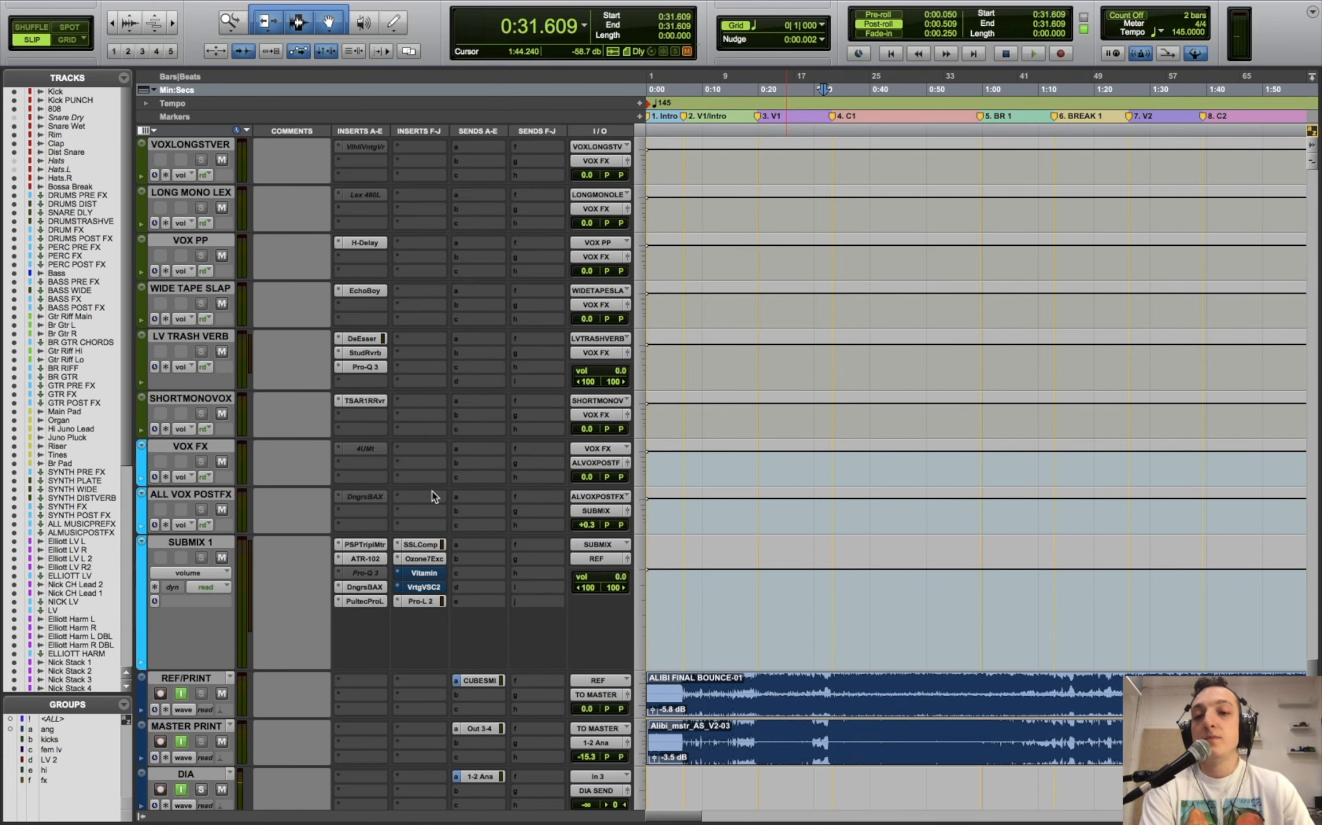
click(413, 560)
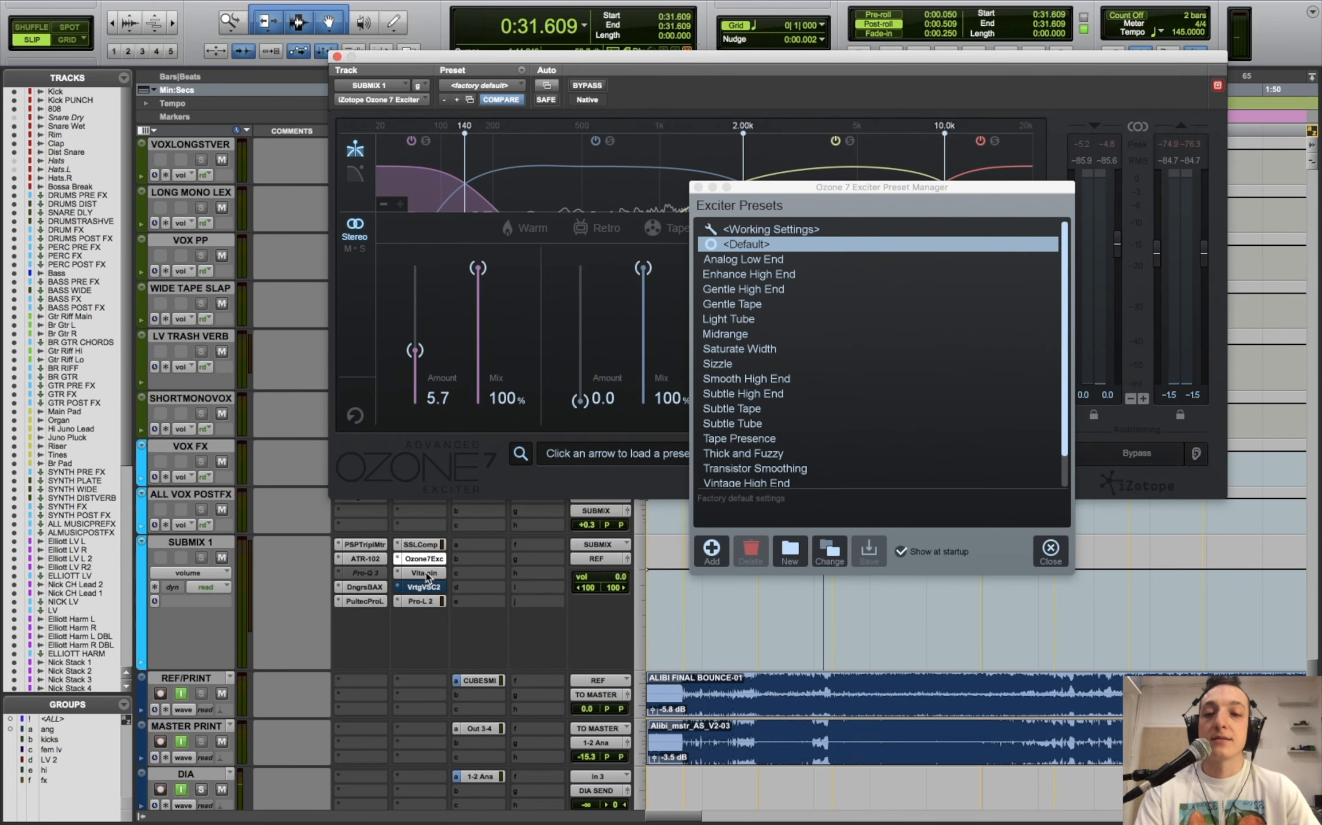
click(698, 187)
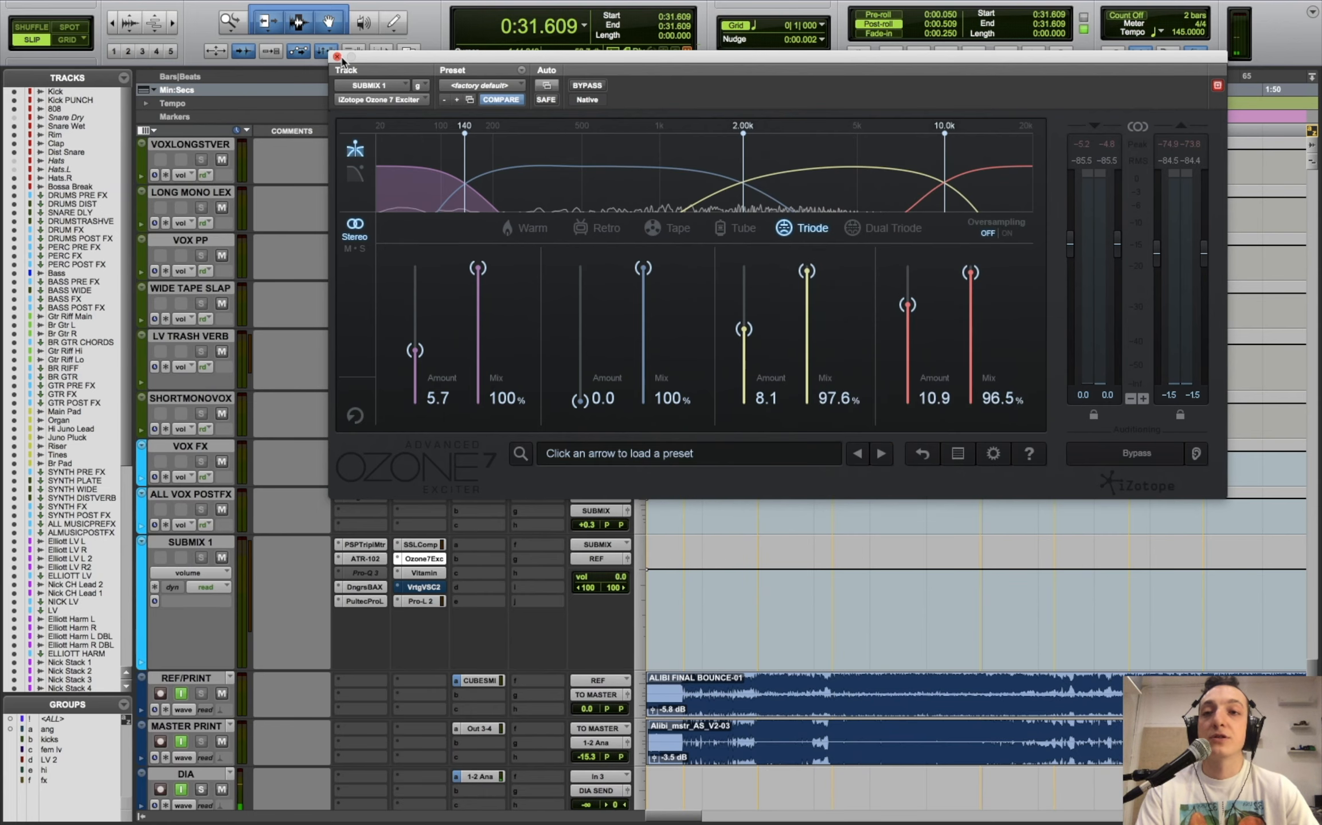
click(337, 56)
- Open Vitamin on SUBMIX 1 and select its LO band
click(427, 573)
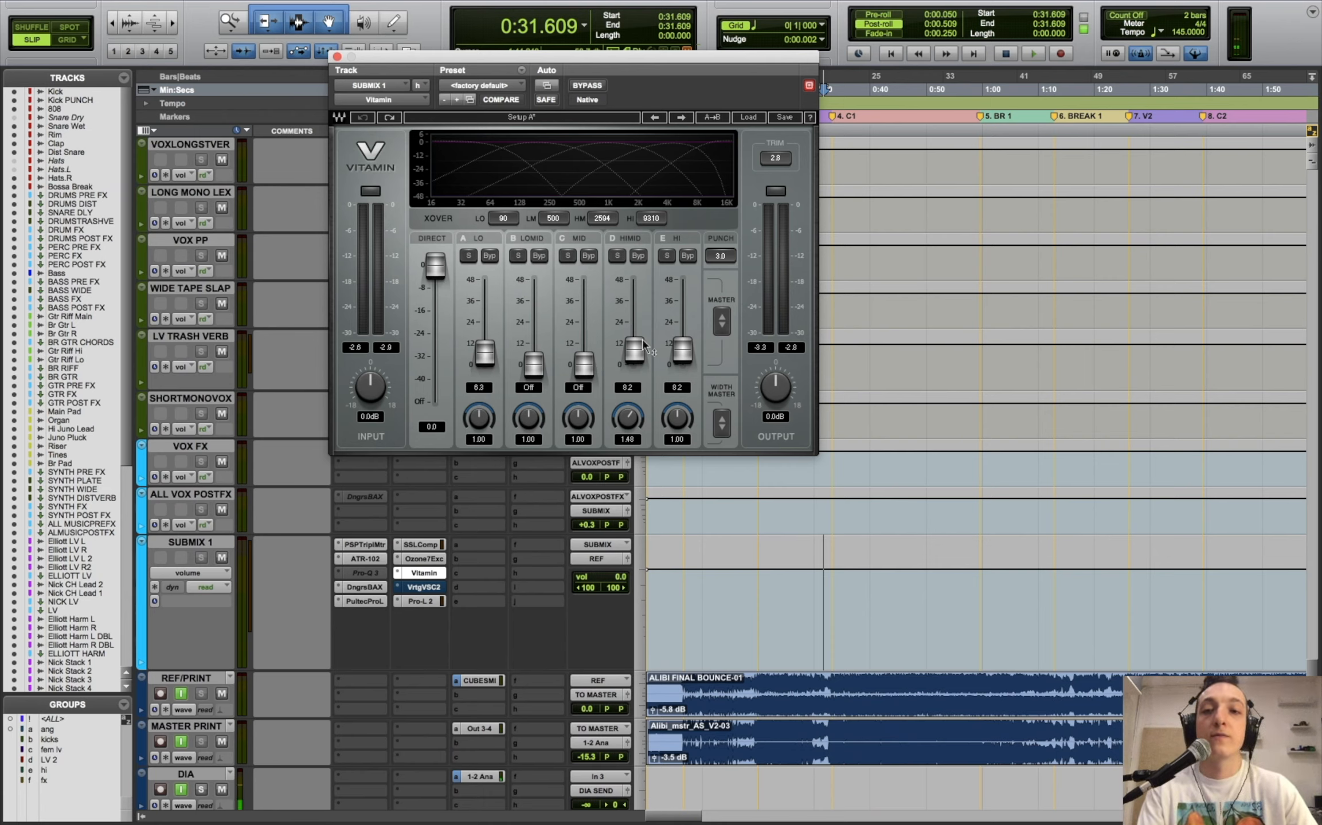
click(535, 375)
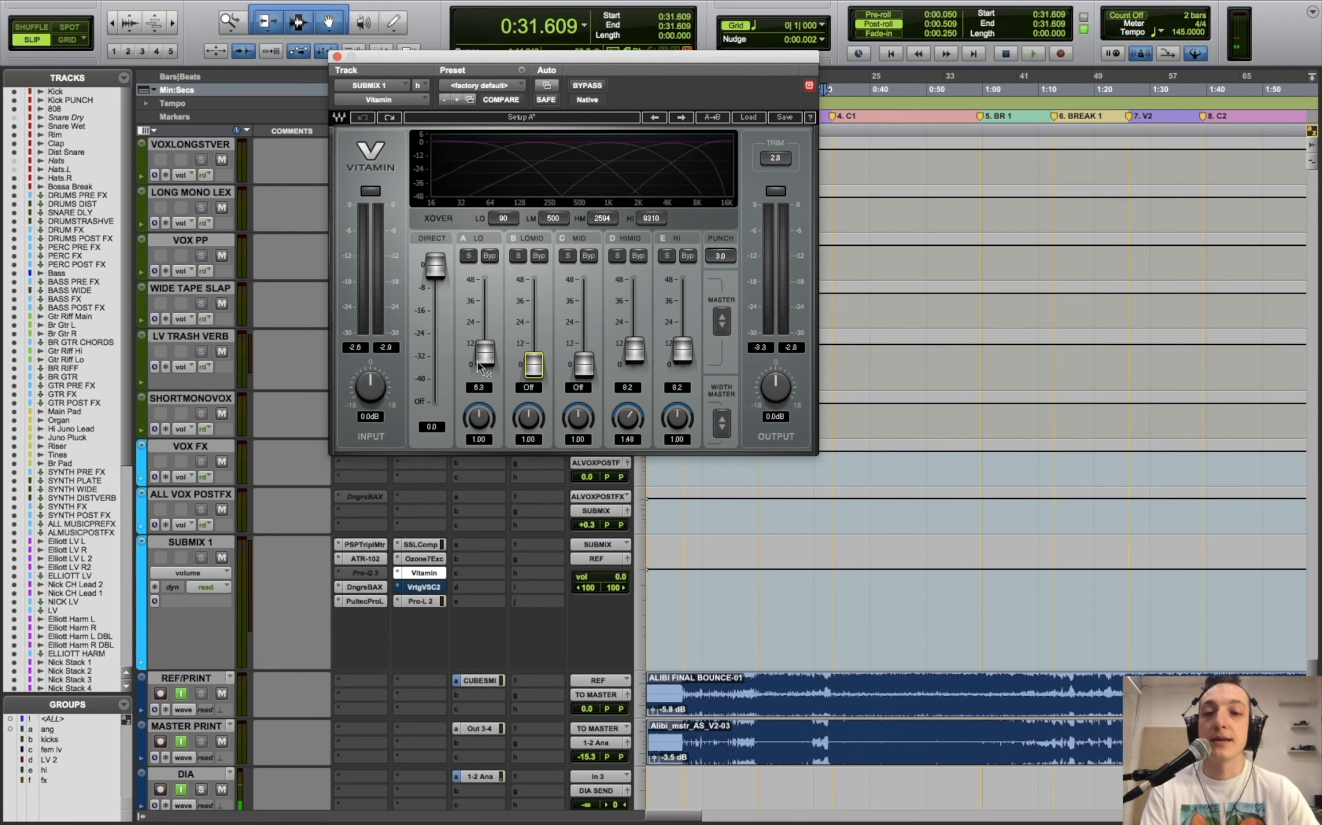
click(488, 362)
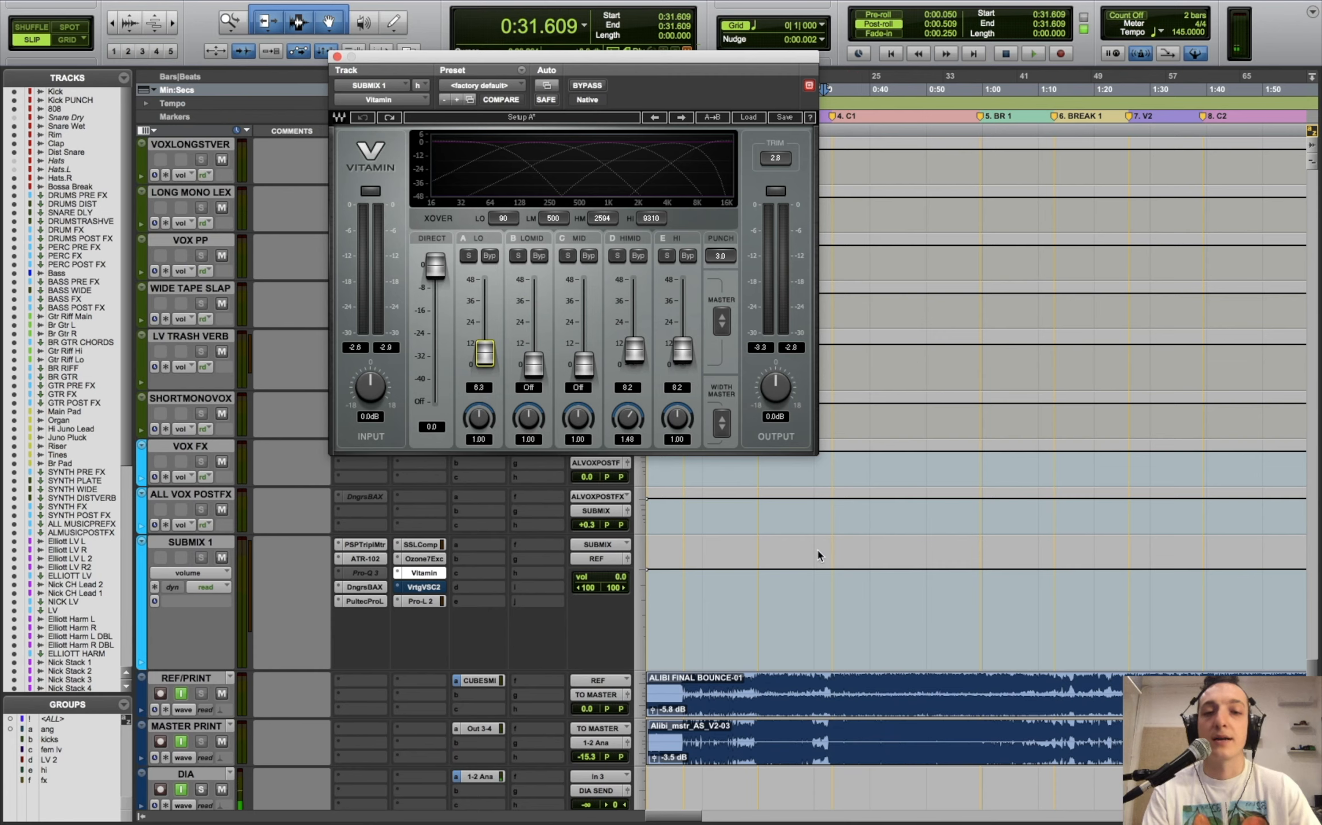
- A/B Vitamin on and off during playback, leaving it enabled
click(602, 86)
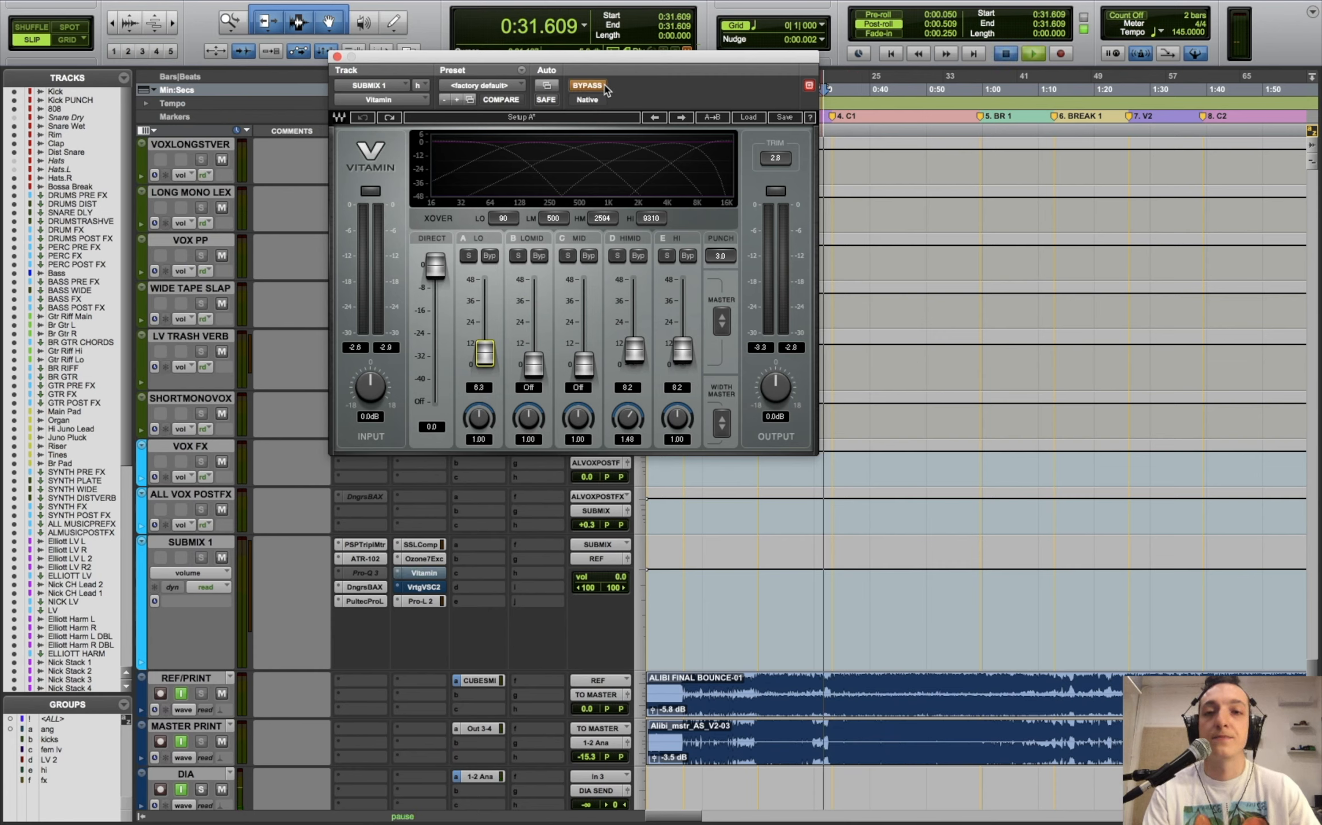
key(space)
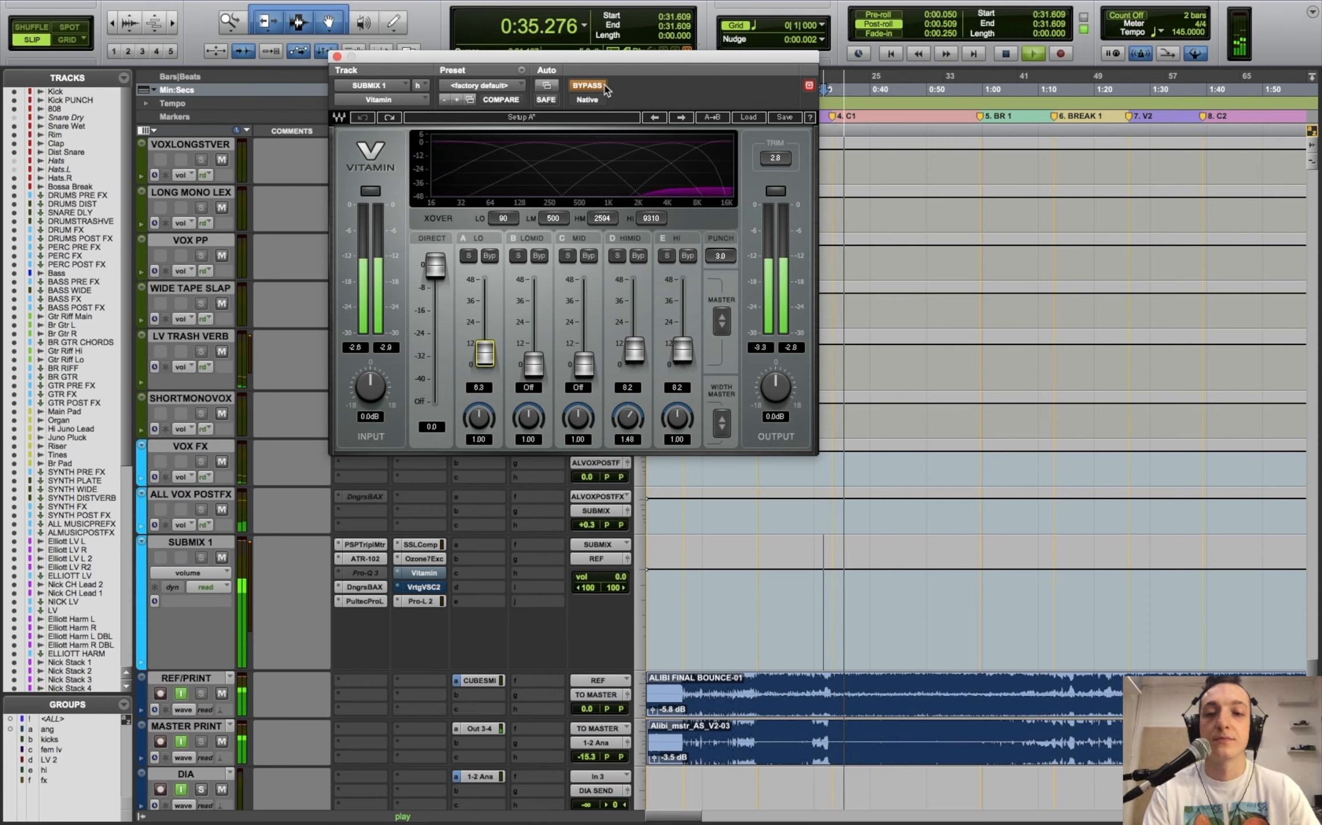
key(space)
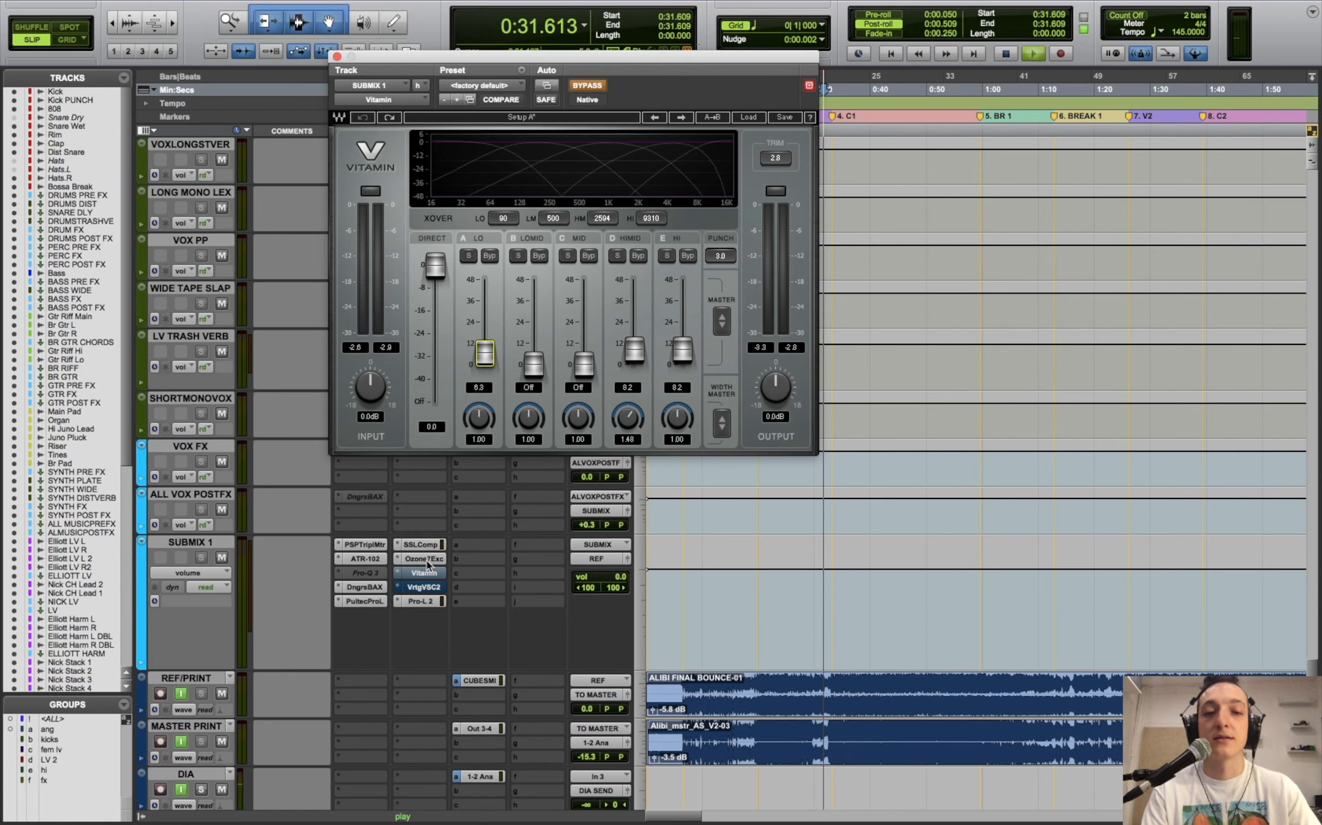
key(space)
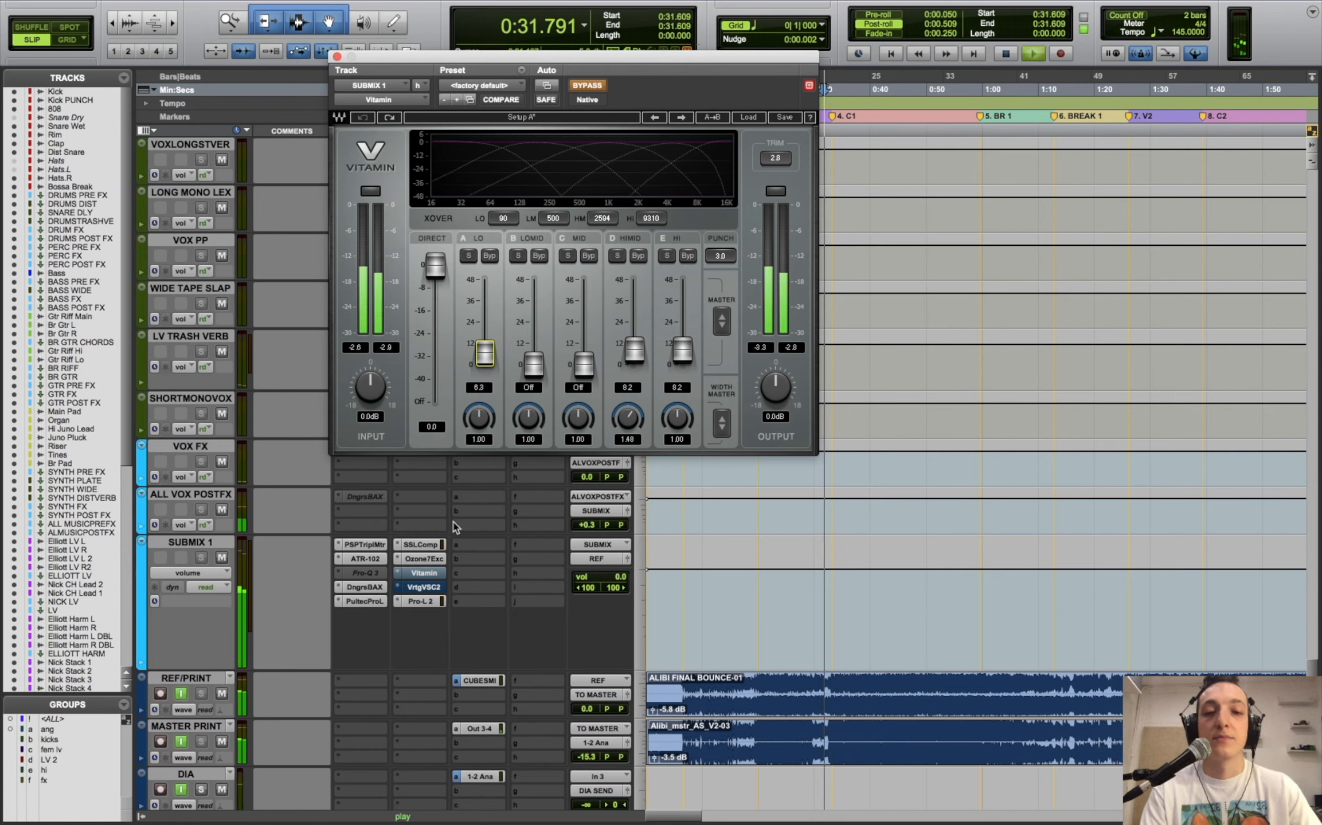
click(597, 89)
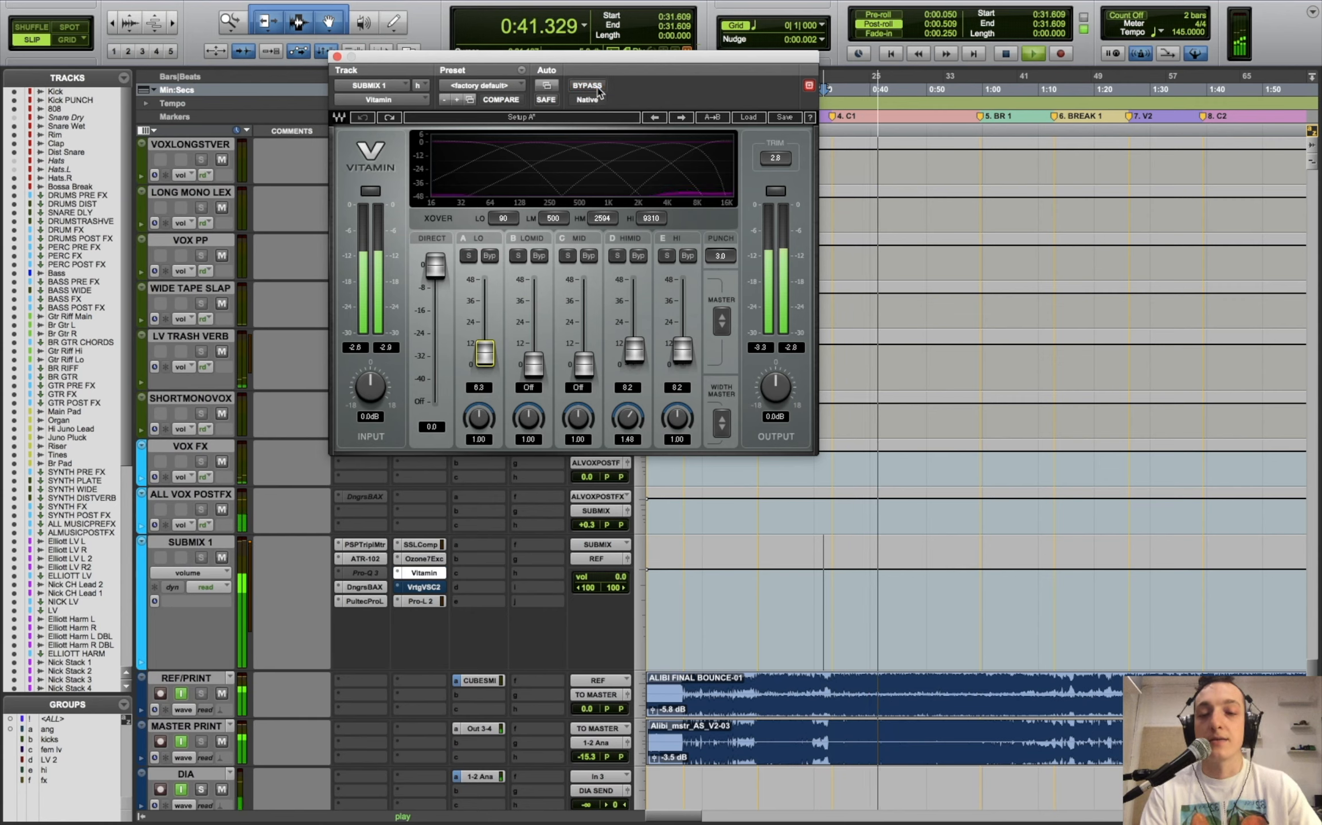
click(597, 89)
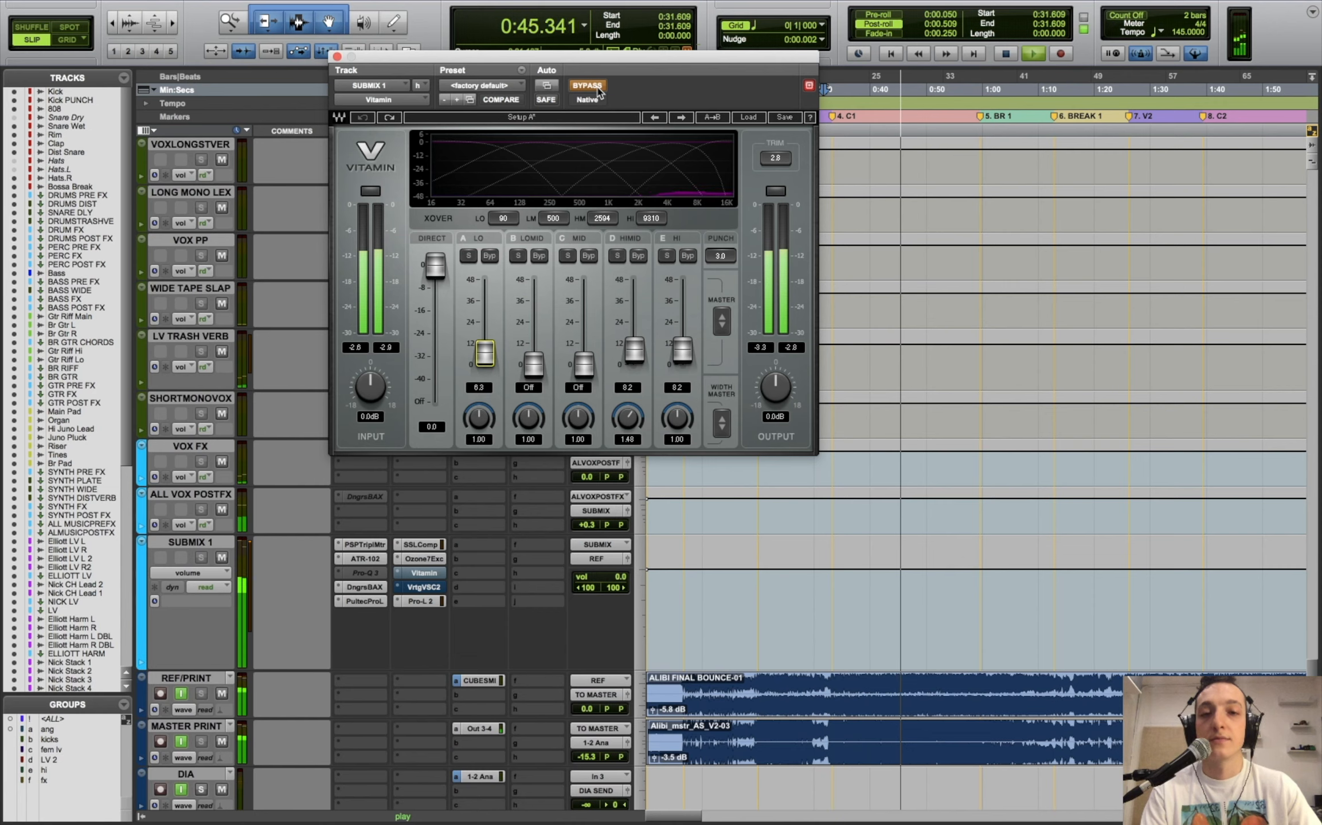
click(597, 89)
key(space)
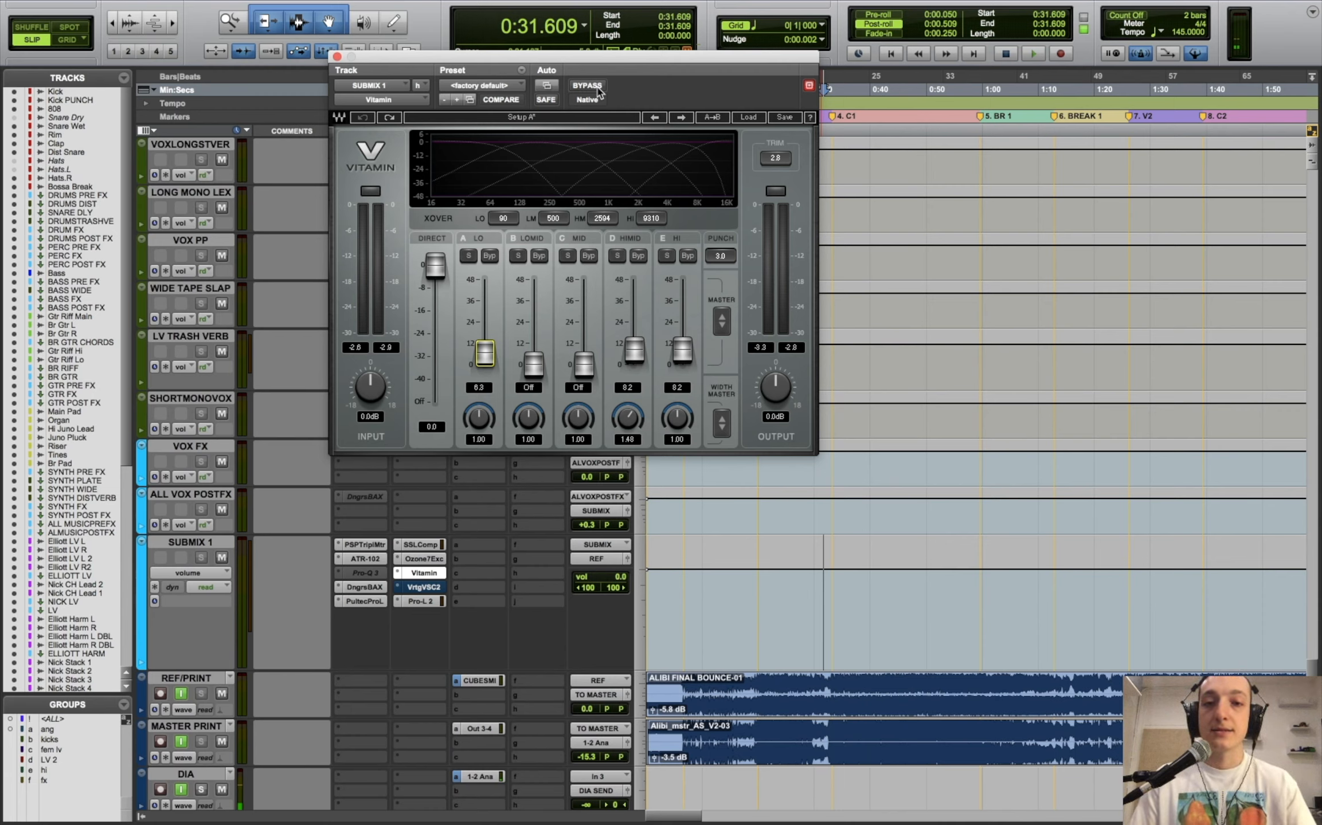
- Open the Vertigo VSC-2 on SUBMIX 1 and A/B it during playback, leaving it engaged
click(424, 586)
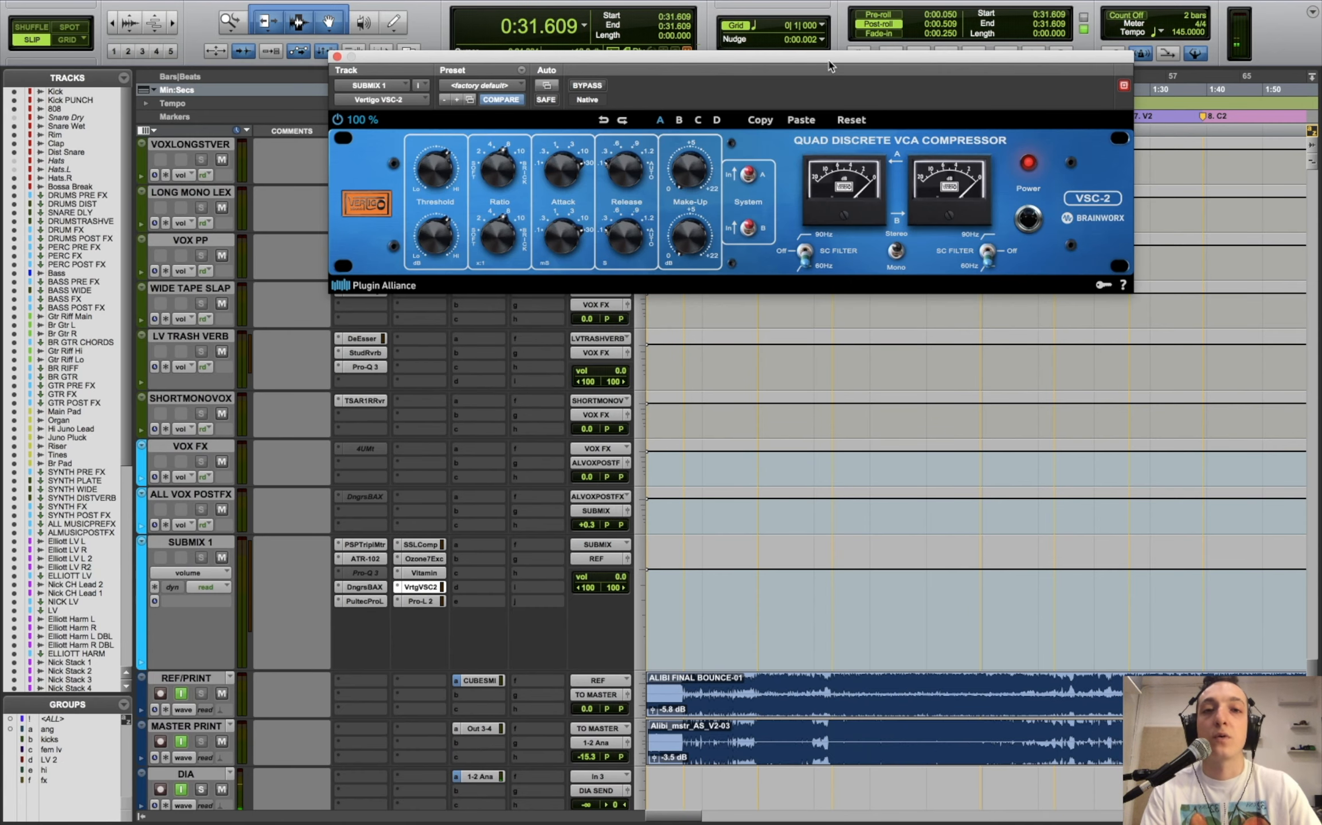
drag(828, 62, 828, 38)
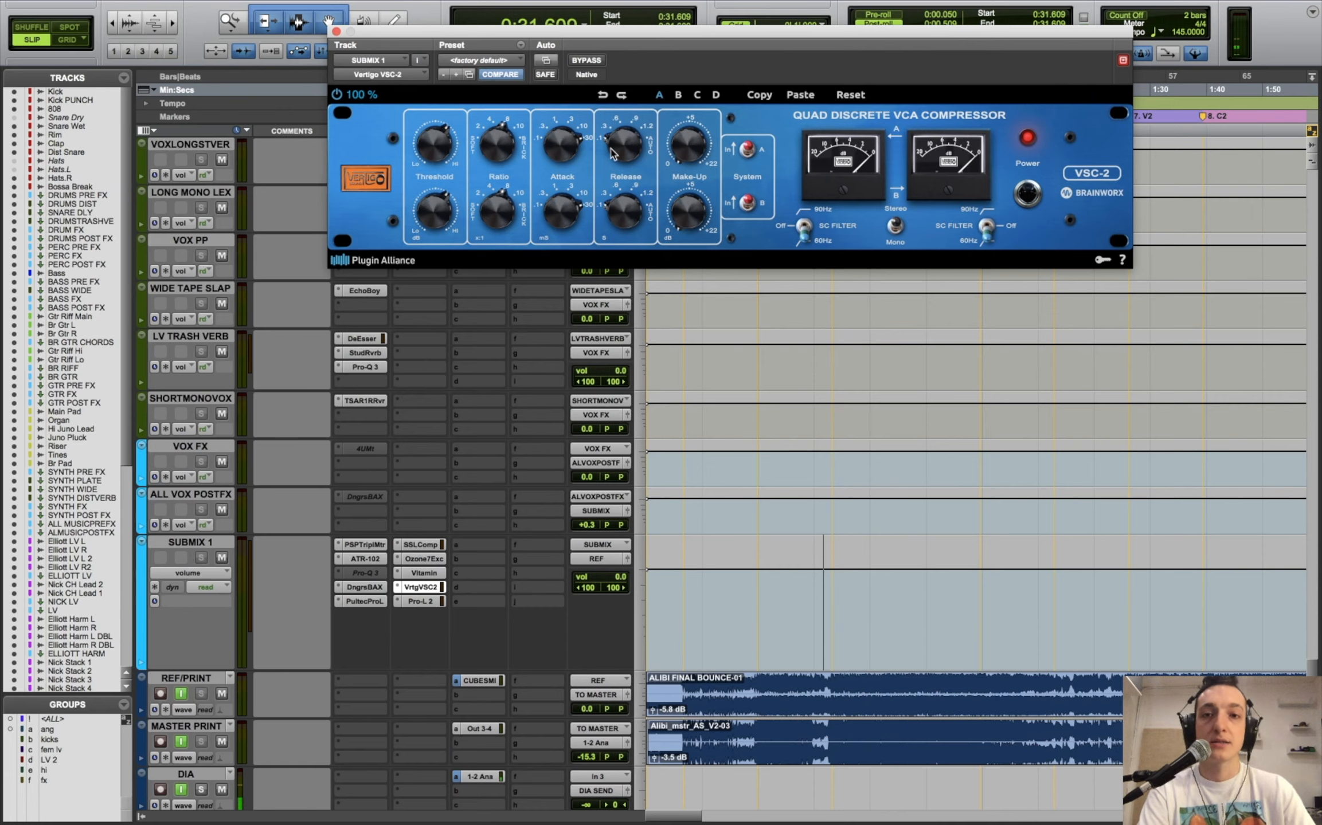
key(space)
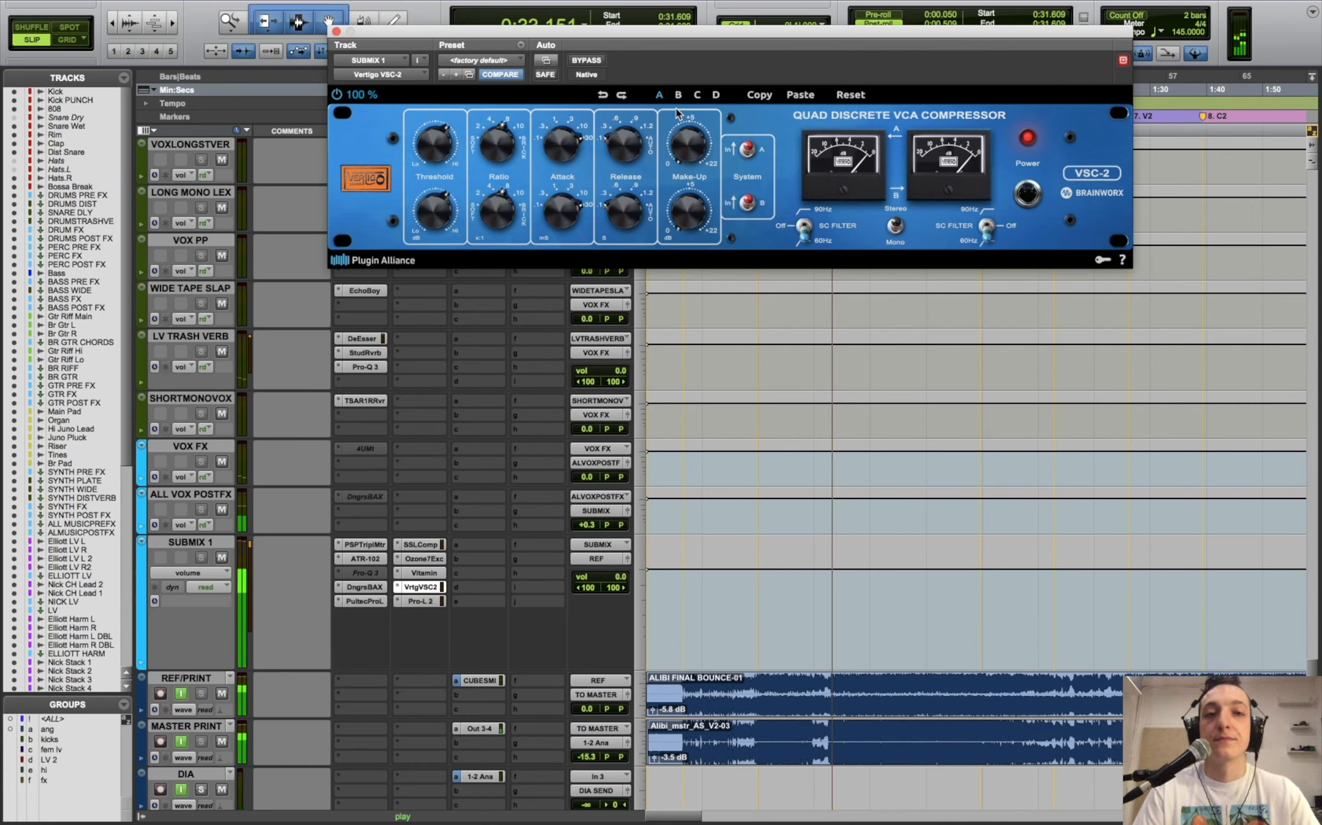
click(591, 61)
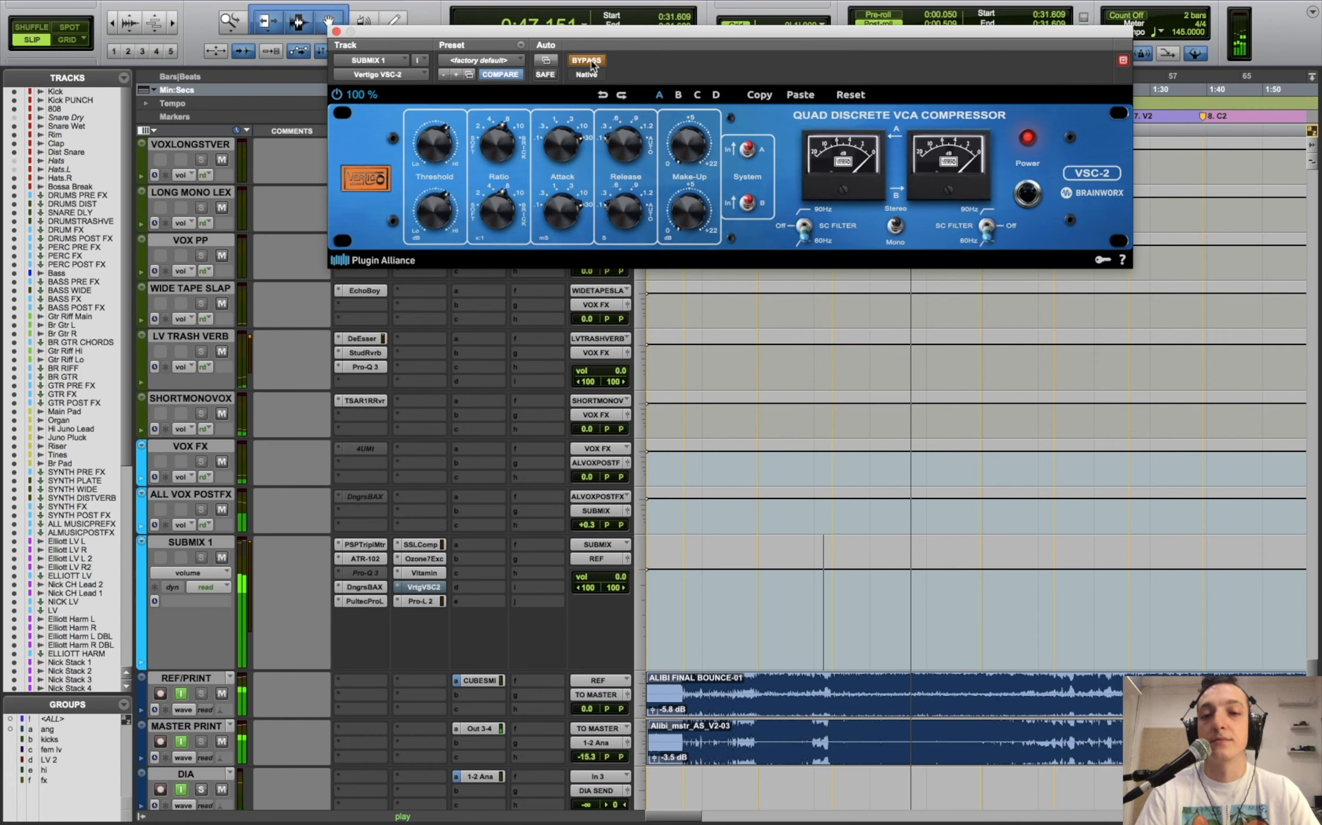
click(591, 61)
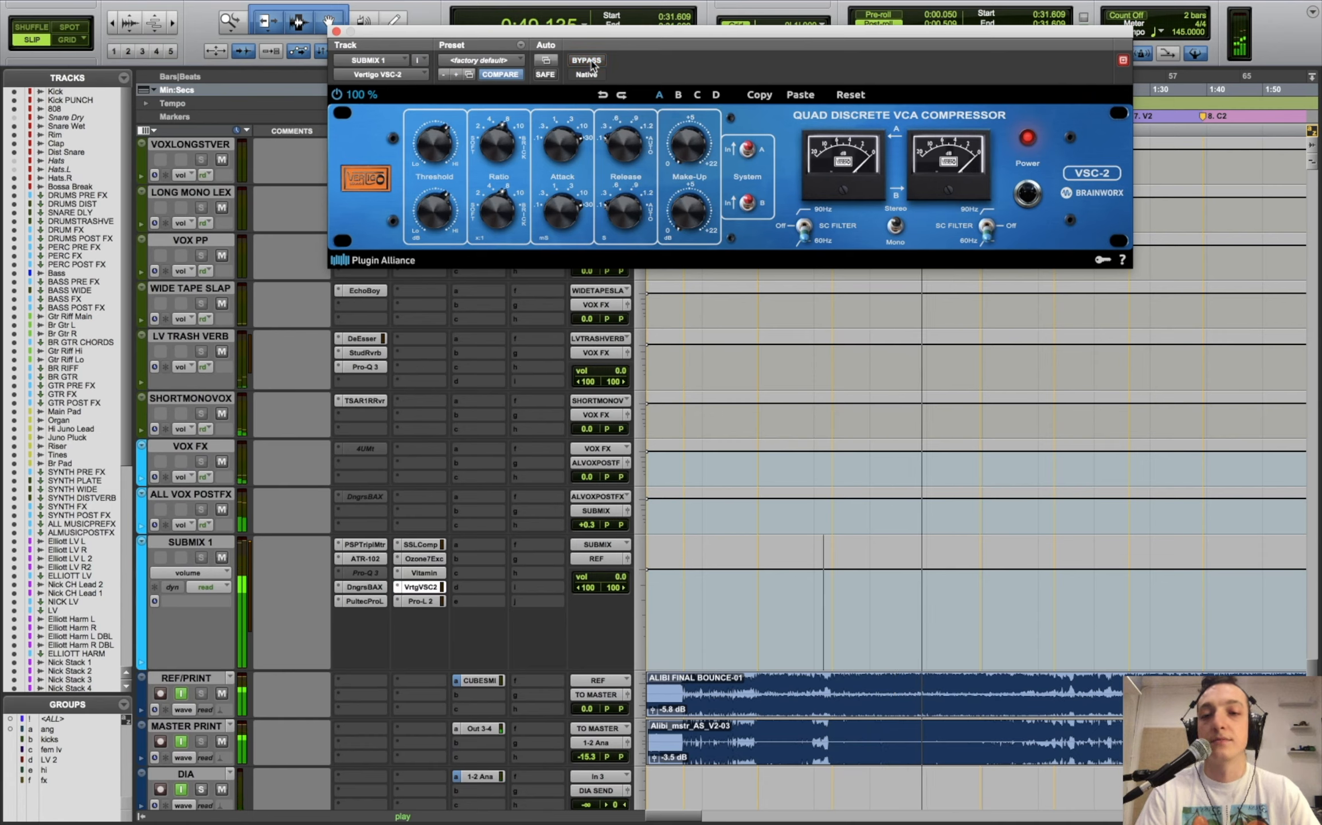
key(space)
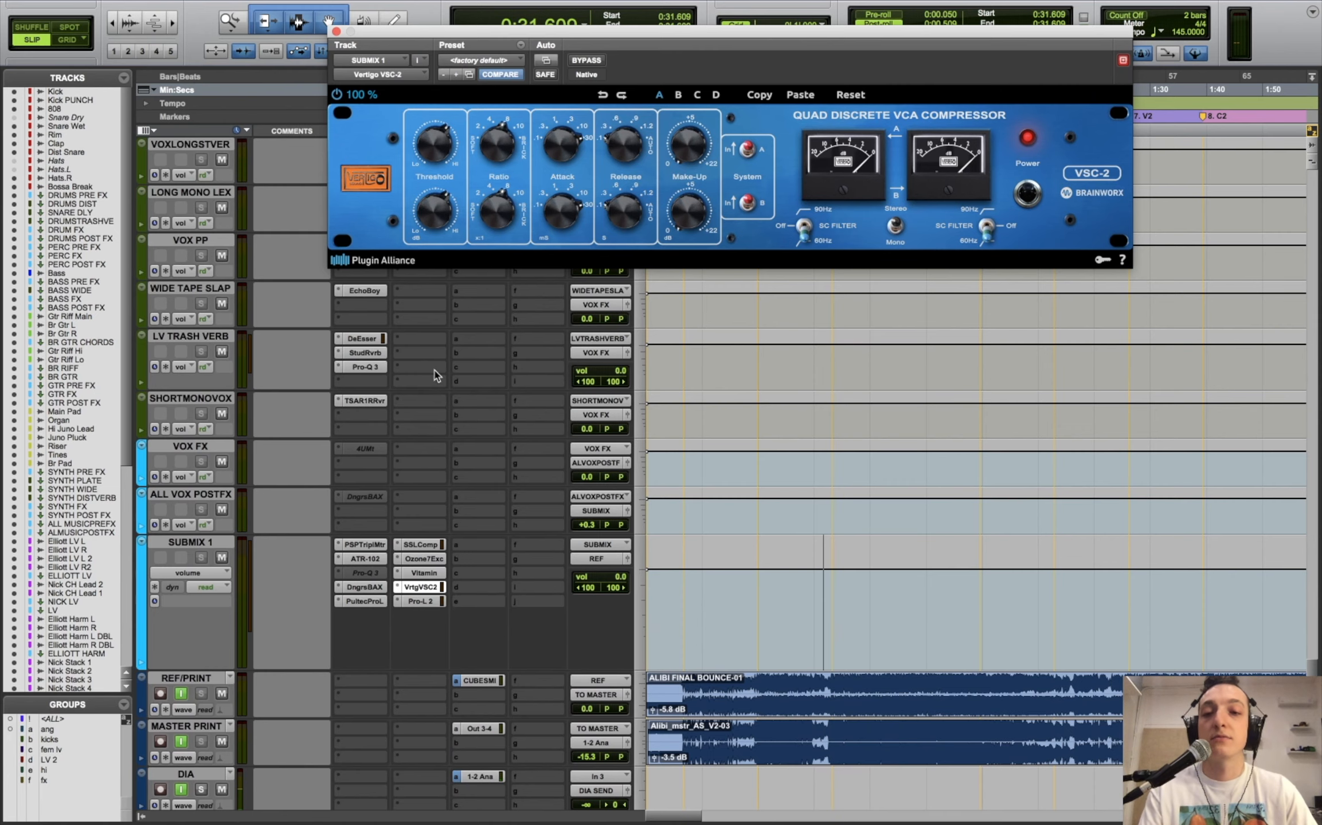
- Check the FabFilter Pro-L 2 limiter, then bring up SUBMIX 1's PSP TripleMeter
click(417, 602)
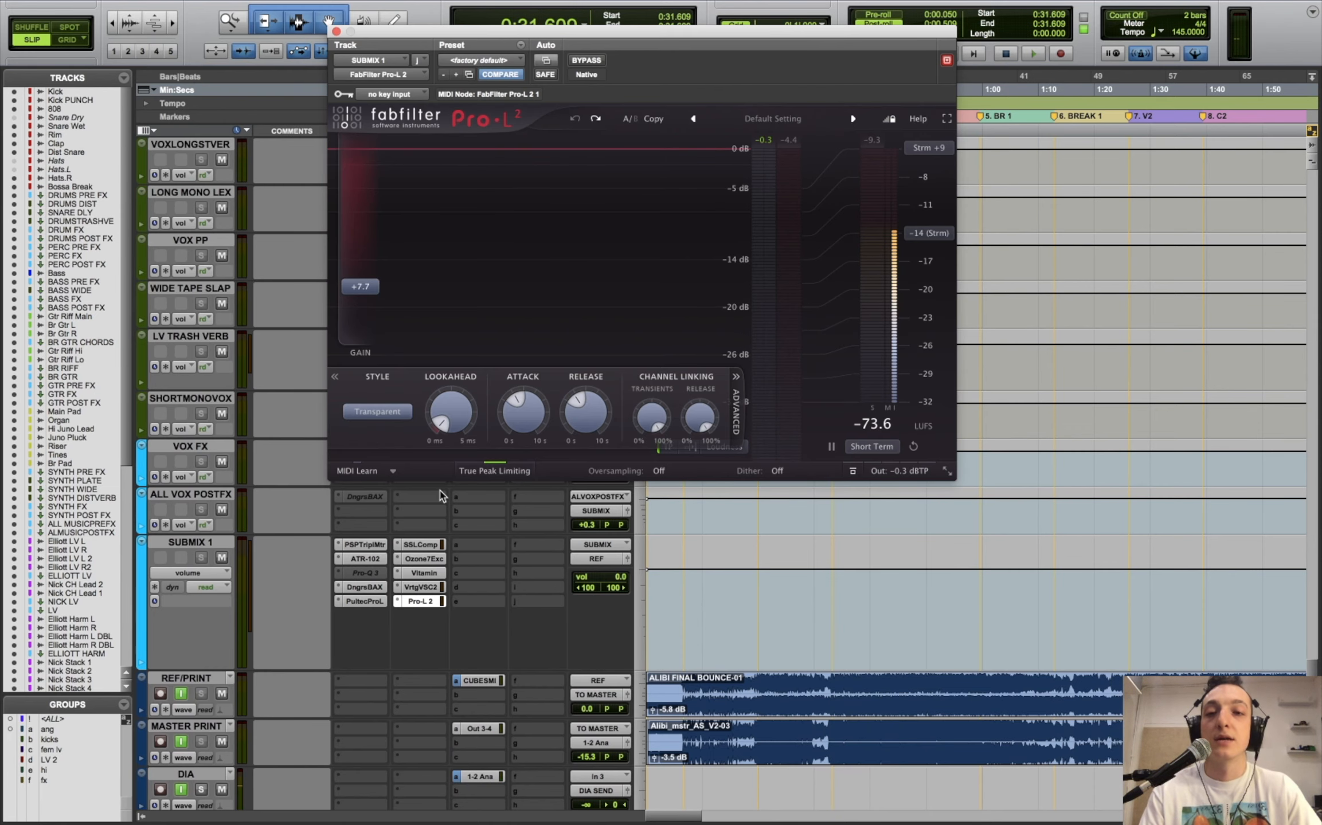
scroll(440, 496, up, 1)
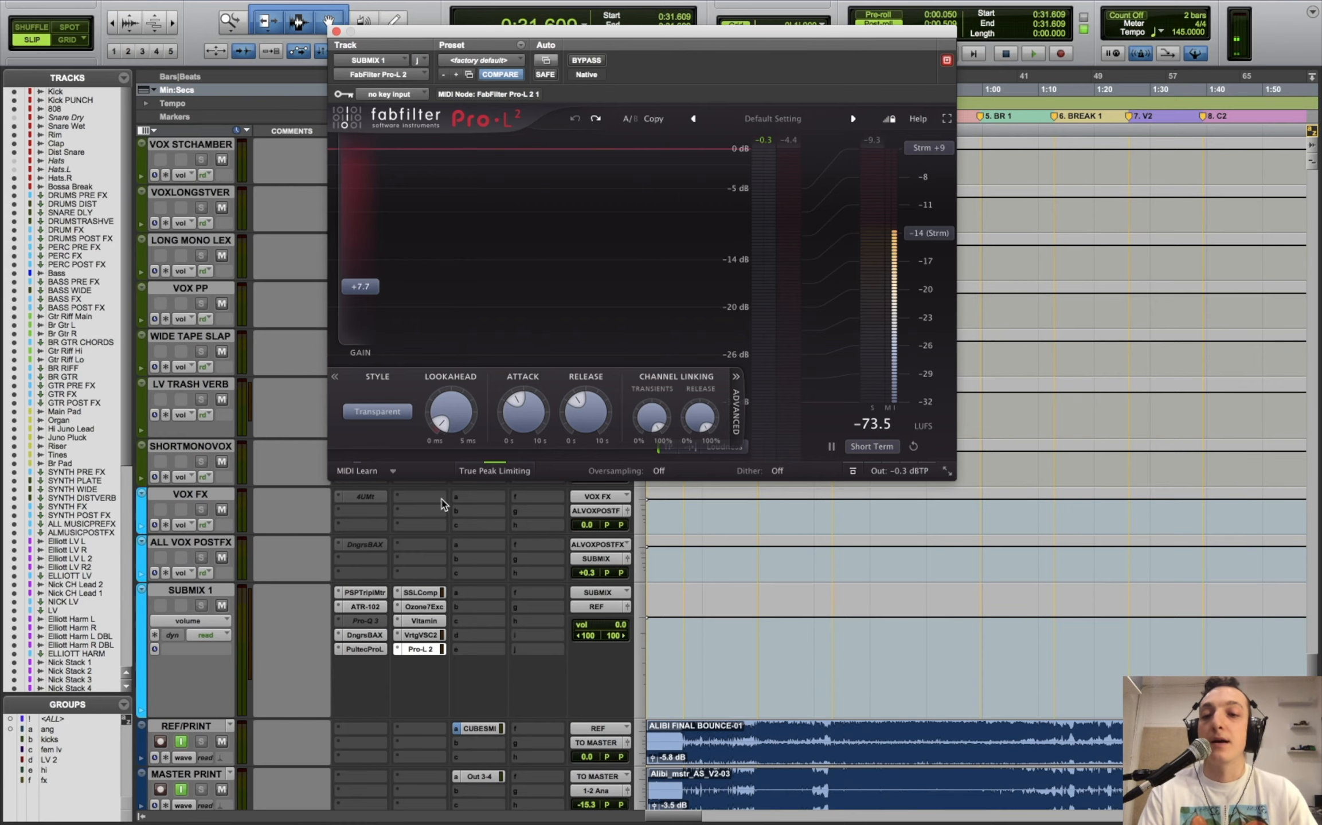
click(376, 596)
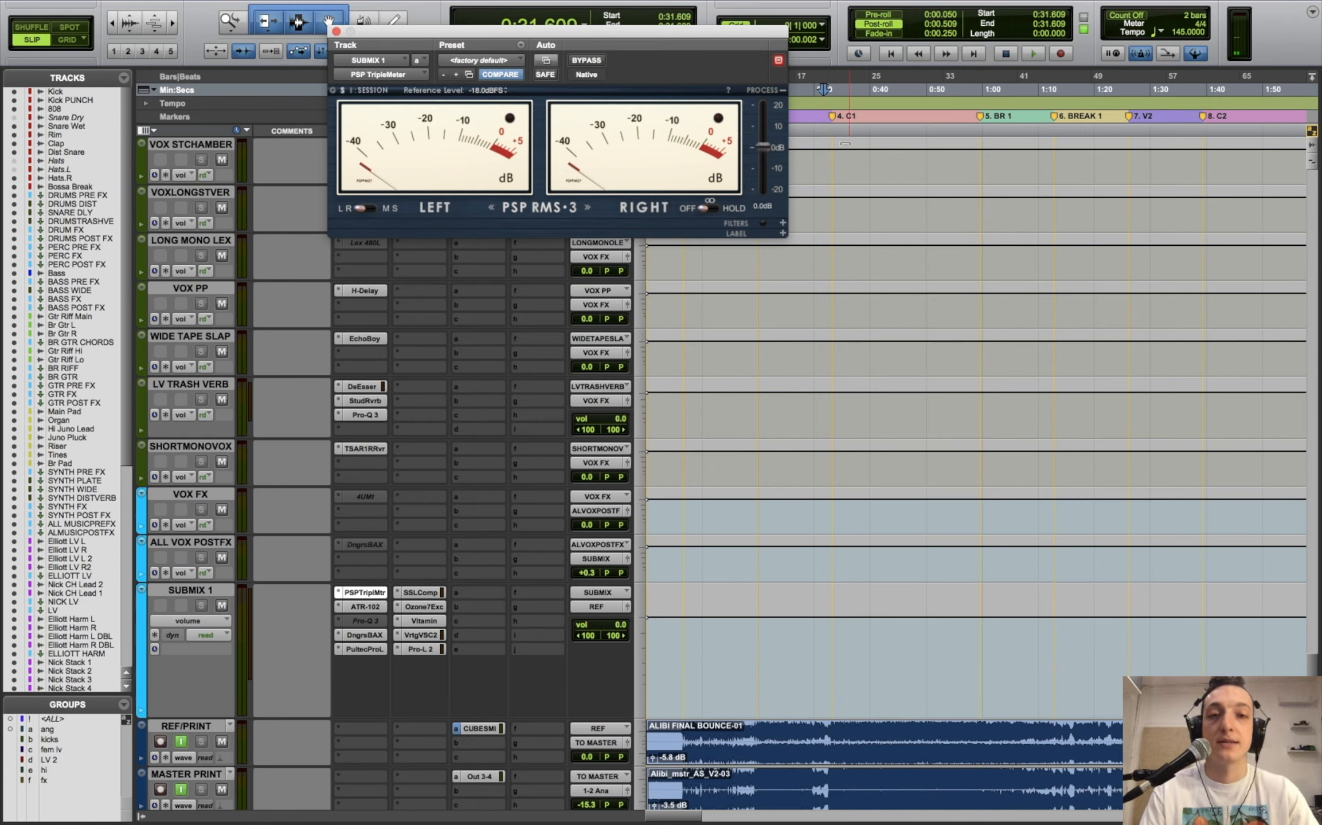
- Play from 0:32.733, then bypass Pro-L 2 on SUBMIX 1 and replay from 0:32.452
click(829, 174)
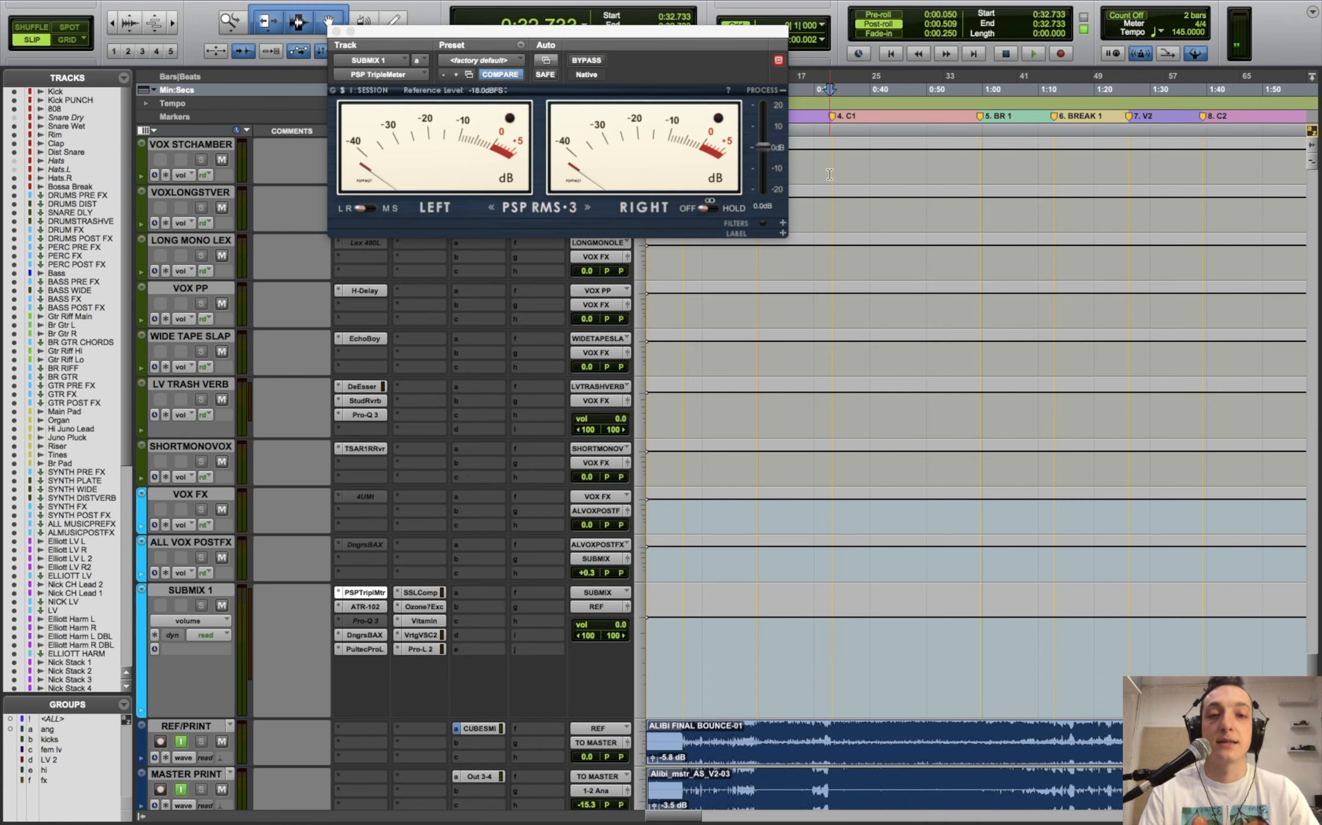
key(space)
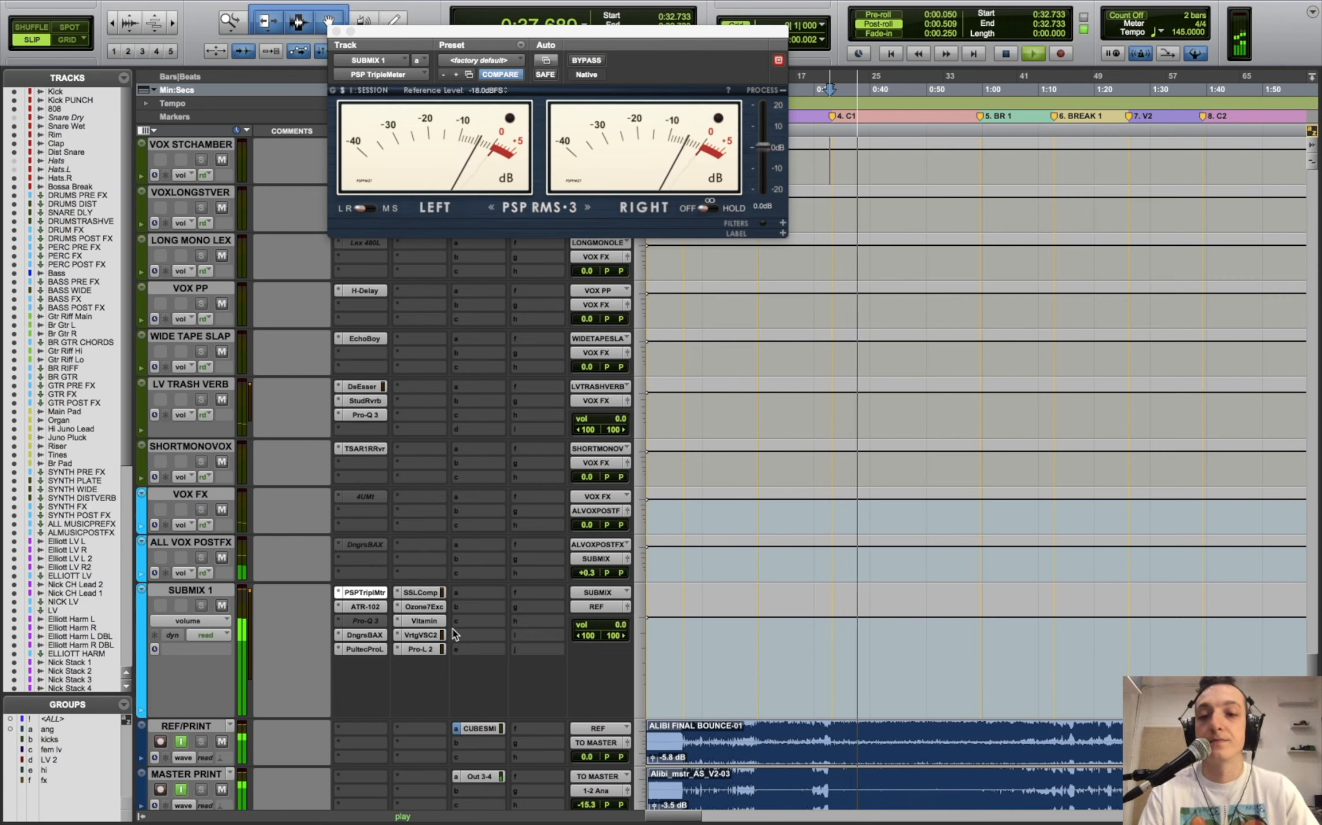
key(space)
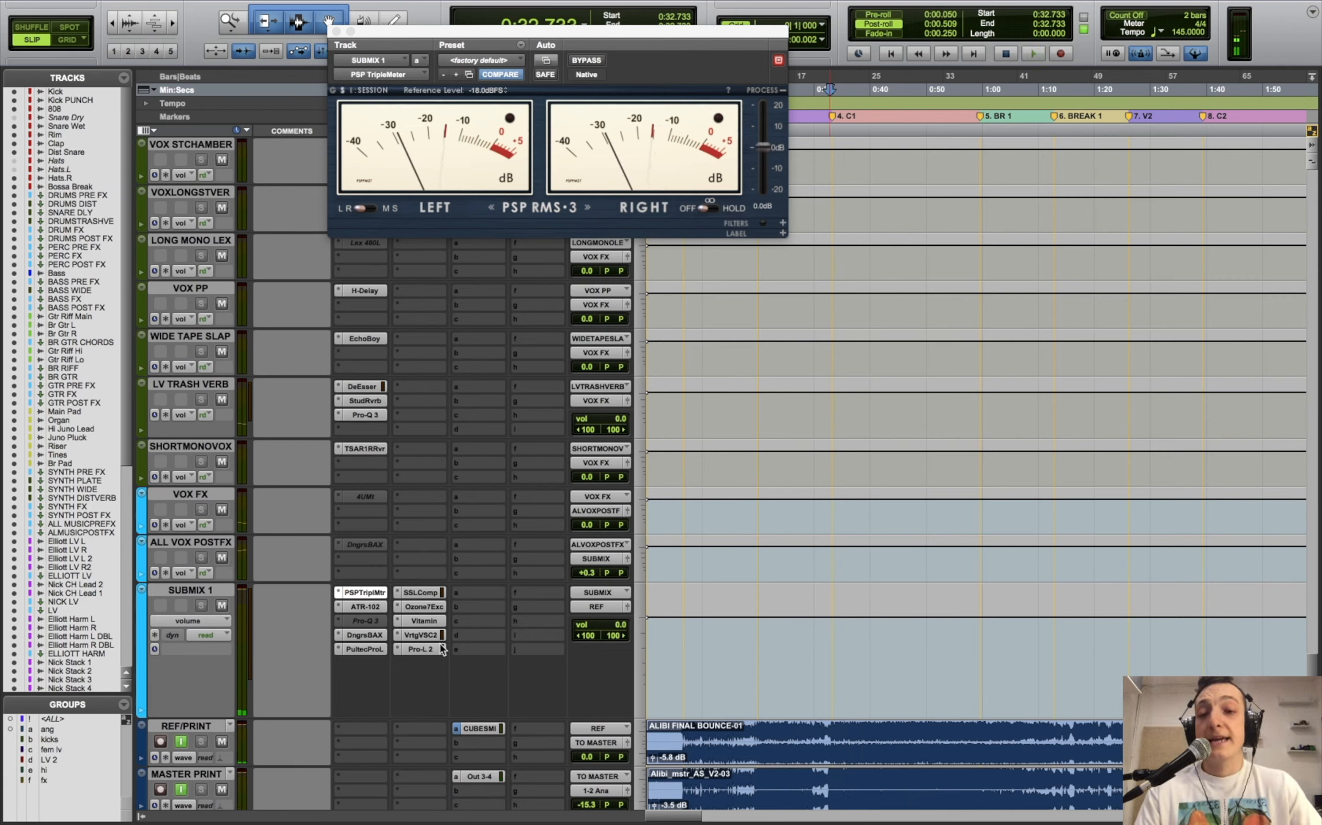
super+click(424, 649)
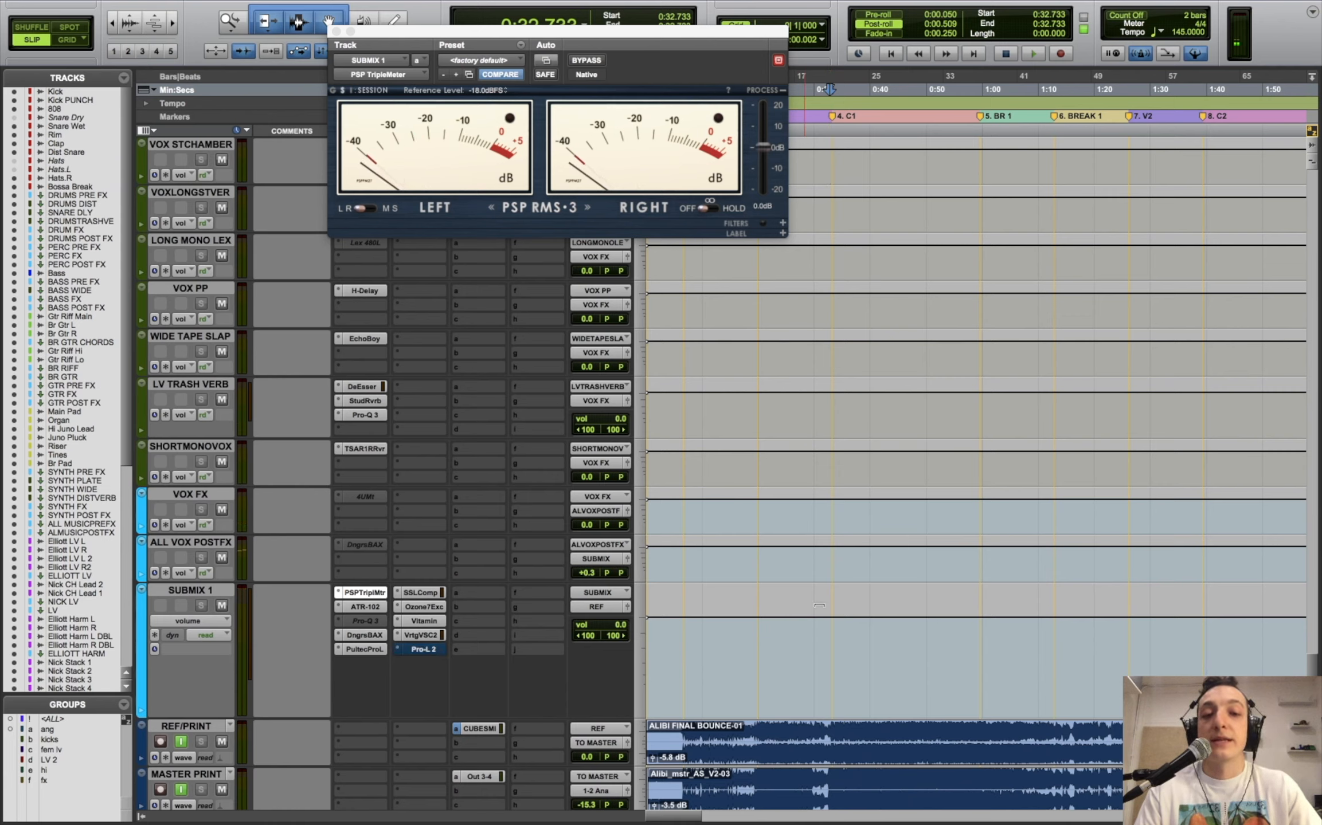
click(827, 635)
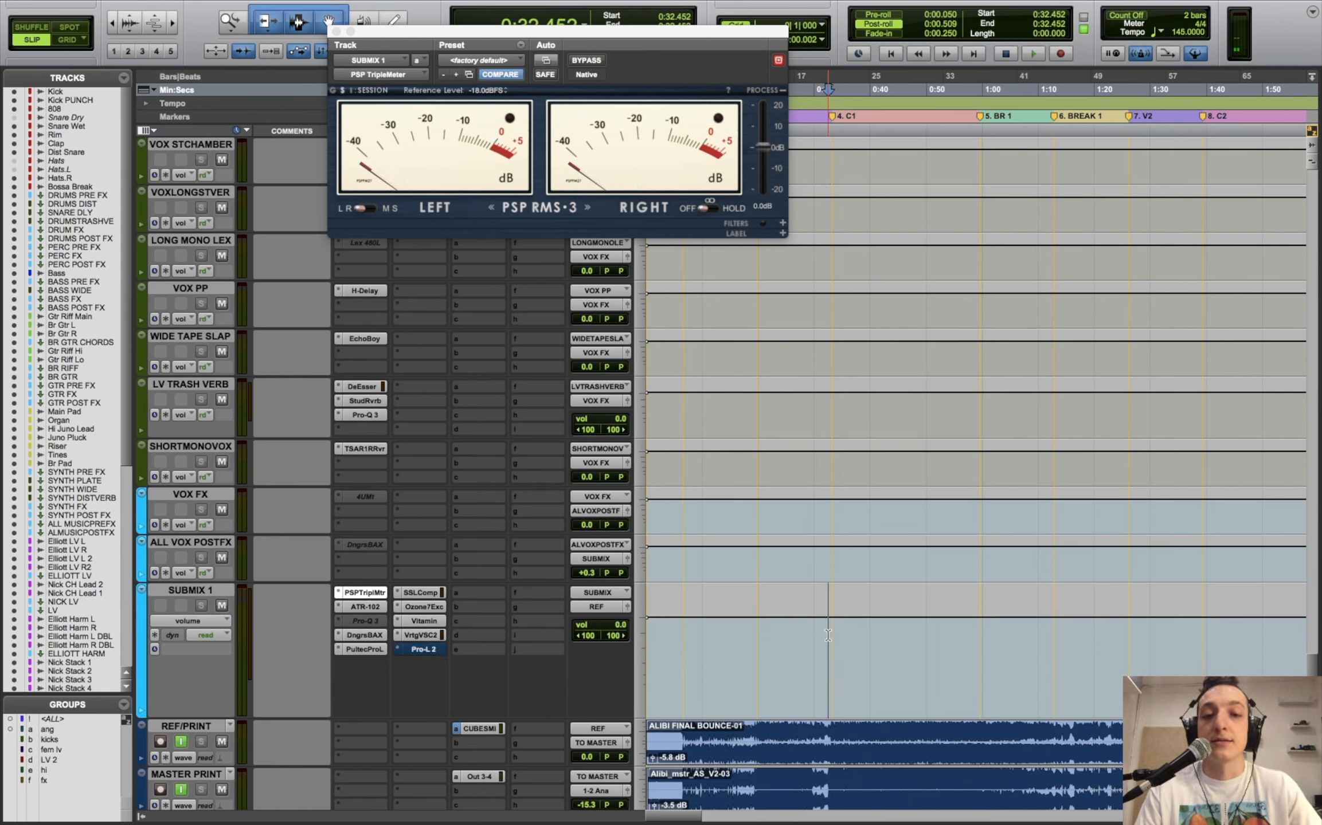
key(space)
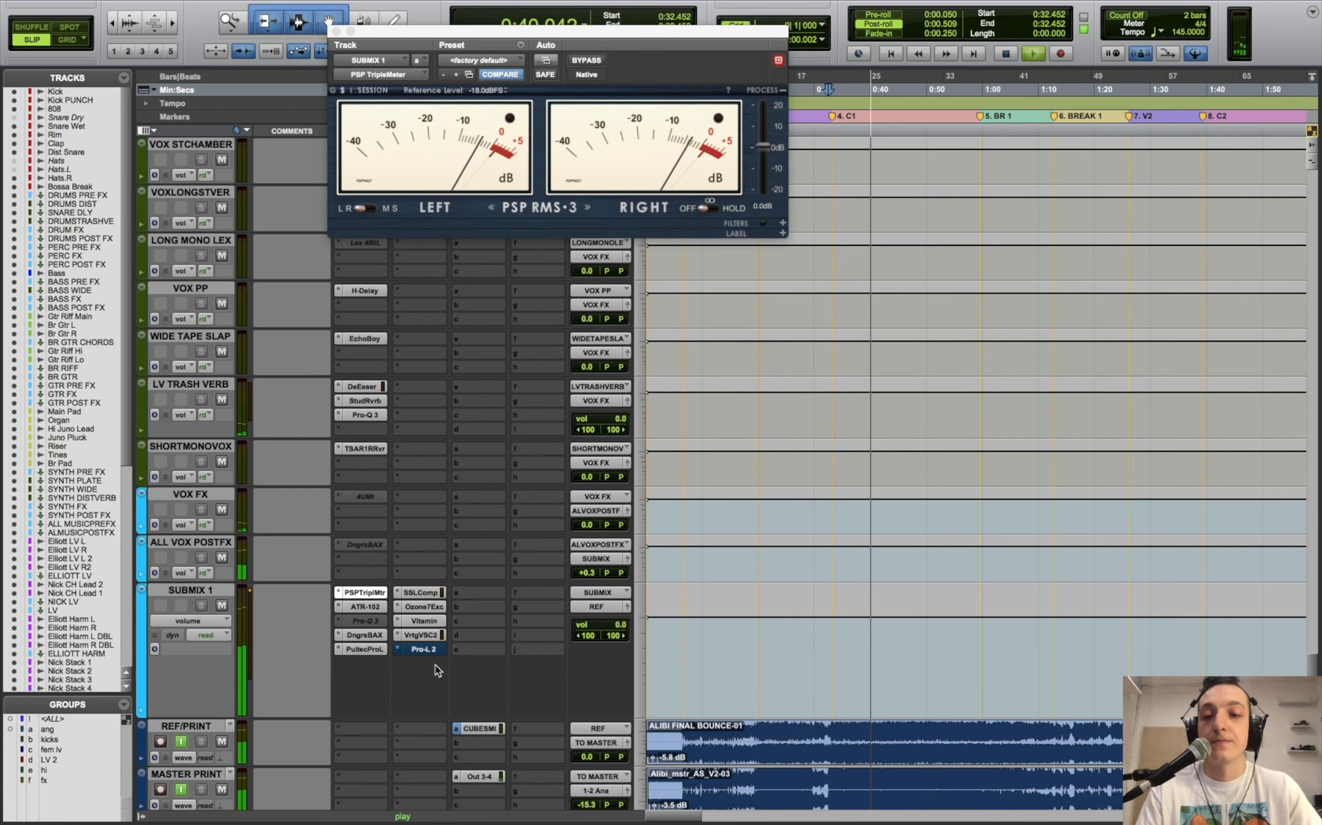
key(space)
- Open the Pro-L 2 window, re-enable the limiter, and move the window to uncover the mixer
click(423, 652)
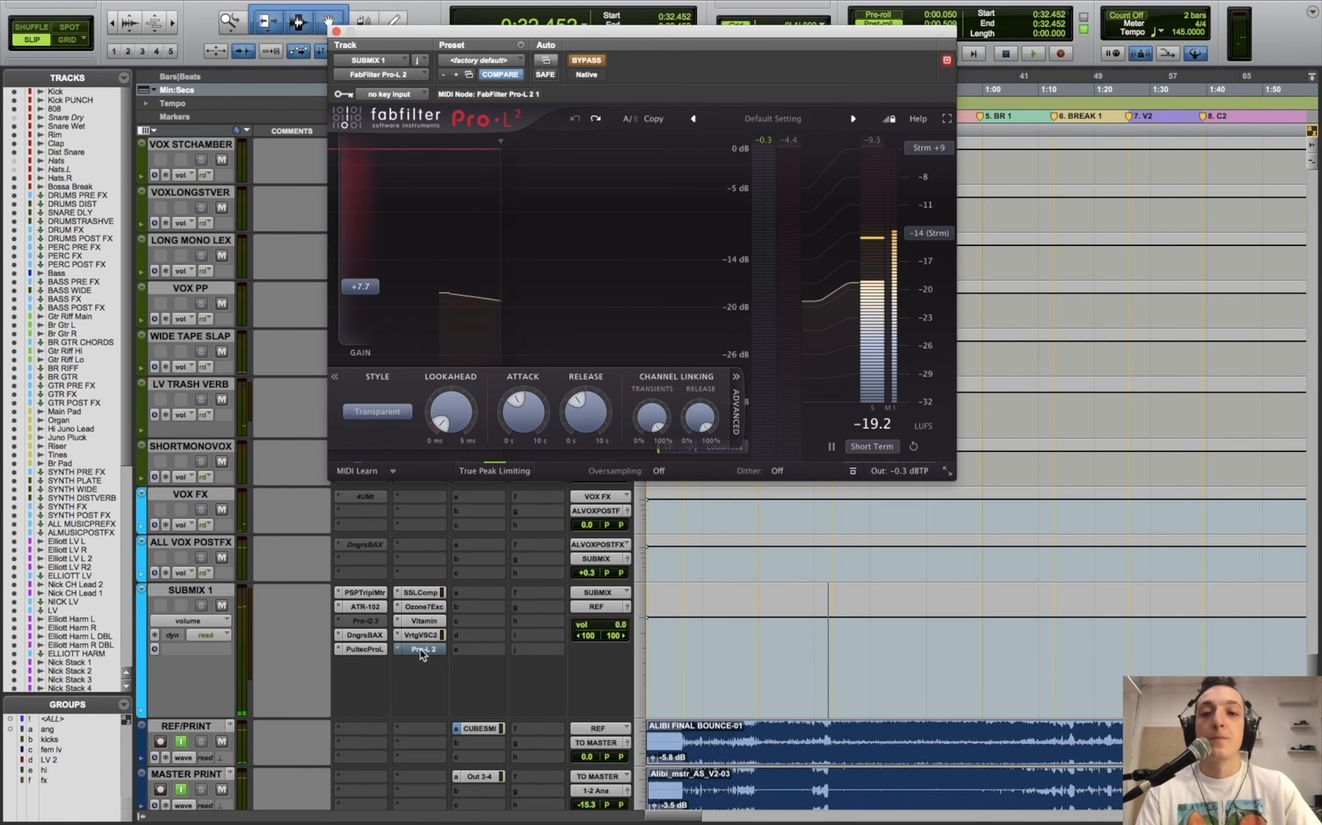
super+click(421, 651)
mouse_move(367, 289)
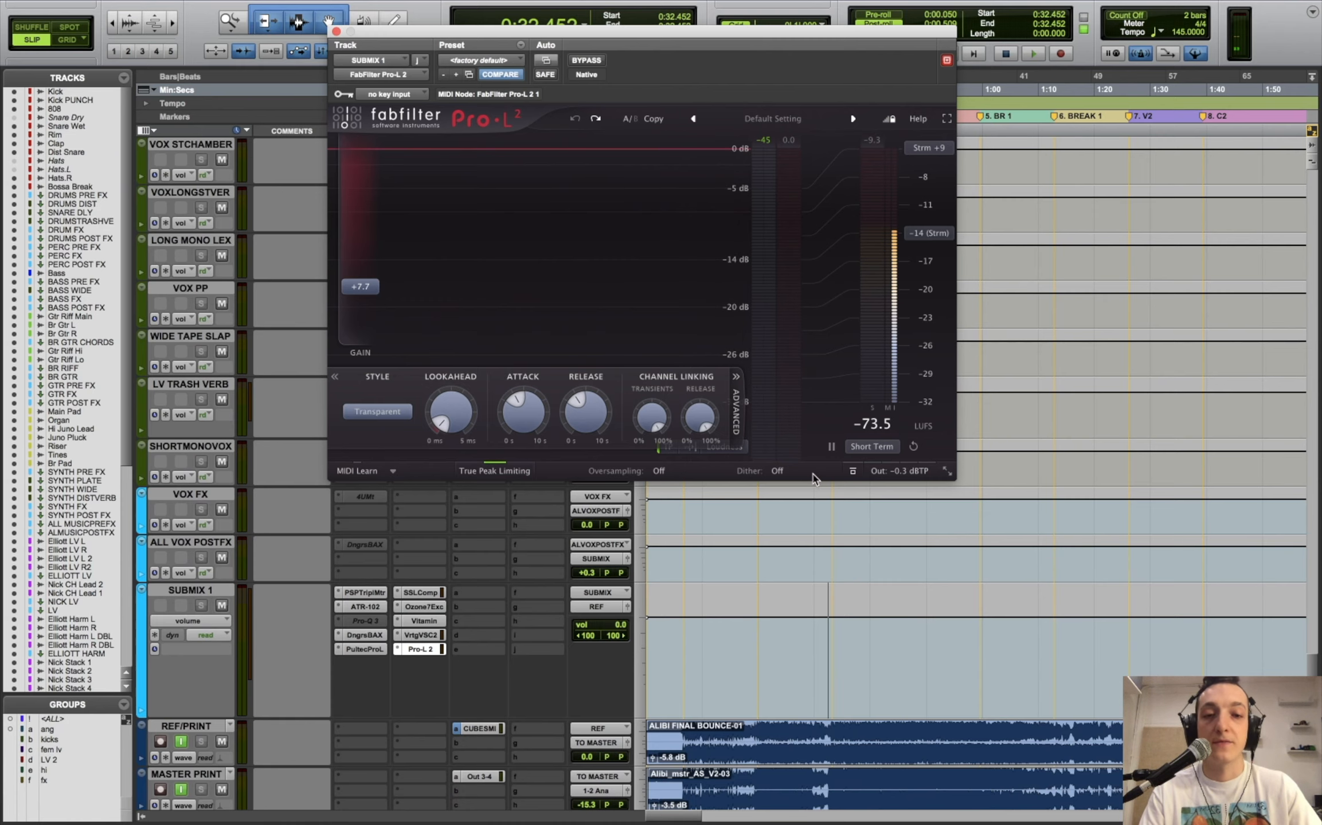
drag(711, 34, 617, 23)
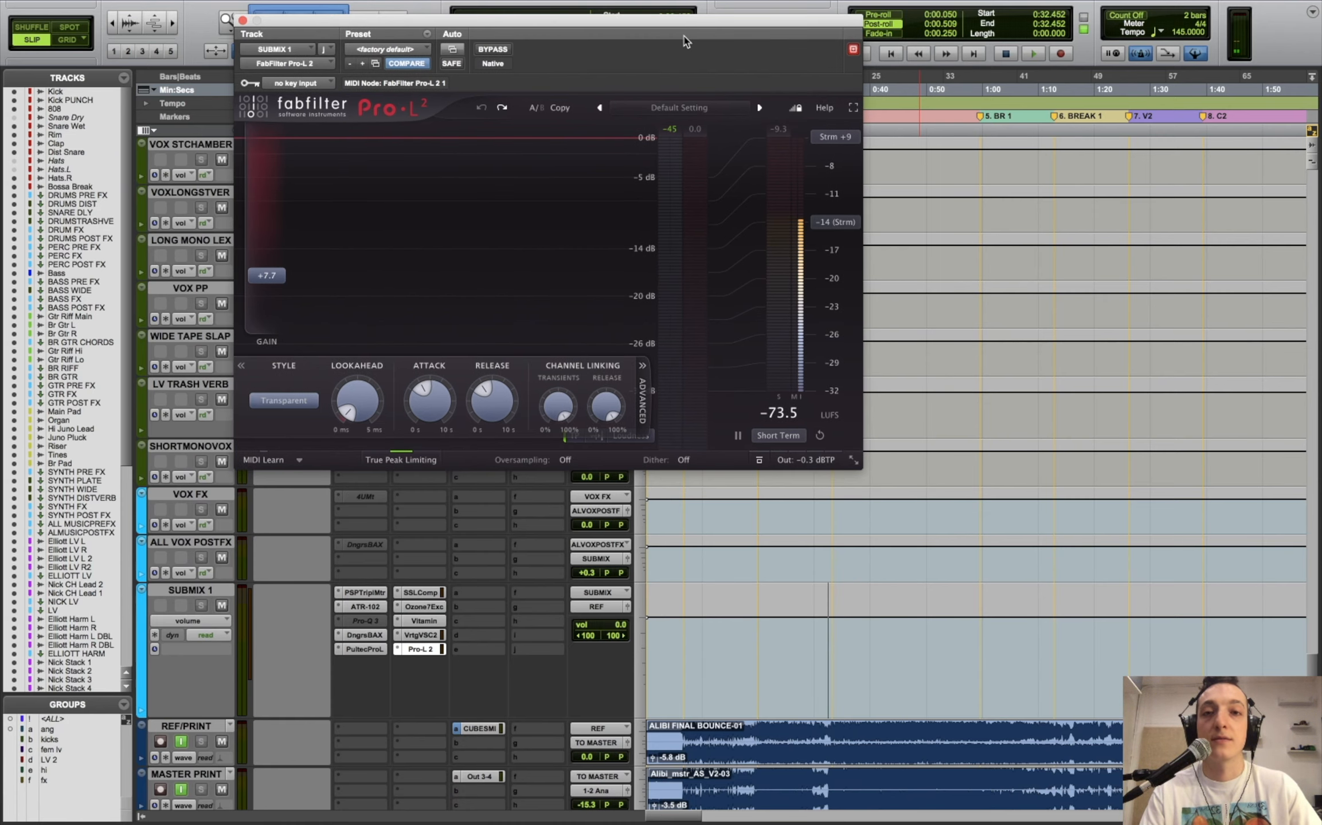
drag(727, 28, 714, 52)
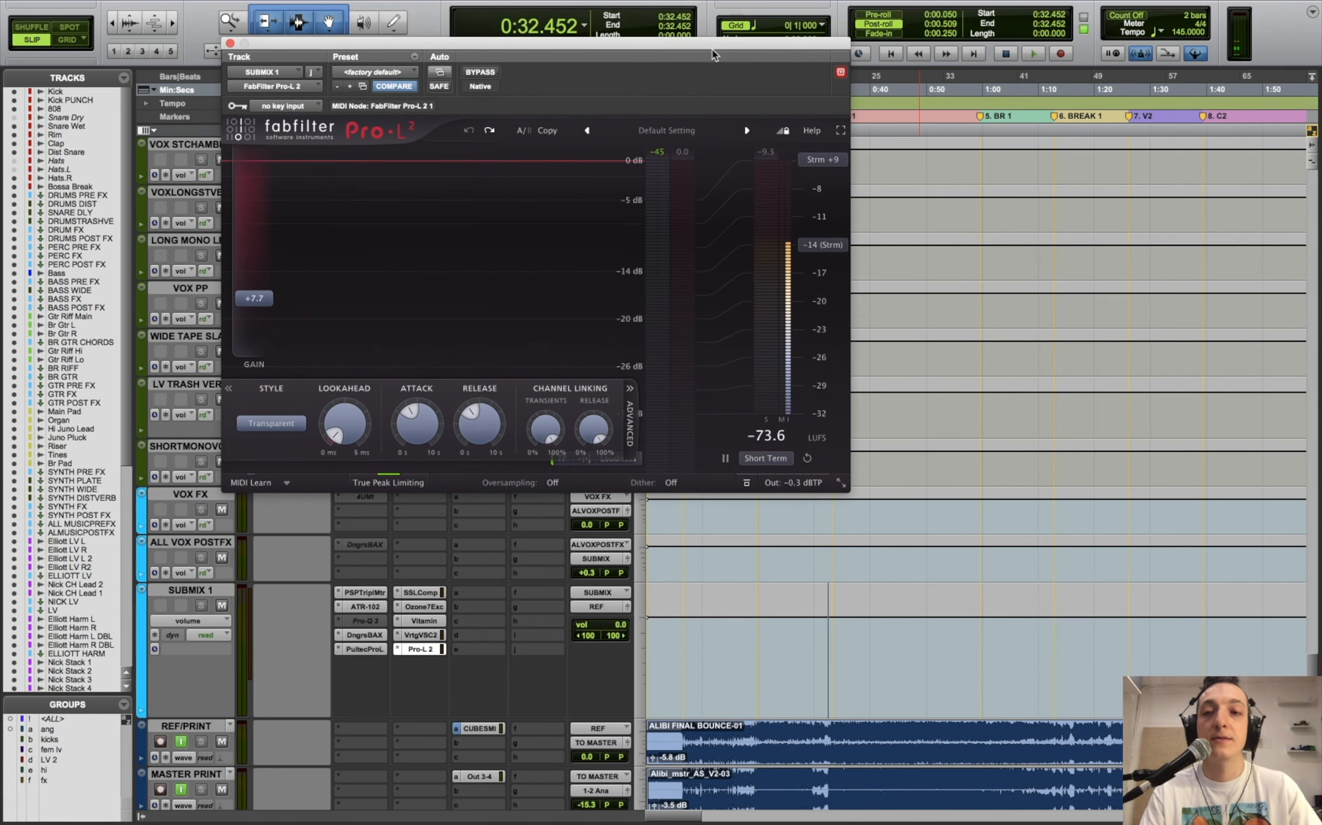
drag(810, 43, 772, 215)
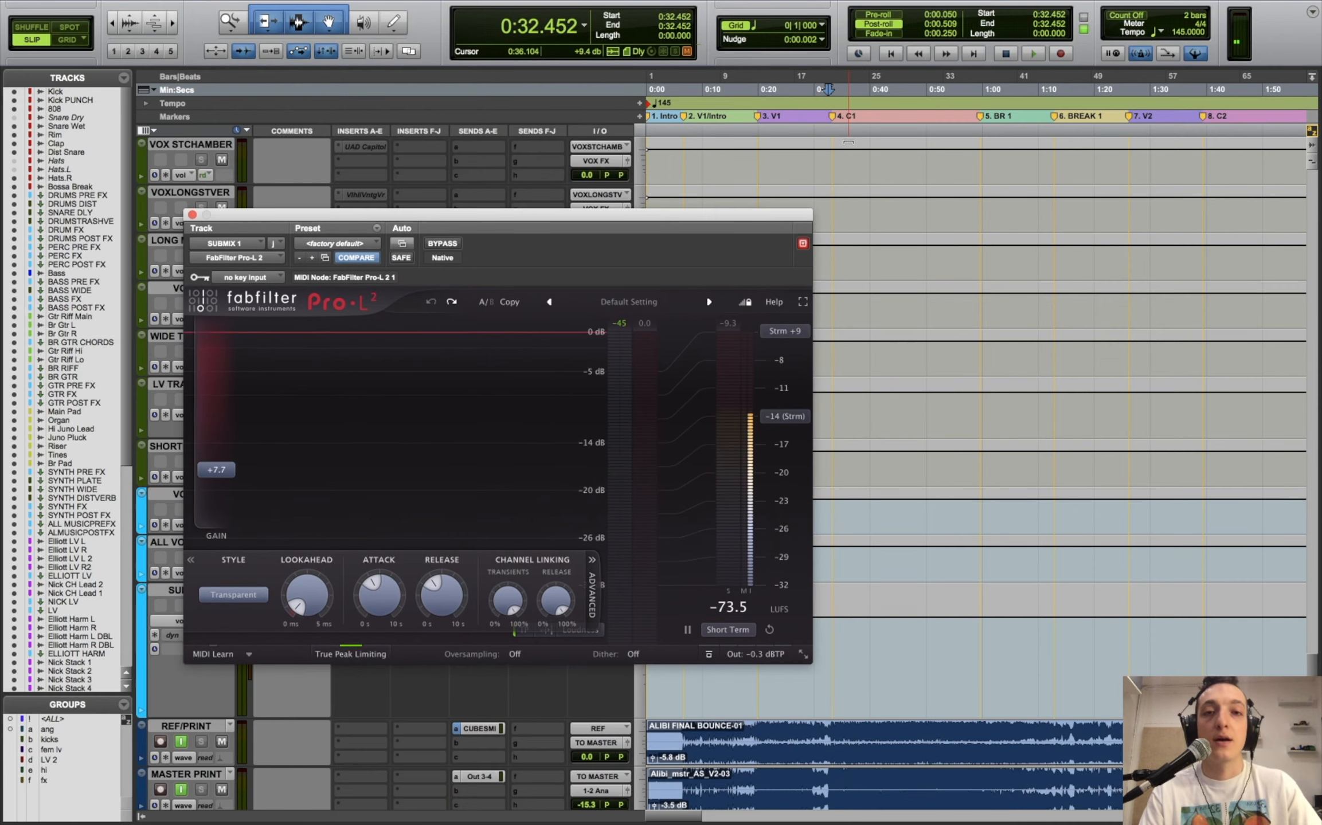
- Play from 0:32.873 through the limiter with the timeline zoomed in, then stop
click(831, 164)
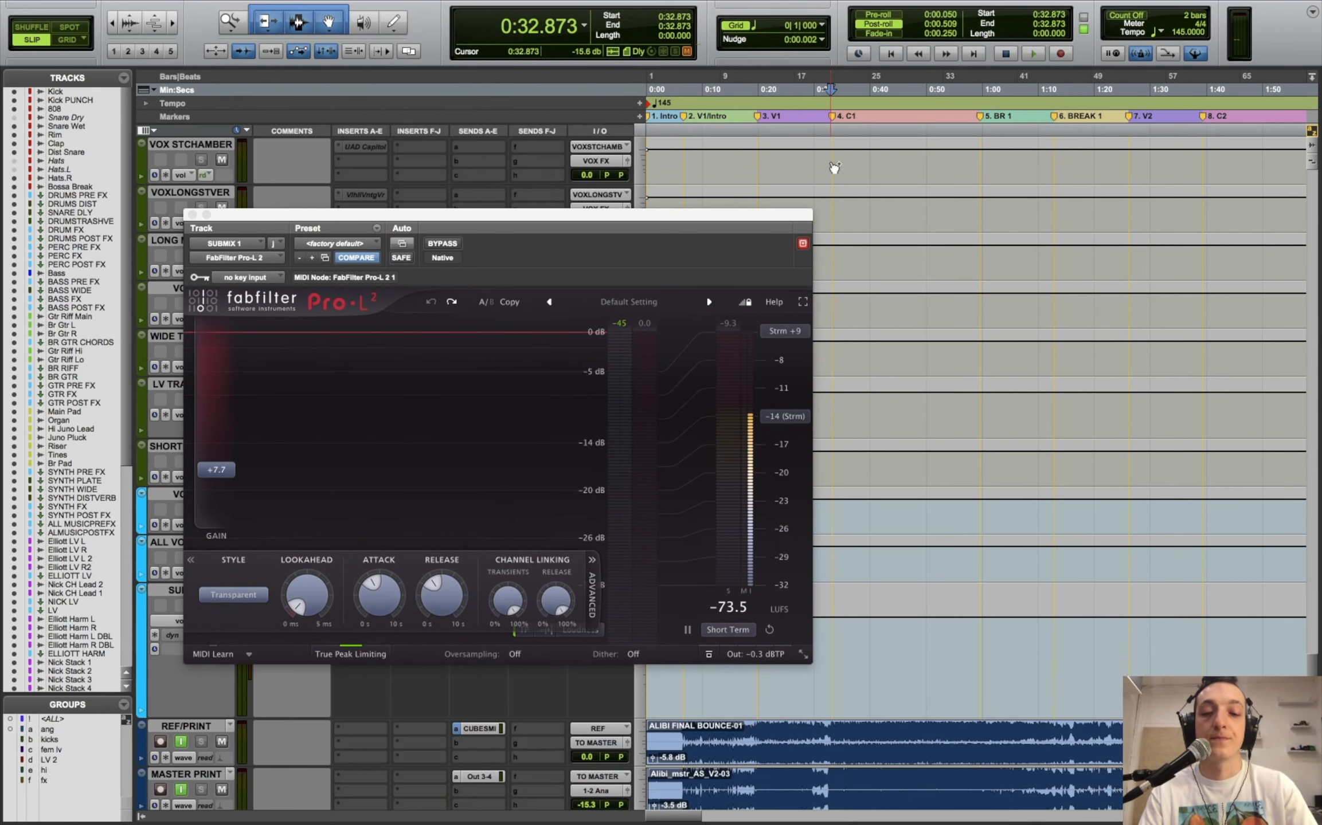
key(super+bracketright)
key(space)
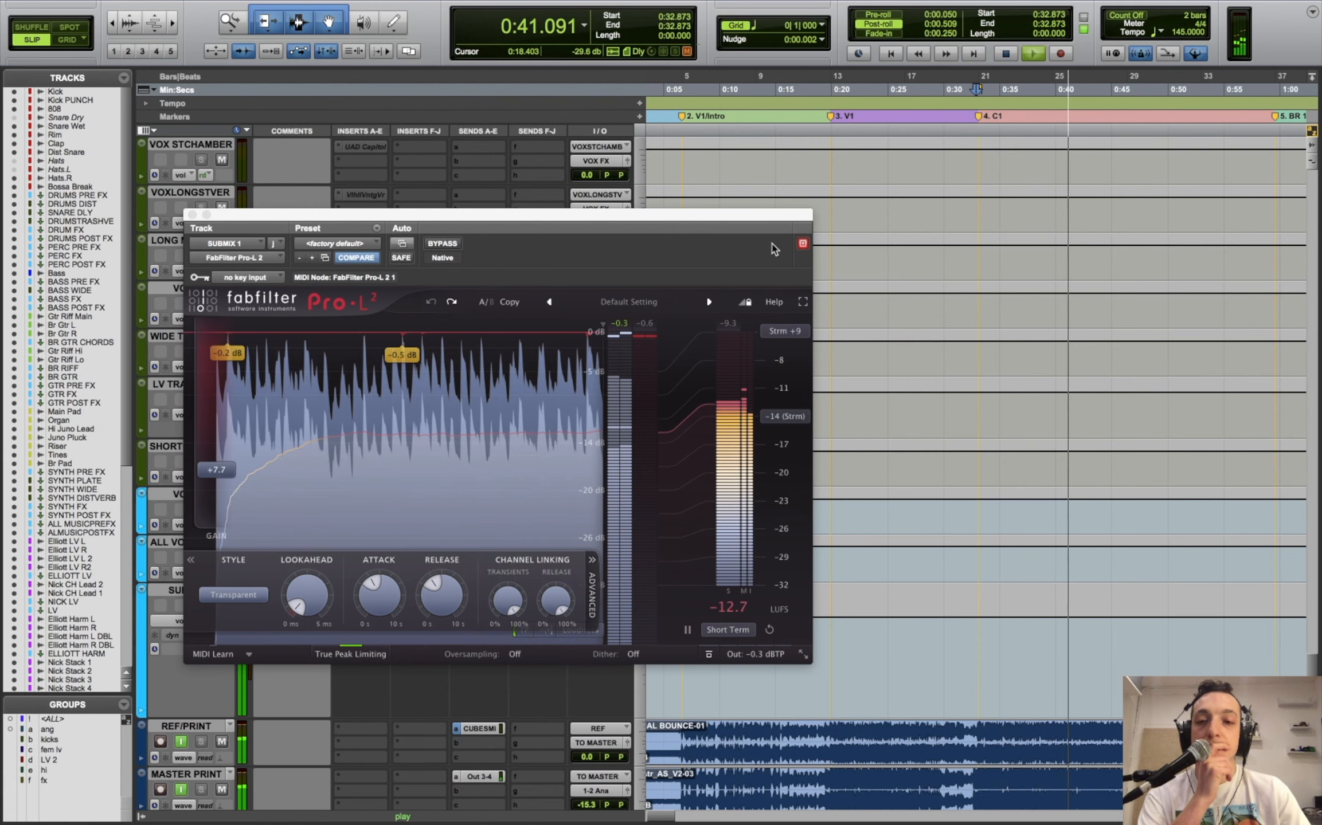
drag(546, 215, 707, 80)
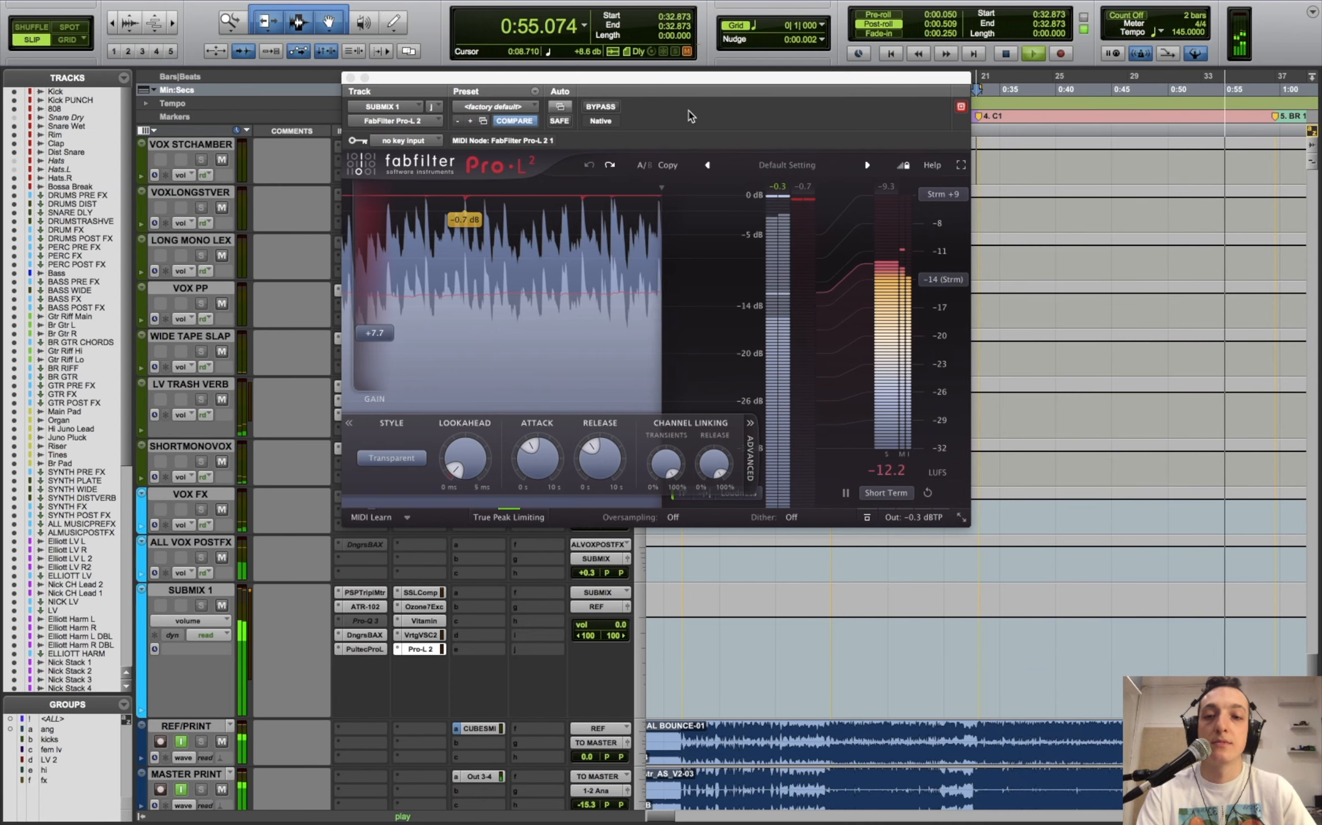
scroll(262, 616, up, 10)
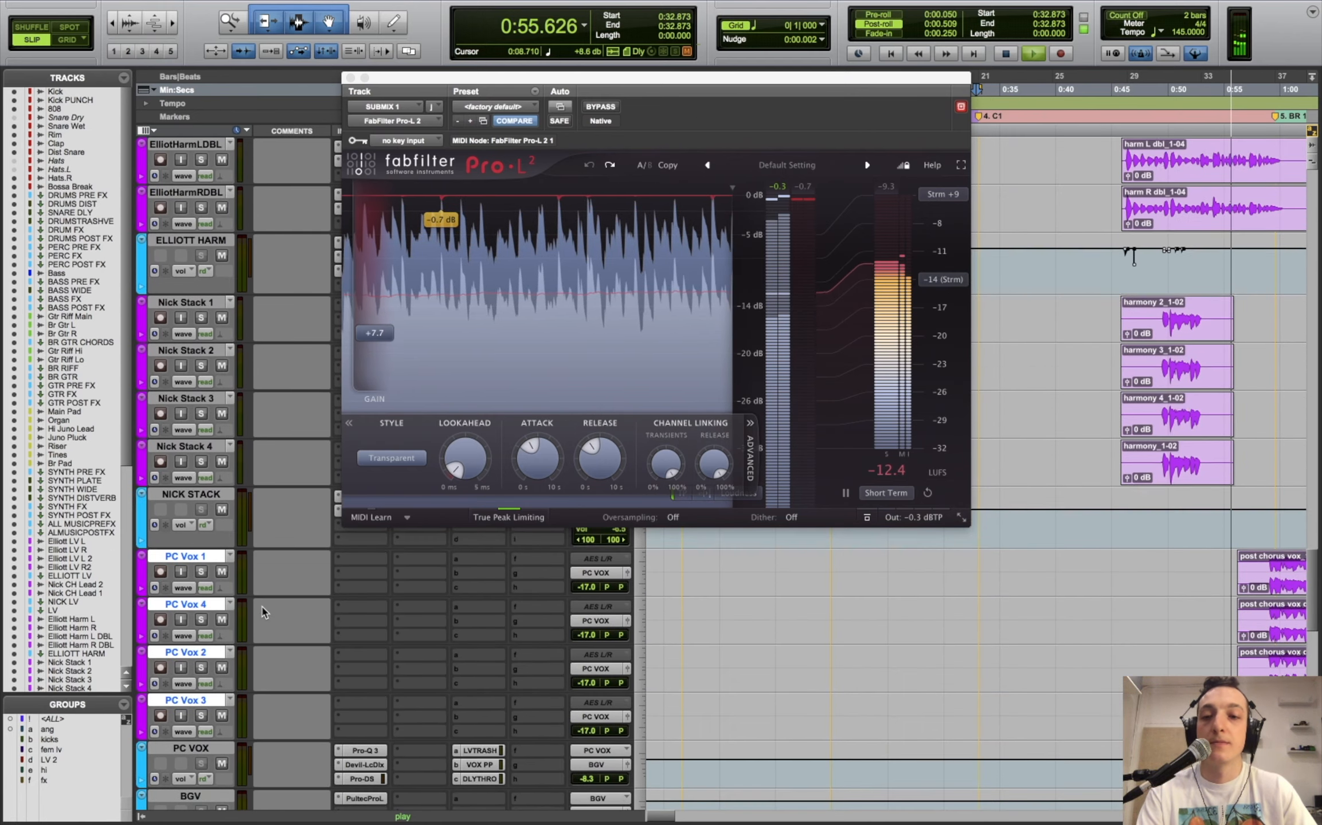
scroll(263, 612, up, 15)
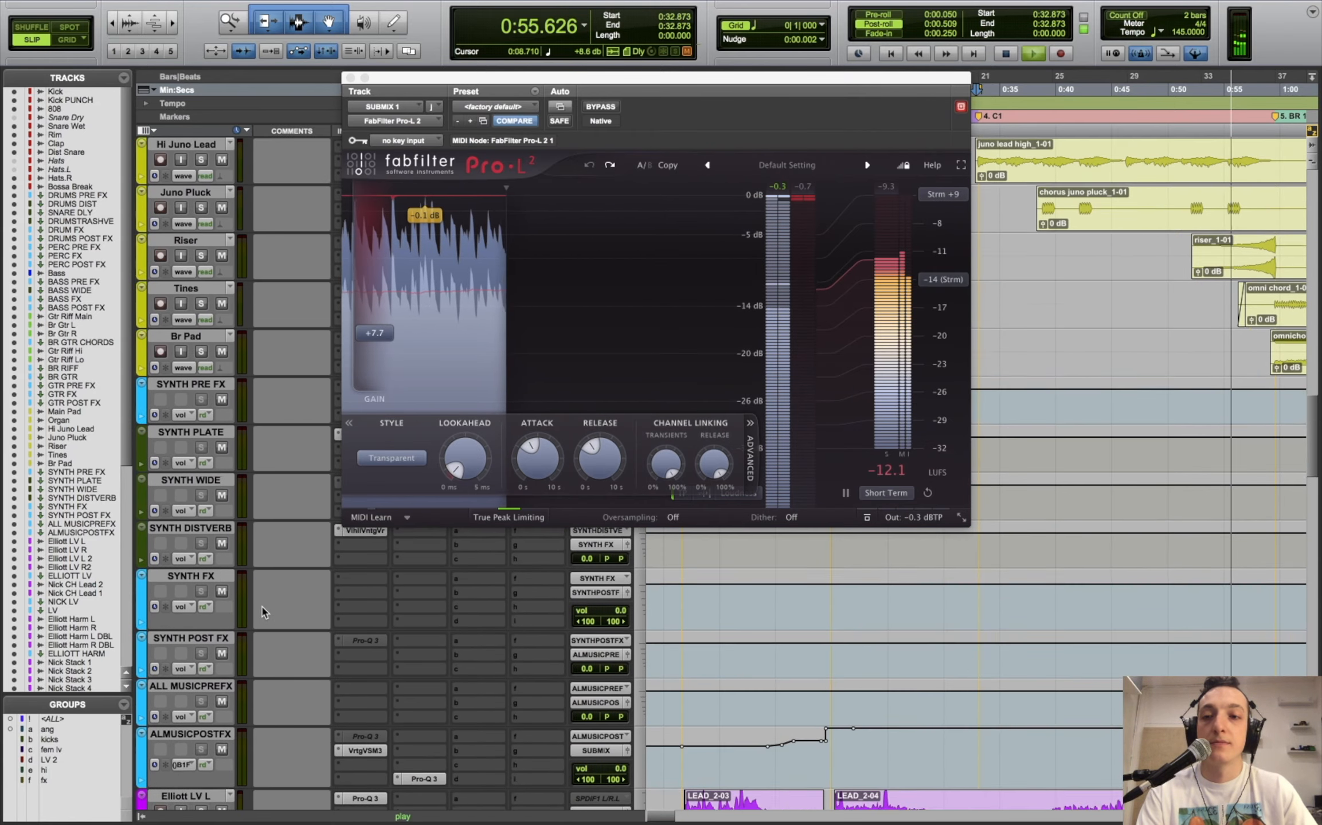
key(space)
scroll(261, 608, down, 5)
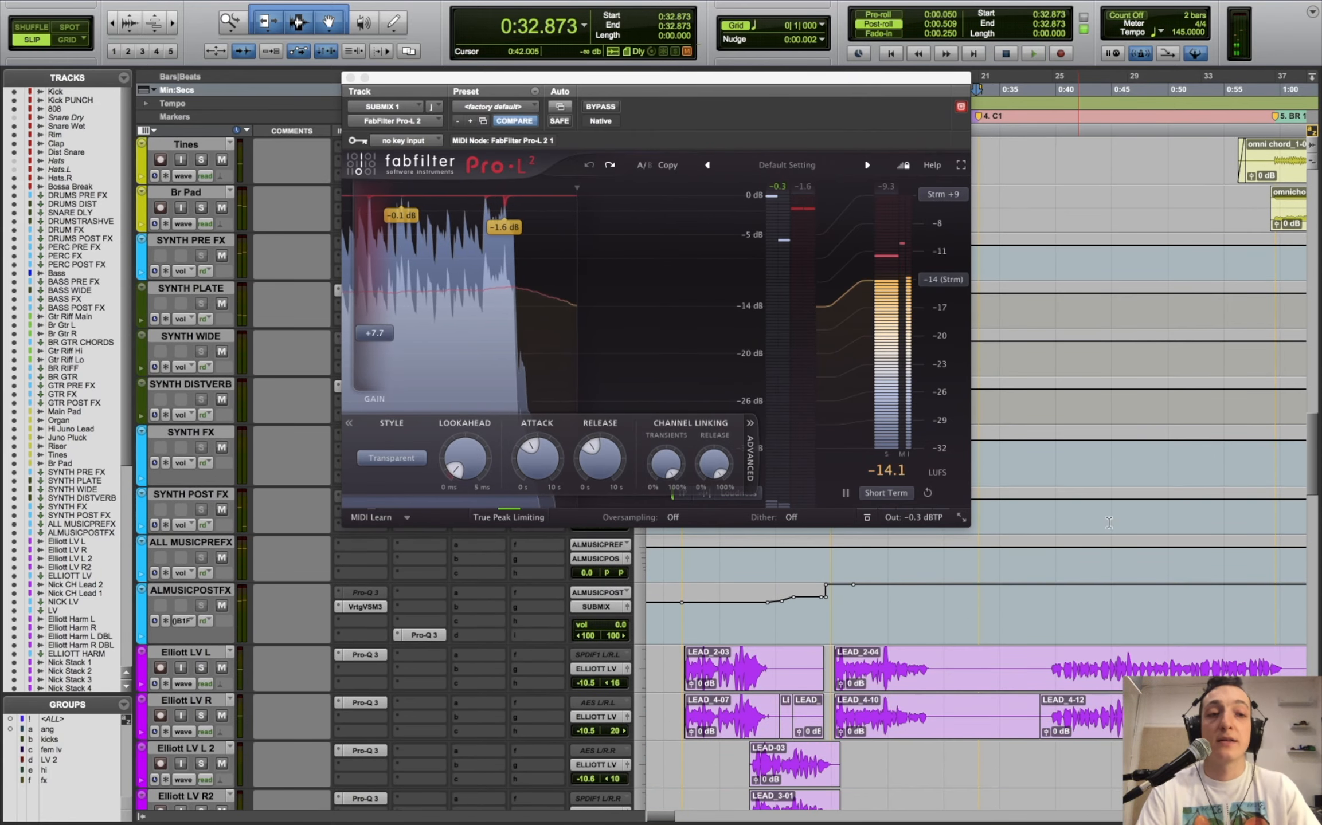
scroll(261, 607, down, 15)
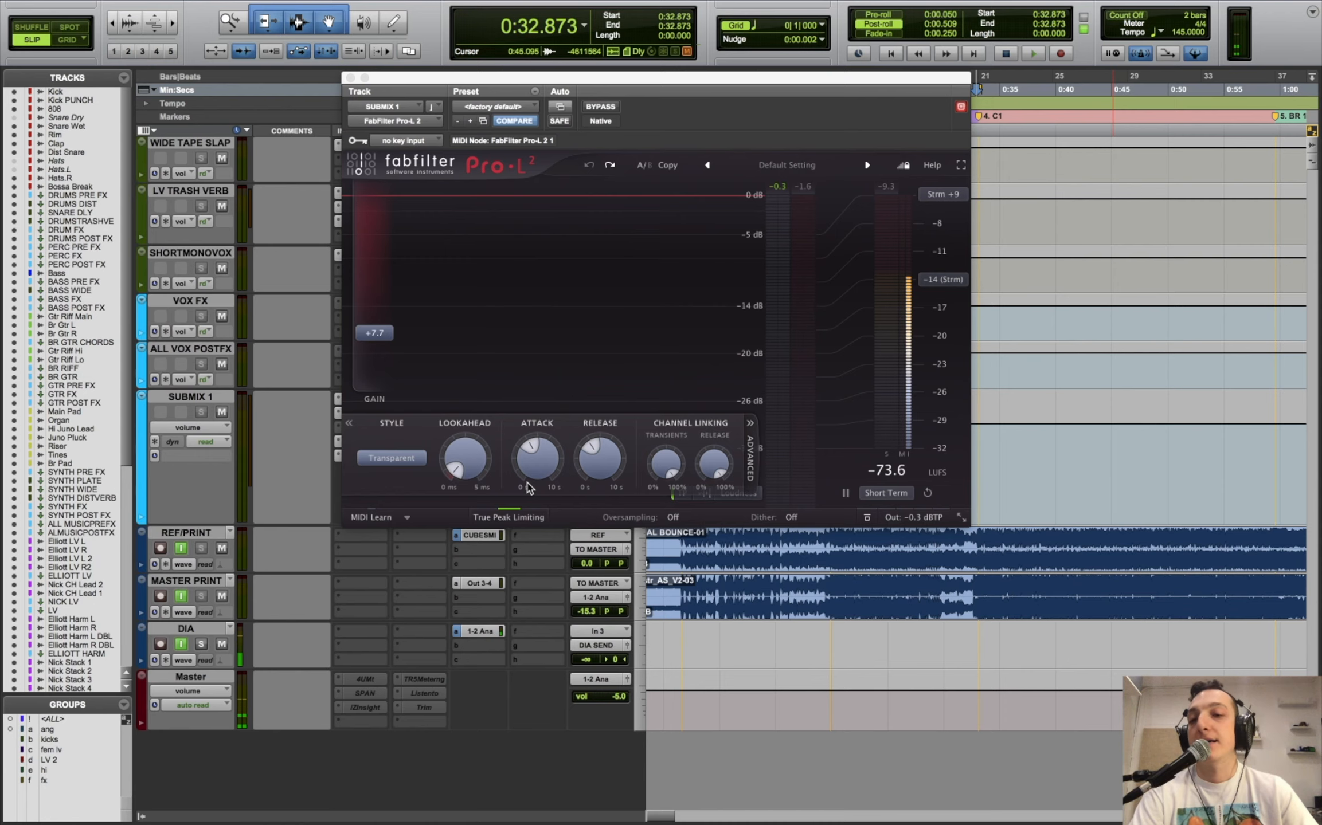
- Move the Pro-L 2 window right to uncover the inserts and check Style stays Transparent
drag(482, 79, 665, 73)
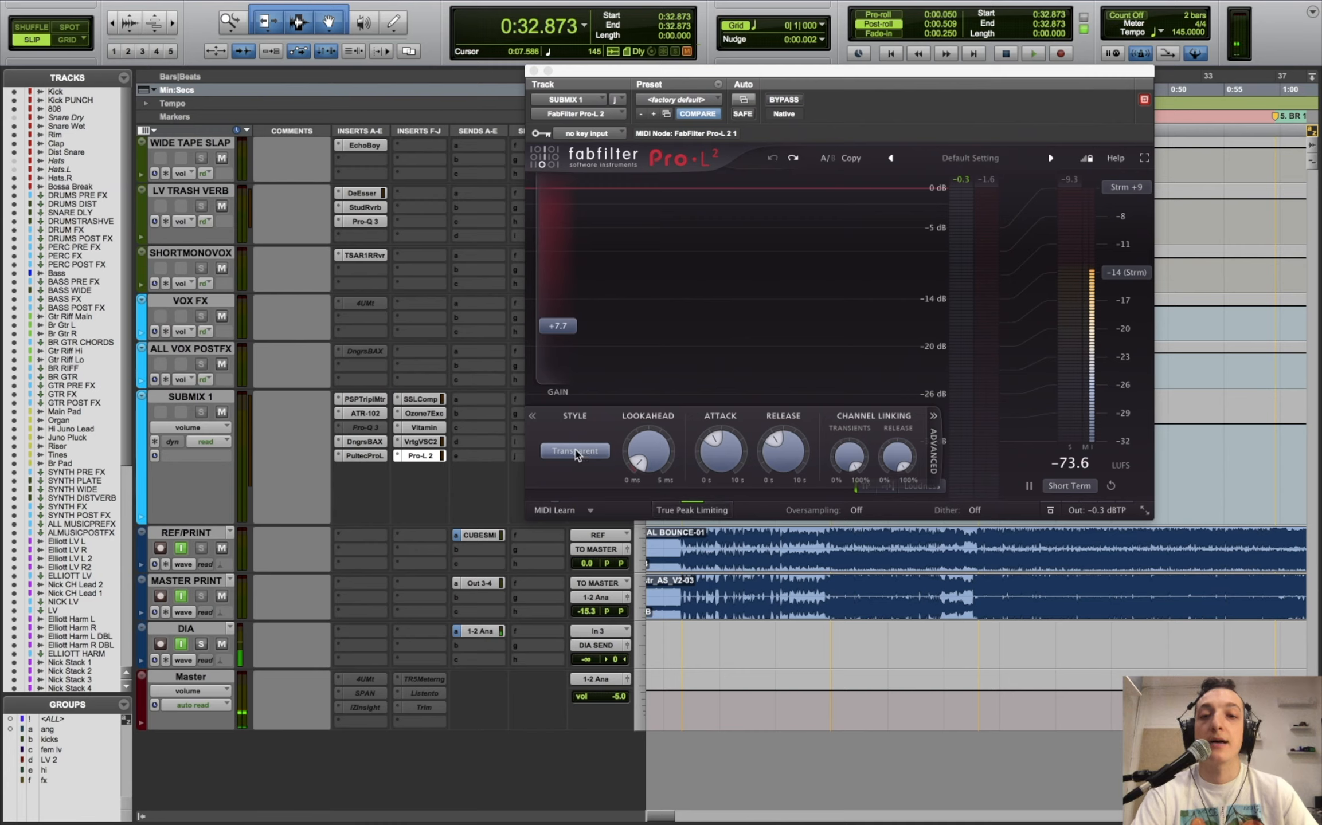
click(575, 452)
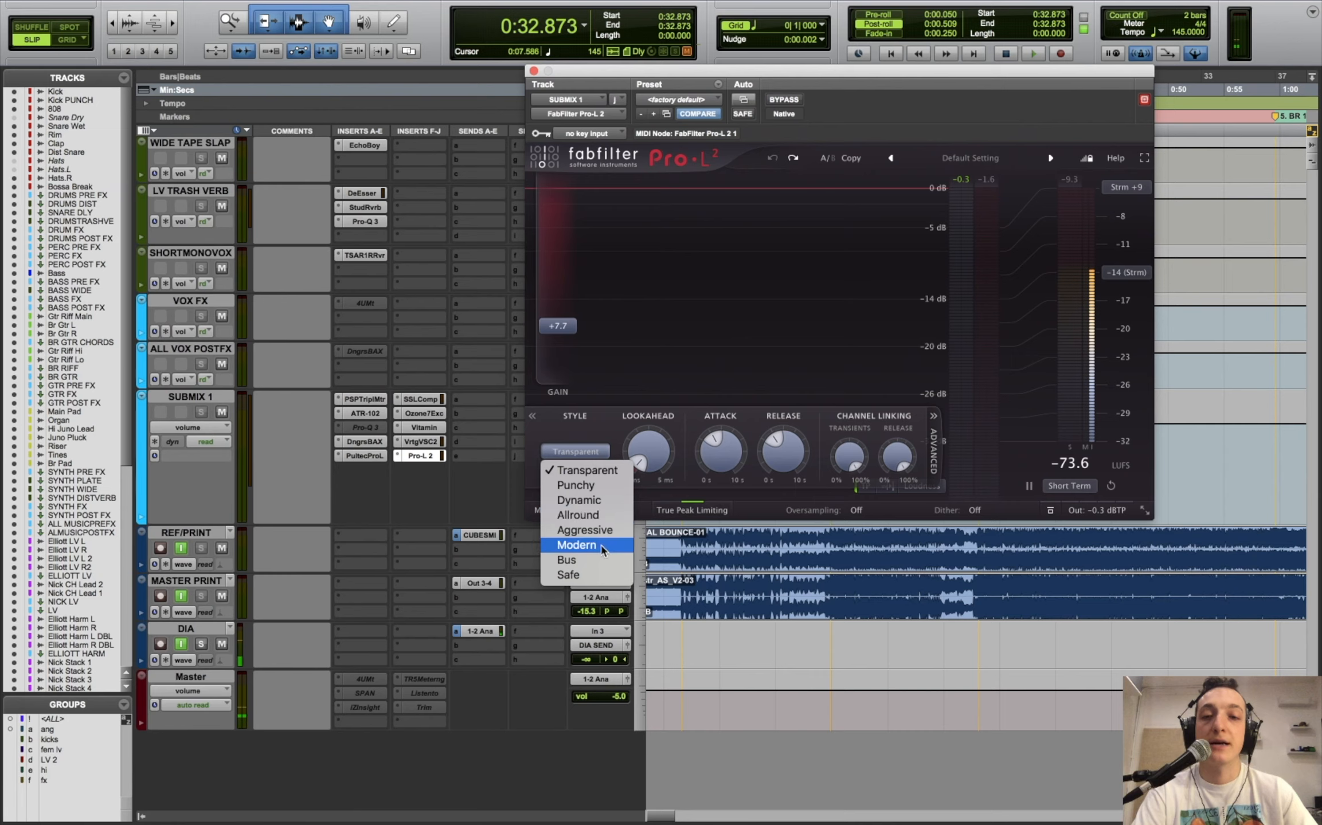
click(628, 384)
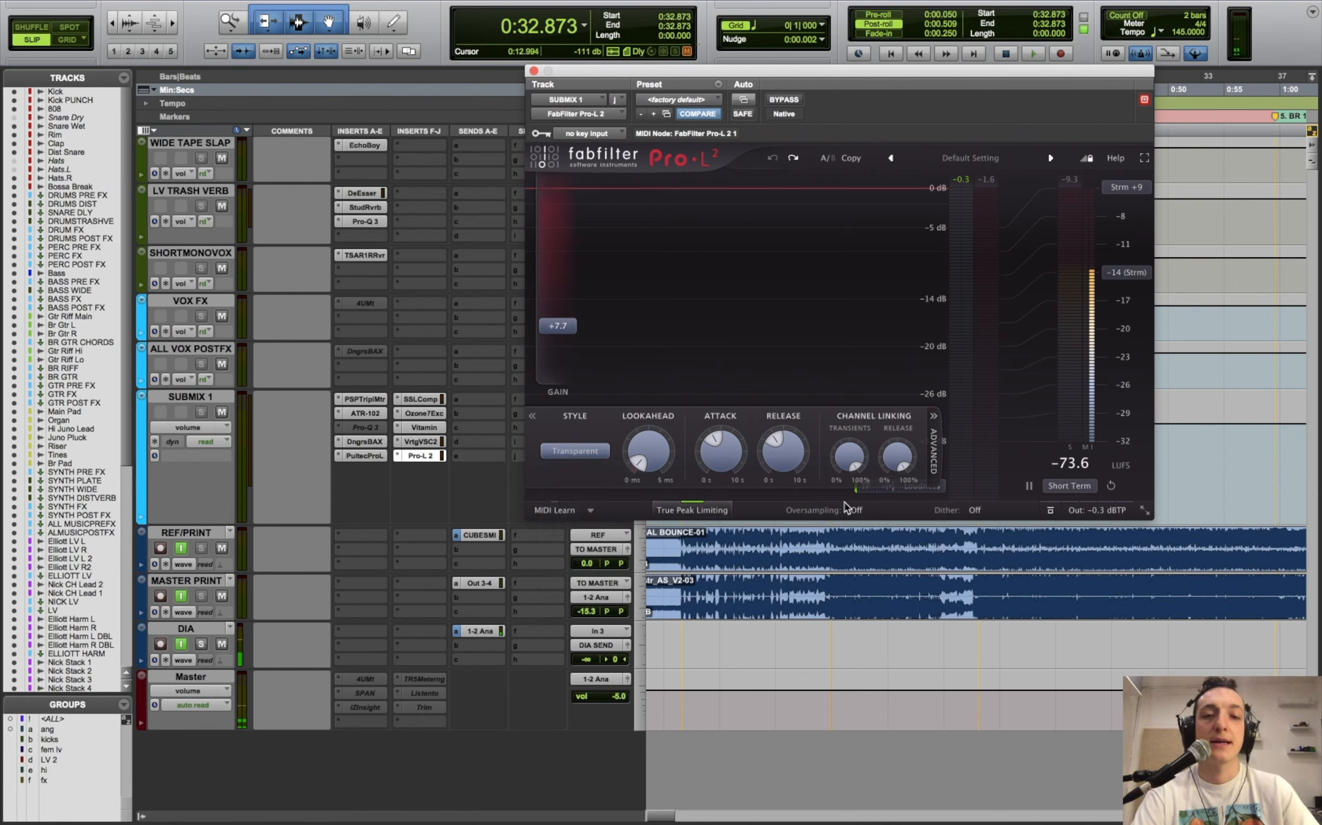
- Review the dither and oversampling options, leaving oversampling Off
mouse_move(1089, 509)
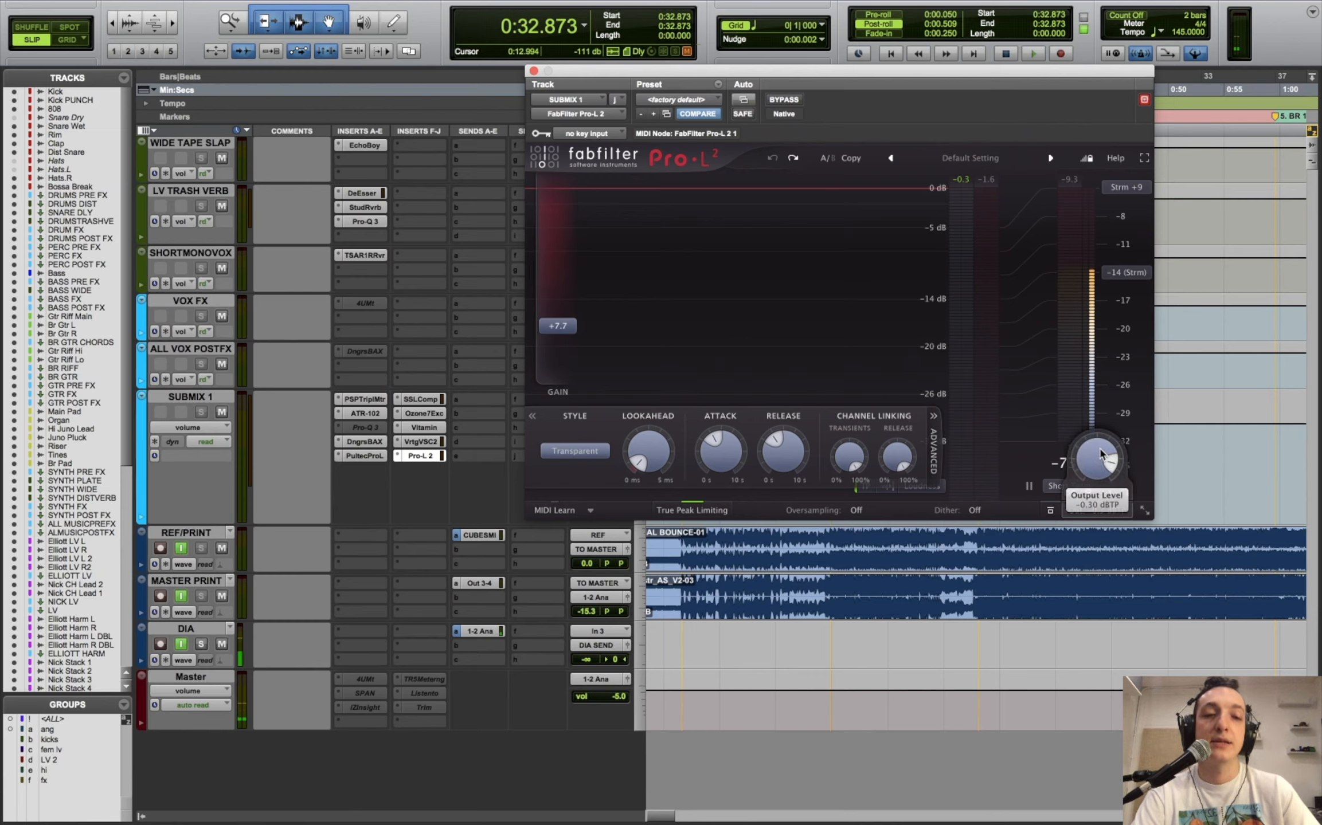
mouse_move(1100, 456)
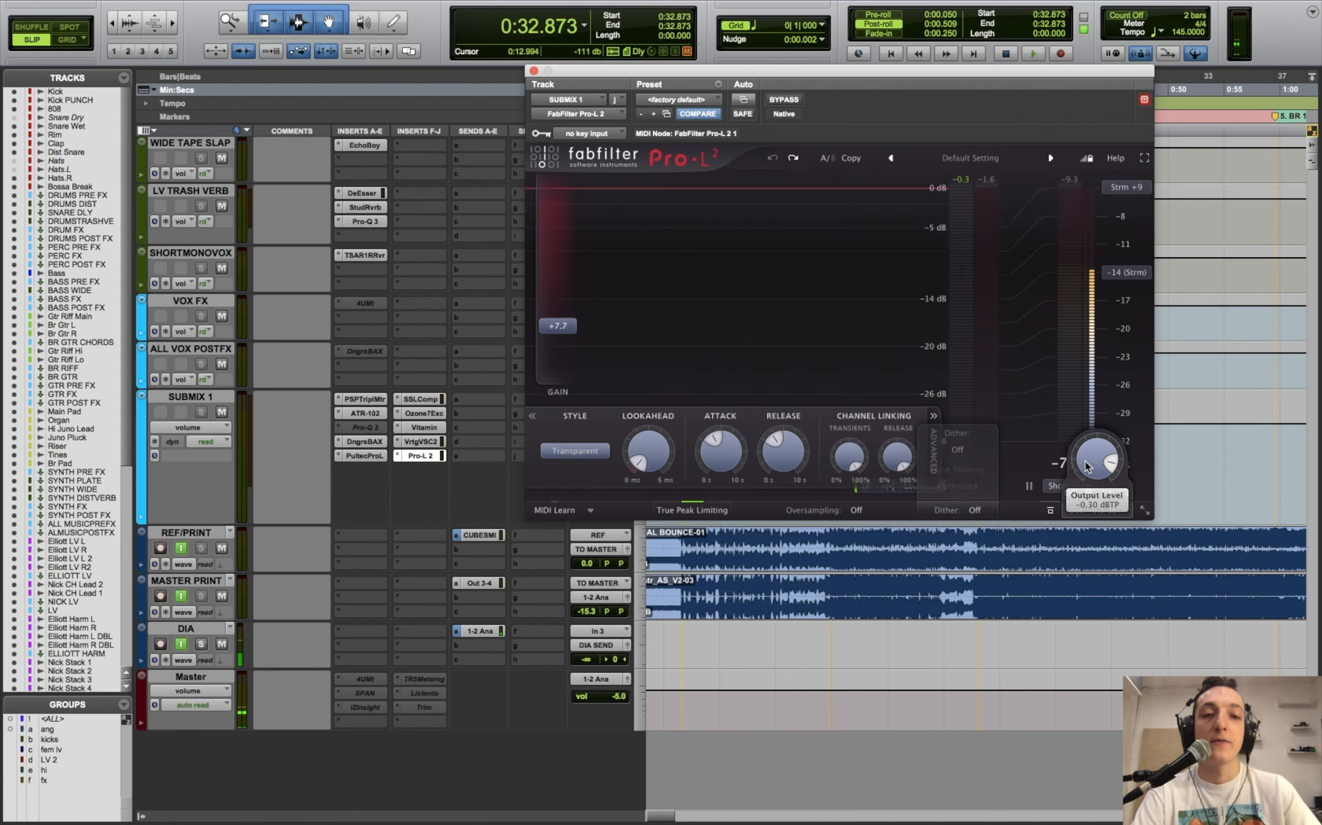
click(965, 513)
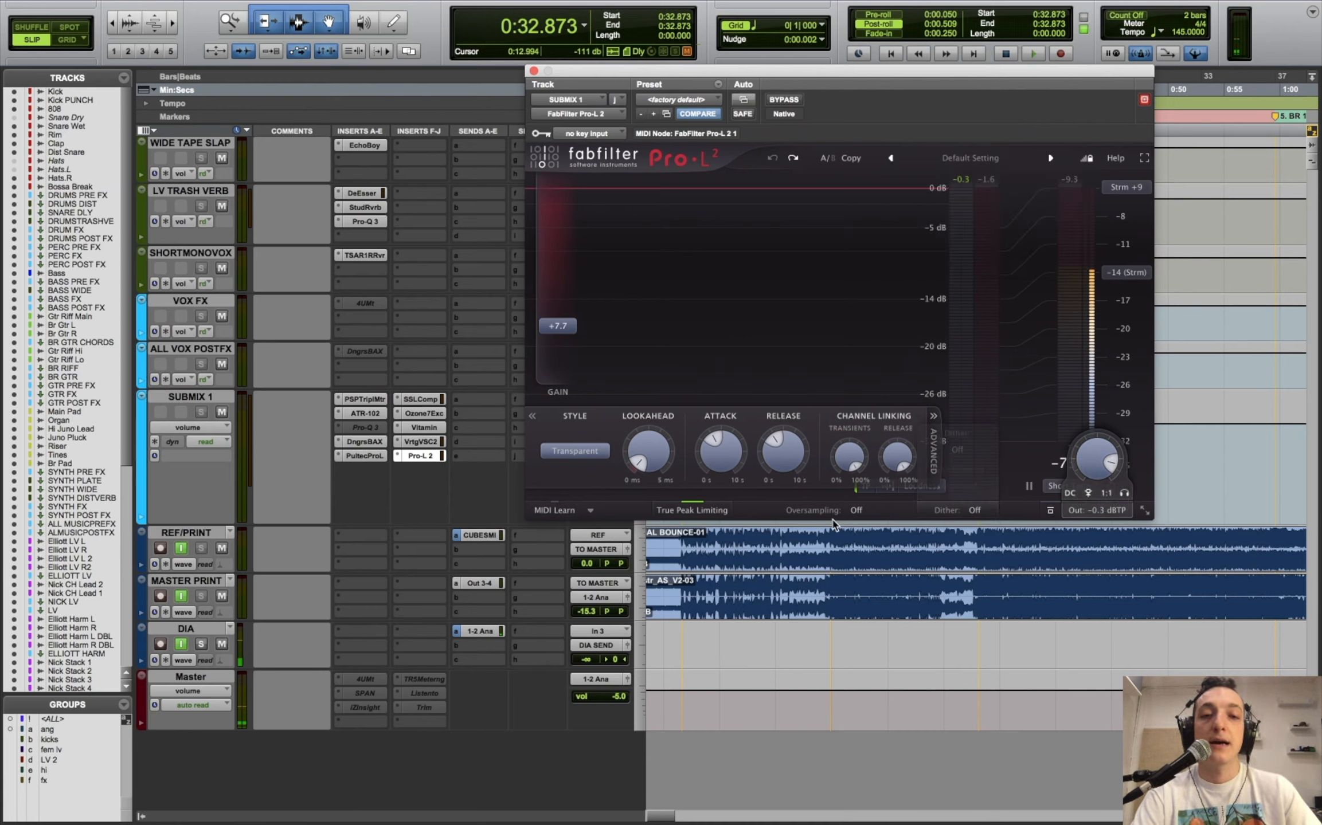
click(855, 510)
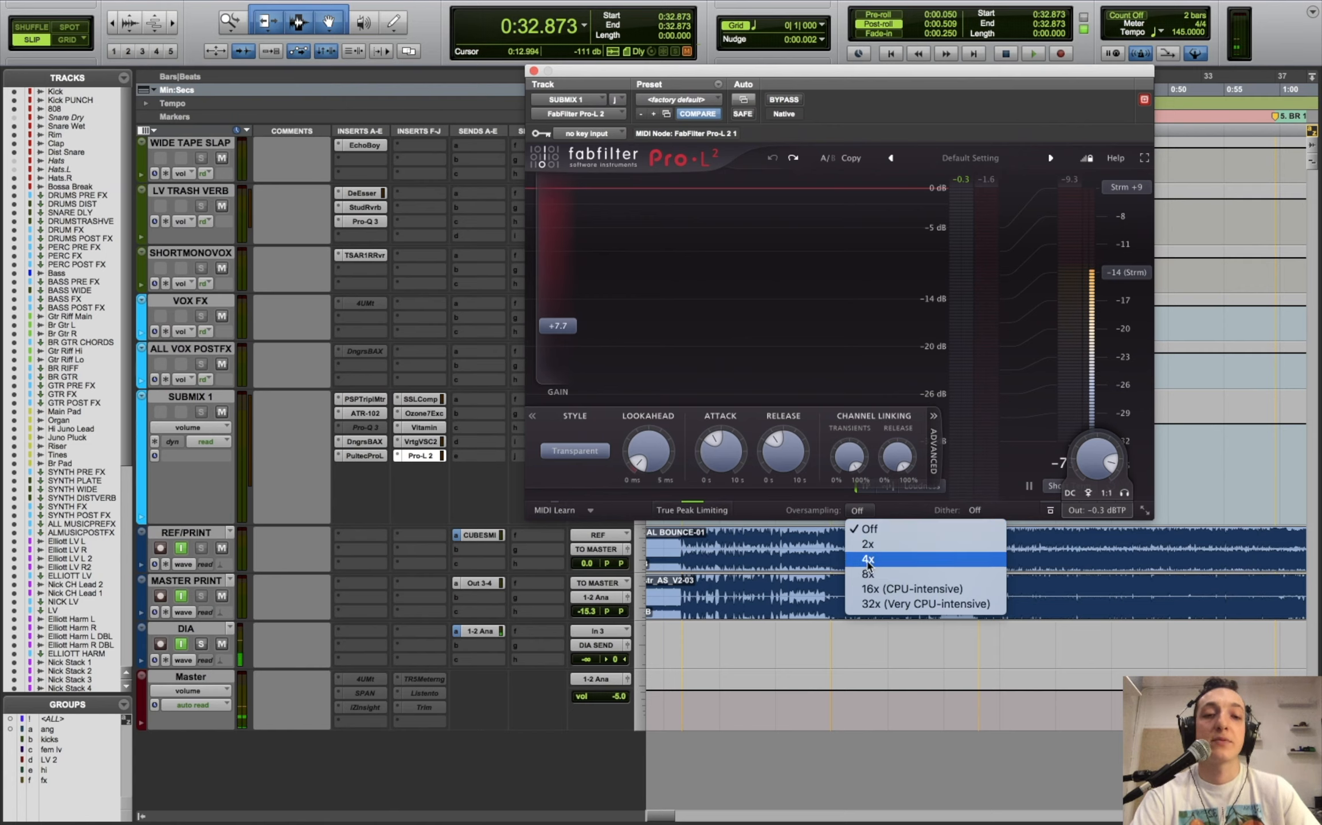
click(762, 515)
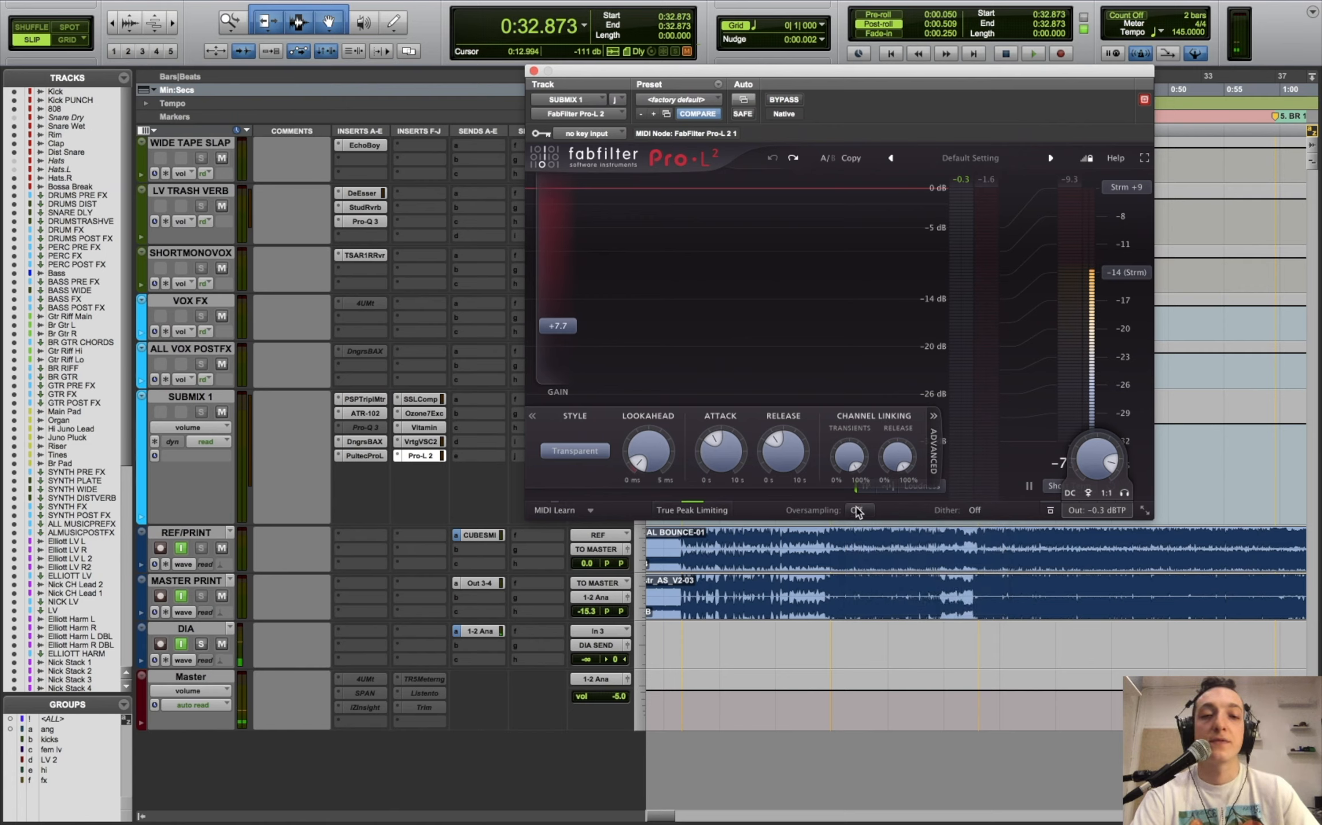
click(857, 511)
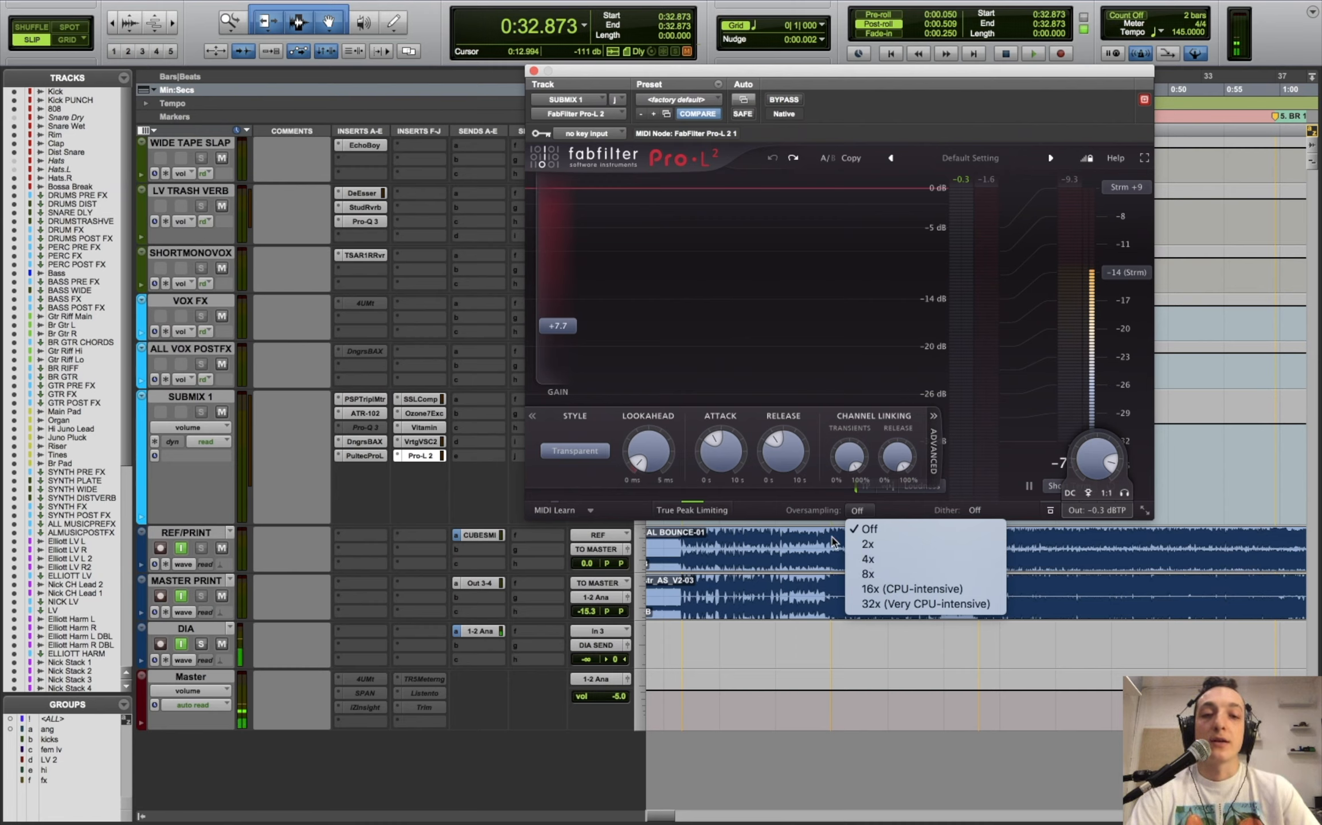
click(746, 516)
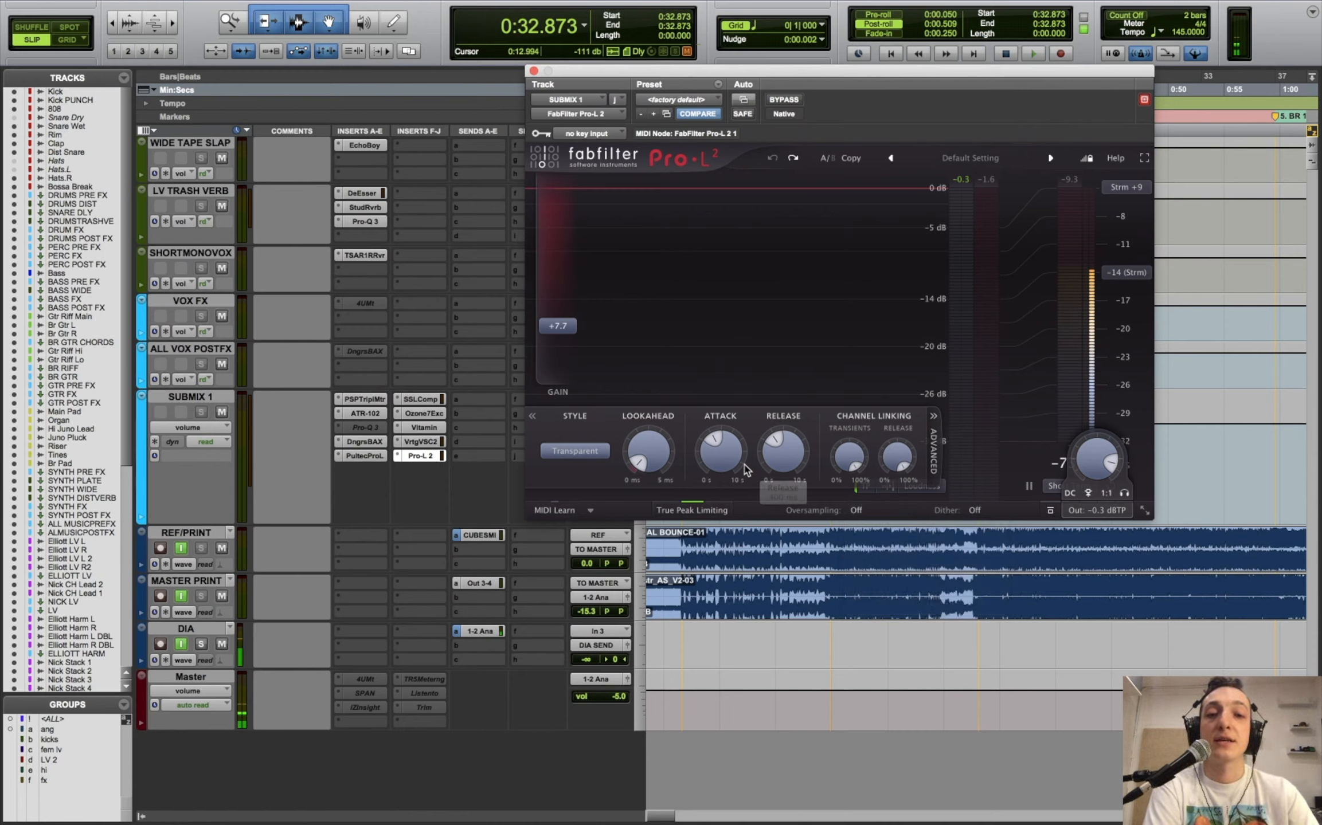
mouse_move(721, 461)
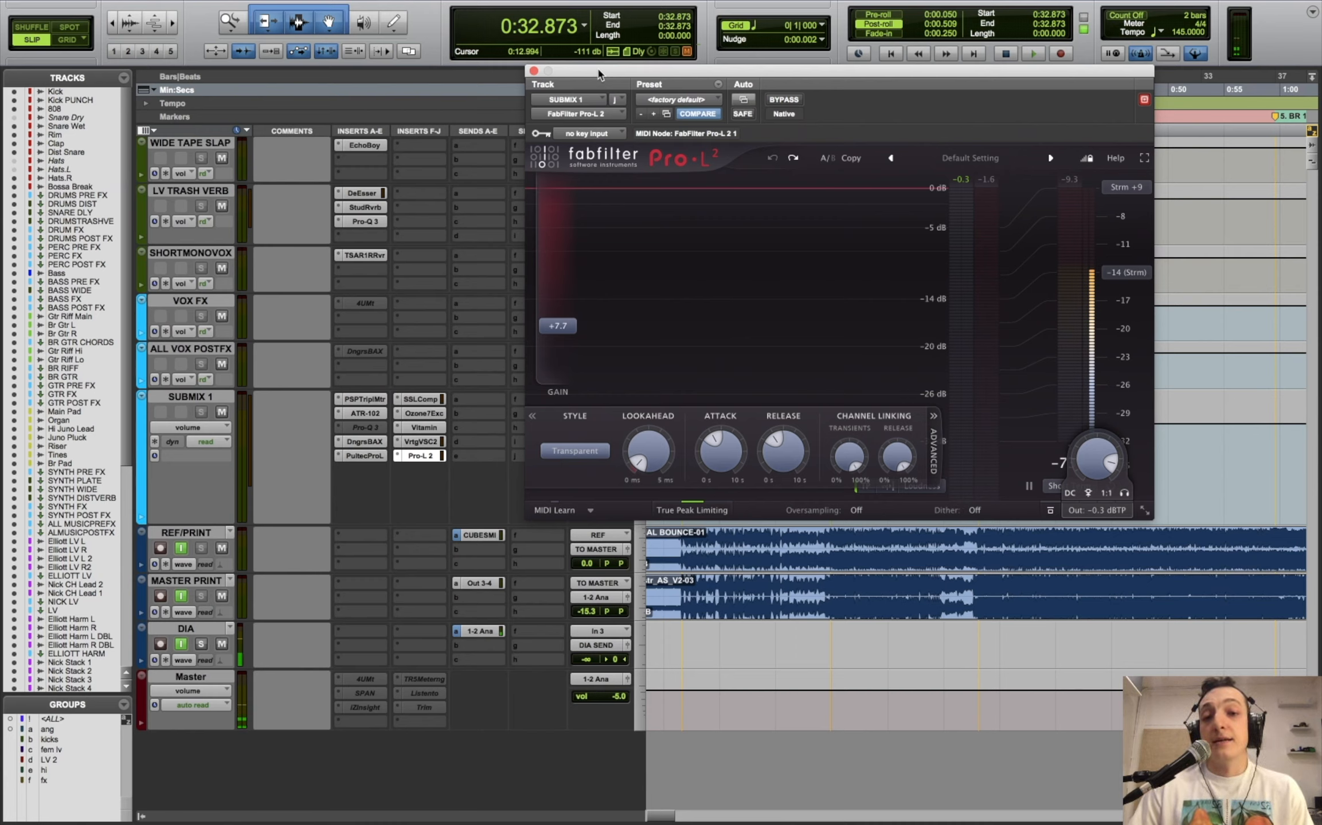
scroll(919, 546, left, 3)
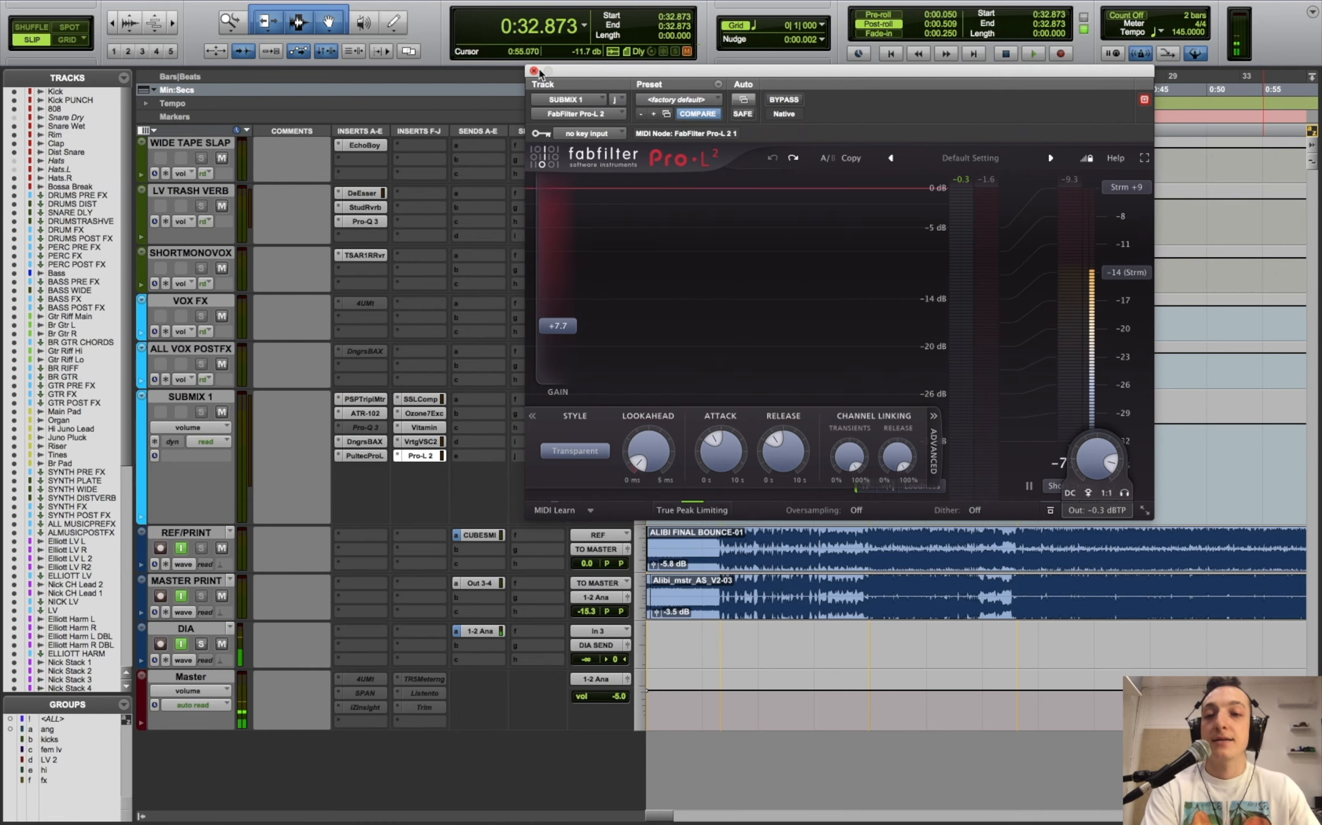
- Close the Pro-L 2 window and scroll through the tracks with the whole song shown
click(534, 71)
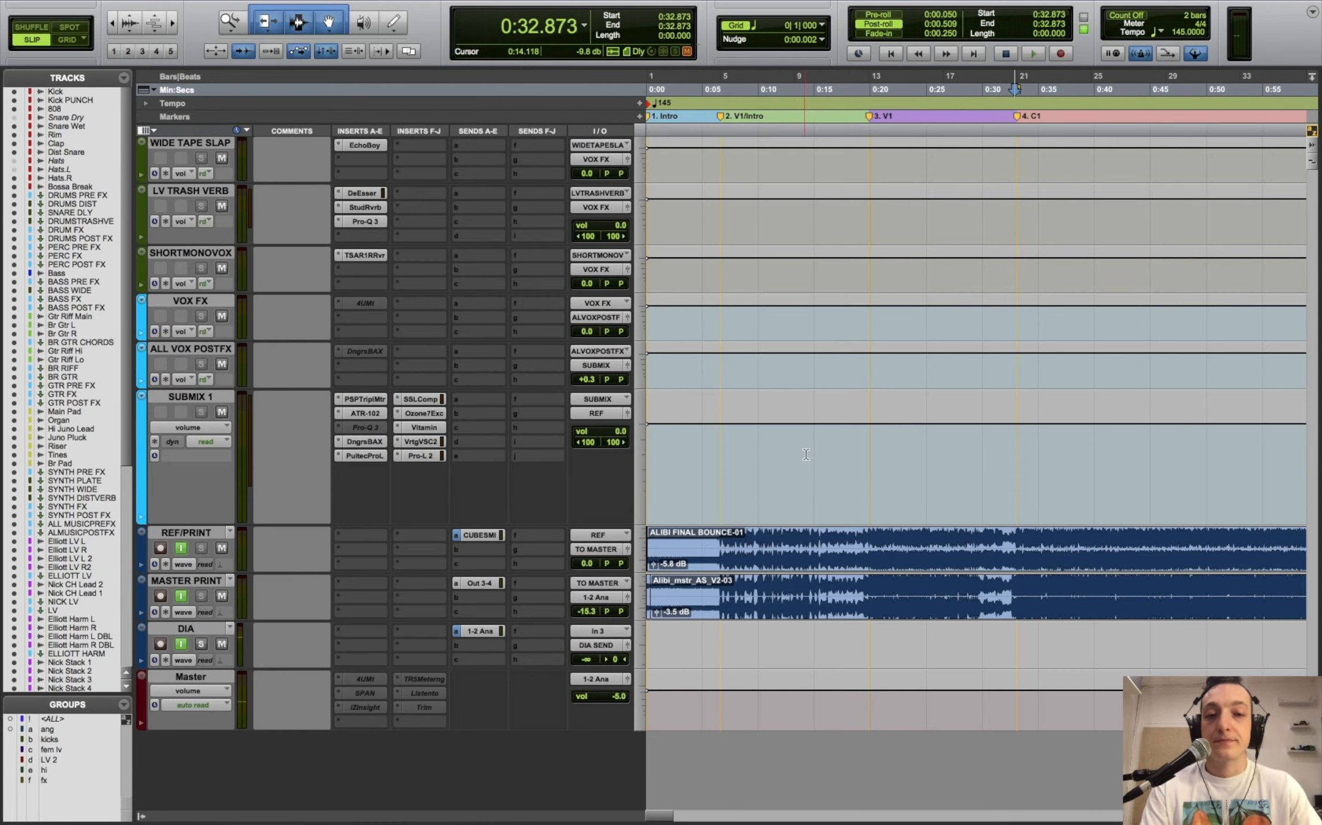
scroll(805, 456, up, 6)
key(r)
key(r)
scroll(806, 456, up, 20)
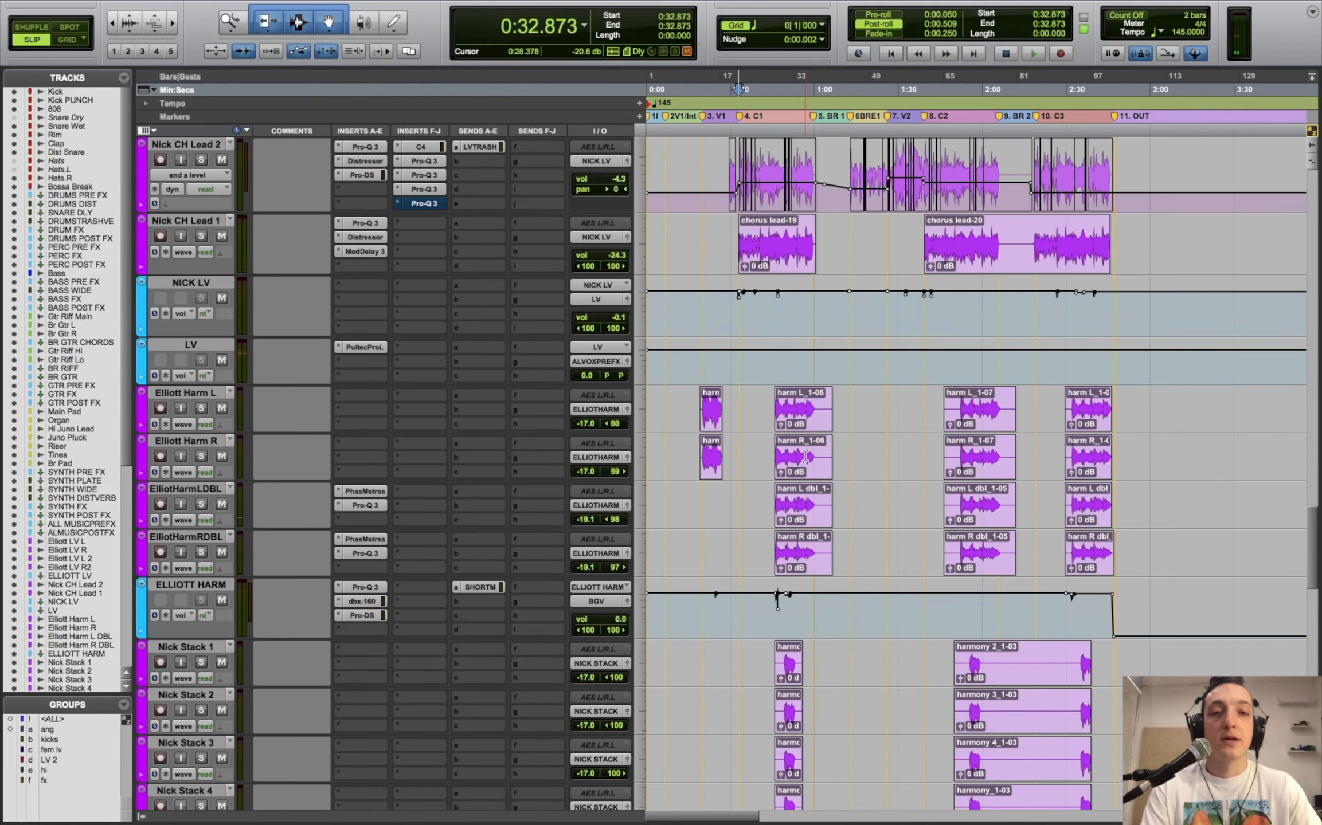
scroll(805, 457, up, 14)
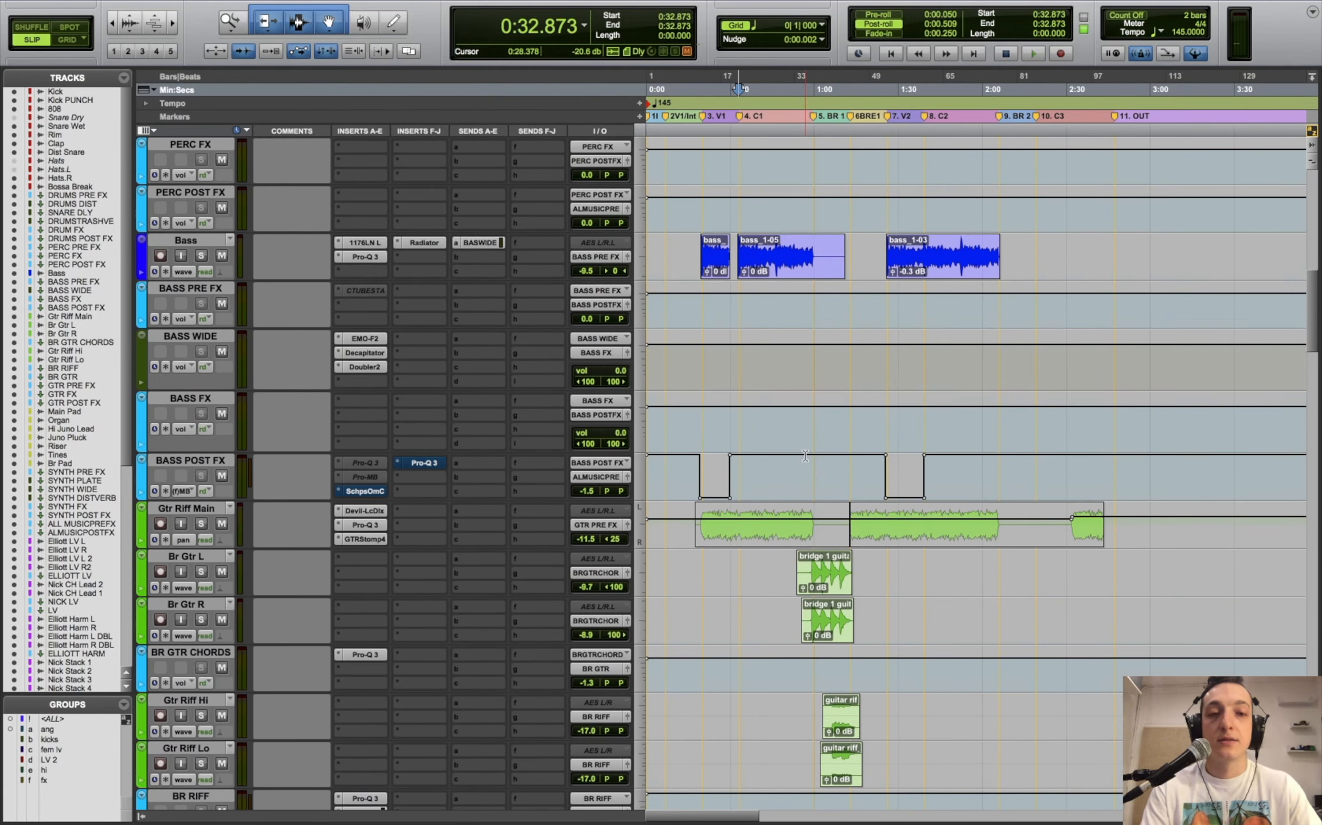
scroll(800, 462, down, 20)
scroll(801, 462, down, 20)
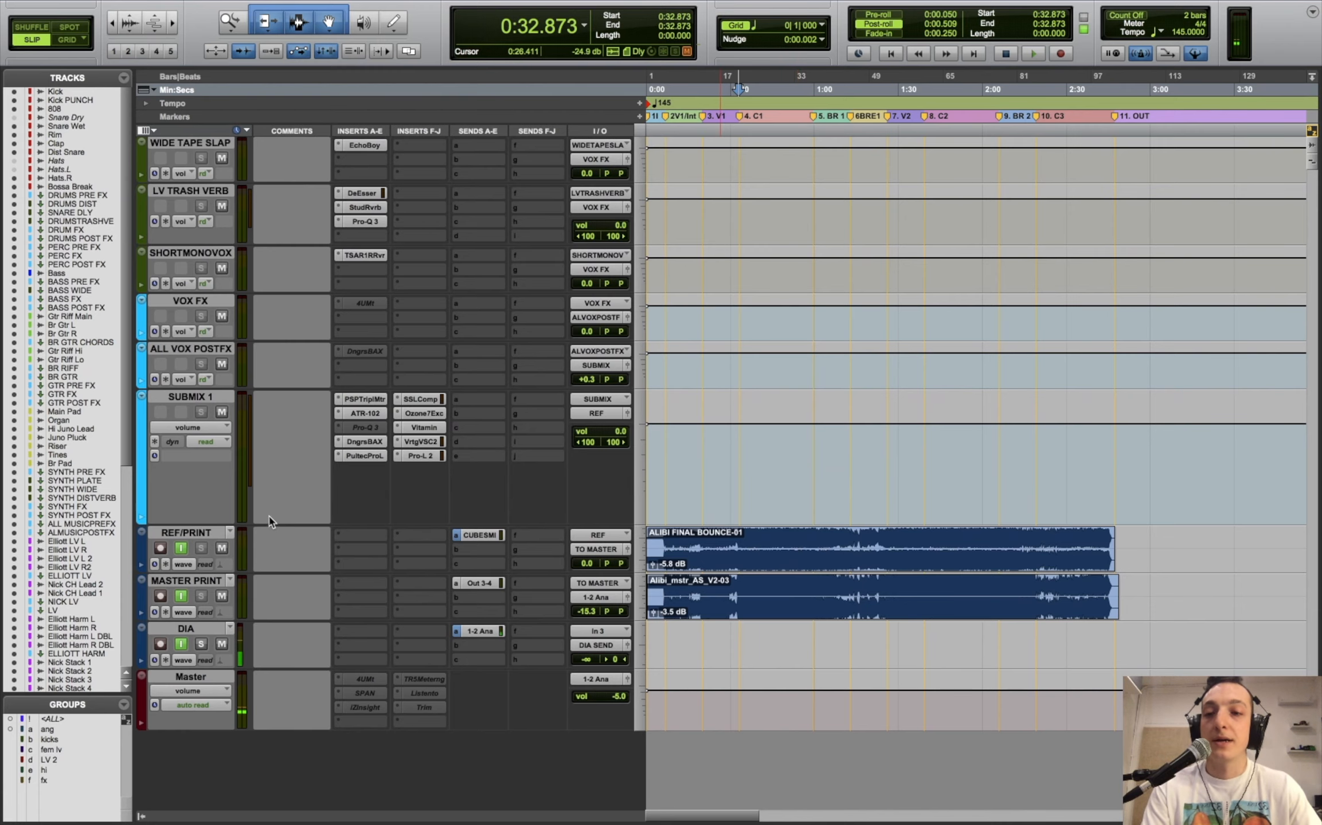
- Zoom the timeline in and back out, then return the playhead to 0:00.000
key(t)
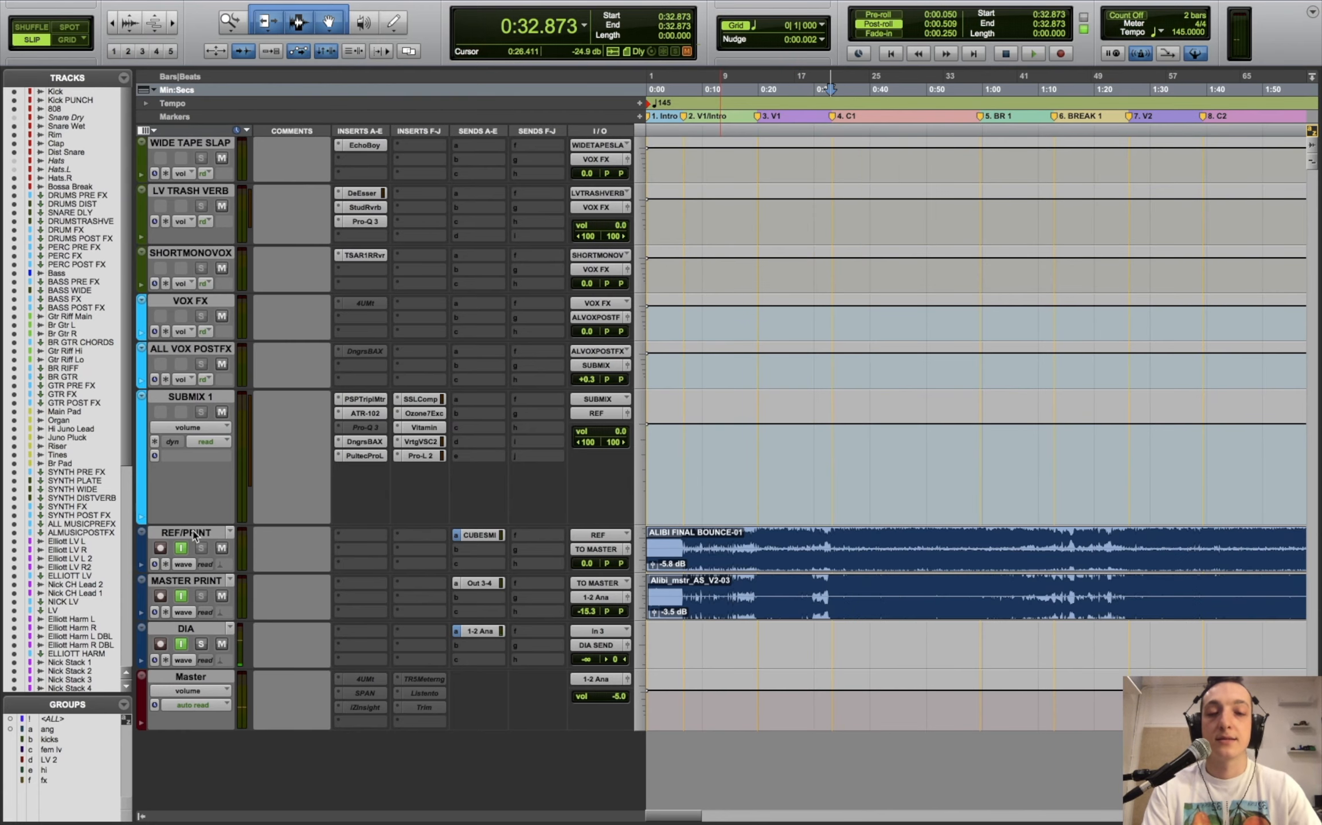
key(r)
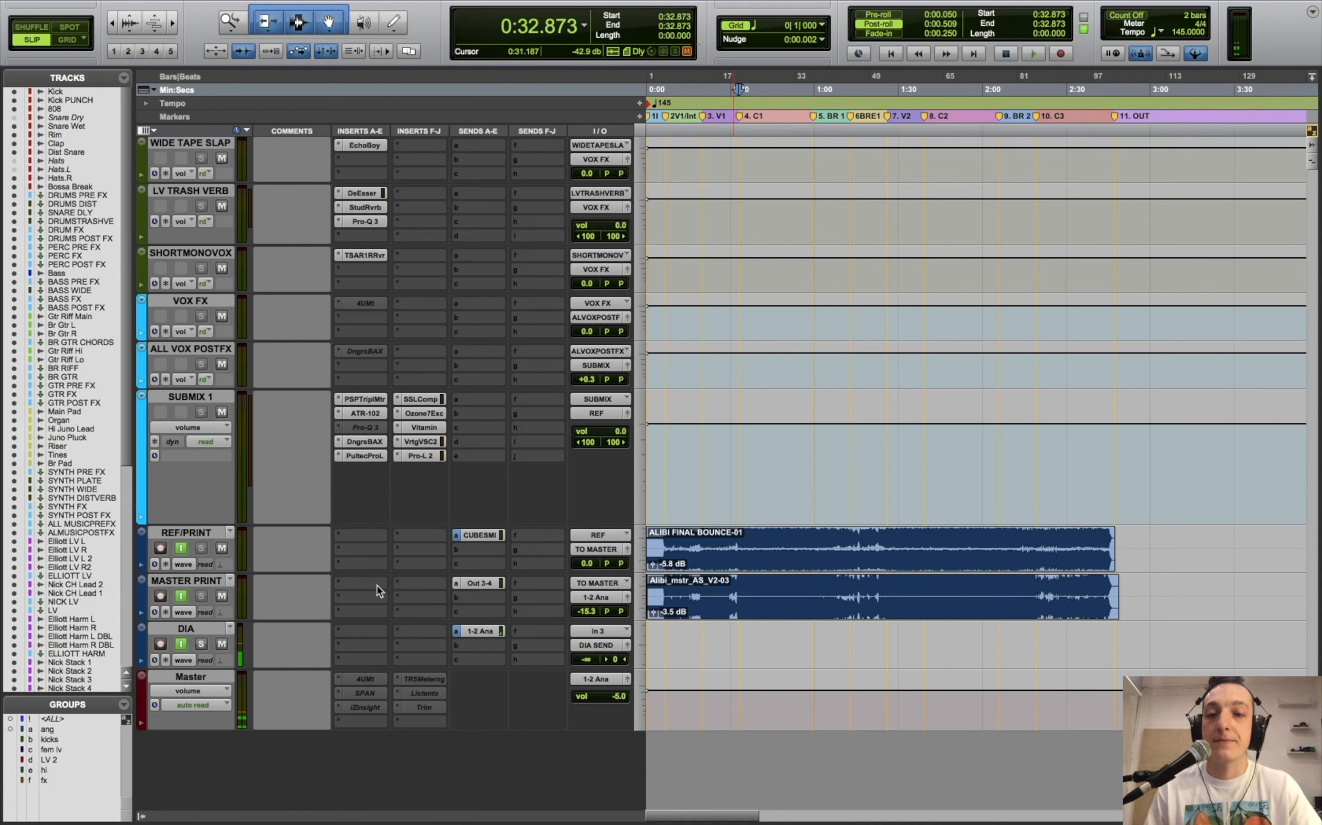
key(Return)
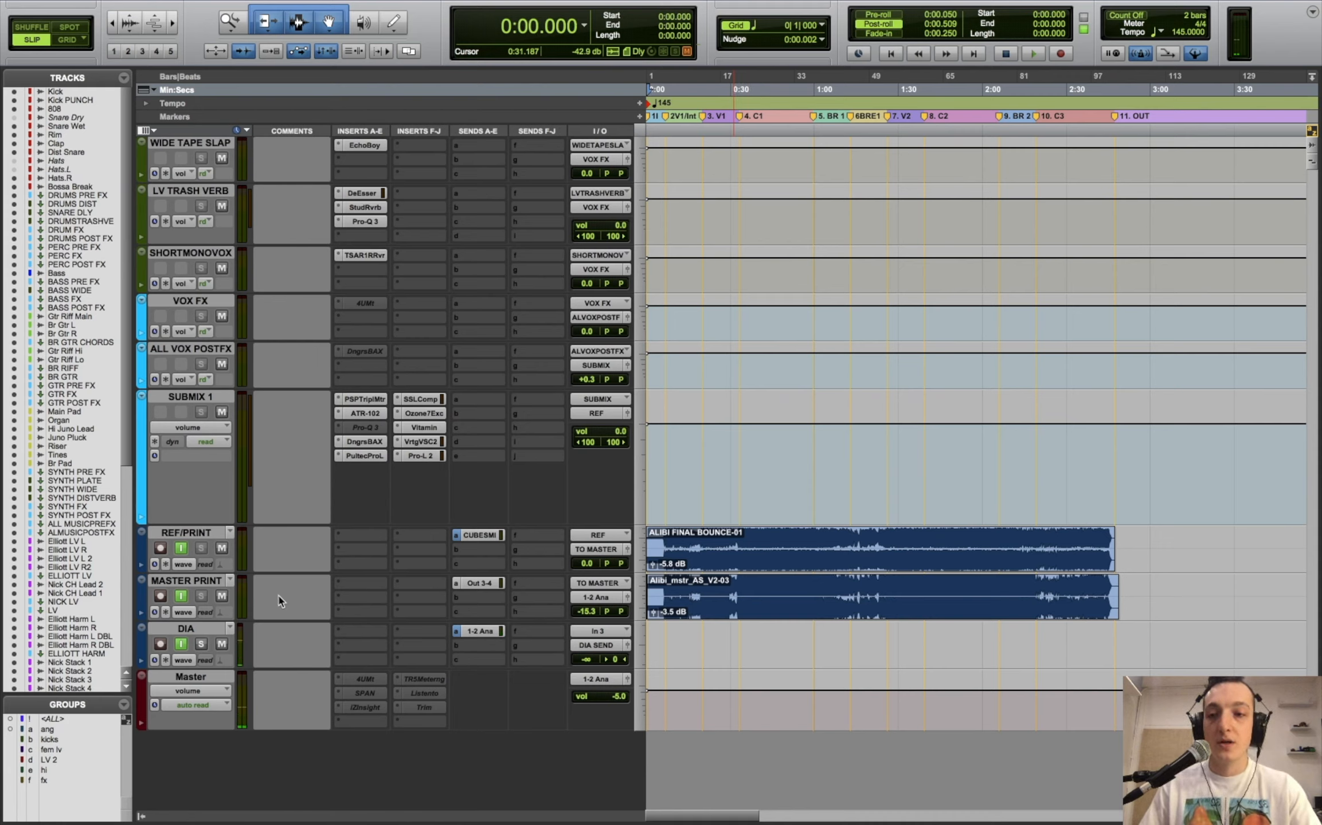
- Play the song from the top twice, switching REF/PRINT between the printed bounce and the live mix
click(181, 549)
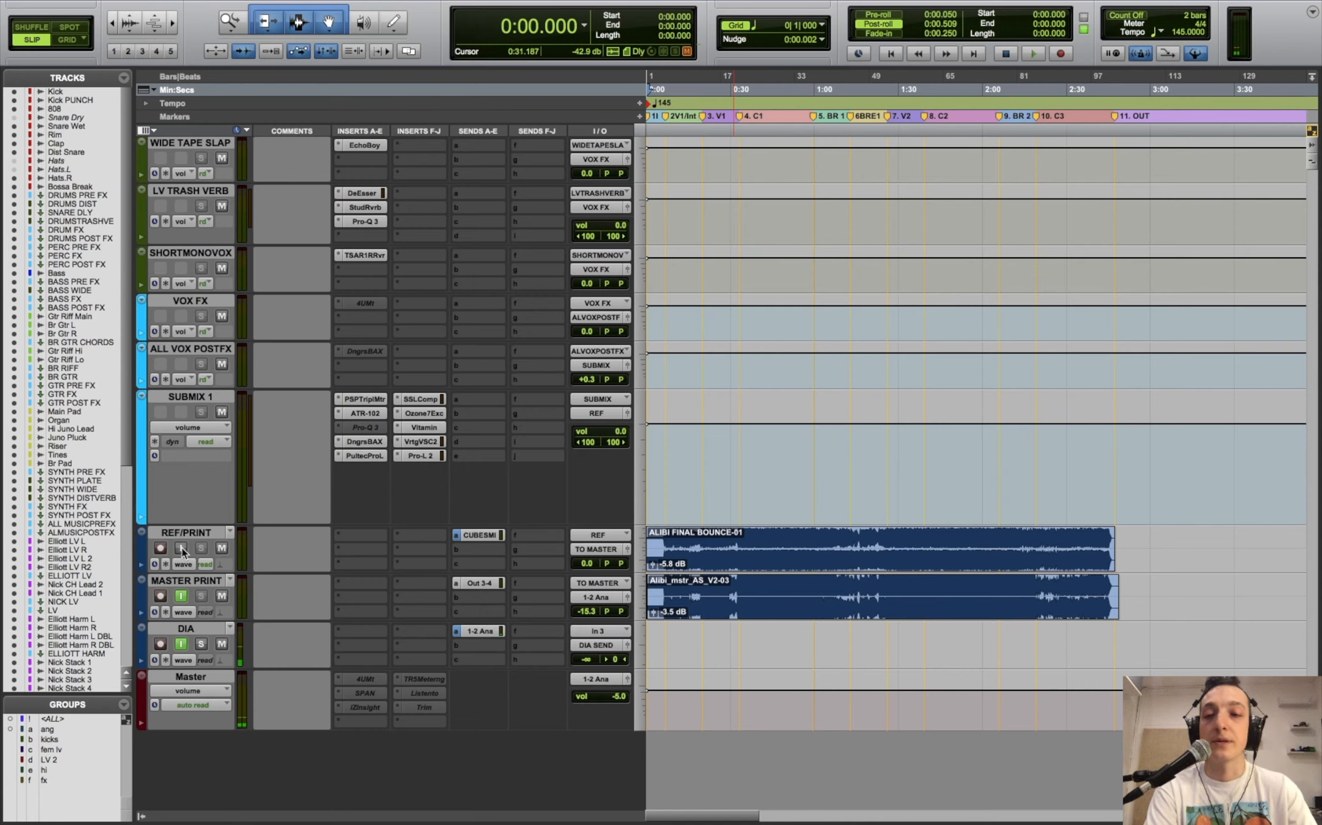
click(181, 549)
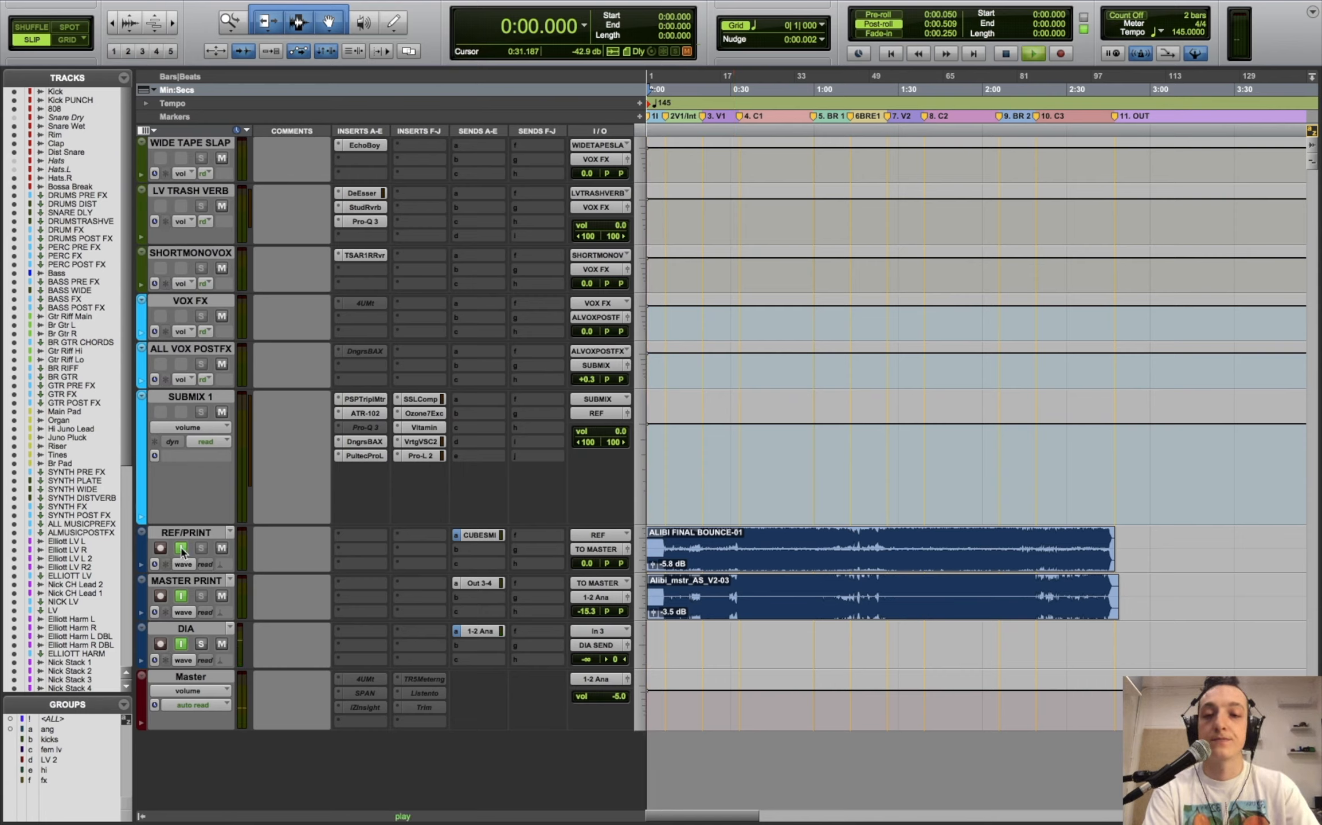
key(space)
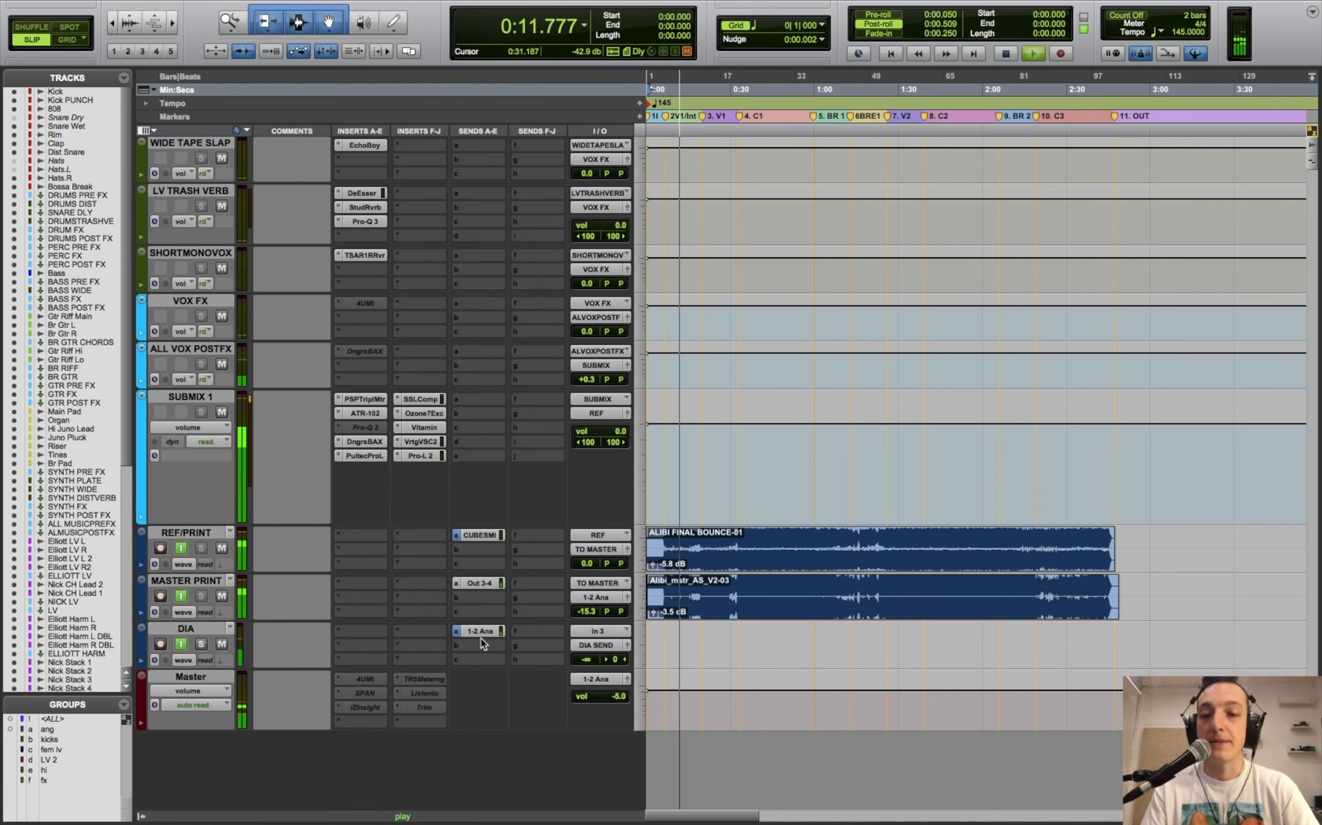
key(space)
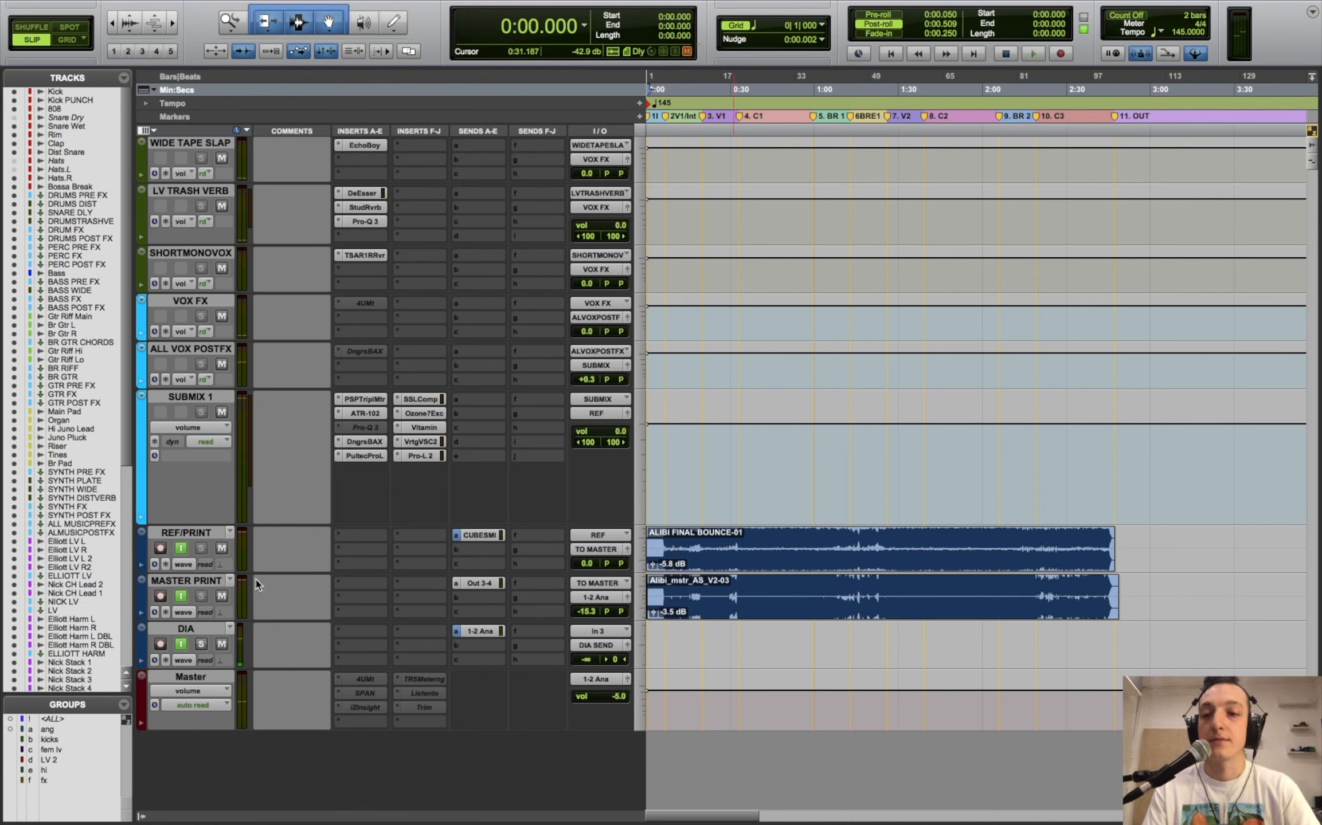
click(186, 552)
key(space)
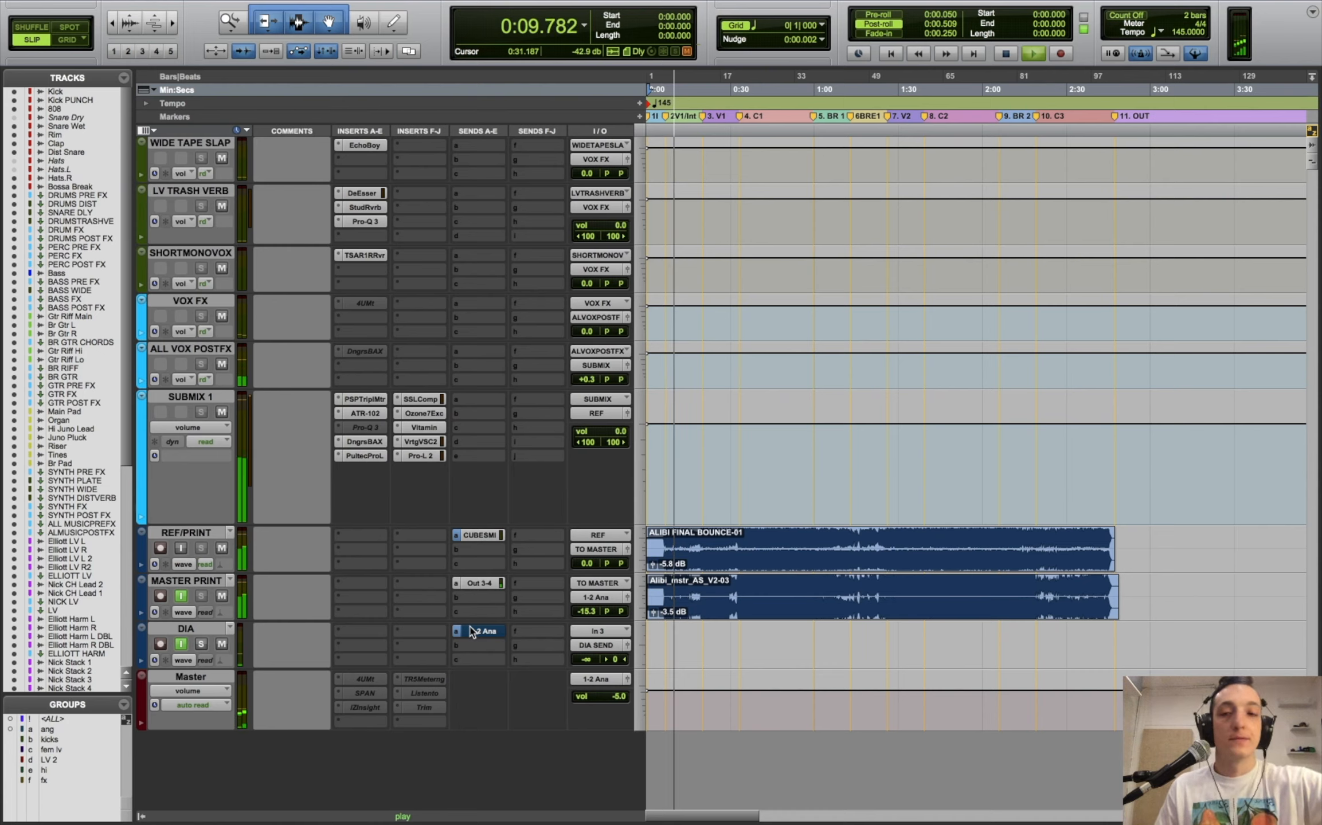
click(181, 548)
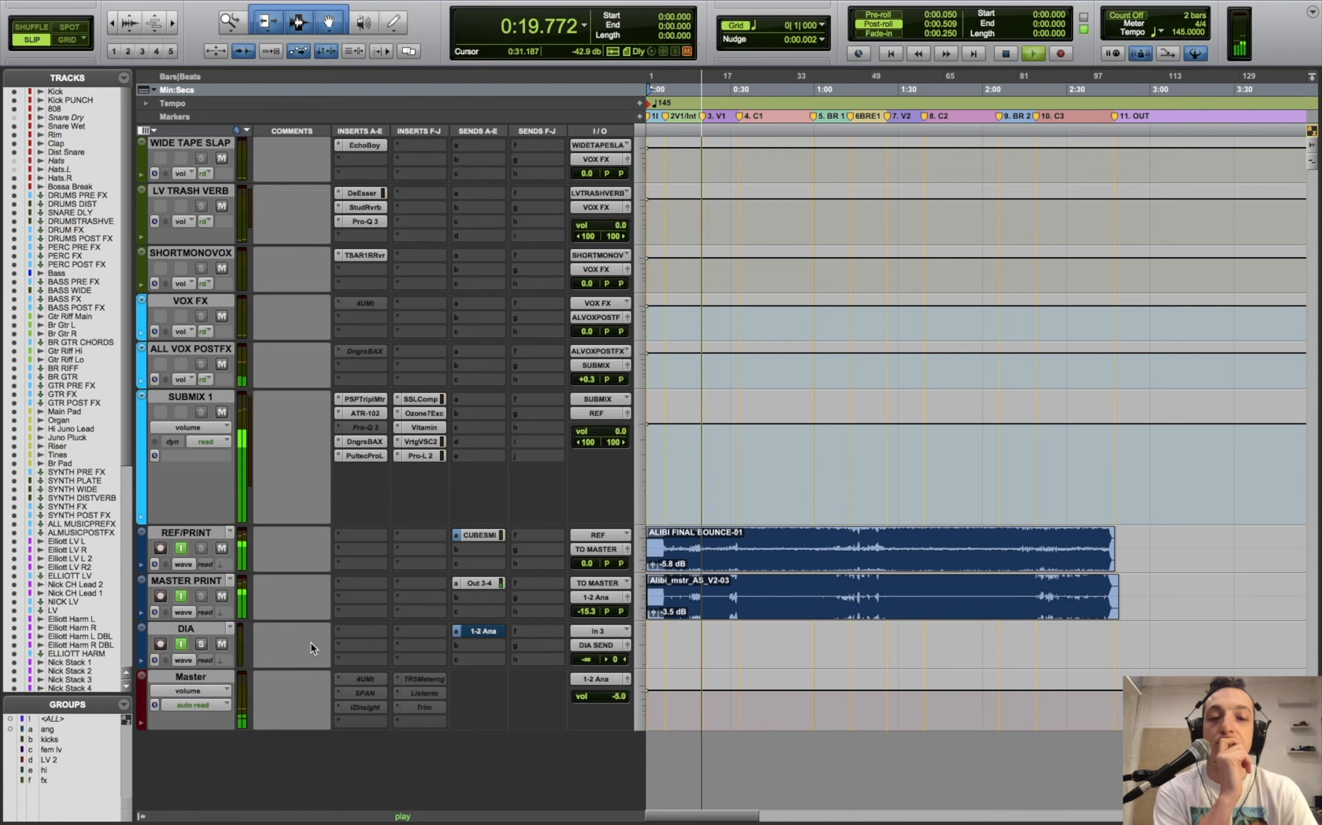
- A/B the mix against REF/PRINT and trim the reference clip gain to -6.2 dB
click(186, 550)
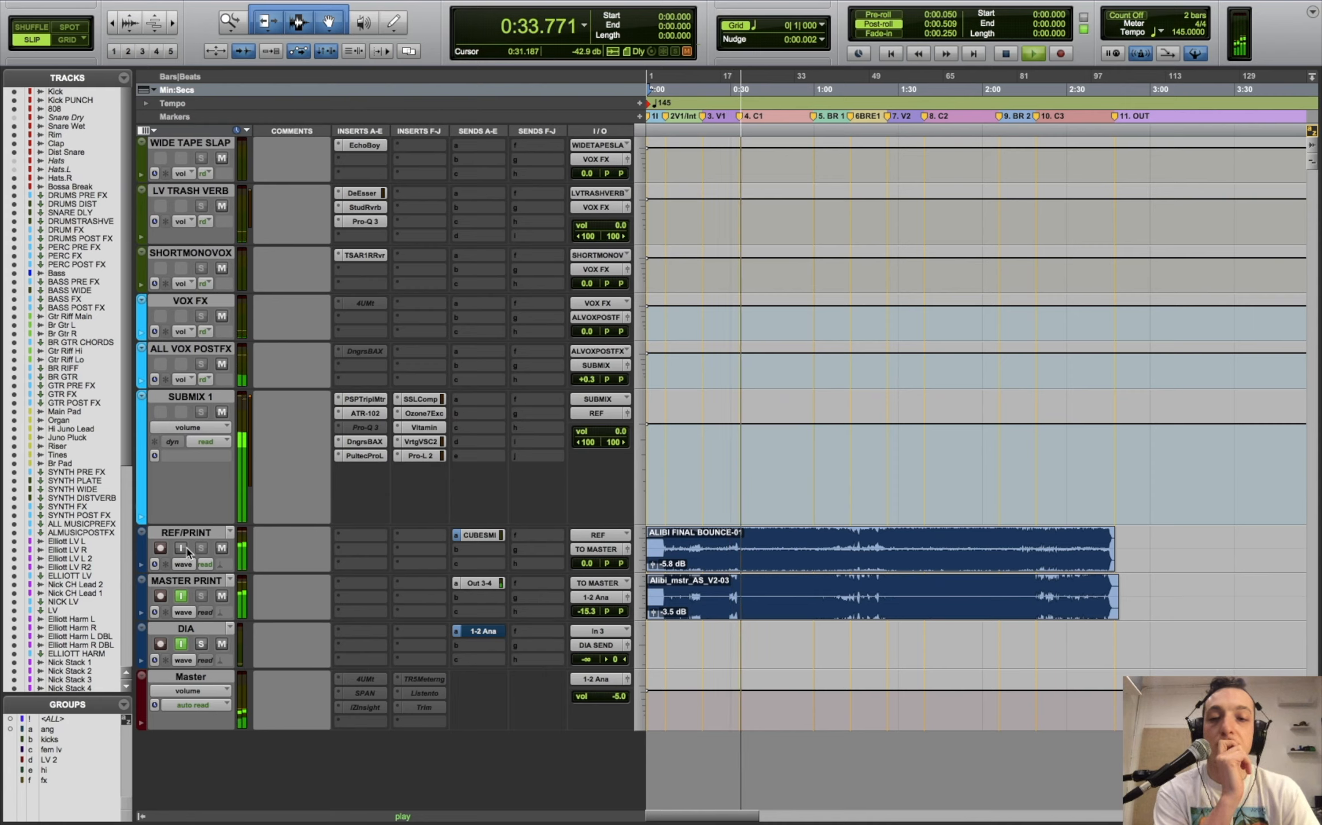
click(181, 548)
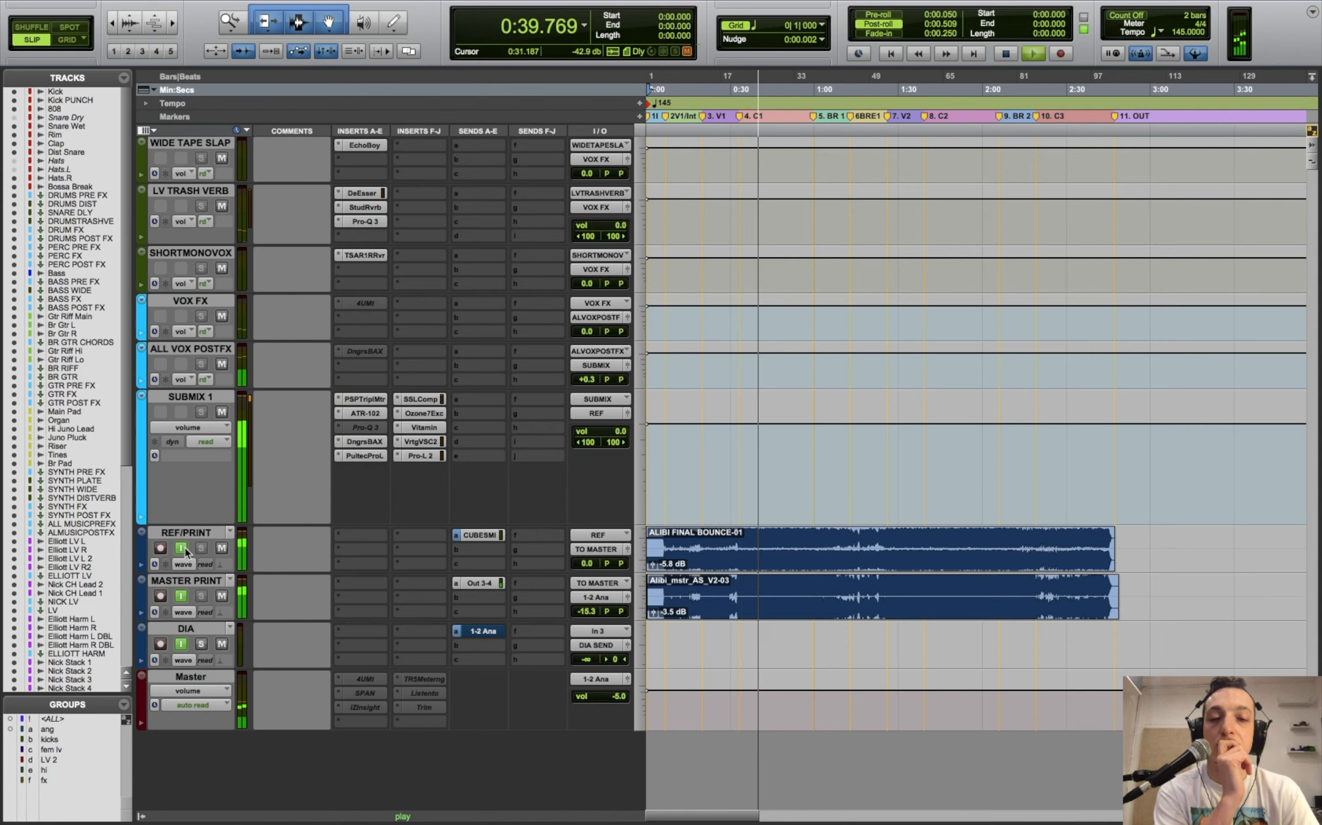
click(180, 548)
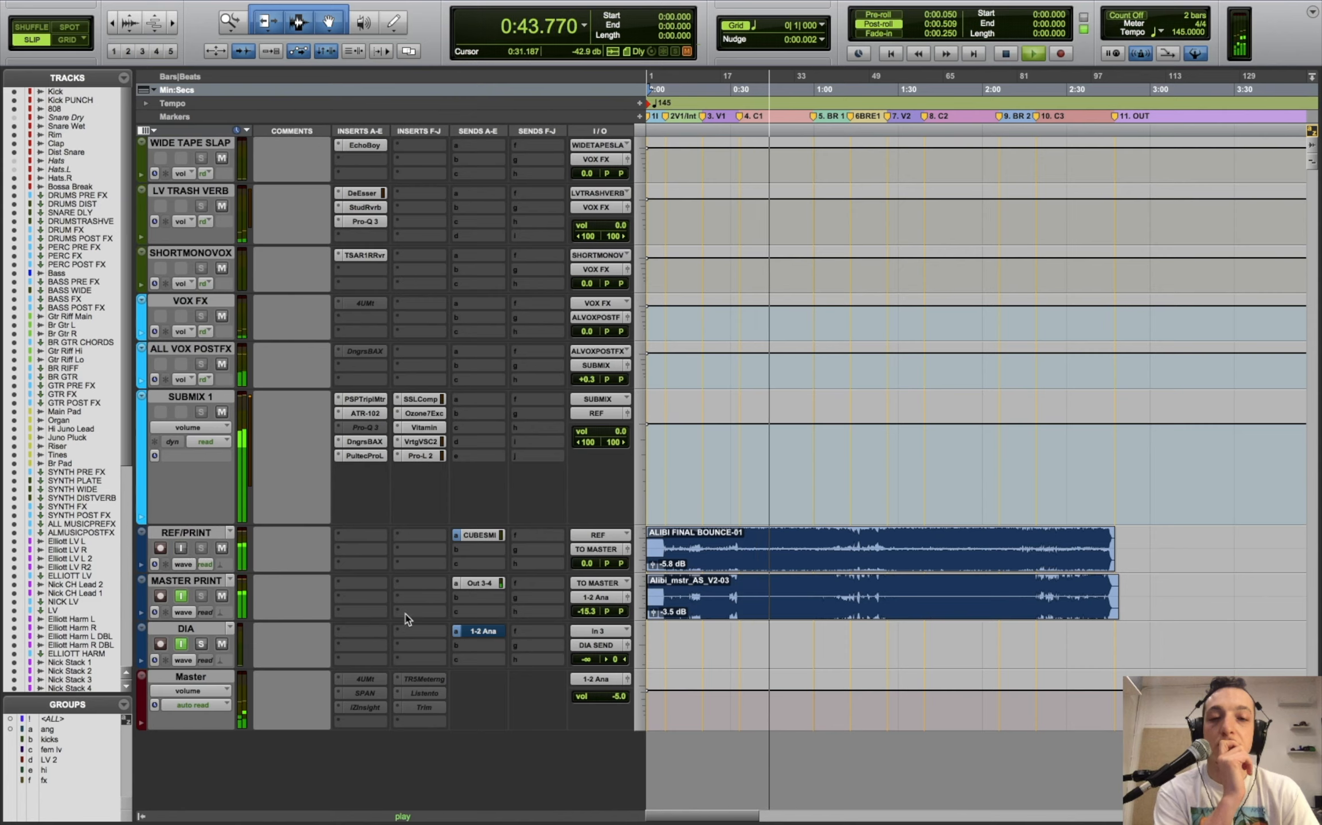
drag(652, 565, 655, 569)
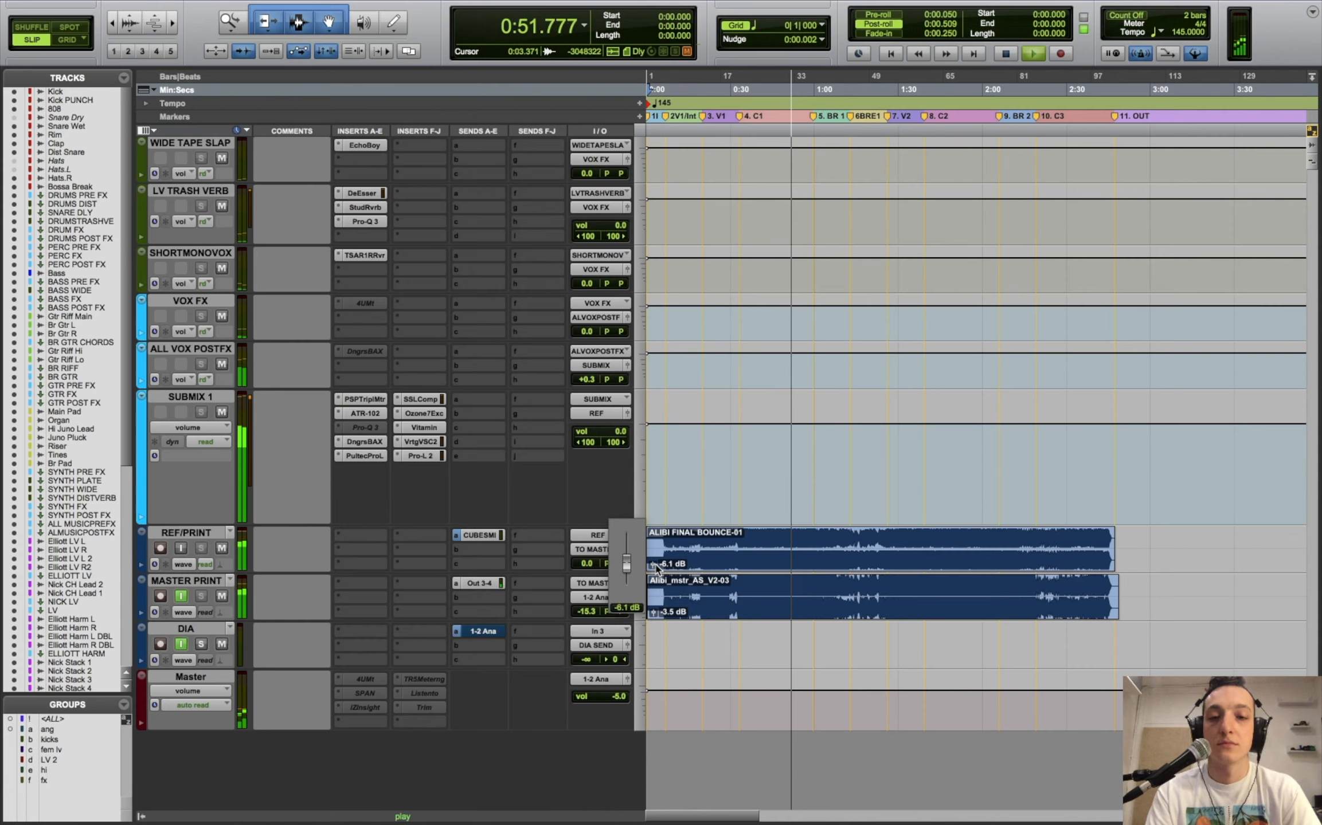
drag(655, 567, 655, 569)
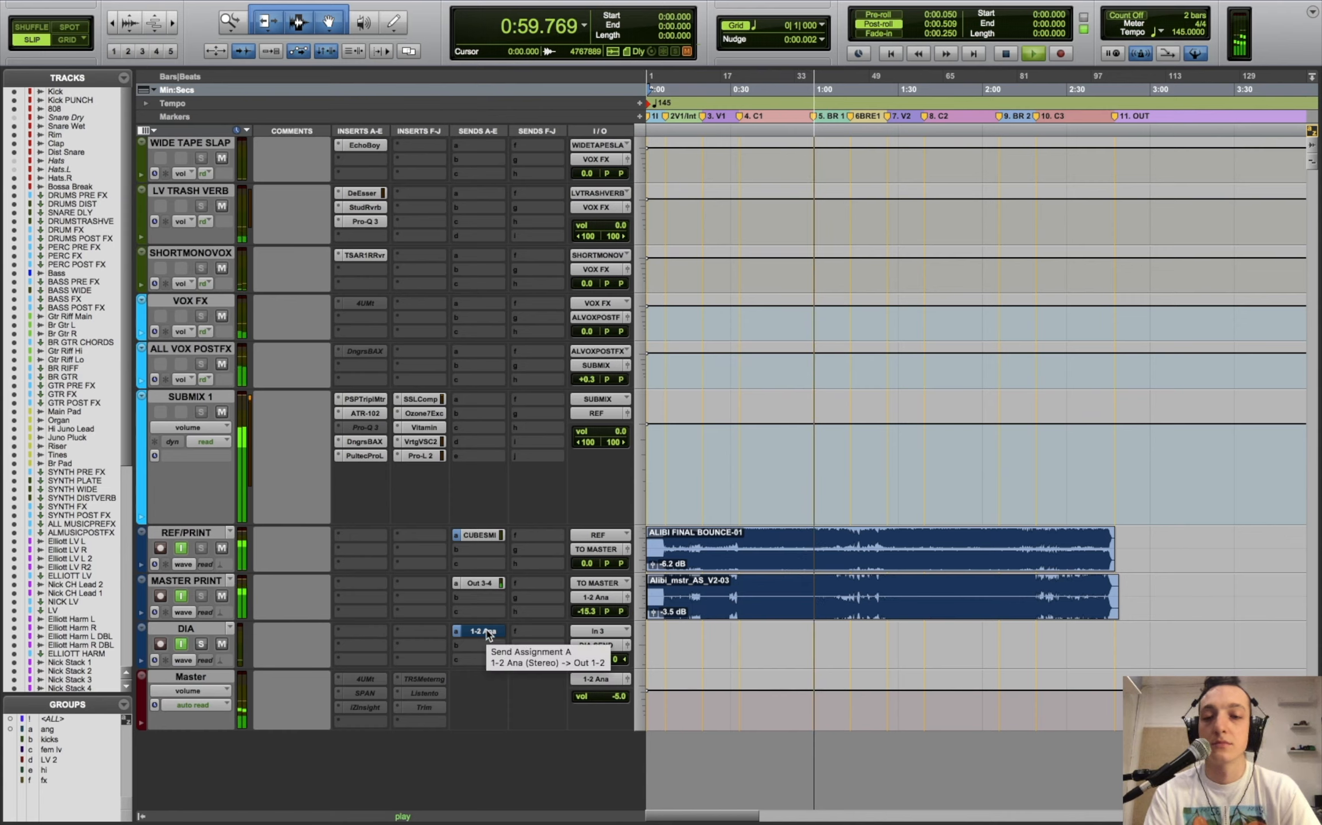
- A/B again, lower ALIBI FINAL BOUNCE-01 clip gain to -7.0 dB, and briefly unmute the DIA send
click(181, 549)
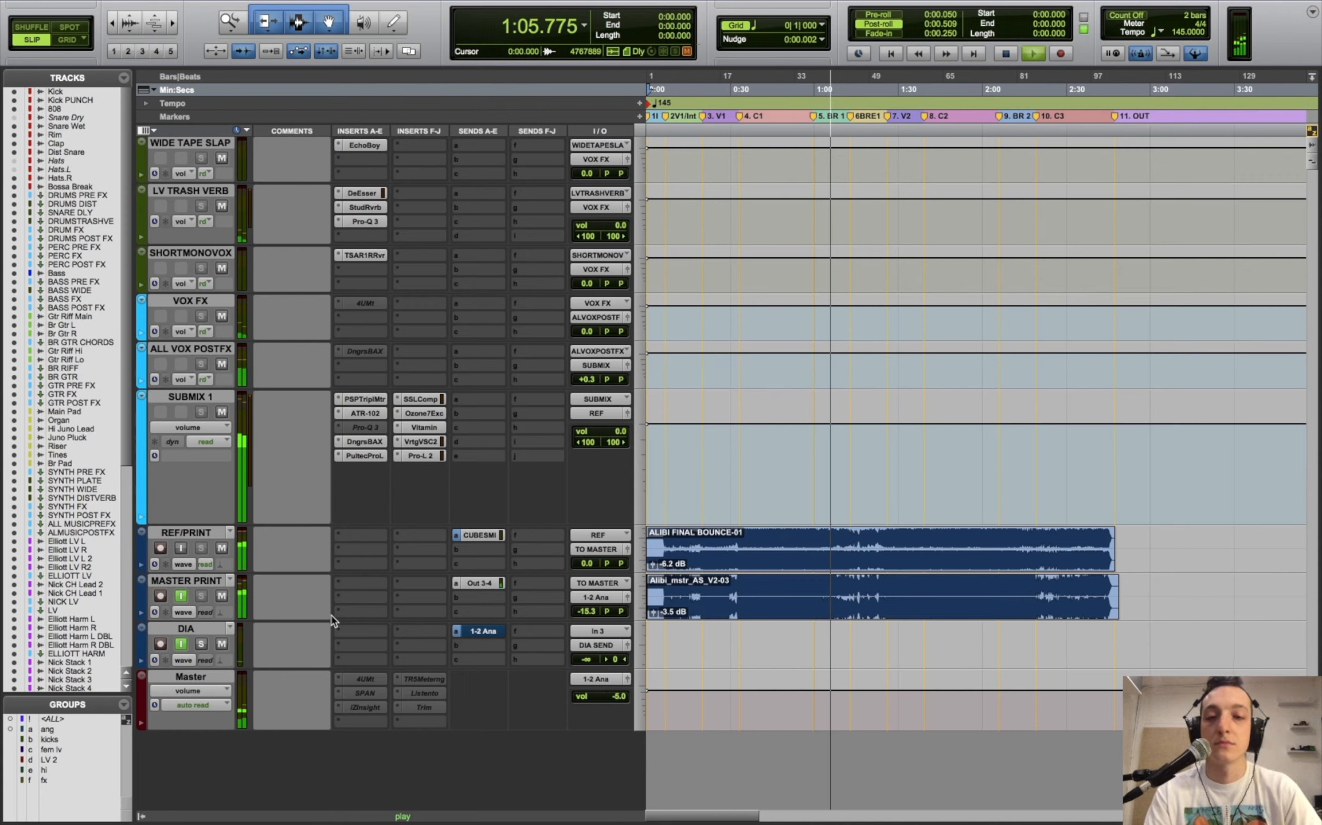
click(180, 549)
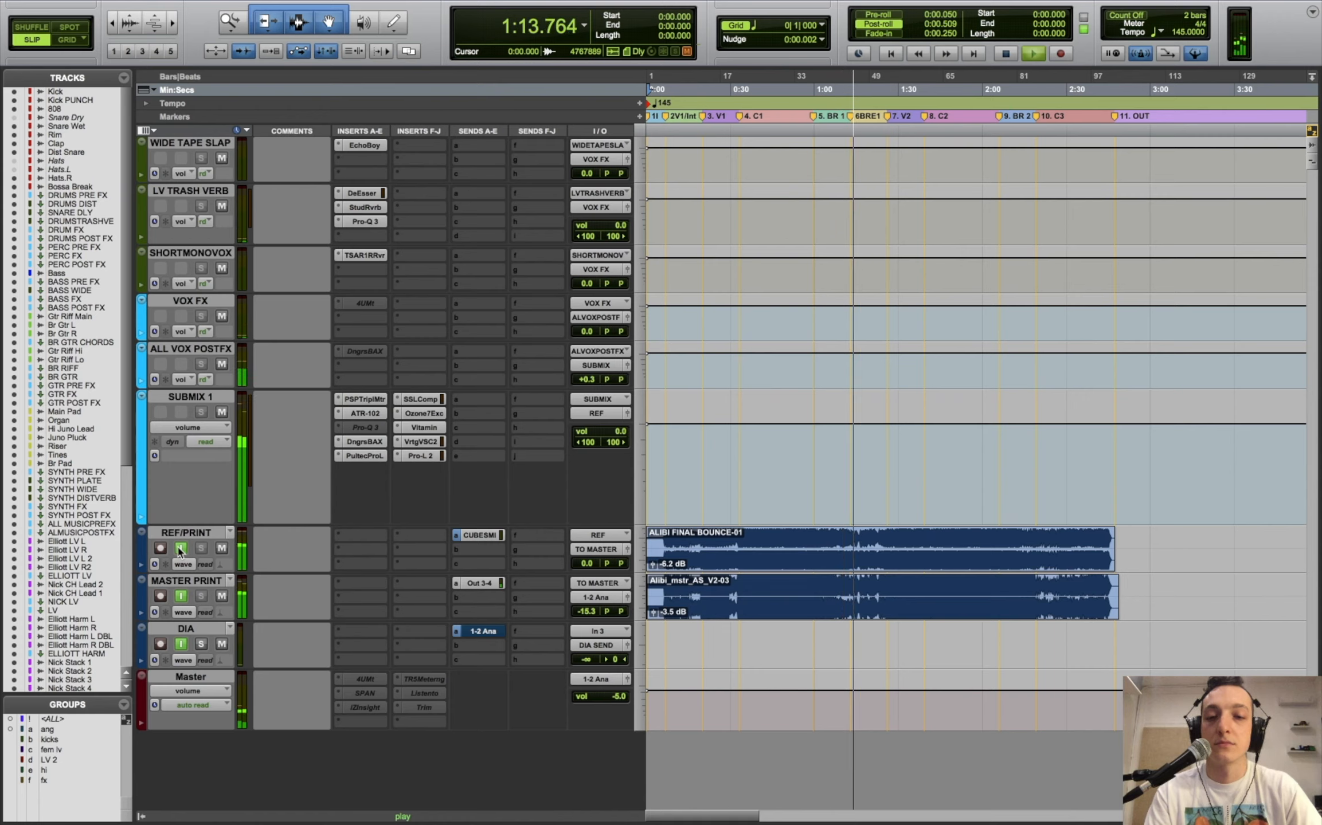
click(181, 549)
click(181, 550)
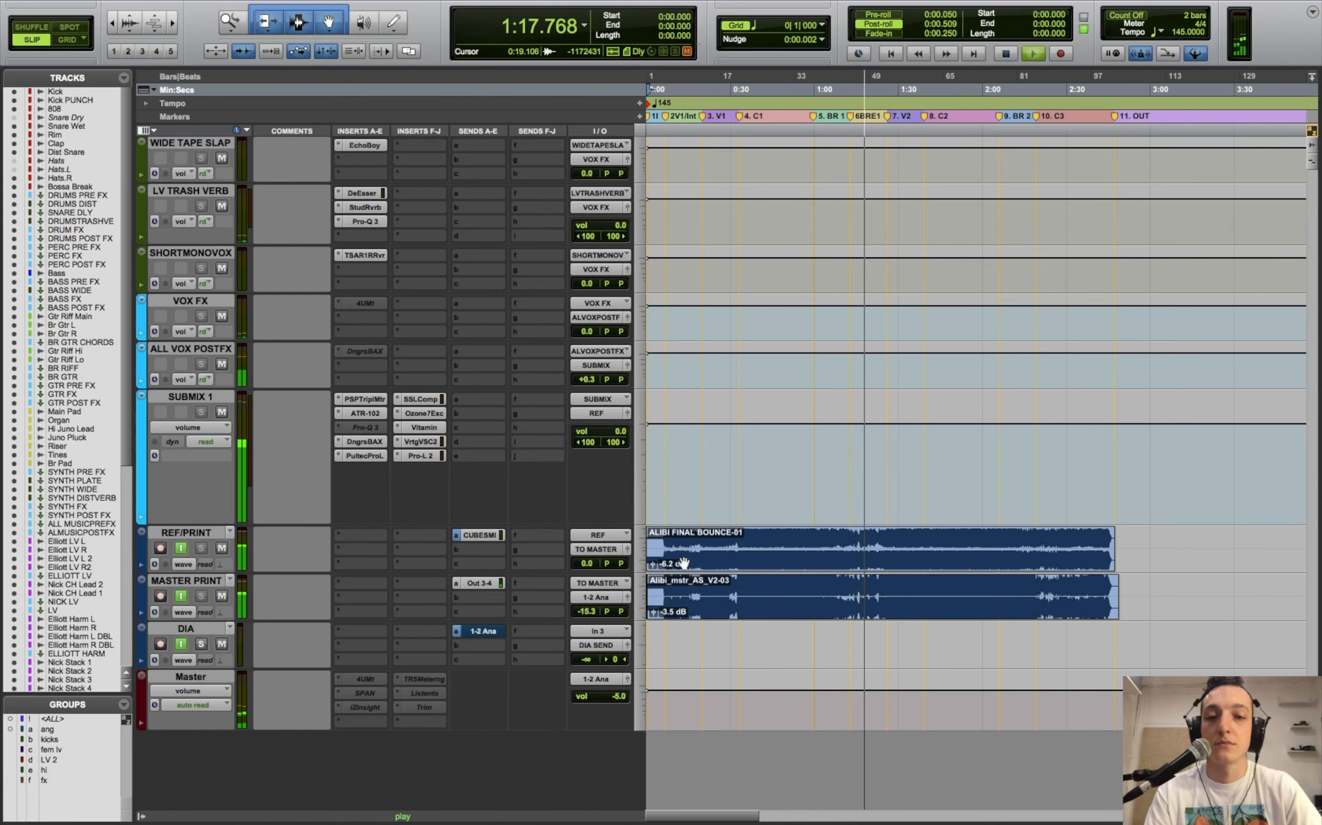
drag(652, 566, 648, 580)
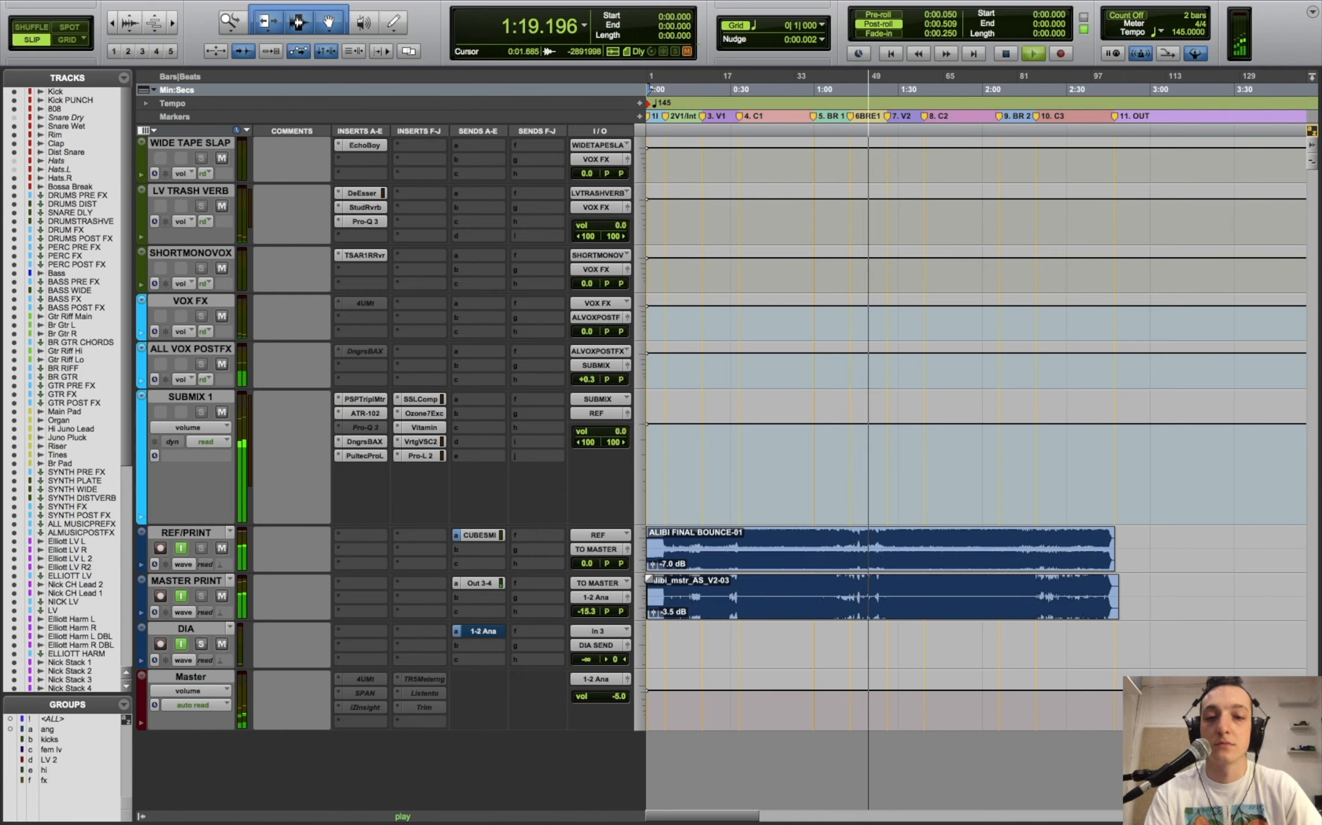
click(483, 631)
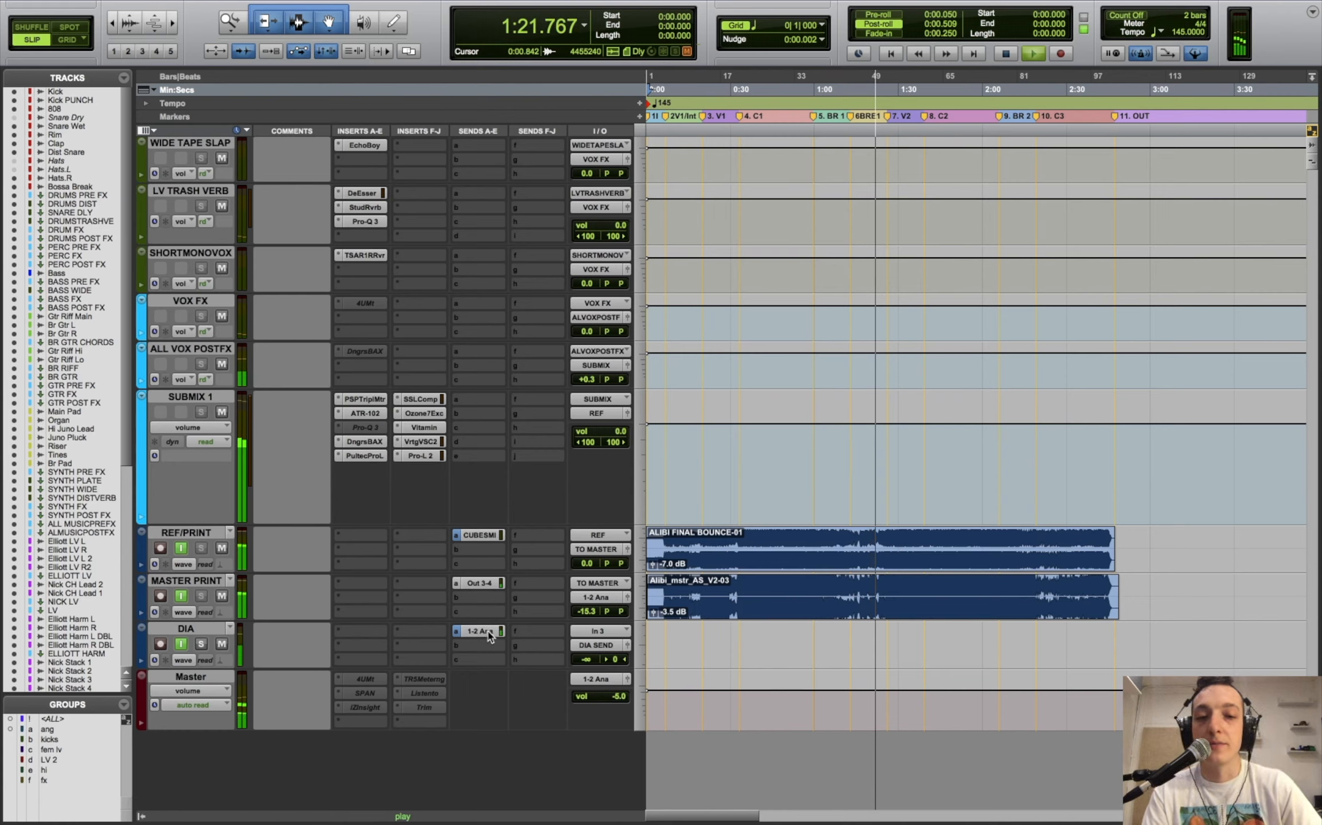
click(489, 633)
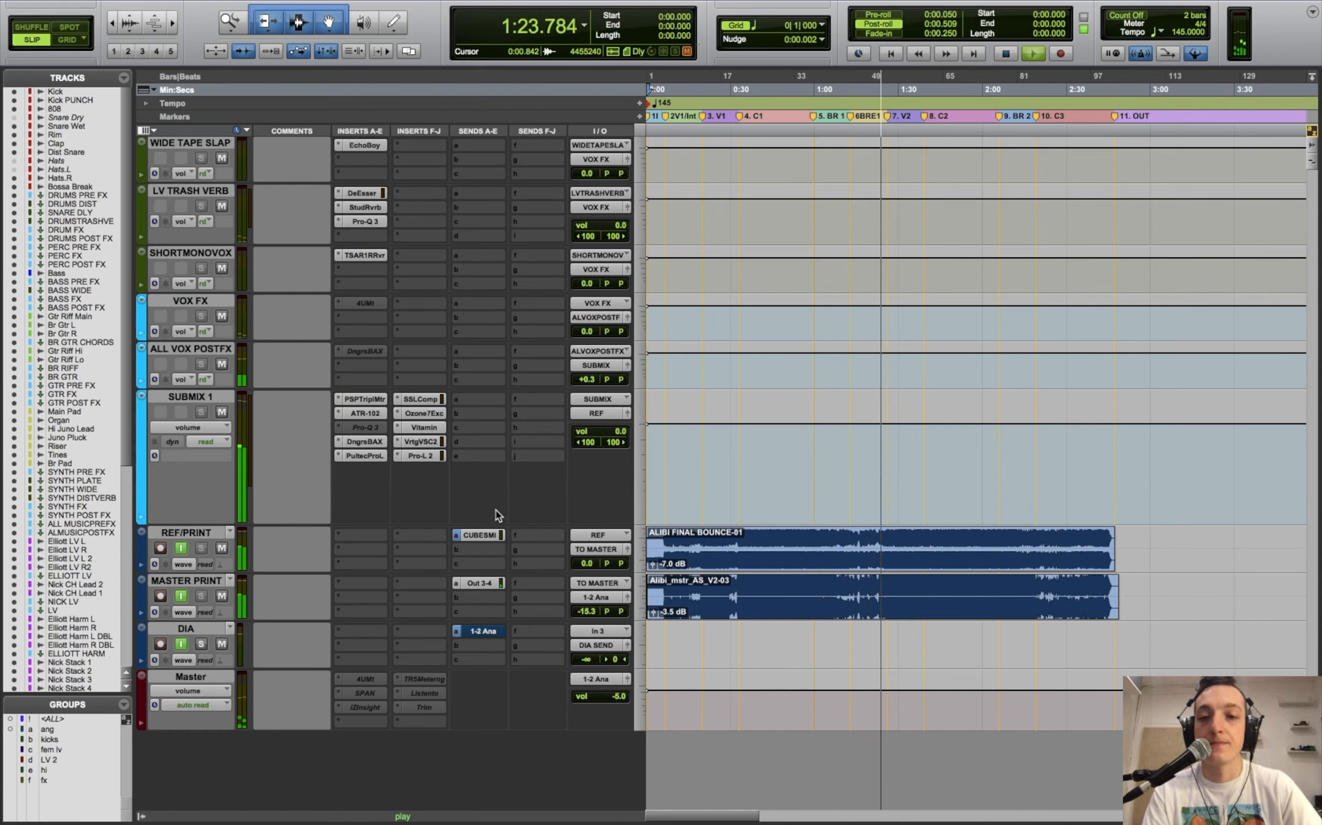
- Compare mix and print once more, then lower the reference clip gain to -7.4 dB
click(181, 548)
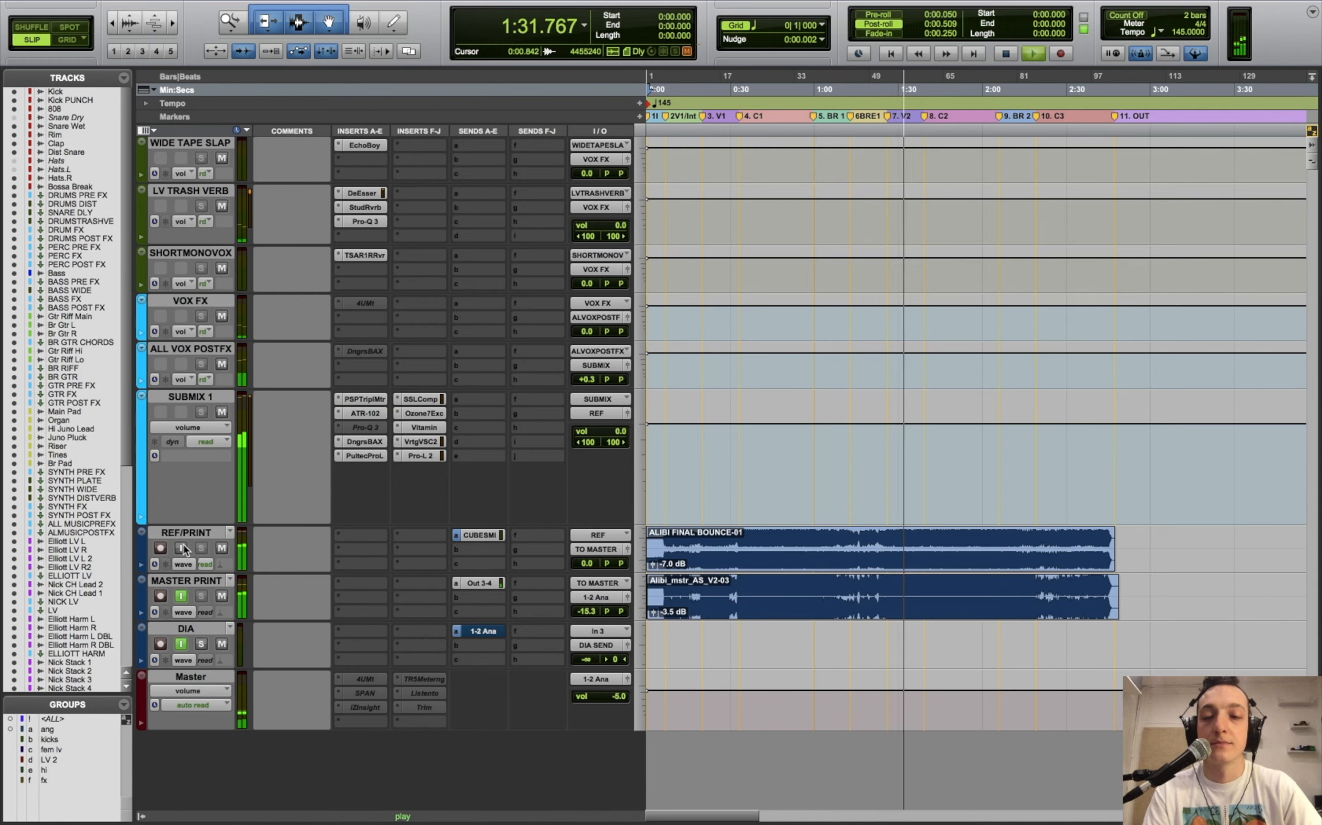
click(181, 549)
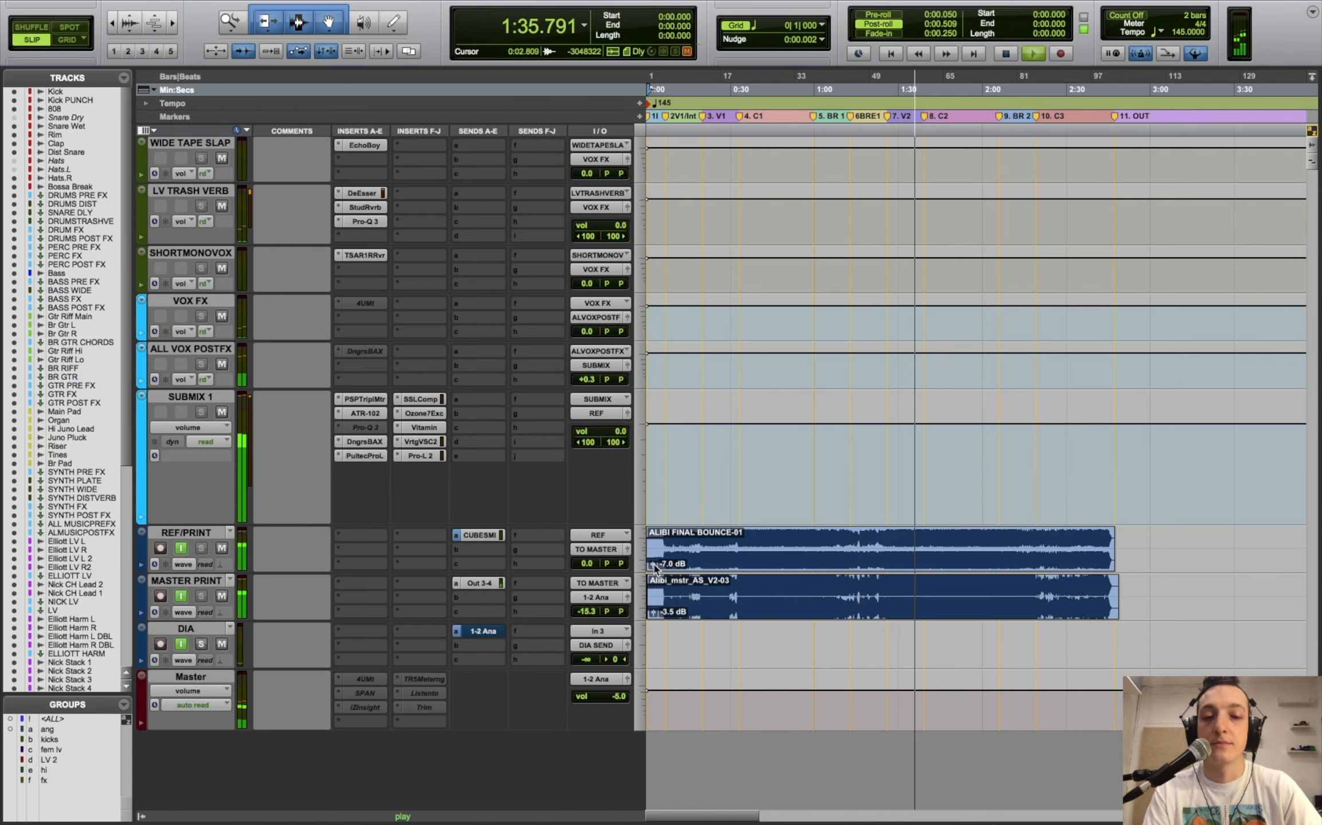
drag(653, 566, 655, 575)
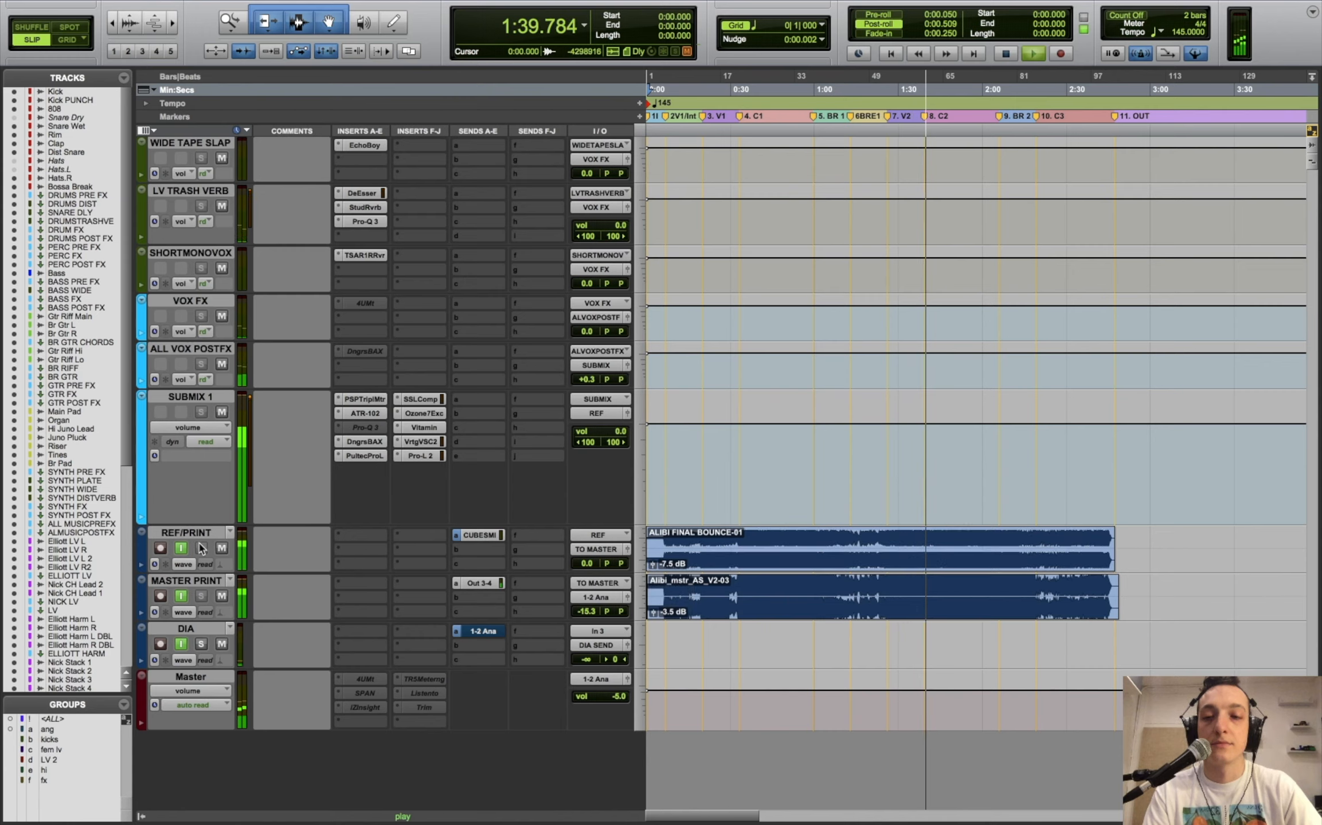
- Keep switching REF/PRINT between print and live mix, then stop playback at 0:00.000
click(181, 548)
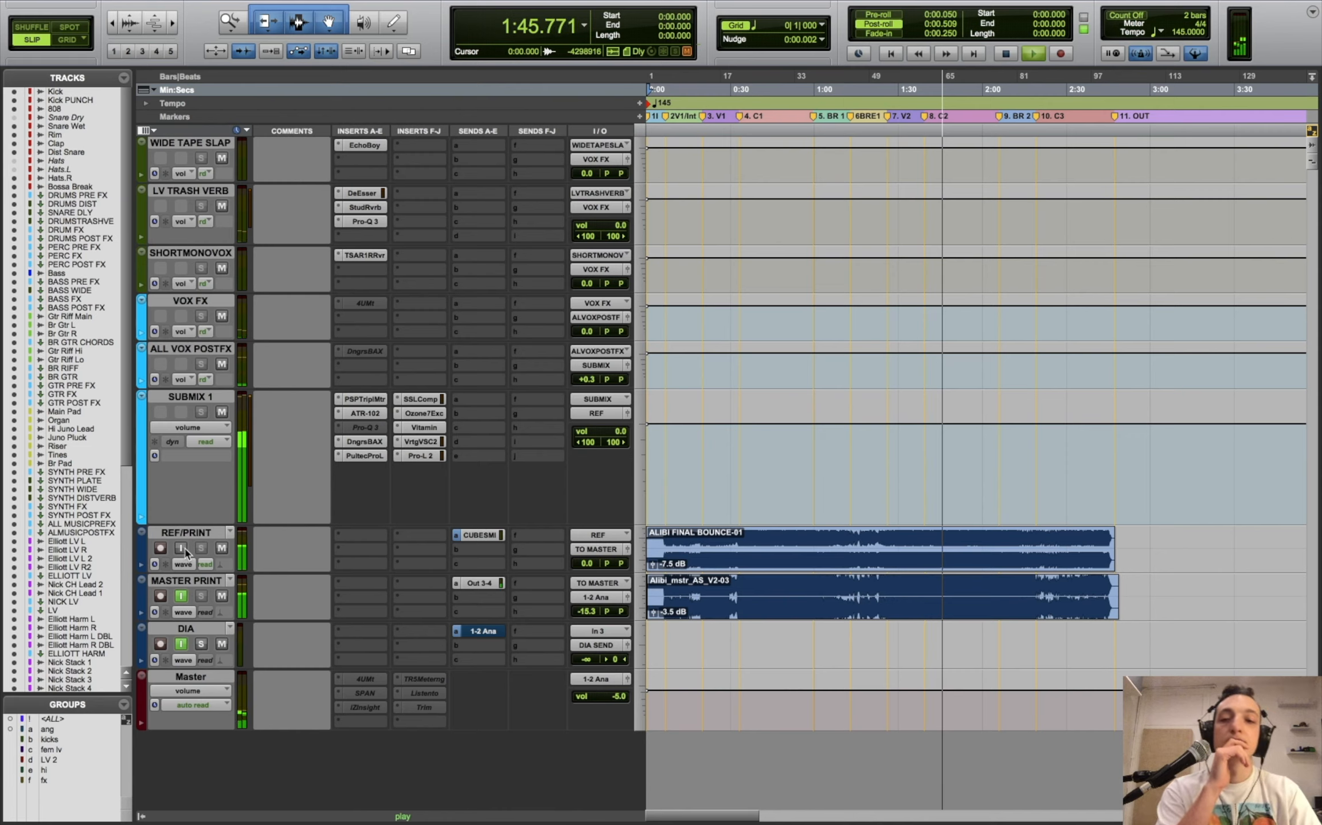
click(181, 548)
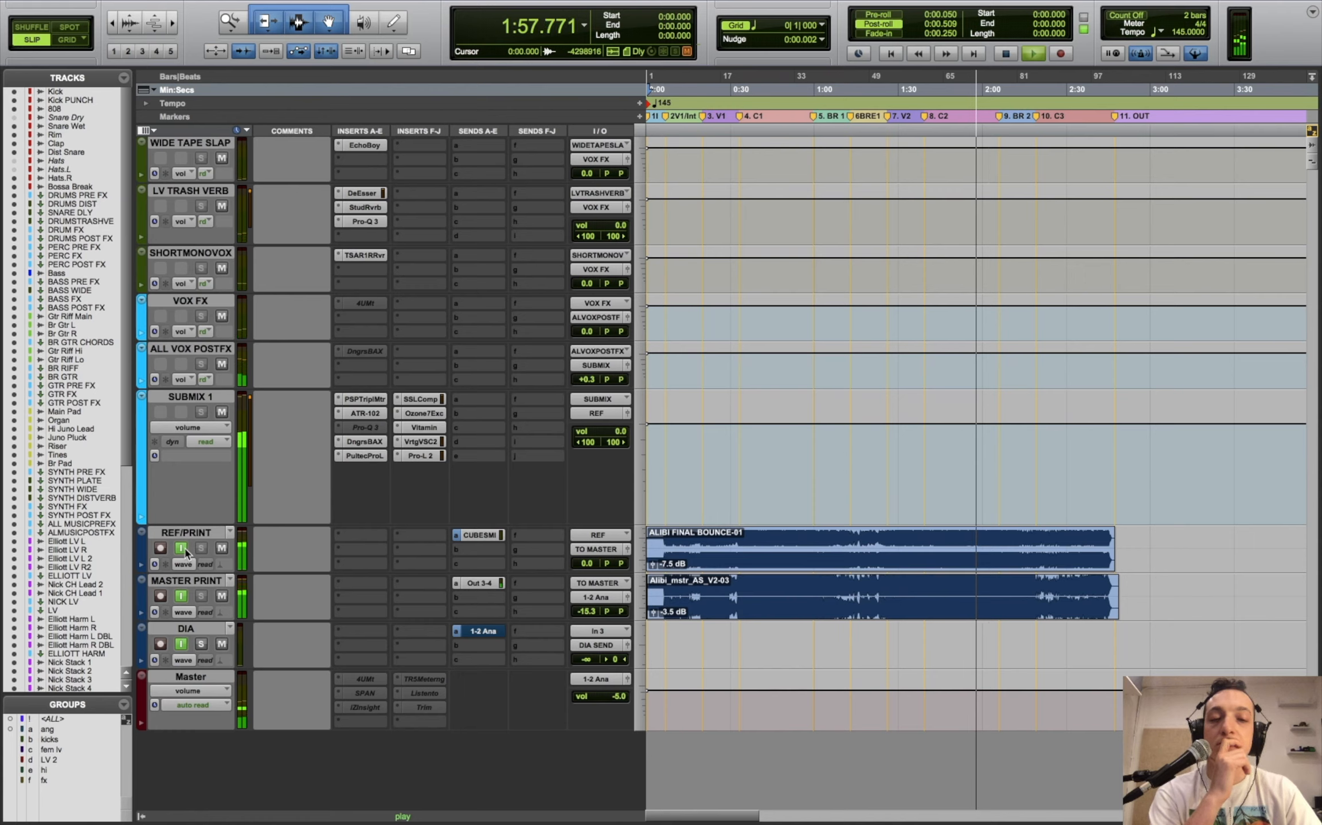
click(185, 553)
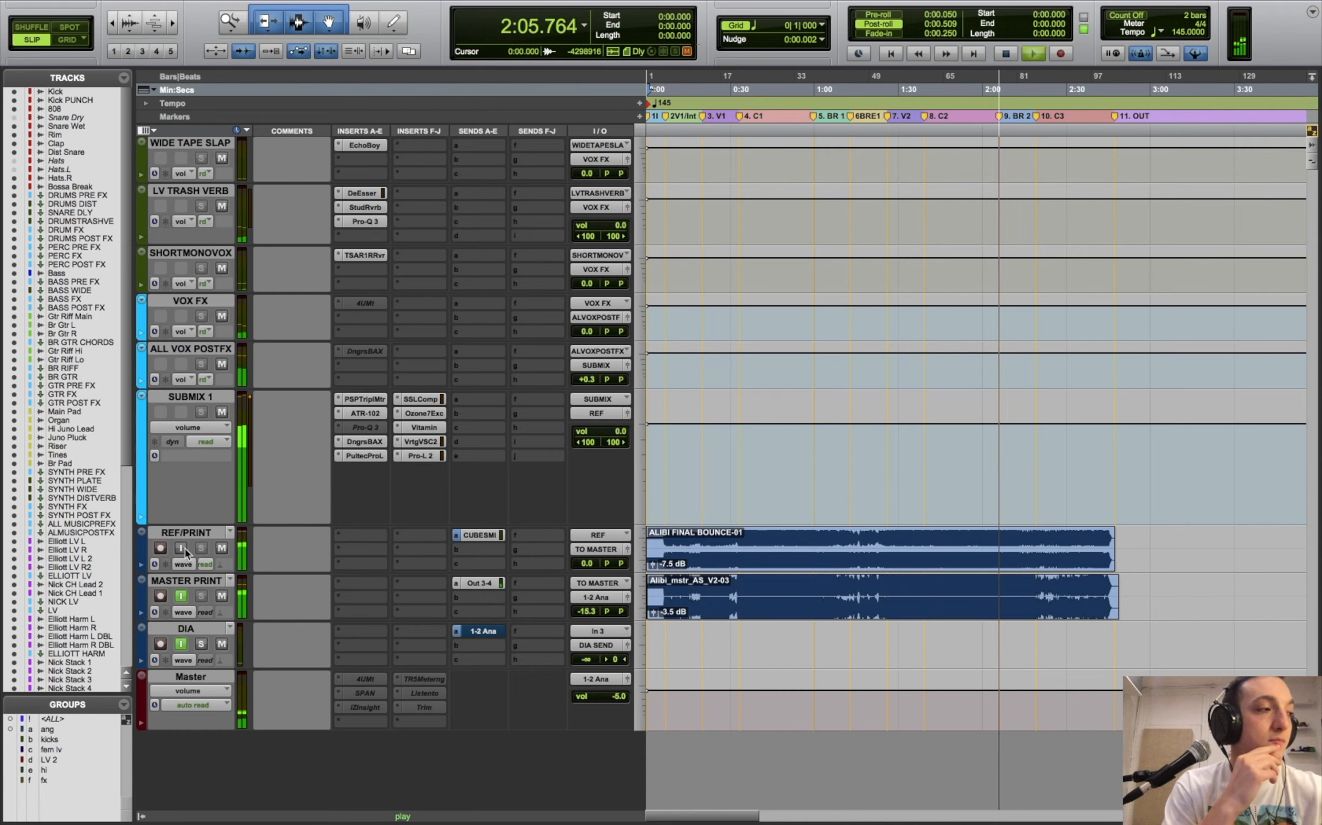
click(181, 548)
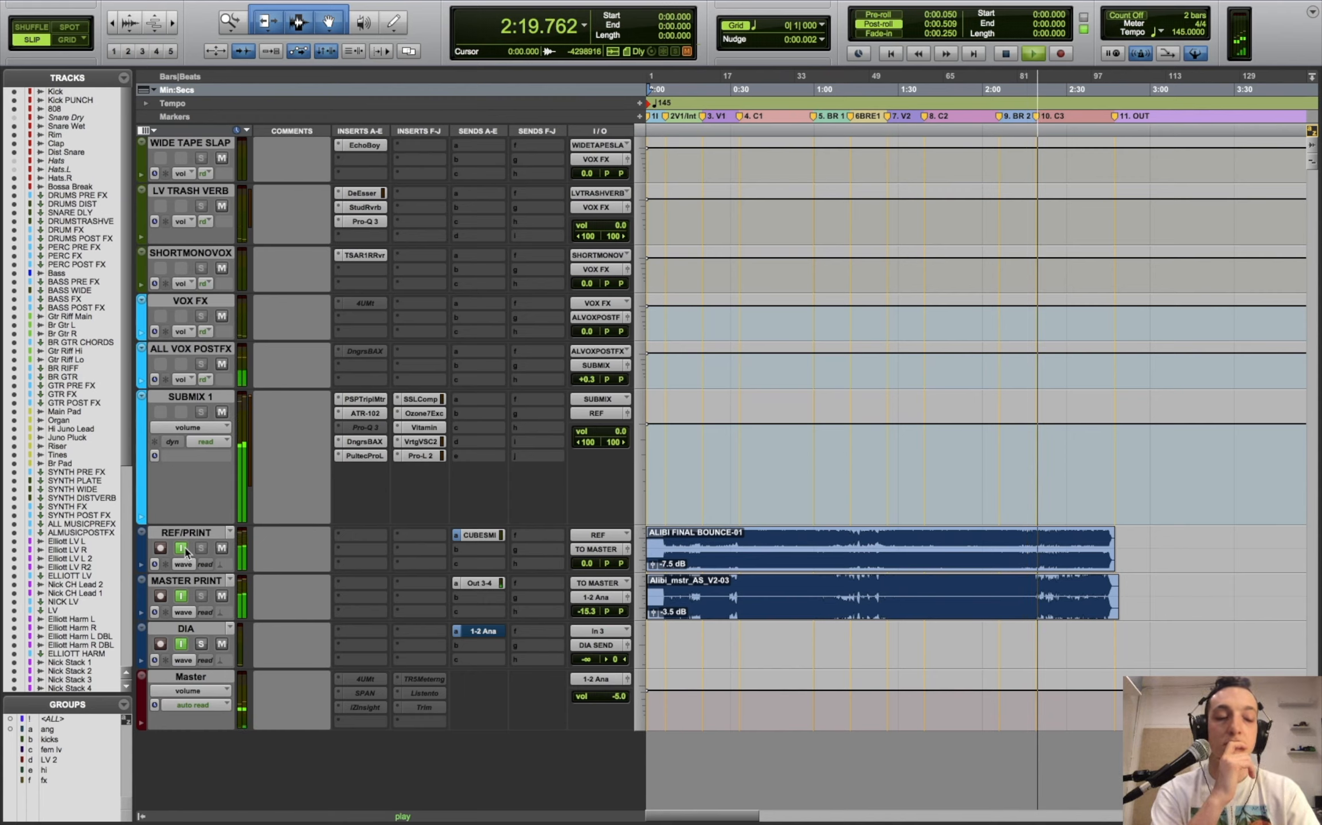
click(185, 549)
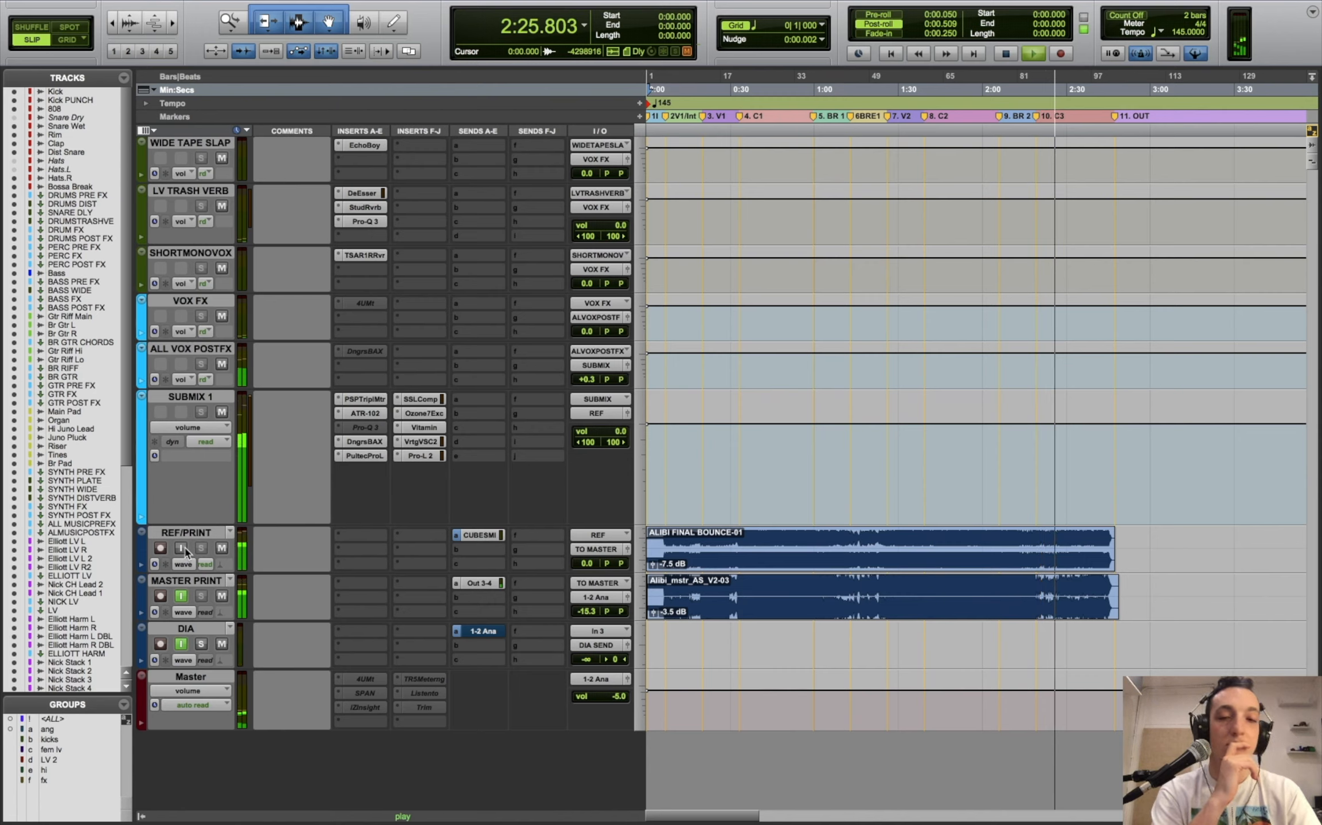
click(181, 548)
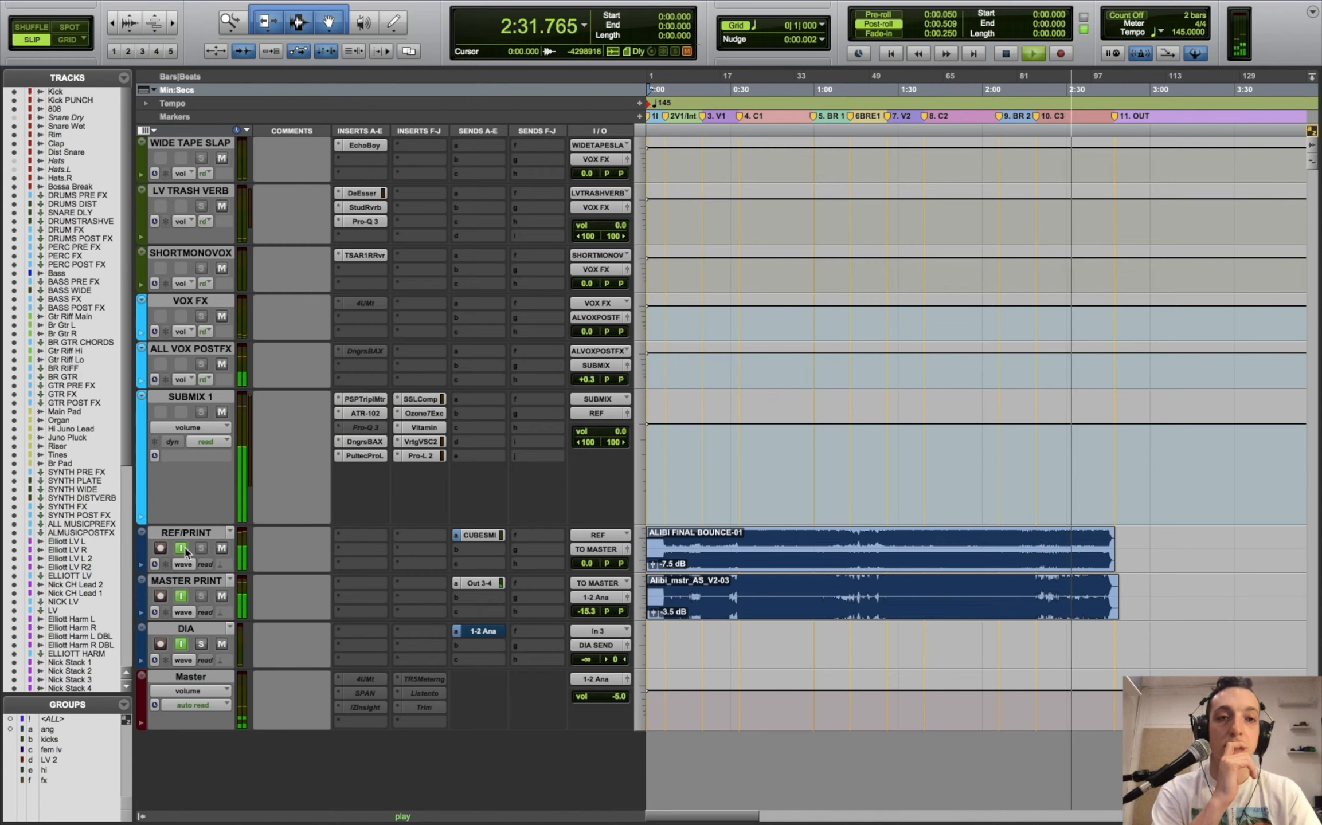
click(180, 548)
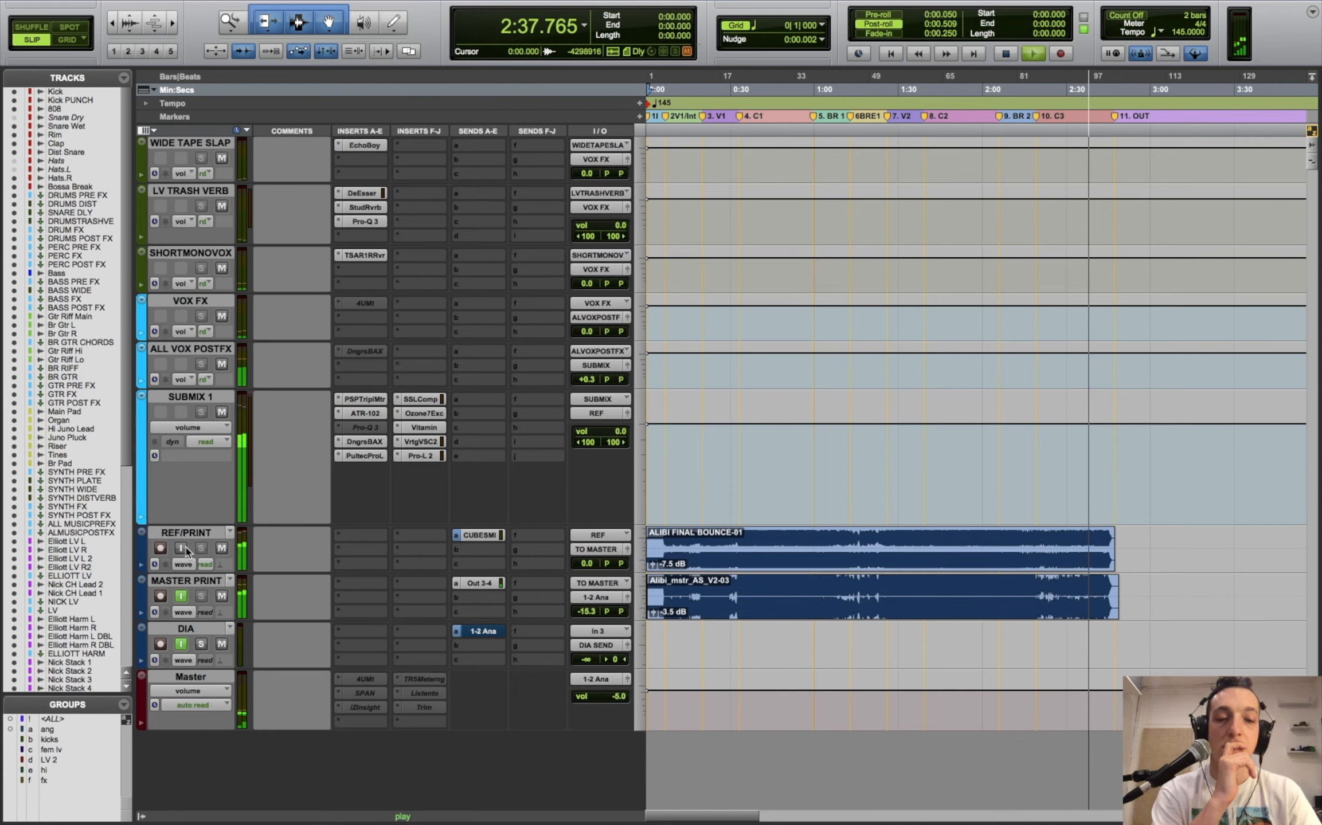
click(181, 548)
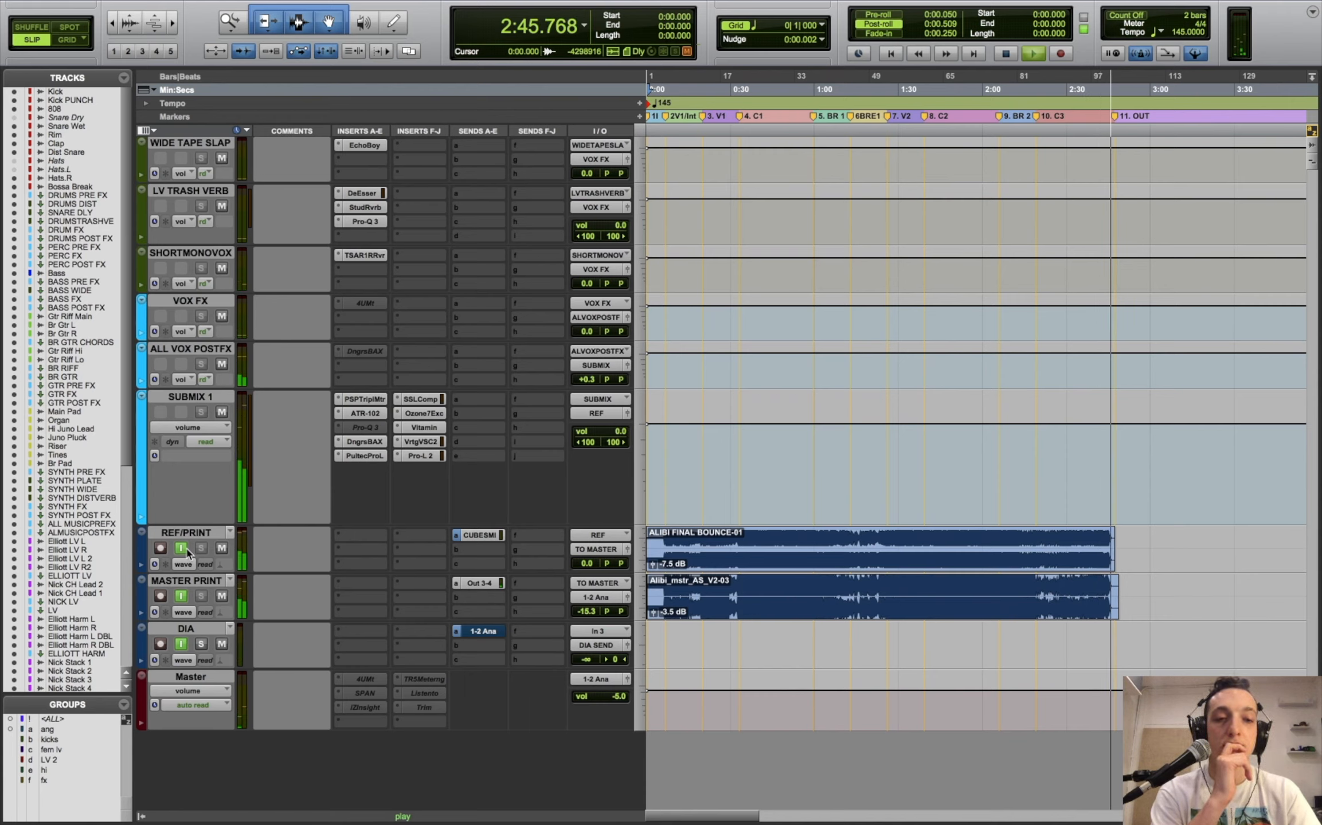
key(space)
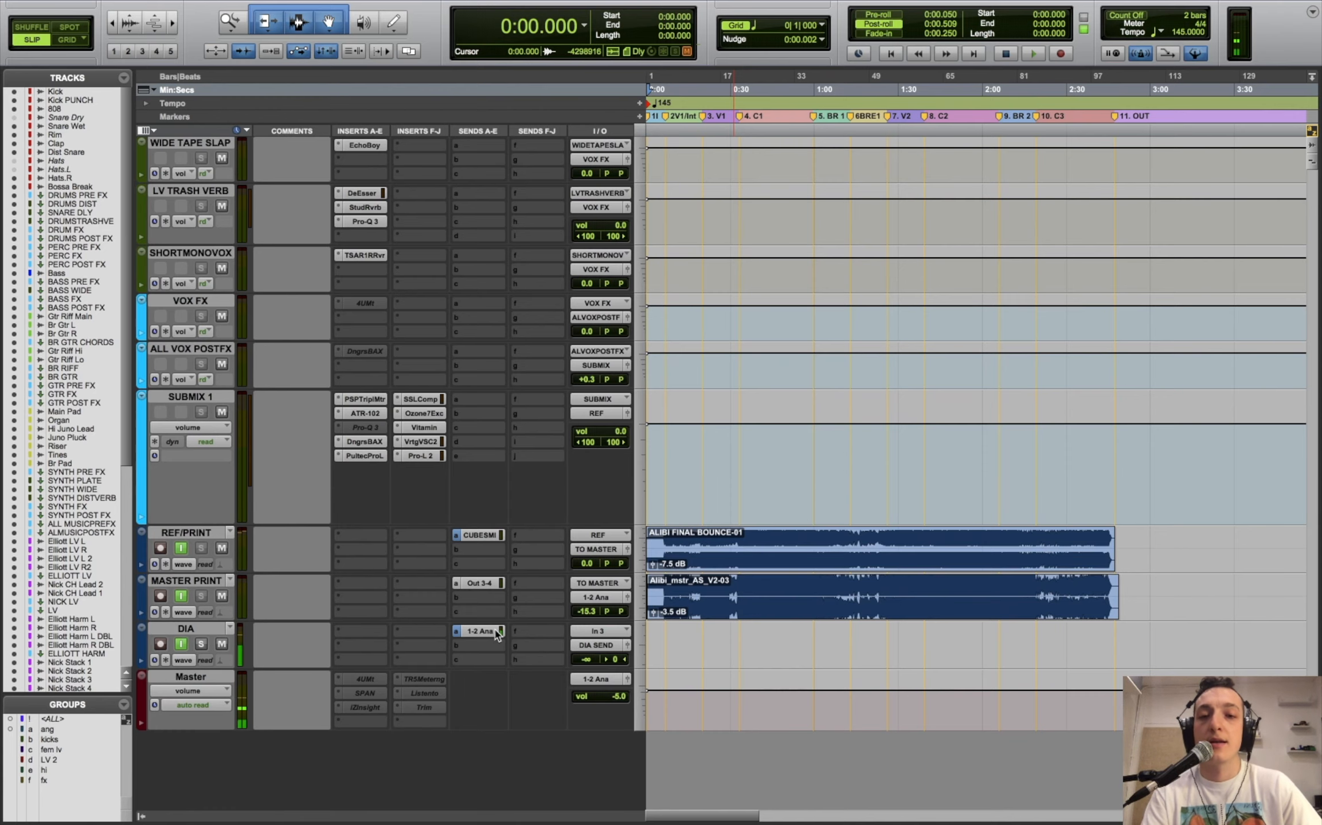
- Zoom in at 0:58.442 and A/B the mix against REF/PRINT from there
scroll(1033, 576, up, 4)
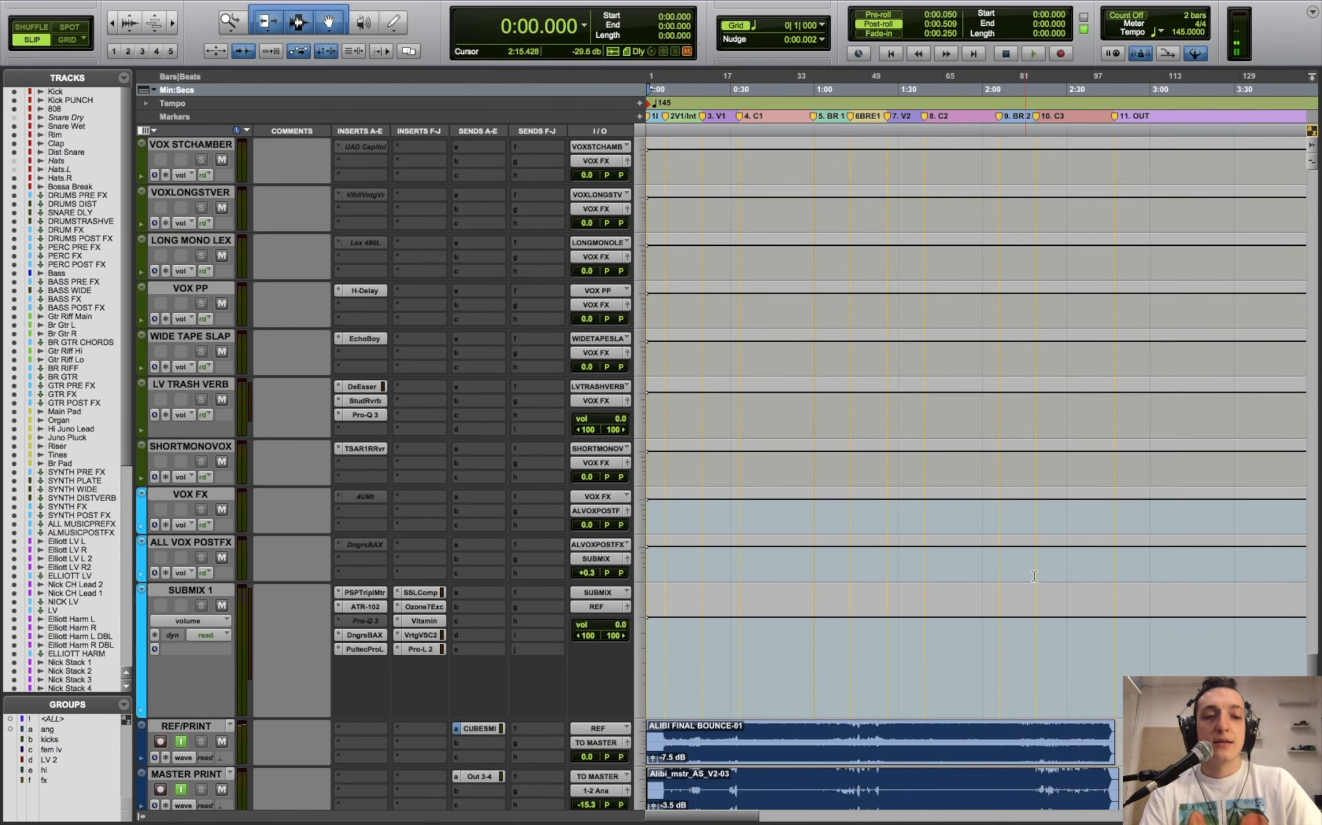
scroll(1310, 671, down, 4)
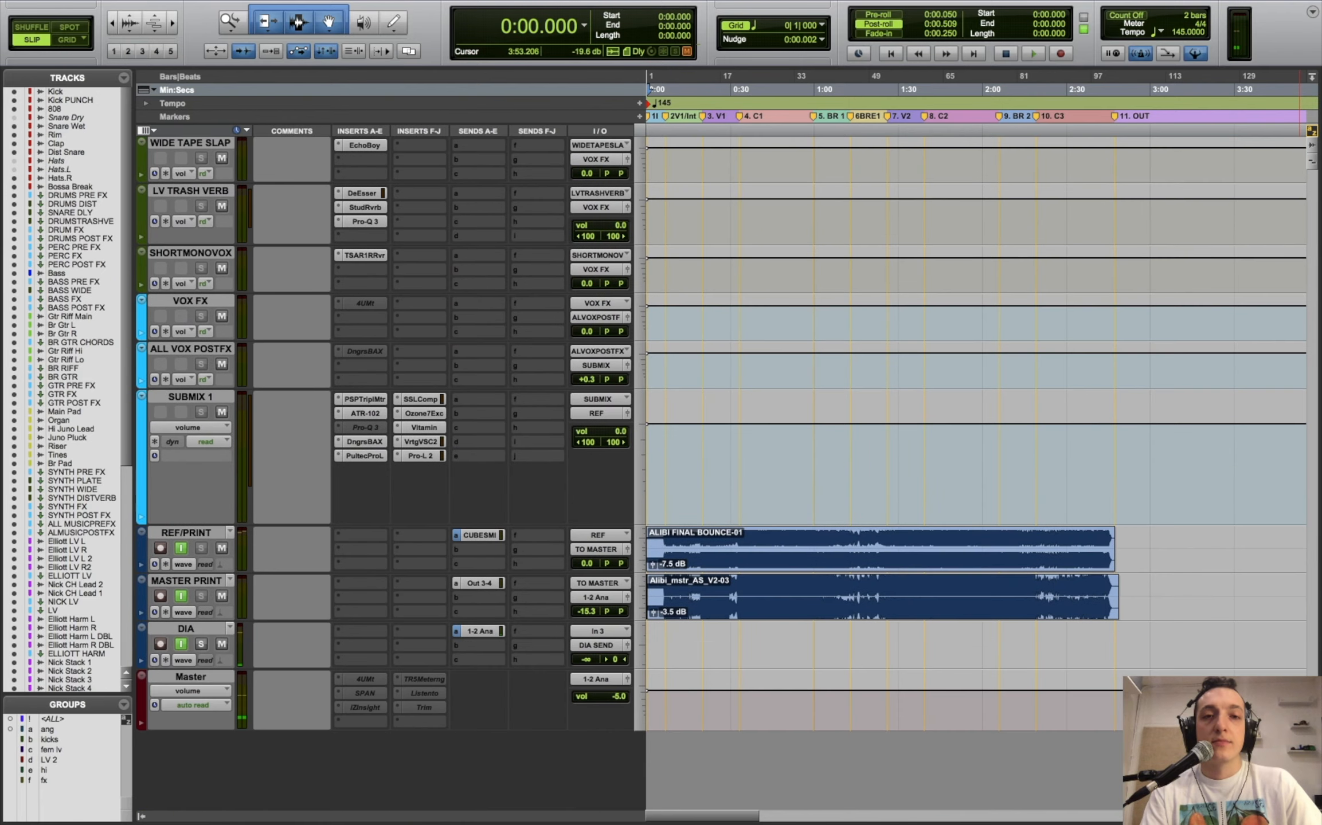
click(811, 467)
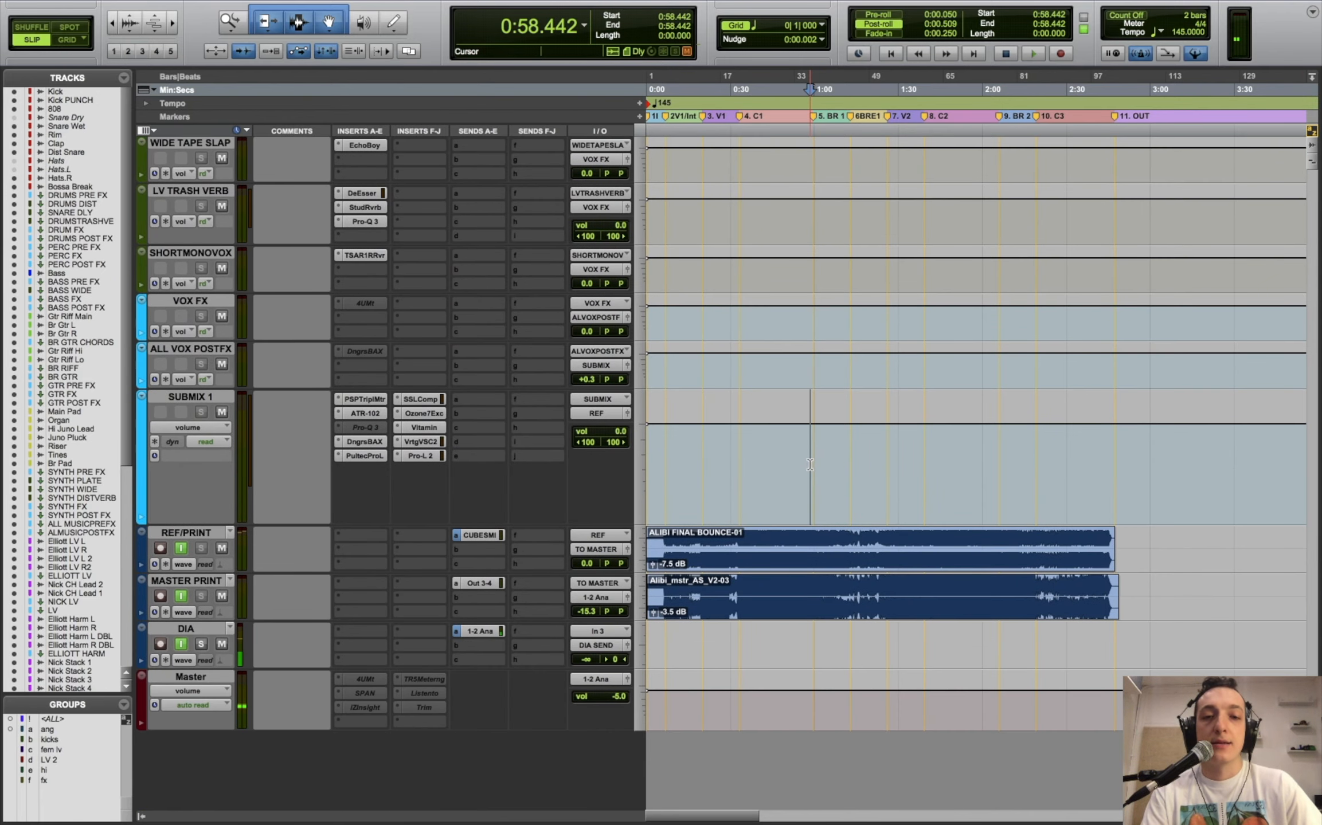
key(super+bracketright)
key(super+bracketright)
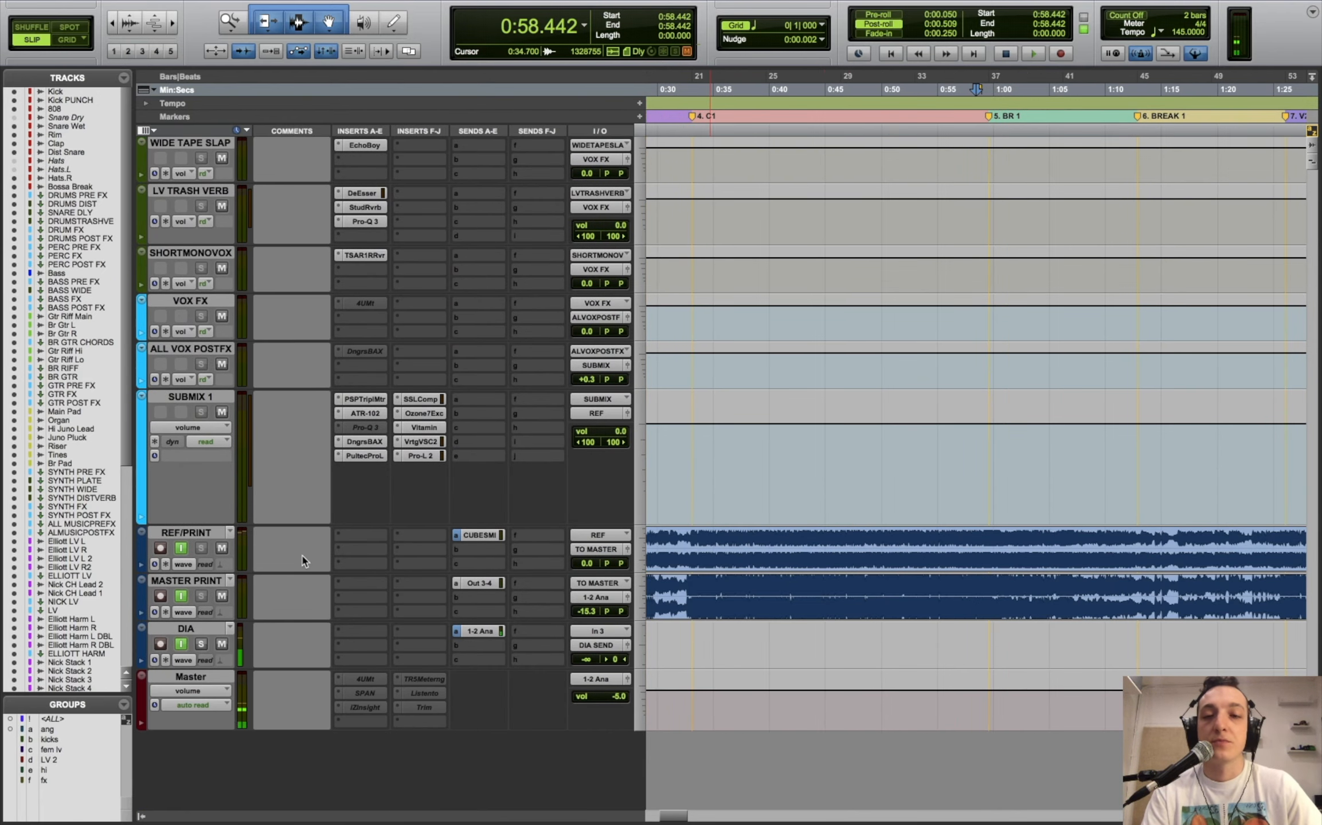
click(180, 549)
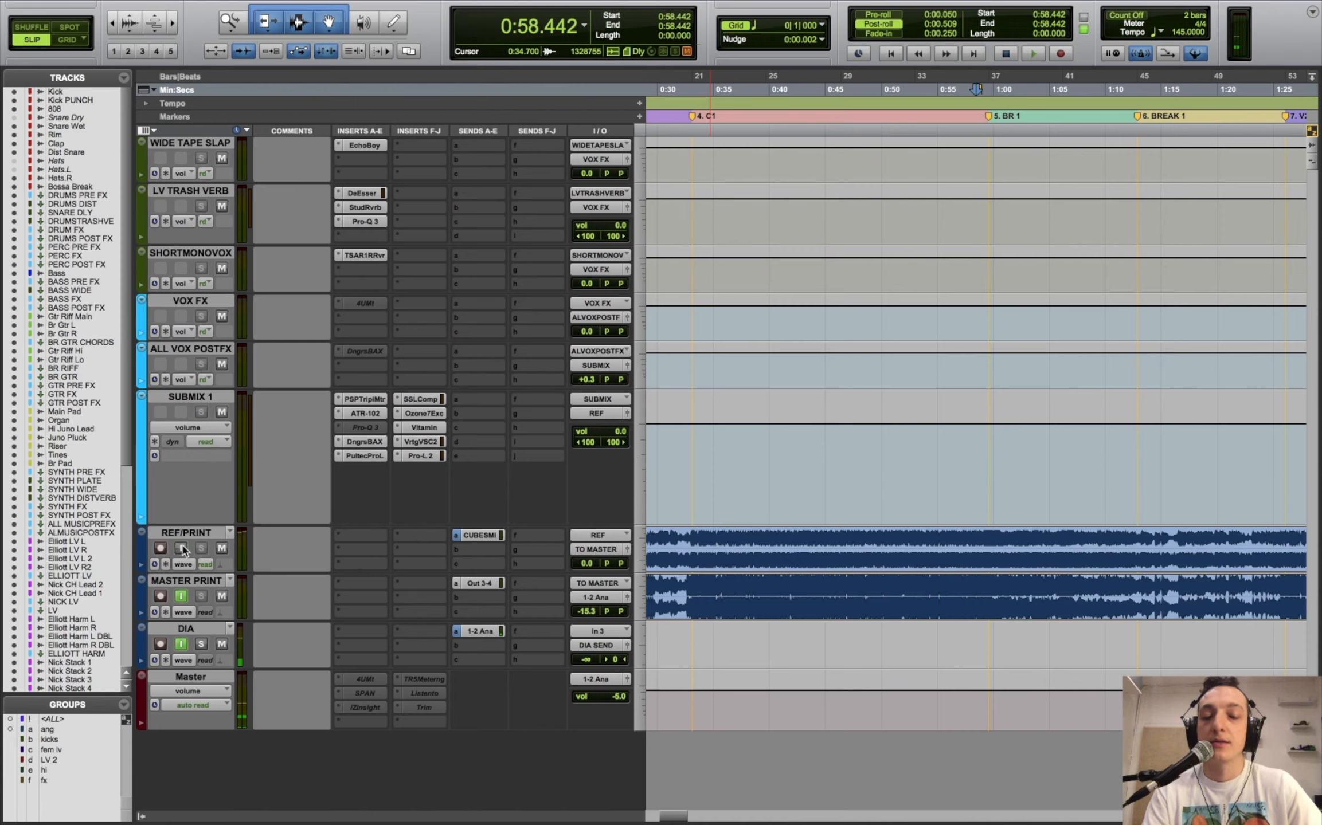
key(space)
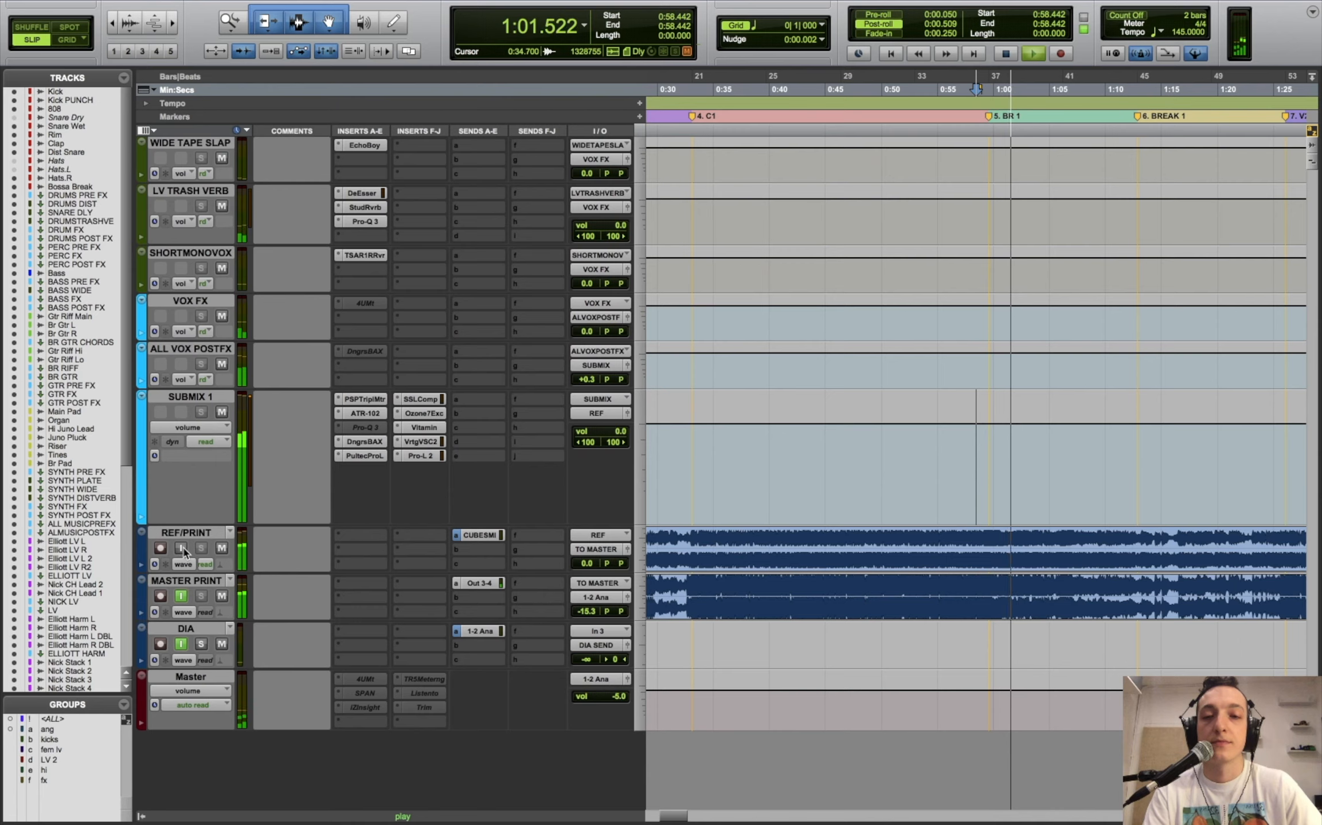
key(space)
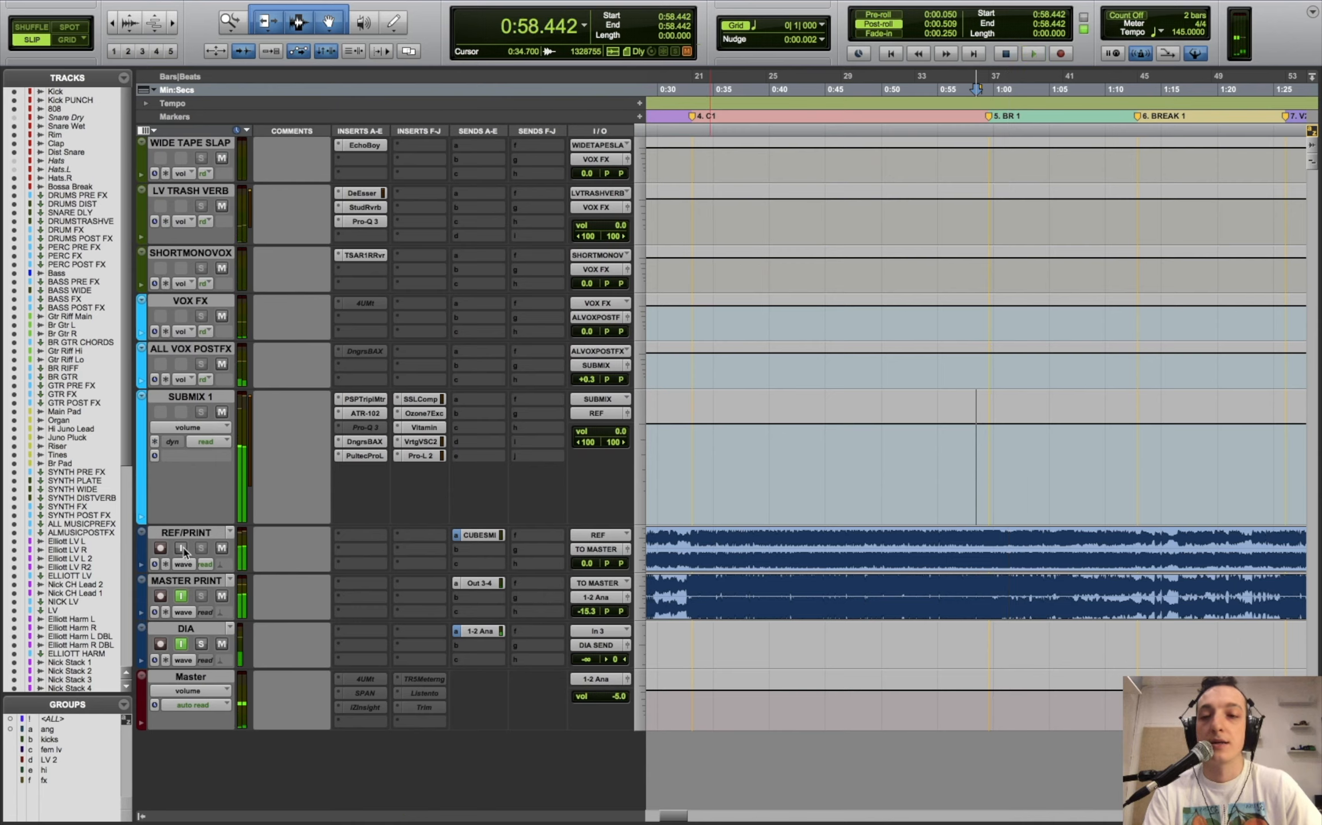
click(181, 548)
key(space)
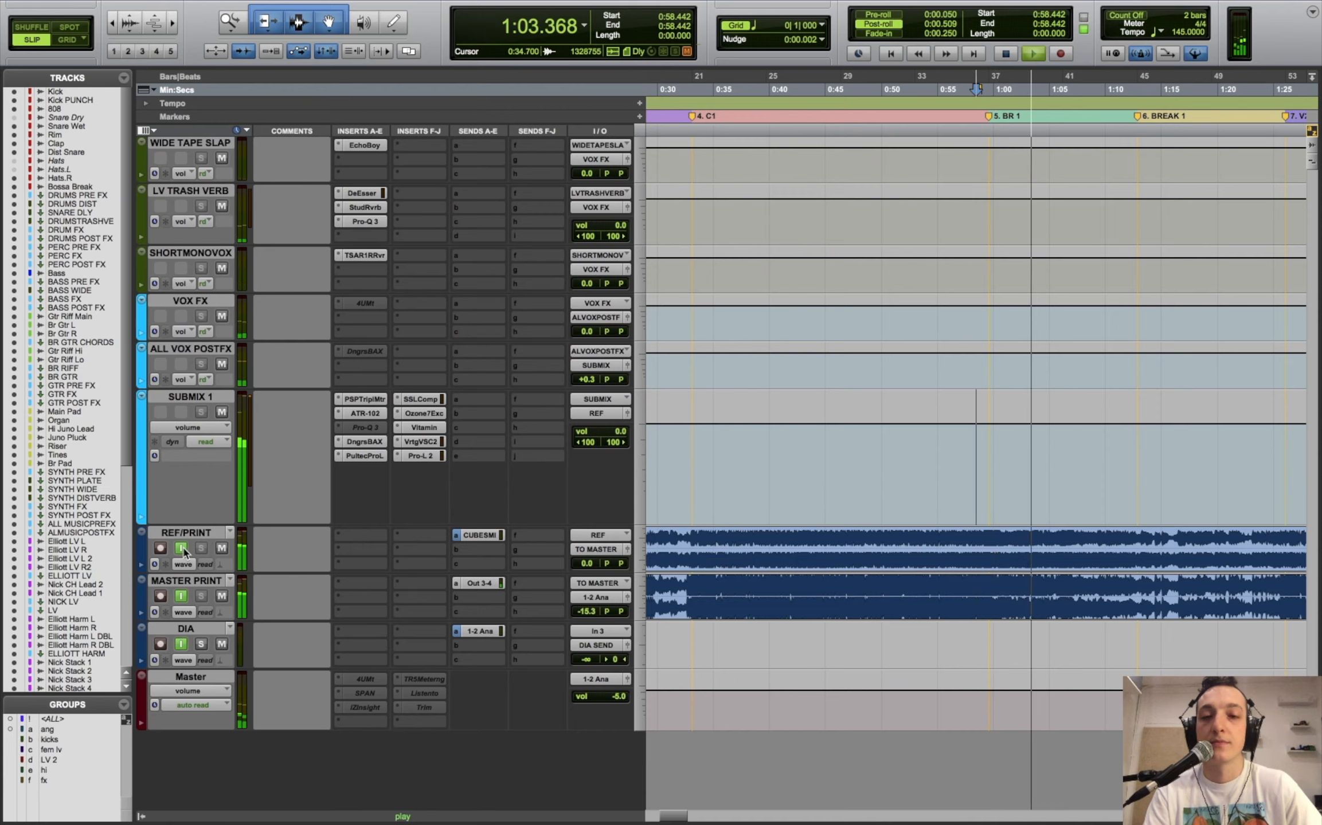
click(181, 548)
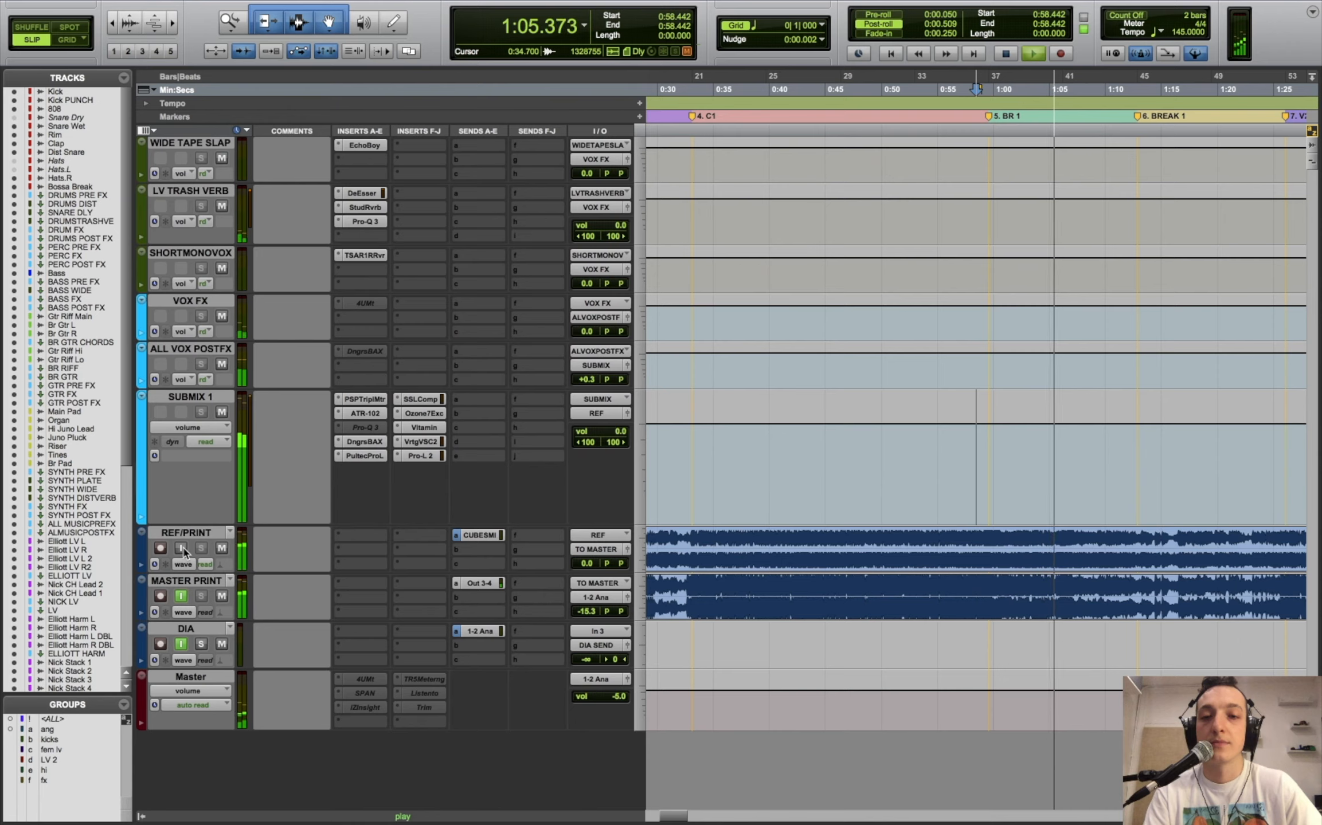
key(space)
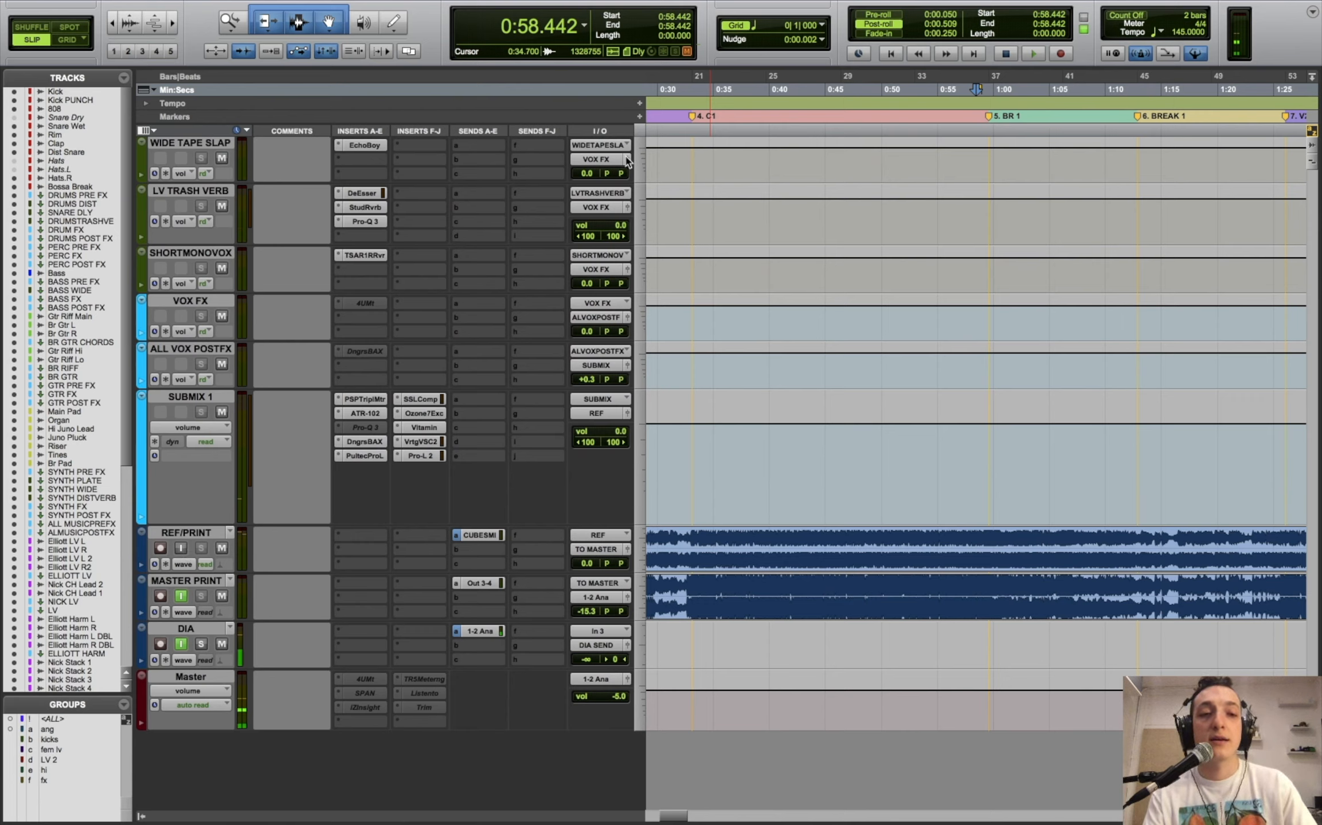
- Play from 1:12.771 with REF/PRINT input monitoring turned on, then stop
click(1141, 453)
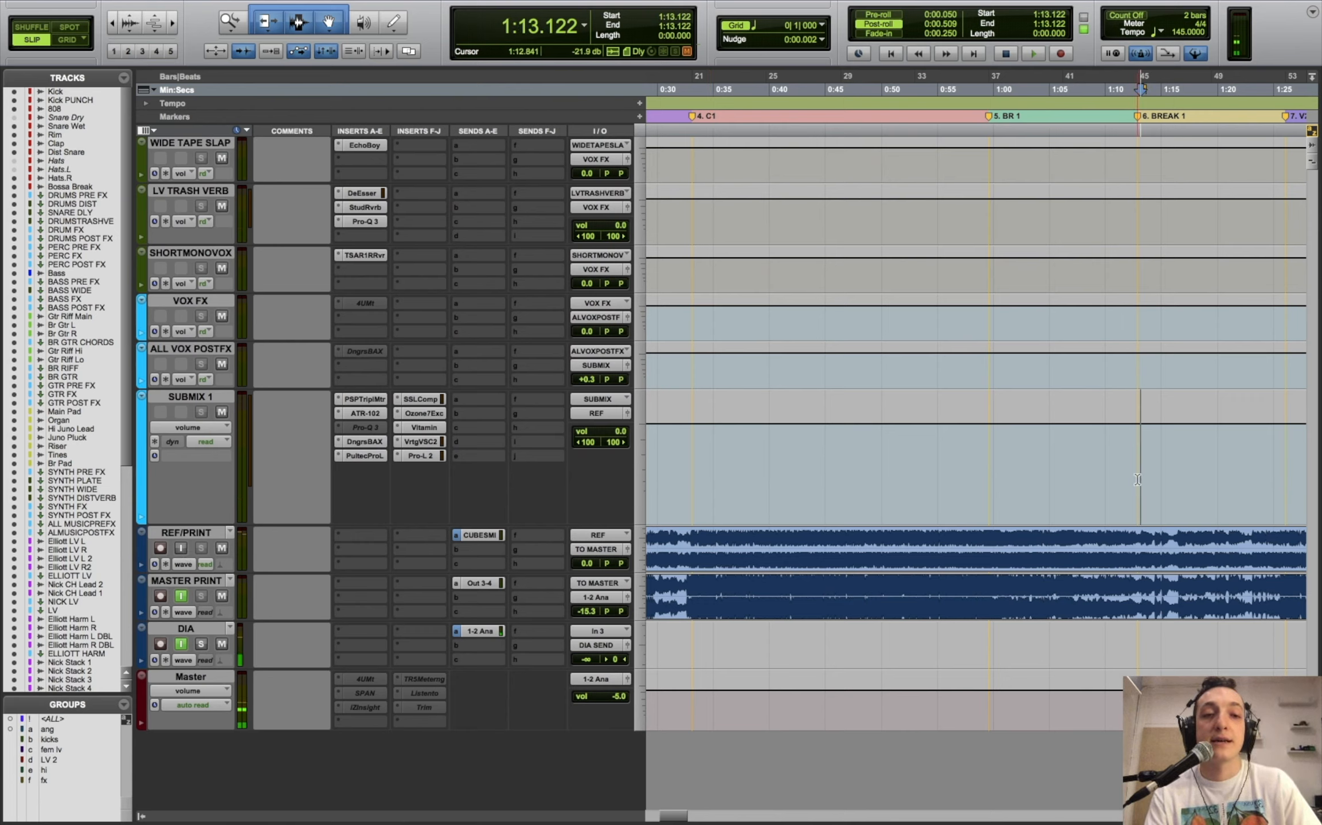
click(1137, 459)
key(space)
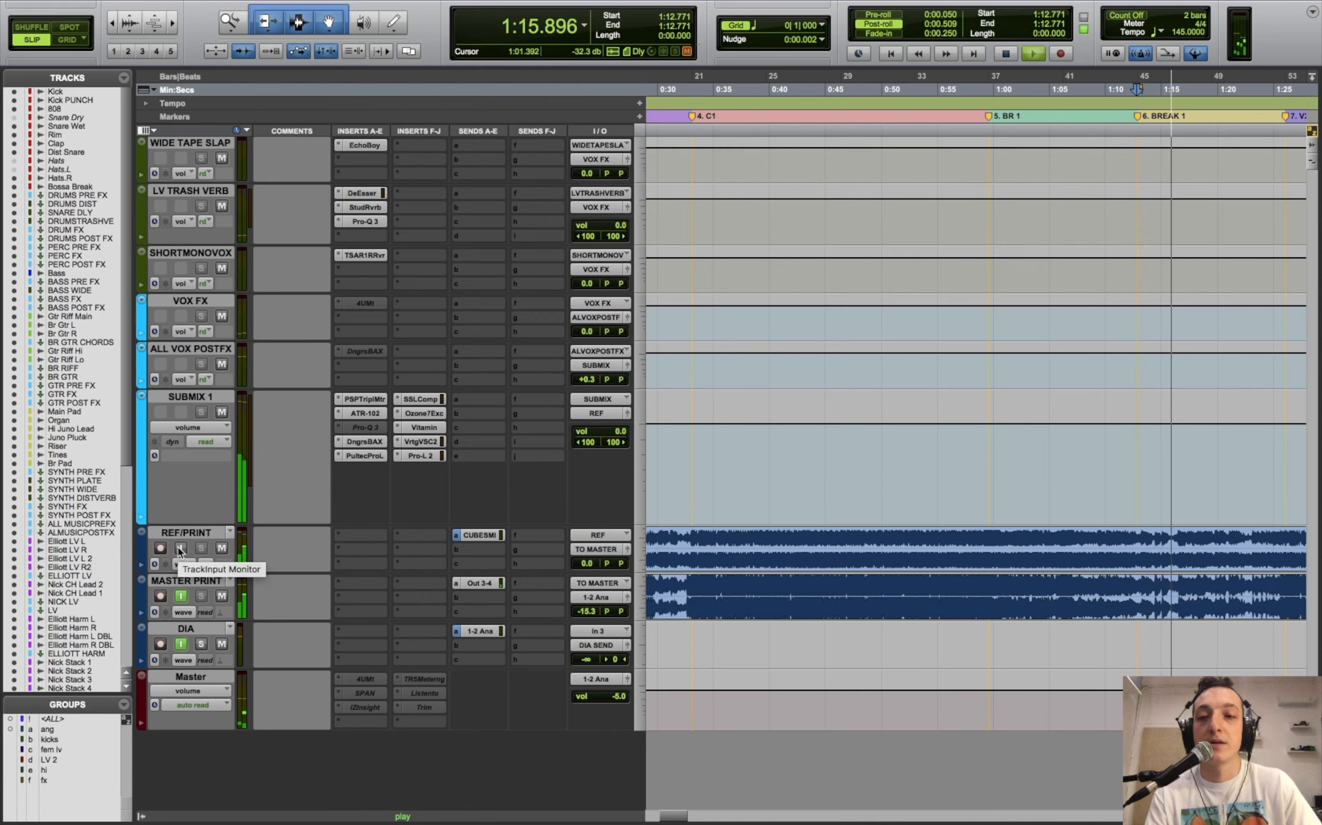
click(180, 549)
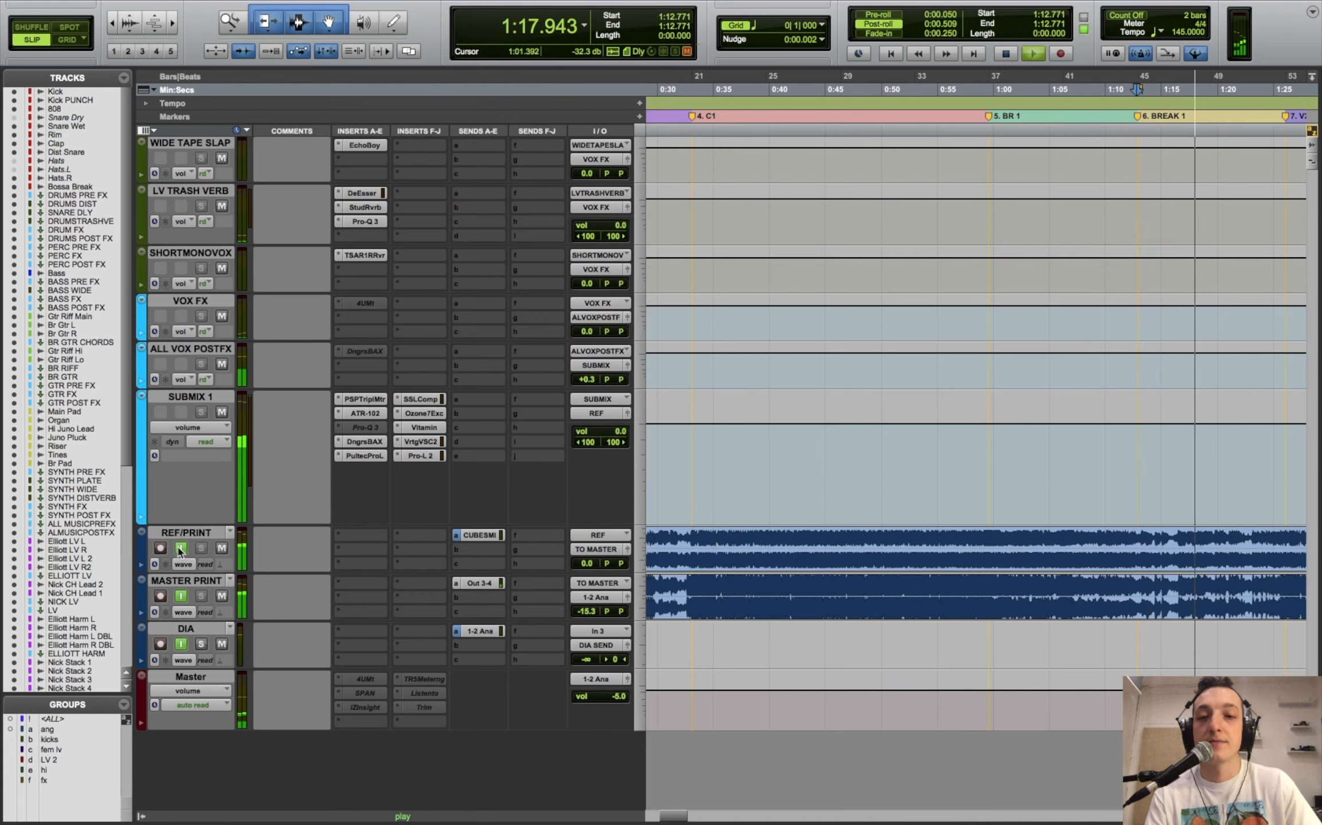
key(space)
- Select 1:00.268 to 1:25.415 on SUBMIX 1, spanning BR 1 into BREAK 1
drag(1278, 501, 996, 502)
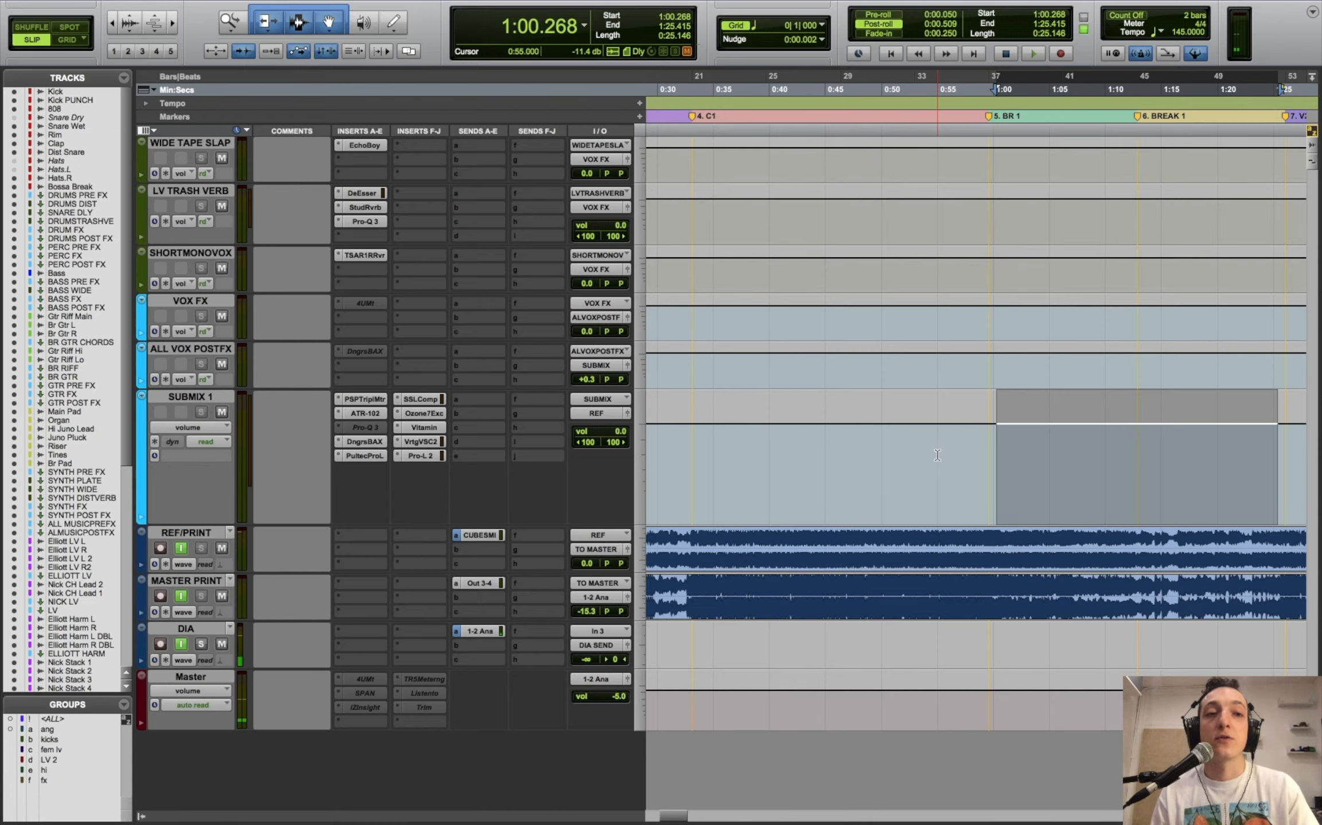
scroll(946, 453, right, 3)
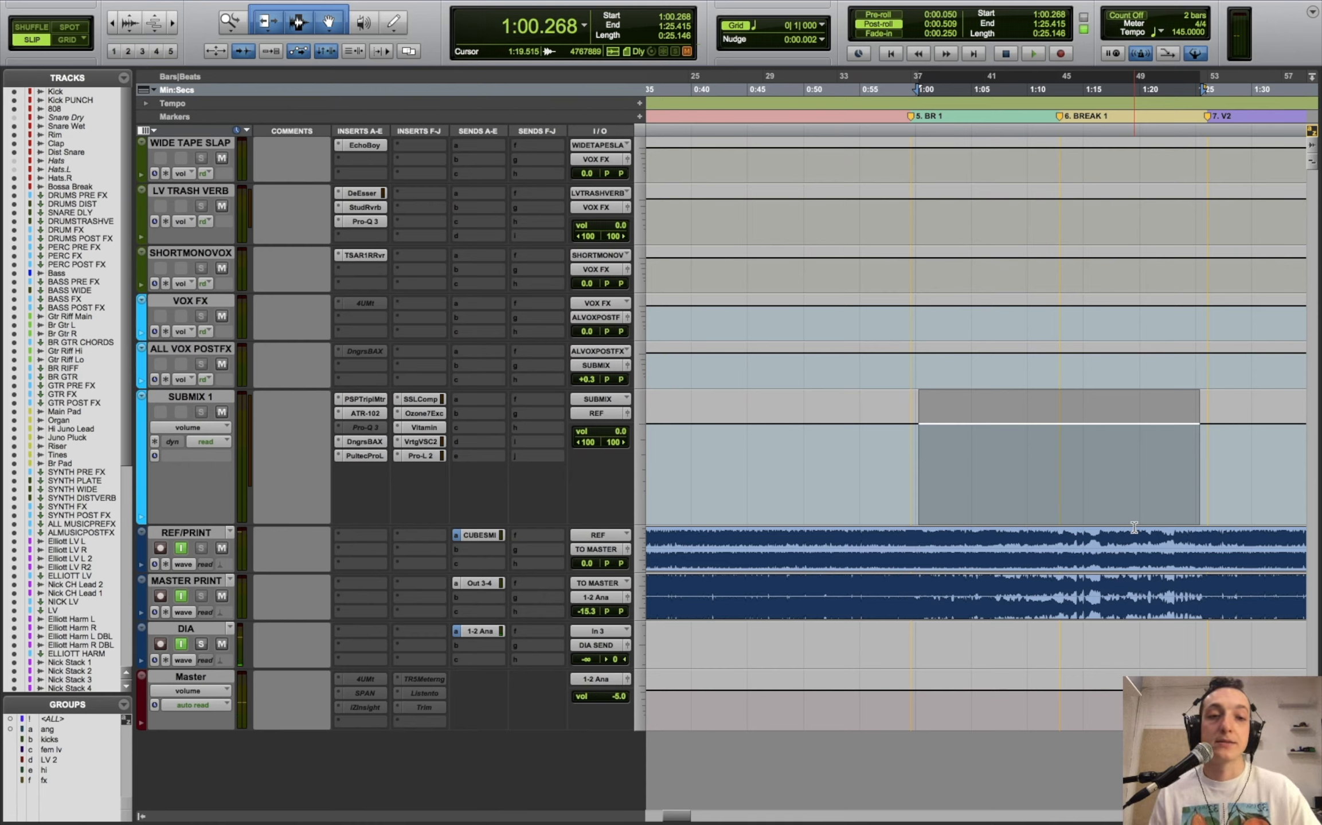
- Scroll up to the Kick track and open the OBS menu to stop recording
scroll(1056, 524, up, 5)
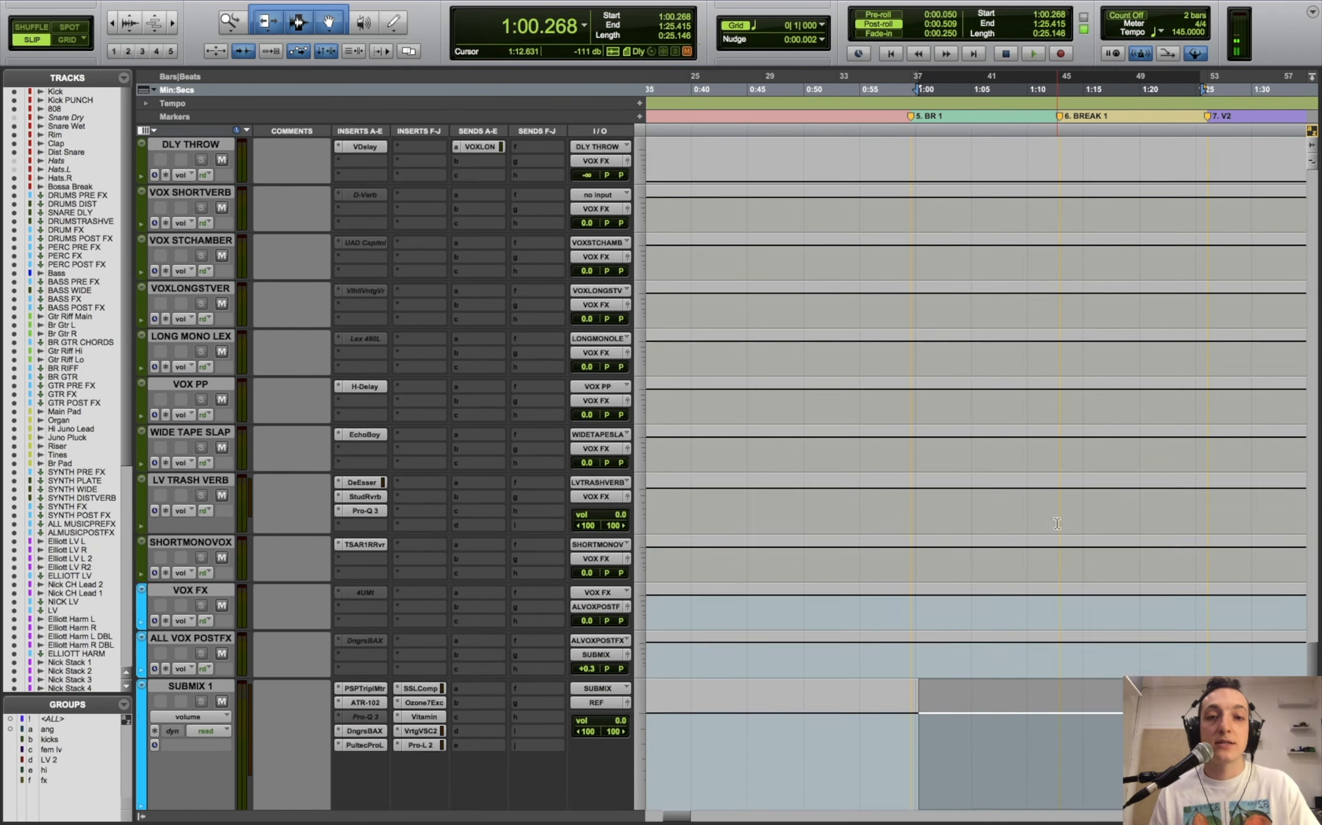
scroll(1056, 524, up, 10)
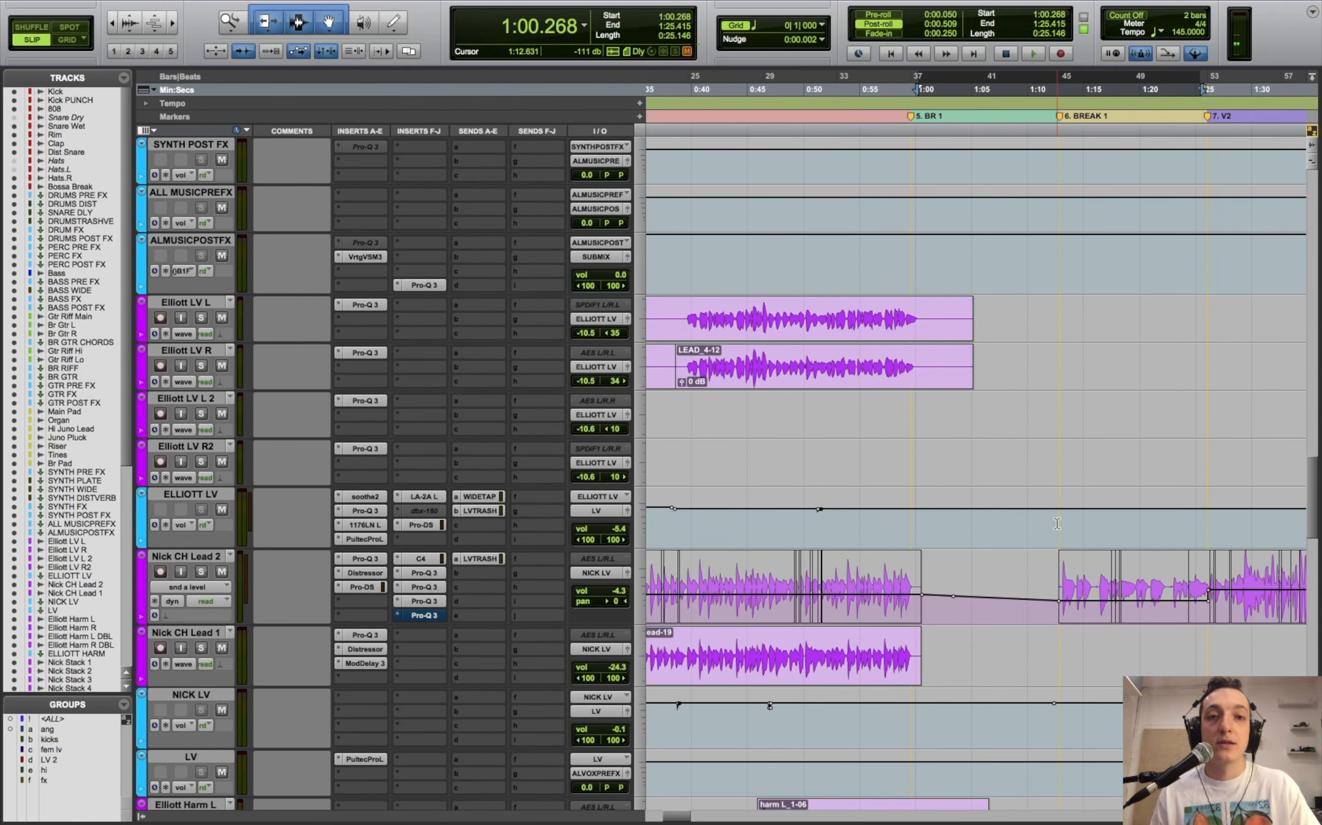
scroll(1055, 526, up, 15)
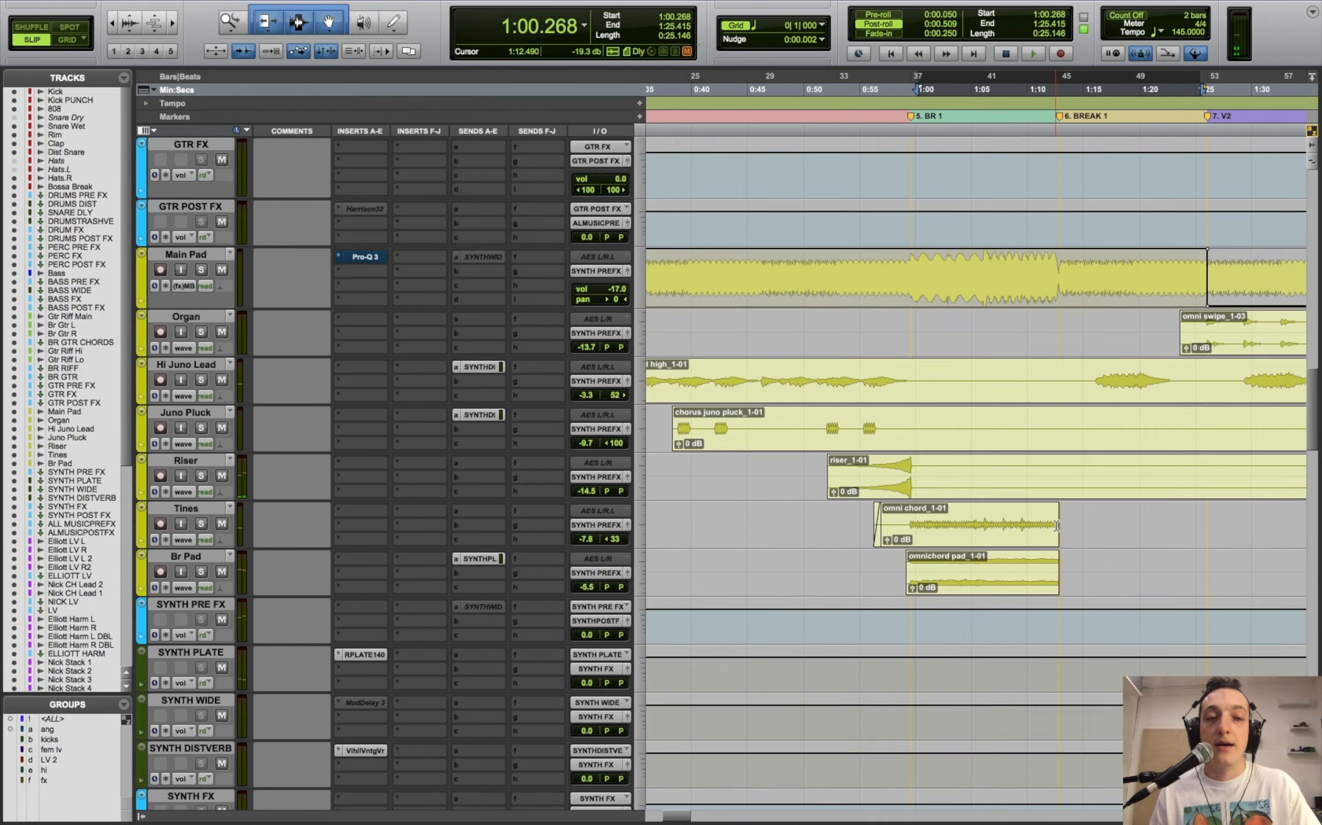
scroll(1056, 526, up, 20)
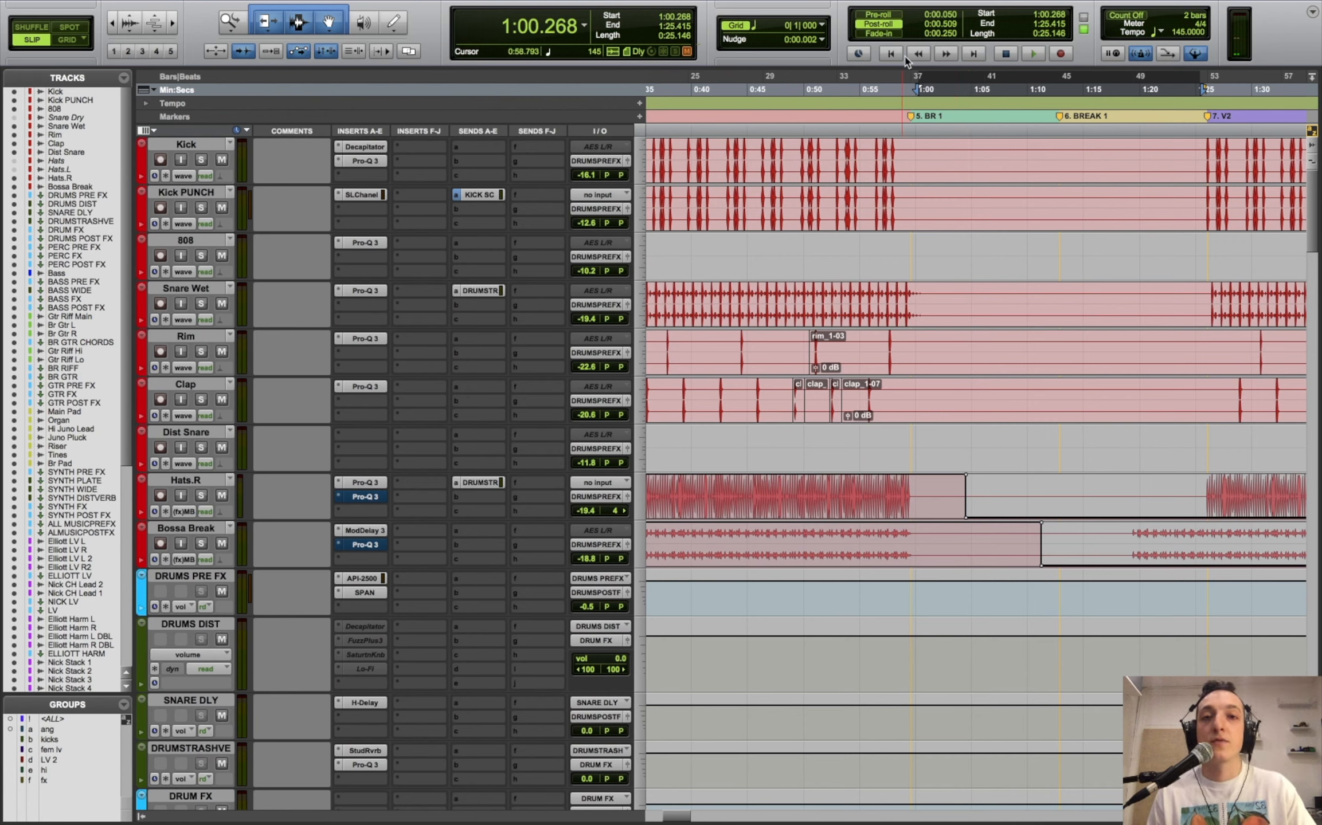
click(896, 8)
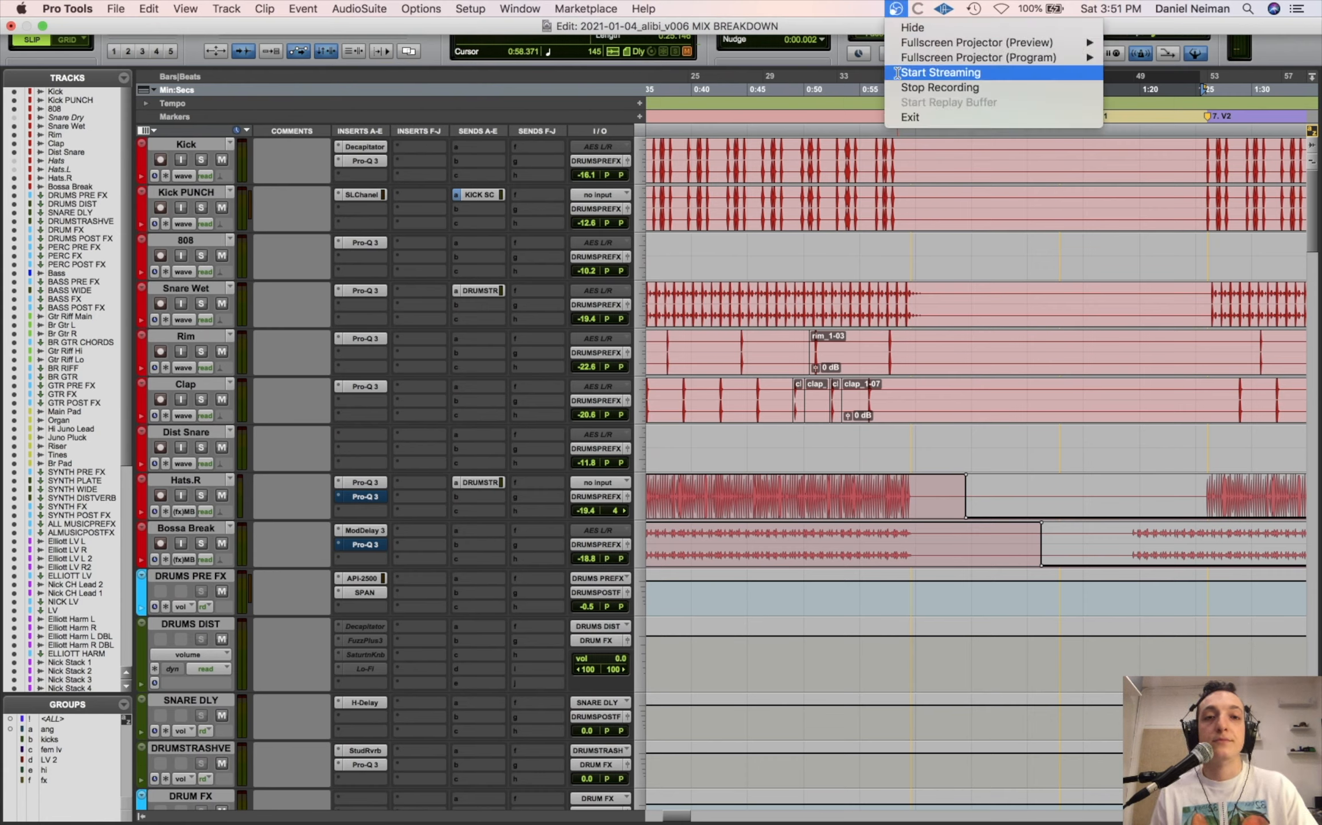